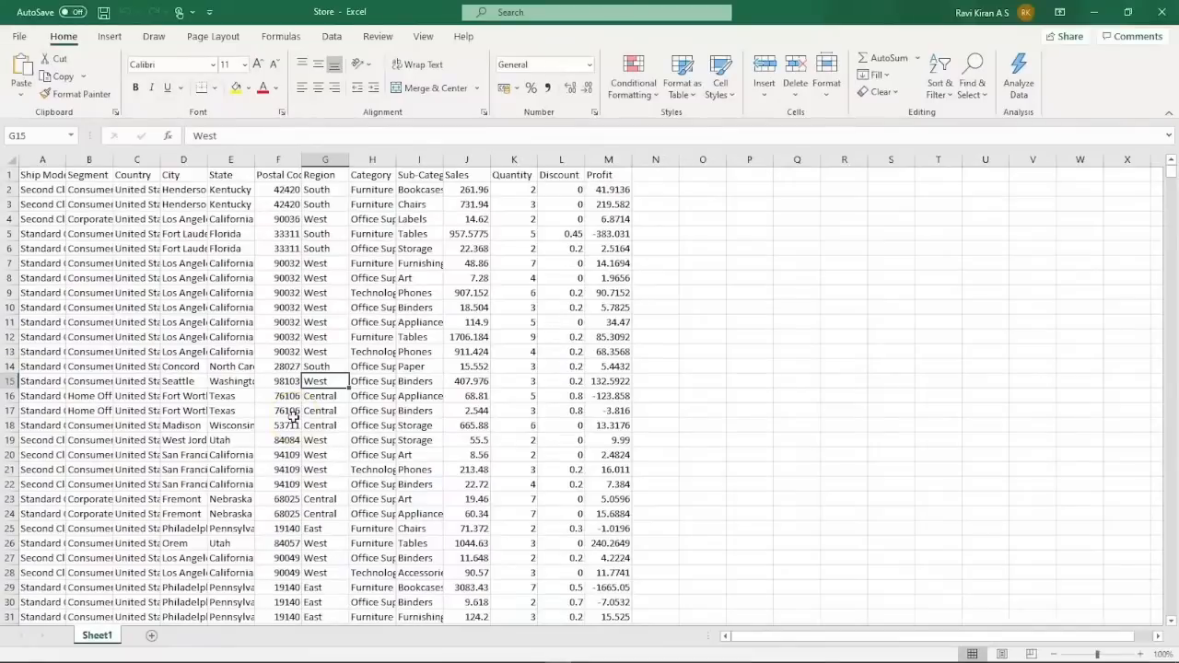
Insert a pivot table from the whole Store range A1:M9995 on a new worksheet.
{"action": "left_click", "coordinate": [140, 293]}
{"action": "key", "text": "ctrl+a"}
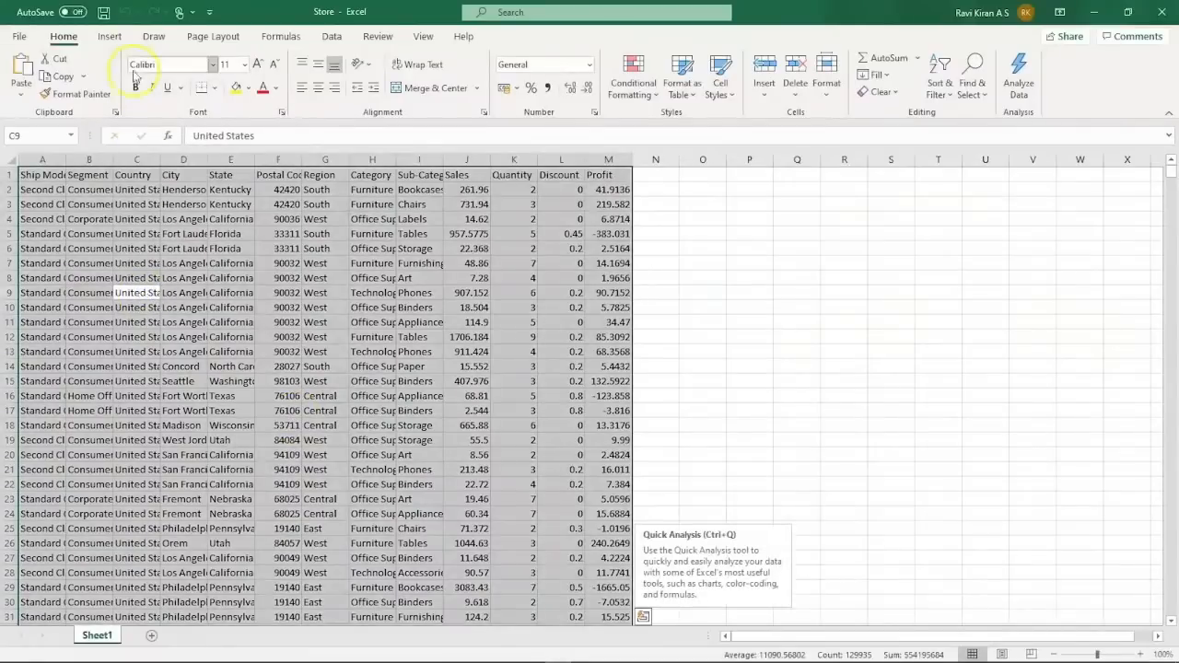
{"action": "left_click", "coordinate": [120, 39]}
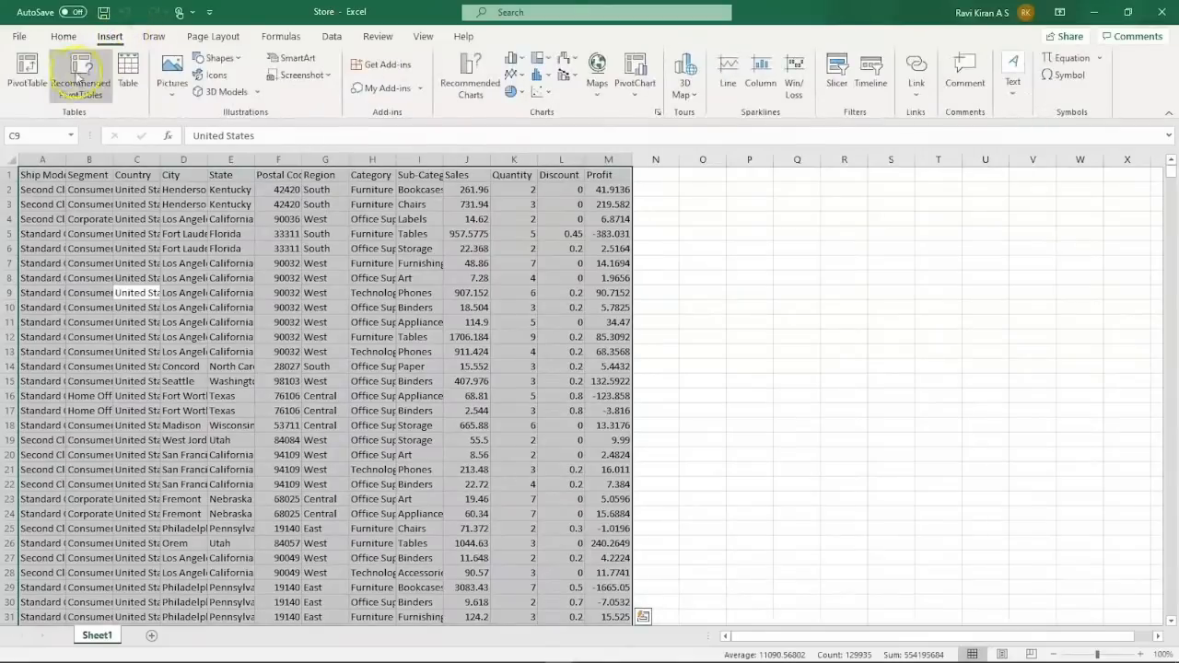
{"action": "left_click", "coordinate": [27, 70]}
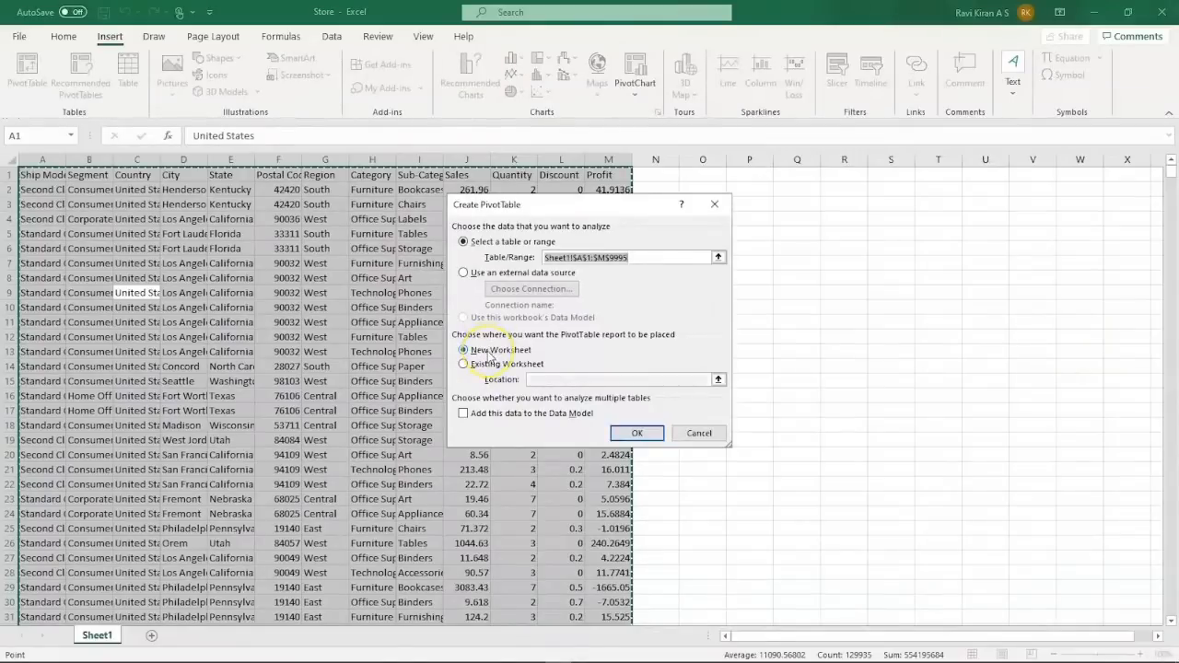
{"action": "left_click", "coordinate": [622, 433]}
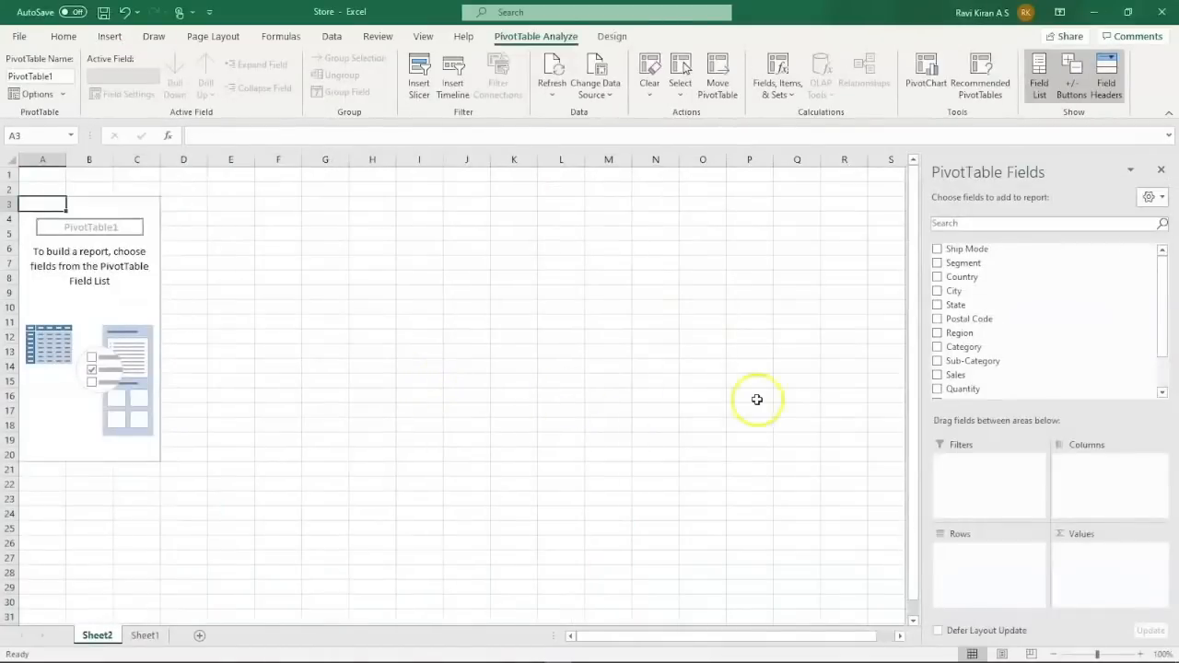
Put Region in the pivot's Columns and Sales in Values, giving a 2297200.86 grand total.
{"action": "scroll", "coordinate": [999, 295], "scroll_direction": "down", "scroll_amount": 2}
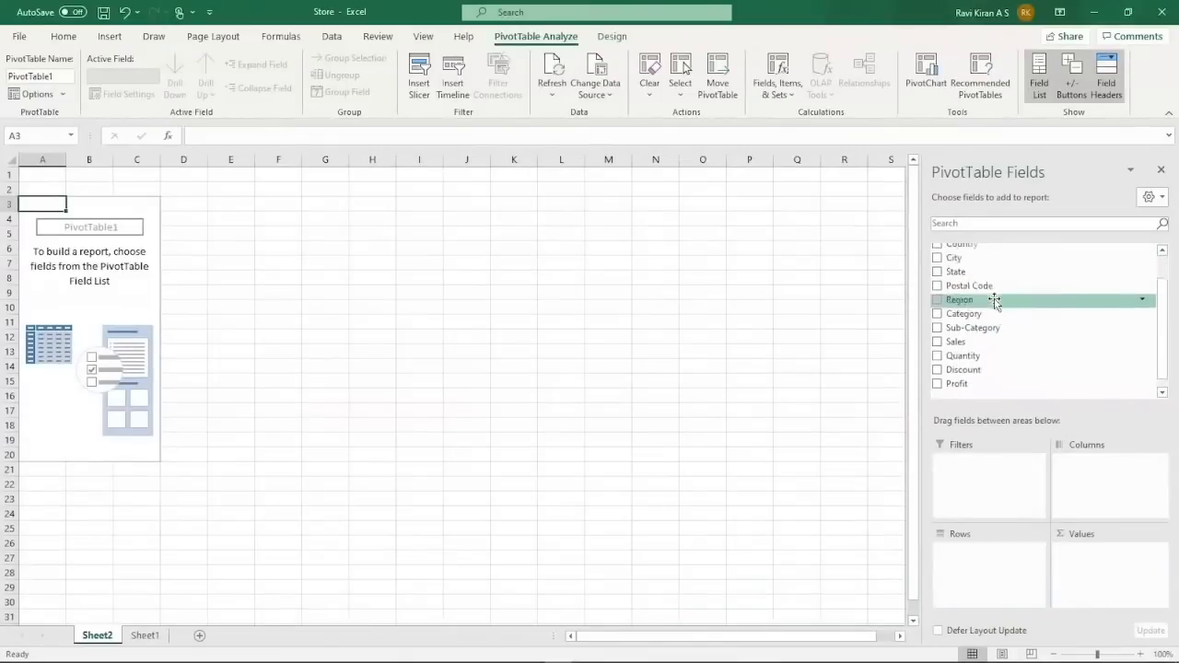
{"action": "scroll", "coordinate": [995, 290], "scroll_direction": "up", "scroll_amount": 2}
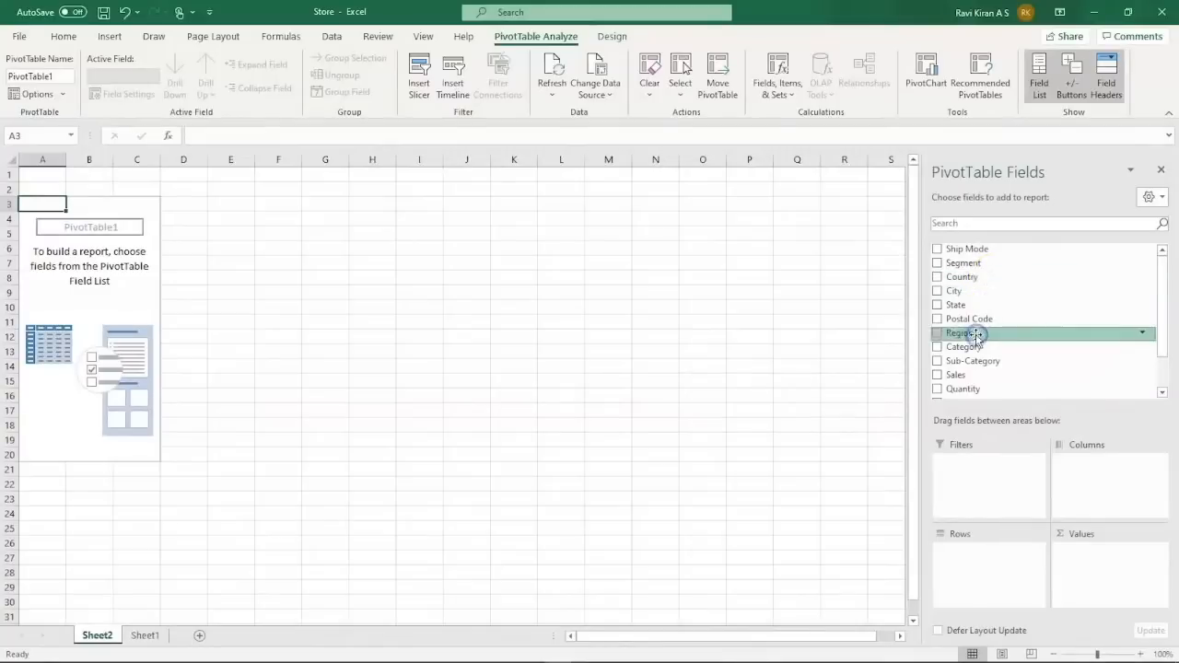
{"action": "left_click_drag", "start_coordinate": [973, 335], "coordinate": [1085, 475]}
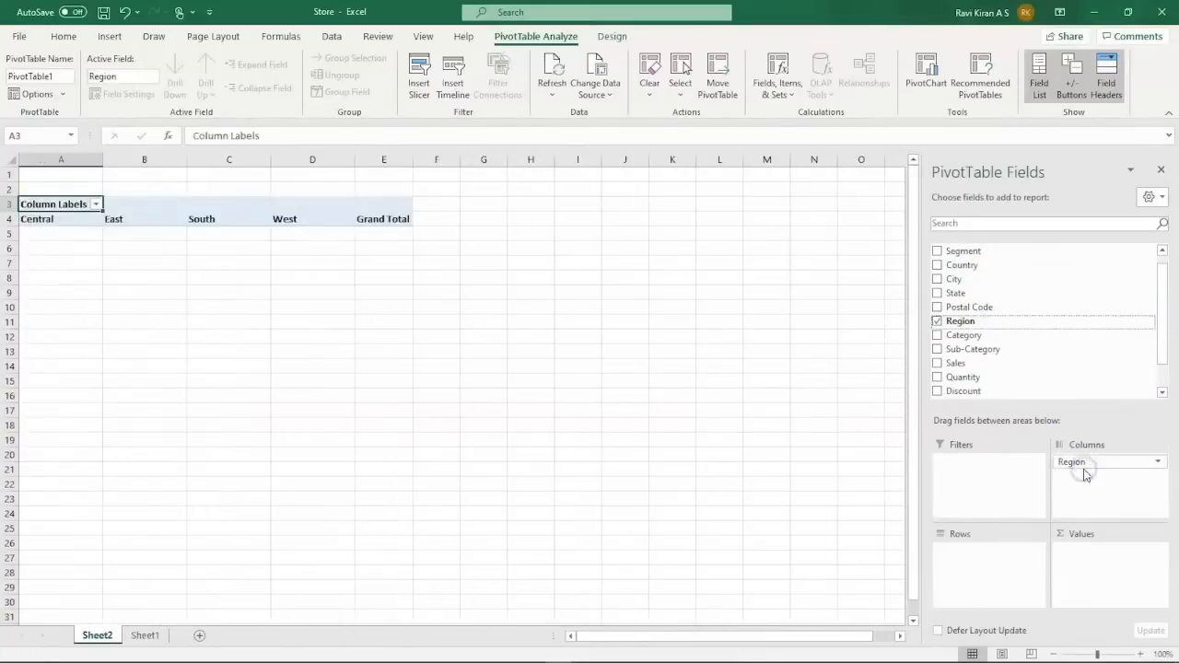
{"action": "left_click_drag", "start_coordinate": [979, 364], "coordinate": [1083, 565]}
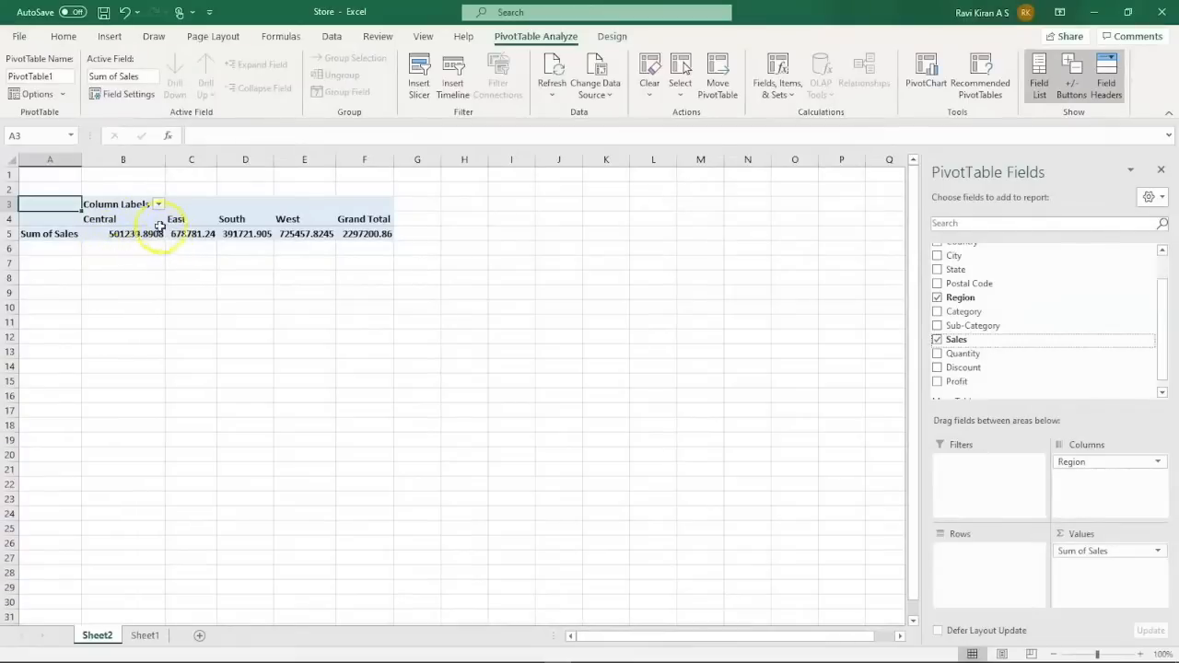
{"action": "left_click", "coordinate": [1085, 553]}
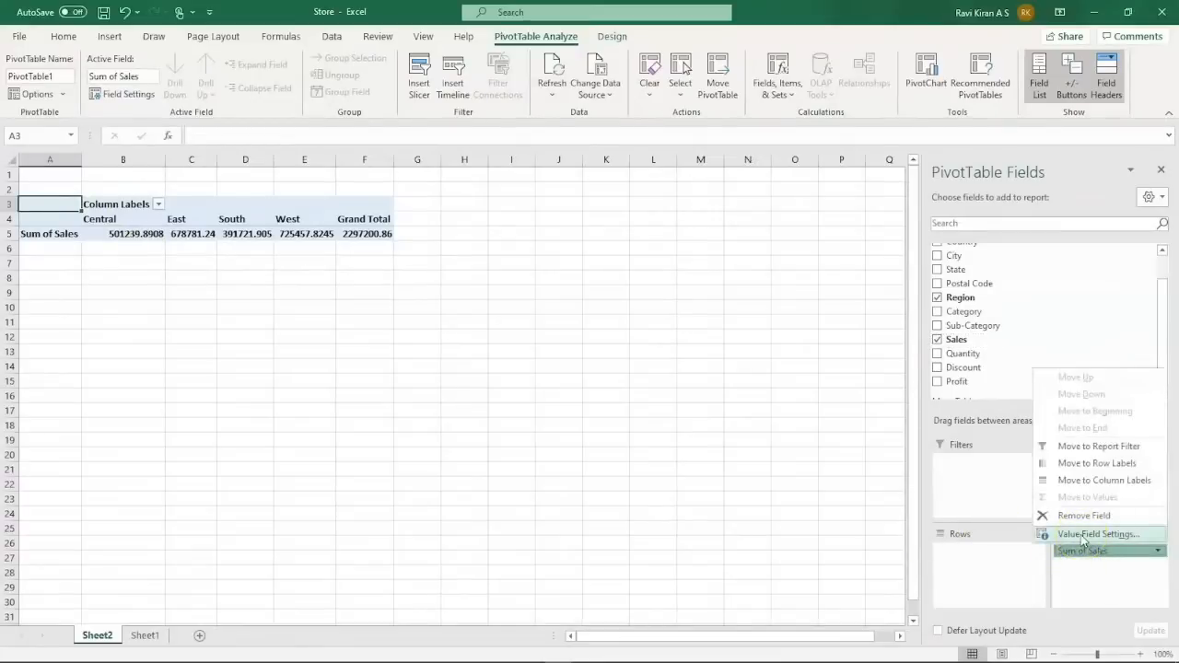
{"action": "left_click", "coordinate": [1084, 536]}
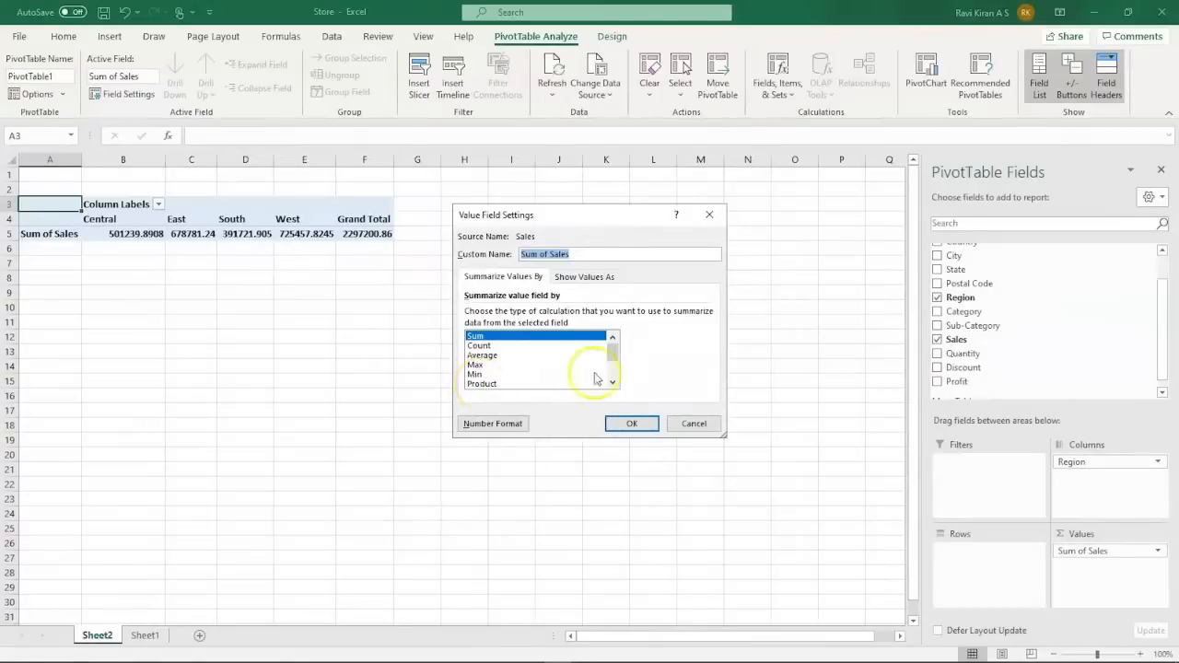
{"action": "left_click_drag", "start_coordinate": [613, 346], "coordinate": [613, 373]}
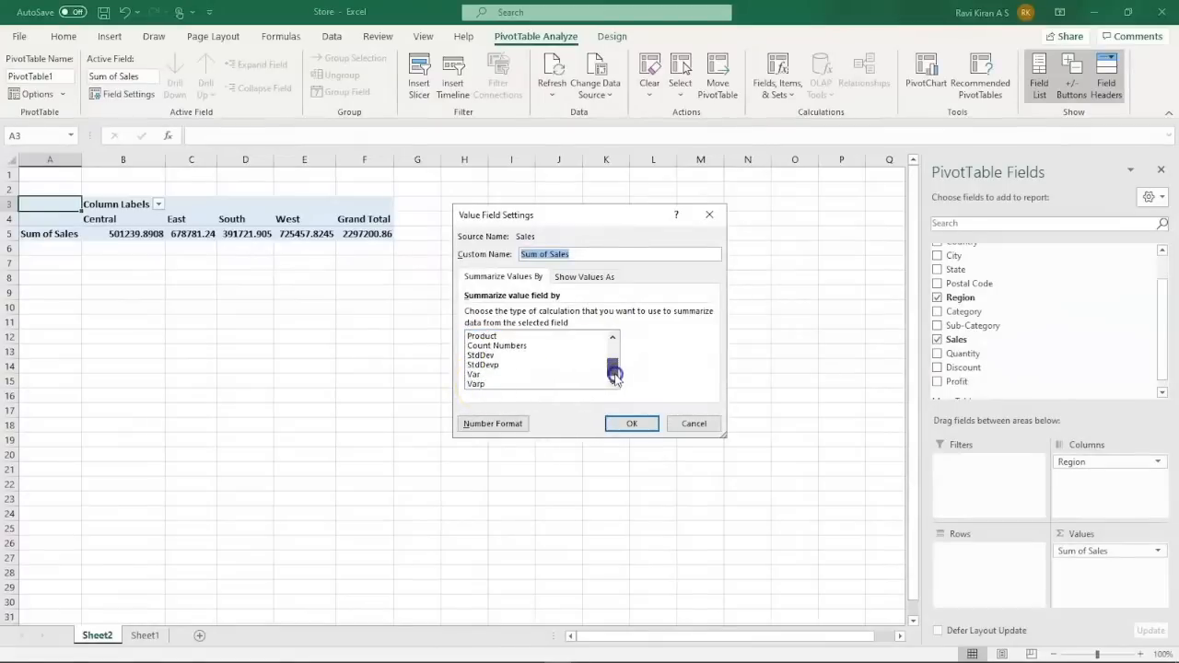
{"action": "left_click", "coordinate": [632, 424]}
{"action": "left_click", "coordinate": [1086, 536]}
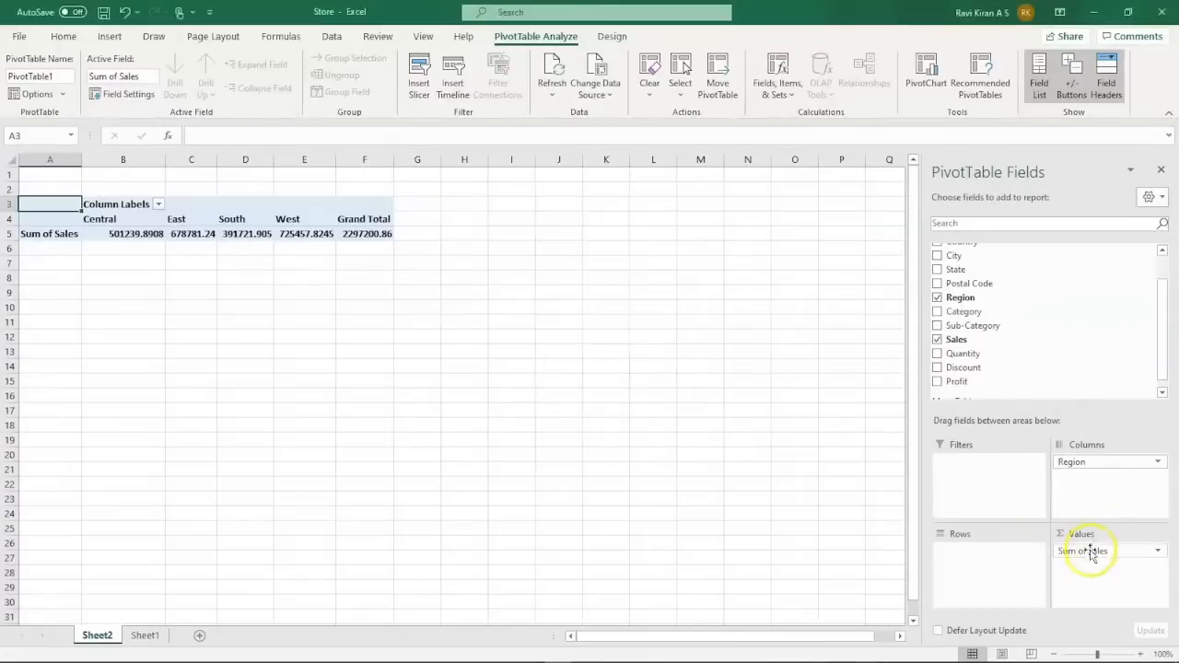
{"action": "left_click", "coordinate": [1096, 461]}
Move Region to the pivot rows, check the Grand Total, and launch Tableau Public.
{"action": "left_click_drag", "start_coordinate": [1095, 460], "coordinate": [1013, 551]}
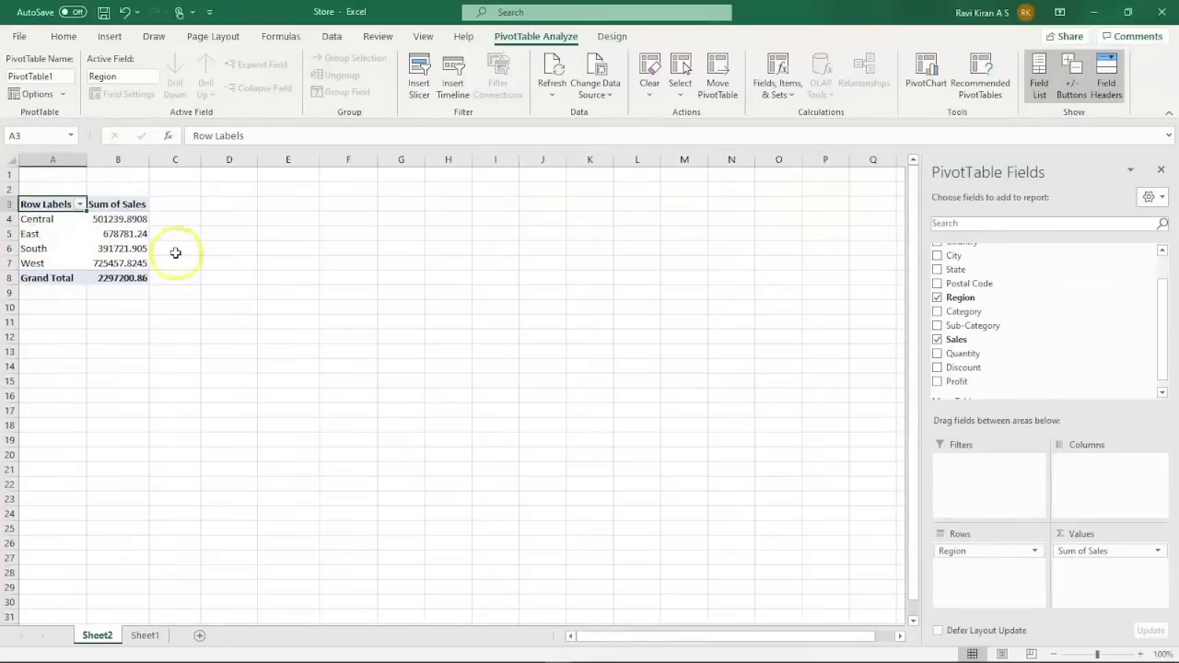
{"action": "left_click", "coordinate": [130, 310]}
{"action": "left_click", "coordinate": [115, 278]}
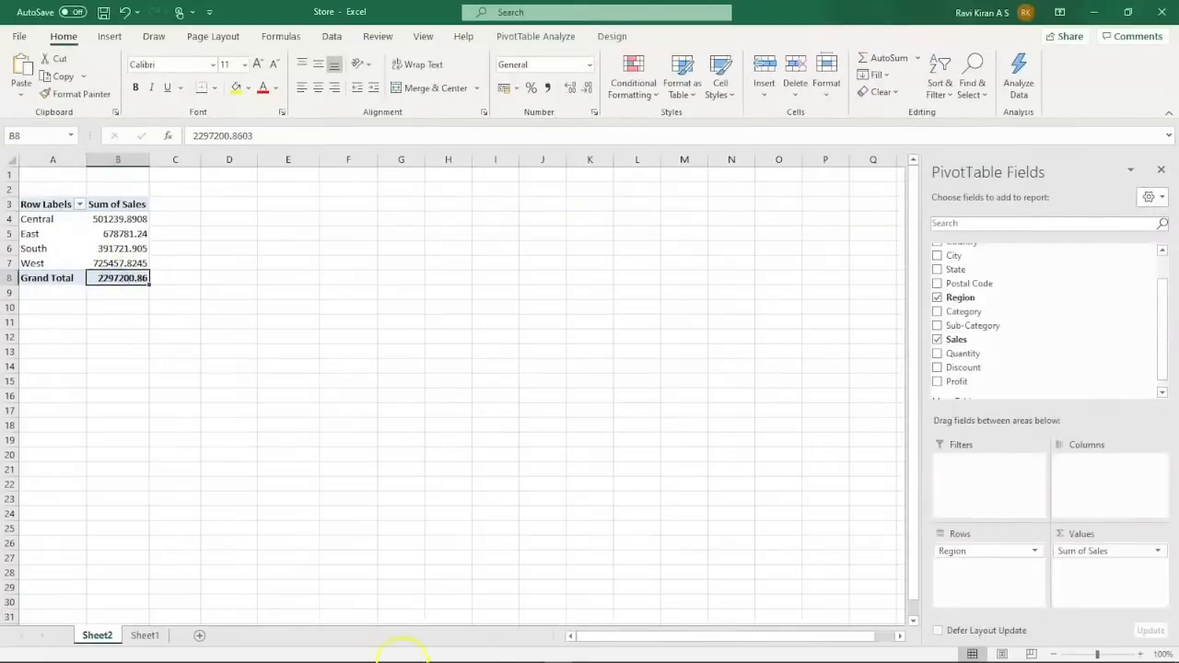
{"action": "mouse_move", "coordinate": [415, 660]}
{"action": "left_click", "coordinate": [531, 651]}
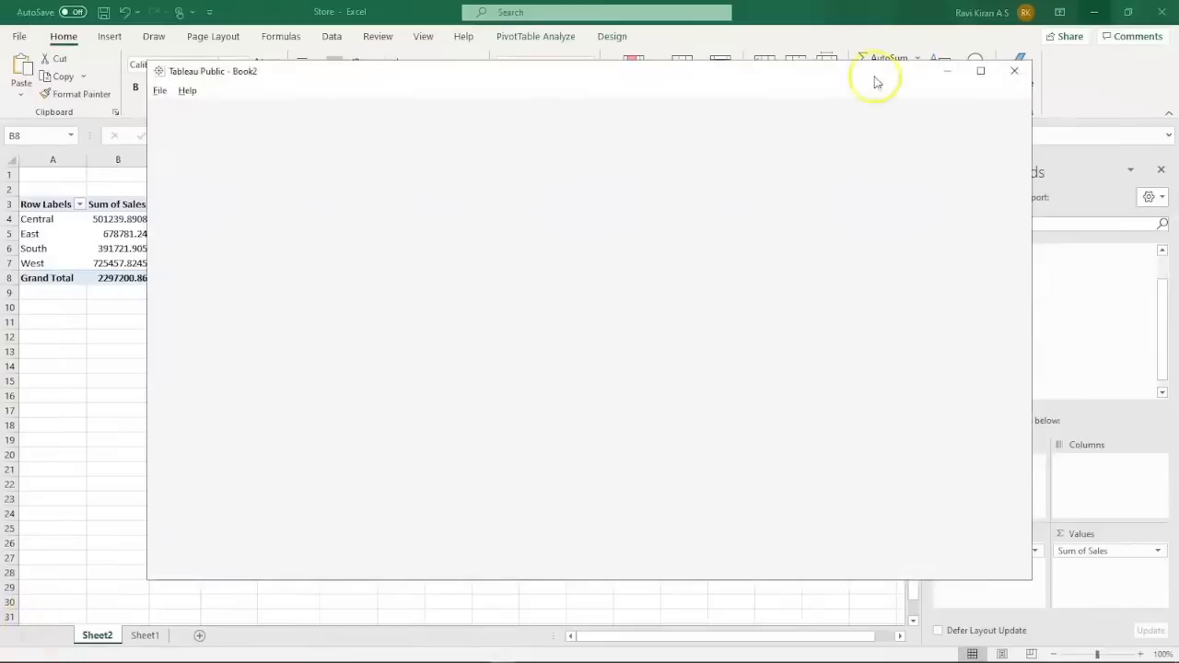
Maximise the Tableau Public window so the Connect page fills the screen.
{"action": "left_click", "coordinate": [979, 71]}
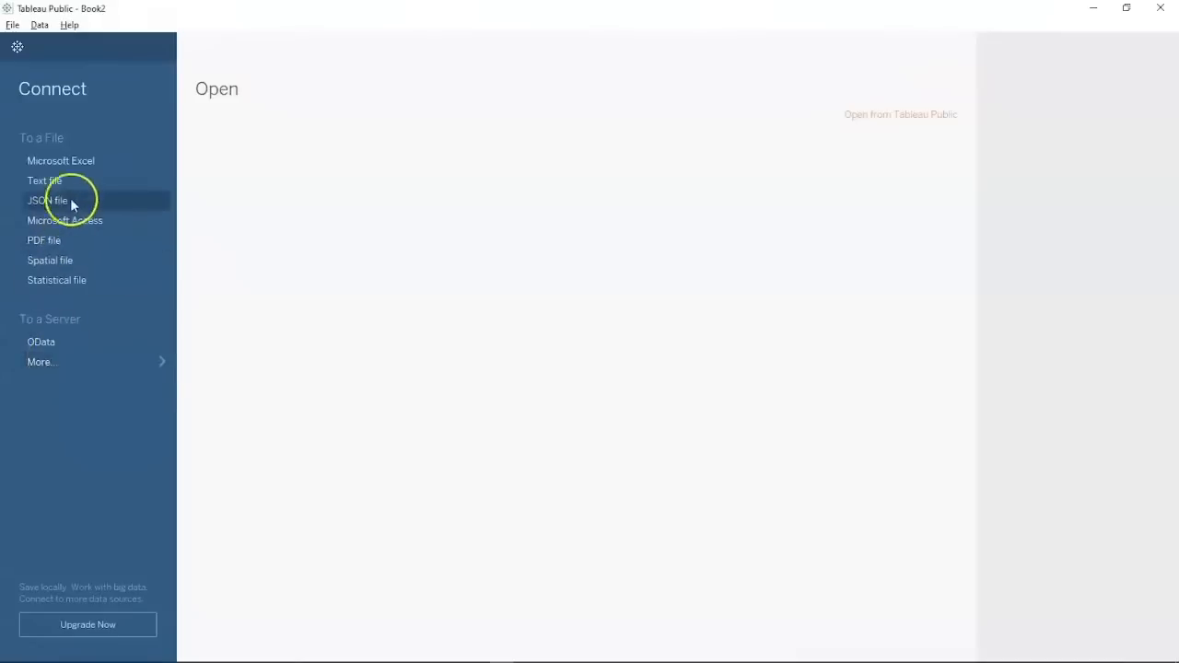
Connect Tableau to the Store Excel workbook in Downloads and switch to Sheet 1.
{"action": "left_click", "coordinate": [86, 158]}
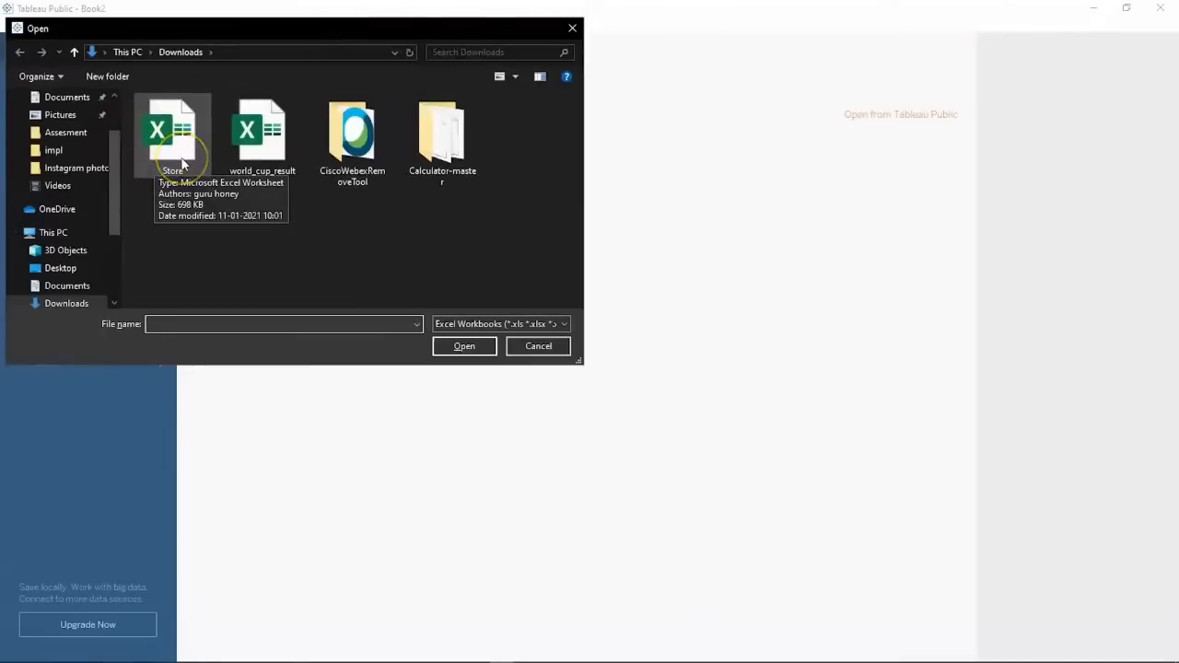
{"action": "left_click", "coordinate": [181, 163]}
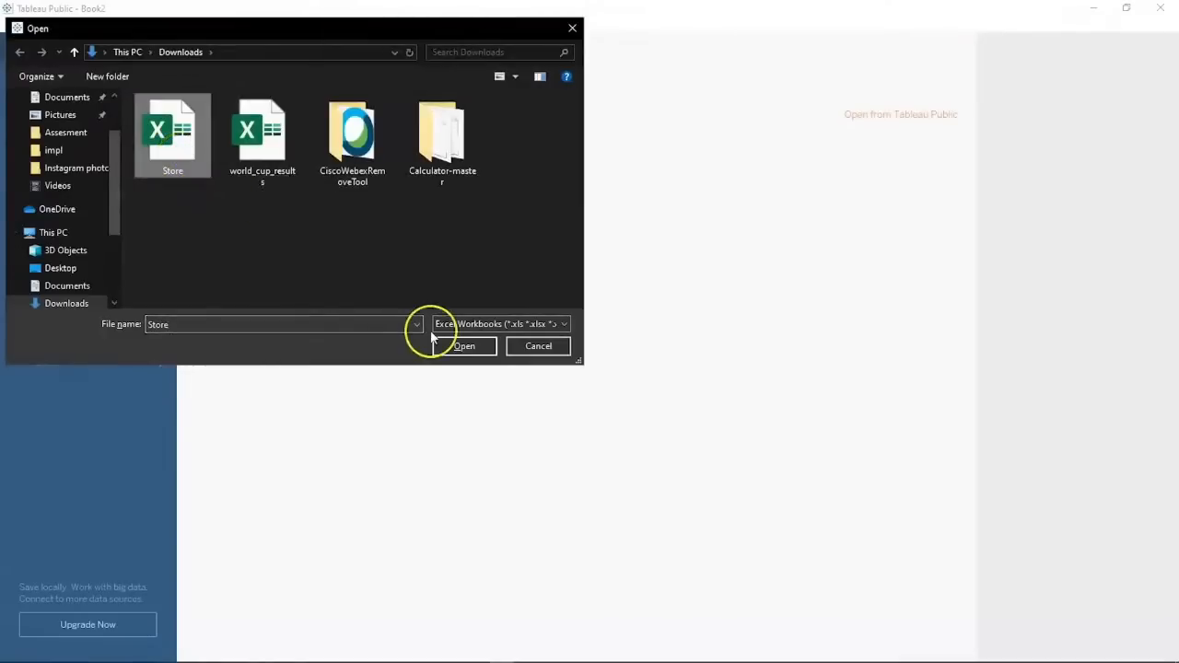
{"action": "left_click", "coordinate": [451, 351]}
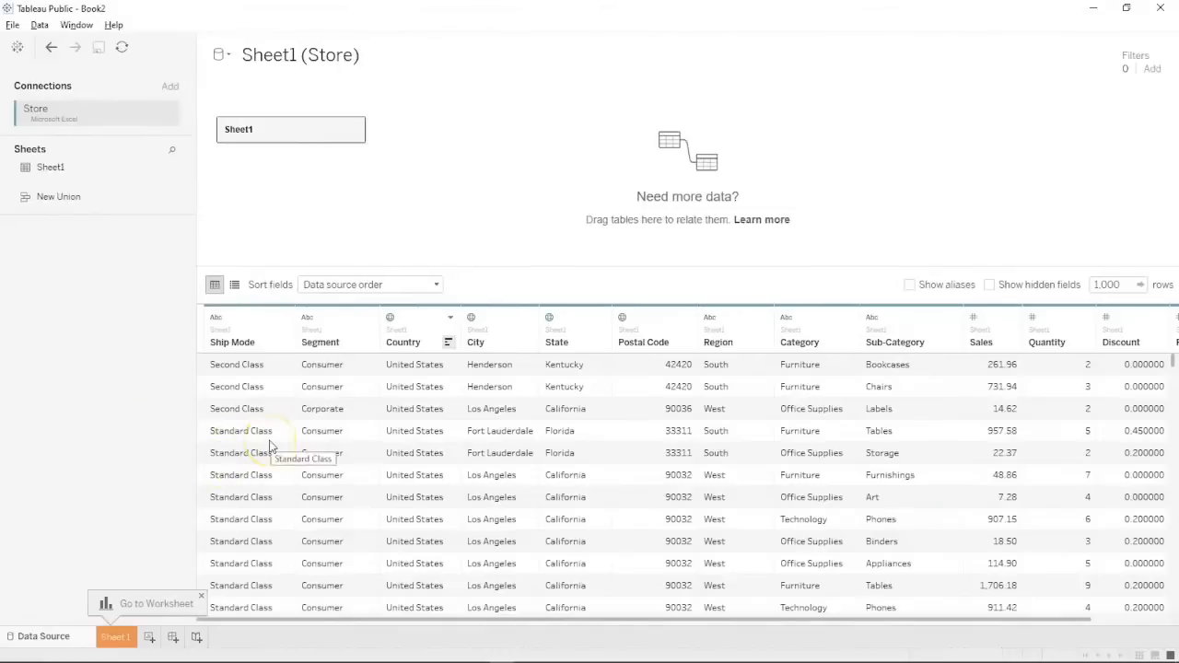
{"action": "left_click", "coordinate": [116, 637]}
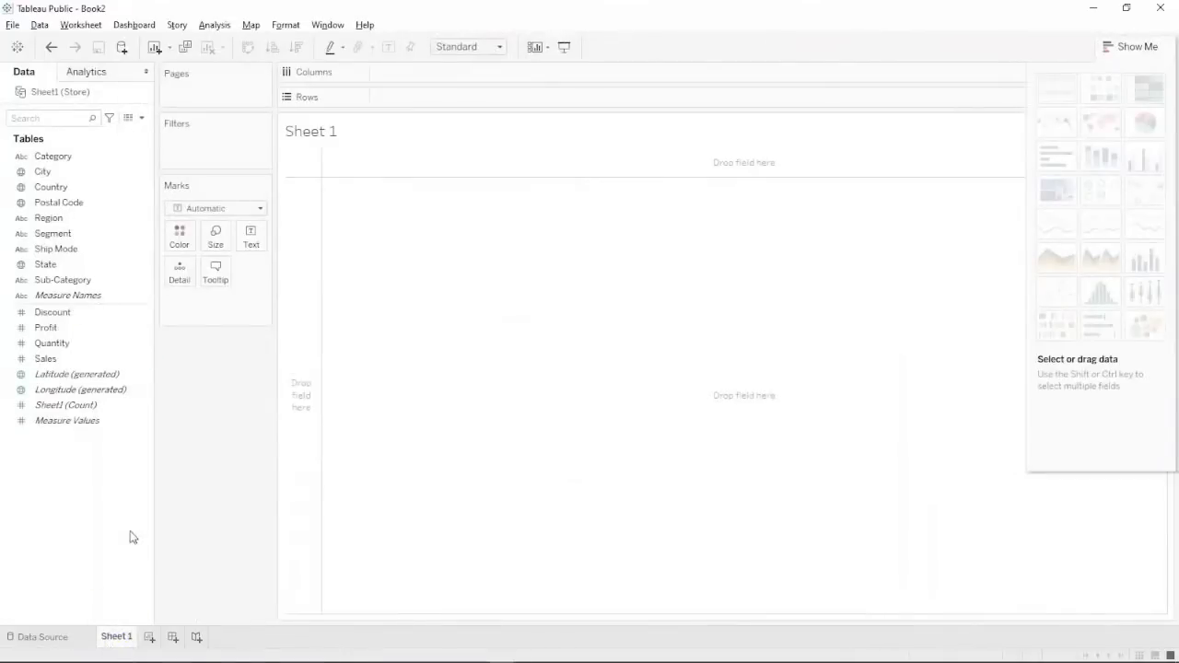
{"action": "left_click", "coordinate": [126, 406]}
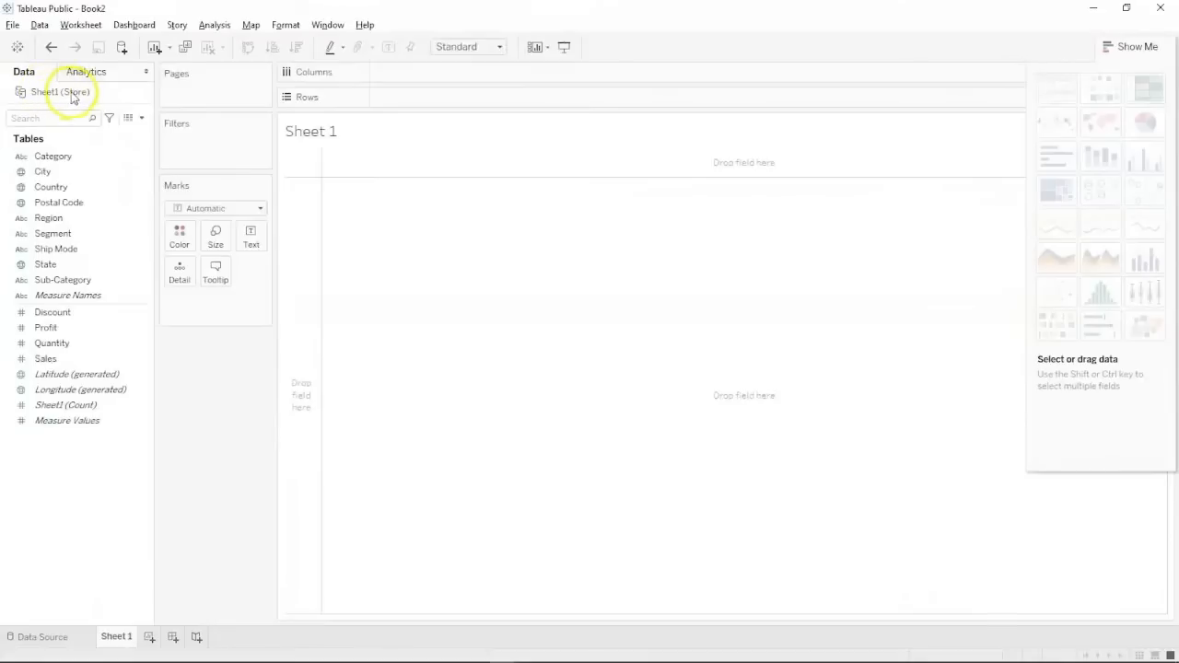
{"action": "left_click", "coordinate": [57, 158]}
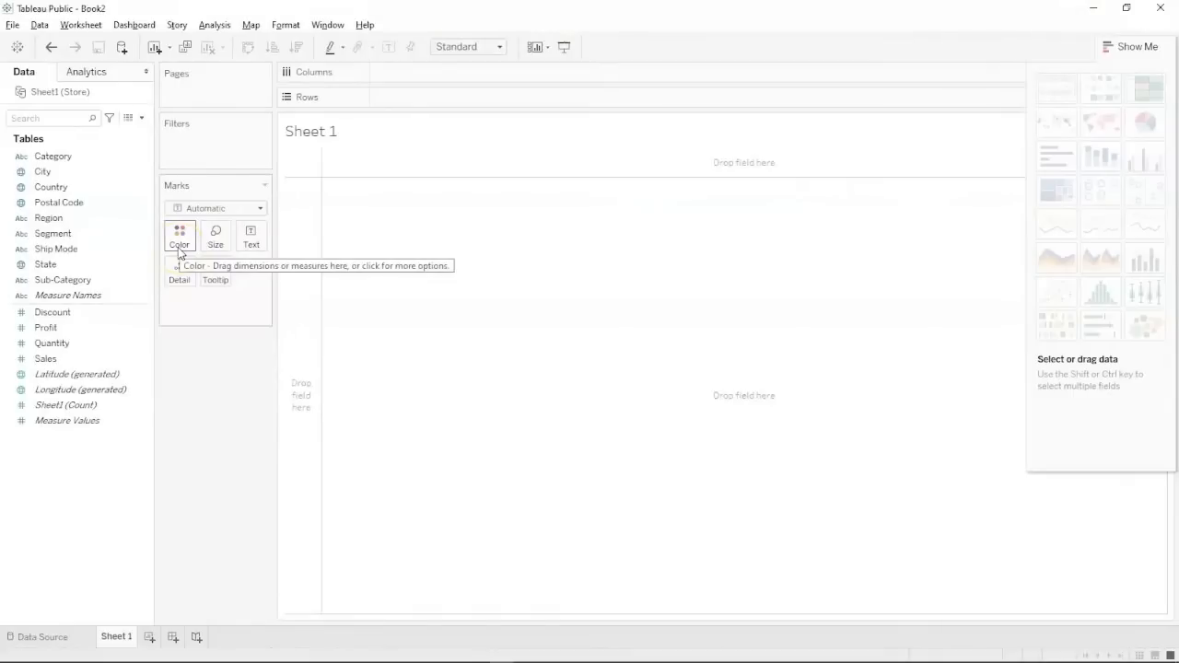
{"action": "mouse_move", "coordinate": [1139, 162]}
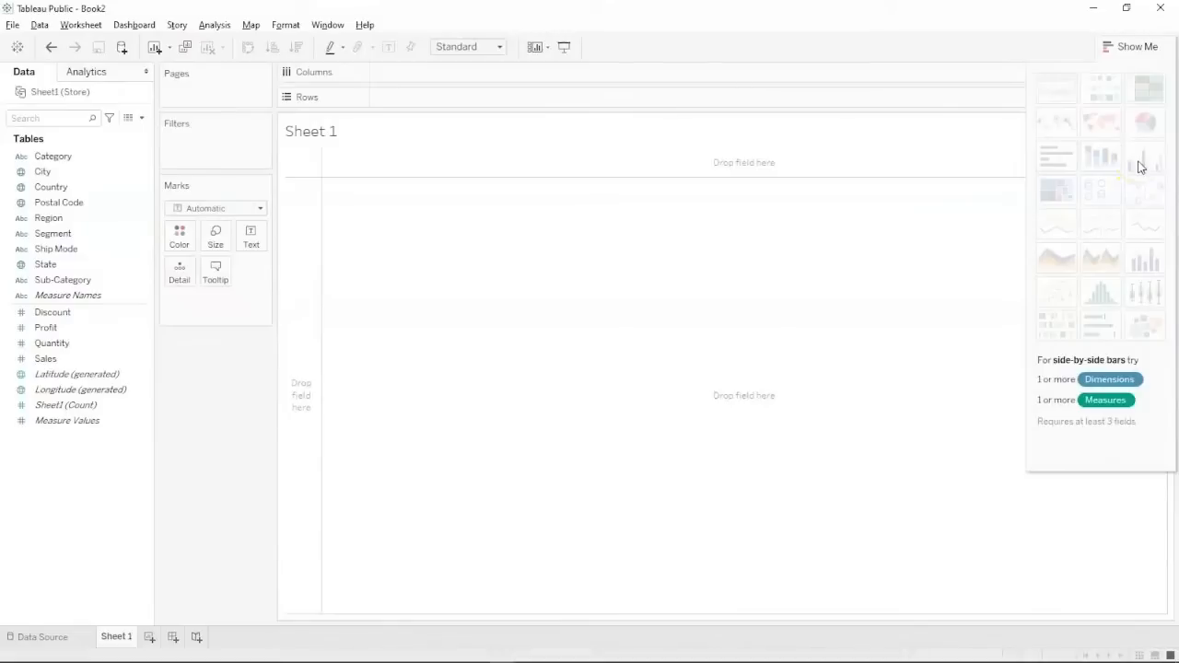
{"action": "left_click", "coordinate": [498, 168]}
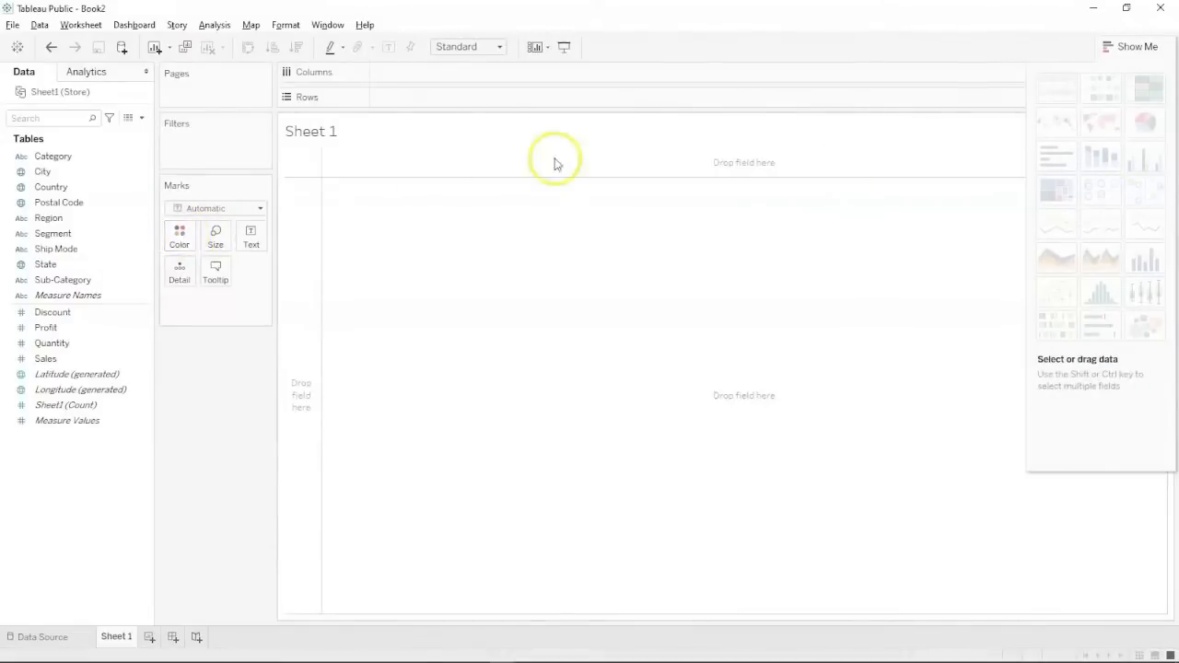
{"action": "mouse_move", "coordinate": [1109, 168]}
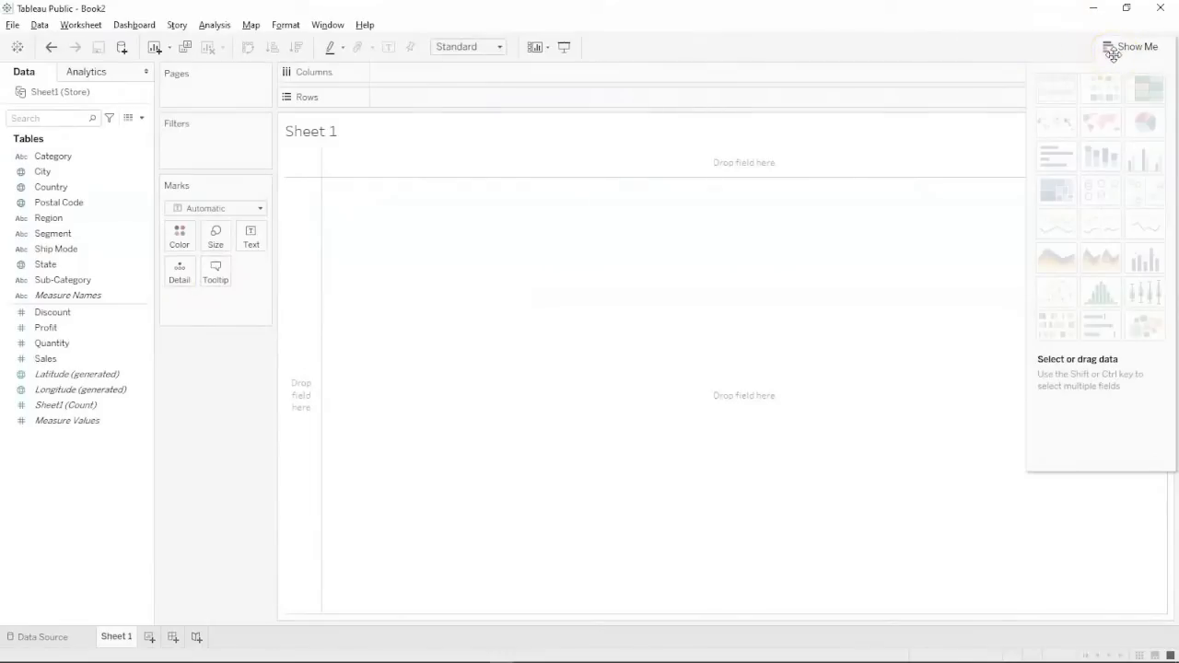
{"action": "mouse_move", "coordinate": [1165, 277]}
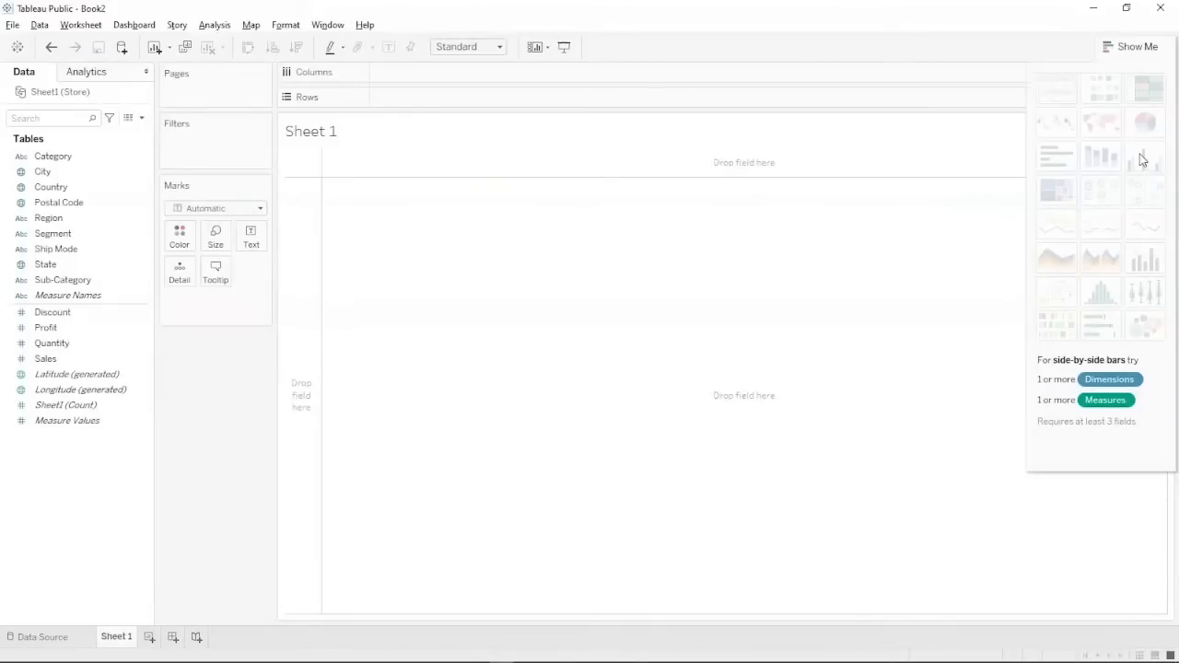
{"action": "left_click", "coordinate": [92, 249]}
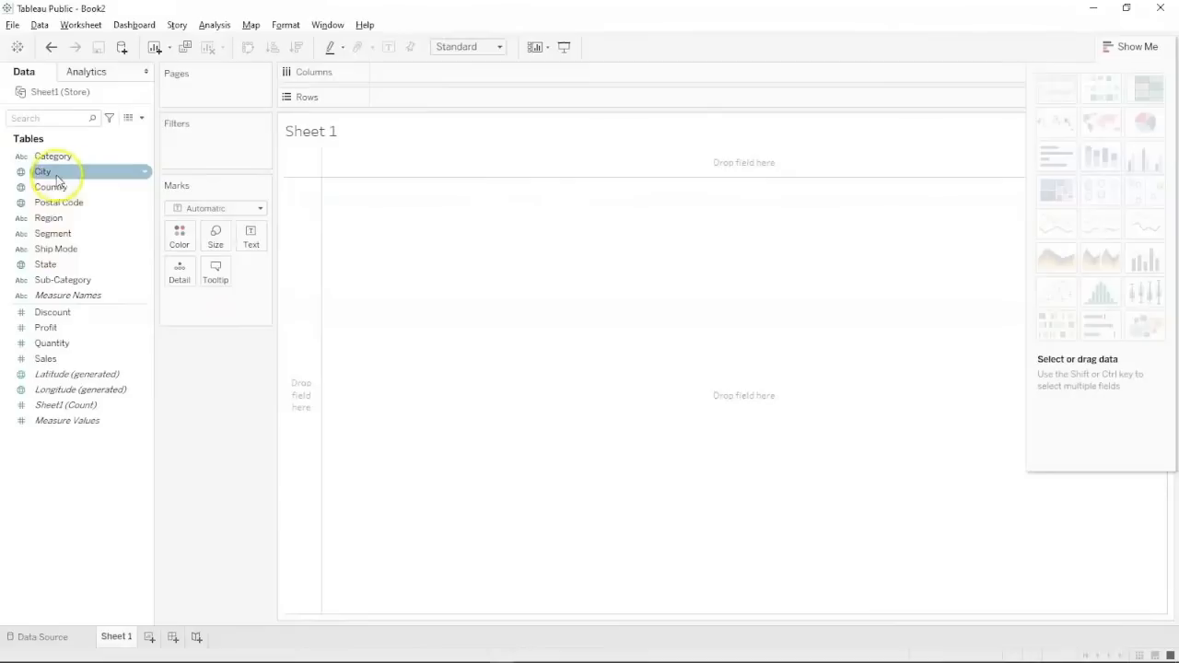
Place Region on Columns and Sales on Rows, then read the bar values.
{"action": "left_click", "coordinate": [48, 218]}
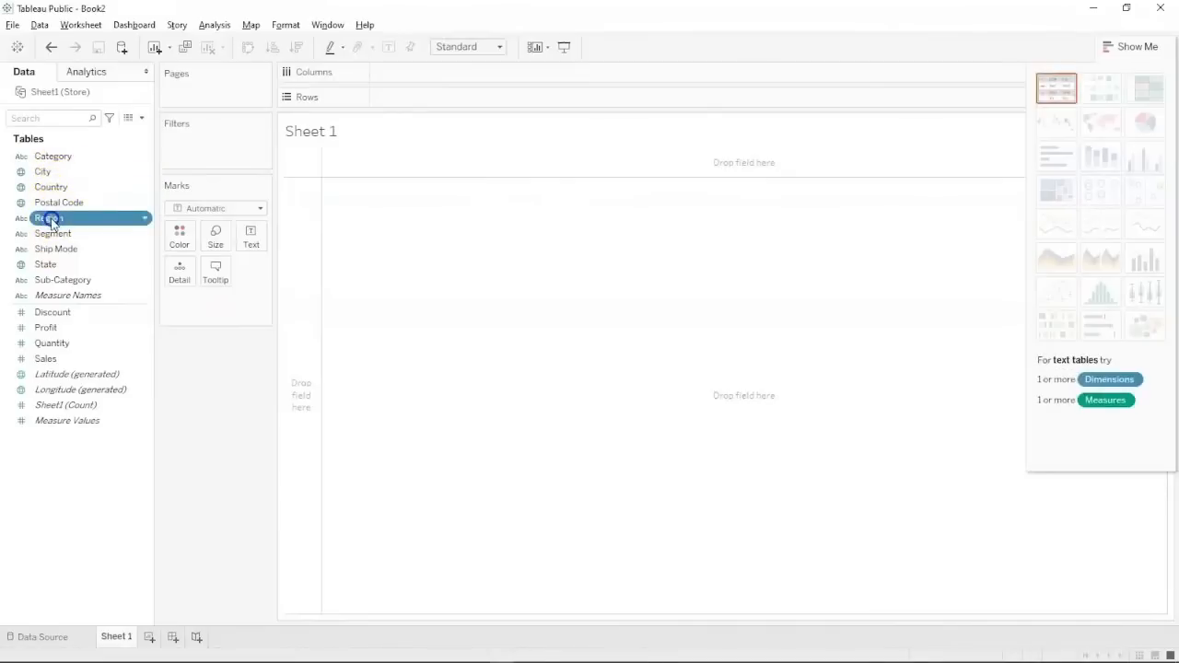
{"action": "left_click_drag", "start_coordinate": [50, 223], "coordinate": [405, 78]}
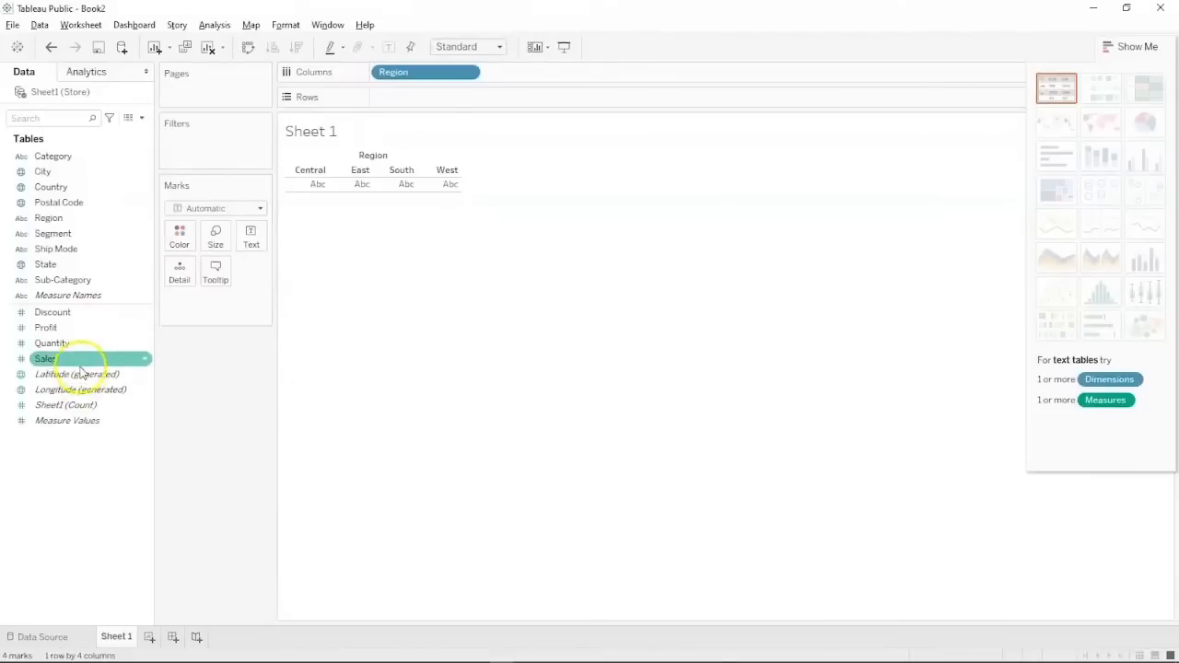
{"action": "mouse_move", "coordinate": [80, 364]}
{"action": "left_mouse_down"}
{"action": "mouse_move", "coordinate": [93, 342]}
{"action": "mouse_move", "coordinate": [428, 99]}
{"action": "left_mouse_up"}
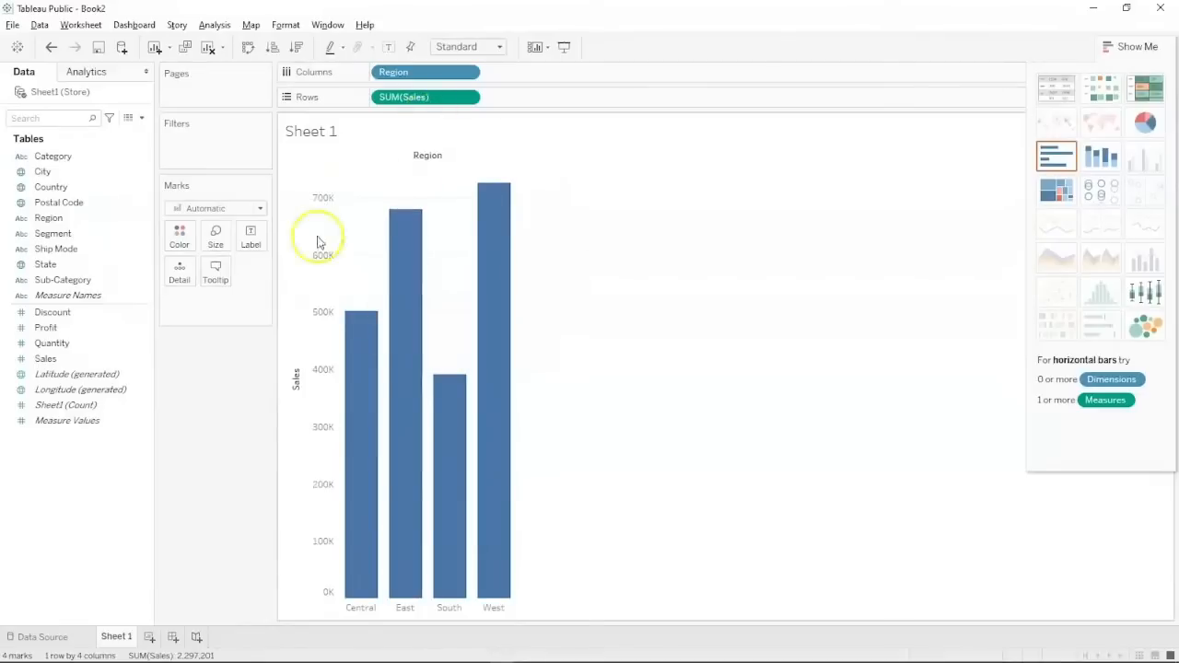
{"action": "mouse_move", "coordinate": [353, 341]}
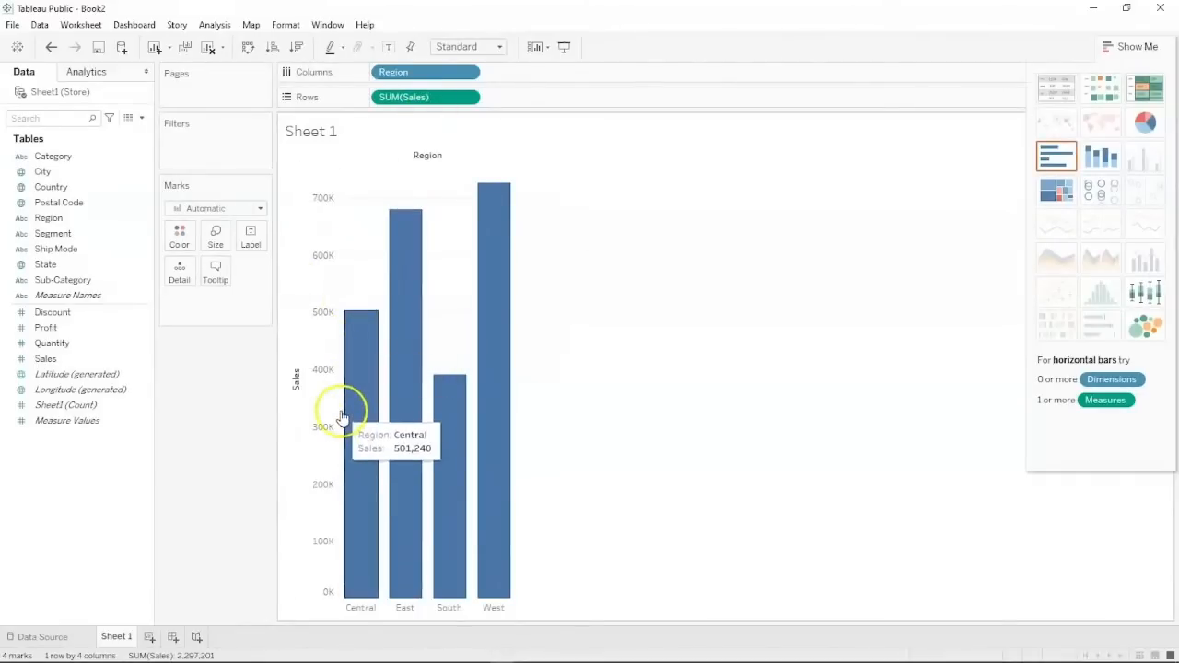
{"action": "mouse_move", "coordinate": [394, 457]}
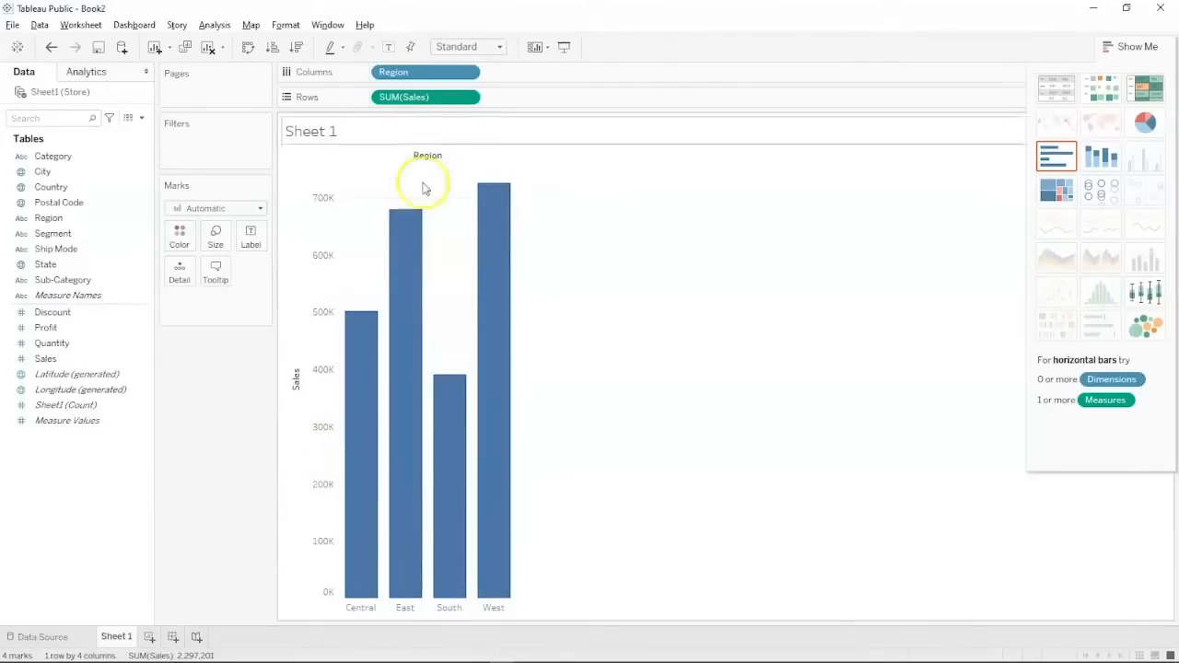
Move the Region pill from Columns onto Color in the Marks card.
{"action": "left_click", "coordinate": [394, 77]}
{"action": "left_click_drag", "start_coordinate": [394, 78], "coordinate": [180, 237]}
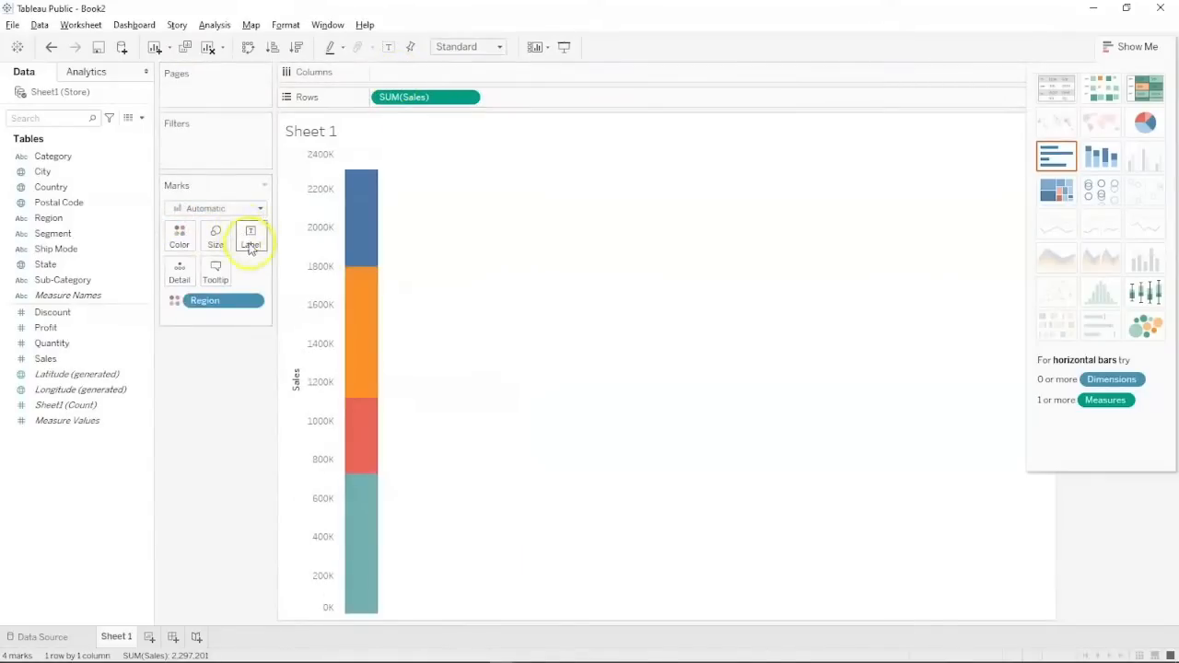
{"action": "left_click", "coordinate": [180, 238]}
{"action": "left_click", "coordinate": [180, 237]}
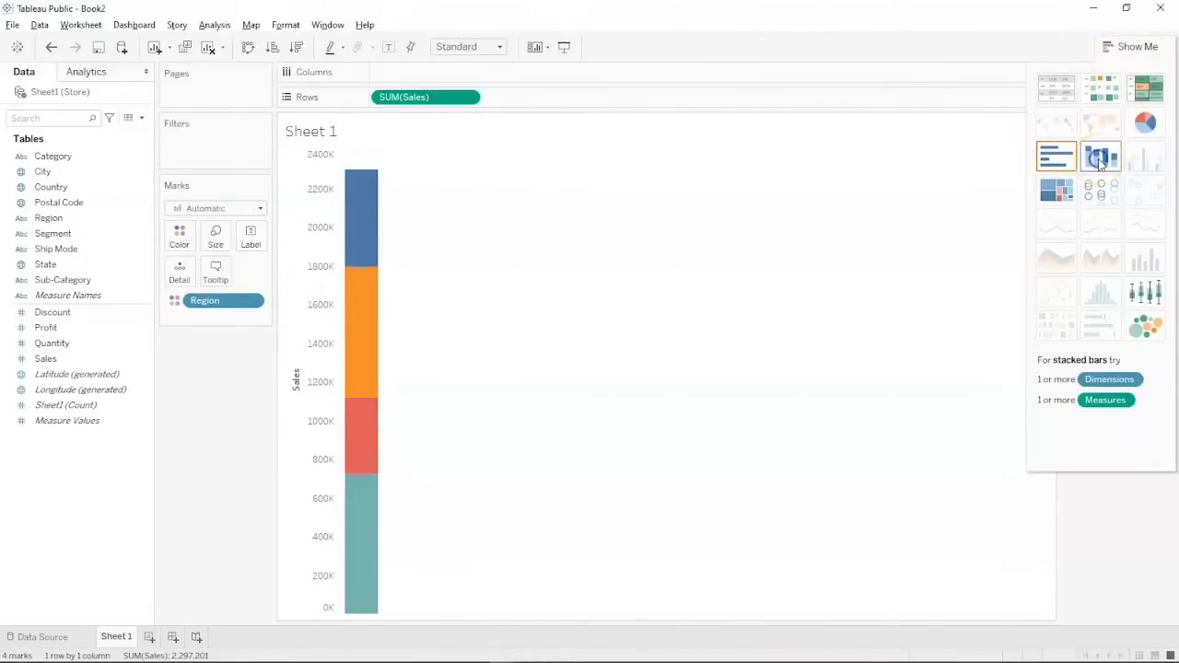
Try pie, horizontal bar and stacked bar chart types from Show Me.
{"action": "left_click", "coordinate": [1145, 121]}
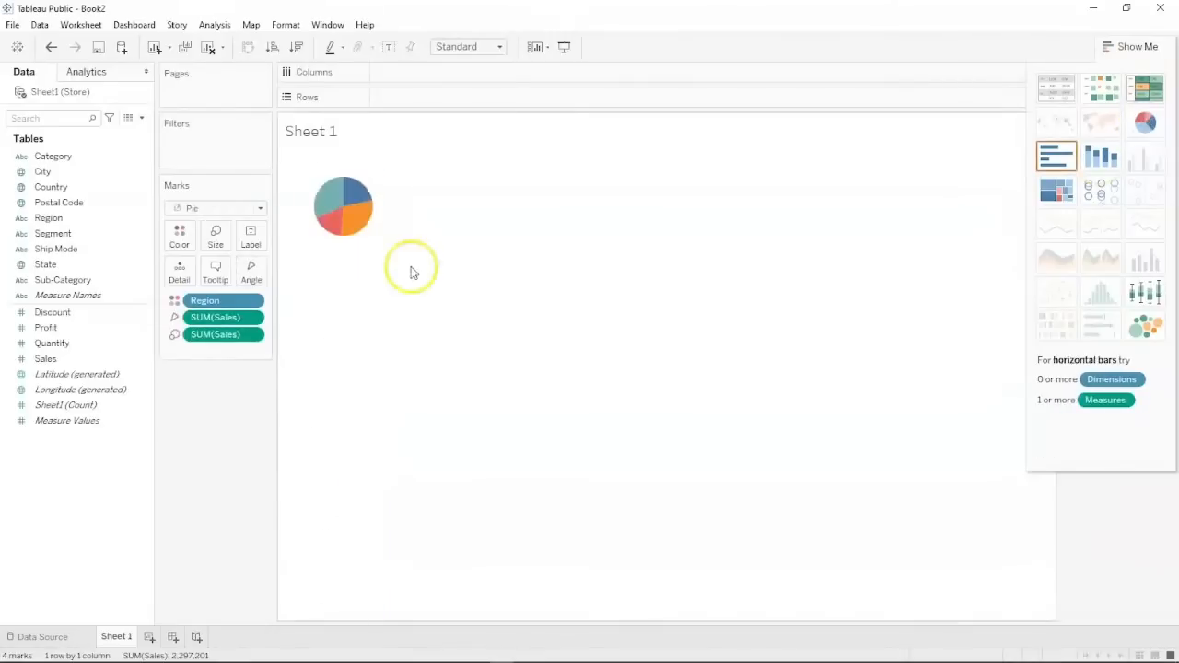
{"action": "left_click", "coordinate": [1056, 156]}
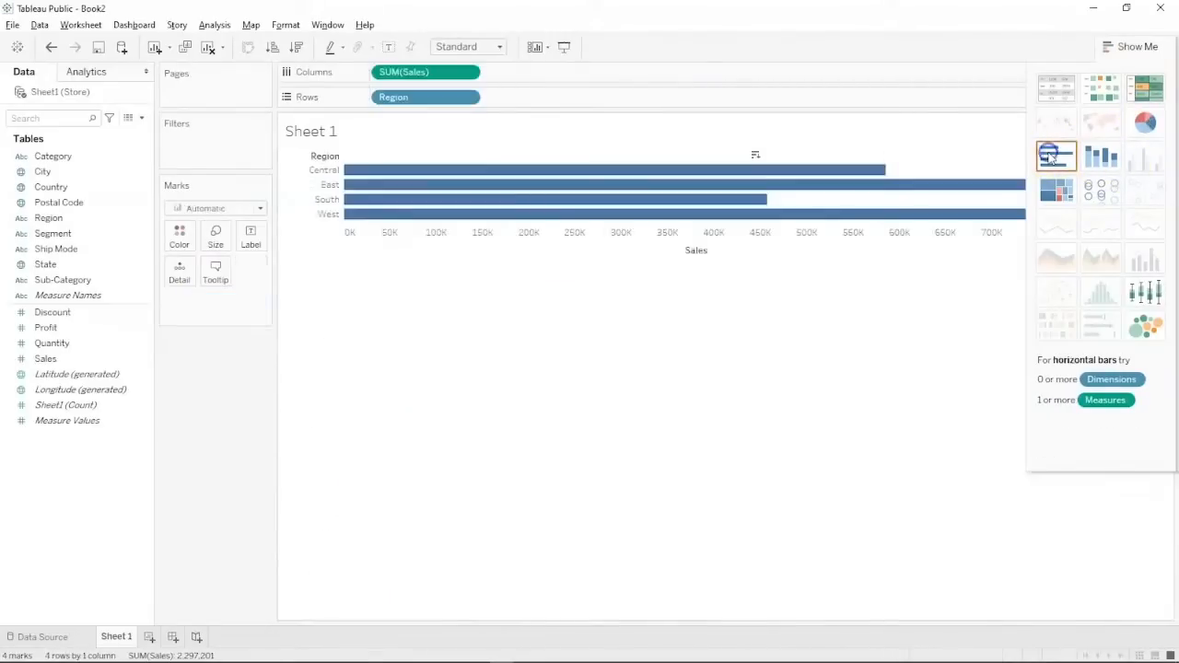
{"action": "left_click", "coordinate": [1100, 158]}
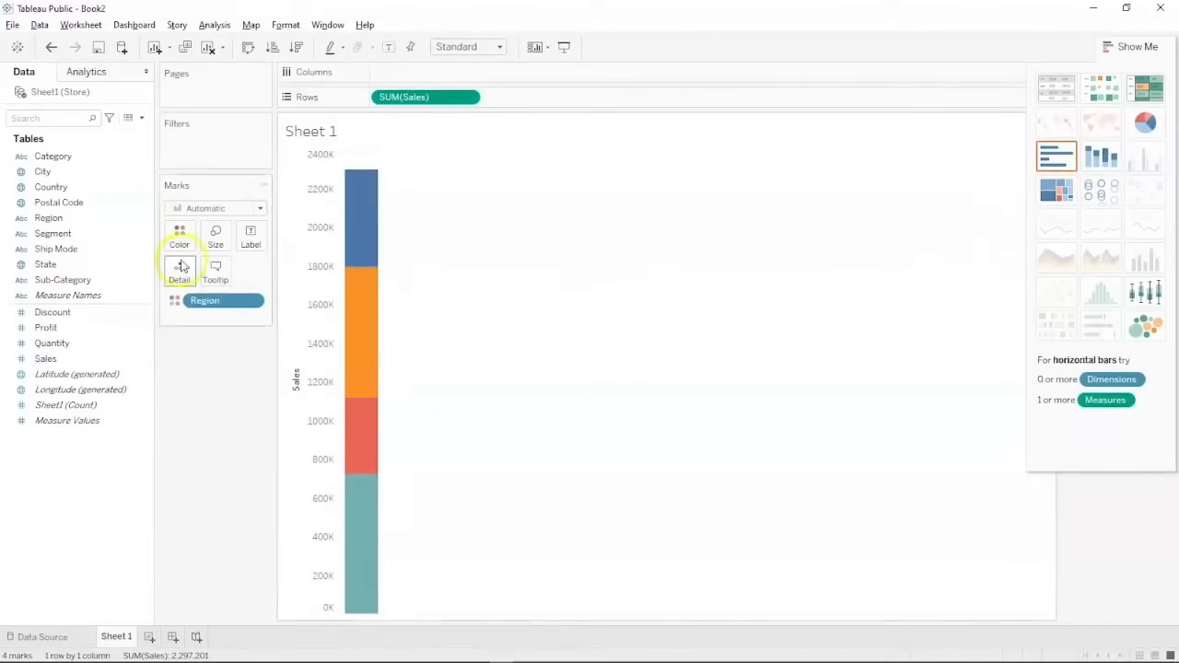
Move the Region pill from Marks back onto Columns for separate vertical bars.
{"action": "left_click_drag", "start_coordinate": [204, 301], "coordinate": [395, 73]}
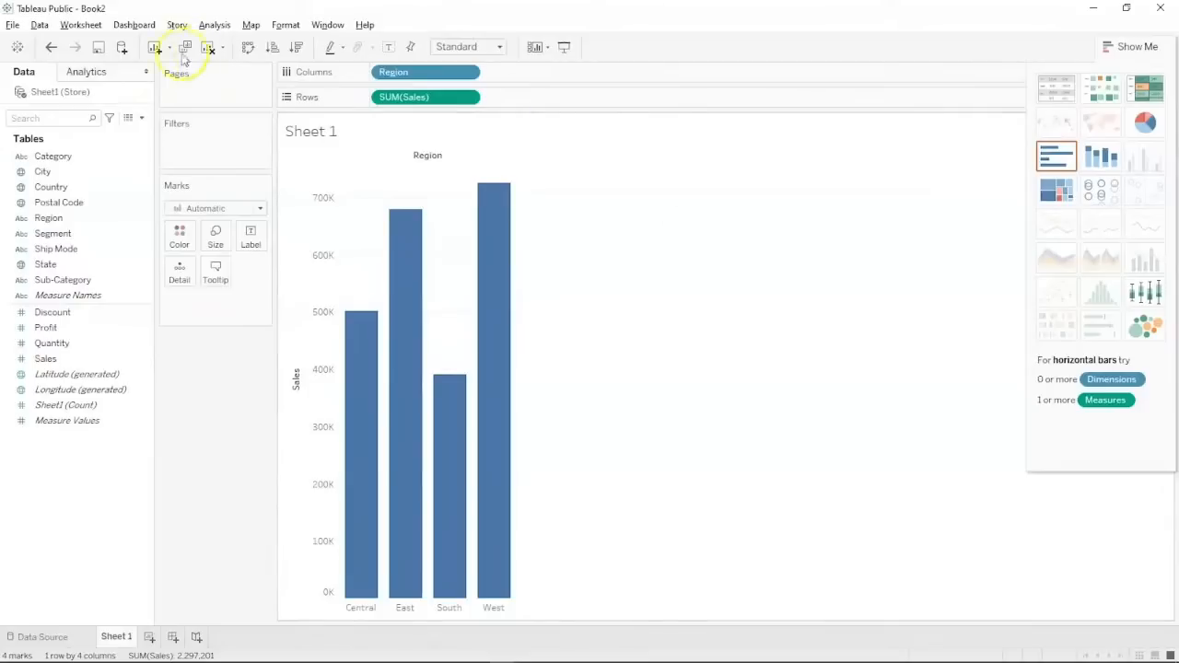
{"action": "left_click", "coordinate": [46, 172]}
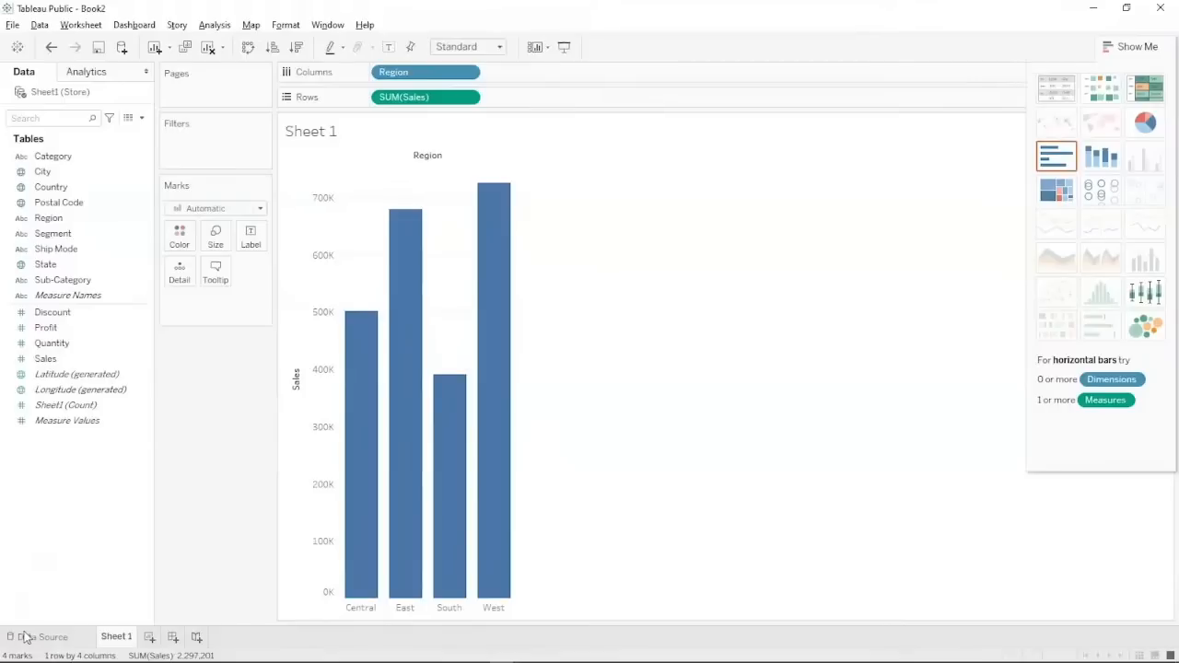
{"action": "left_click", "coordinate": [83, 158]}
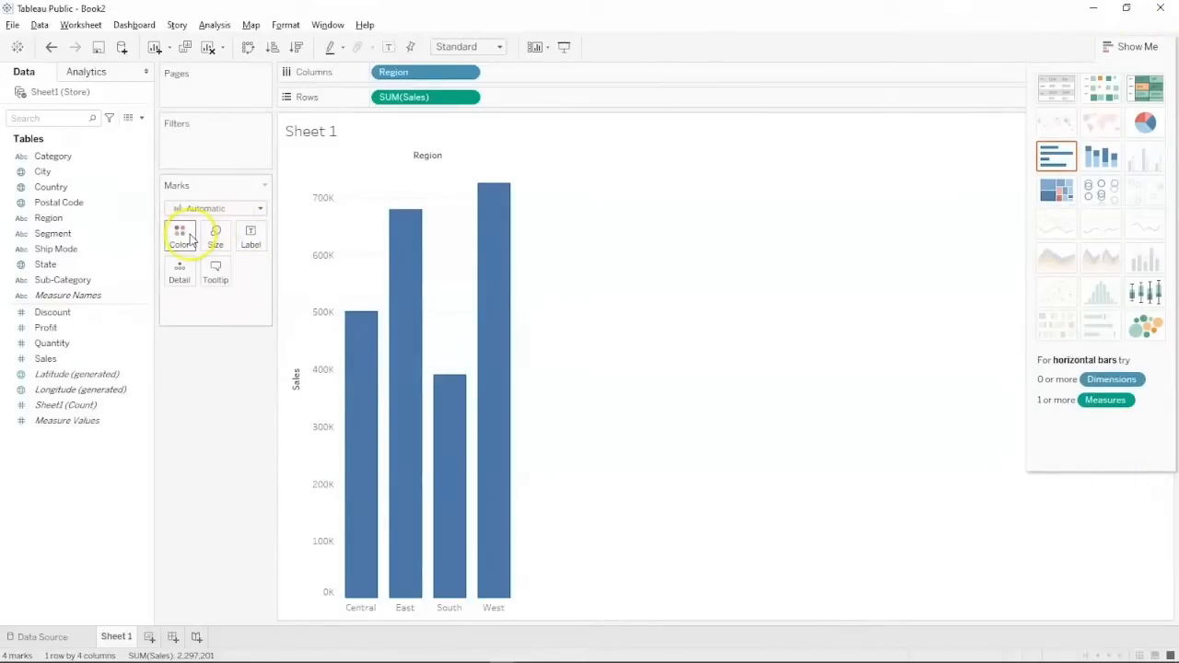
{"action": "left_click", "coordinate": [402, 396]}
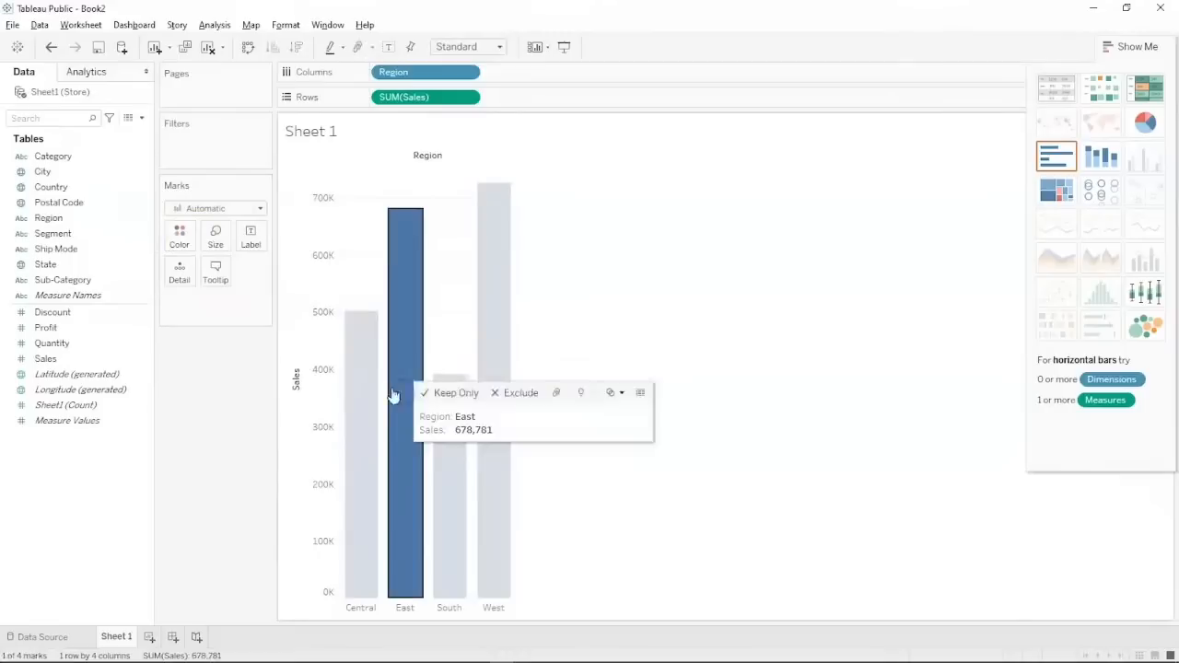
{"action": "left_click", "coordinate": [454, 417]}
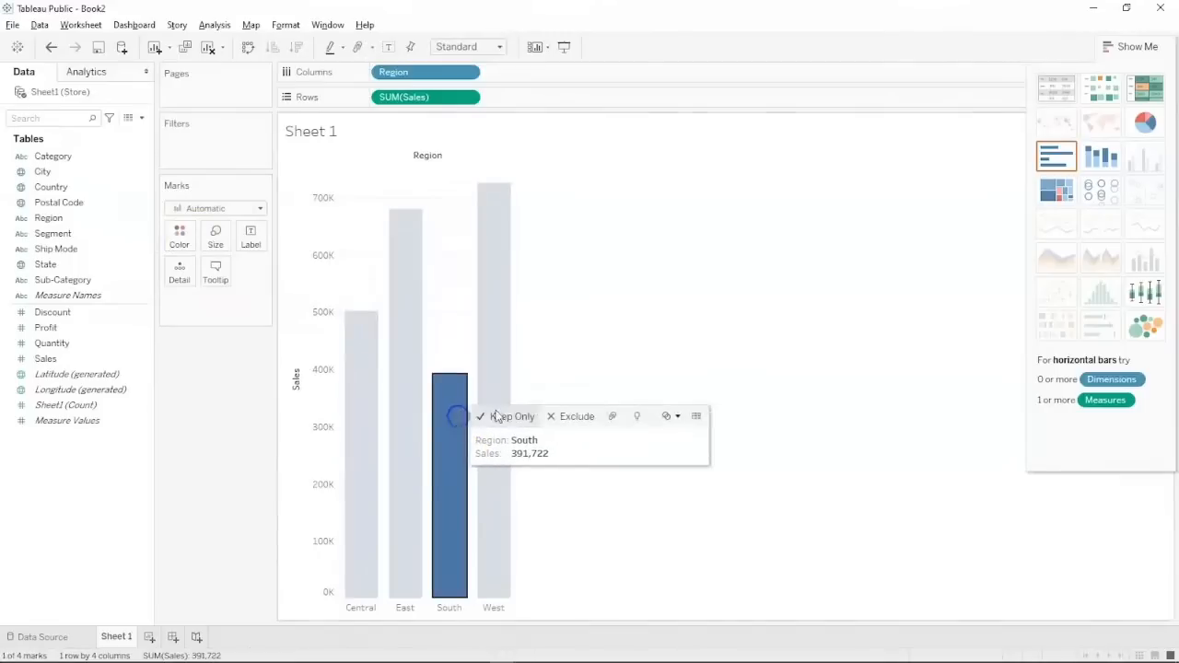
{"action": "left_click", "coordinate": [493, 345]}
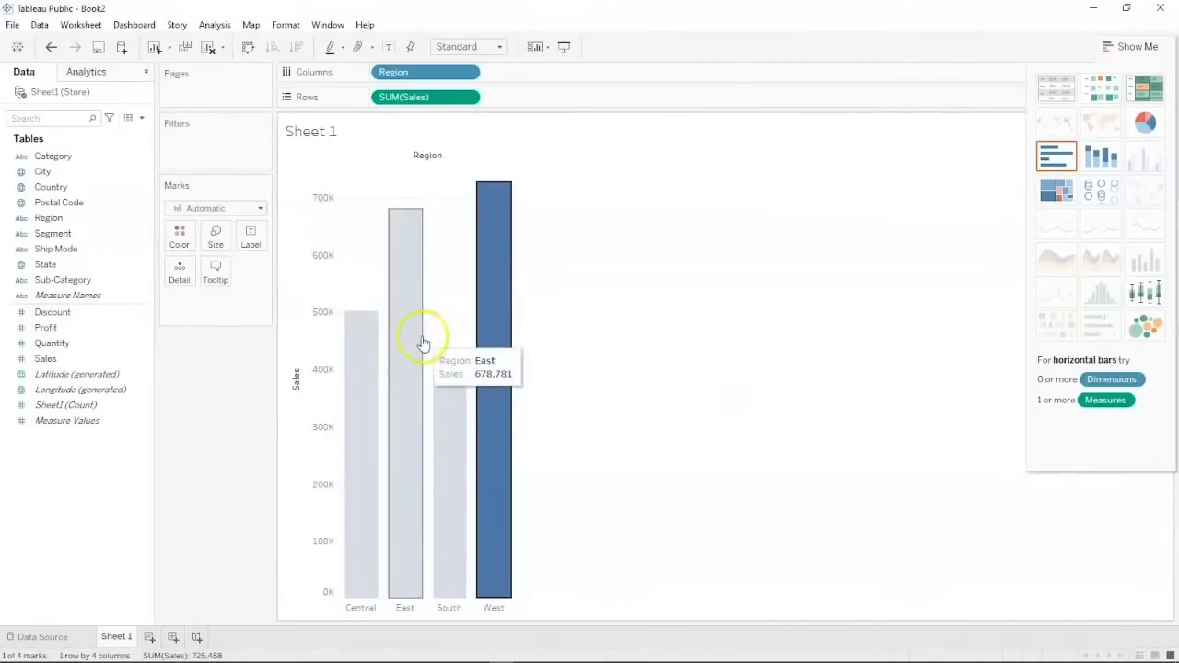
{"action": "left_click", "coordinate": [700, 214]}
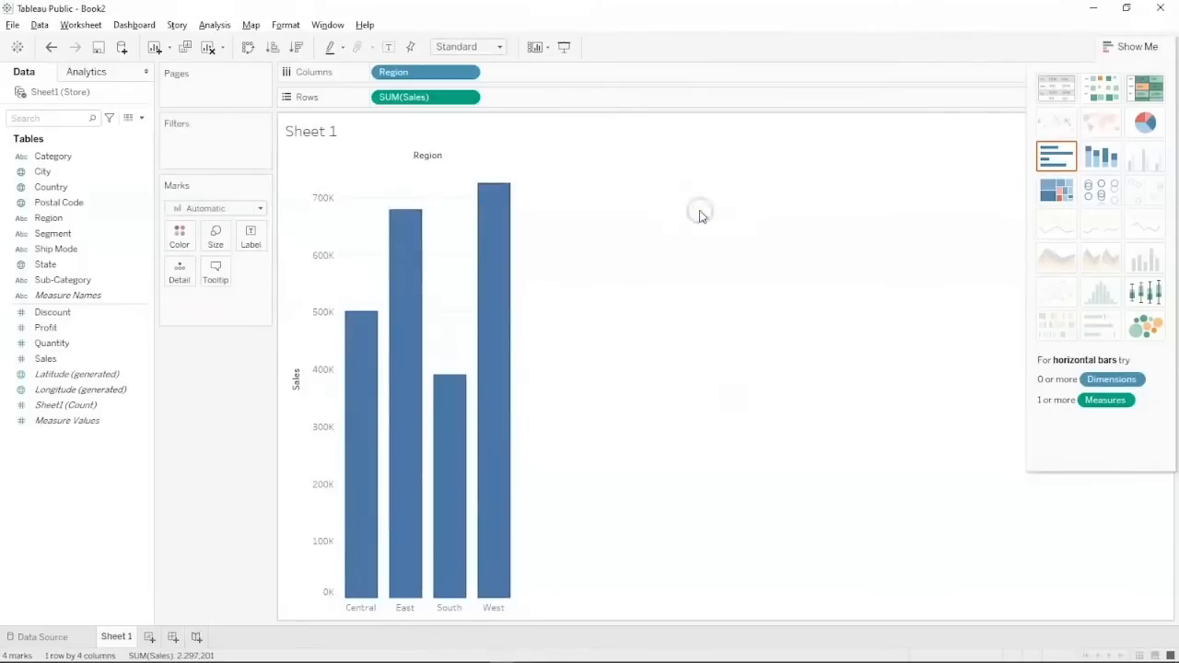
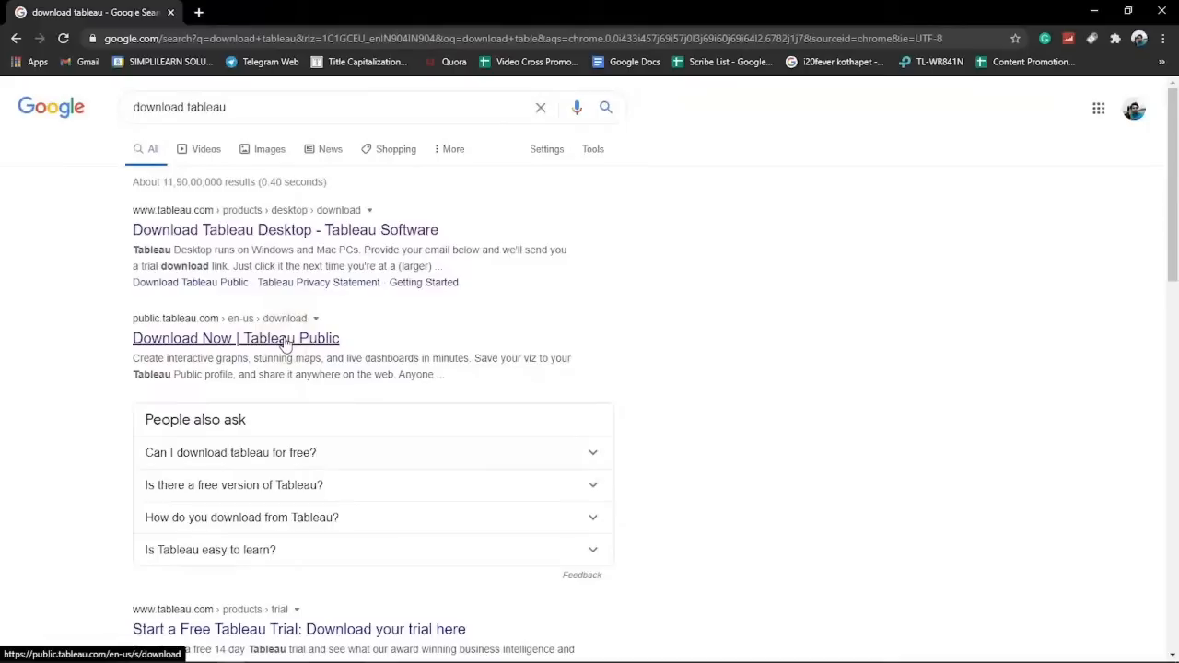
On the Tableau Public download page, enter an email address and request the desktop installer.
{"action": "left_click", "coordinate": [286, 342]}
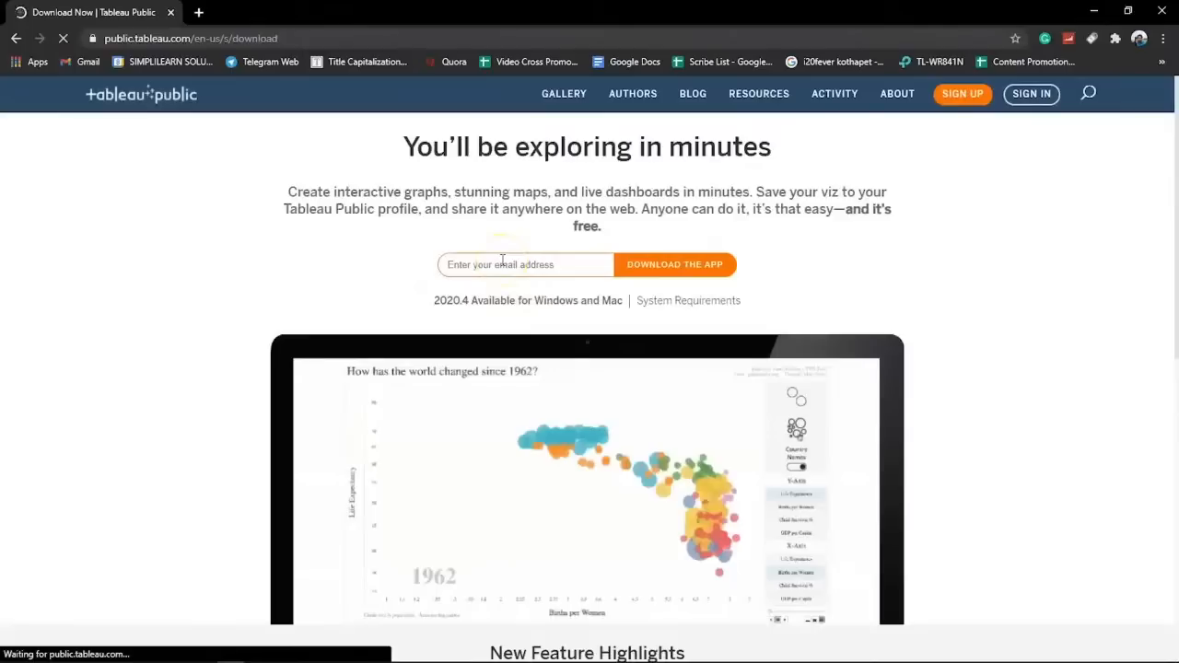
{"action": "key", "text": "alt+Tab"}
{"action": "key", "text": "alt+Tab"}
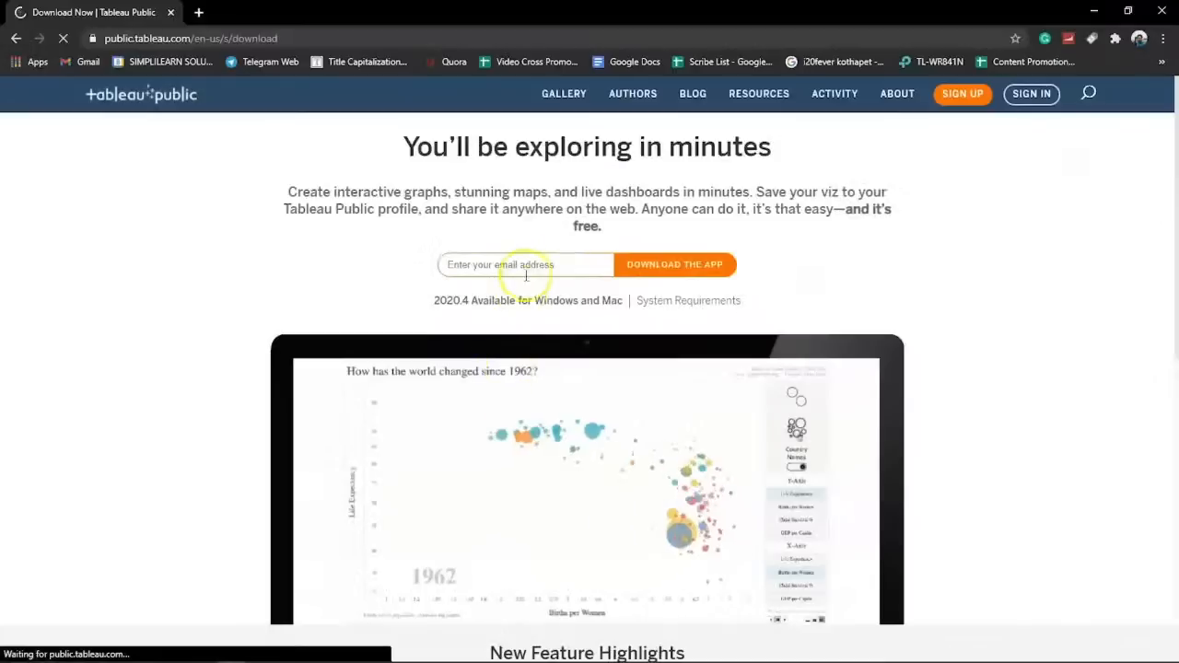
{"action": "left_click", "coordinate": [524, 266]}
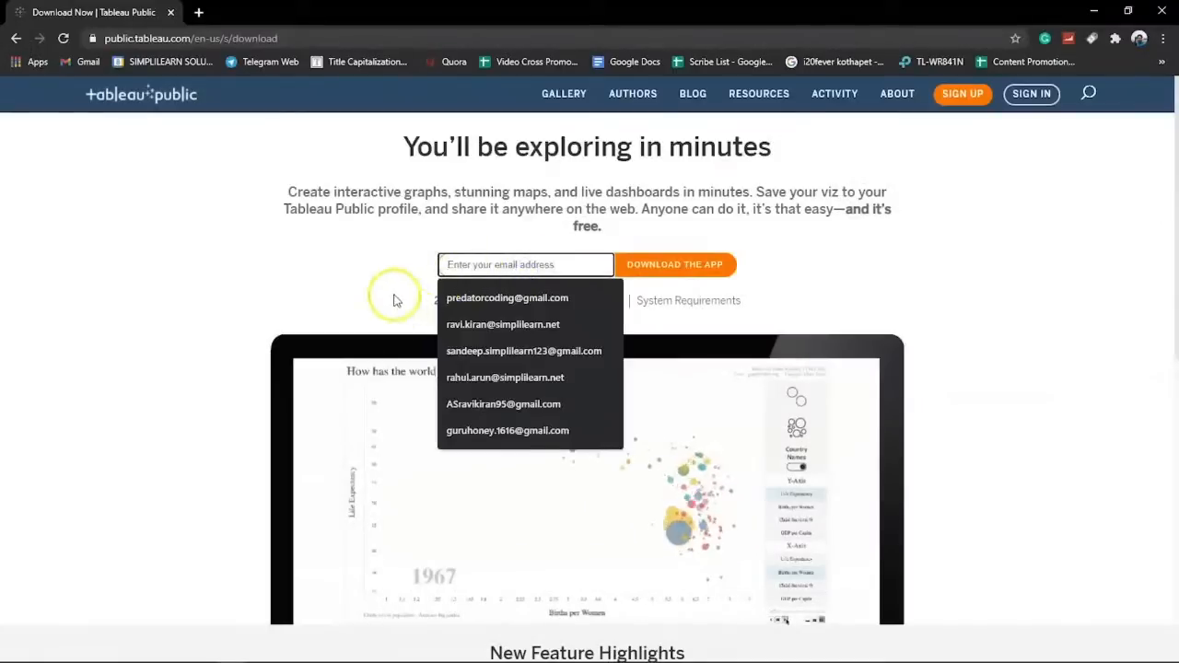
{"action": "left_click", "coordinate": [475, 264]}
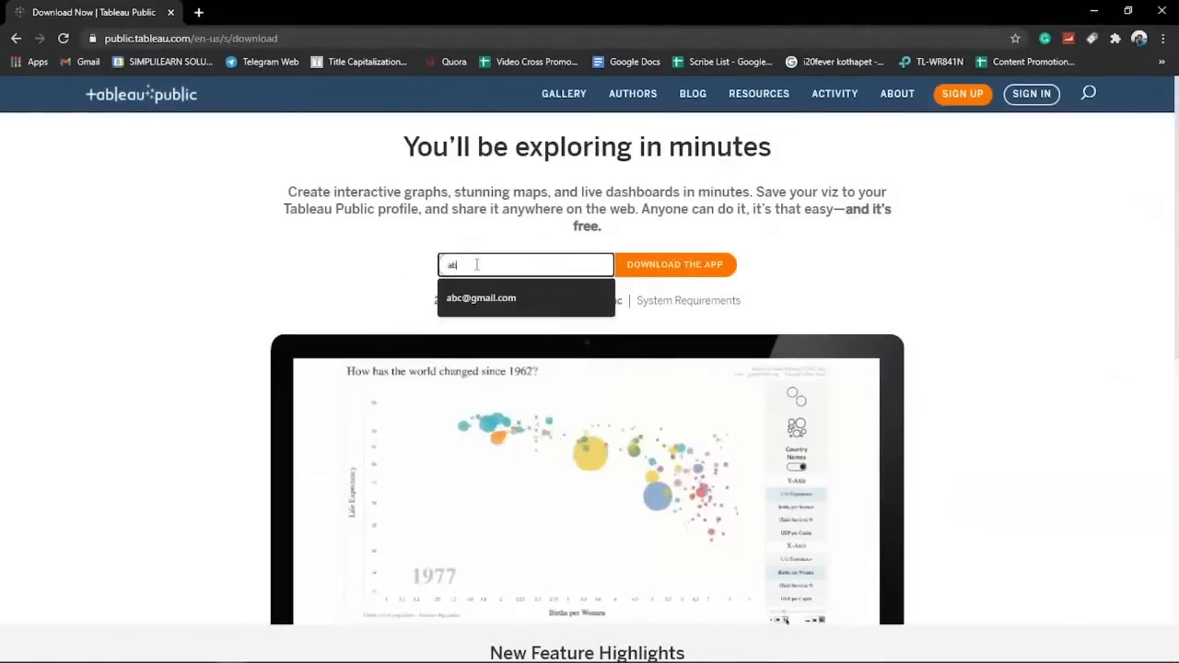
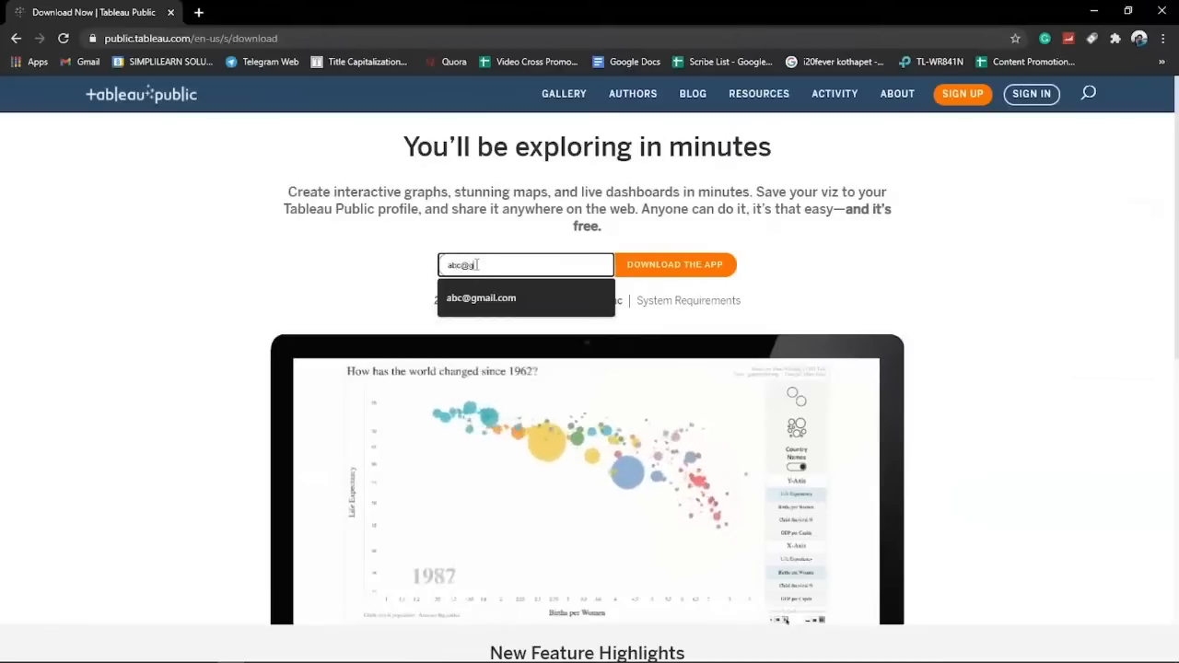
{"action": "left_click", "coordinate": [382, 269]}
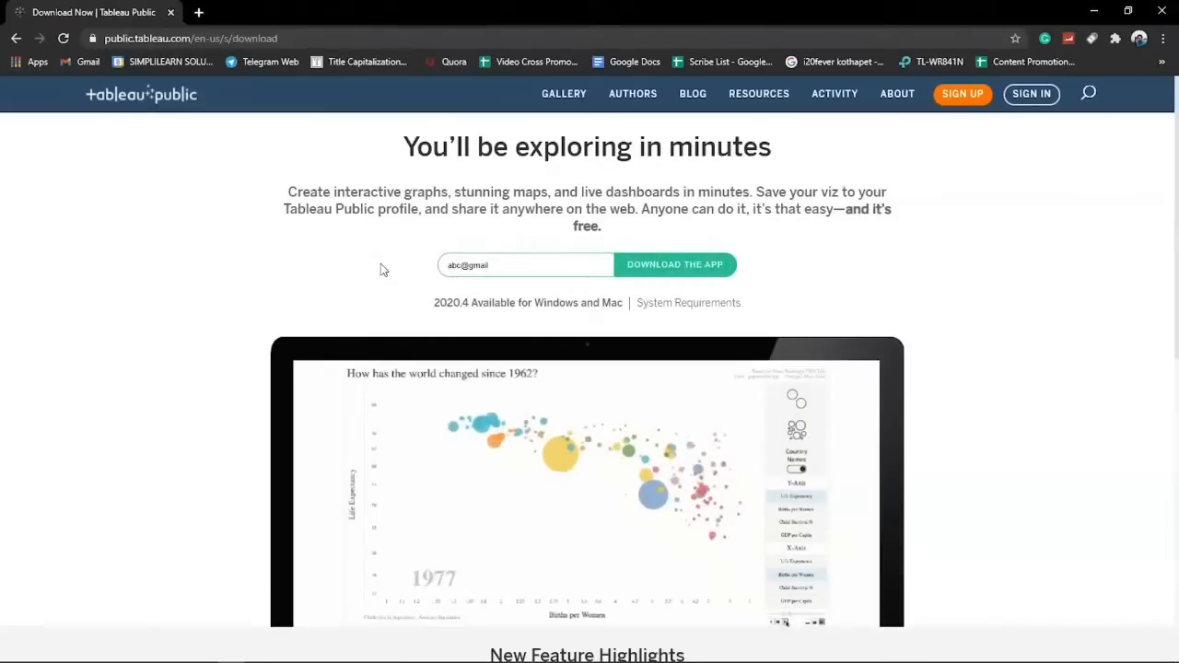
{"action": "left_click", "coordinate": [631, 271]}
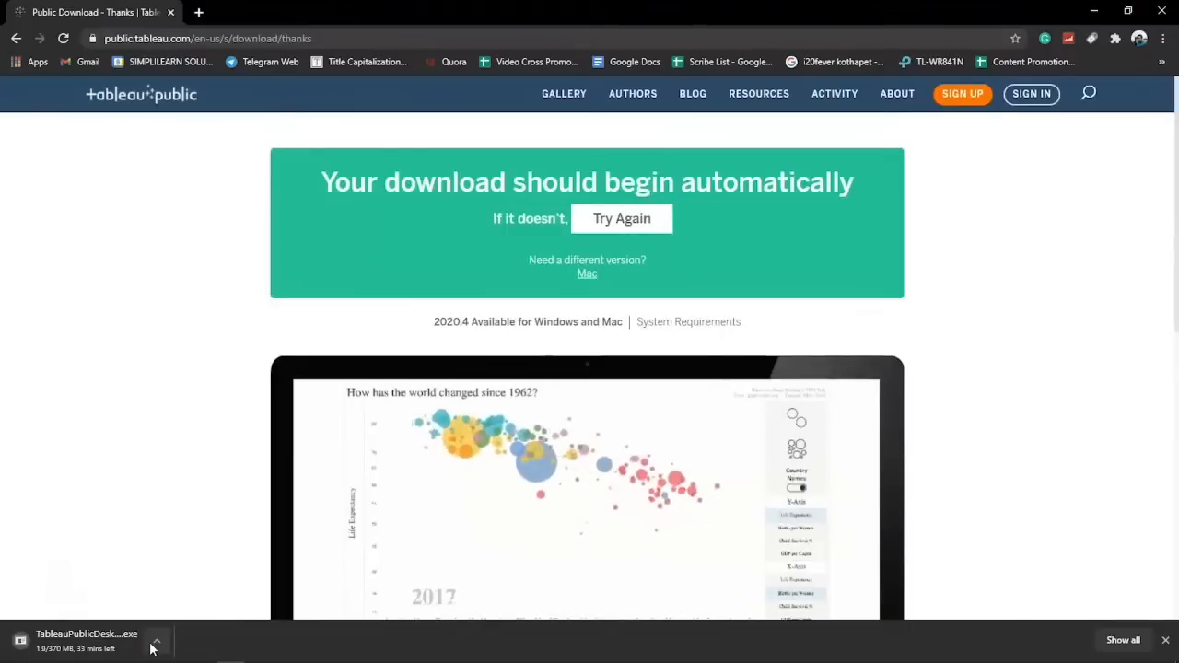
Cancel the TableauPublicDesktop installer download and advance the slides to the 'Tableau Tour' section.
{"action": "left_click", "coordinate": [155, 642]}
{"action": "left_click", "coordinate": [171, 616]}
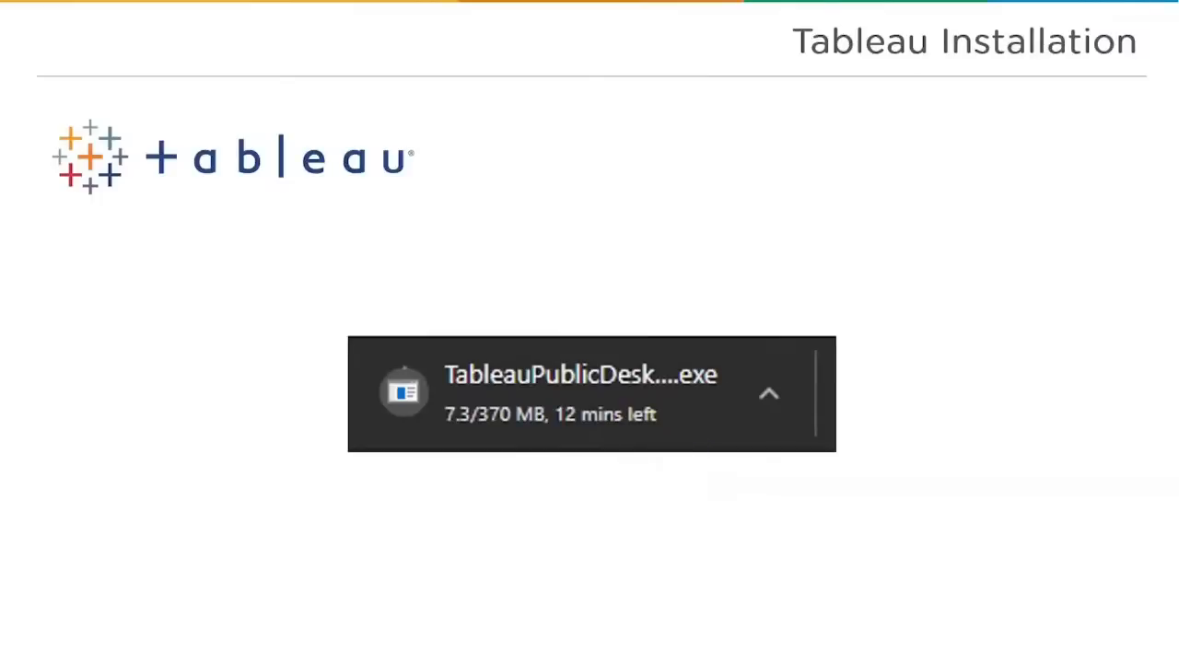
{"action": "key", "text": "Right"}
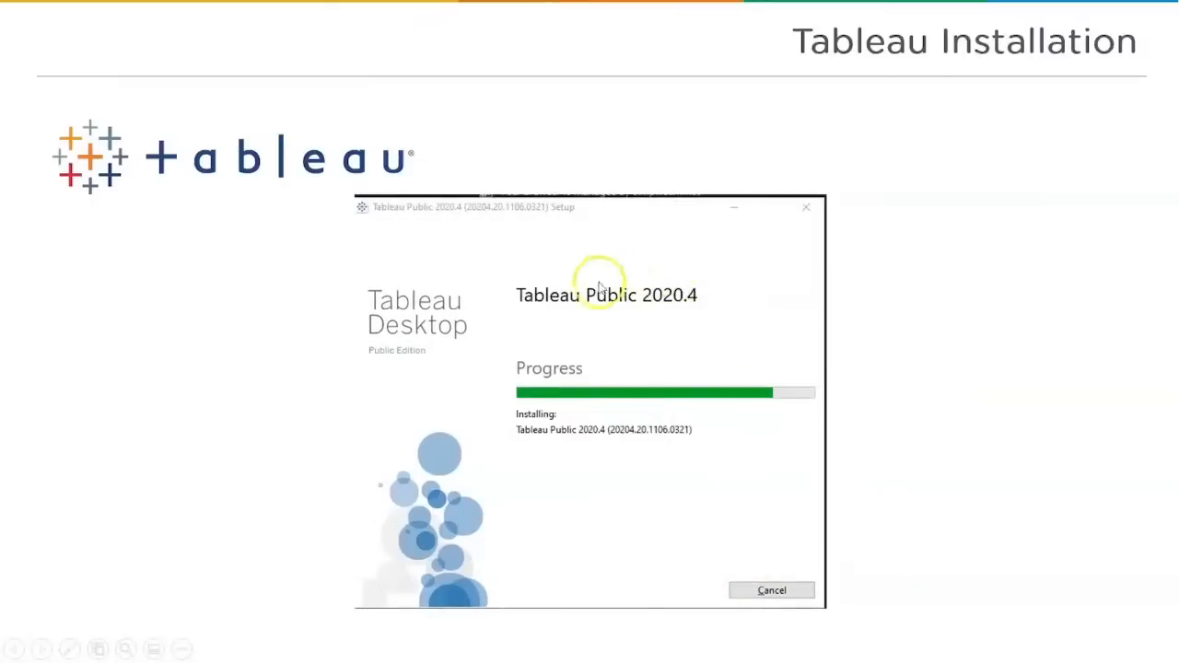
{"action": "left_click", "coordinate": [643, 430]}
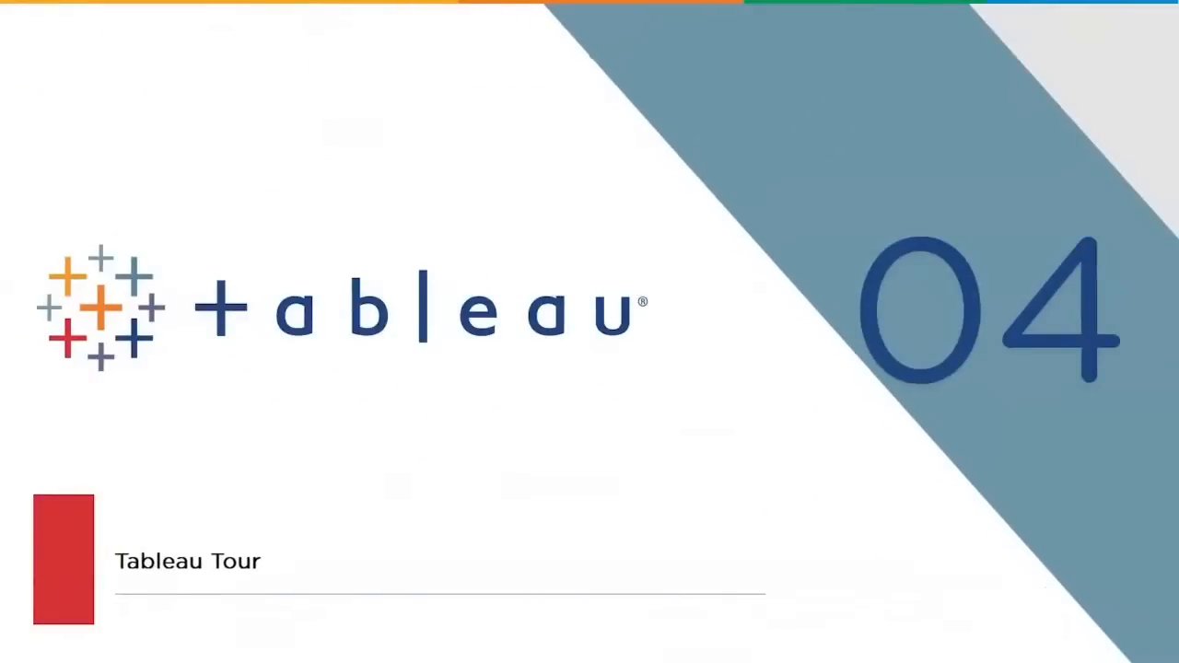
Switch to Tableau Public and list the Google Sheets, OData and Web Data Connector server connectors.
{"action": "key", "text": "Right"}
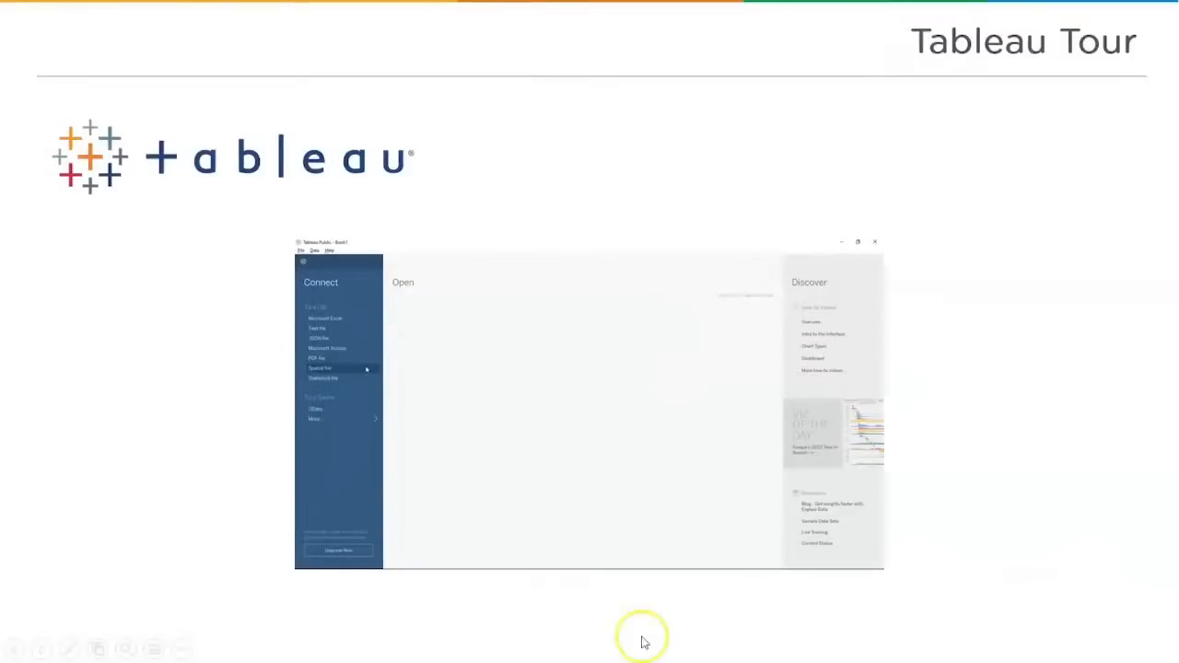
{"action": "left_click", "coordinate": [367, 661]}
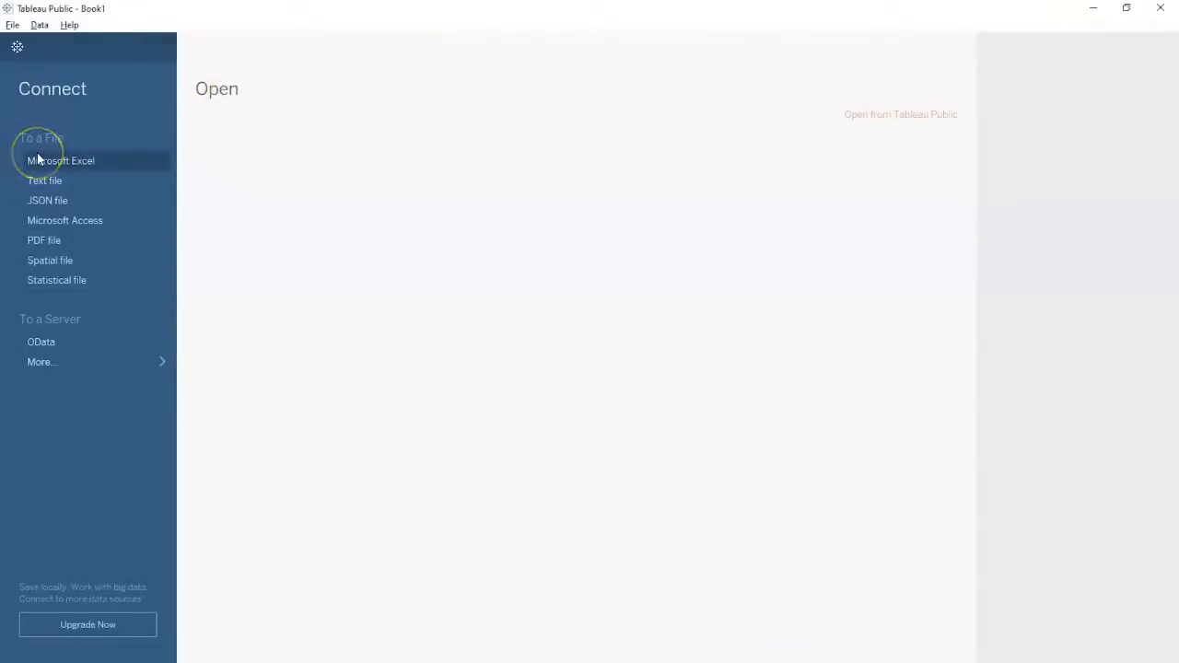
{"action": "key", "text": "alt+Tab"}
{"action": "key", "text": "alt+Tab"}
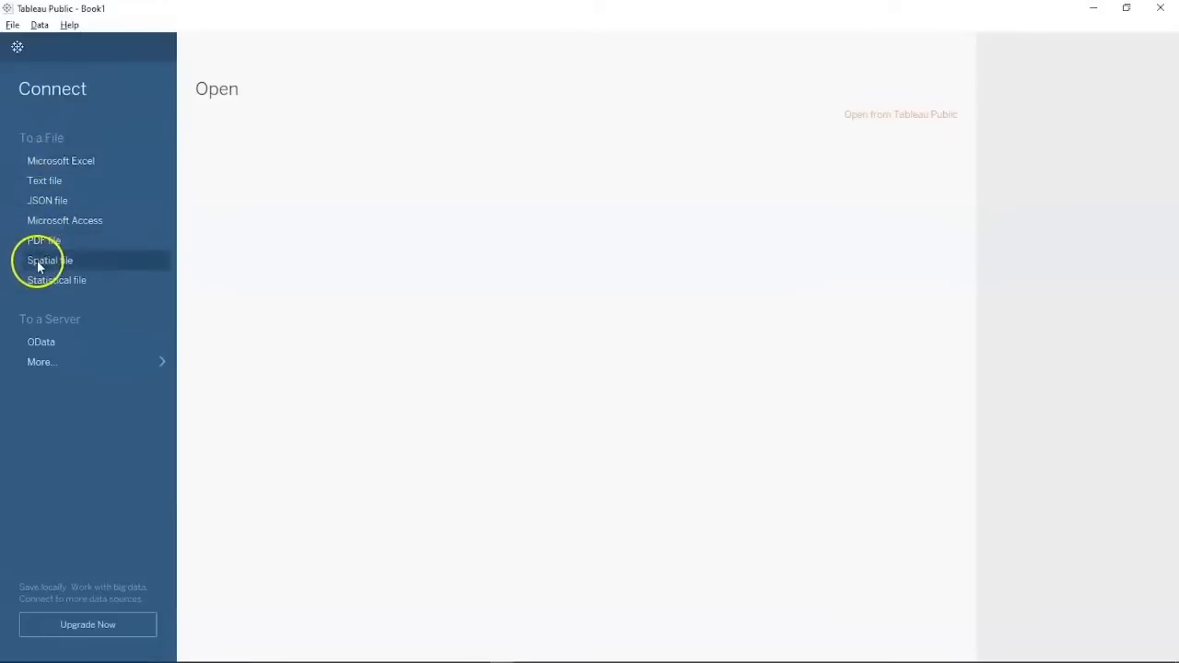
{"action": "left_click", "coordinate": [47, 362]}
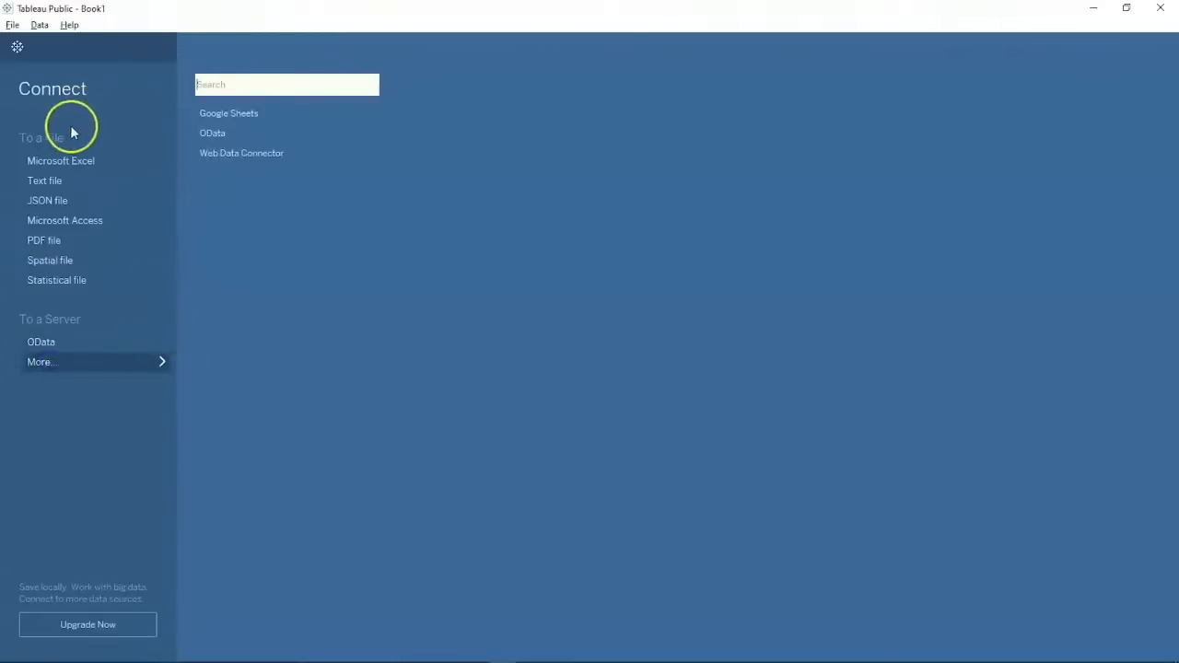
Connect the Store Excel workbook from Downloads and go to the empty Sheet 1 worksheet.
{"action": "left_click", "coordinate": [64, 160]}
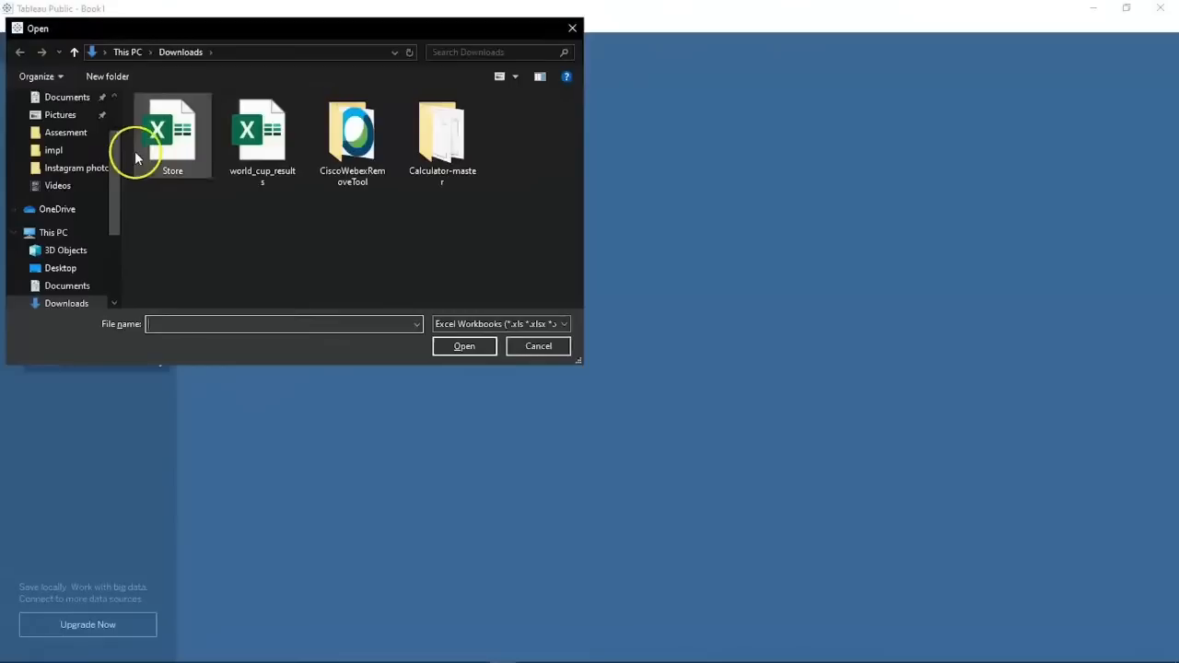
{"action": "left_click", "coordinate": [172, 140]}
{"action": "left_click", "coordinate": [472, 343]}
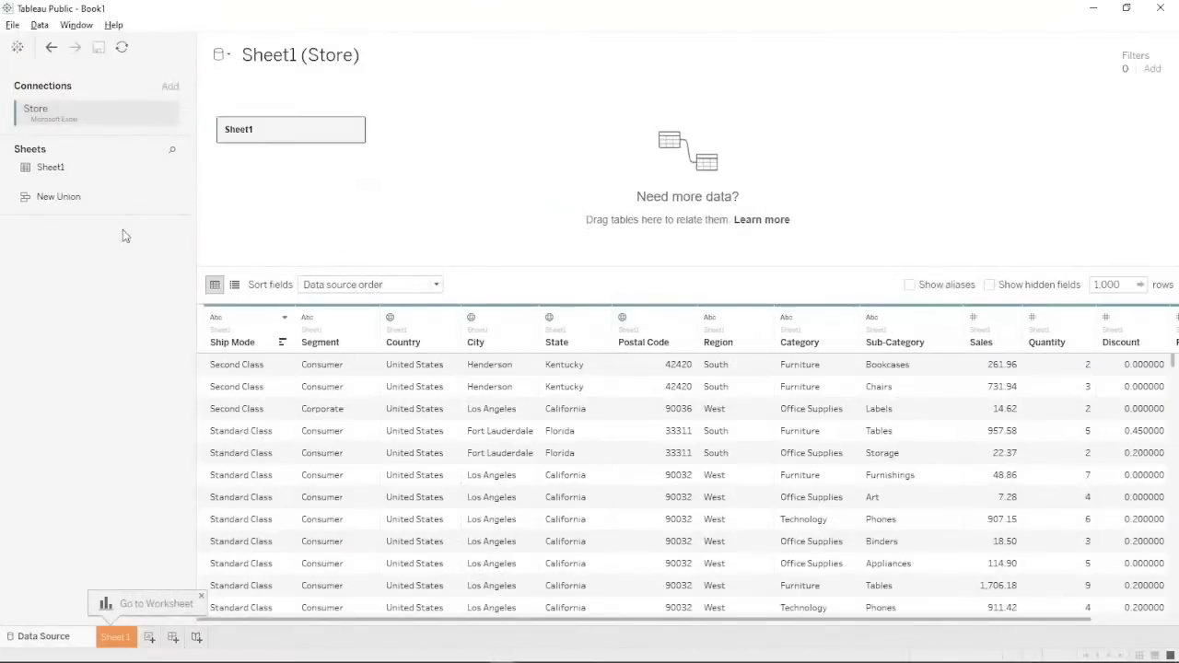
{"action": "left_click", "coordinate": [125, 604]}
{"action": "left_click", "coordinate": [118, 635]}
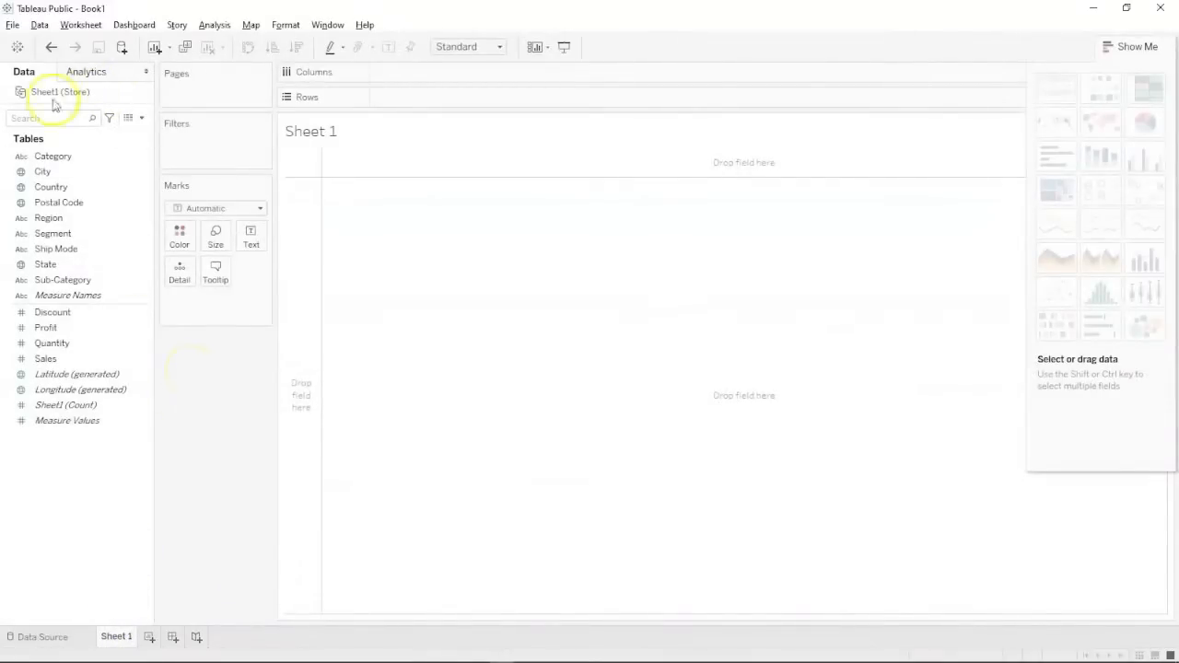
Select the Category field in the Data pane.
{"action": "left_click", "coordinate": [38, 161]}
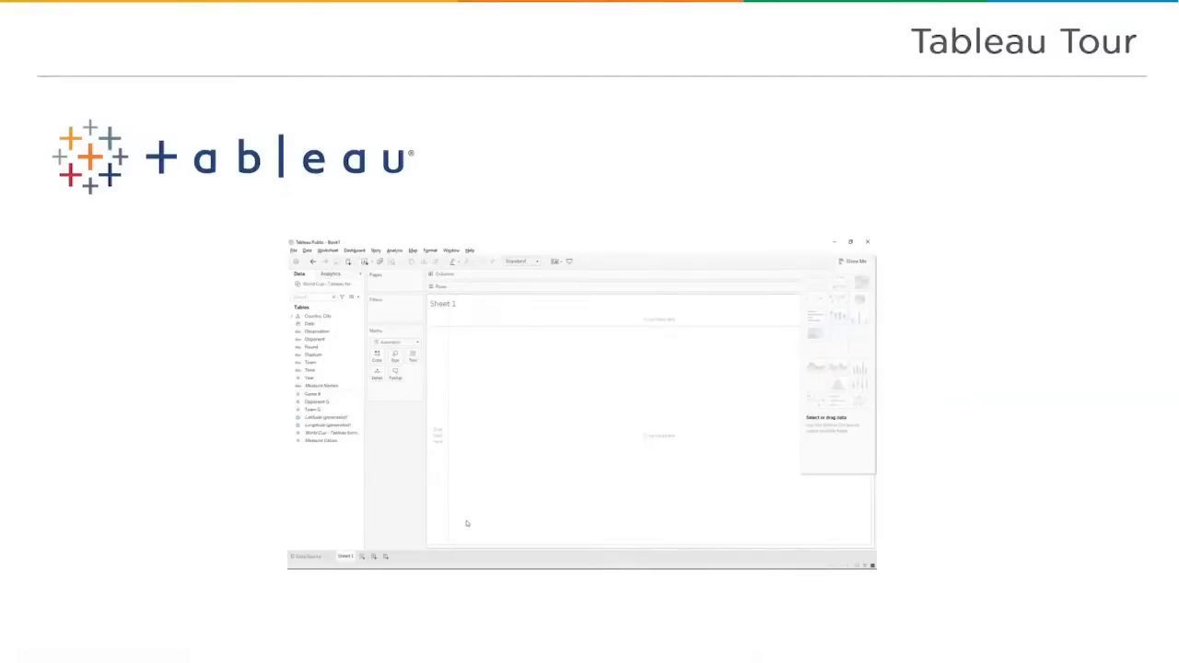
Advance the slideshow to the next section.
{"action": "key", "text": "Right"}
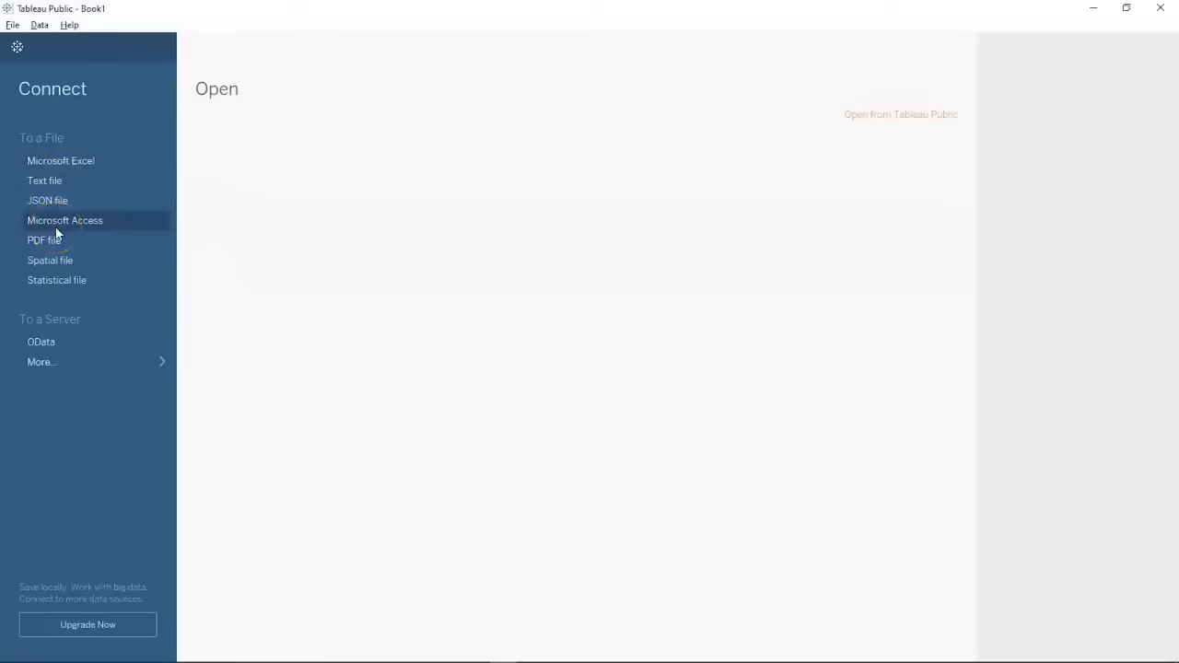
View the extra server connectors, then start a Microsoft Excel connection showing the Downloads folder.
{"action": "left_click", "coordinate": [53, 284]}
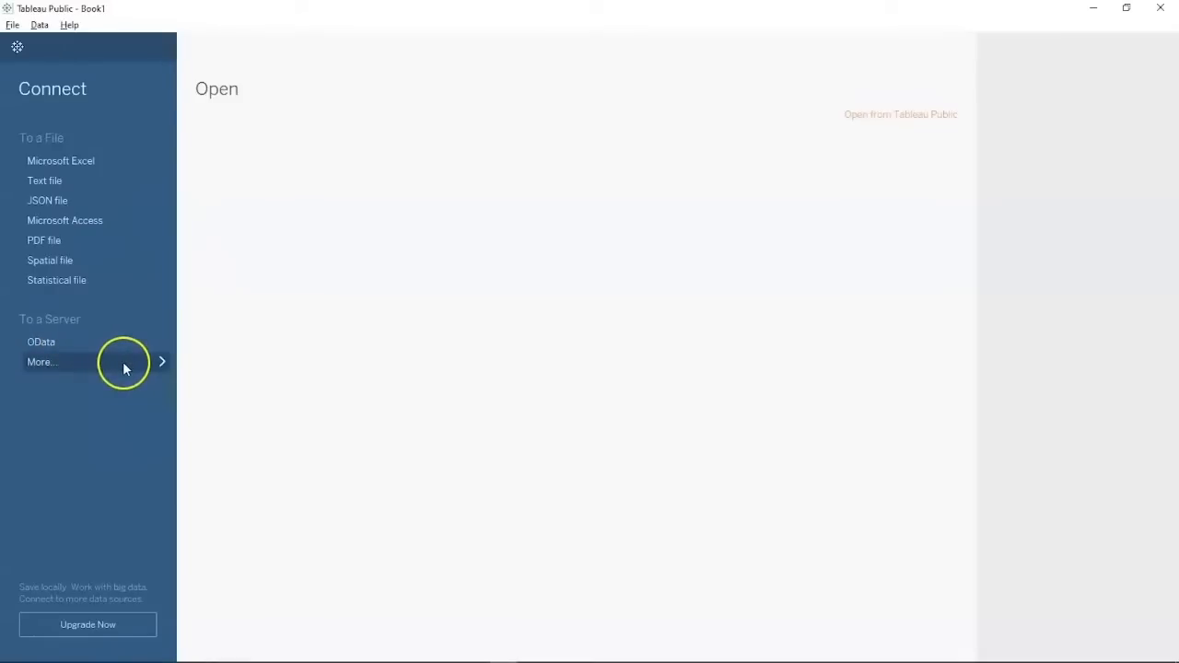
{"action": "left_click", "coordinate": [165, 361]}
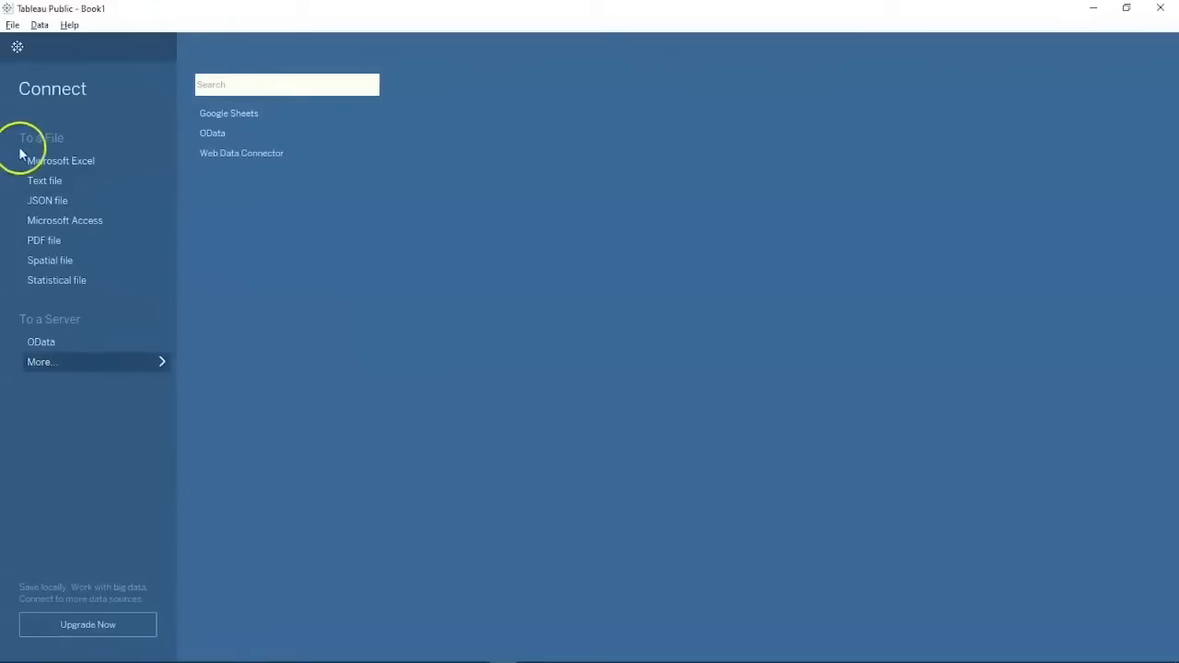
{"action": "left_click", "coordinate": [75, 164]}
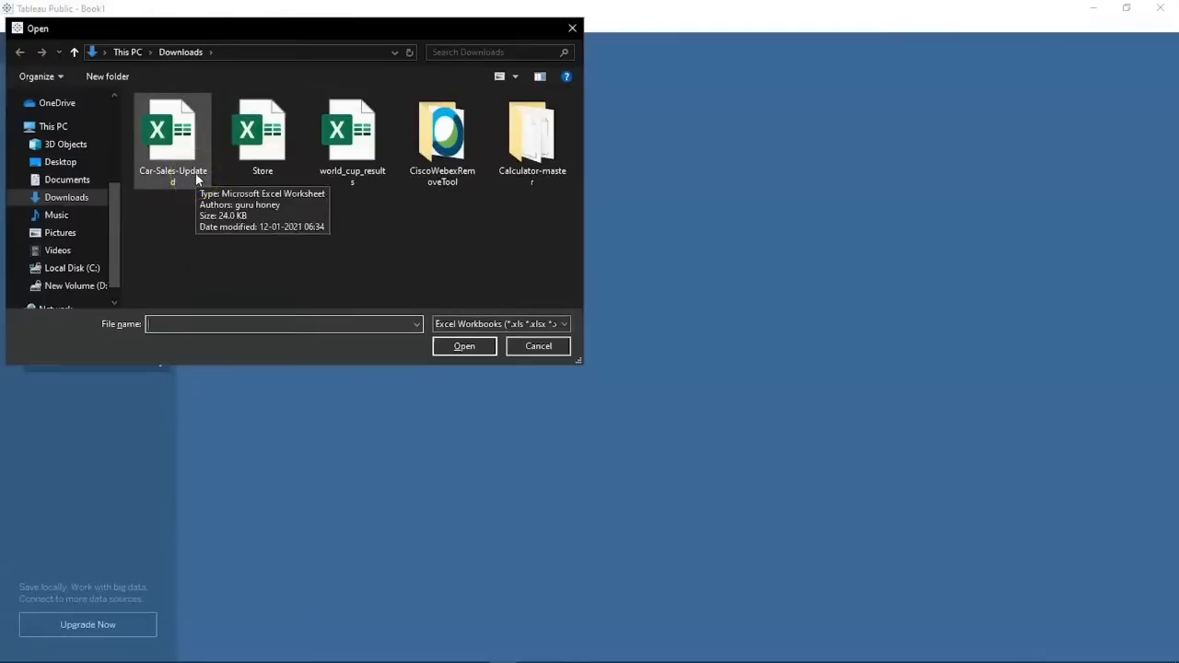
Connect Car-Sales-Updated, previewing its 153-row Car_sales table of manufacturers, models and prices.
{"action": "double_click", "coordinate": [195, 178]}
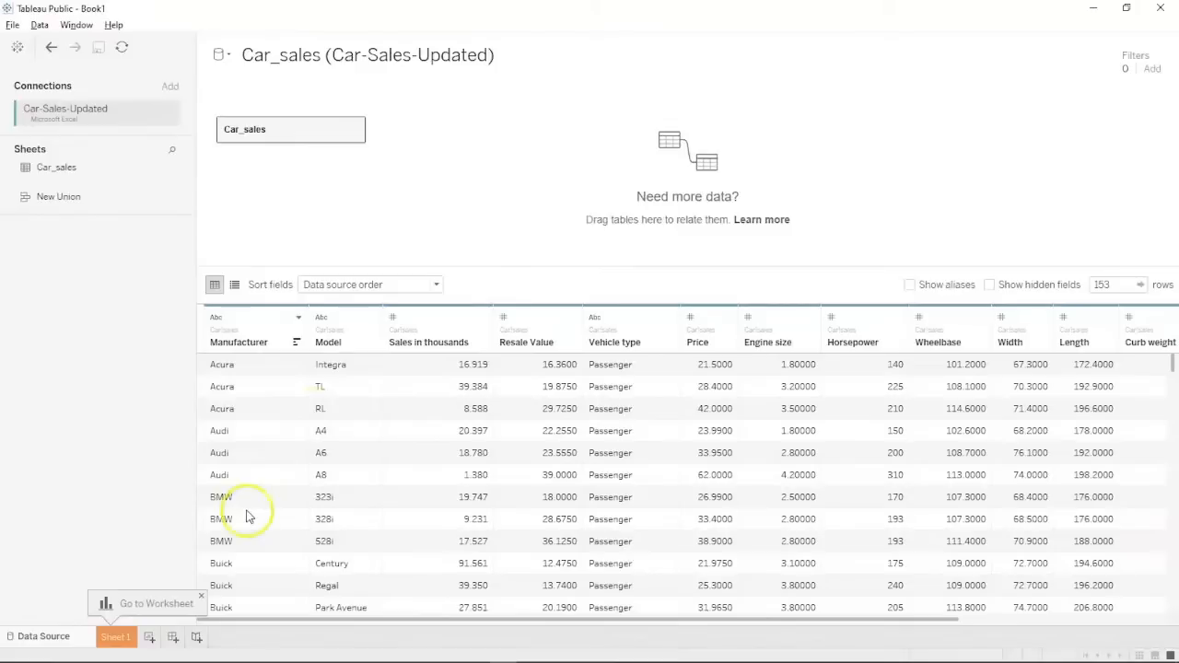
{"action": "mouse_move", "coordinate": [243, 661]}
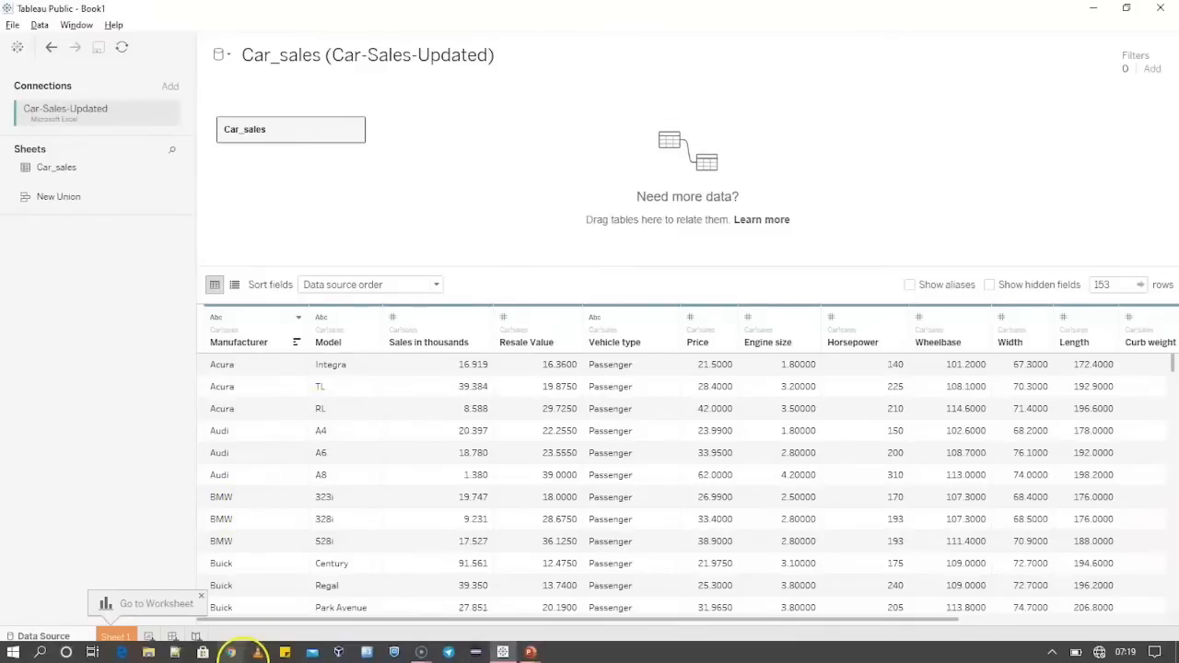
Open Car-Sales-Updated.xlsx in Excel from File Explorer's recent files.
{"action": "left_click", "coordinate": [149, 652]}
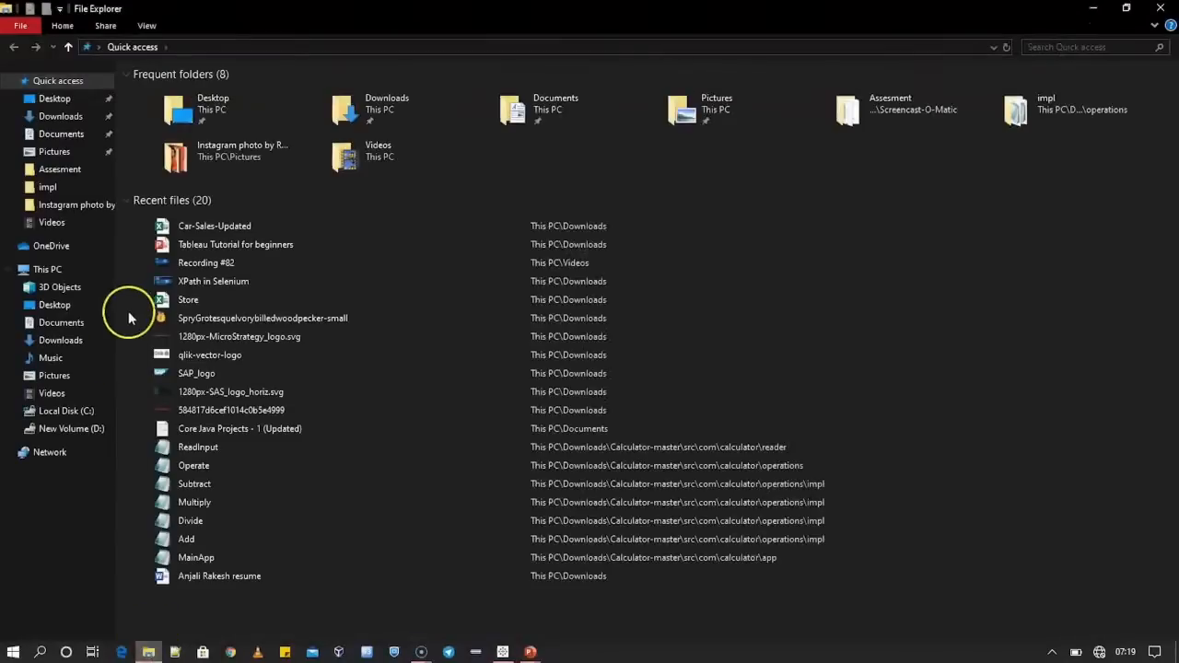
{"action": "left_click", "coordinate": [198, 226]}
{"action": "double_click", "coordinate": [198, 227]}
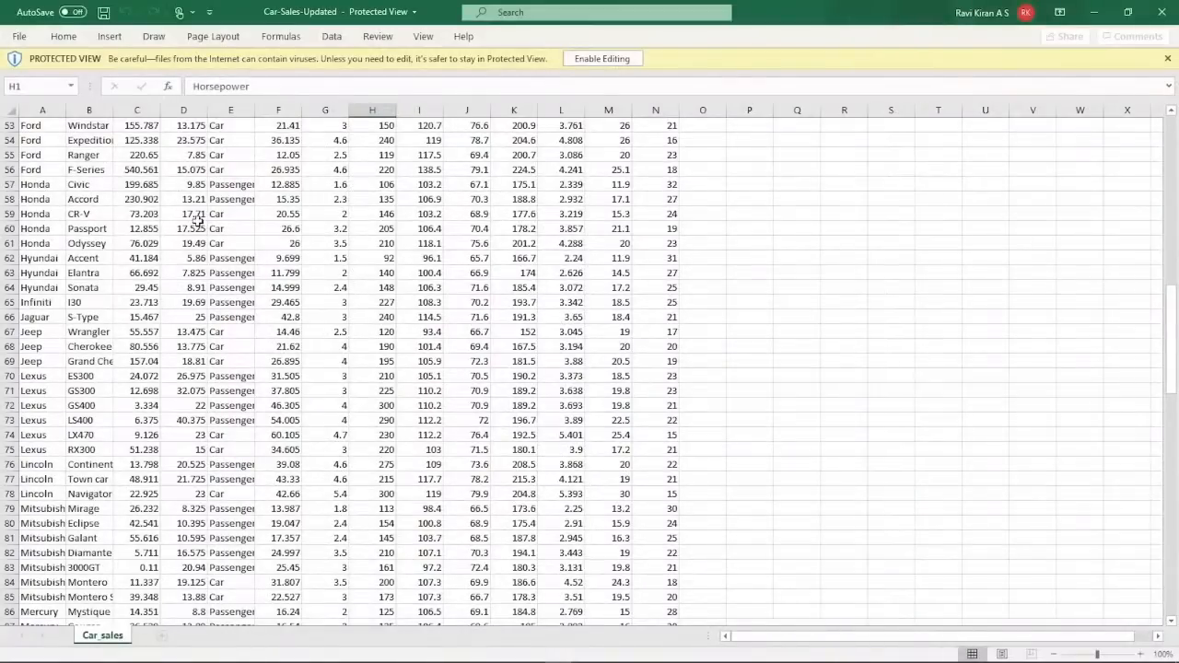
{"action": "scroll", "coordinate": [382, 263], "scroll_direction": "up", "scroll_amount": 17}
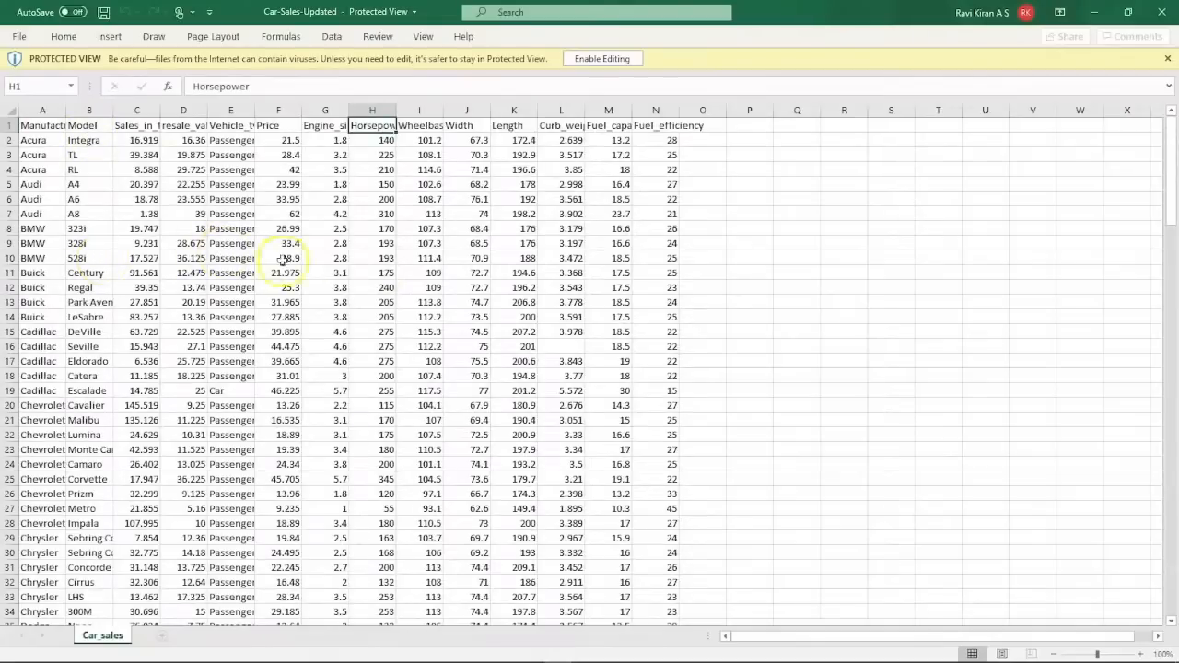
Inspect curb weights in L15 and the blank L16 for Cadillac Seville, then enable editing.
{"action": "left_click", "coordinate": [553, 347]}
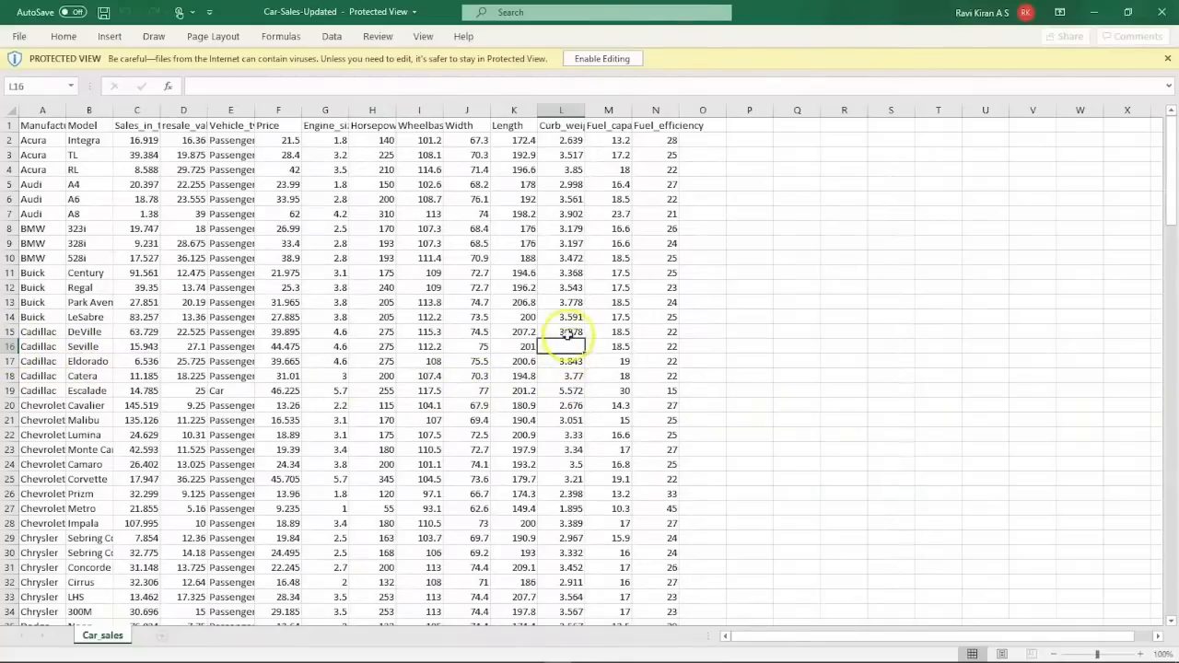
{"action": "left_click", "coordinate": [568, 334]}
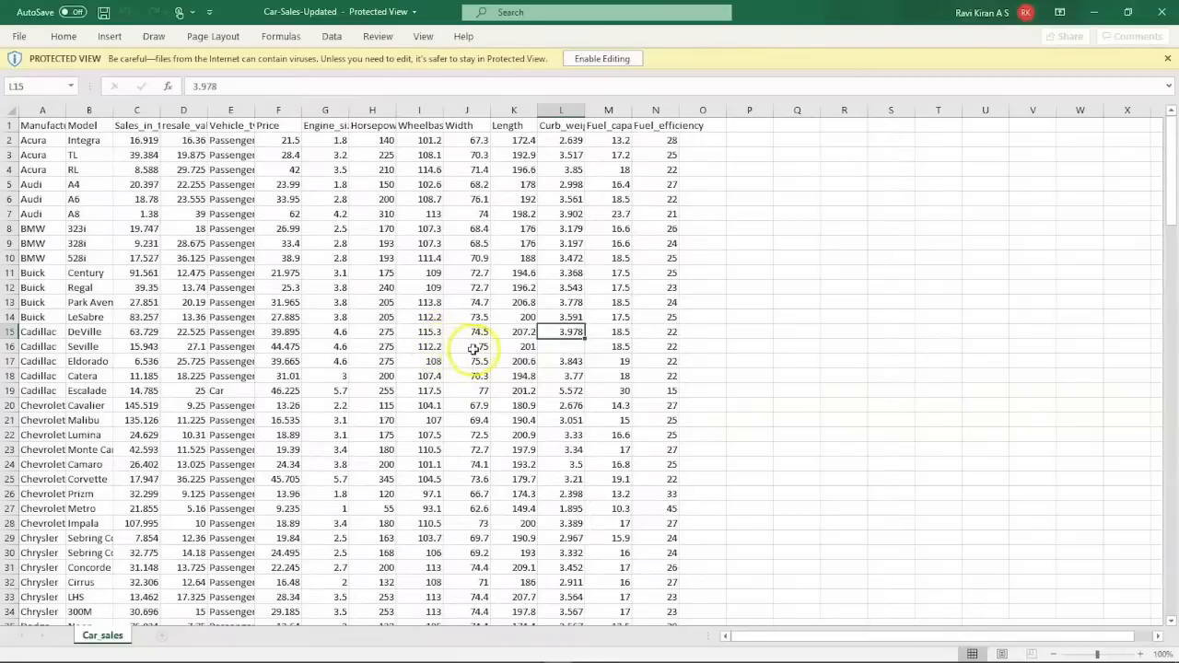
{"action": "left_click", "coordinate": [558, 345]}
{"action": "left_click", "coordinate": [583, 60]}
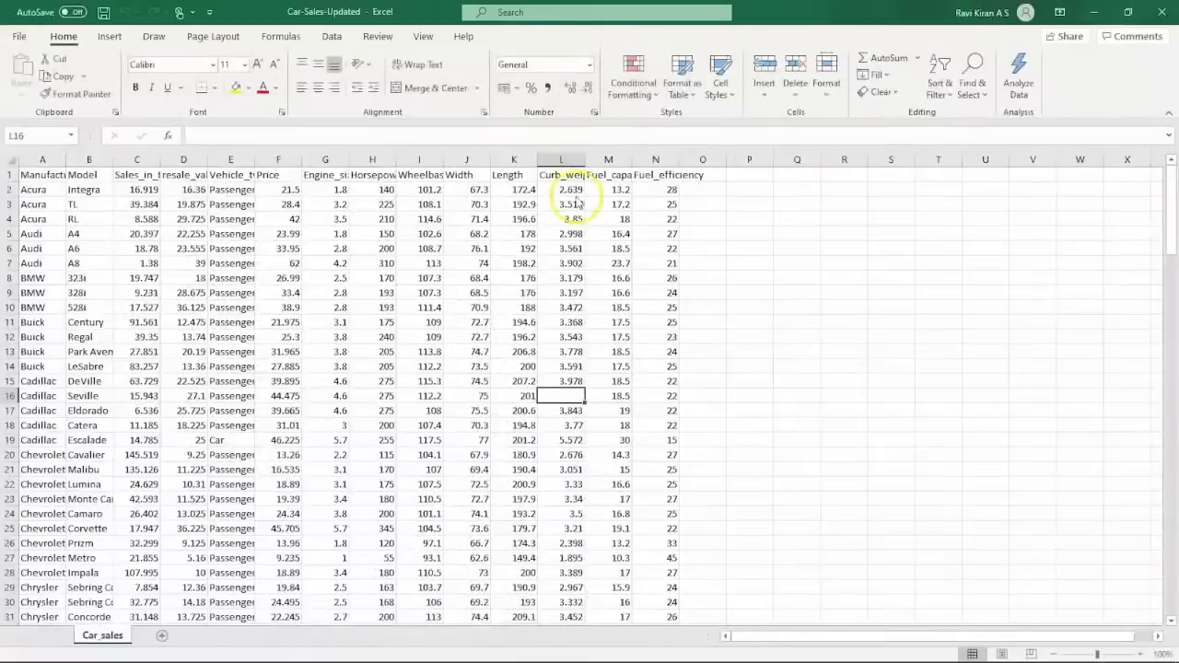
Fill Seville's curb weight L16 from L15 and correct it to 3.567.
{"action": "left_click", "coordinate": [570, 381]}
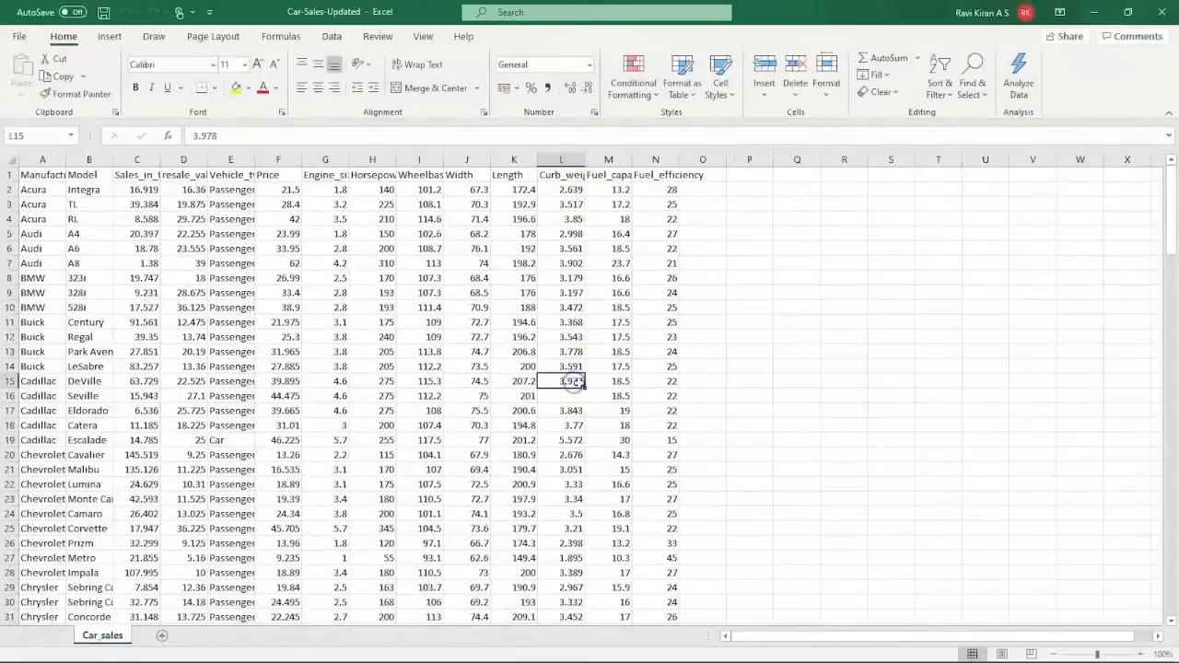
{"action": "left_click_drag", "start_coordinate": [584, 385], "coordinate": [575, 398]}
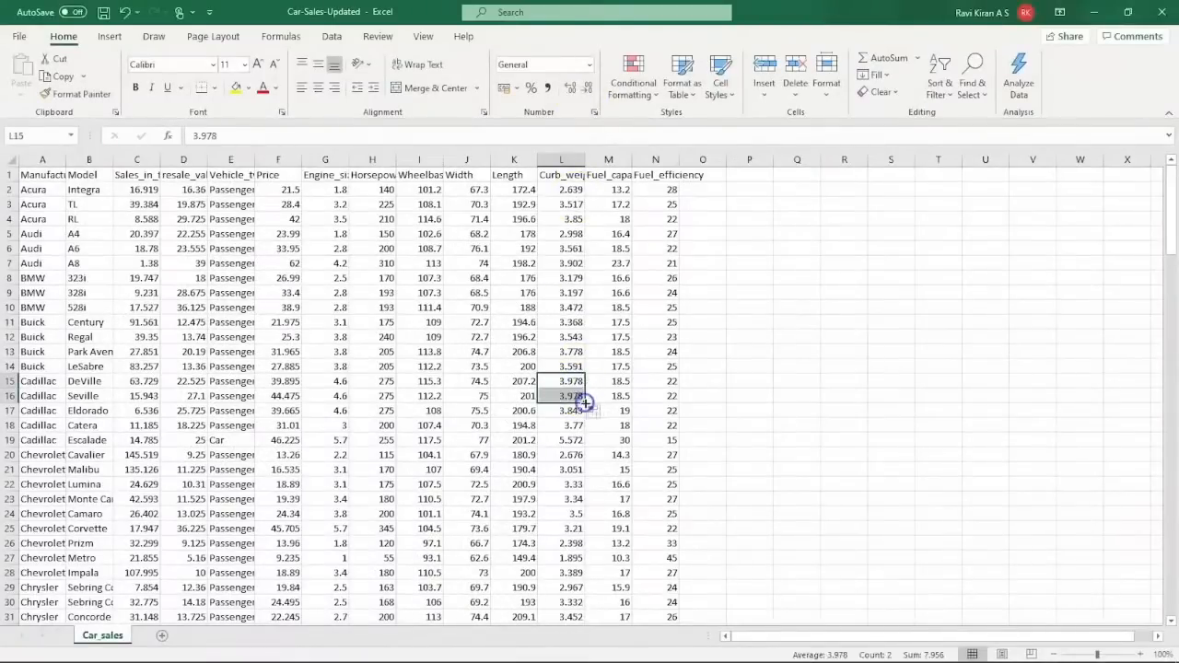
{"action": "double_click", "coordinate": [575, 398]}
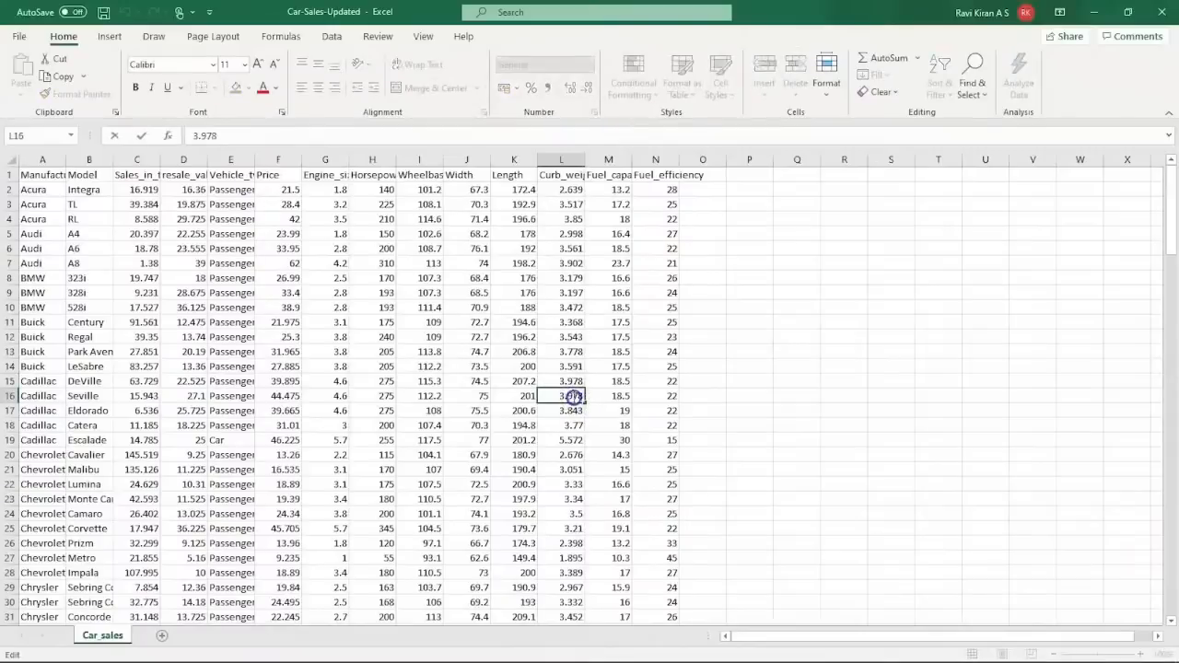
{"action": "double_click", "coordinate": [575, 397]}
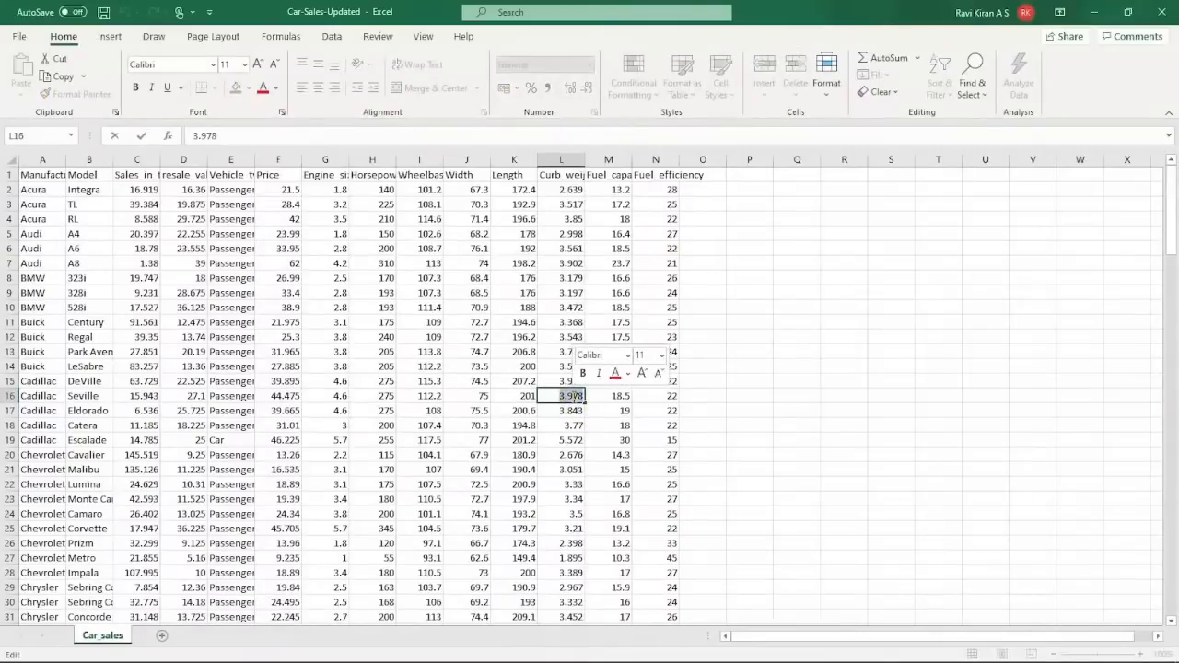
{"action": "left_click", "coordinate": [575, 396]}
{"action": "key", "text": "BackSpace"}
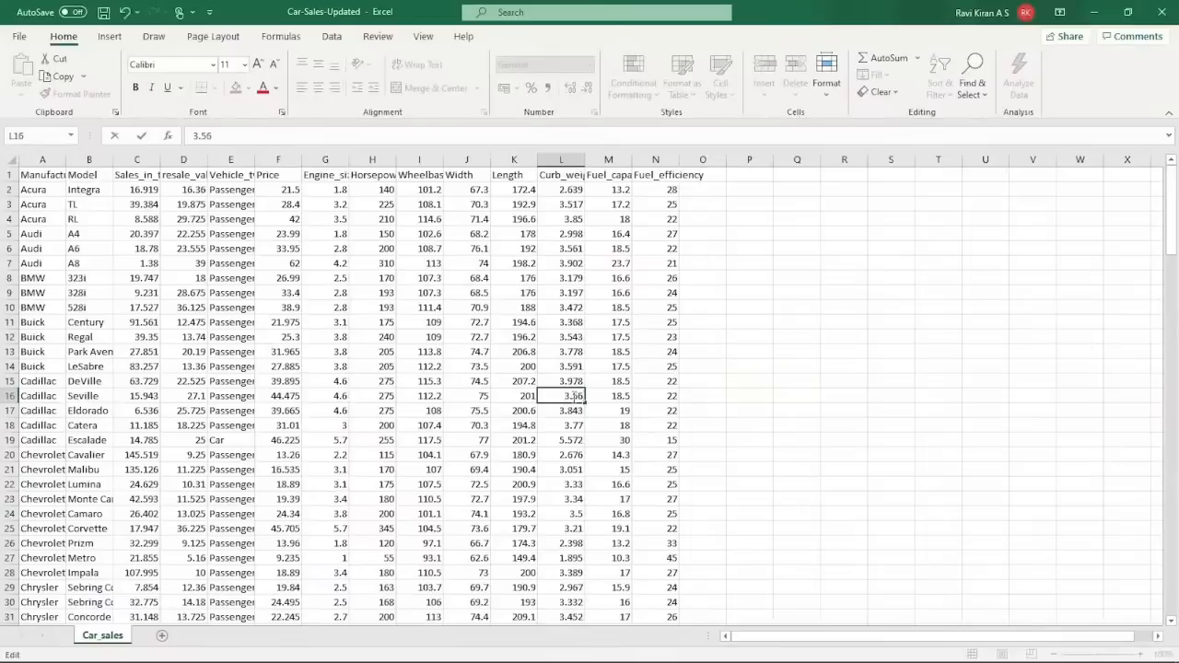
{"action": "left_click", "coordinate": [472, 396]}
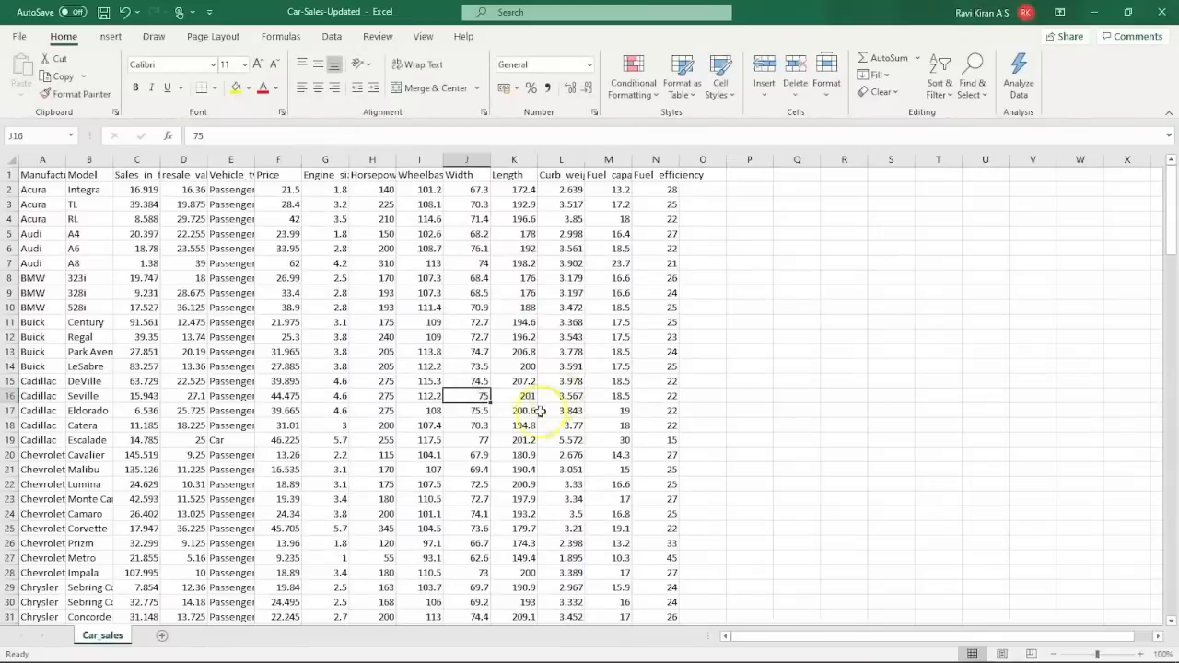
Enter 21 as Intrepid's fuel efficiency in N38.
{"action": "scroll", "coordinate": [468, 440], "scroll_direction": "down", "scroll_amount": 4}
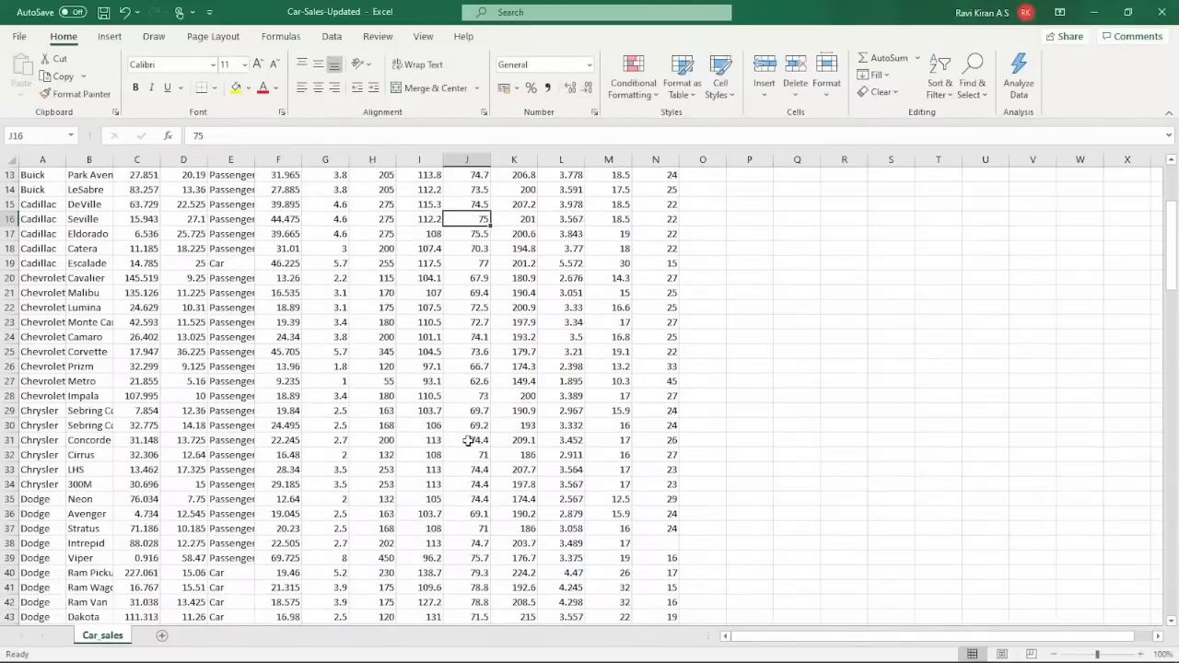
{"action": "scroll", "coordinate": [468, 440], "scroll_direction": "down", "scroll_amount": 1}
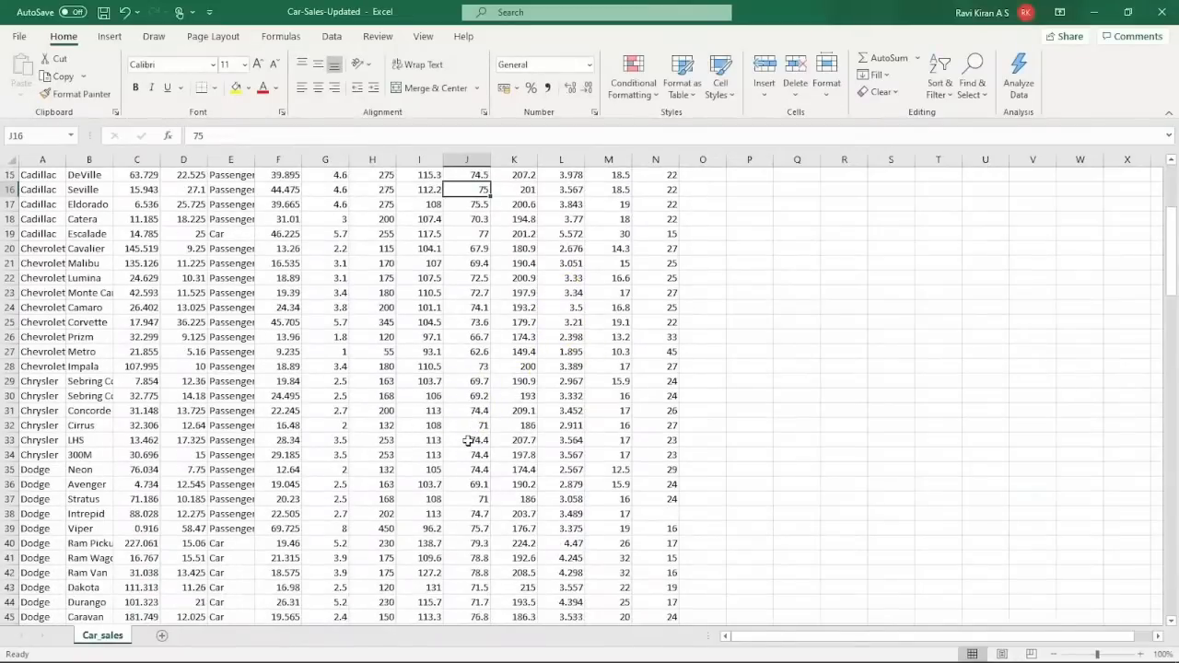
{"action": "left_click", "coordinate": [664, 512]}
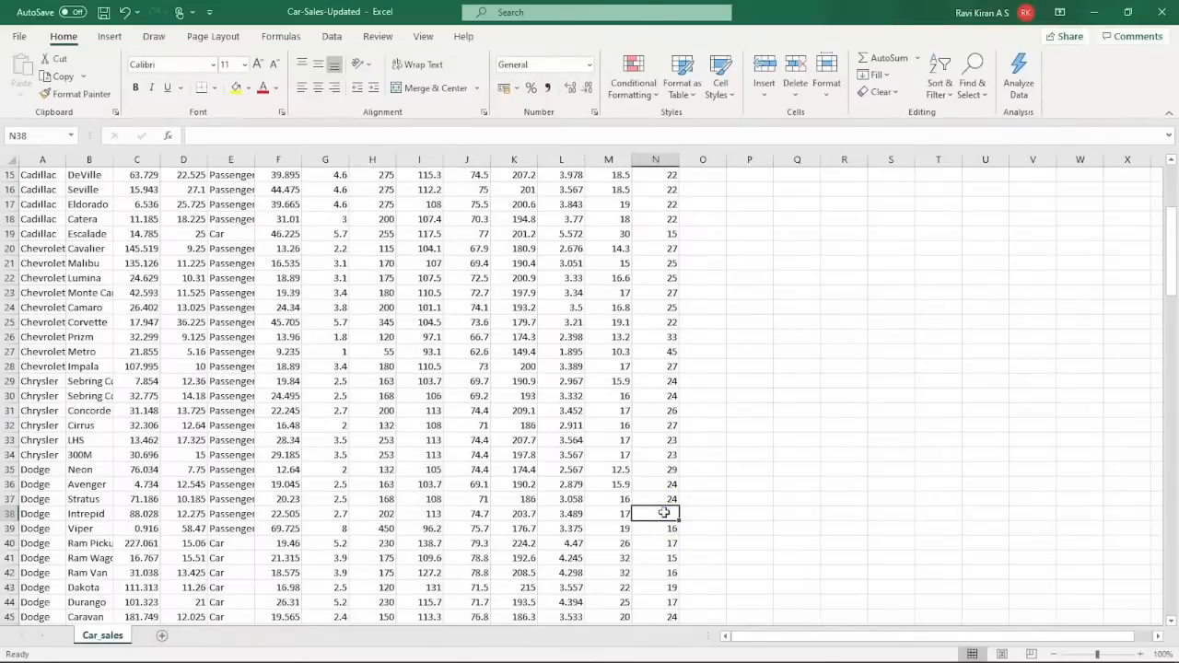
{"action": "type", "text": "2"}
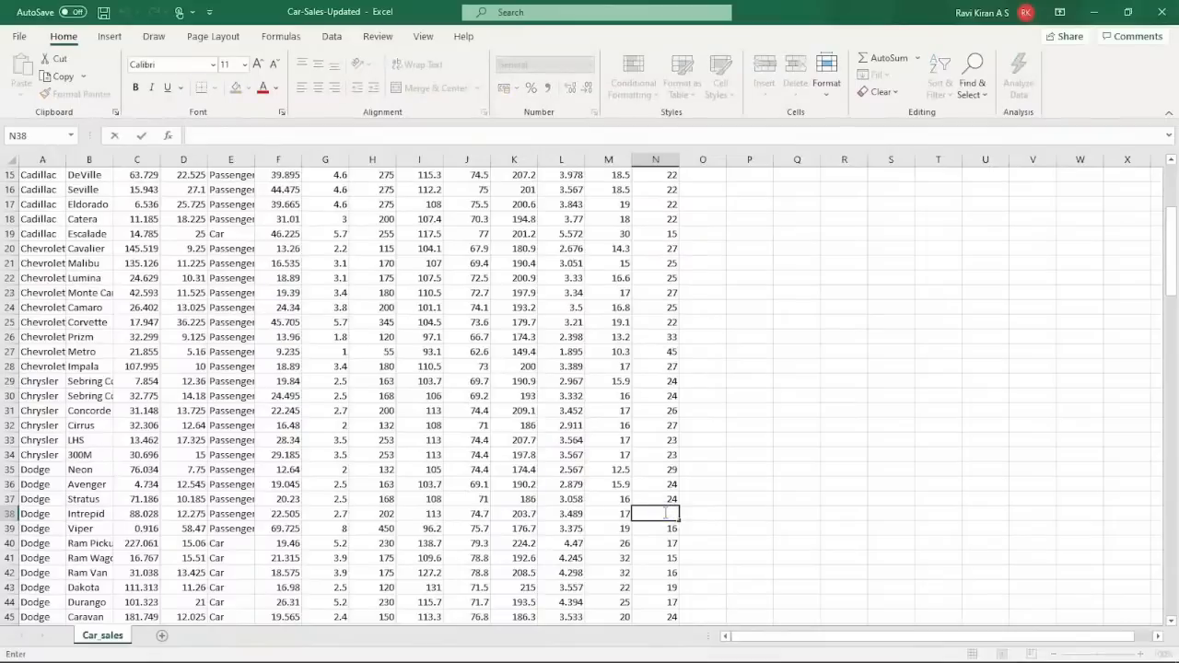
{"action": "type", "text": "1"}
{"action": "left_click", "coordinate": [708, 531]}
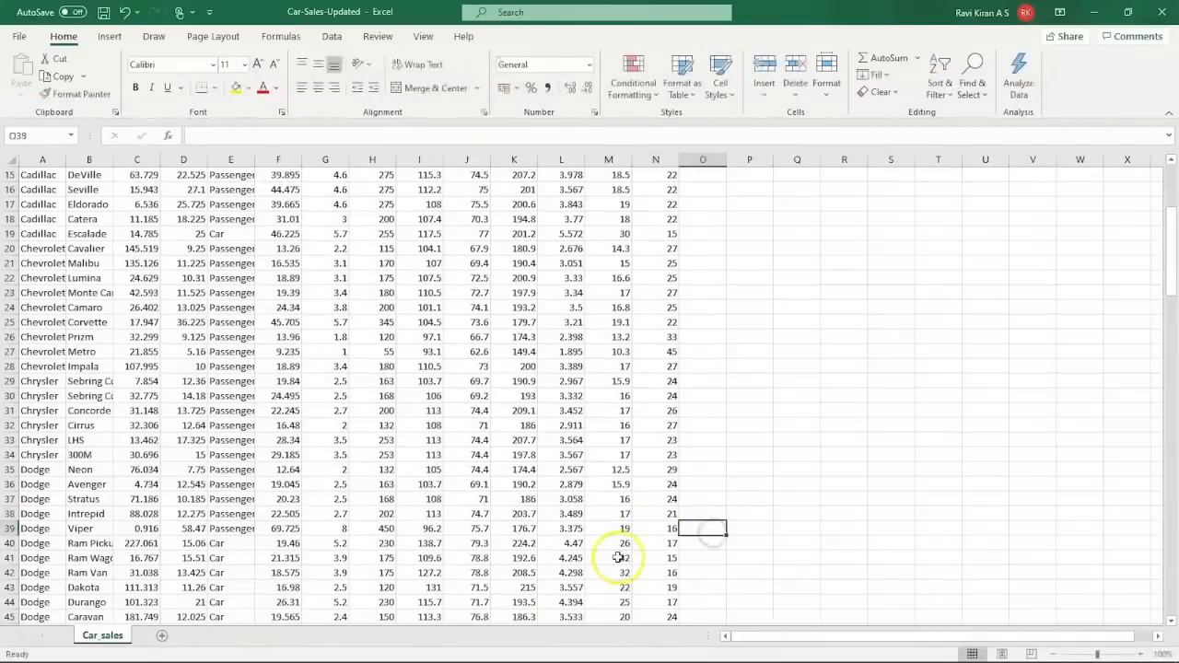
Enter 20 as Intrigue's fuel efficiency in N109, then return to the top of the sheet.
{"action": "scroll", "coordinate": [624, 556], "scroll_direction": "down", "scroll_amount": 6}
{"action": "scroll", "coordinate": [619, 555], "scroll_direction": "down", "scroll_amount": 13}
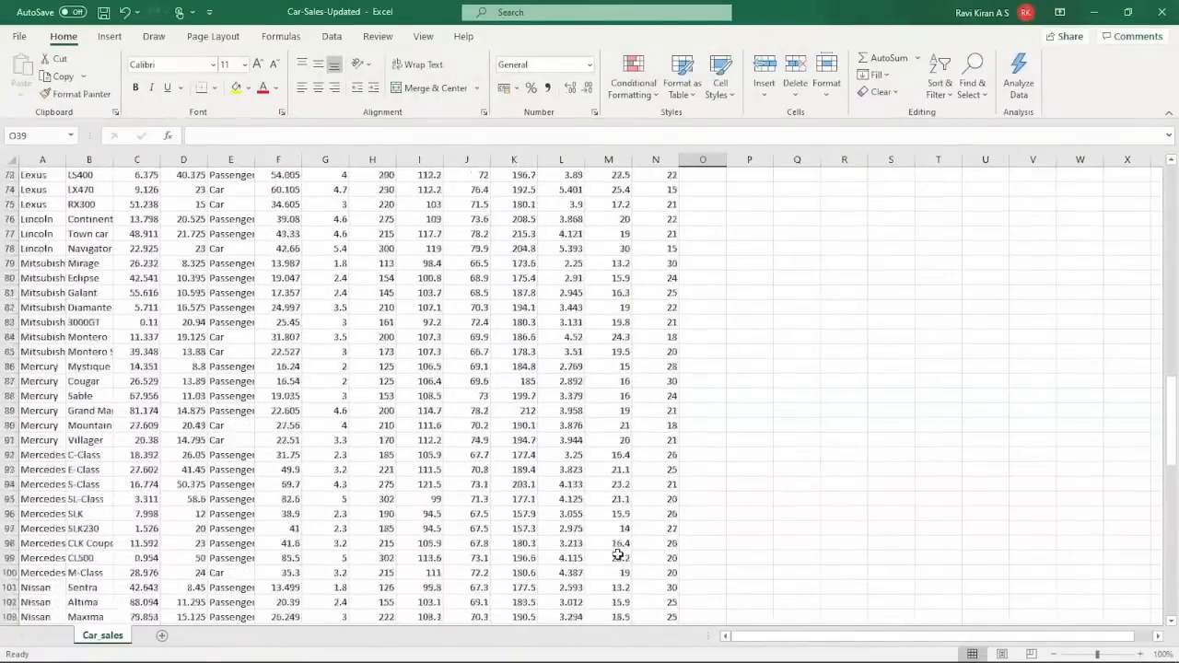
{"action": "scroll", "coordinate": [618, 555], "scroll_direction": "down", "scroll_amount": 3}
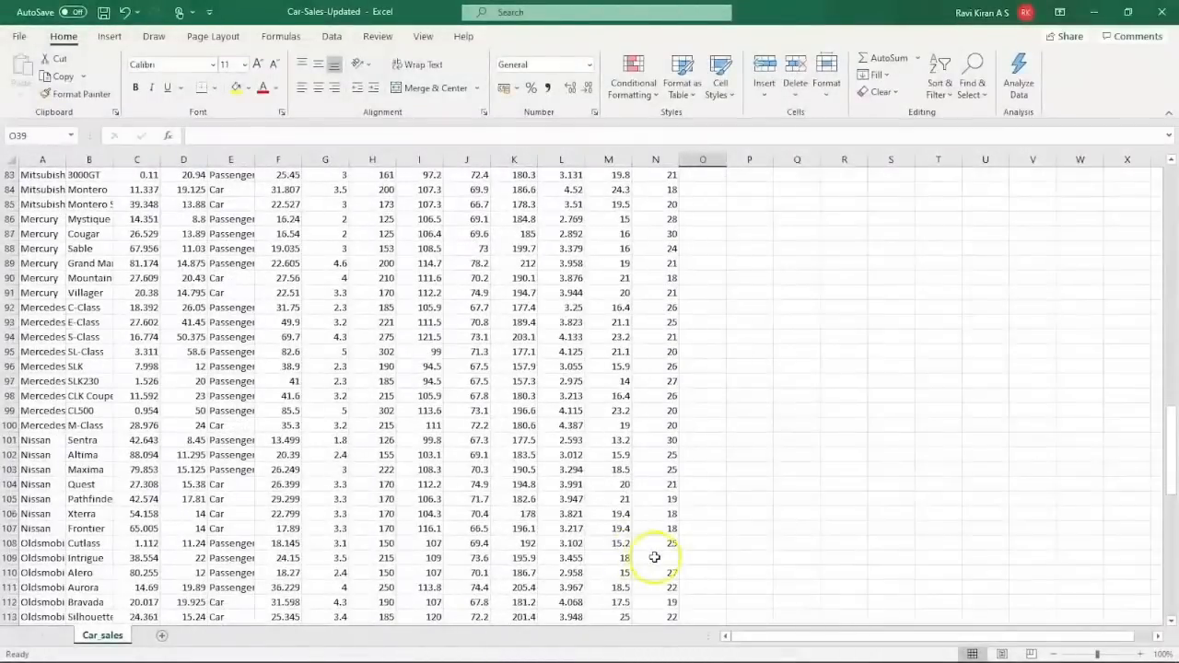
{"action": "left_click", "coordinate": [654, 557]}
{"action": "type", "text": "20"}
{"action": "scroll", "coordinate": [655, 558], "scroll_direction": "down", "scroll_amount": 1}
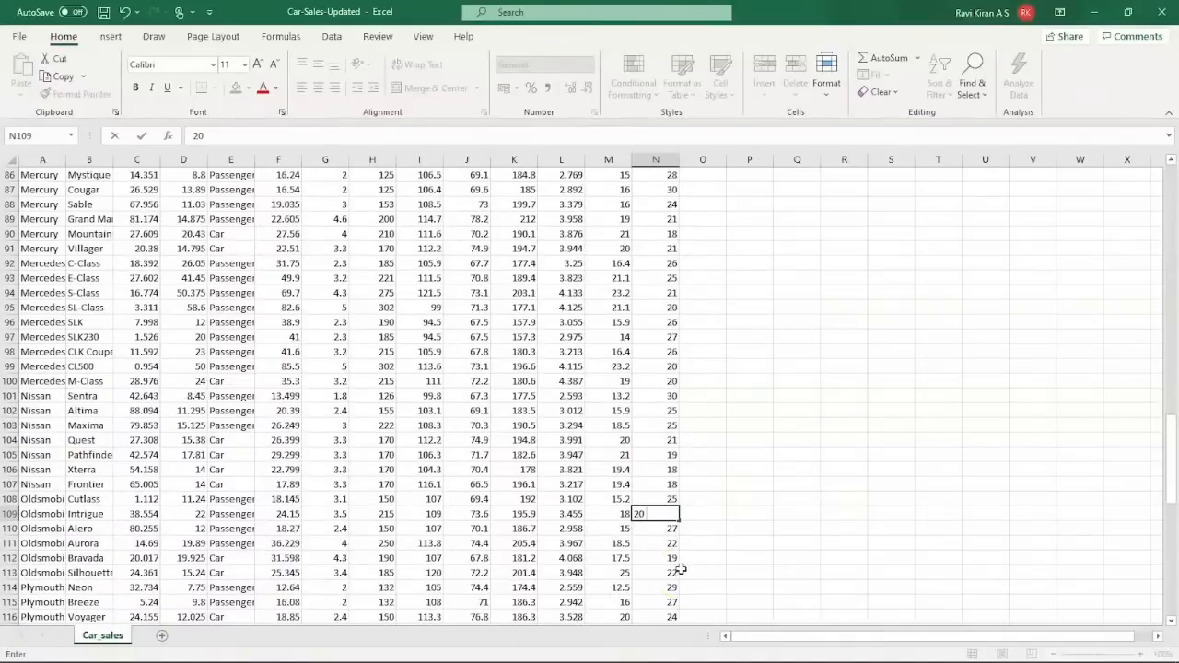
{"action": "left_click", "coordinate": [681, 570]}
{"action": "scroll", "coordinate": [681, 570], "scroll_direction": "down", "scroll_amount": 4}
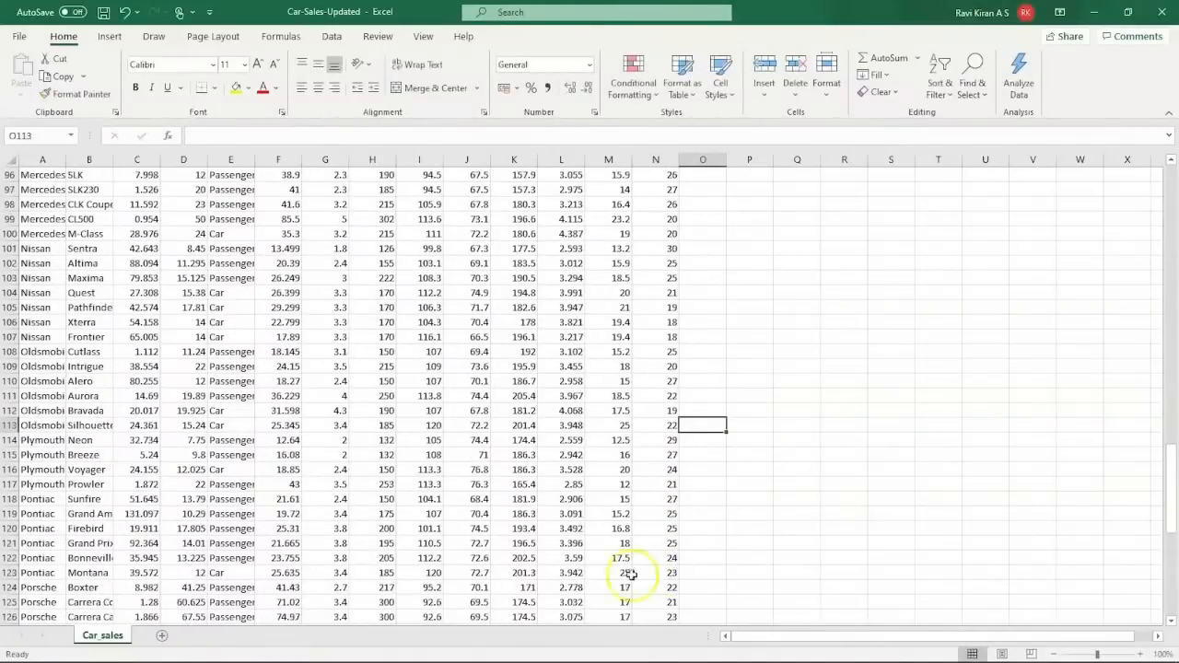
{"action": "scroll", "coordinate": [616, 574], "scroll_direction": "down", "scroll_amount": 11}
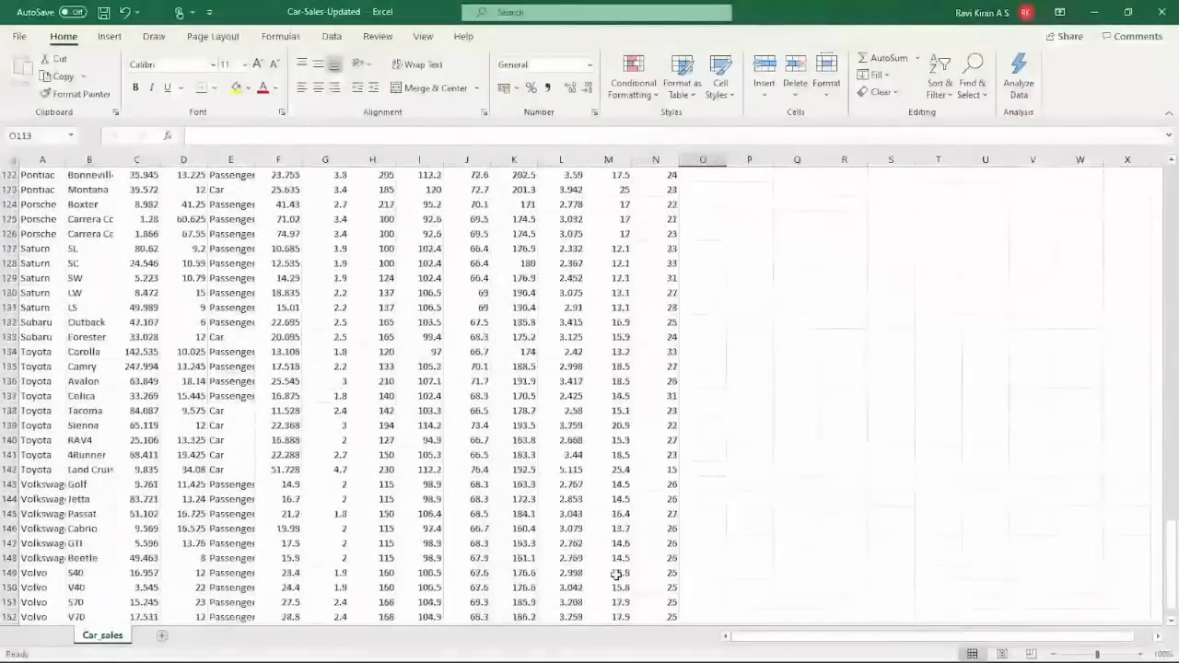
{"action": "scroll", "coordinate": [616, 574], "scroll_direction": "up", "scroll_amount": 4}
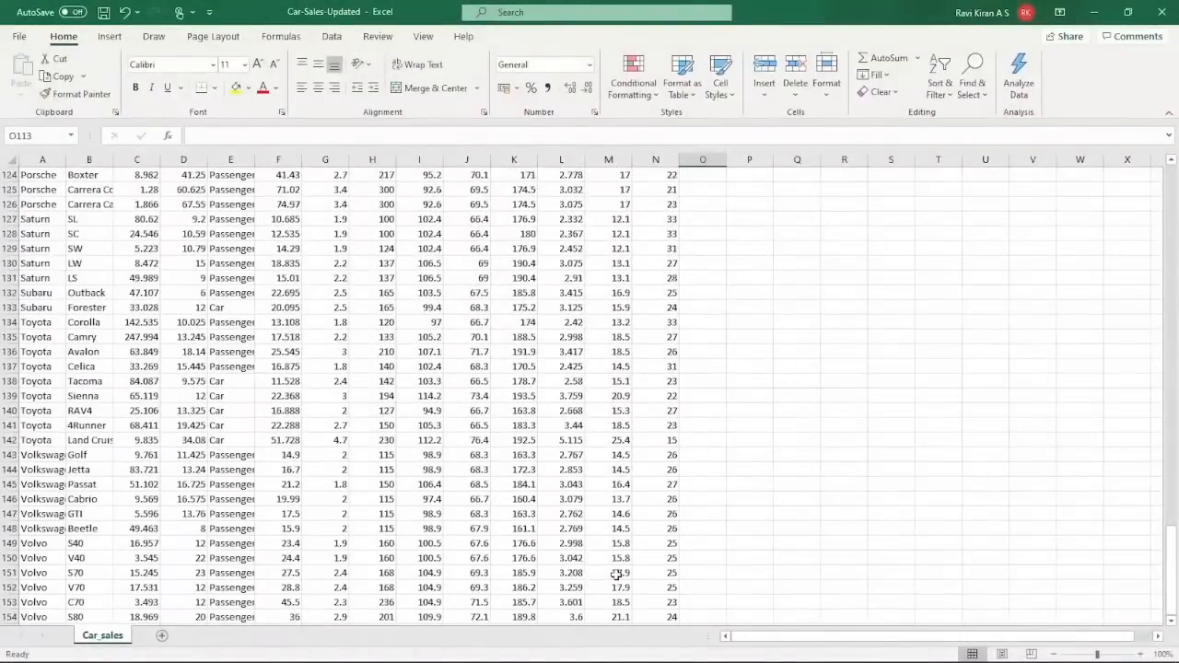
{"action": "scroll", "coordinate": [616, 574], "scroll_direction": "up", "scroll_amount": 3}
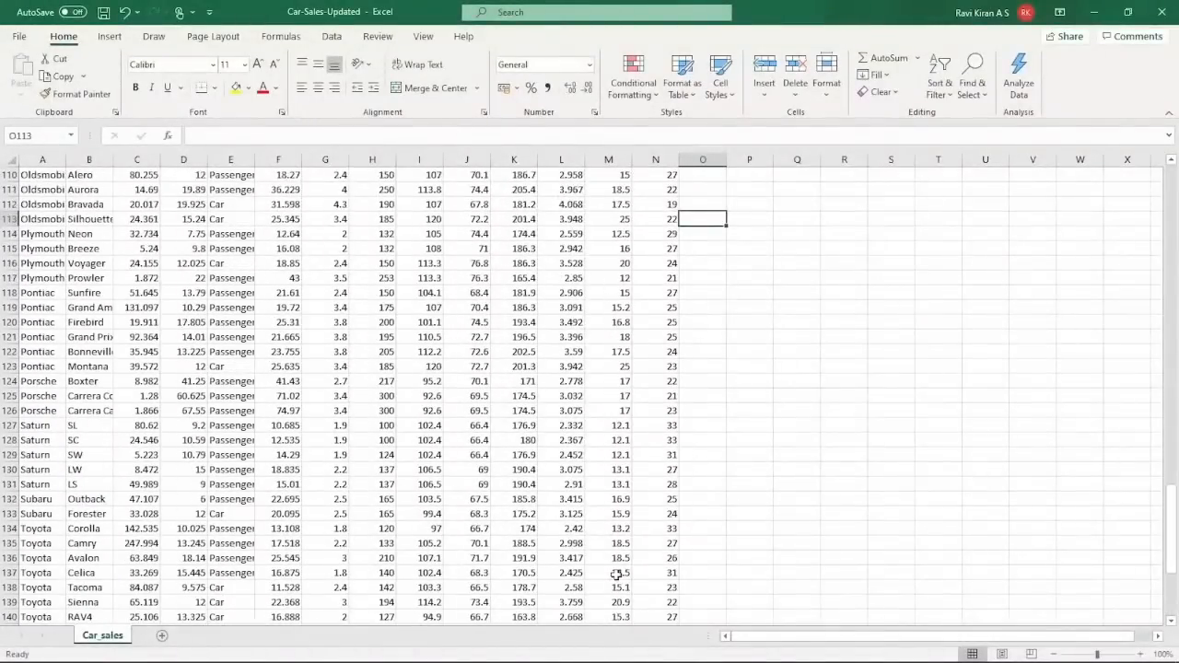
{"action": "scroll", "coordinate": [616, 573], "scroll_direction": "up", "scroll_amount": 8}
{"action": "scroll", "coordinate": [616, 573], "scroll_direction": "up", "scroll_amount": 20}
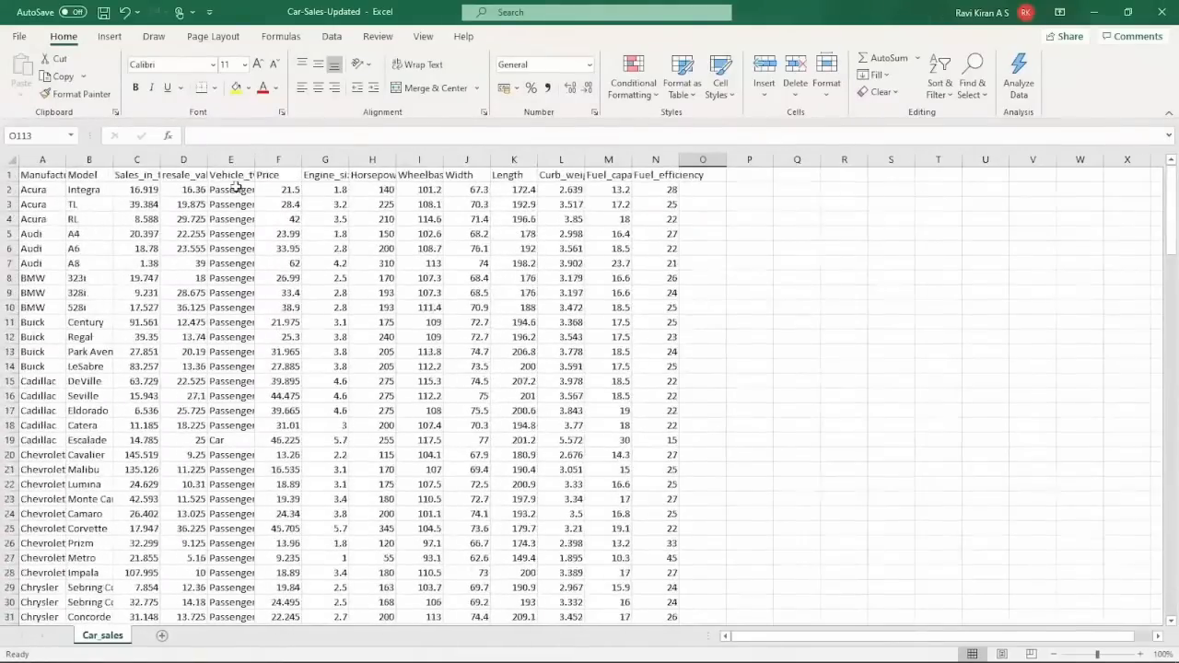
Save over Car-Sales-Updated in Downloads as an Excel Workbook (.xlsx), replacing the existing file.
{"action": "left_click", "coordinate": [30, 38]}
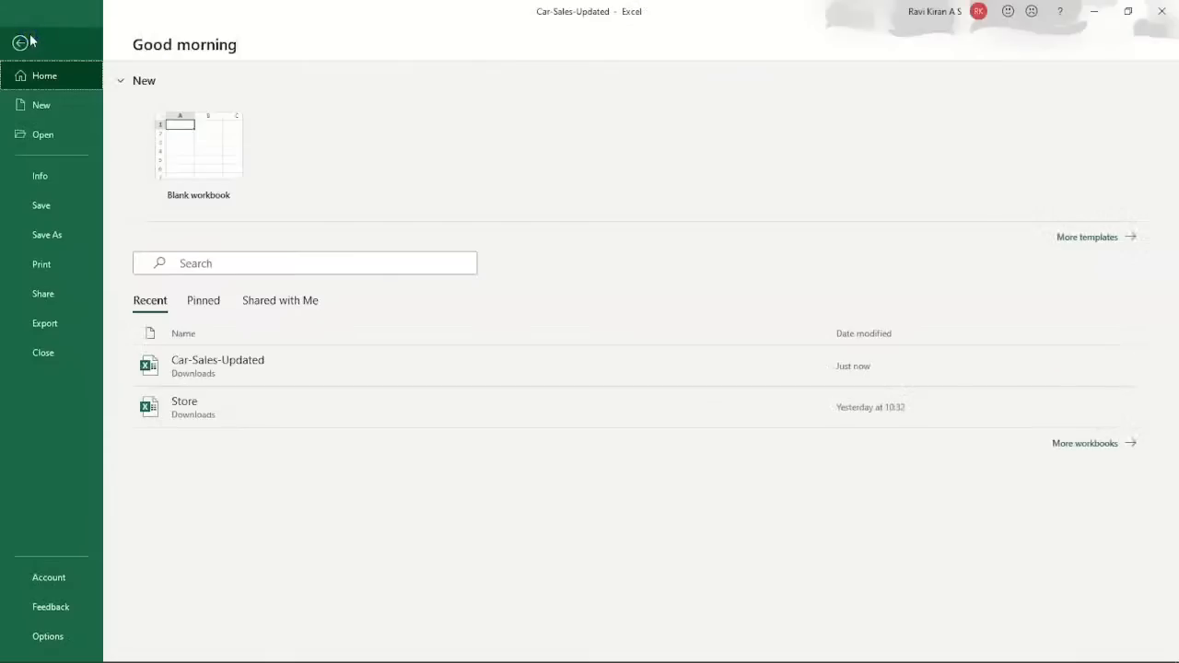
{"action": "left_click", "coordinate": [42, 233]}
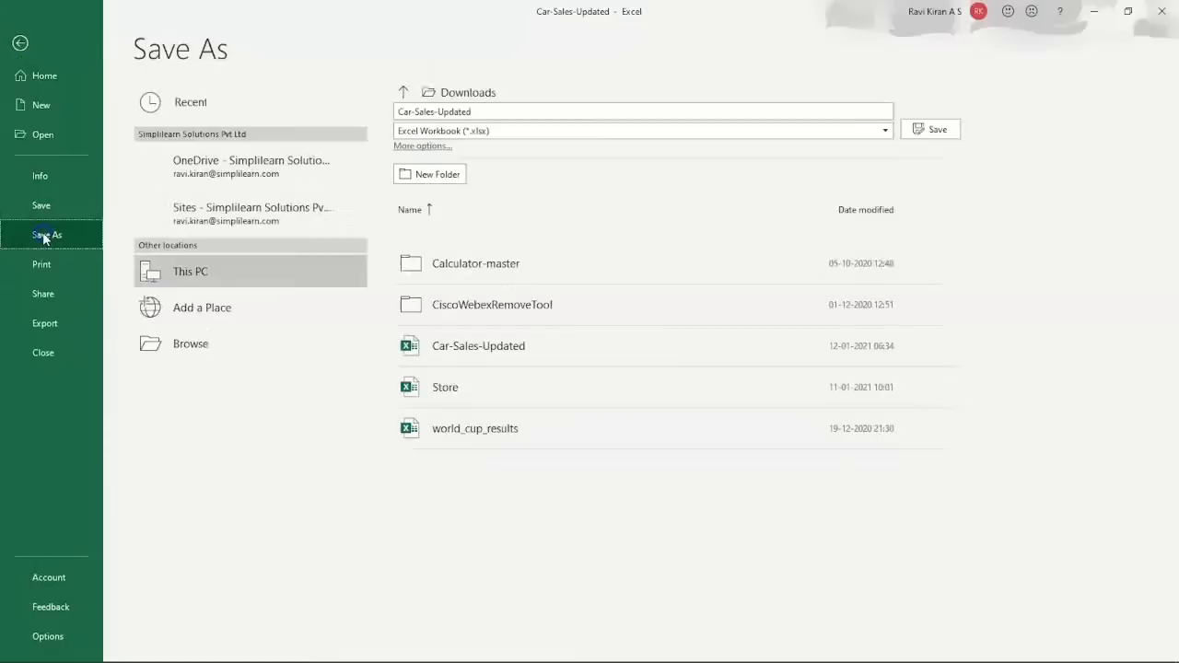
{"action": "left_click", "coordinate": [491, 130]}
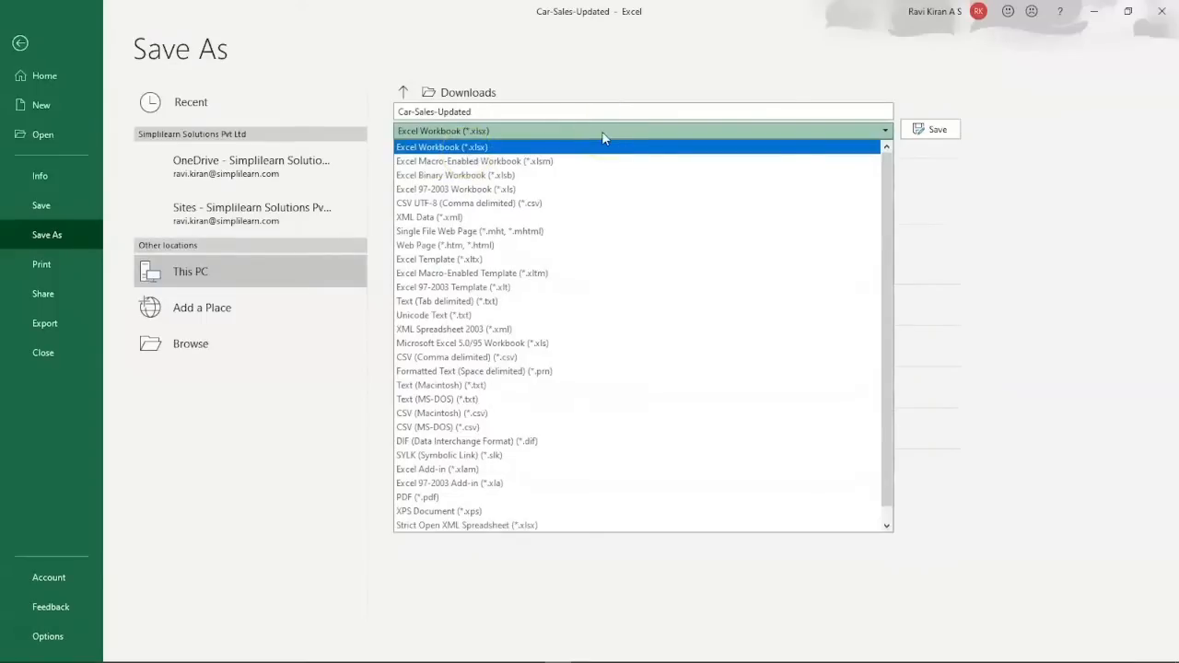
{"action": "left_click", "coordinate": [938, 130]}
{"action": "left_click", "coordinate": [935, 129]}
{"action": "left_click", "coordinate": [613, 391]}
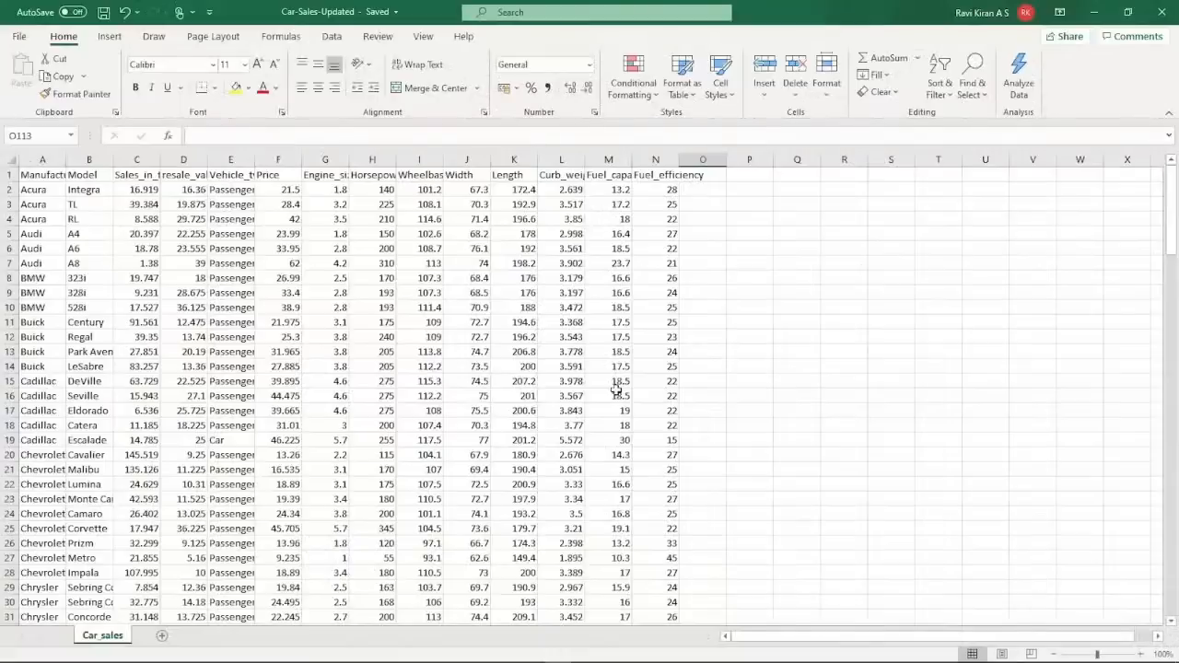
Close Excel and connect Tableau Public to the Car-Sales-Updated Excel workbook.
{"action": "left_click", "coordinate": [1161, 12]}
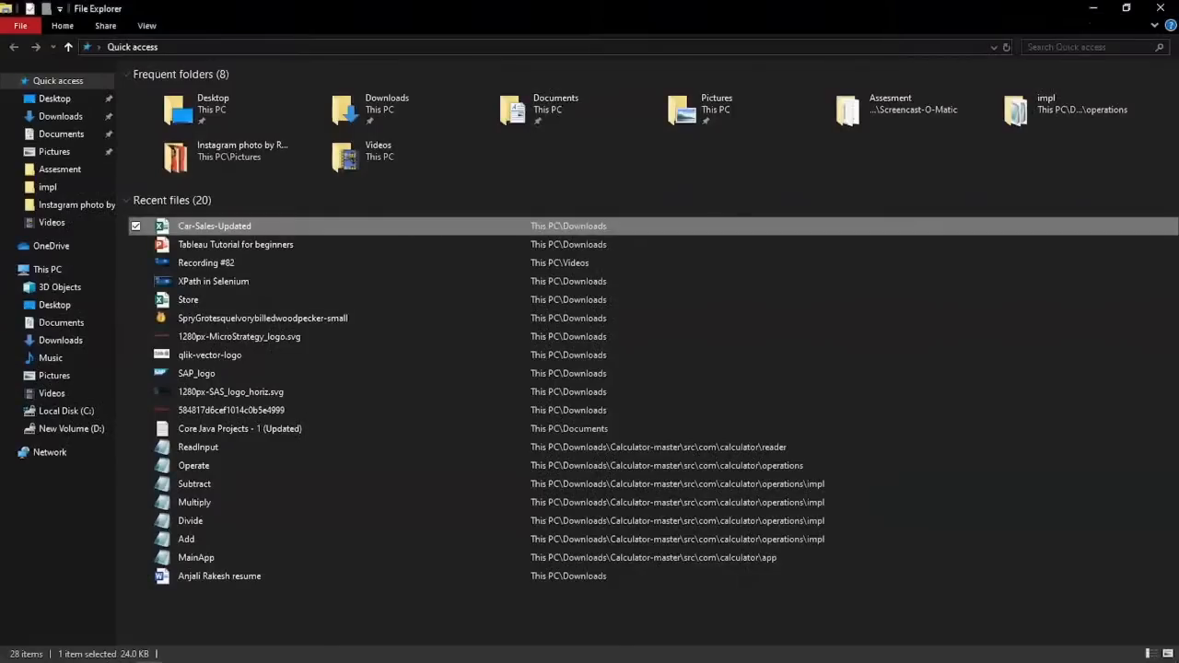
{"action": "key", "text": "alt+Tab"}
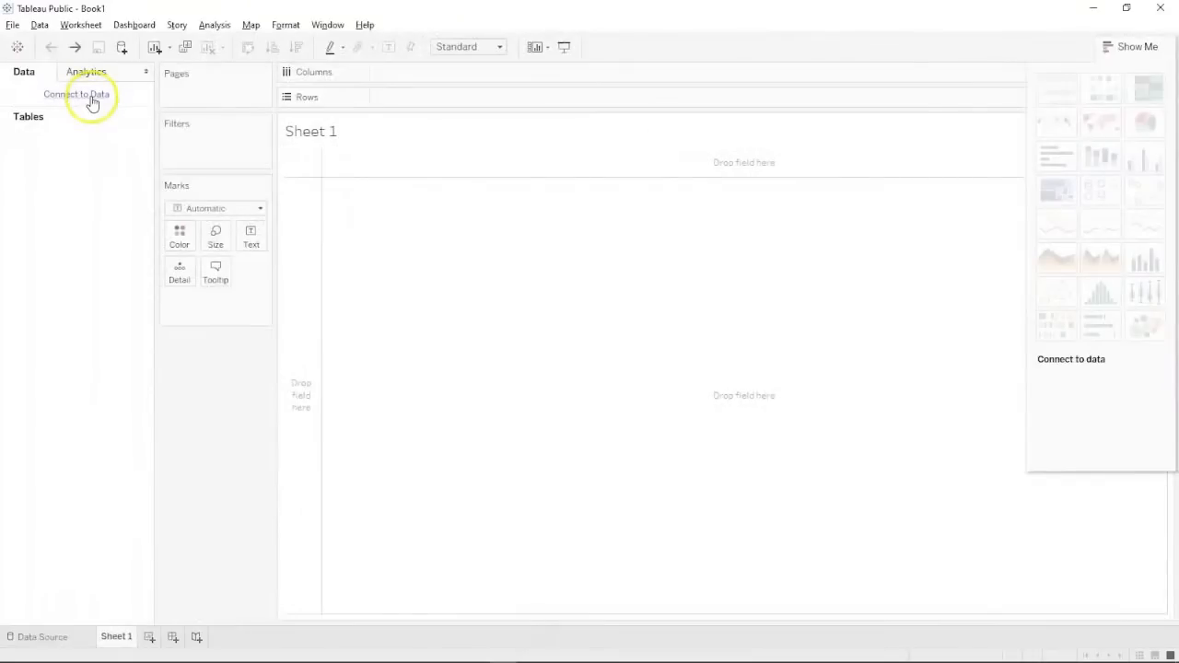
{"action": "left_click", "coordinate": [91, 98]}
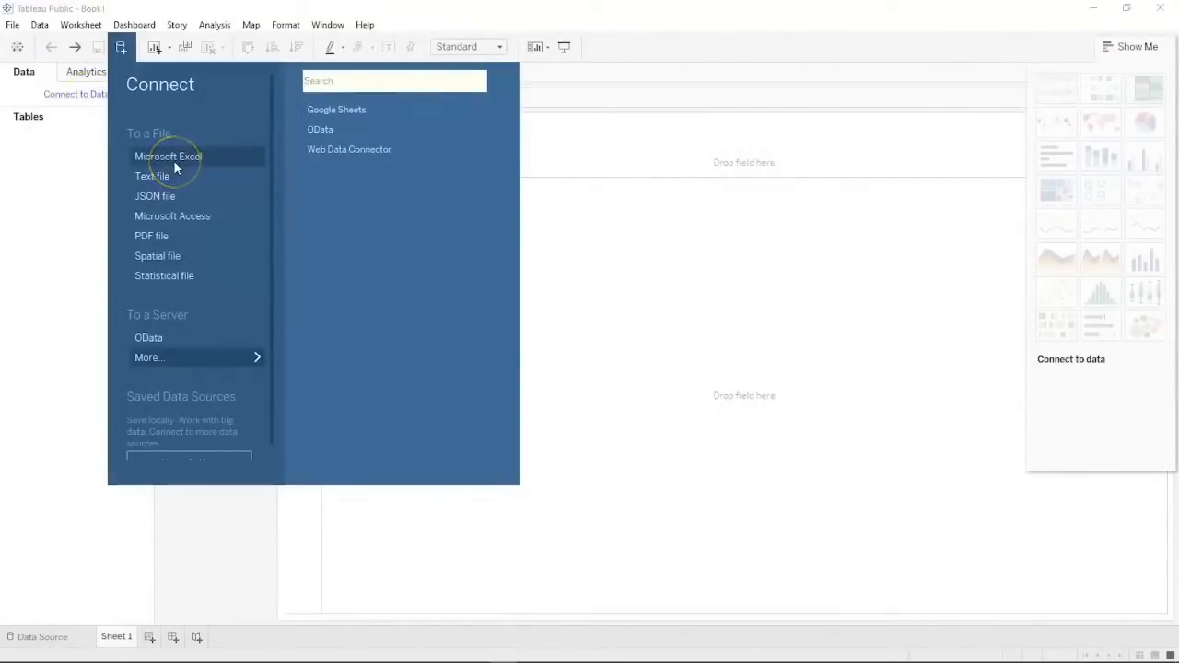
{"action": "left_click", "coordinate": [71, 118]}
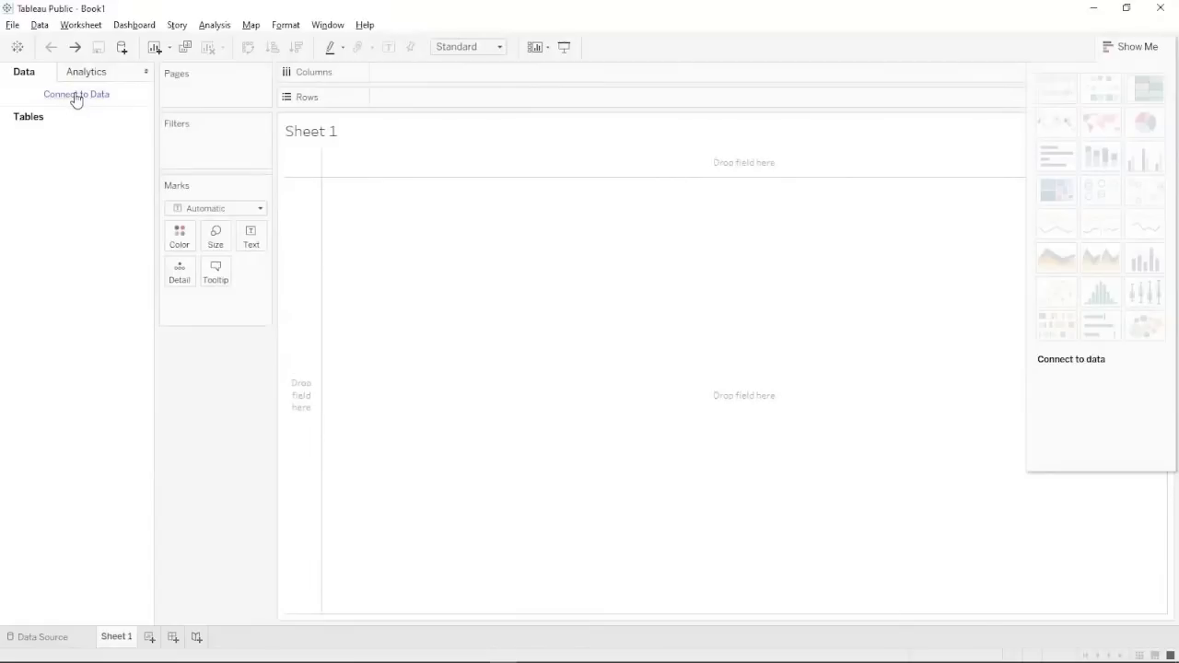
{"action": "left_click", "coordinate": [75, 95]}
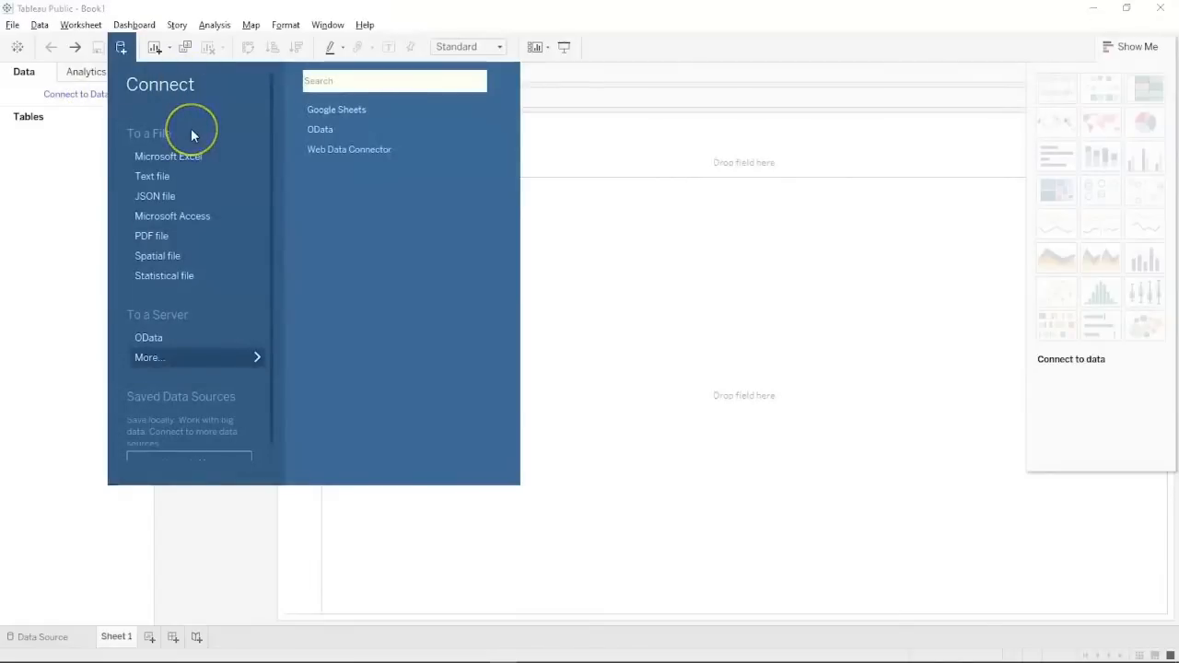
{"action": "left_click", "coordinate": [177, 155]}
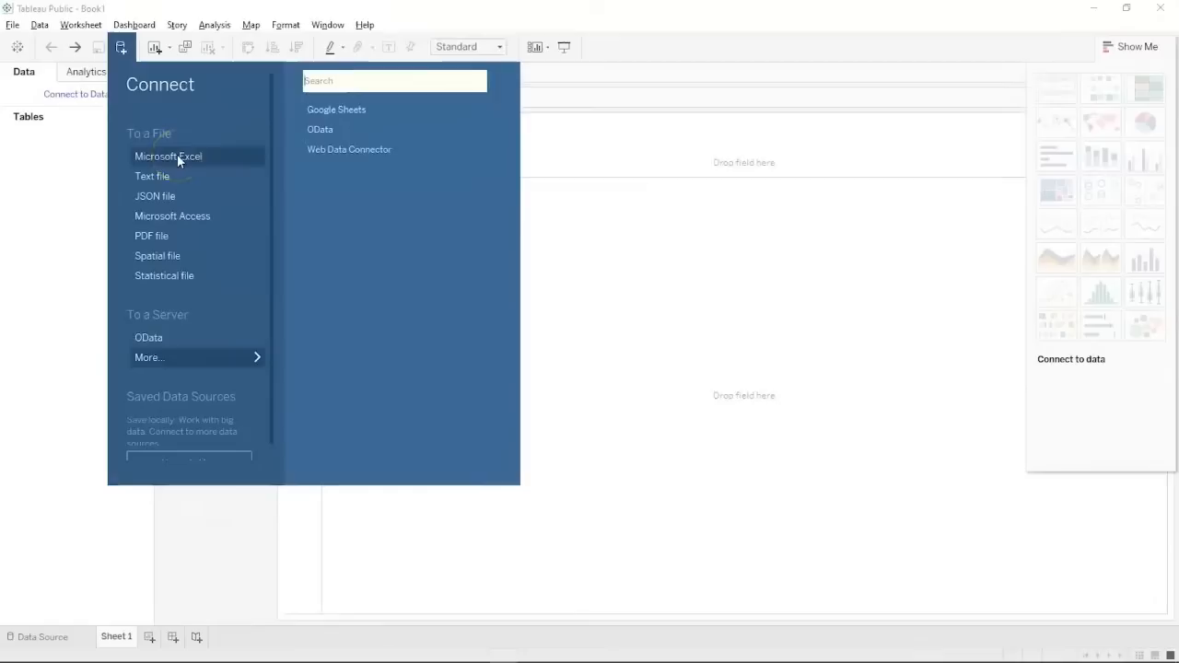
{"action": "left_click", "coordinate": [178, 157]}
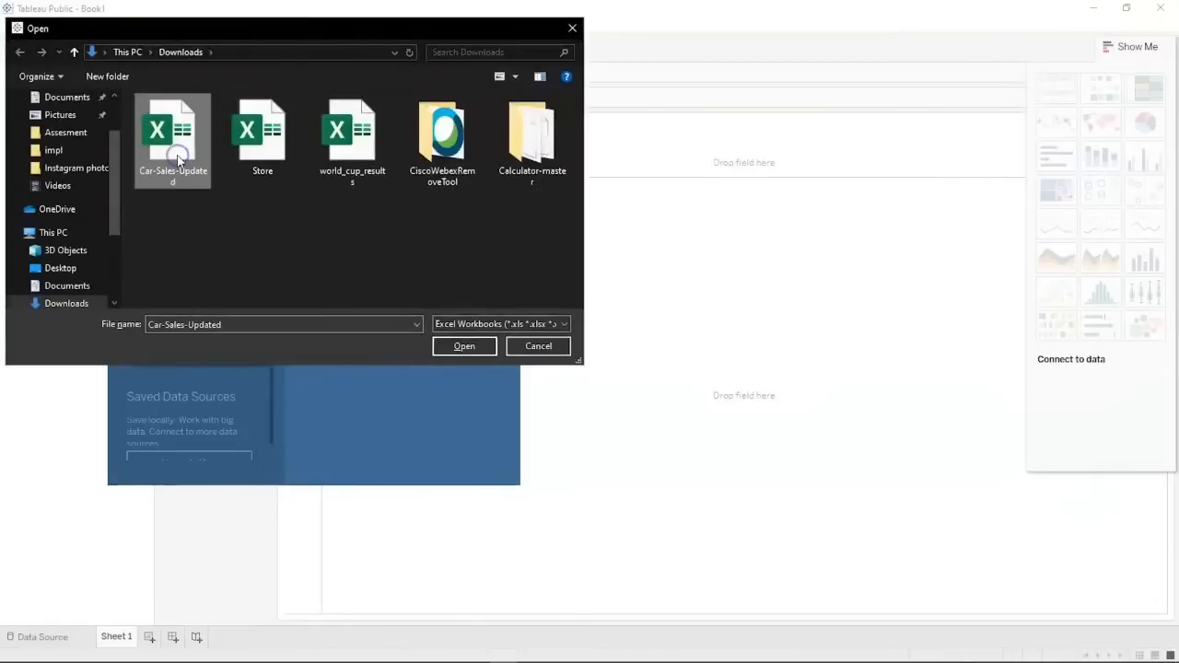
{"action": "left_click", "coordinate": [453, 347]}
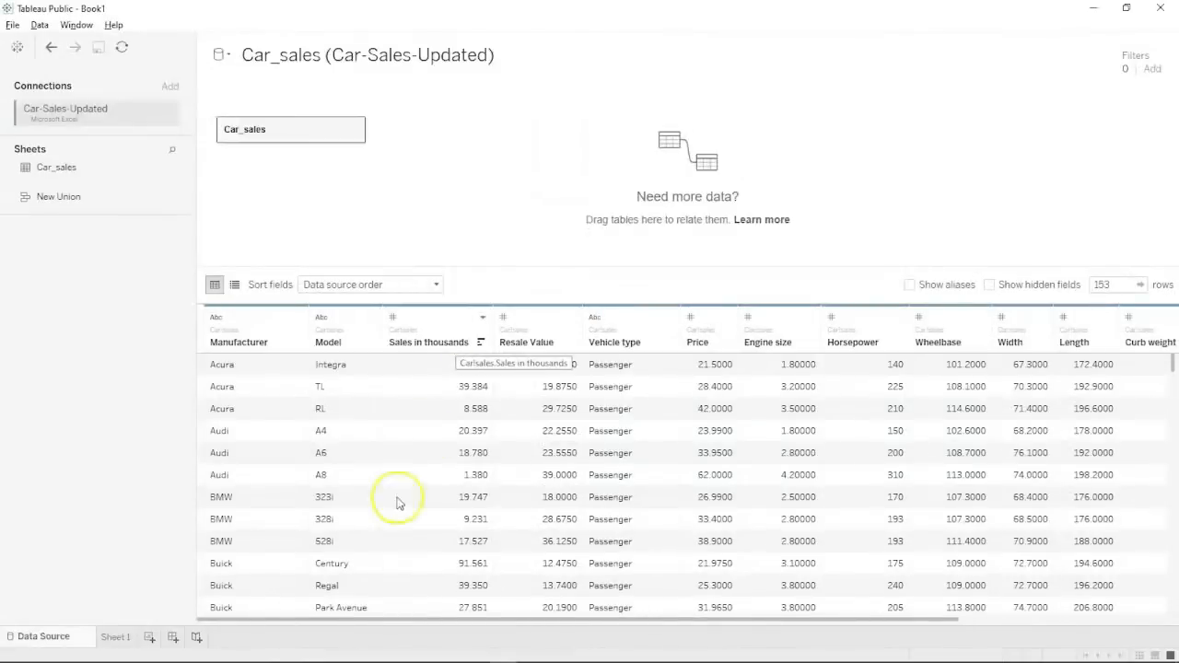
Scroll through the Car_sales data grid to review the imported rows.
{"action": "scroll", "coordinate": [394, 522], "scroll_direction": "down", "scroll_amount": 3}
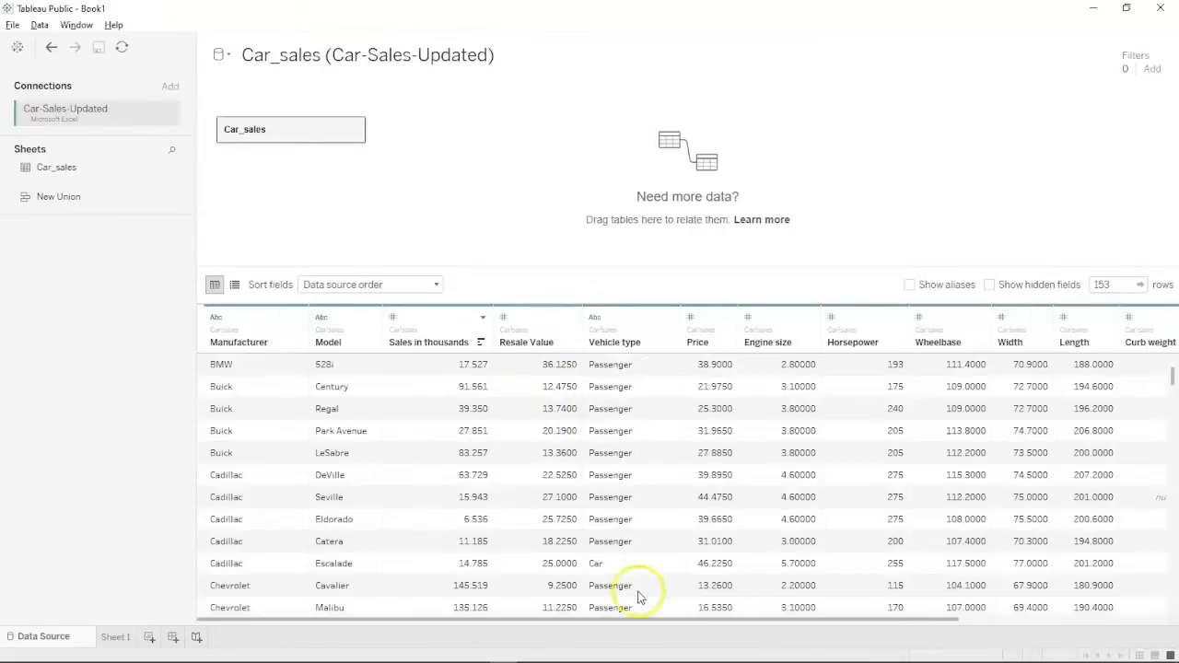
{"action": "scroll", "coordinate": [519, 560], "scroll_direction": "down", "scroll_amount": 5}
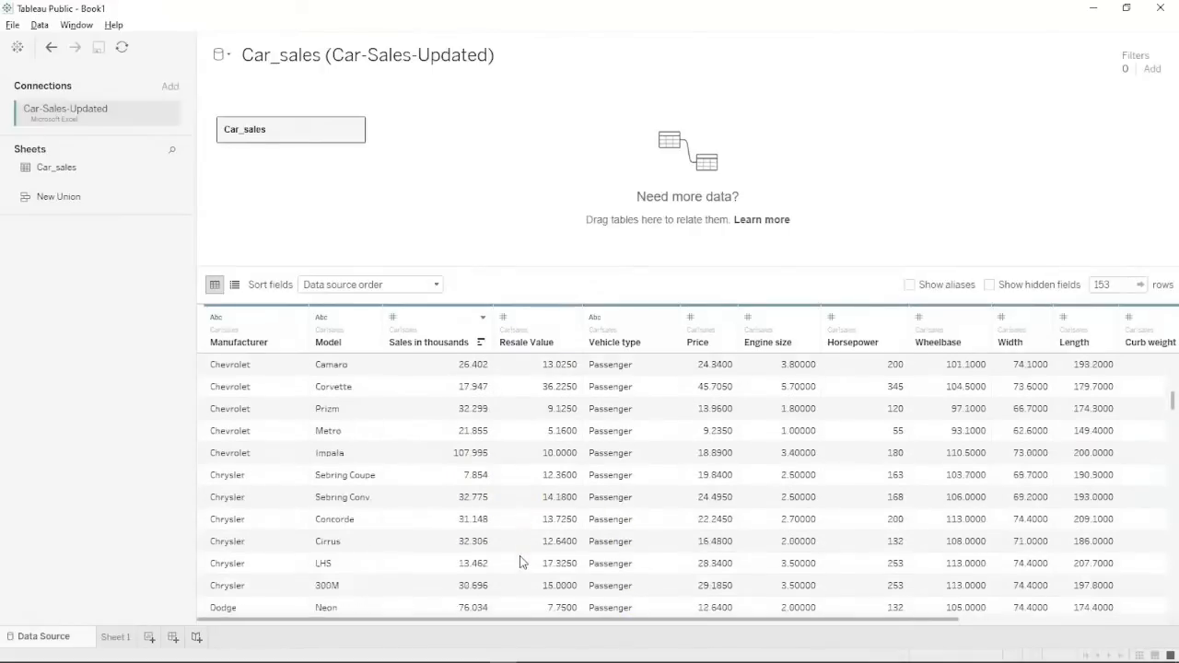
{"action": "scroll", "coordinate": [520, 562], "scroll_direction": "down", "scroll_amount": 3}
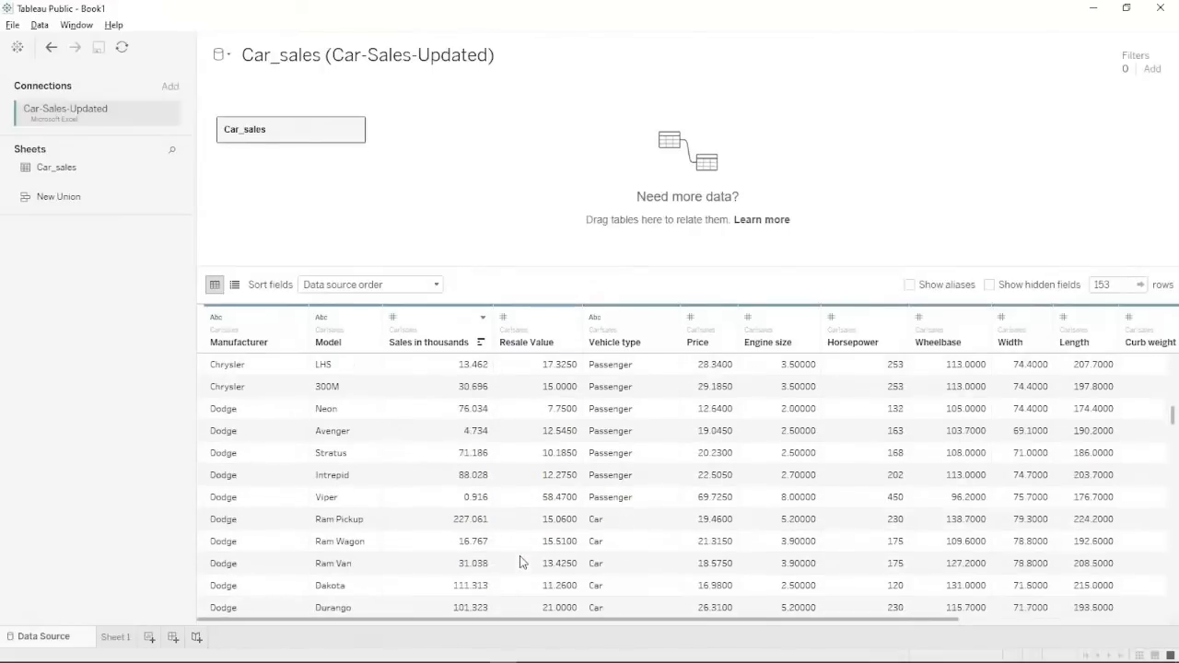
Open the Sheet 1 worksheet and clear the field selection.
{"action": "left_click", "coordinate": [116, 638]}
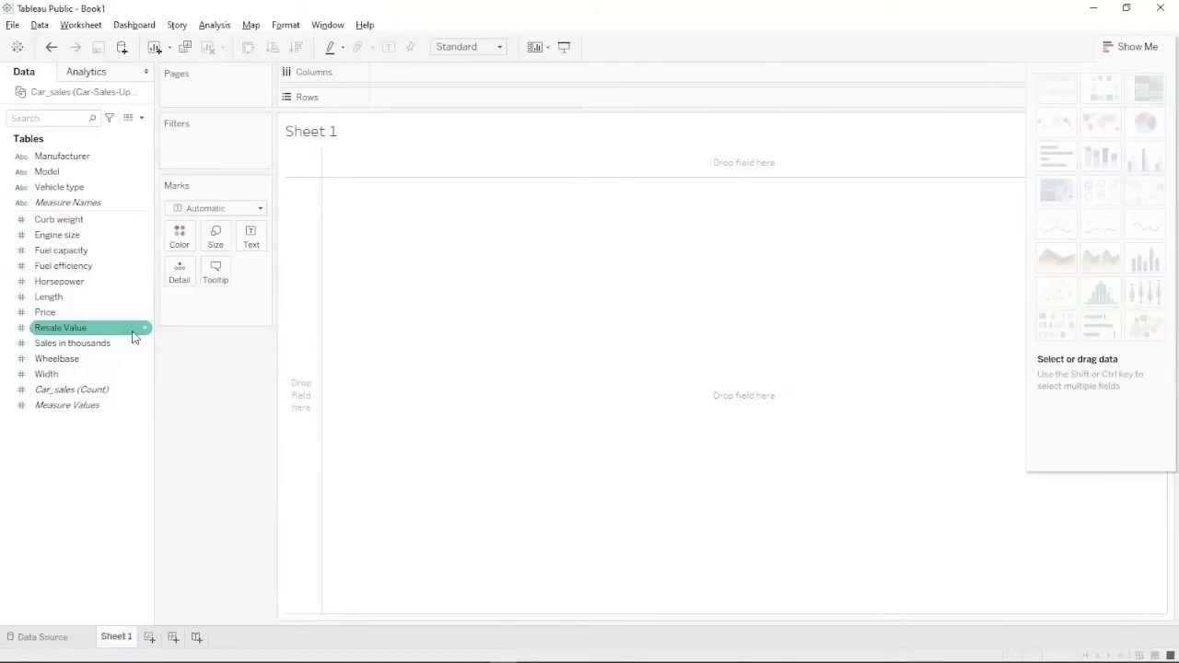
{"action": "left_click", "coordinate": [186, 517]}
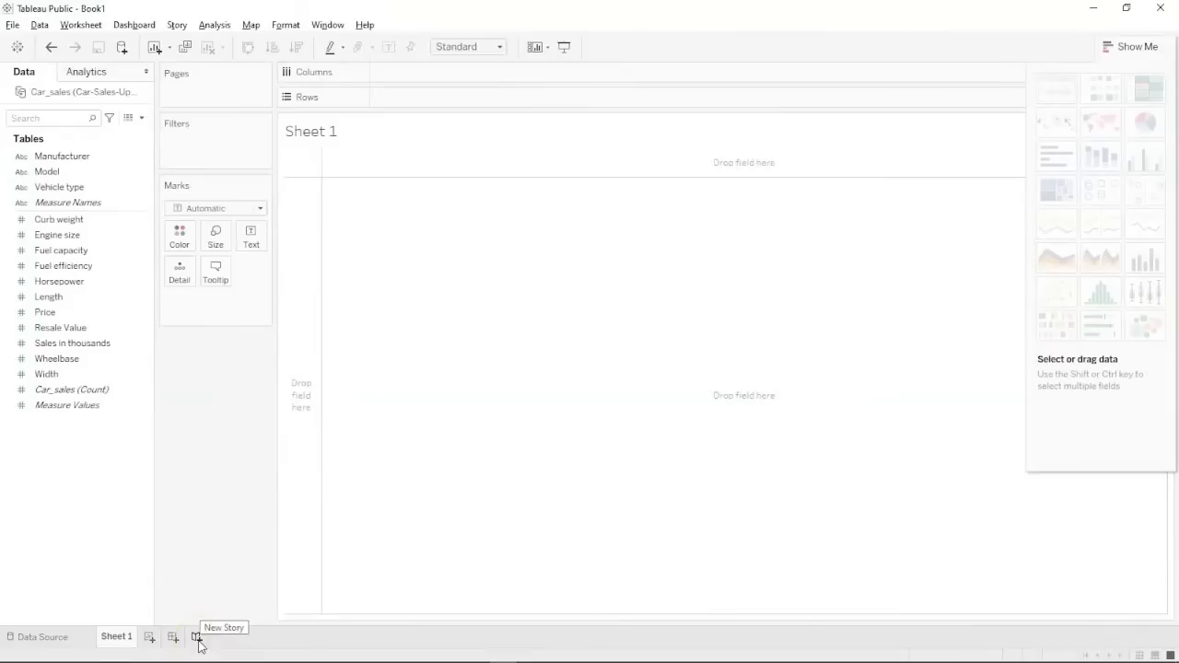
{"action": "mouse_move", "coordinate": [131, 640]}
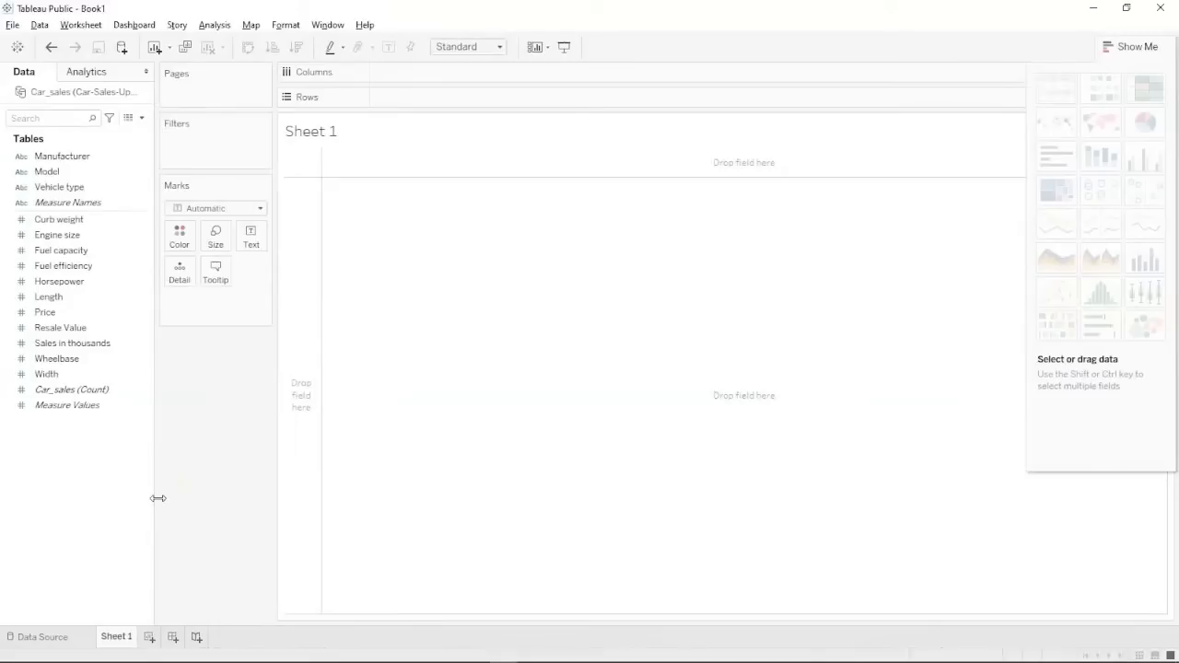
{"action": "left_click", "coordinate": [143, 378]}
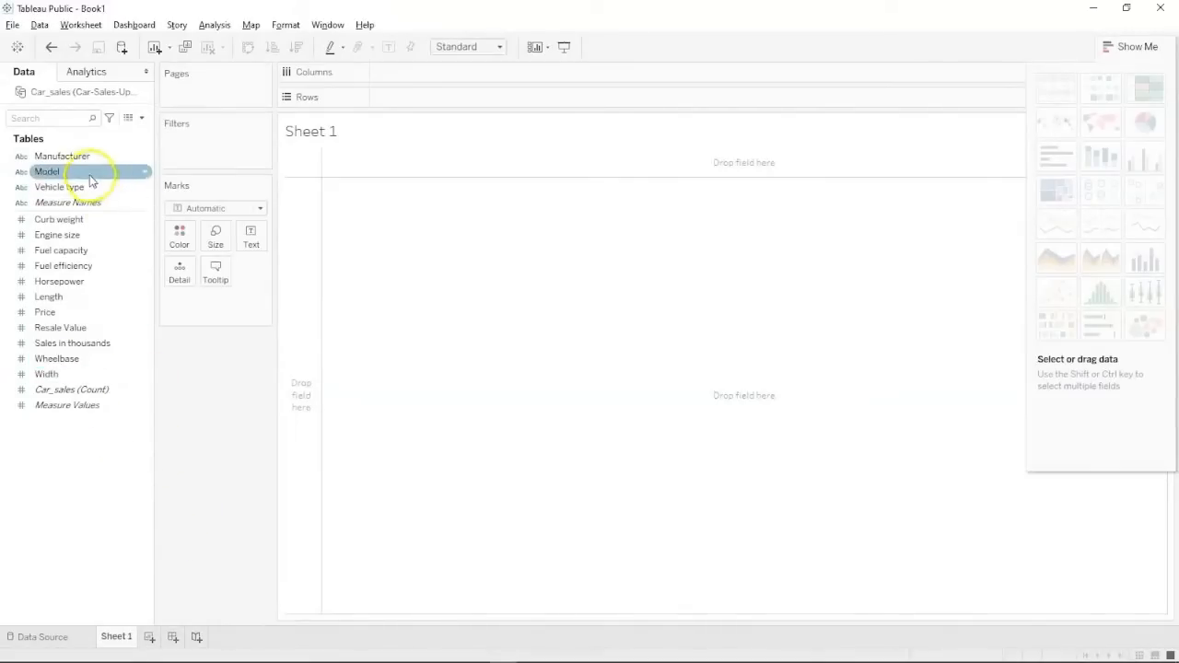
{"action": "left_click", "coordinate": [50, 158]}
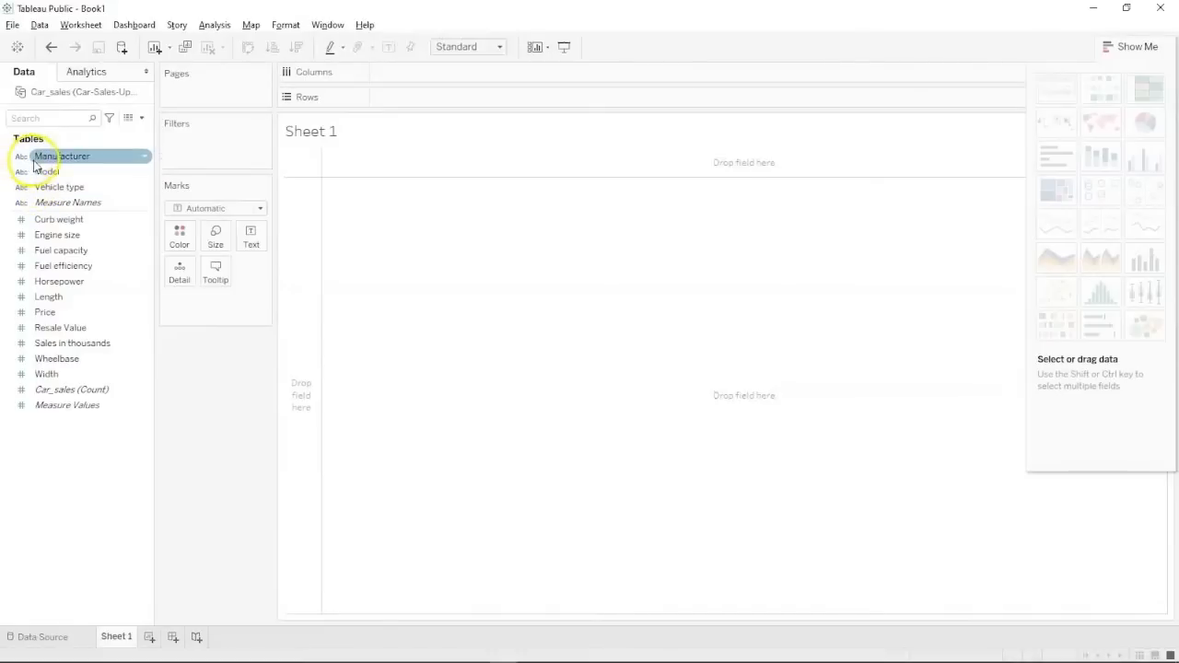
{"action": "left_click", "coordinate": [37, 171]}
{"action": "left_click", "coordinate": [39, 188]}
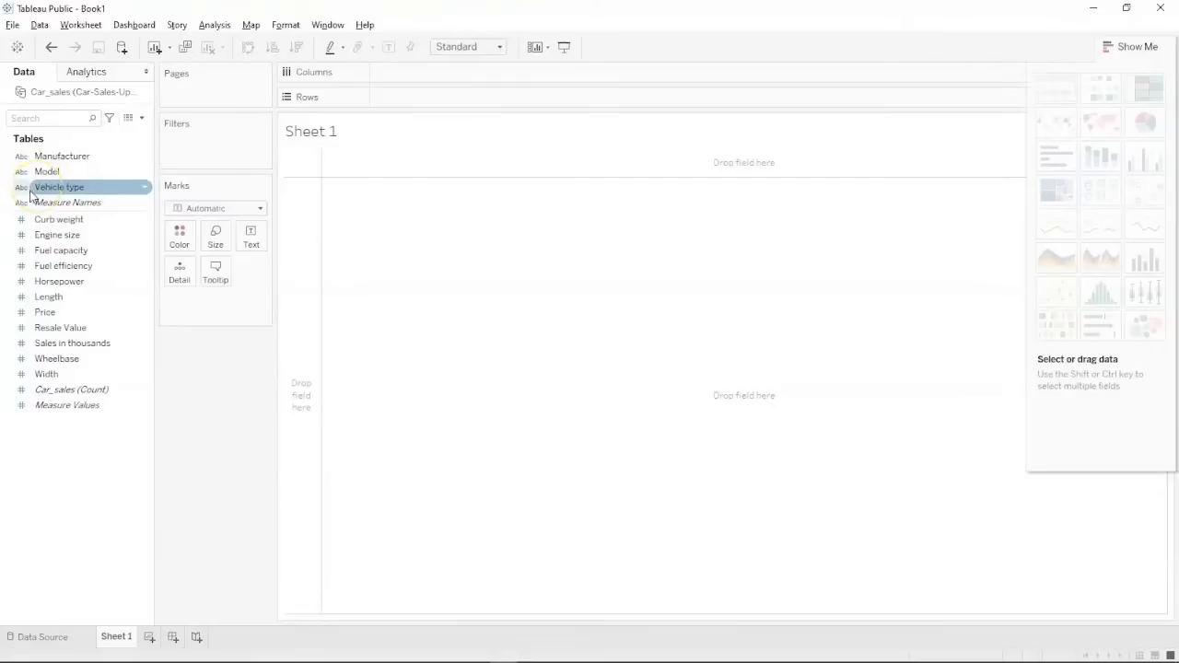
{"action": "left_click", "coordinate": [21, 156]}
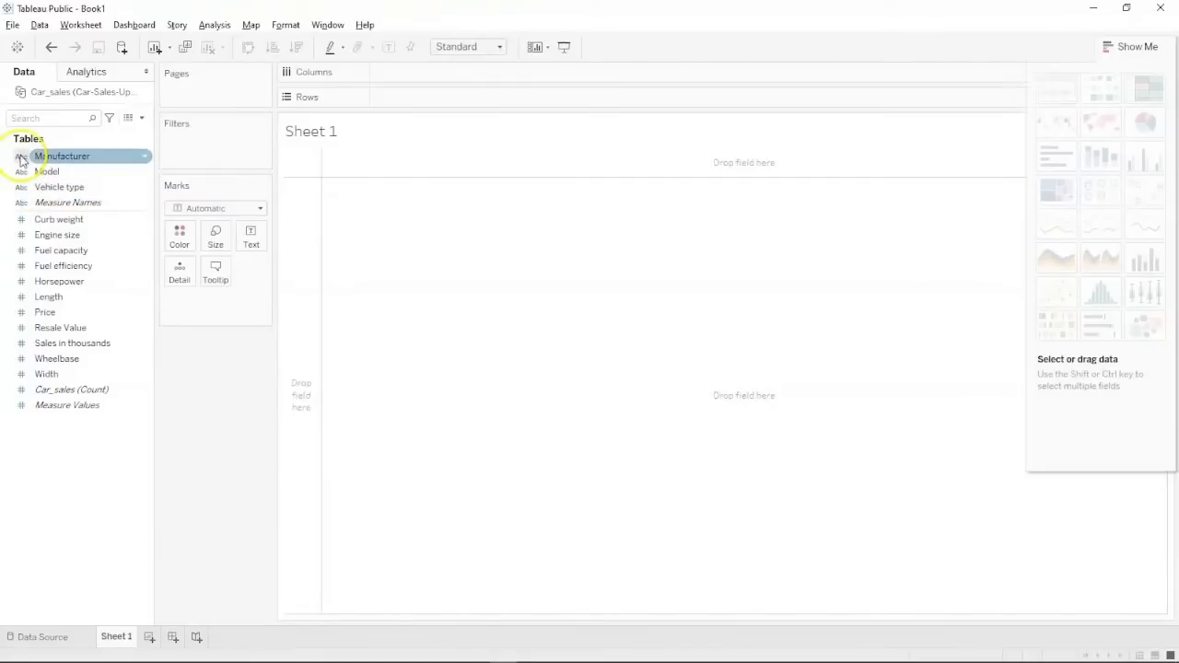
{"action": "left_click", "coordinate": [22, 171]}
{"action": "left_click", "coordinate": [22, 187]}
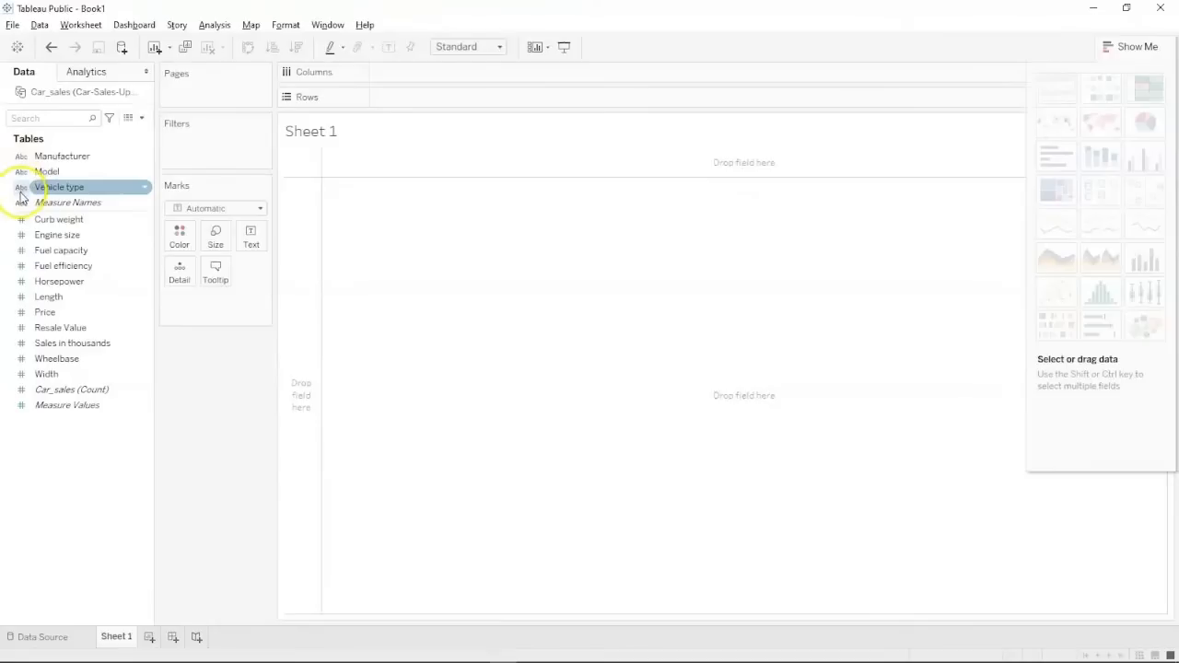
{"action": "left_click", "coordinate": [21, 203]}
{"action": "left_click", "coordinate": [22, 219]}
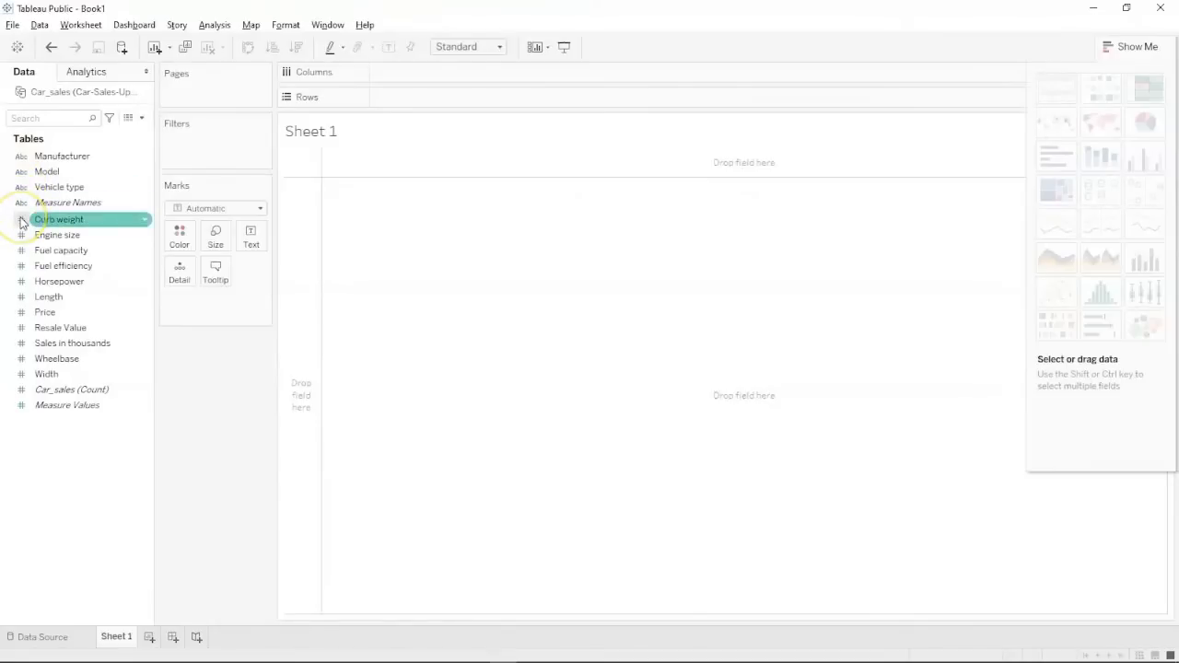
{"action": "left_click", "coordinate": [28, 235]}
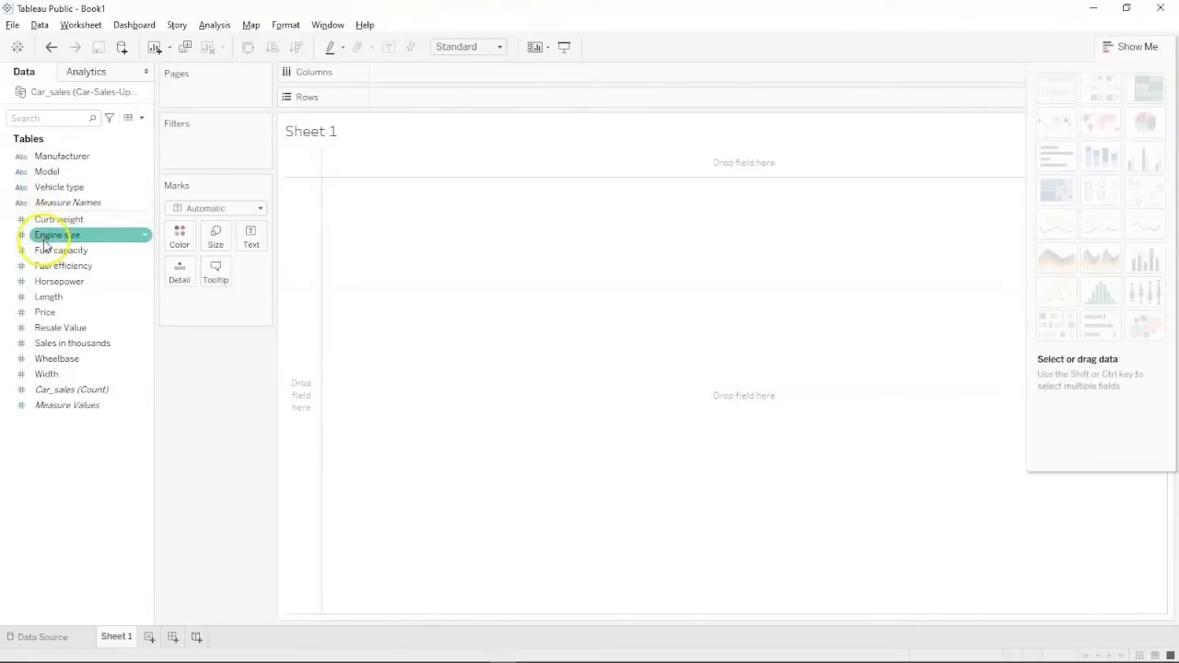
{"action": "left_click", "coordinate": [54, 252]}
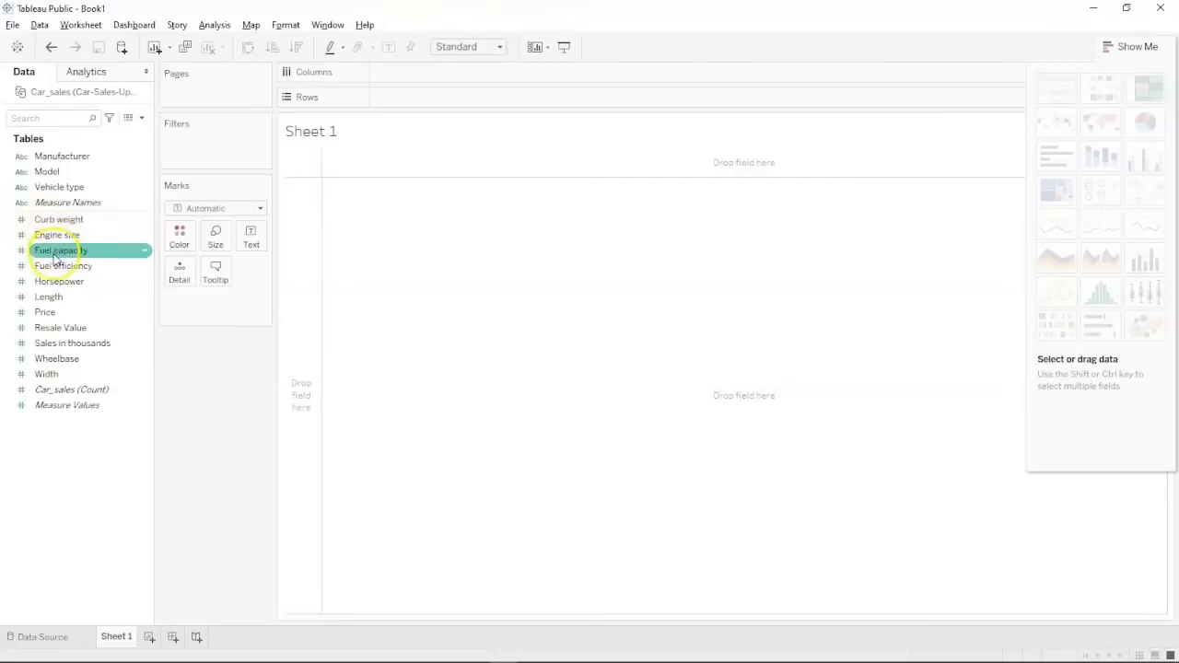
{"action": "left_click", "coordinate": [52, 265]}
{"action": "left_click", "coordinate": [49, 281]}
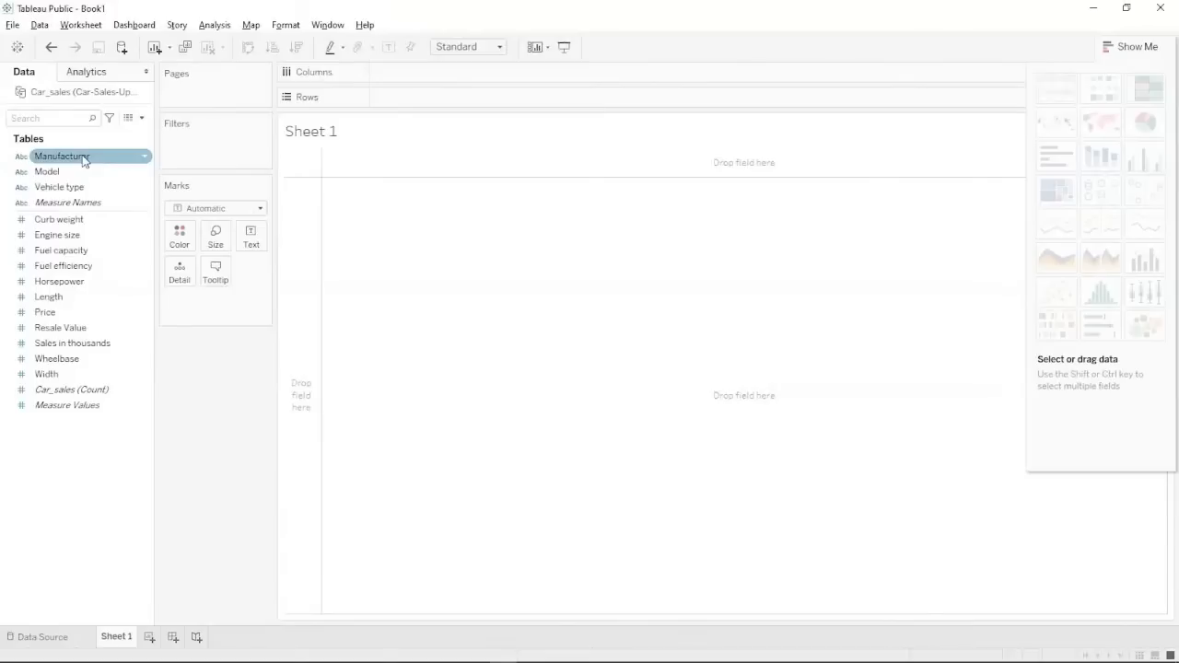
{"action": "left_click", "coordinate": [62, 221]}
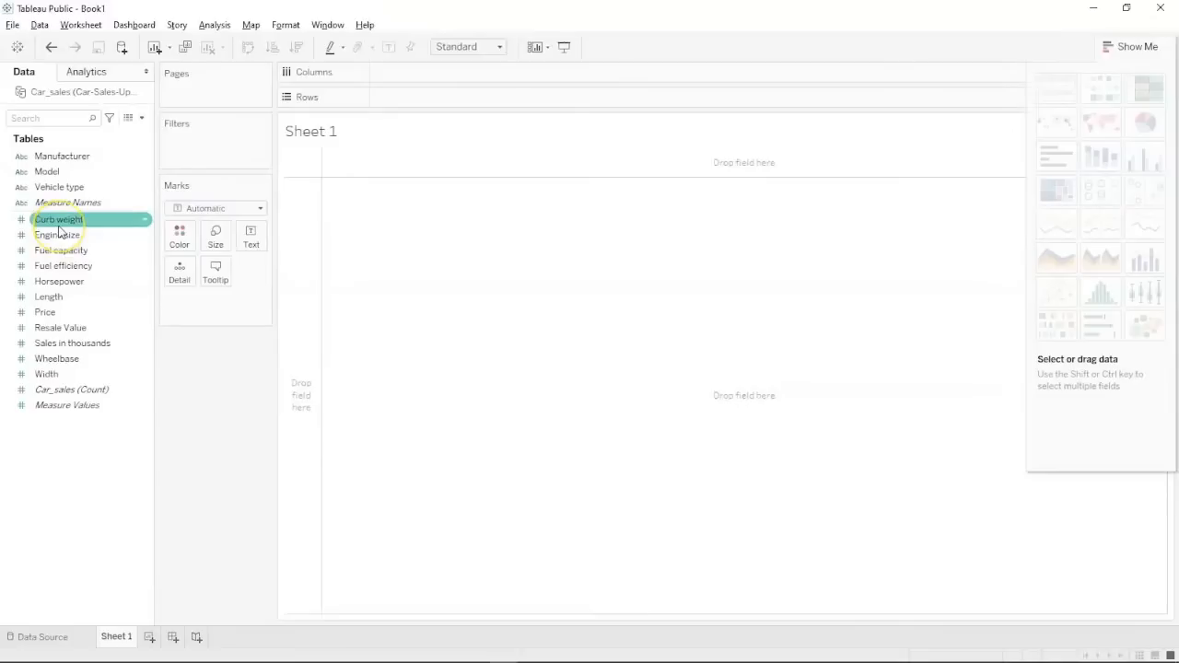
{"action": "left_click", "coordinate": [58, 236]}
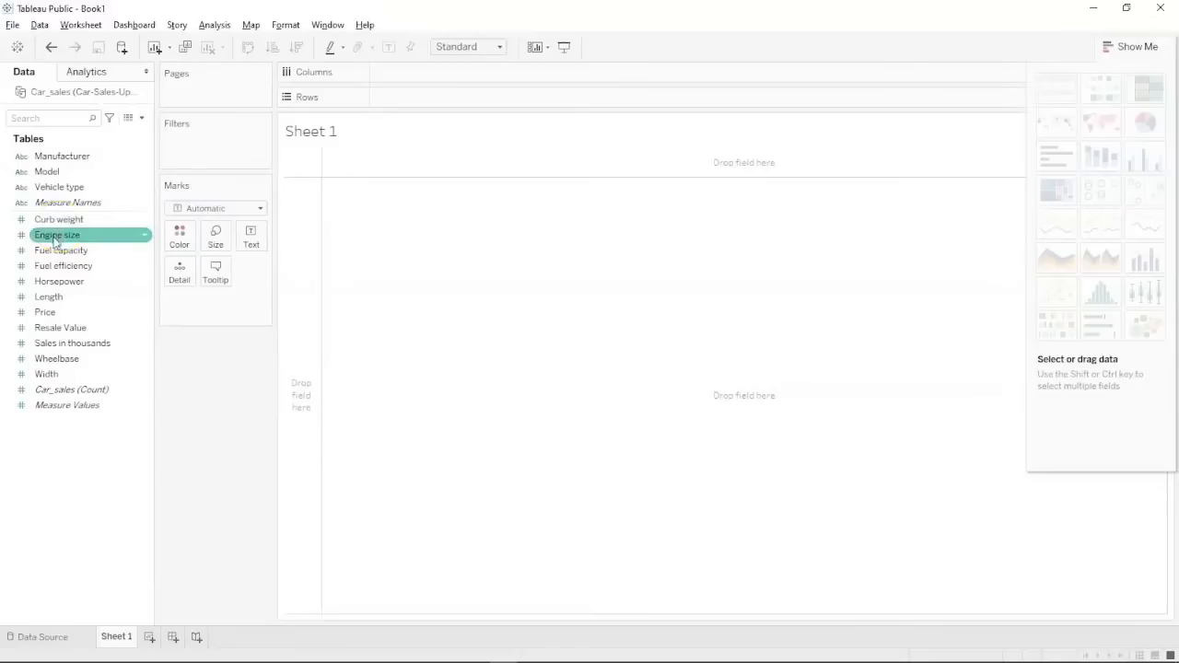
{"action": "left_click", "coordinate": [41, 281]}
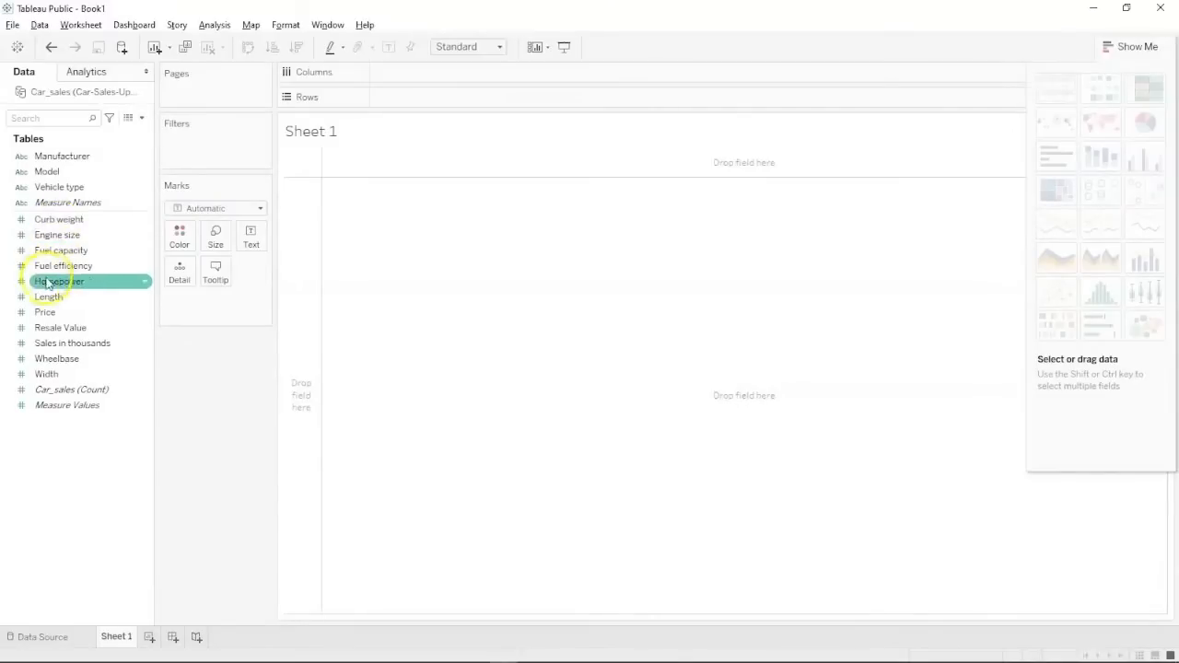
{"action": "left_click", "coordinate": [42, 313]}
{"action": "left_click", "coordinate": [38, 342]}
{"action": "left_click", "coordinate": [41, 373]}
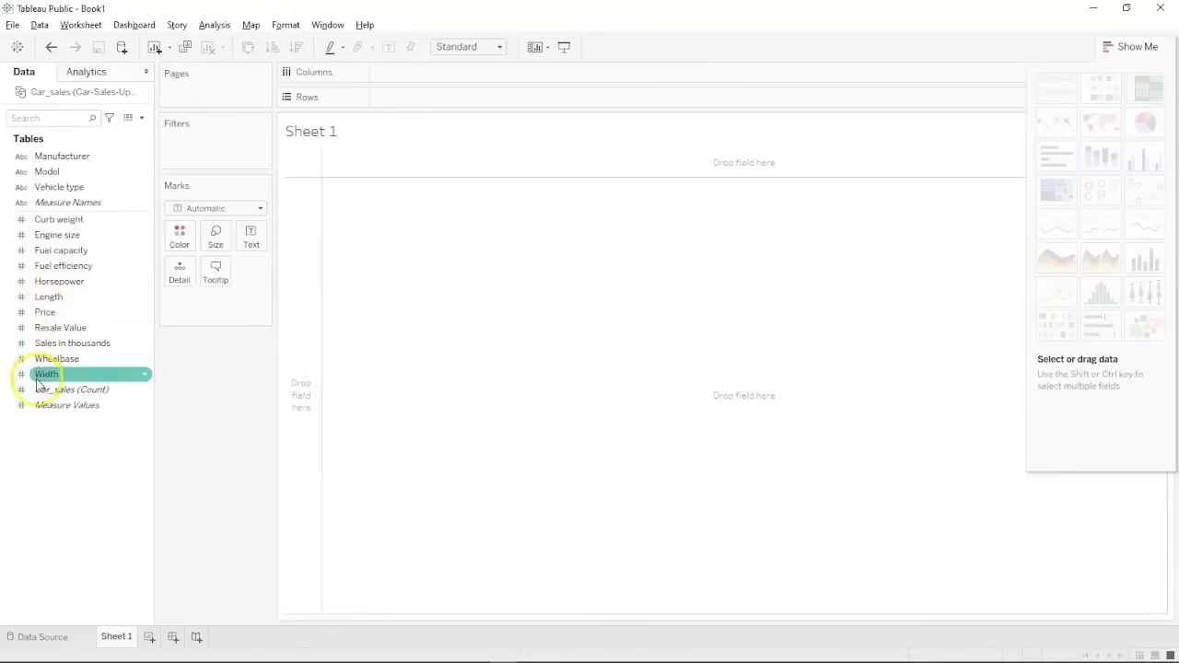
{"action": "left_click", "coordinate": [57, 389]}
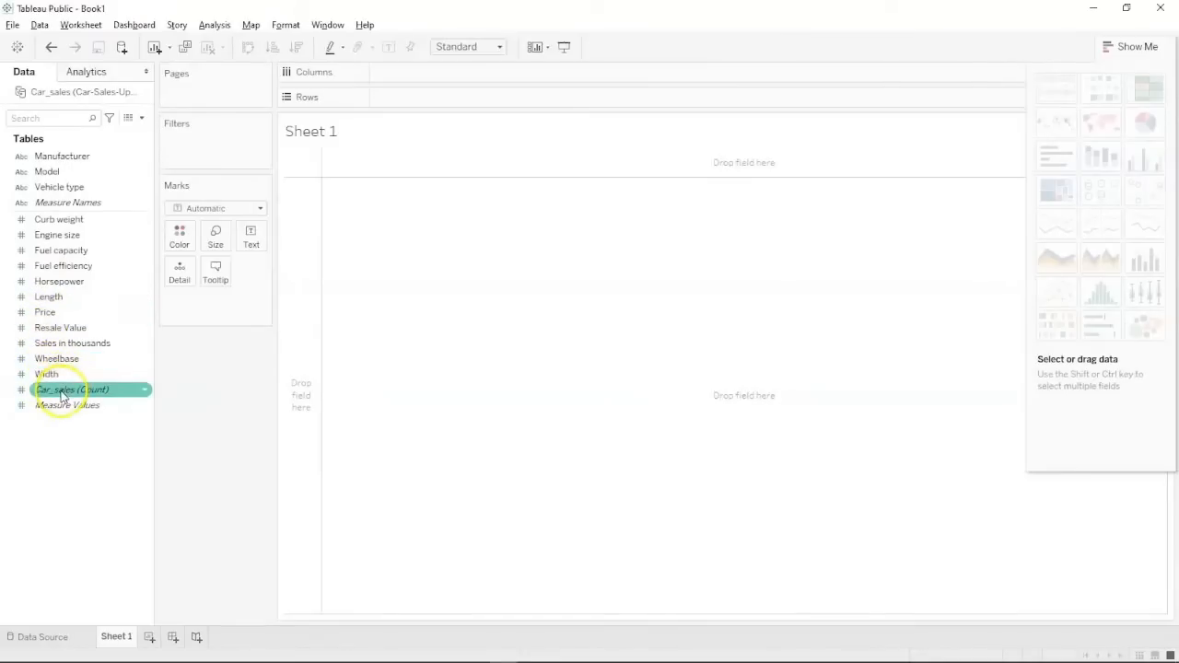
{"action": "left_click", "coordinate": [46, 297]}
{"action": "left_click", "coordinate": [54, 266]}
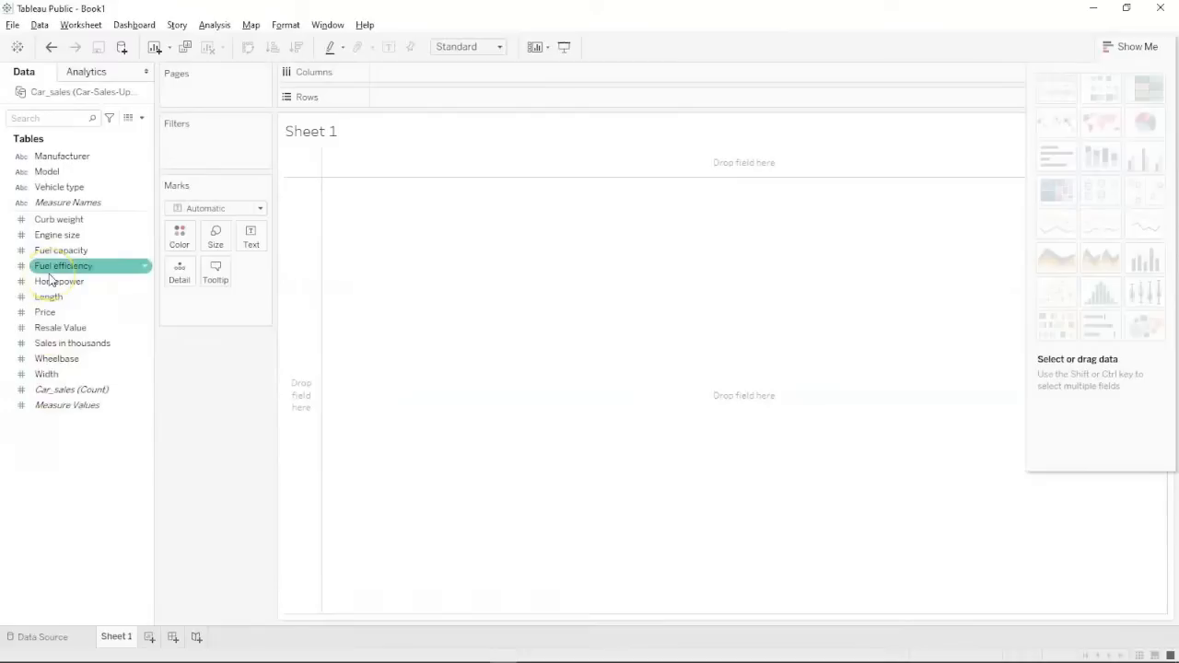
{"action": "left_click", "coordinate": [46, 219]}
{"action": "left_click", "coordinate": [46, 171]}
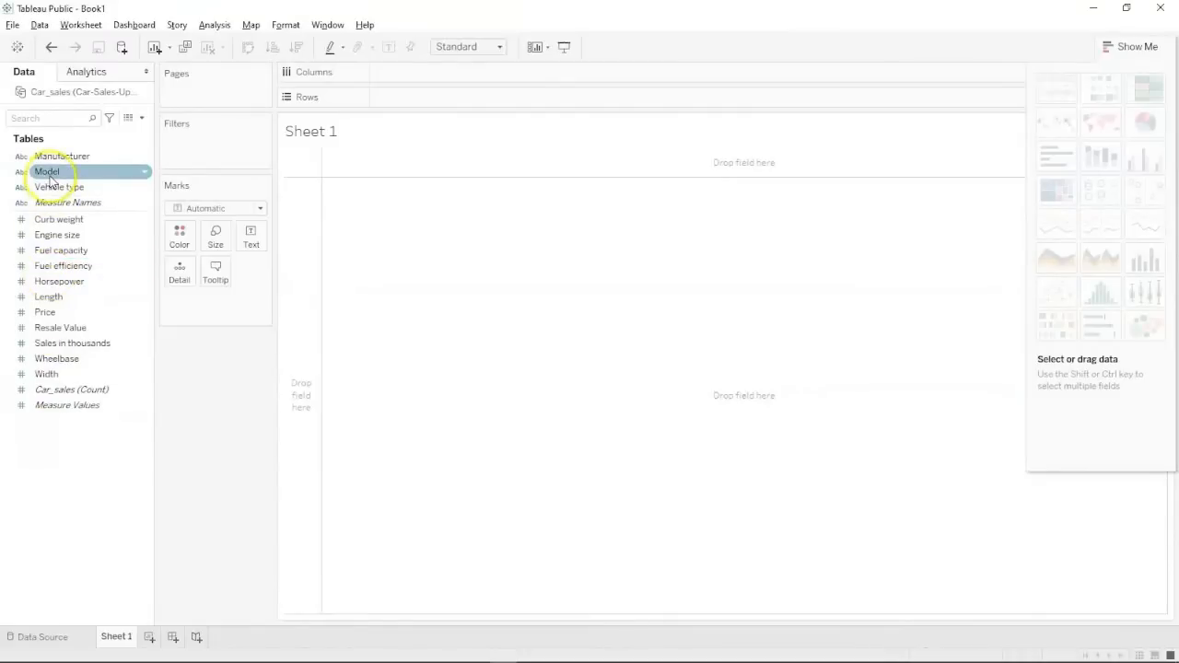
{"action": "left_click", "coordinate": [53, 158]}
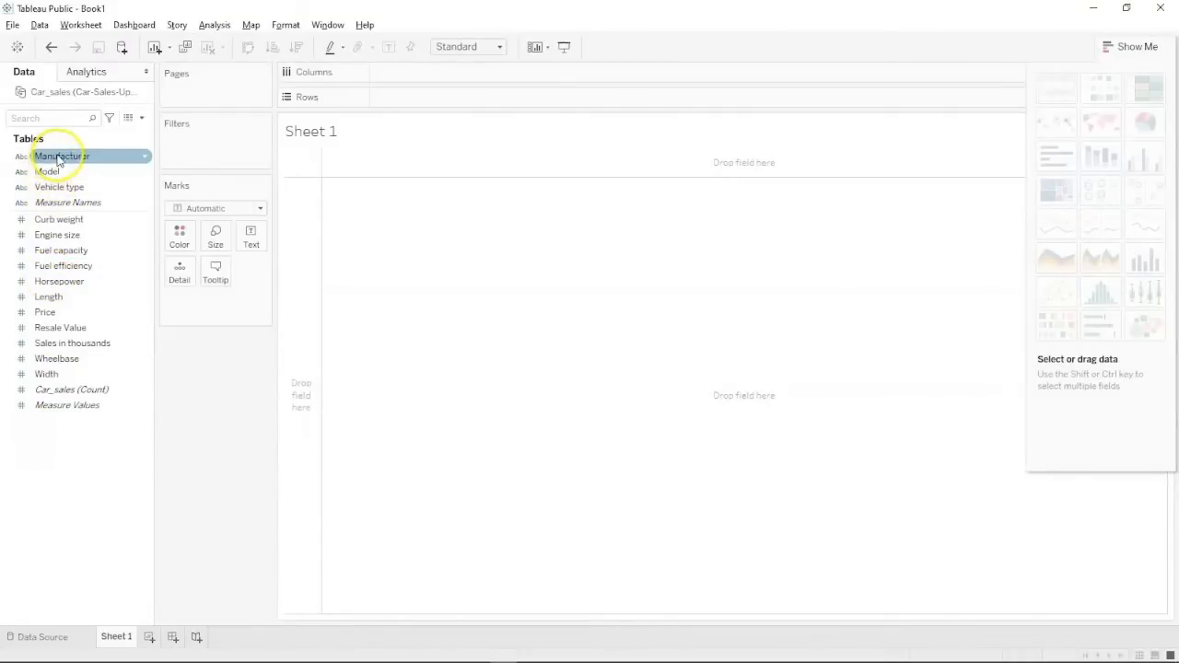
{"action": "left_click", "coordinate": [56, 171]}
{"action": "left_click", "coordinate": [57, 188]}
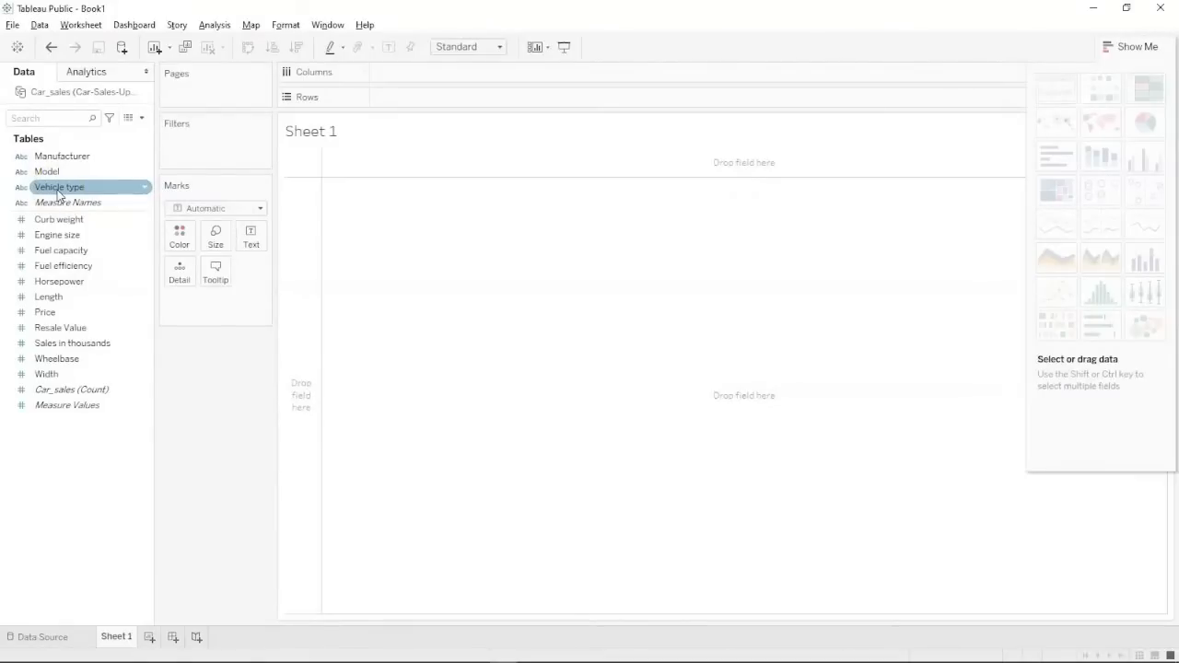
{"action": "left_click", "coordinate": [51, 174]}
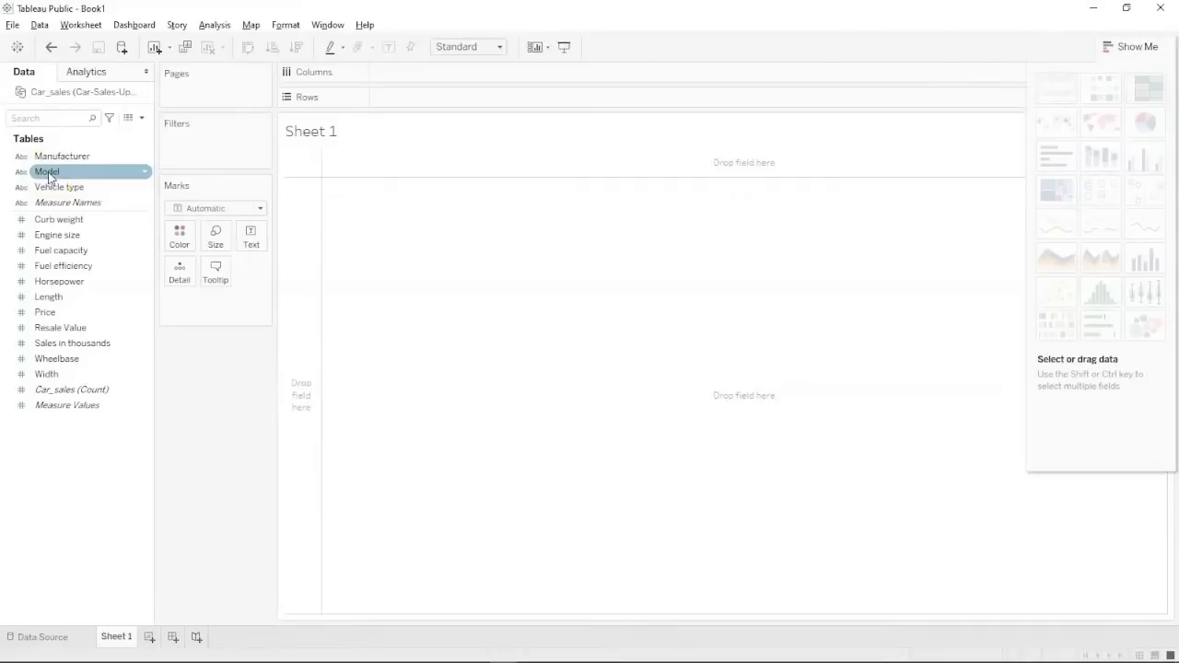
{"action": "left_click", "coordinate": [53, 191]}
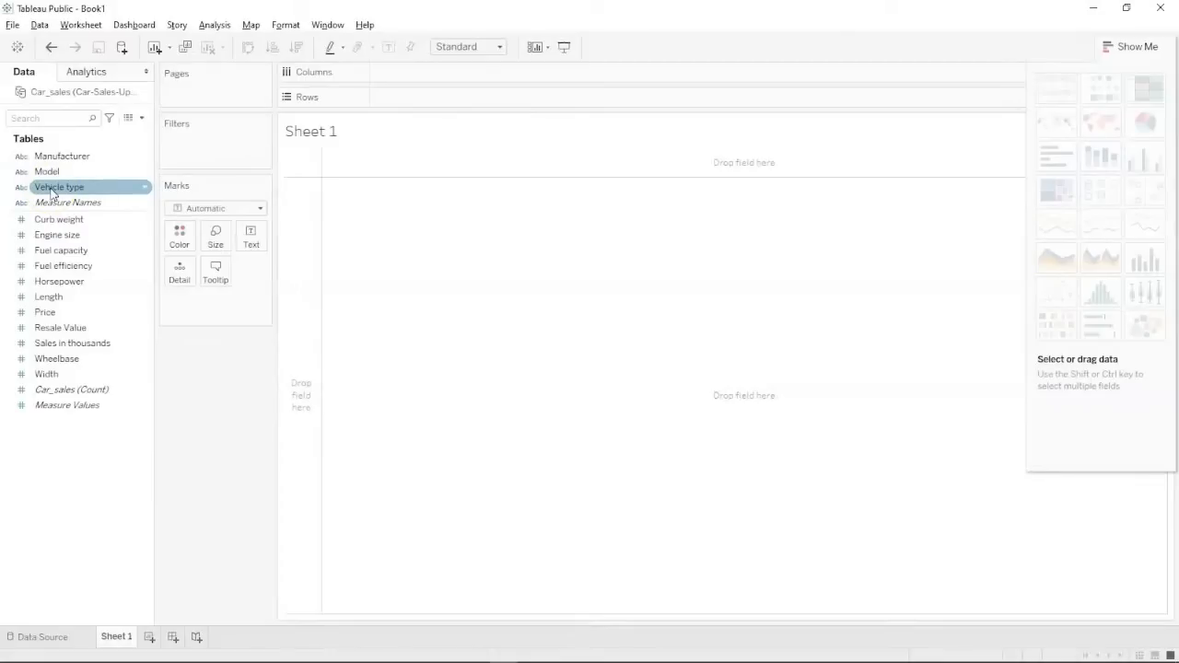
{"action": "left_click", "coordinate": [52, 172]}
{"action": "left_click", "coordinate": [58, 157]}
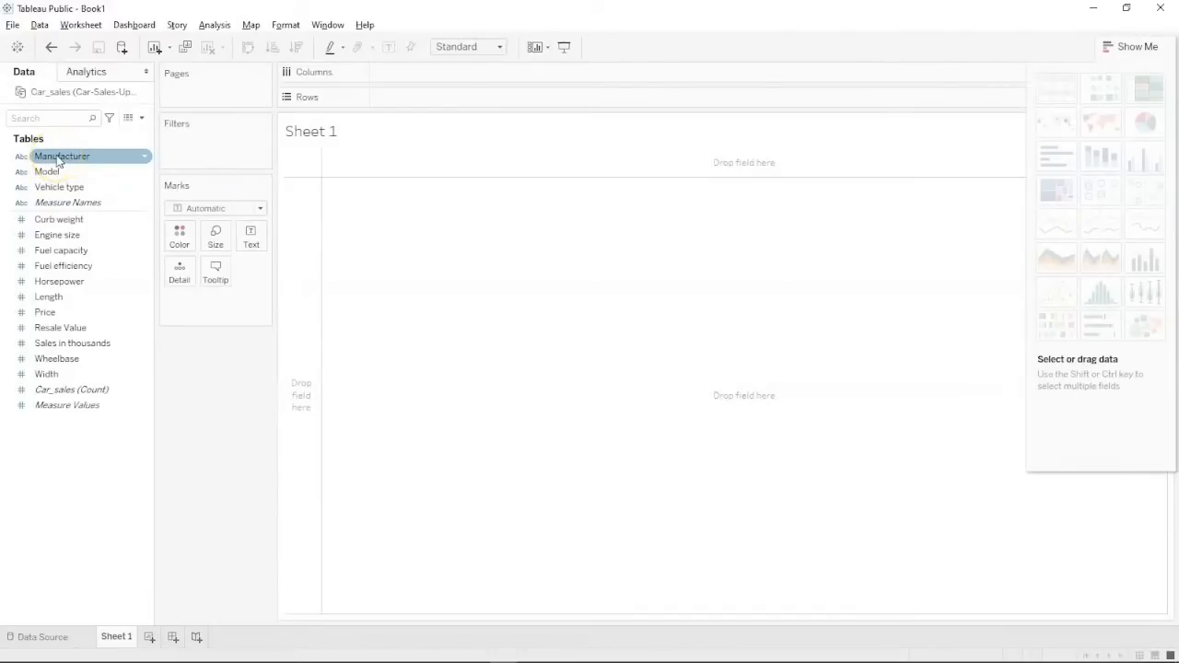
{"action": "left_click", "coordinate": [46, 237]}
{"action": "left_click", "coordinate": [50, 221]}
{"action": "left_click", "coordinate": [53, 204]}
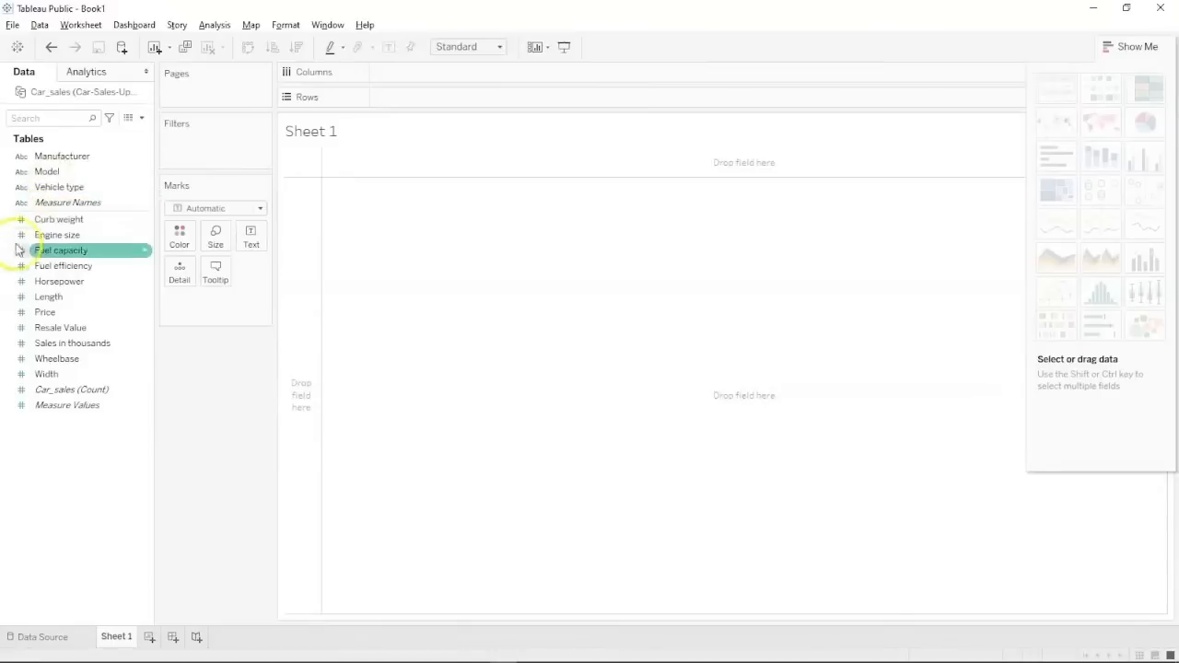
{"action": "left_click", "coordinate": [21, 172]}
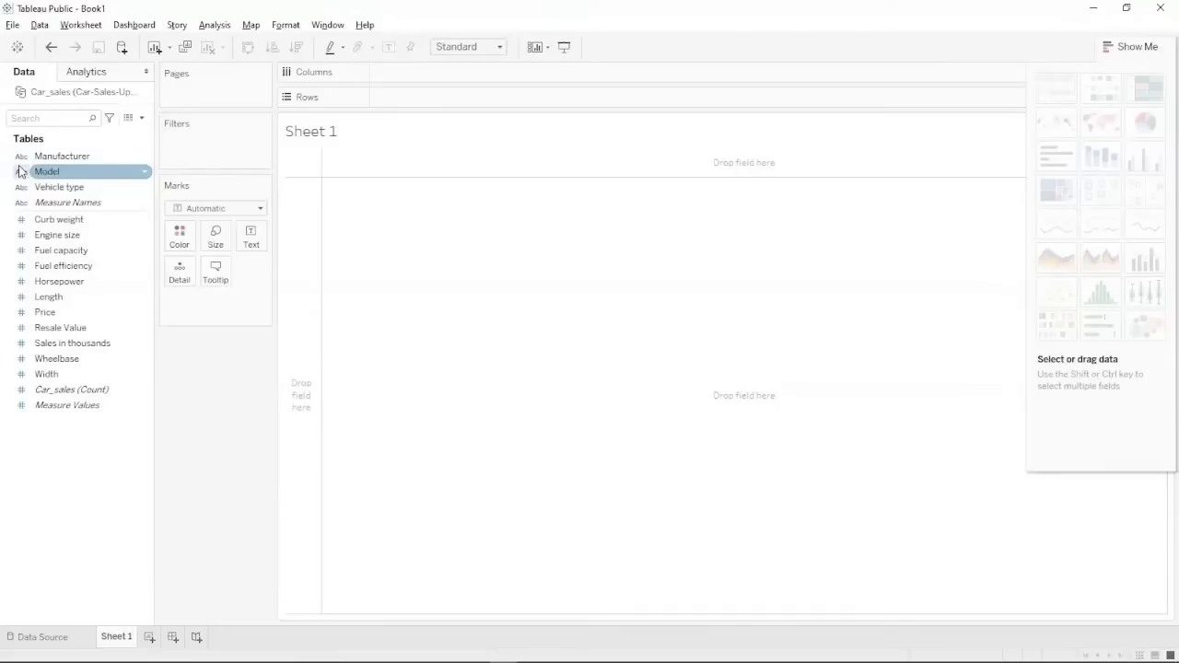
{"action": "left_click", "coordinate": [19, 157]}
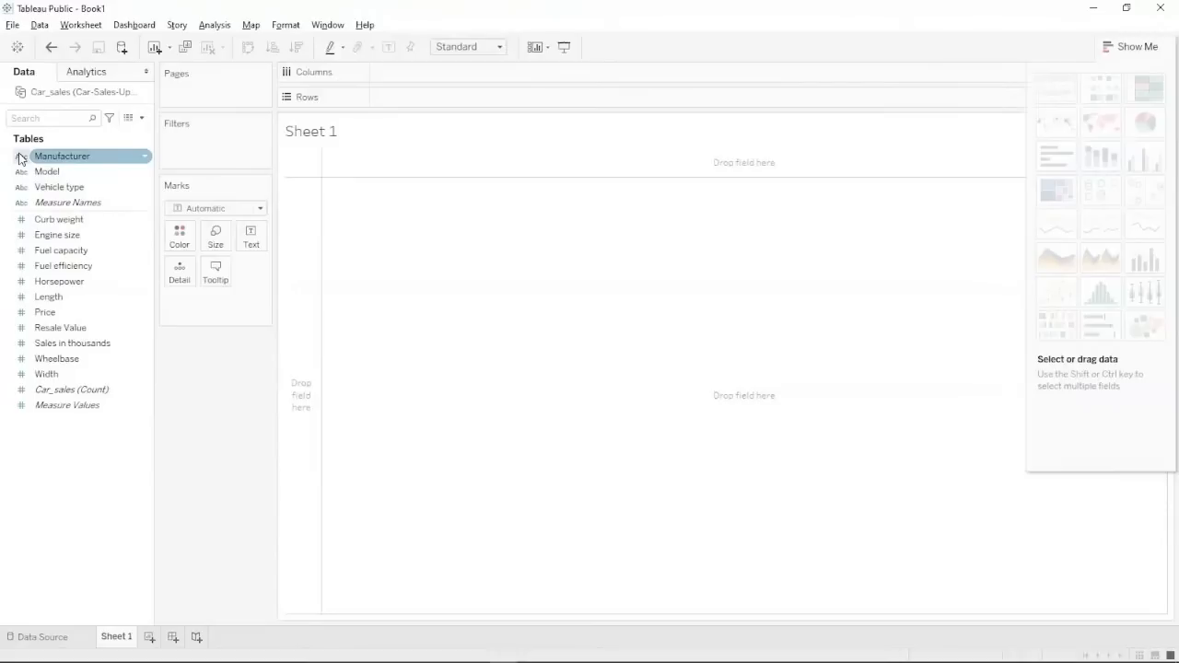
{"action": "left_click", "coordinate": [52, 269]}
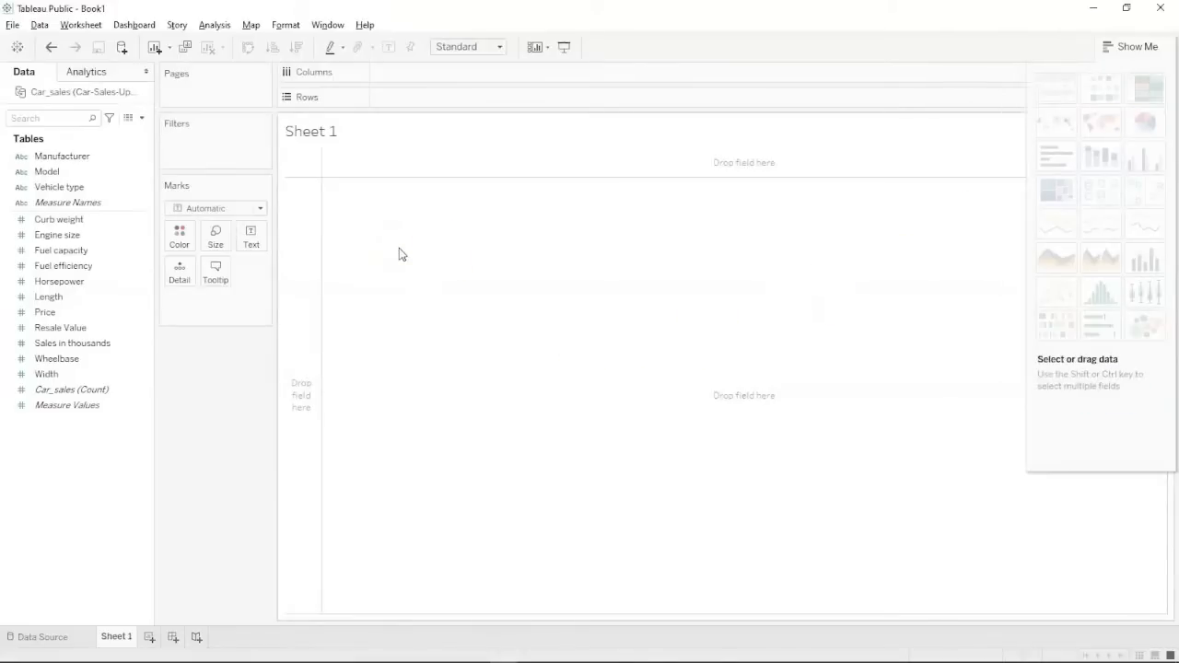
{"action": "mouse_move", "coordinate": [126, 641]}
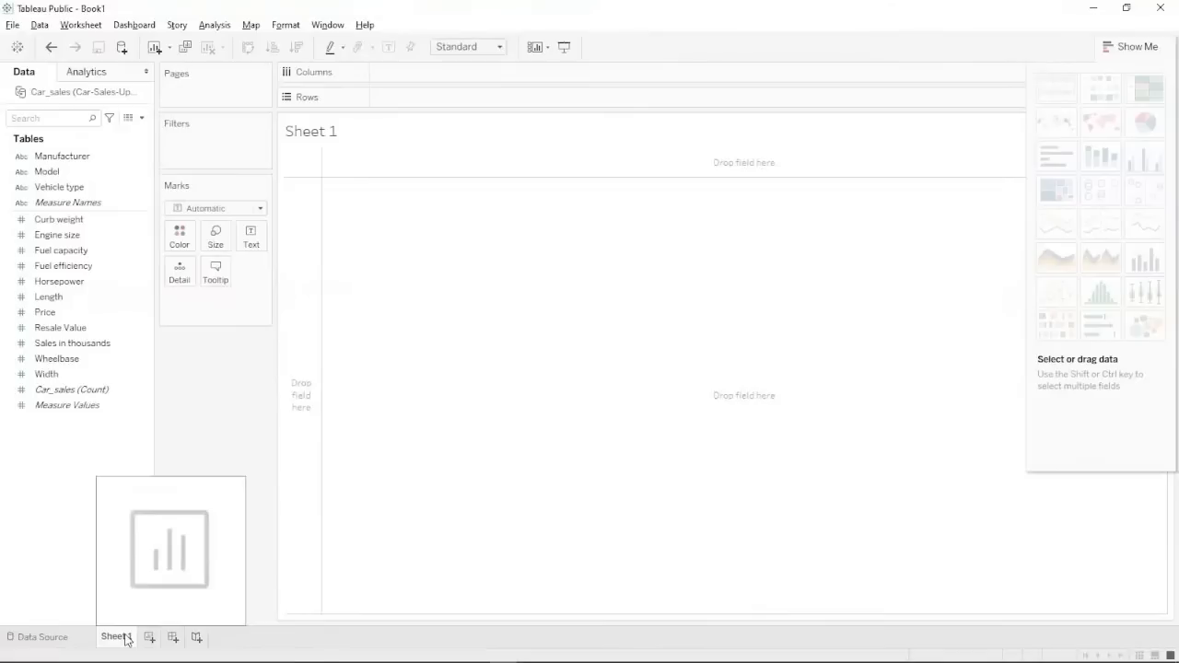
Rename the Sheet 1 tab, typing the new name Highest Pricing.
{"action": "double_click", "coordinate": [118, 637]}
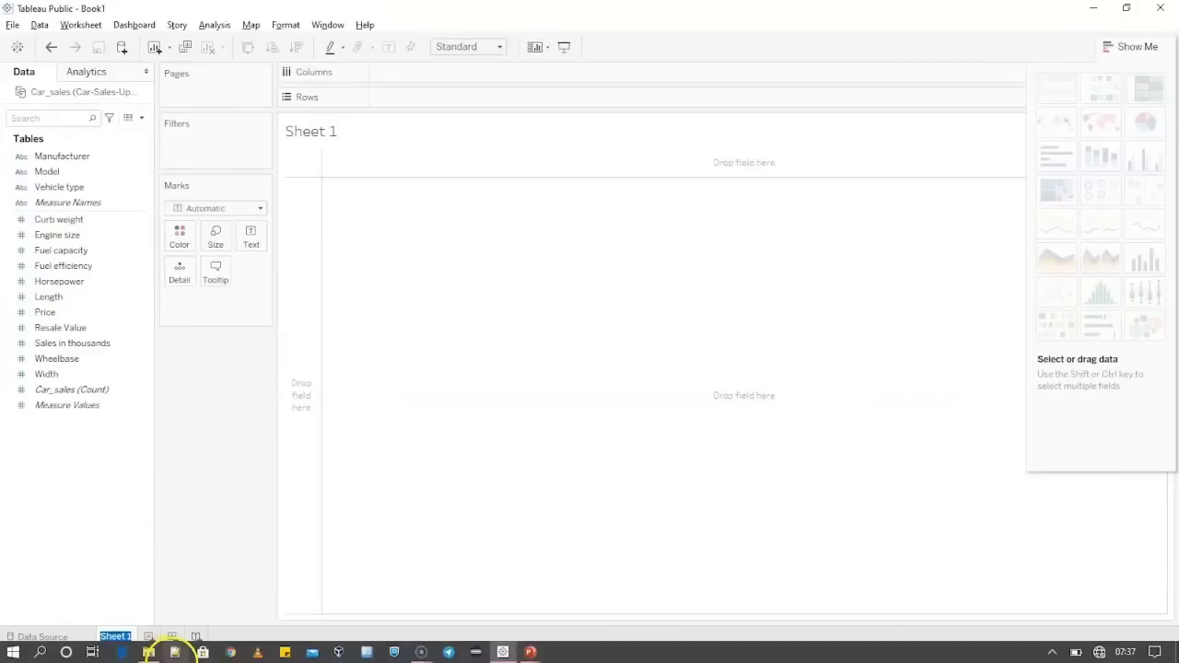
{"action": "left_click", "coordinate": [145, 520]}
{"action": "right_click", "coordinate": [117, 636]}
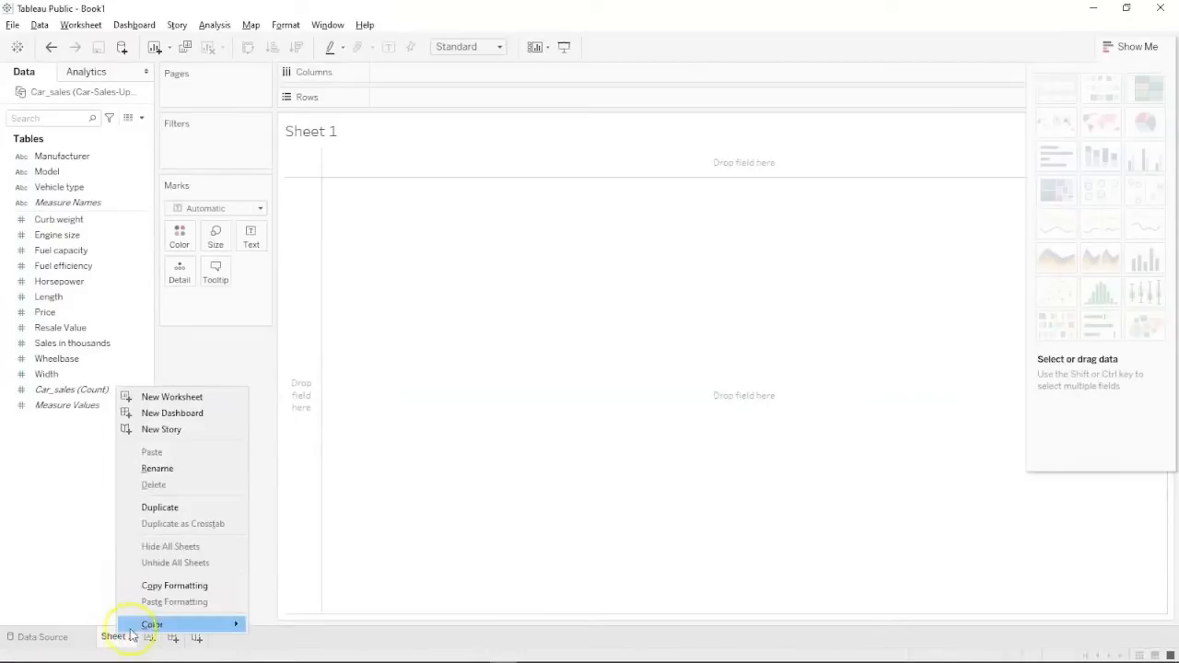
{"action": "left_click", "coordinate": [191, 469]}
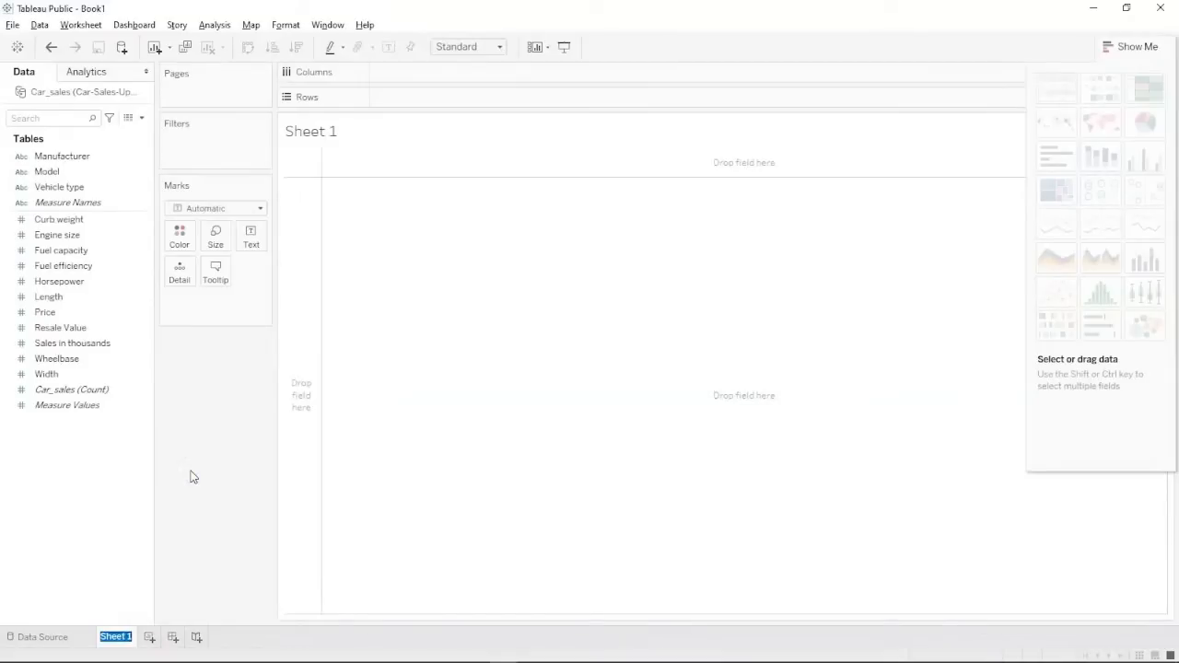
{"action": "type", "text": "Highest Pic"}
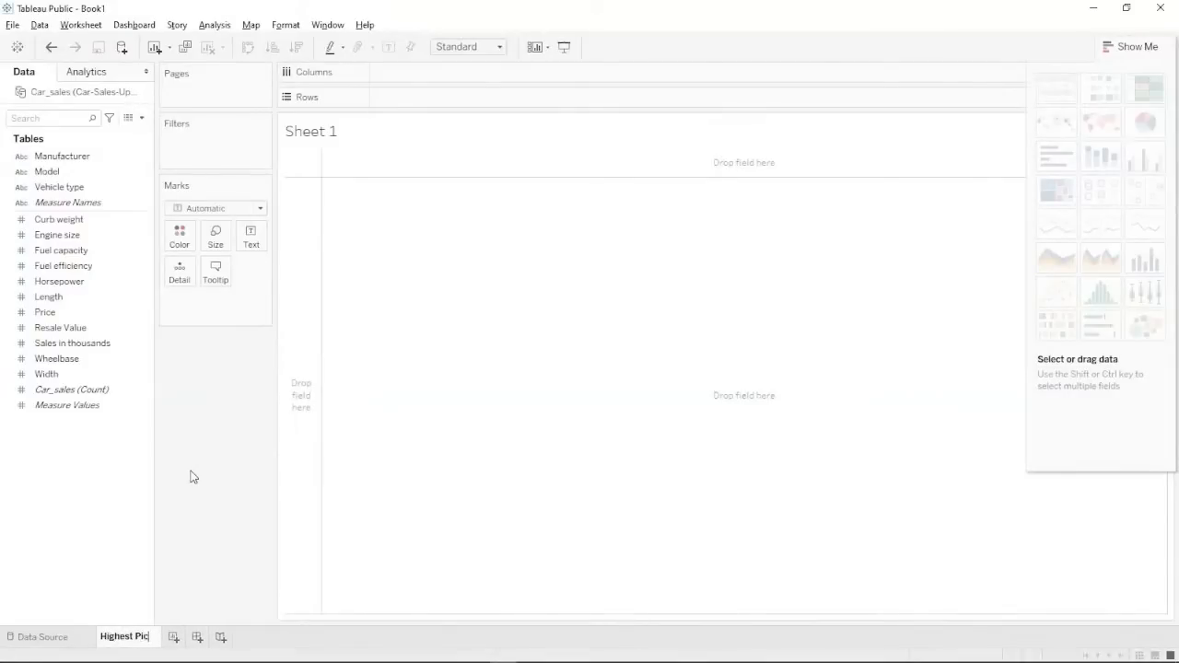
{"action": "type", "text": "ing"}
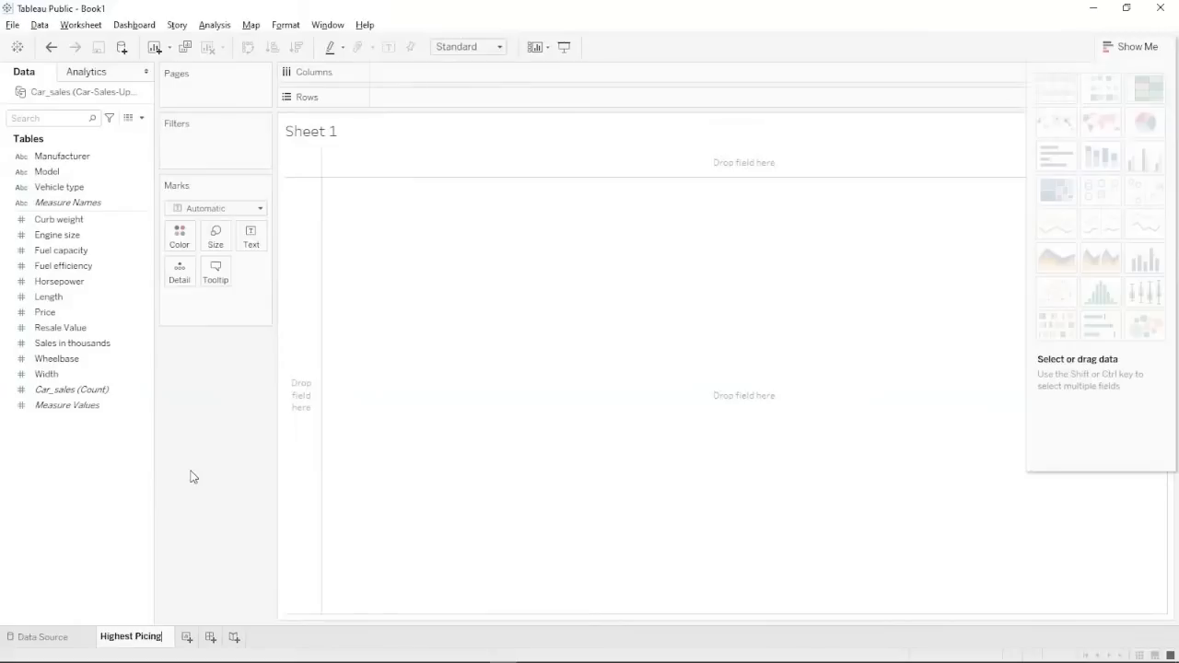
{"action": "type", "text": "r"}
Confirm the Highest Pricing name and chart SUM(Price) as bars across Manufacturer.
{"action": "left_click", "coordinate": [328, 509]}
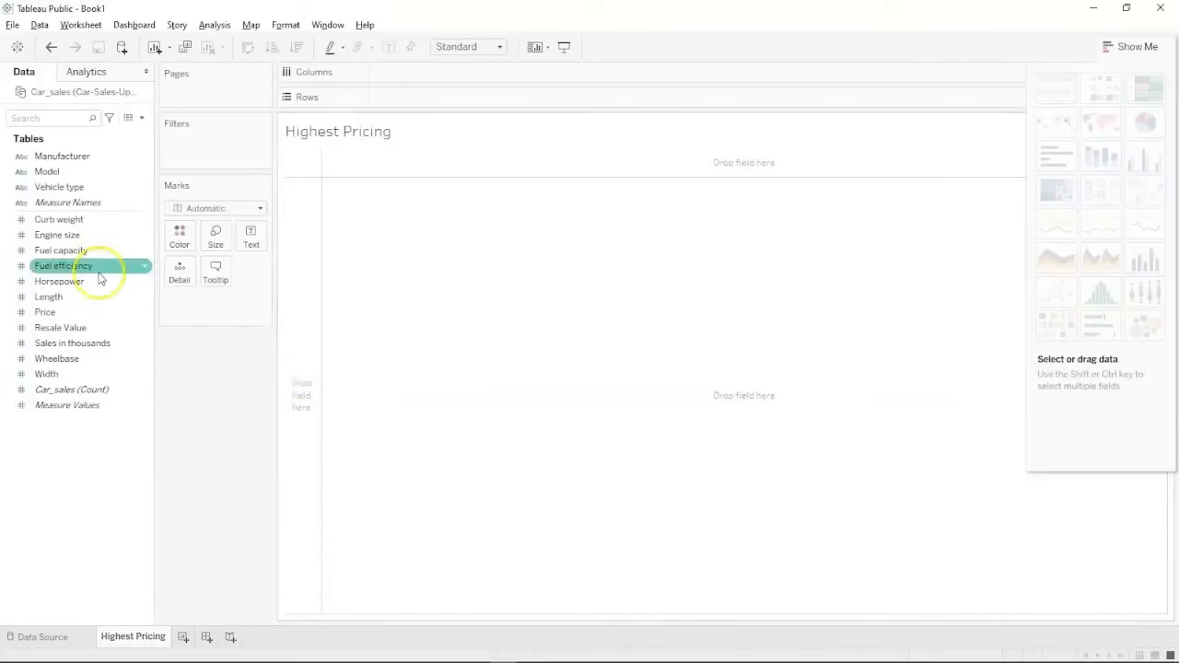
{"action": "left_click_drag", "start_coordinate": [63, 164], "coordinate": [407, 81]}
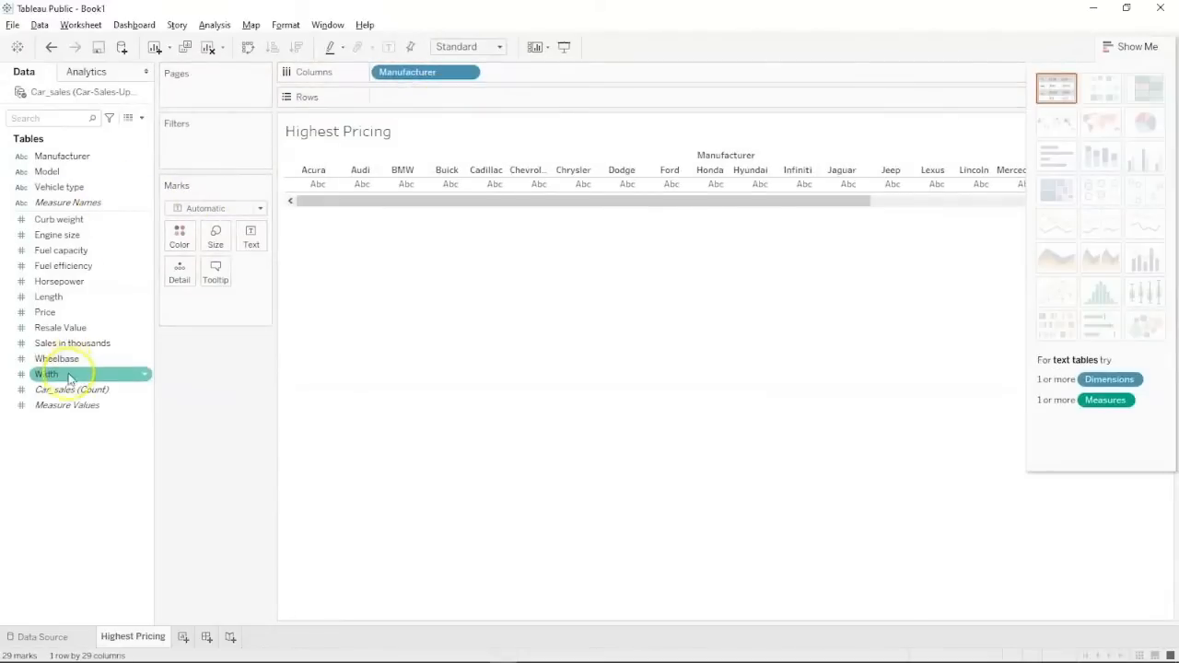
{"action": "left_click", "coordinate": [72, 314]}
{"action": "left_click_drag", "start_coordinate": [72, 314], "coordinate": [427, 100]}
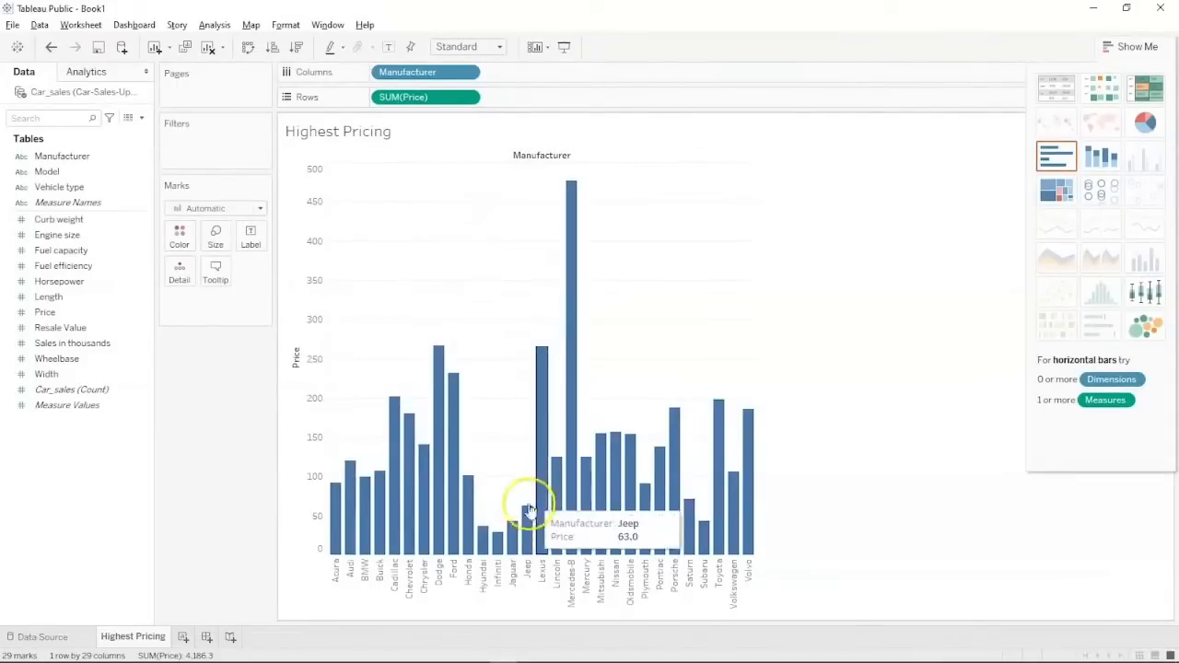
{"action": "mouse_move", "coordinate": [572, 455]}
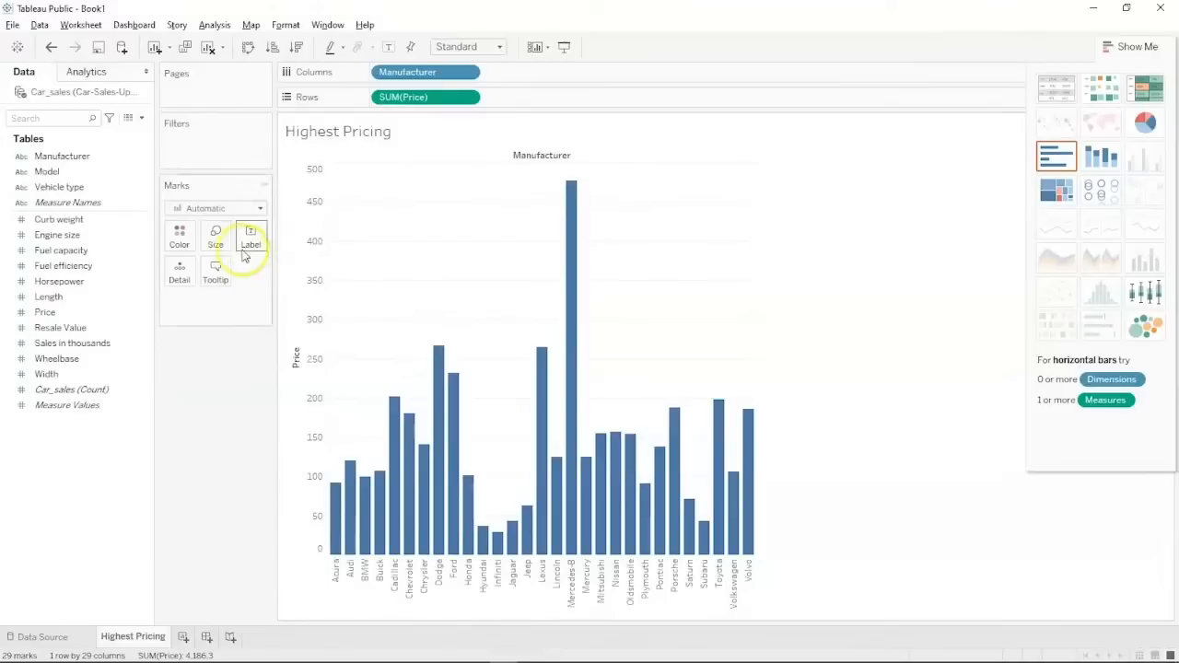
{"action": "left_click", "coordinate": [215, 236]}
{"action": "left_click", "coordinate": [303, 274]}
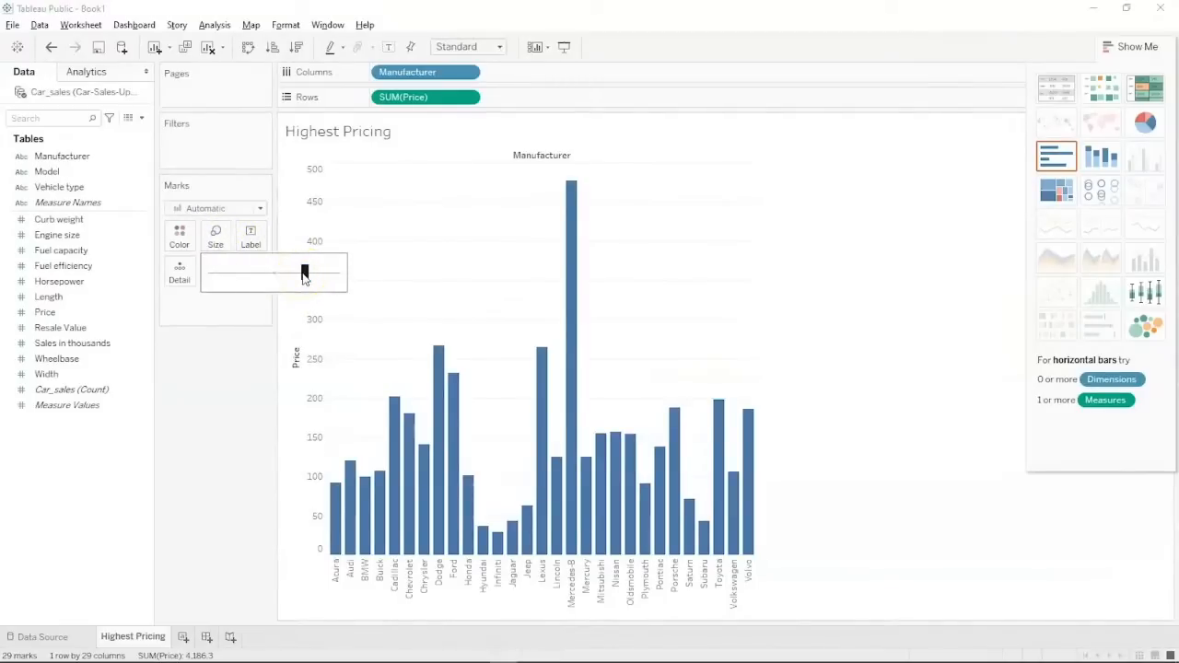
{"action": "mouse_move", "coordinate": [304, 274]}
{"action": "left_mouse_down"}
{"action": "mouse_move", "coordinate": [337, 282]}
{"action": "mouse_move", "coordinate": [305, 276]}
{"action": "left_mouse_up"}
{"action": "mouse_move", "coordinate": [10, 648]}
{"action": "left_click", "coordinate": [360, 470]}
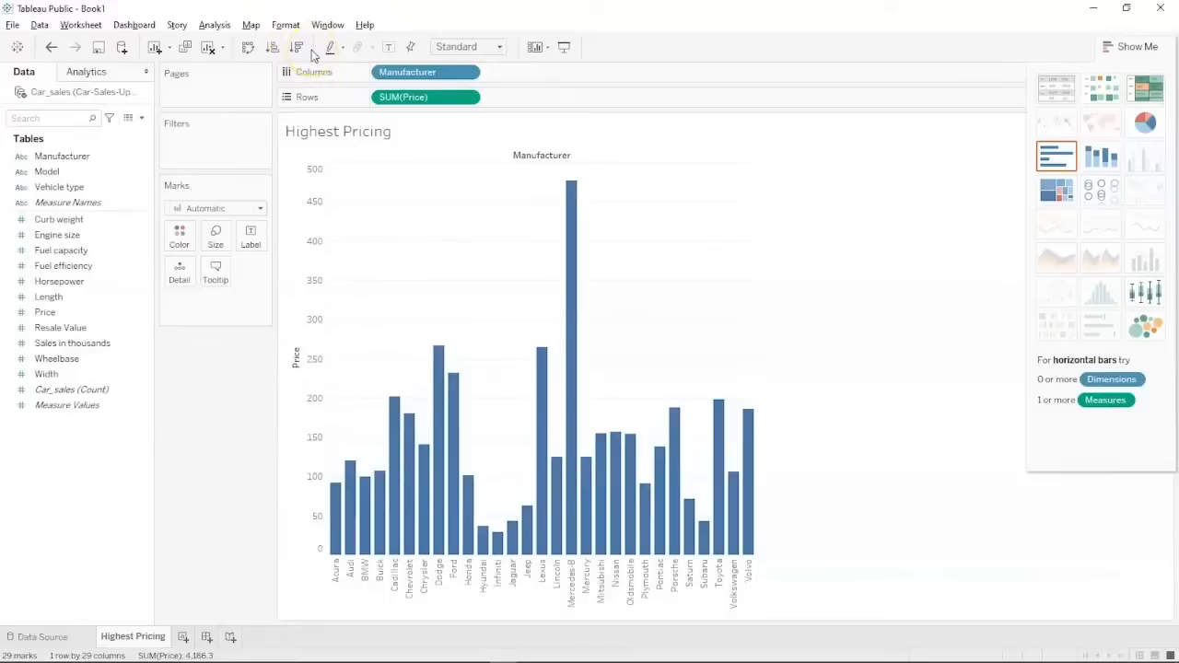
Sort the manufacturer bars by price descending, Mercedes-B first and Infiniti last.
{"action": "left_click", "coordinate": [297, 50]}
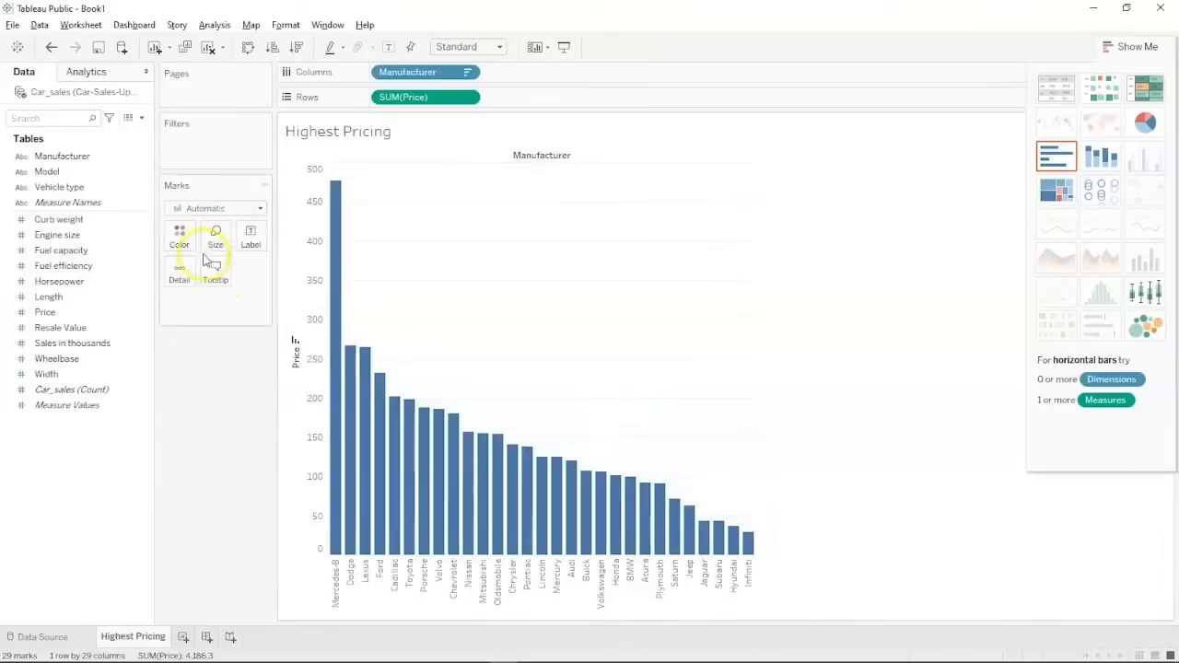
{"action": "mouse_move", "coordinate": [341, 394]}
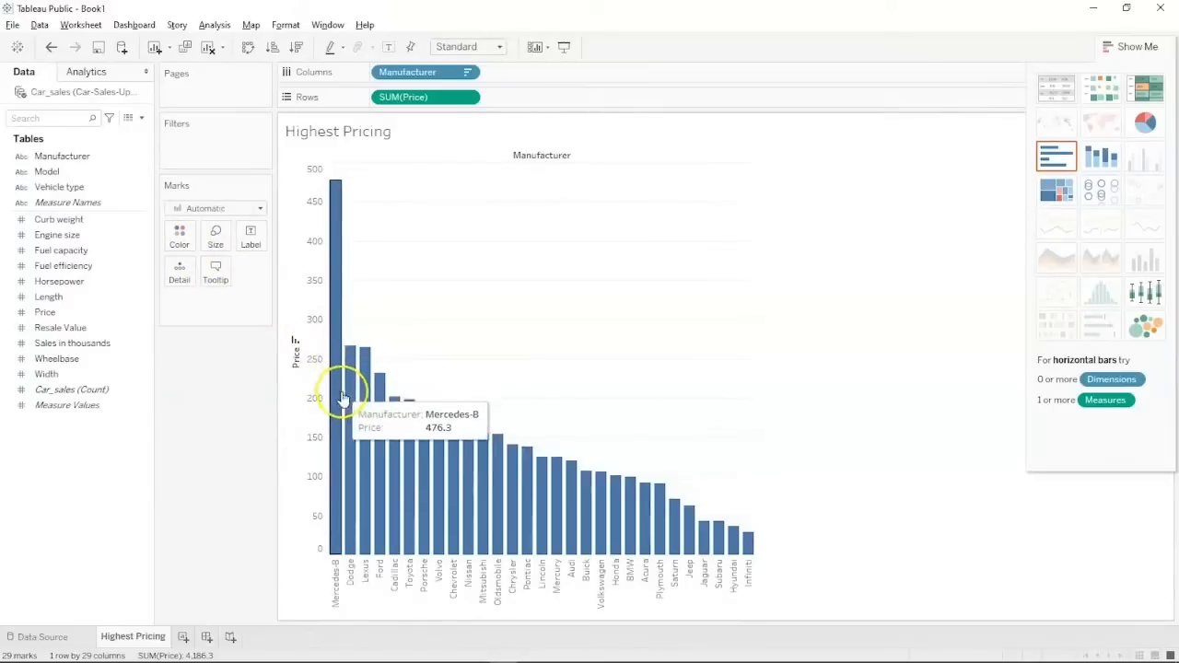
{"action": "mouse_move", "coordinate": [416, 436]}
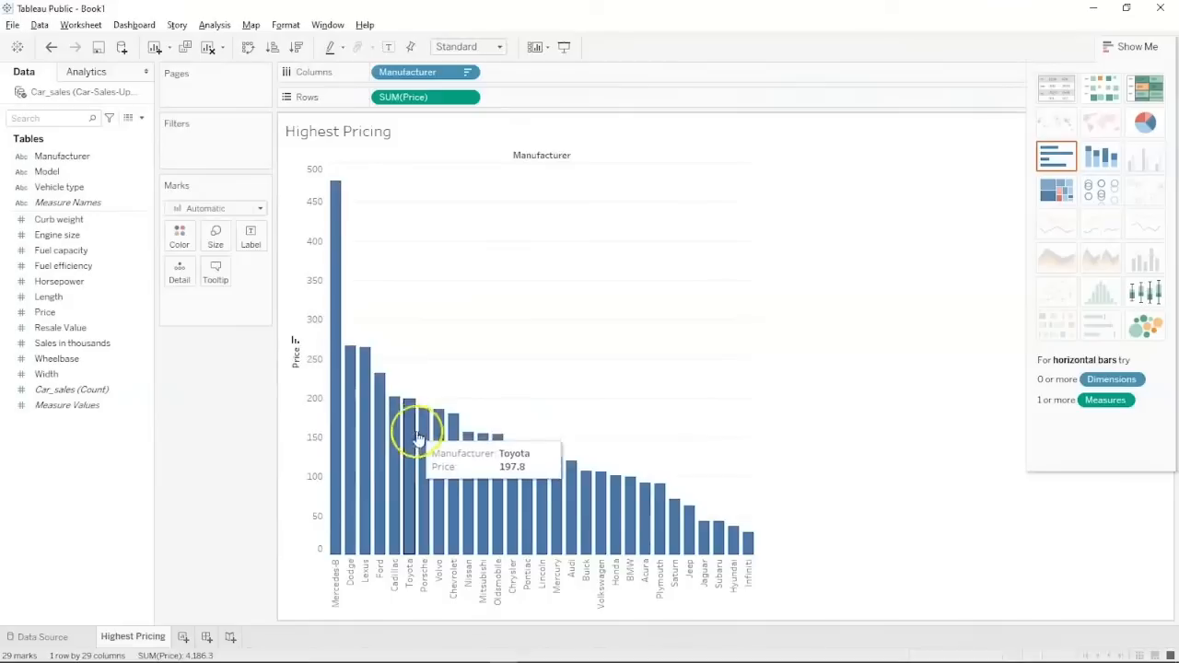
{"action": "mouse_move", "coordinate": [462, 468]}
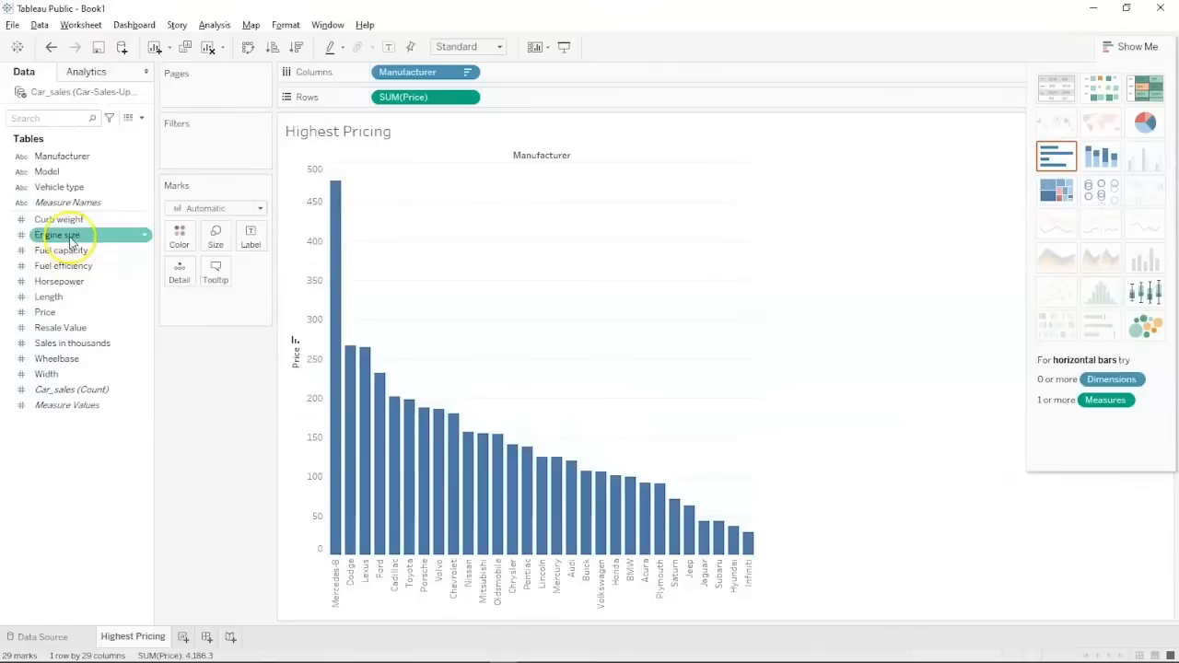
Put Manufacturer on Color so each price bar gets its own colour and legend.
{"action": "left_click", "coordinate": [61, 158]}
{"action": "left_click_drag", "start_coordinate": [63, 163], "coordinate": [179, 239]}
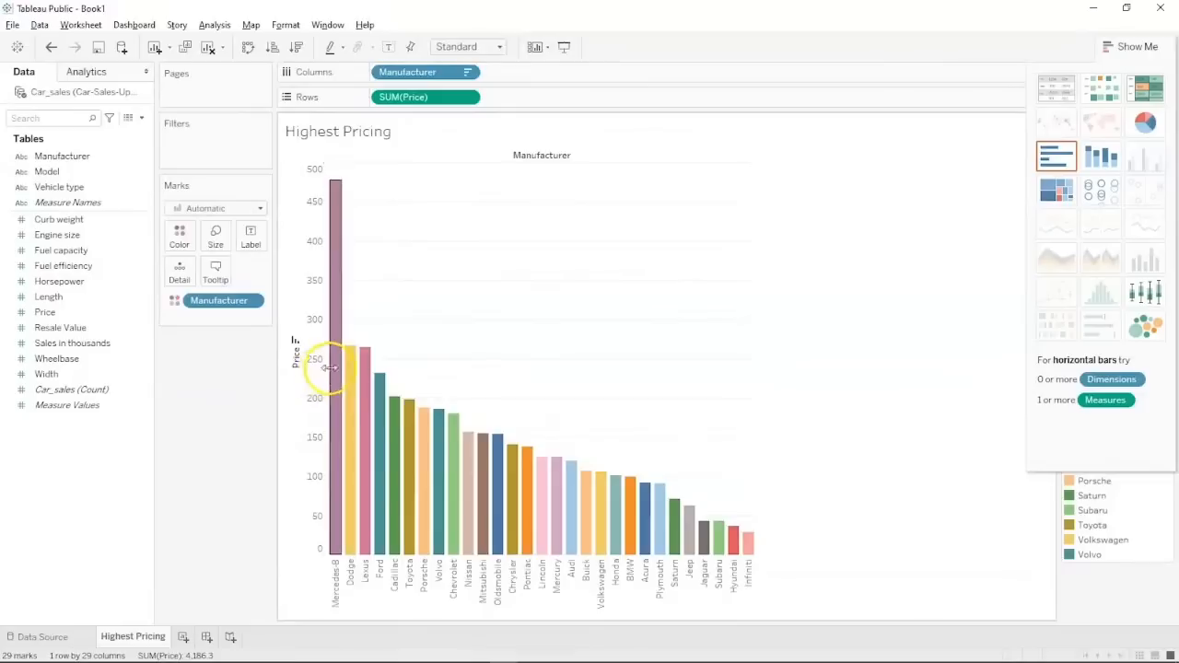
{"action": "mouse_move", "coordinate": [332, 372]}
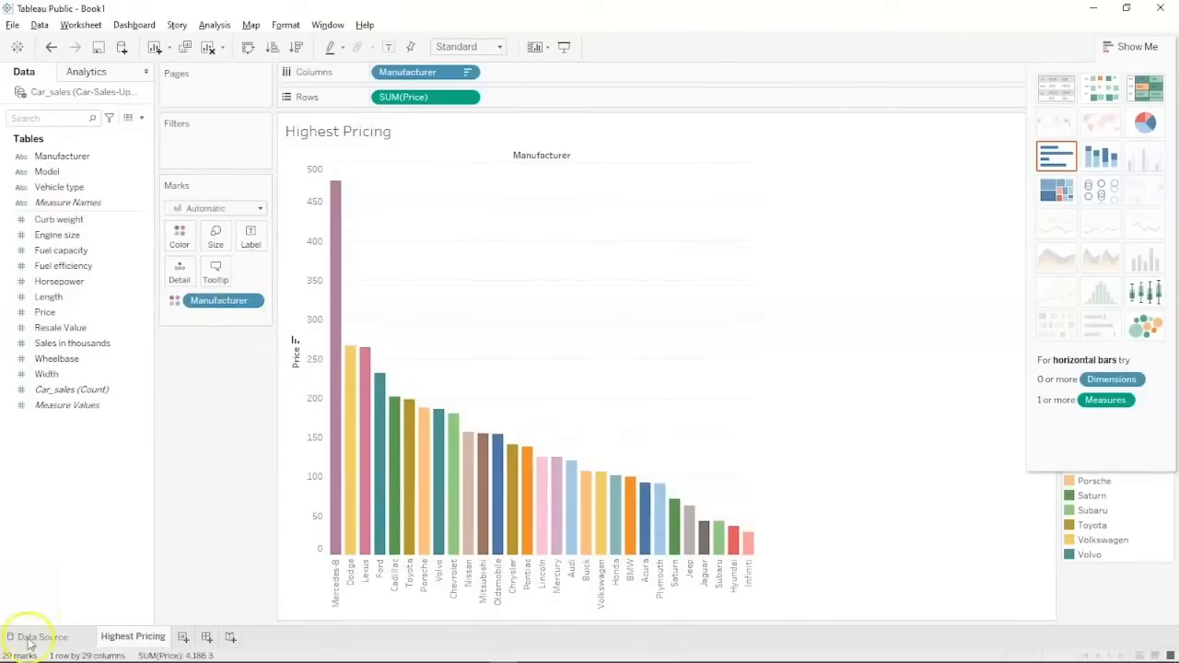
{"action": "left_click", "coordinate": [259, 211]}
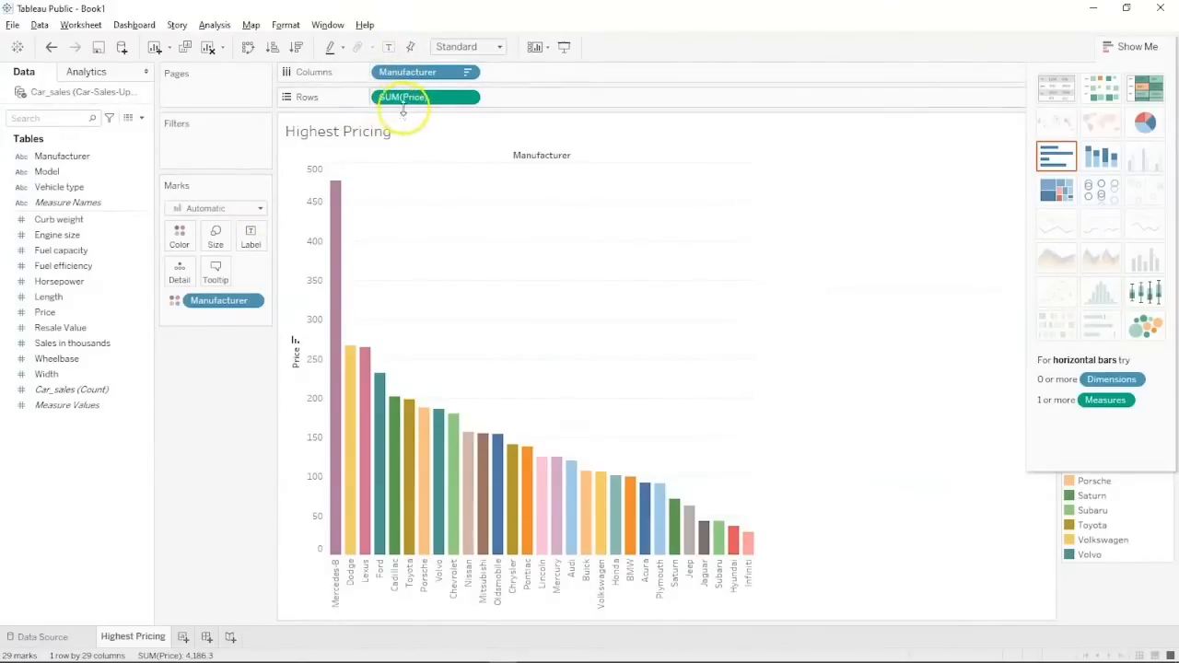
Try Line, Density, Area and Shape mark types on the price chart.
{"action": "left_click", "coordinate": [260, 209]}
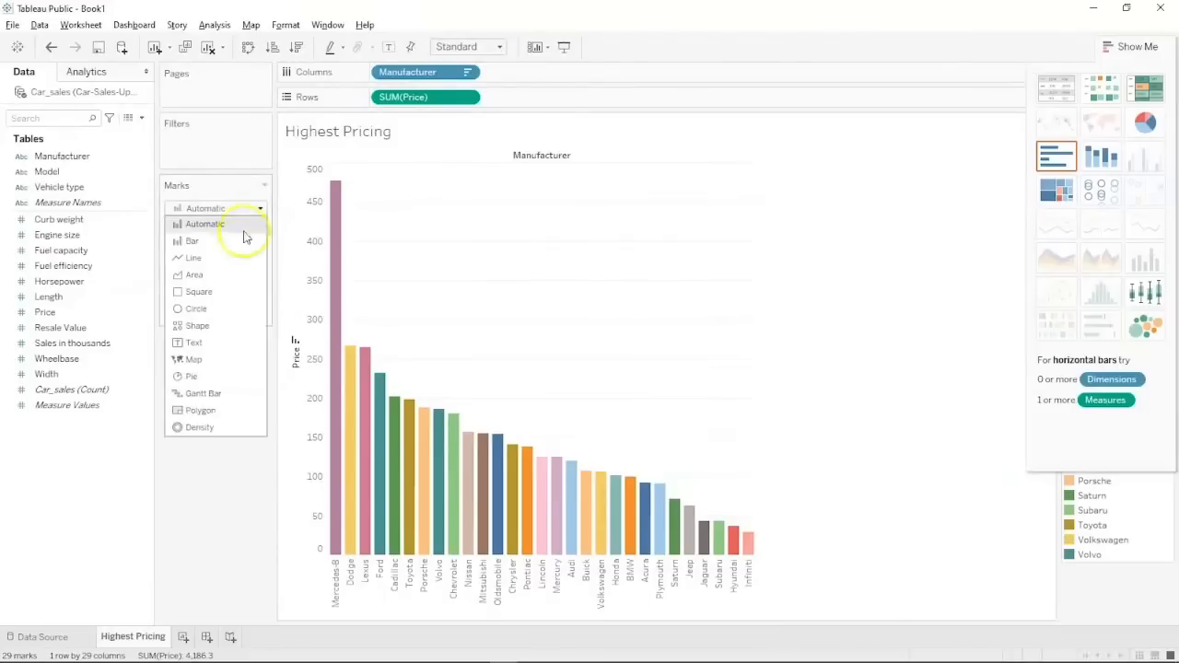
{"action": "left_click", "coordinate": [217, 259]}
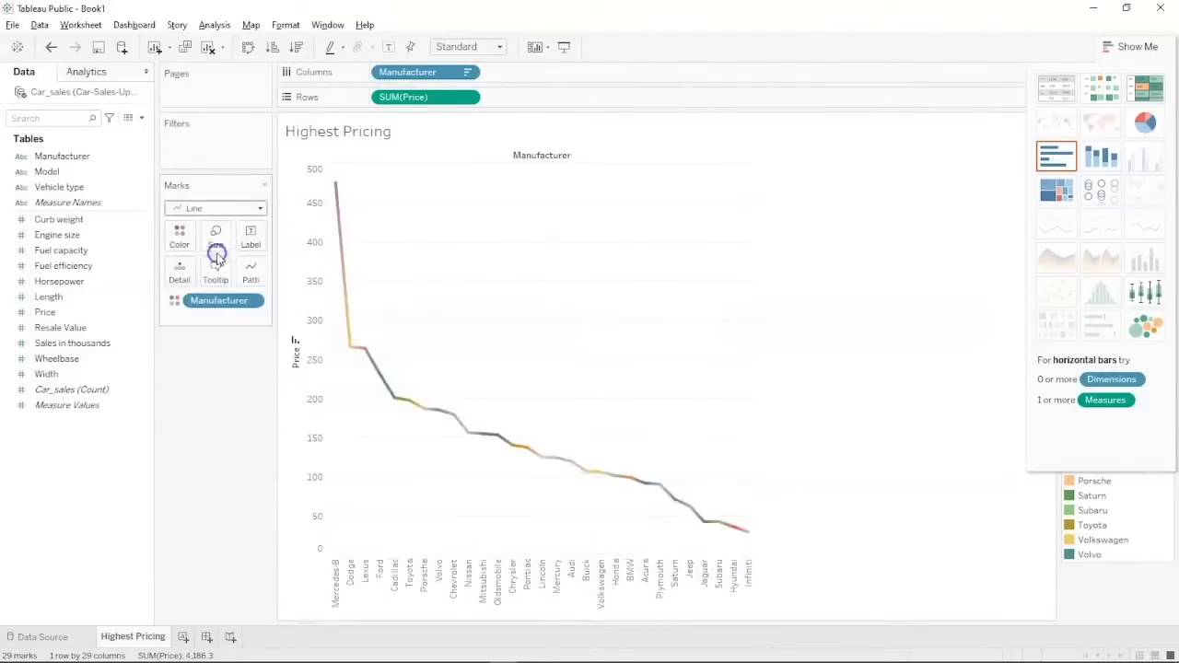
{"action": "mouse_move", "coordinate": [330, 210]}
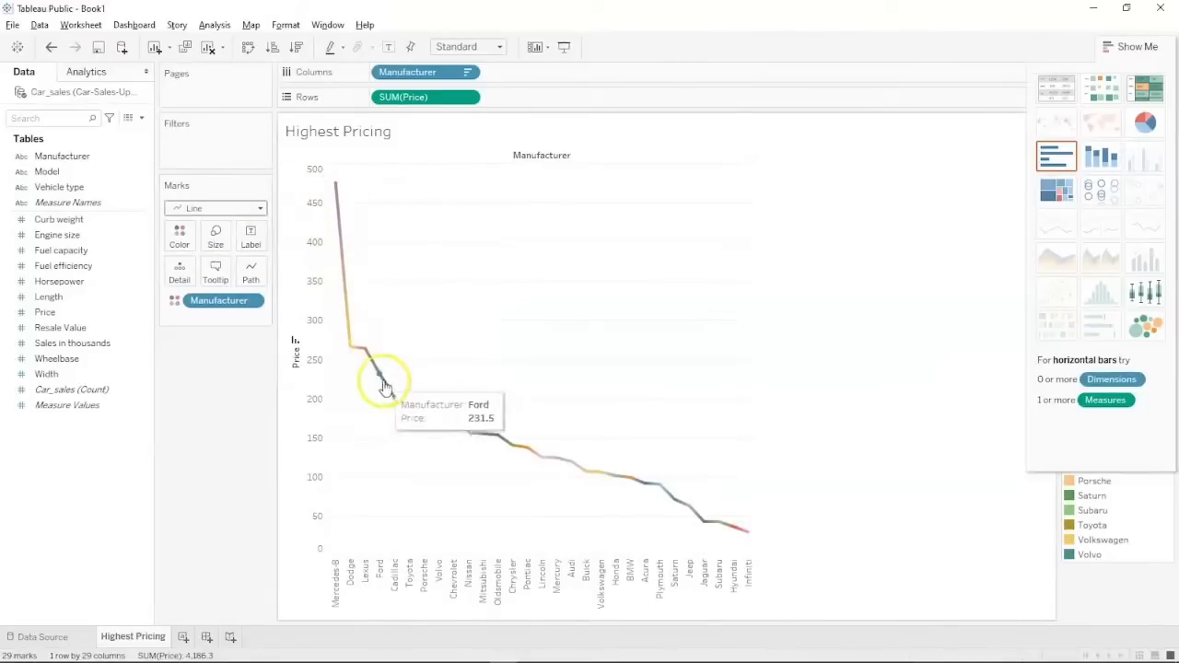
{"action": "left_click", "coordinate": [237, 208]}
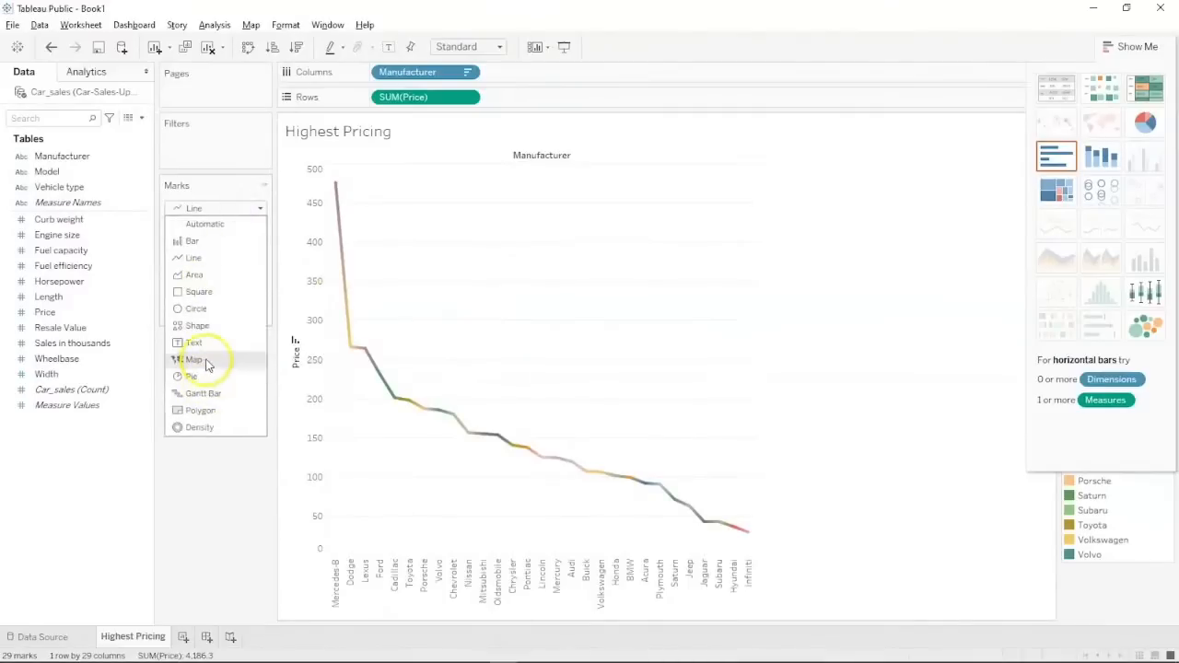
{"action": "left_click", "coordinate": [190, 428]}
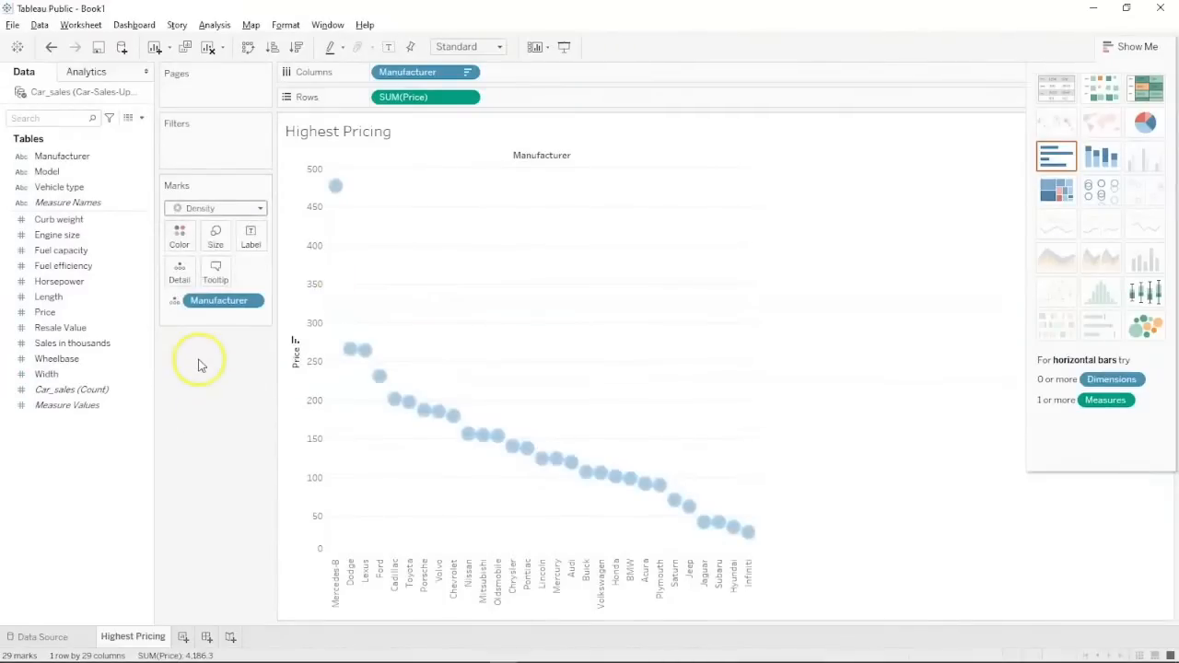
{"action": "left_click", "coordinate": [228, 206]}
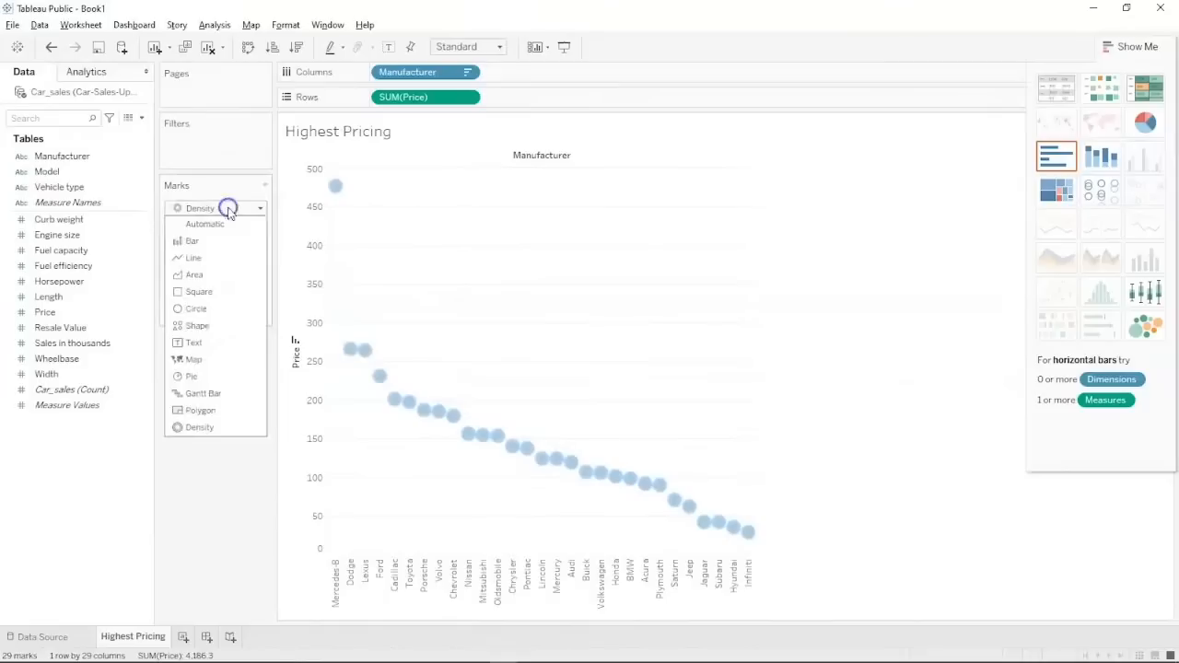
{"action": "left_click", "coordinate": [211, 273]}
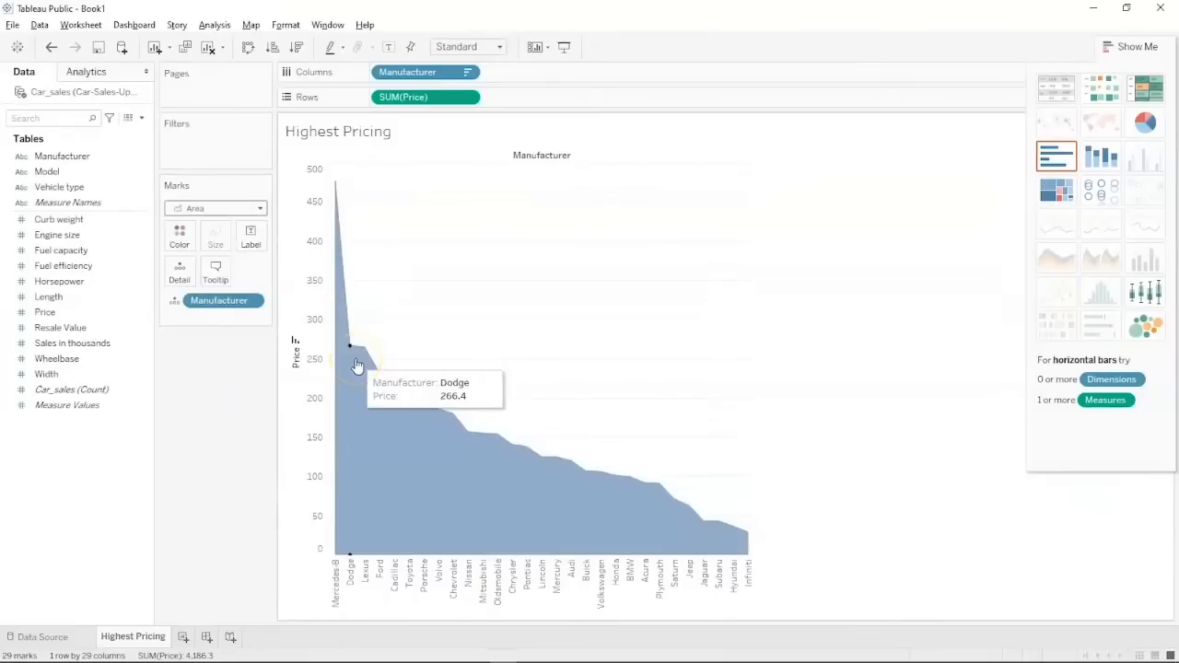
{"action": "left_click", "coordinate": [253, 210]}
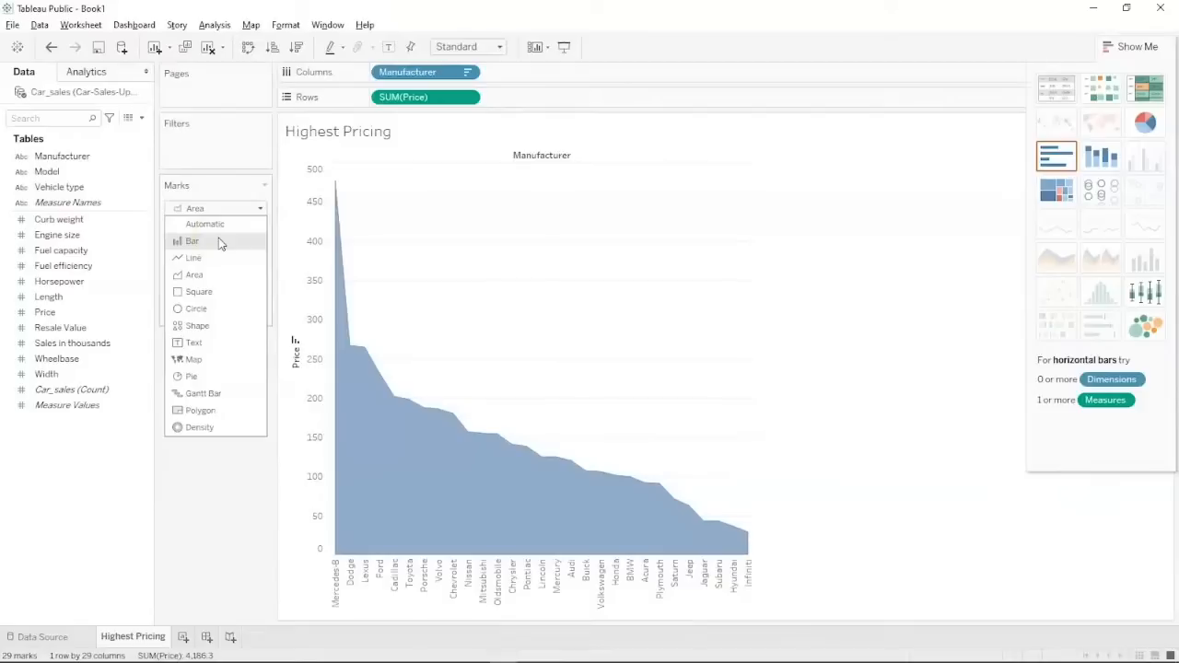
{"action": "left_click", "coordinate": [197, 324]}
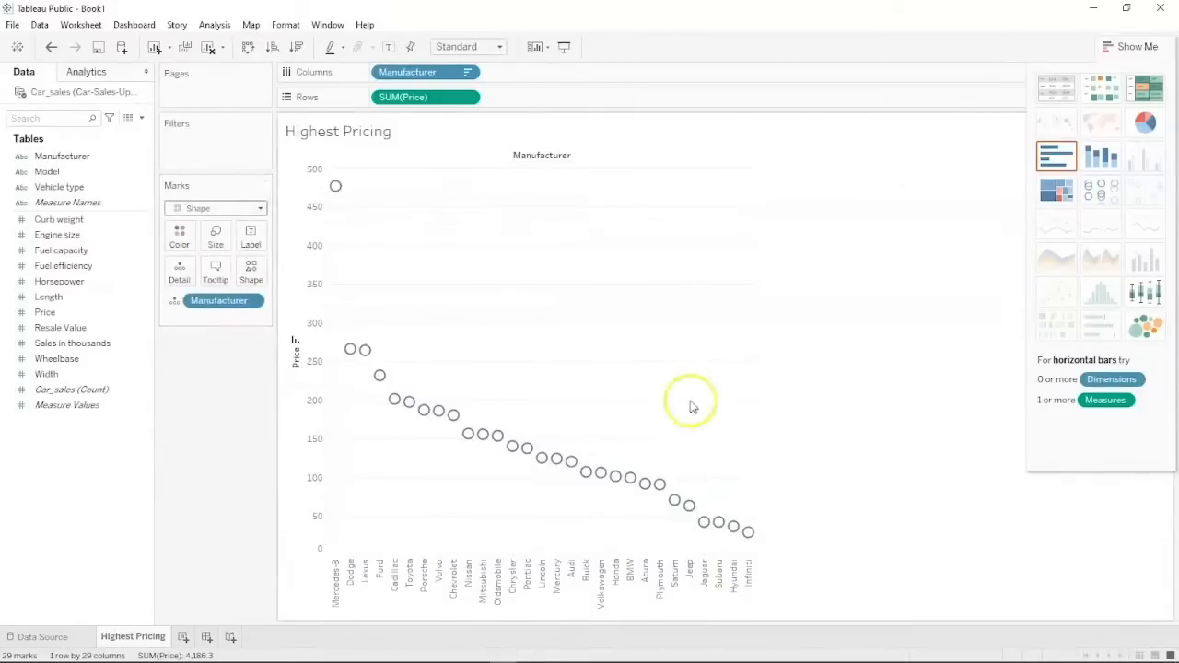
Reset the mark type to Automatic bars and add a new blank worksheet.
{"action": "mouse_move", "coordinate": [335, 186]}
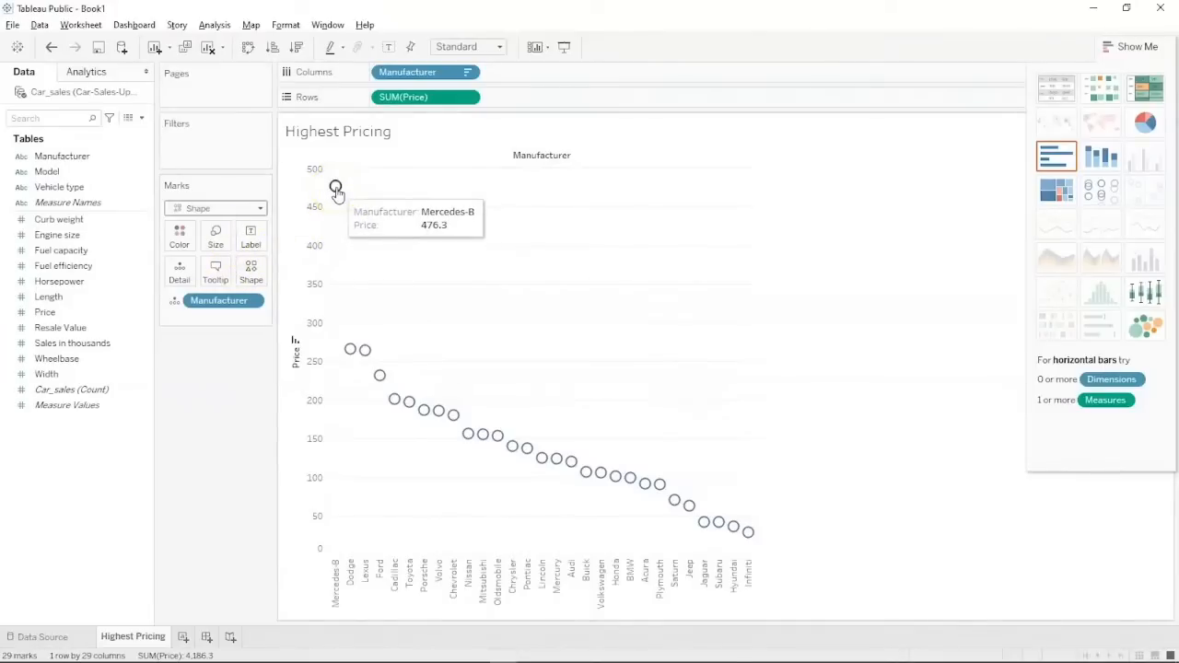
{"action": "left_click", "coordinate": [215, 208]}
{"action": "left_click", "coordinate": [211, 237]}
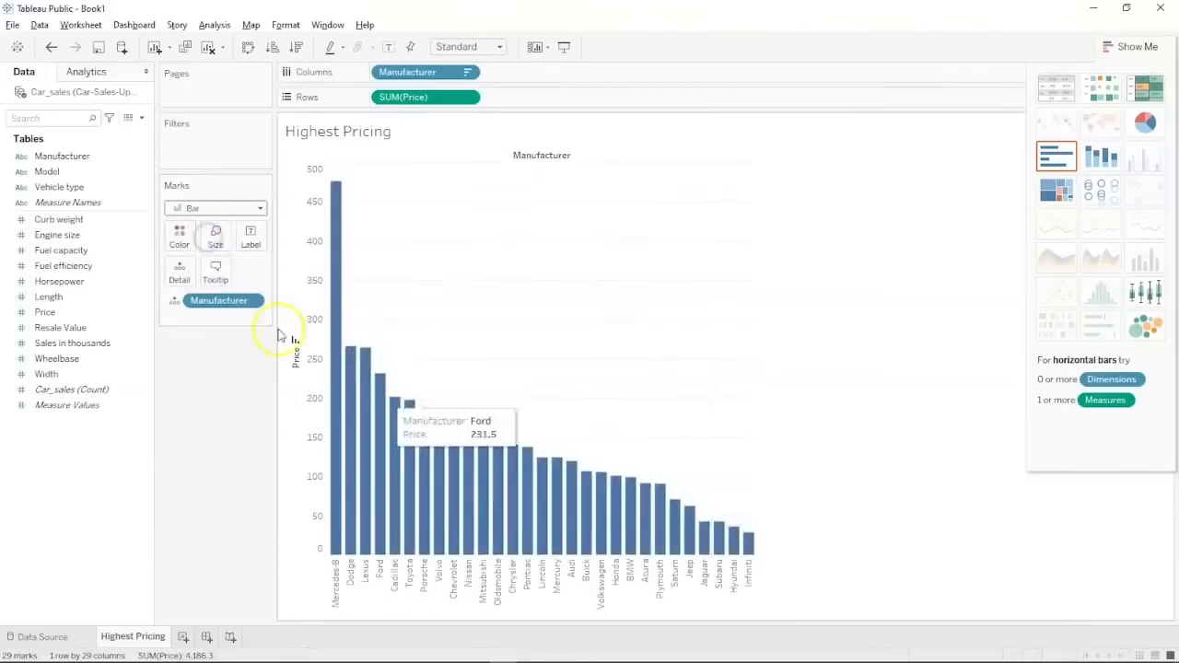
{"action": "left_click", "coordinate": [216, 208]}
{"action": "left_click", "coordinate": [218, 224]}
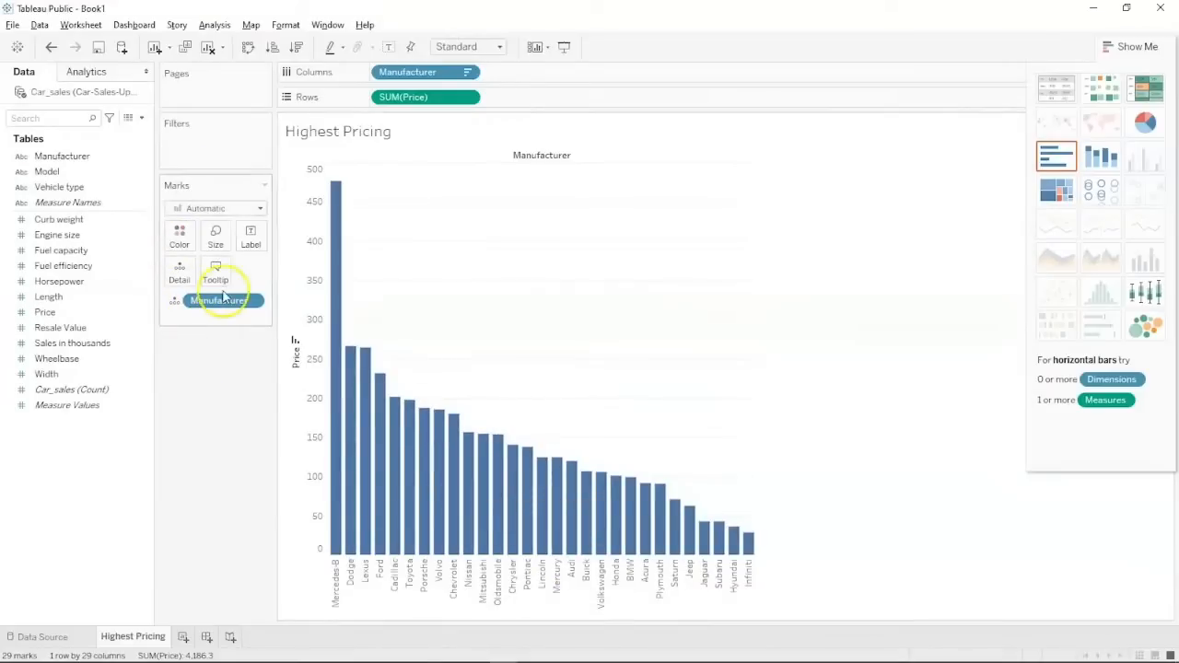
{"action": "left_click_drag", "start_coordinate": [129, 157], "coordinate": [179, 234]}
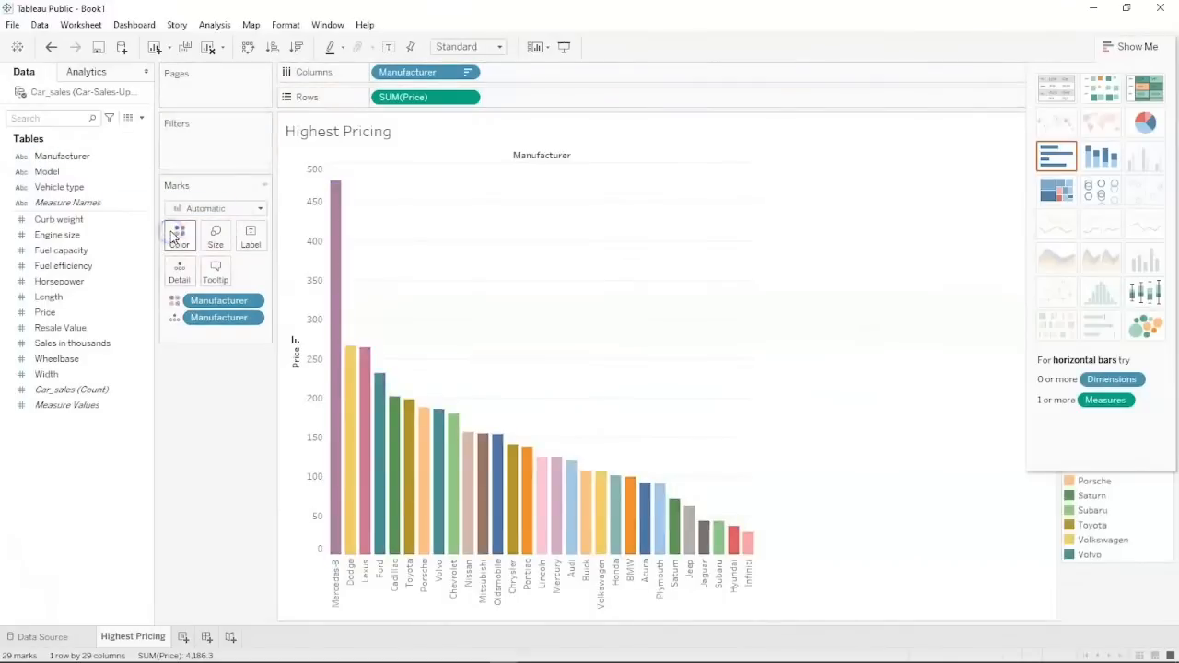
{"action": "left_click", "coordinate": [183, 636]}
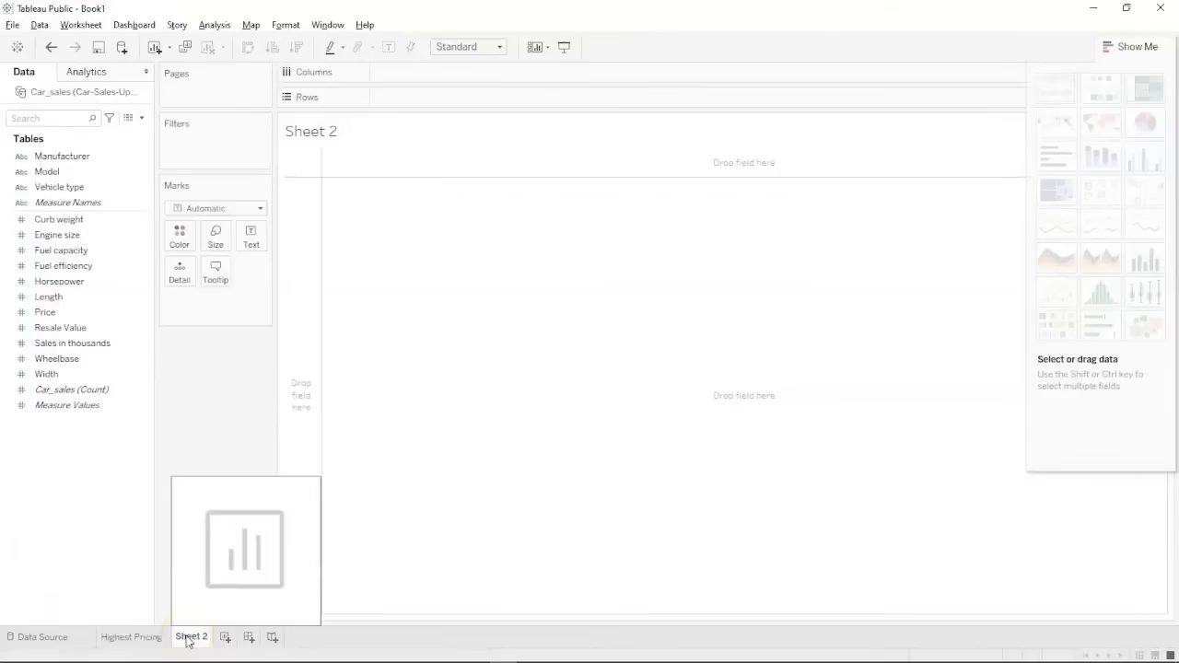
Rename Sheet 2 to Highest HorsePower.
{"action": "double_click", "coordinate": [186, 636]}
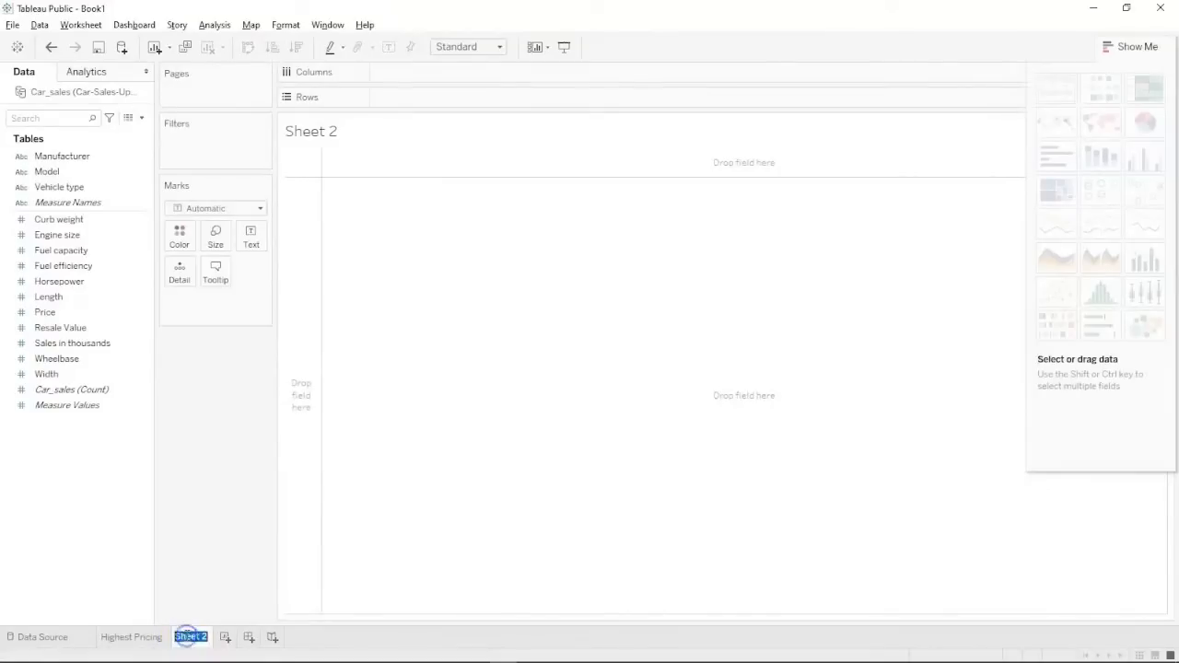
{"action": "type", "text": "Horse Power"}
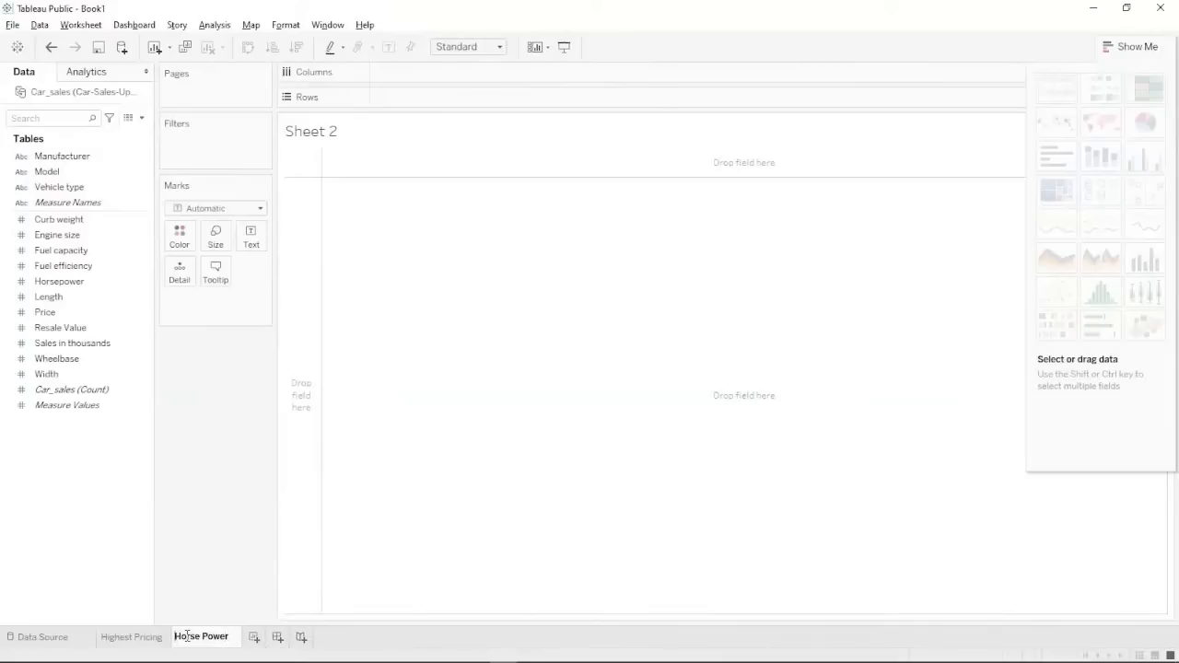
{"action": "type", "text": "Highes"}
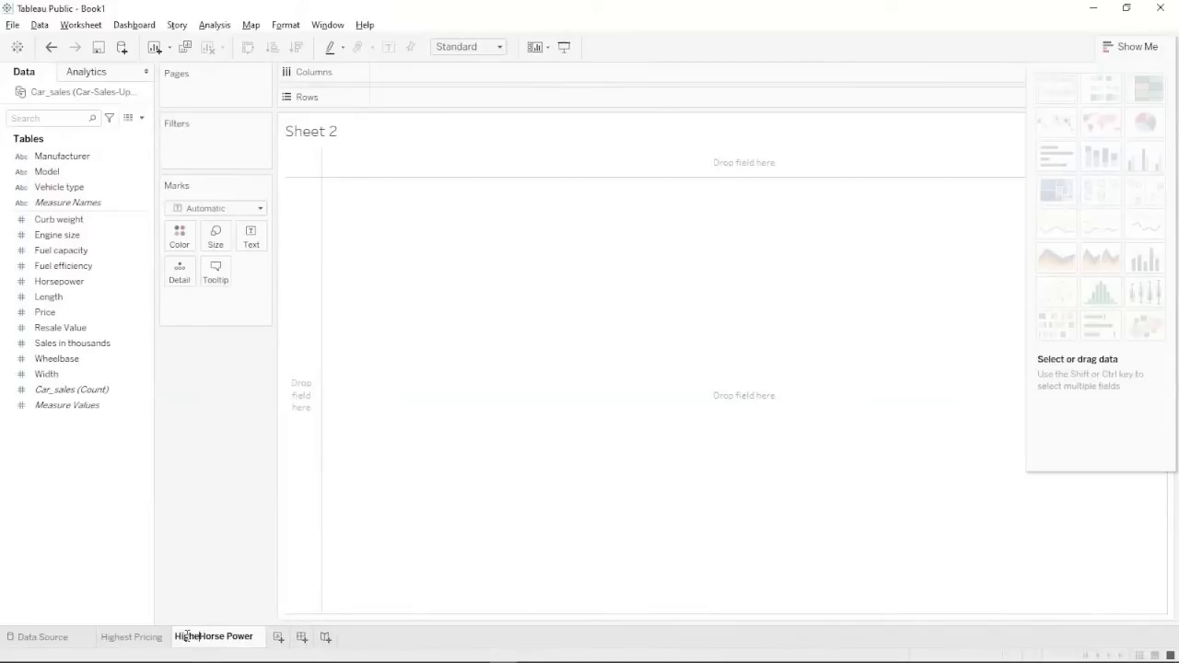
{"action": "type", "text": "t"}
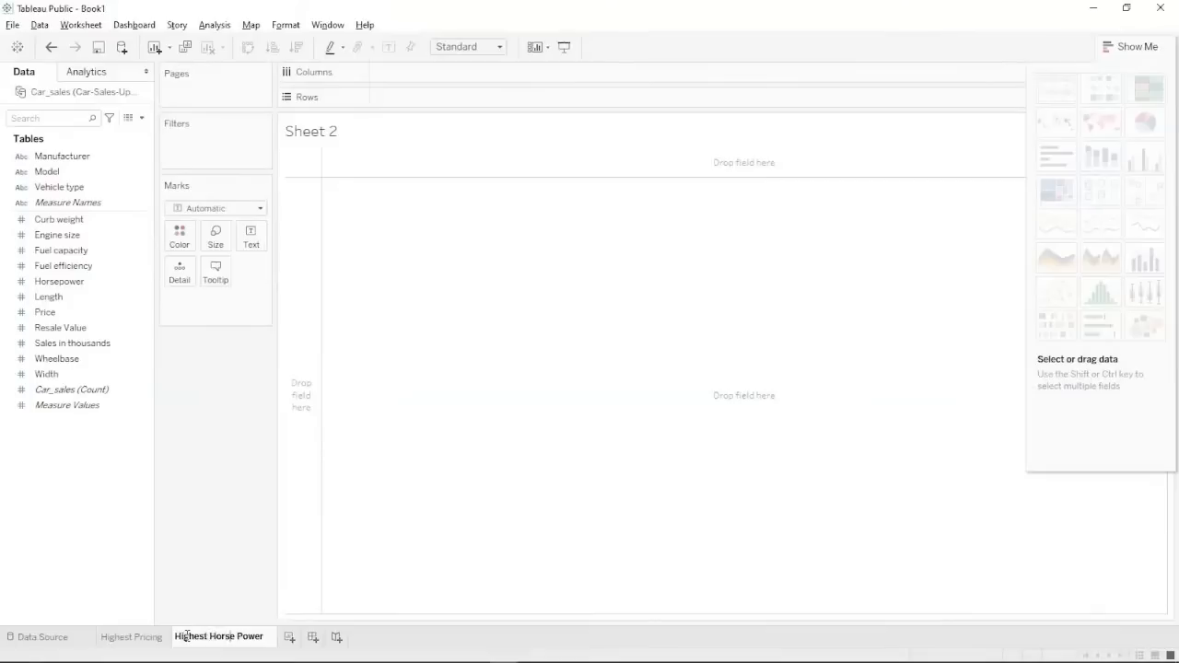
{"action": "key", "text": "BackSpace"}
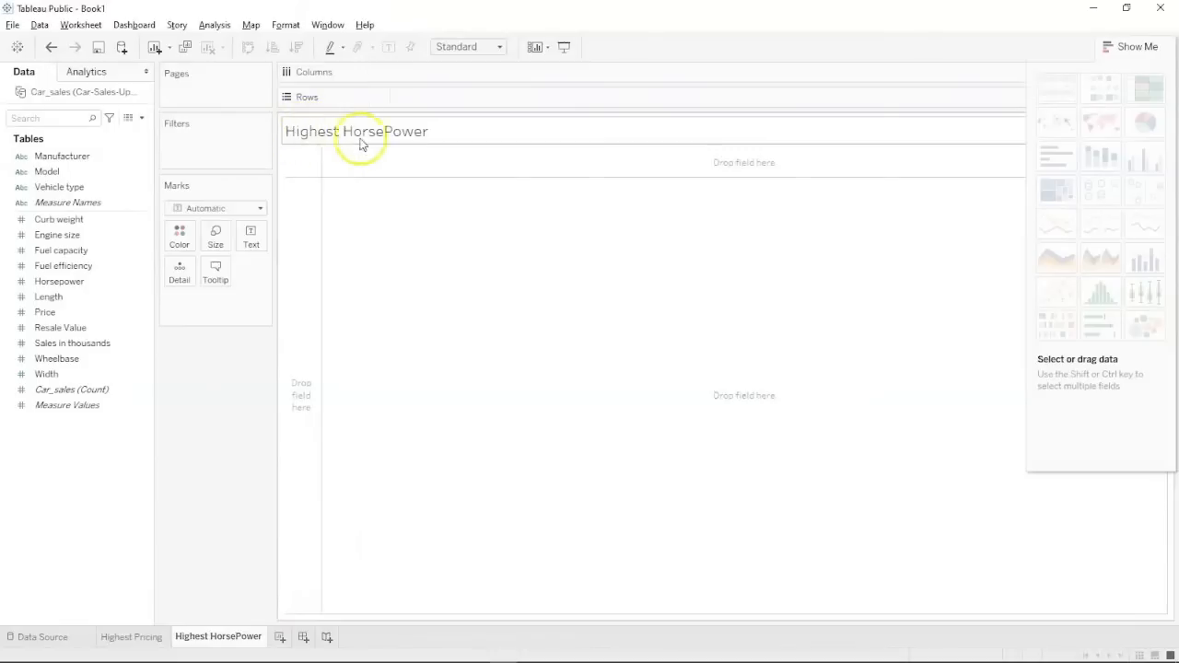
Check the Highest Pricing title editor, close it unchanged, and return to Highest HorsePower.
{"action": "left_click", "coordinate": [120, 637]}
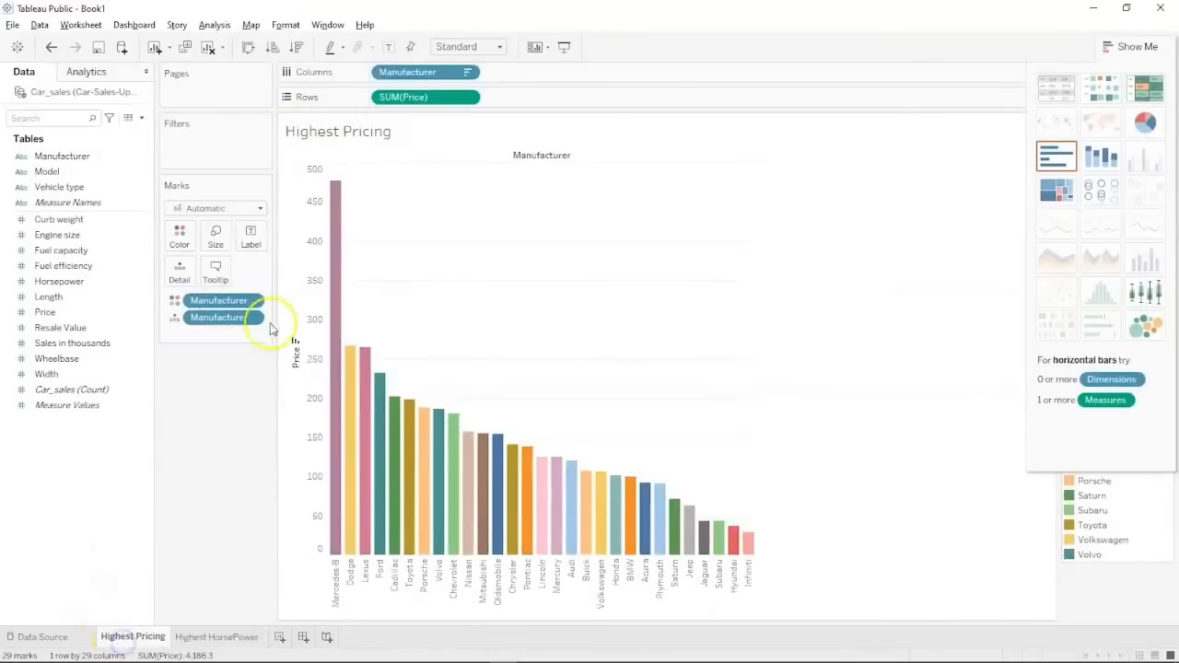
{"action": "double_click", "coordinate": [361, 131]}
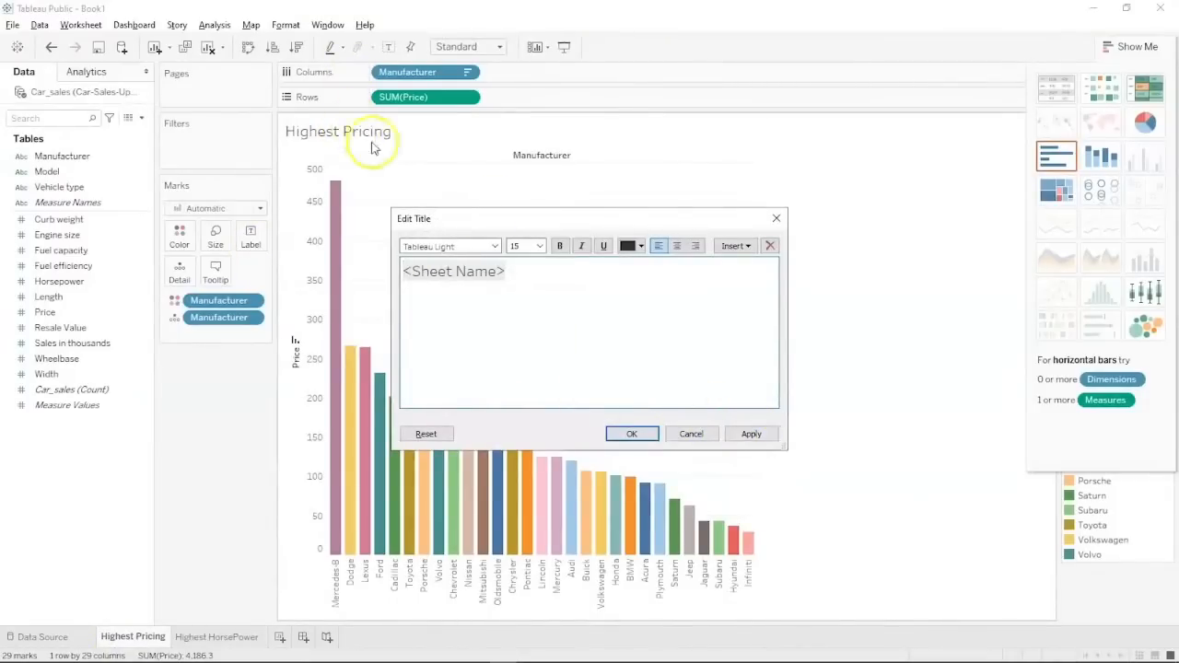
{"action": "left_click", "coordinate": [775, 221]}
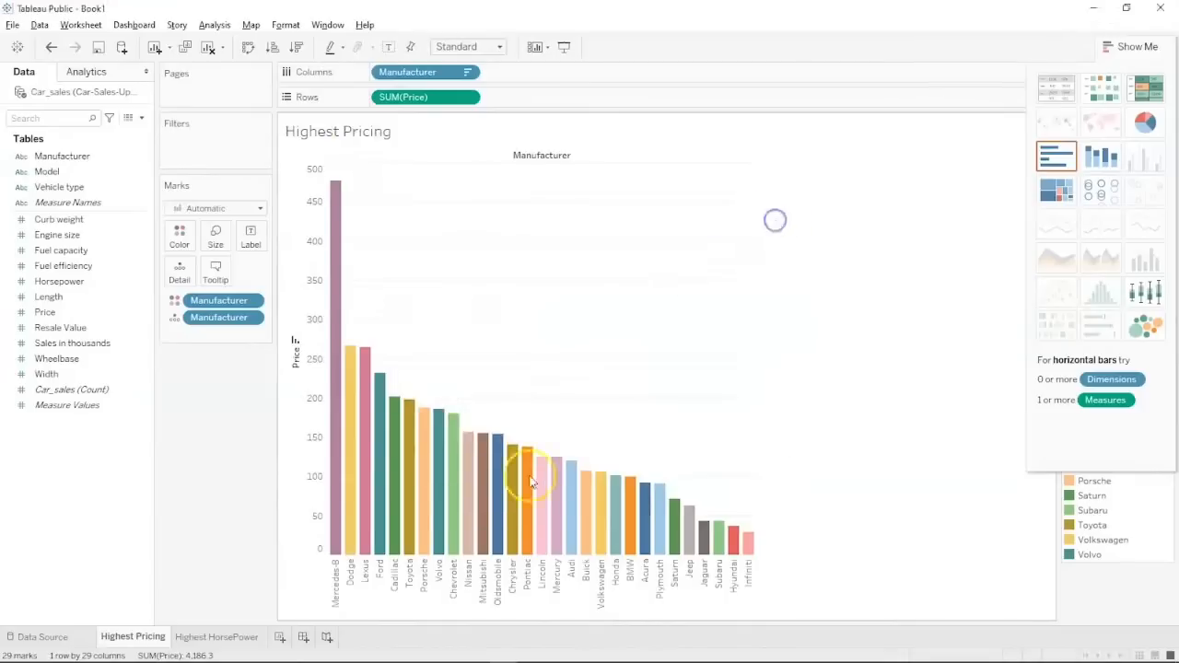
{"action": "left_click", "coordinate": [221, 636]}
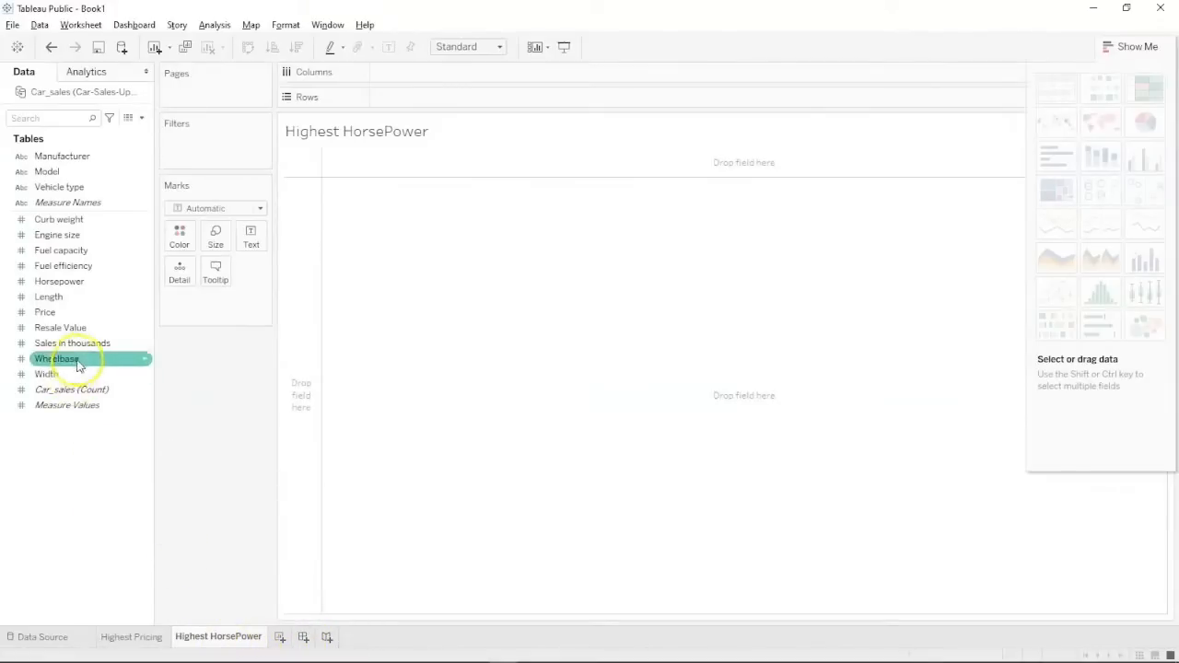
Chart SUM(Horsepower) by Model as bars sorted descending, with the Viper tallest at 450.
{"action": "left_click", "coordinate": [74, 172]}
{"action": "left_click_drag", "start_coordinate": [74, 172], "coordinate": [431, 71]}
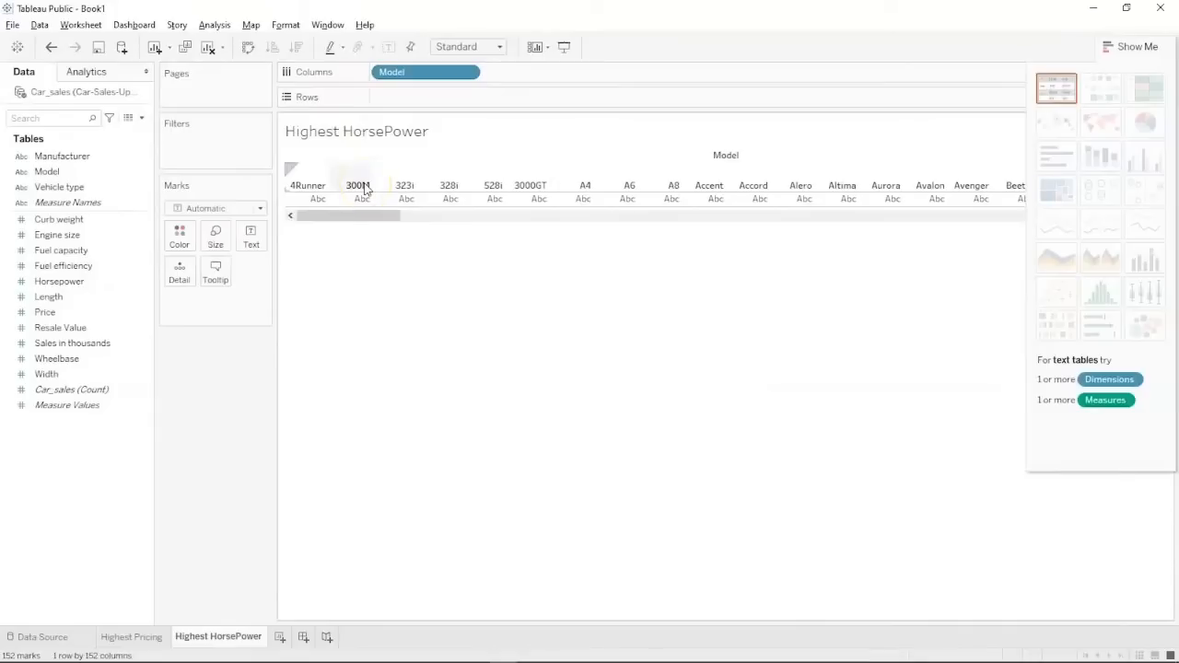
{"action": "left_click", "coordinate": [81, 281]}
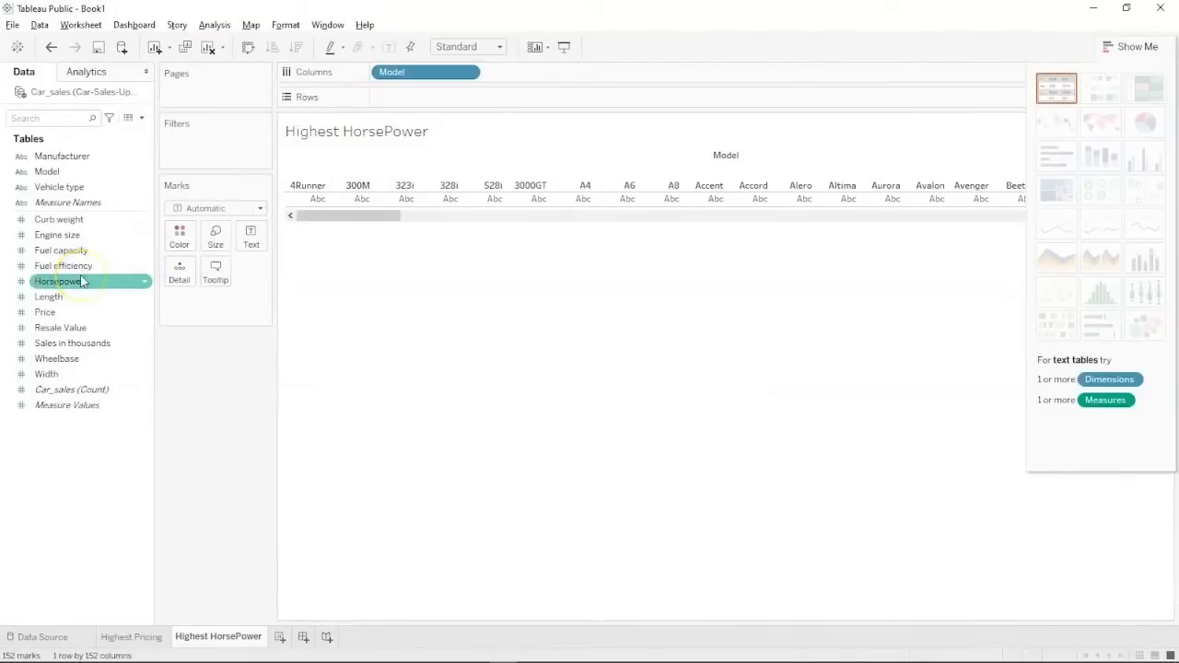
{"action": "left_click_drag", "start_coordinate": [81, 280], "coordinate": [423, 92]}
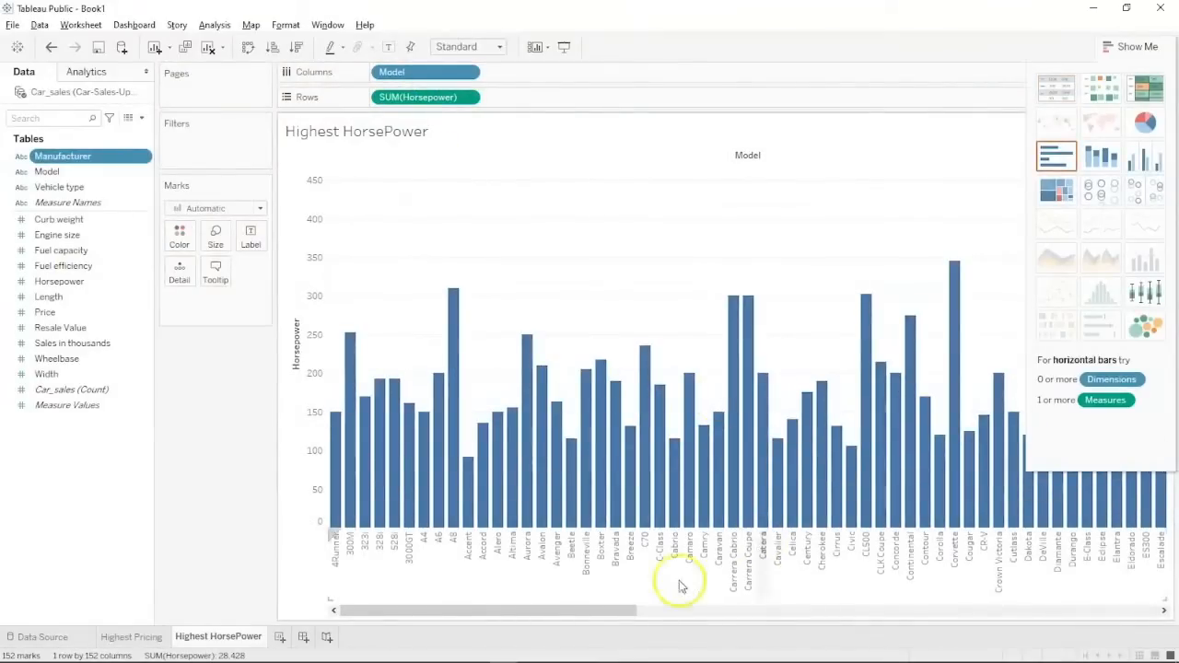
{"action": "left_click_drag", "start_coordinate": [634, 617], "coordinate": [314, 627]}
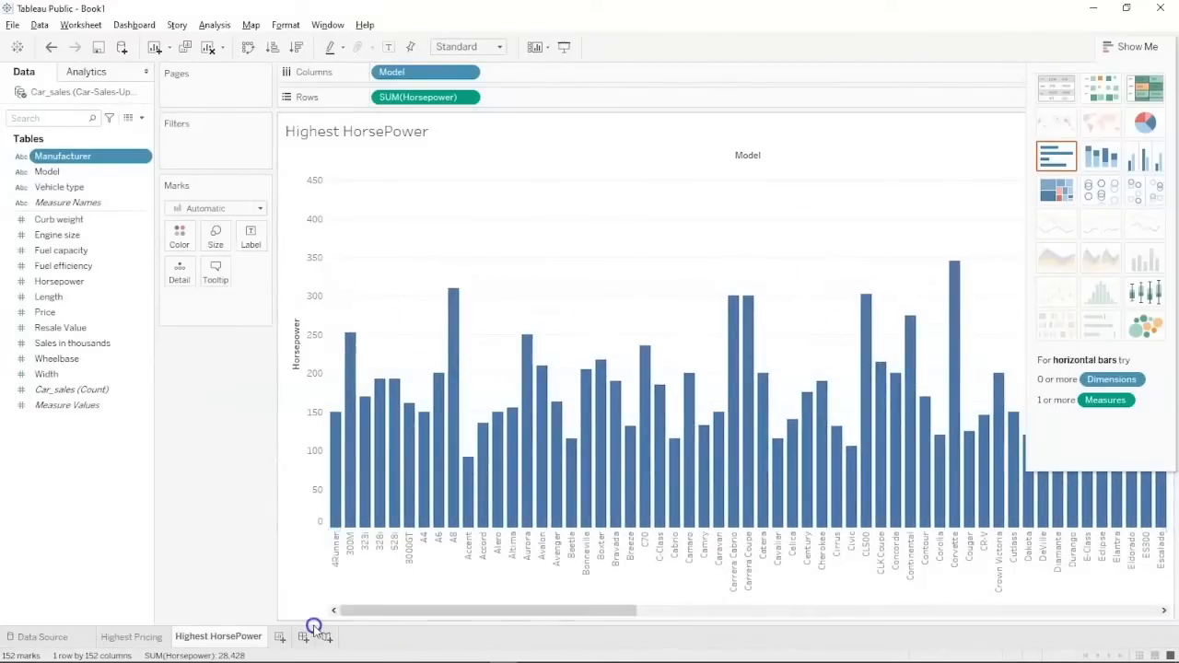
{"action": "left_click", "coordinate": [297, 49]}
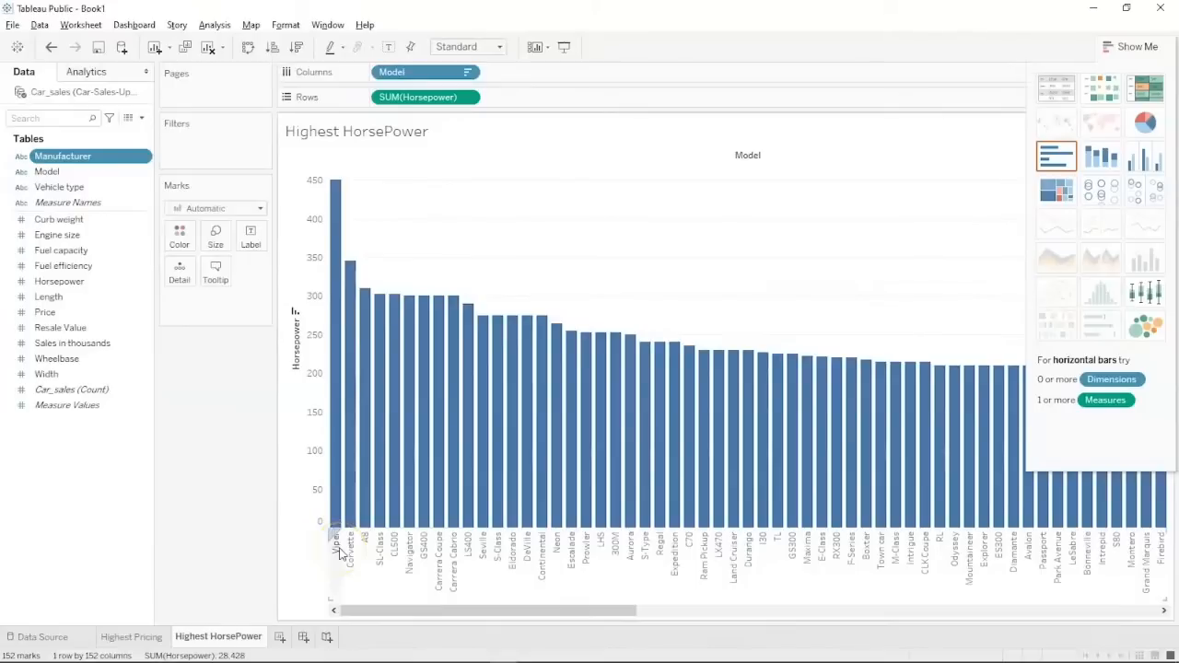
{"action": "mouse_move", "coordinate": [335, 189]}
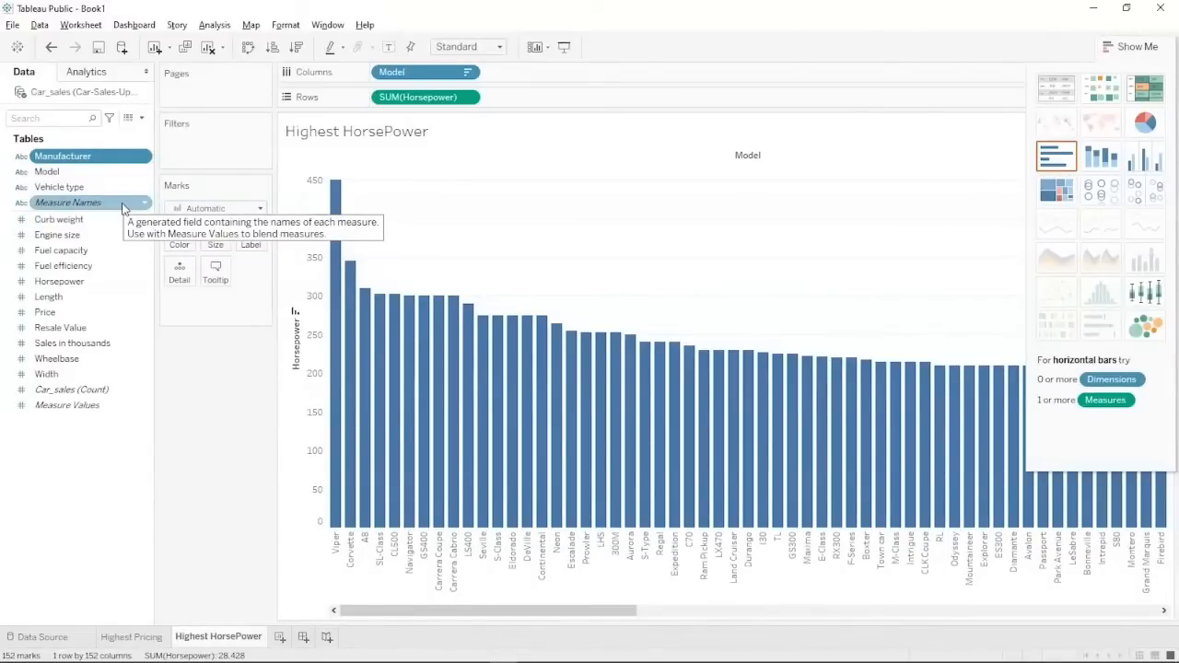
Put Manufacturer before Model on Columns so the 153 model bars group under each maker.
{"action": "left_click_drag", "start_coordinate": [87, 156], "coordinate": [470, 71]}
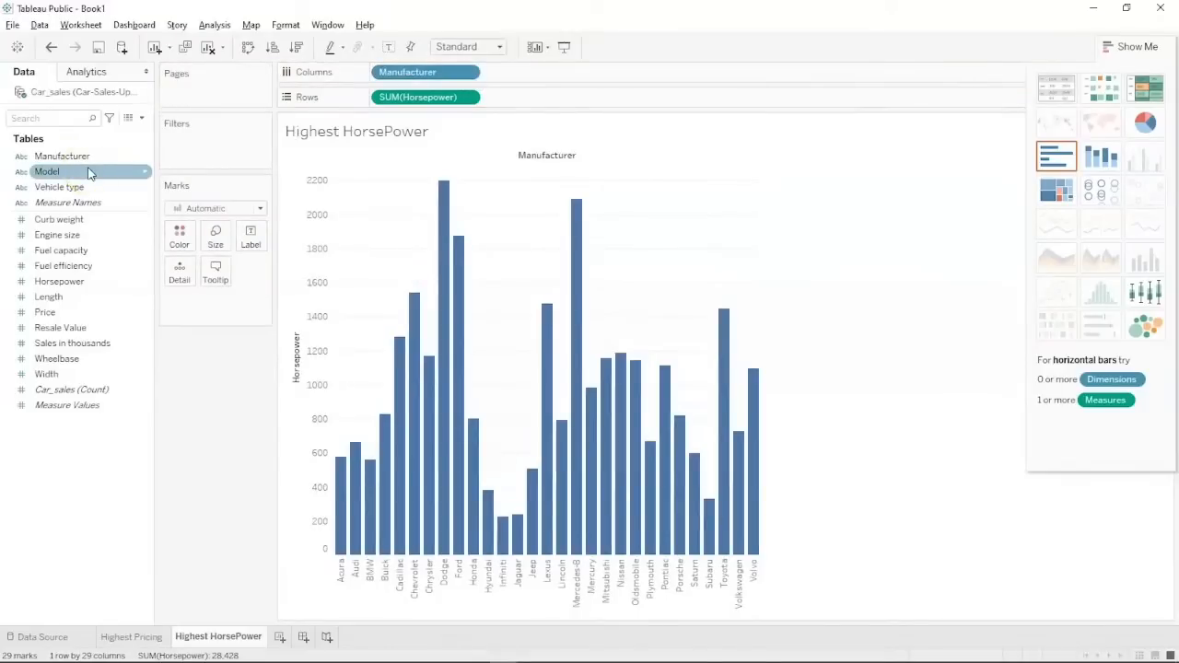
{"action": "left_click_drag", "start_coordinate": [90, 173], "coordinate": [389, 74]}
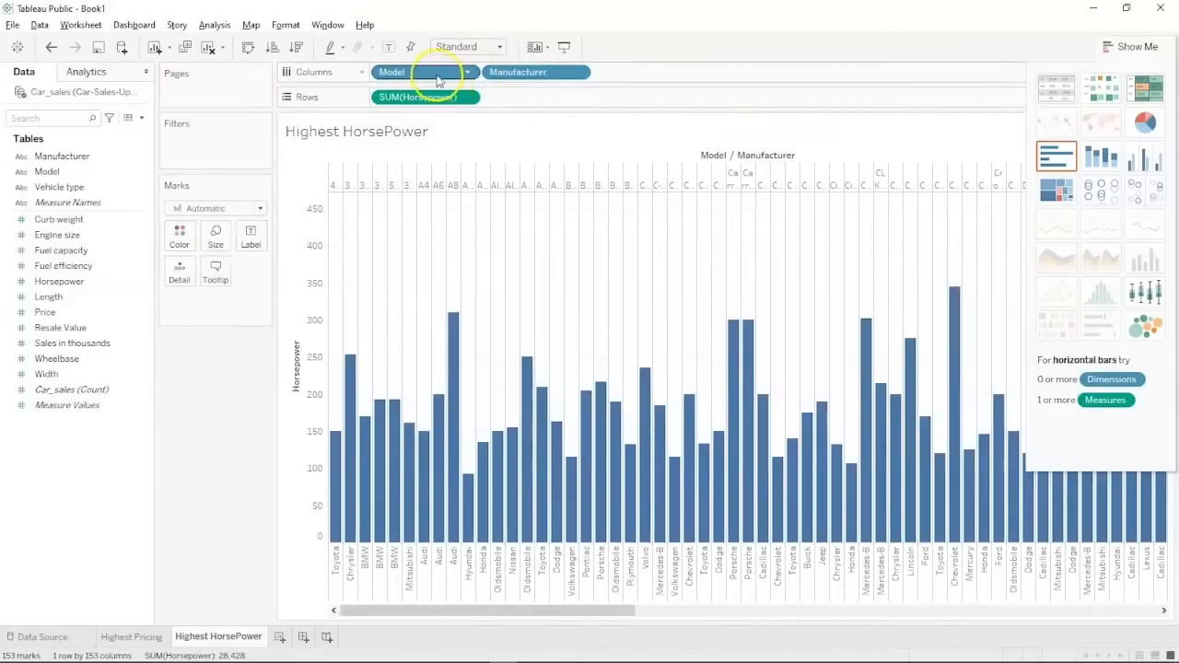
{"action": "left_click_drag", "start_coordinate": [451, 72], "coordinate": [560, 73]}
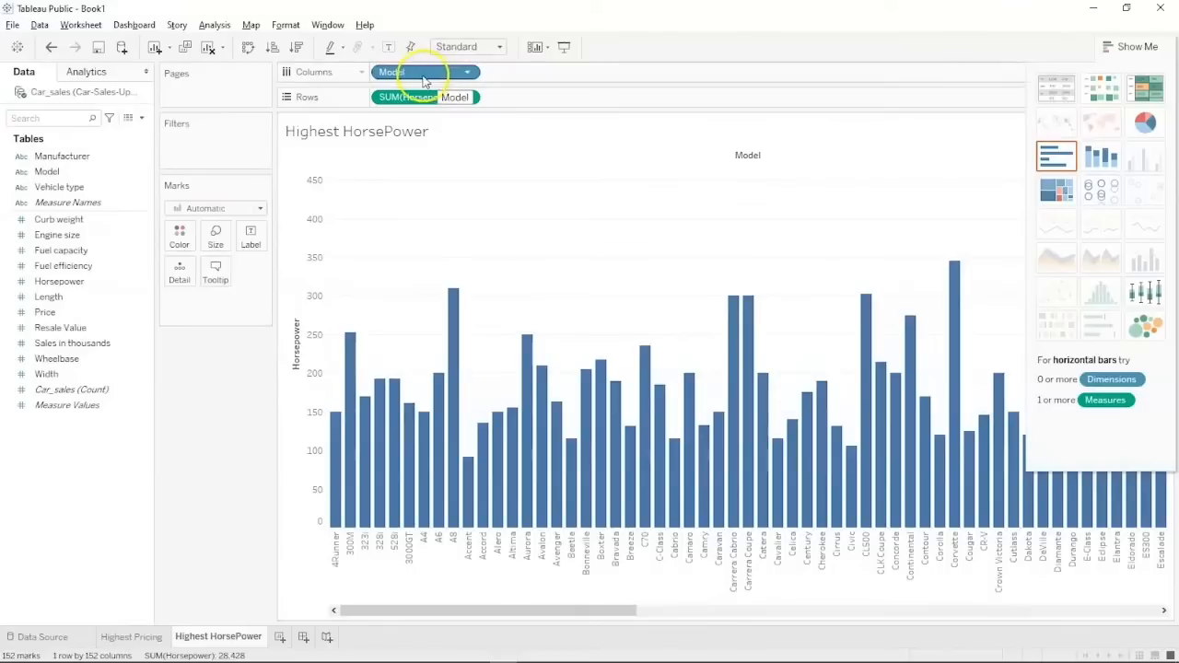
{"action": "left_click", "coordinate": [131, 165]}
{"action": "left_click_drag", "start_coordinate": [119, 162], "coordinate": [592, 81]}
{"action": "left_click_drag", "start_coordinate": [451, 78], "coordinate": [679, 71]}
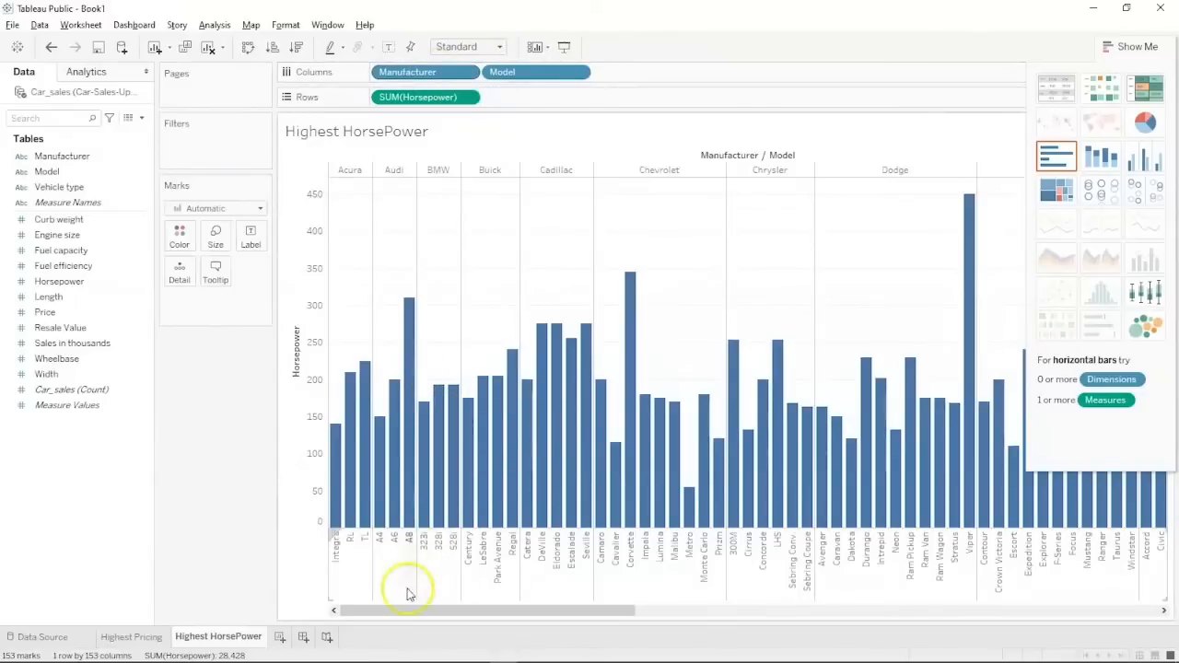
{"action": "mouse_move", "coordinate": [401, 614]}
{"action": "left_mouse_down"}
{"action": "mouse_move", "coordinate": [649, 613]}
{"action": "mouse_move", "coordinate": [298, 608]}
{"action": "left_mouse_up"}
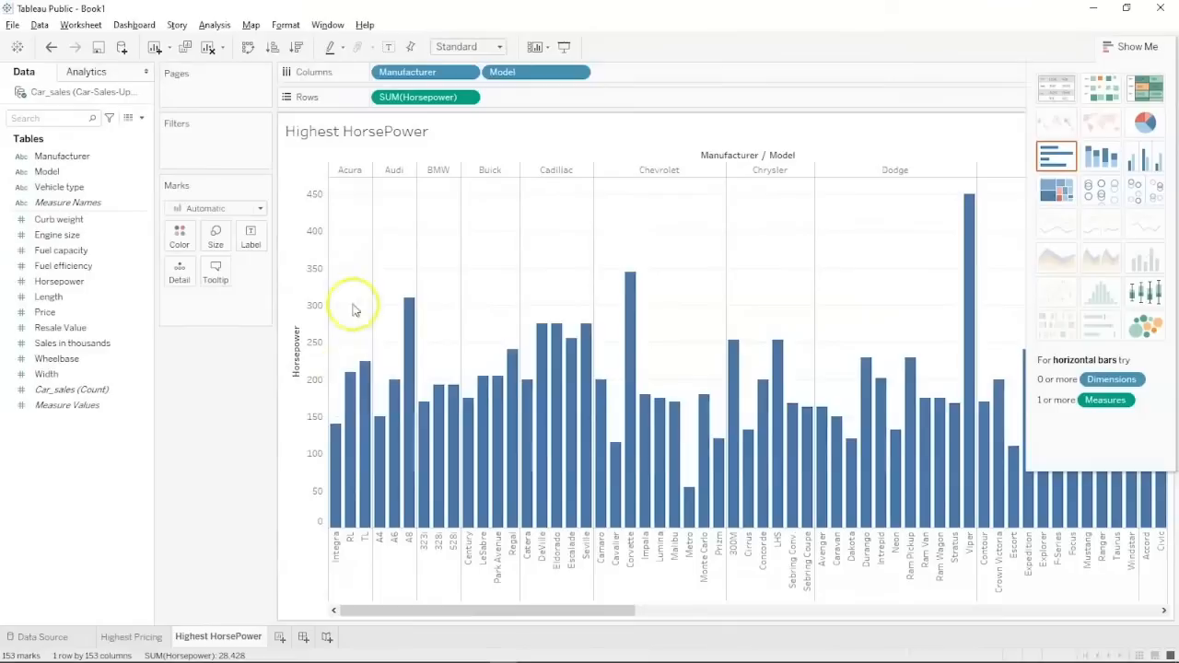
{"action": "mouse_move", "coordinate": [364, 368]}
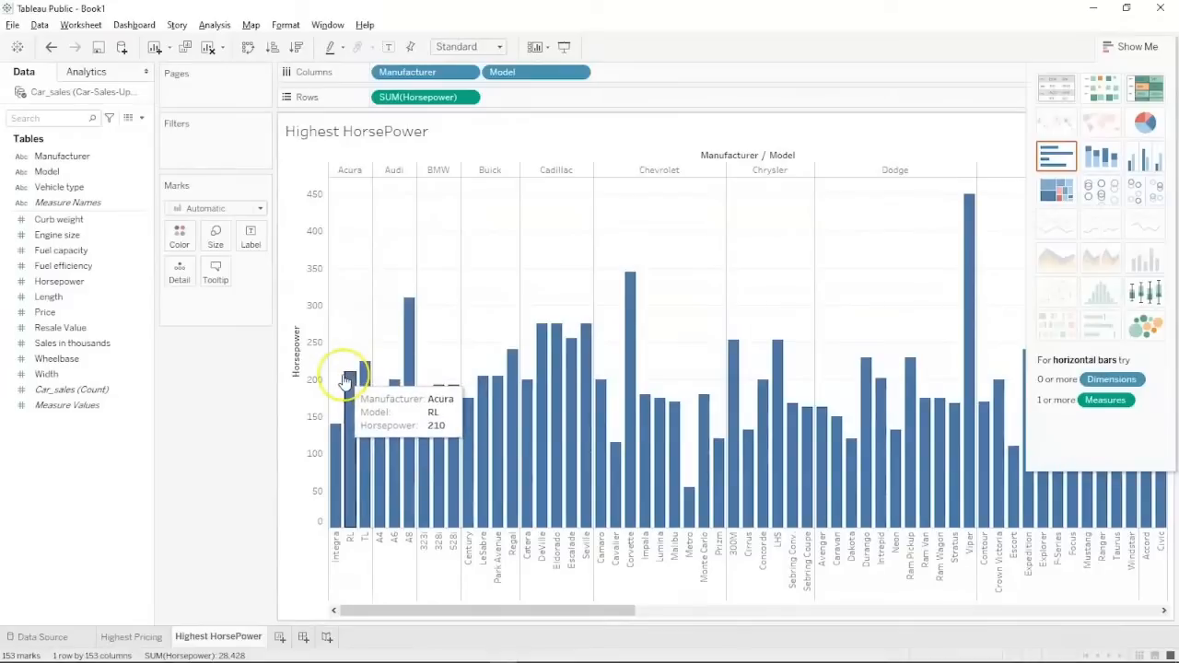
{"action": "mouse_move", "coordinate": [335, 440]}
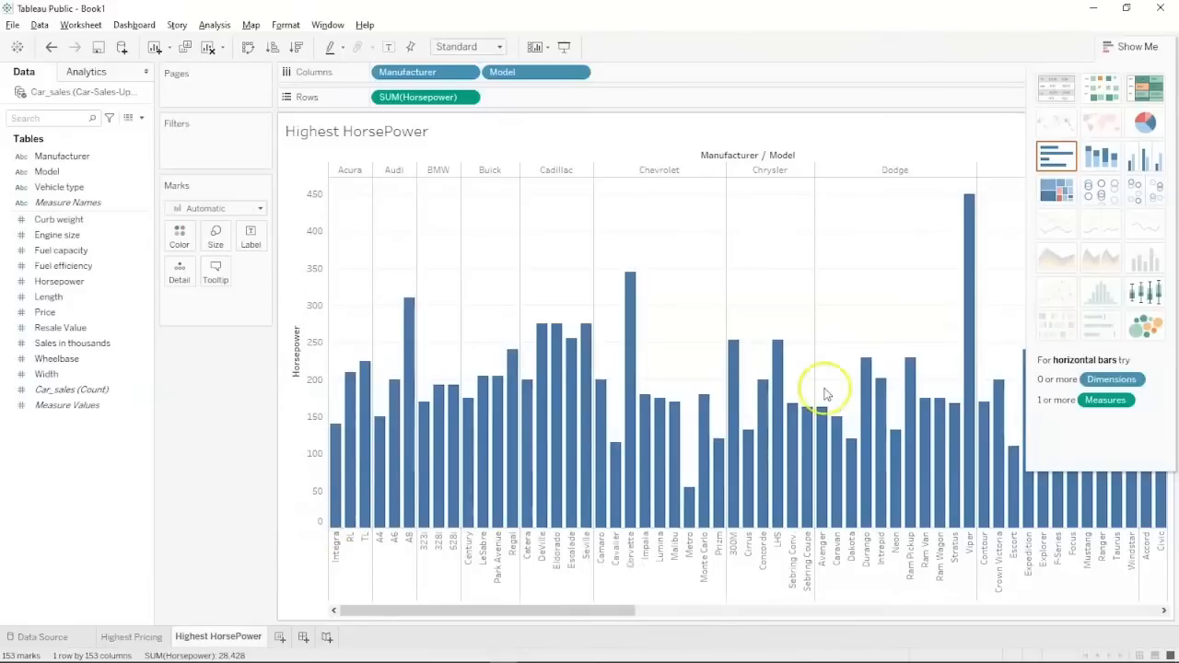
Scroll right through the horsepower chart to review all manufacturers, including Porsche's Carrera models near 300.
{"action": "scroll", "coordinate": [824, 394], "scroll_direction": "right", "scroll_amount": 5}
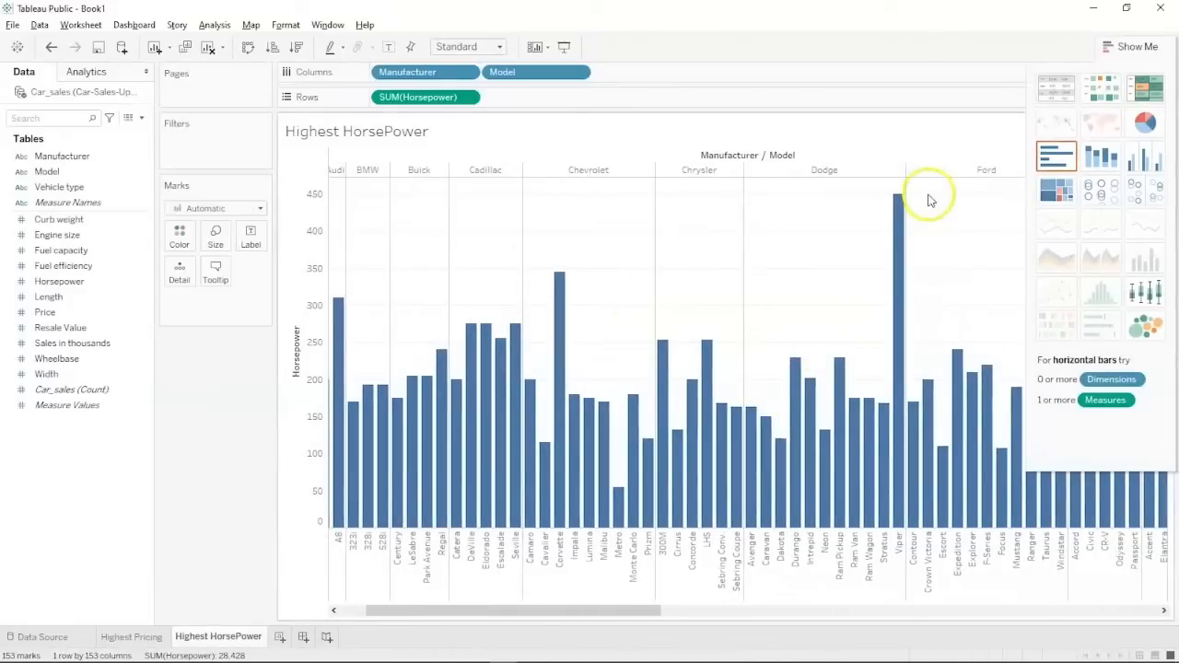
{"action": "mouse_move", "coordinate": [900, 204]}
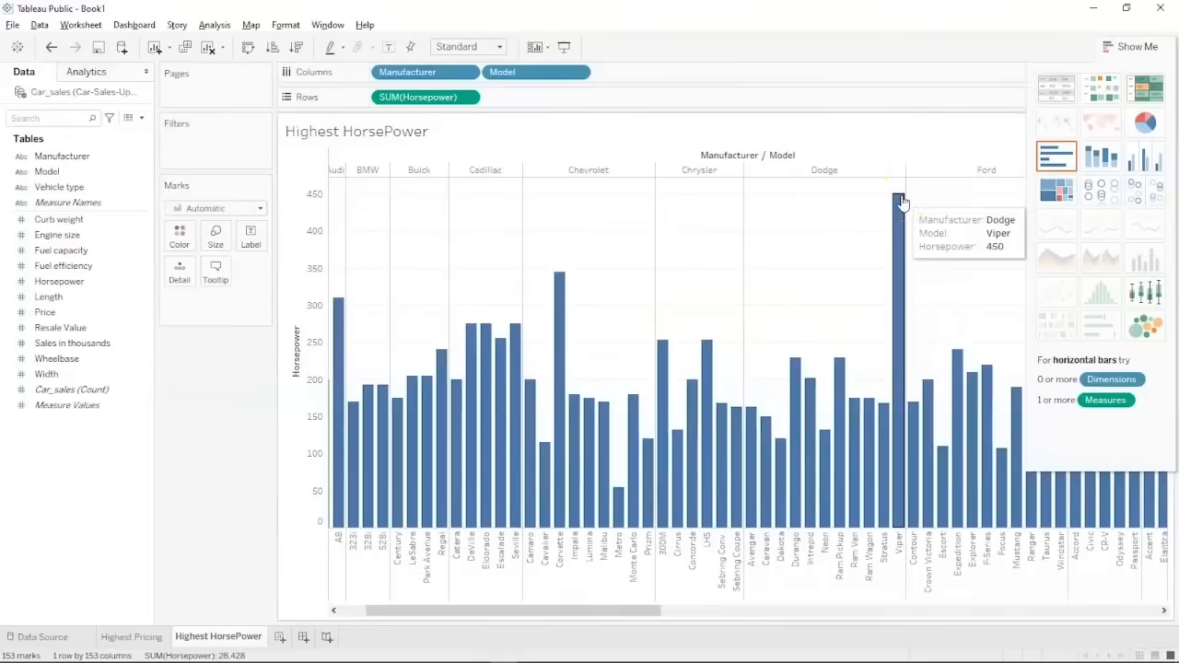
{"action": "scroll", "coordinate": [900, 203], "scroll_direction": "right", "scroll_amount": 15}
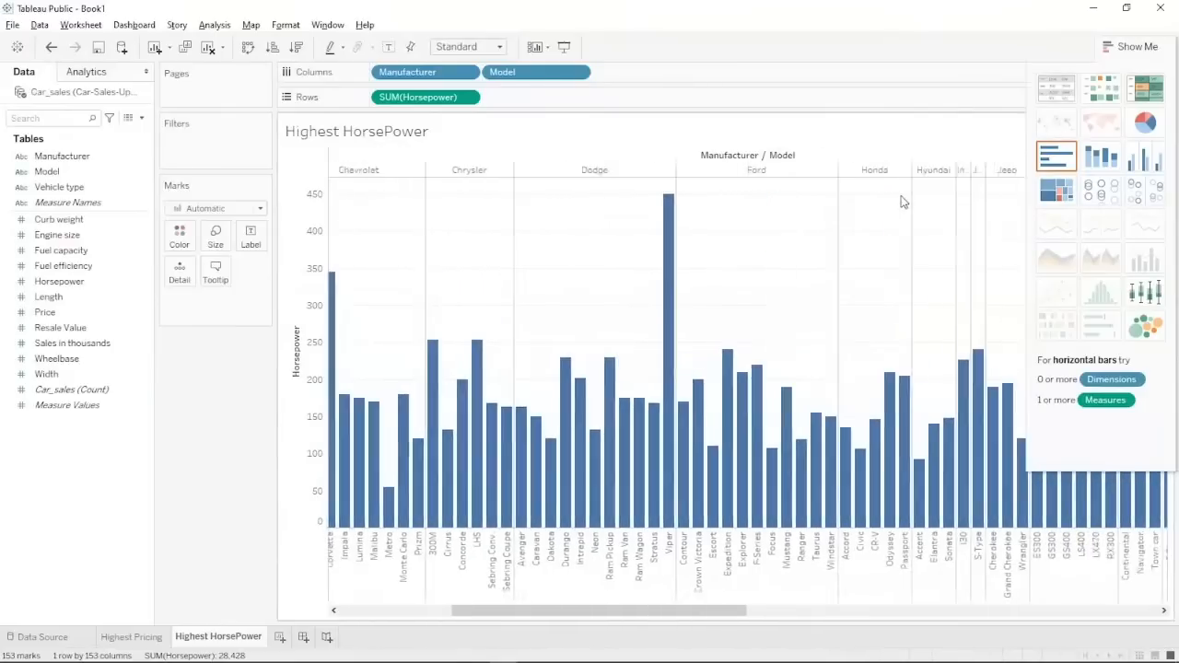
{"action": "scroll", "coordinate": [900, 204], "scroll_direction": "right", "scroll_amount": 5}
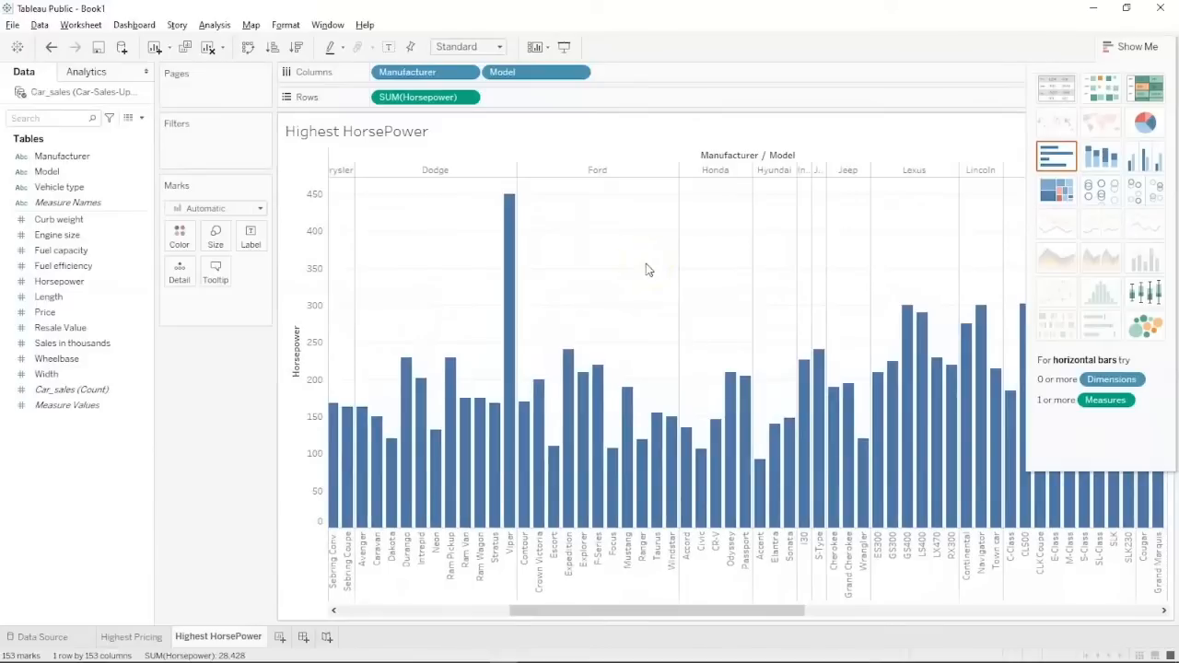
{"action": "scroll", "coordinate": [589, 285], "scroll_direction": "right", "scroll_amount": 10}
{"action": "scroll", "coordinate": [590, 288], "scroll_direction": "right", "scroll_amount": 15}
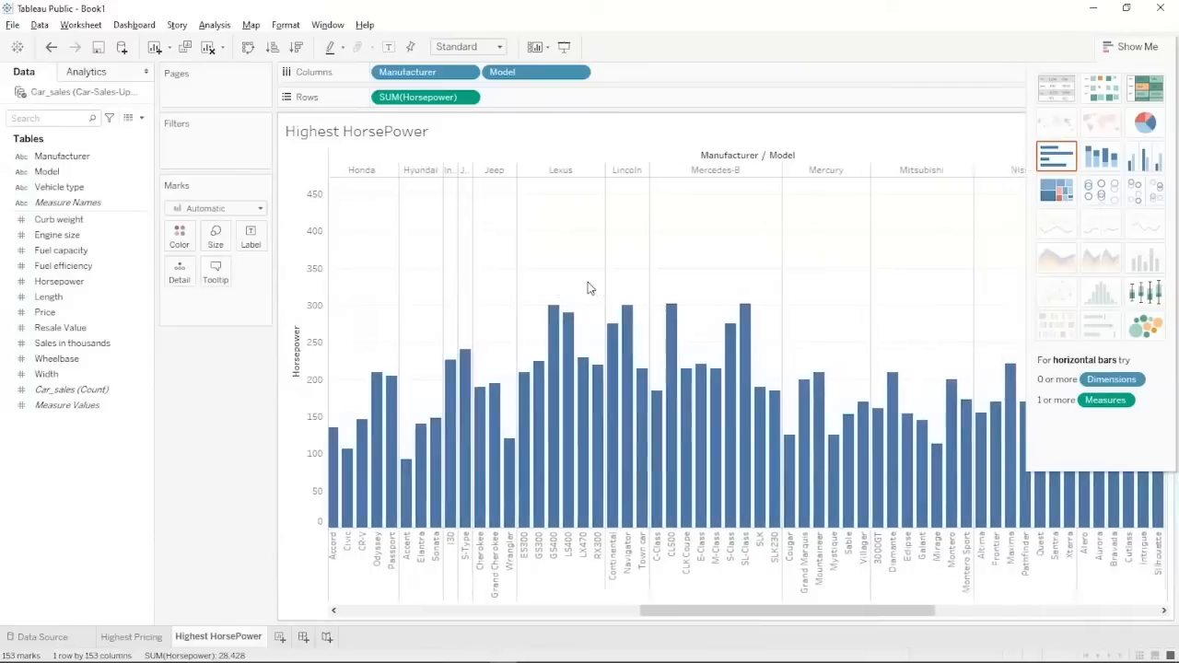
{"action": "scroll", "coordinate": [589, 287], "scroll_direction": "right", "scroll_amount": 1}
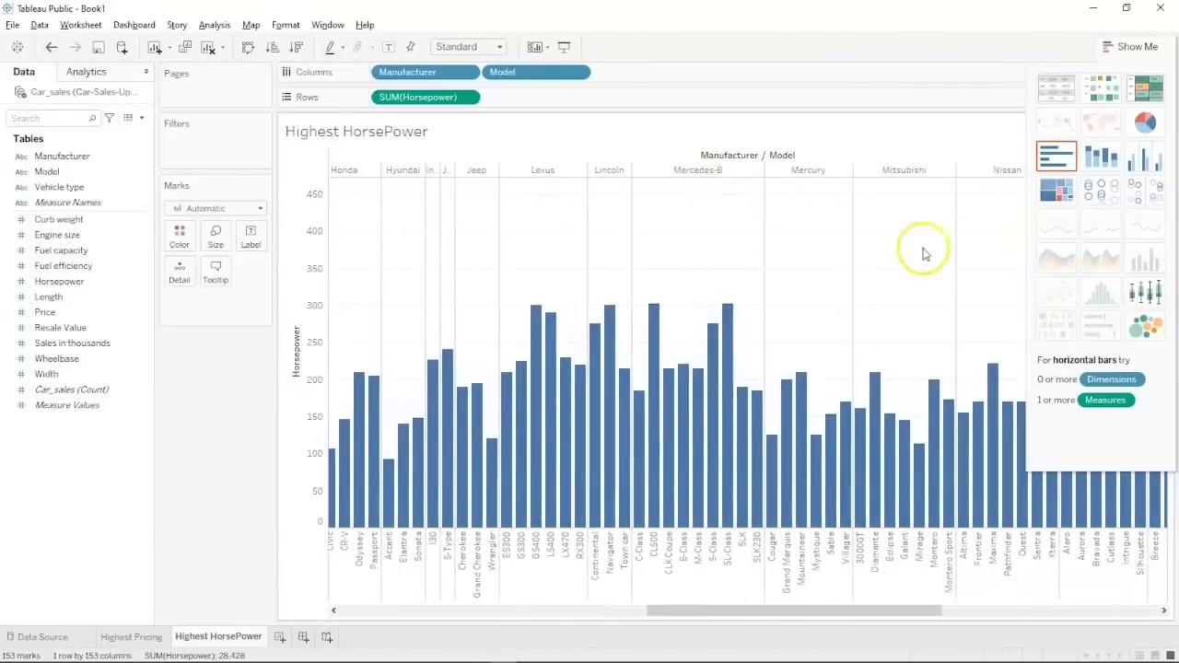
{"action": "scroll", "coordinate": [927, 254], "scroll_direction": "right", "scroll_amount": 12}
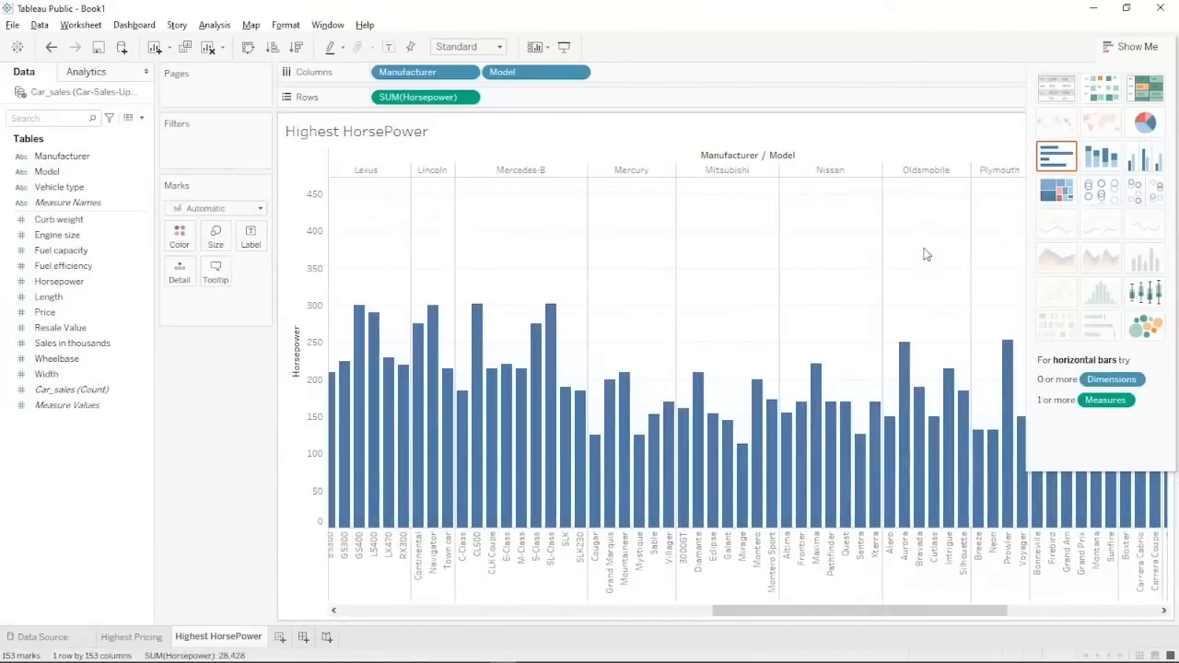
{"action": "scroll", "coordinate": [926, 255], "scroll_direction": "right", "scroll_amount": 6}
{"action": "scroll", "coordinate": [926, 254], "scroll_direction": "right", "scroll_amount": 5}
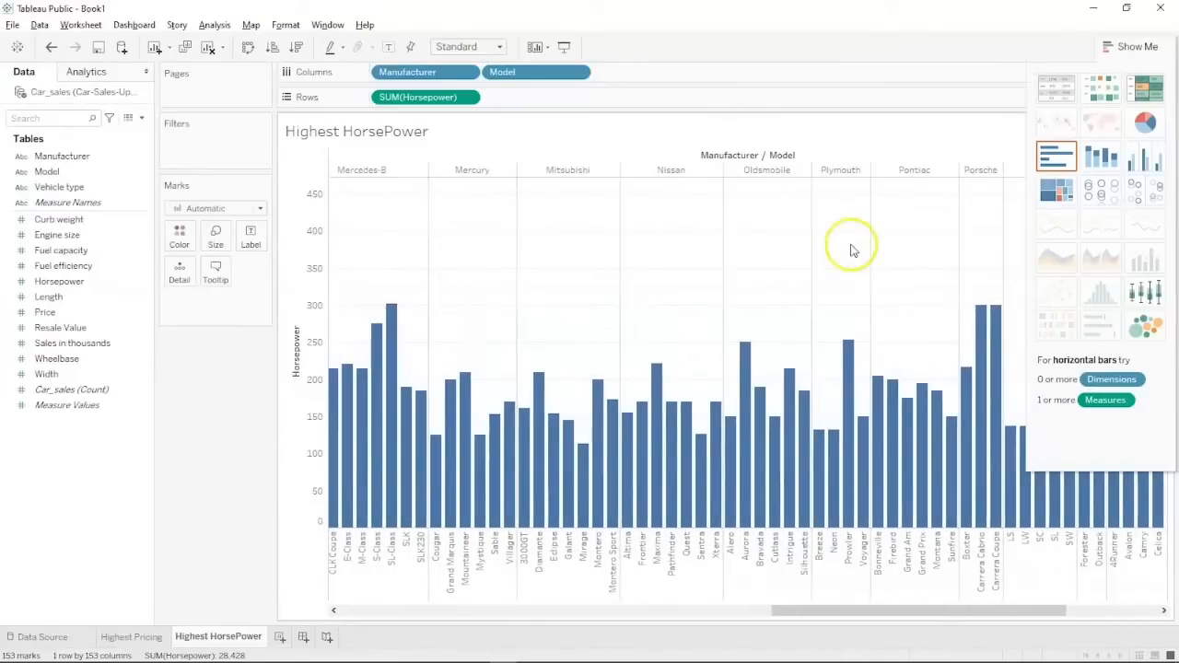
Add a new worksheet named 'Fuel effeciency'.
{"action": "left_click", "coordinate": [280, 642]}
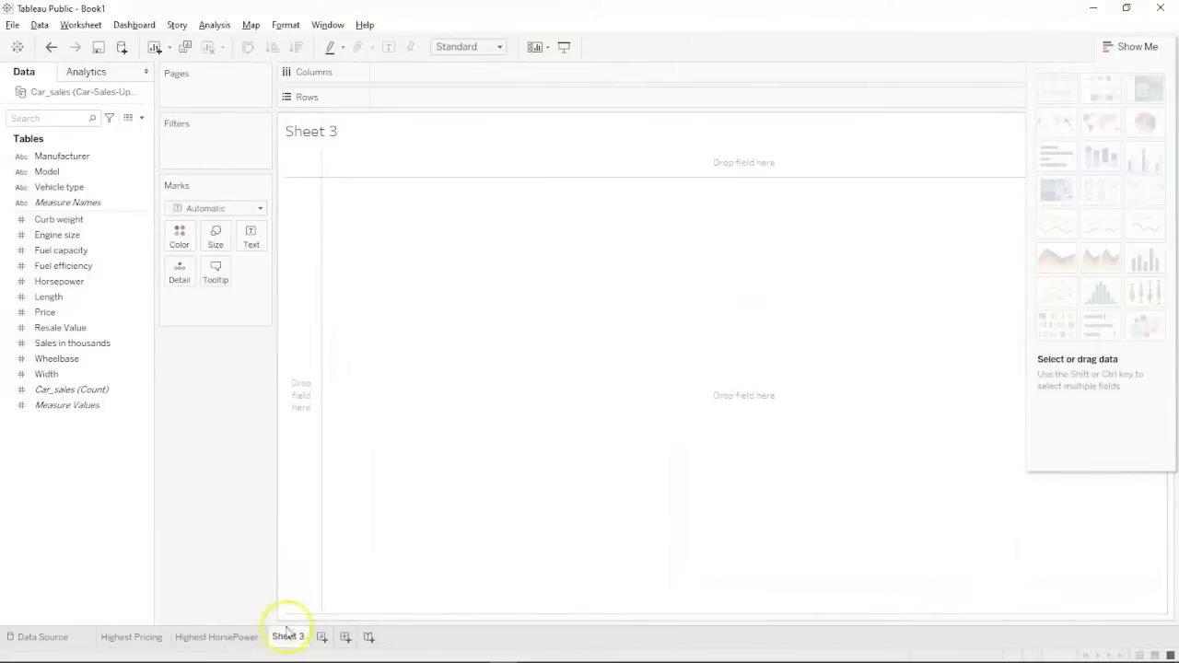
{"action": "double_click", "coordinate": [284, 638]}
{"action": "type", "text": "Fuel"}
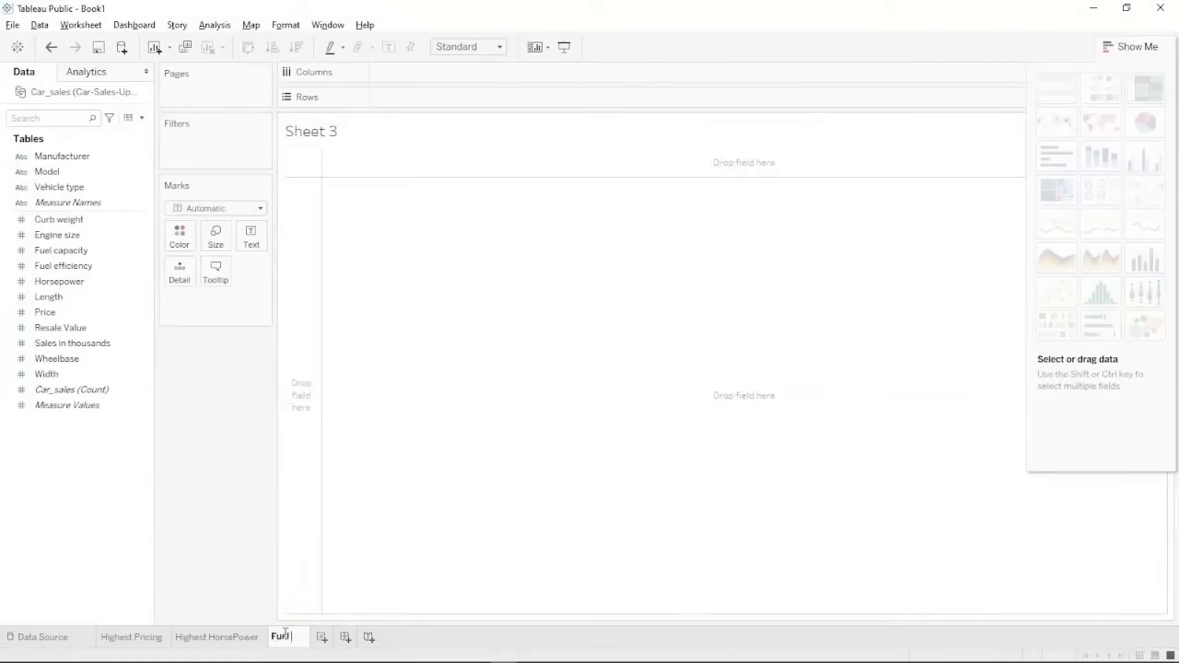
{"action": "type", "text": " effie"}
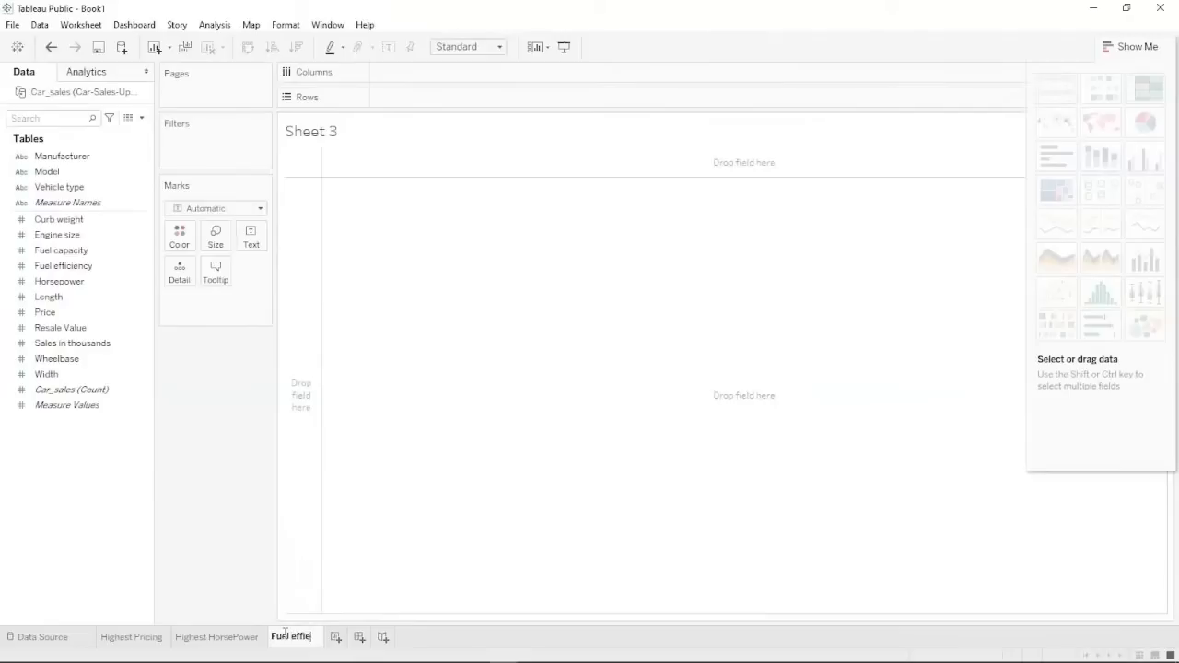
{"action": "key", "text": "BackSpace"}
{"action": "type", "text": "c"}
{"action": "key", "text": "BackSpace"}
{"action": "key", "text": "BackSpace"}
{"action": "type", "text": "ici"}
{"action": "type", "text": "ency"}
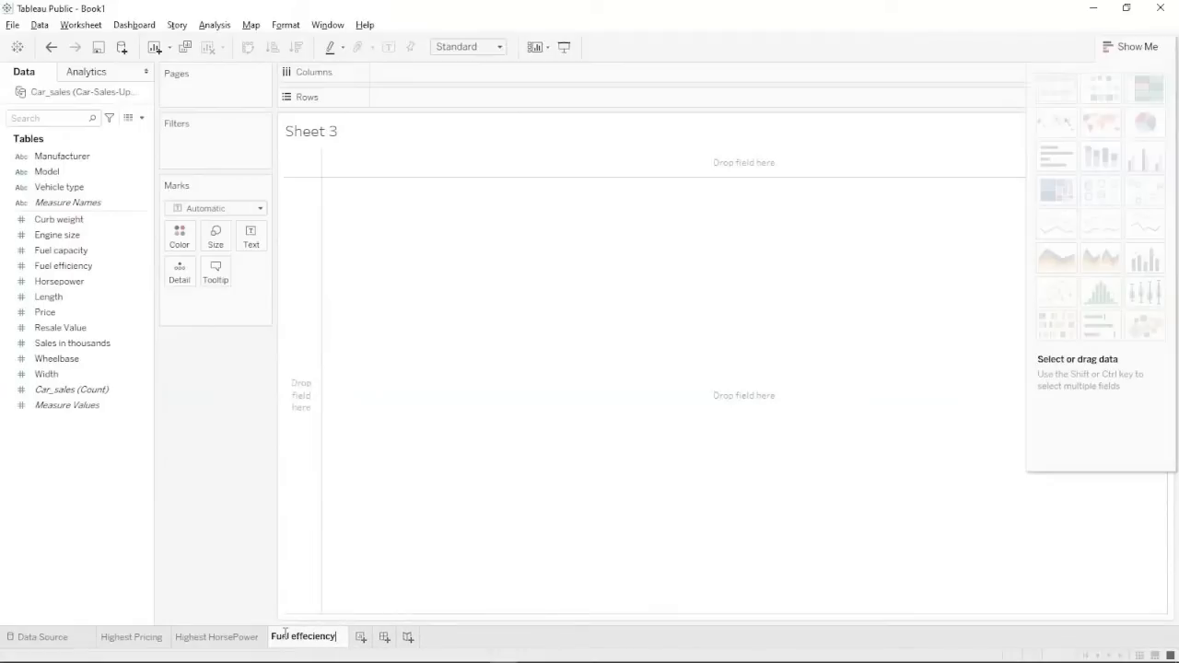
{"action": "left_click", "coordinate": [429, 565]}
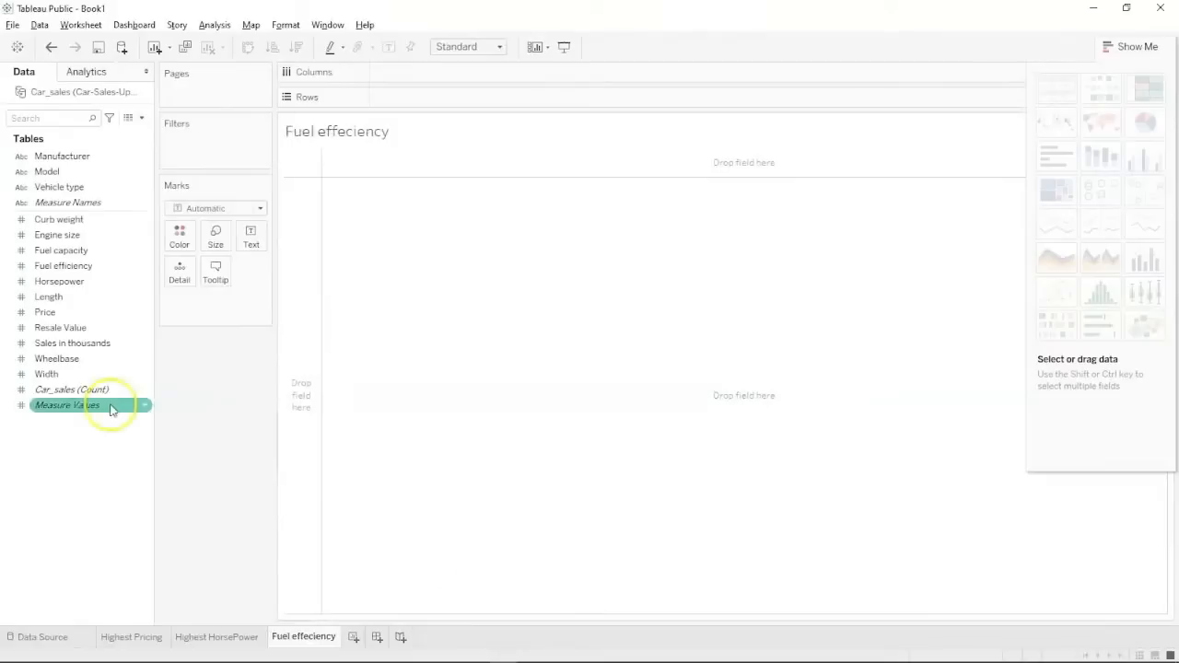
Chart SUM(Fuel efficiency) by Manufacturer as bars sorted descending, Chevrolet and Ford near 250.
{"action": "left_click", "coordinate": [81, 159]}
{"action": "left_click_drag", "start_coordinate": [81, 158], "coordinate": [432, 74]}
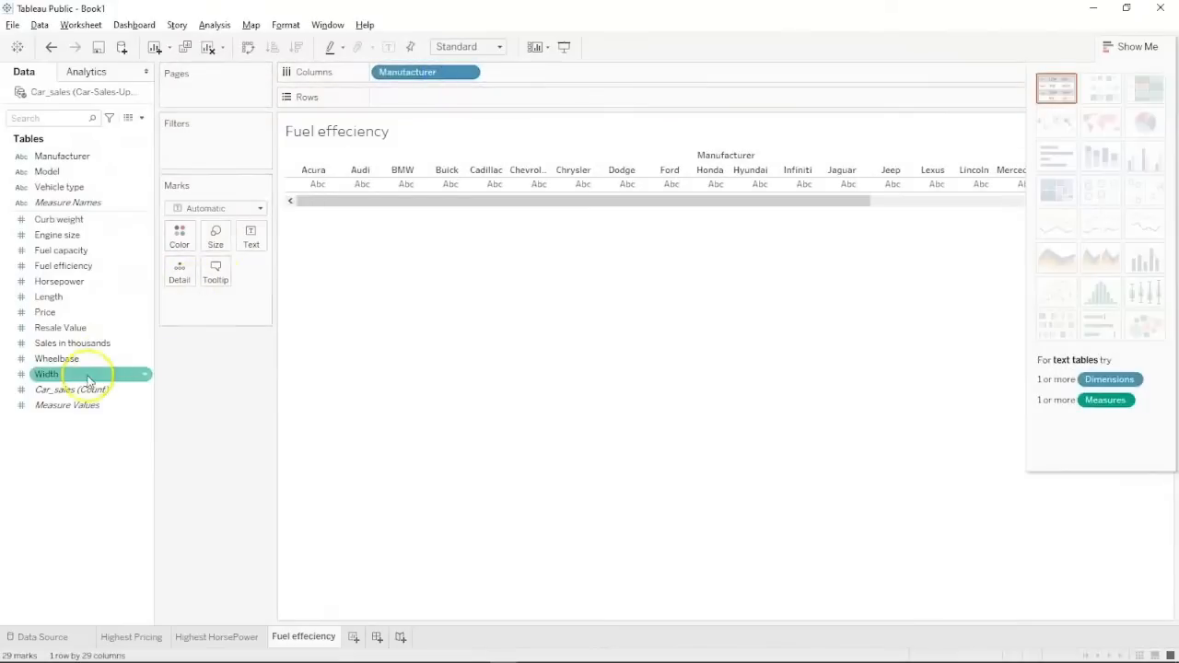
{"action": "left_click_drag", "start_coordinate": [65, 266], "coordinate": [419, 106]}
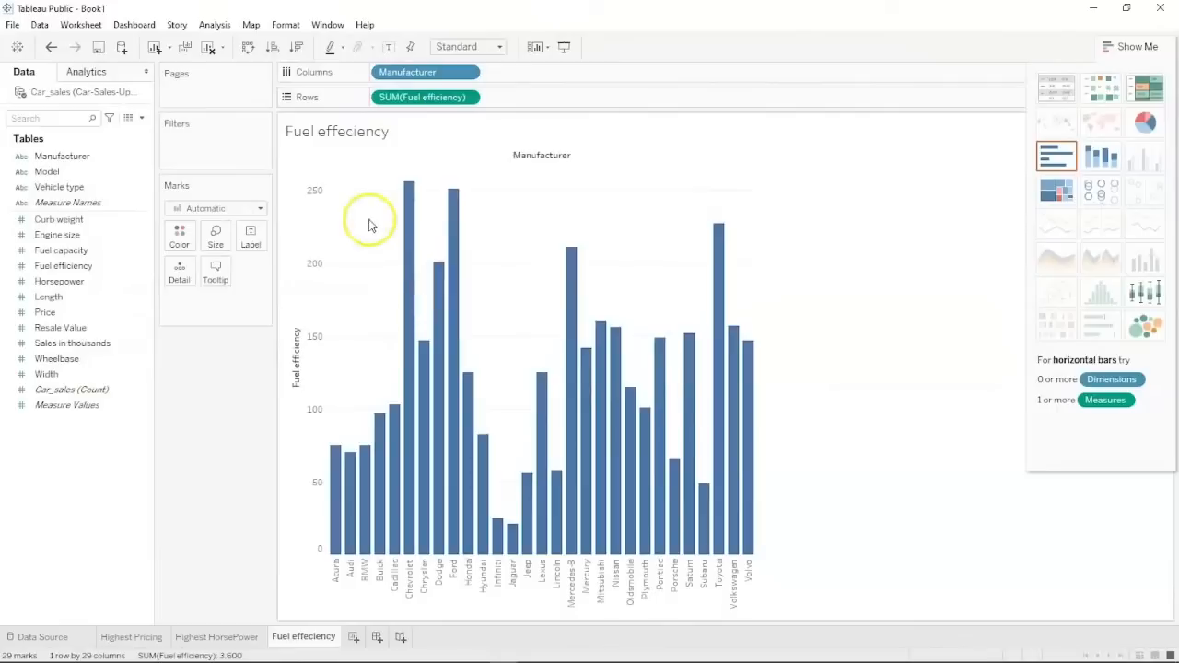
{"action": "left_click", "coordinate": [296, 46]}
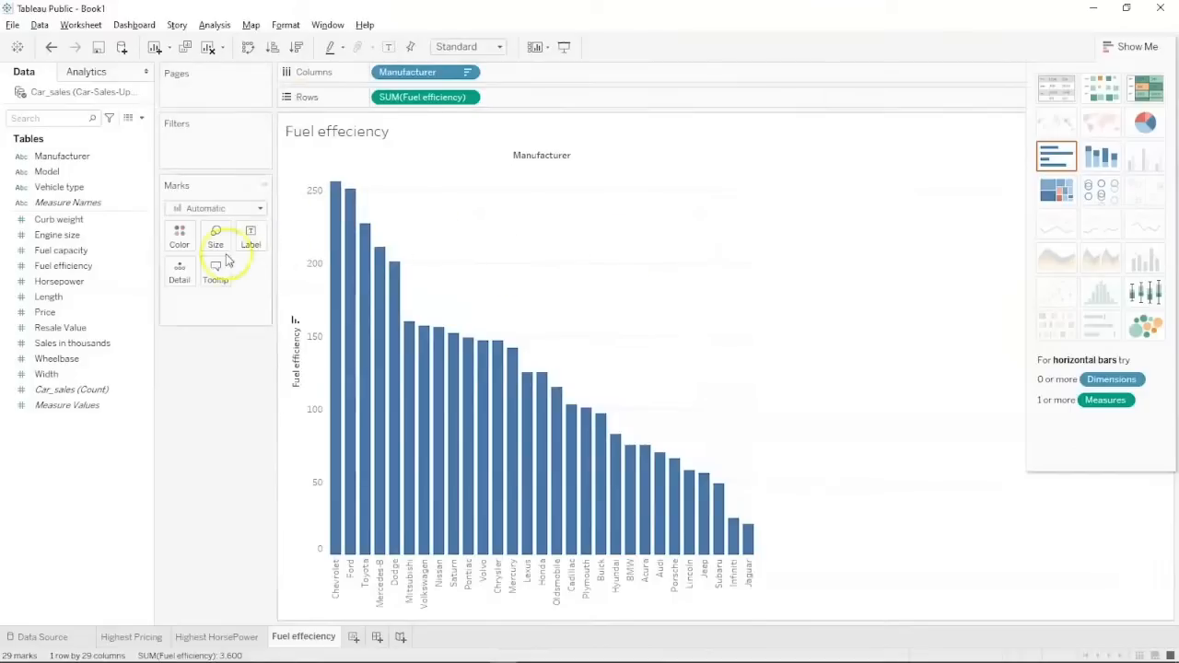
Make the fuel efficiency chart a line coloured by Manufacturer, showing the 29-maker legend with highlighting.
{"action": "left_click", "coordinate": [230, 208]}
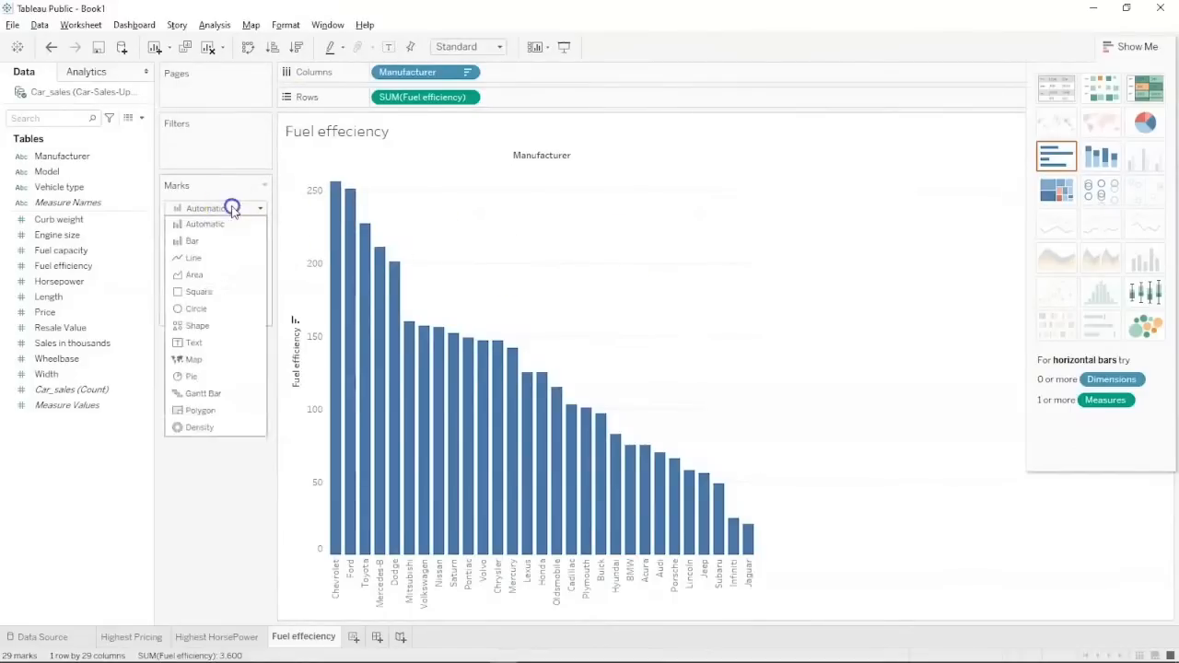
{"action": "left_click", "coordinate": [211, 256]}
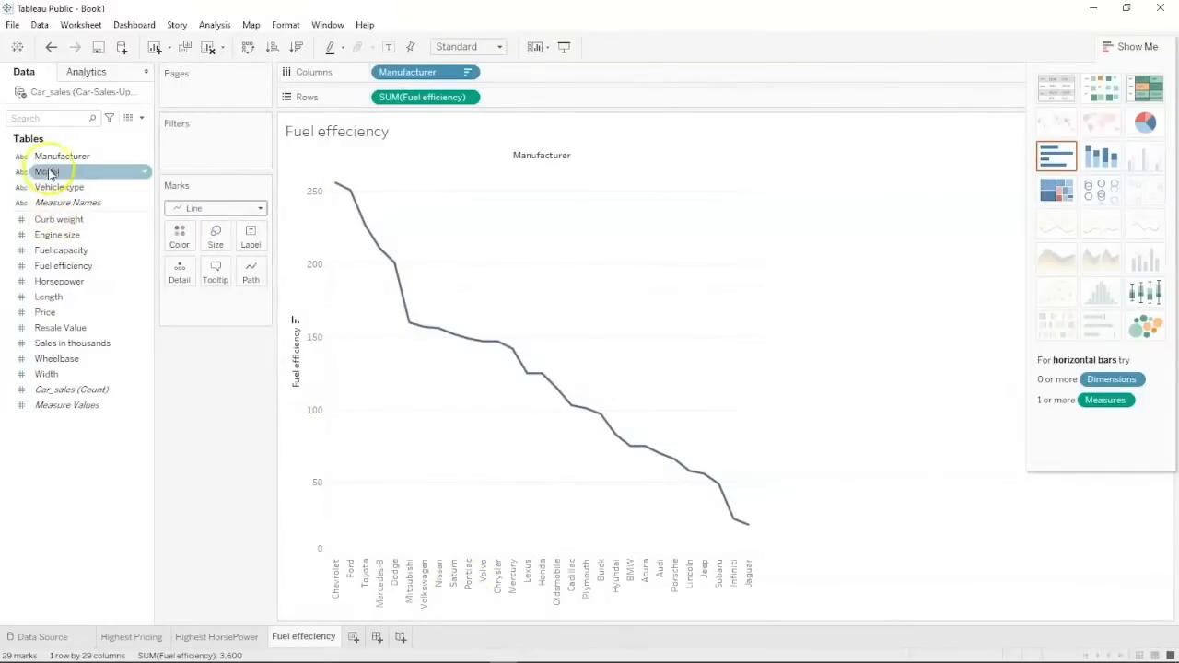
{"action": "left_click_drag", "start_coordinate": [46, 155], "coordinate": [178, 237]}
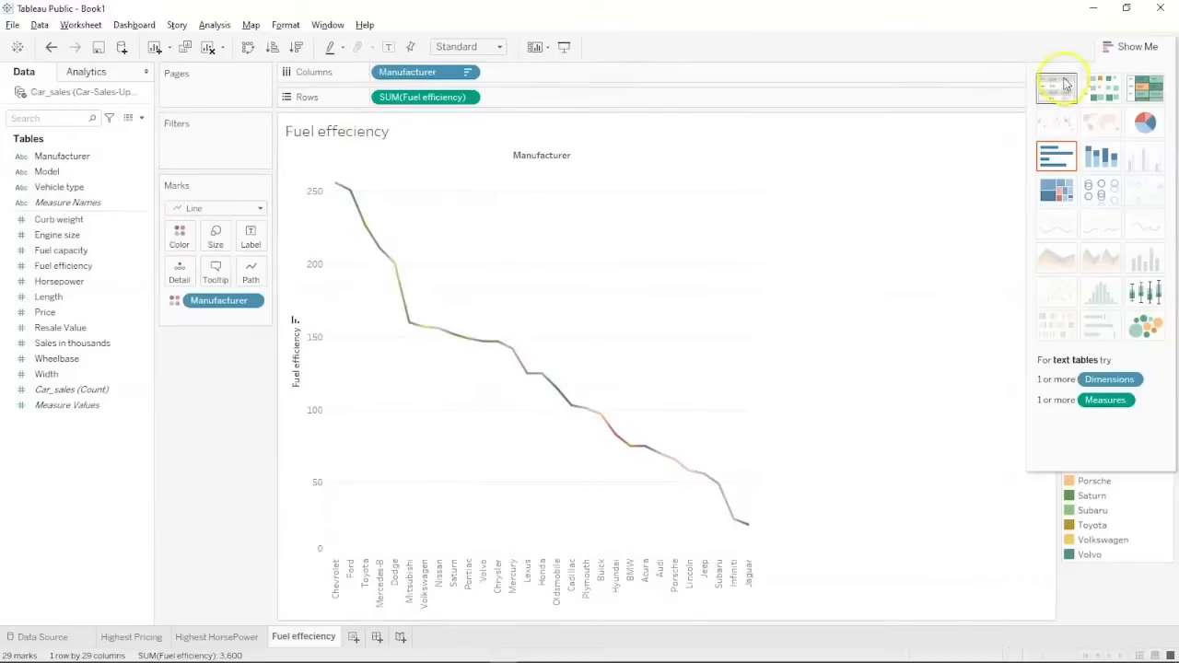
{"action": "left_click", "coordinate": [1122, 49]}
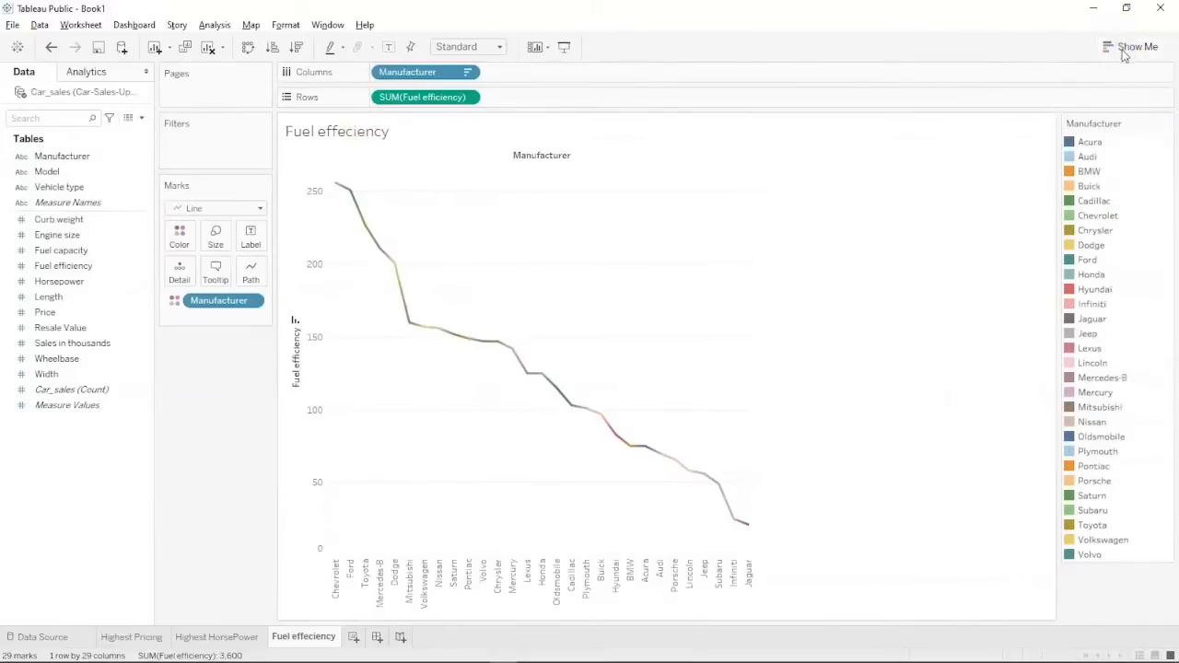
{"action": "left_click", "coordinate": [1156, 125]}
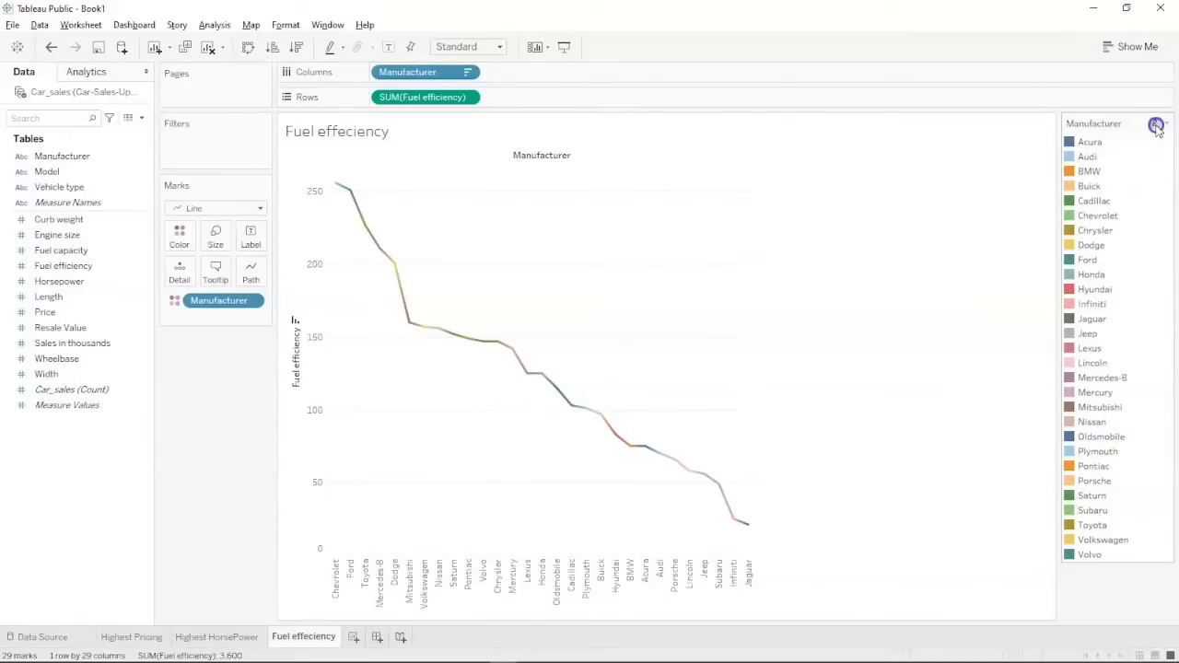
Exclude Buick from the fuel efficiency line via the legend, then bring up the tooltip editor.
{"action": "left_click", "coordinate": [1087, 158]}
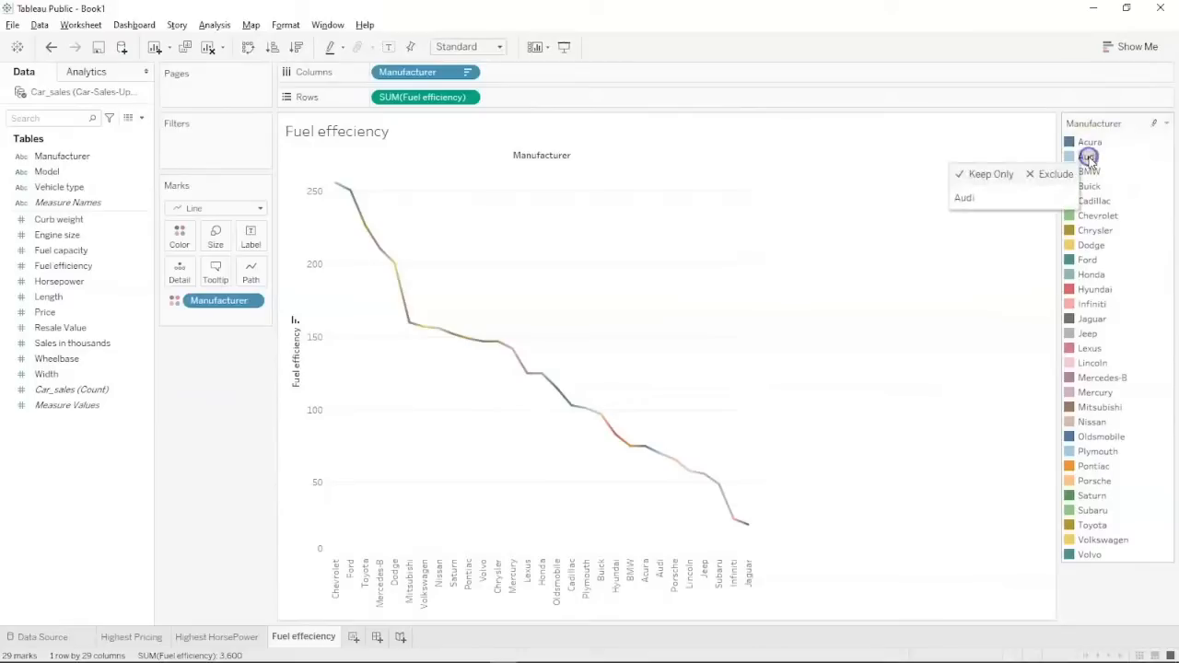
{"action": "left_click", "coordinate": [1003, 175]}
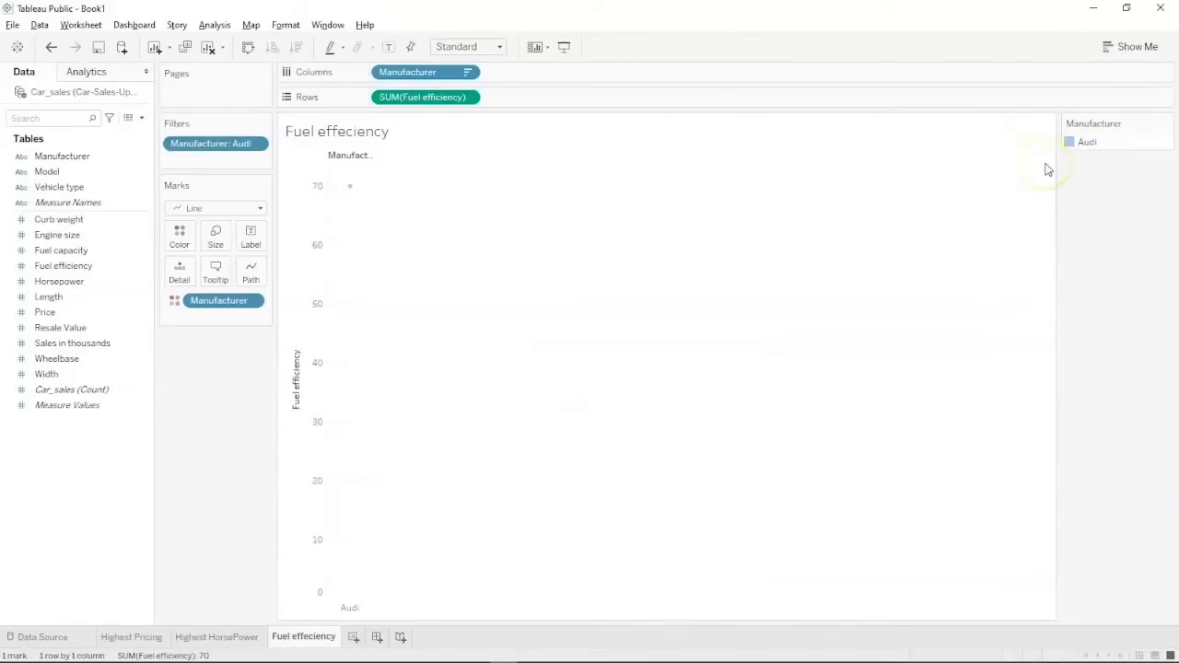
{"action": "key", "text": "ctrl+z"}
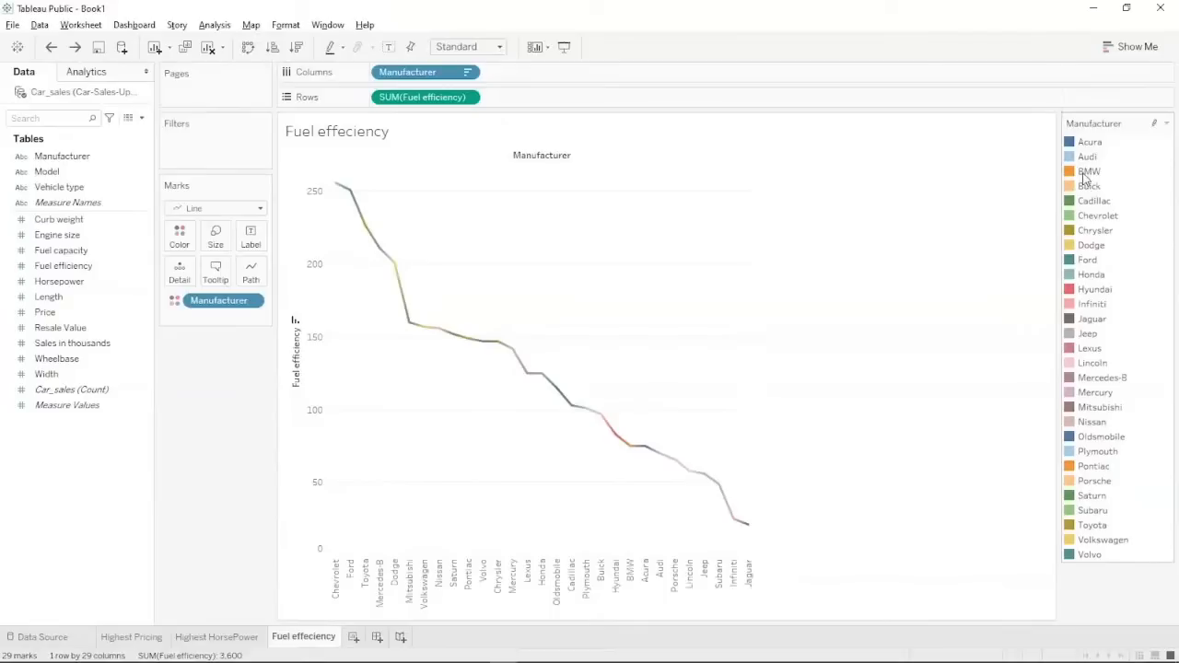
{"action": "left_click", "coordinate": [1086, 172]}
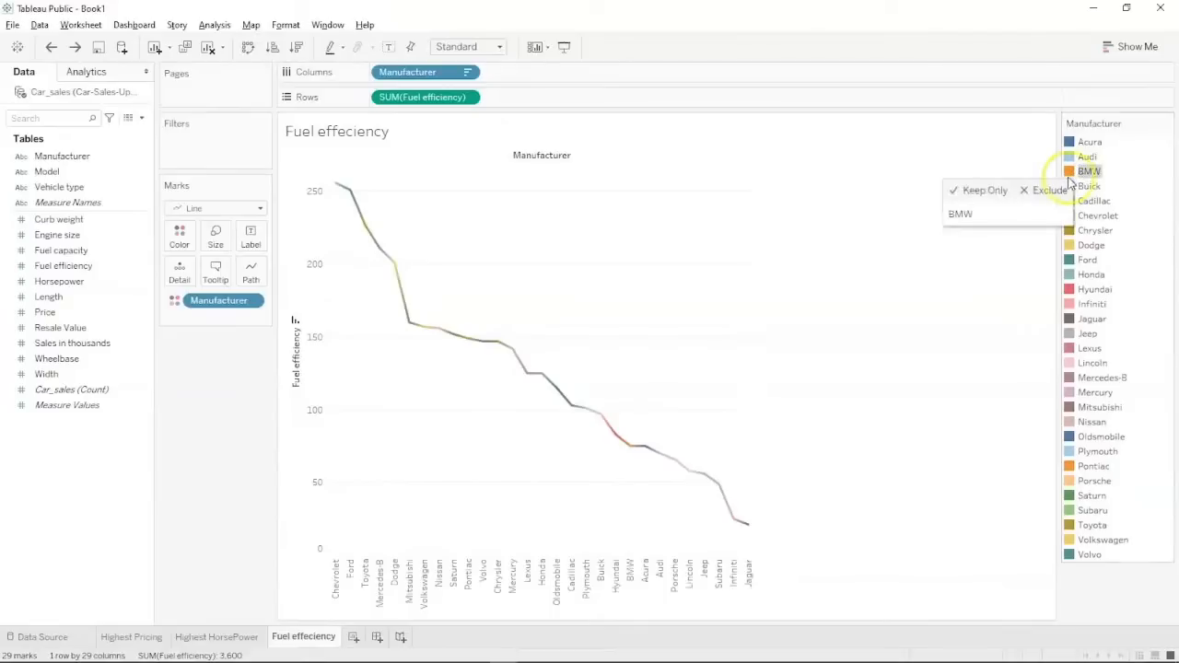
{"action": "left_click", "coordinate": [1088, 186]}
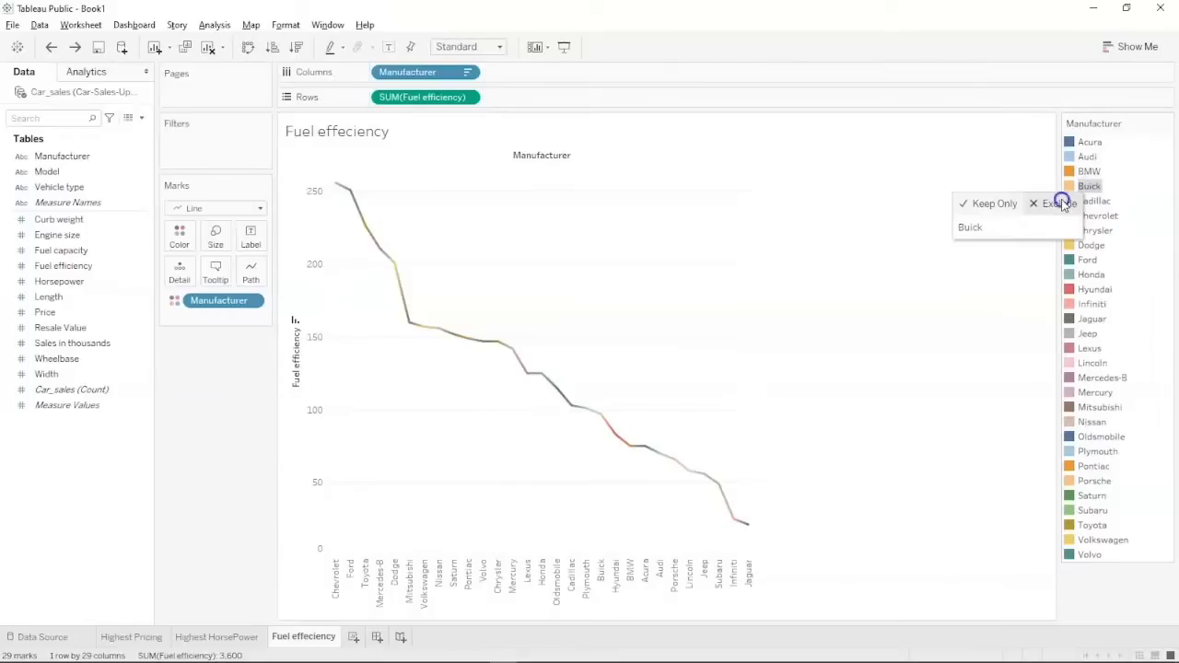
{"action": "left_click", "coordinate": [1059, 202]}
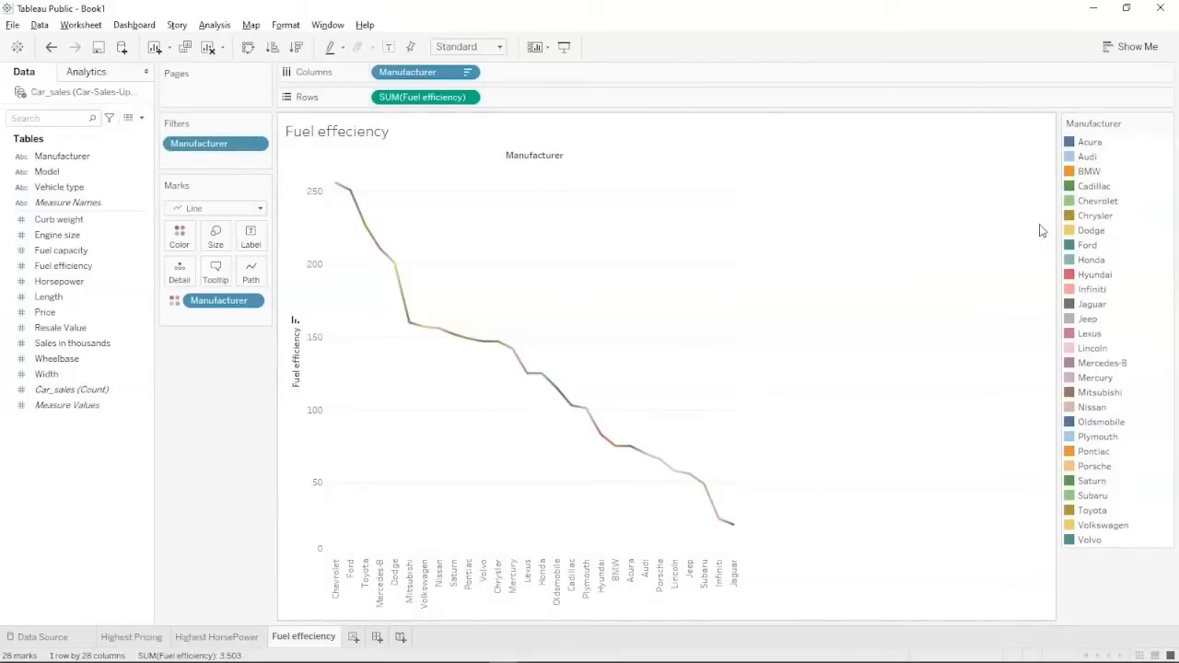
{"action": "key", "text": "ctrl+z"}
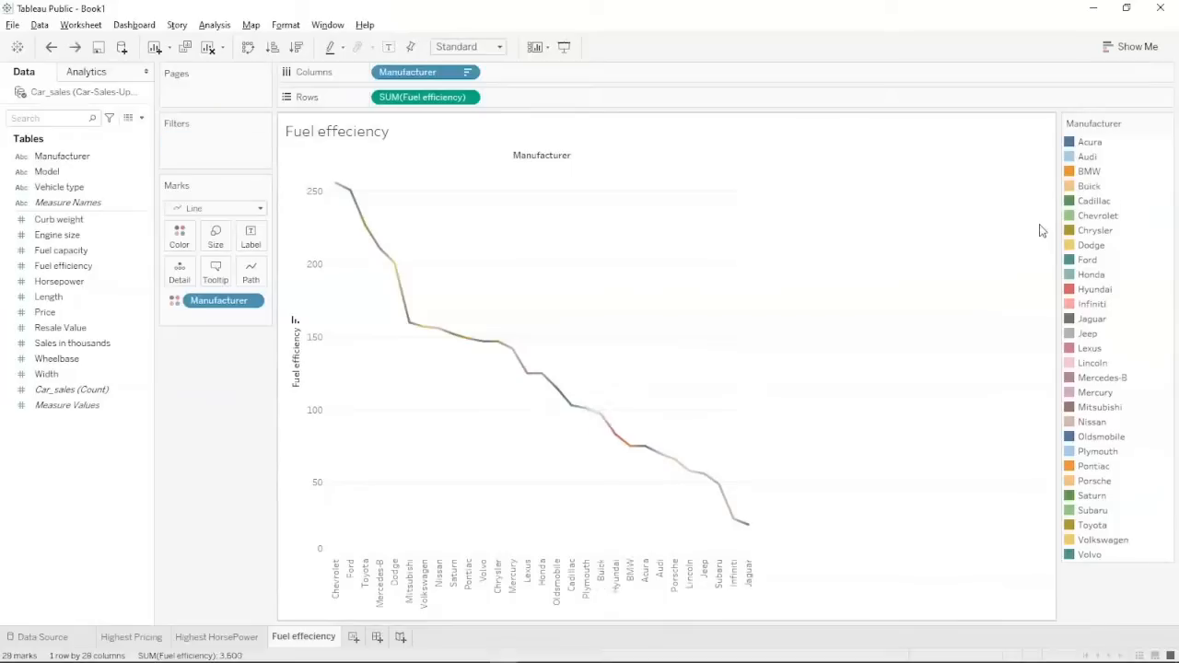
{"action": "left_click", "coordinate": [1090, 187]}
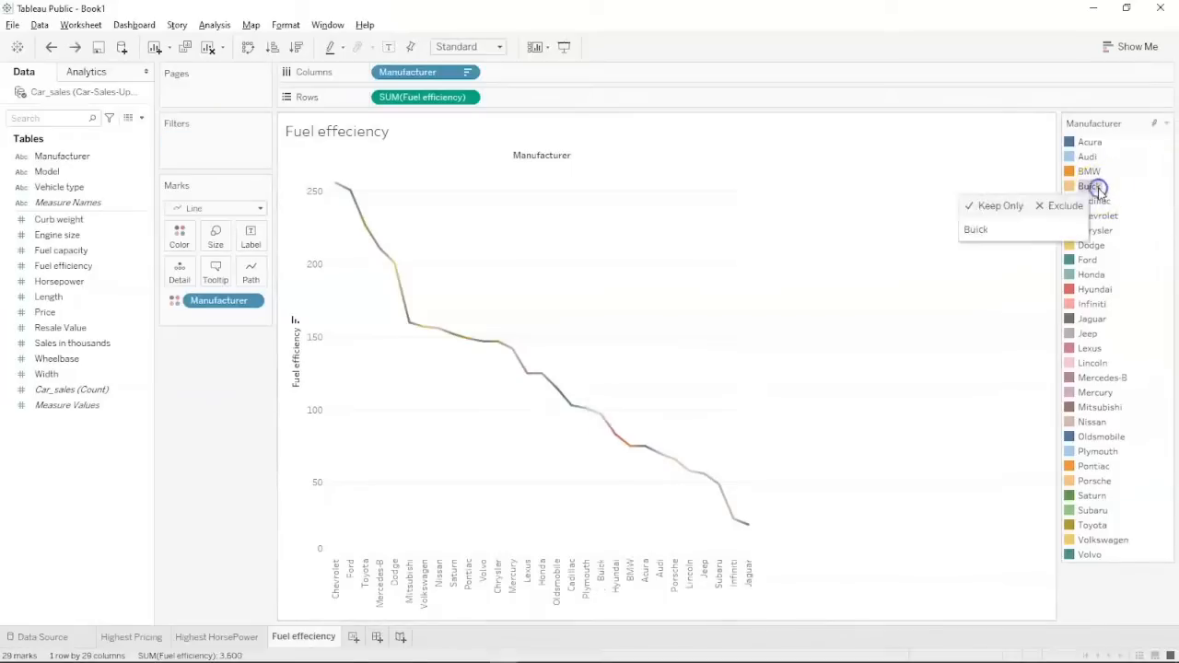
{"action": "left_click", "coordinate": [1059, 205]}
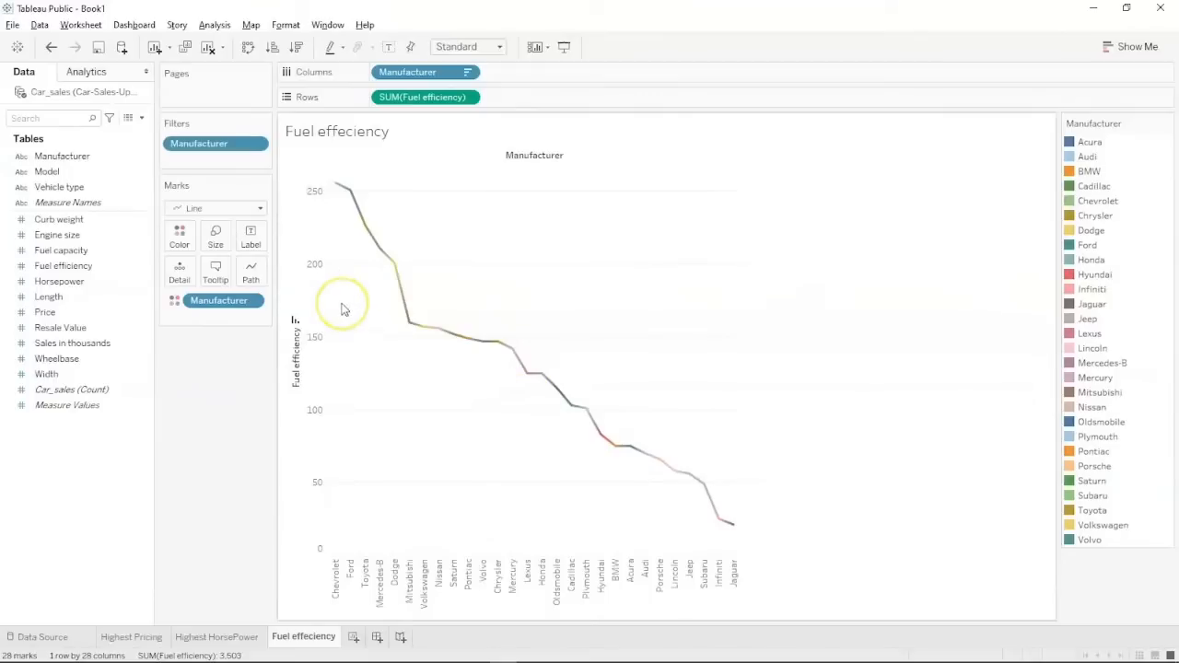
{"action": "left_click", "coordinate": [215, 271]}
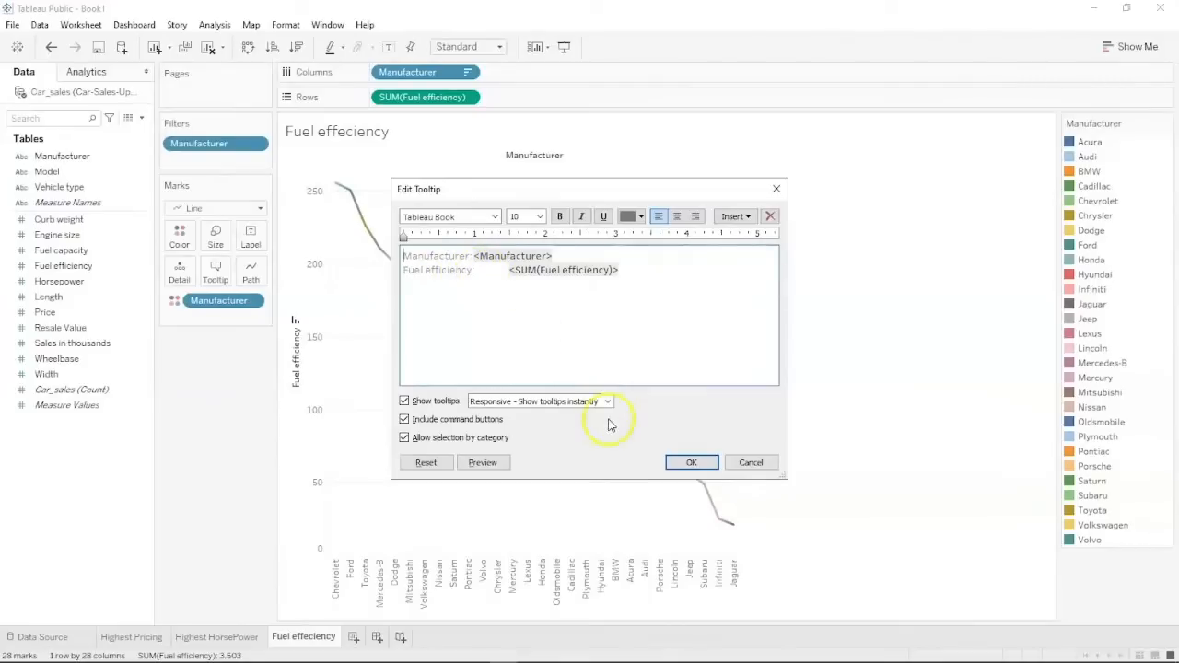
Close the Edit Tooltip dialog with OK, leaving the Manufacturer and SUM(Fuel efficiency) tooltip unchanged.
{"action": "left_click", "coordinate": [690, 462]}
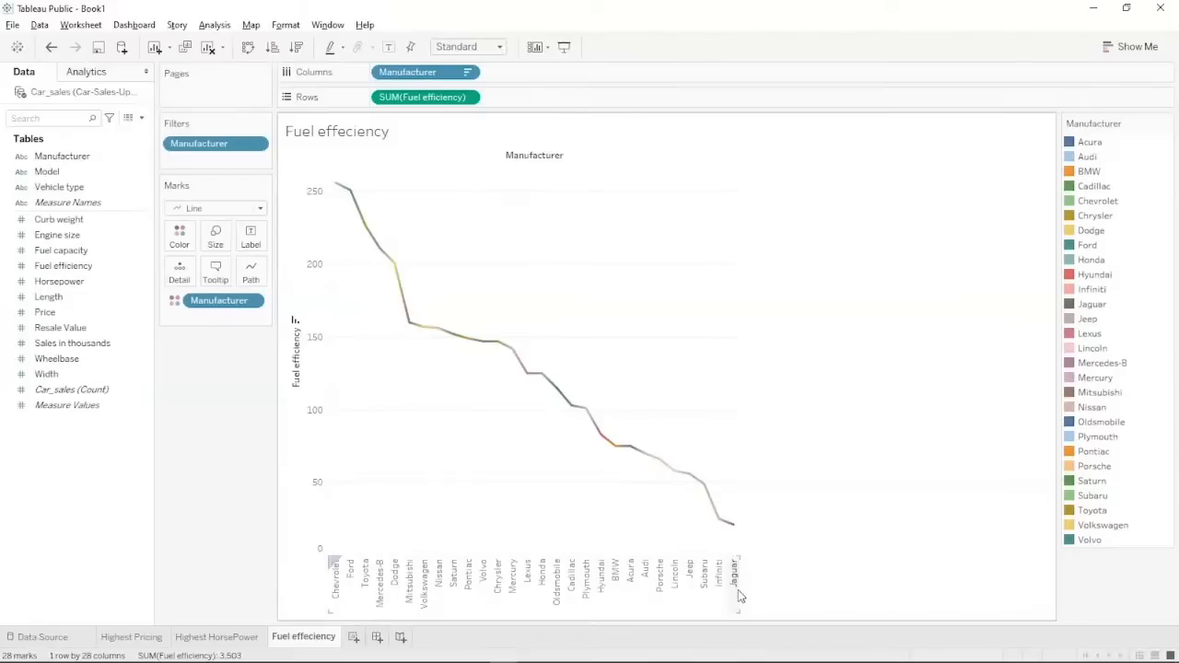
{"action": "left_click", "coordinate": [354, 637]}
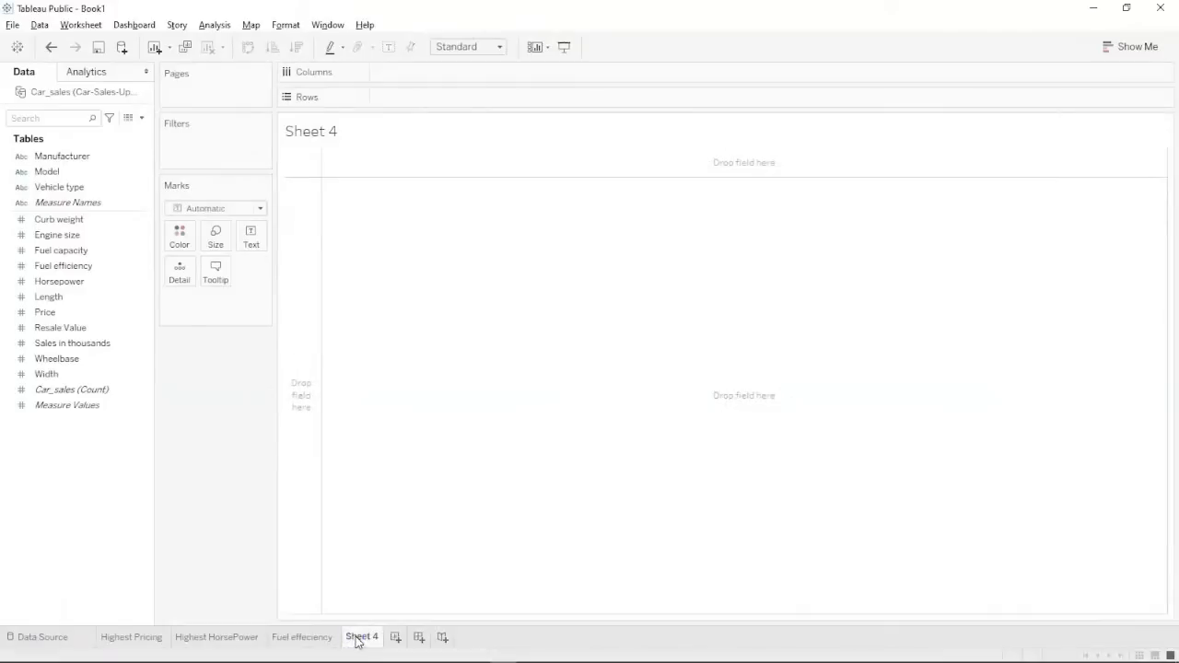
{"action": "double_click", "coordinate": [362, 636]}
{"action": "type", "text": "Highest Res"}
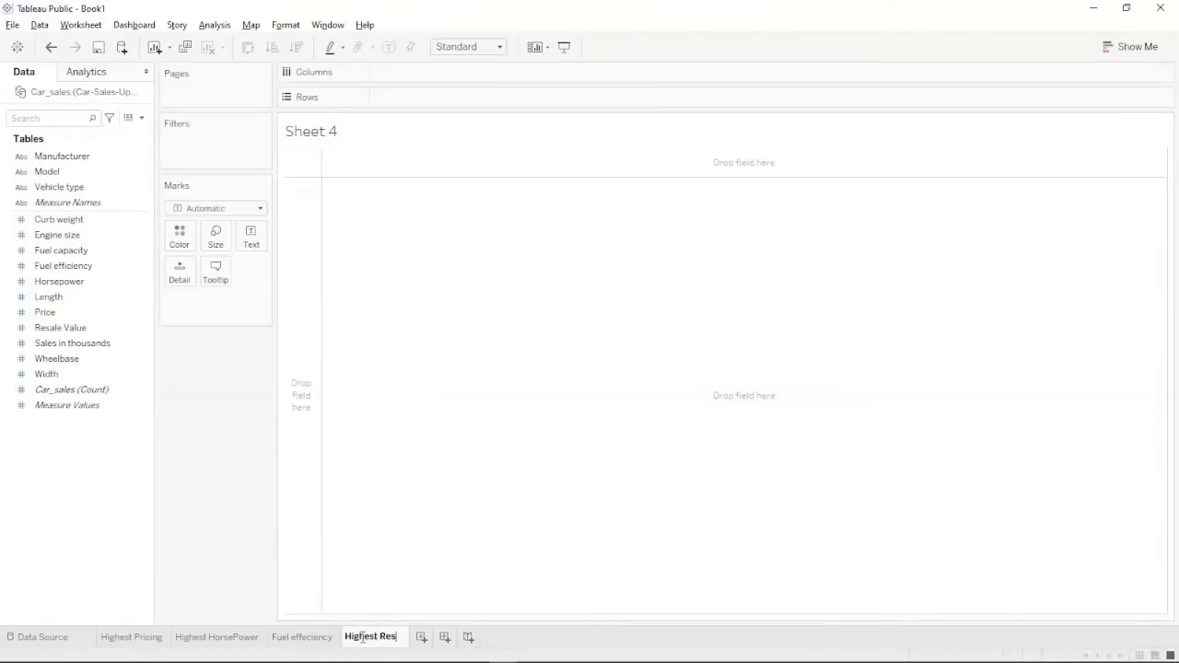
{"action": "type", "text": "ale"}
{"action": "key", "text": "Return"}
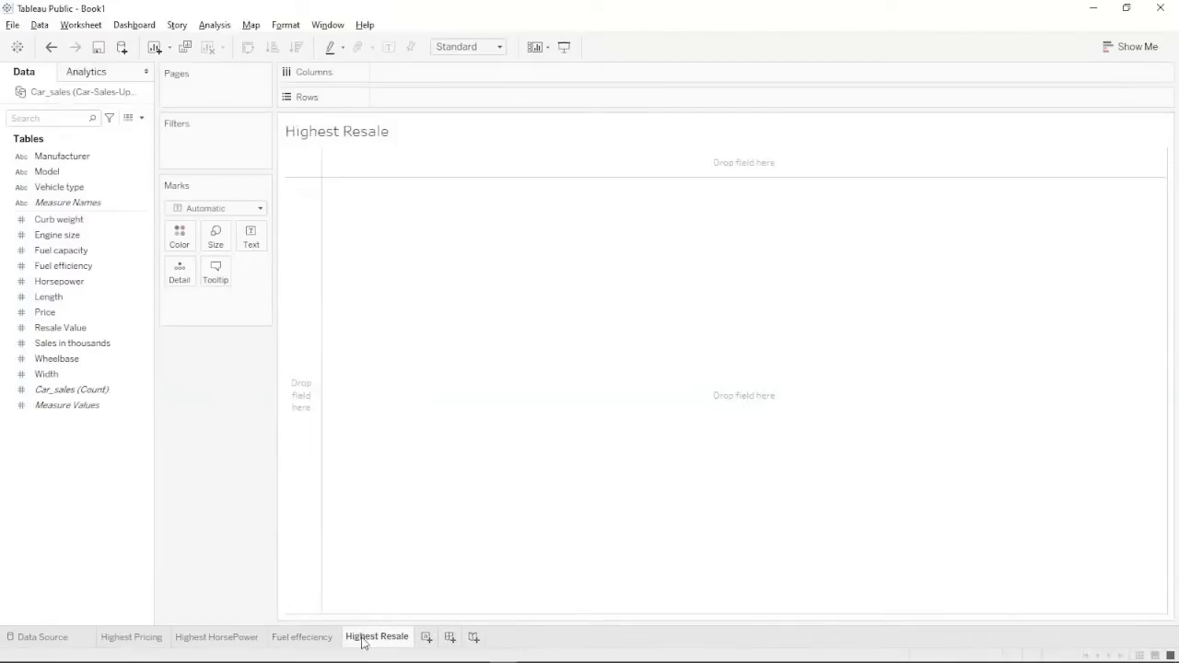
{"action": "left_click", "coordinate": [73, 343]}
{"action": "left_click", "coordinate": [60, 329]}
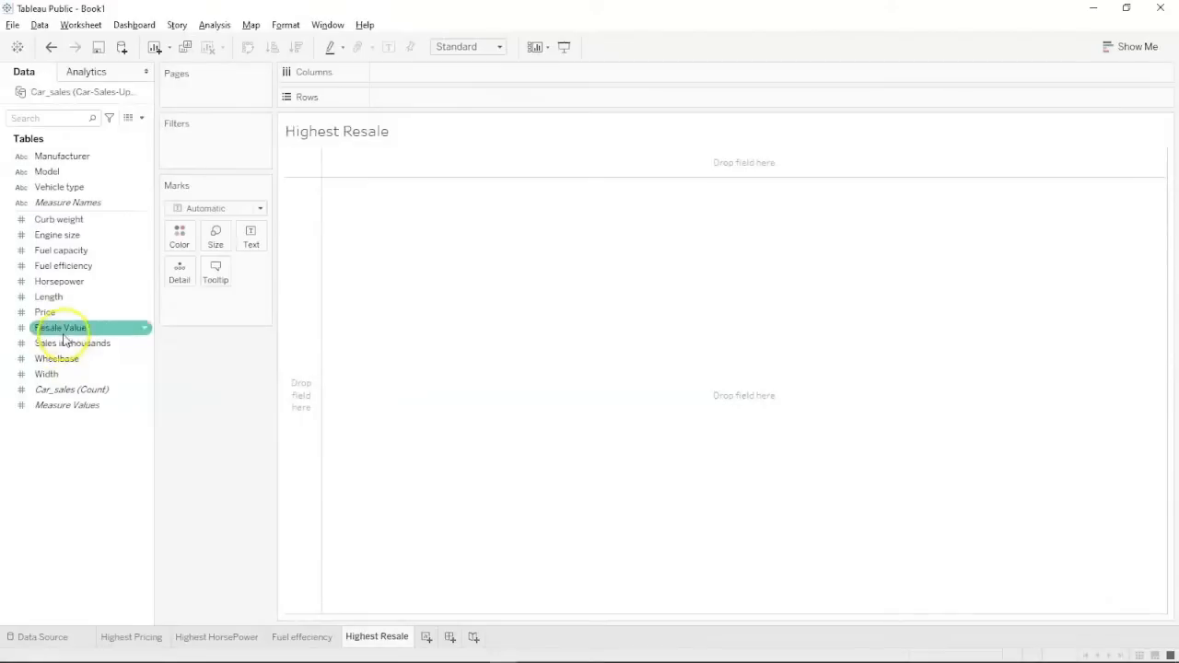
{"action": "left_click_drag", "start_coordinate": [60, 328], "coordinate": [426, 101]}
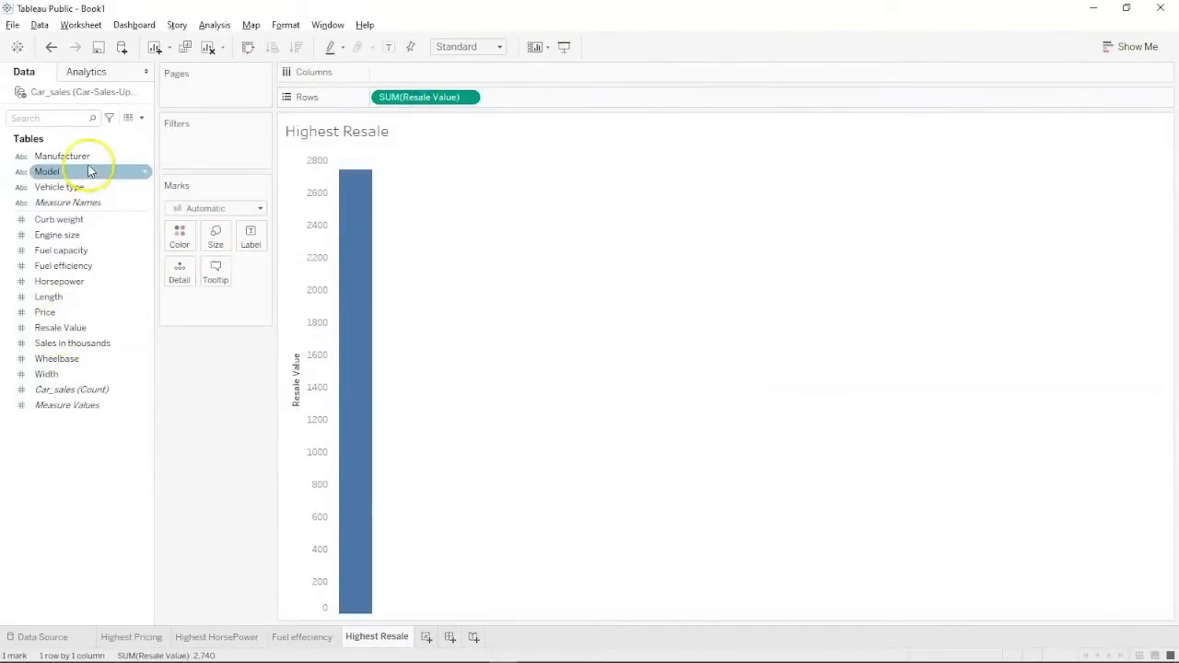
{"action": "left_click_drag", "start_coordinate": [85, 171], "coordinate": [428, 71]}
{"action": "mouse_move", "coordinate": [103, 156]}
{"action": "left_mouse_down"}
{"action": "mouse_move", "coordinate": [263, 111]}
{"action": "mouse_move", "coordinate": [111, 149]}
{"action": "left_mouse_up"}
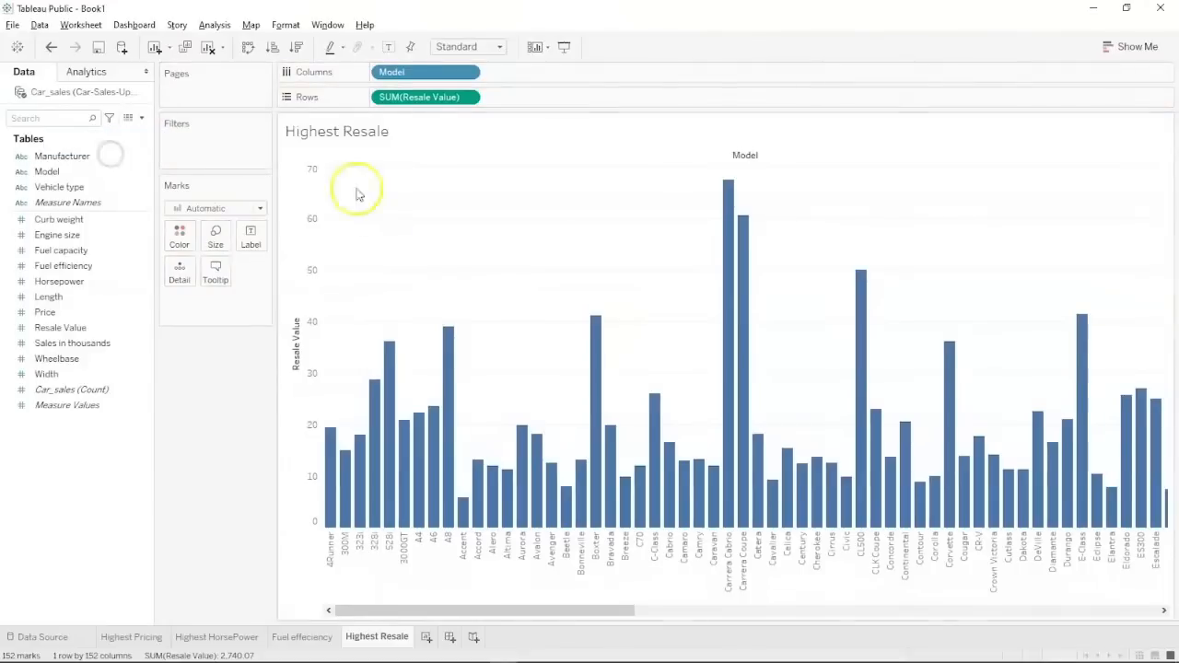
{"action": "left_click", "coordinate": [295, 47]}
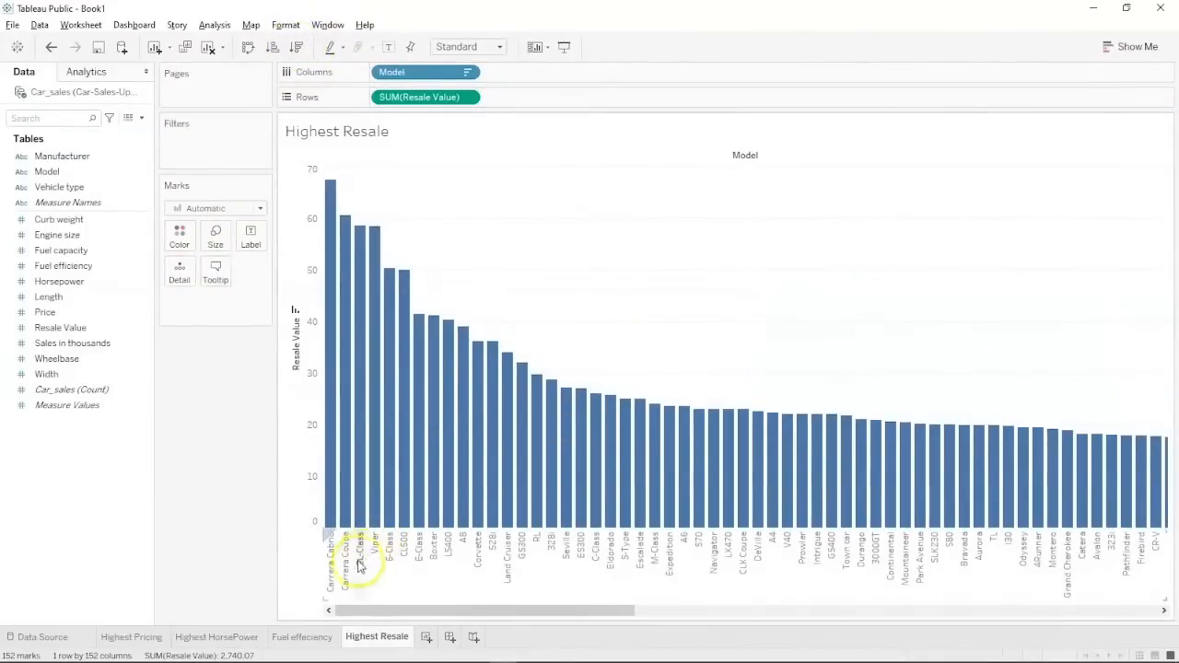
{"action": "mouse_move", "coordinate": [438, 456]}
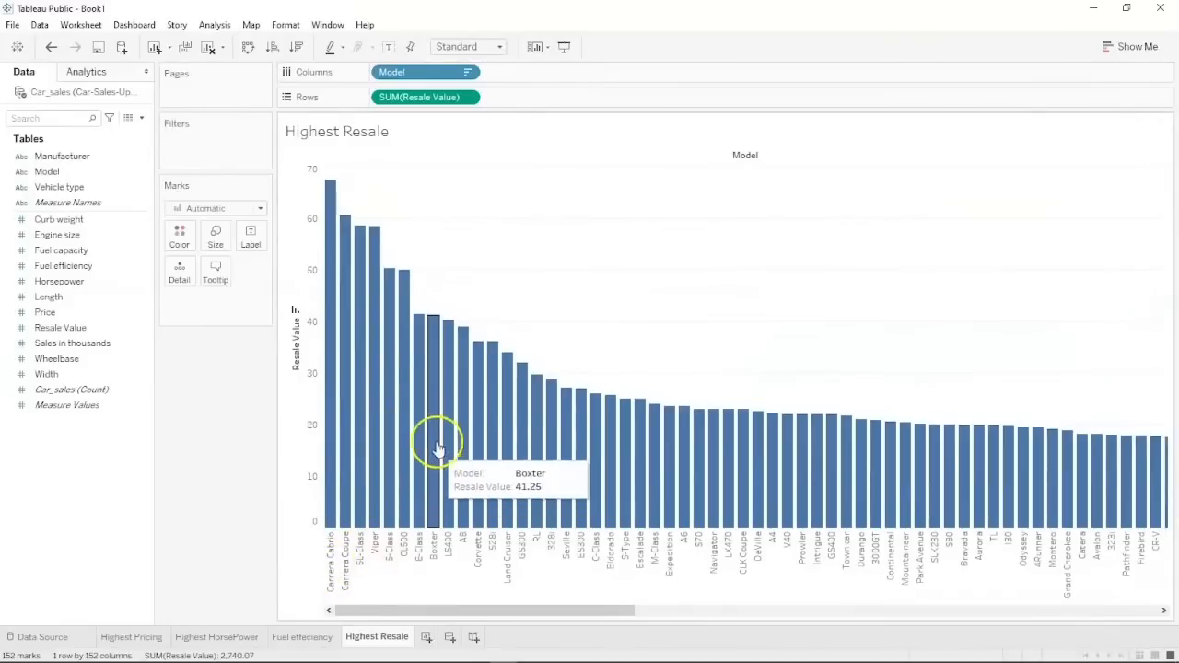
{"action": "mouse_move", "coordinate": [370, 244]}
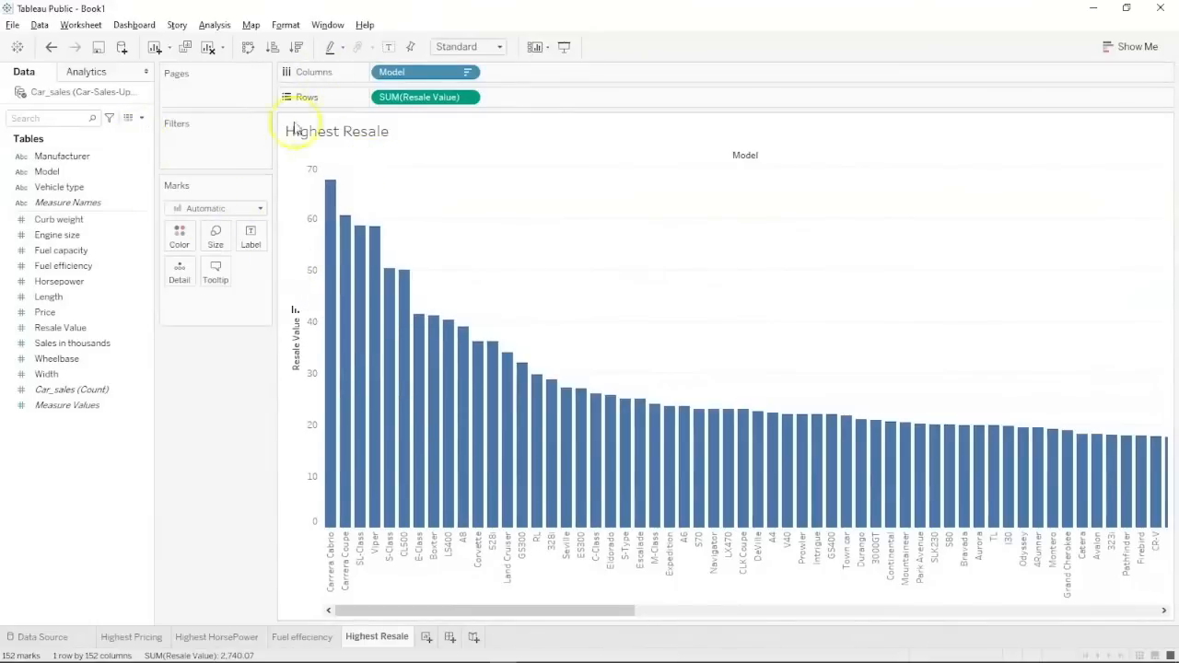
Chart SUM(Resale Value) by Manufacturer instead of Model as single-colour bars, Mercedes-B tallest near 305.
{"action": "left_click_drag", "start_coordinate": [107, 189], "coordinate": [104, 178]}
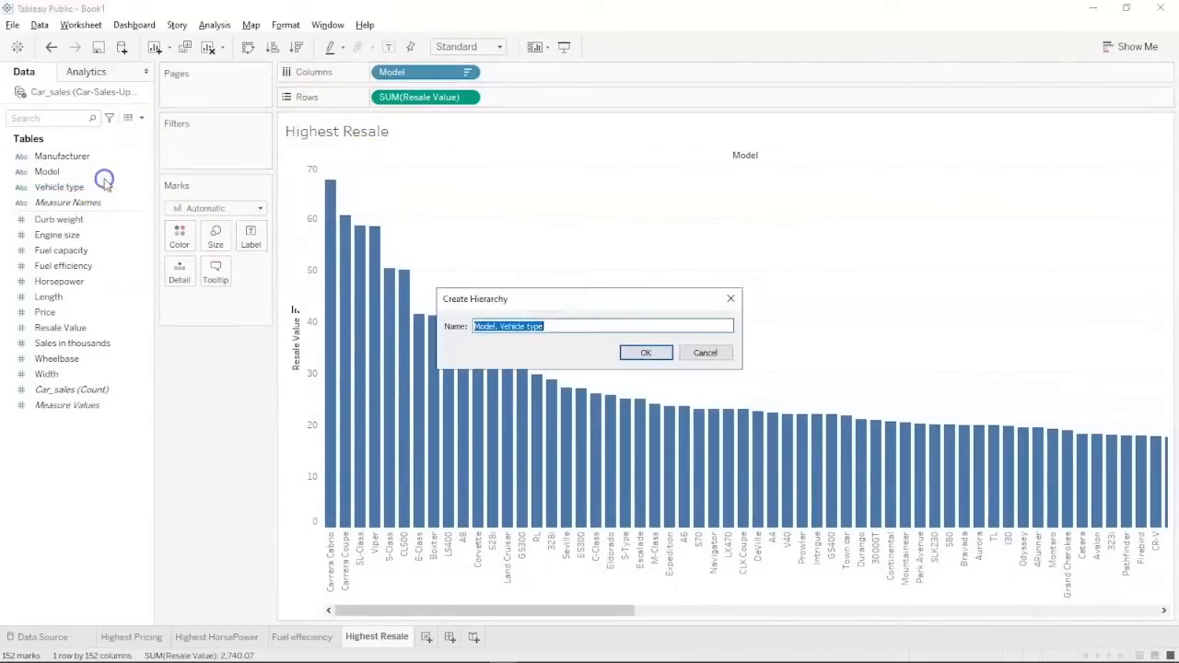
{"action": "left_click", "coordinate": [692, 351]}
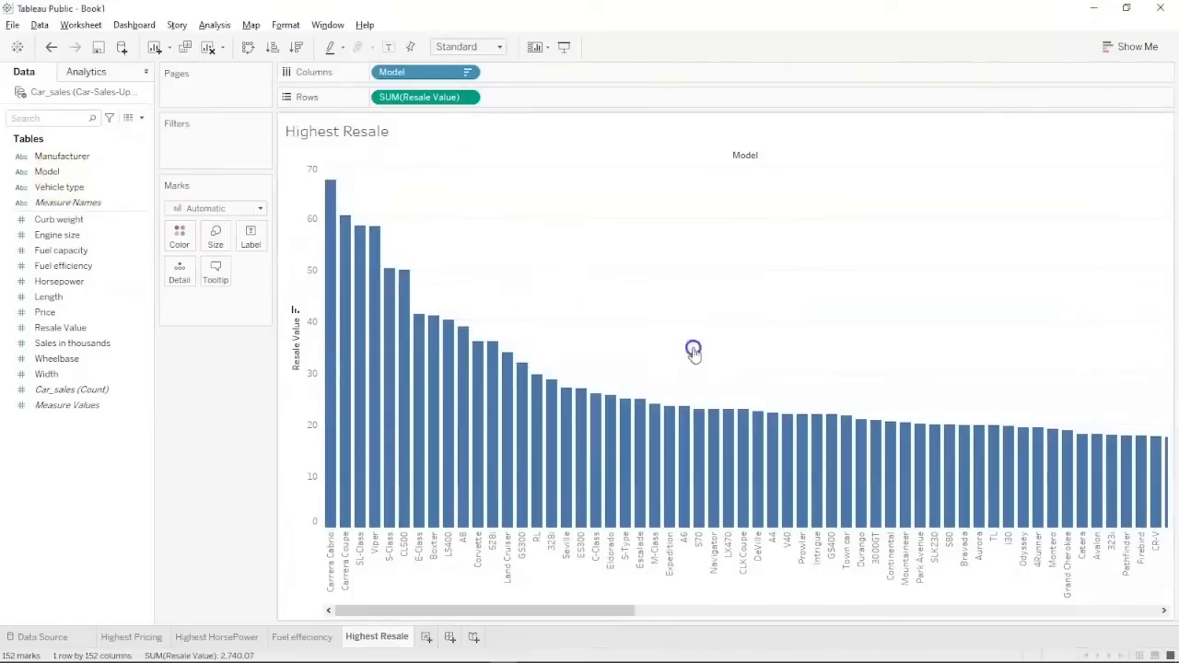
{"action": "left_click_drag", "start_coordinate": [50, 172], "coordinate": [176, 232]}
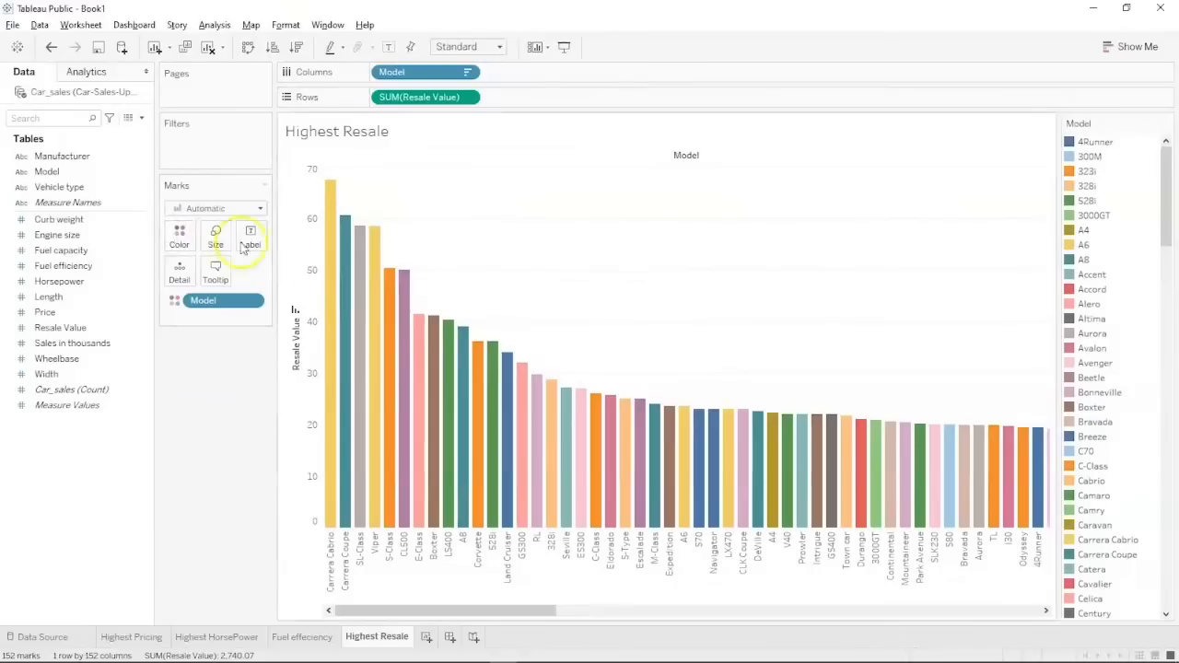
{"action": "left_click_drag", "start_coordinate": [61, 156], "coordinate": [111, 168]}
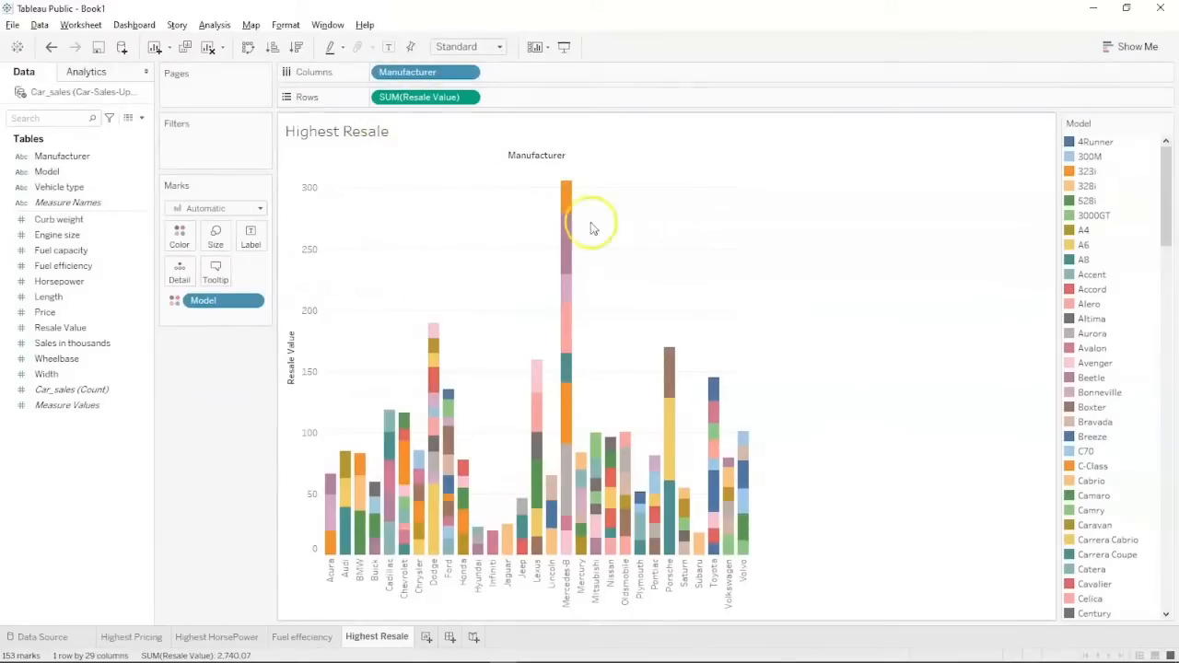
{"action": "mouse_move", "coordinate": [569, 208]}
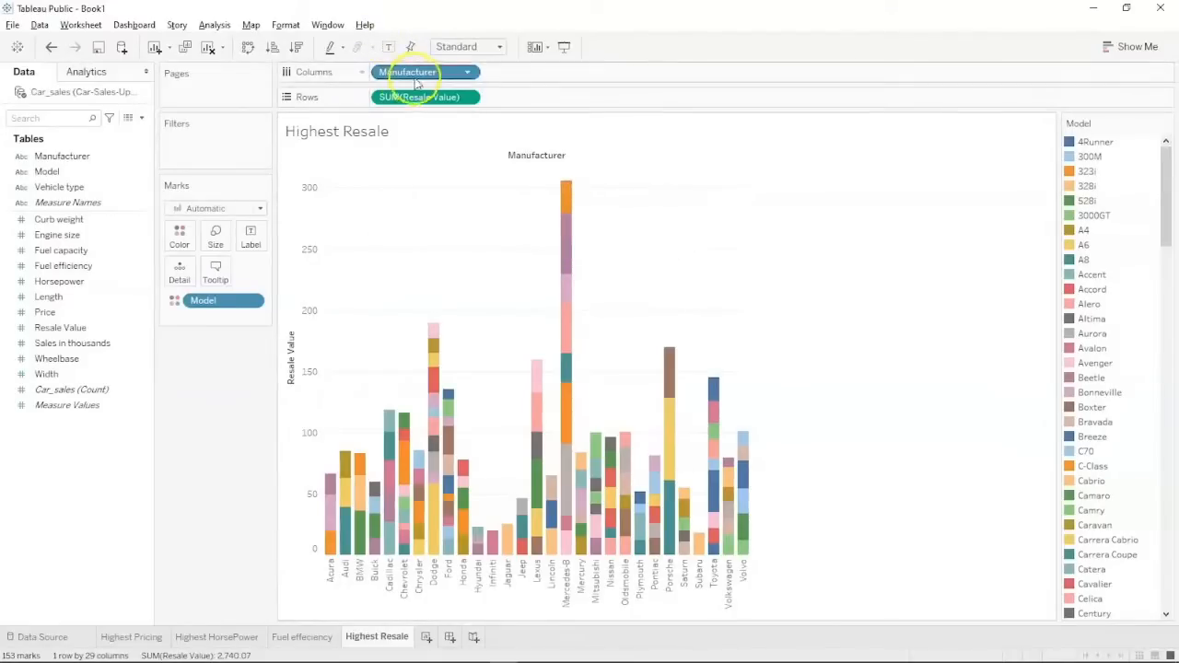
{"action": "mouse_move", "coordinate": [215, 309]}
{"action": "left_mouse_down"}
{"action": "mouse_move", "coordinate": [134, 453]}
{"action": "mouse_move", "coordinate": [68, 463]}
{"action": "mouse_move", "coordinate": [144, 298]}
{"action": "mouse_move", "coordinate": [211, 305]}
{"action": "left_mouse_up"}
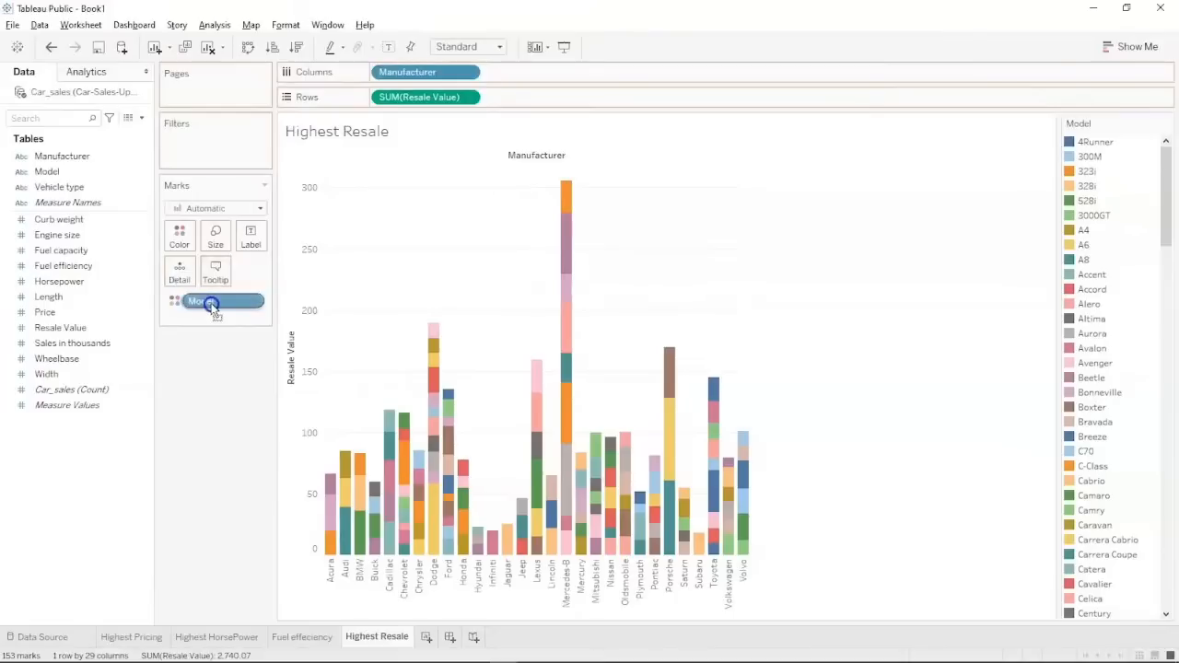
{"action": "mouse_move", "coordinate": [572, 304]}
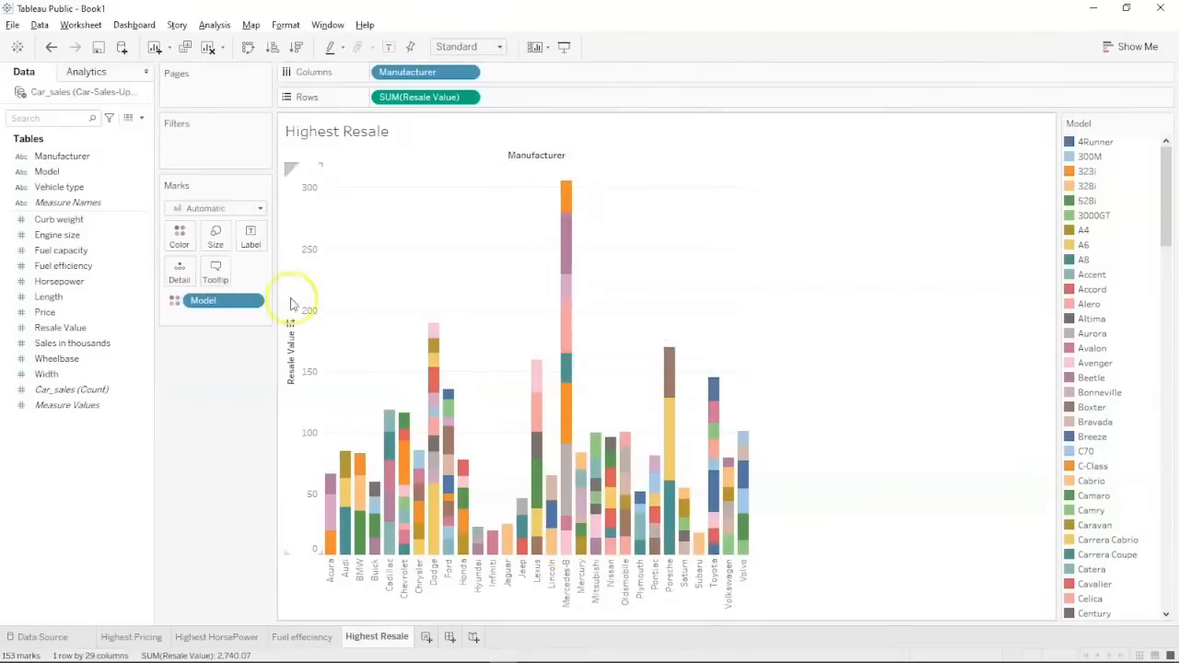
{"action": "left_click_drag", "start_coordinate": [237, 303], "coordinate": [84, 436]}
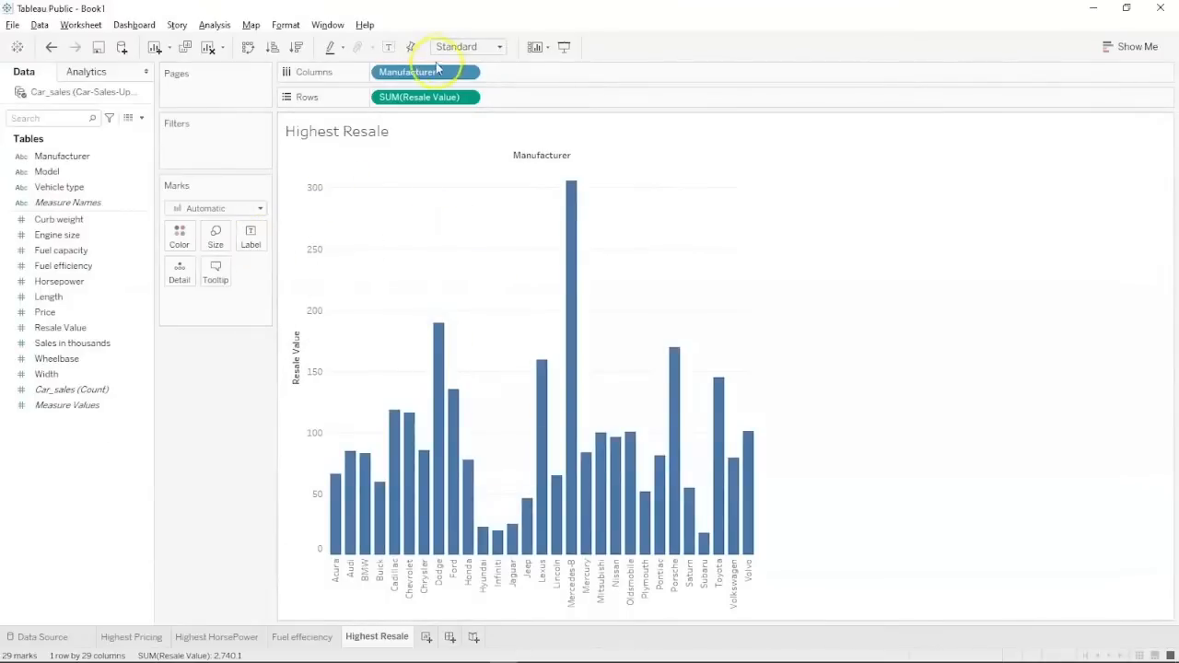
Sort the resale bars descending from Mercedes-B to Subaru, keeping uniform single-size bars.
{"action": "left_click", "coordinate": [297, 47]}
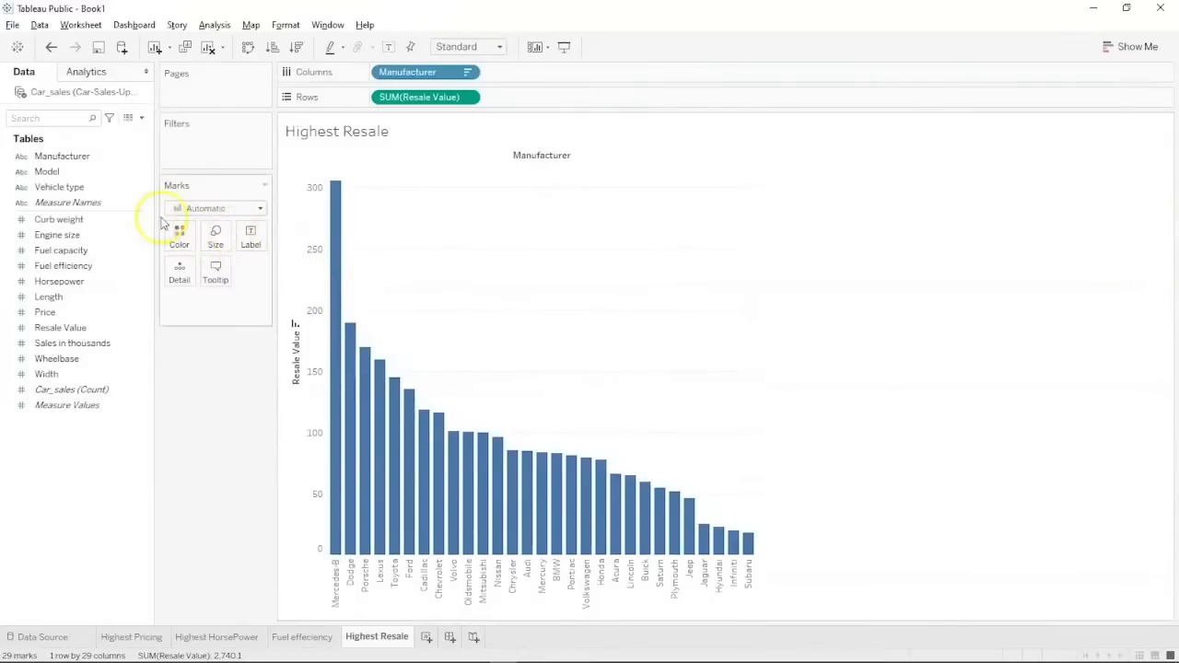
{"action": "left_click_drag", "start_coordinate": [79, 163], "coordinate": [216, 241]}
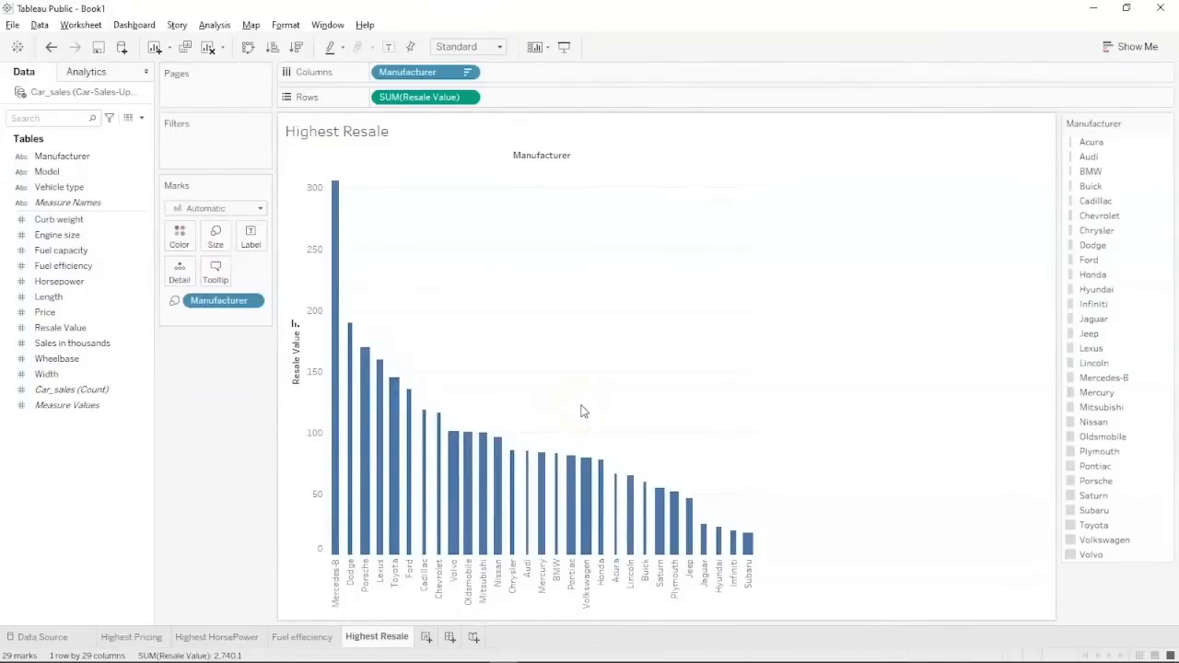
{"action": "left_click_drag", "start_coordinate": [219, 301], "coordinate": [78, 450]}
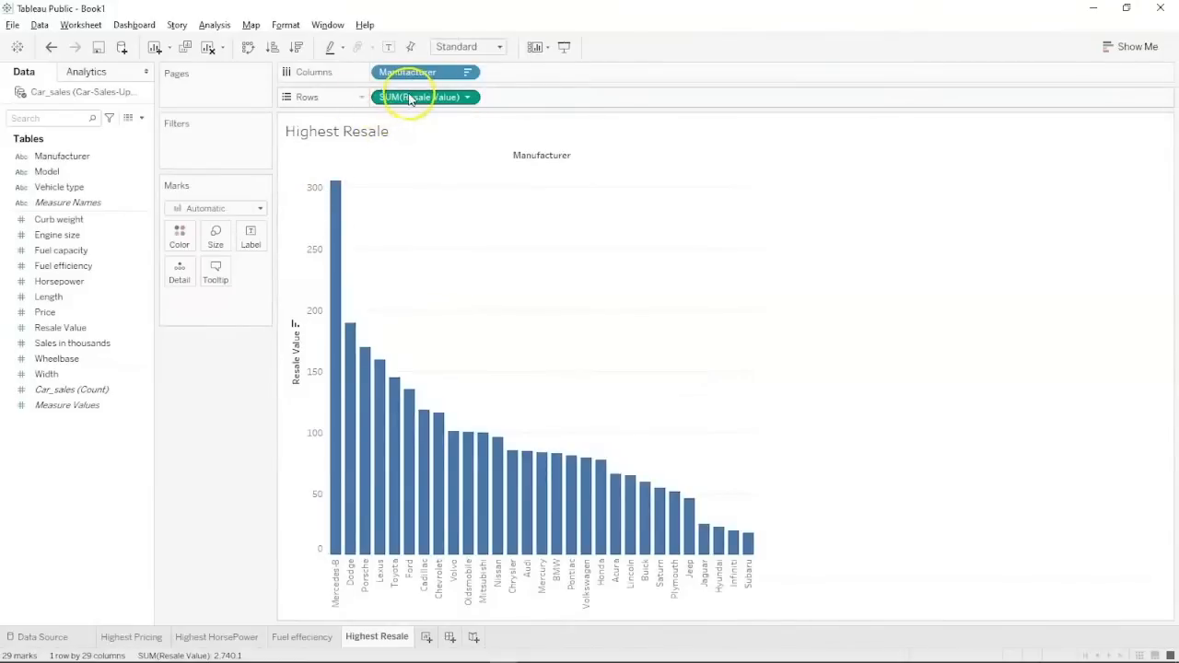
Change the resale measure to Maximum, making Porsche the tallest bar at 67.55.
{"action": "left_click", "coordinate": [466, 99]}
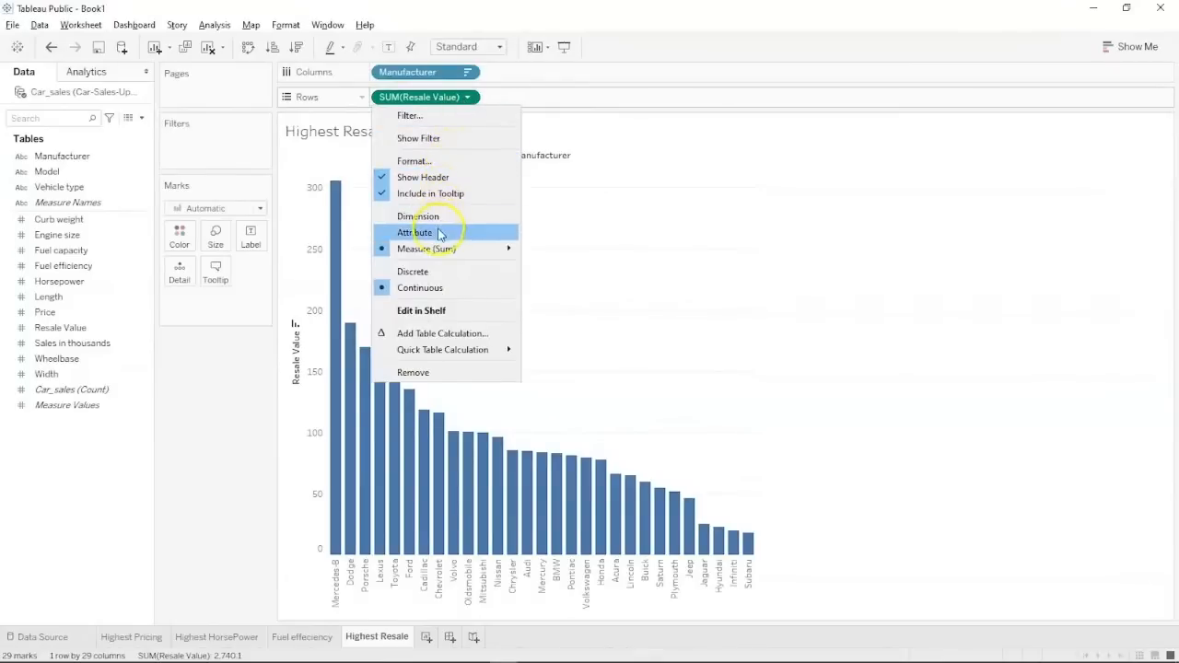
{"action": "mouse_move", "coordinate": [438, 249]}
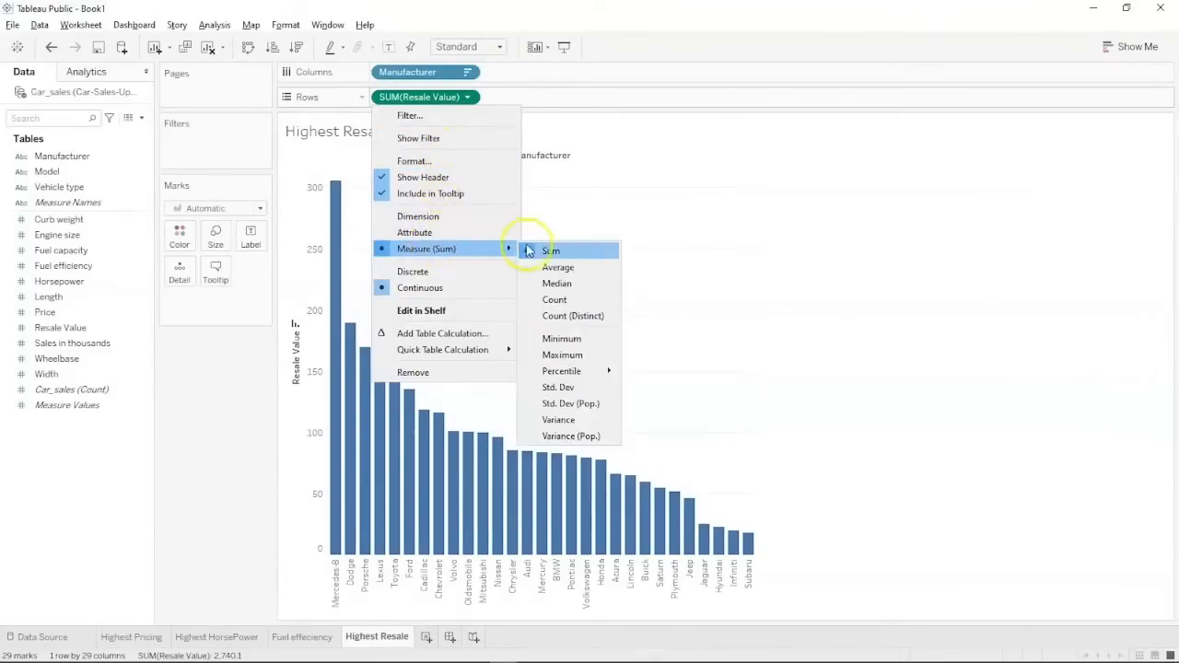
{"action": "left_click", "coordinate": [566, 268]}
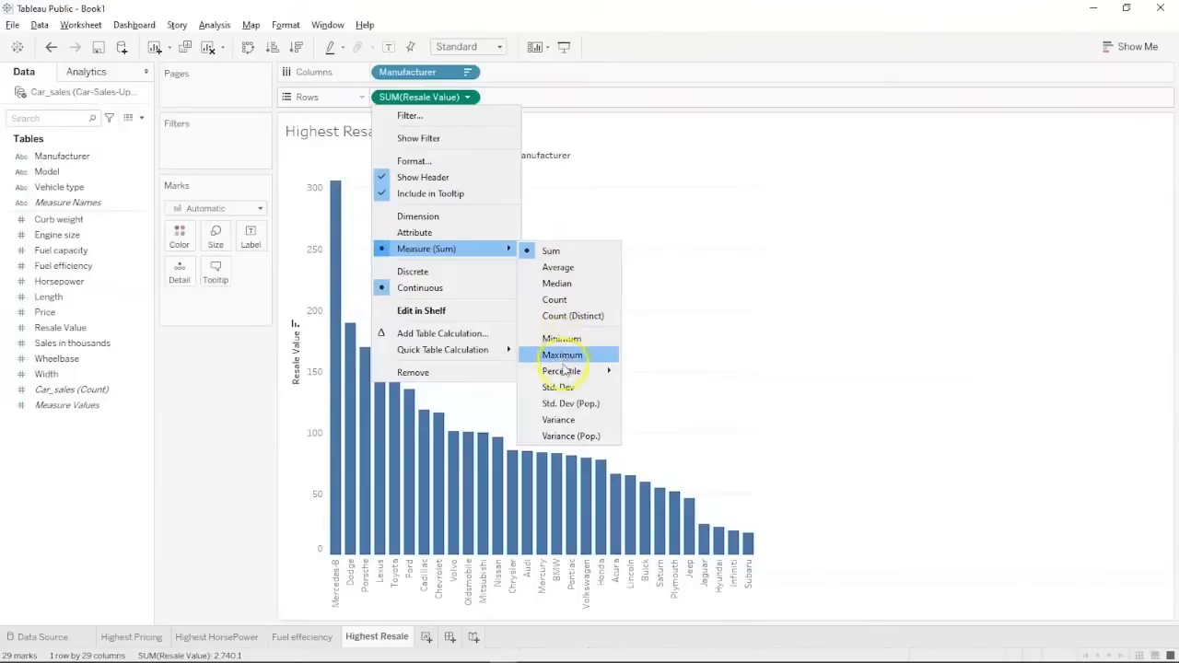
{"action": "left_click", "coordinate": [564, 358]}
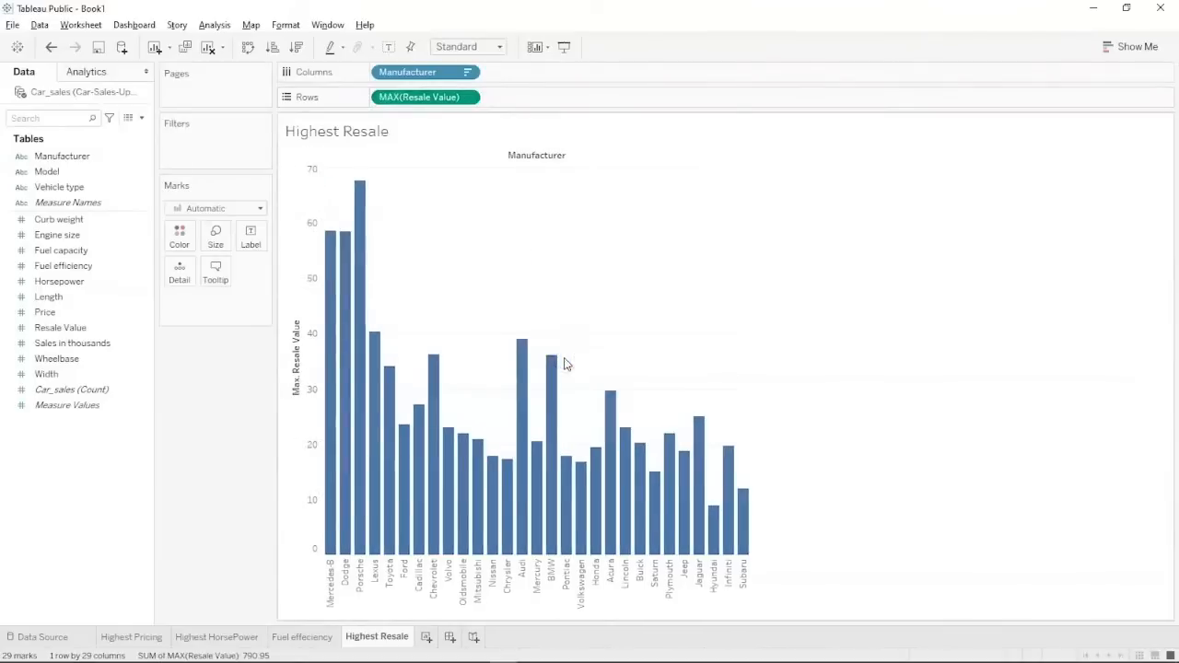
Colour the resale bars by Manufacturer with a legend.
{"action": "left_click", "coordinate": [79, 159]}
{"action": "left_click_drag", "start_coordinate": [80, 164], "coordinate": [217, 230]}
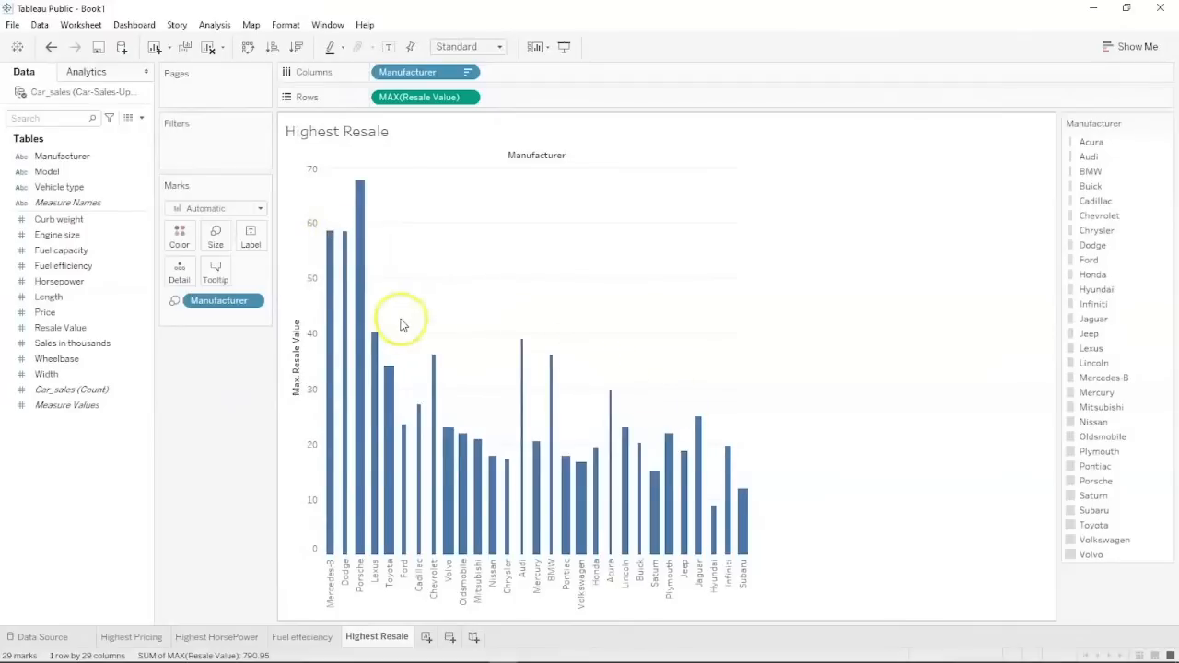
{"action": "left_click_drag", "start_coordinate": [239, 305], "coordinate": [68, 428]}
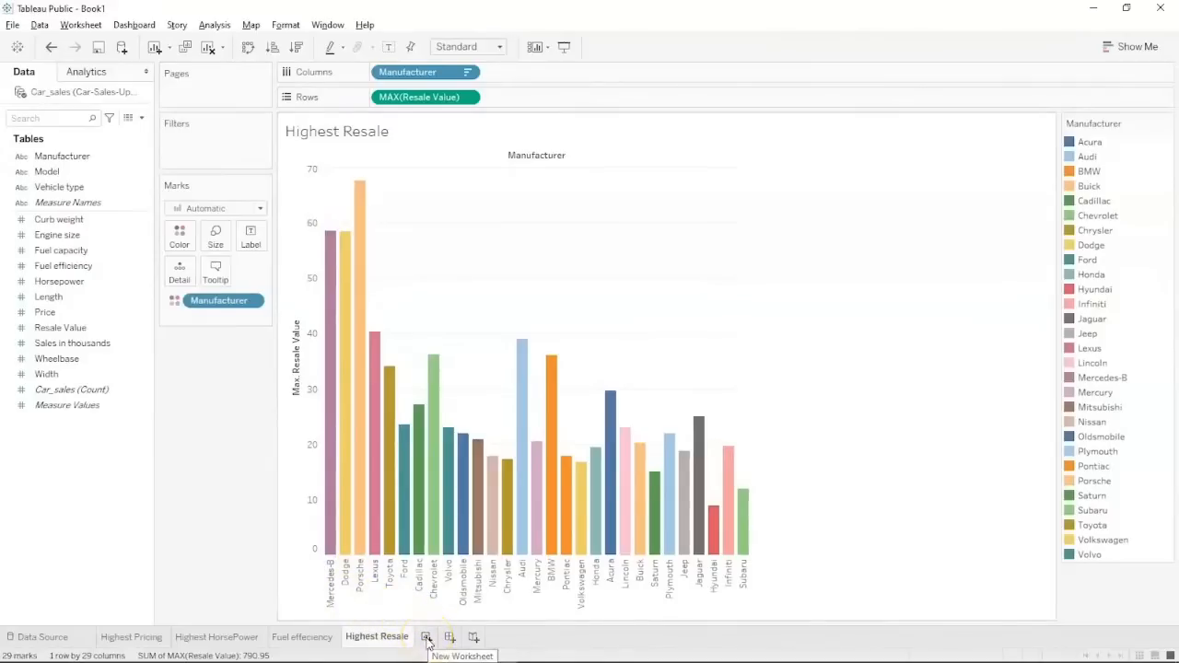
Add a new worksheet named Filter and place Manufacturer on Columns.
{"action": "left_click", "coordinate": [426, 637]}
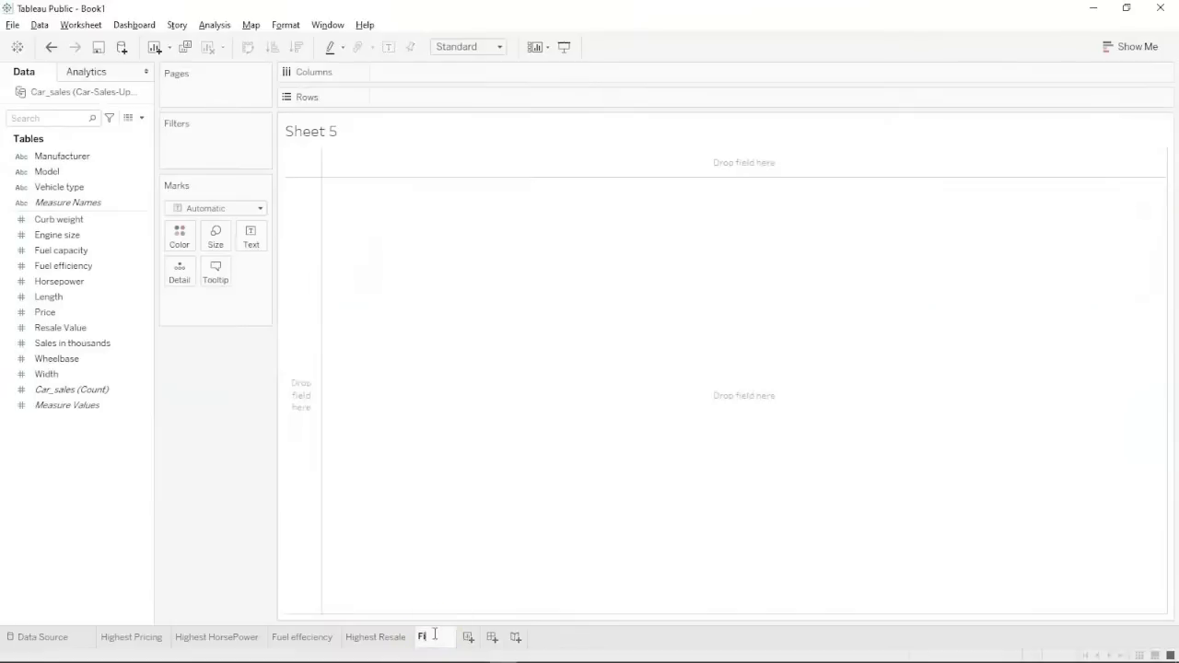
{"action": "key", "text": "Return"}
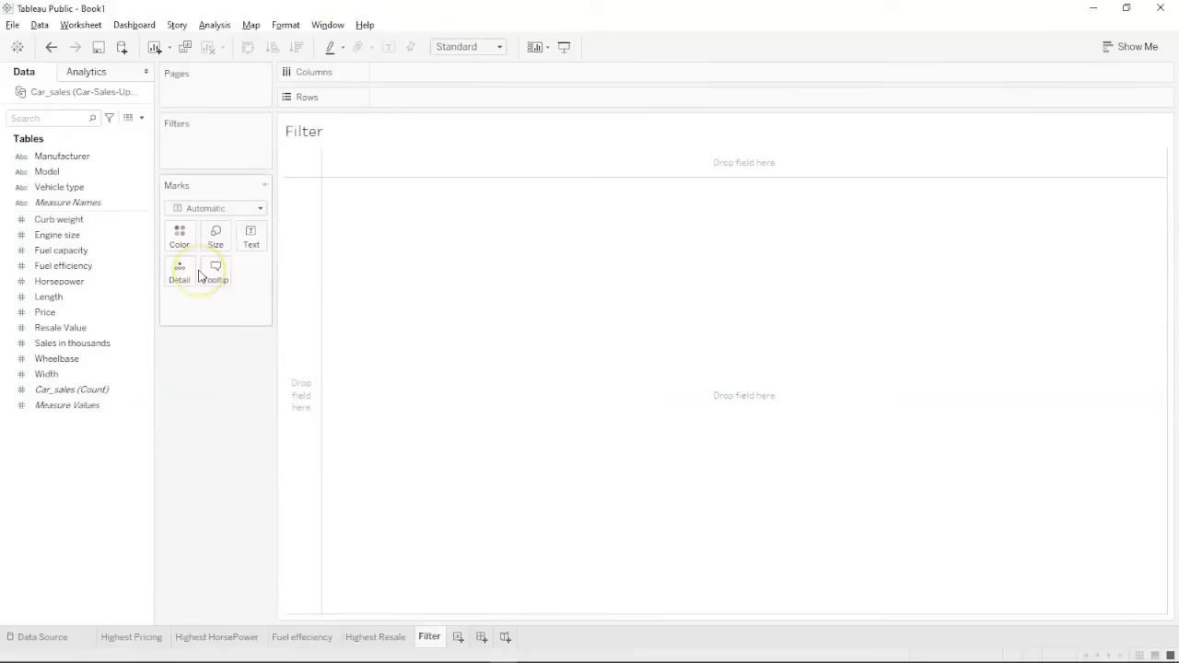
{"action": "left_click", "coordinate": [70, 221]}
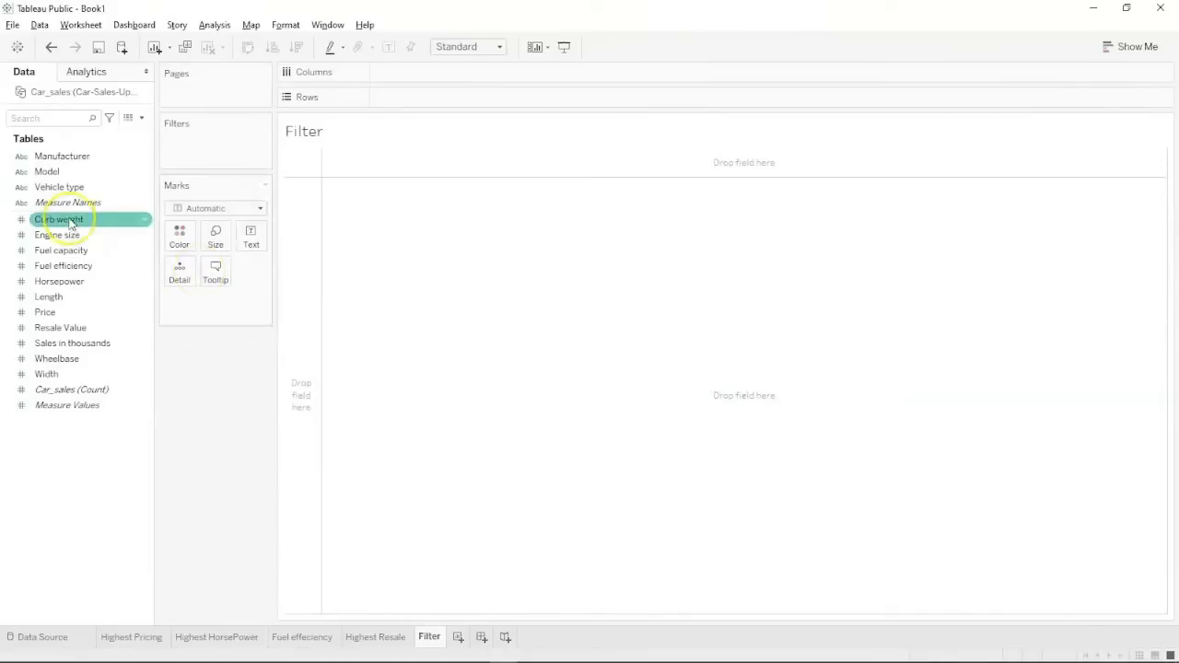
{"action": "left_click_drag", "start_coordinate": [62, 156], "coordinate": [413, 73]}
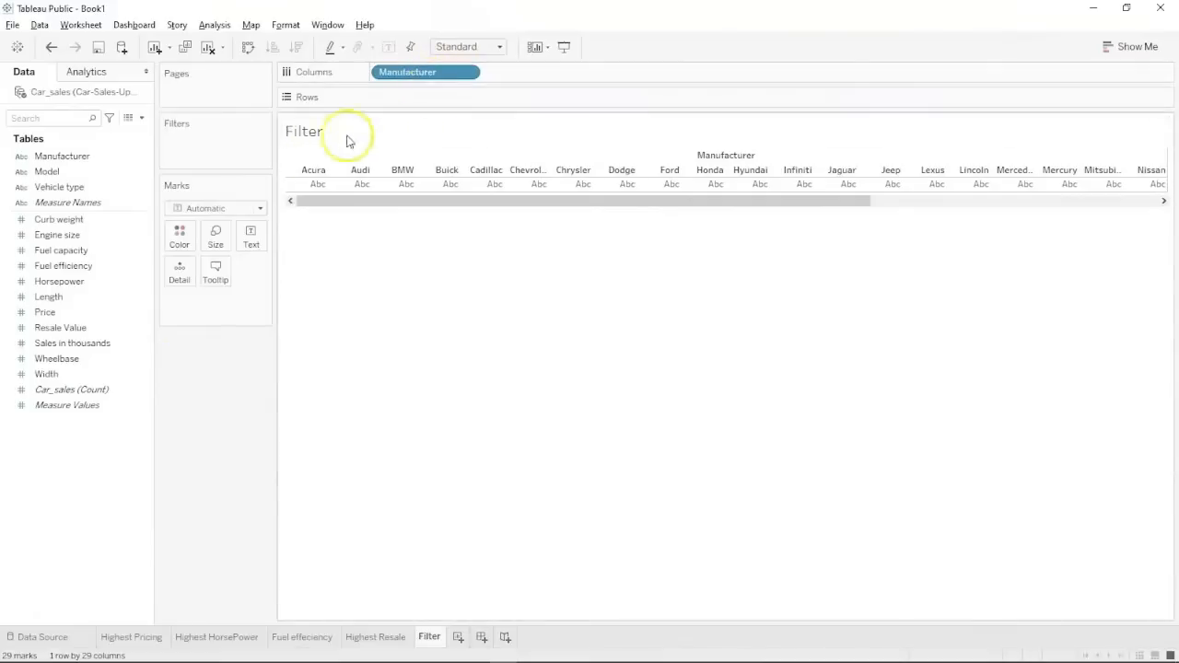
Put Price on Rows to chart SUM(Price) bars for each manufacturer.
{"action": "left_click", "coordinate": [65, 390]}
{"action": "left_click", "coordinate": [73, 344]}
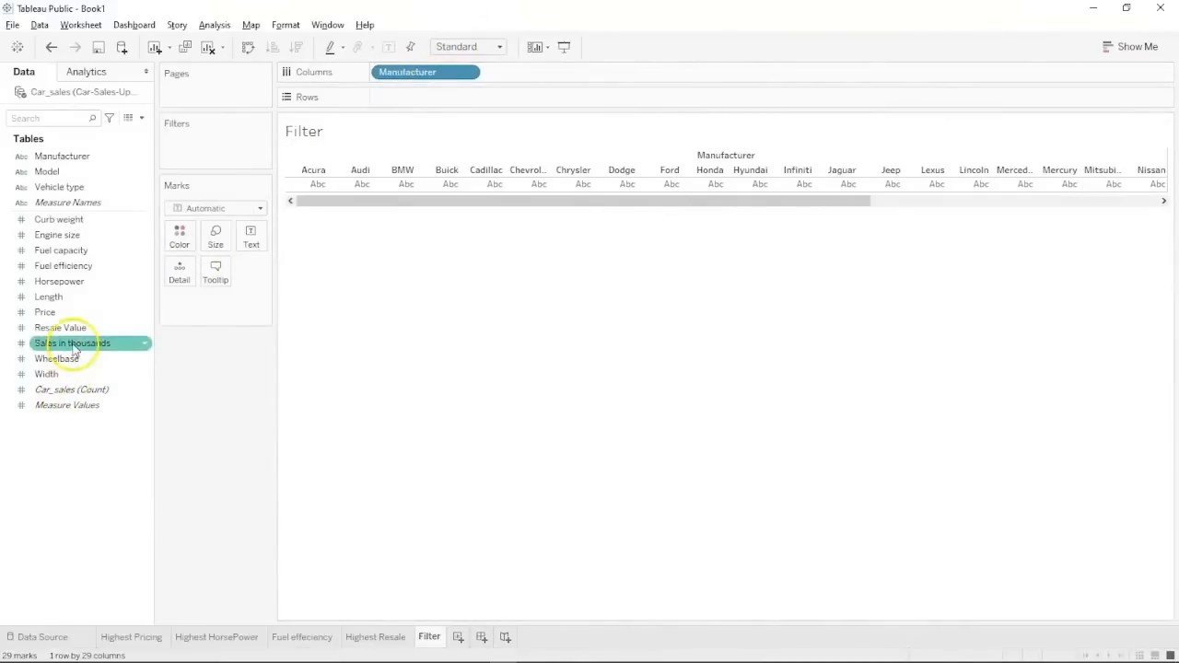
{"action": "left_click", "coordinate": [74, 328]}
{"action": "left_click", "coordinate": [67, 314]}
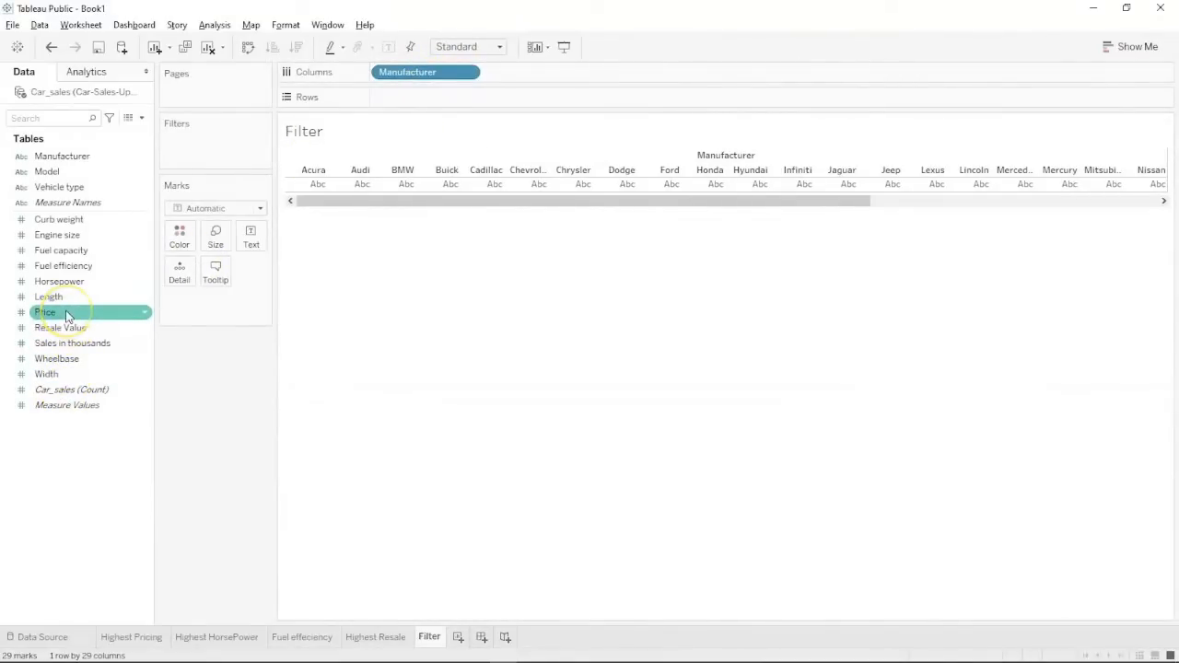
{"action": "left_click_drag", "start_coordinate": [67, 314], "coordinate": [418, 95]}
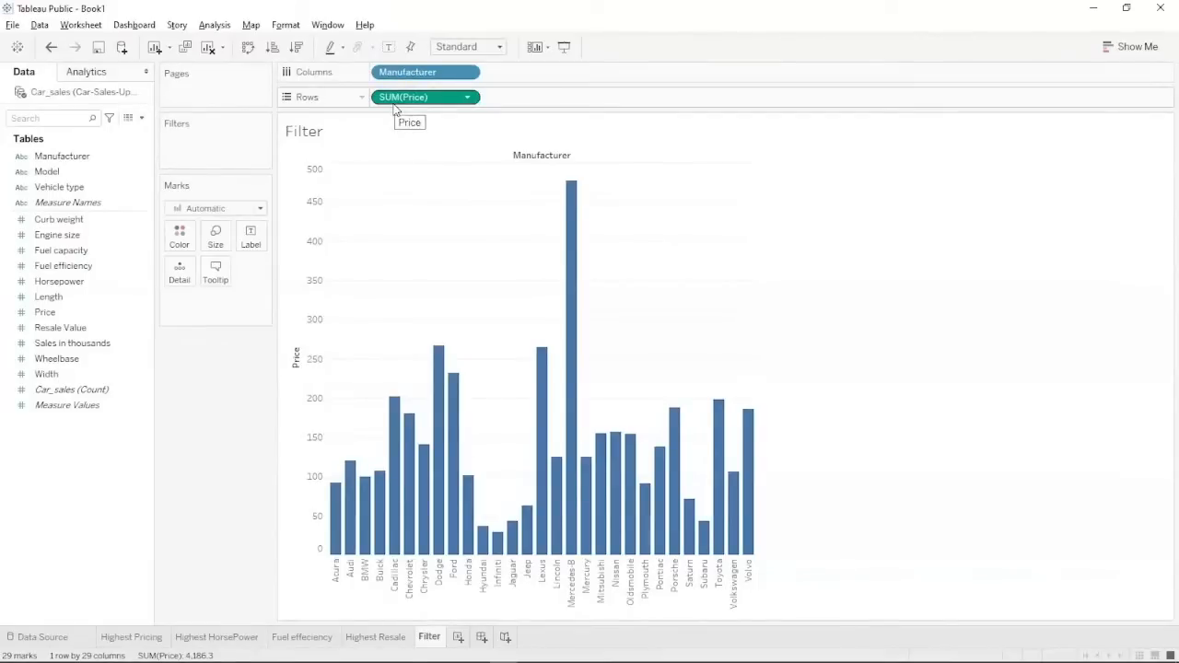
Add Manufacturer as a filter keeping all 29 manufacturers selected.
{"action": "left_click", "coordinate": [83, 158]}
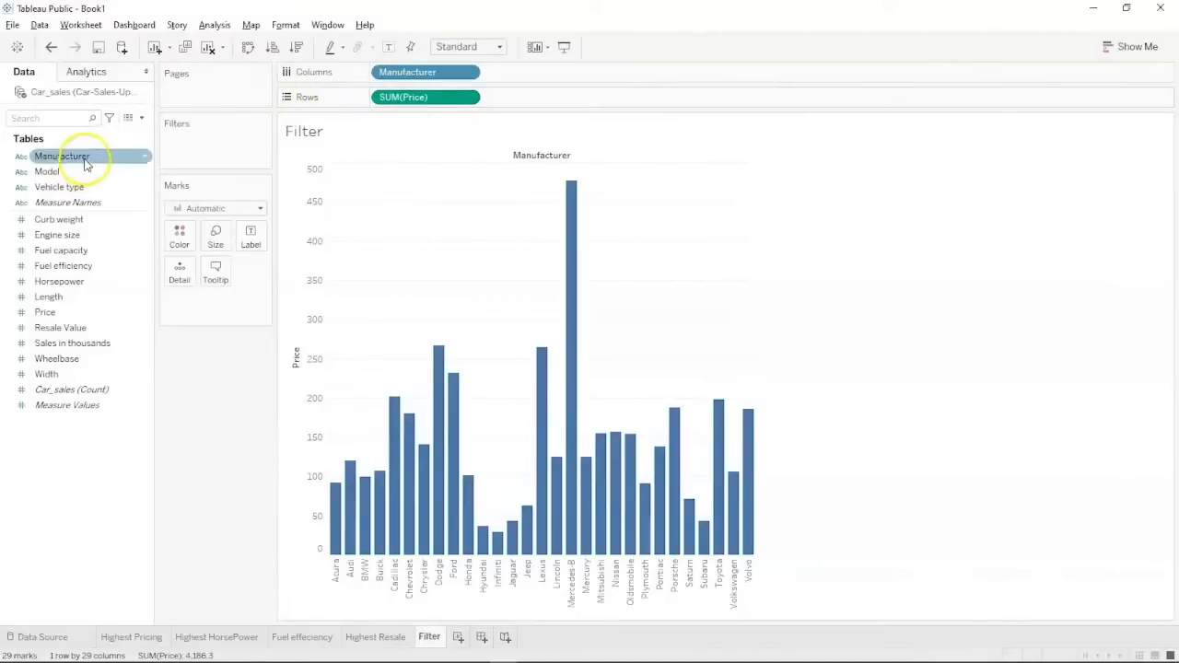
{"action": "left_click_drag", "start_coordinate": [84, 159], "coordinate": [194, 140]}
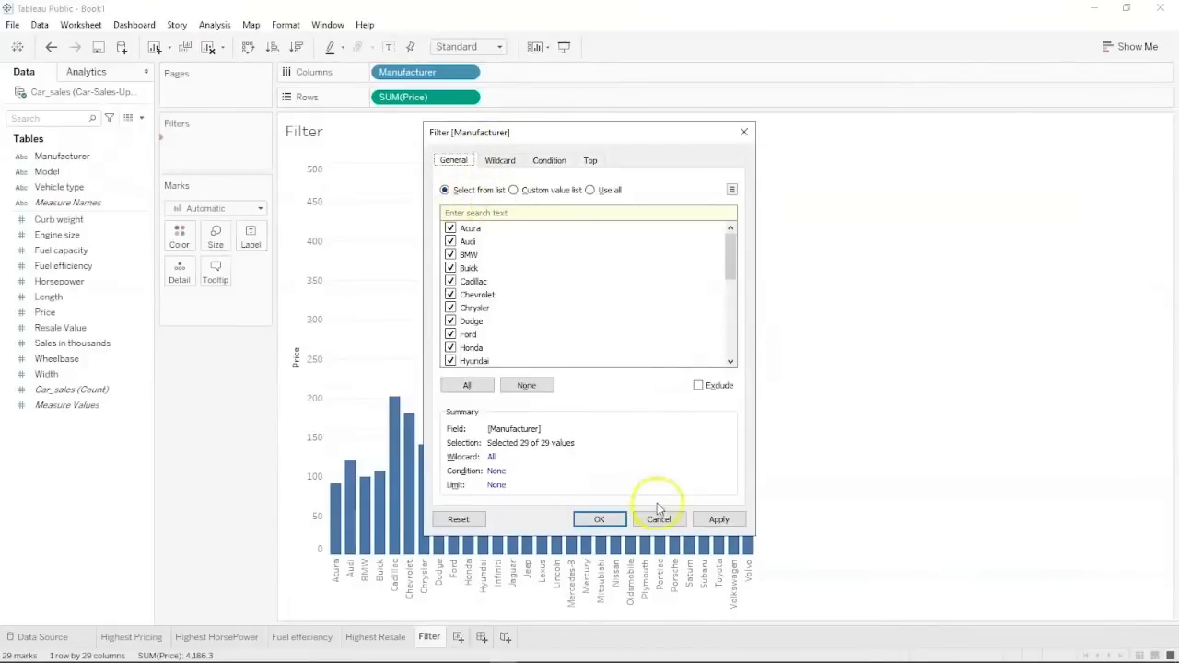
{"action": "left_click", "coordinate": [599, 519]}
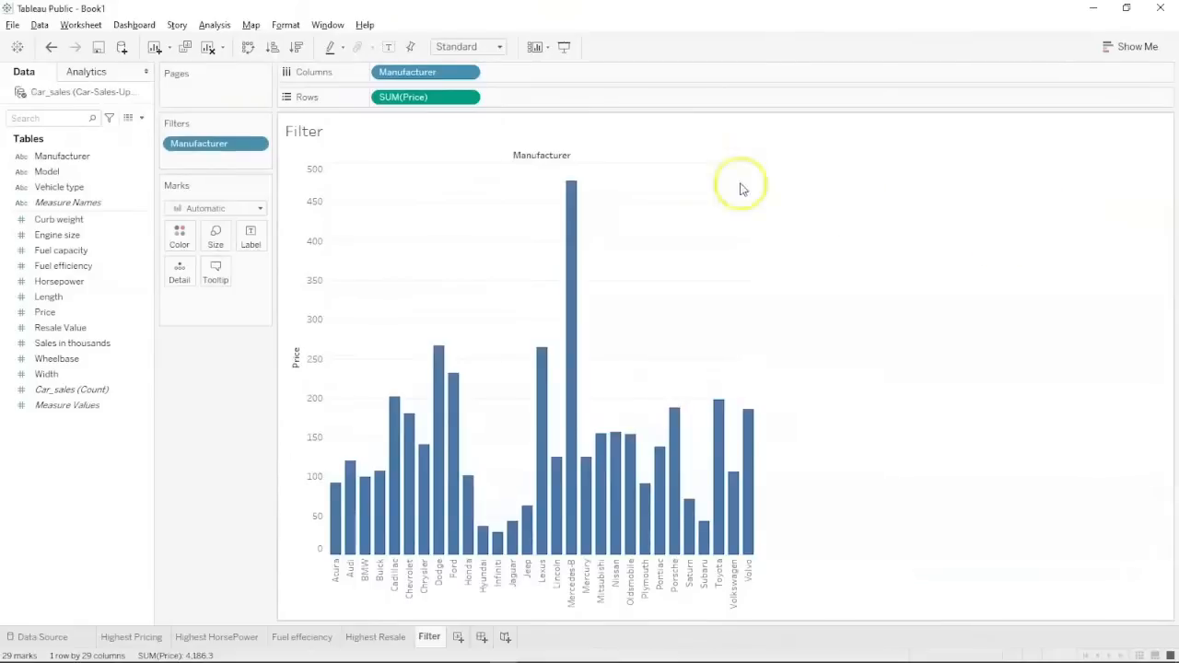
{"action": "left_click", "coordinate": [262, 124]}
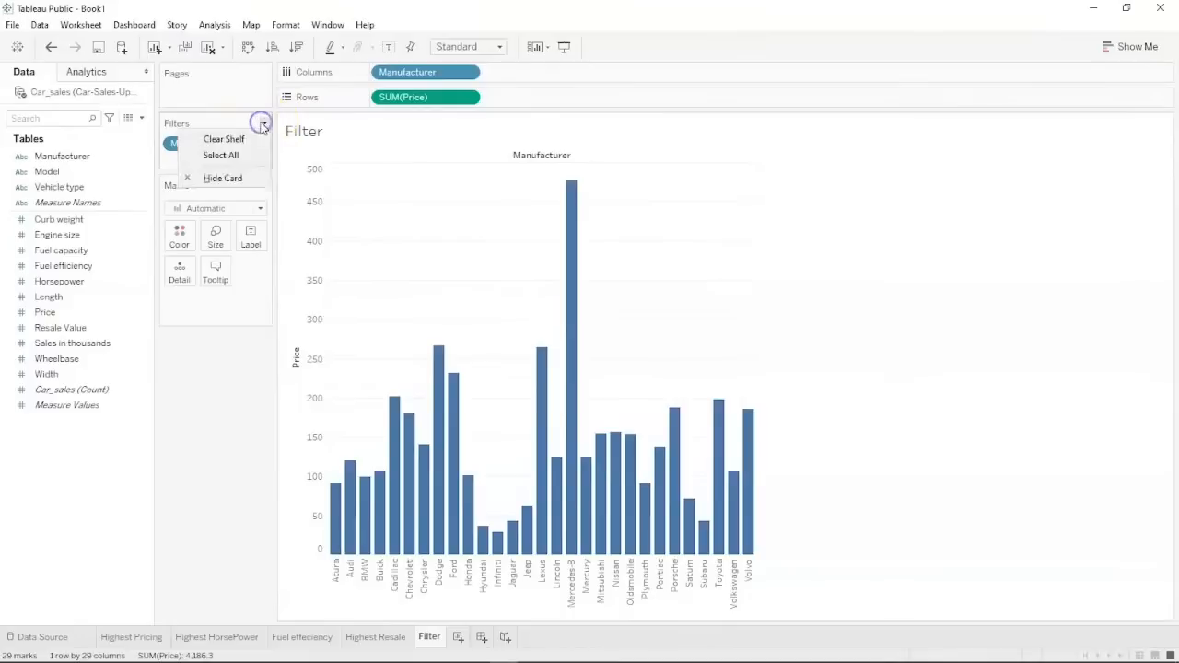
{"action": "left_click", "coordinate": [201, 154]}
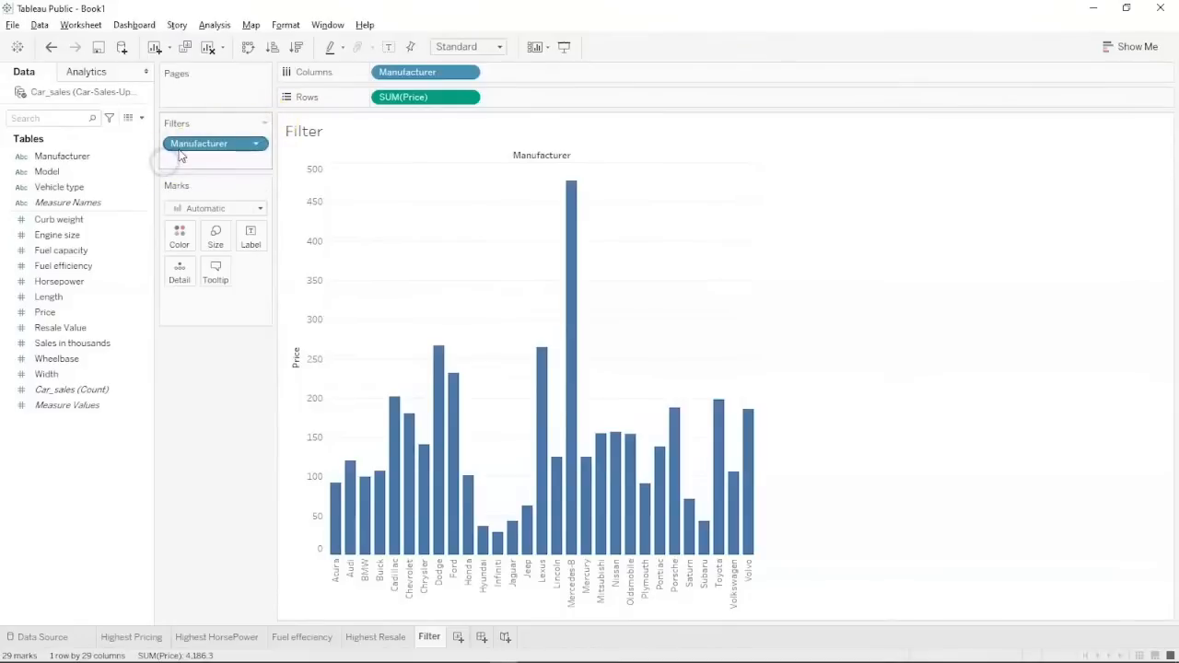
Review the Manufacturer filter through Edit Filter and confirm all 29 of 29 are kept.
{"action": "right_click", "coordinate": [180, 151]}
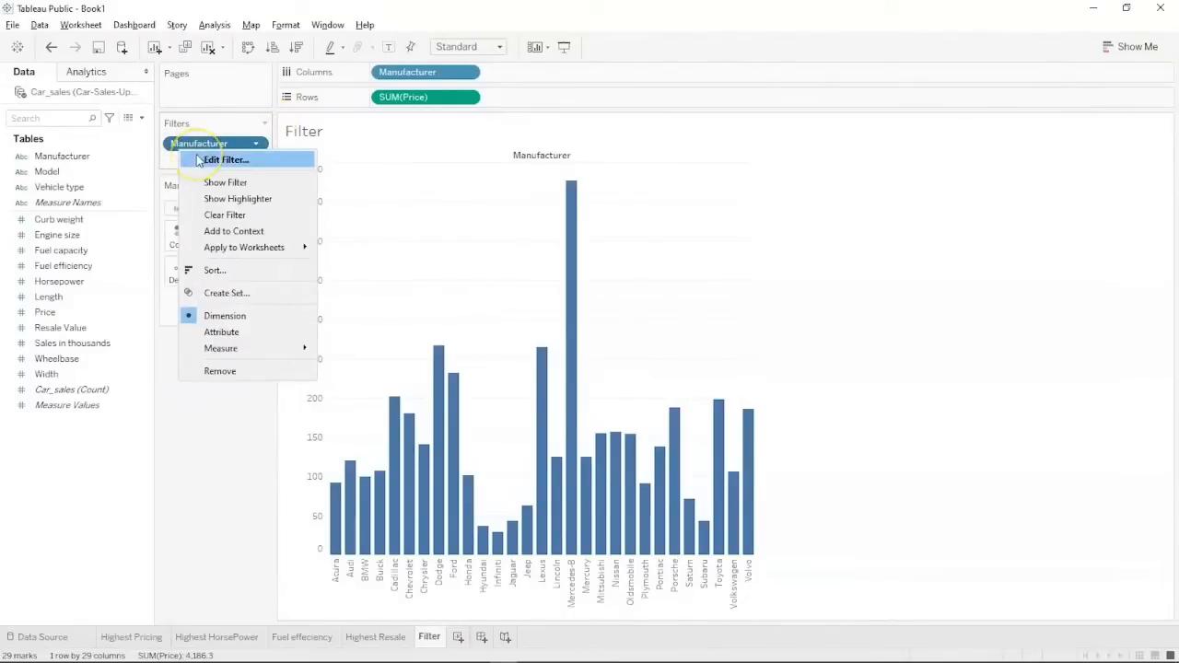
{"action": "left_click", "coordinate": [198, 161]}
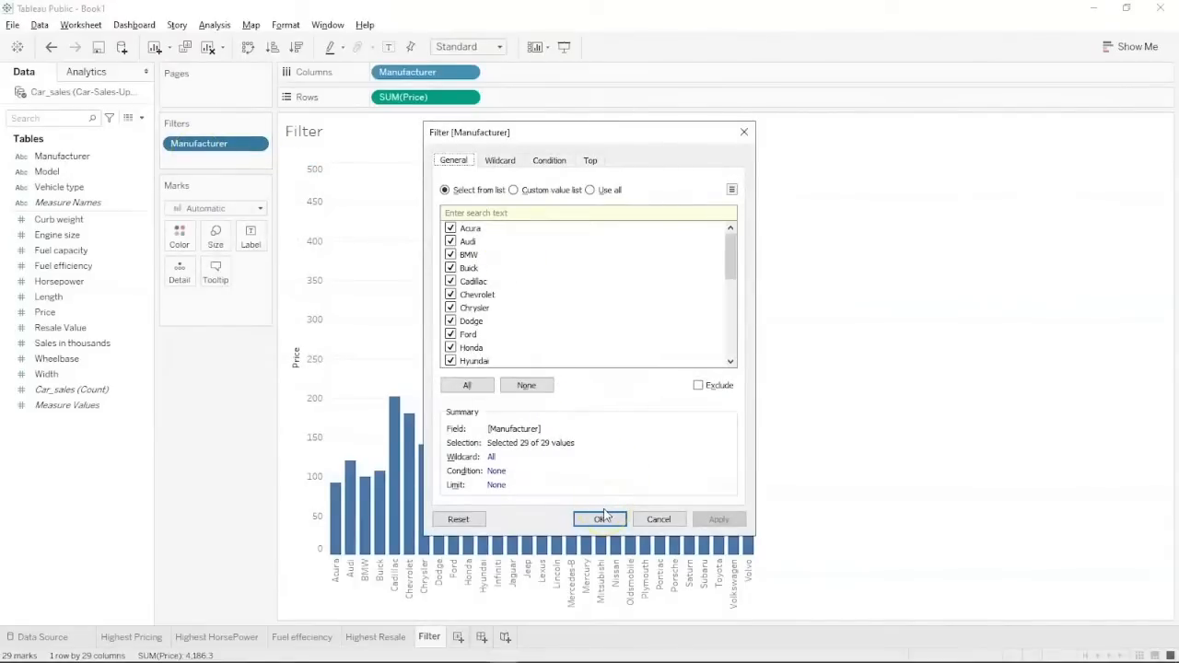
{"action": "scroll", "coordinate": [537, 339], "scroll_direction": "down", "scroll_amount": 3}
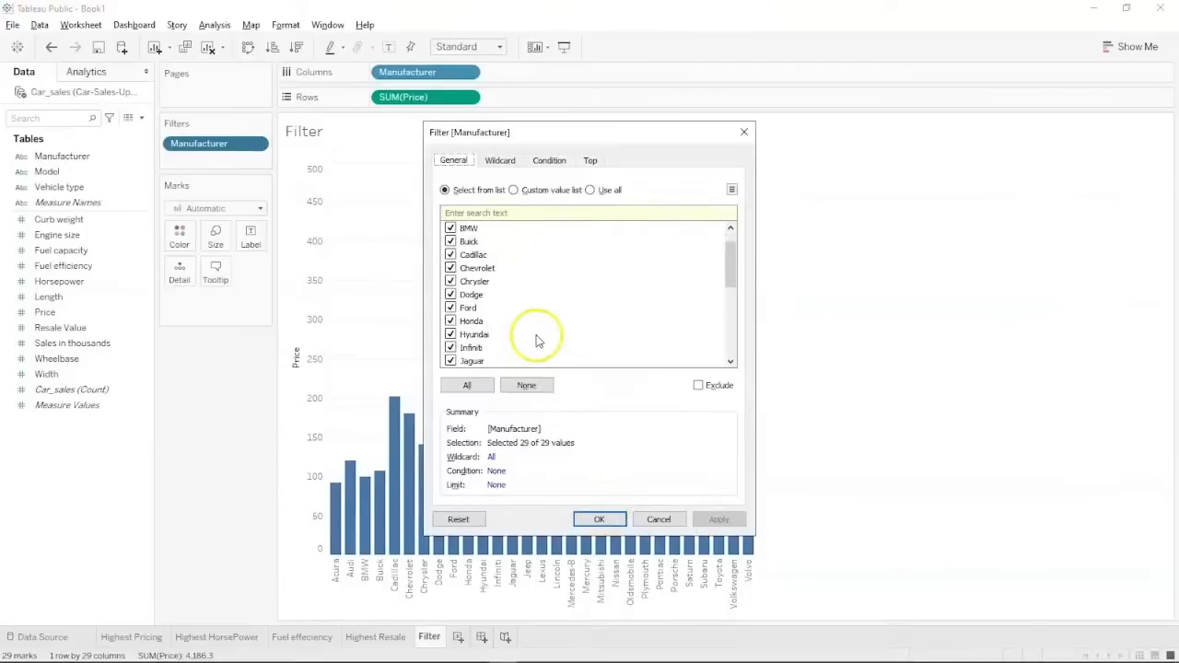
{"action": "scroll", "coordinate": [537, 339], "scroll_direction": "down", "scroll_amount": 3}
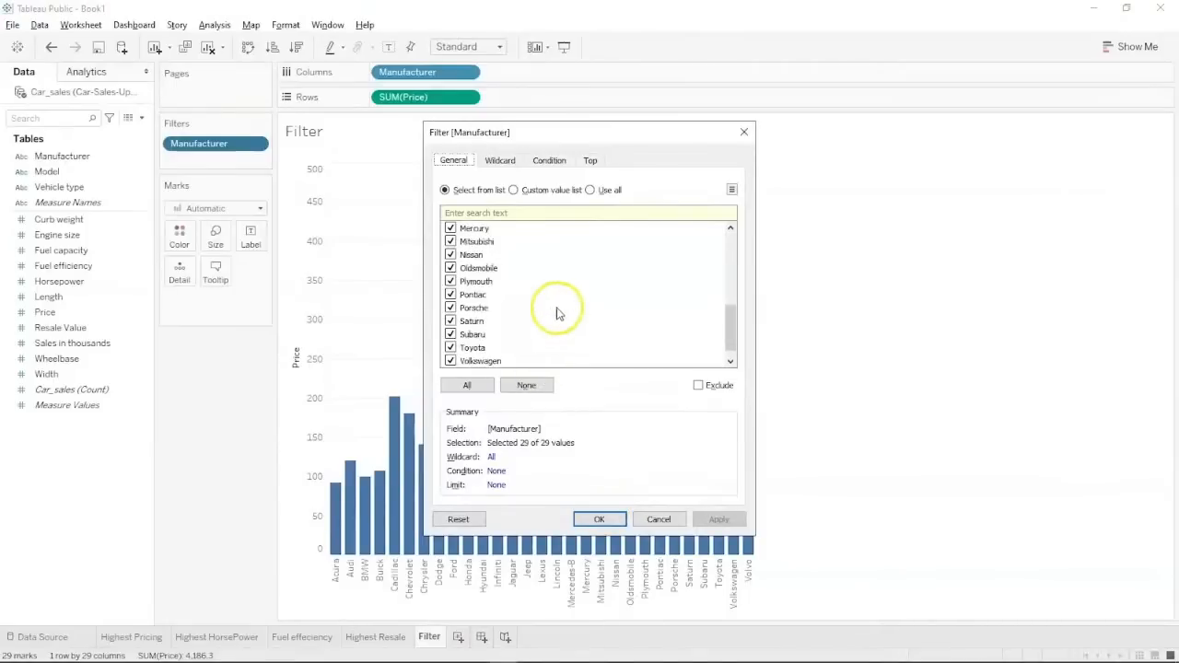
{"action": "left_click", "coordinate": [600, 518]}
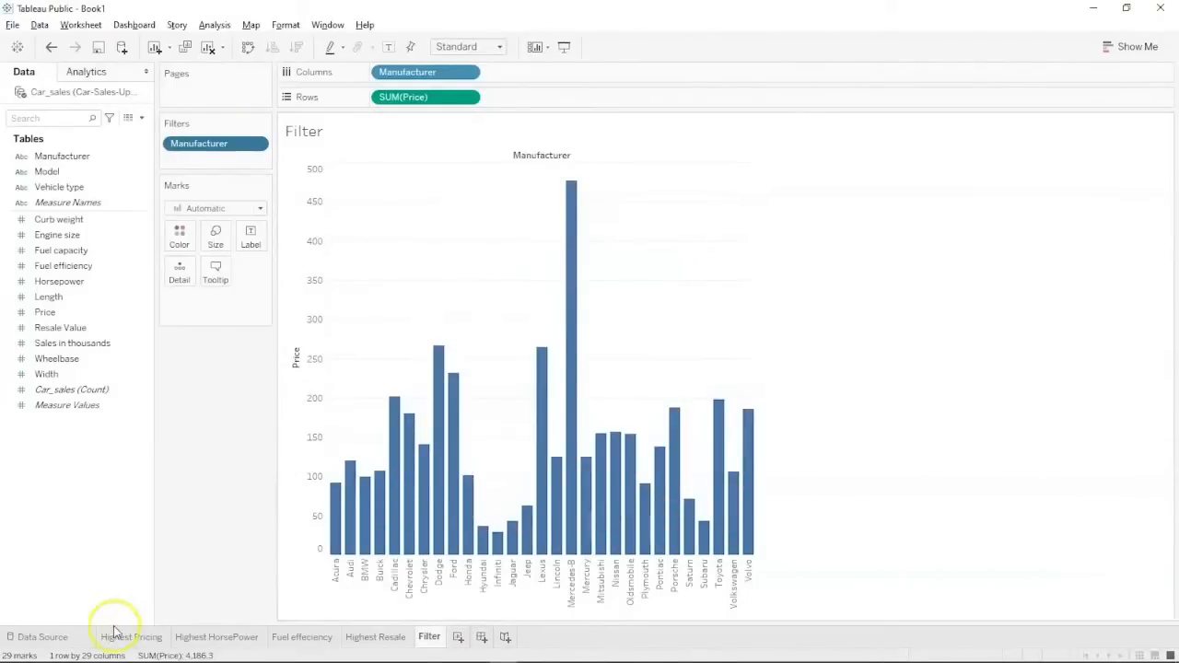
Show the Manufacturer filter list, sort bars by price descending, and toggle Mercedes-B off and on.
{"action": "right_click", "coordinate": [208, 148]}
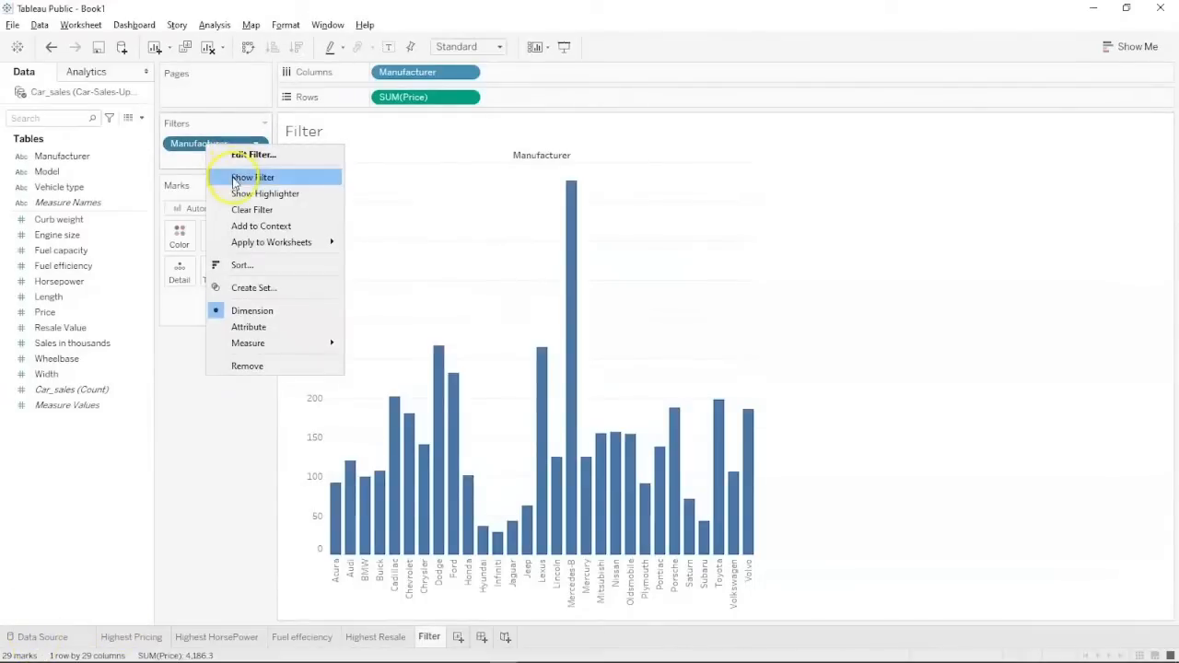
{"action": "left_click", "coordinate": [235, 179]}
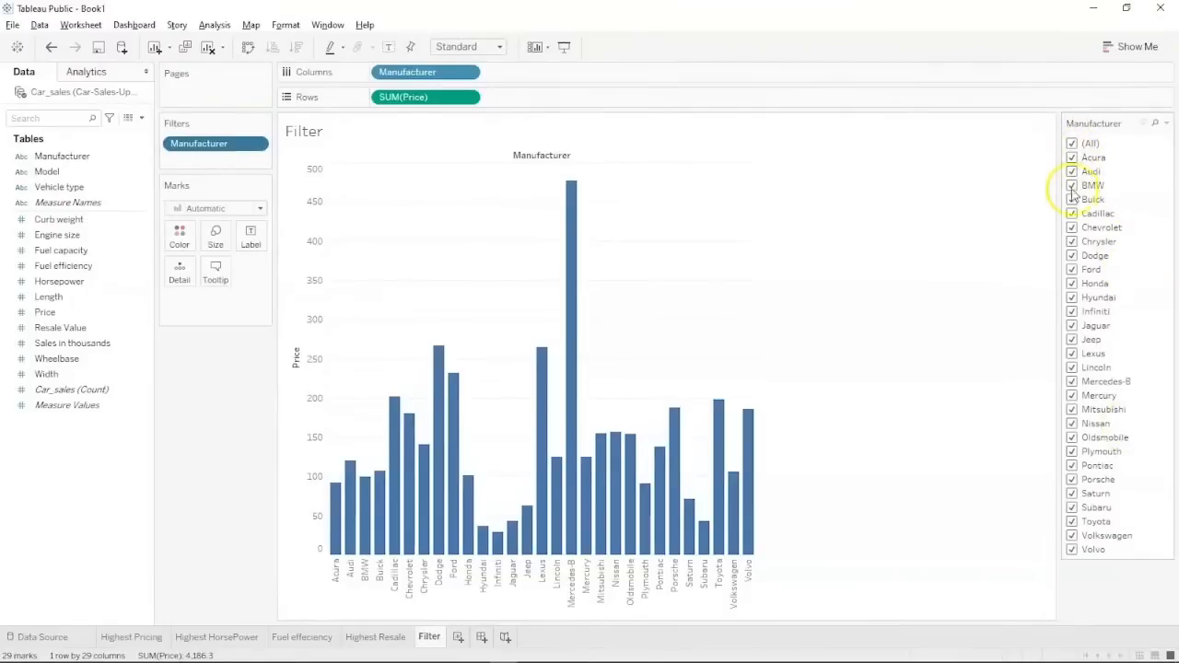
{"action": "left_click", "coordinate": [1072, 383]}
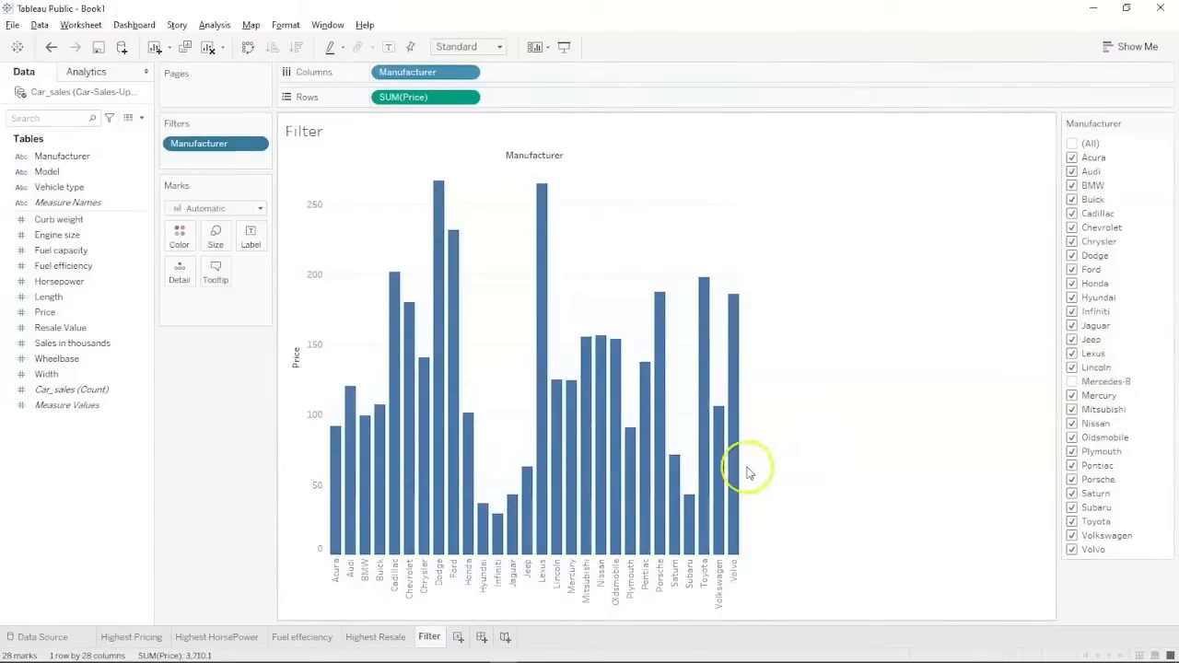
{"action": "left_click", "coordinate": [295, 46]}
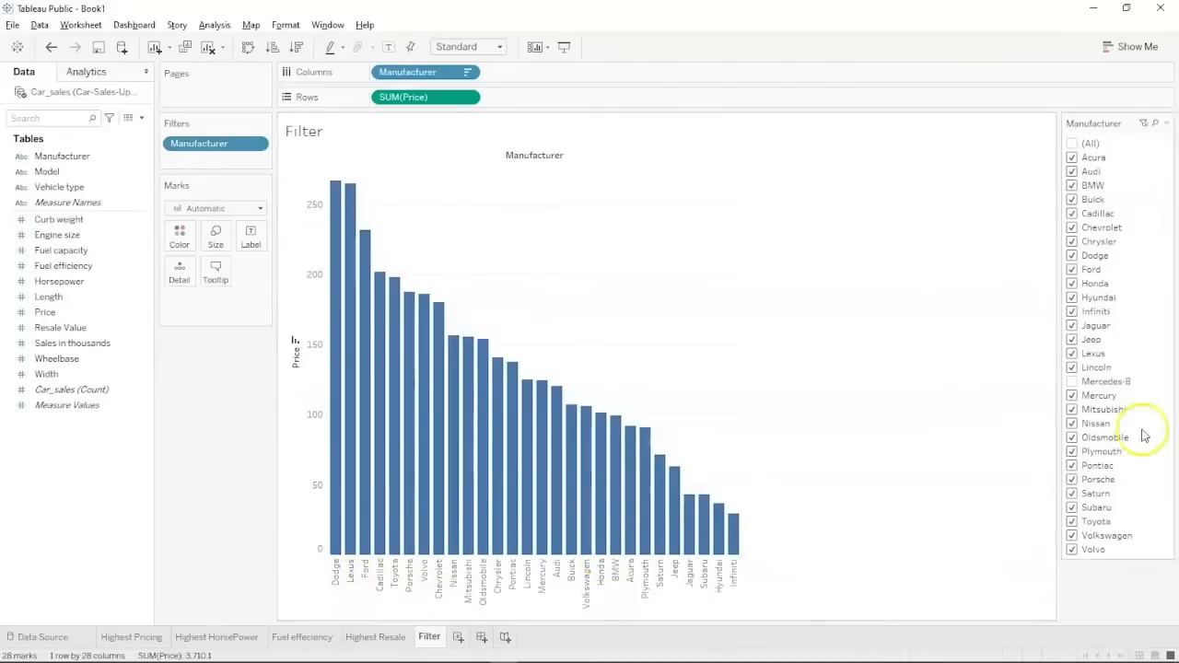
{"action": "left_click", "coordinate": [1071, 382]}
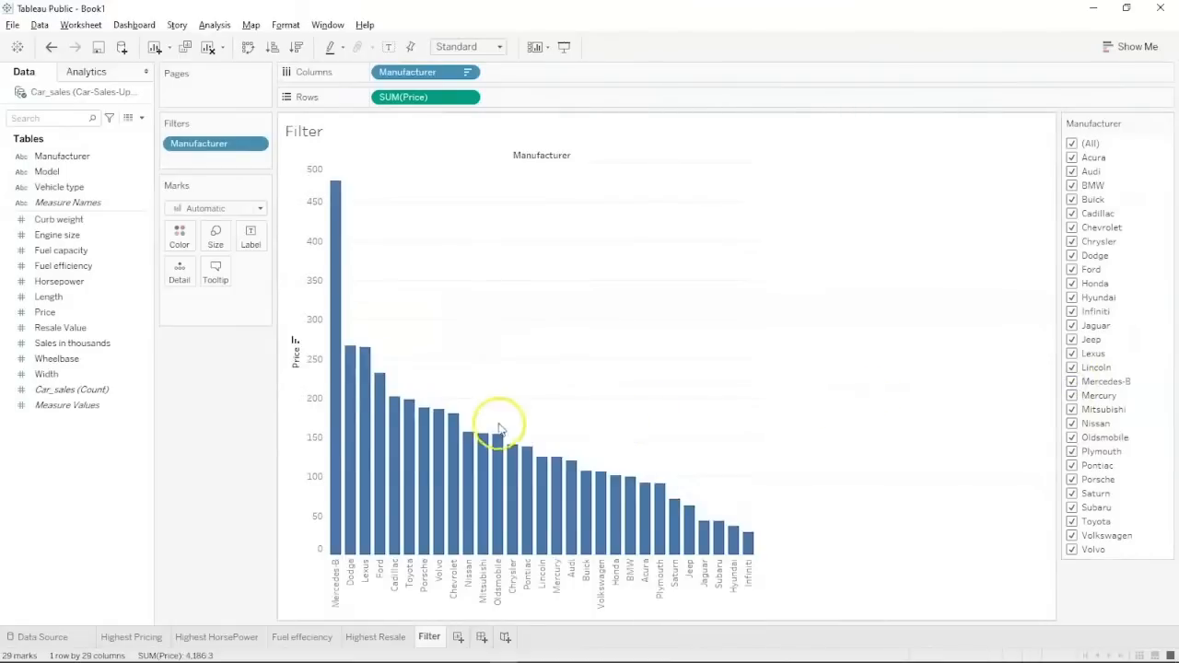
Try stacked and horizontal bar layouts from the Show Me chart suggestions.
{"action": "key", "text": "ctrl+1"}
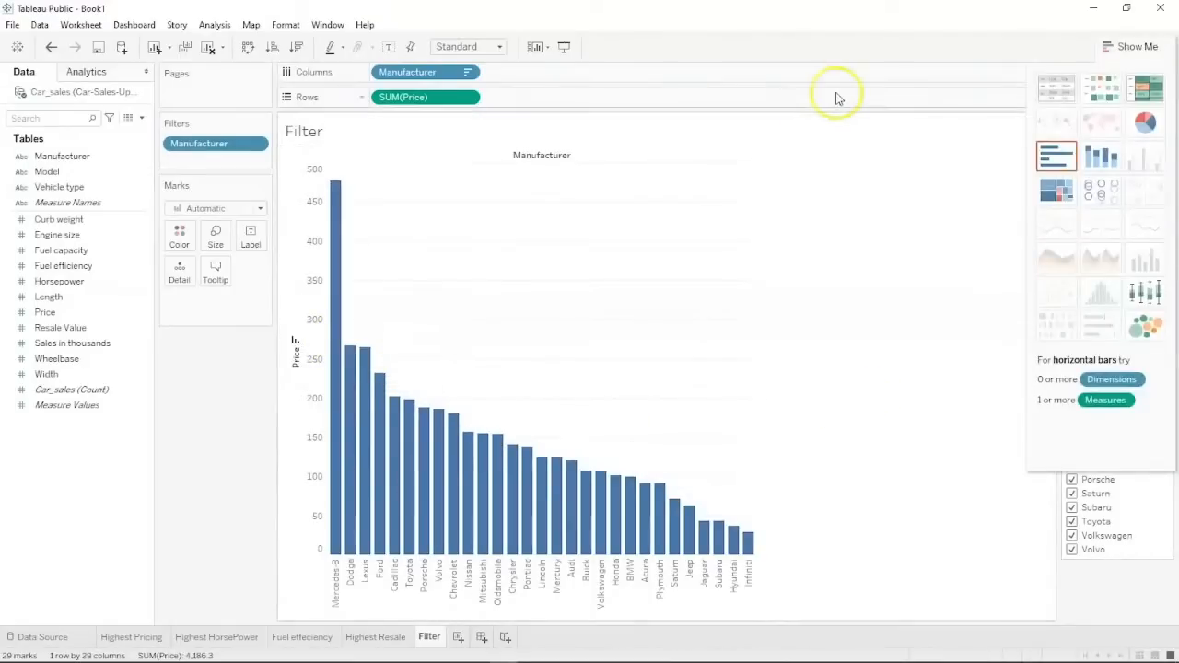
{"action": "left_click", "coordinate": [1096, 170]}
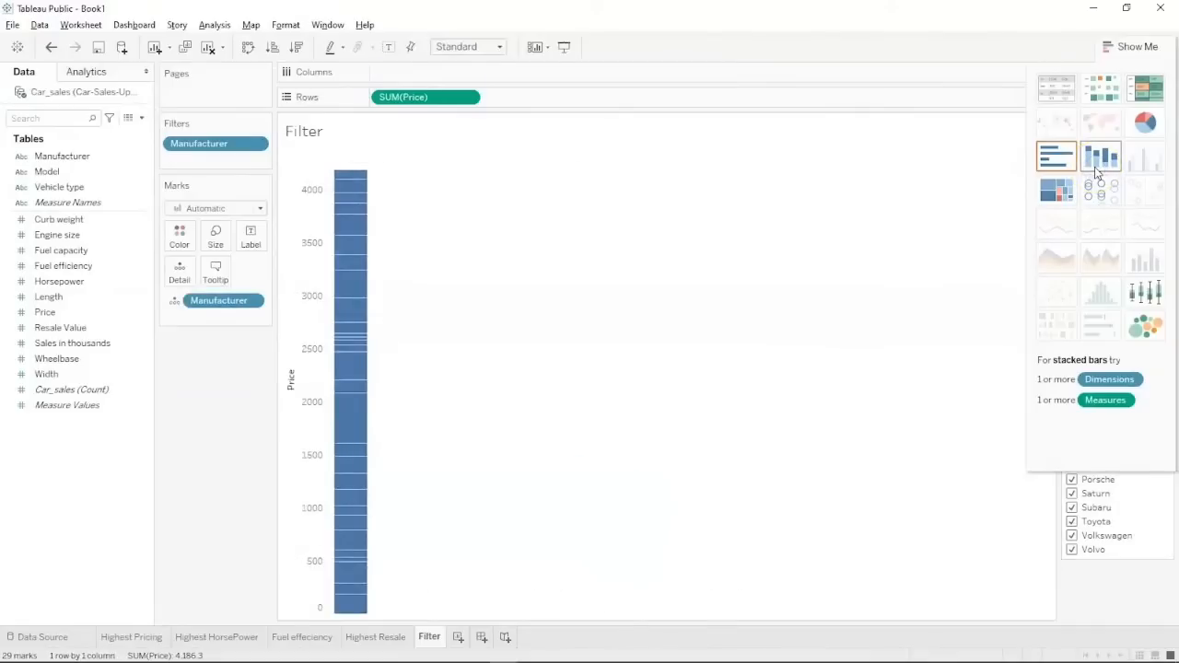
{"action": "left_click", "coordinate": [1059, 163]}
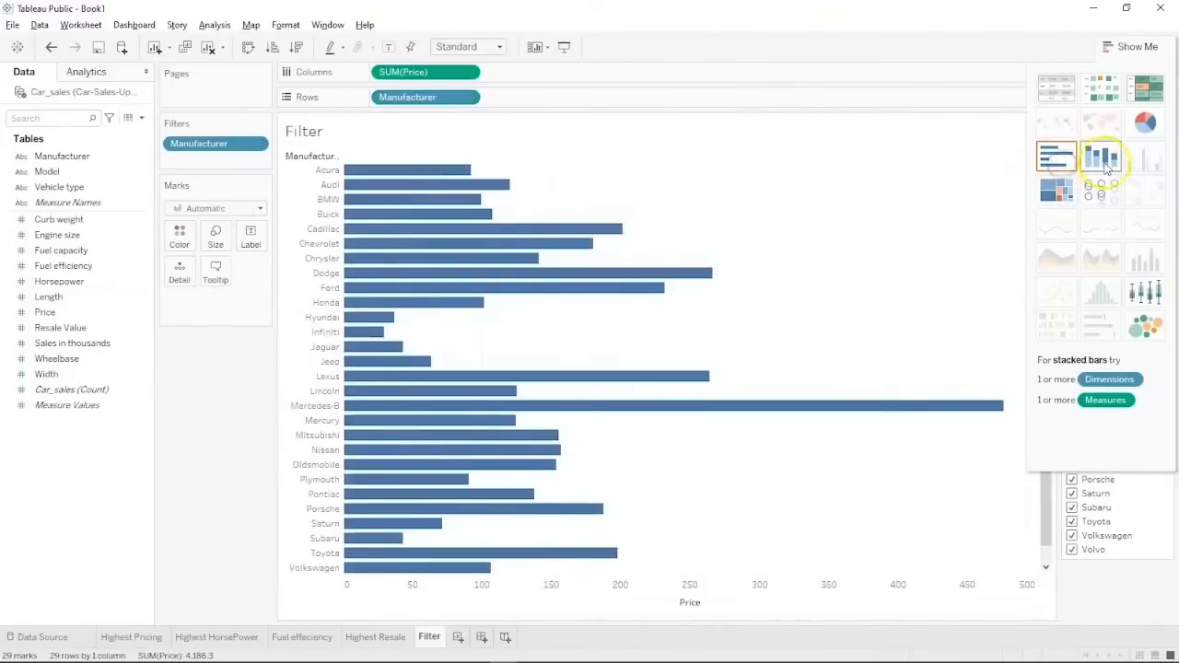
{"action": "left_click", "coordinate": [1105, 162]}
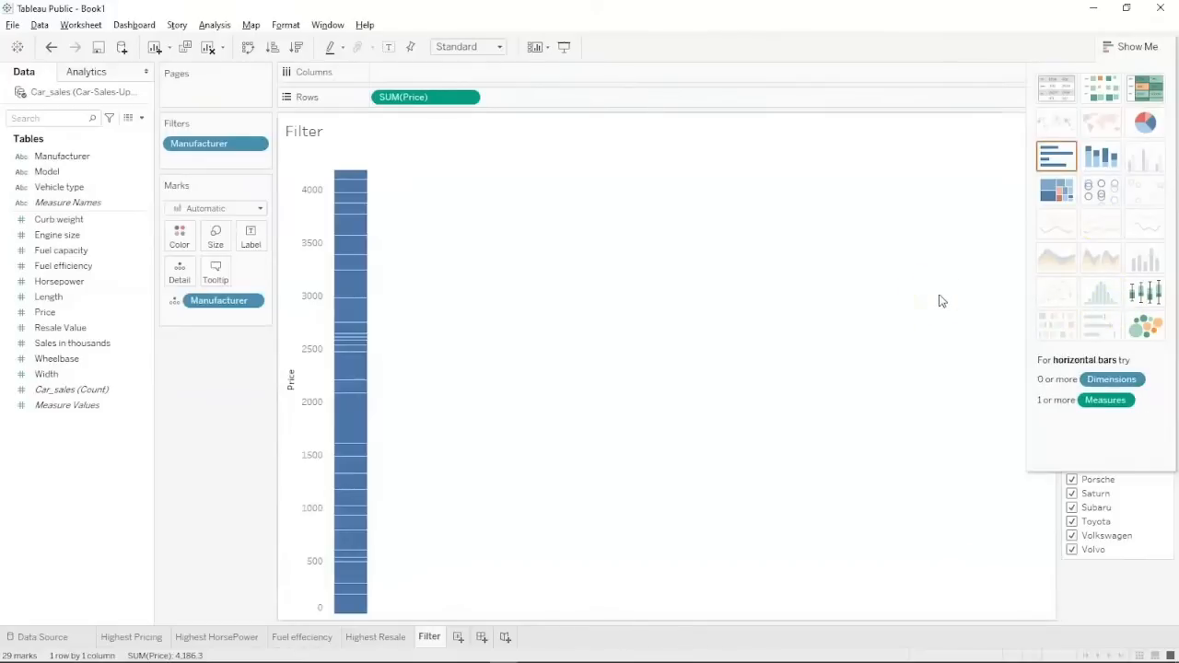
{"action": "left_click", "coordinate": [1055, 157]}
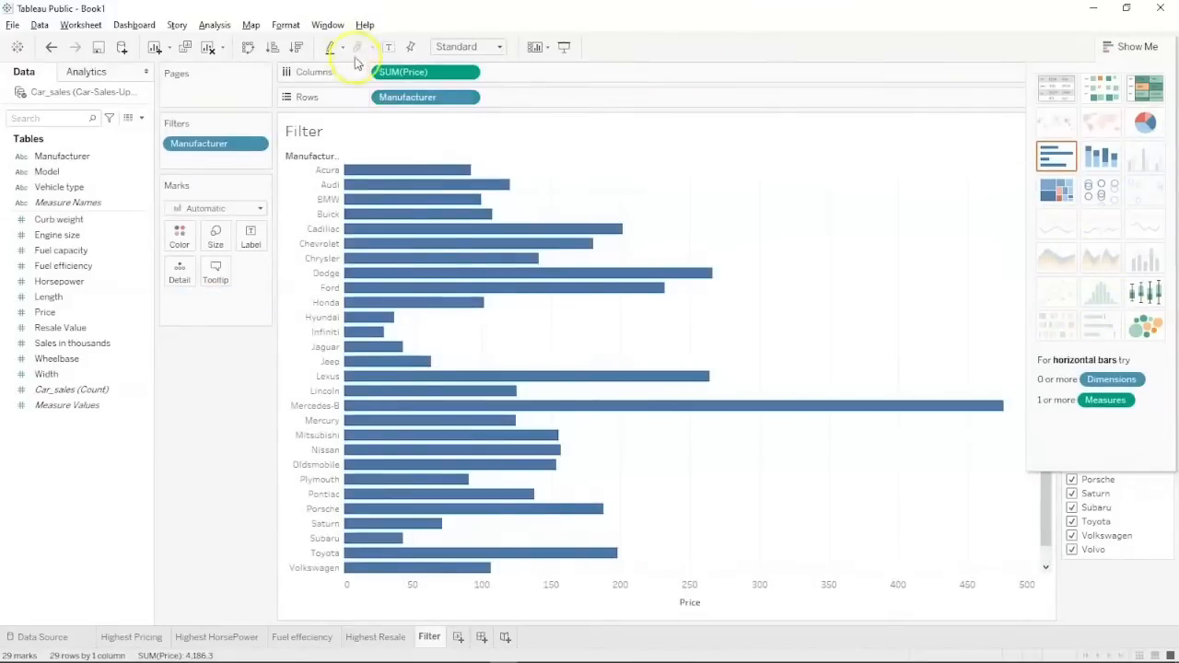
Return to vertical bars with SUM(Price) on Rows, Manufacturer on Columns, sorted descending.
{"action": "left_click_drag", "start_coordinate": [405, 72], "coordinate": [528, 93]}
{"action": "left_click_drag", "start_coordinate": [455, 95], "coordinate": [452, 74]}
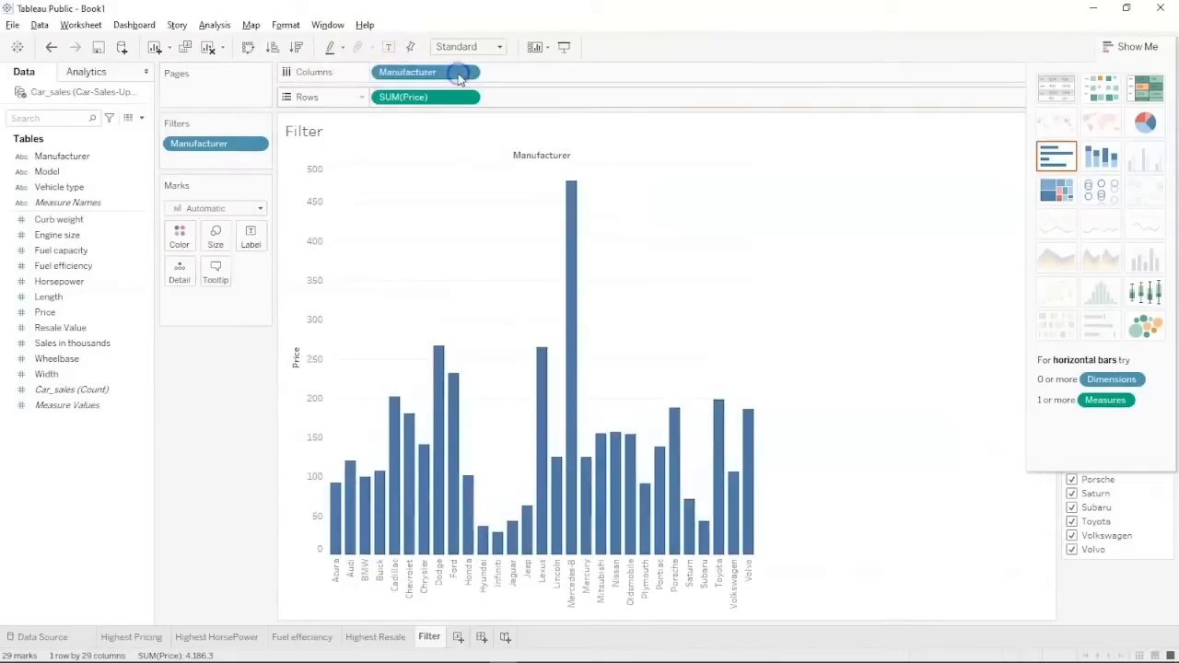
{"action": "left_click", "coordinate": [295, 47]}
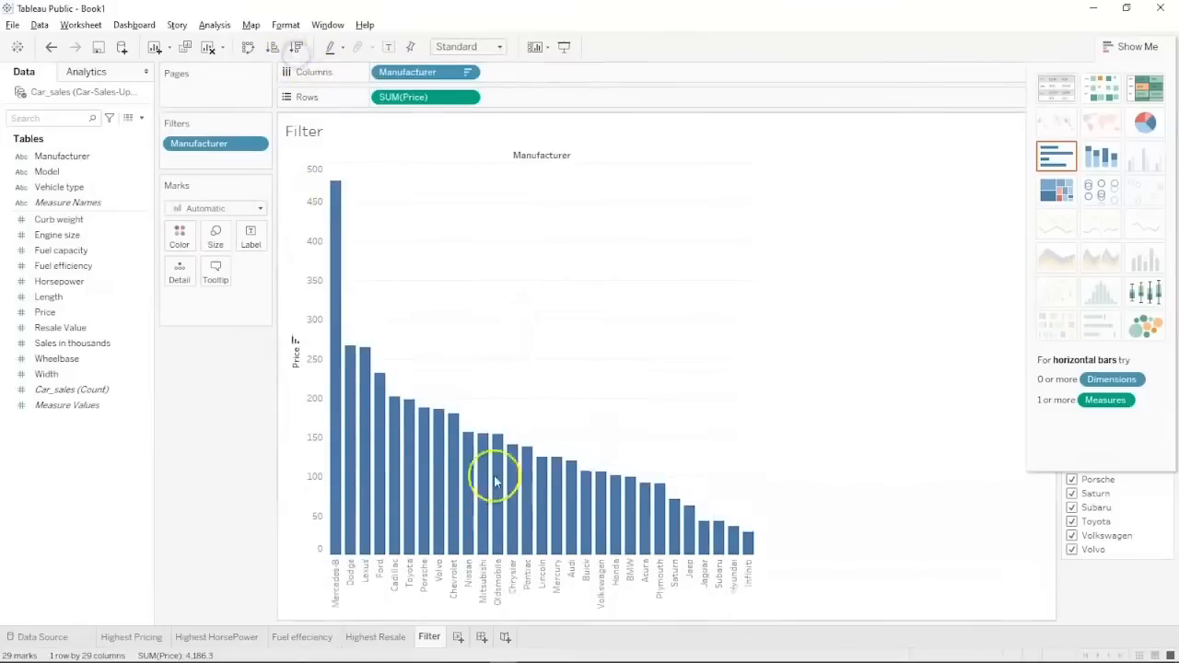
Add a new worksheet after Filter and name it 'Scatte Plot'.
{"action": "left_click", "coordinate": [459, 637]}
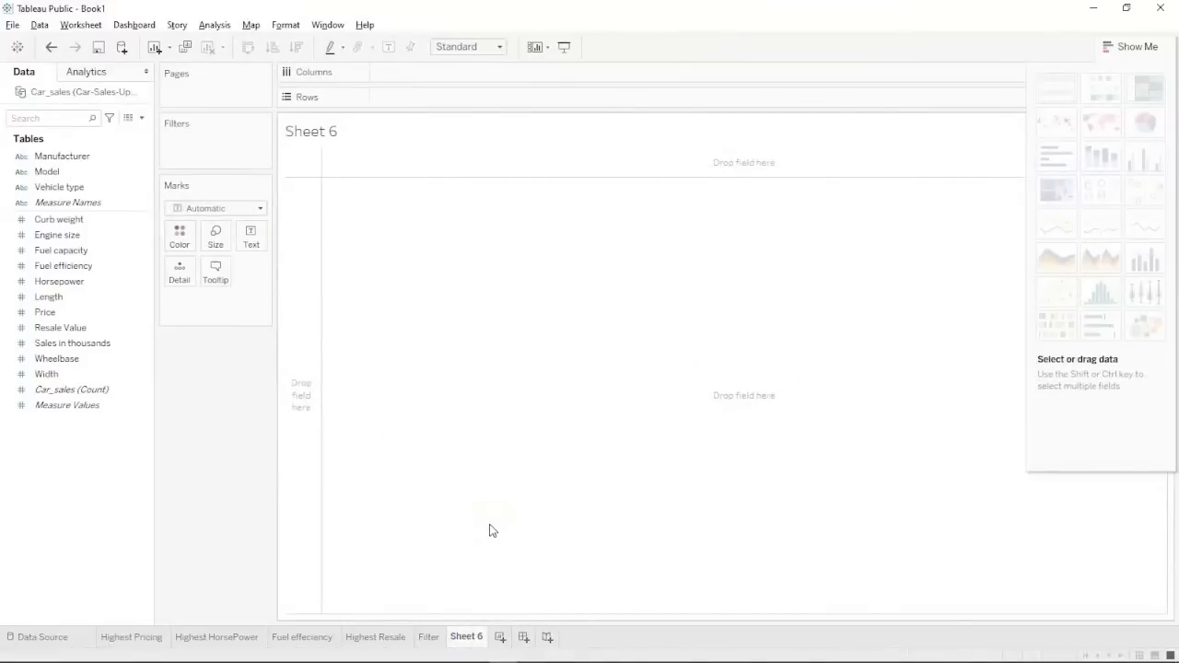
{"action": "left_click", "coordinate": [464, 637]}
{"action": "double_click", "coordinate": [464, 638]}
{"action": "type", "text": "Sc"}
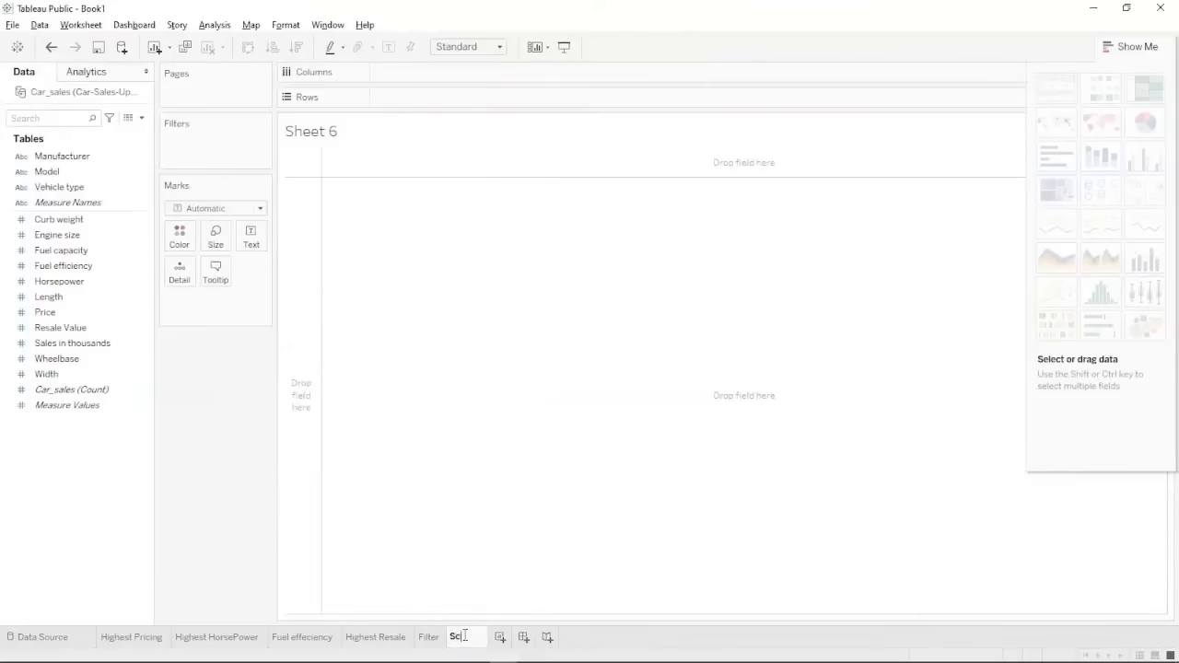
{"action": "type", "text": "atte Plot"}
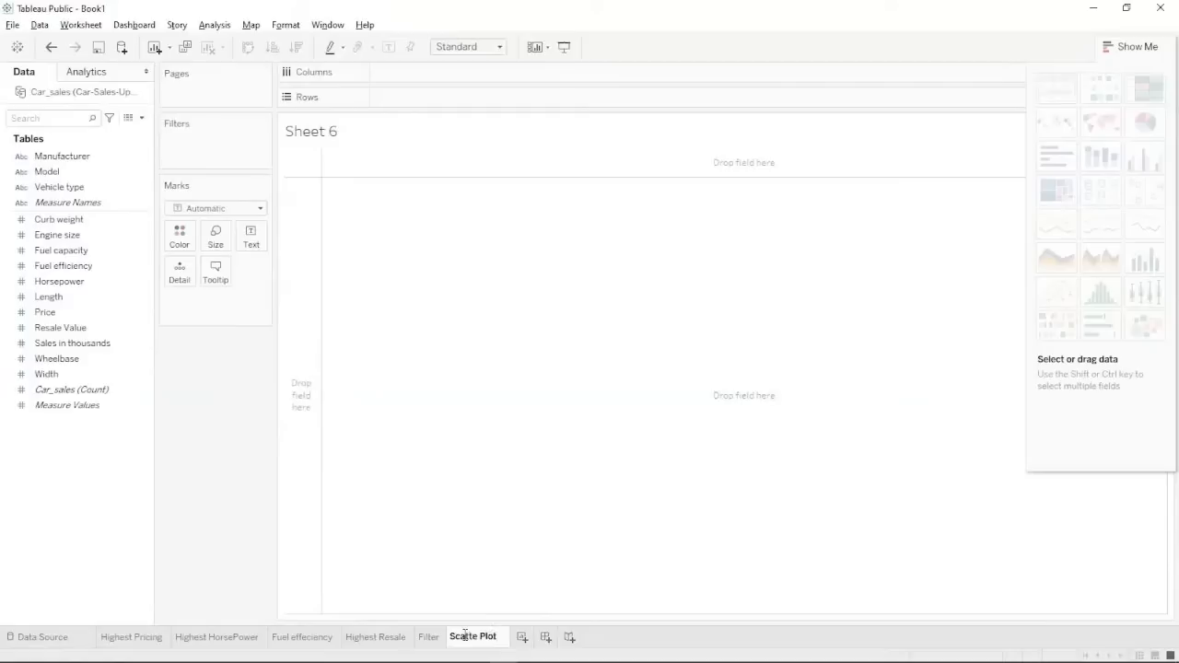
{"action": "left_click", "coordinate": [562, 481]}
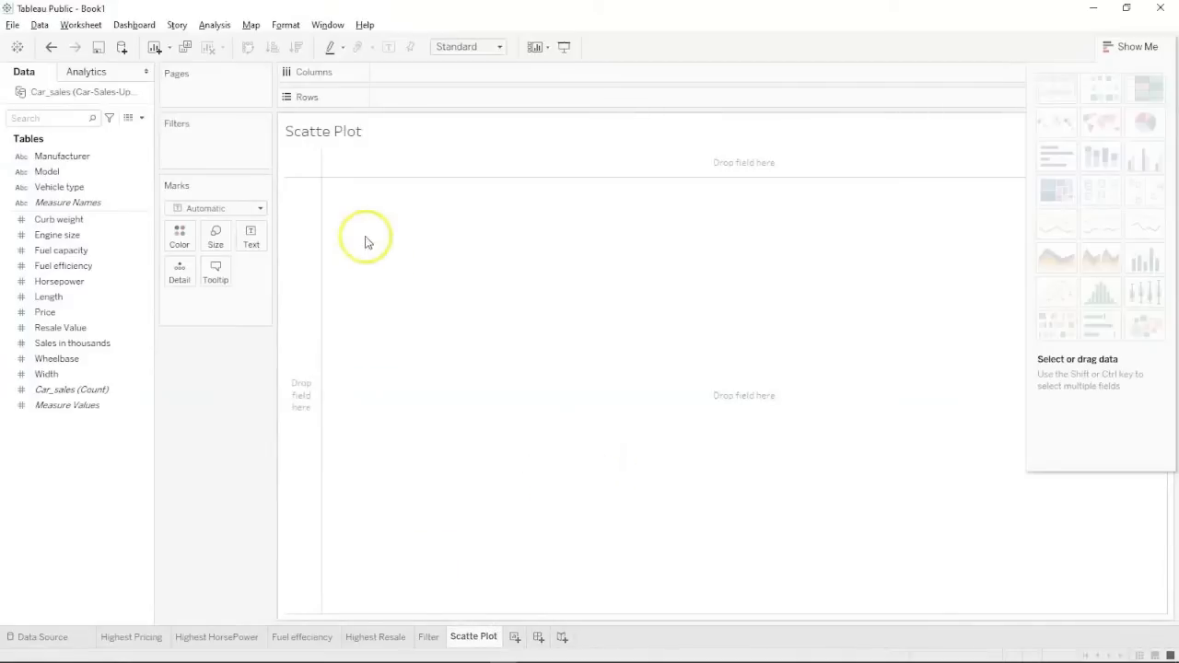
Correct the sheet name typo to 'Scatter Plot'.
{"action": "left_click", "coordinate": [469, 639]}
{"action": "double_click", "coordinate": [469, 639]}
{"action": "left_click", "coordinate": [470, 639]}
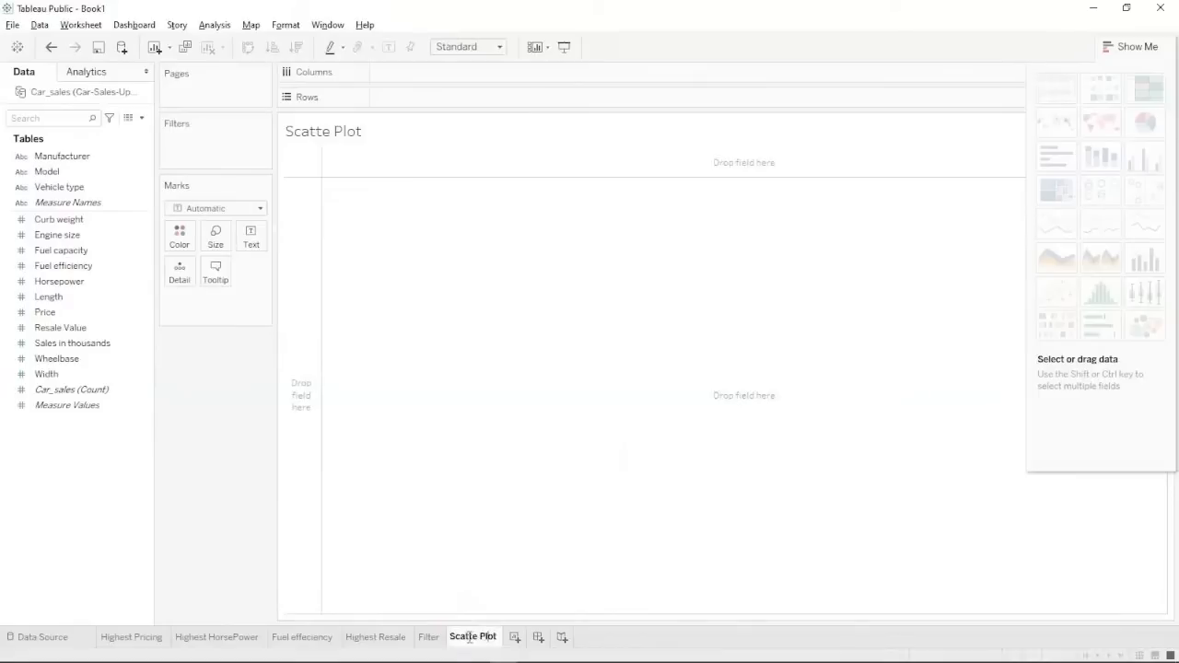
{"action": "type", "text": "r"}
{"action": "left_click", "coordinate": [468, 565]}
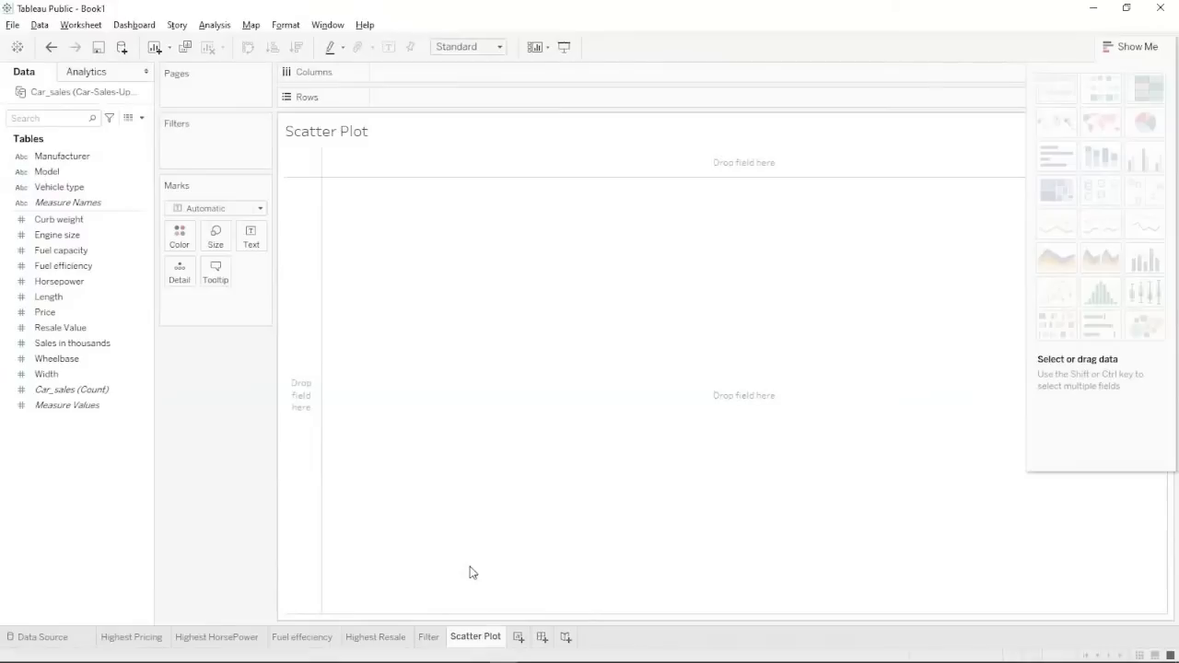
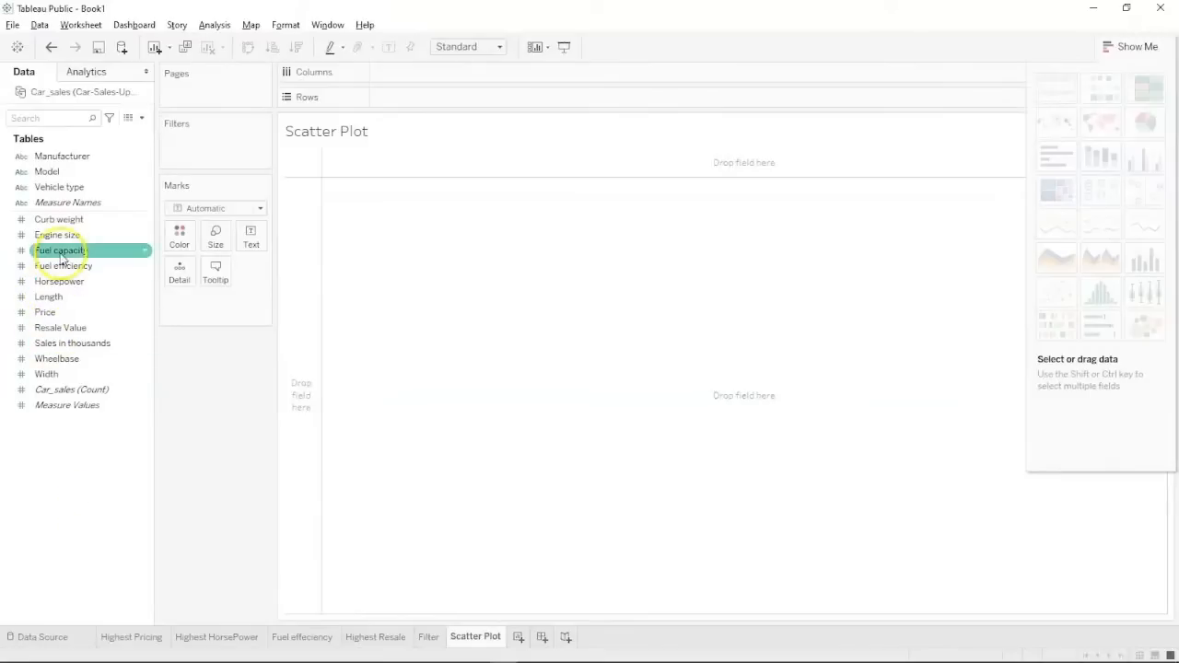
Plot SUM(Engine size) on Columns against SUM(Horsepower) on Rows as a scatter plot.
{"action": "left_click_drag", "start_coordinate": [57, 235], "coordinate": [411, 71]}
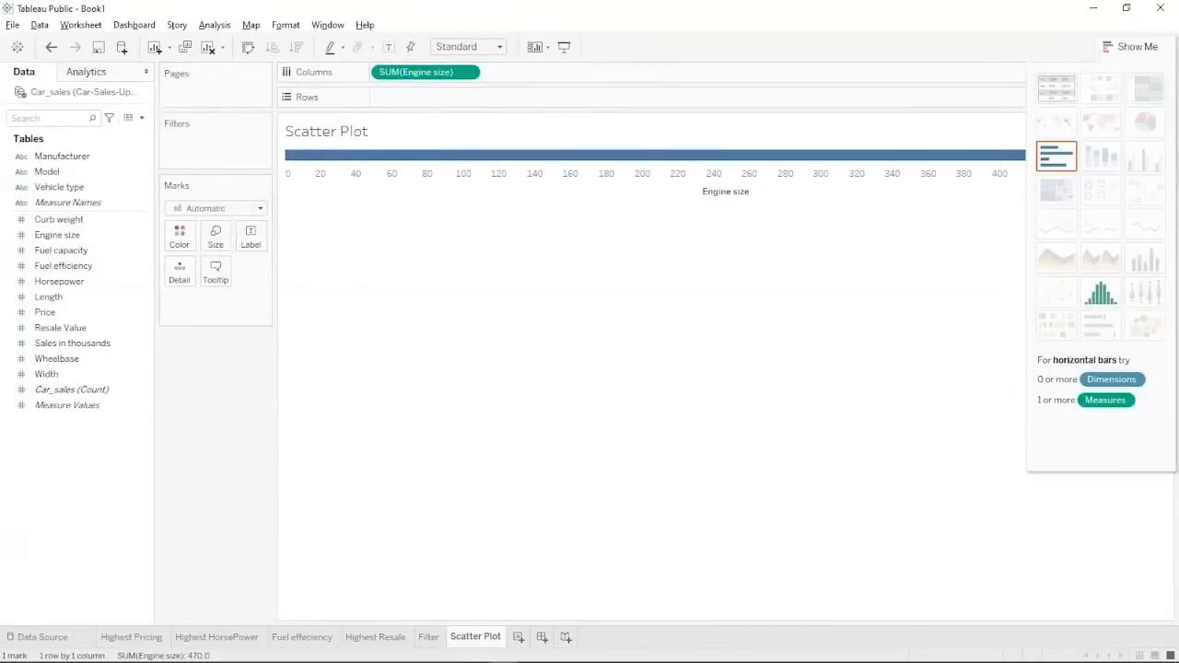
{"action": "mouse_move", "coordinate": [13, 652]}
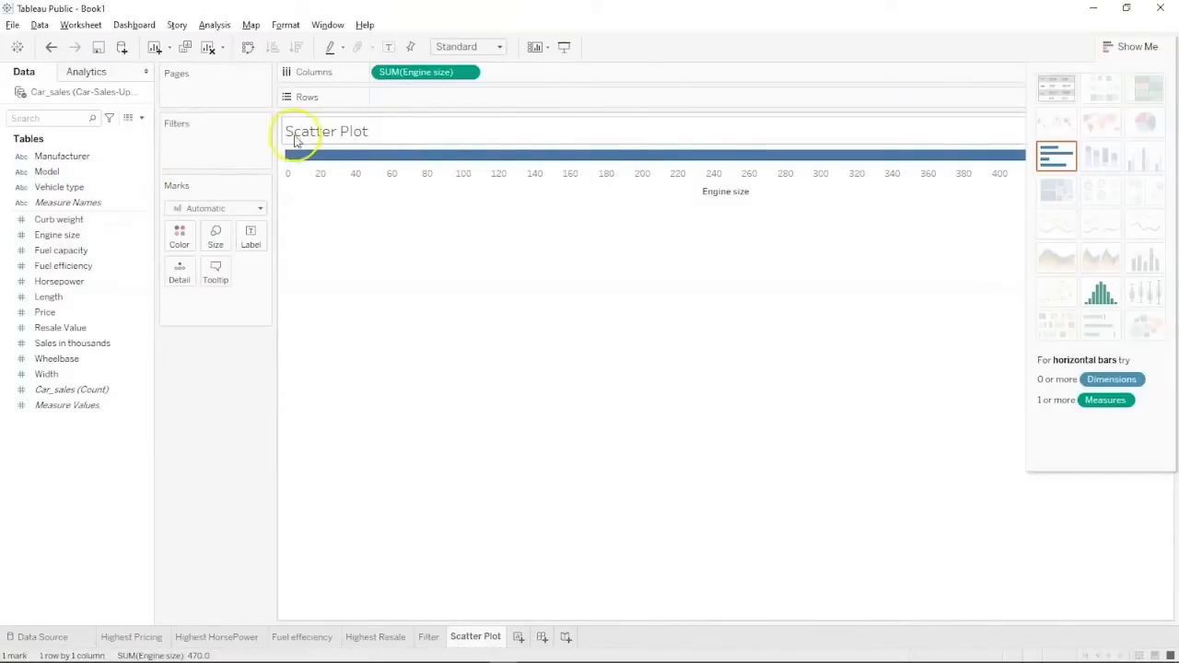
{"action": "left_click_drag", "start_coordinate": [61, 281], "coordinate": [421, 110]}
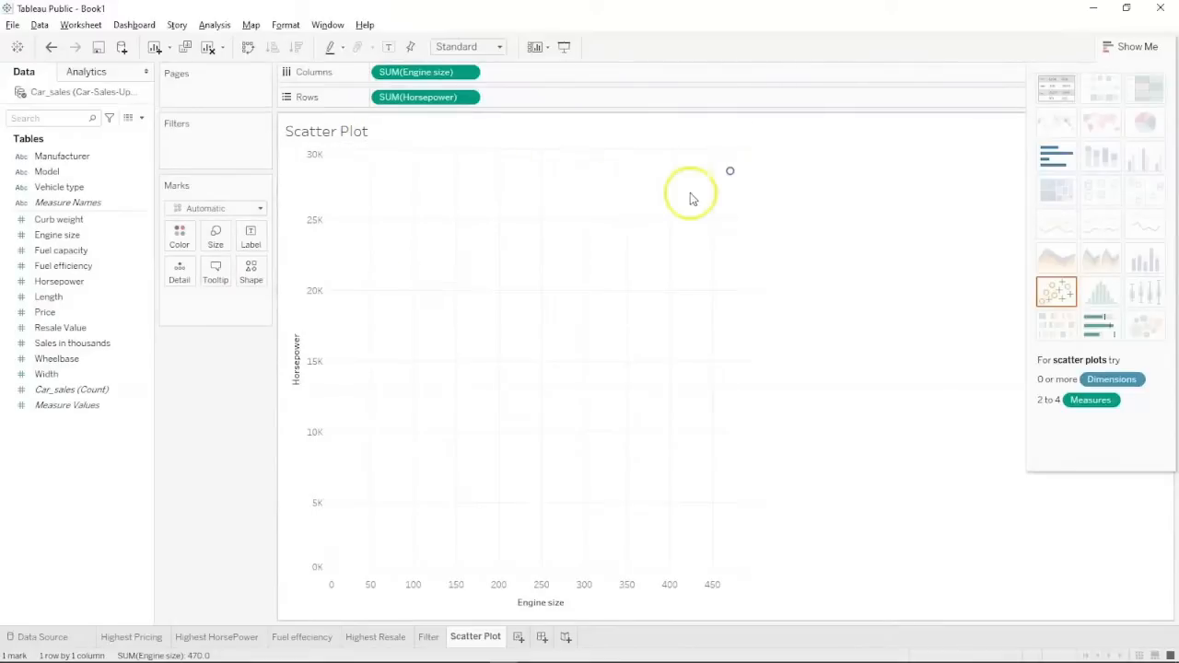
{"action": "mouse_move", "coordinate": [730, 180]}
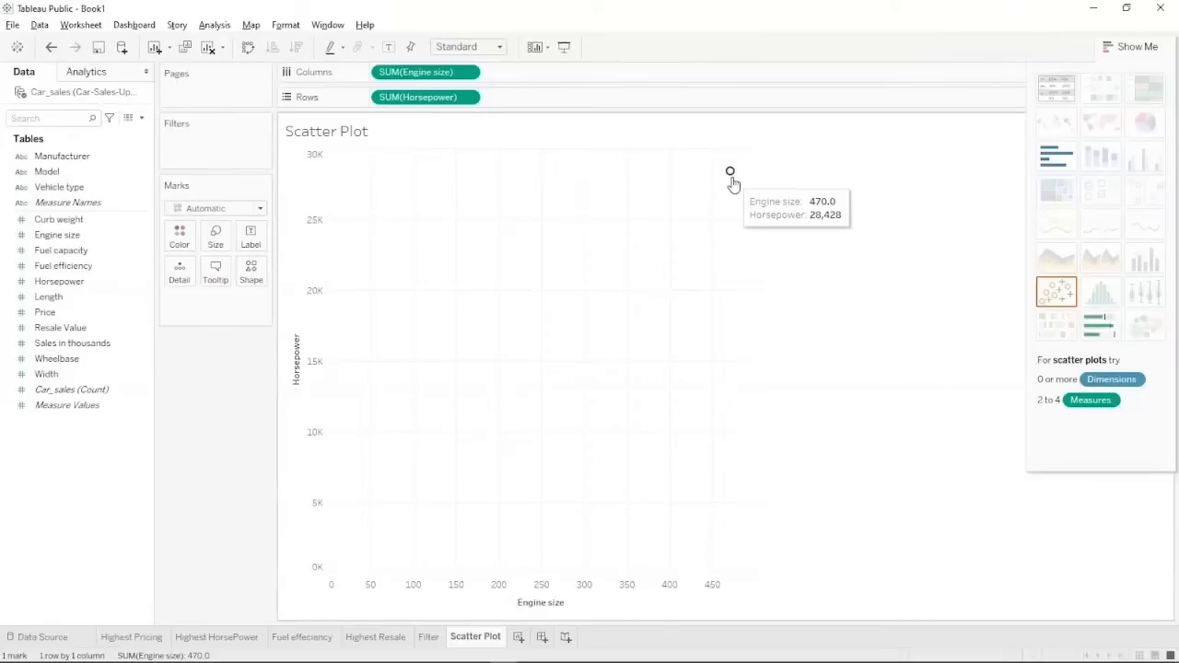
{"action": "left_click", "coordinate": [122, 490]}
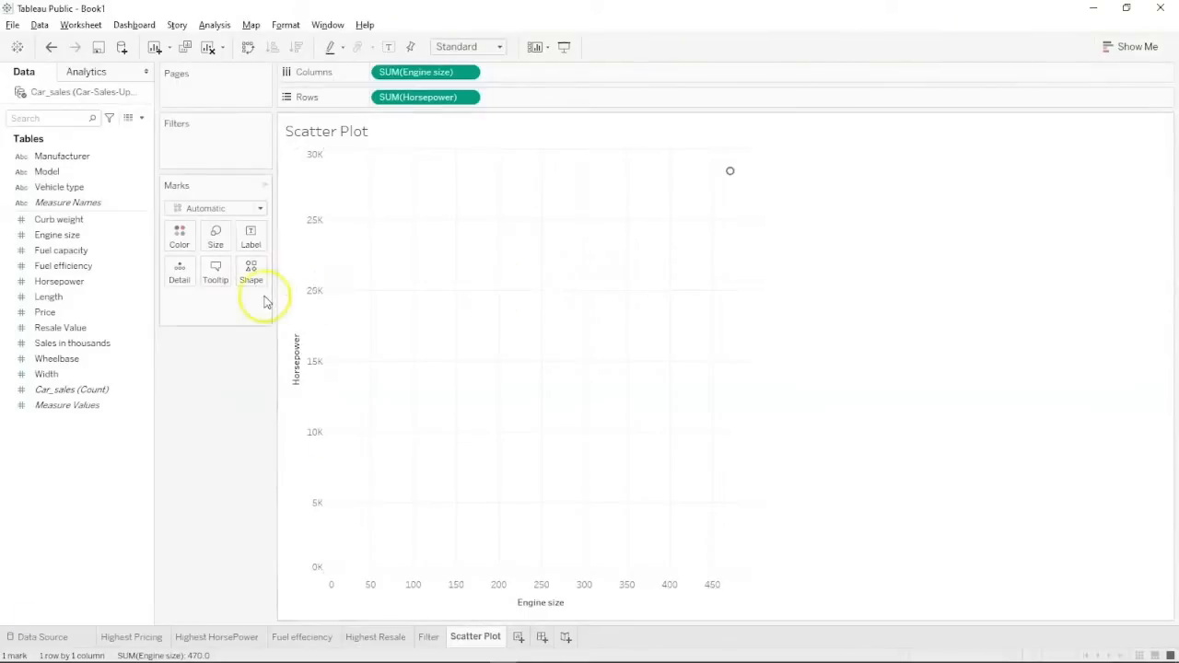
{"action": "left_click", "coordinate": [143, 314]}
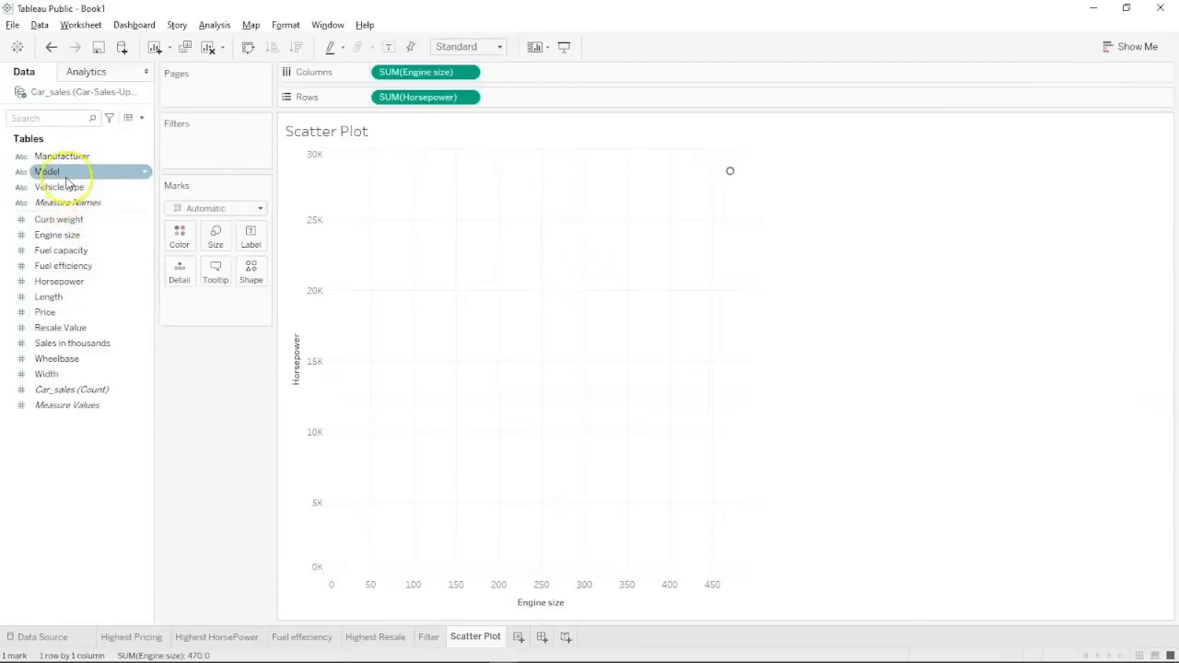
Add Model and Manufacturer to Detail so the scatter shows 153 individual car marks.
{"action": "left_click_drag", "start_coordinate": [66, 183], "coordinate": [181, 275]}
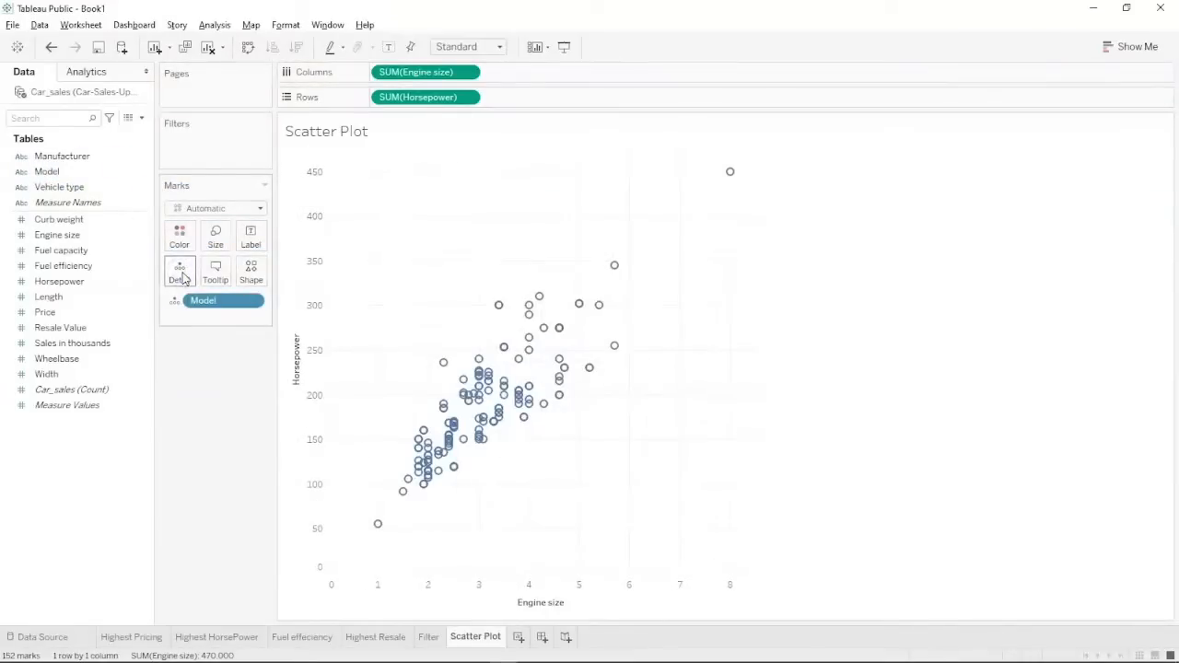
{"action": "mouse_move", "coordinate": [497, 438]}
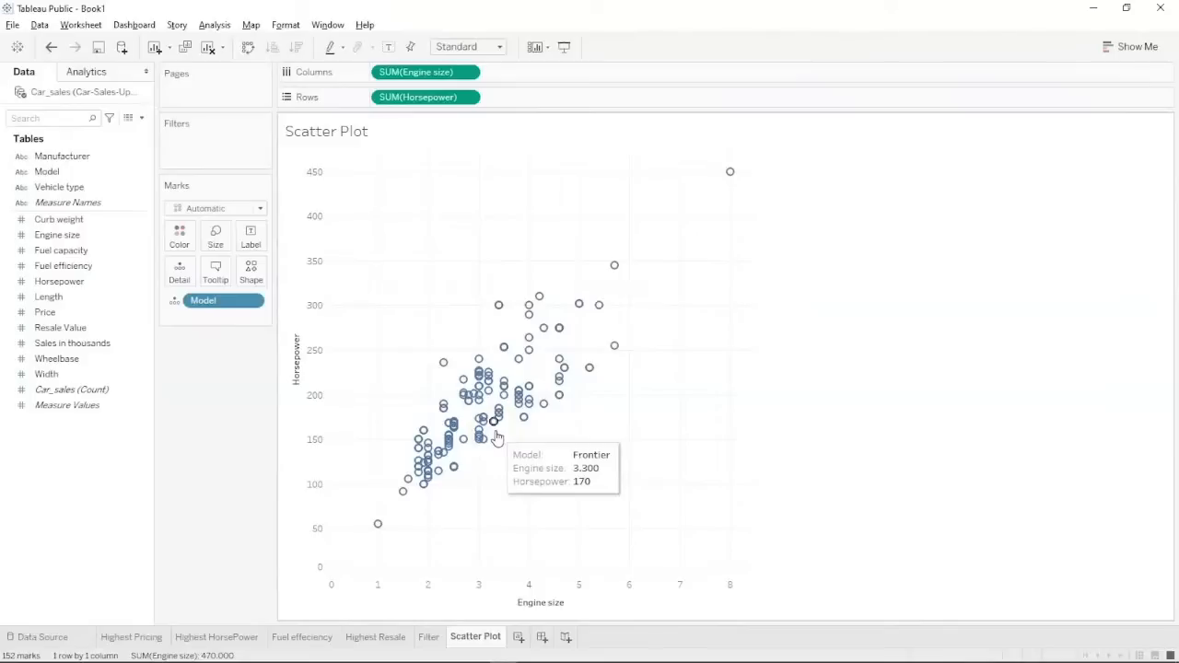
{"action": "mouse_move", "coordinate": [732, 181]}
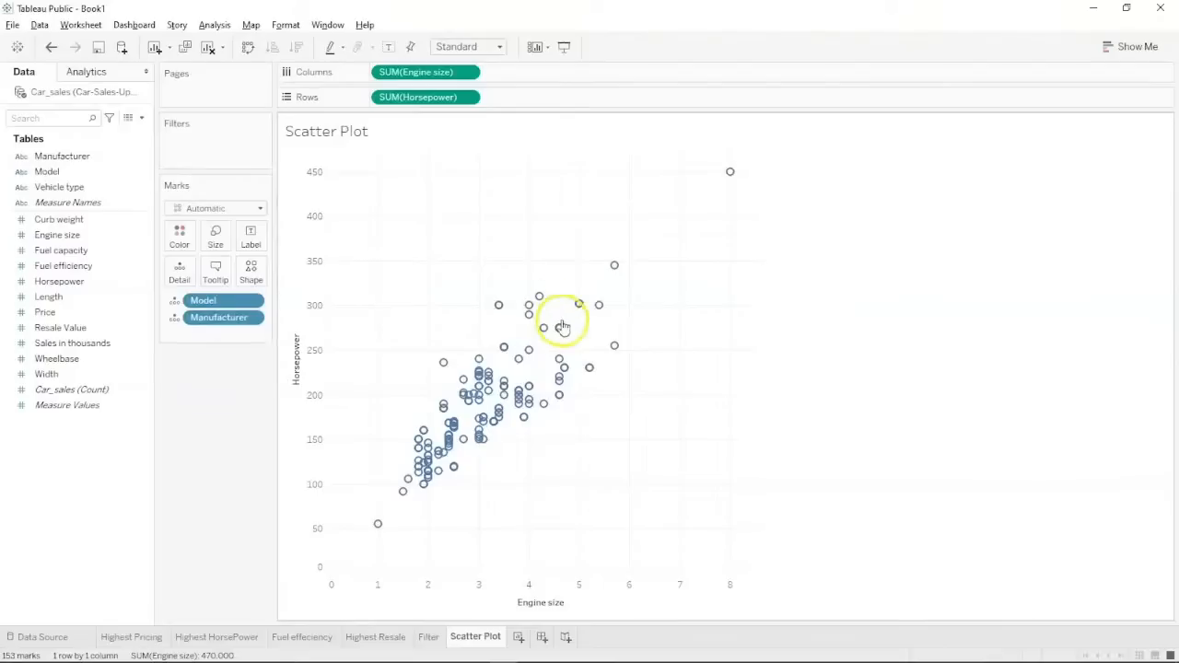
{"action": "mouse_move", "coordinate": [560, 328]}
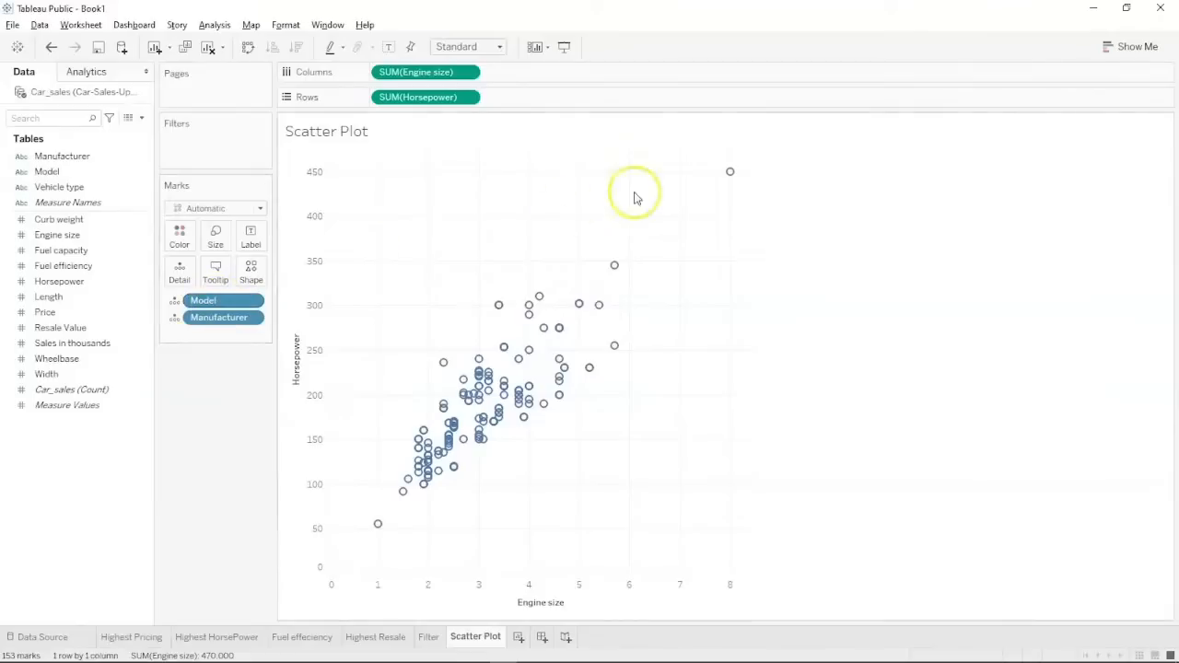
{"action": "mouse_move", "coordinate": [729, 177]}
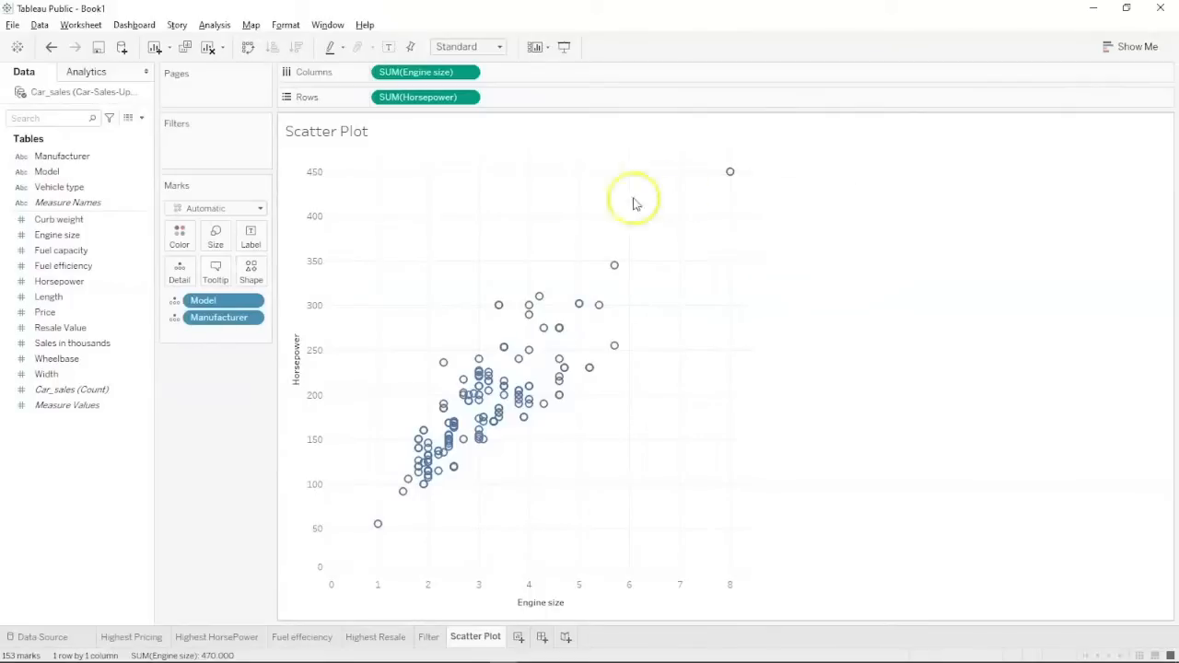
Give each Manufacturer its own marker shape and keep only BMW in the plot.
{"action": "left_click", "coordinate": [69, 185]}
{"action": "left_click_drag", "start_coordinate": [72, 156], "coordinate": [251, 269]}
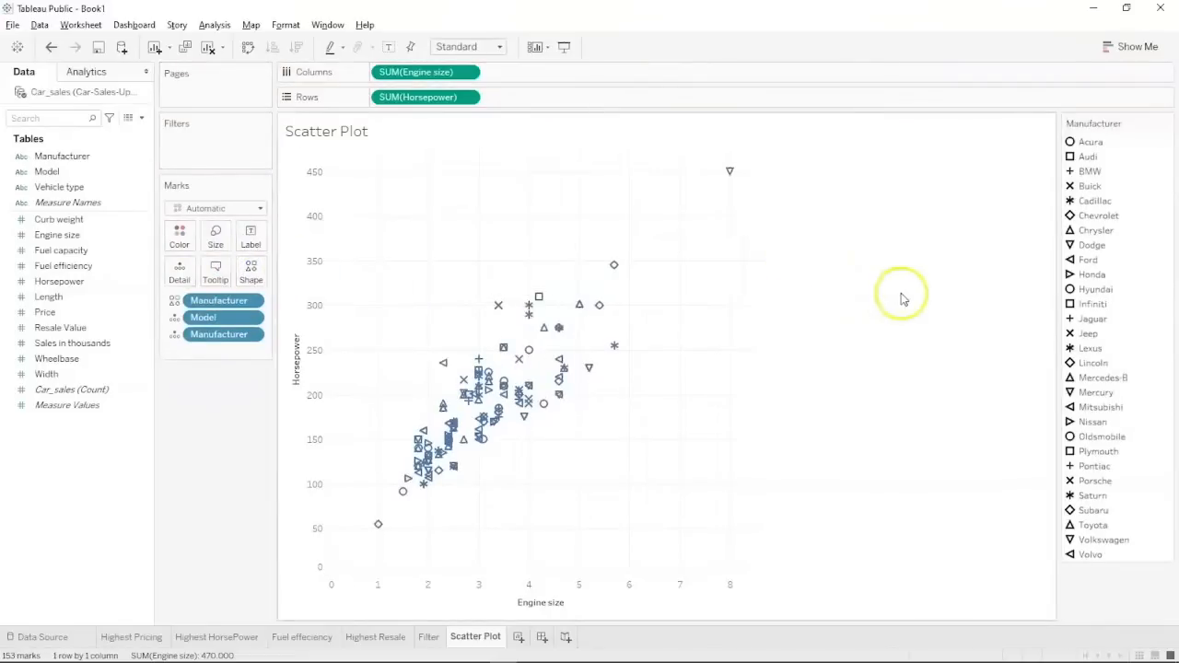
{"action": "left_click", "coordinate": [1072, 175]}
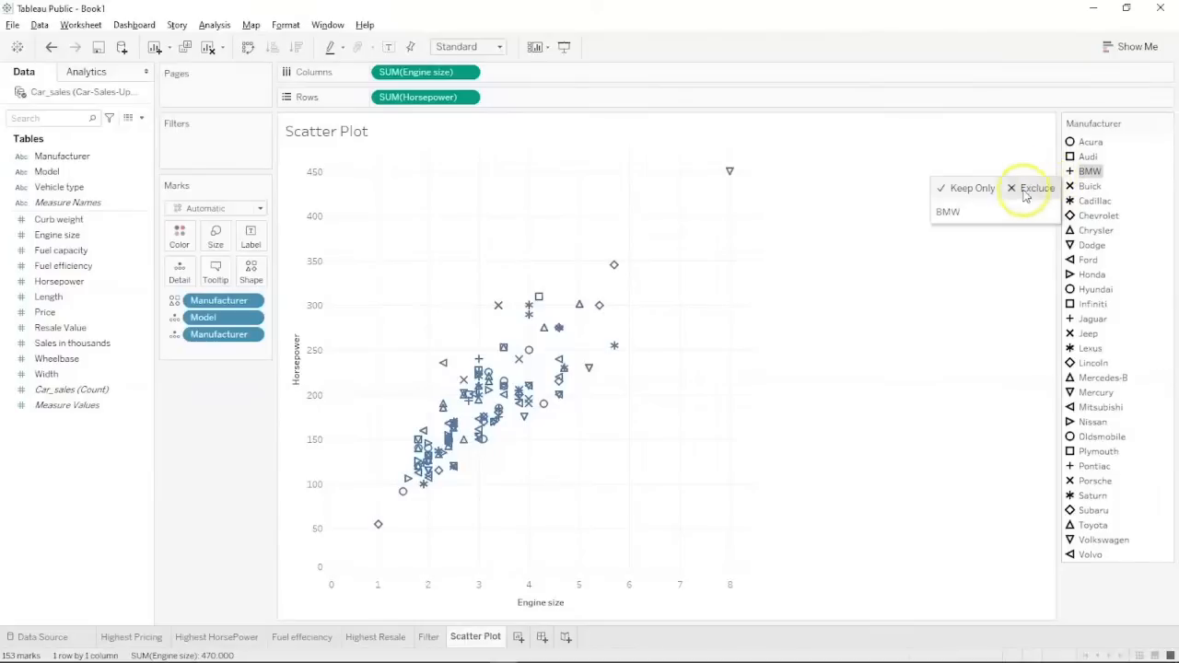
{"action": "left_click", "coordinate": [982, 190]}
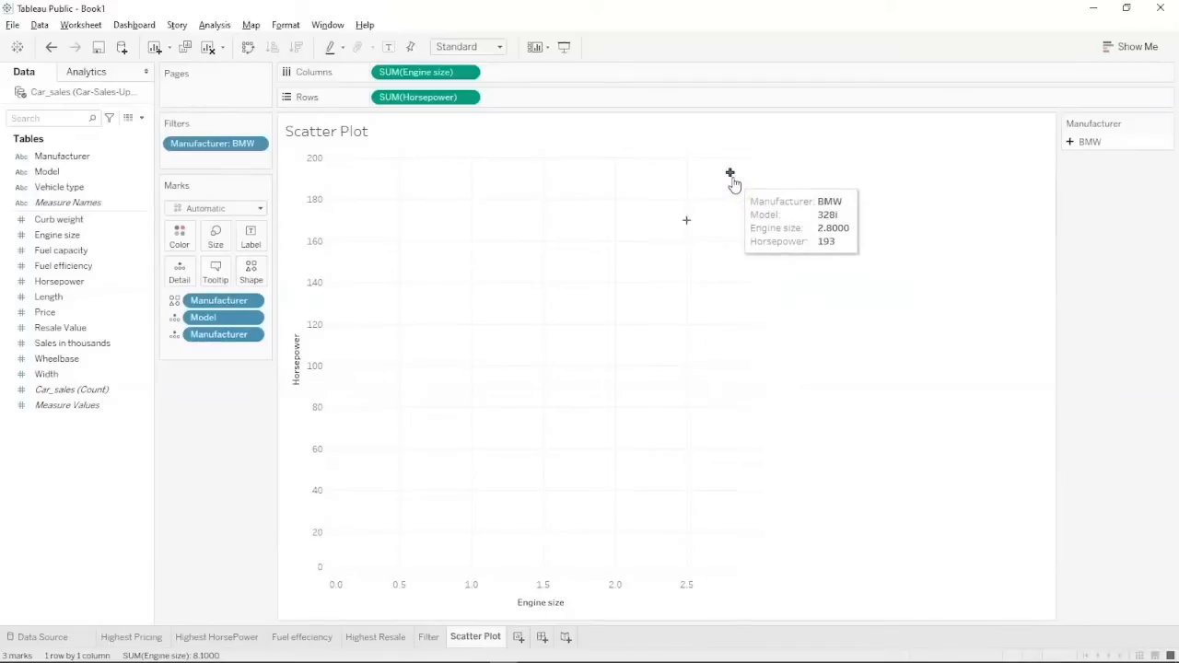
Inspect the BMW 323i point (2.5 engine size, 170 horsepower), then undo the BMW-only filter.
{"action": "left_click", "coordinate": [687, 222]}
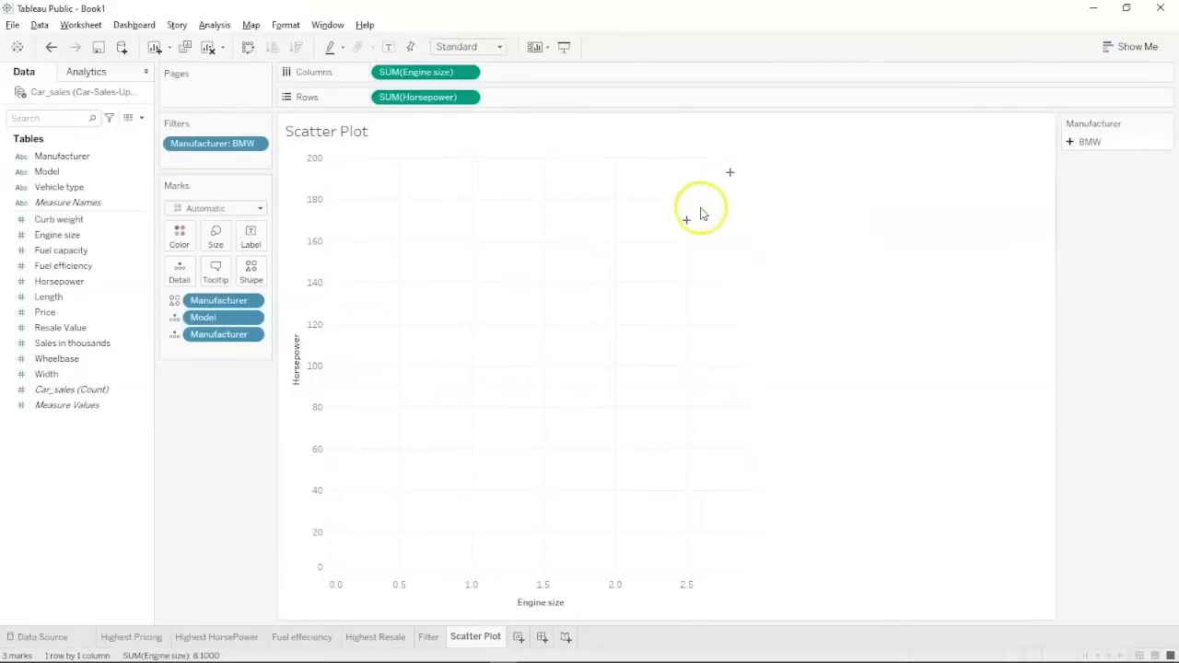
{"action": "left_click", "coordinate": [687, 222]}
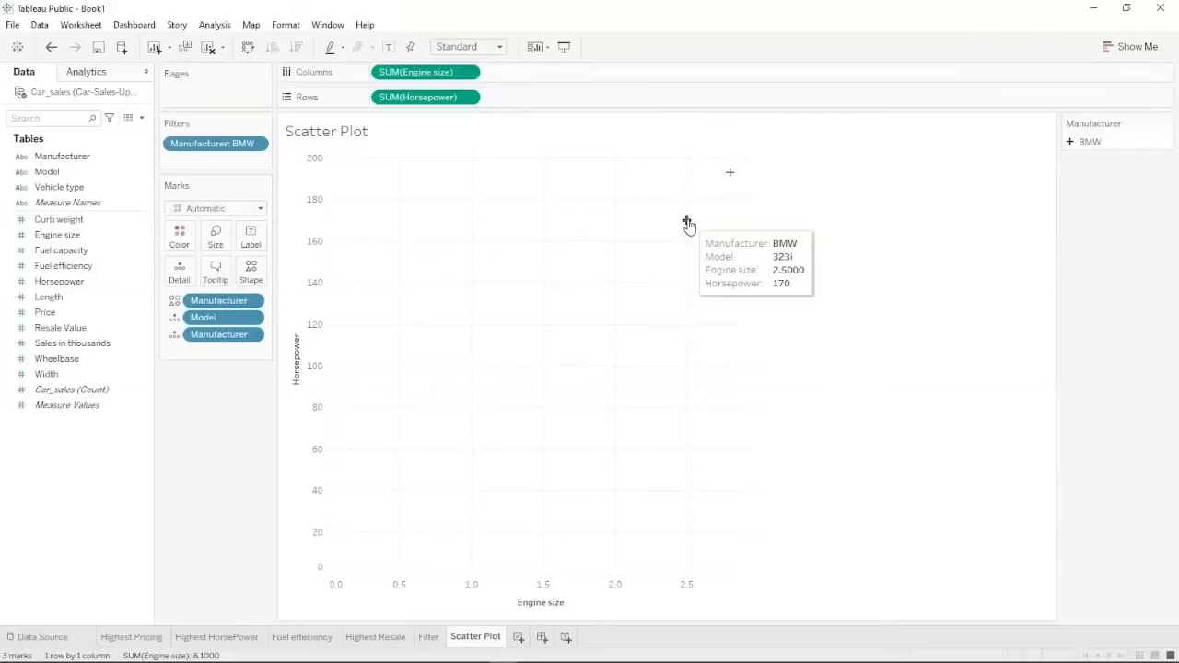
{"action": "left_click", "coordinate": [927, 271]}
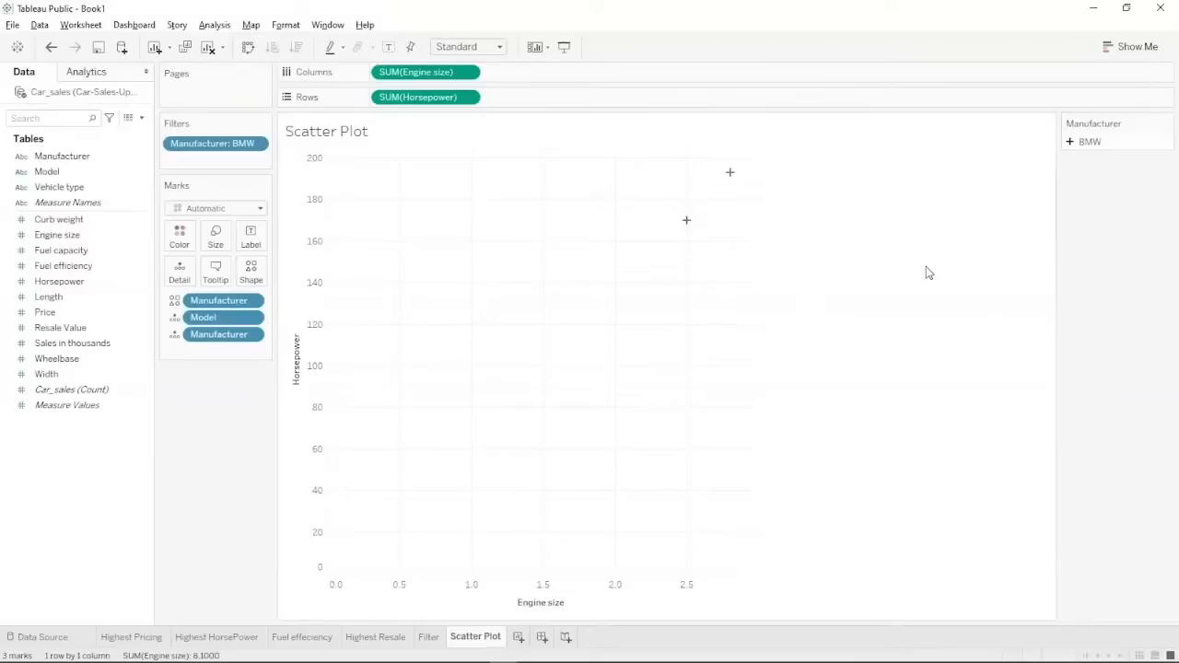
{"action": "key", "text": "ctrl+z"}
Turn on Highlight Selected Items in the Manufacturer legend and highlight Dodge.
{"action": "left_click", "coordinate": [1079, 412]}
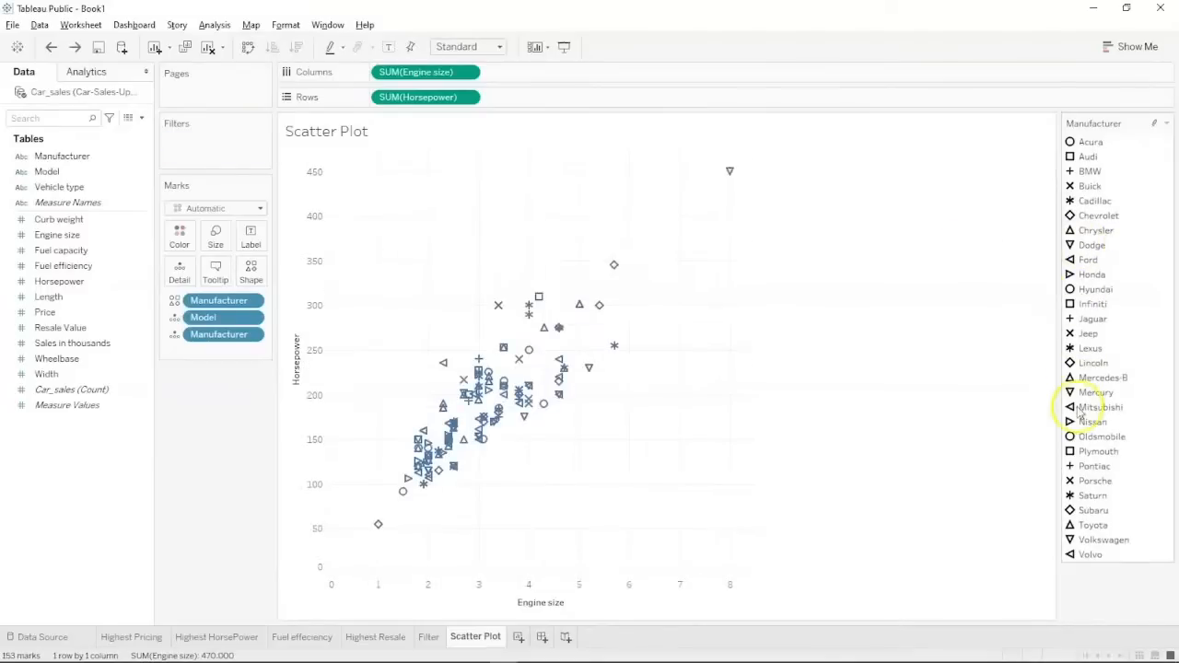
{"action": "left_click", "coordinate": [1154, 124]}
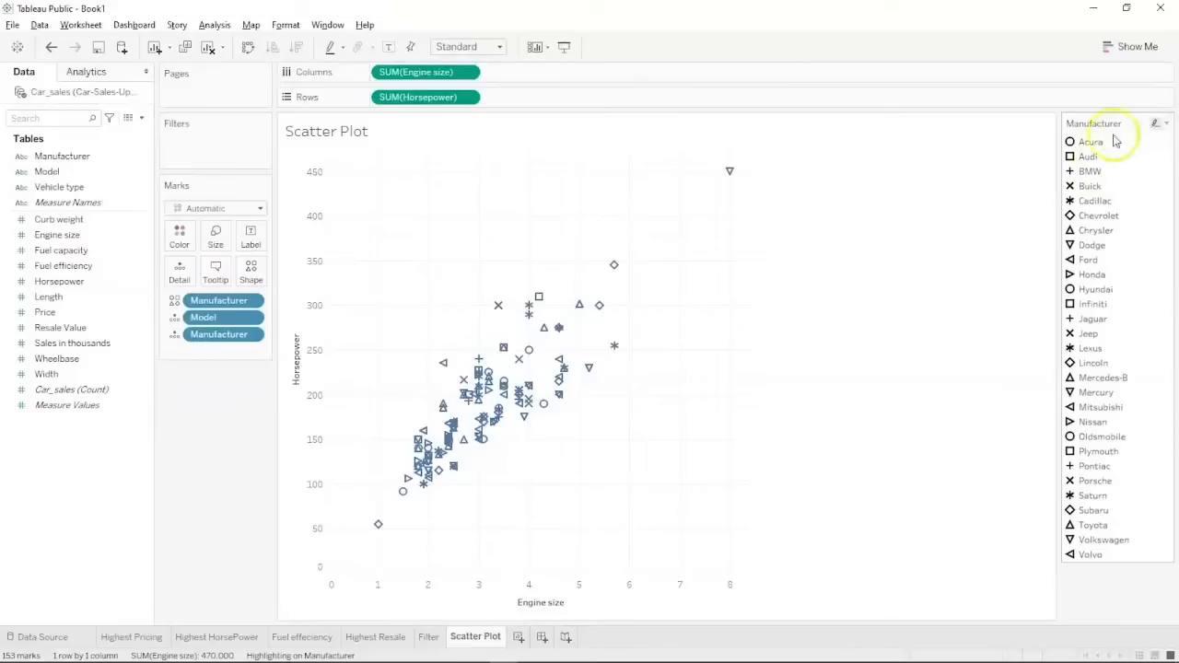
{"action": "left_click", "coordinate": [1154, 124]}
{"action": "left_click", "coordinate": [1167, 122]}
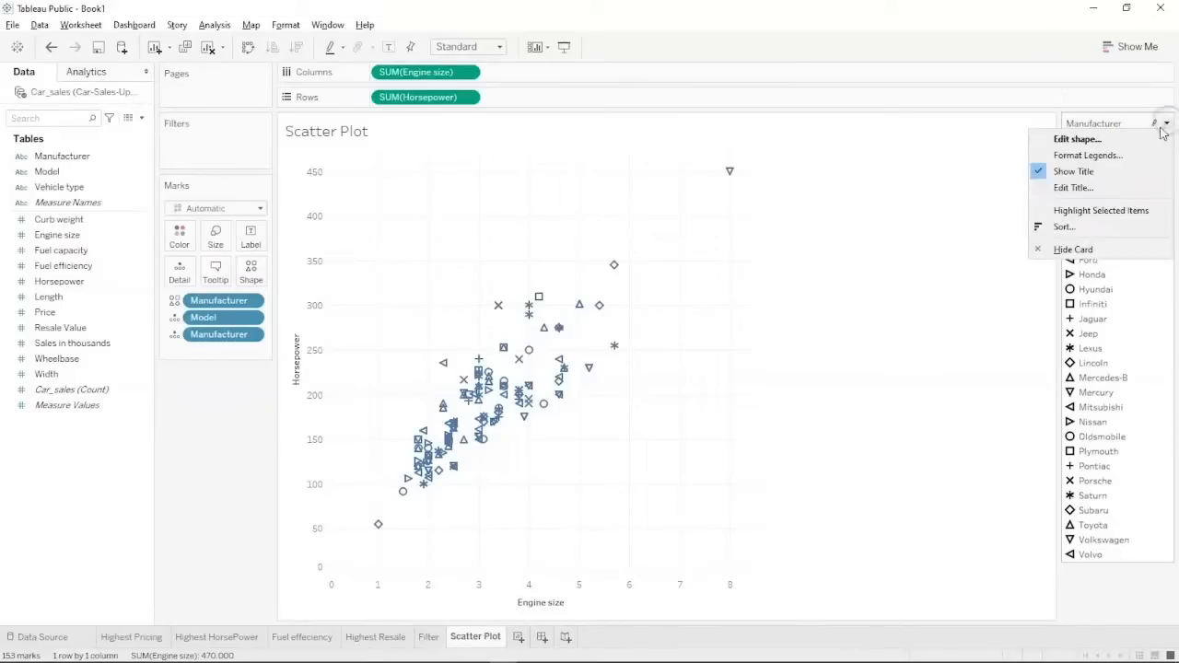
{"action": "left_click", "coordinate": [950, 206]}
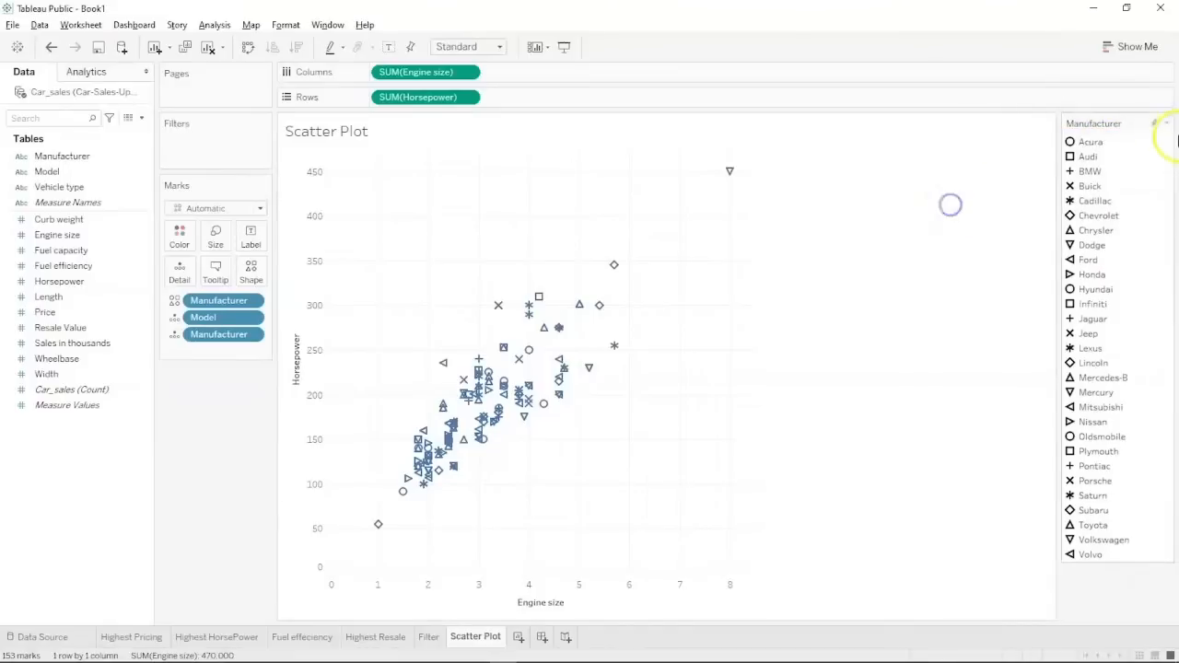
{"action": "left_click", "coordinate": [1154, 123]}
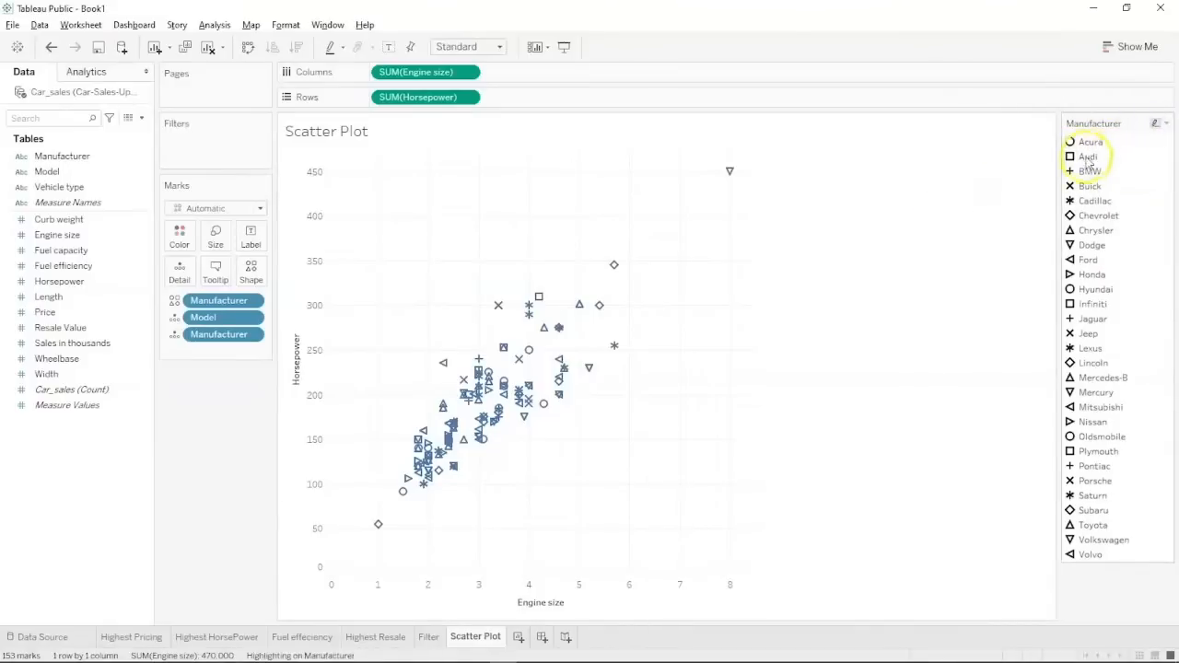
{"action": "left_click", "coordinate": [1087, 245]}
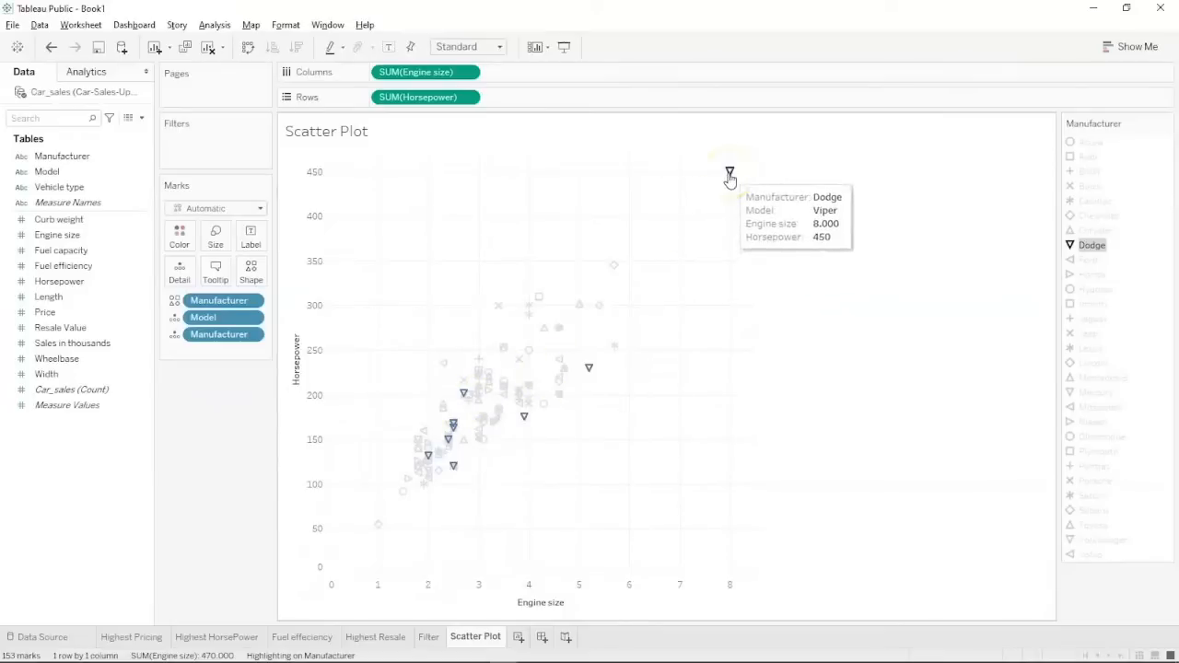
Check a highlighted car's values, then clear the Dodge highlight to show all 153 marks.
{"action": "mouse_move", "coordinate": [591, 371]}
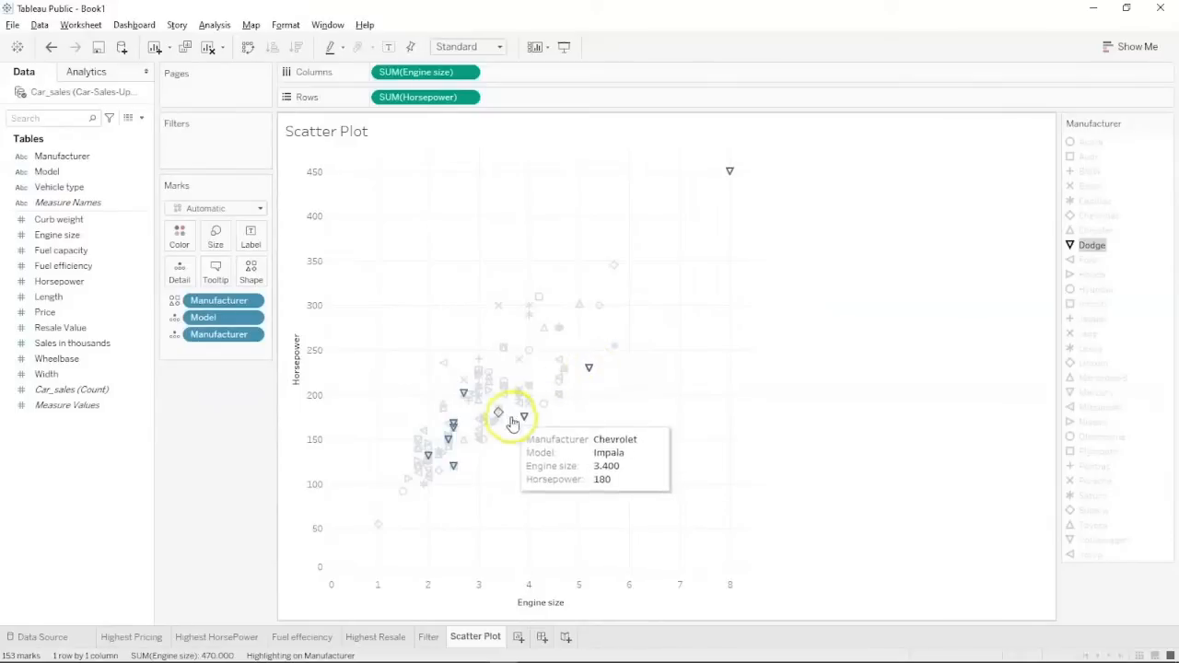
{"action": "mouse_move", "coordinate": [525, 419]}
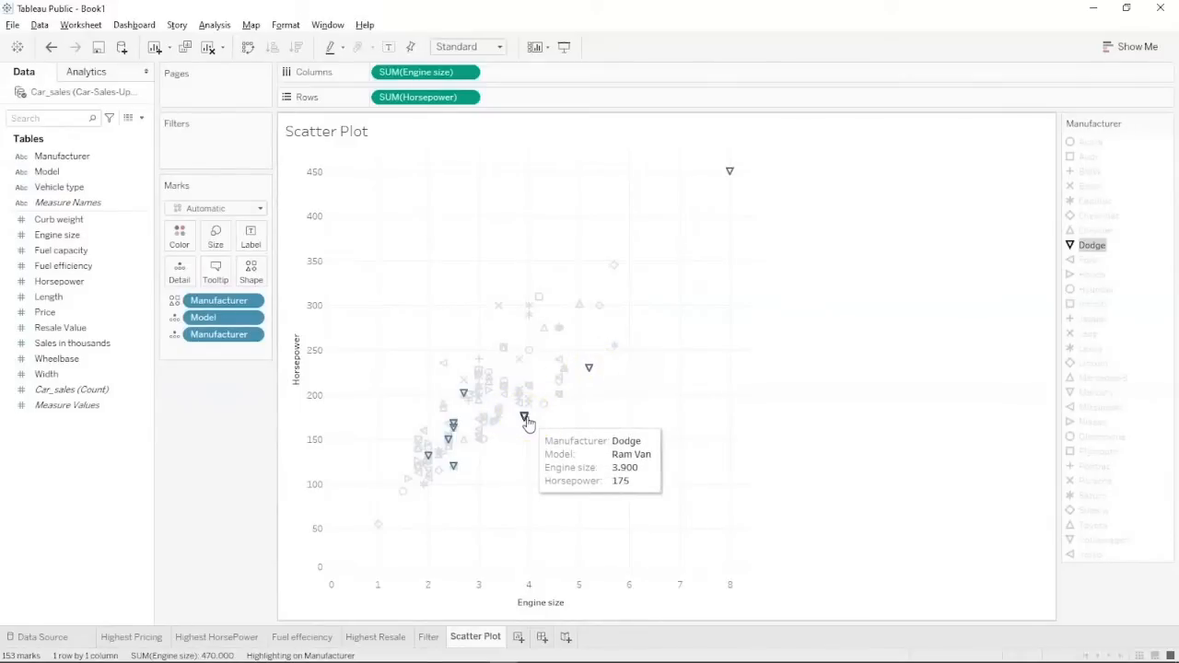
{"action": "mouse_move", "coordinate": [467, 401]}
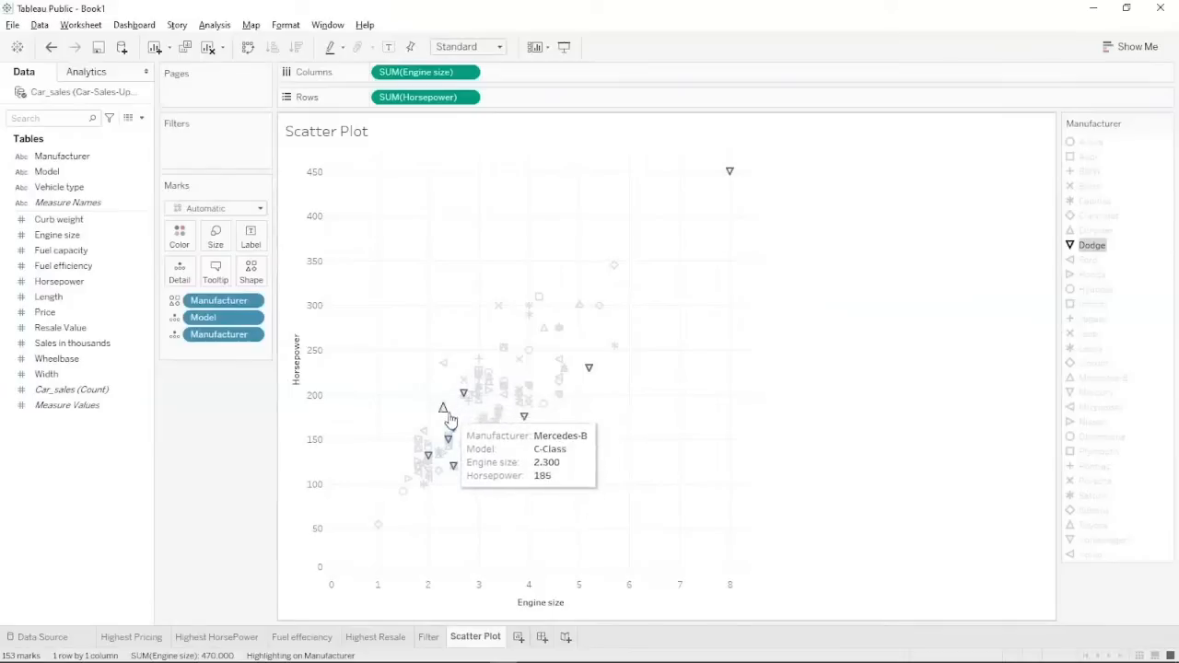
{"action": "mouse_move", "coordinate": [454, 425]}
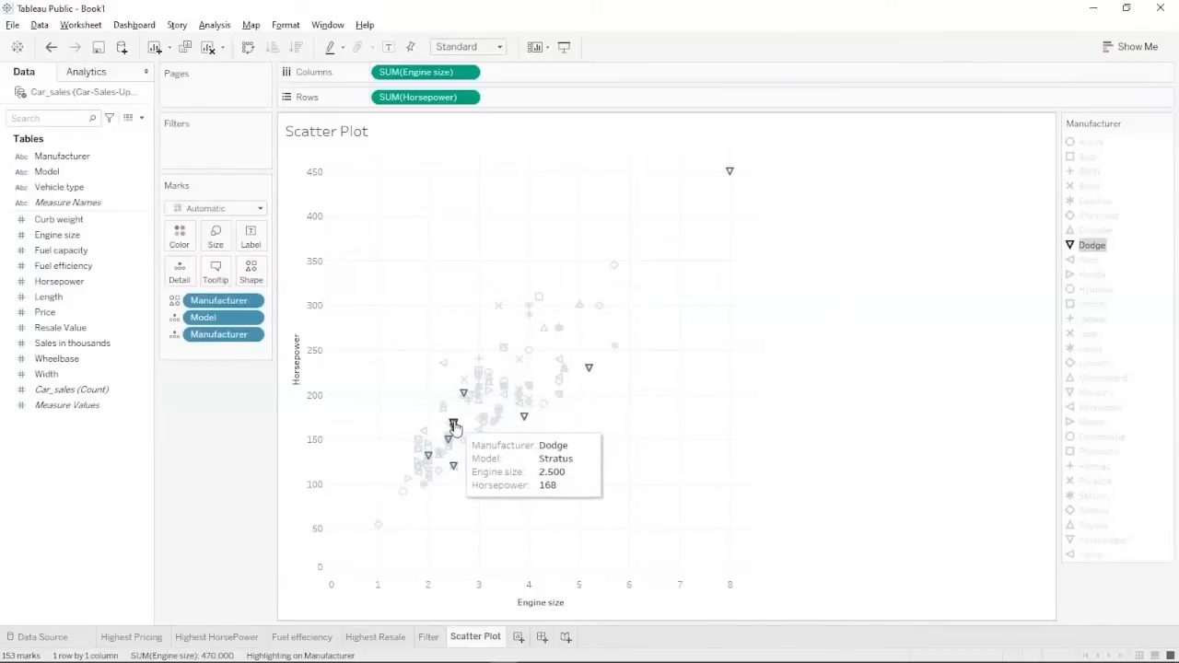
{"action": "left_click", "coordinate": [448, 457]}
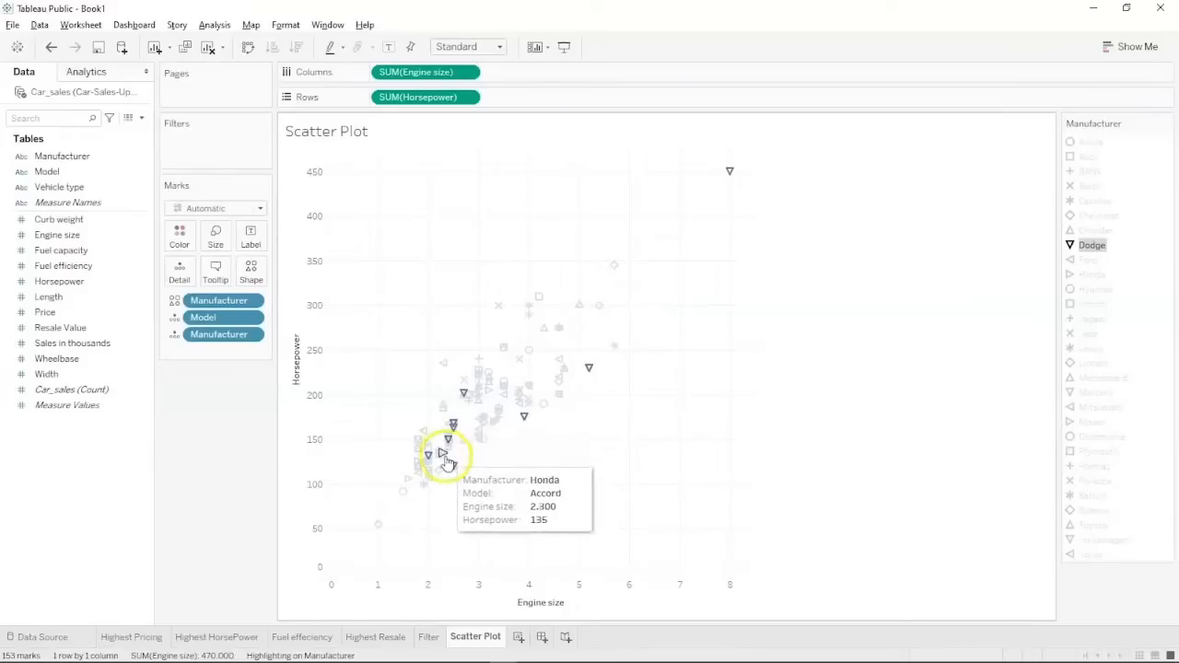
{"action": "mouse_move", "coordinate": [429, 458]}
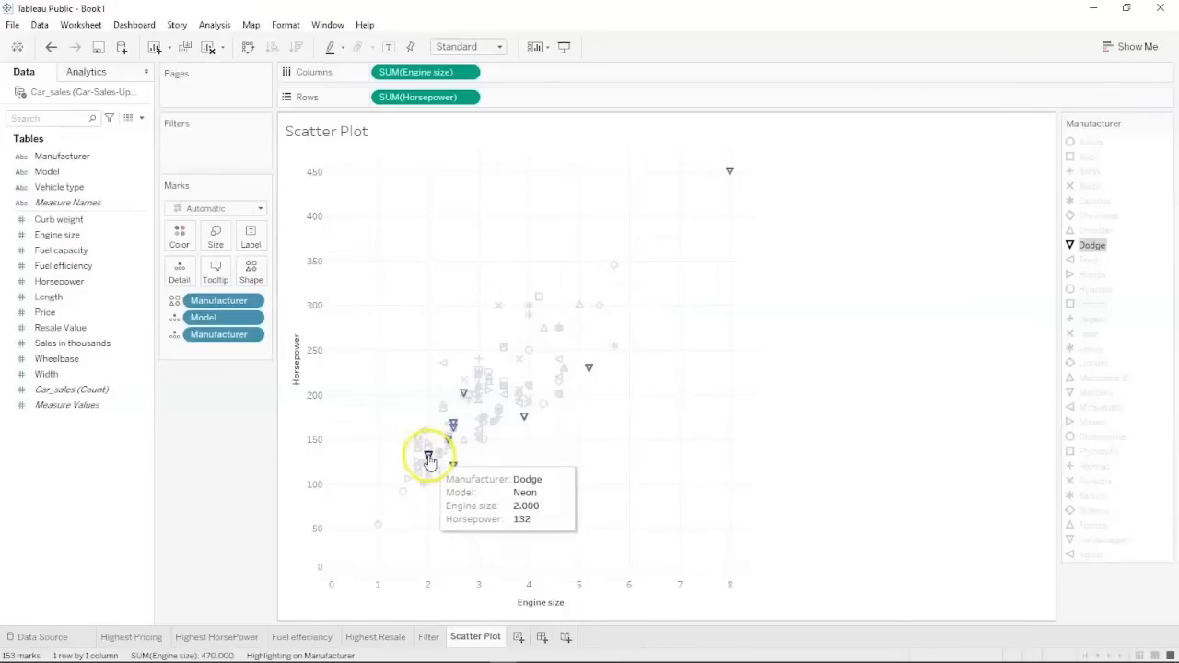
{"action": "left_click", "coordinate": [765, 426]}
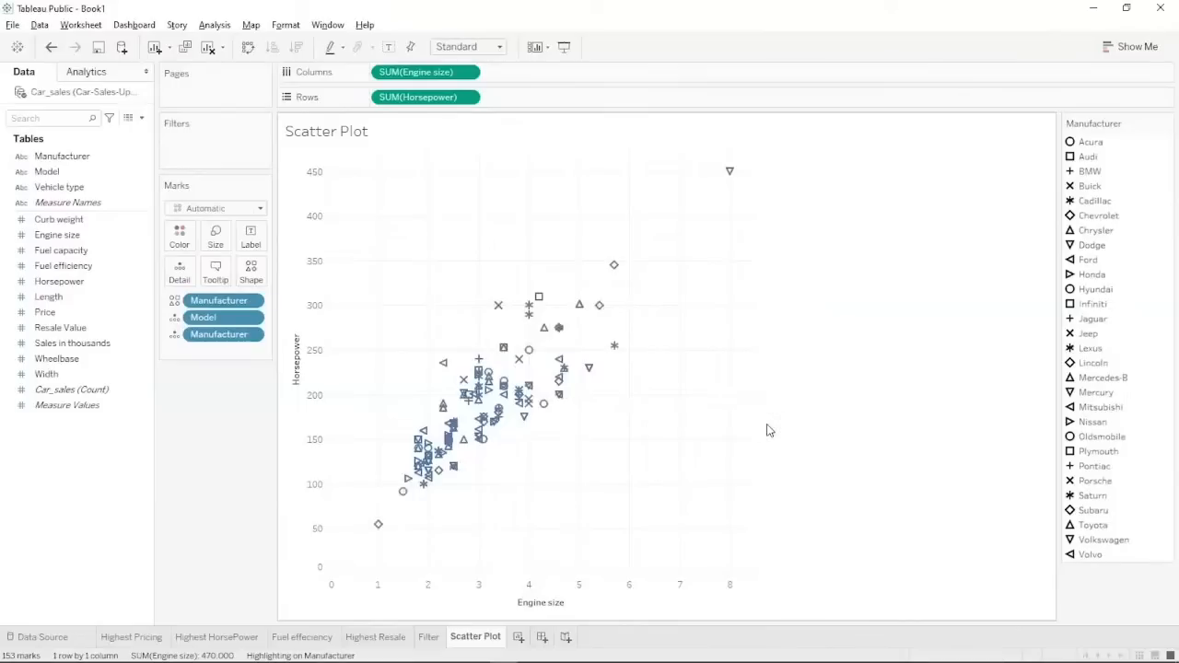
{"action": "left_click", "coordinate": [109, 627]}
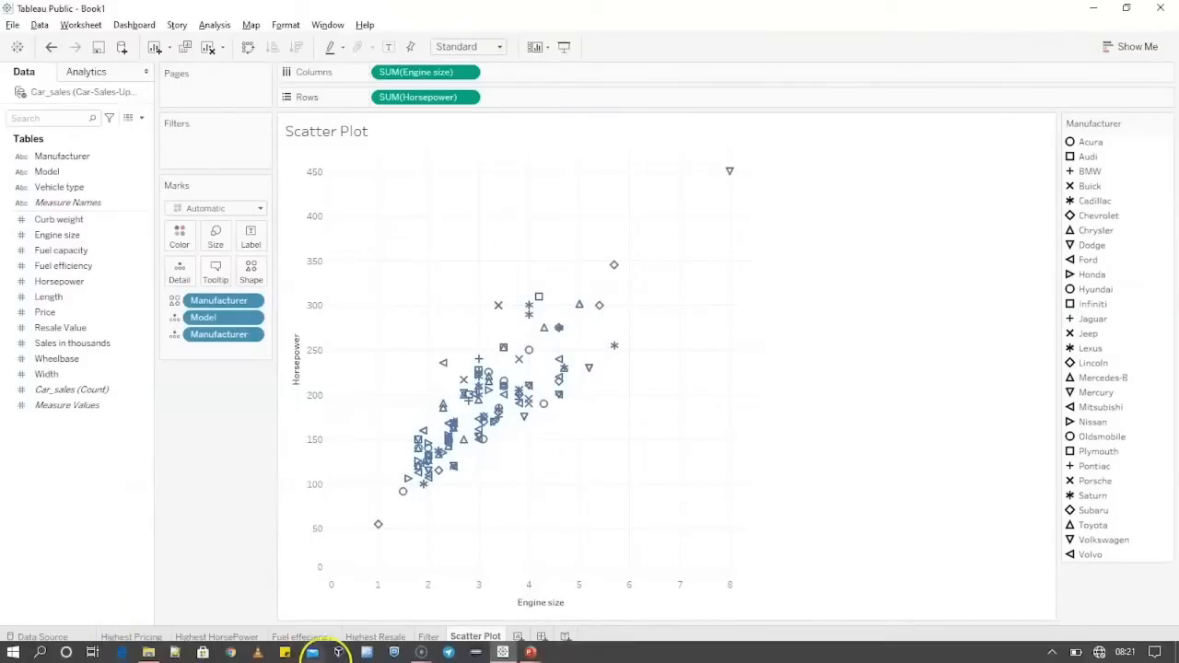
Add a new worksheet and name it PIE.
{"action": "left_click", "coordinate": [516, 639]}
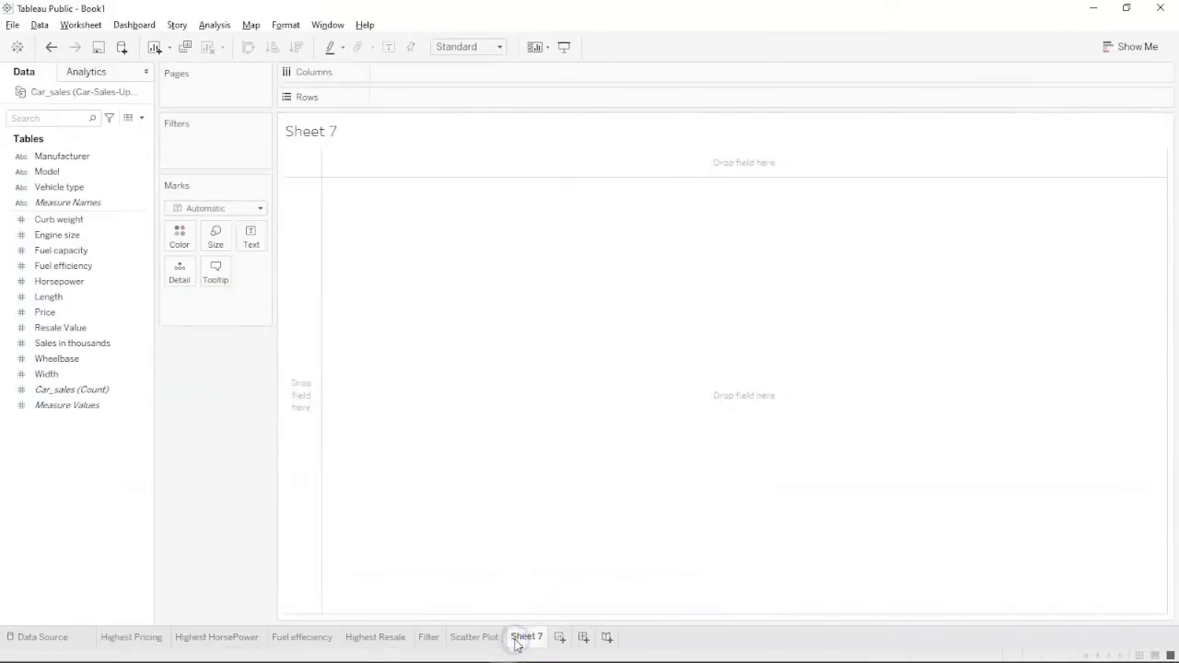
{"action": "double_click", "coordinate": [526, 636]}
{"action": "type", "text": "PIE"}
{"action": "key", "text": "Return"}
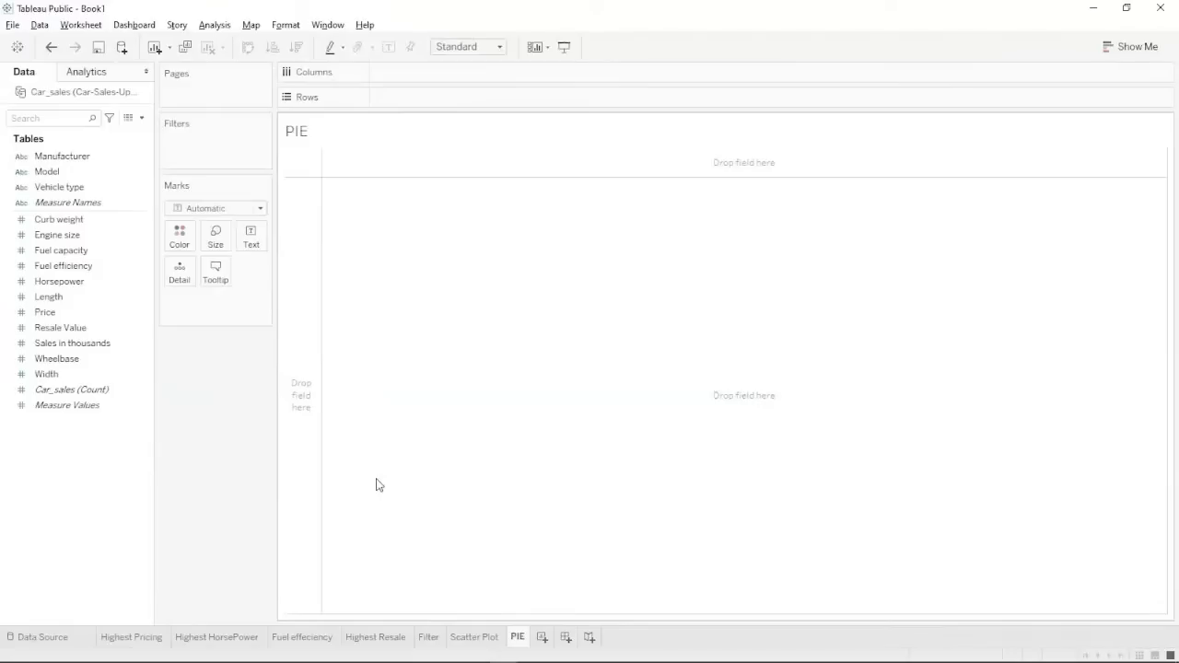
Select the Manufacturer field in the data pane as the pie chart's dimension.
{"action": "left_click", "coordinate": [1108, 50]}
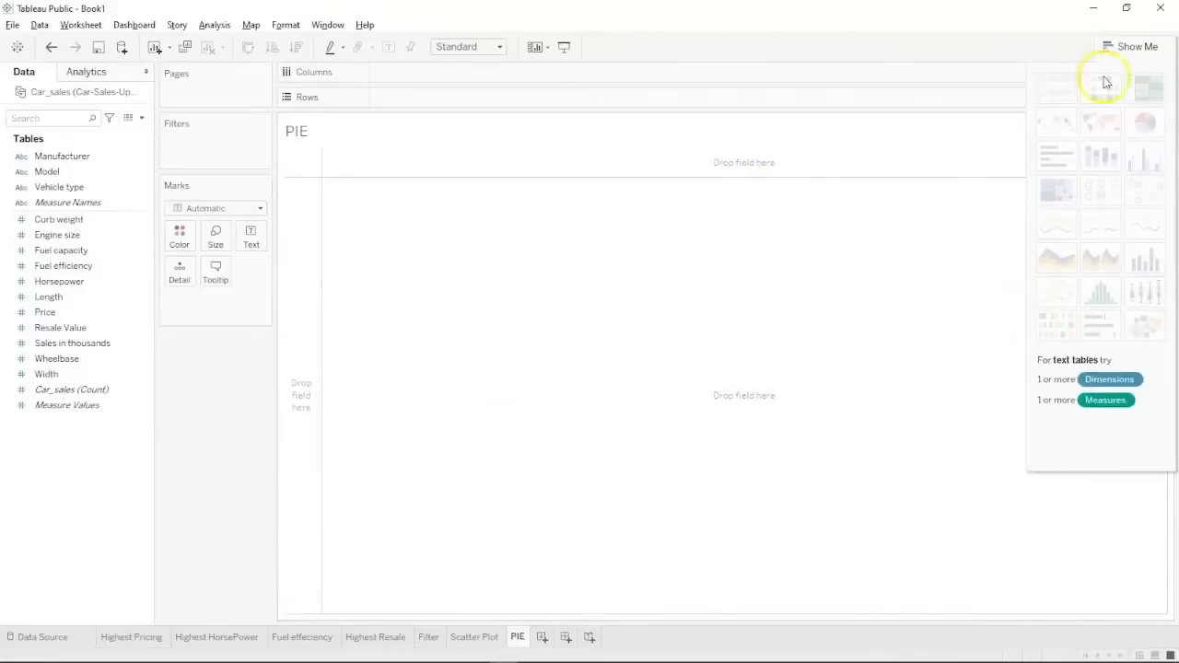
{"action": "left_click", "coordinate": [1122, 52]}
{"action": "left_click", "coordinate": [57, 208]}
{"action": "left_click", "coordinate": [63, 172]}
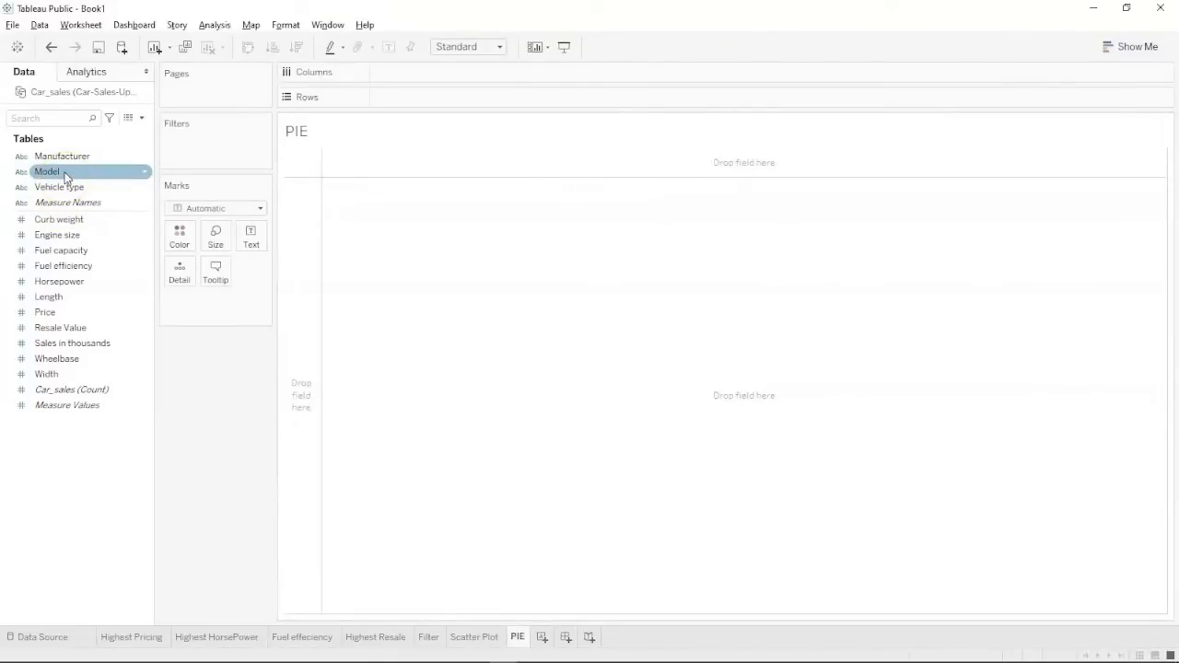
{"action": "left_click", "coordinate": [64, 163]}
{"action": "left_click", "coordinate": [65, 172]}
{"action": "left_click", "coordinate": [66, 162]}
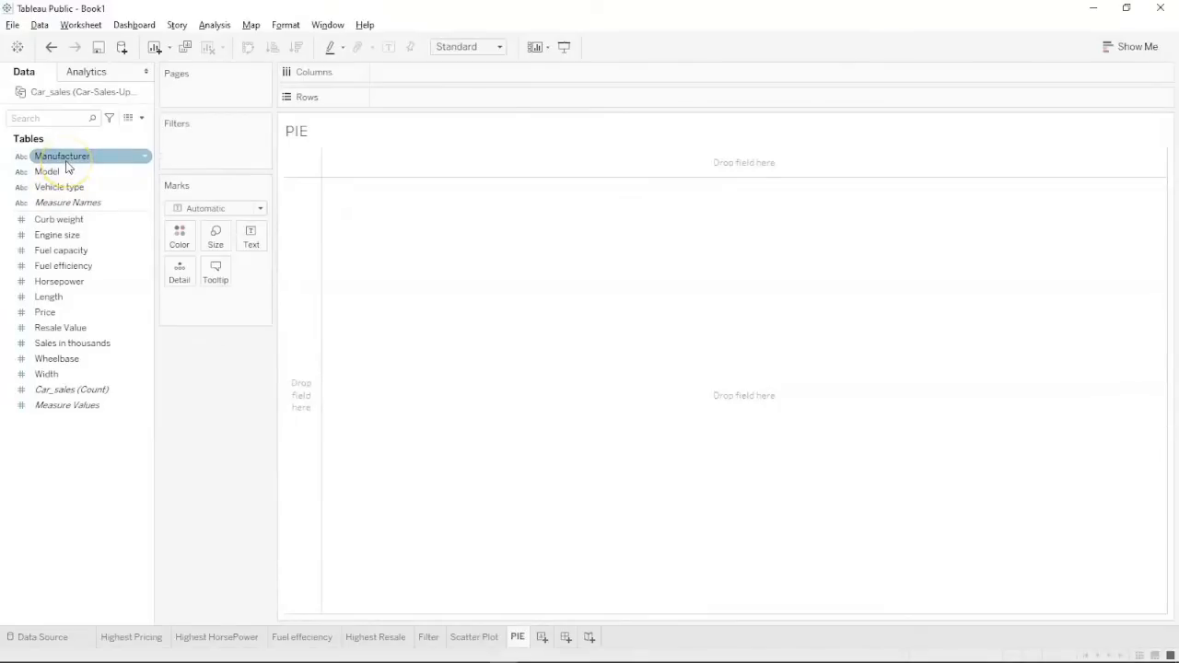
{"action": "left_click", "coordinate": [65, 163]}
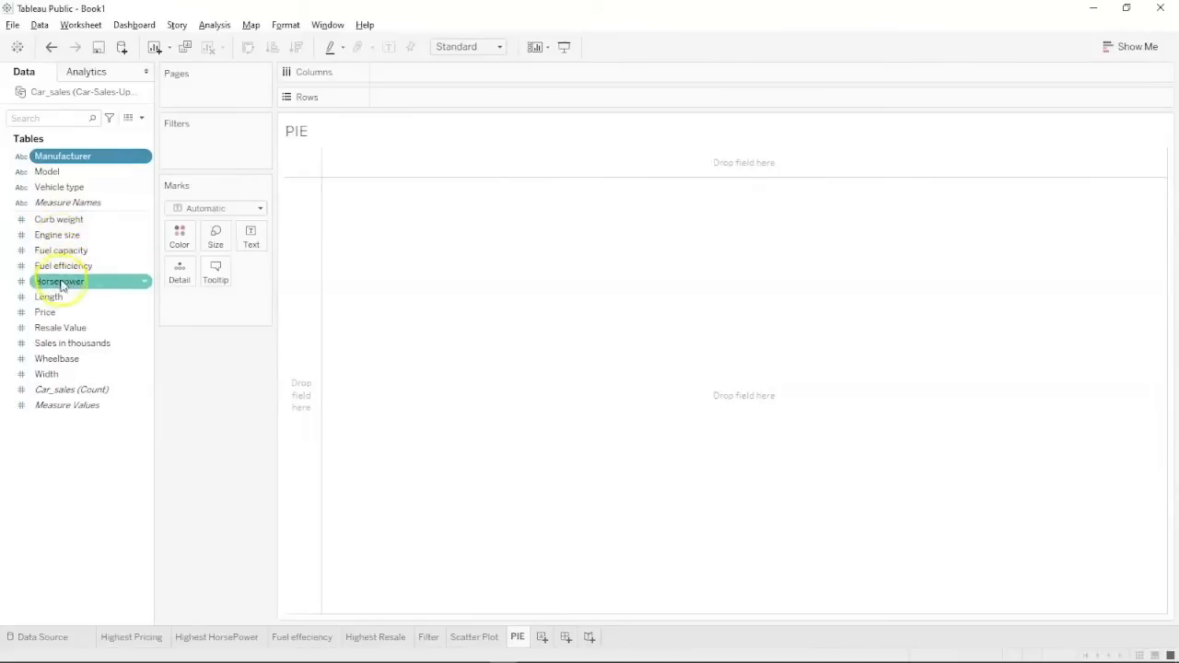
Add Sales in thousands and build a 29-slice Manufacturer pie chart with its colour legend.
{"action": "left_click", "coordinate": [64, 346], "text": "ctrl"}
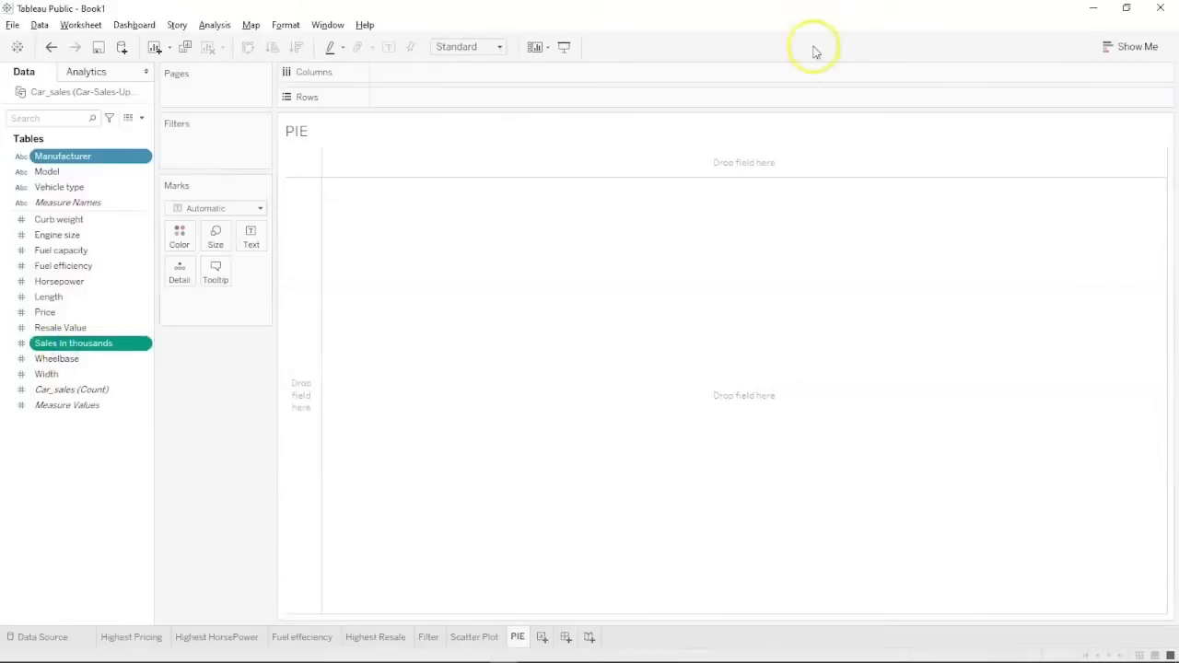
{"action": "left_click", "coordinate": [1122, 40]}
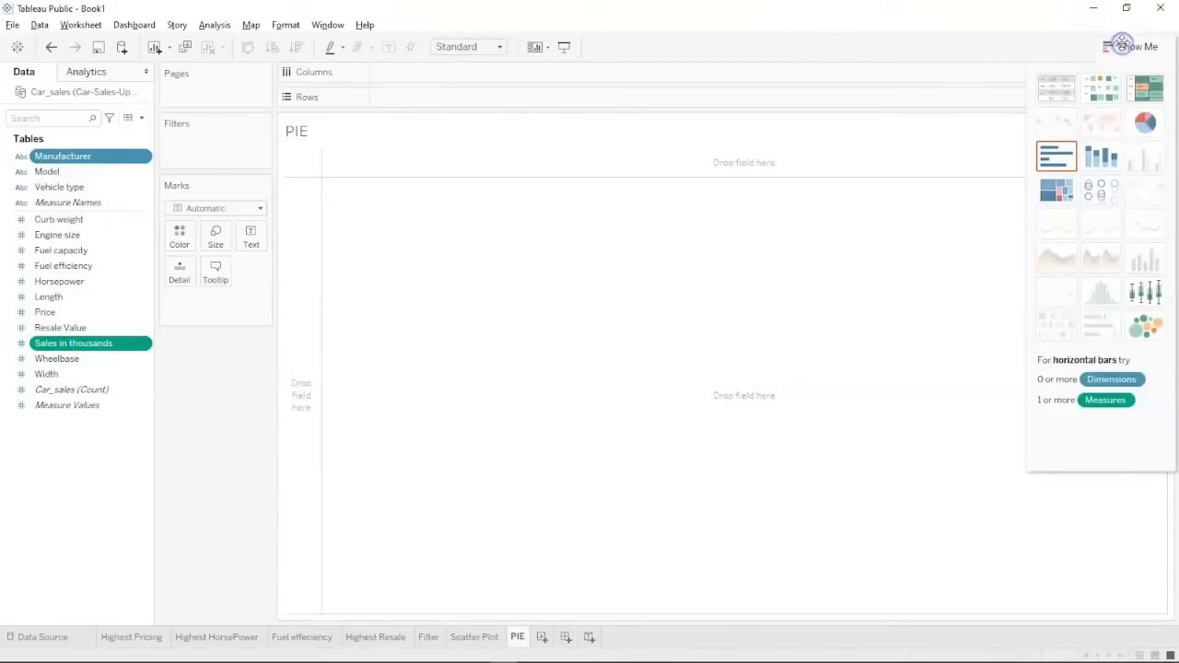
{"action": "left_click", "coordinate": [1146, 126]}
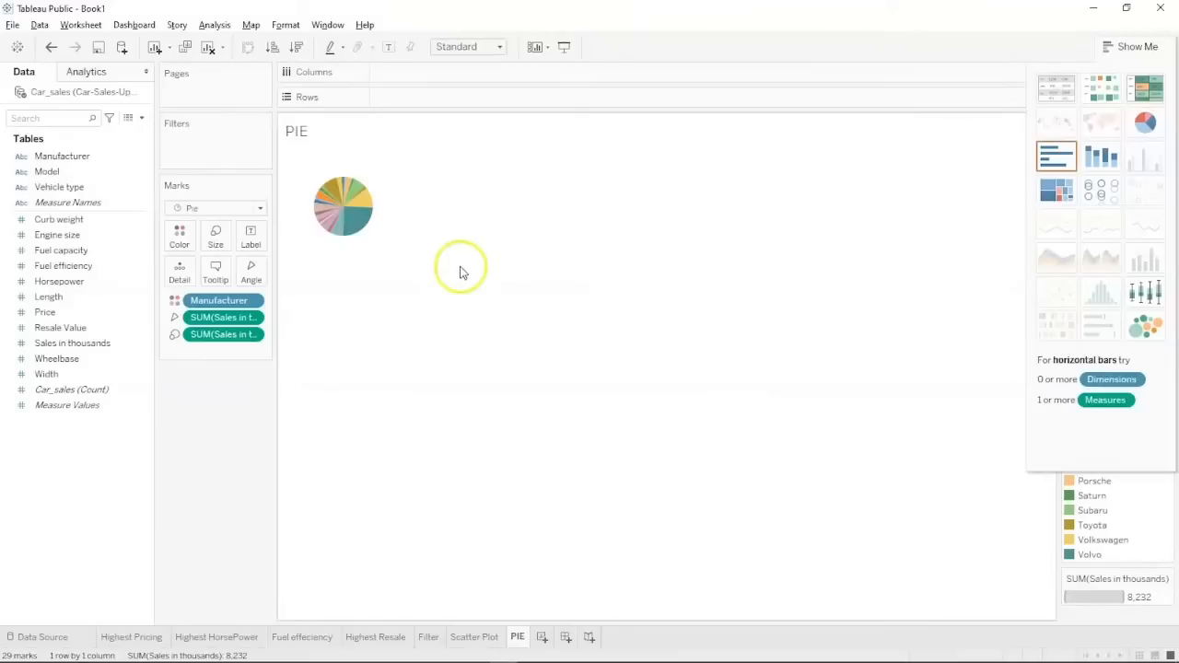
{"action": "left_click", "coordinate": [359, 197]}
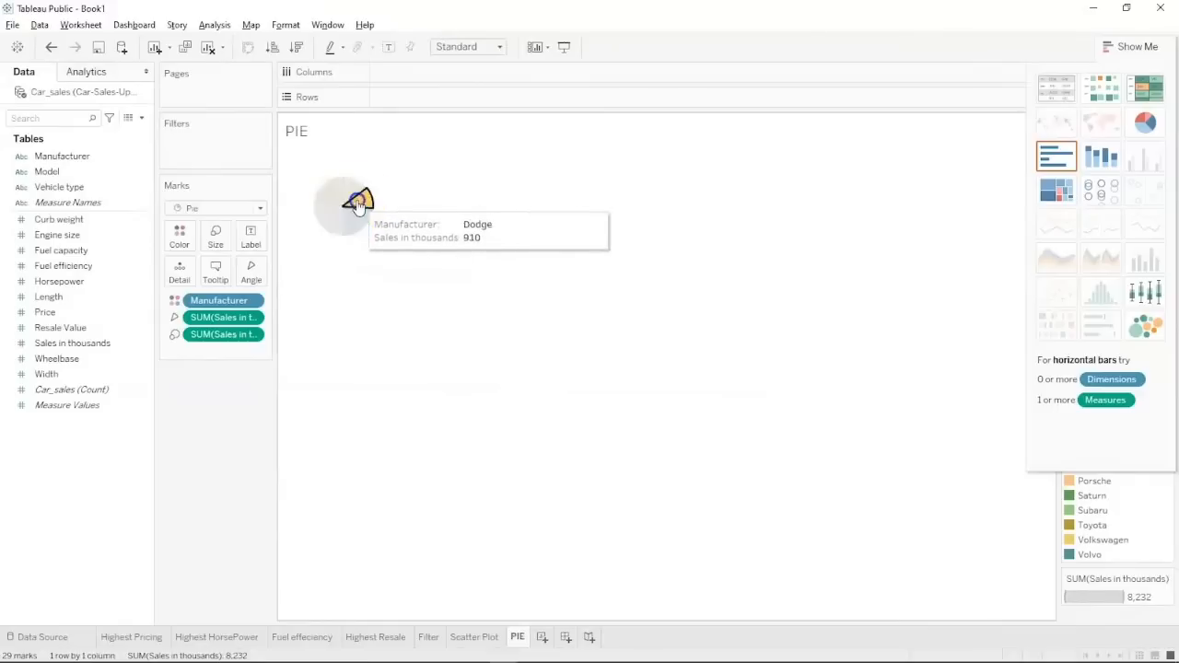
{"action": "left_click", "coordinate": [360, 248]}
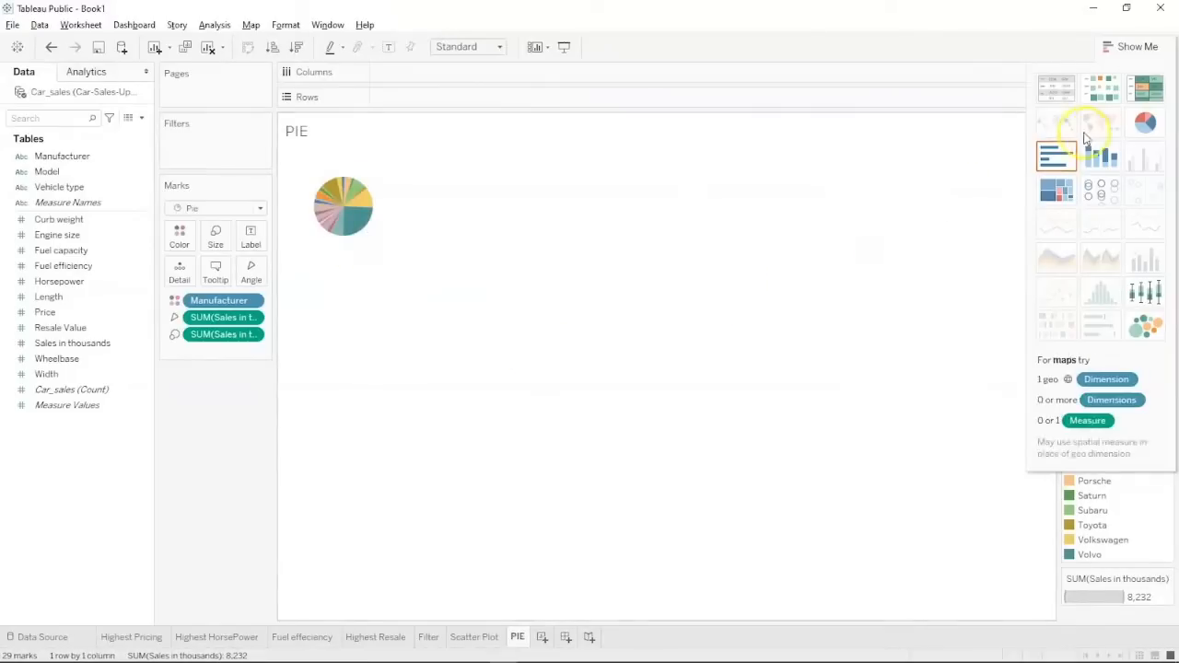
{"action": "left_click", "coordinate": [1136, 47]}
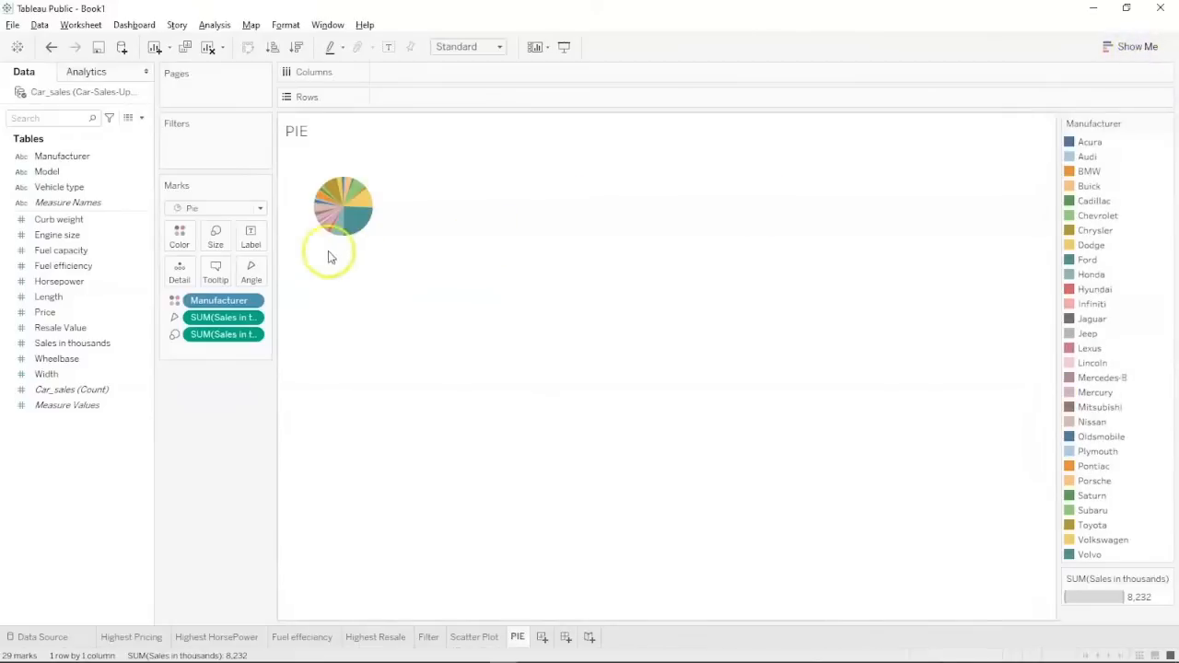
{"action": "left_click", "coordinate": [215, 235]}
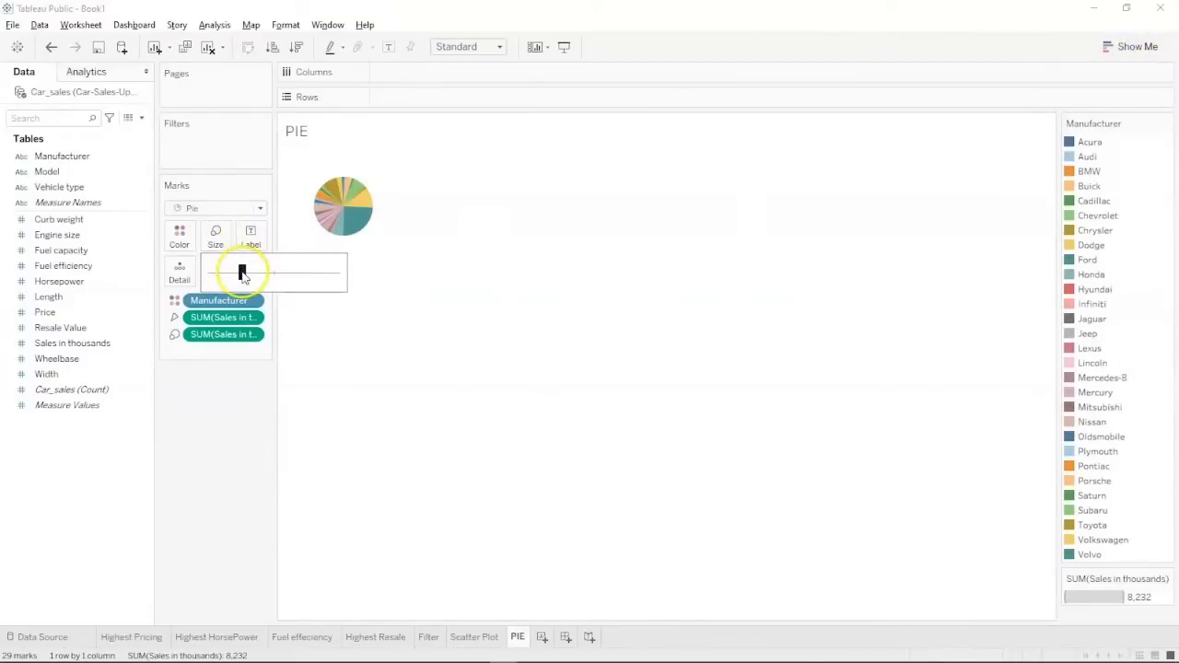
Enlarge the manufacturer pie by dragging the Marks Size slider to the right.
{"action": "left_click_drag", "start_coordinate": [242, 274], "coordinate": [269, 273]}
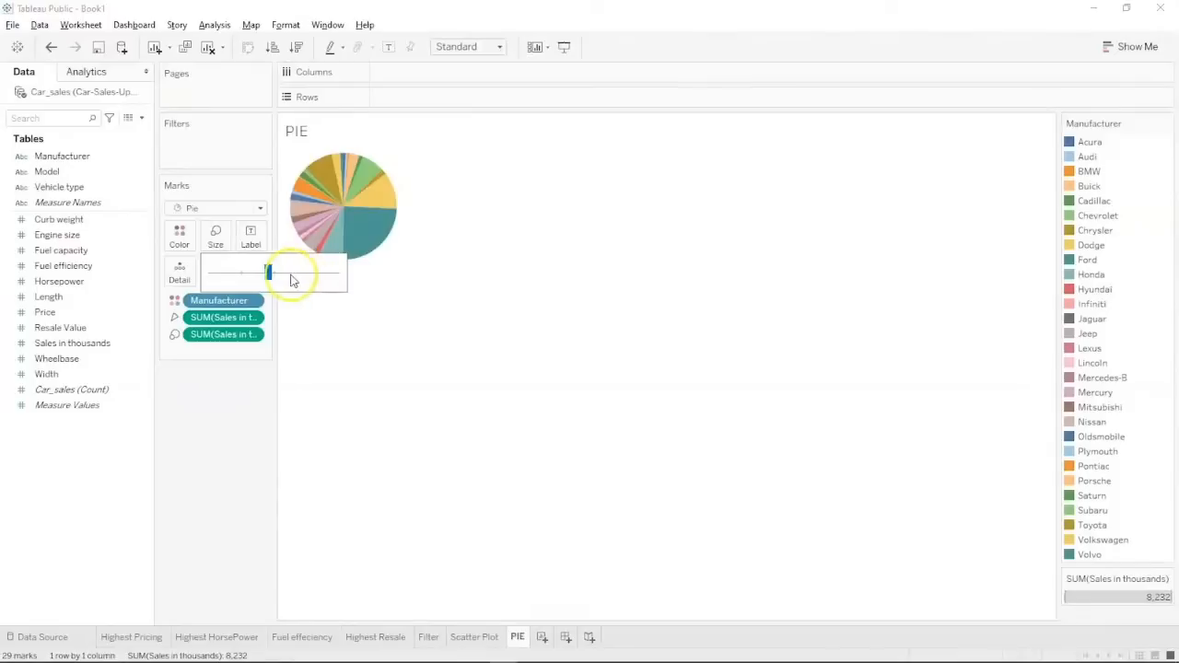
{"action": "left_click_drag", "start_coordinate": [268, 271], "coordinate": [274, 274]}
{"action": "left_click", "coordinate": [555, 197]}
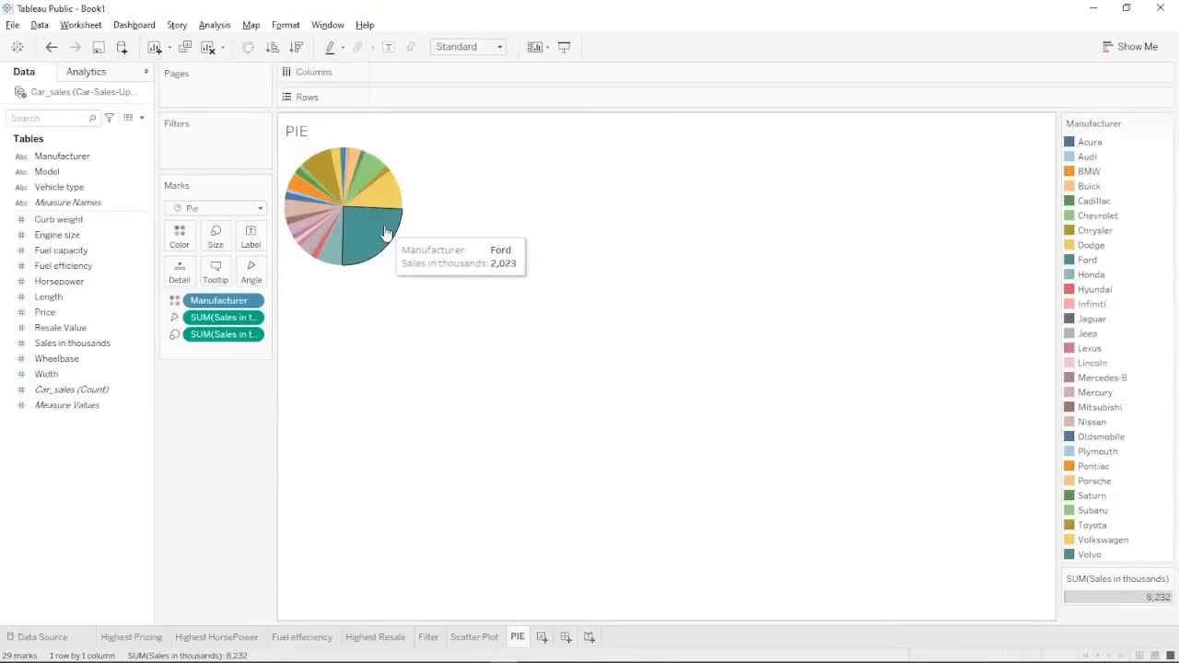
{"action": "mouse_move", "coordinate": [331, 250]}
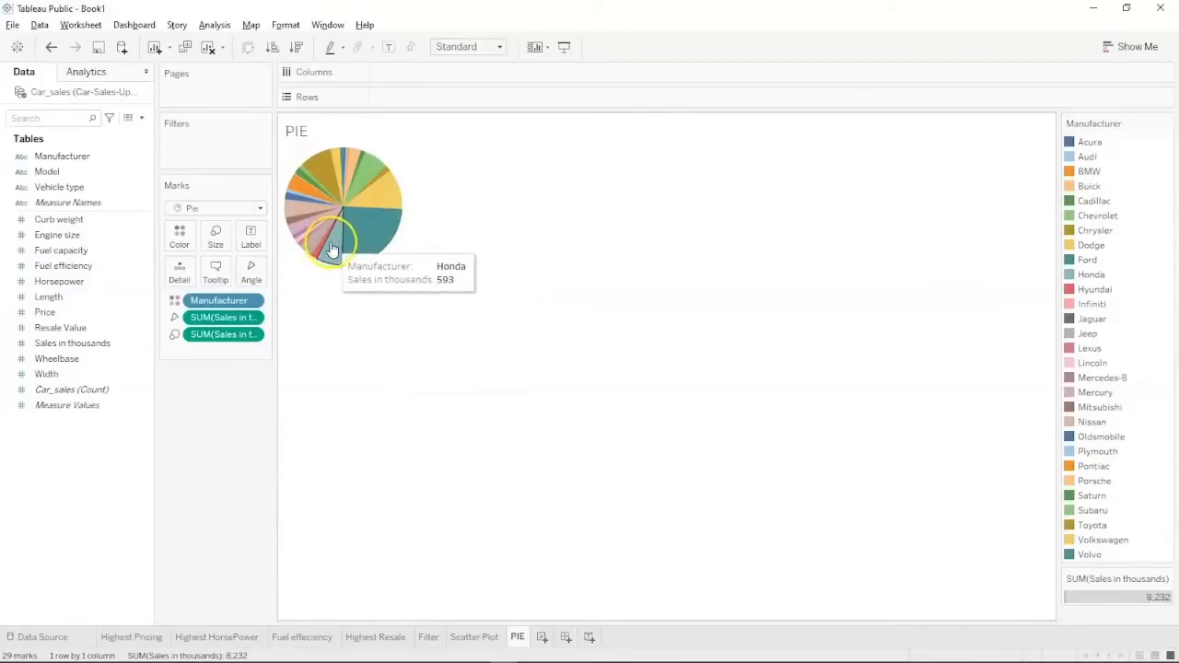
Check the Honda, Chevrolet and Toyota wedge sales values, then bring up the Show Me suggestions.
{"action": "mouse_move", "coordinate": [389, 195]}
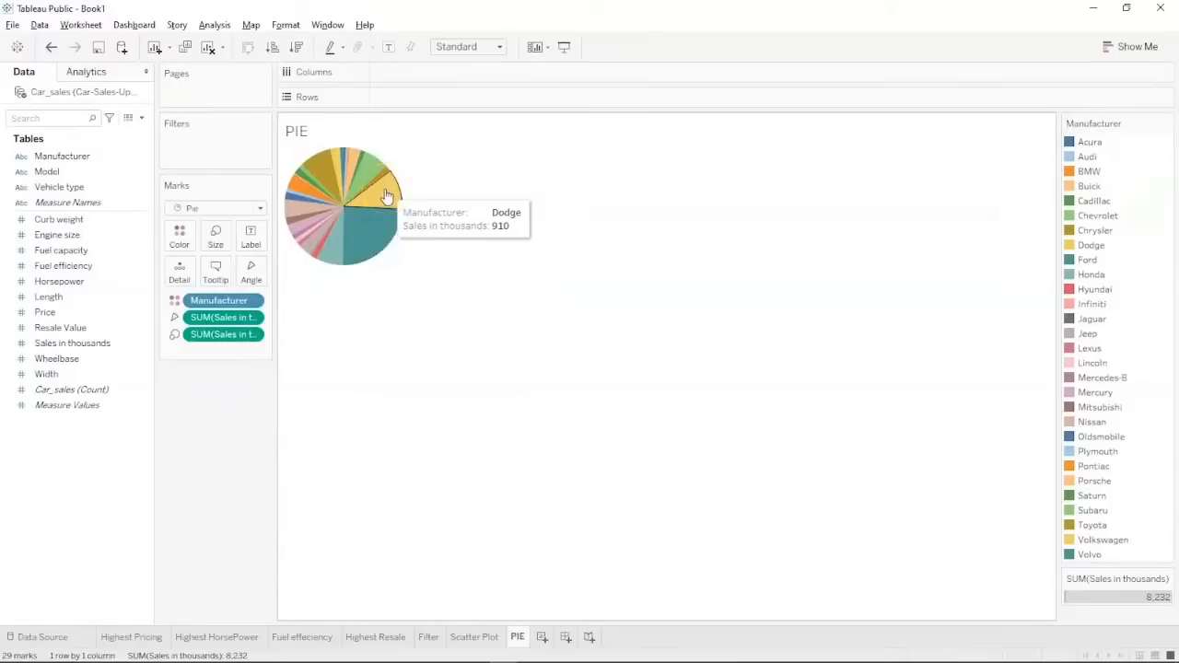
{"action": "left_click", "coordinate": [335, 247]}
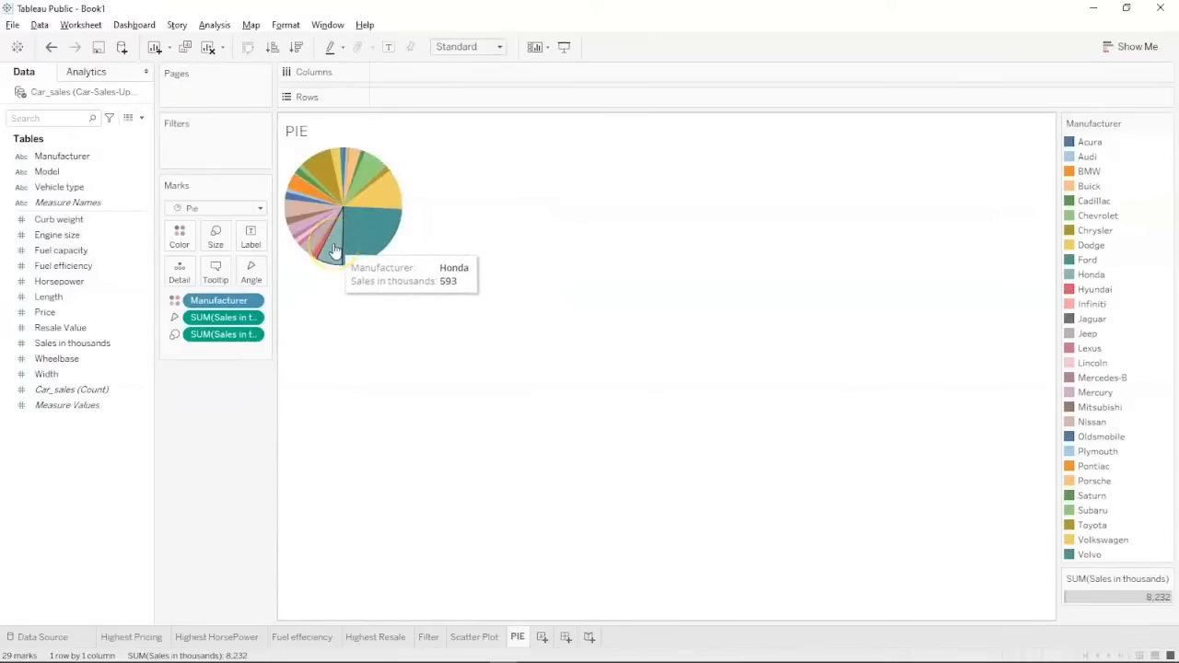
{"action": "left_click", "coordinate": [379, 164]}
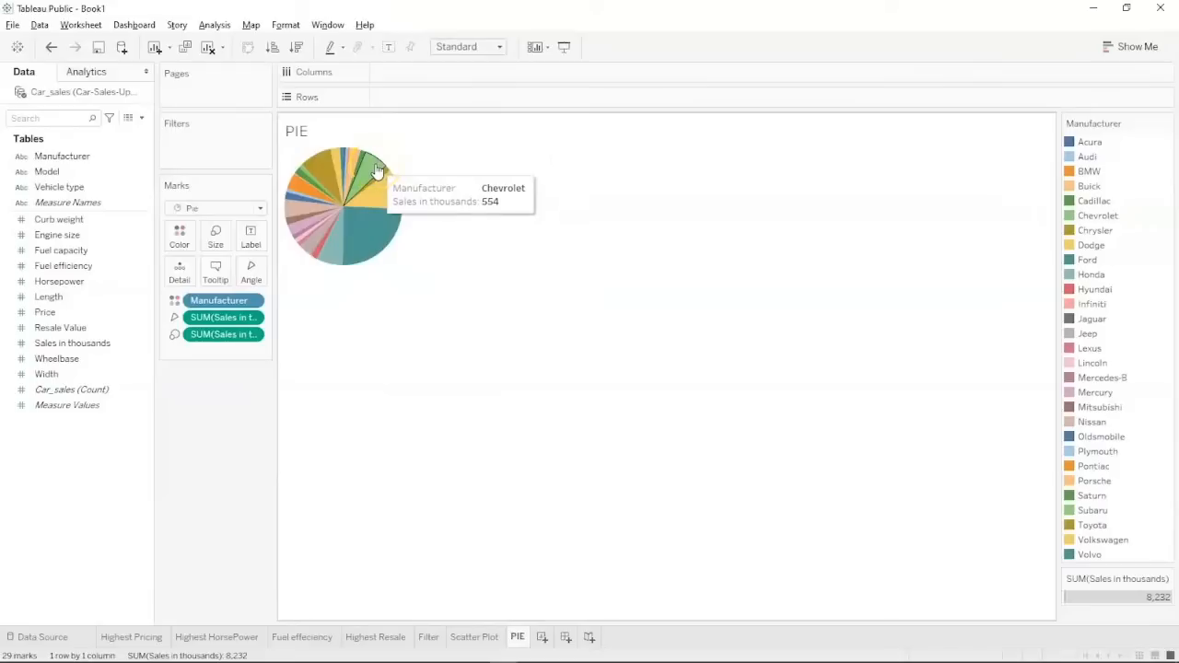
{"action": "left_click", "coordinate": [329, 180]}
{"action": "left_click", "coordinate": [461, 319]}
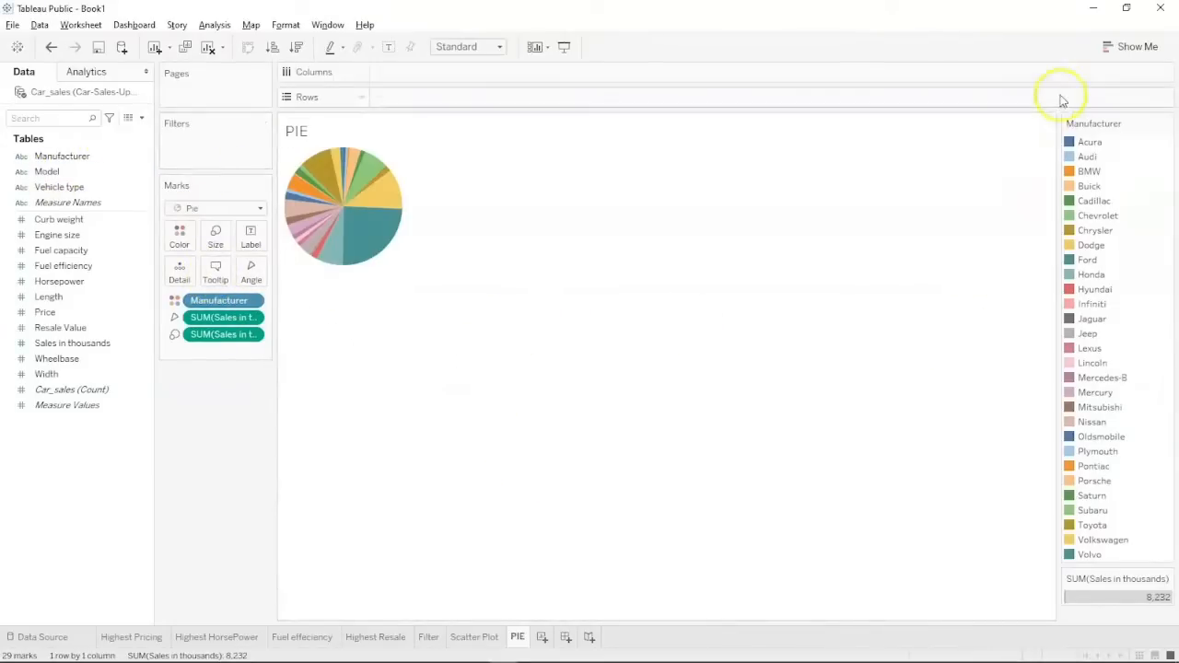
{"action": "left_click", "coordinate": [1133, 46]}
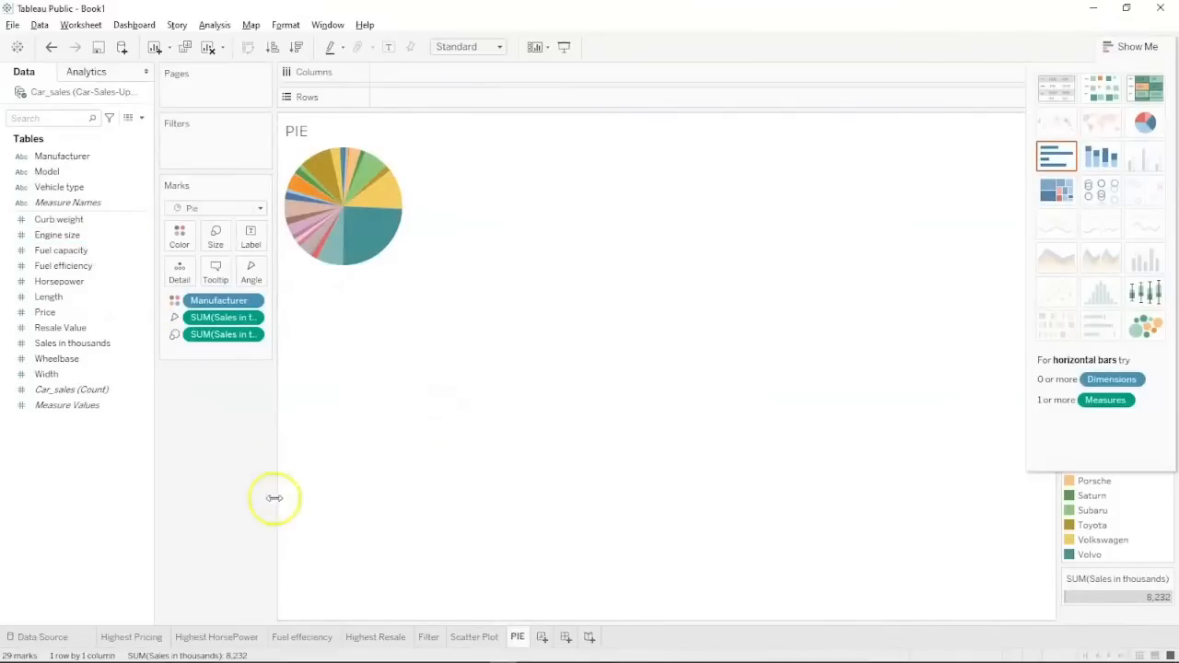
{"action": "mouse_move", "coordinate": [379, 639]}
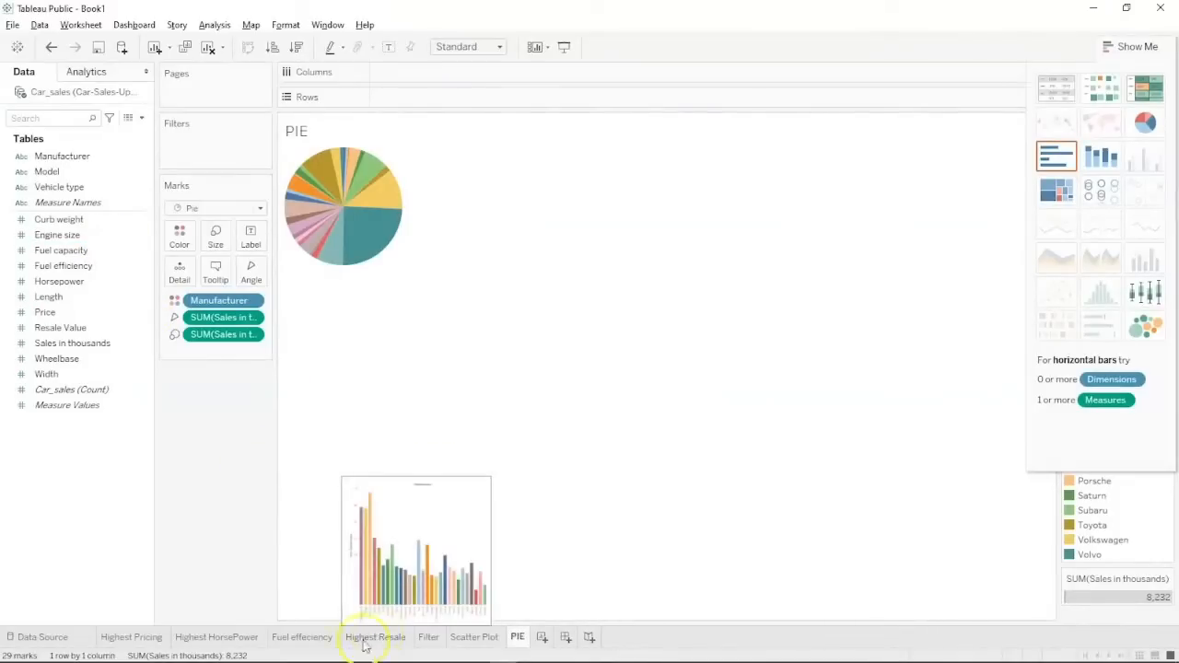
Add a new worksheet named Hierarchy.
{"action": "left_click", "coordinate": [542, 637]}
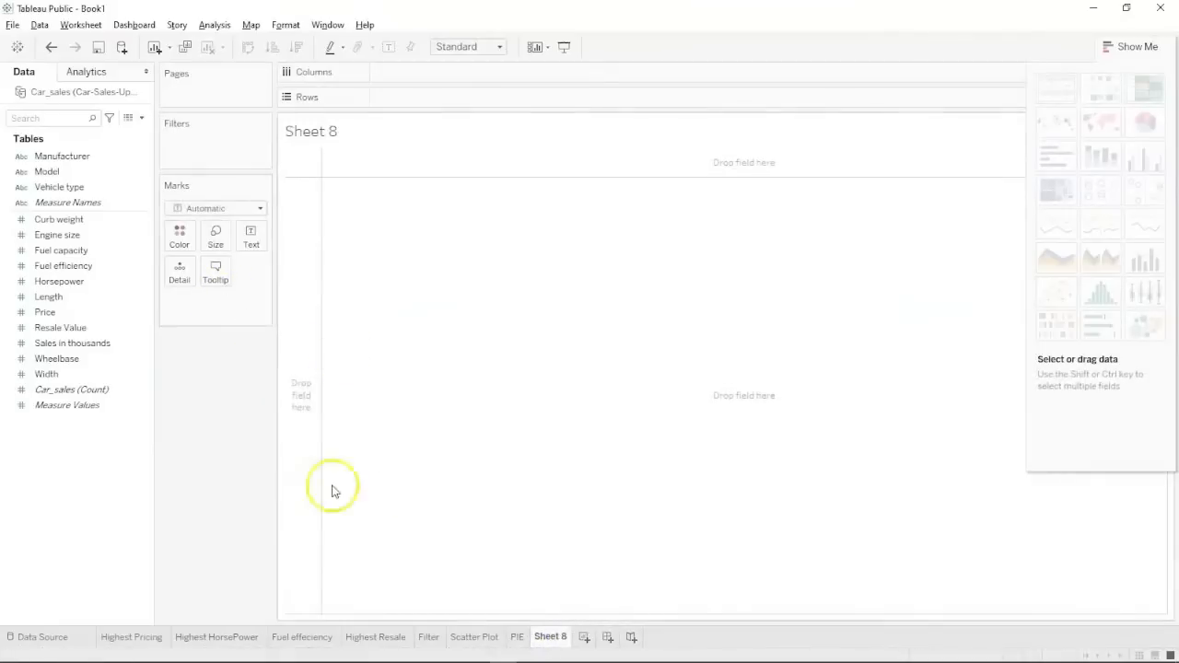
{"action": "double_click", "coordinate": [547, 636]}
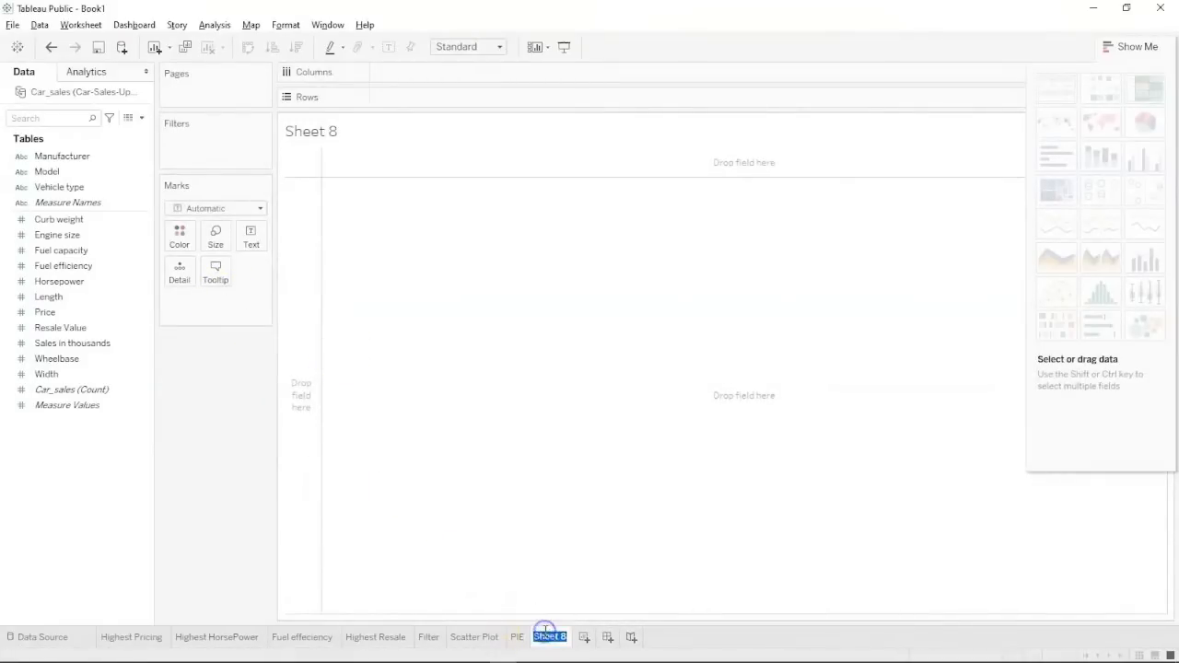
{"action": "type", "text": "Hierarchy"}
{"action": "key", "text": "Return"}
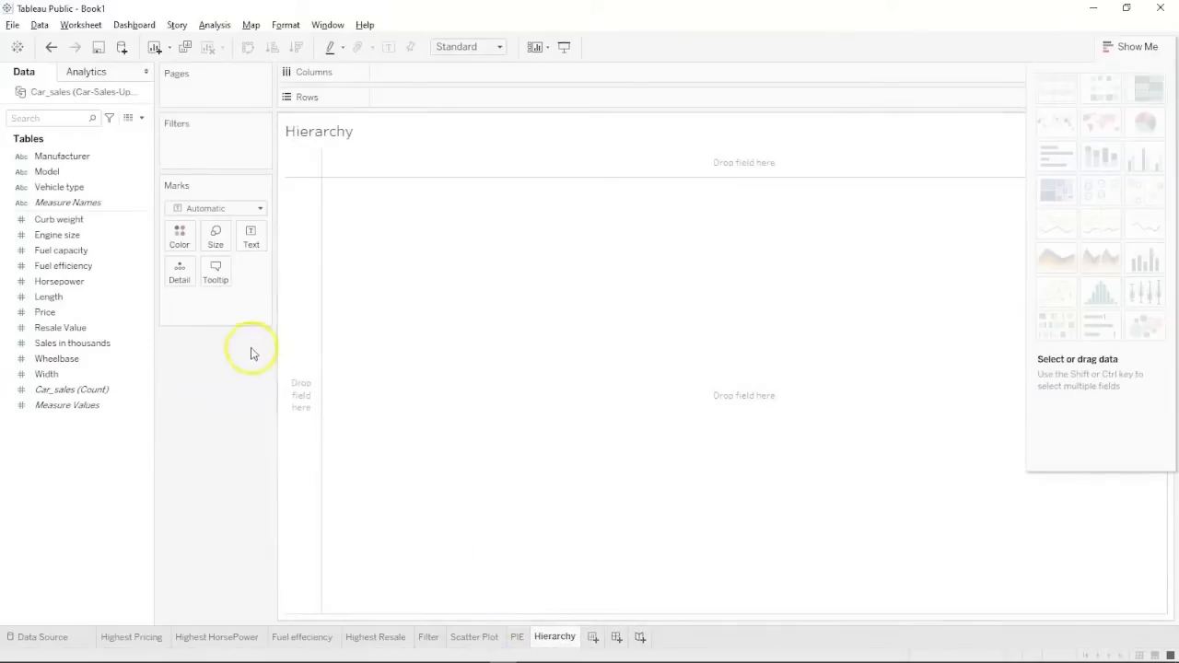
Drag Model onto Manufacturer to create the 'Manufacturer-Model H' hierarchy.
{"action": "left_click", "coordinate": [61, 174]}
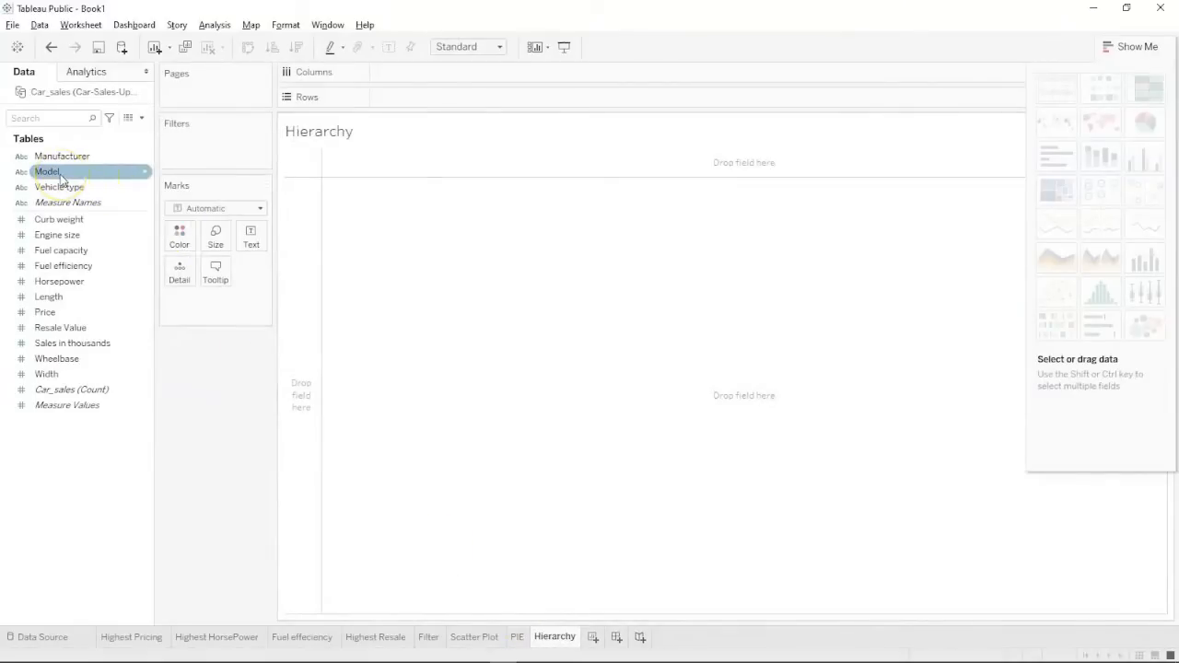
{"action": "left_click", "coordinate": [63, 158]}
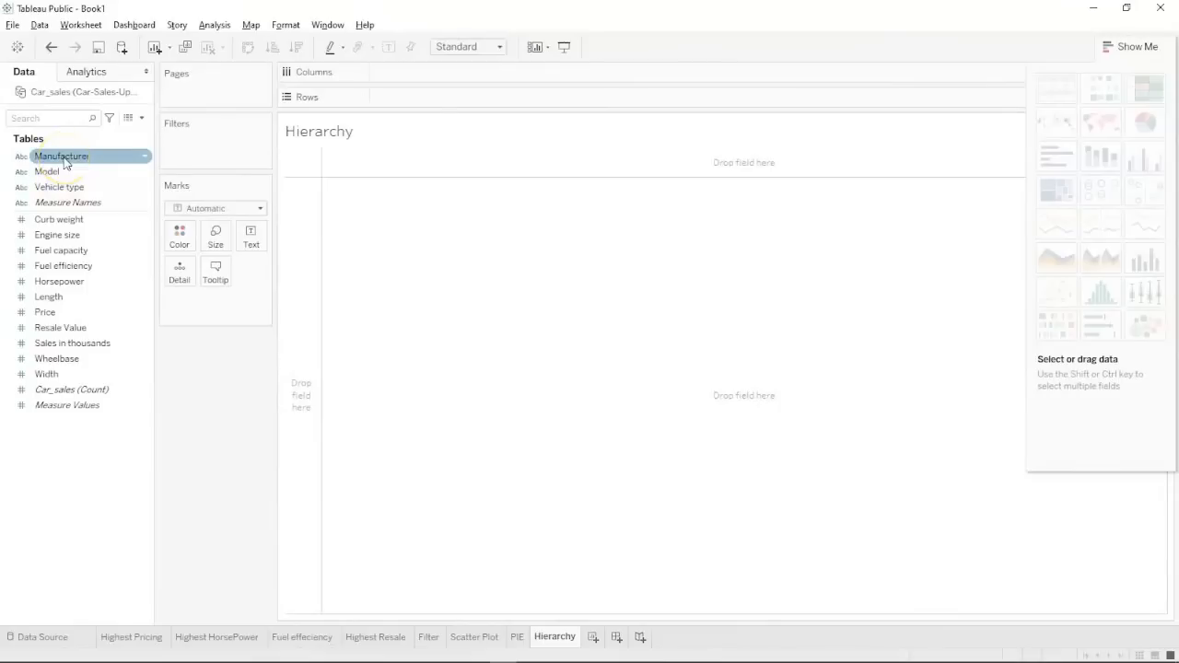
{"action": "left_click", "coordinate": [53, 172]}
{"action": "left_click", "coordinate": [92, 157]}
{"action": "left_click", "coordinate": [78, 174]}
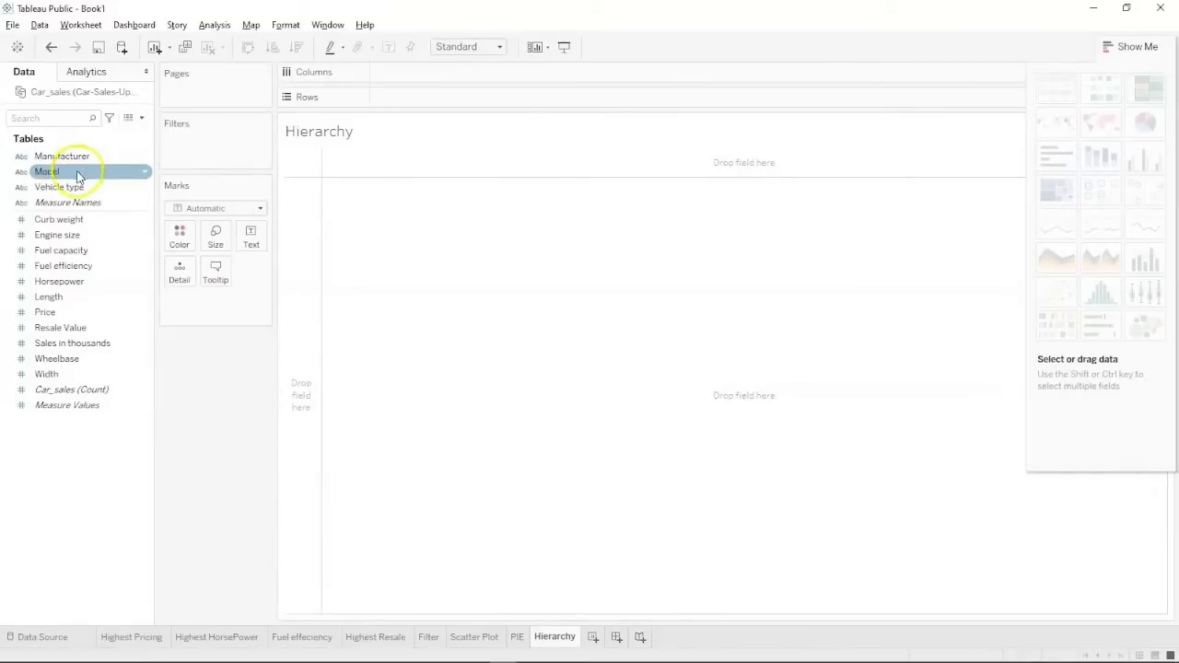
{"action": "left_click", "coordinate": [78, 174]}
{"action": "mouse_move", "coordinate": [79, 174]}
{"action": "left_mouse_down"}
{"action": "mouse_move", "coordinate": [86, 156]}
{"action": "mouse_move", "coordinate": [78, 159]}
{"action": "left_mouse_up"}
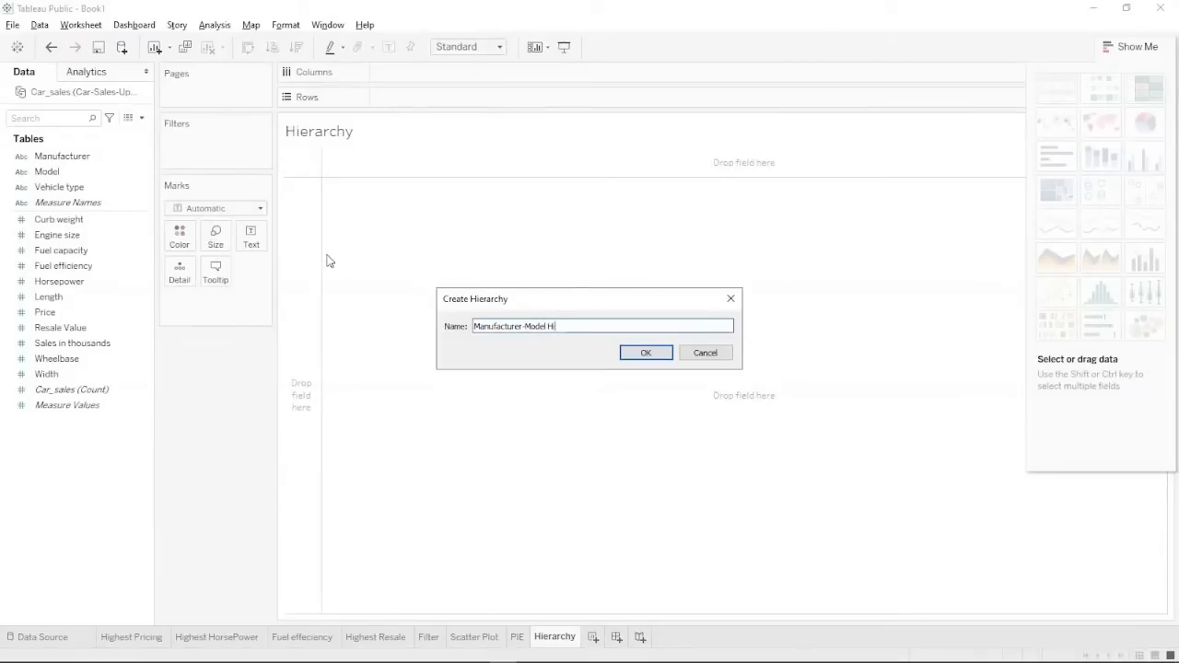
{"action": "key", "text": "BackSpace"}
{"action": "key", "text": "BackSpace"}
{"action": "left_click", "coordinate": [645, 353]}
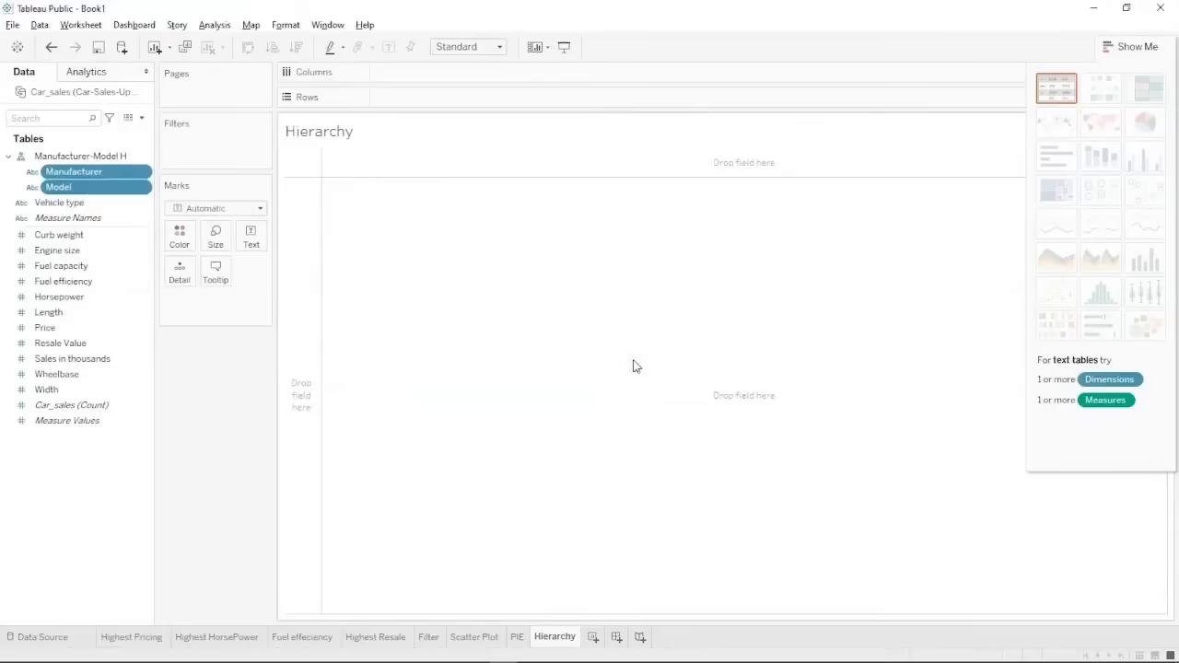
Chart Car_sales count by Manufacturer, sorted highest first, and drill down to Model.
{"action": "left_click", "coordinate": [104, 158]}
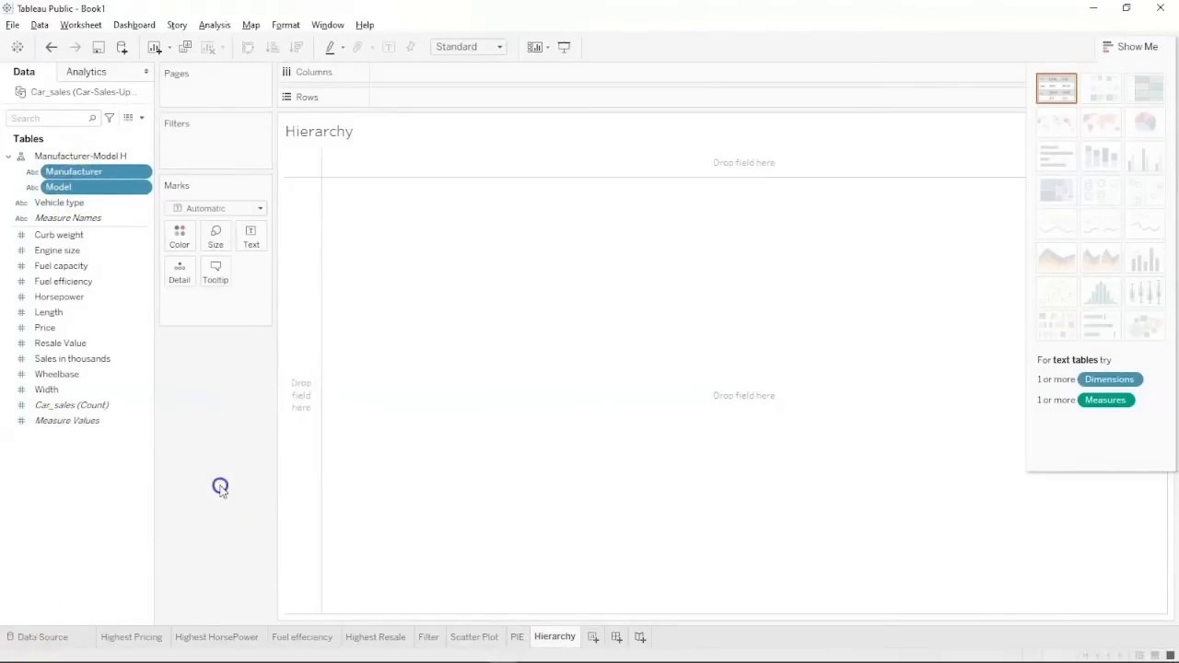
{"action": "left_click", "coordinate": [116, 156]}
{"action": "left_click_drag", "start_coordinate": [118, 156], "coordinate": [459, 75]}
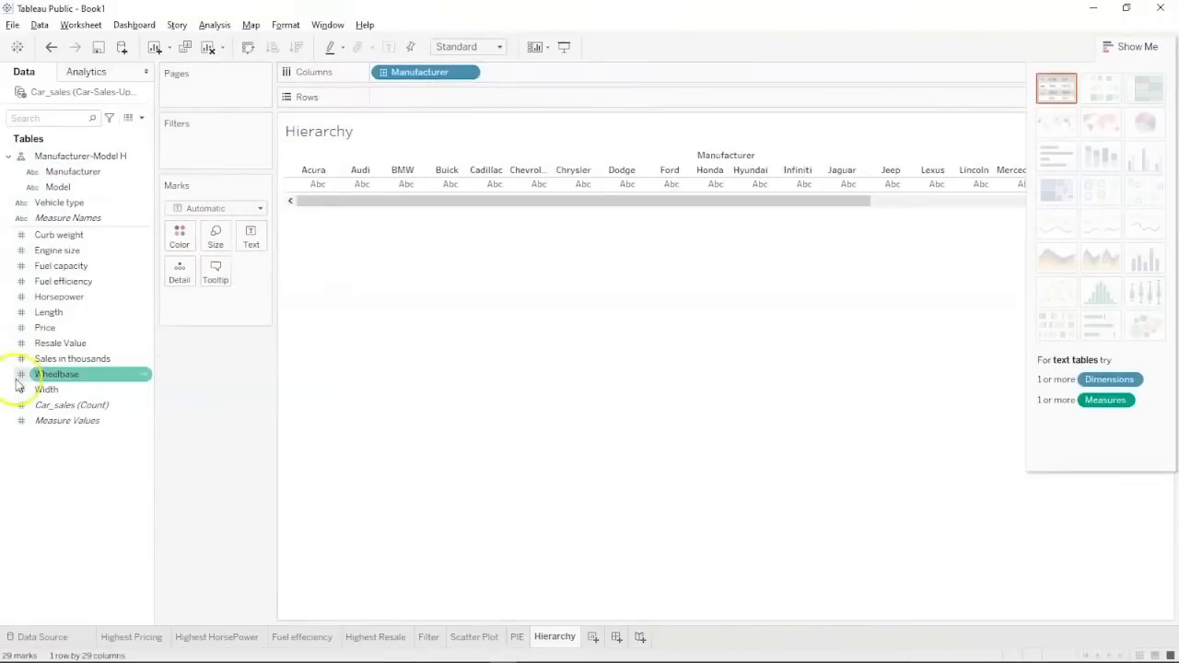
{"action": "left_click_drag", "start_coordinate": [31, 411], "coordinate": [375, 104]}
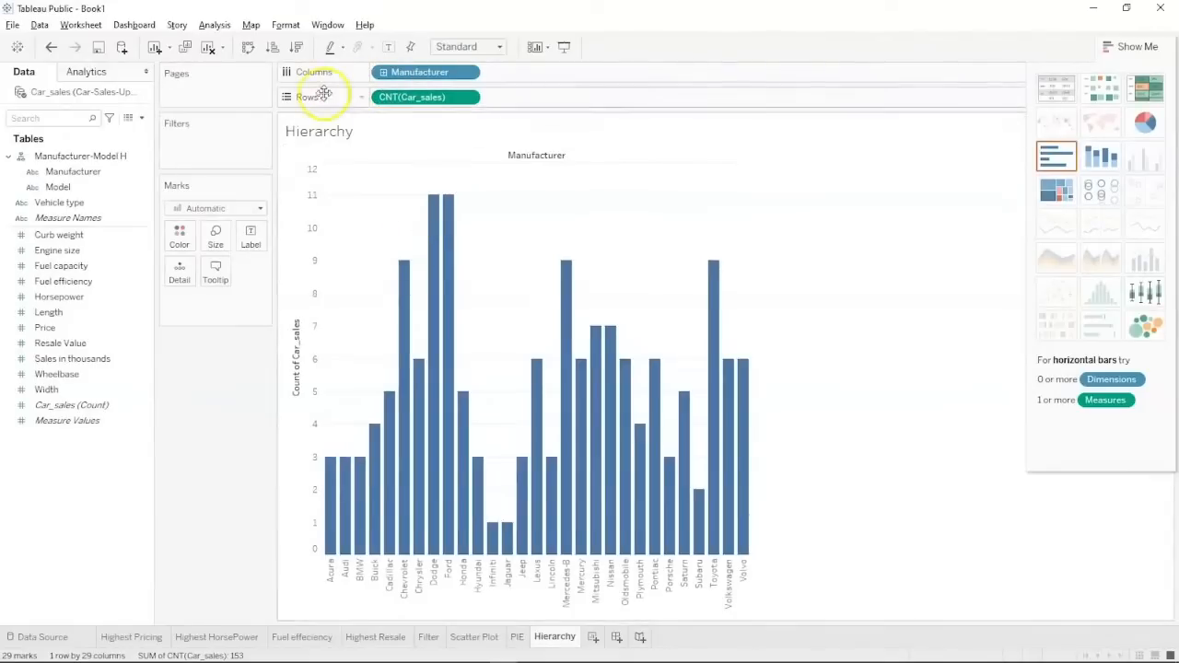
{"action": "left_click", "coordinate": [296, 47]}
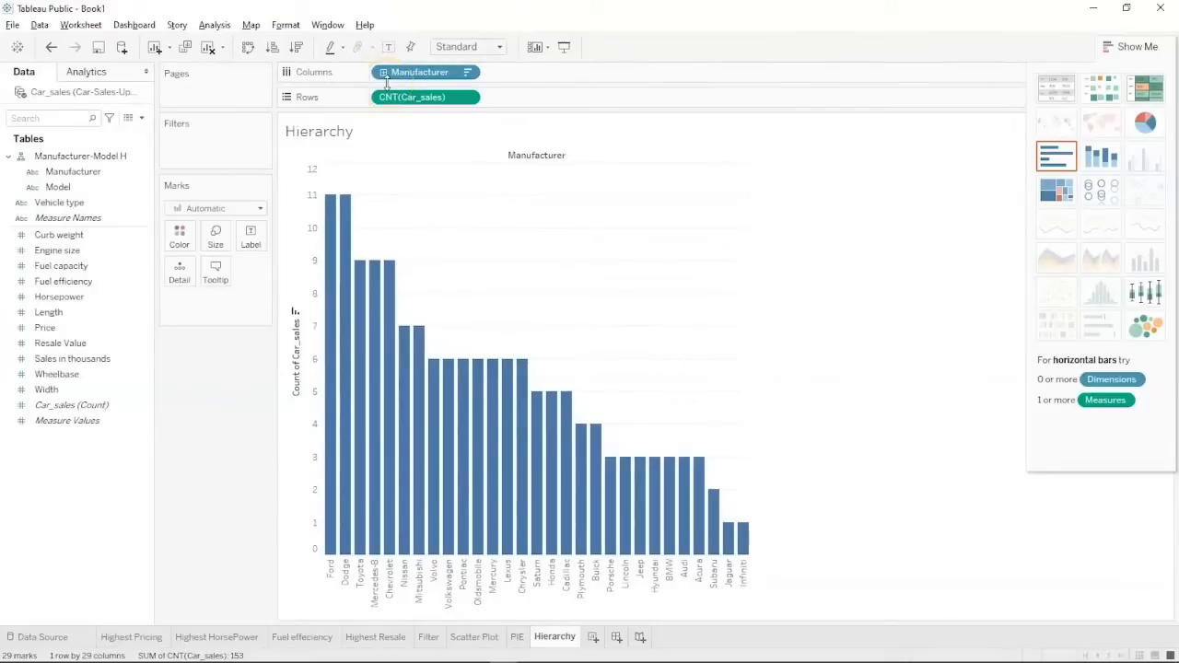
{"action": "left_click", "coordinate": [384, 136]}
{"action": "left_click", "coordinate": [383, 72]}
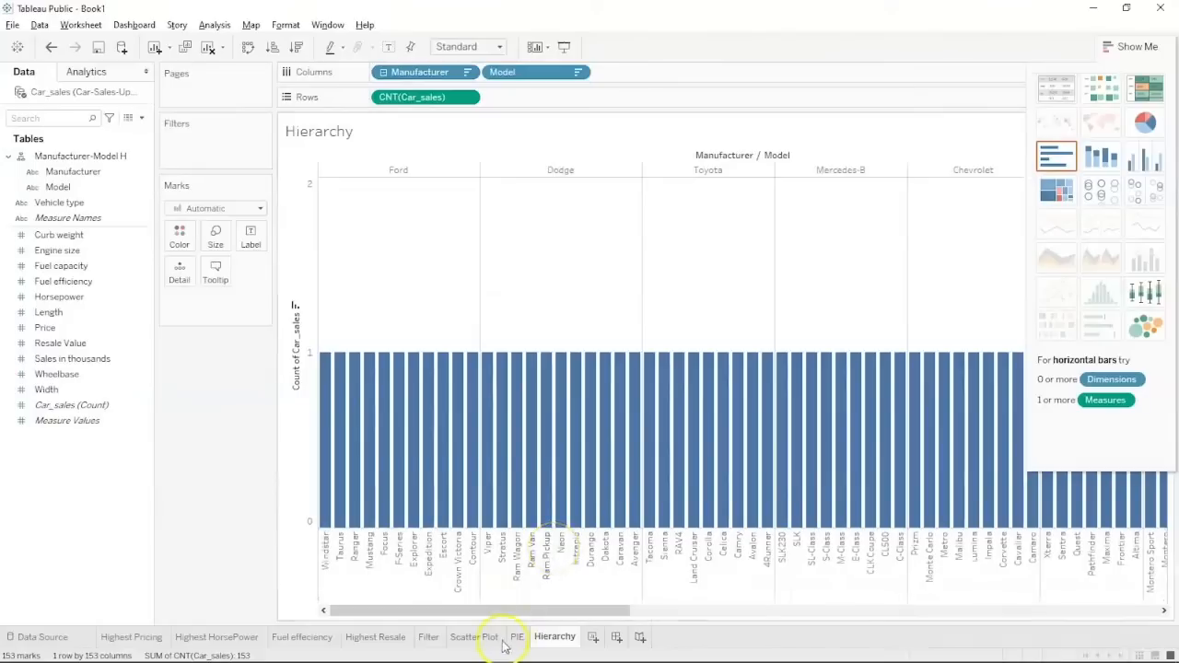
Replace CNT(Car_sales) on Rows with Horsepower to plot SUM(Horsepower) per model.
{"action": "mouse_move", "coordinate": [504, 613]}
{"action": "left_mouse_down"}
{"action": "mouse_move", "coordinate": [961, 650]}
{"action": "mouse_move", "coordinate": [1034, 639]}
{"action": "mouse_move", "coordinate": [678, 657]}
{"action": "mouse_move", "coordinate": [108, 659]}
{"action": "left_mouse_up"}
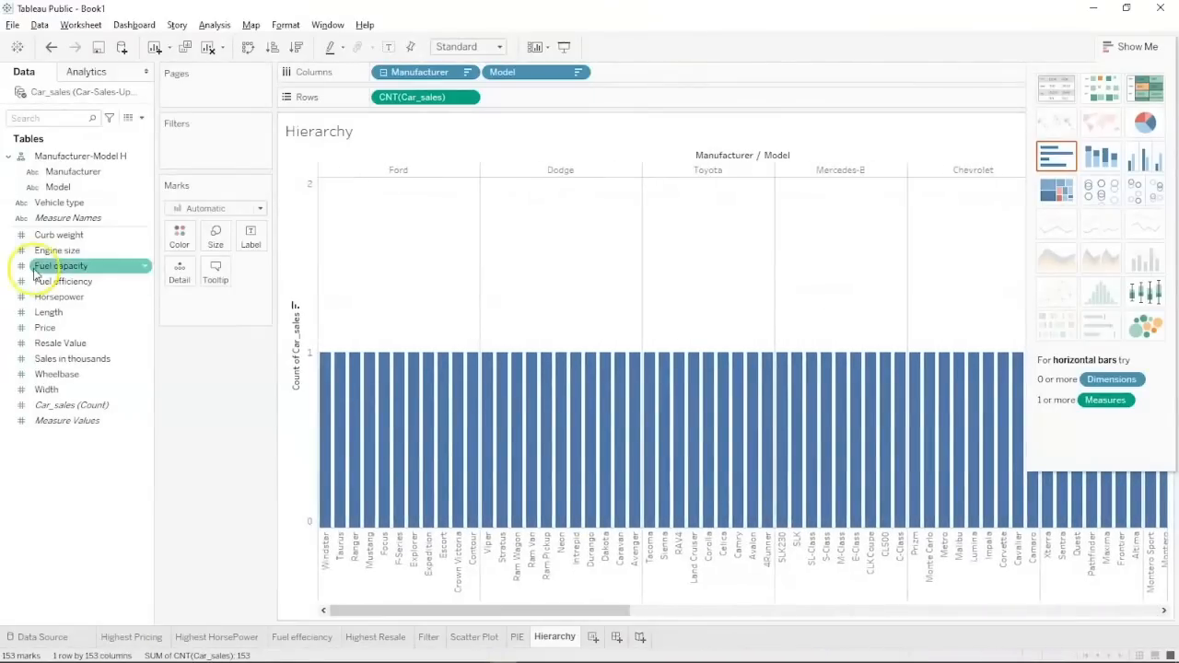
{"action": "left_click_drag", "start_coordinate": [407, 98], "coordinate": [60, 452]}
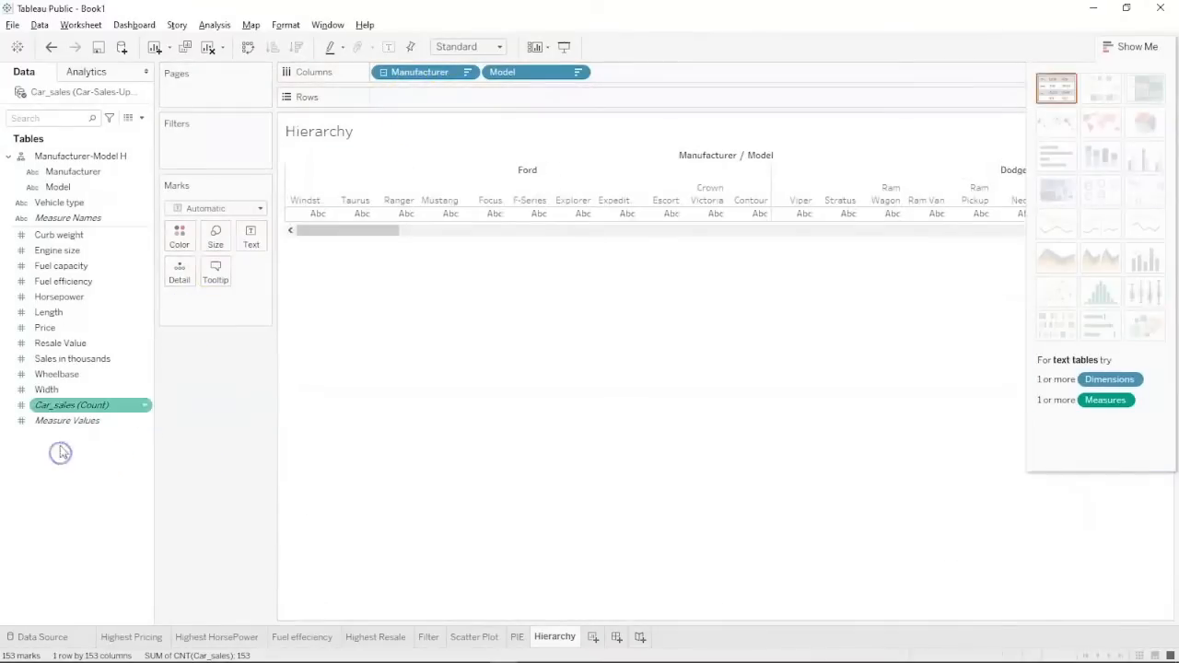
{"action": "left_click_drag", "start_coordinate": [66, 297], "coordinate": [424, 101]}
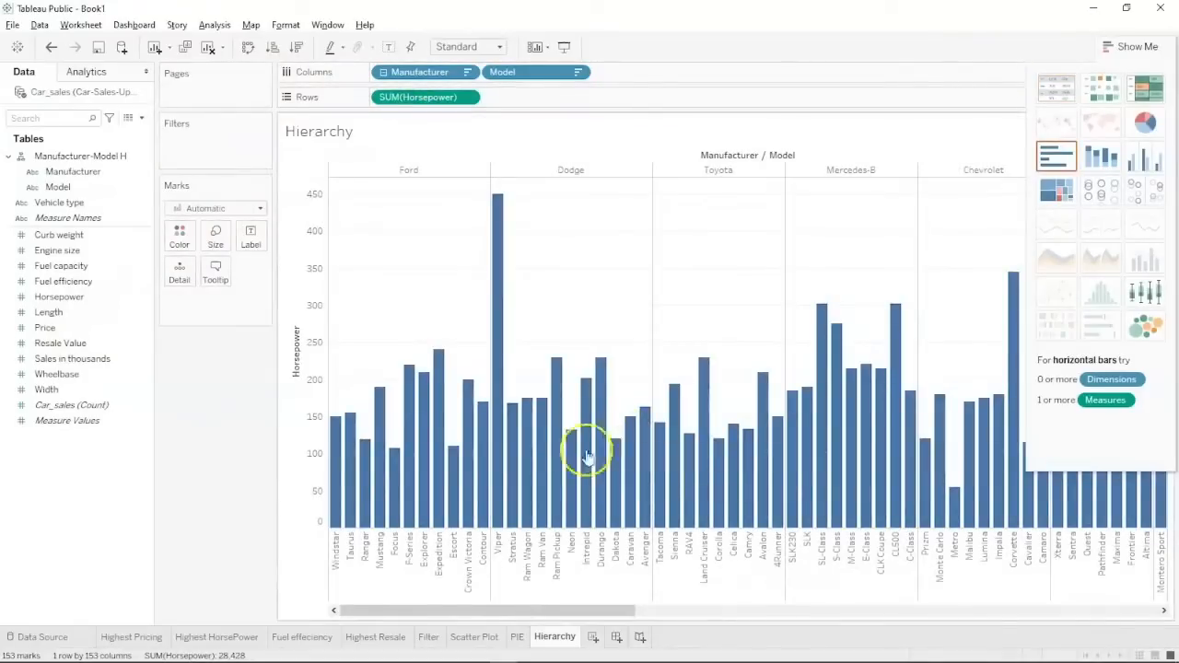
{"action": "mouse_move", "coordinate": [445, 446]}
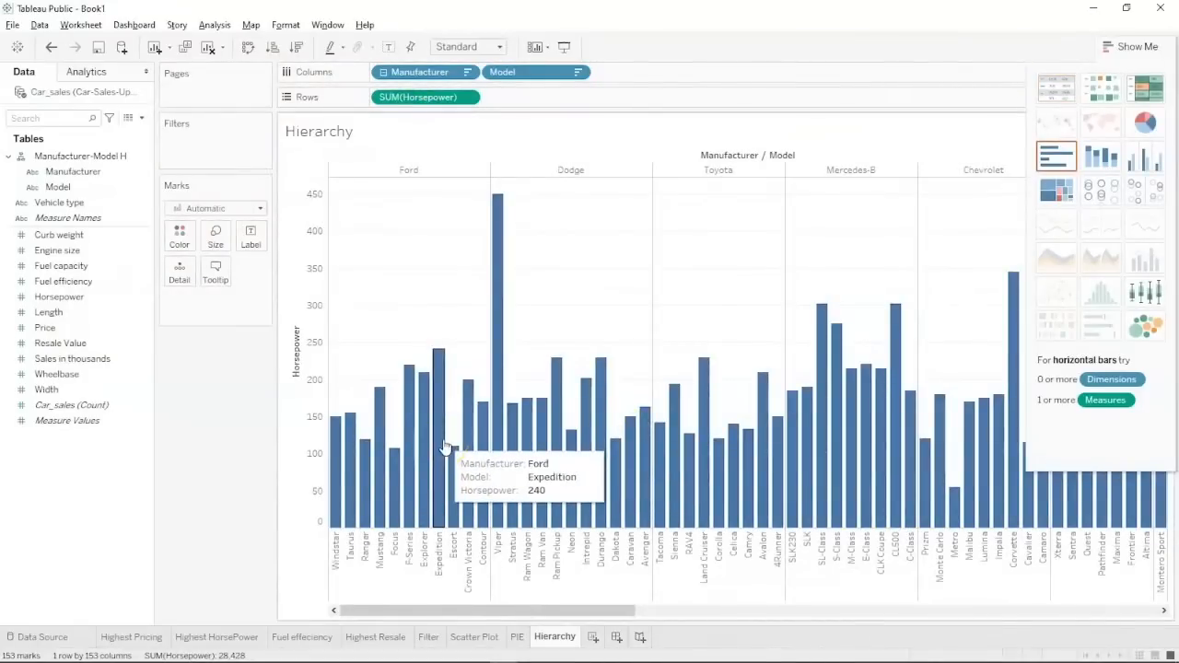
{"action": "left_click", "coordinate": [429, 178]}
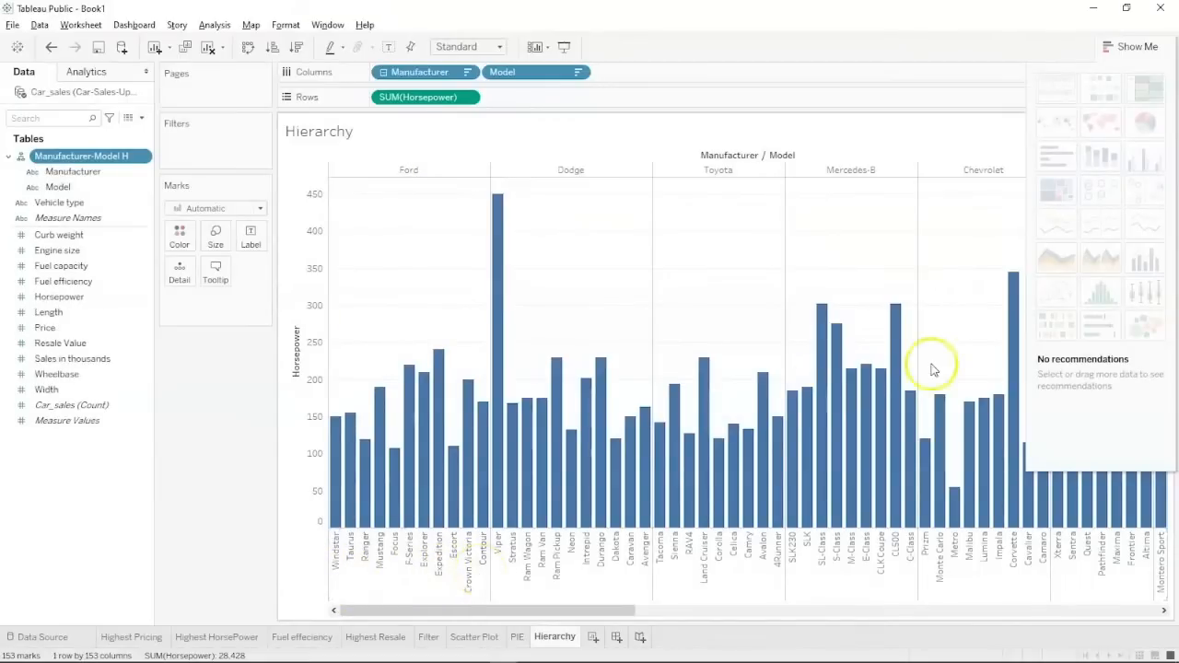
Adjust the Hierarchy view and close the Show Me recommendations panel.
{"action": "mouse_move", "coordinate": [603, 611]}
{"action": "left_mouse_down"}
{"action": "mouse_move", "coordinate": [884, 619]}
{"action": "mouse_move", "coordinate": [994, 568]}
{"action": "mouse_move", "coordinate": [1174, 569]}
{"action": "left_mouse_up"}
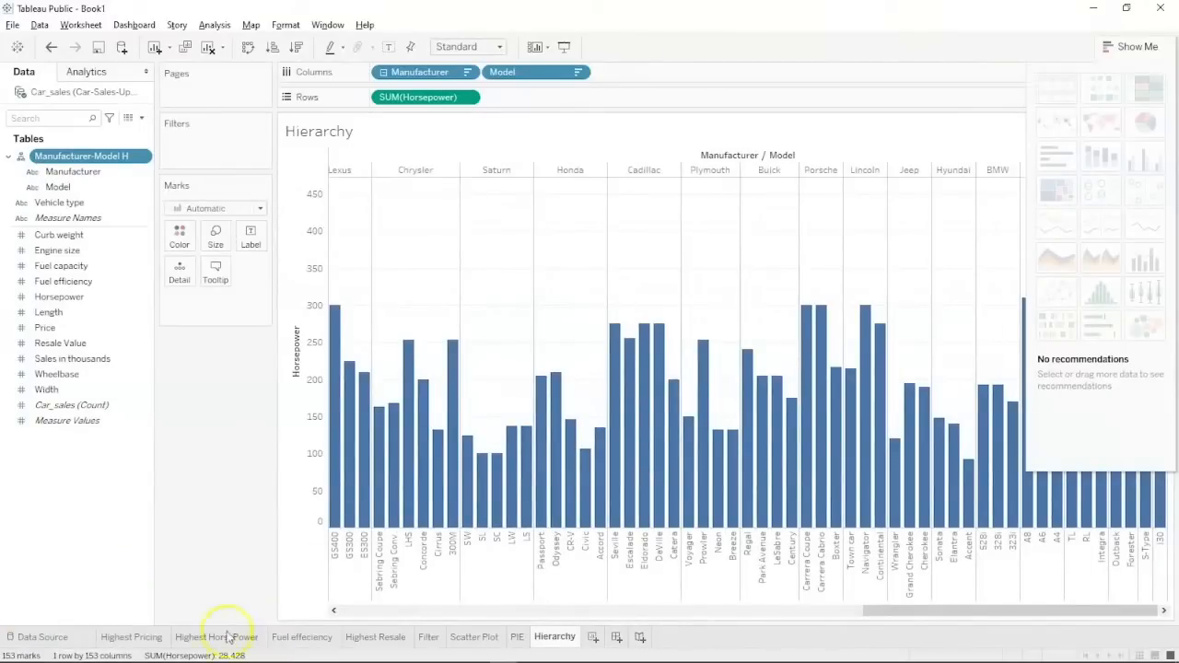
{"action": "mouse_move", "coordinate": [144, 642]}
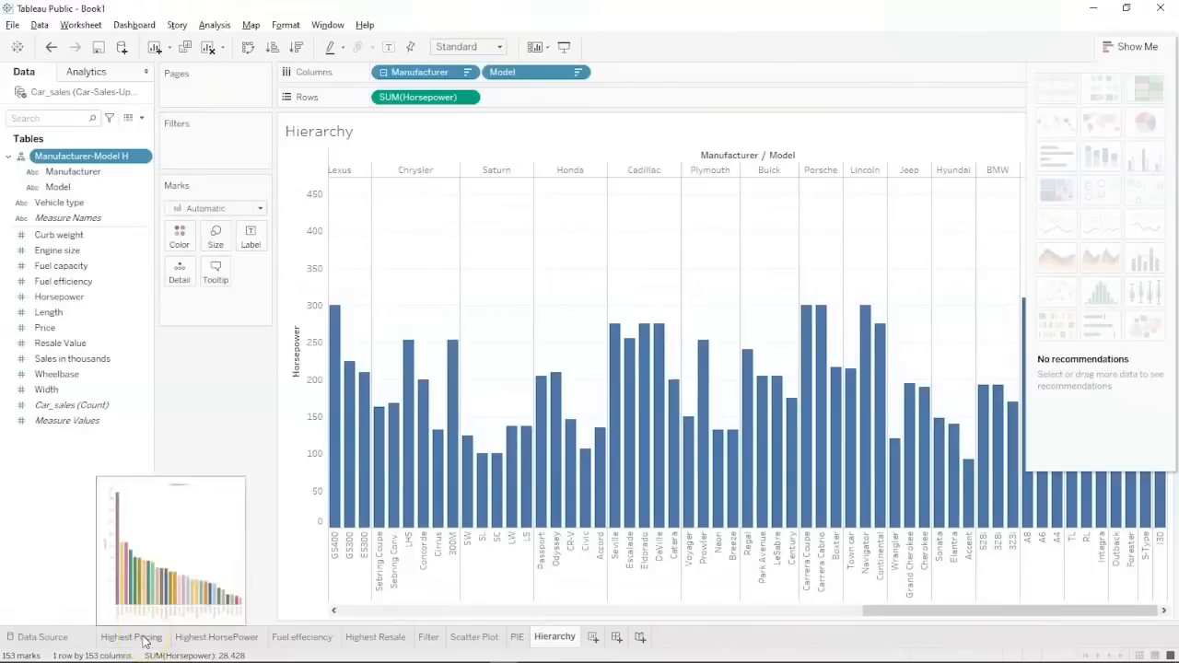
{"action": "left_click", "coordinate": [191, 638]}
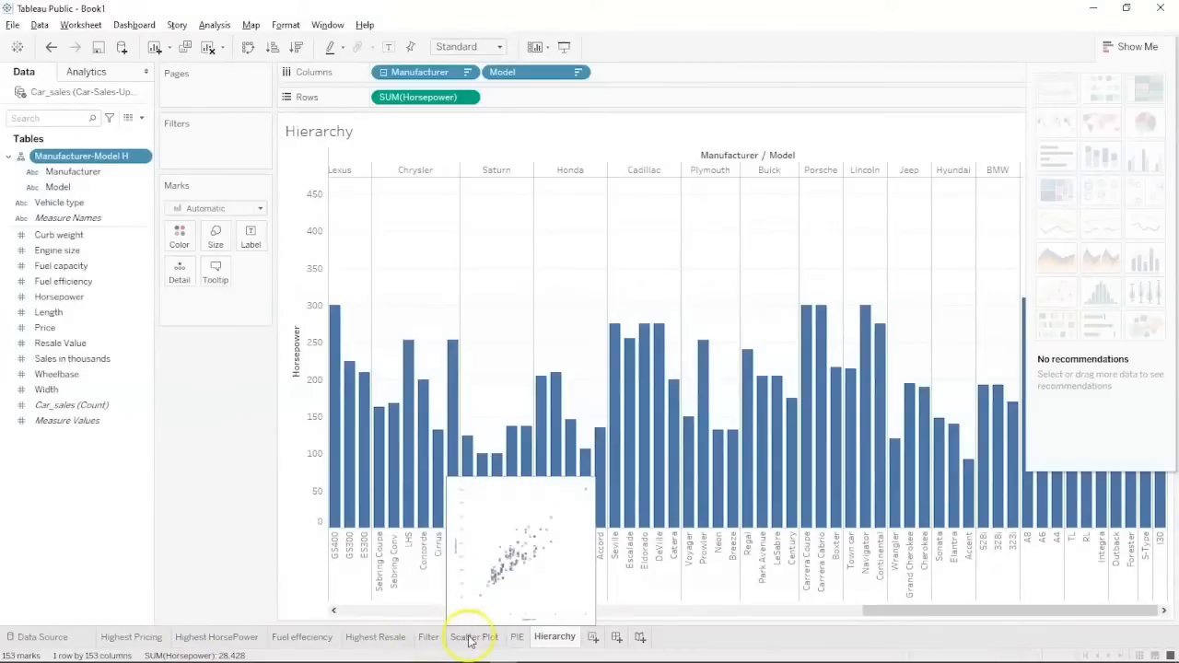
{"action": "mouse_move", "coordinate": [513, 641]}
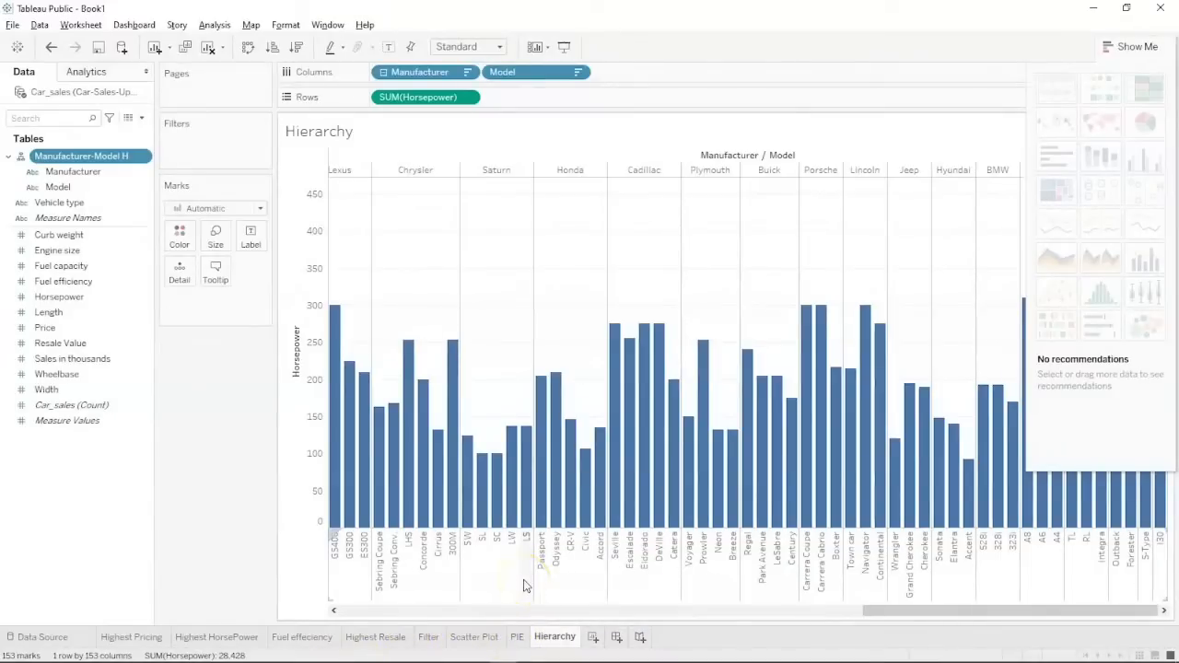
{"action": "left_click", "coordinate": [1108, 49]}
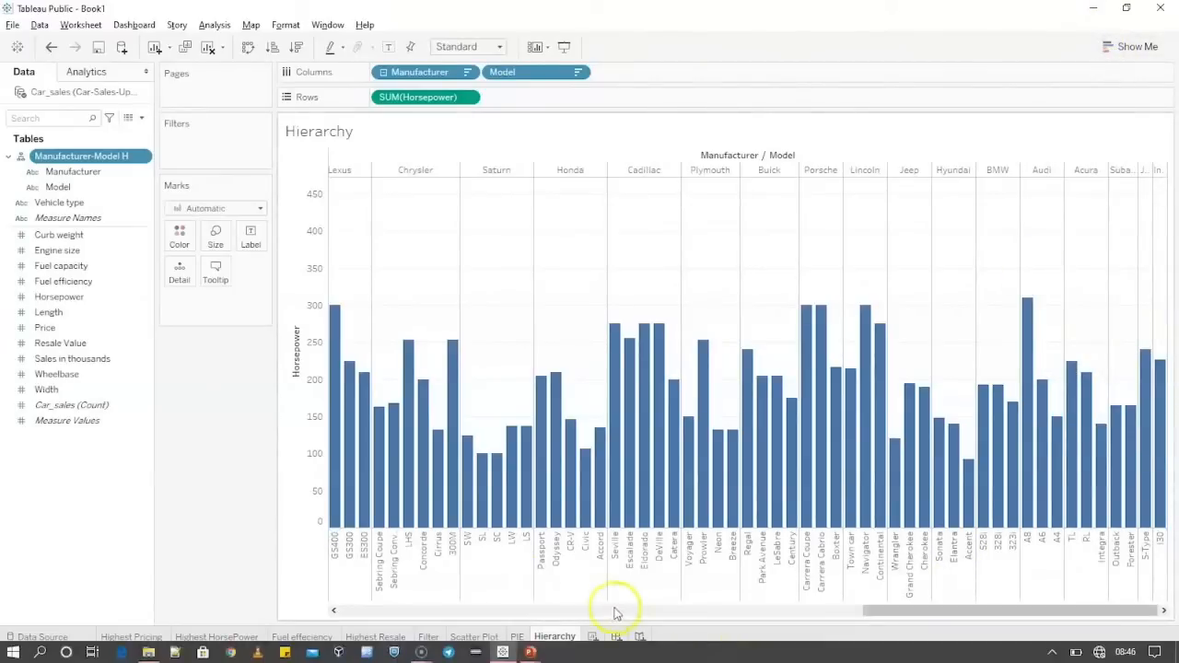
Create a new dashboard and rename it 'Car Dashboard'.
{"action": "left_click", "coordinate": [615, 637]}
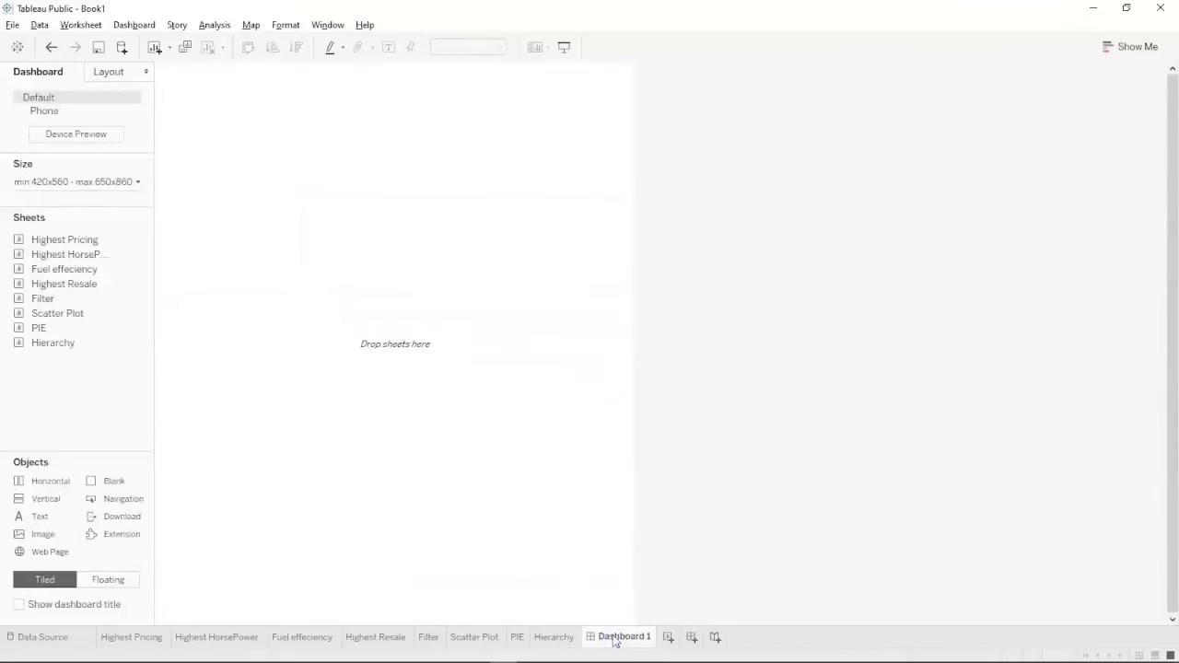
{"action": "double_click", "coordinate": [614, 637]}
{"action": "type", "text": "ar"}
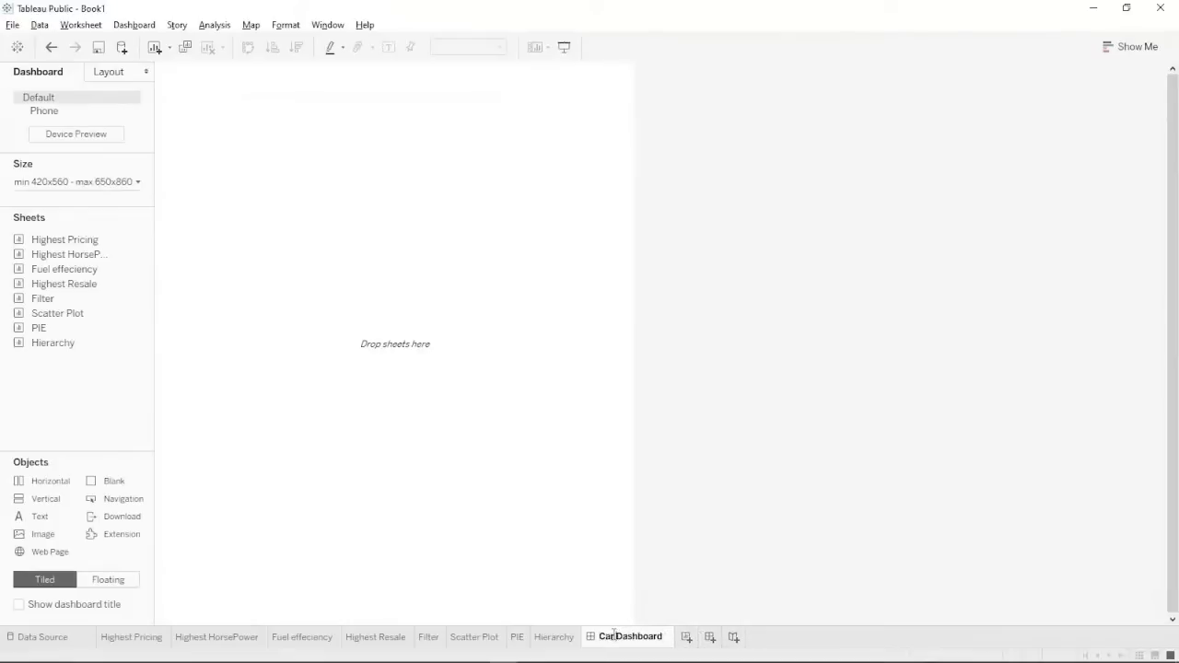
{"action": "key", "text": "Return"}
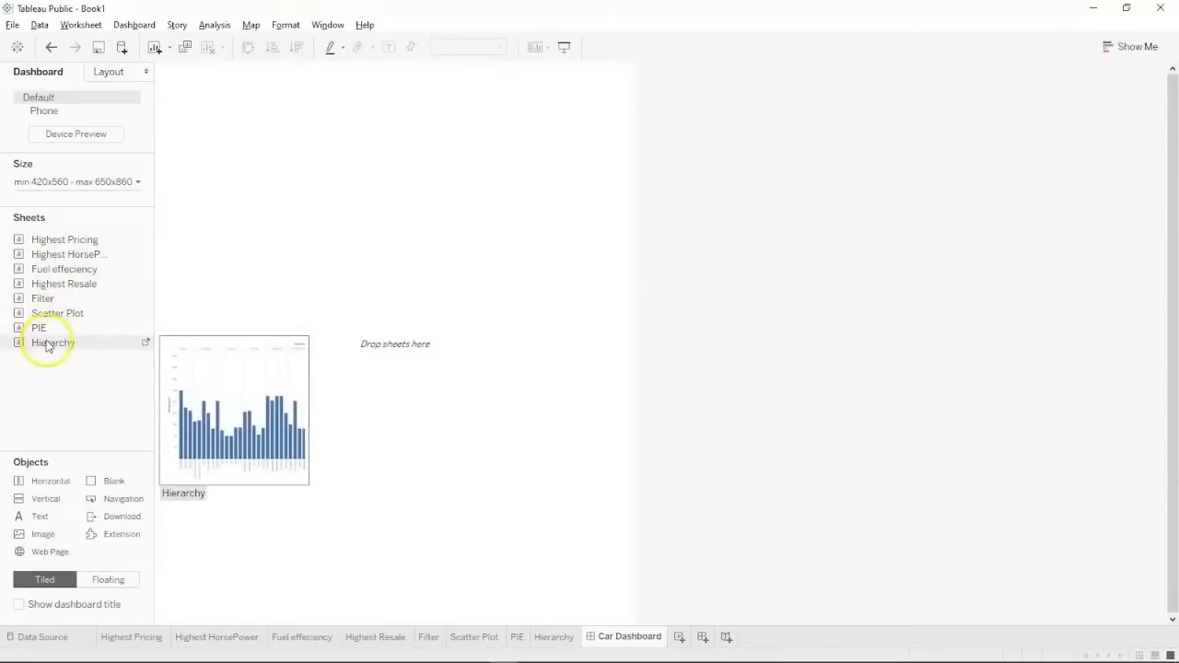
Place the PIE sheet on the dashboard with the Scatter Plot above it.
{"action": "left_click_drag", "start_coordinate": [40, 327], "coordinate": [205, 116]}
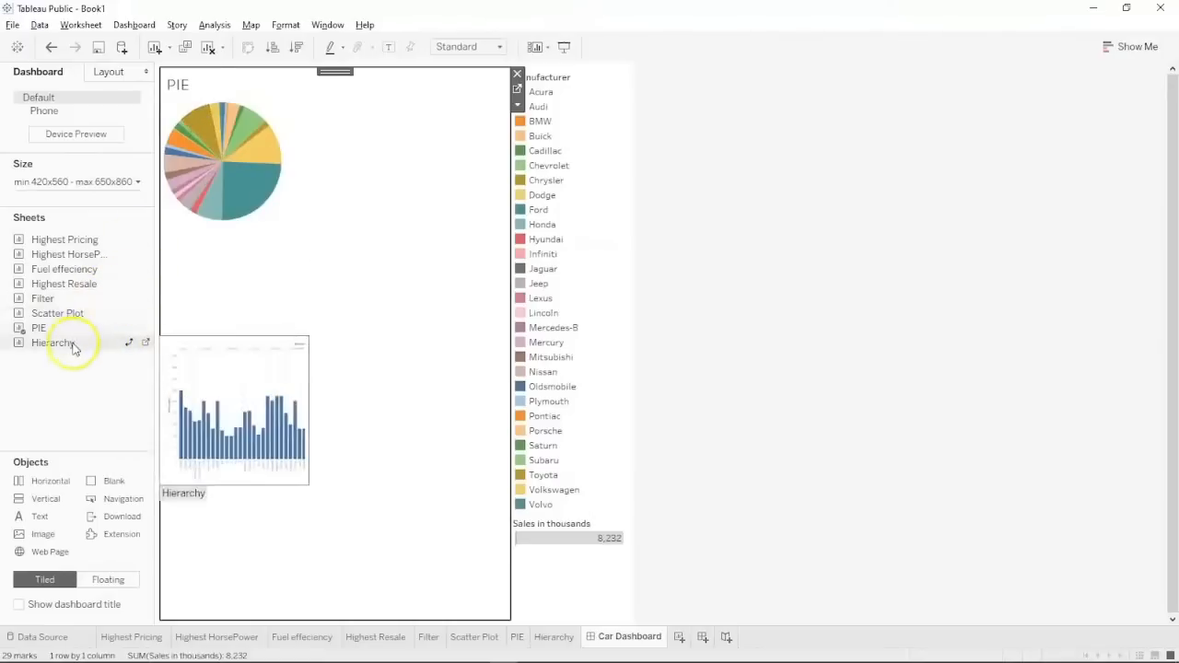
{"action": "left_click_drag", "start_coordinate": [73, 316], "coordinate": [629, 174]}
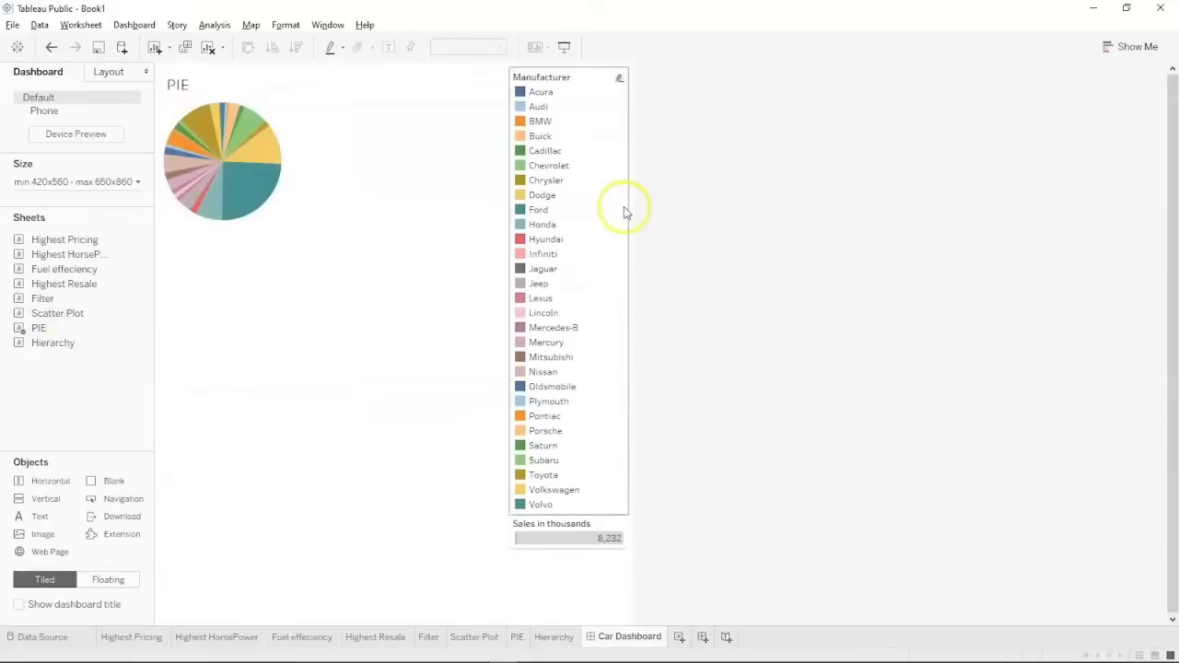
{"action": "left_click_drag", "start_coordinate": [79, 317], "coordinate": [330, 274]}
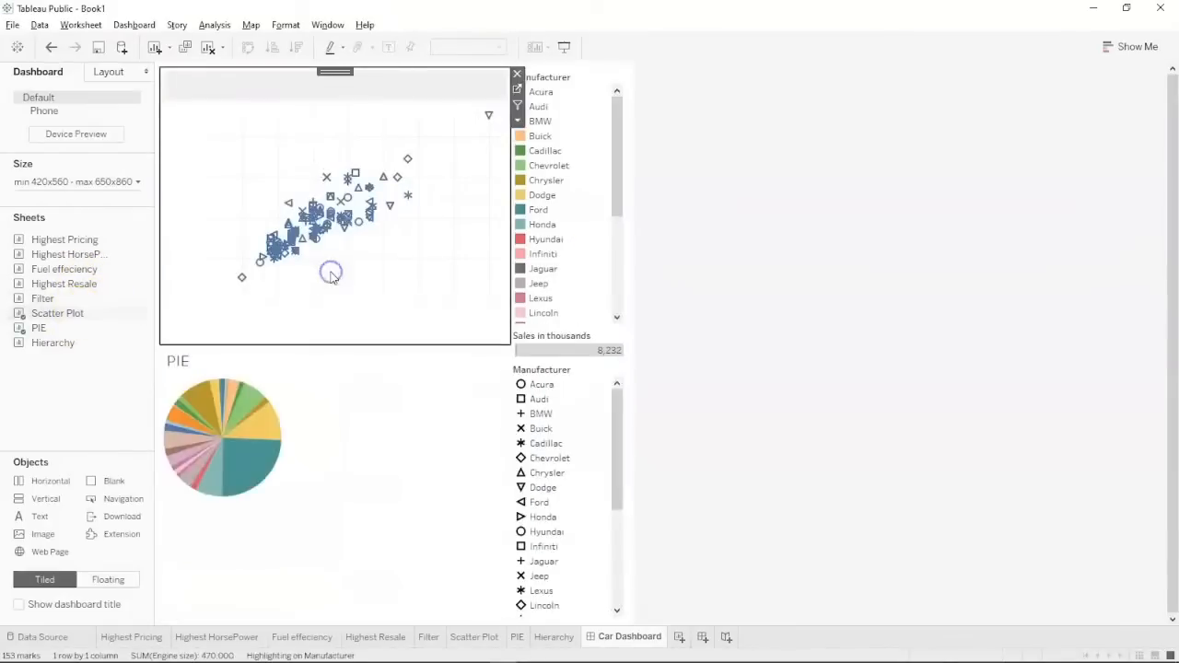
Check the layout by selecting PIE, the container, Scatter Plot and the Manufacturer legends.
{"action": "left_click", "coordinate": [220, 394]}
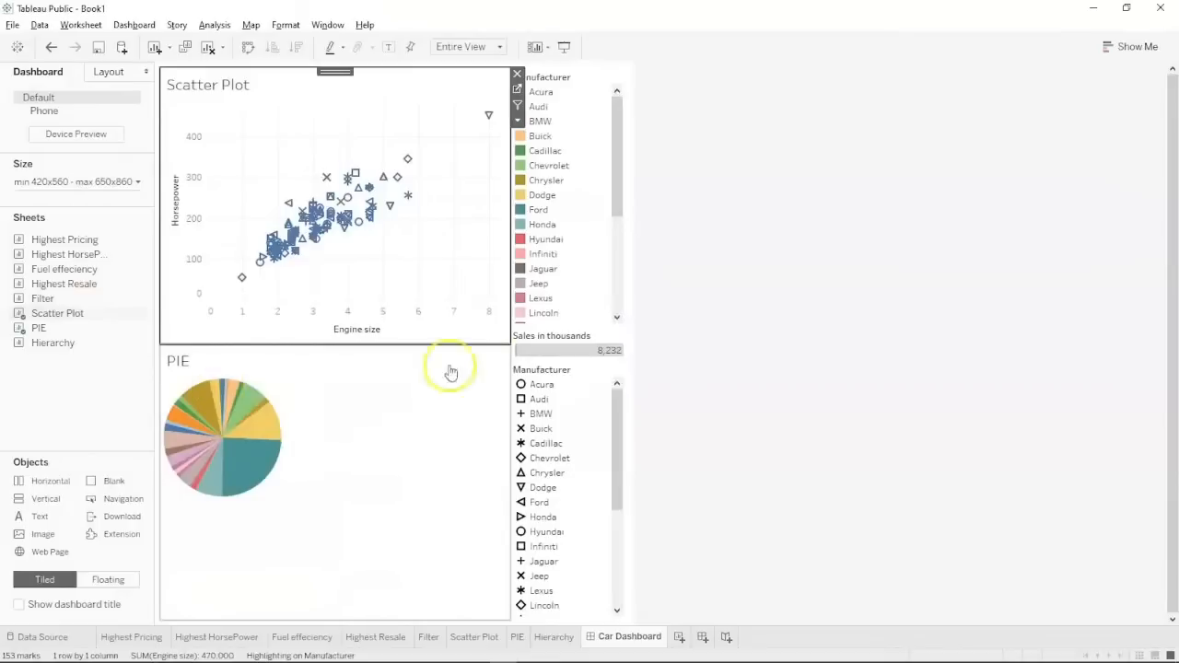
{"action": "left_click", "coordinate": [642, 343]}
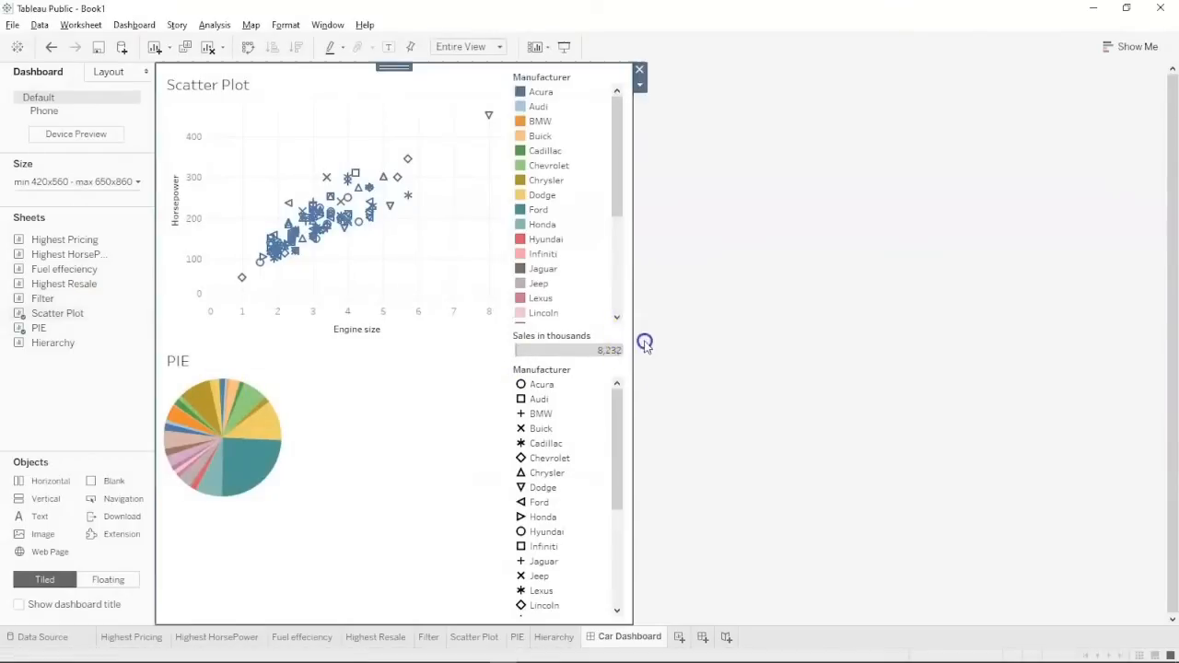
{"action": "left_click", "coordinate": [448, 263]}
{"action": "left_click", "coordinate": [621, 384]}
{"action": "left_click", "coordinate": [555, 313]}
{"action": "left_click", "coordinate": [463, 289]}
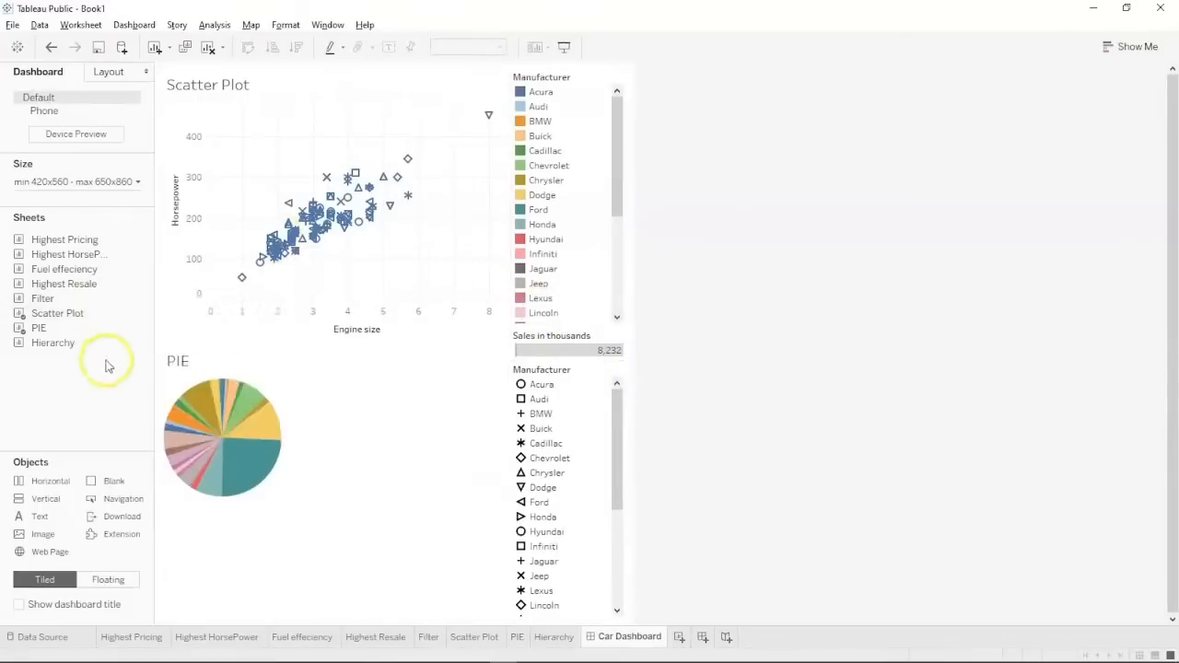
Add Highest HorsePower below PIE, shorten the Scatter Plot, and put Fuel effeciency beside PIE.
{"action": "mouse_move", "coordinate": [19, 315]}
{"action": "mouse_move", "coordinate": [34, 274]}
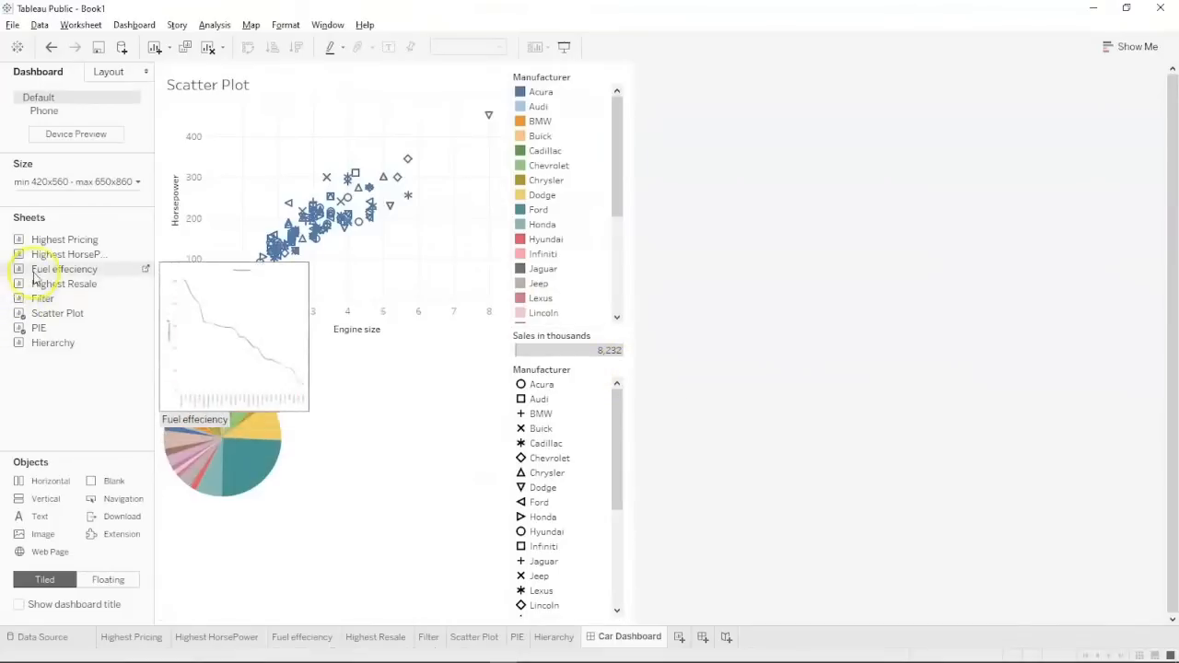
{"action": "mouse_move", "coordinate": [119, 255]}
{"action": "left_mouse_down"}
{"action": "mouse_move", "coordinate": [334, 358]}
{"action": "mouse_move", "coordinate": [381, 521]}
{"action": "mouse_move", "coordinate": [361, 525]}
{"action": "left_mouse_up"}
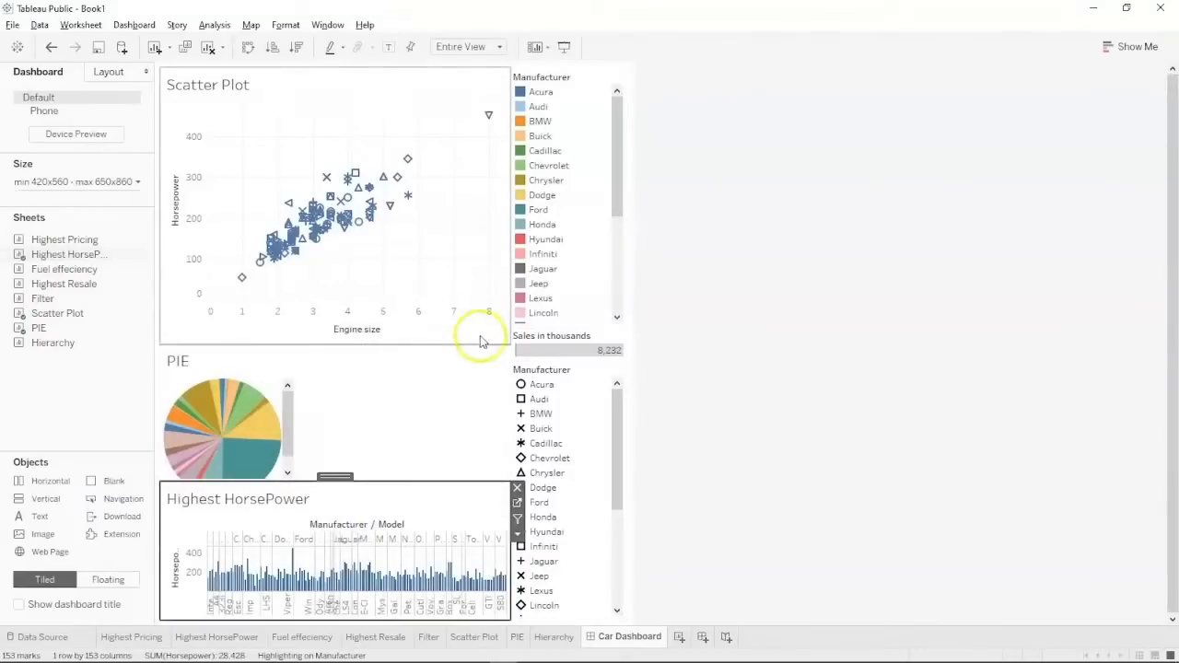
{"action": "left_click_drag", "start_coordinate": [491, 342], "coordinate": [492, 270]}
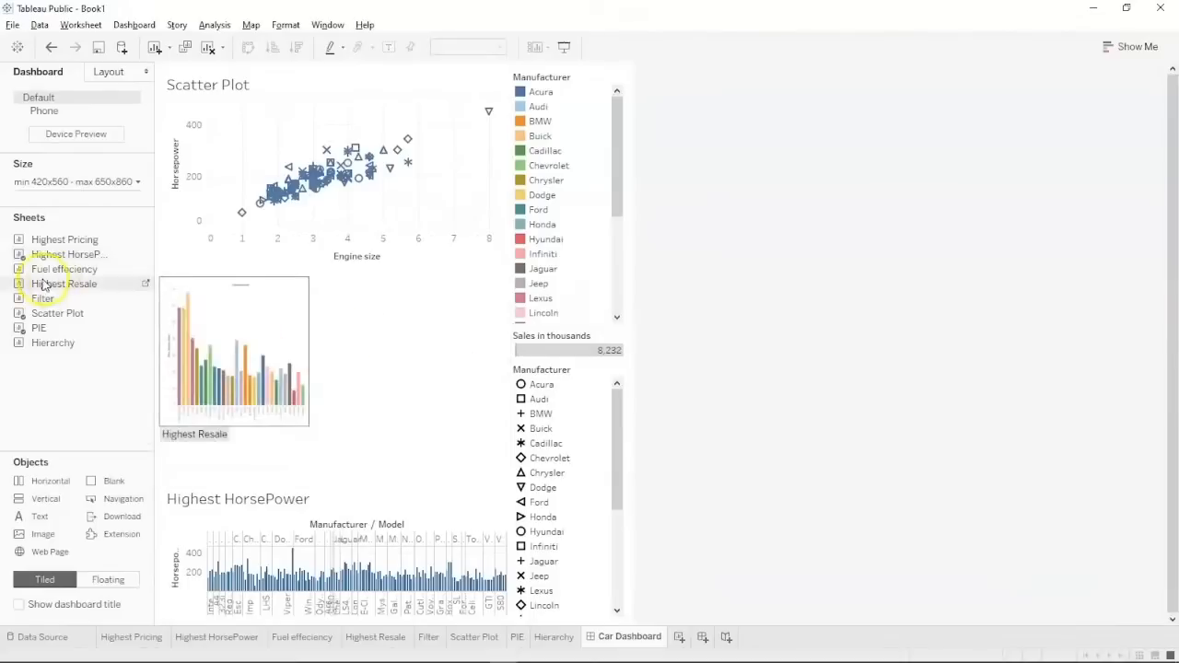
{"action": "mouse_move", "coordinate": [33, 269]}
{"action": "left_mouse_down"}
{"action": "mouse_move", "coordinate": [375, 318]}
{"action": "mouse_move", "coordinate": [447, 346]}
{"action": "left_mouse_up"}
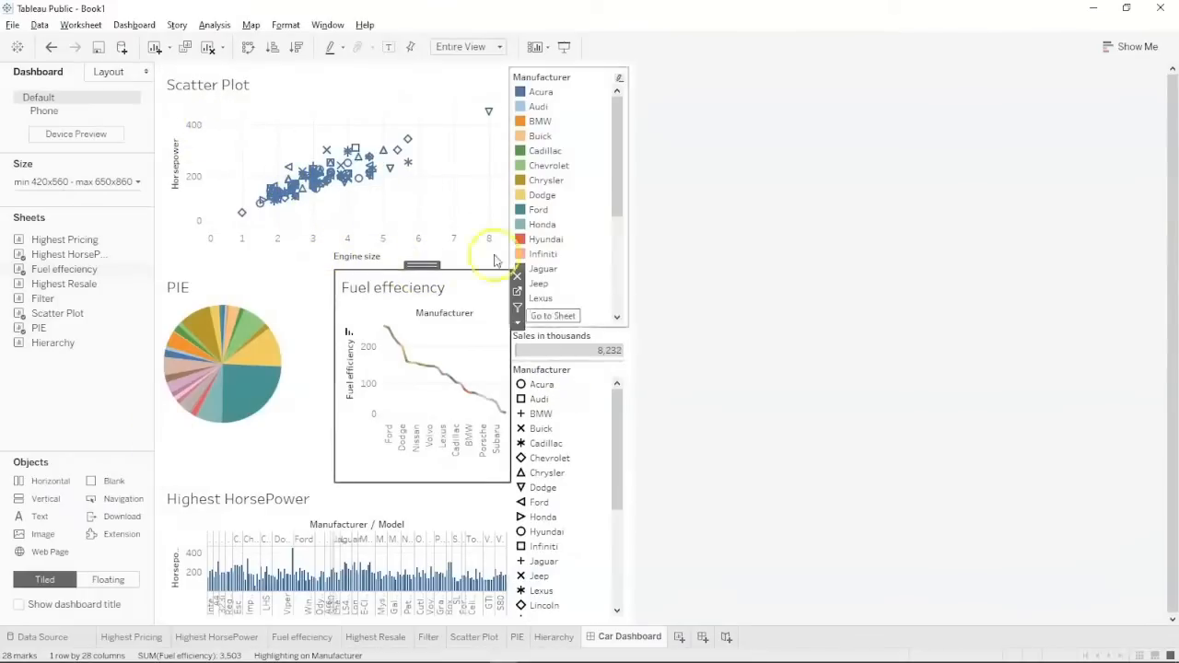
Turn on the dashboard title so 'Car Dashboard' appears above the charts.
{"action": "left_click", "coordinate": [18, 605]}
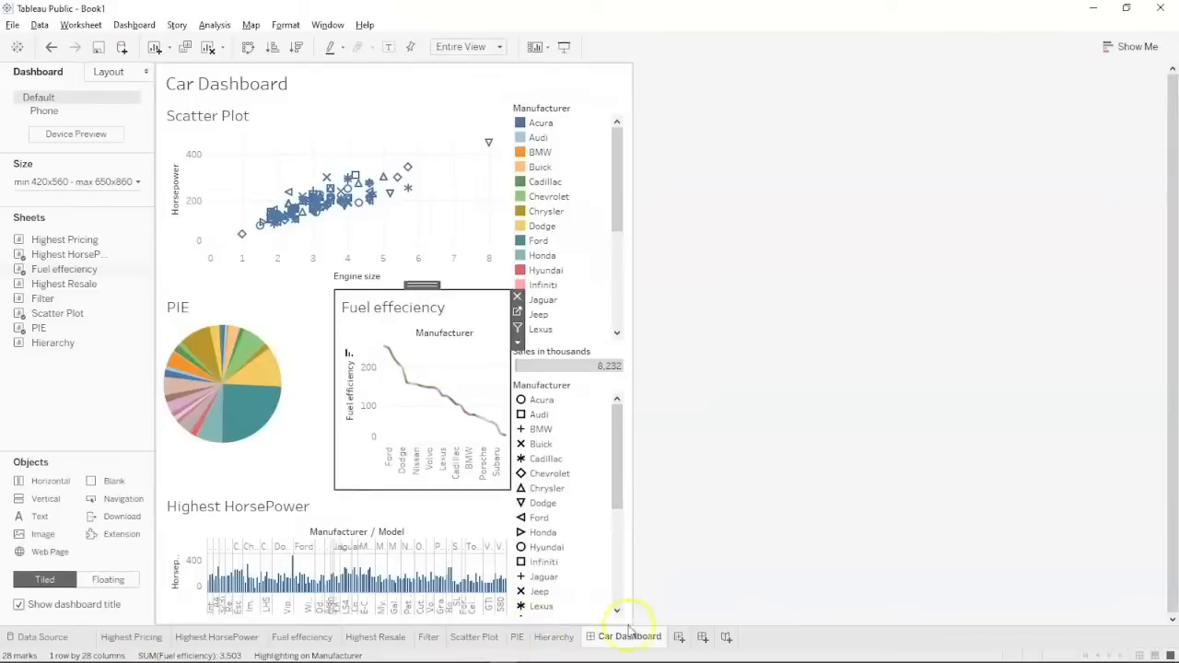
{"action": "mouse_move", "coordinate": [351, 192]}
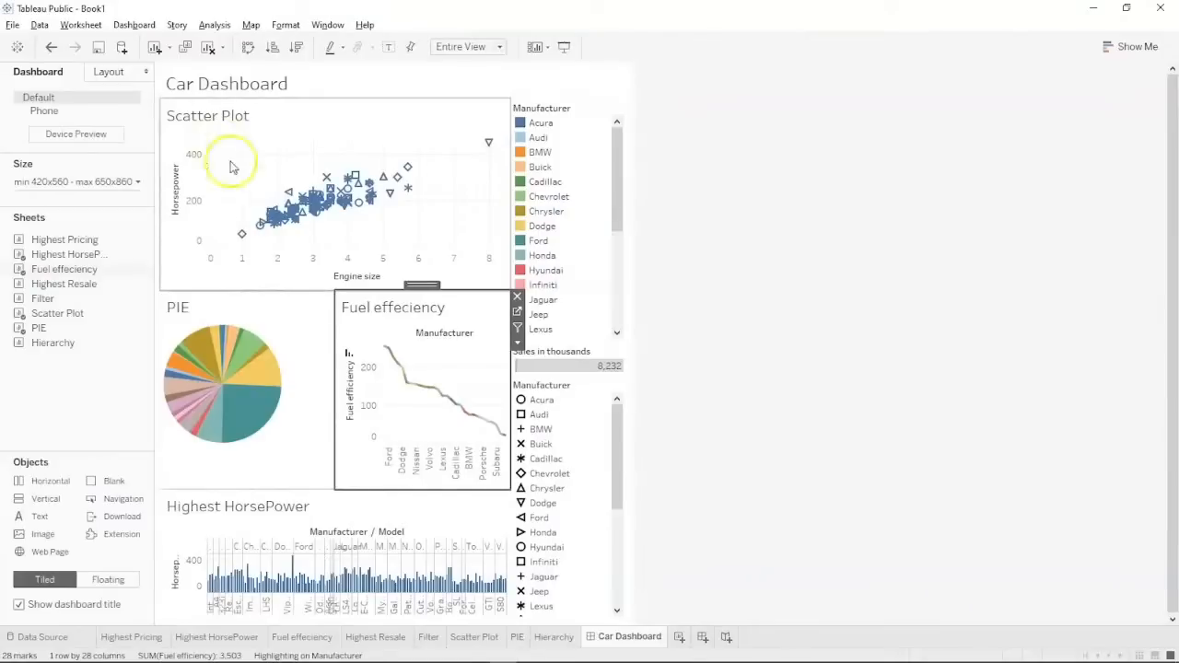
{"action": "mouse_move", "coordinate": [530, 652]}
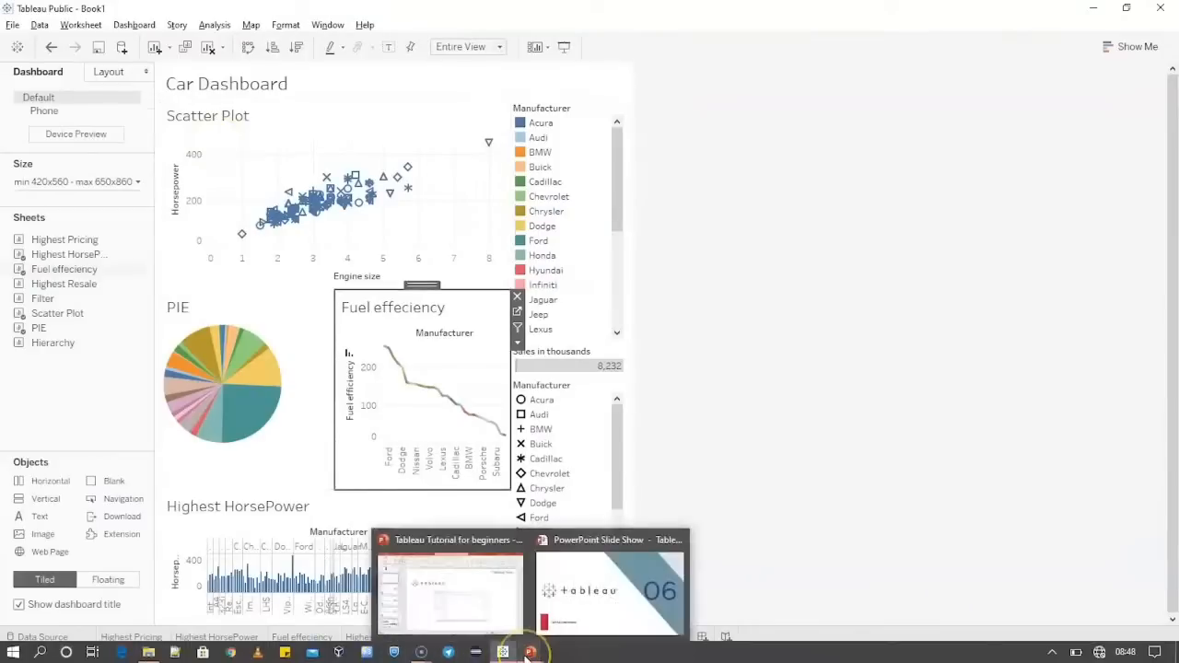
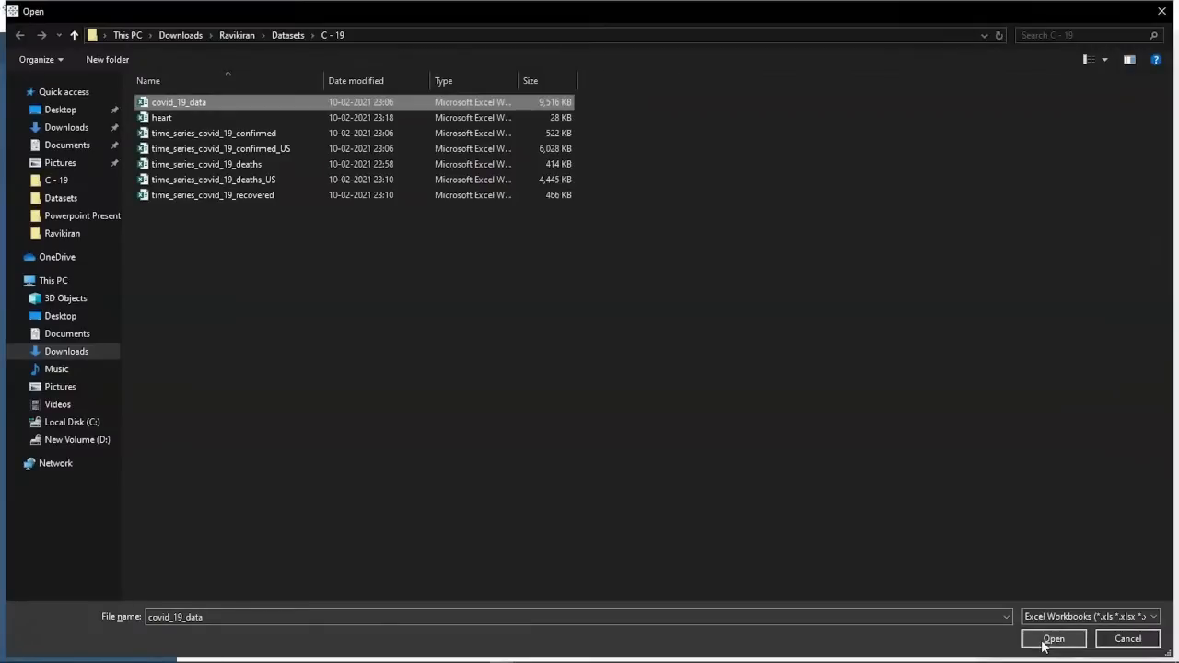
Open the covid_19_data workbook and scroll through its case records on the Data Source page.
{"action": "left_click", "coordinate": [1043, 643]}
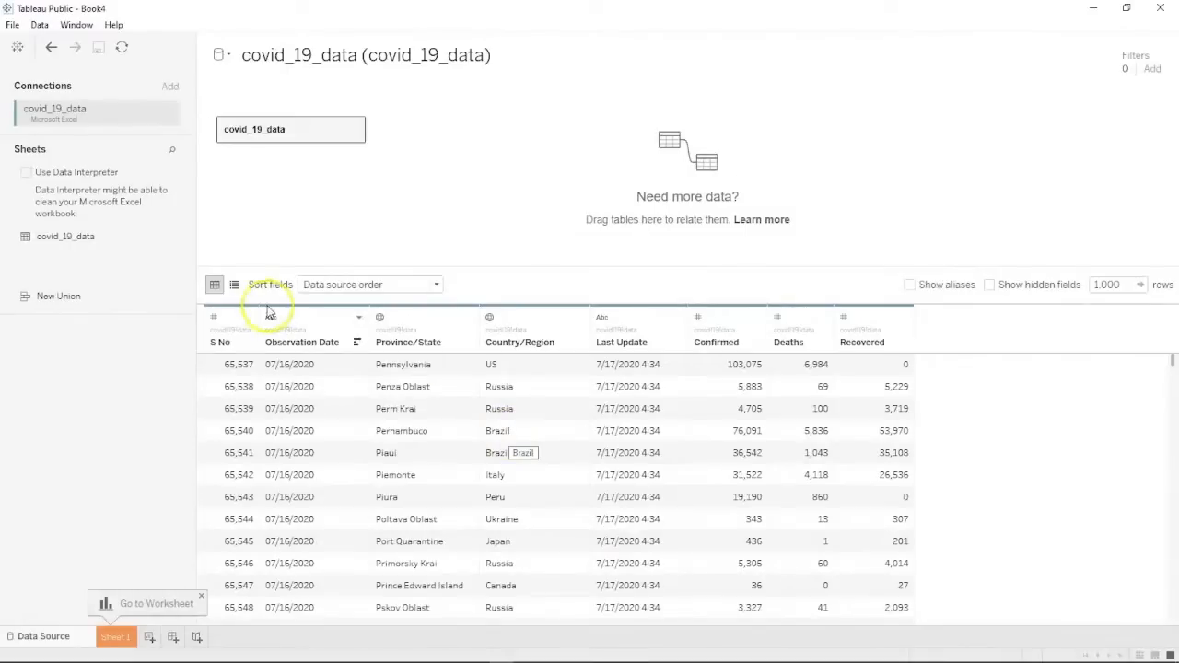
{"action": "scroll", "coordinate": [368, 453], "scroll_direction": "down", "scroll_amount": 3}
{"action": "scroll", "coordinate": [368, 459], "scroll_direction": "down", "scroll_amount": 10}
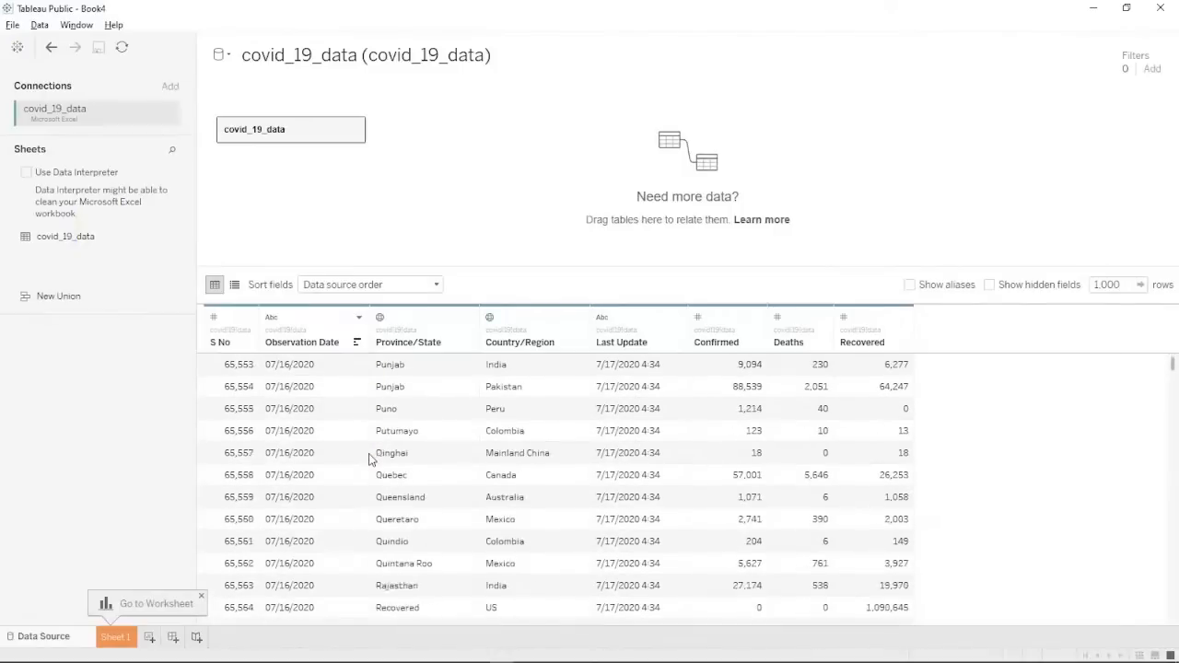
{"action": "scroll", "coordinate": [368, 459], "scroll_direction": "down", "scroll_amount": 7}
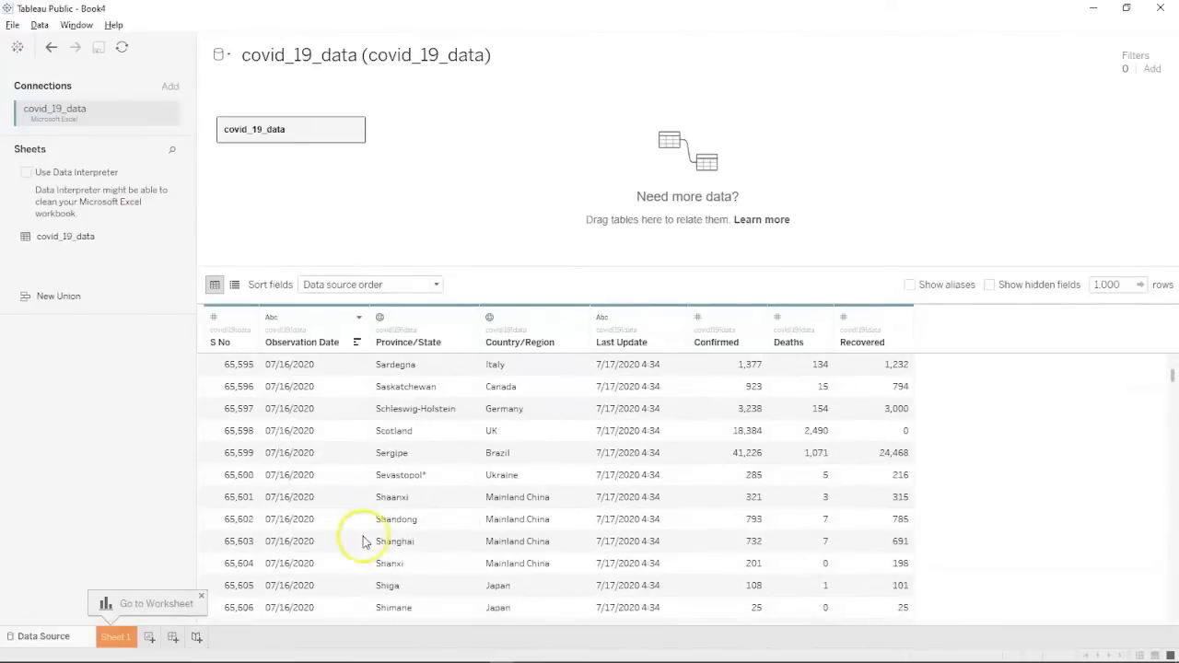
{"action": "scroll", "coordinate": [453, 479], "scroll_direction": "up", "scroll_amount": 4}
{"action": "scroll", "coordinate": [452, 479], "scroll_direction": "up", "scroll_amount": 3}
{"action": "left_click", "coordinate": [143, 270]}
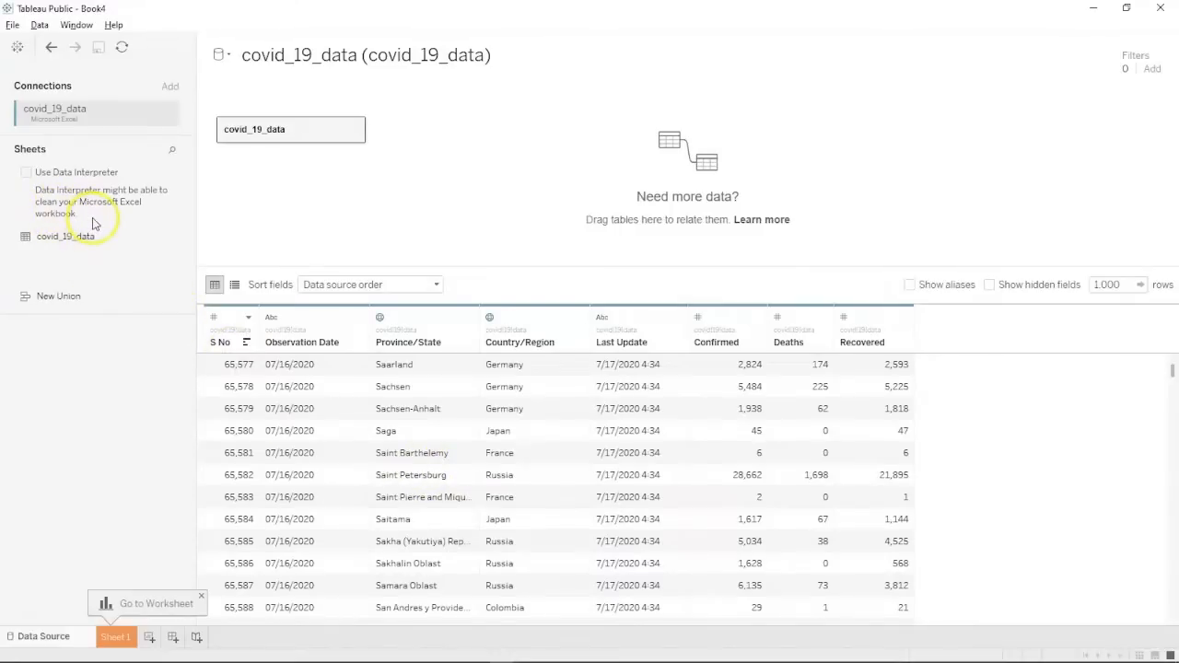
Turn on Data Interpreter for covid_19_data and show field aliases and hidden fields.
{"action": "left_click", "coordinate": [25, 174]}
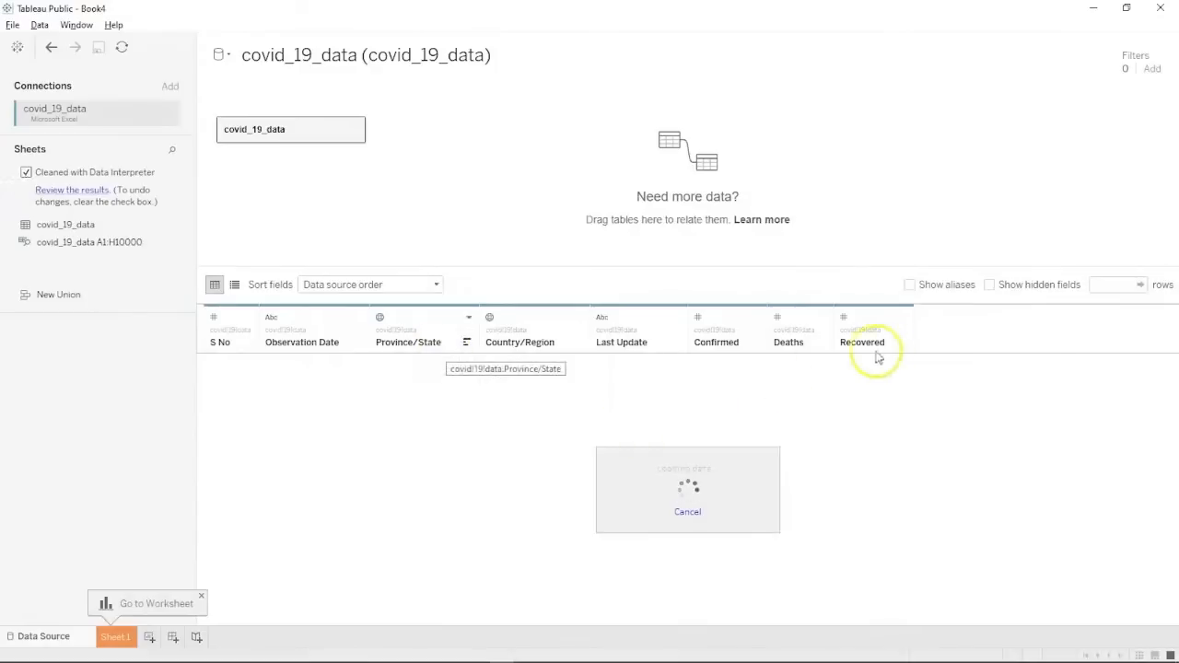
{"action": "left_click", "coordinate": [910, 286]}
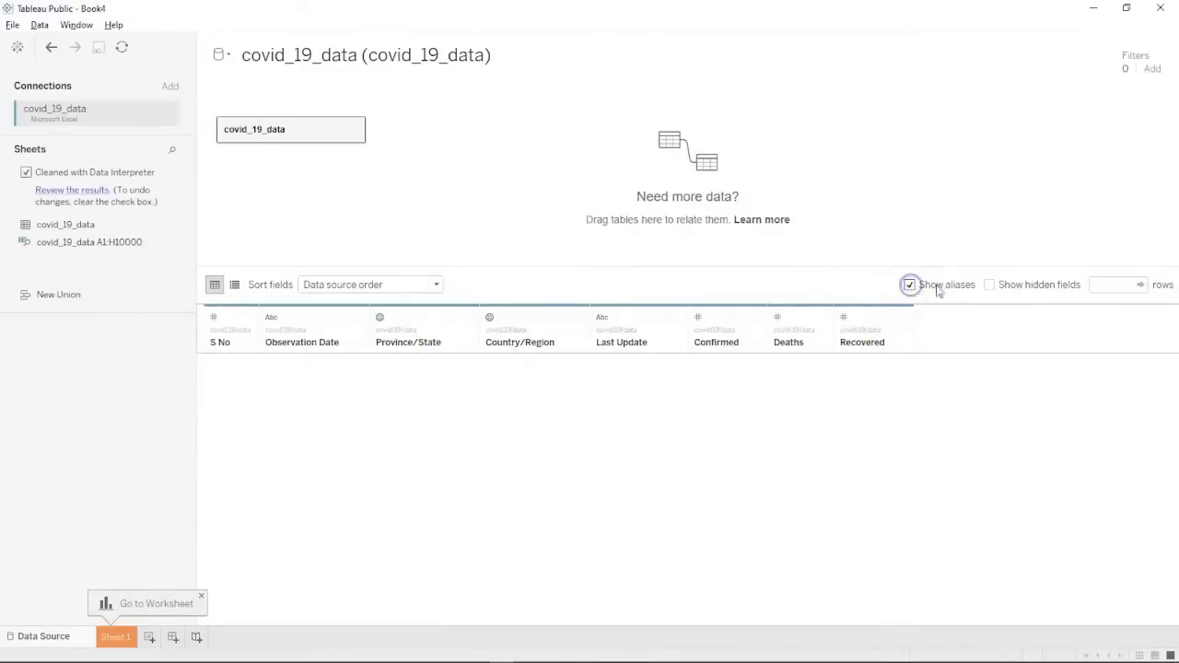
{"action": "left_click", "coordinate": [990, 286]}
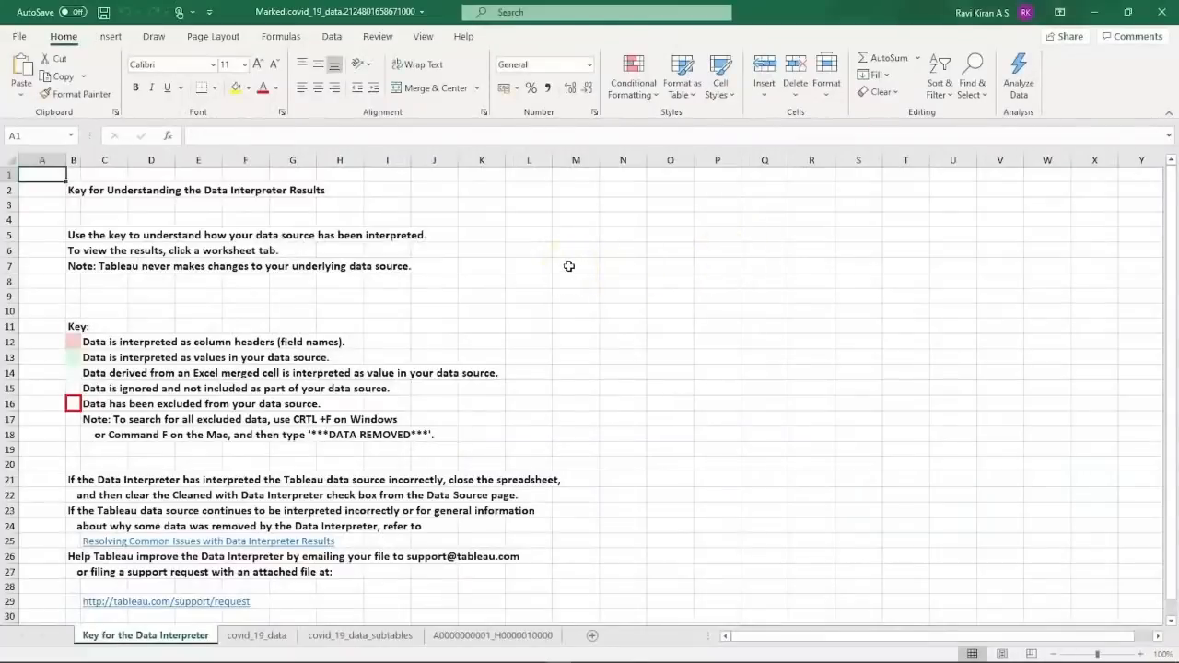
Review the key, covid_19_data and covid_19_data_subtables sheets in Excel, then return to Tableau's data source.
{"action": "key", "text": "alt+Tab"}
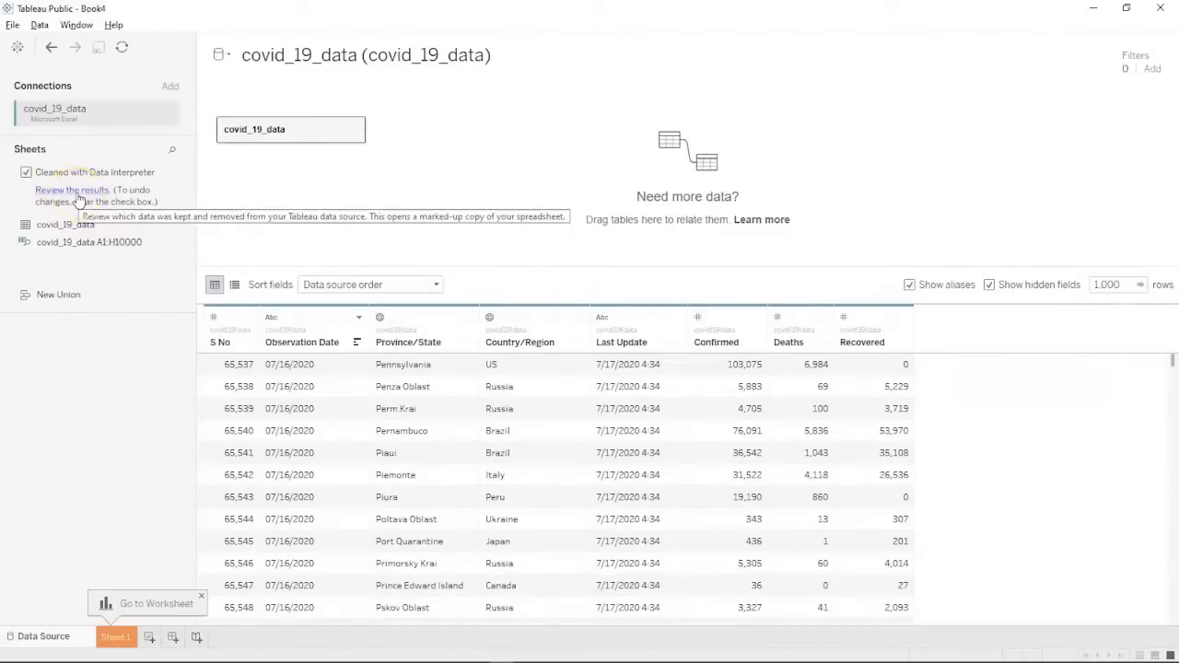
{"action": "key", "text": "alt+Tab"}
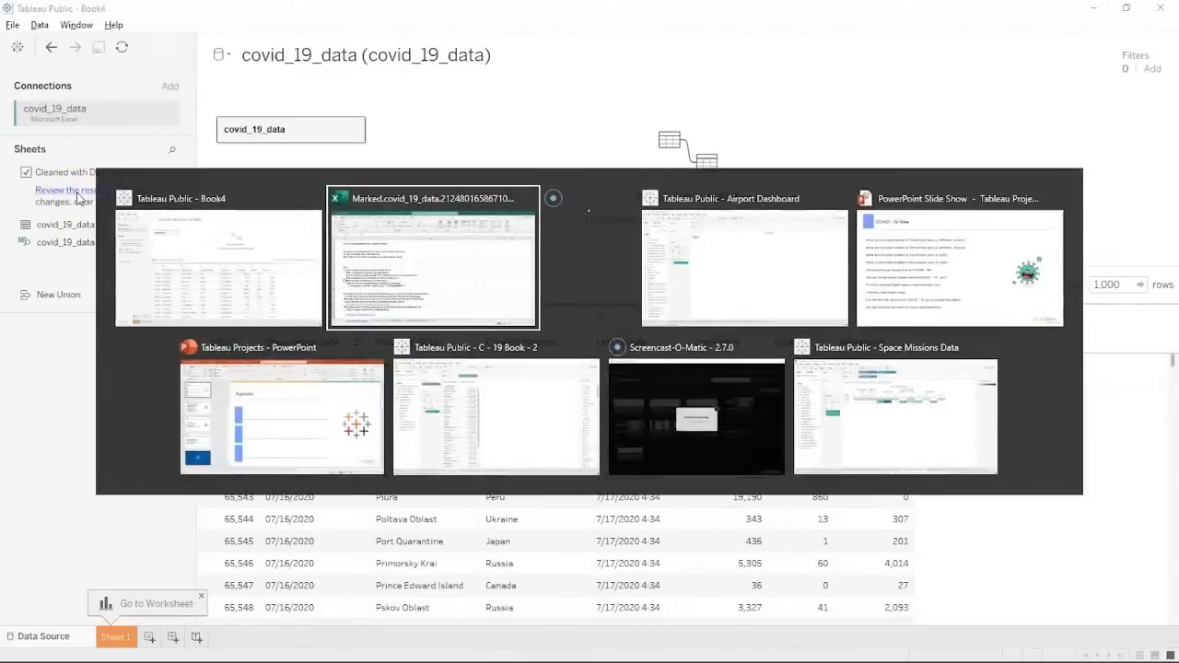
{"action": "scroll", "coordinate": [189, 293], "scroll_direction": "down", "scroll_amount": 1}
{"action": "scroll", "coordinate": [189, 293], "scroll_direction": "up", "scroll_amount": 1}
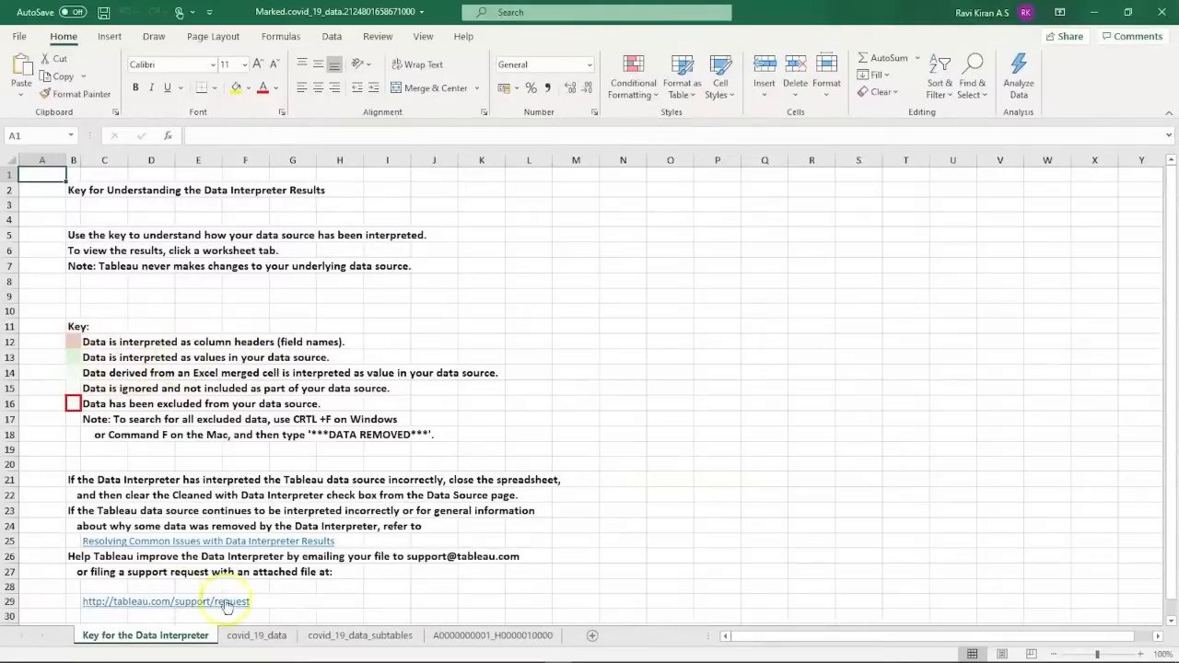
{"action": "left_click", "coordinate": [252, 637]}
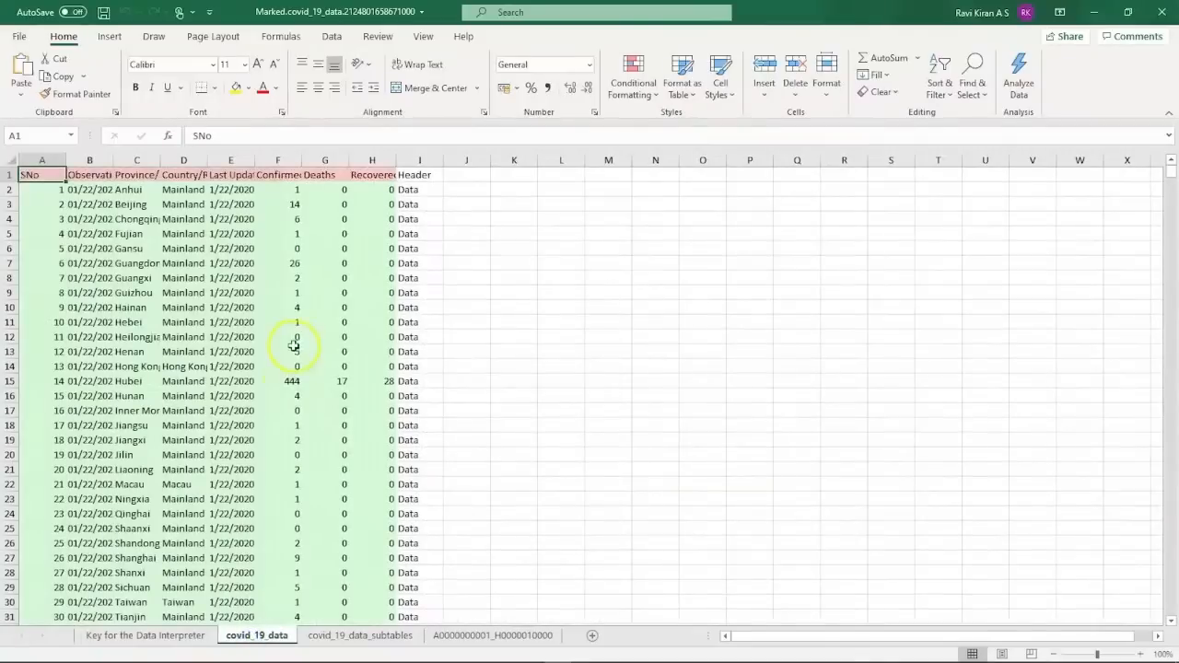
{"action": "left_click", "coordinate": [320, 638]}
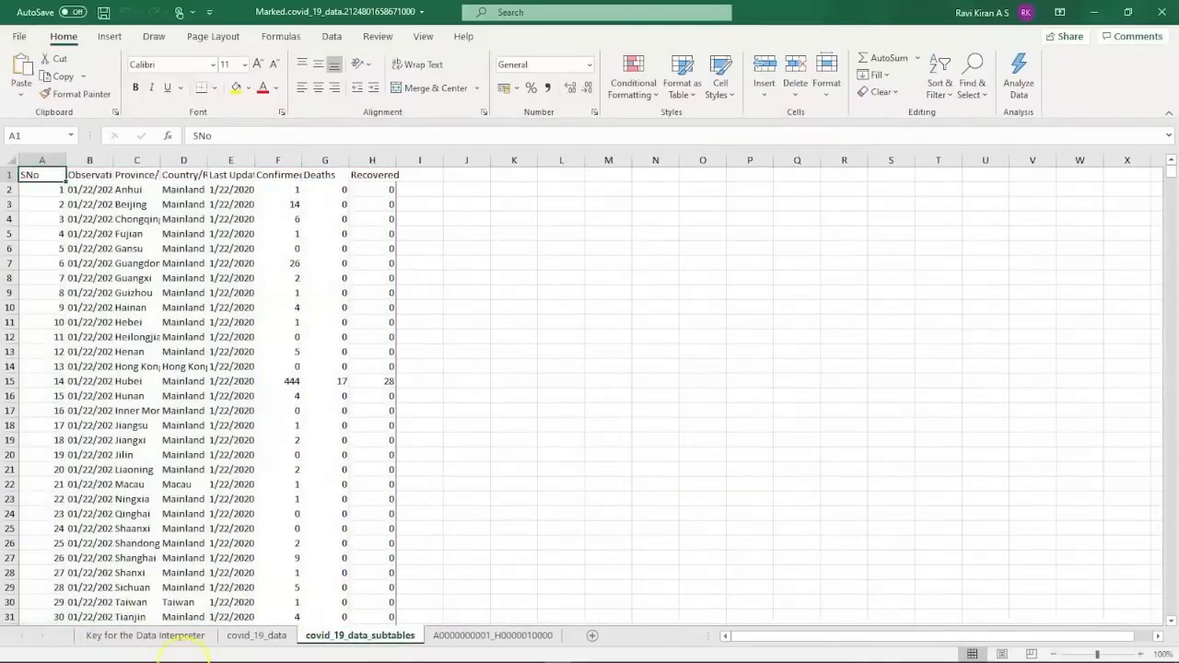
{"action": "left_click", "coordinate": [478, 652]}
{"action": "left_click", "coordinate": [29, 630]}
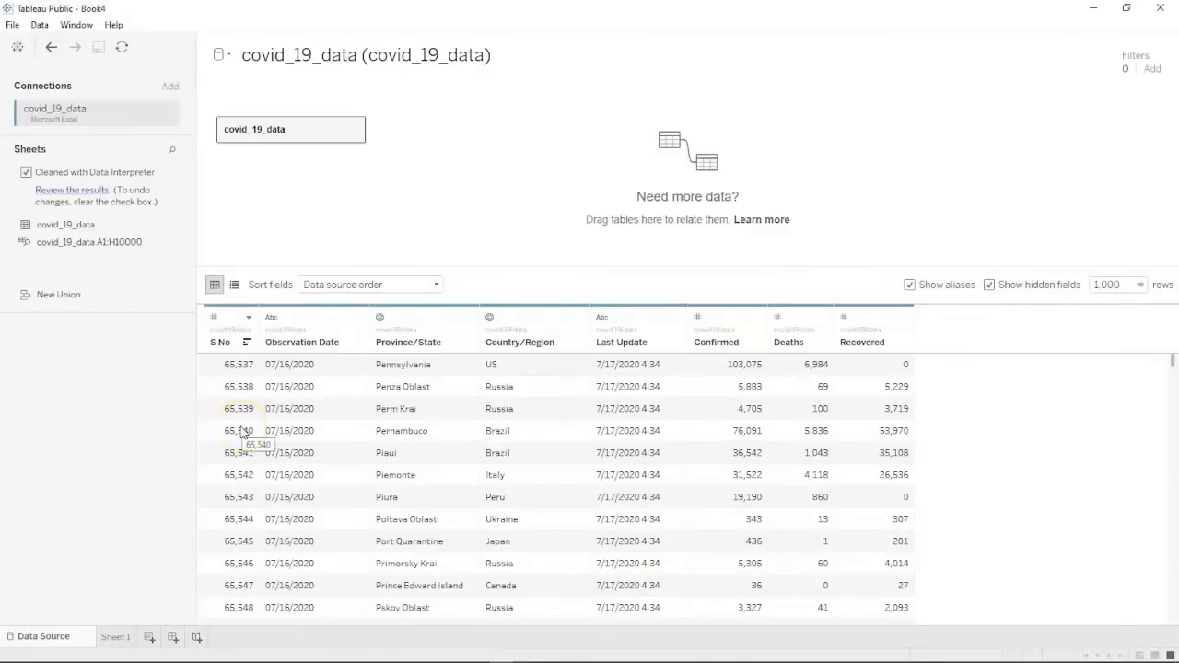
On Sheet 1, plot Country/Region with SUM(Confirmed) as a filled world map.
{"action": "left_click", "coordinate": [116, 636]}
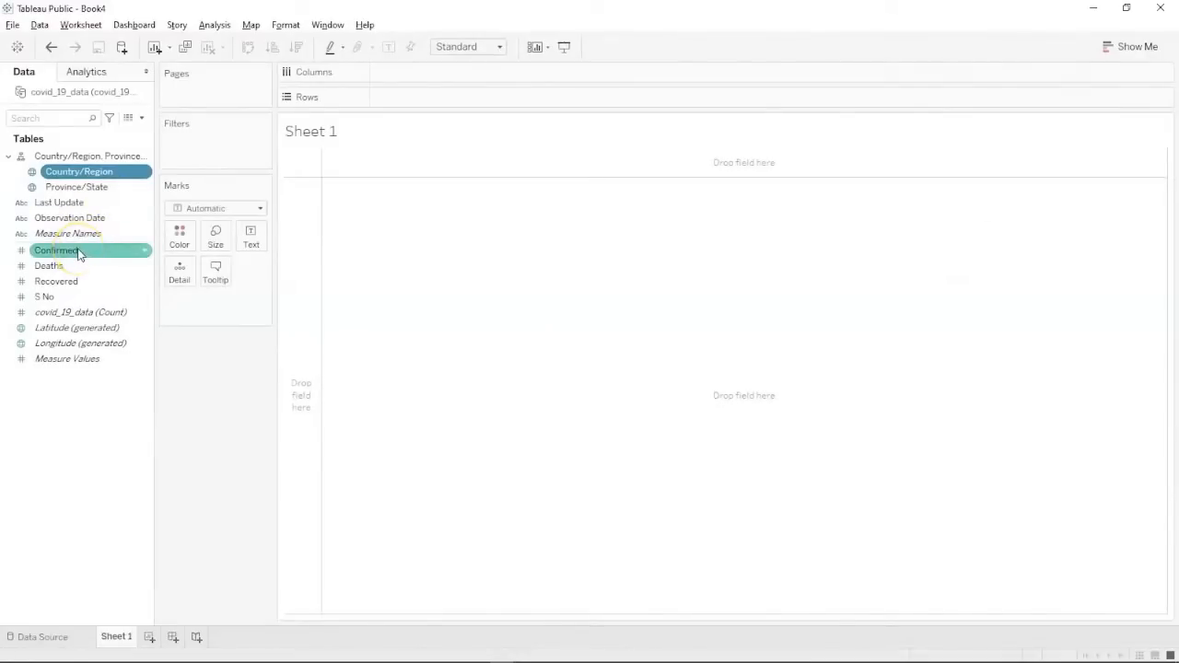
{"action": "left_click", "coordinate": [79, 251], "text": "ctrl"}
{"action": "left_click", "coordinate": [1131, 46]}
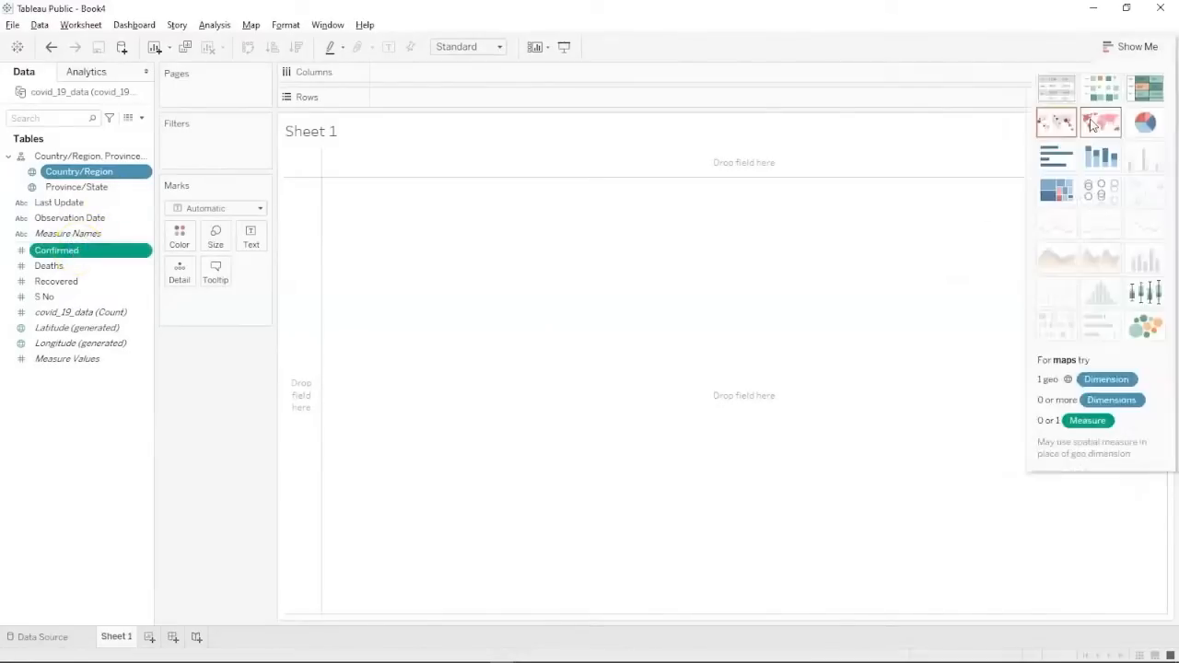
{"action": "left_click", "coordinate": [1091, 125]}
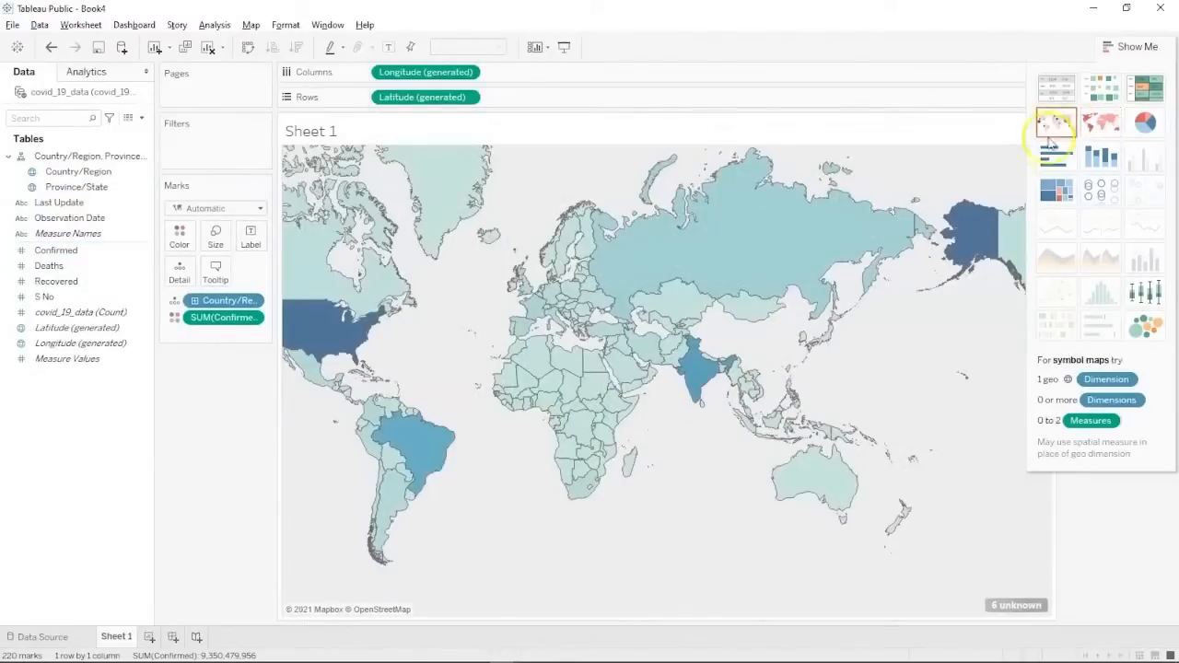
{"action": "left_click", "coordinate": [1128, 46]}
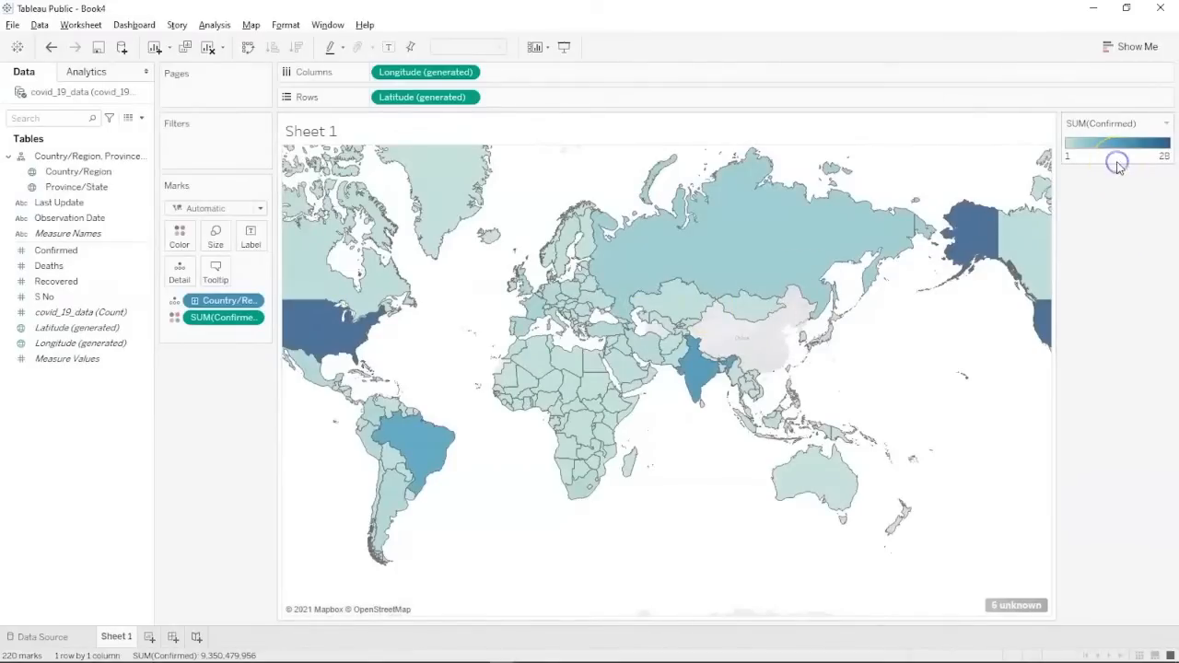
Switch the Confirmed colour legend to the Red-Green-White Diverging palette.
{"action": "left_click", "coordinate": [1165, 125]}
{"action": "double_click", "coordinate": [1127, 136]}
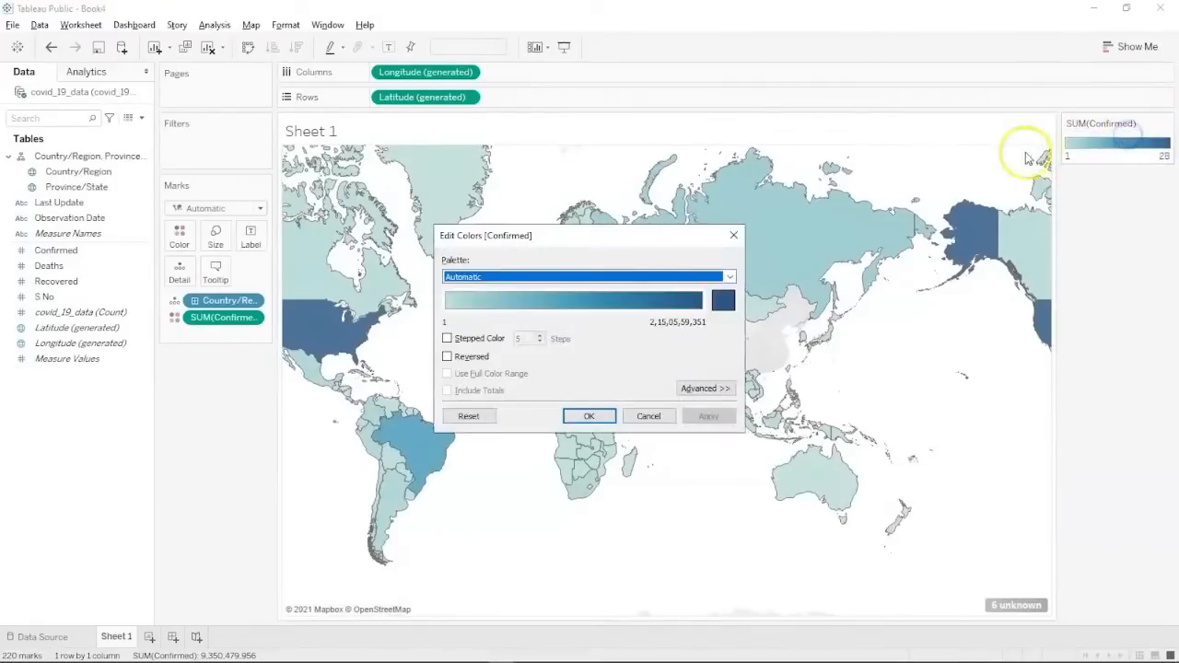
{"action": "left_click", "coordinate": [727, 279]}
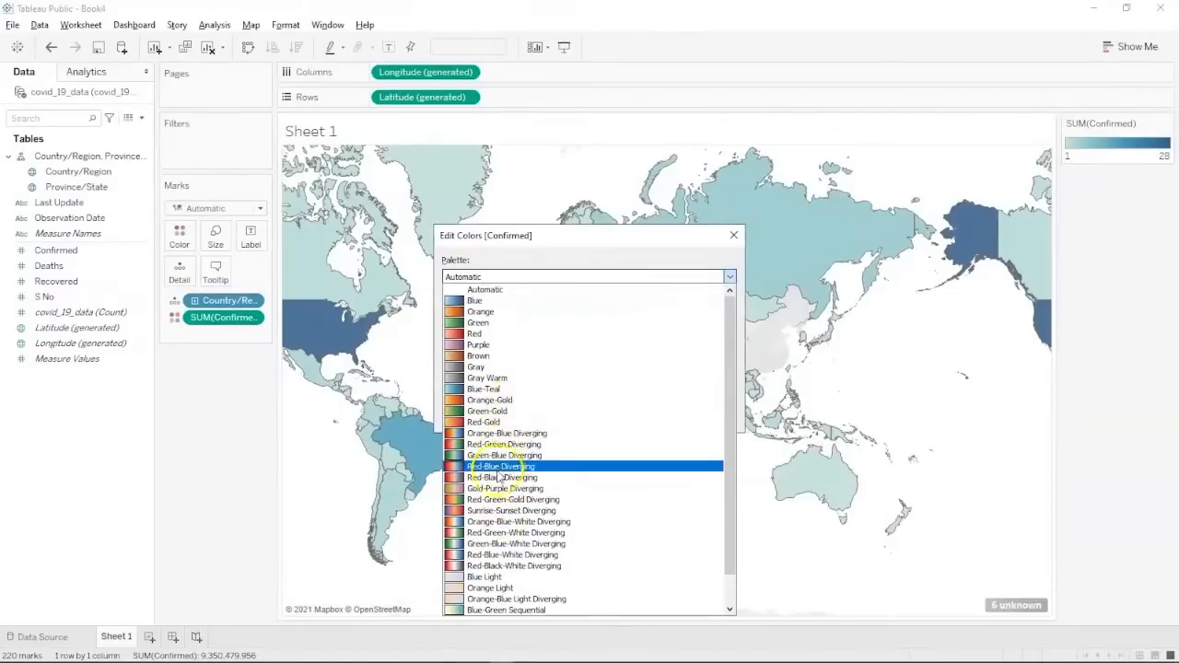
{"action": "left_click", "coordinate": [489, 538]}
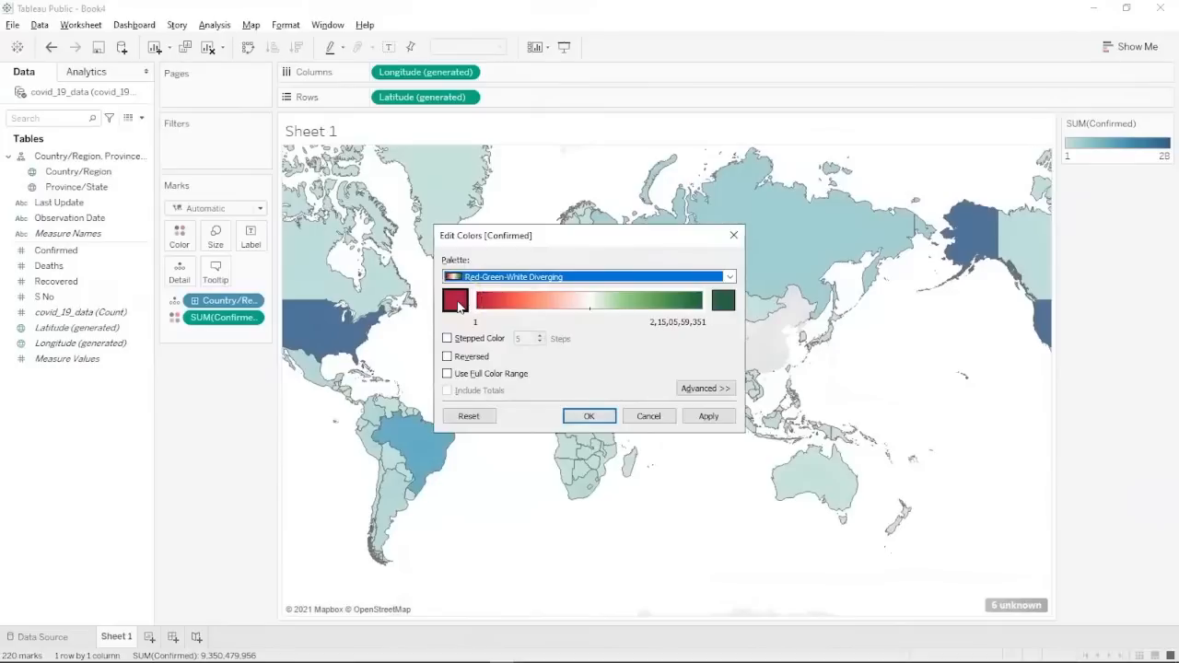
Make the palette start green and end in a darker red, and apply it to the map.
{"action": "left_click", "coordinate": [455, 301]}
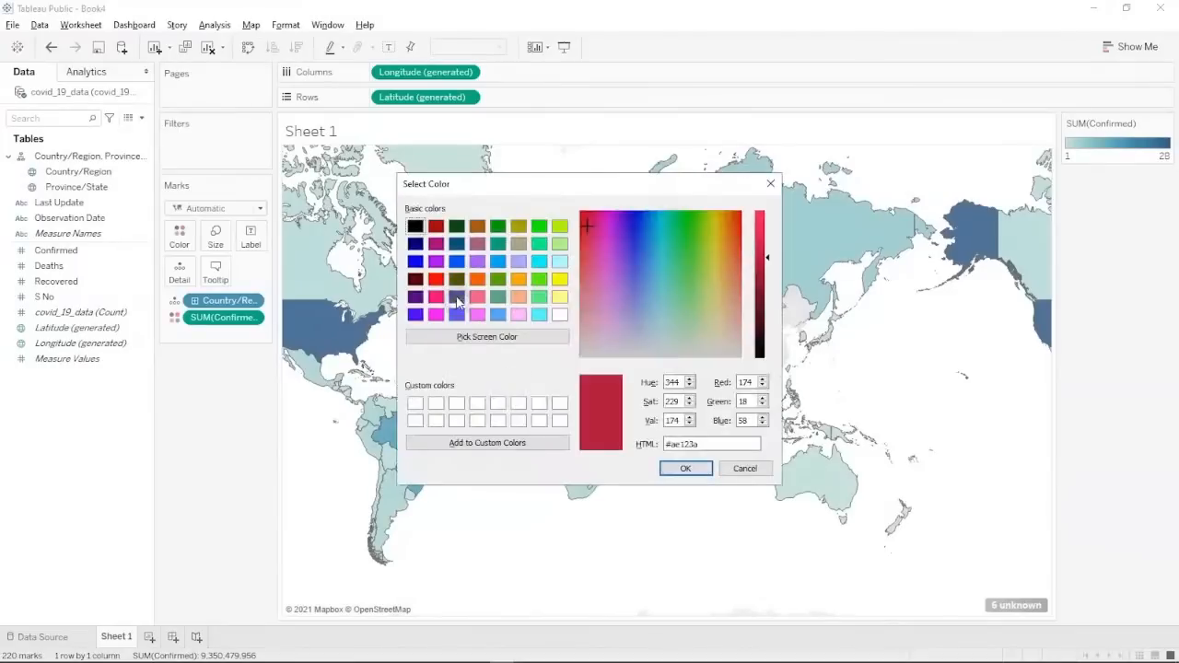
{"action": "left_click", "coordinate": [497, 226]}
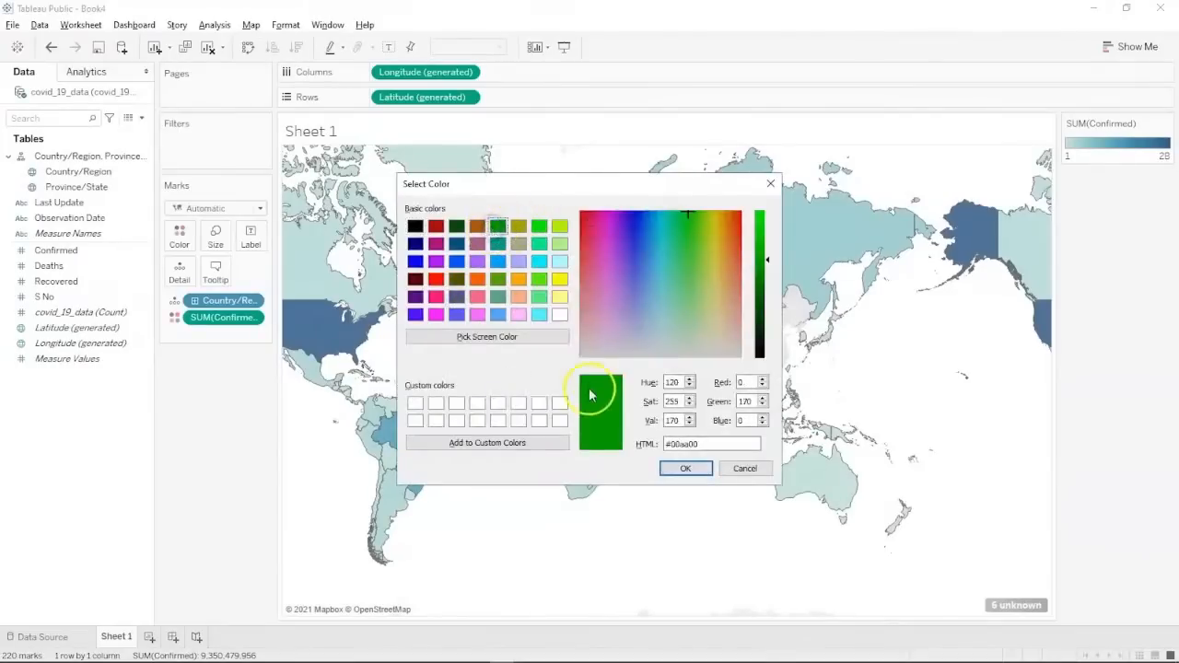
{"action": "left_click", "coordinate": [678, 468]}
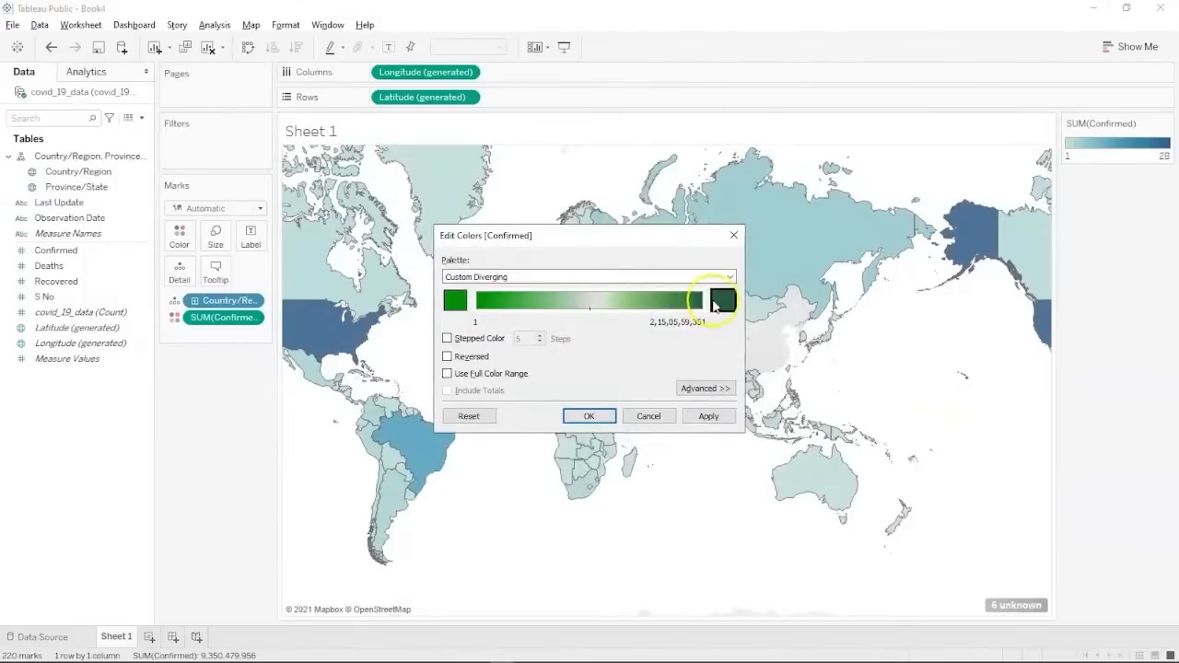
{"action": "left_click", "coordinate": [722, 301]}
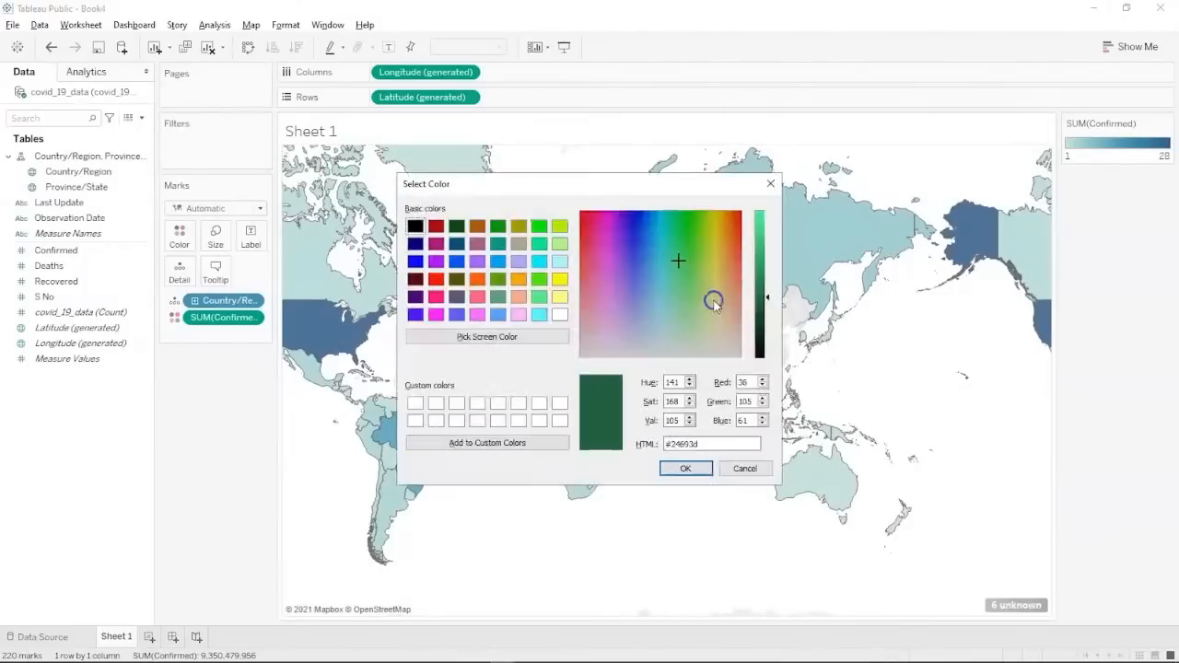
{"action": "left_click", "coordinate": [436, 278]}
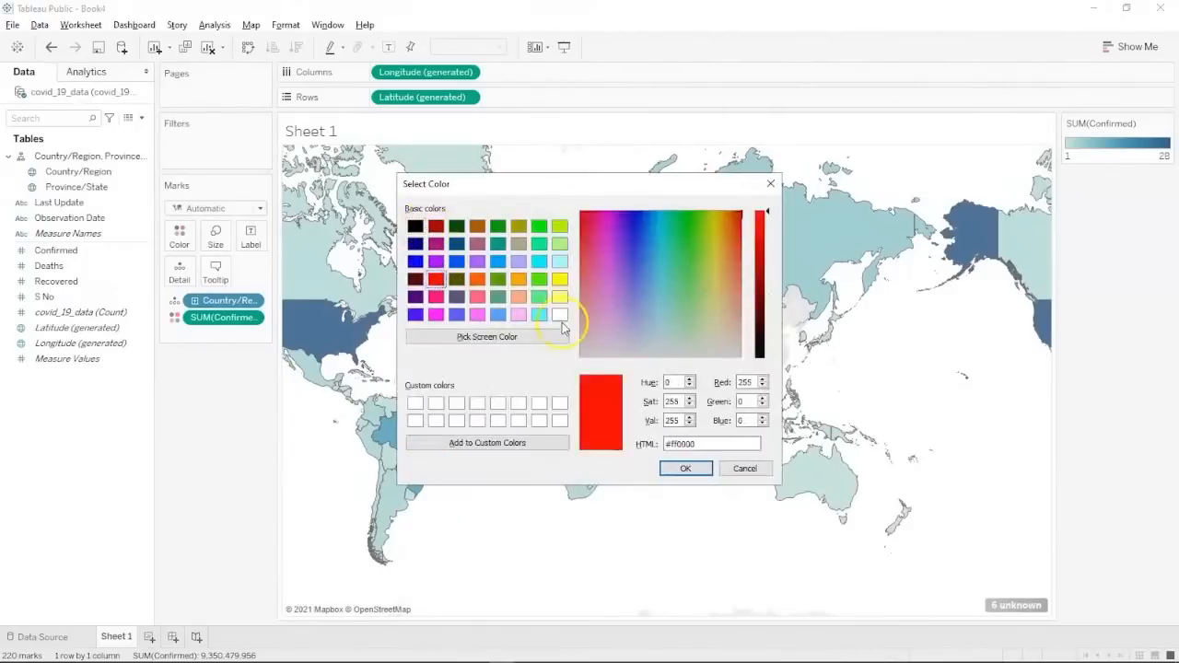
{"action": "left_click", "coordinate": [760, 237]}
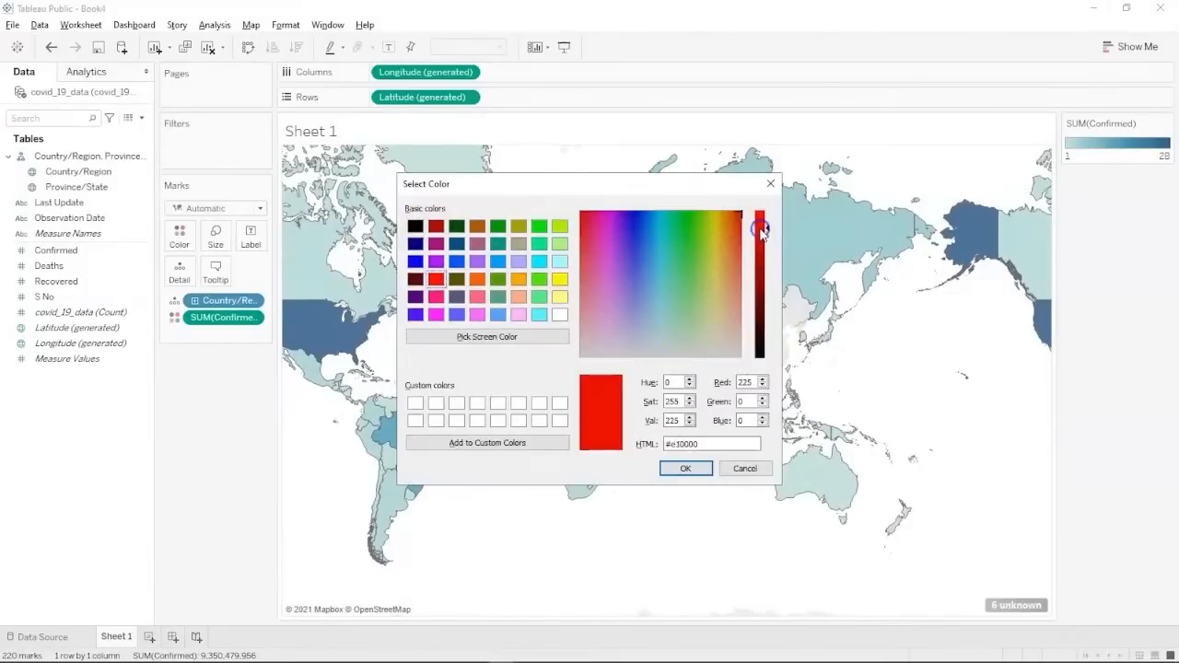
{"action": "left_click", "coordinate": [683, 469]}
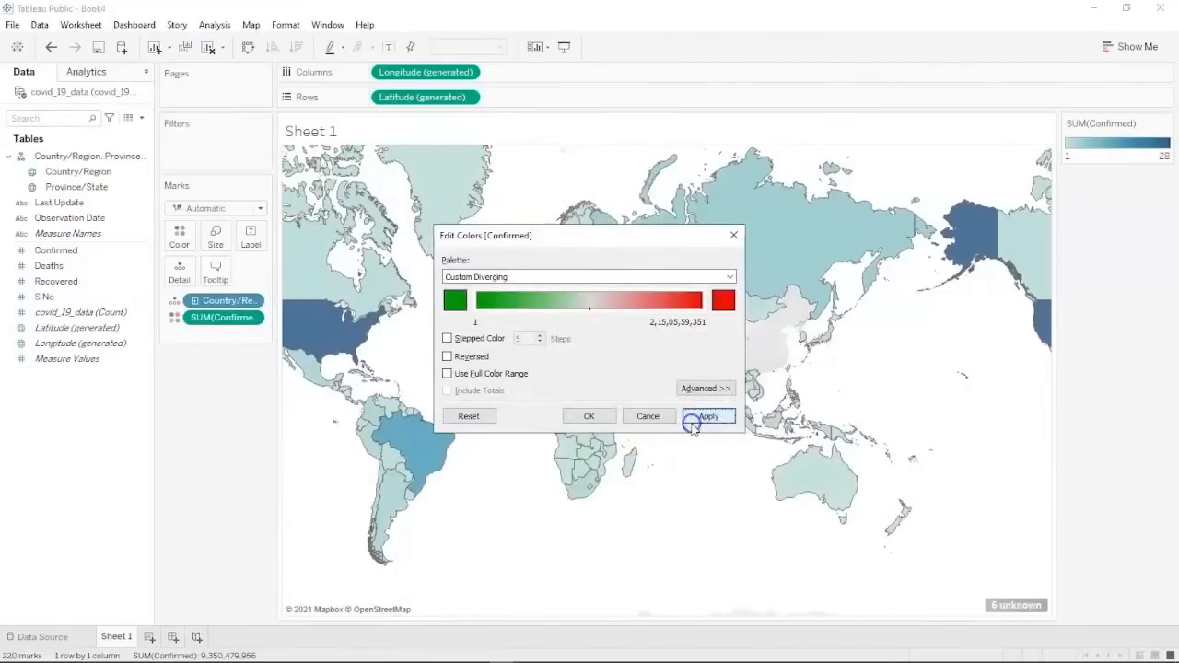
{"action": "left_click", "coordinate": [704, 416]}
{"action": "left_click", "coordinate": [592, 415]}
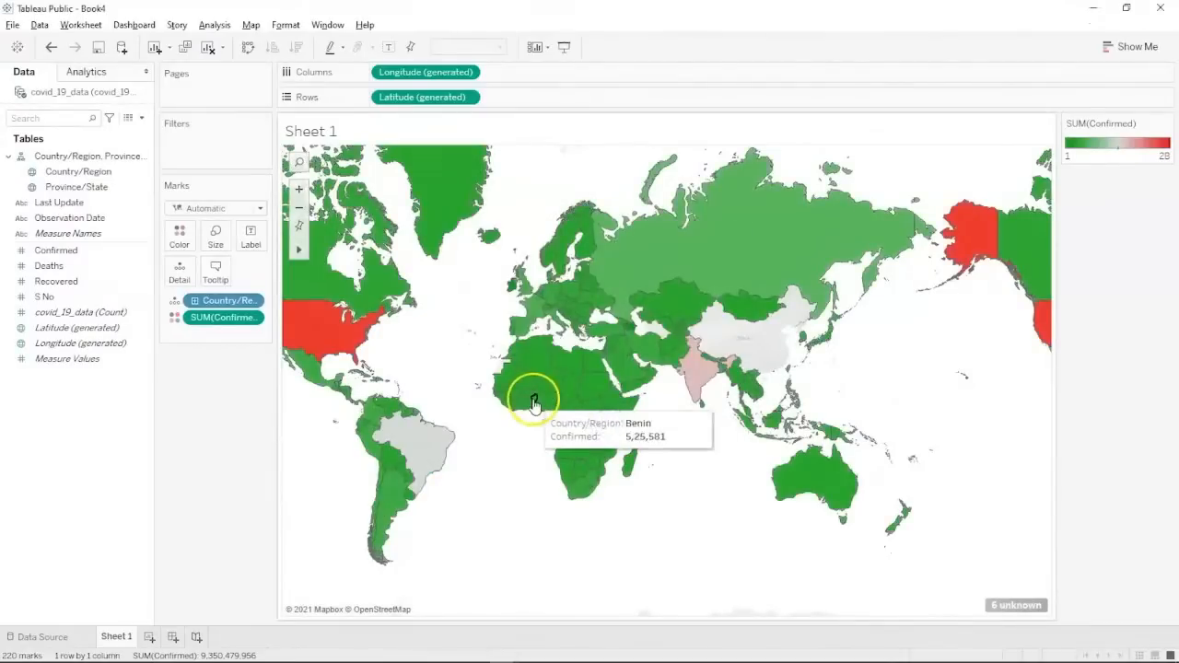
{"action": "mouse_move", "coordinate": [324, 347]}
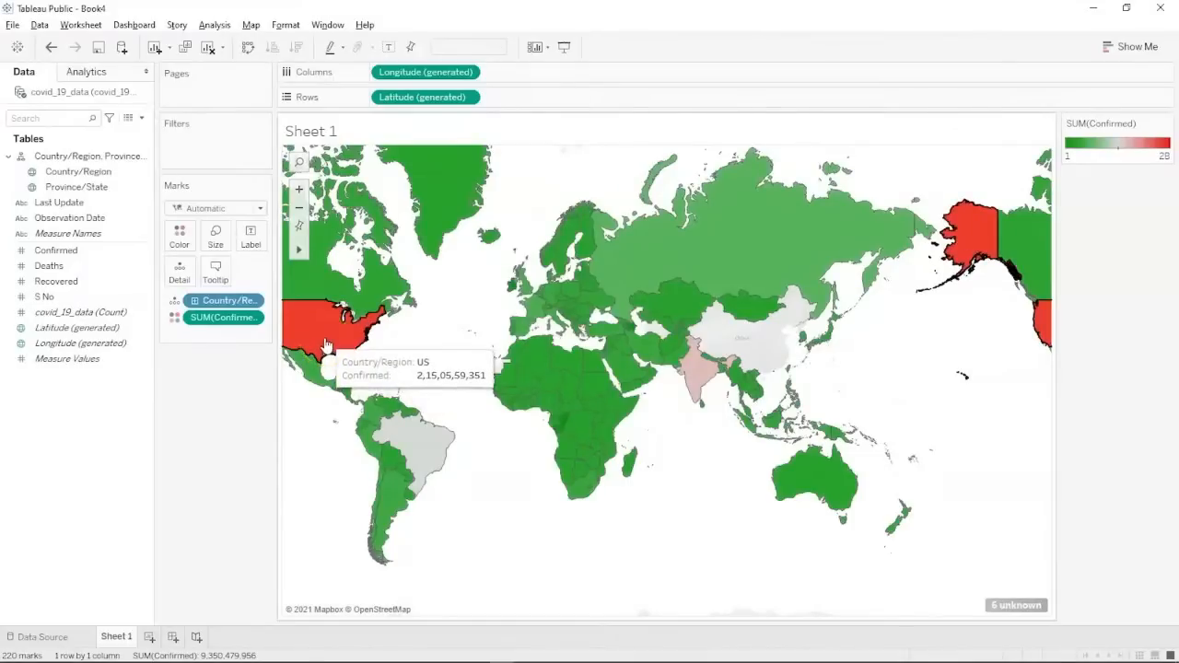
{"action": "mouse_move", "coordinate": [690, 369]}
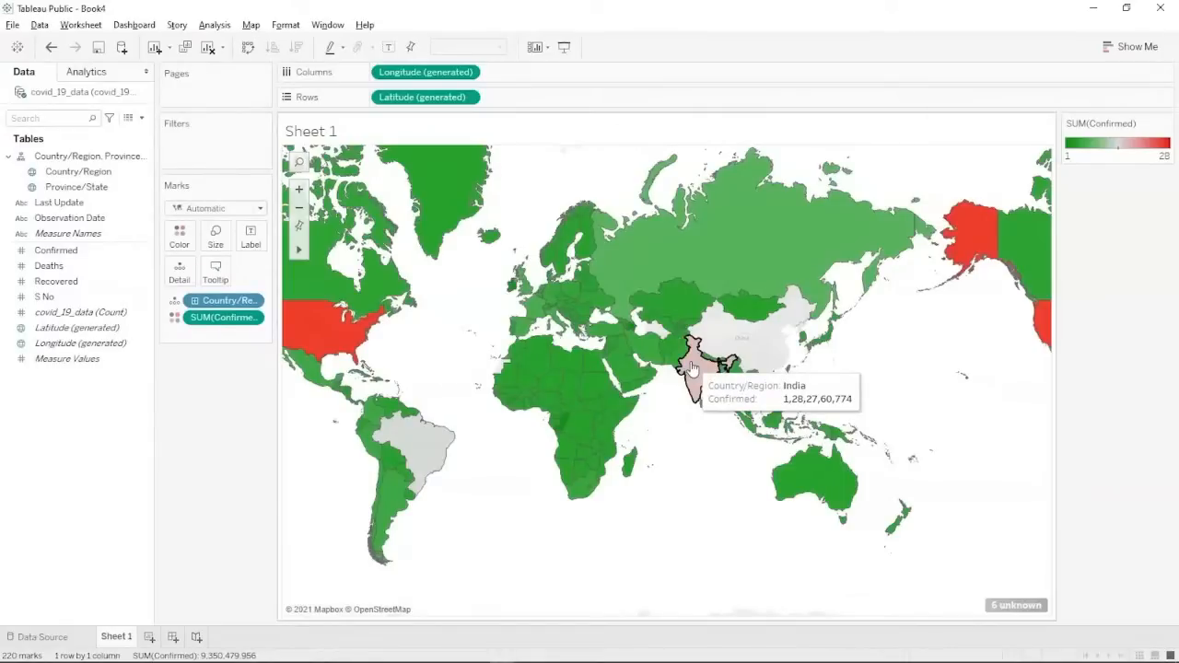
{"action": "mouse_move", "coordinate": [410, 450]}
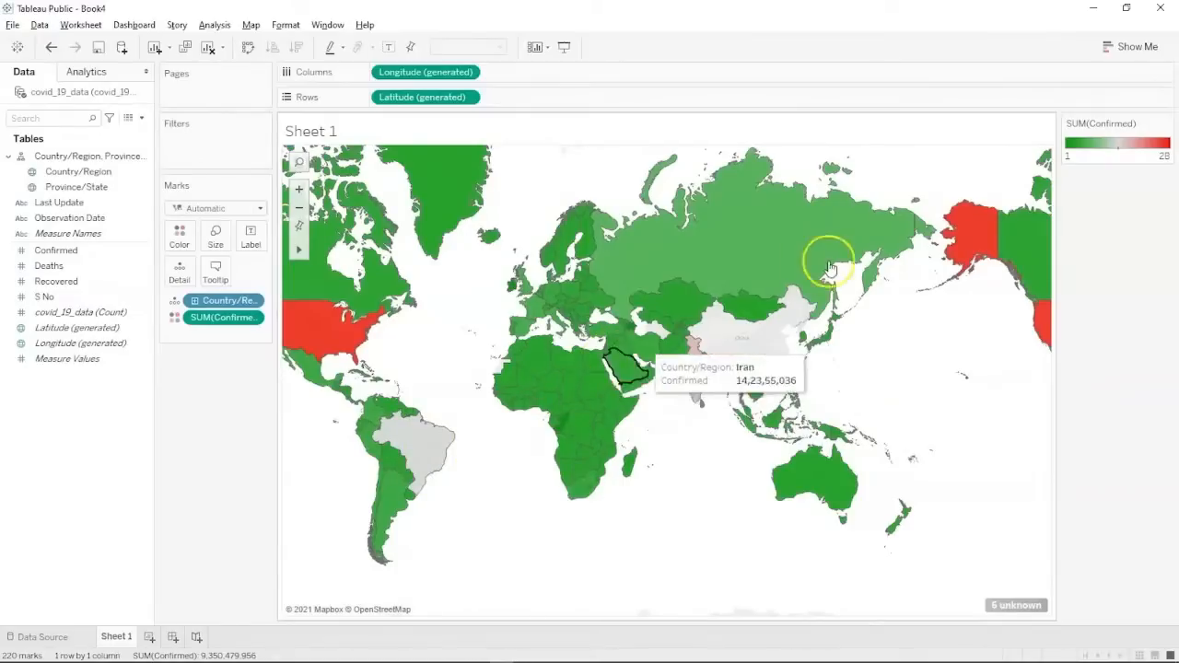
{"action": "mouse_move", "coordinate": [728, 221]}
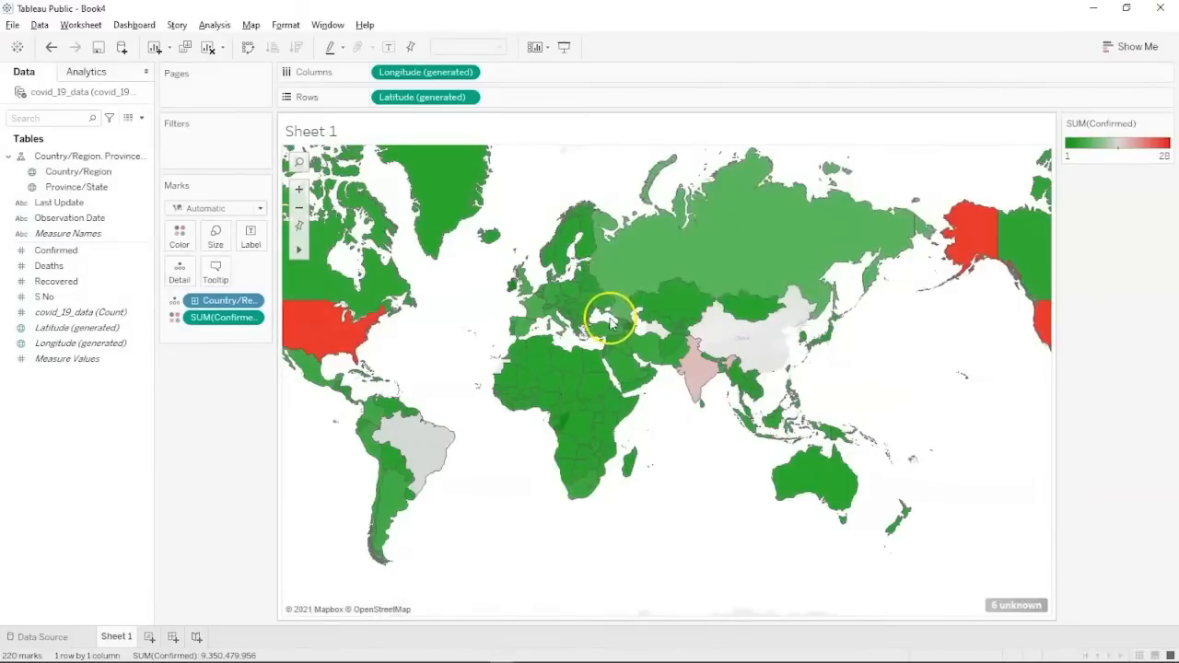
{"action": "mouse_move", "coordinate": [595, 312]}
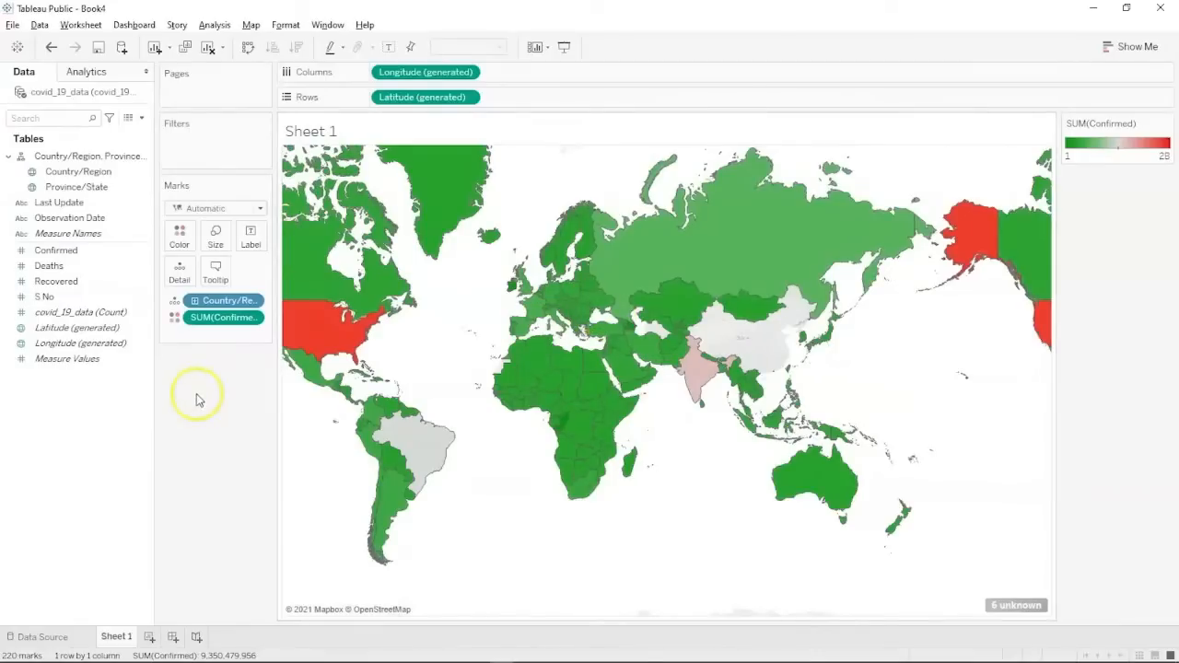
Name the Sheet 1 tab 'Confirmed Cases (INTL)', then glance at the slides and return to Tableau.
{"action": "double_click", "coordinate": [118, 634]}
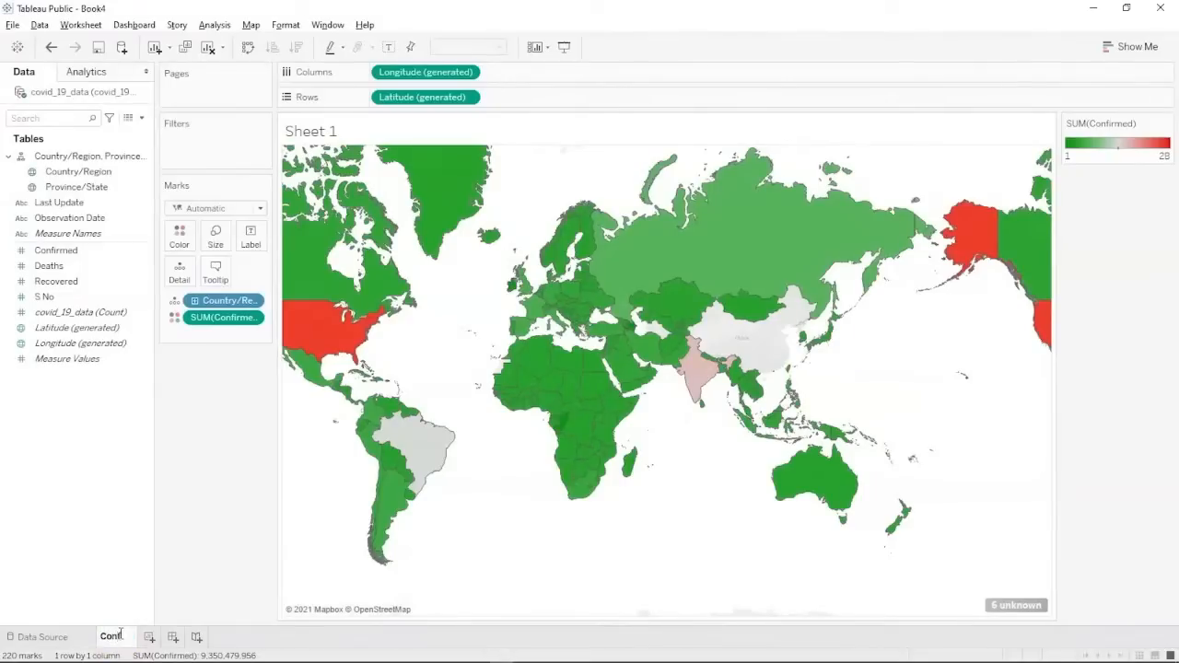
{"action": "type", "text": "Confirmed Ca"}
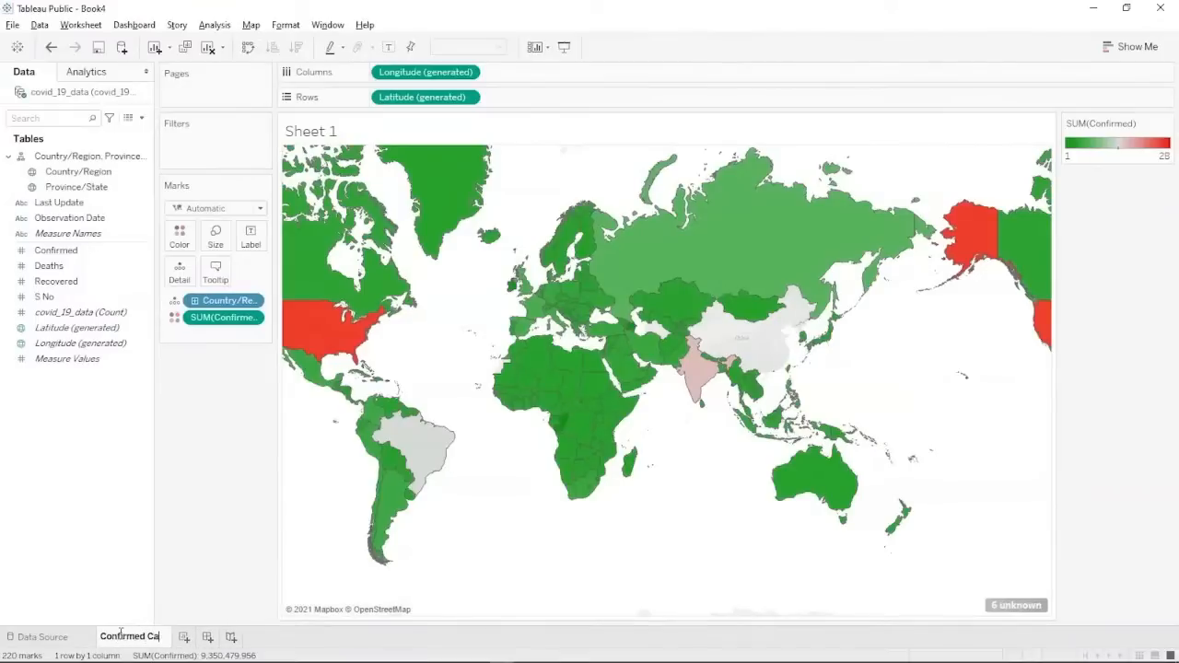
{"action": "type", "text": "ses ()"}
{"action": "type", "text": "INTL"}
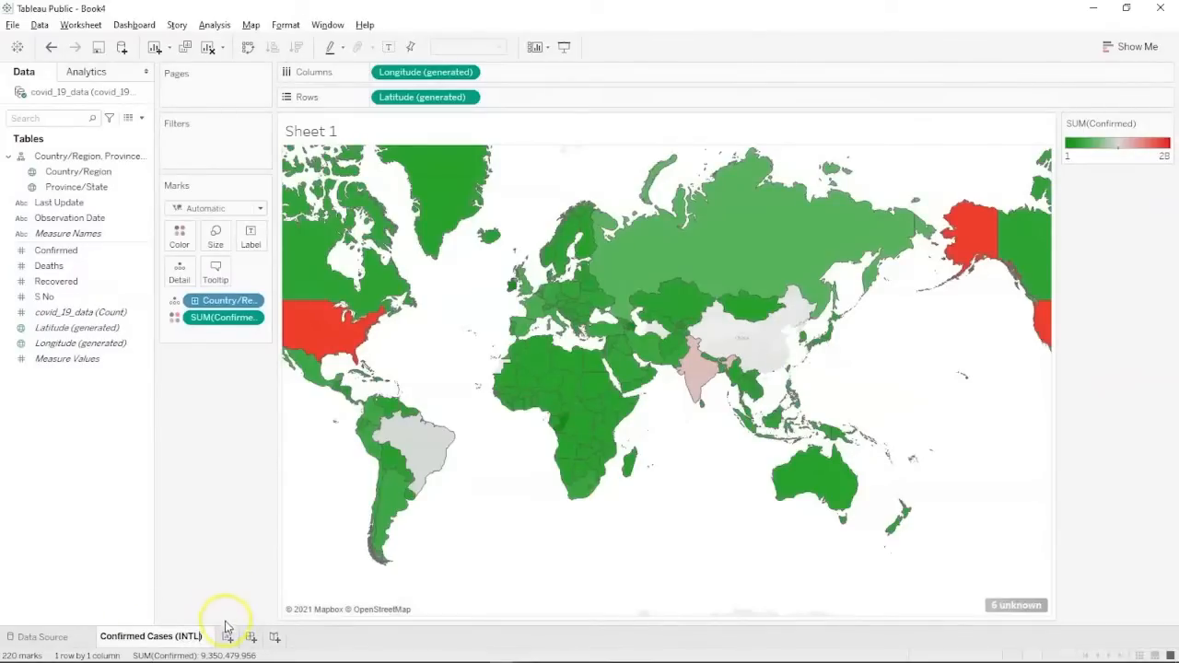
{"action": "key", "text": "alt+Tab"}
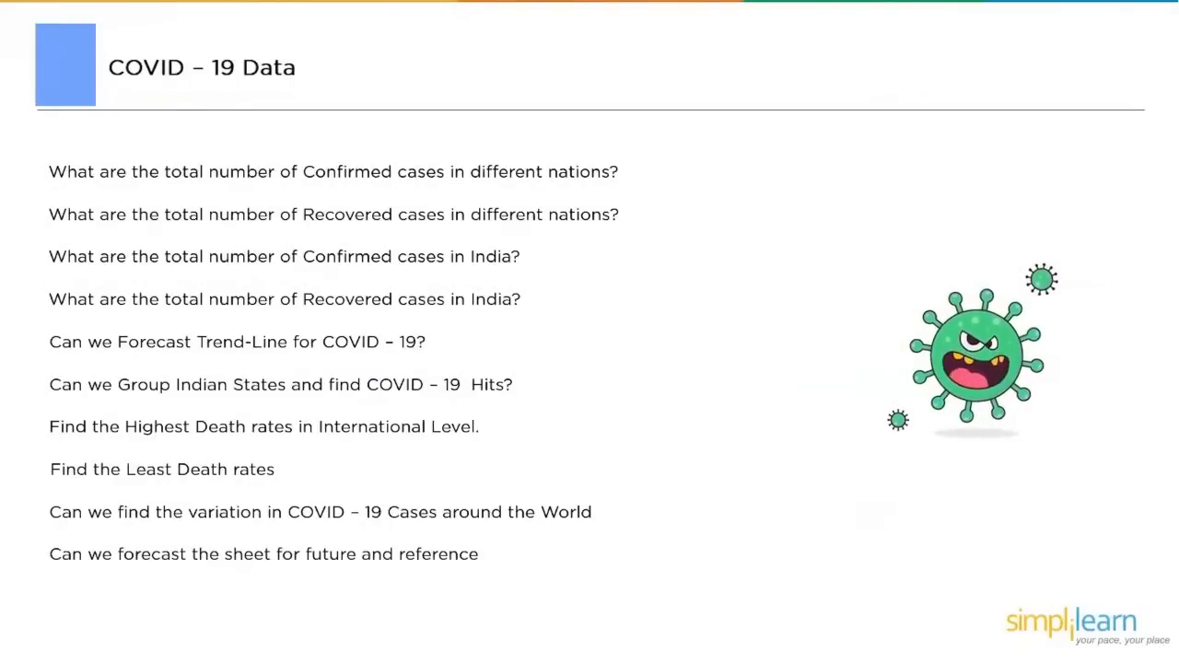
{"action": "key", "text": "alt+Tab"}
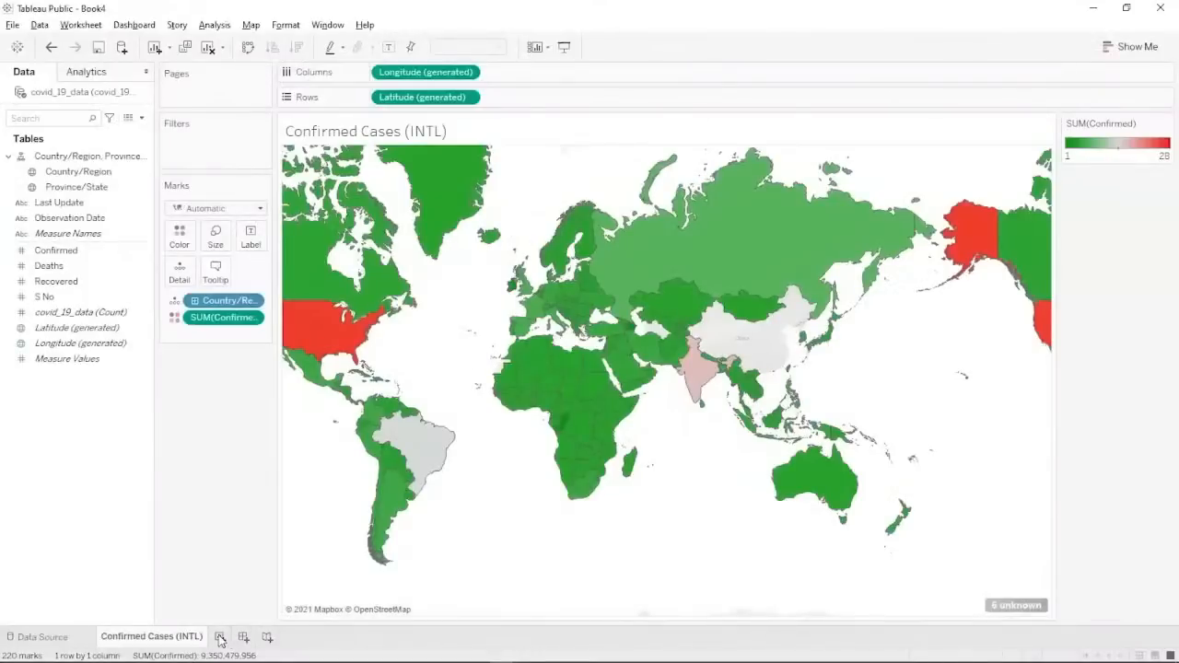
Add a new worksheet with a filled world map of SUM(Recovered) by Country/Region, checking India.
{"action": "left_click", "coordinate": [219, 636]}
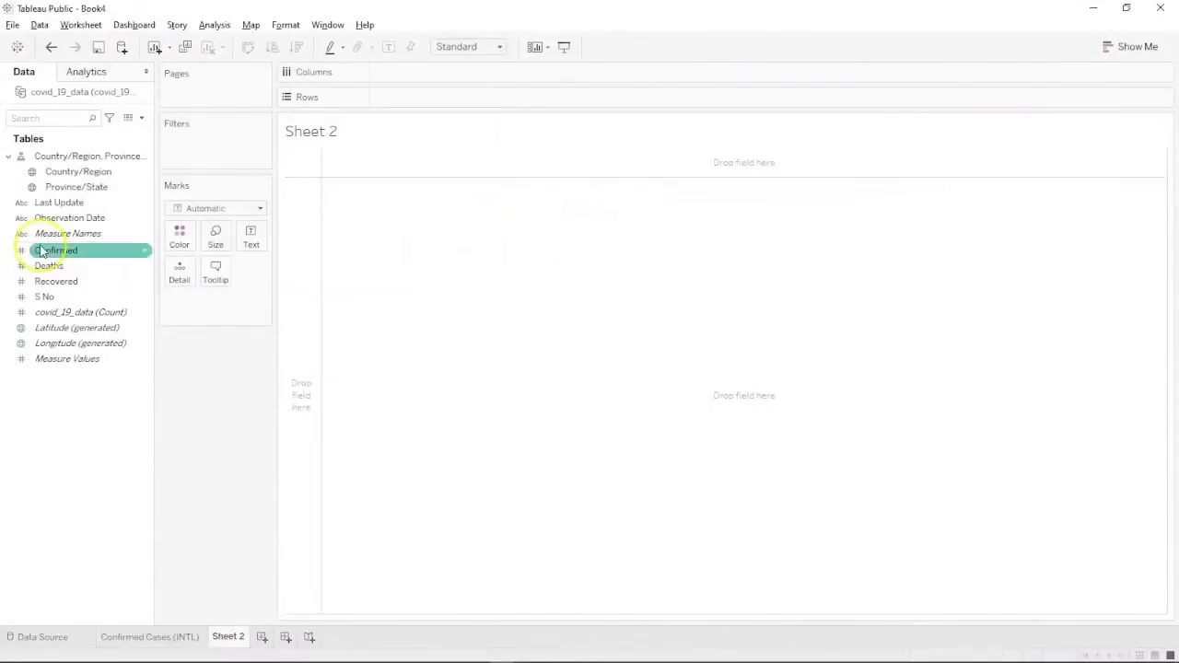
{"action": "left_click", "coordinate": [69, 173]}
{"action": "left_click", "coordinate": [65, 181]}
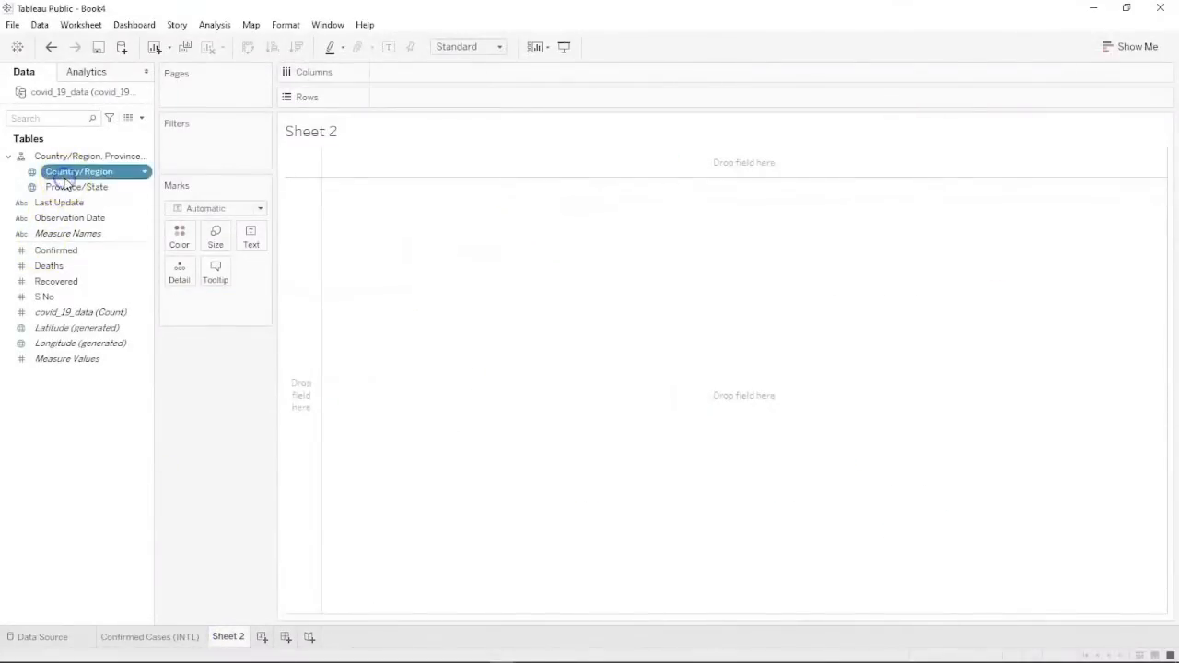
{"action": "left_click", "coordinate": [57, 283], "text": "ctrl"}
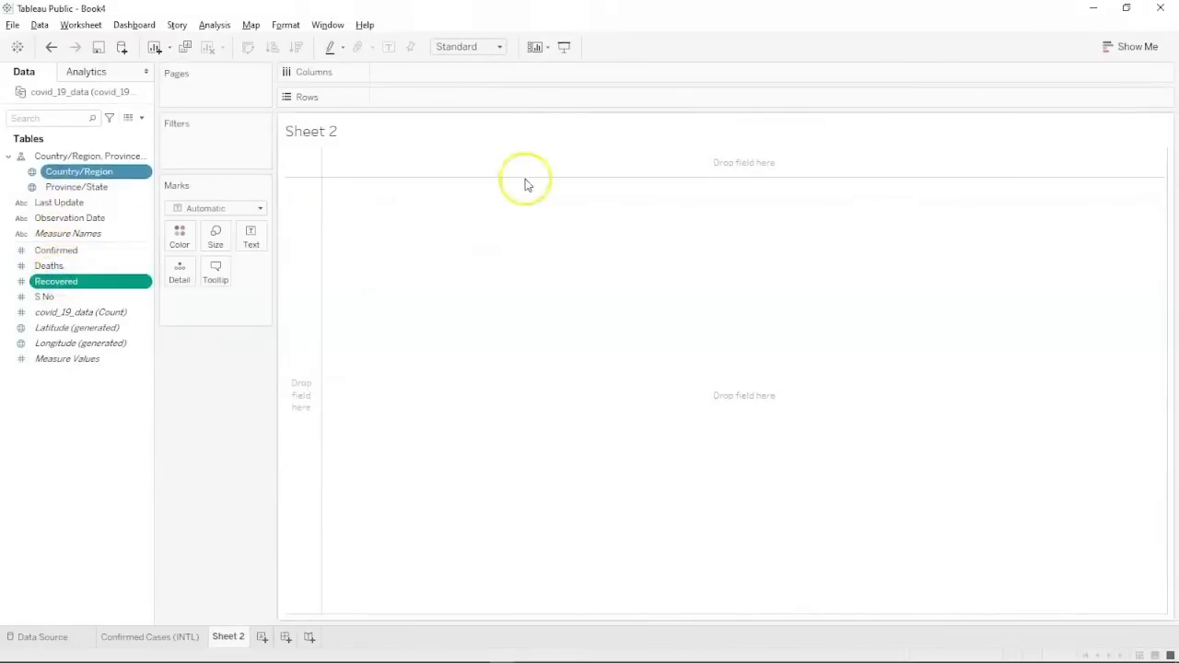
{"action": "left_click", "coordinate": [1135, 48]}
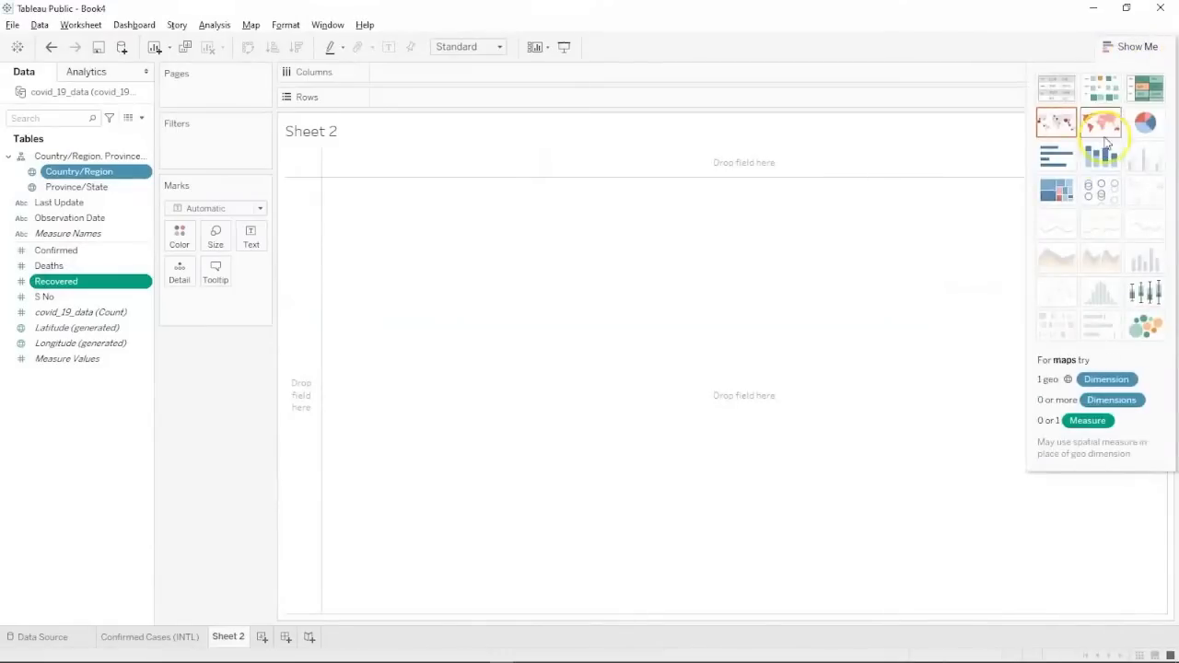
{"action": "left_click", "coordinate": [1103, 131]}
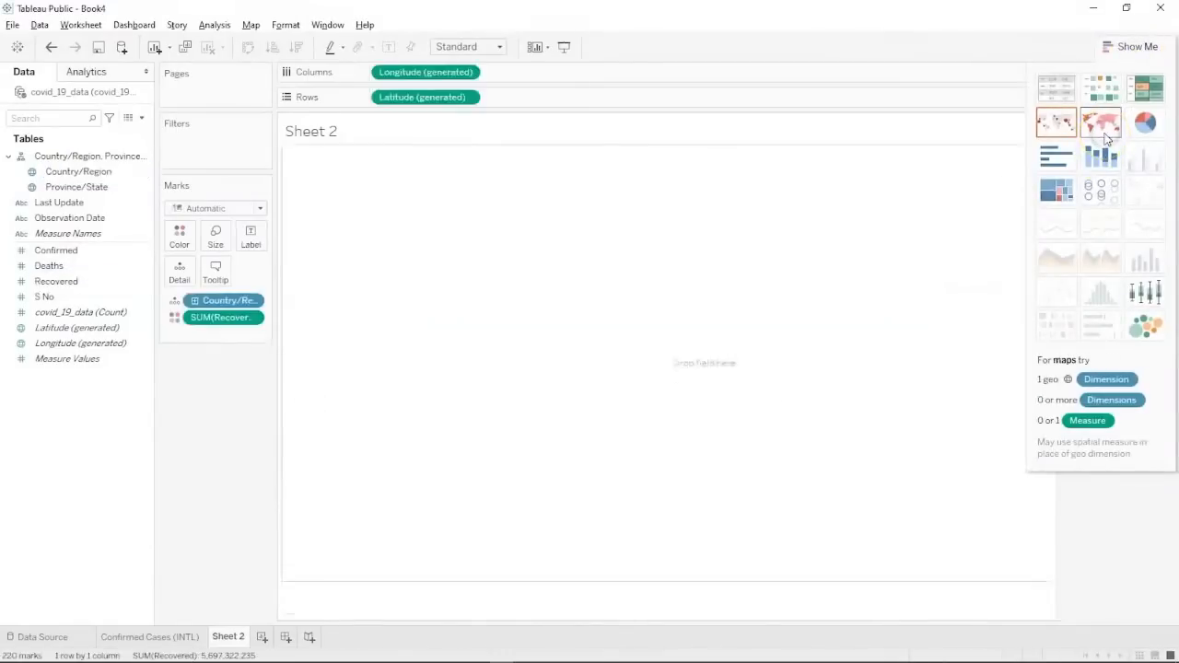
{"action": "left_click", "coordinate": [1122, 47]}
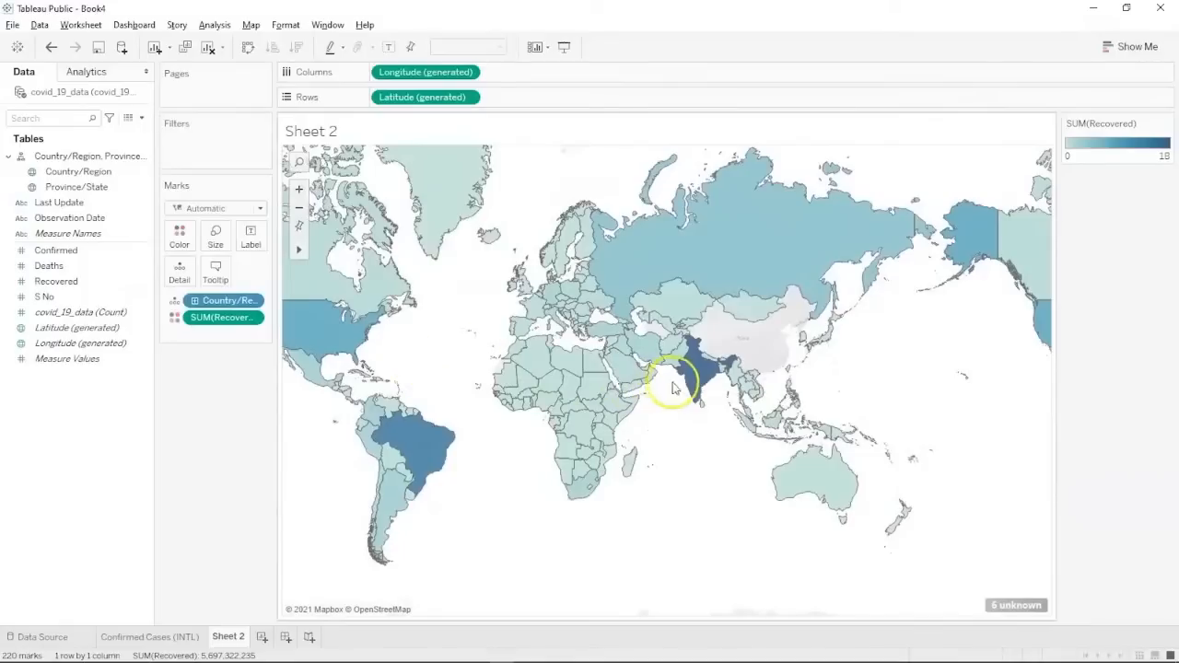
{"action": "mouse_move", "coordinate": [698, 380]}
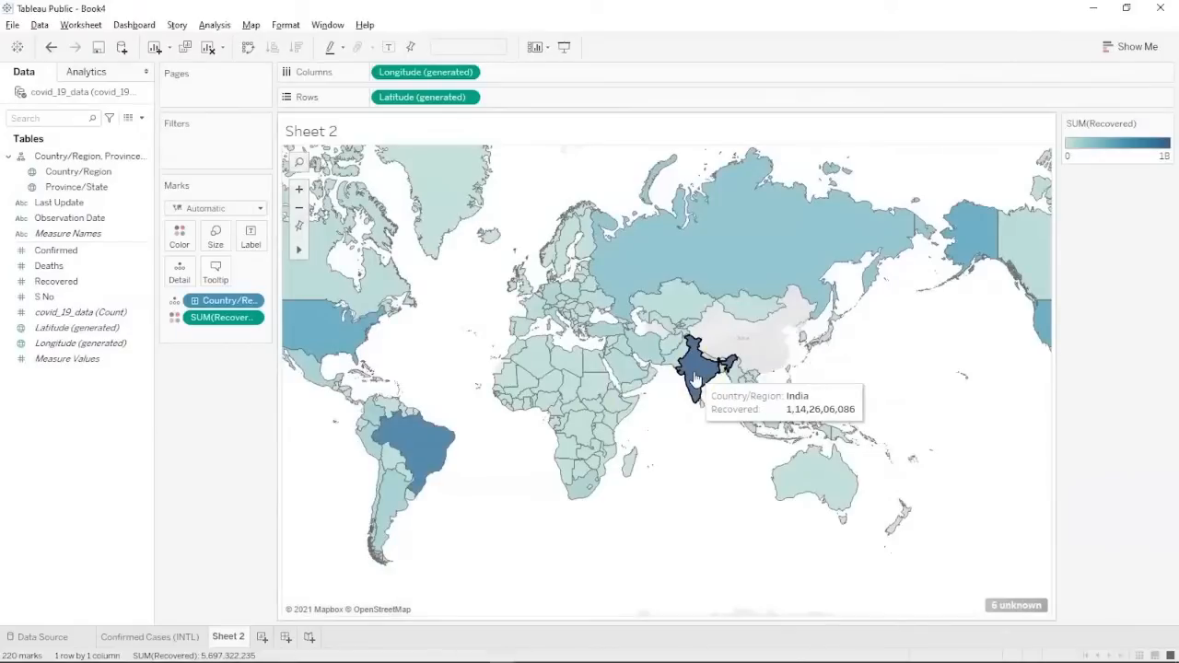
{"action": "left_click", "coordinate": [697, 383]}
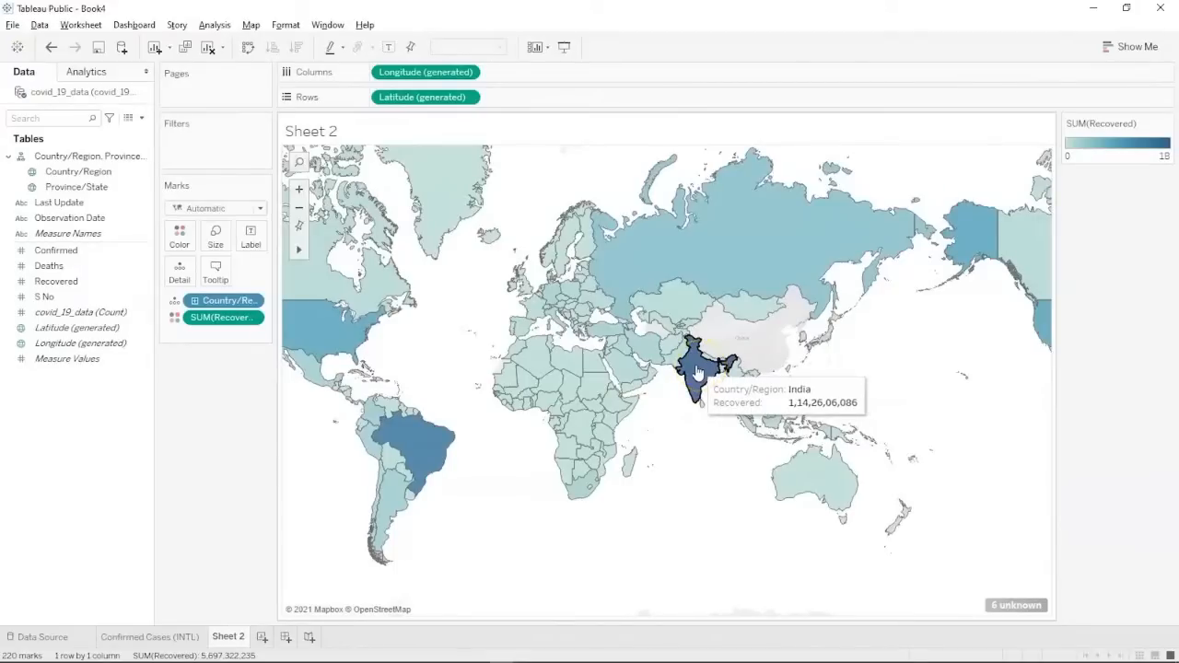
{"action": "left_click", "coordinate": [726, 359]}
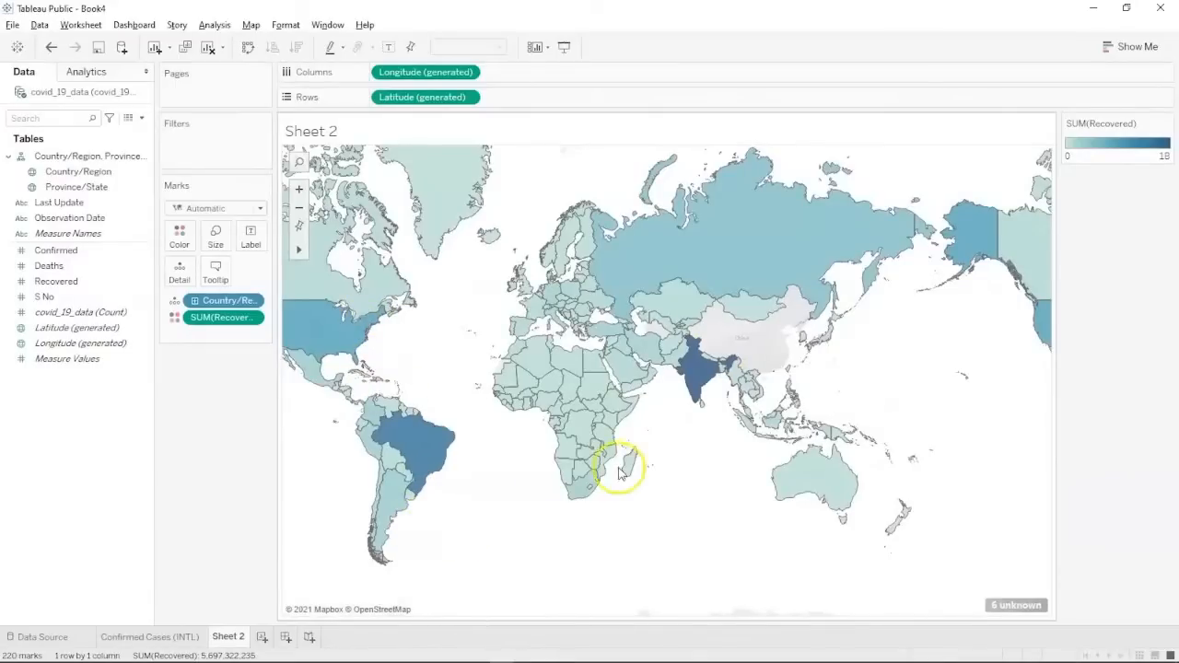
Rename the new sheet 'Recovered Cases (INTL)' and check the slide of analysis questions.
{"action": "mouse_move", "coordinate": [703, 387]}
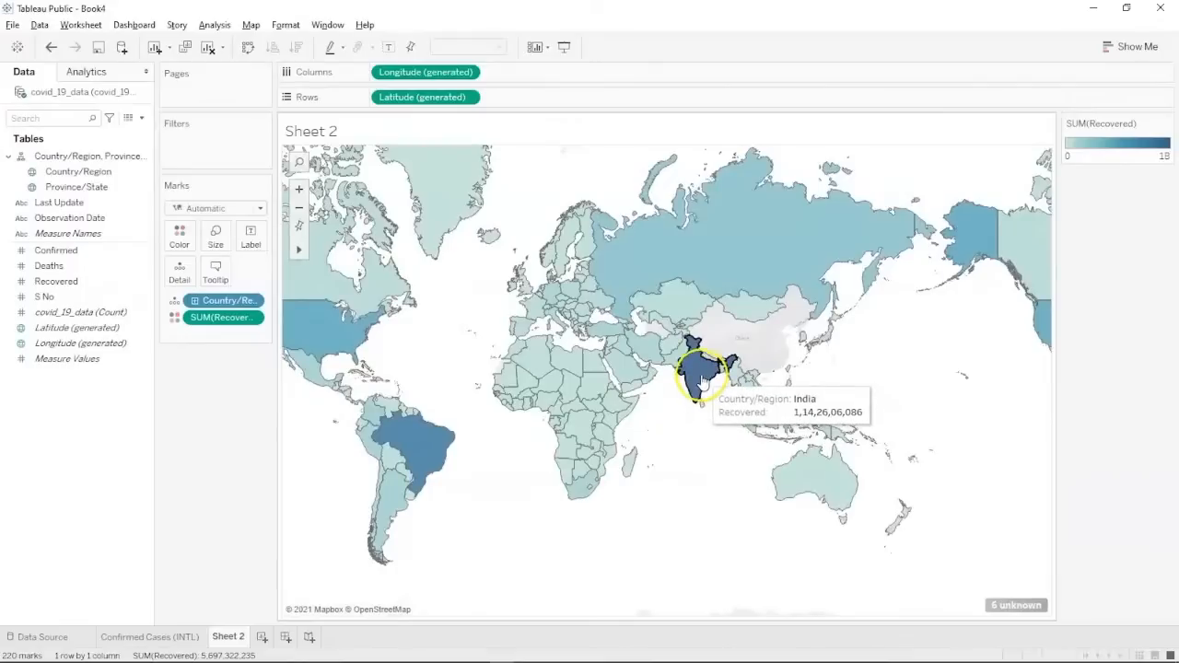
{"action": "double_click", "coordinate": [225, 637]}
{"action": "type", "text": "Re"}
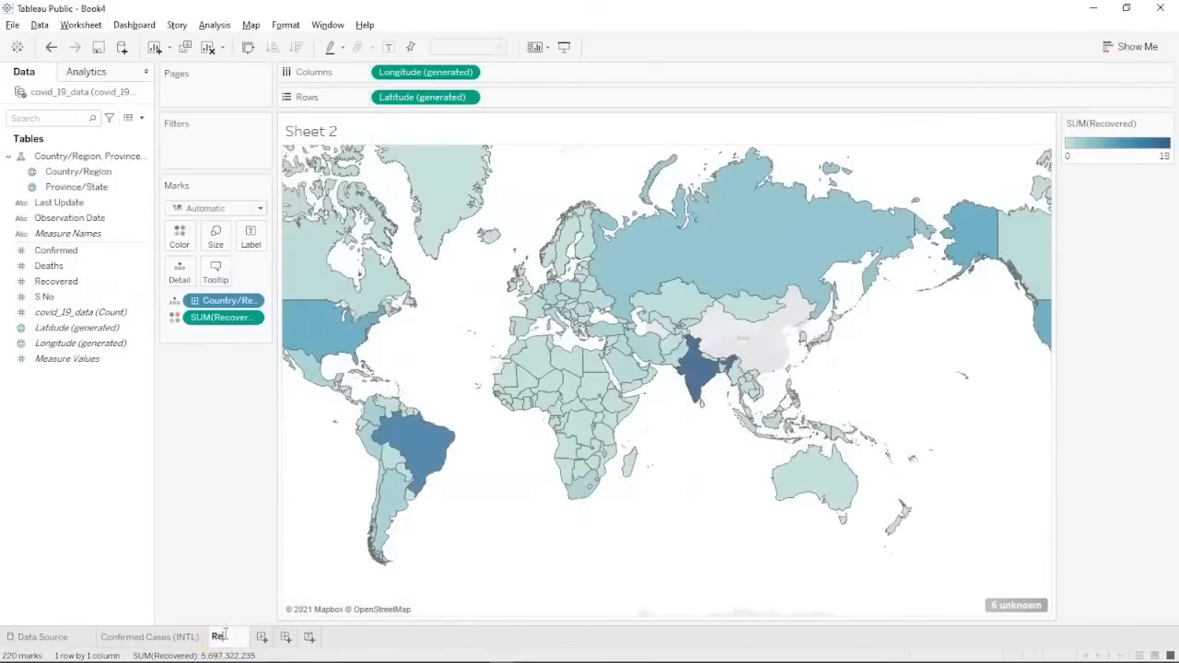
{"action": "type", "text": "covery"}
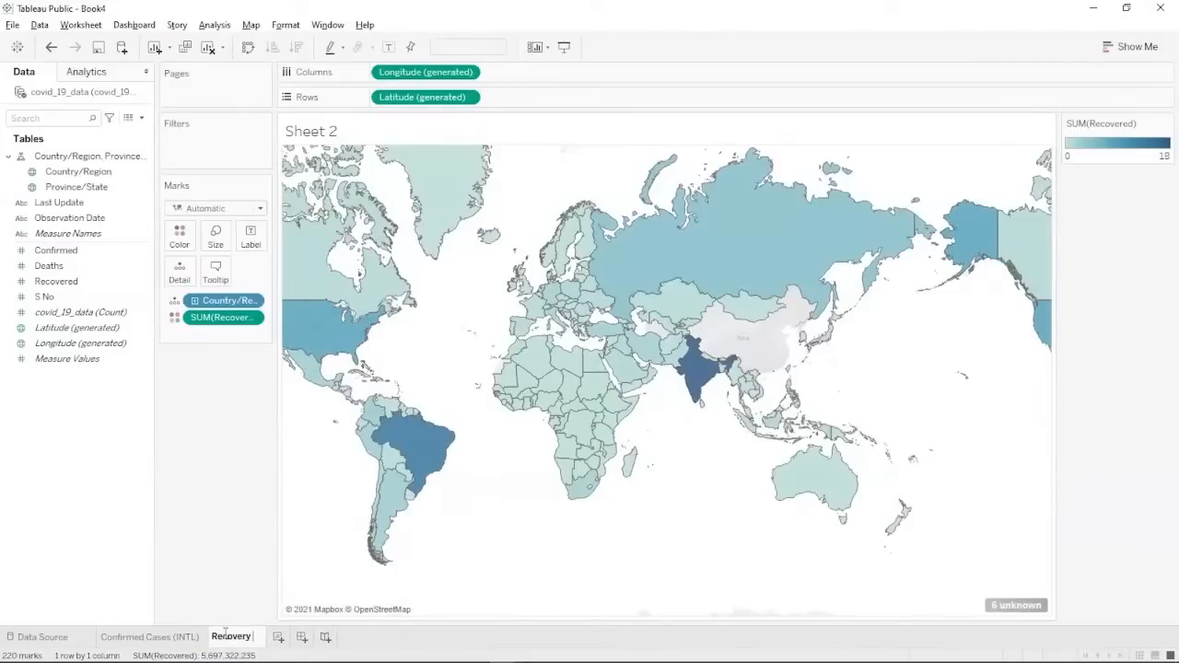
{"action": "key", "text": "BackSpace"}
{"action": "type", "text": "d"}
{"action": "type", "text": "d c"}
{"action": "key", "text": "BackSpace"}
{"action": "key", "text": "BackSpace"}
{"action": "type", "text": "Cases"}
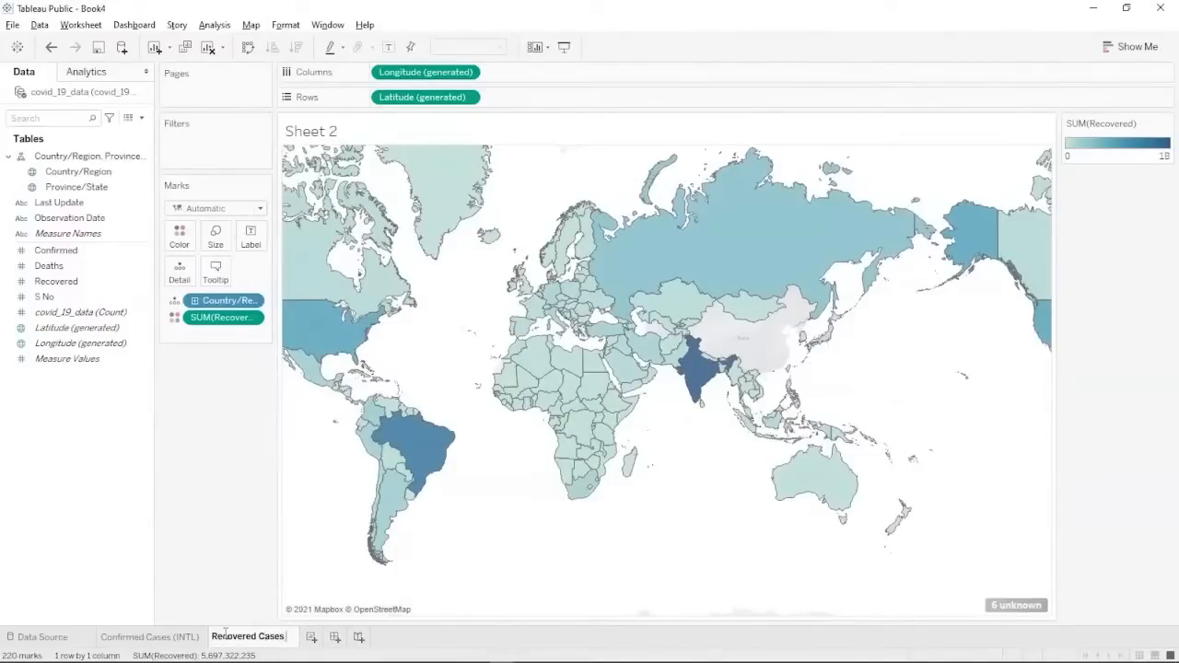
{"action": "type", "text": " (INTL)"}
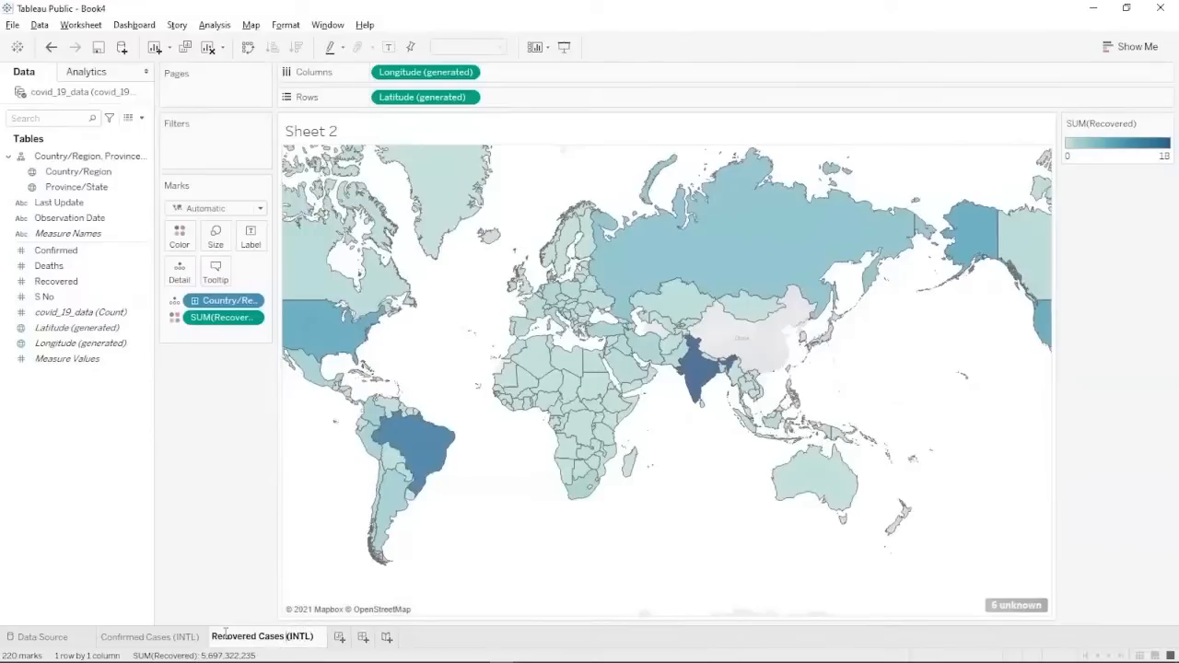
{"action": "key", "text": "Return"}
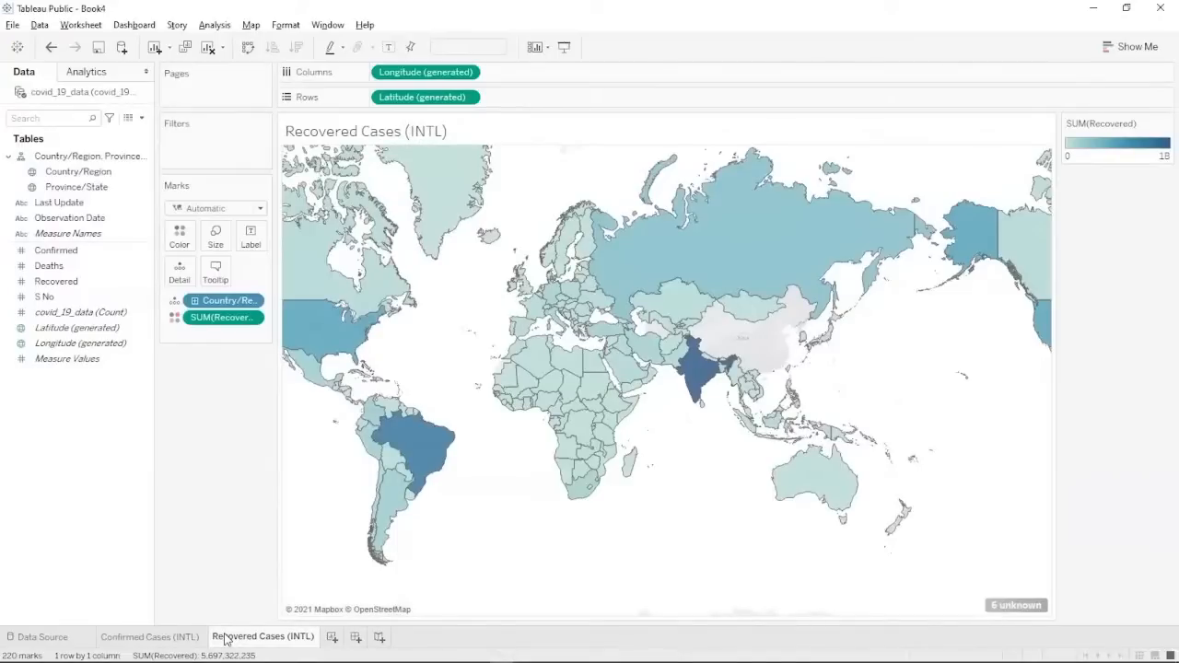
{"action": "key", "text": "alt+Tab"}
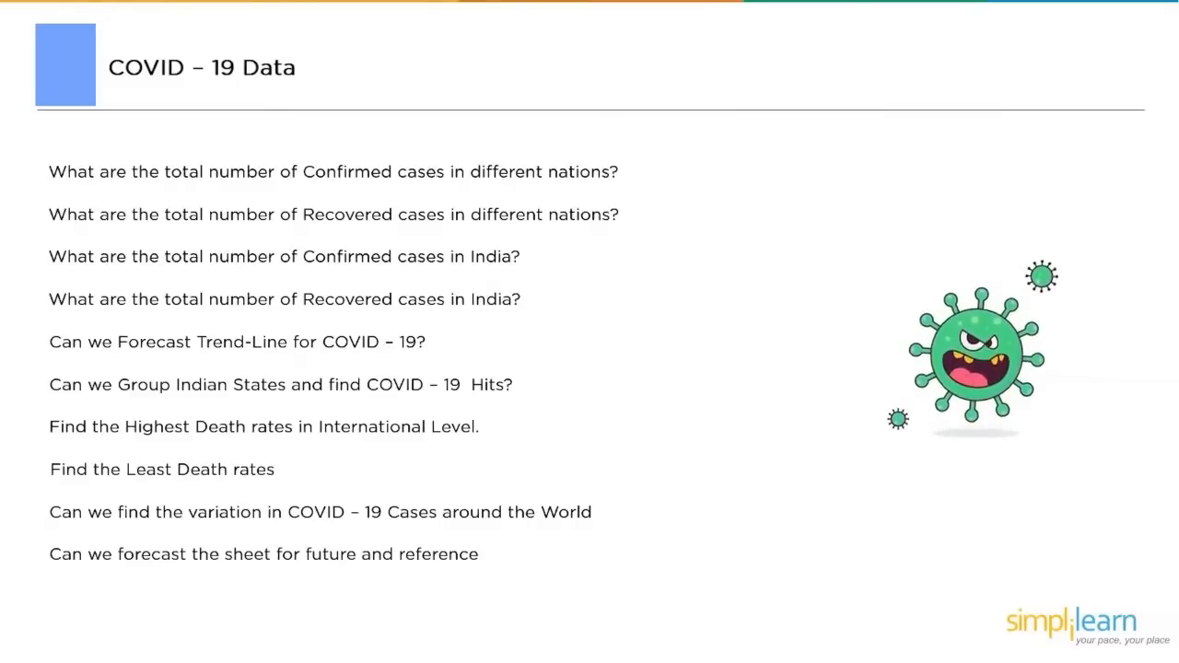
{"action": "key", "text": "alt+Tab"}
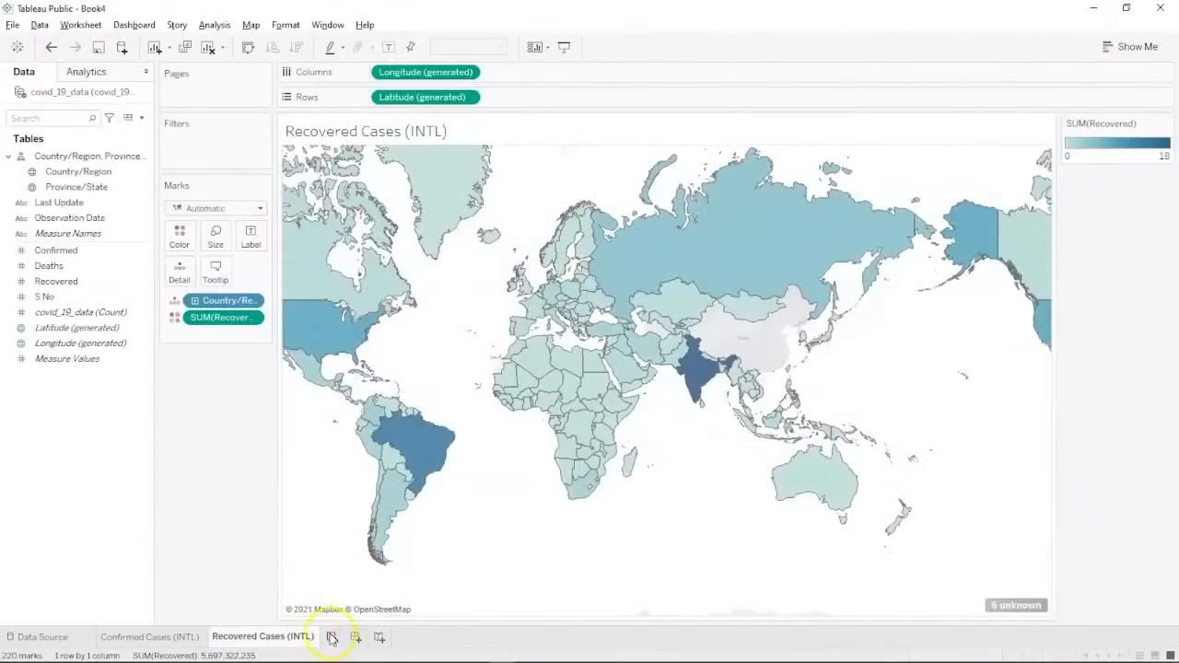
Add a new worksheet showing SUM(Confirmed) by Country/Region as a text table.
{"action": "left_click", "coordinate": [334, 637]}
{"action": "left_click", "coordinate": [83, 173]}
{"action": "left_click", "coordinate": [53, 252], "text": "ctrl"}
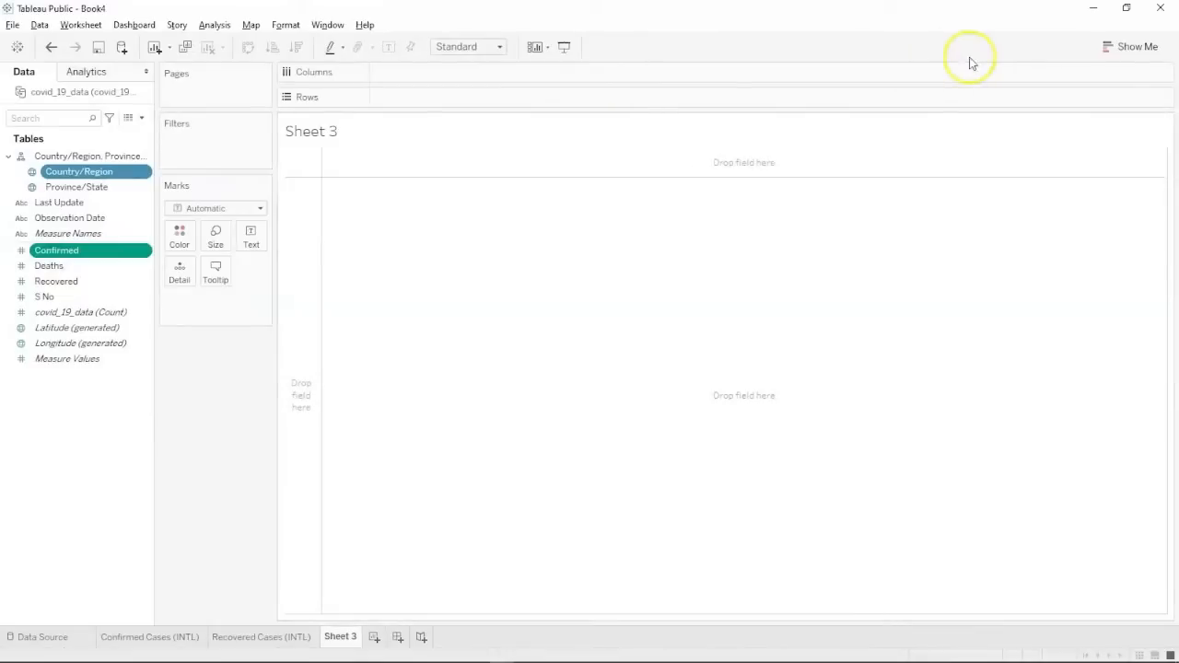
{"action": "left_click", "coordinate": [1128, 50]}
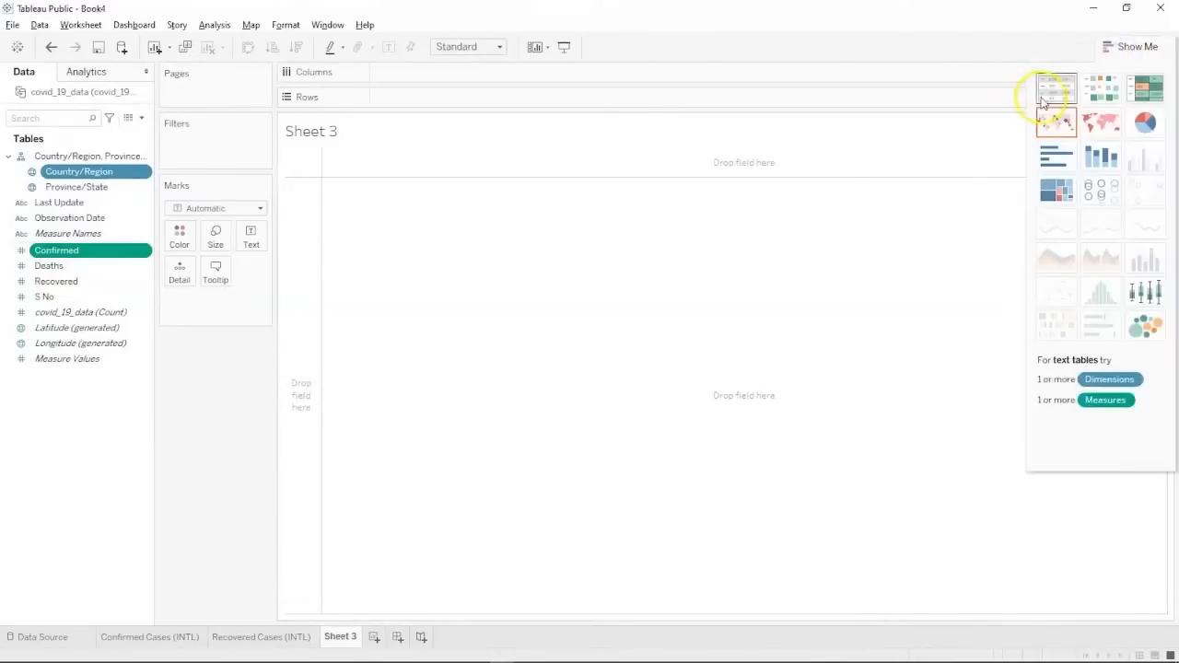
{"action": "left_click", "coordinate": [1050, 90]}
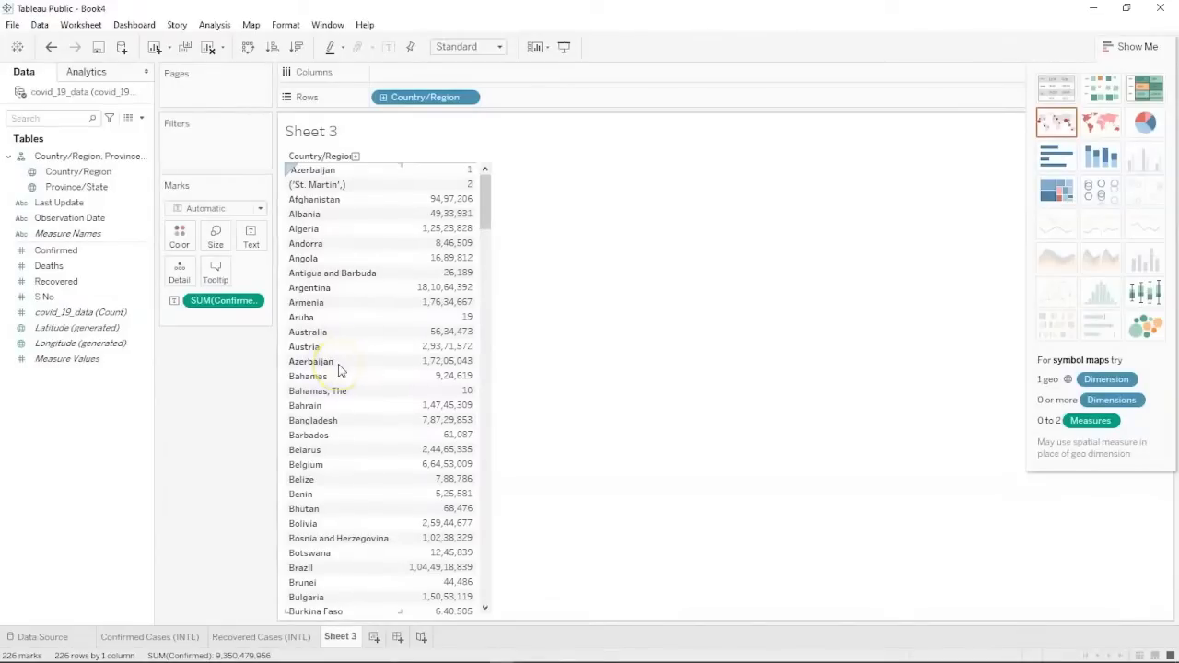
{"action": "left_click", "coordinate": [25, 633]}
{"action": "left_click", "coordinate": [1131, 46]}
Filter Country/Region to India only, leaving 1,28,27,60,774 confirmed cases.
{"action": "left_click", "coordinate": [50, 187]}
{"action": "left_click_drag", "start_coordinate": [53, 171], "coordinate": [164, 148]}
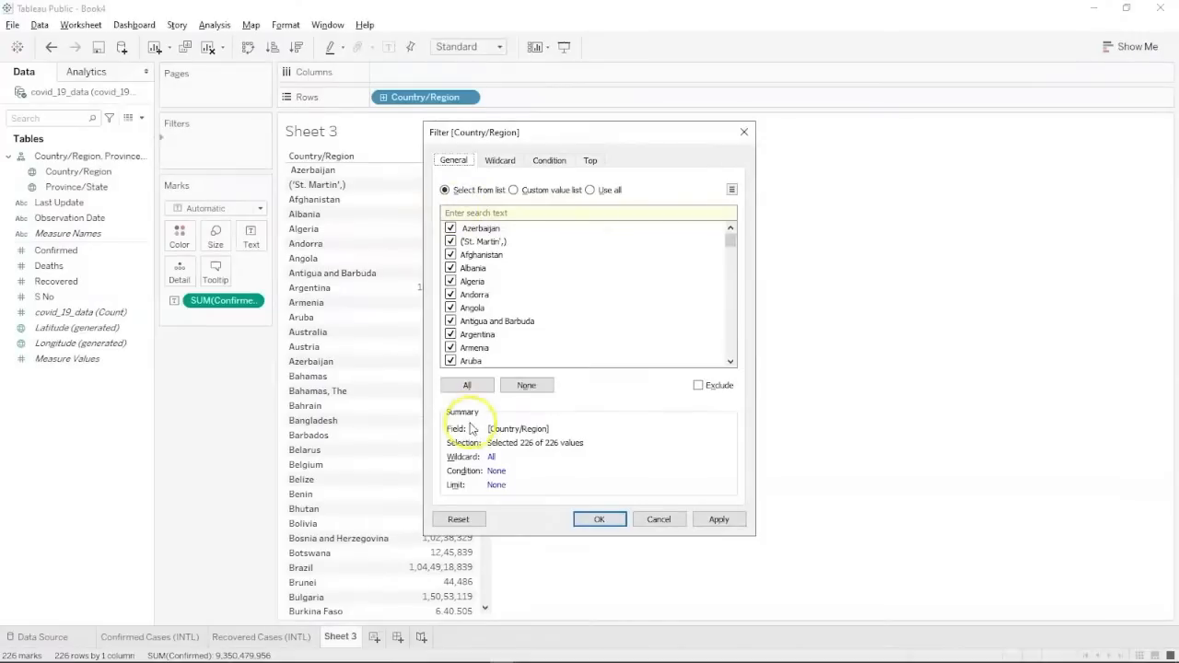
{"action": "left_click", "coordinate": [517, 387]}
{"action": "scroll", "coordinate": [541, 308], "scroll_direction": "down", "scroll_amount": 6}
{"action": "scroll", "coordinate": [540, 308], "scroll_direction": "down", "scroll_amount": 3}
{"action": "scroll", "coordinate": [542, 308], "scroll_direction": "down", "scroll_amount": 10}
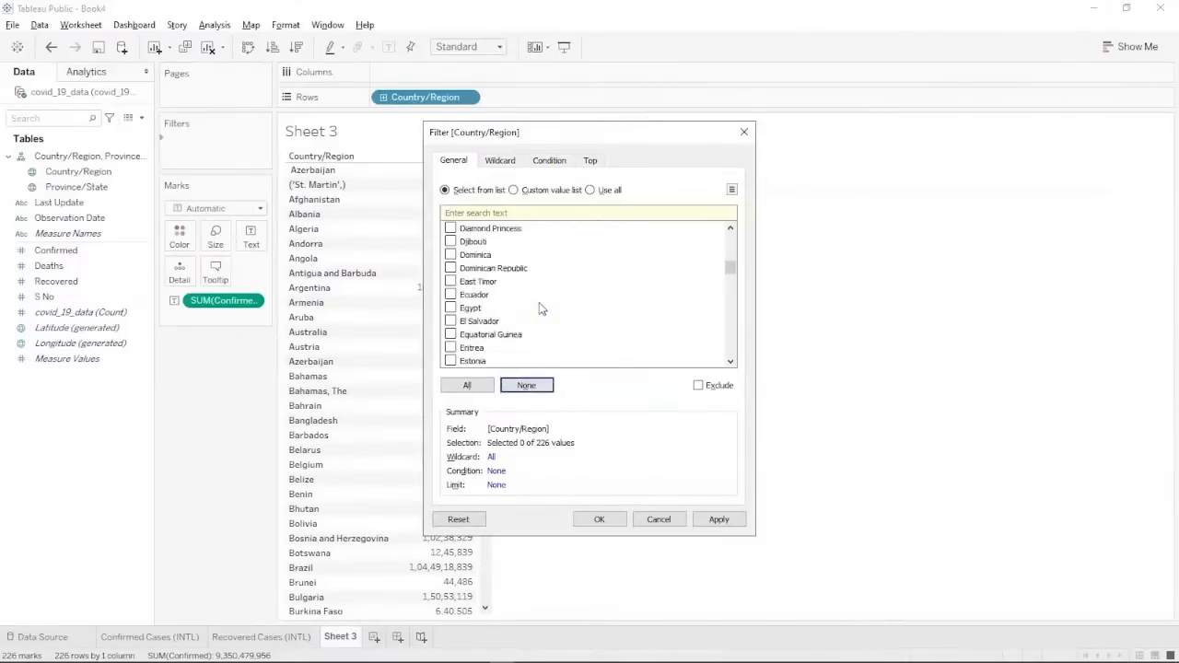
{"action": "scroll", "coordinate": [541, 308], "scroll_direction": "down", "scroll_amount": 5}
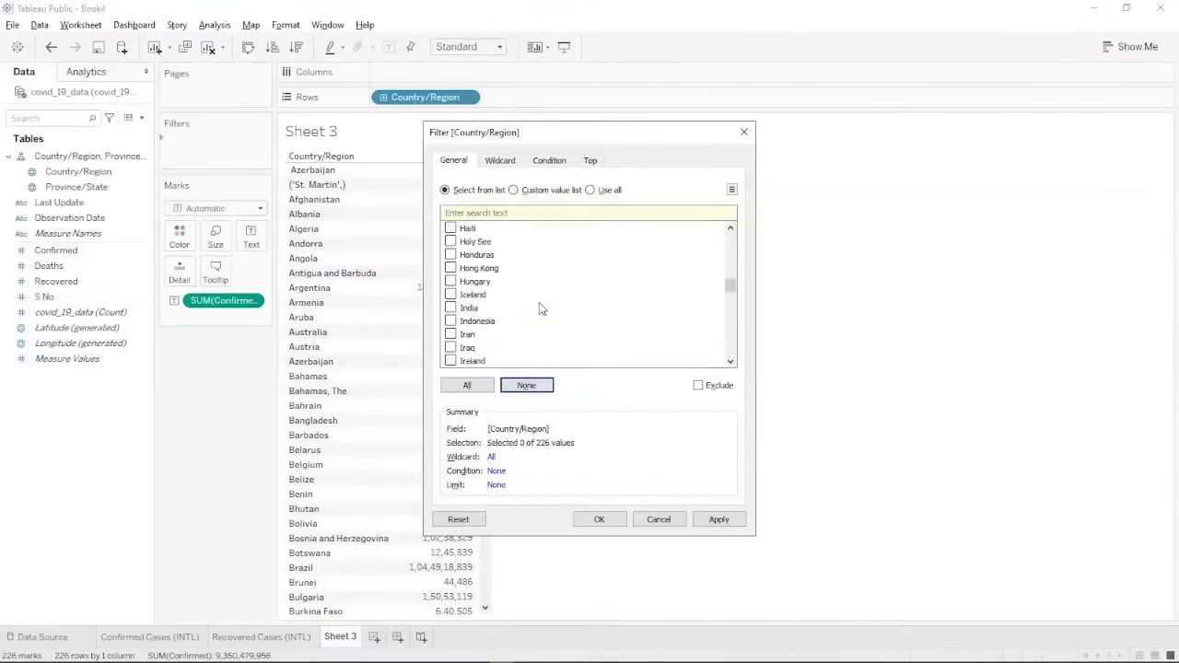
{"action": "left_click", "coordinate": [450, 281]}
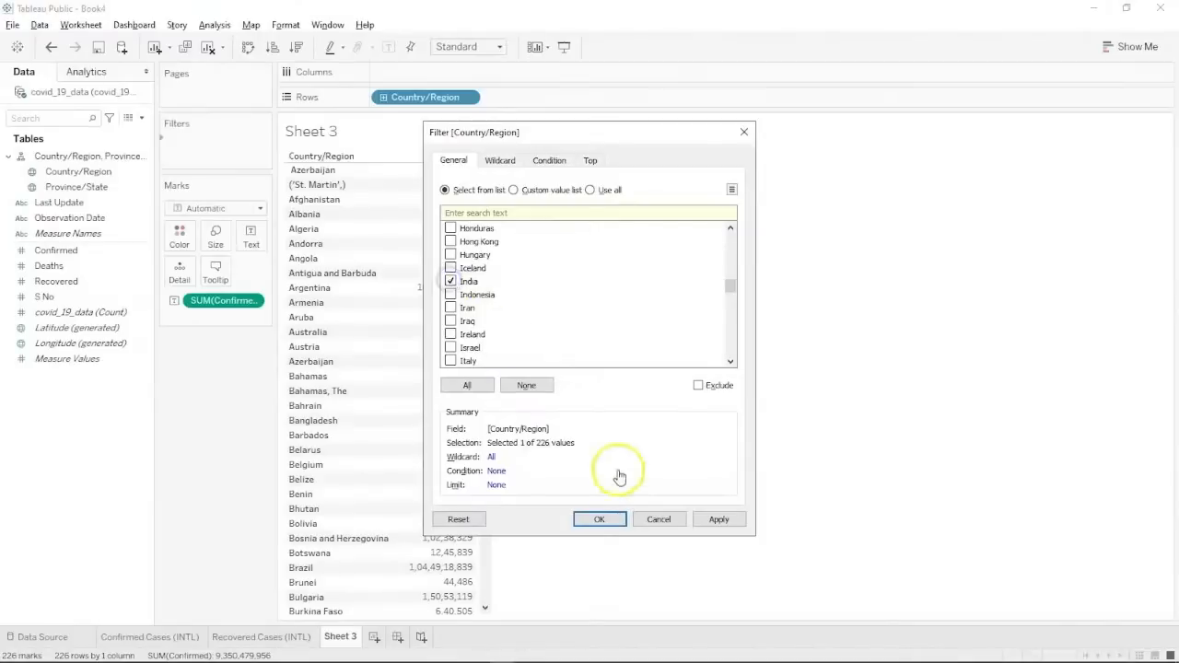
{"action": "left_click", "coordinate": [723, 521]}
{"action": "left_click", "coordinate": [599, 519]}
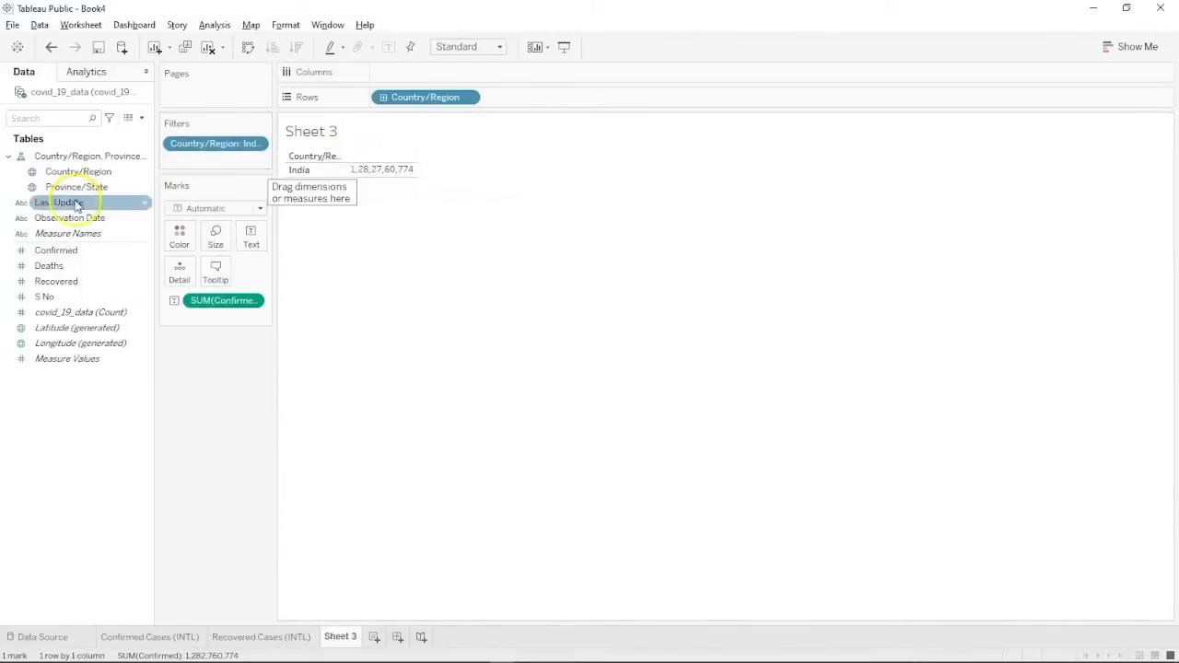
Break India's confirmed cases down by Province/State with all members added, then add a blank worksheet.
{"action": "left_click_drag", "start_coordinate": [83, 190], "coordinate": [525, 99]}
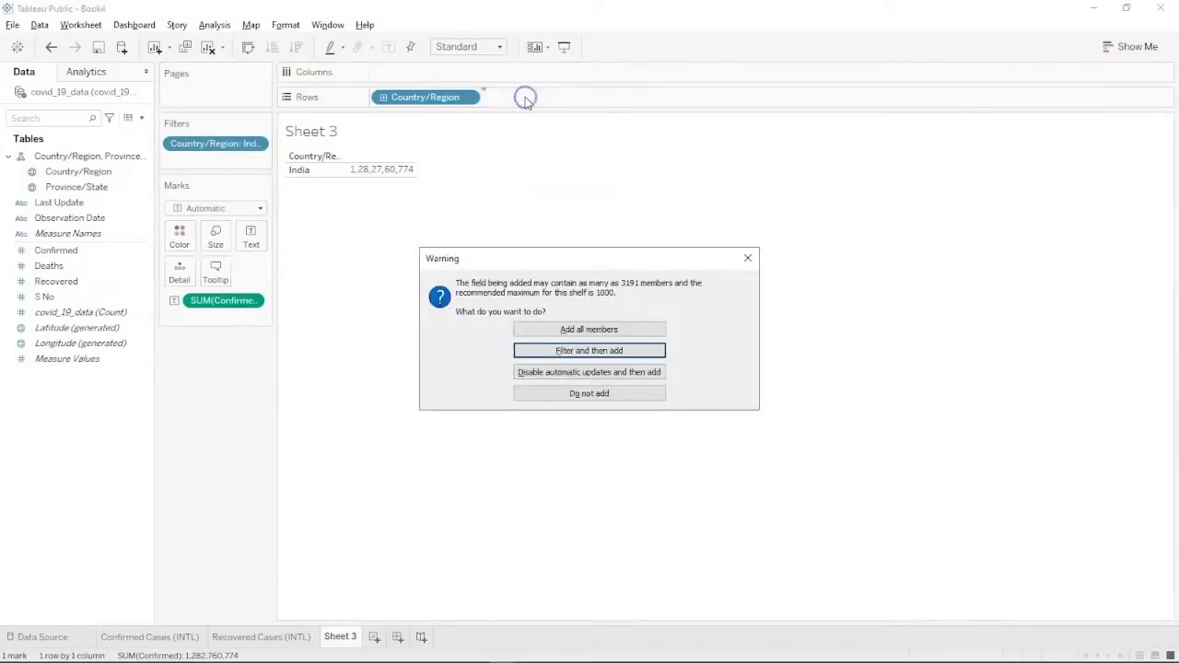
{"action": "left_click", "coordinate": [552, 329]}
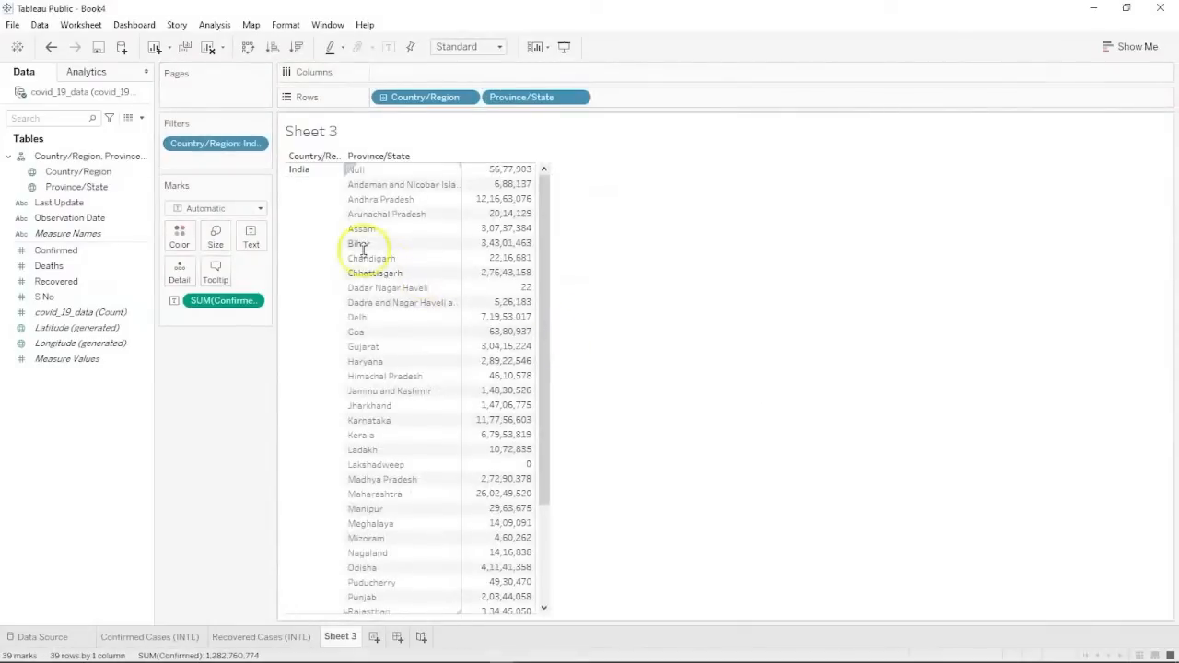
{"action": "scroll", "coordinate": [383, 443], "scroll_direction": "down", "scroll_amount": 3}
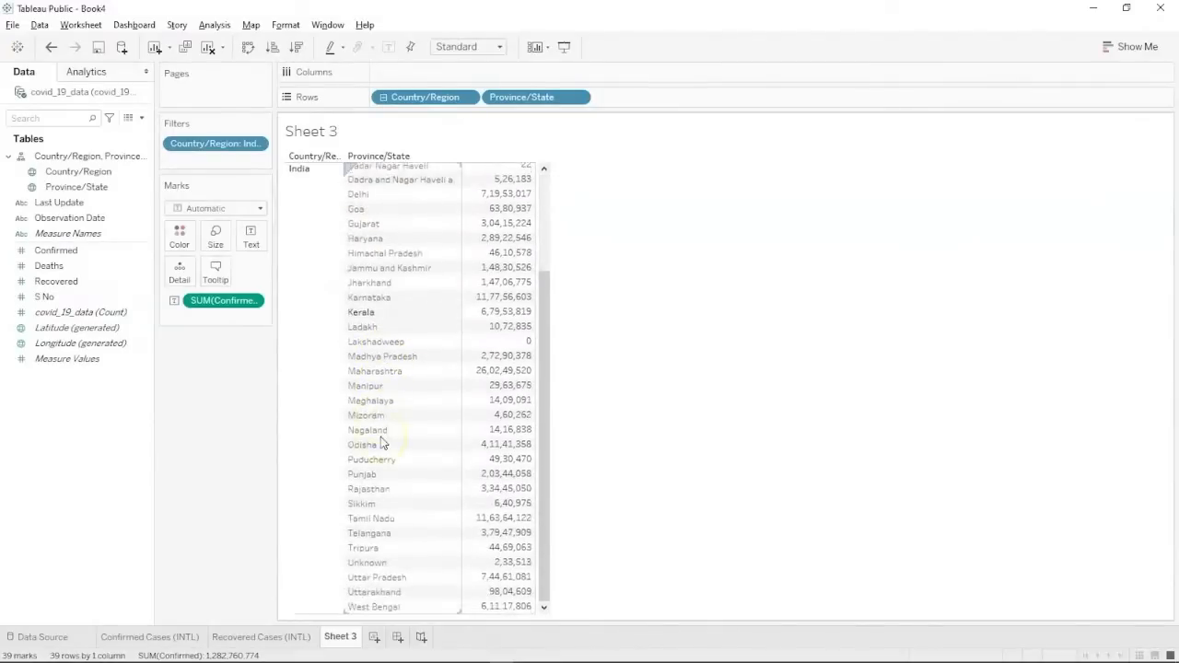
{"action": "scroll", "coordinate": [383, 443], "scroll_direction": "up", "scroll_amount": 3}
{"action": "mouse_move", "coordinate": [496, 182]}
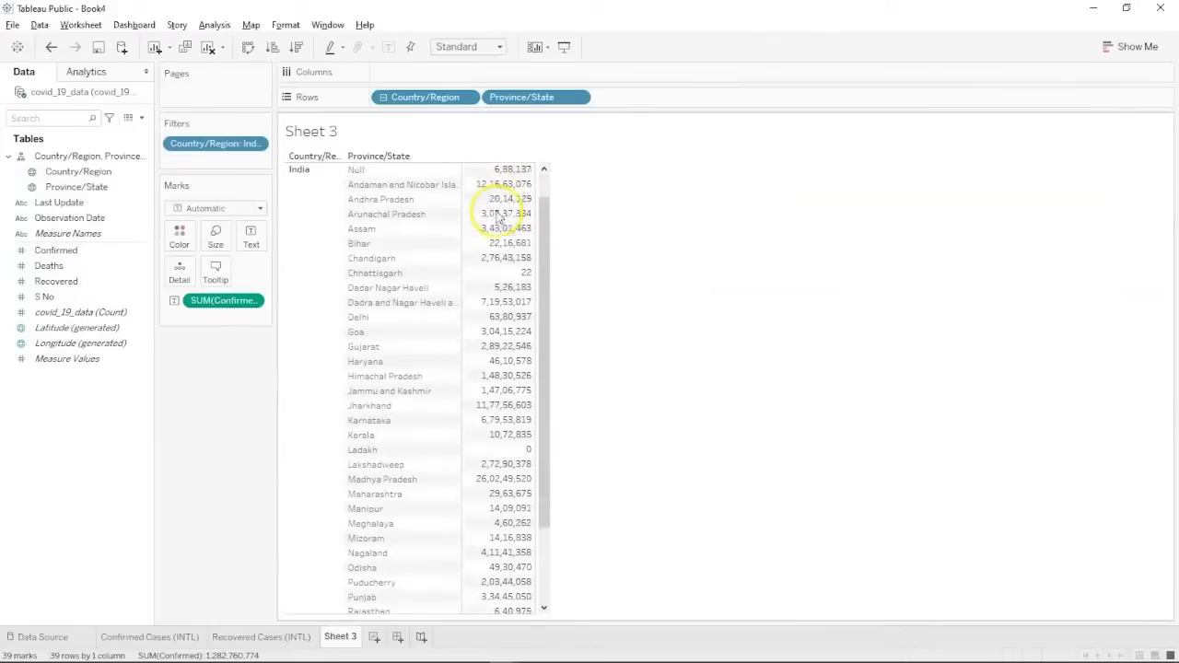
{"action": "scroll", "coordinate": [497, 216], "scroll_direction": "down", "scroll_amount": 2}
{"action": "scroll", "coordinate": [497, 216], "scroll_direction": "down", "scroll_amount": 1}
{"action": "scroll", "coordinate": [497, 217], "scroll_direction": "up", "scroll_amount": 4}
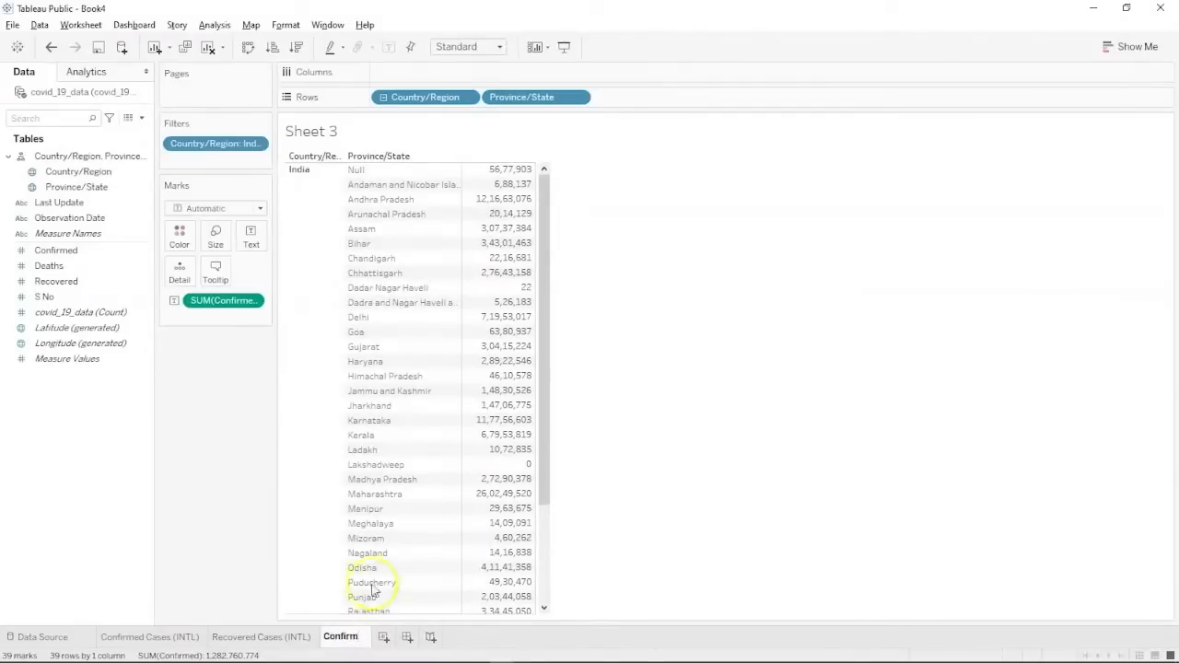
{"action": "mouse_move", "coordinate": [517, 477]}
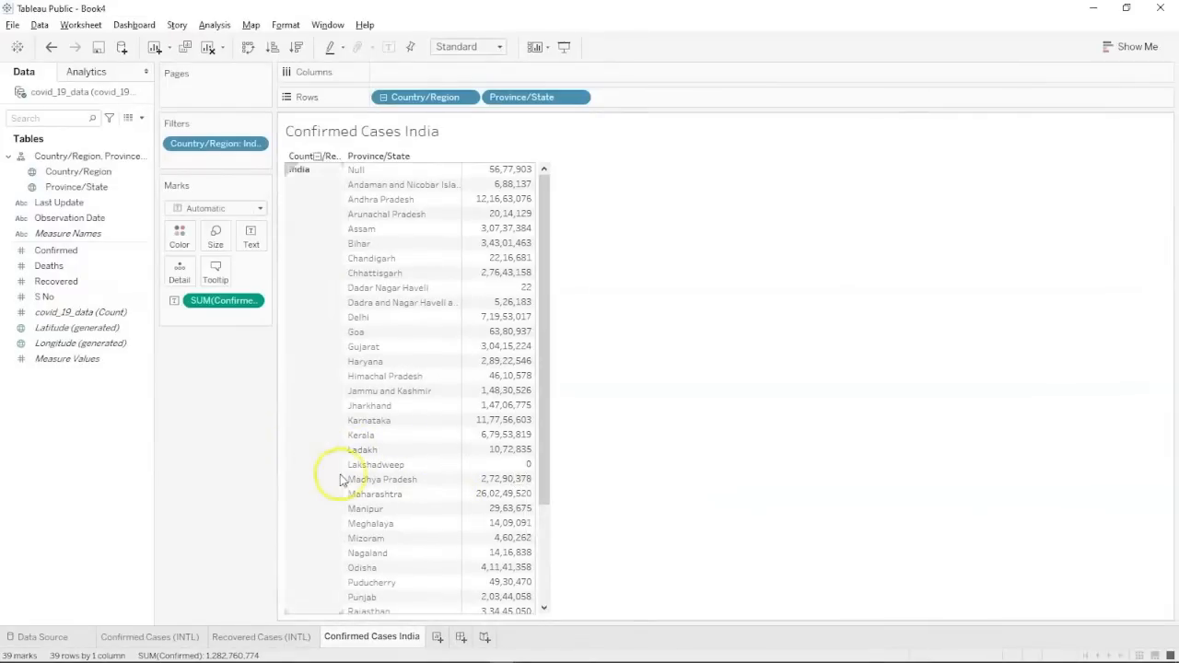
{"action": "left_click", "coordinate": [433, 636]}
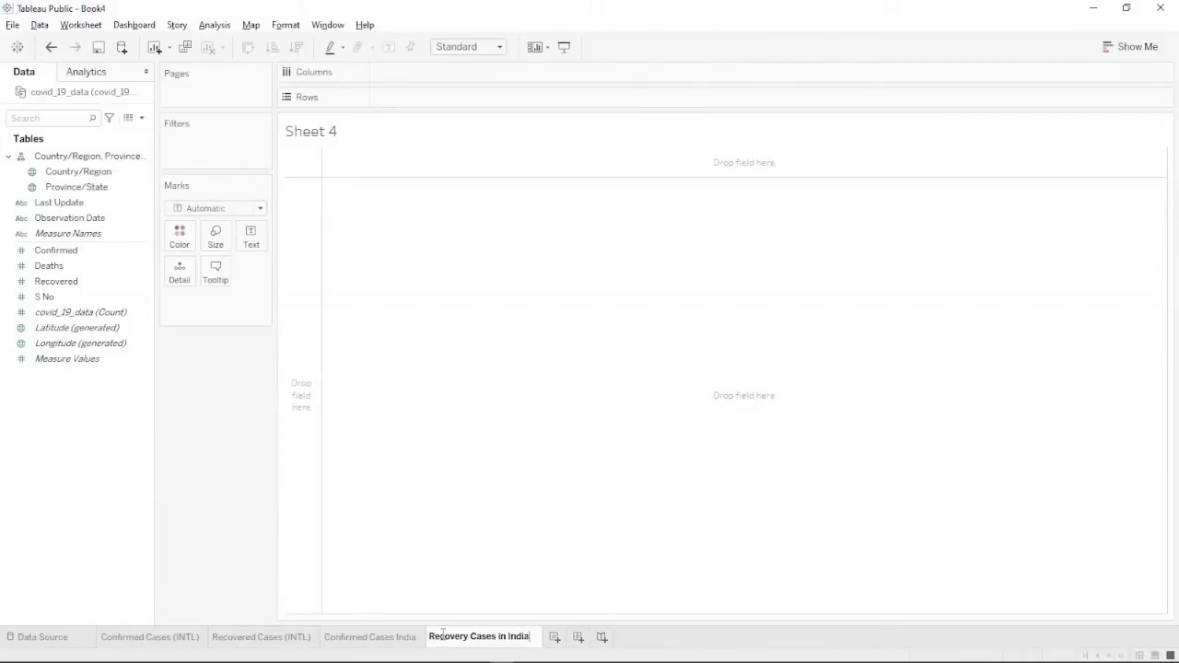
Name the sheet 'Recovery Cases in India' and show SUM(Recovered) by Country/Region as a text table.
{"action": "left_click", "coordinate": [363, 477]}
{"action": "left_click", "coordinate": [79, 361]}
{"action": "left_click", "coordinate": [91, 315]}
{"action": "left_click", "coordinate": [80, 186]}
{"action": "left_click", "coordinate": [79, 172]}
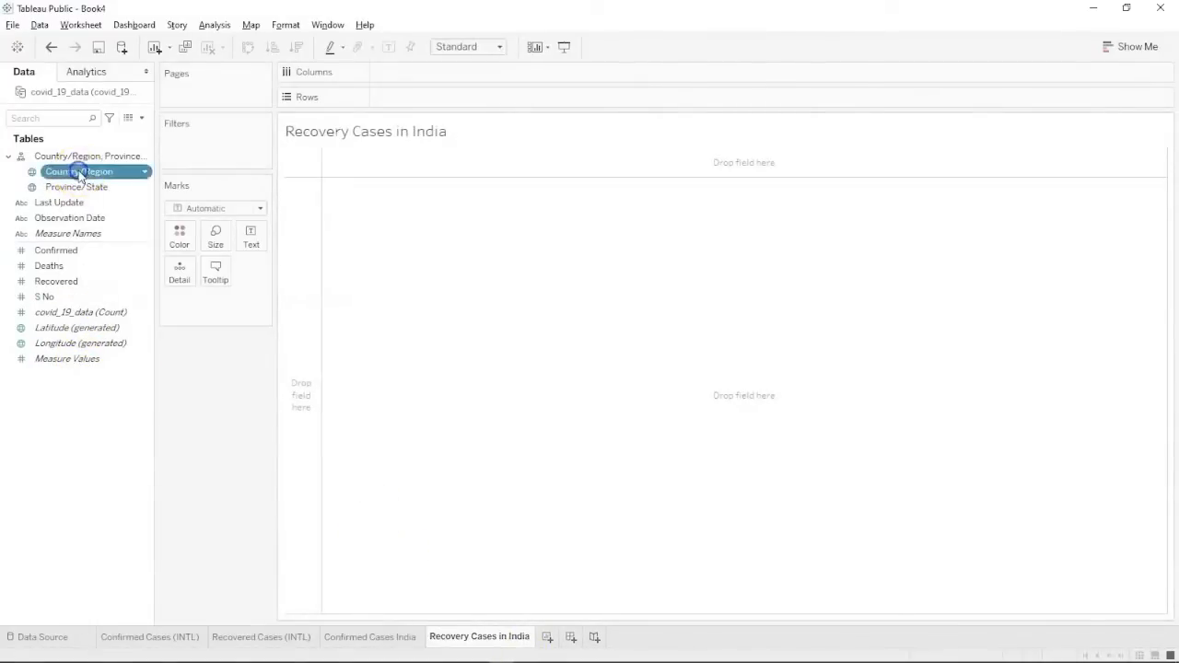
{"action": "left_click", "coordinate": [57, 281], "text": "ctrl"}
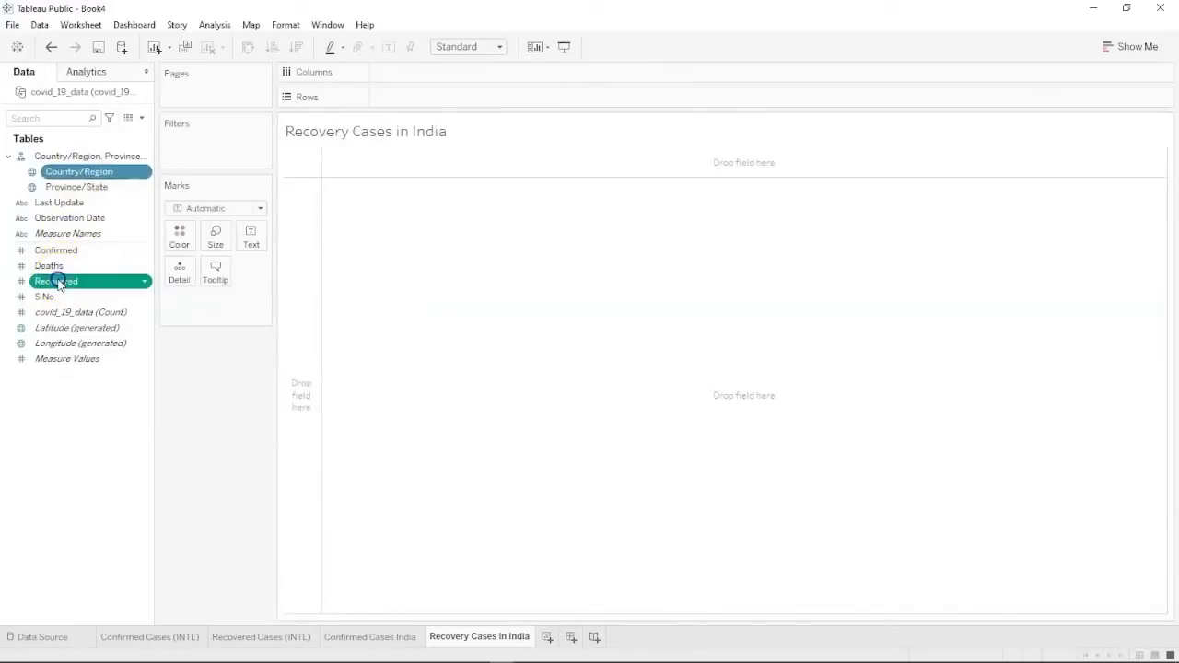
{"action": "left_click", "coordinate": [1133, 47]}
{"action": "left_click", "coordinate": [1060, 95]}
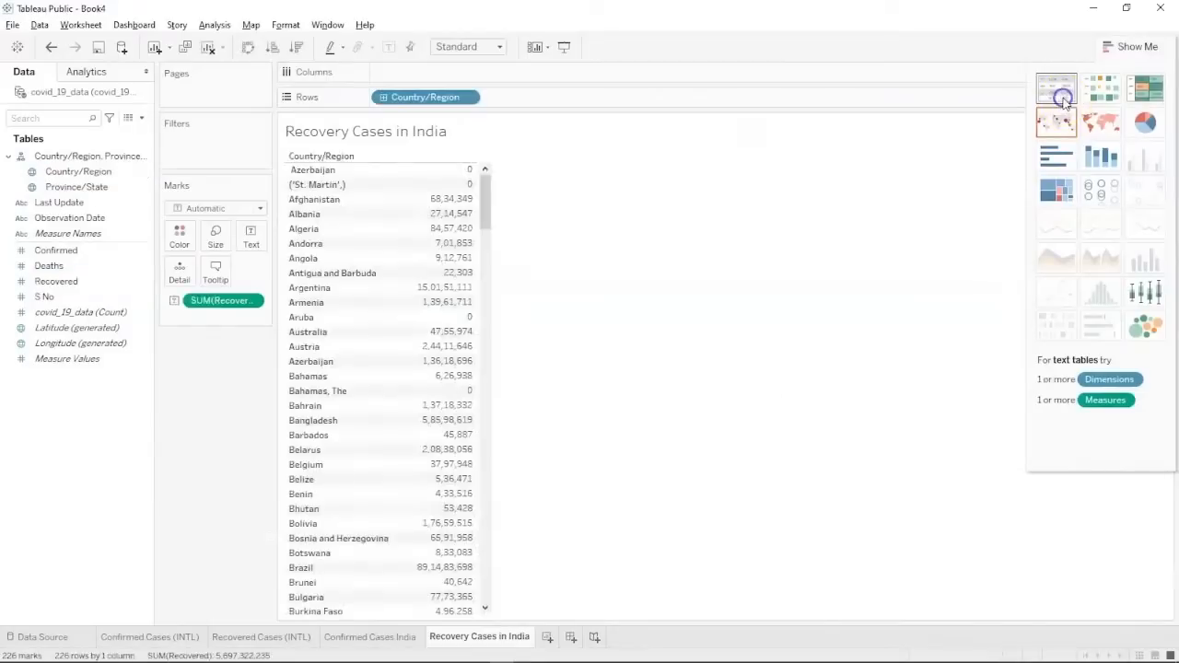
{"action": "left_click", "coordinate": [1131, 46]}
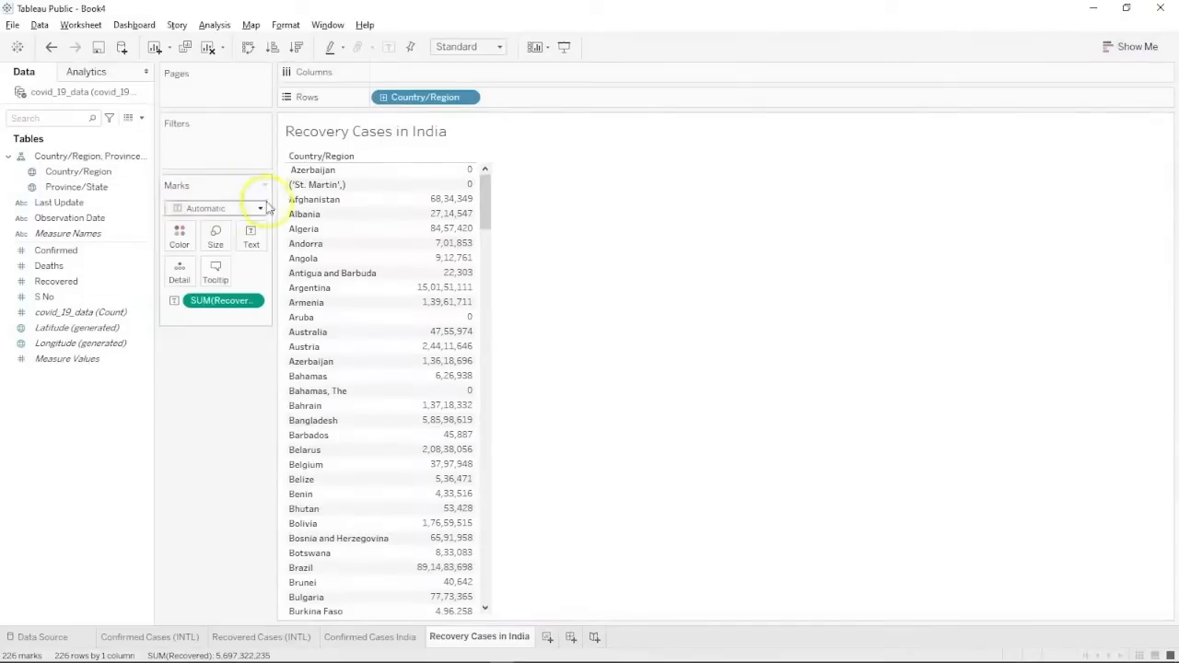
Filter Country/Region to India only.
{"action": "left_click", "coordinate": [102, 171]}
{"action": "left_click_drag", "start_coordinate": [116, 144], "coordinate": [187, 155]}
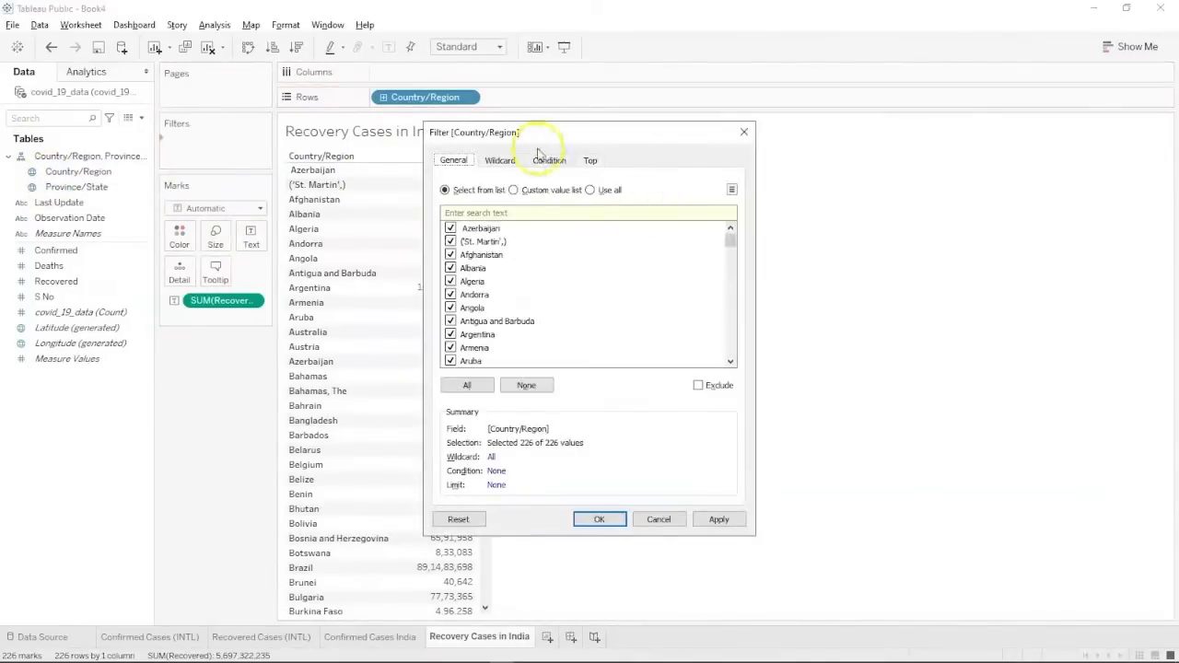
{"action": "left_click", "coordinate": [506, 387]}
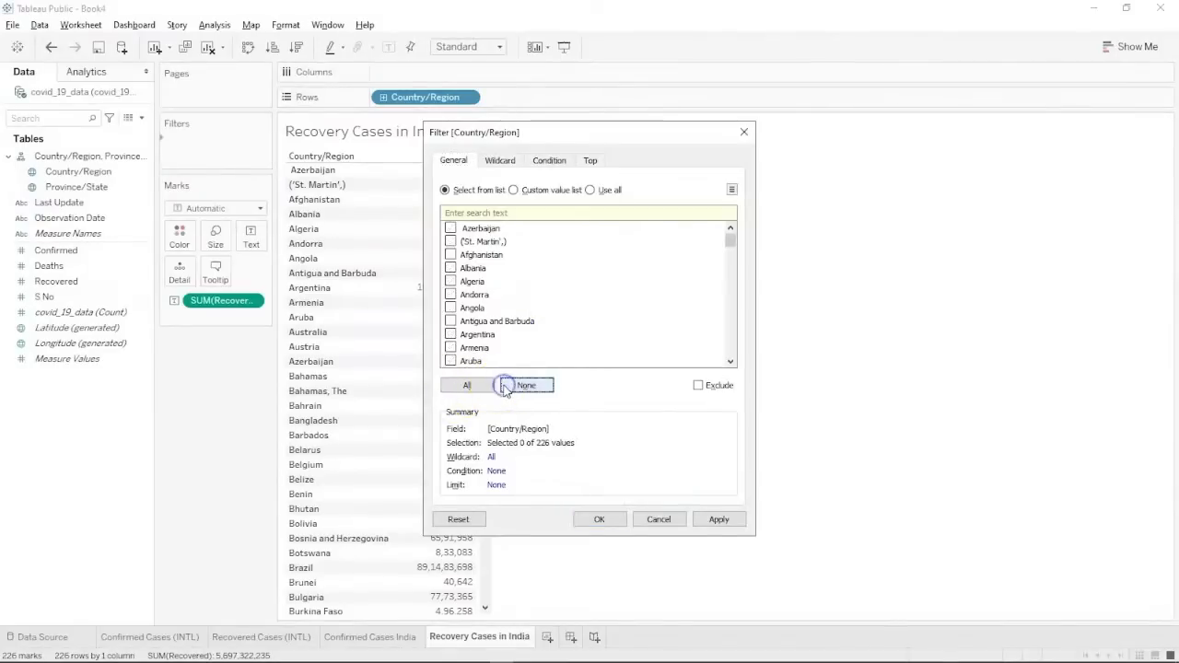
{"action": "scroll", "coordinate": [460, 350], "scroll_direction": "down", "scroll_amount": 20}
{"action": "scroll", "coordinate": [461, 350], "scroll_direction": "down", "scroll_amount": 4}
{"action": "left_click", "coordinate": [451, 308]}
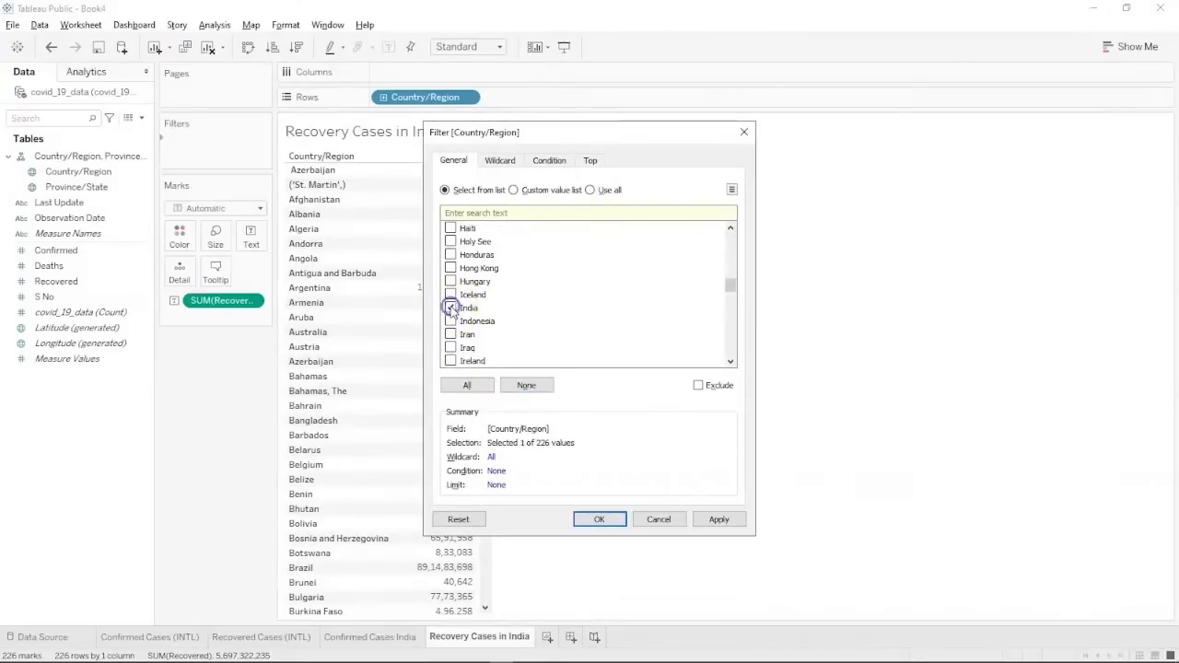
{"action": "left_click", "coordinate": [732, 519]}
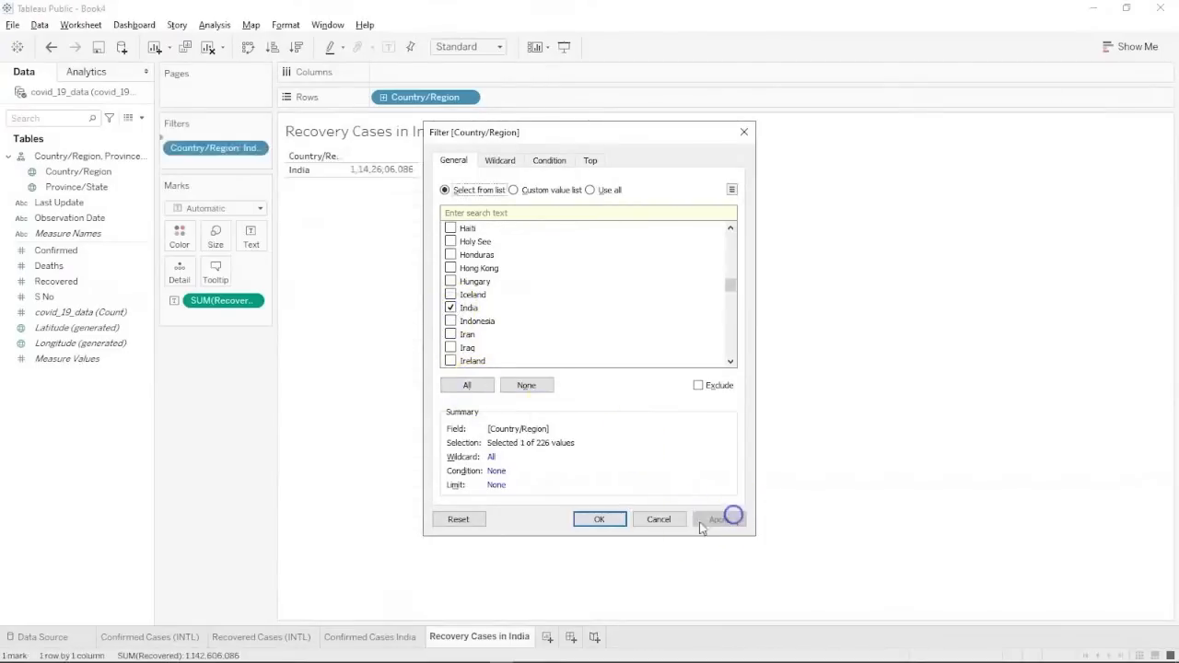
{"action": "left_click", "coordinate": [603, 519]}
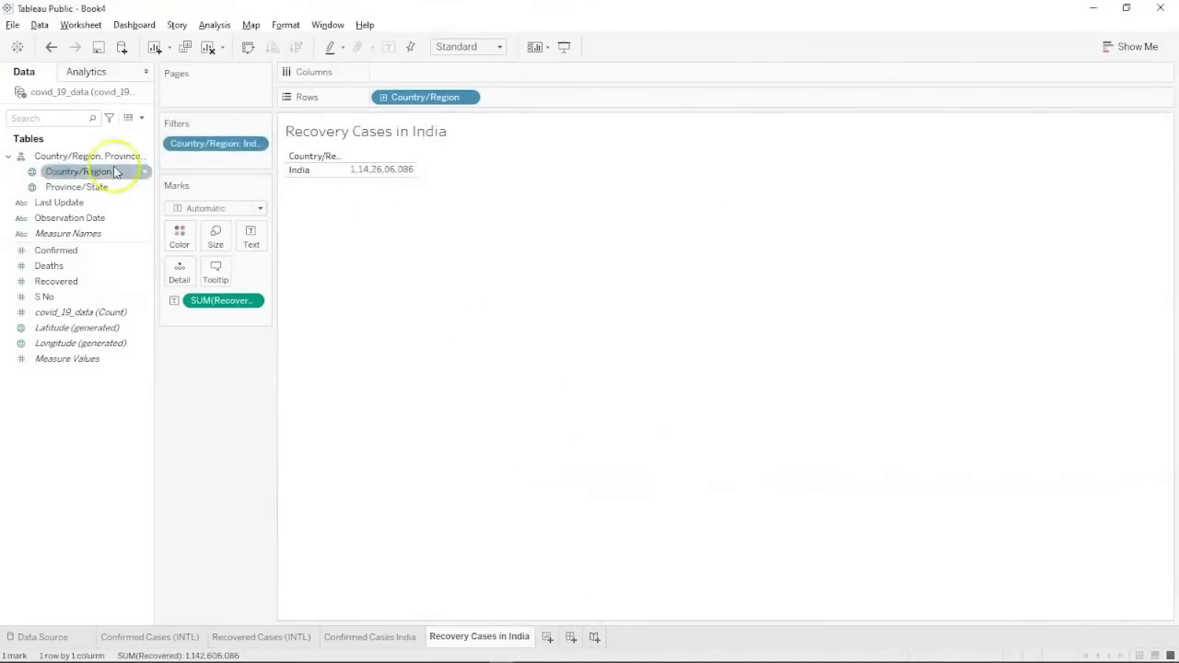
Add Province/State to Rows with all members, listing recovered cases for each Indian state.
{"action": "left_click", "coordinate": [87, 188]}
{"action": "left_click_drag", "start_coordinate": [88, 189], "coordinate": [557, 95]}
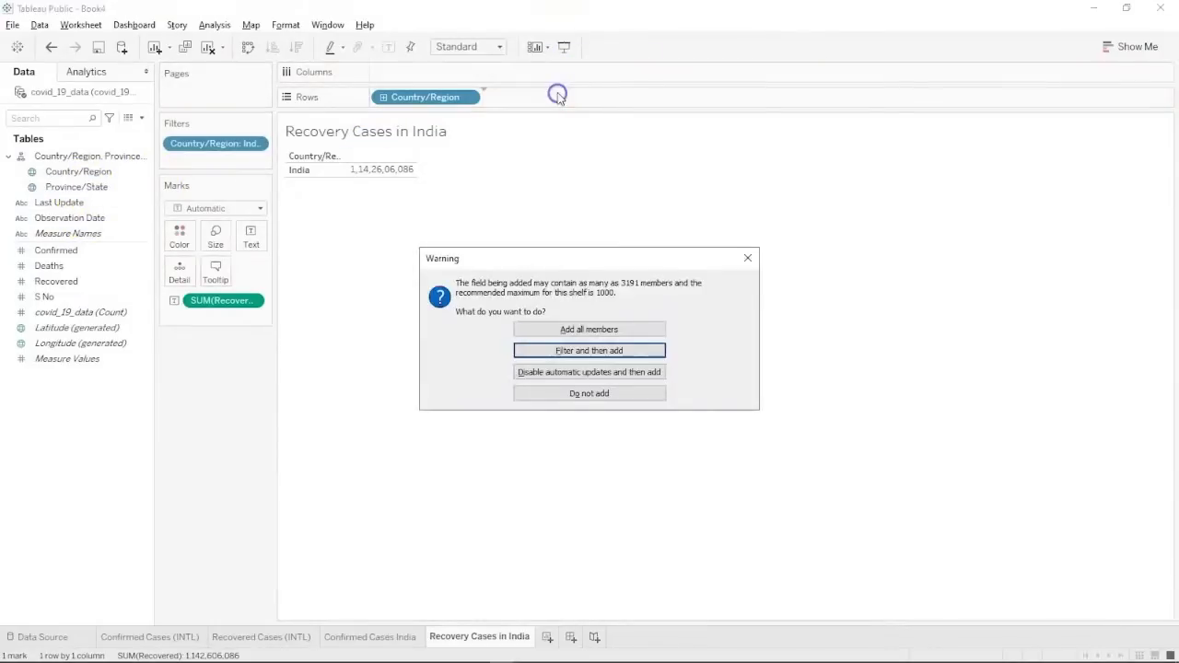
{"action": "left_click", "coordinate": [583, 329]}
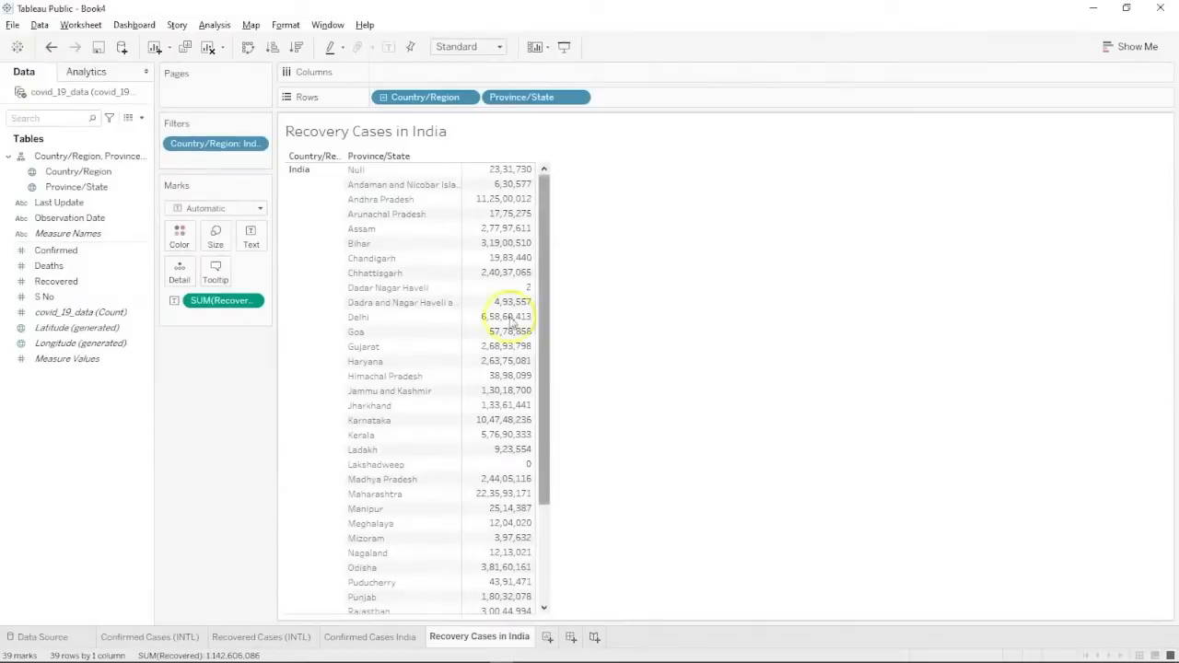
{"action": "scroll", "coordinate": [476, 308], "scroll_direction": "down", "scroll_amount": 2}
{"action": "scroll", "coordinate": [476, 309], "scroll_direction": "up", "scroll_amount": 3}
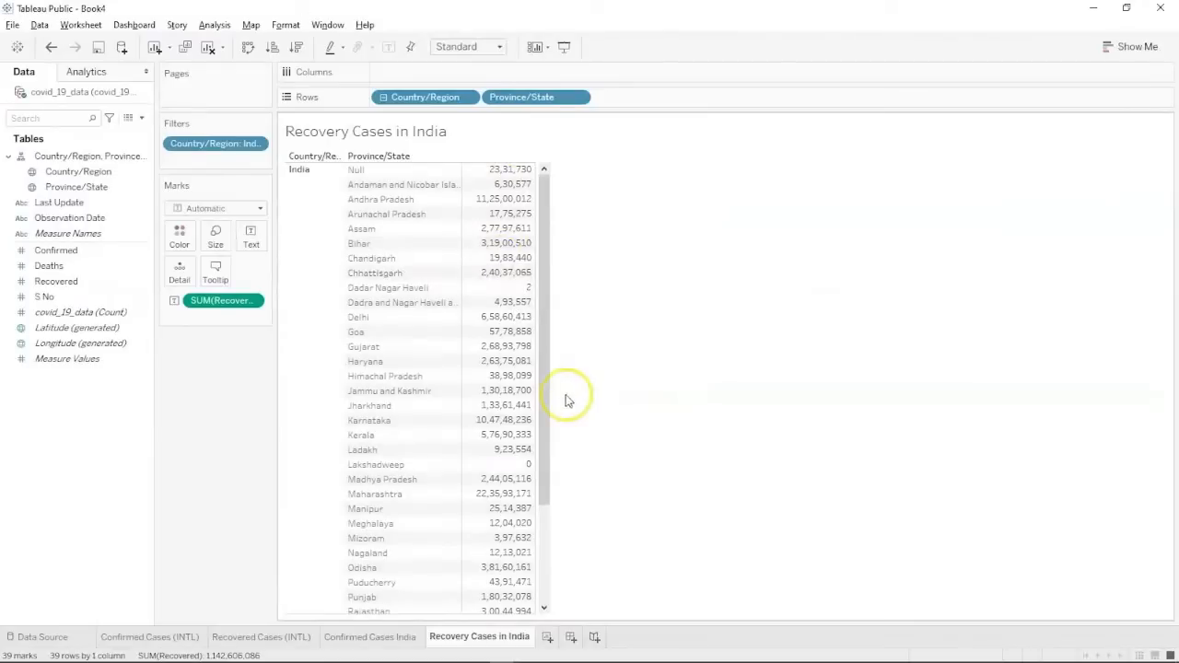
Duplicate the Confirmed Cases India and Recovery Cases in India sheets.
{"action": "left_click", "coordinate": [365, 637]}
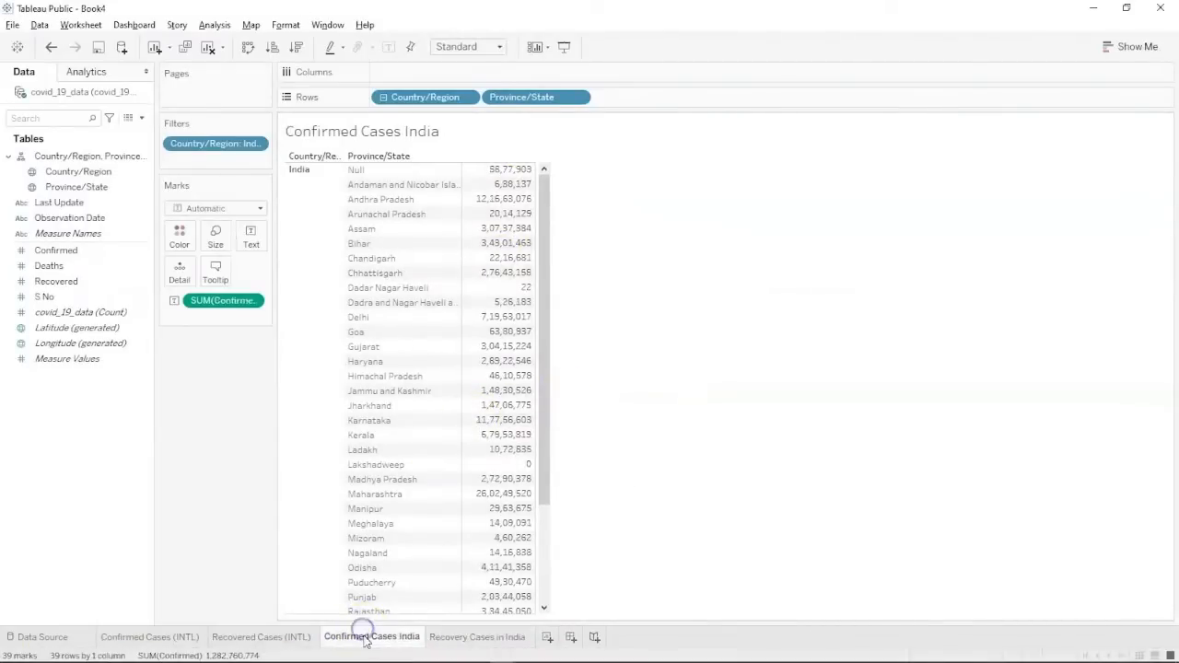
{"action": "right_click", "coordinate": [369, 639]}
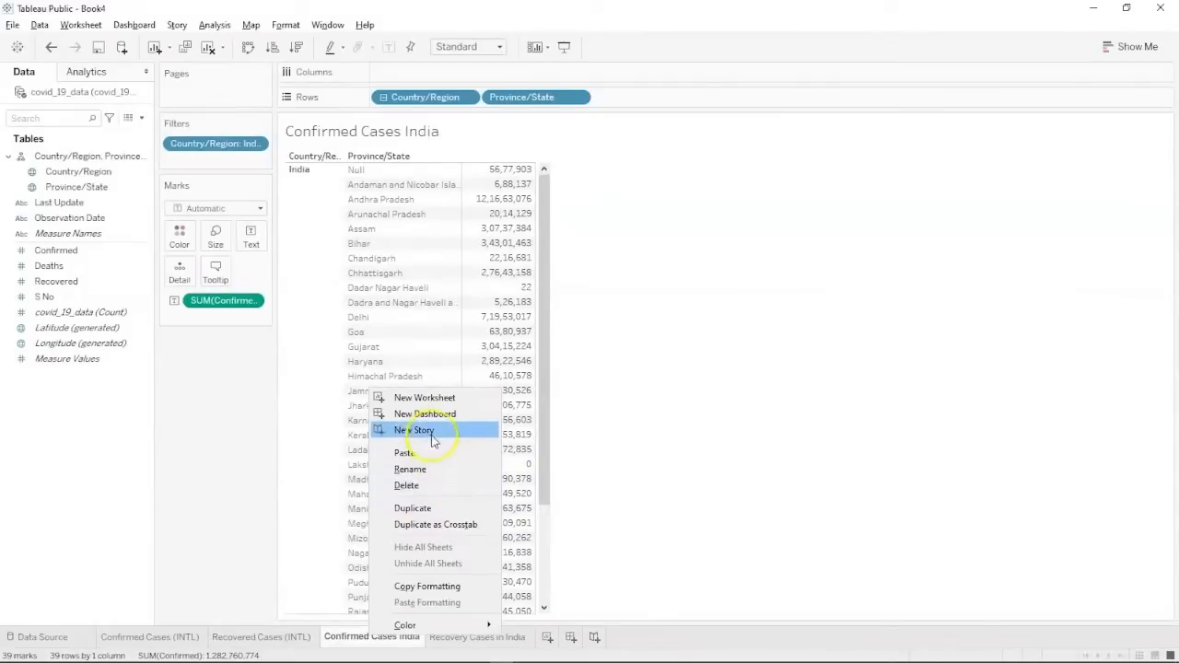
{"action": "left_click", "coordinate": [426, 508]}
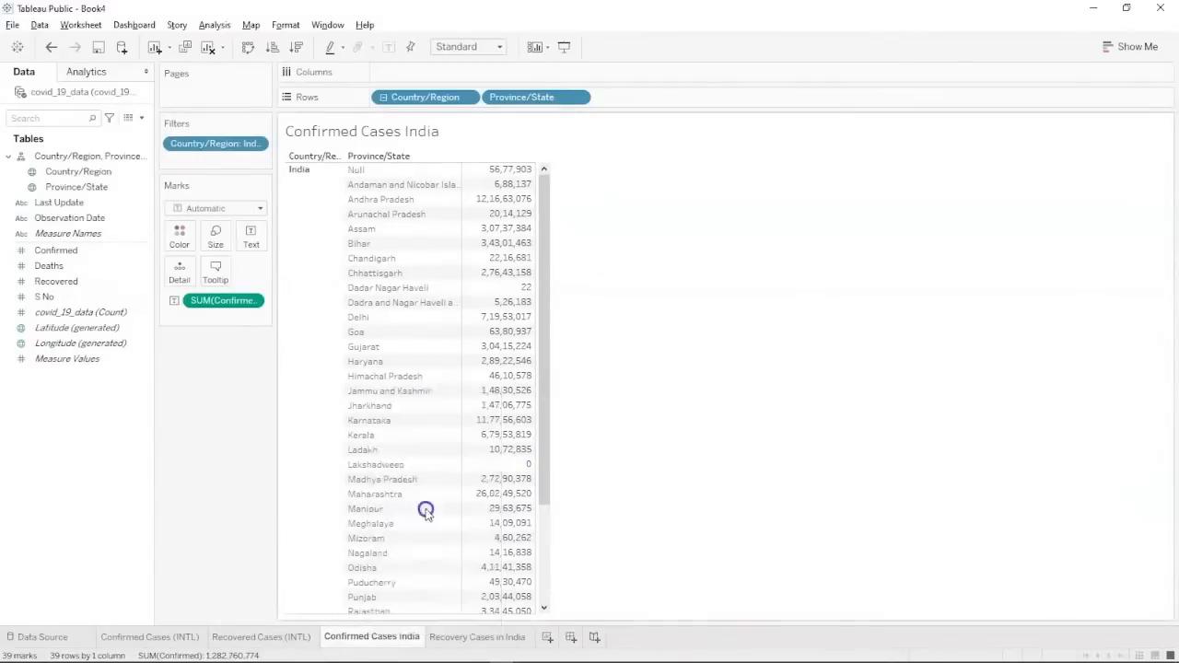
{"action": "left_click", "coordinate": [567, 636]}
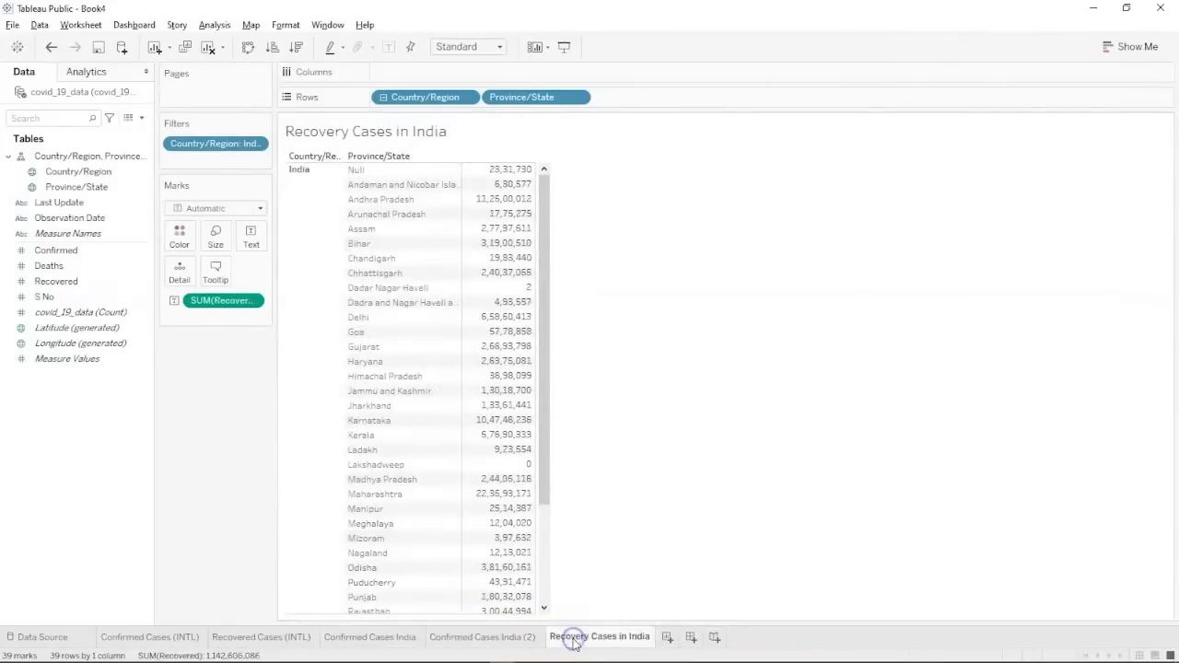
{"action": "right_click", "coordinate": [571, 639]}
{"action": "left_click", "coordinate": [628, 512]}
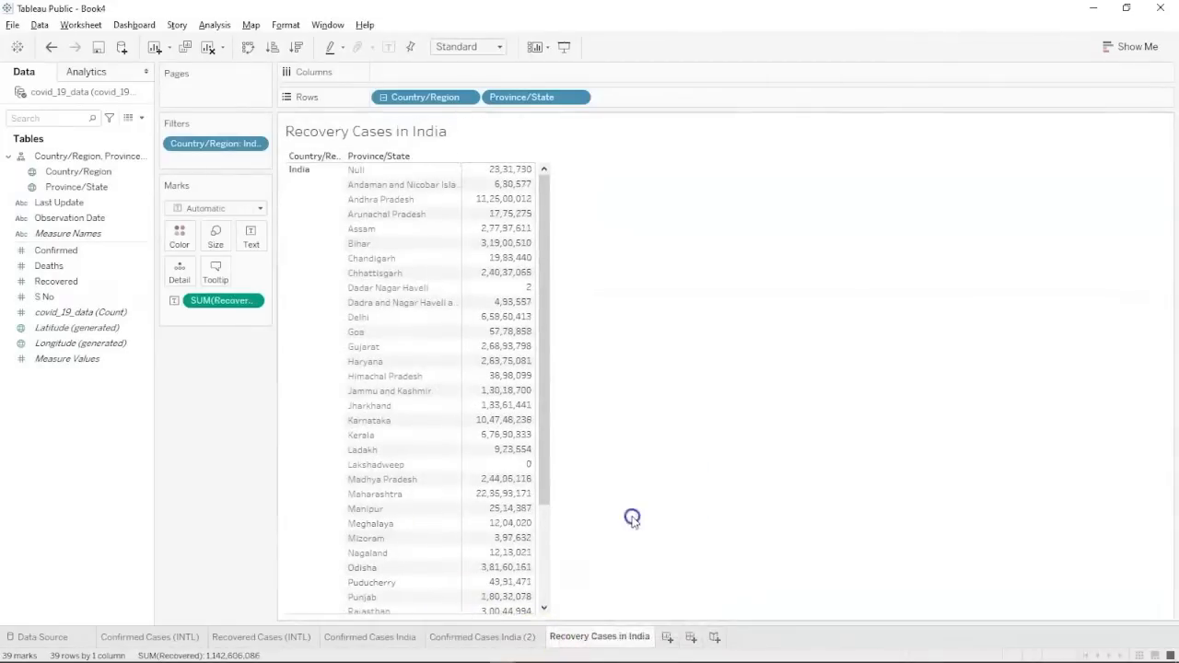
Turn Confirmed Cases India (2) into a pie chart fitted to Entire View, with enlarged marks.
{"action": "left_click", "coordinate": [455, 637]}
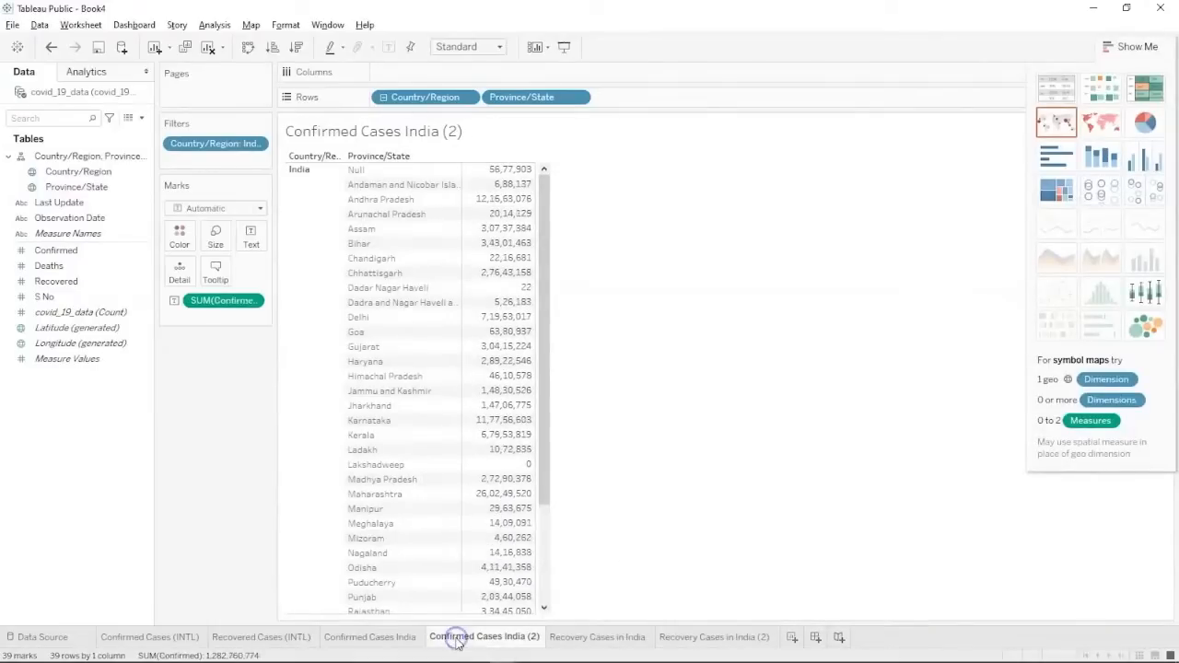
{"action": "left_click", "coordinate": [1147, 123]}
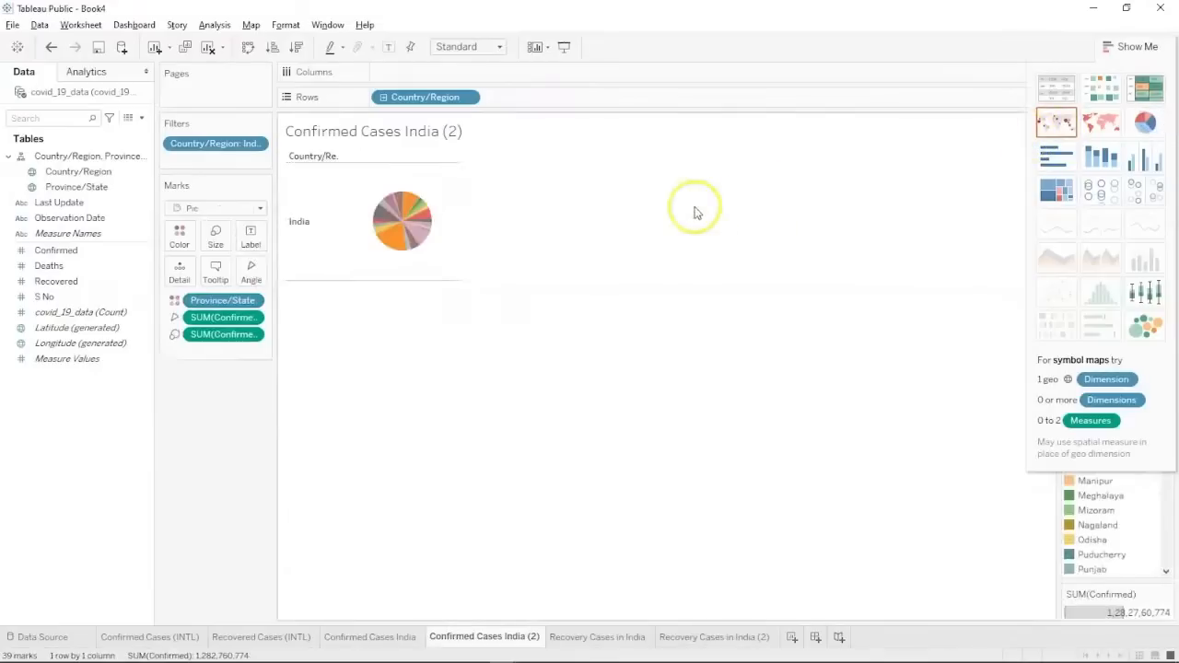
{"action": "left_click", "coordinate": [459, 47]}
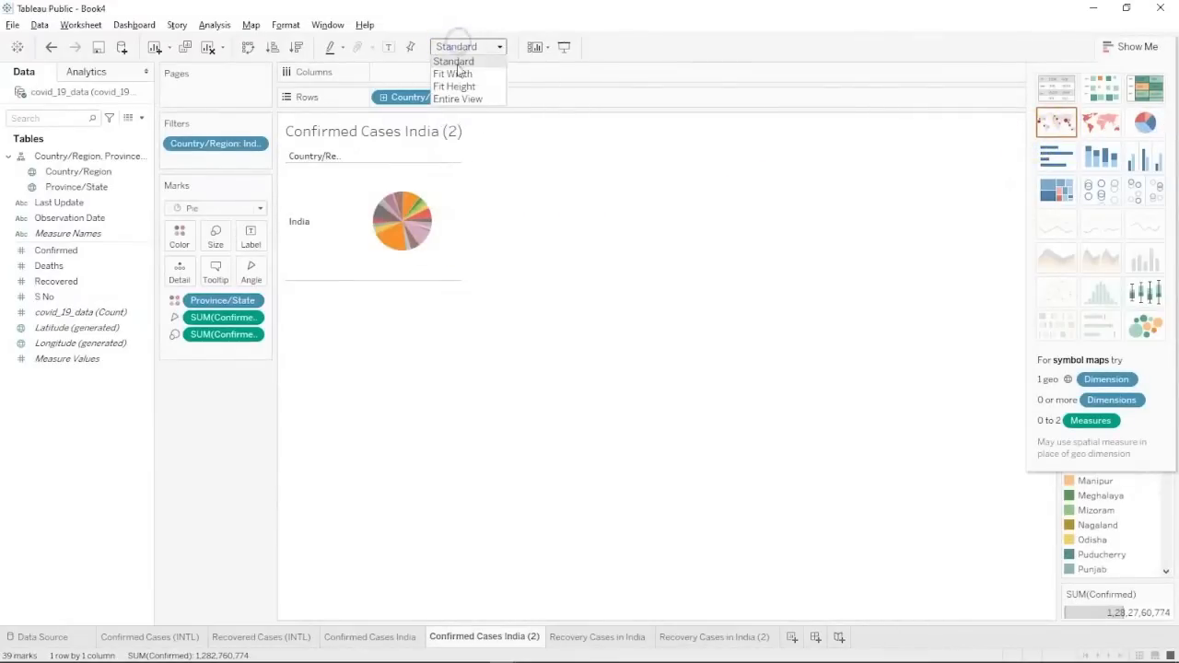
{"action": "left_click", "coordinate": [452, 98]}
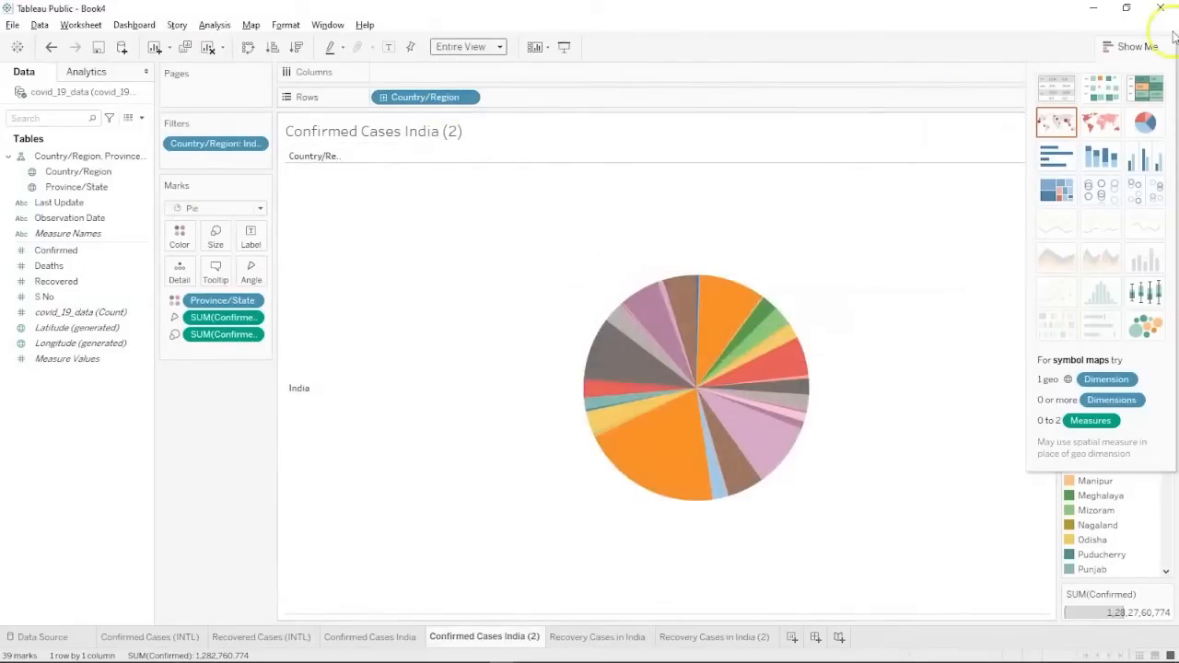
{"action": "left_click", "coordinate": [1148, 49]}
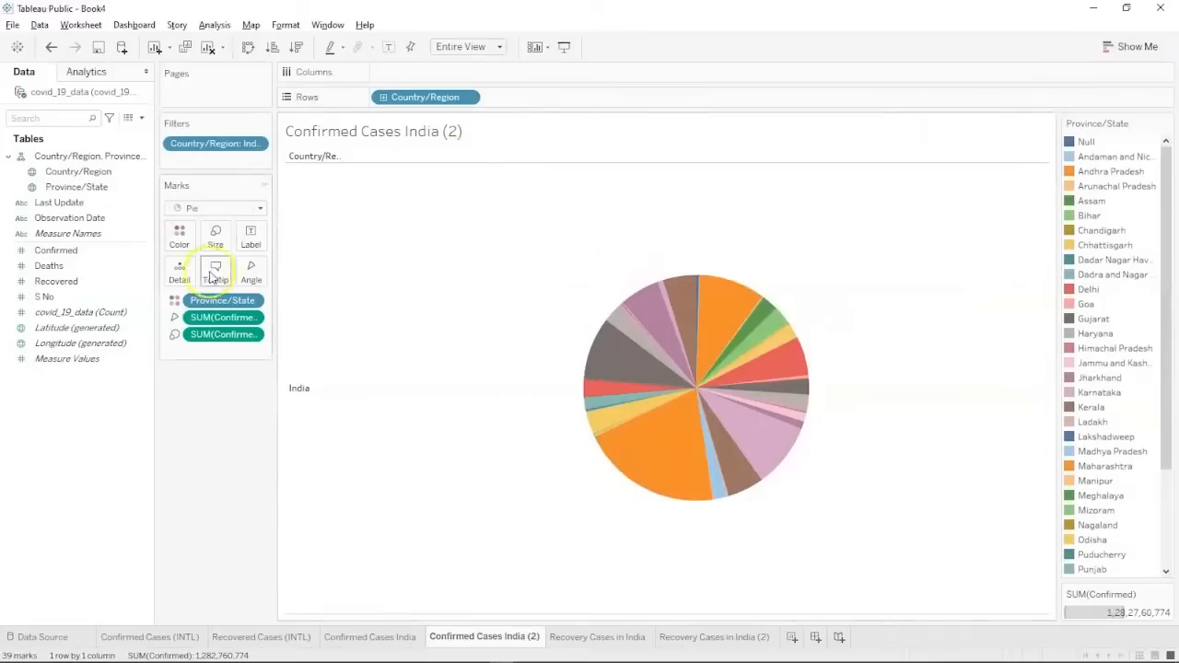
{"action": "left_click", "coordinate": [216, 241]}
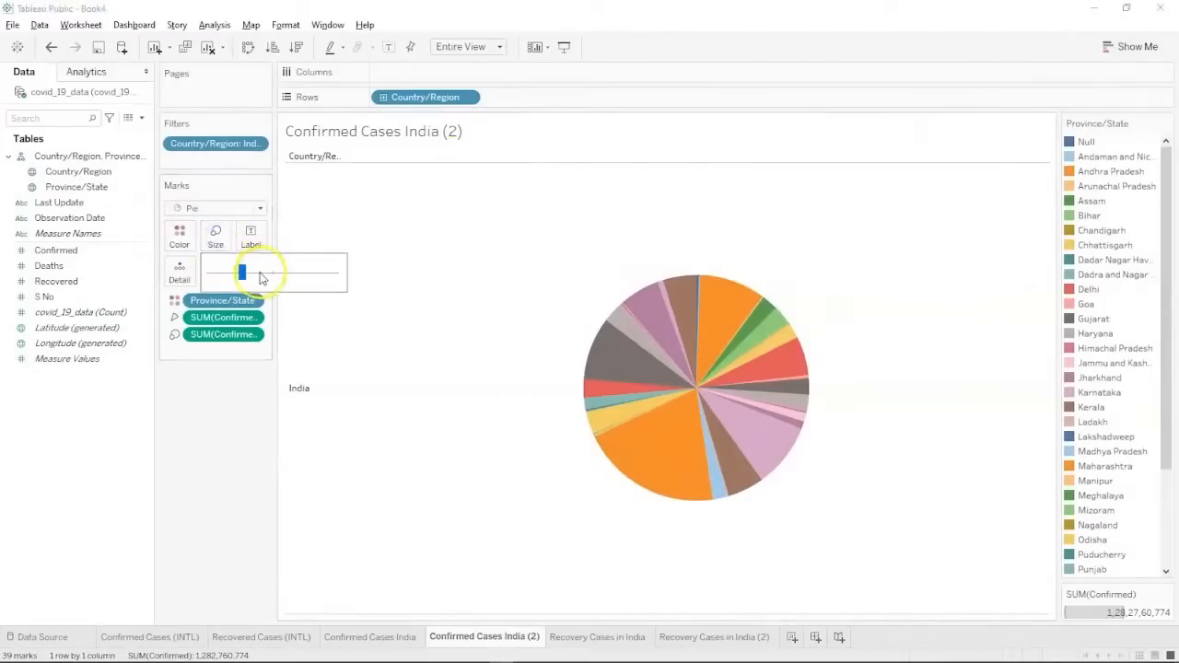
{"action": "left_click_drag", "start_coordinate": [243, 271], "coordinate": [260, 273]}
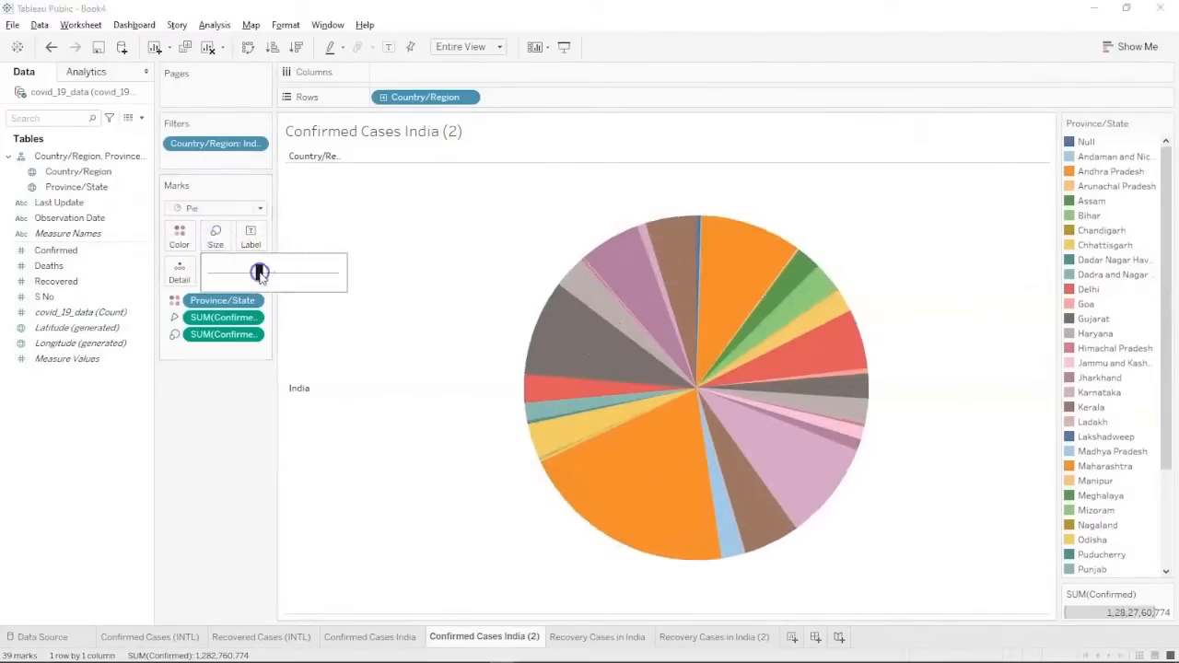
{"action": "left_click", "coordinate": [249, 237]}
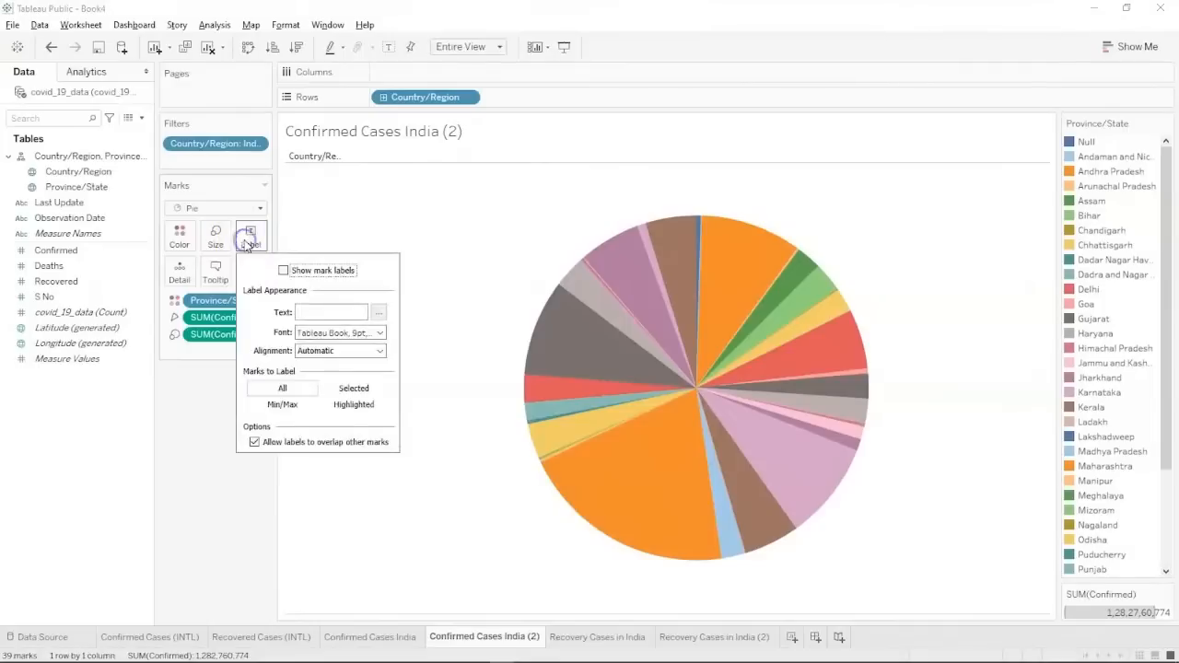
Show mark labels on the pie and add Province/State as Detail.
{"action": "left_click", "coordinate": [284, 271]}
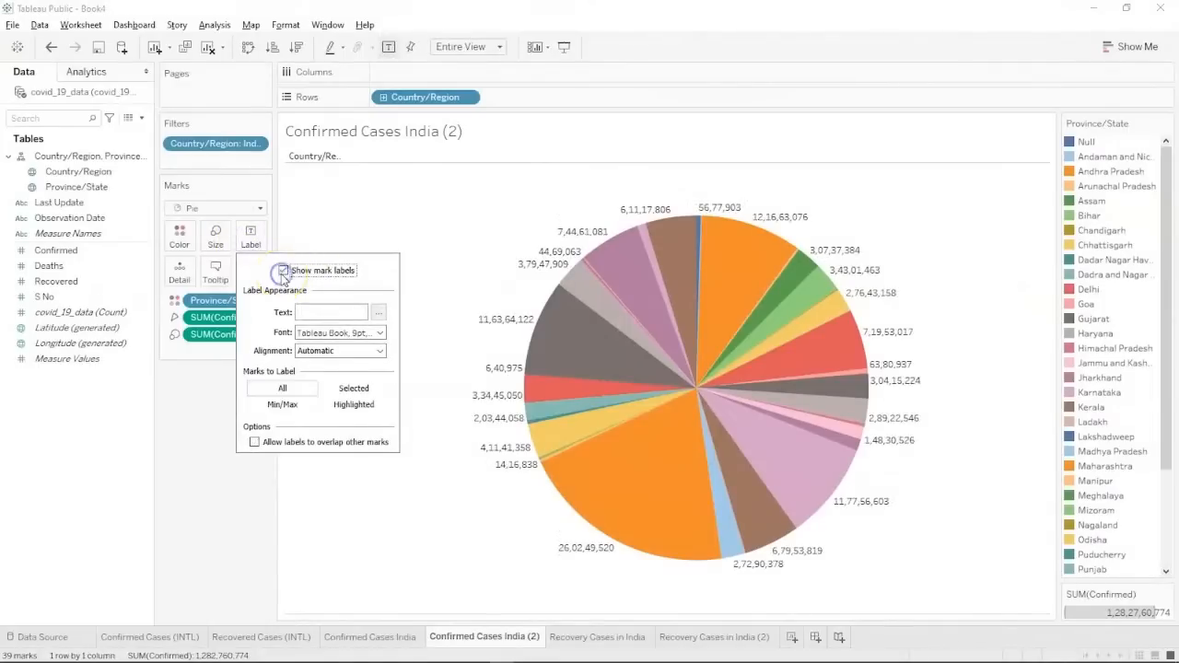
{"action": "left_click", "coordinate": [414, 513]}
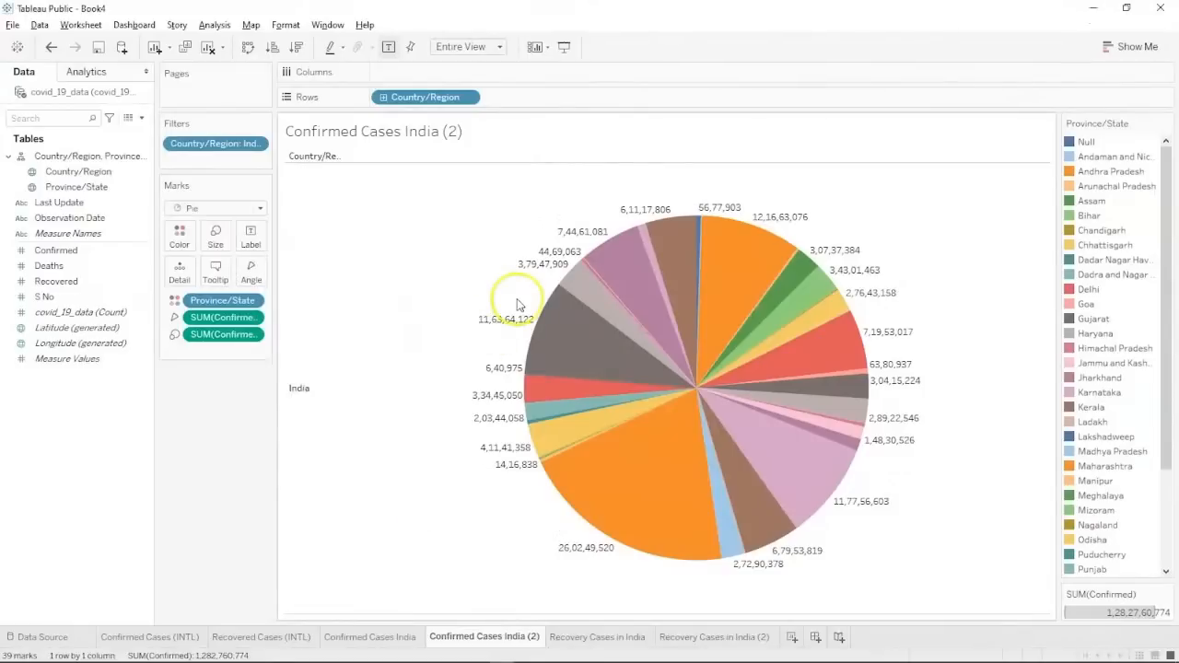
{"action": "left_click", "coordinate": [20, 363]}
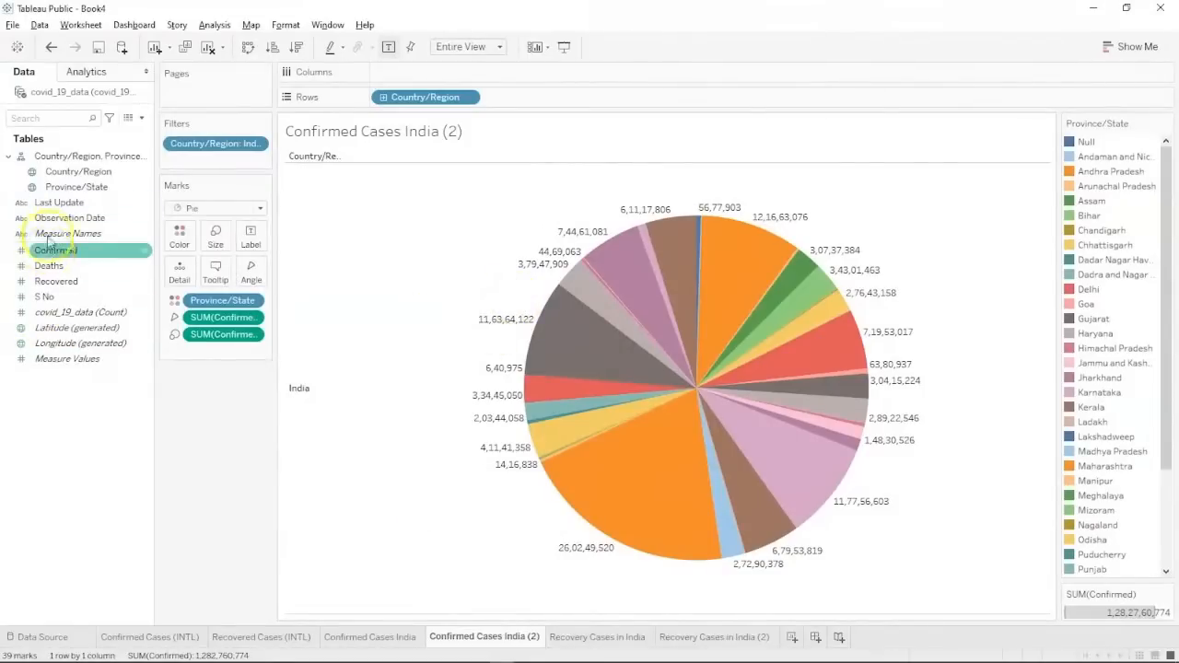
{"action": "left_click", "coordinate": [59, 188]}
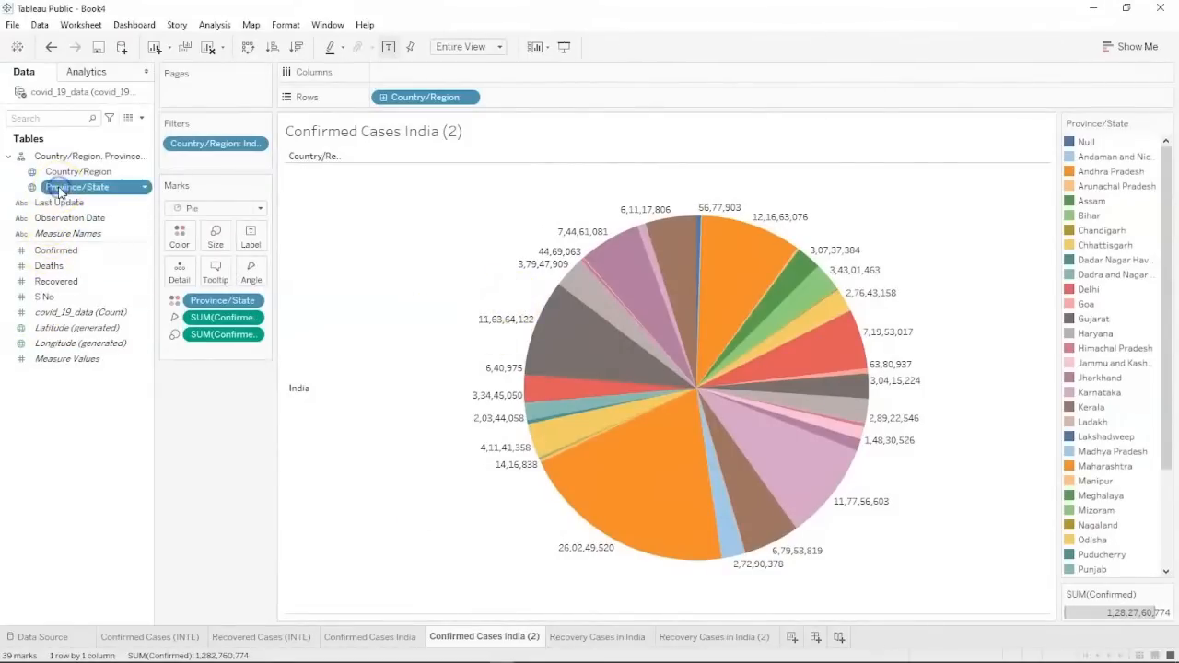
{"action": "left_click_drag", "start_coordinate": [61, 189], "coordinate": [176, 270]}
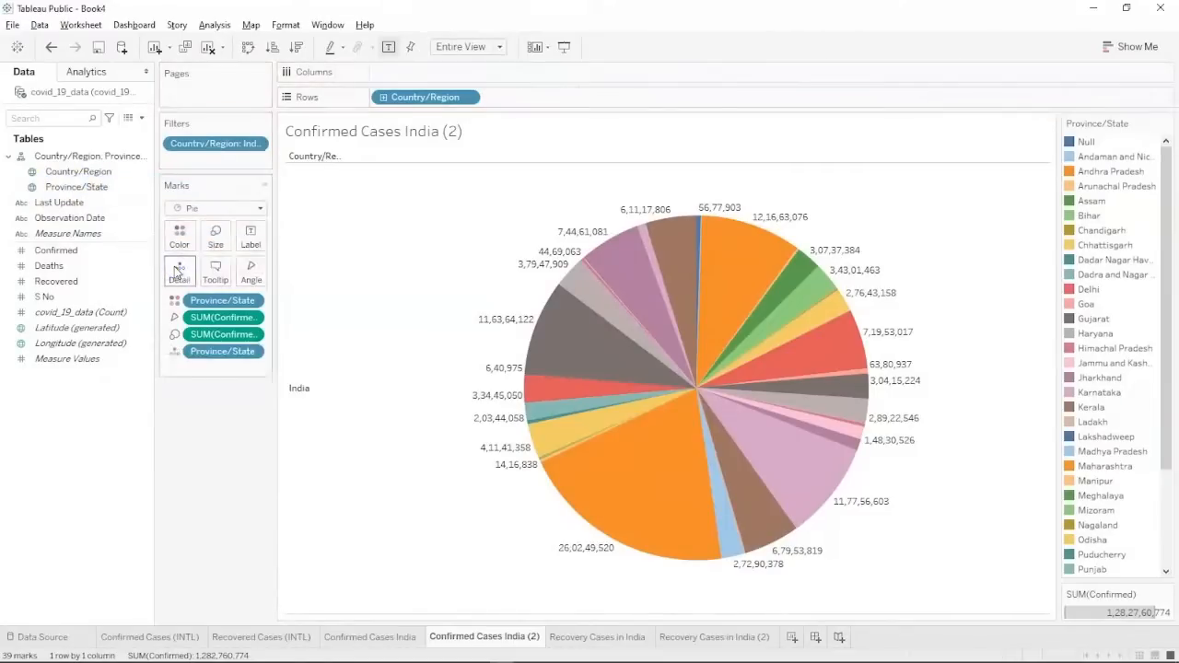
Label each pie slice with its Province/State name and Recovered total.
{"action": "left_click", "coordinate": [80, 186]}
{"action": "left_click_drag", "start_coordinate": [80, 186], "coordinate": [257, 234]}
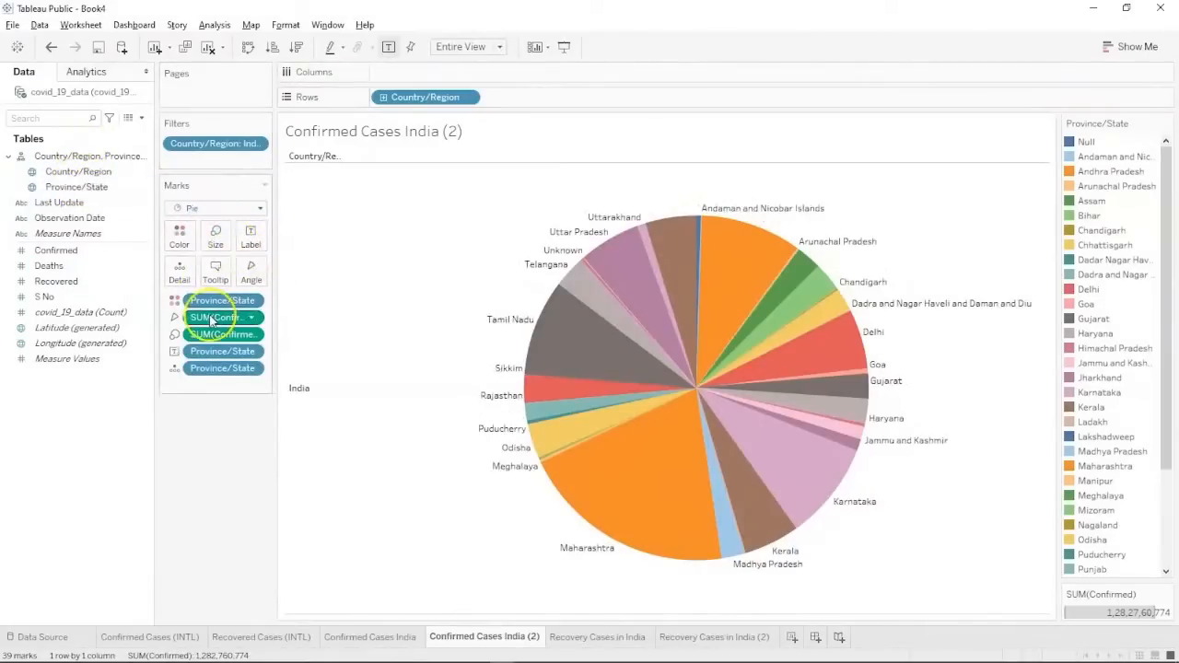
{"action": "left_click", "coordinate": [77, 268]}
{"action": "left_click_drag", "start_coordinate": [79, 278], "coordinate": [245, 238]}
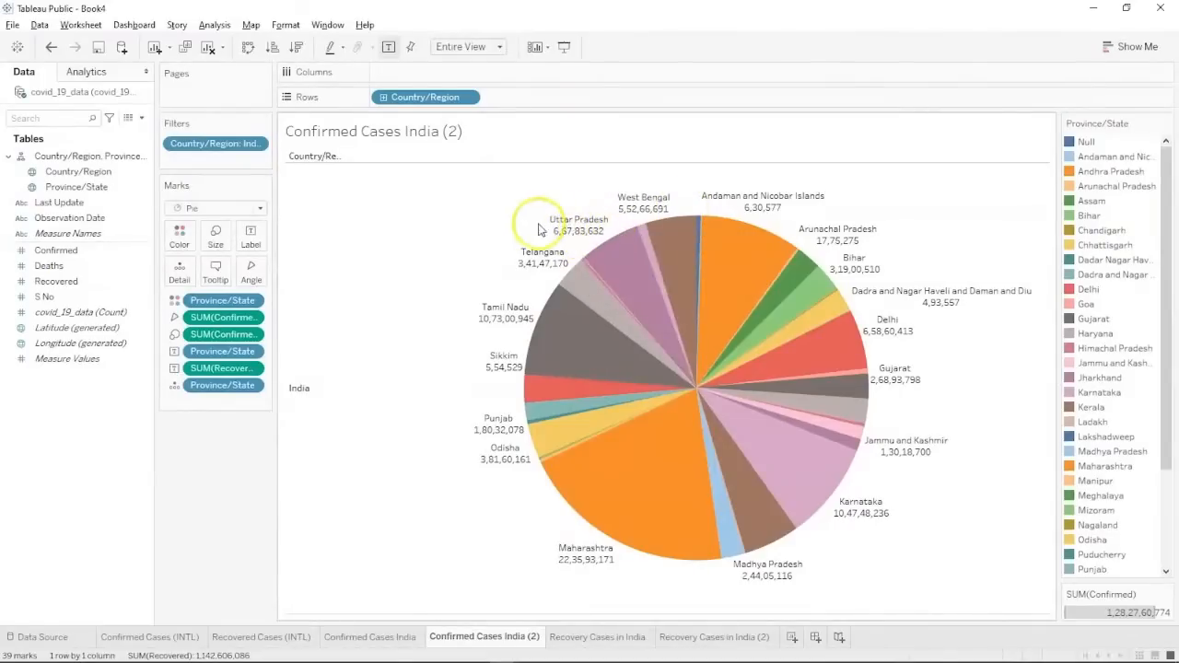
{"action": "mouse_move", "coordinate": [719, 318]}
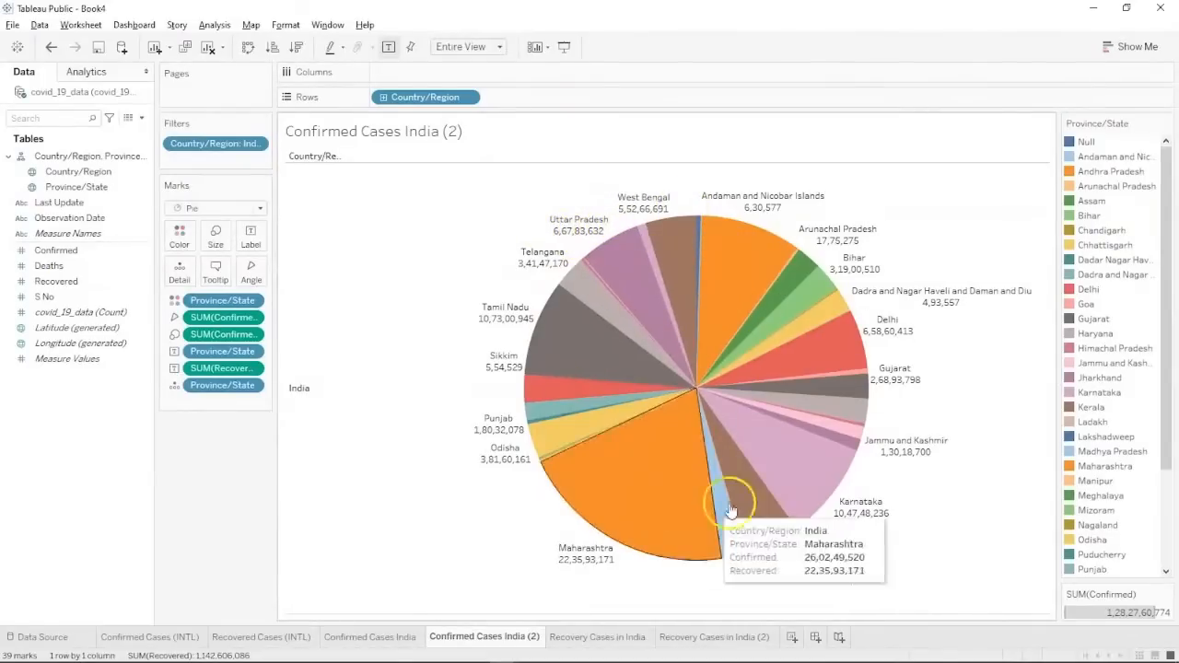
{"action": "mouse_move", "coordinate": [658, 507]}
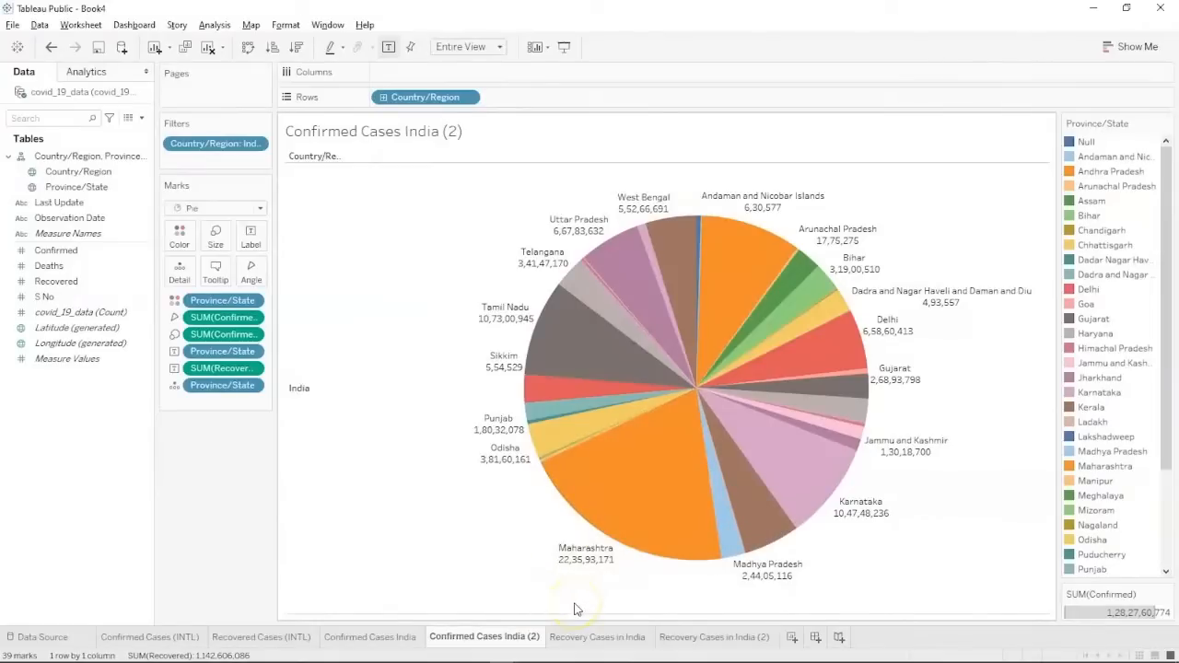
Show the Recovery Cases in India (2) sheet as packed bubbles of state recovered totals.
{"action": "left_click", "coordinate": [673, 636]}
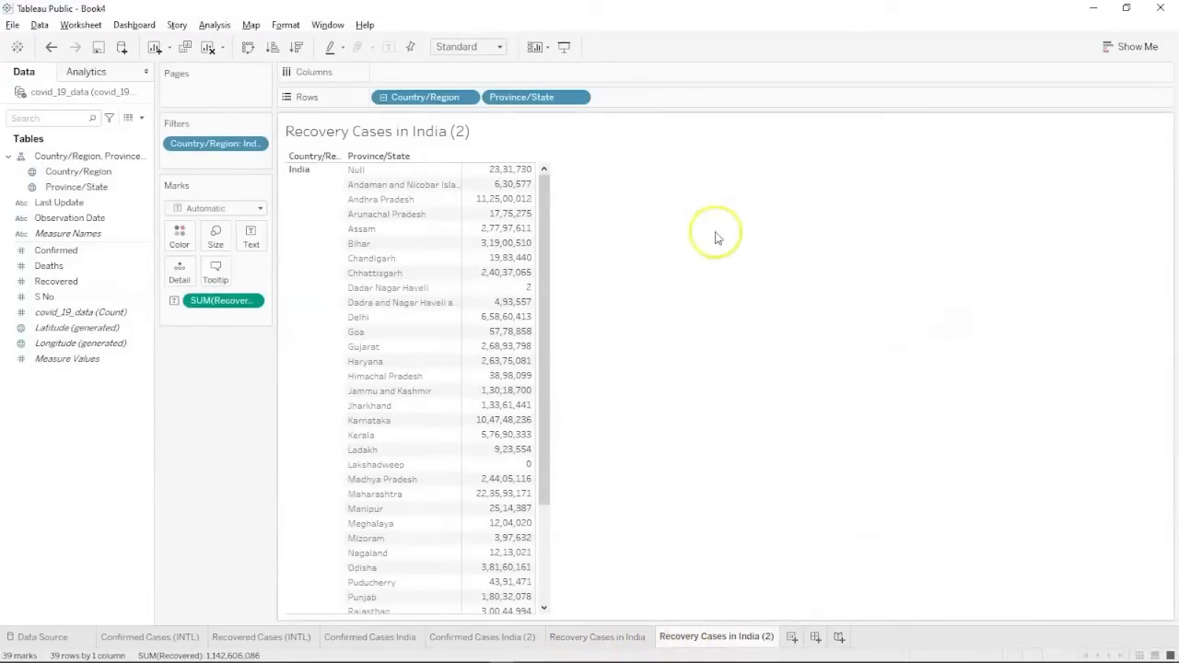
{"action": "left_click", "coordinate": [1129, 49]}
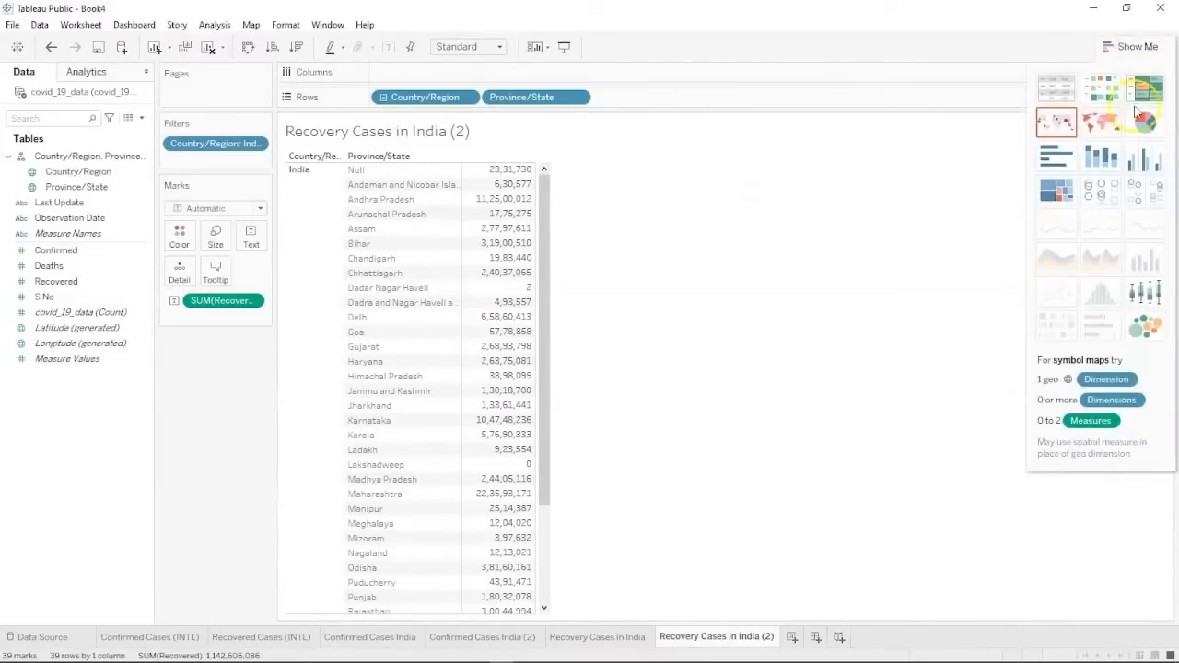
{"action": "left_click", "coordinate": [1144, 328]}
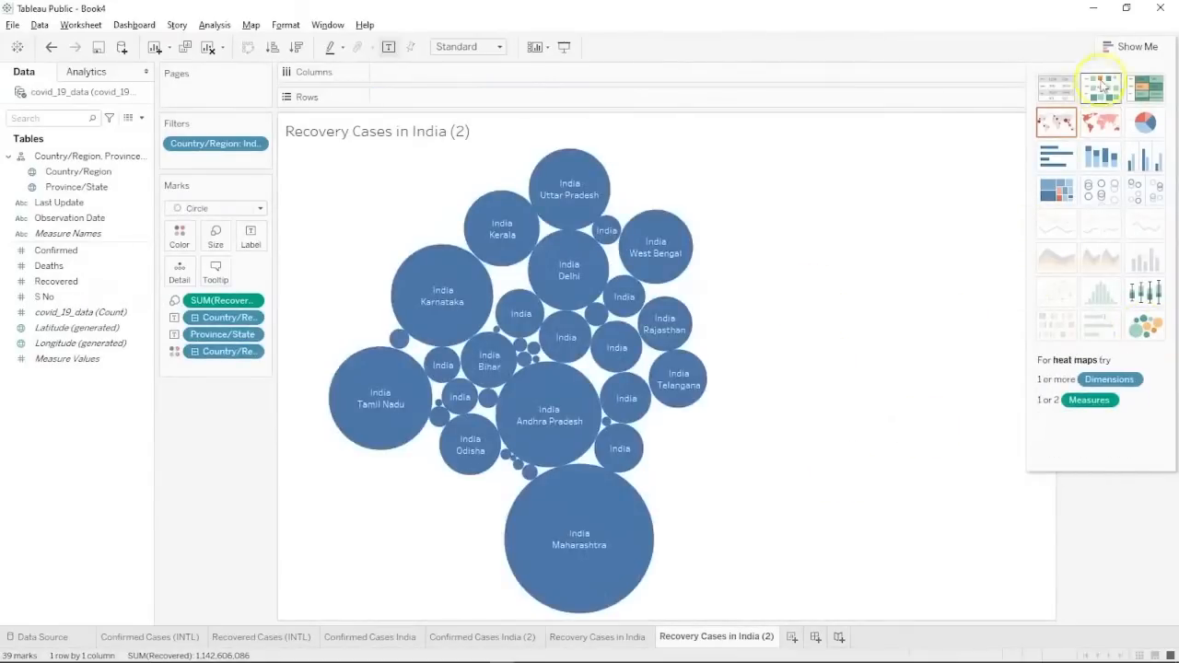
{"action": "left_click", "coordinate": [1121, 47]}
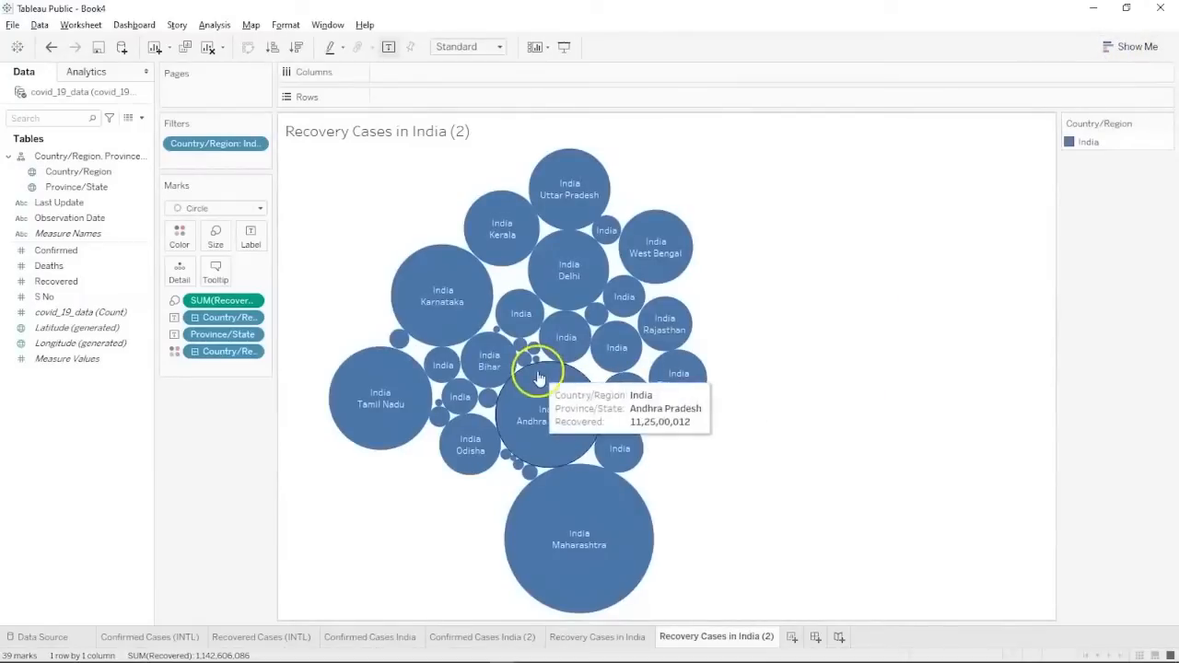
{"action": "mouse_move", "coordinate": [574, 555]}
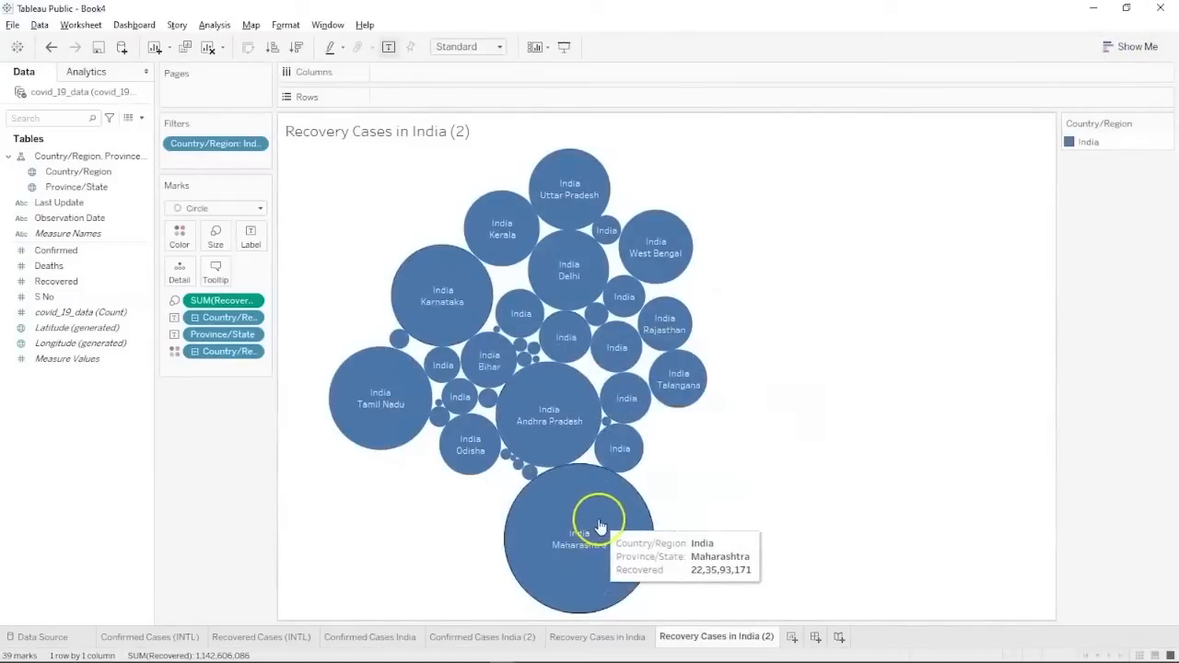
{"action": "mouse_move", "coordinate": [580, 467]}
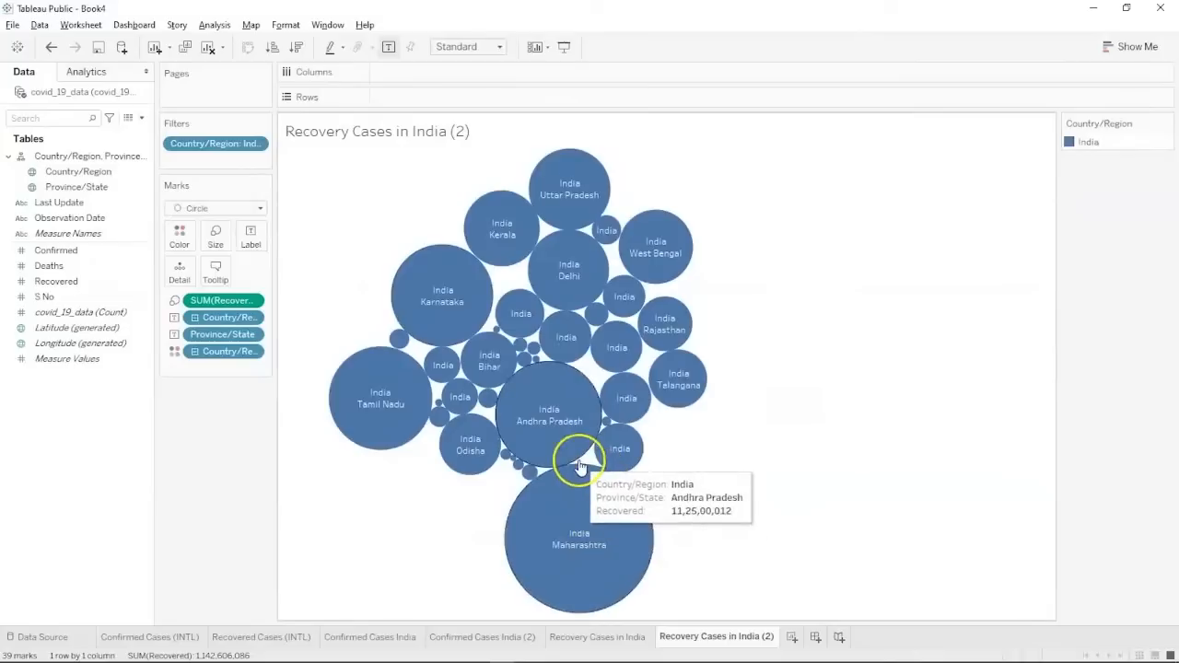
{"action": "mouse_move", "coordinate": [568, 532]}
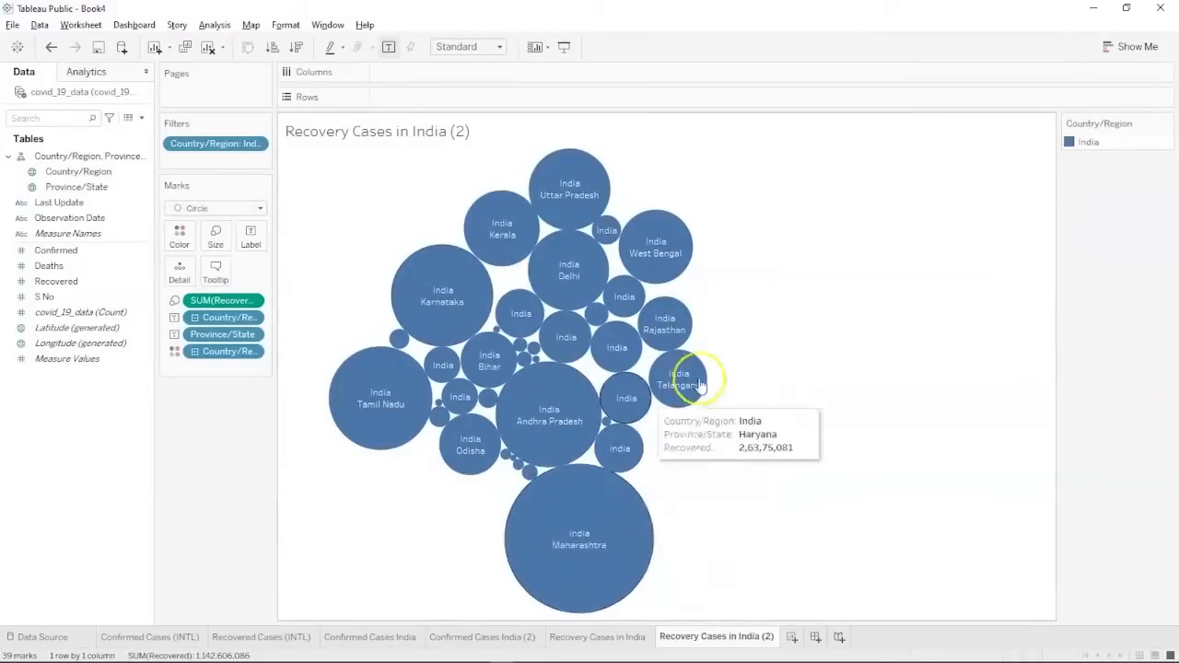
{"action": "mouse_move", "coordinate": [469, 469]}
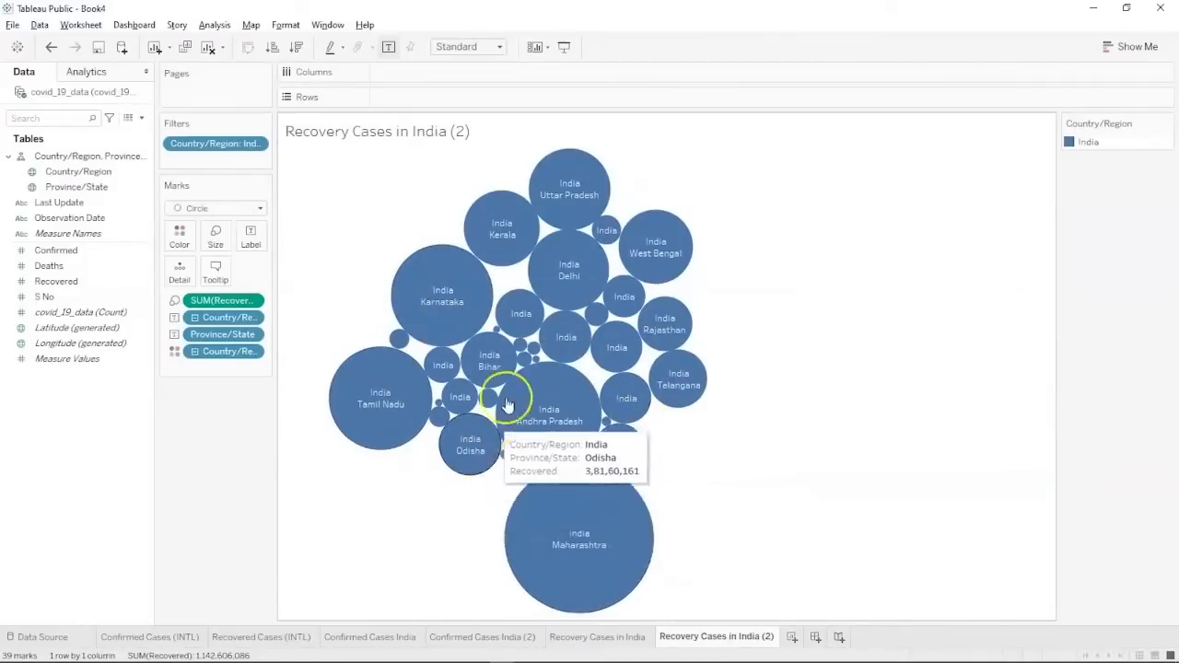
{"action": "mouse_move", "coordinate": [531, 354]}
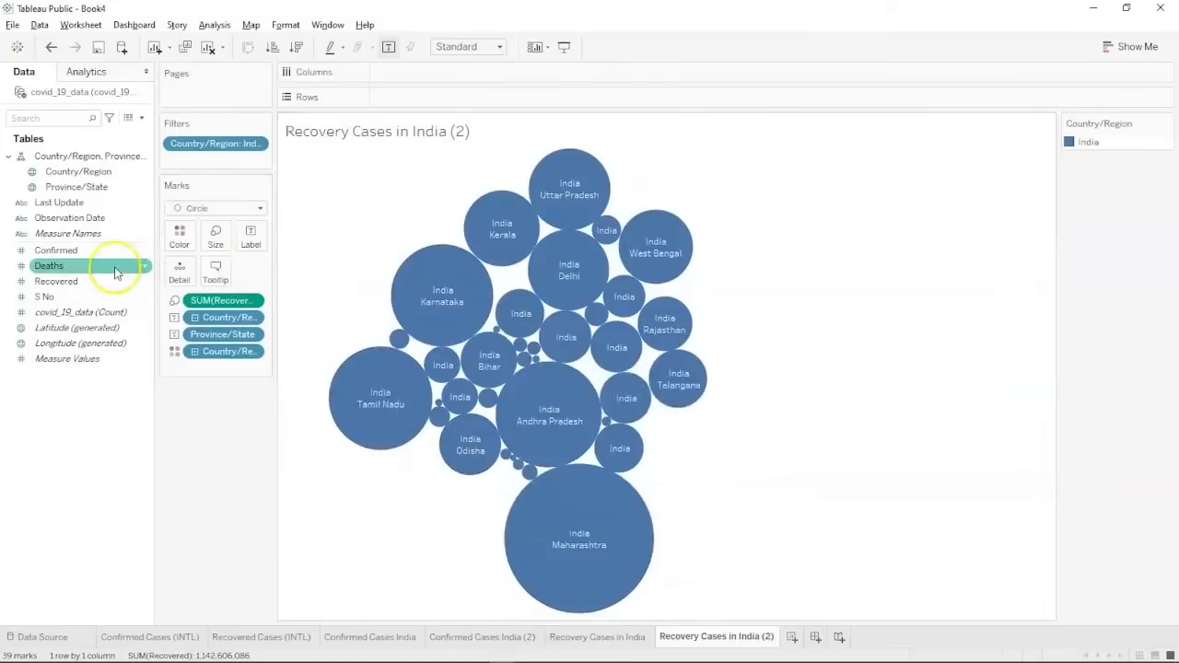
Colour the bubbles by Province/State.
{"action": "left_click", "coordinate": [98, 190]}
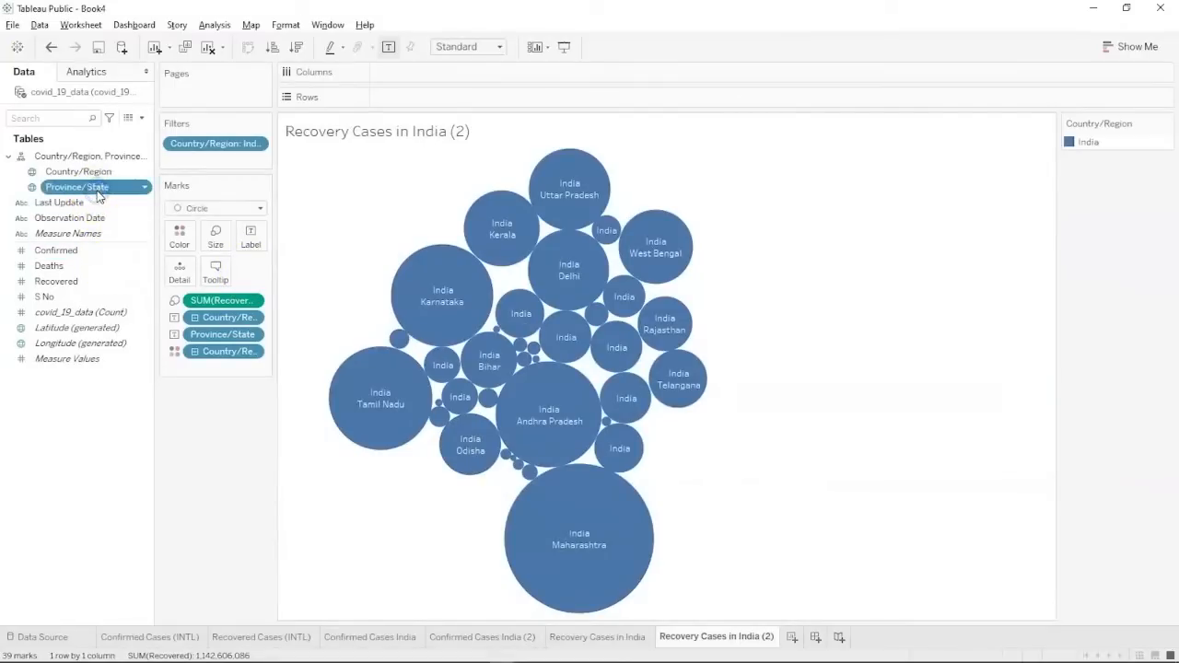
{"action": "left_click_drag", "start_coordinate": [113, 190], "coordinate": [178, 232]}
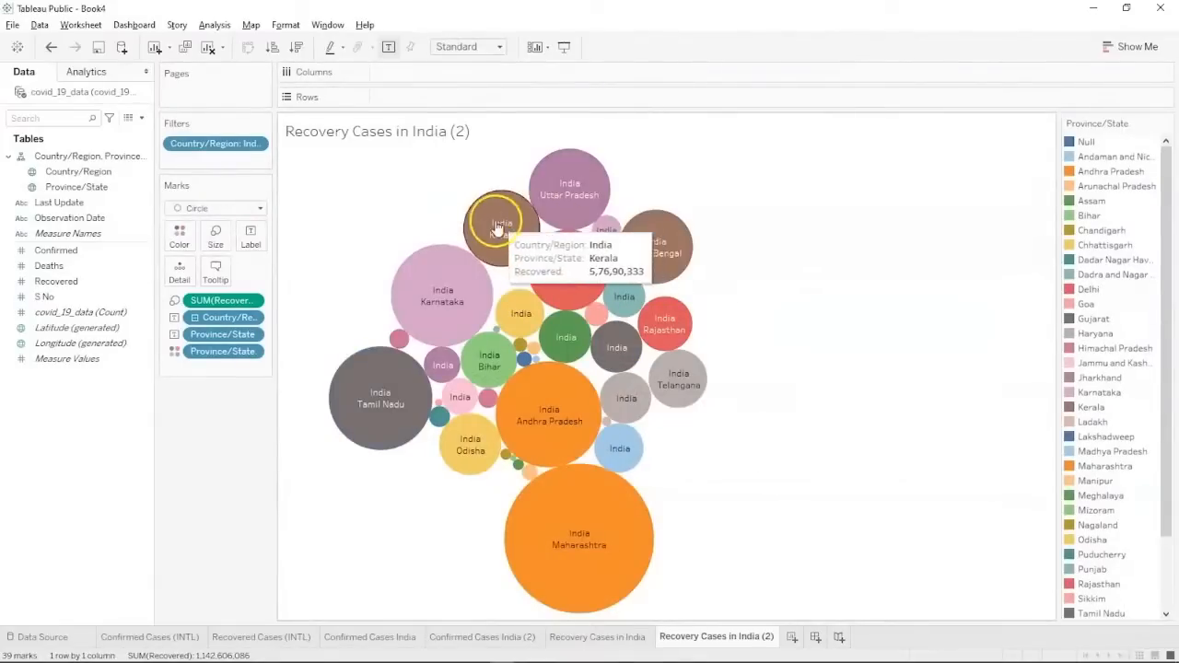
{"action": "mouse_move", "coordinate": [446, 284]}
{"action": "mouse_move", "coordinate": [498, 235]}
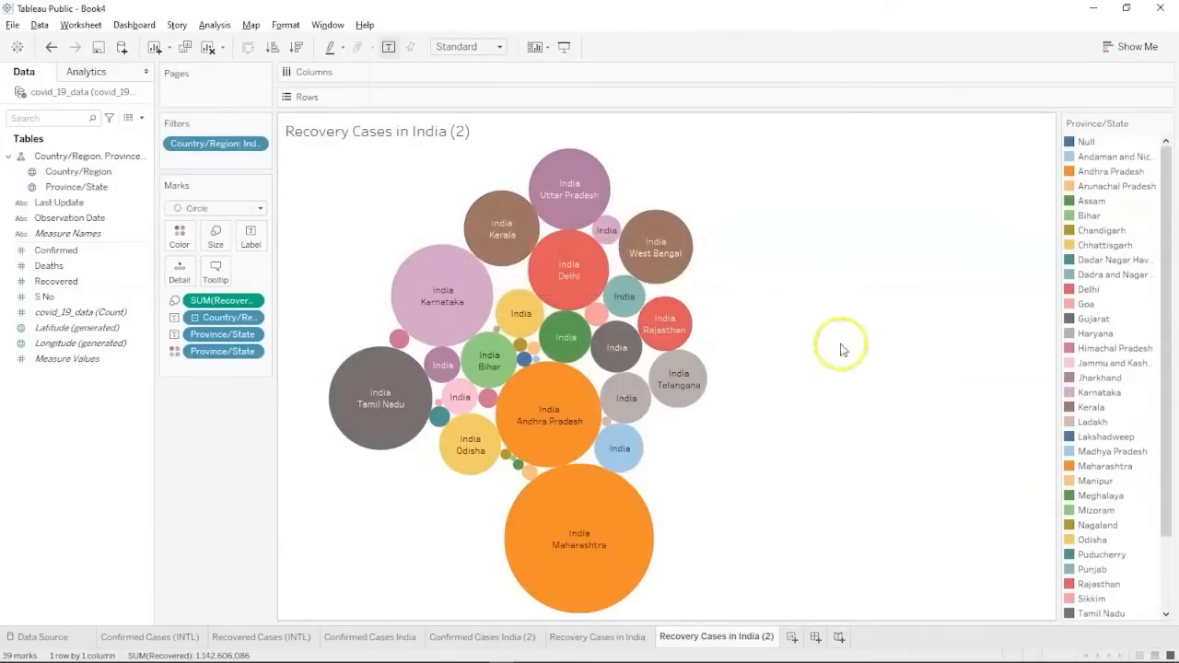
Label bubbles with Recovered totals, inspect Karnataka, then return to the COVID-19 questions slide.
{"action": "left_click", "coordinate": [57, 280]}
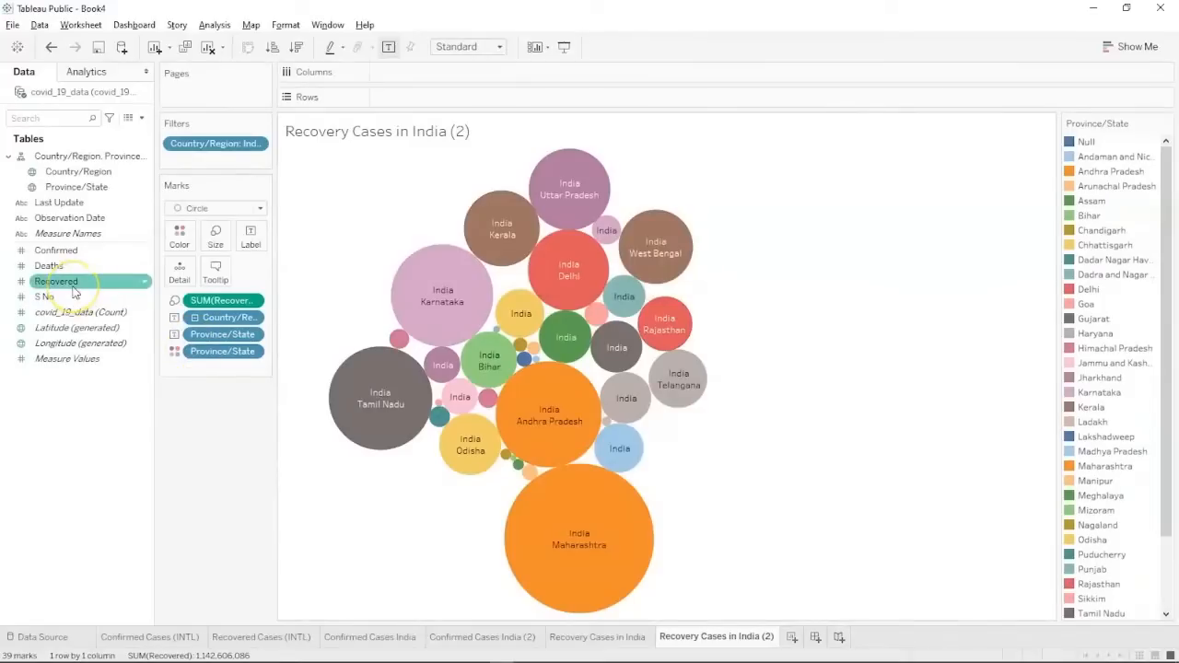
{"action": "left_click_drag", "start_coordinate": [76, 291], "coordinate": [241, 239]}
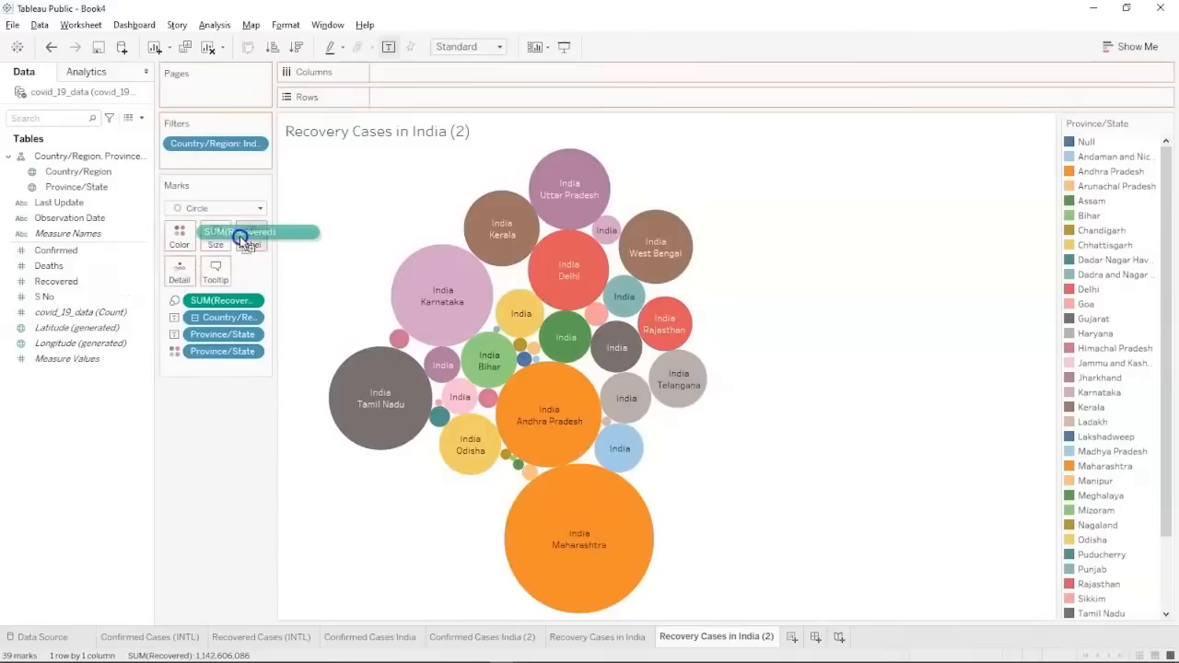
{"action": "left_click_drag", "start_coordinate": [241, 238], "coordinate": [250, 238]}
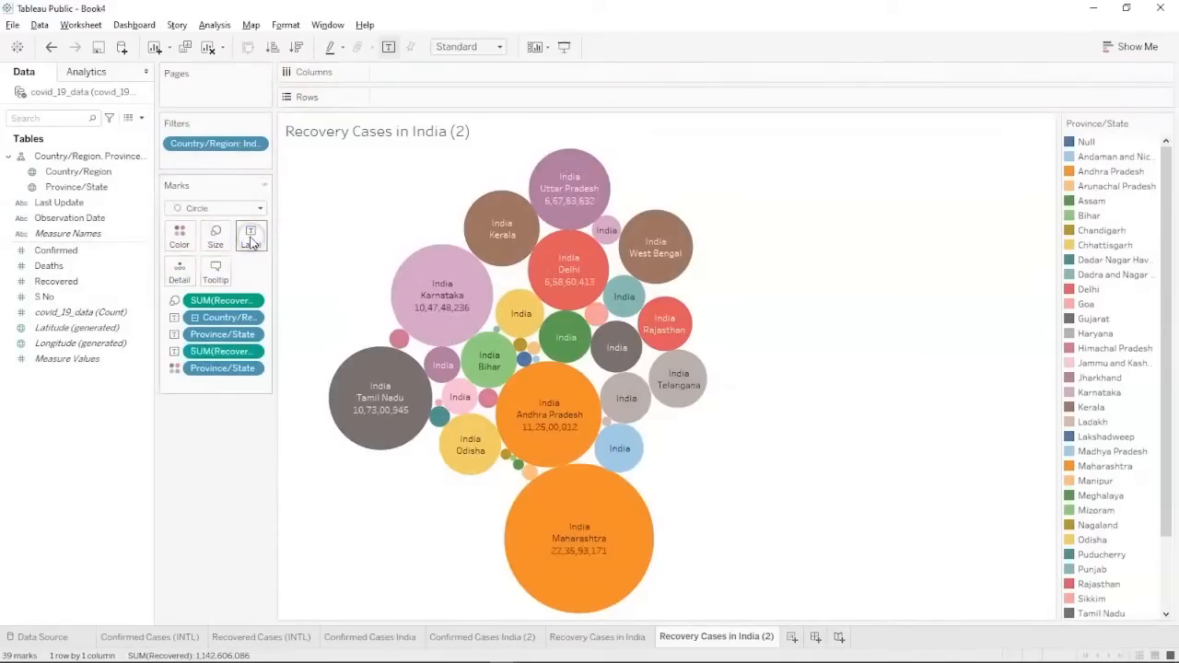
{"action": "mouse_move", "coordinate": [428, 319]}
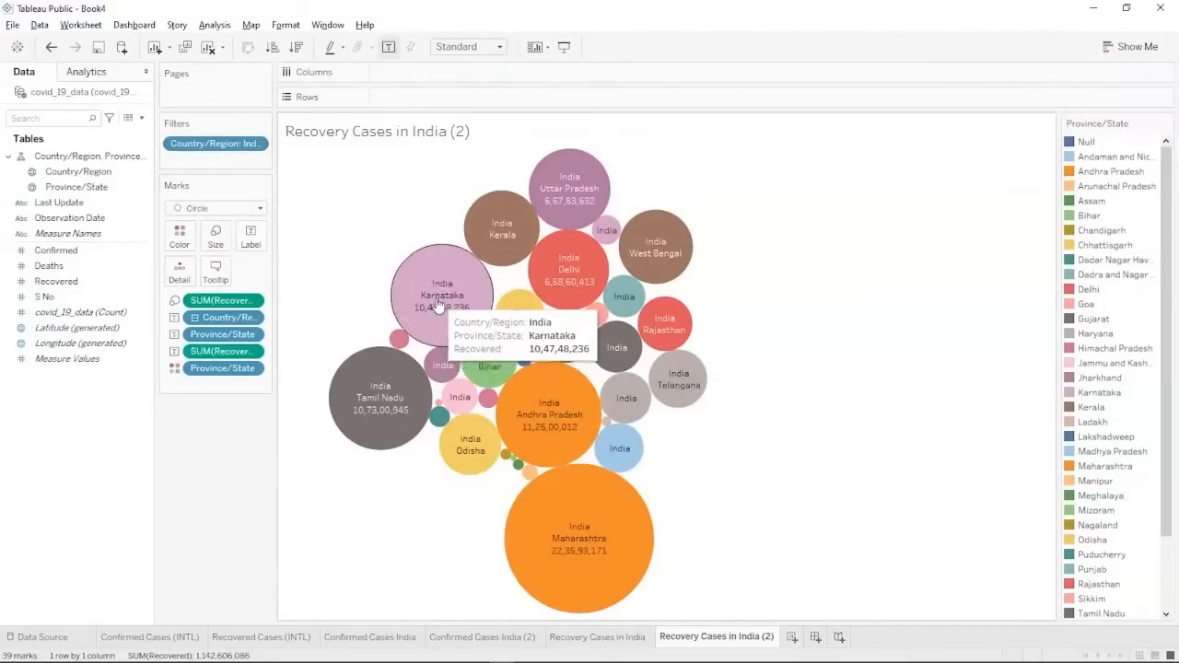
{"action": "left_click", "coordinate": [429, 313]}
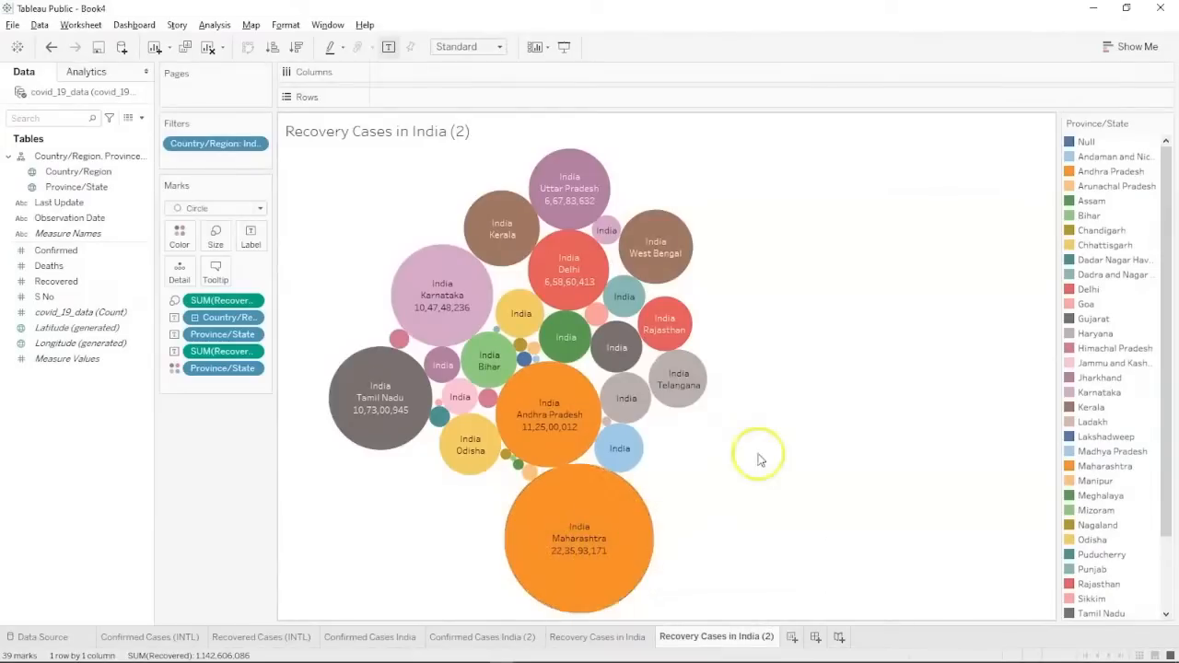
{"action": "left_click", "coordinate": [86, 313]}
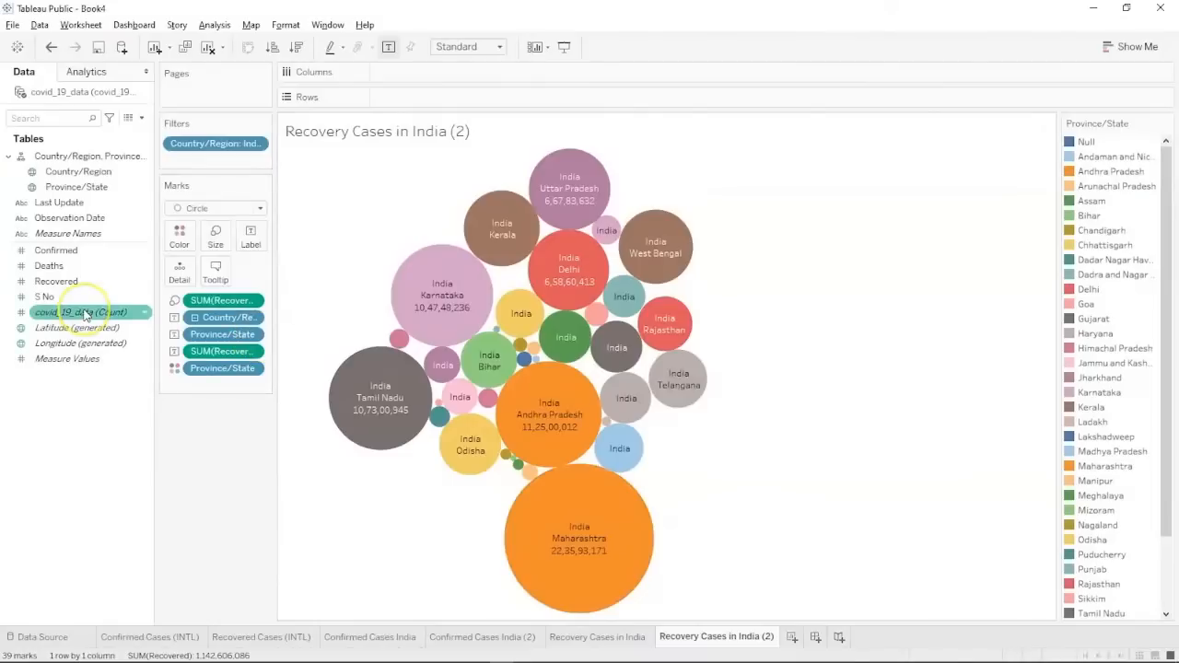
{"action": "key", "text": "alt+Tab"}
{"action": "key", "text": "alt+Tab"}
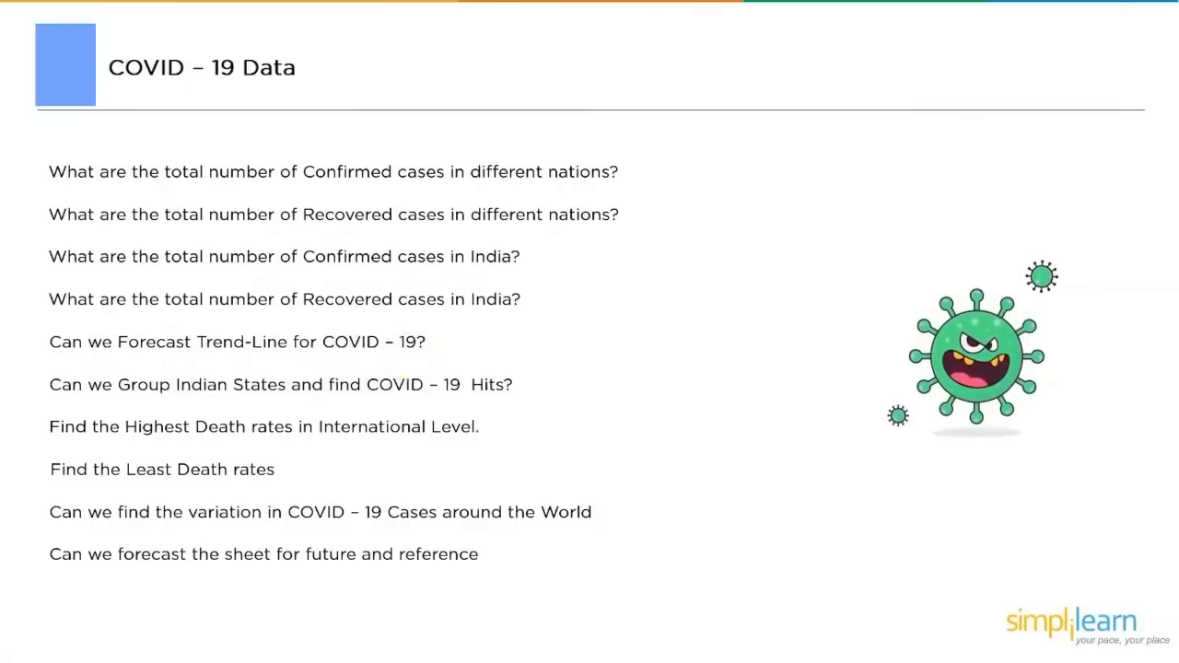
Go back to Tableau Public - Book4 and add a new blank worksheet, Sheet 7.
{"action": "key", "text": "alt+Tab"}
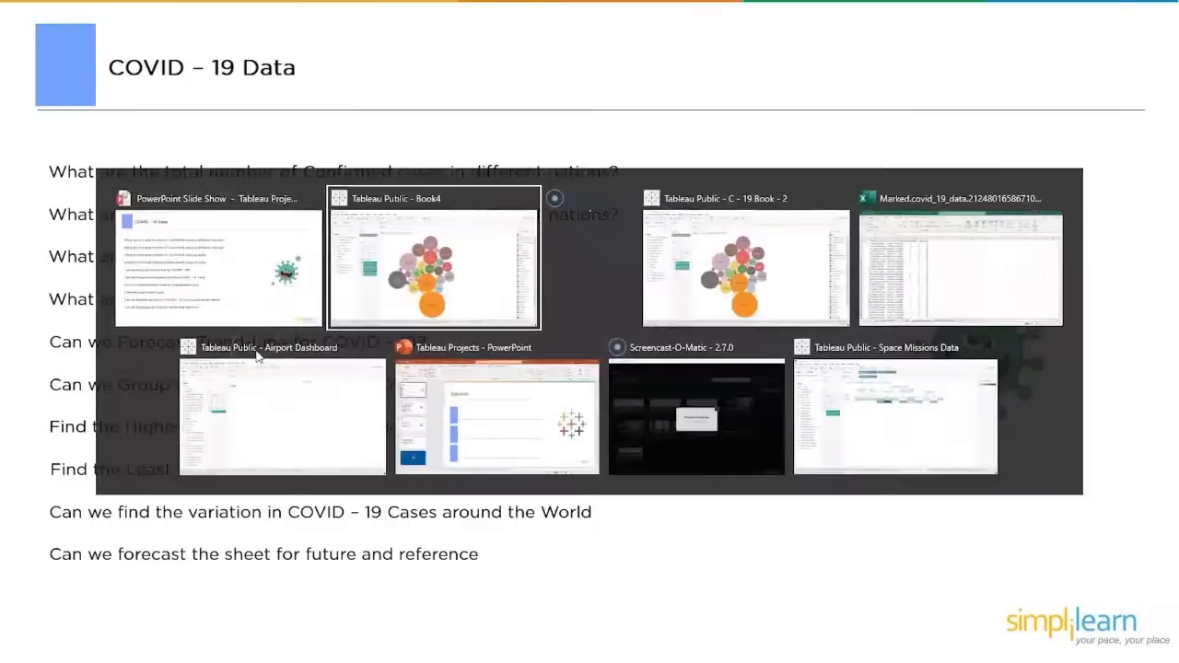
{"action": "key", "text": "ctrl+m"}
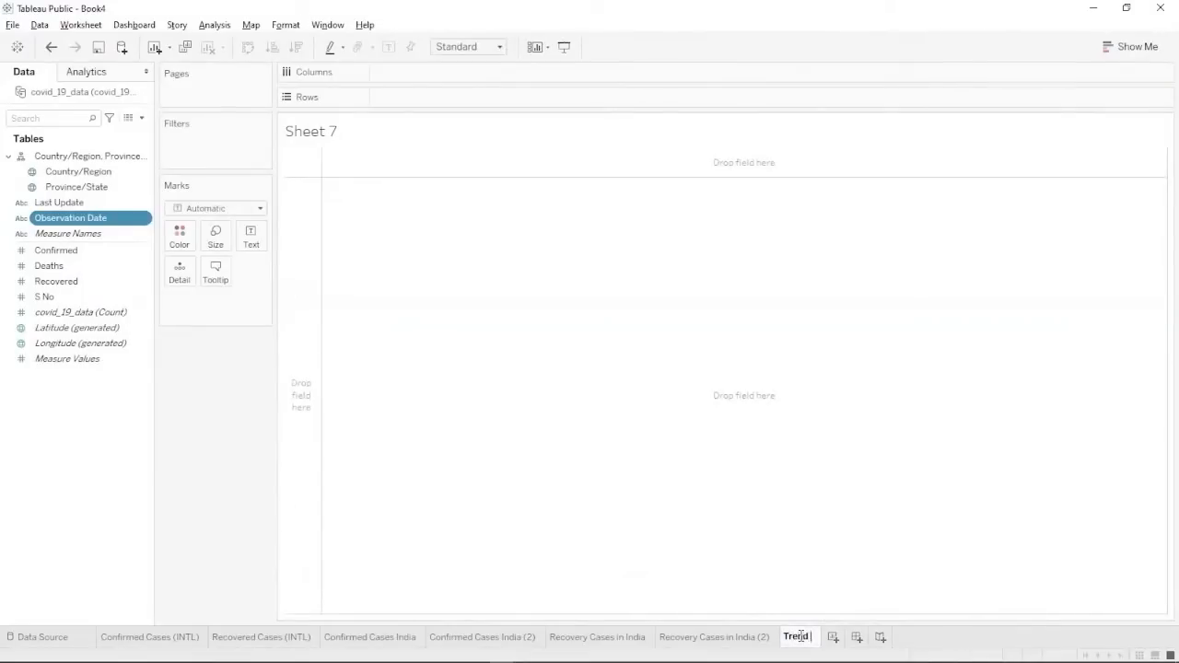
Name the new sheet Trend Line and select the Last Update and Confirmed fields.
{"action": "key", "text": "Return"}
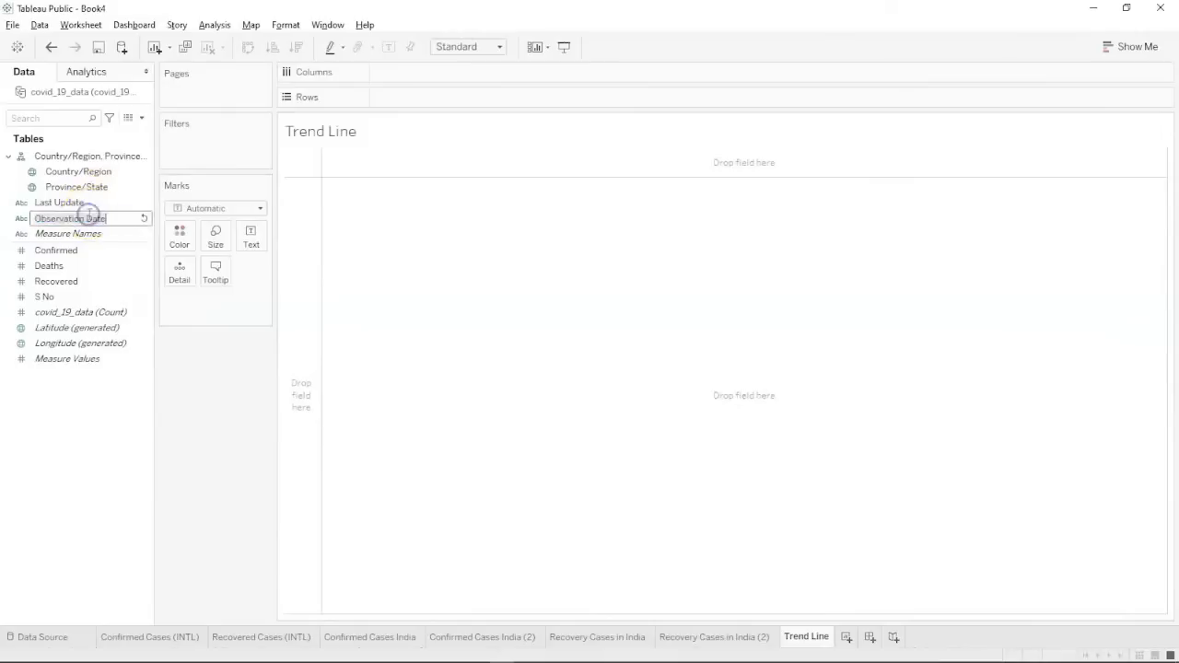
{"action": "left_click", "coordinate": [89, 264], "text": "ctrl"}
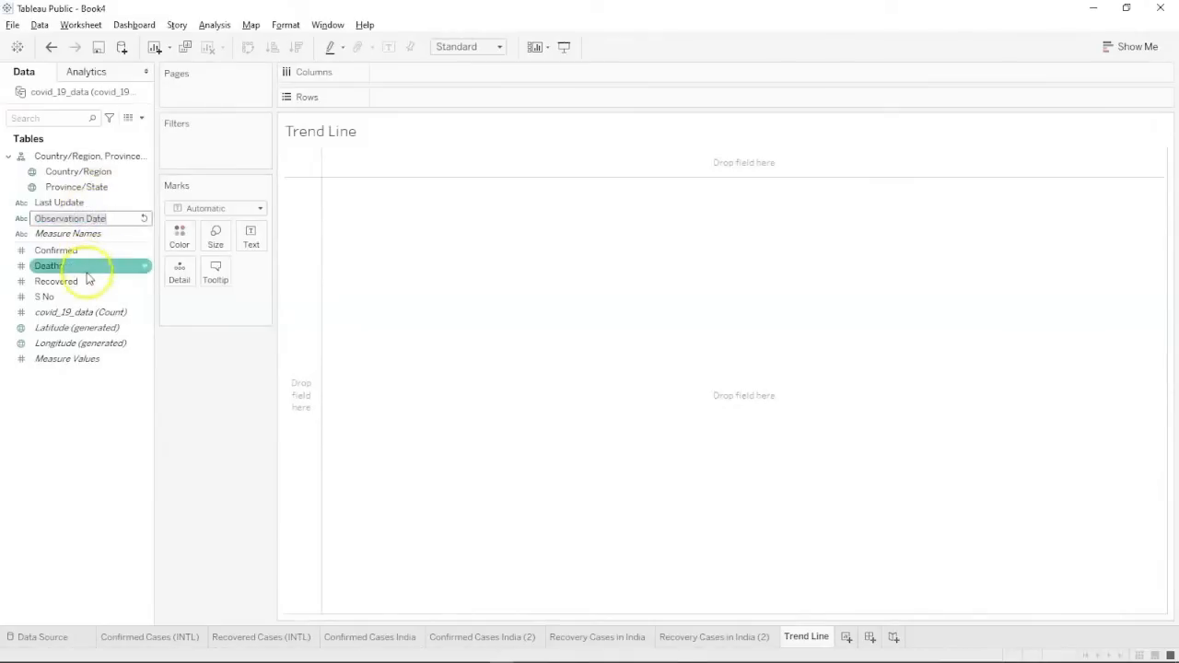
{"action": "left_click", "coordinate": [86, 221]}
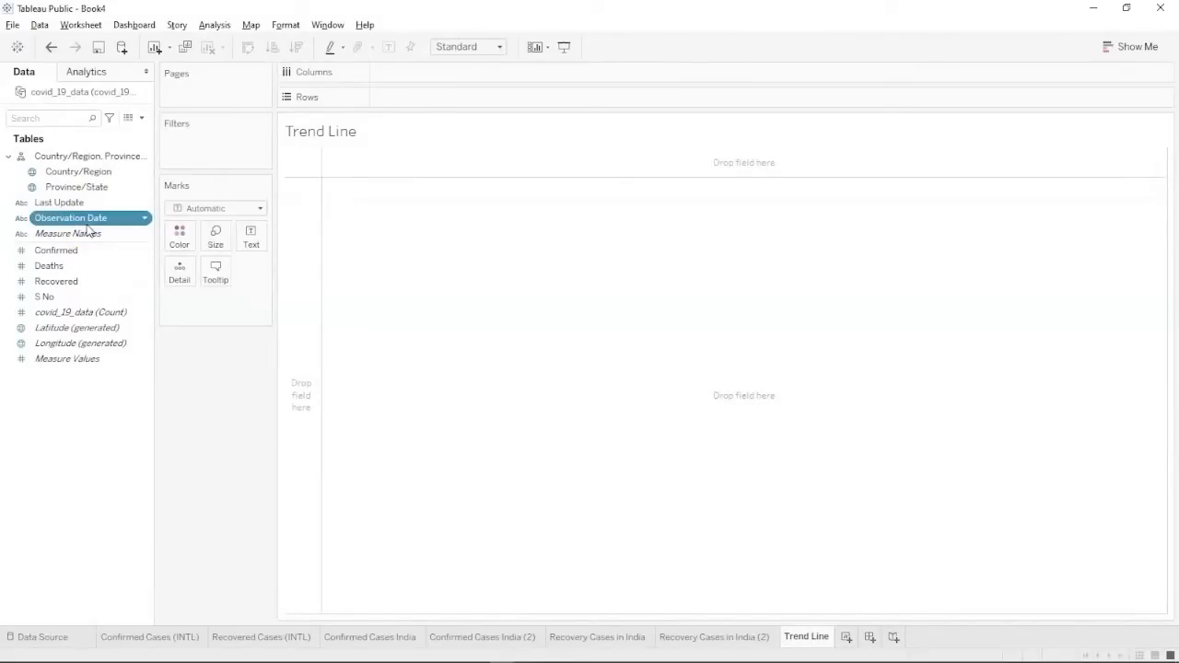
{"action": "left_click", "coordinate": [64, 205], "text": "ctrl"}
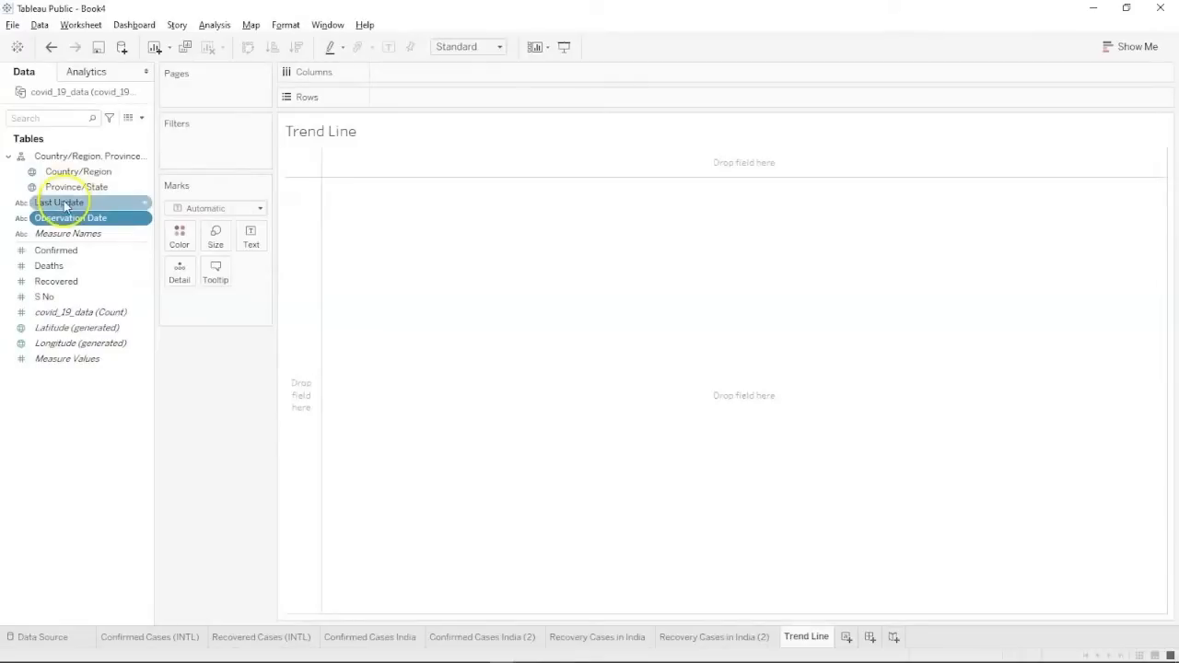
{"action": "left_click", "coordinate": [63, 204]}
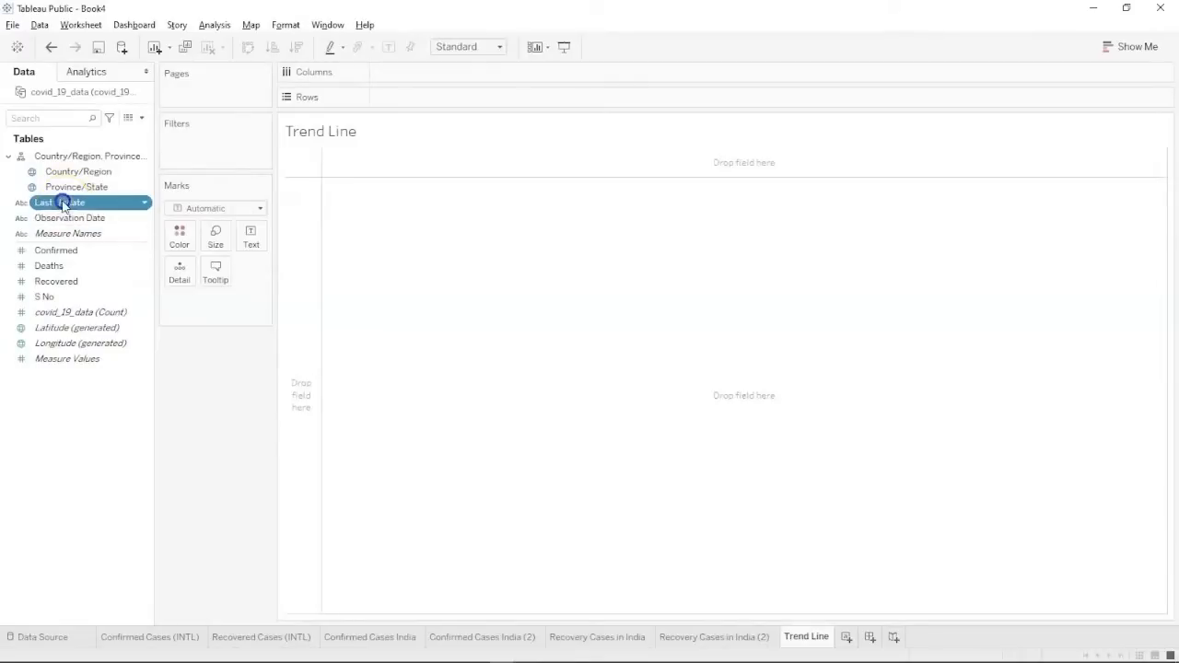
{"action": "left_click", "coordinate": [64, 257], "text": "ctrl"}
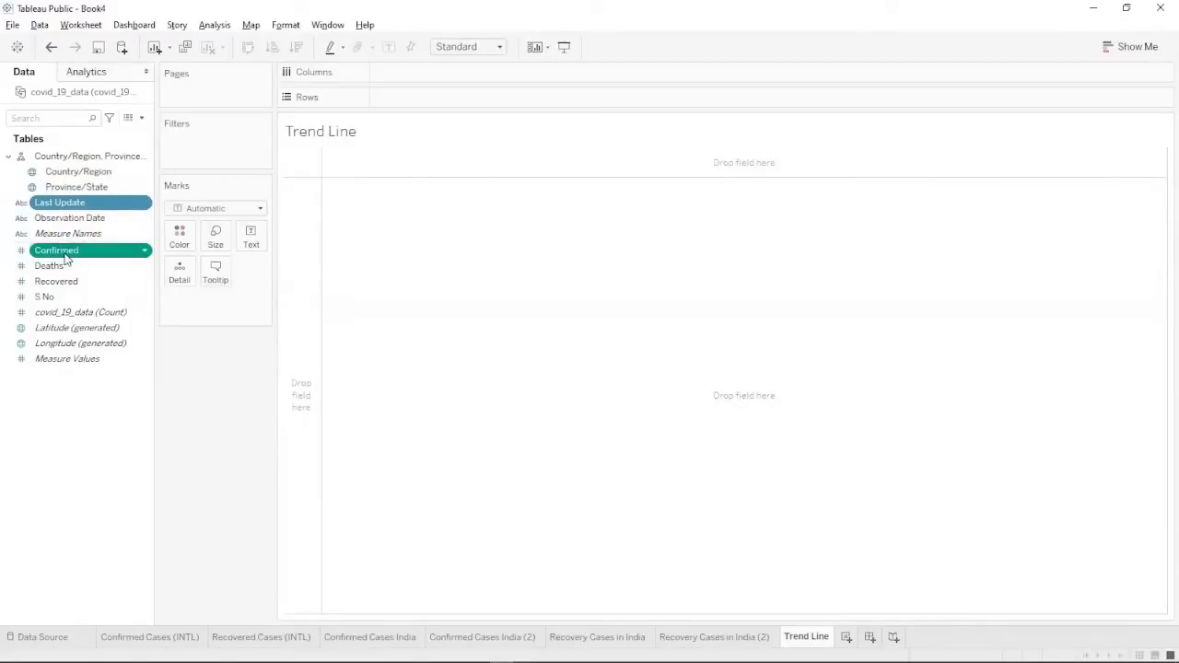
Set the Marks type to Line and drag Last Update onto Columns.
{"action": "left_click", "coordinate": [259, 210]}
{"action": "left_click", "coordinate": [223, 258]}
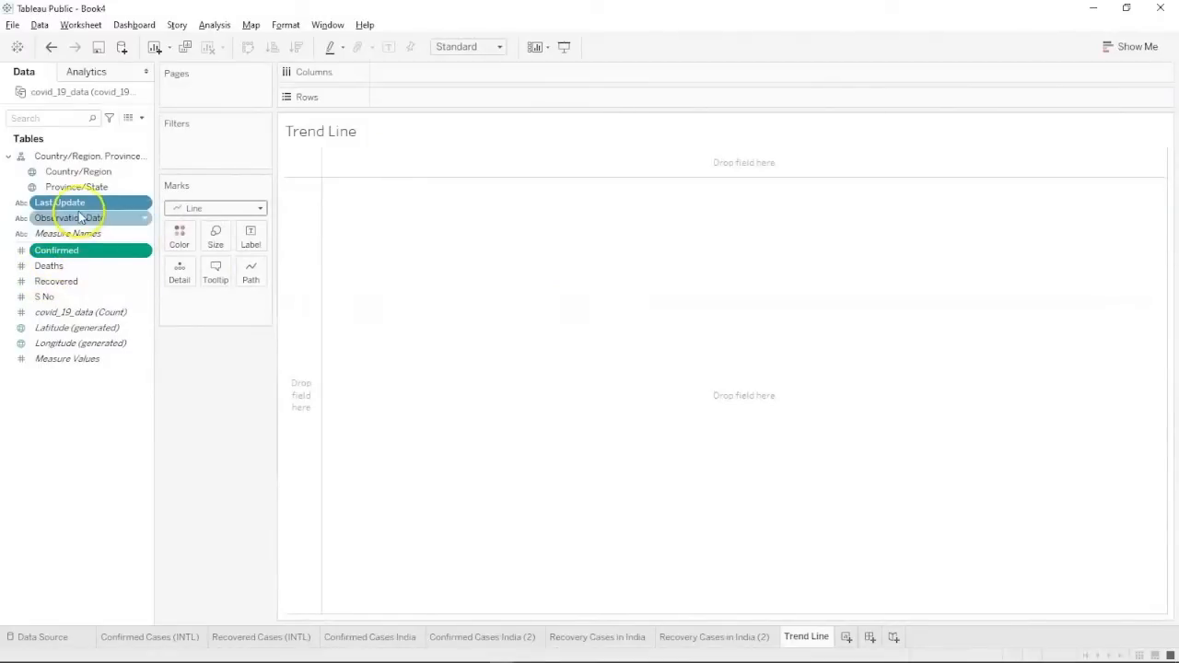
{"action": "left_click", "coordinate": [1116, 44]}
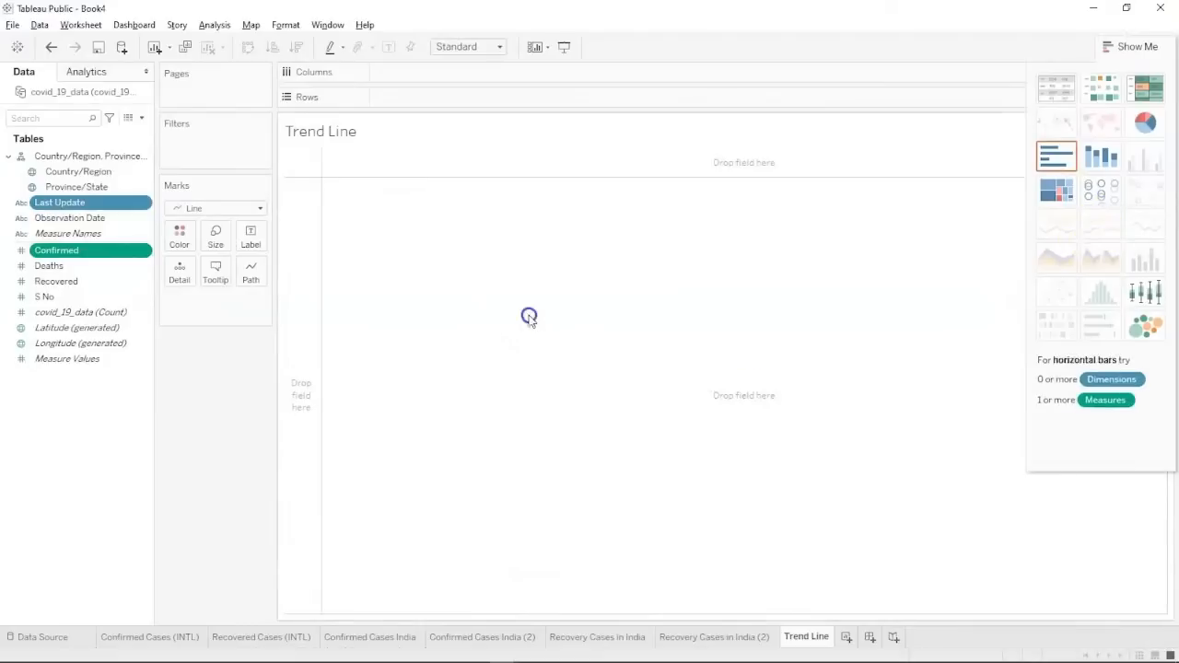
{"action": "left_click", "coordinate": [1138, 45]}
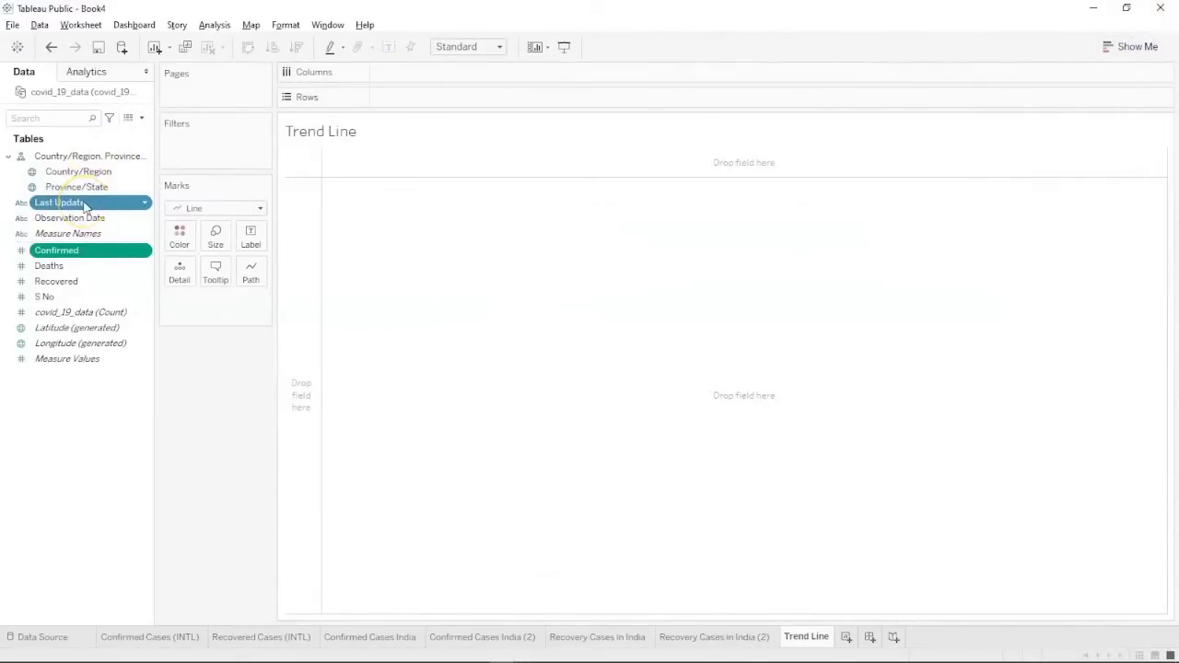
{"action": "left_click_drag", "start_coordinate": [84, 204], "coordinate": [431, 71]}
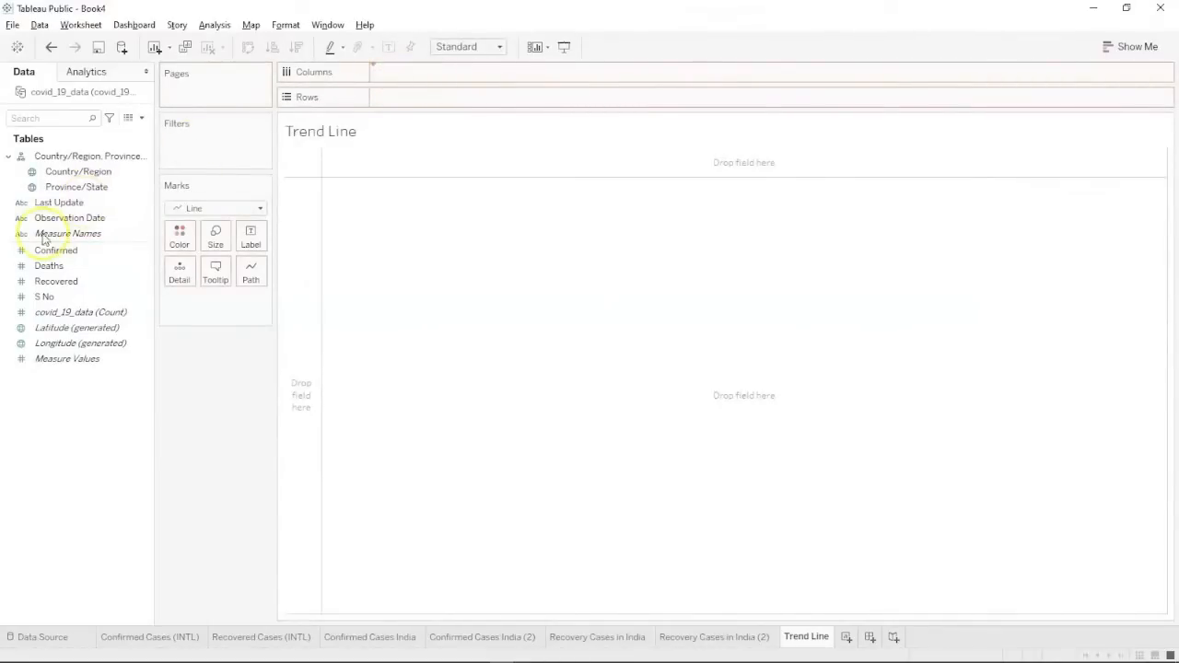
Put Last Update on Columns and move SUM(Confirmed) onto Rows.
{"action": "left_click", "coordinate": [70, 205]}
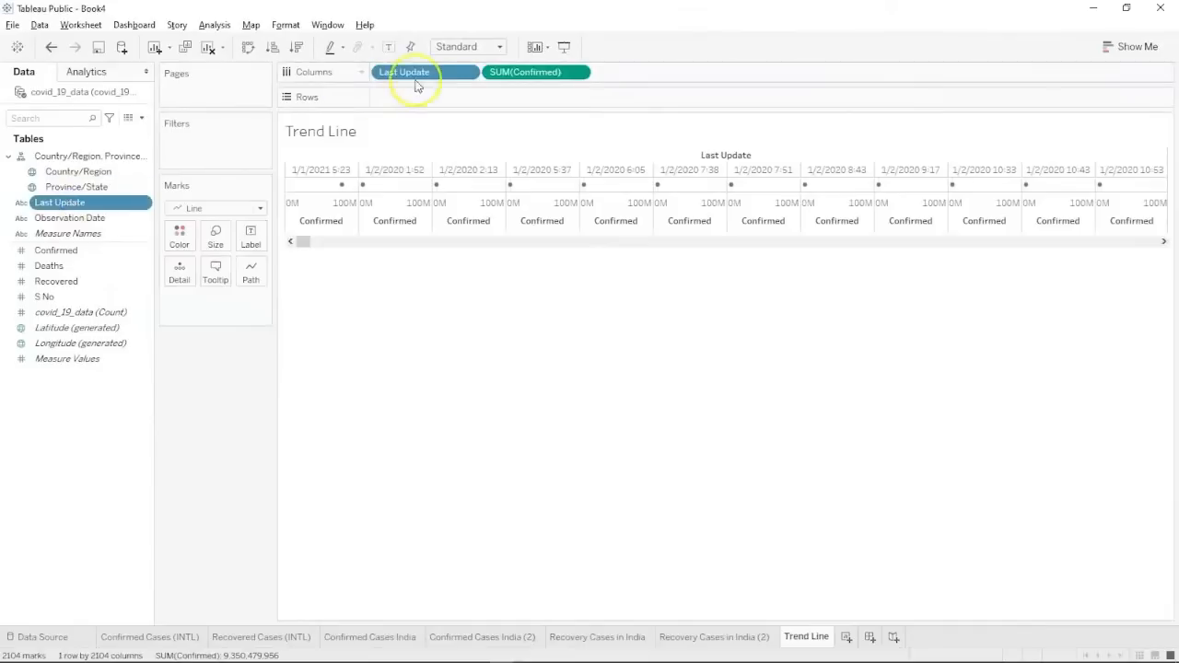
{"action": "left_click_drag", "start_coordinate": [494, 74], "coordinate": [415, 96]}
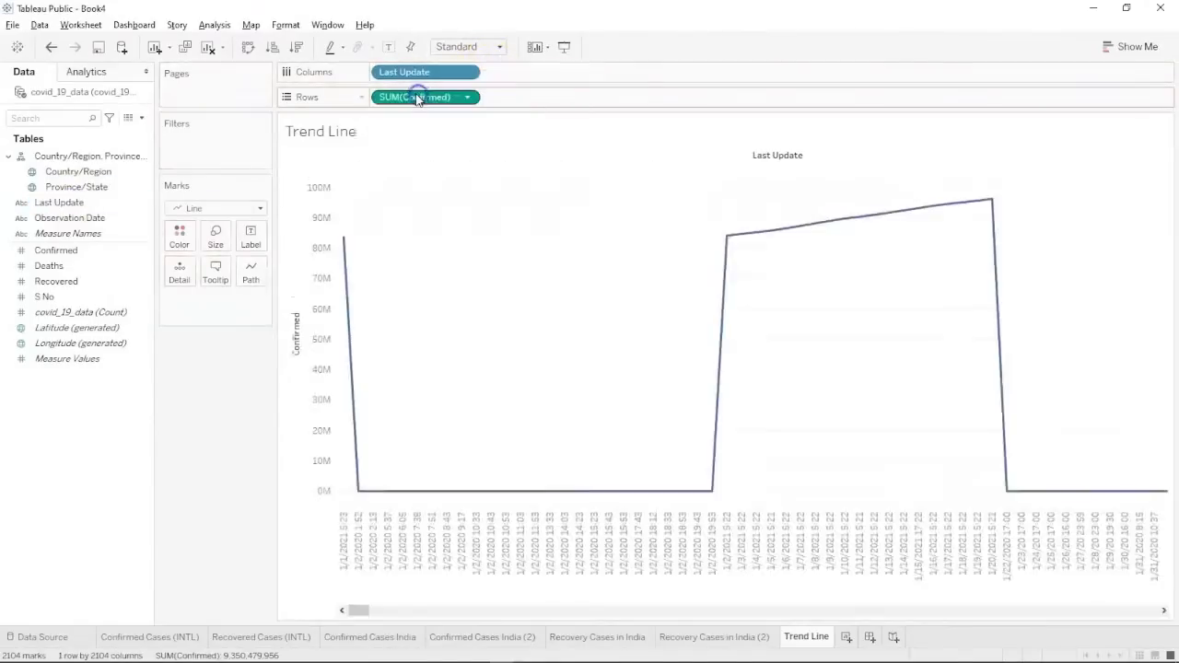
{"action": "left_click", "coordinate": [469, 74]}
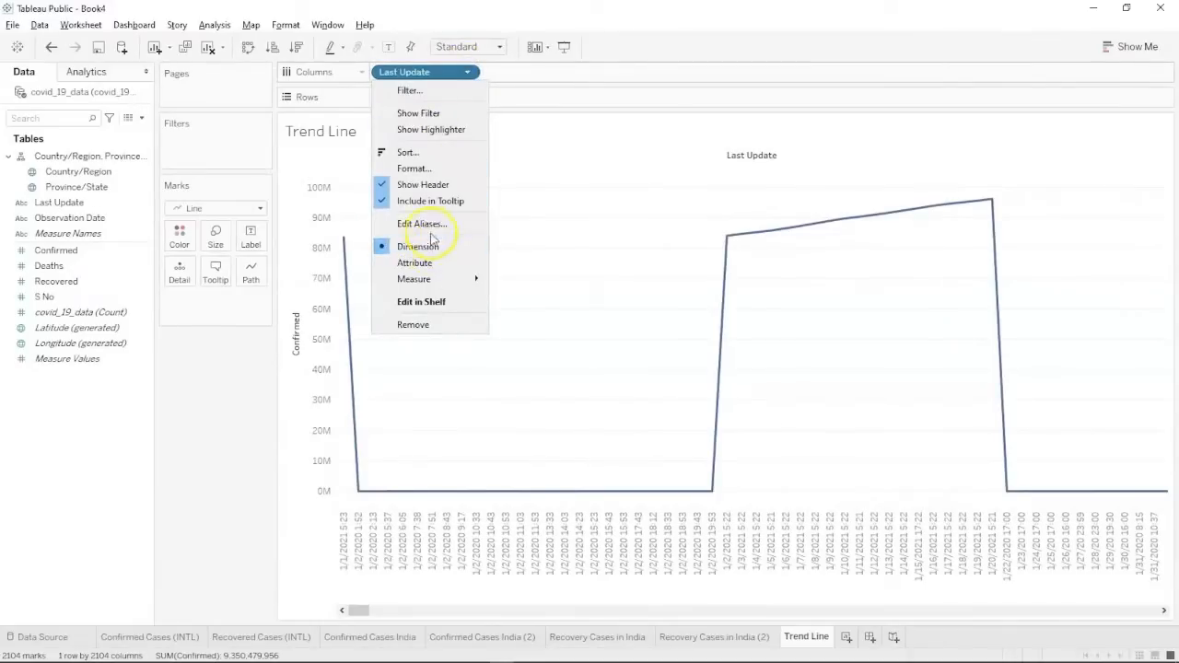
{"action": "left_click", "coordinate": [26, 632]}
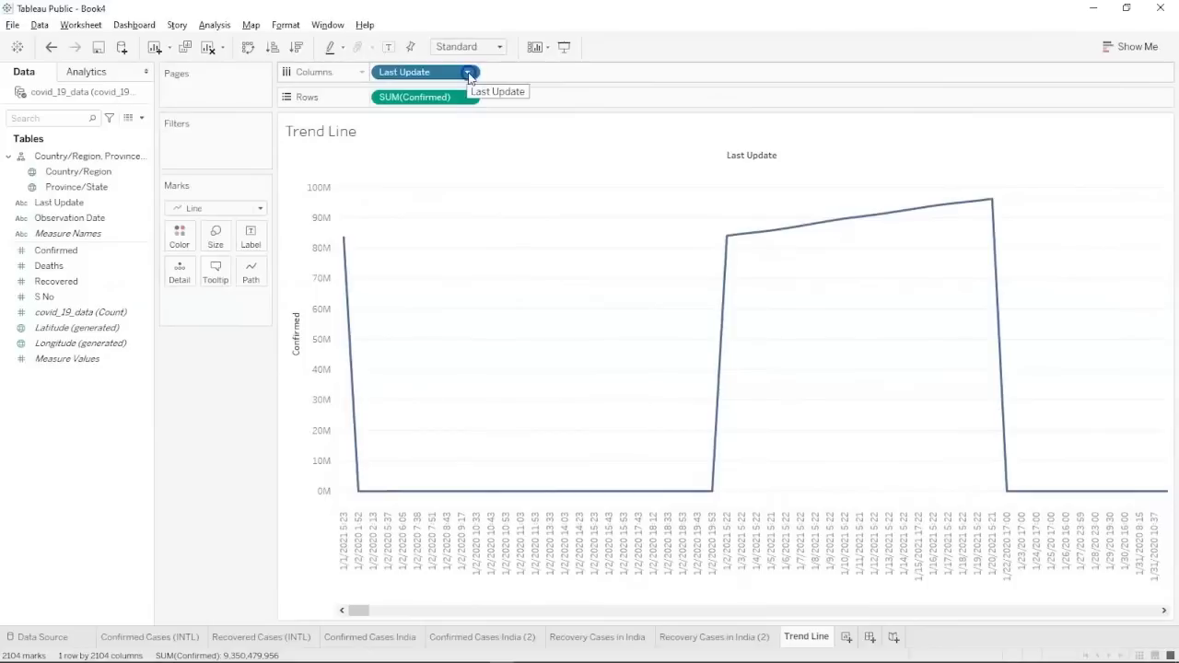
{"action": "left_click", "coordinate": [468, 74]}
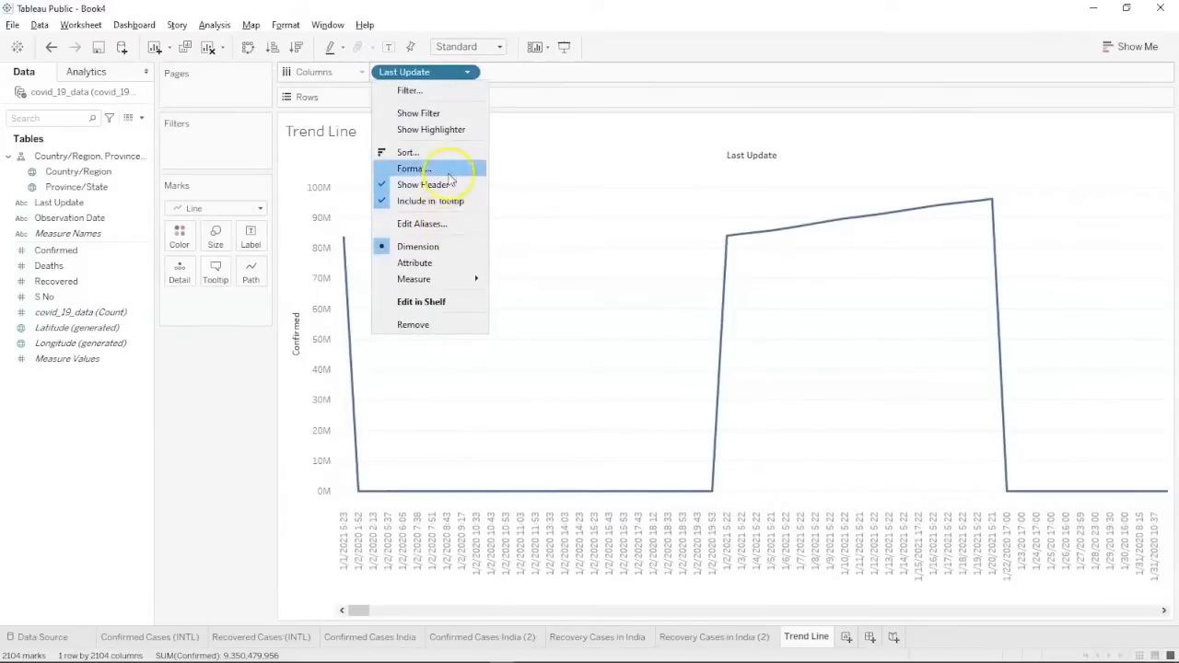
{"action": "left_click", "coordinate": [96, 204]}
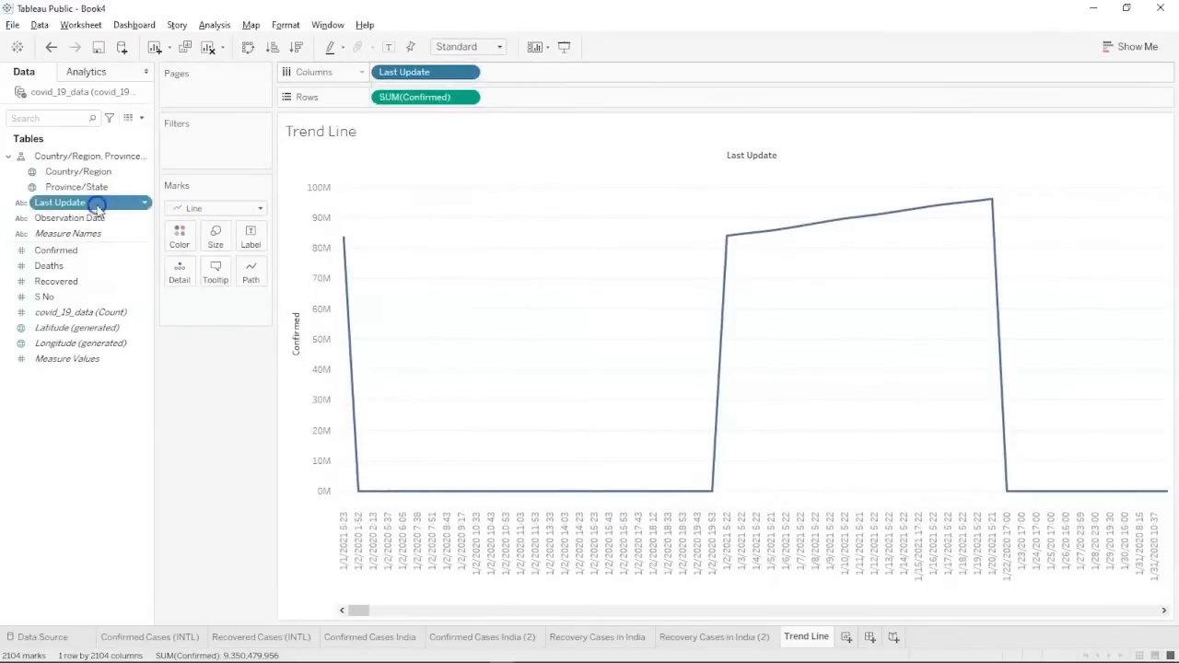
Change Last Update's data type to Date & Time and re-add it to Columns as year.
{"action": "right_click", "coordinate": [97, 208]}
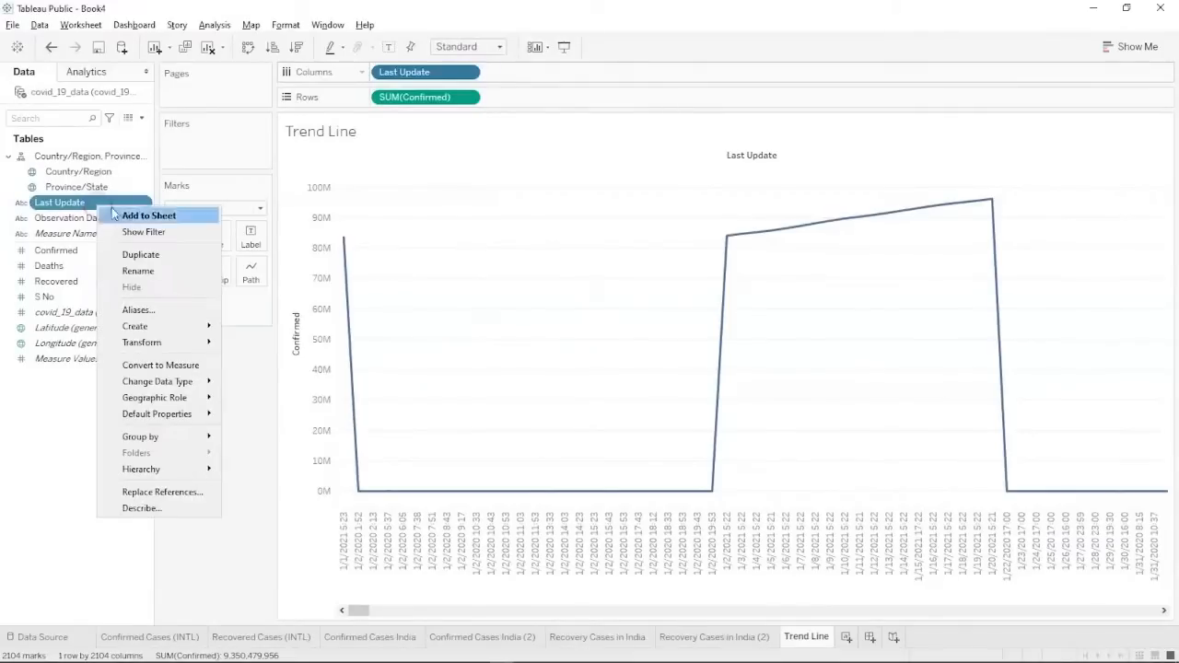
{"action": "mouse_move", "coordinate": [211, 385]}
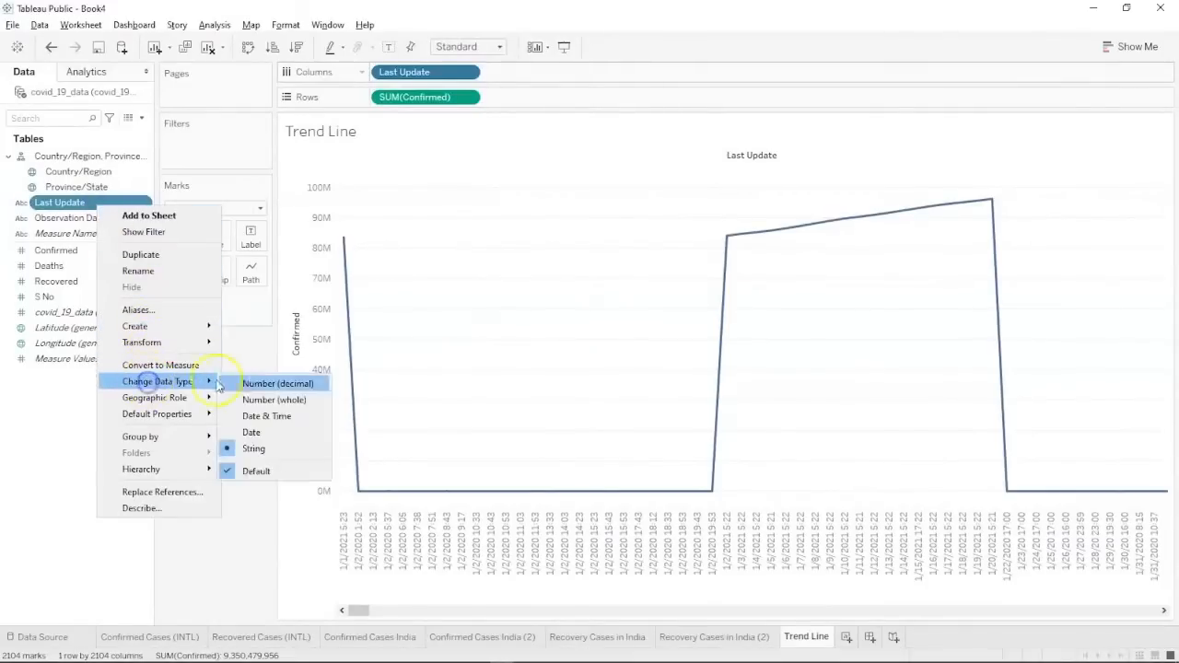
{"action": "left_click", "coordinate": [249, 422]}
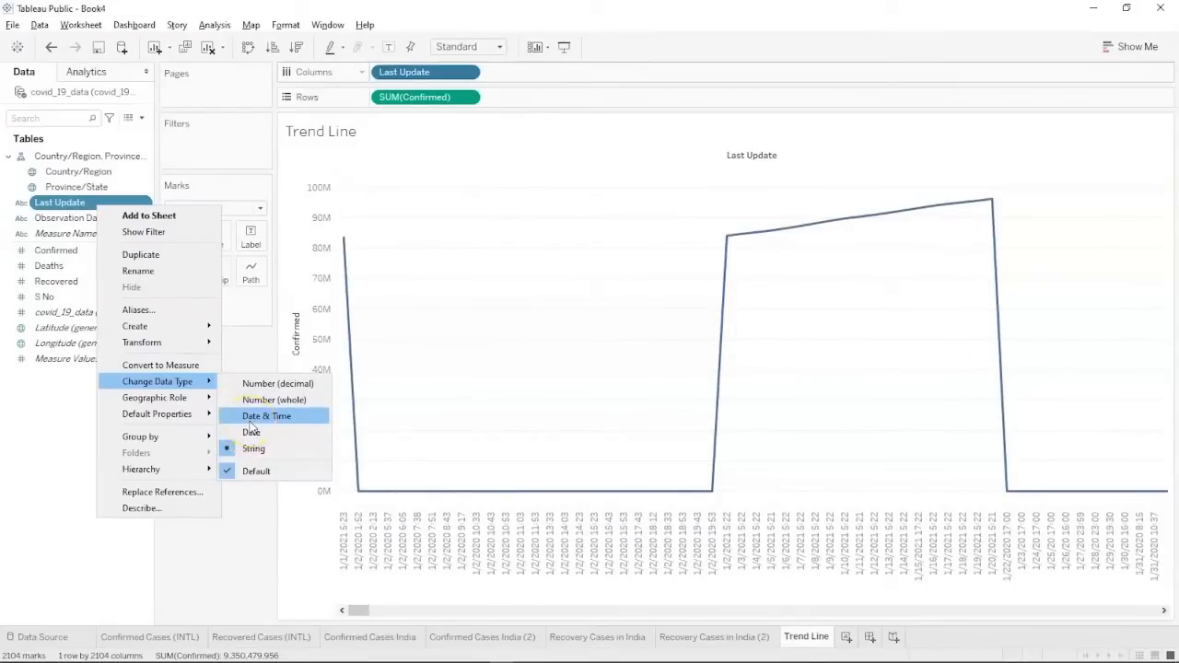
{"action": "left_click", "coordinate": [250, 422]}
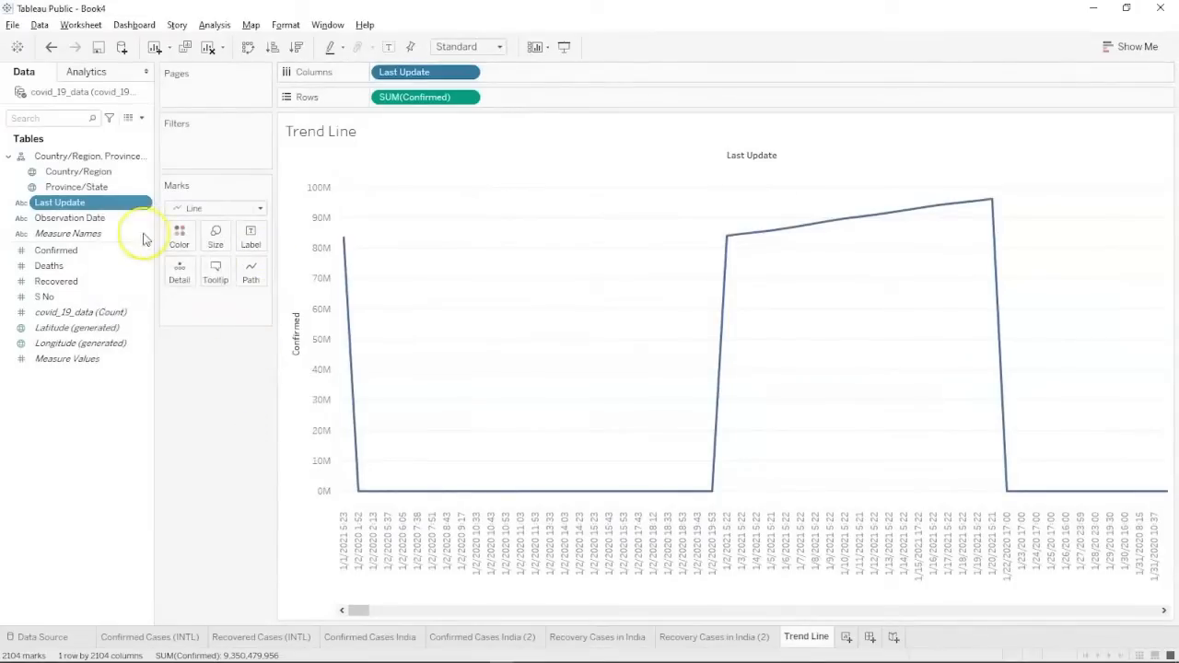
{"action": "left_click_drag", "start_coordinate": [413, 71], "coordinate": [10, 390]}
{"action": "left_click_drag", "start_coordinate": [59, 202], "coordinate": [408, 79]}
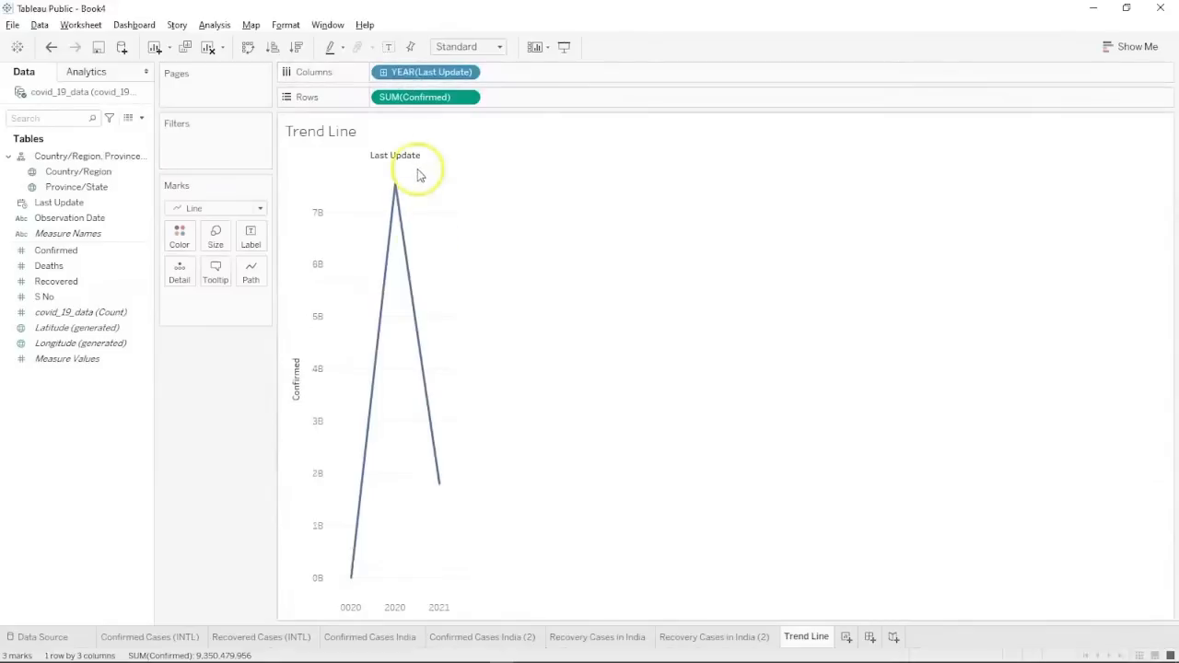
Drill the date down to quarter and month, removing the erroring DAY level.
{"action": "left_click", "coordinate": [383, 72]}
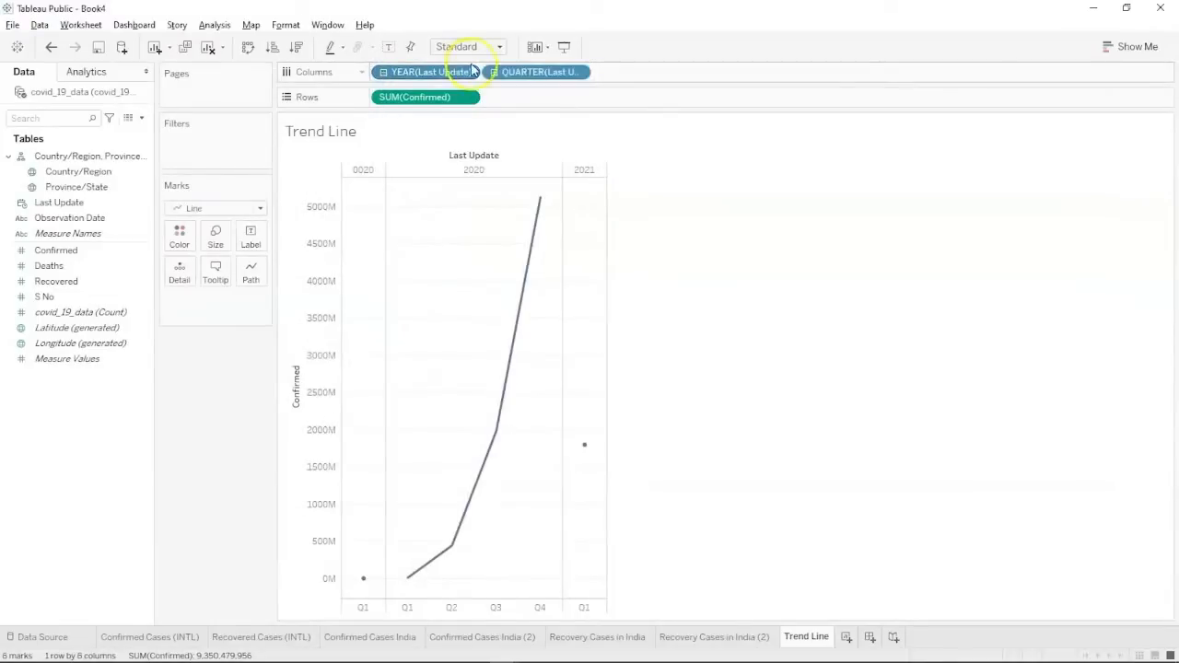
{"action": "left_click", "coordinate": [495, 72]}
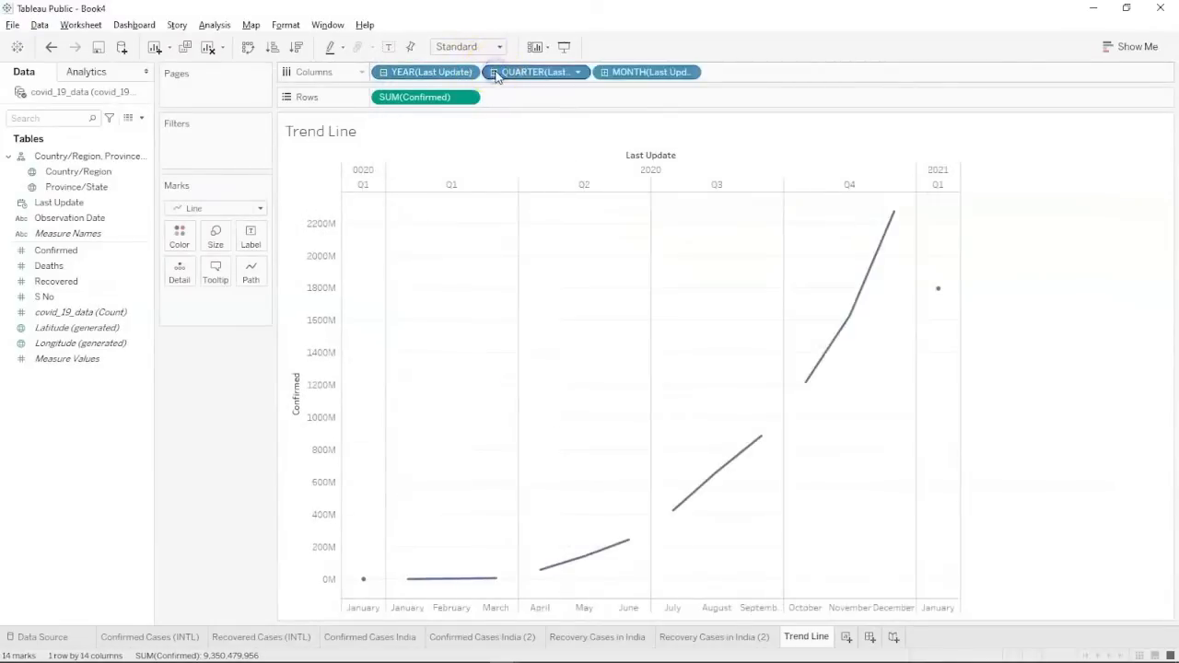
{"action": "left_click", "coordinate": [604, 72]}
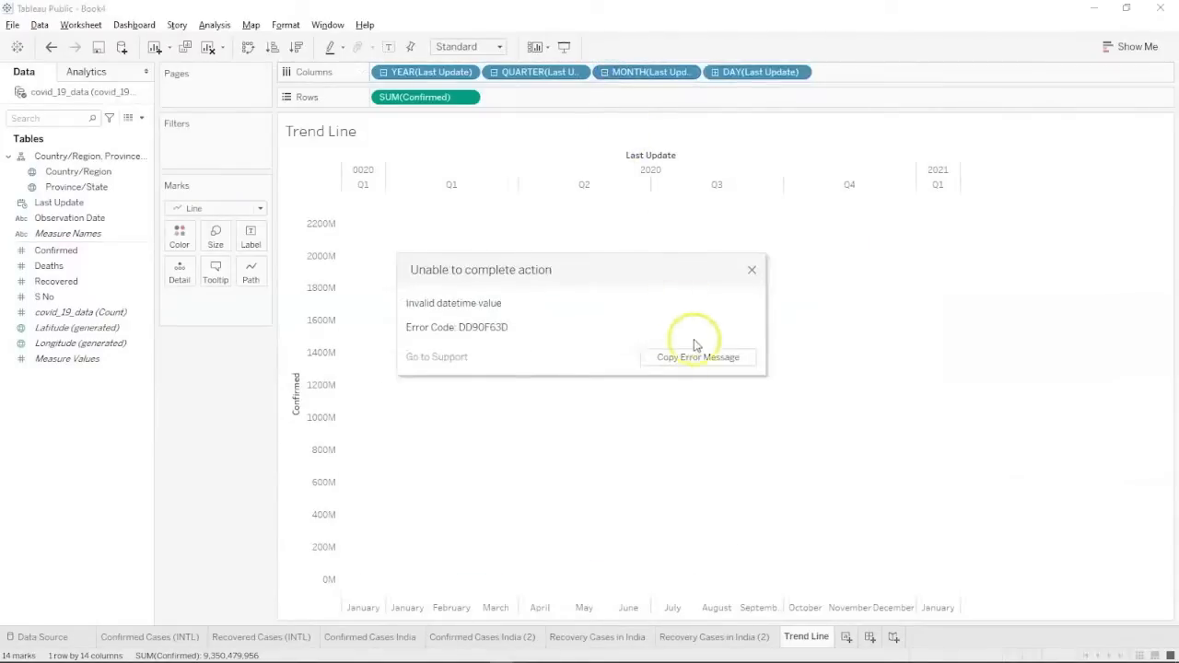
{"action": "left_click", "coordinate": [751, 272]}
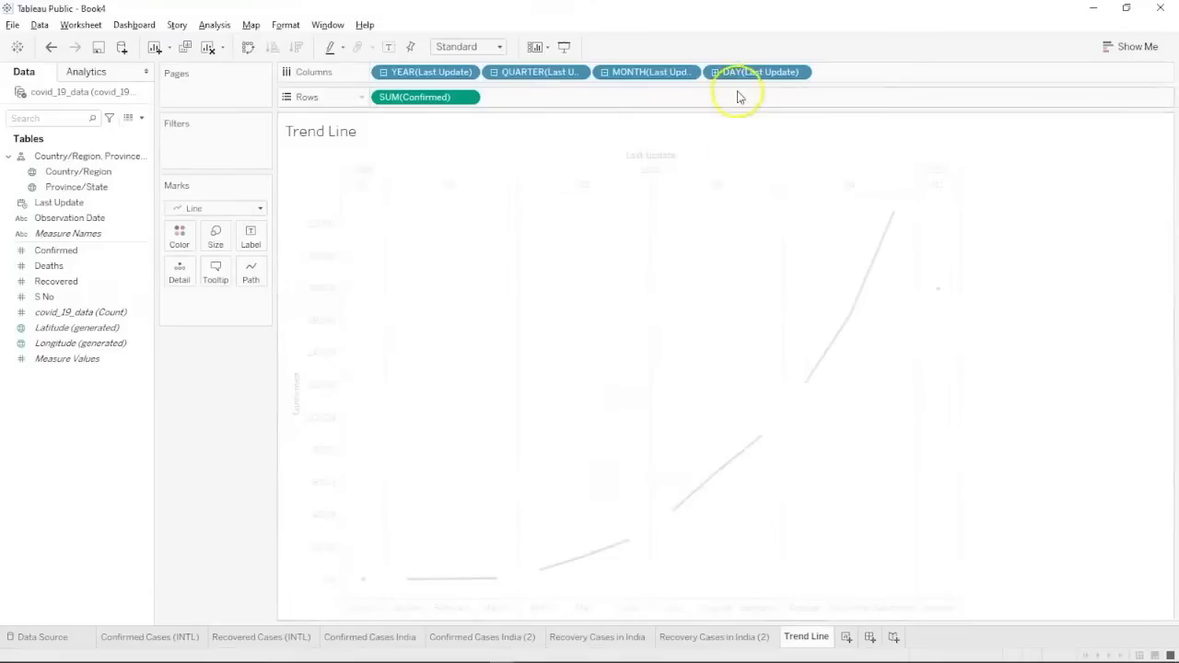
{"action": "right_click", "coordinate": [781, 73]}
{"action": "left_click", "coordinate": [851, 573]}
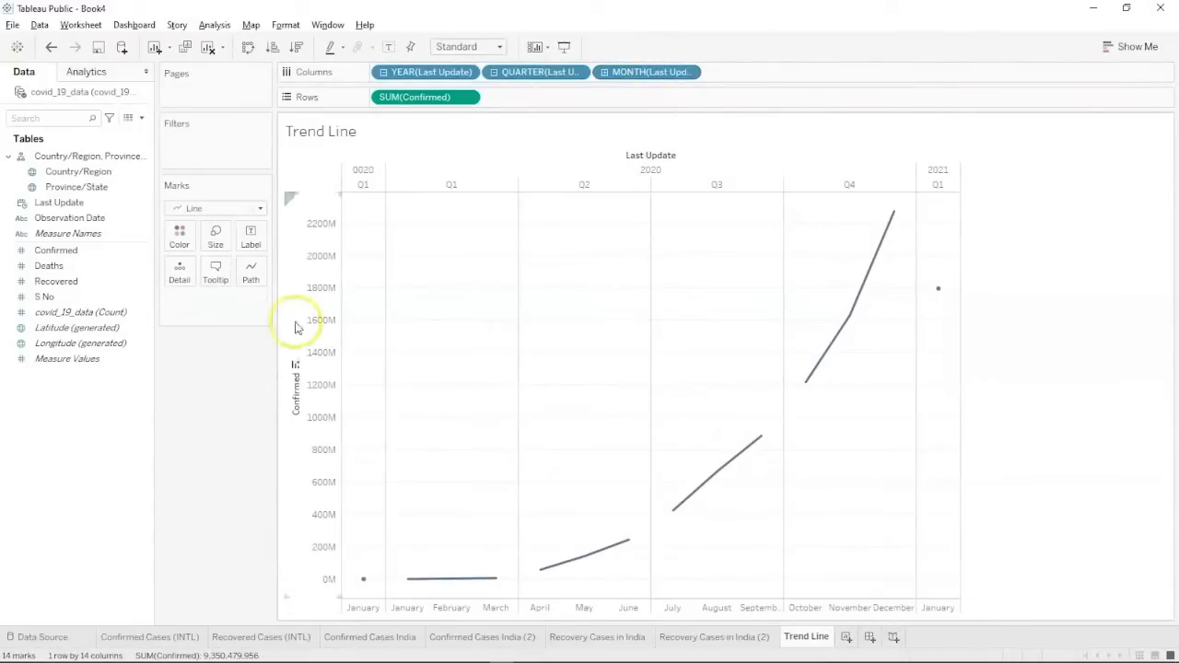
Drop a Linear trend line from the Analytics pane onto the SUM(Confirmed) line chart.
{"action": "left_click", "coordinate": [103, 77]}
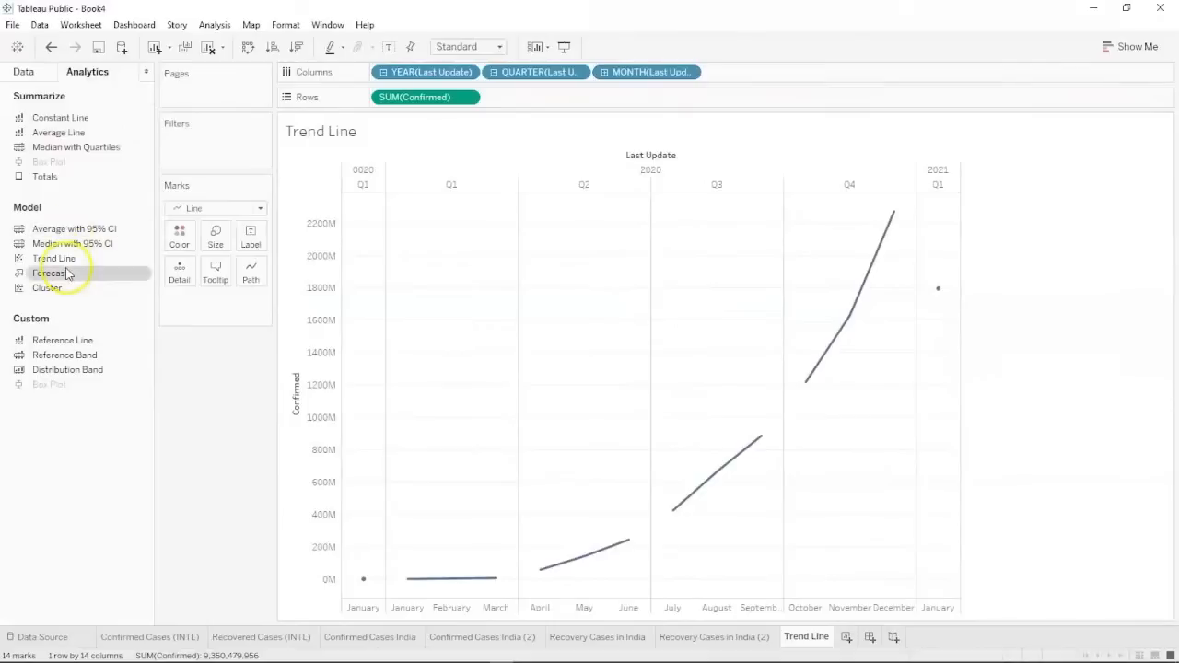
{"action": "left_click_drag", "start_coordinate": [66, 265], "coordinate": [415, 176]}
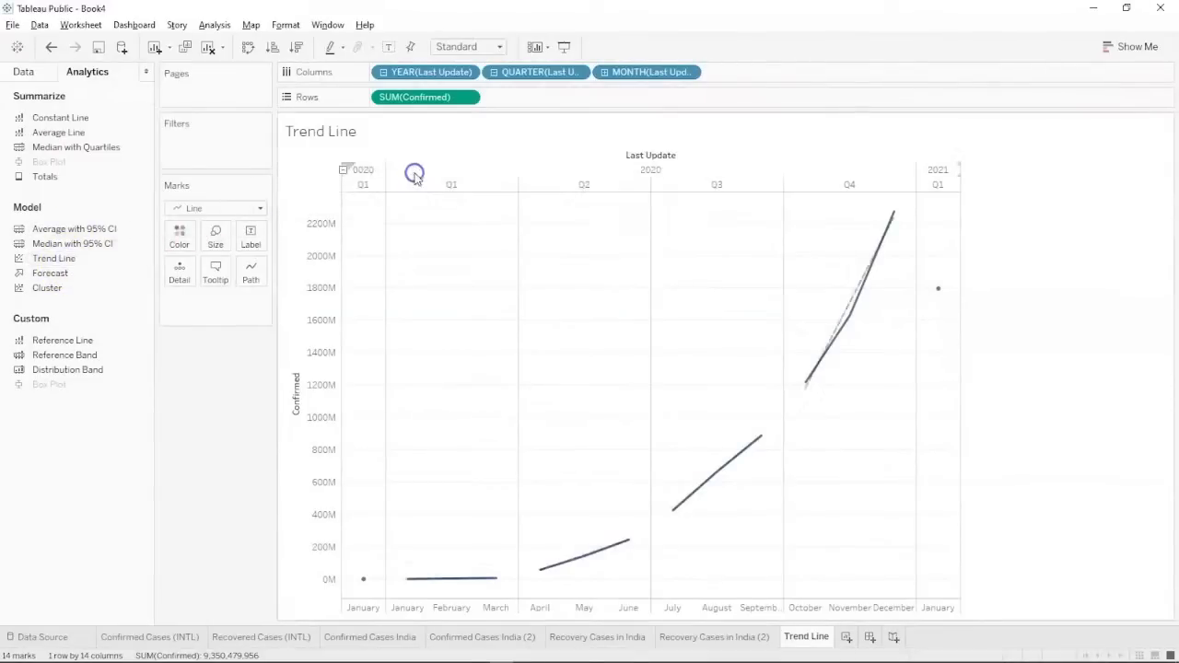
{"action": "mouse_move", "coordinate": [836, 329]}
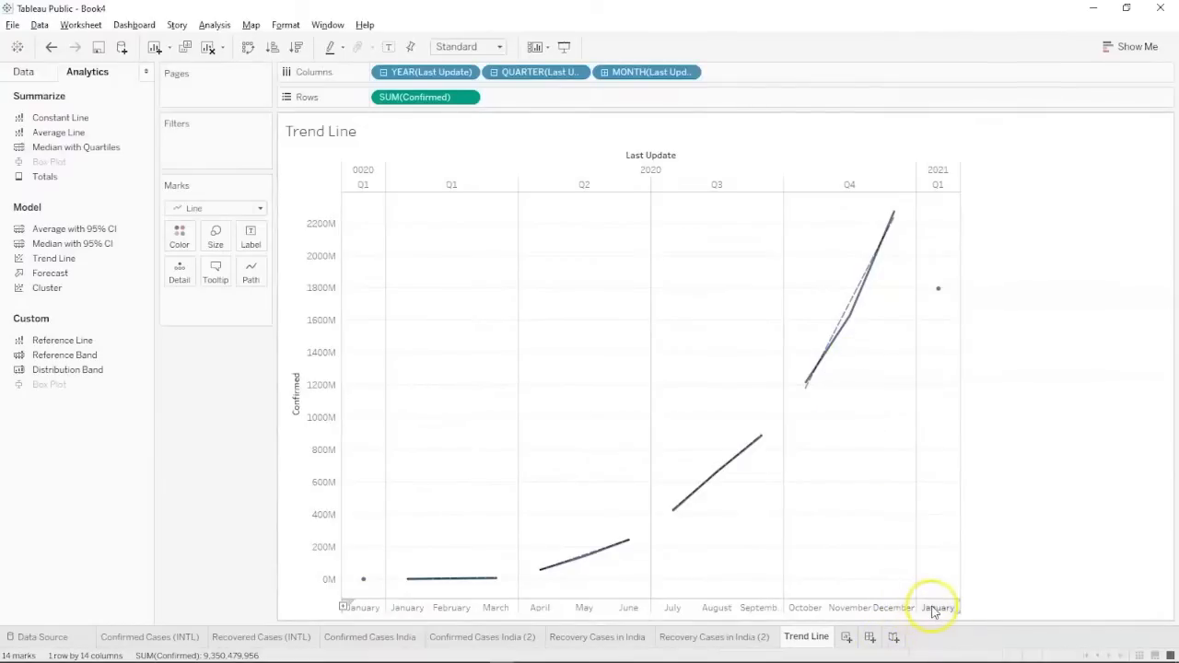
{"action": "mouse_move", "coordinate": [938, 290]}
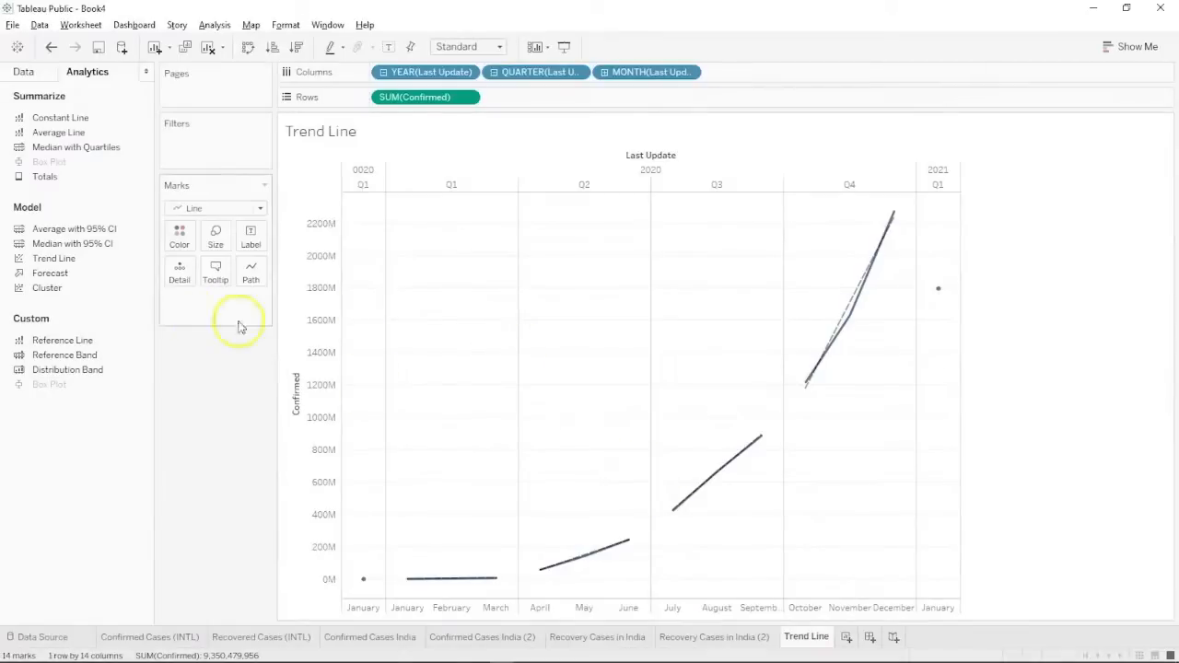
{"action": "left_click", "coordinate": [25, 74]}
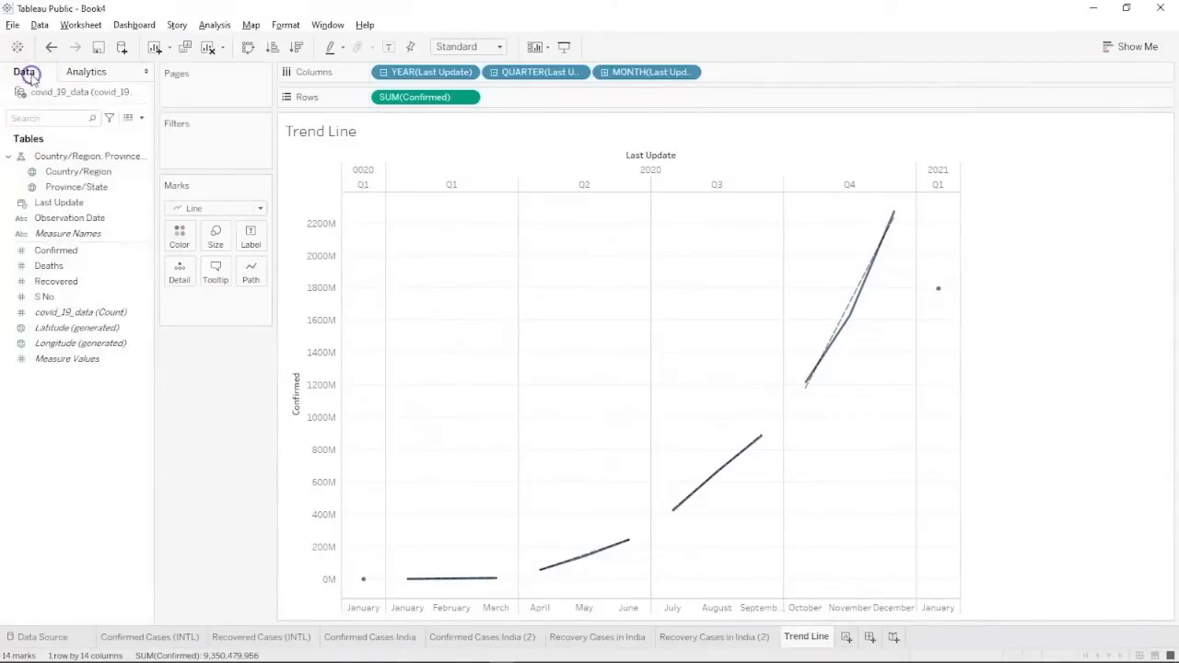
Duplicate the Trend Line sheet and drag Country/Region onto the copy's Filters.
{"action": "mouse_move", "coordinate": [986, 654]}
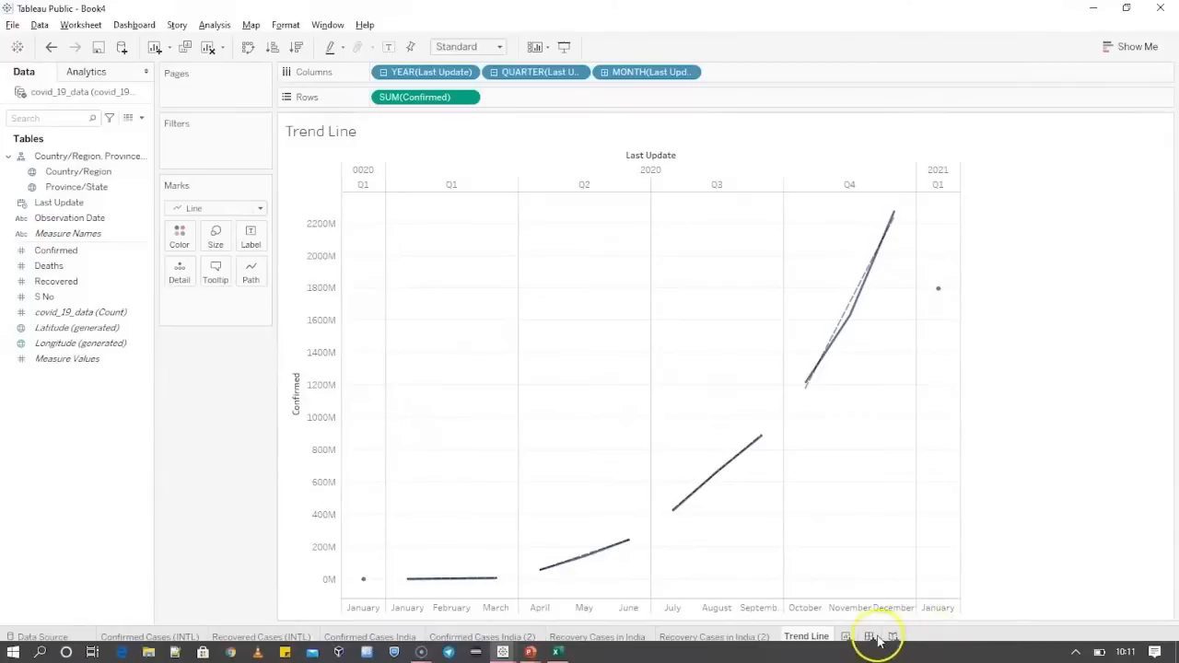
{"action": "right_click", "coordinate": [812, 636]}
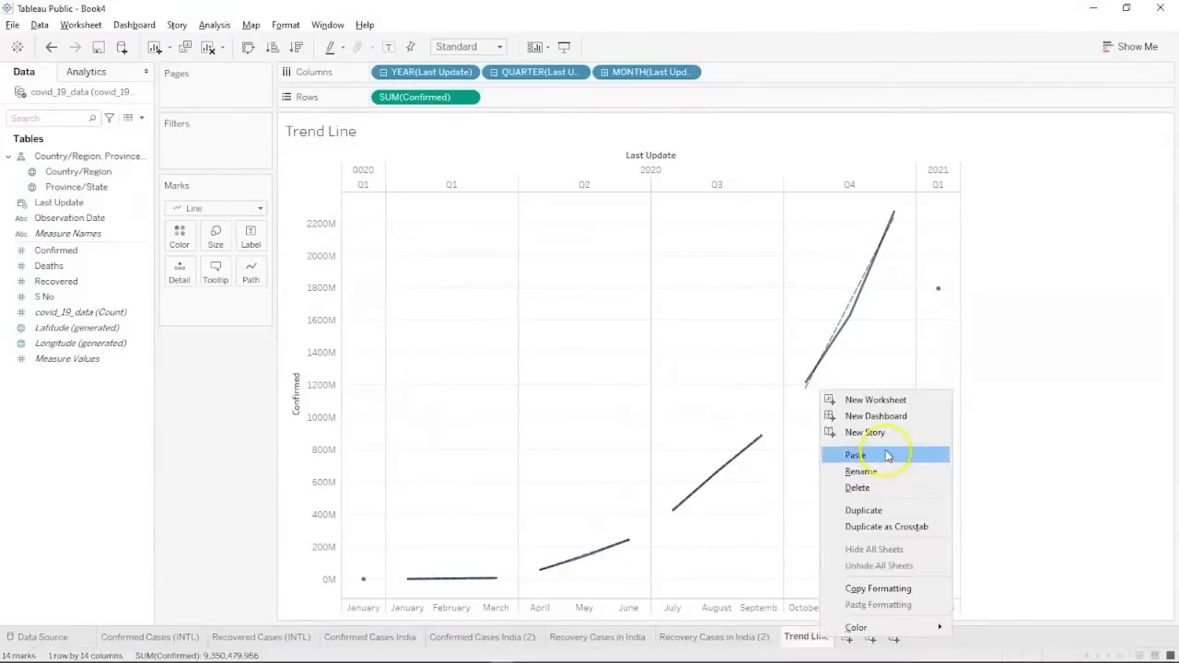
{"action": "left_click", "coordinate": [879, 512]}
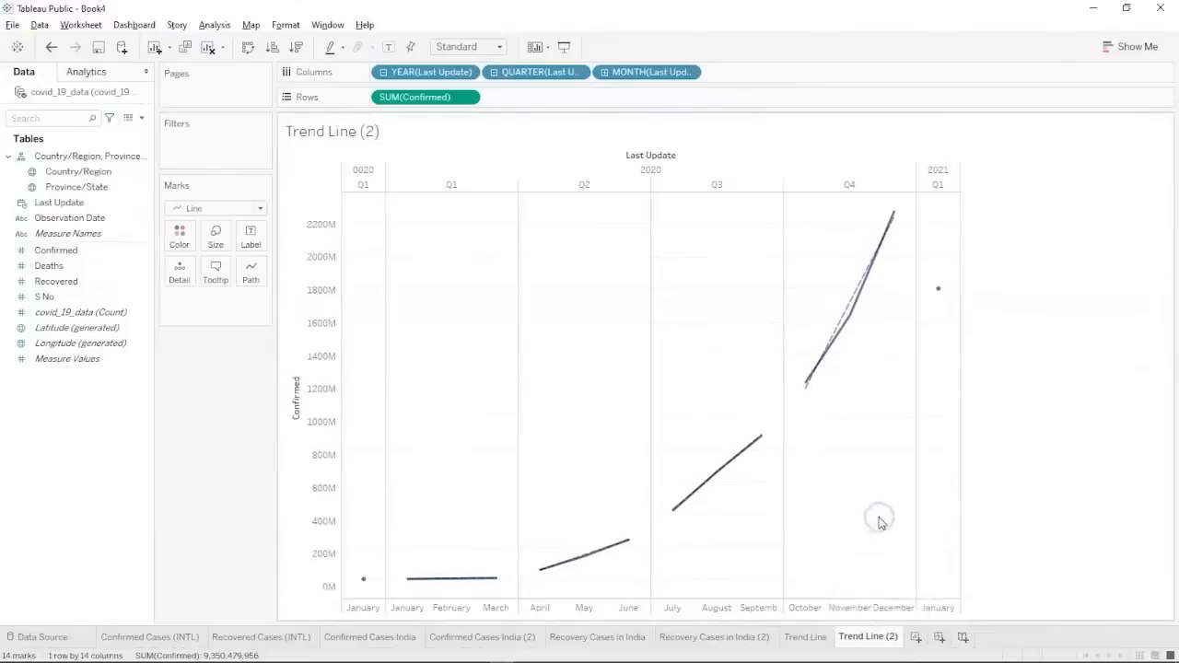
{"action": "left_click", "coordinate": [109, 251]}
{"action": "left_click", "coordinate": [63, 172]}
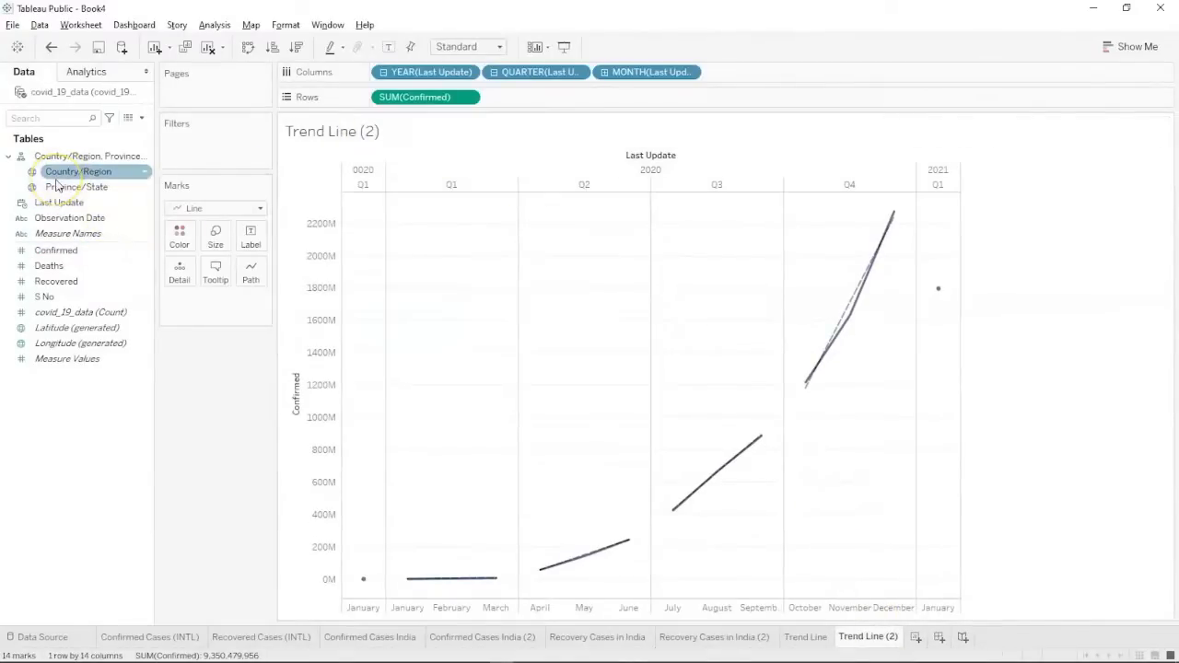
{"action": "left_click_drag", "start_coordinate": [57, 180], "coordinate": [177, 147]}
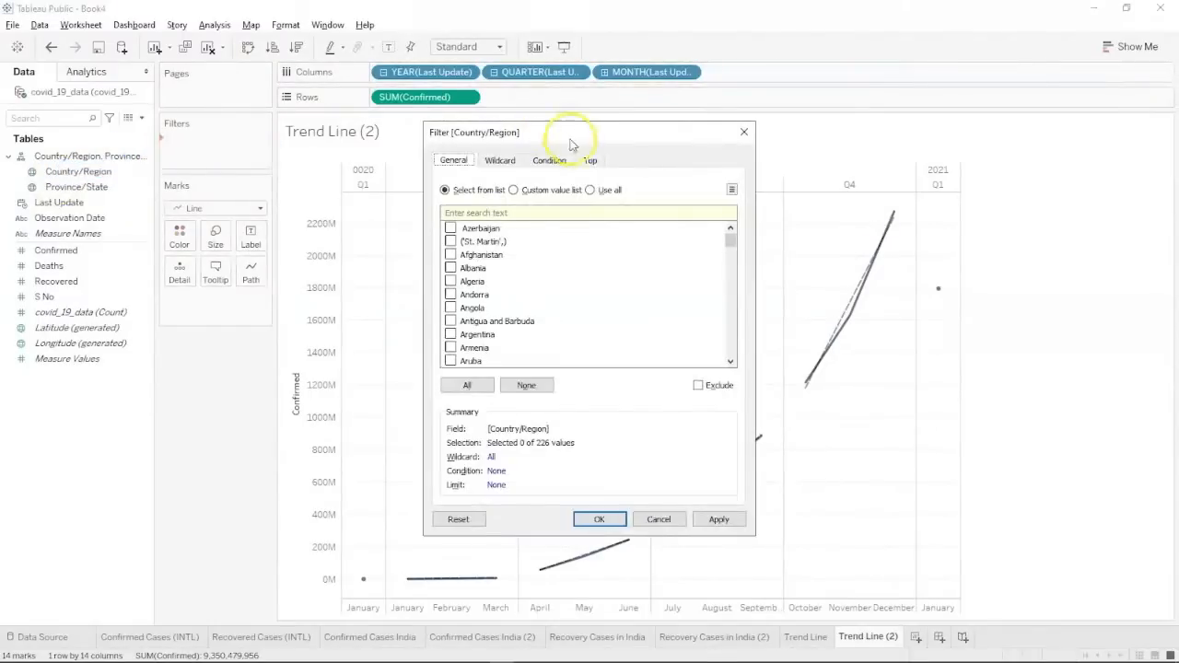
Clear all countries in the filter, keep only India, and apply it.
{"action": "scroll", "coordinate": [456, 314], "scroll_direction": "down", "scroll_amount": 3}
{"action": "scroll", "coordinate": [455, 315], "scroll_direction": "down", "scroll_amount": 20}
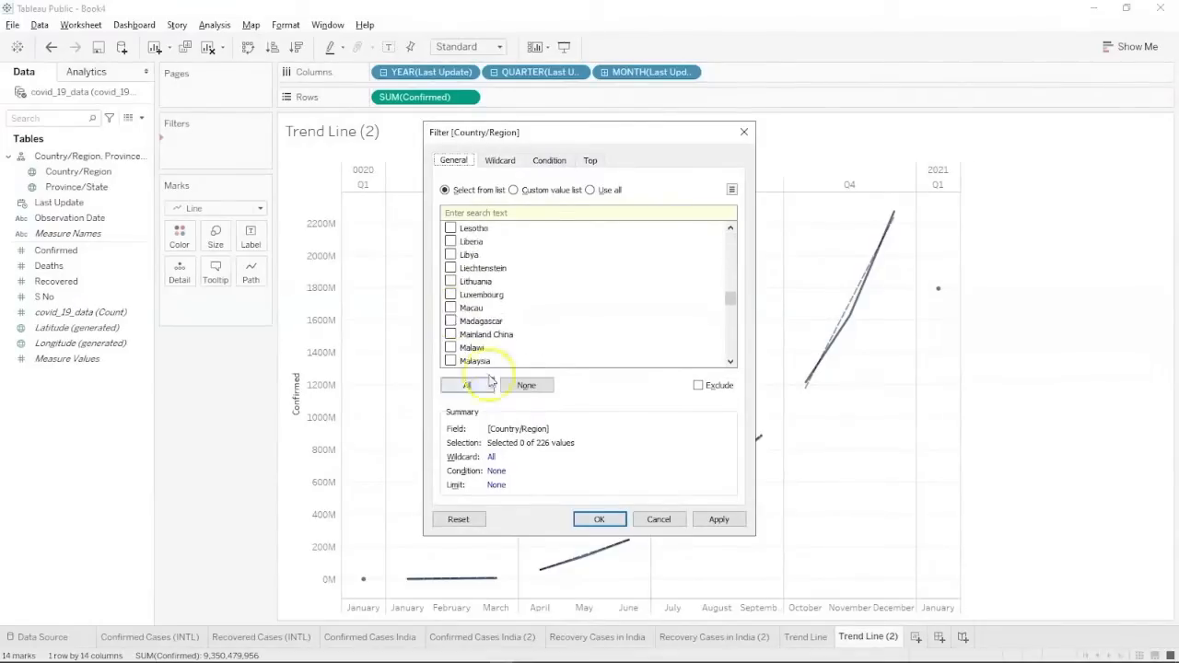
{"action": "left_click", "coordinate": [472, 387]}
{"action": "left_click", "coordinate": [512, 386]}
{"action": "scroll", "coordinate": [472, 347], "scroll_direction": "down", "scroll_amount": 12}
{"action": "scroll", "coordinate": [471, 348], "scroll_direction": "down", "scroll_amount": 9}
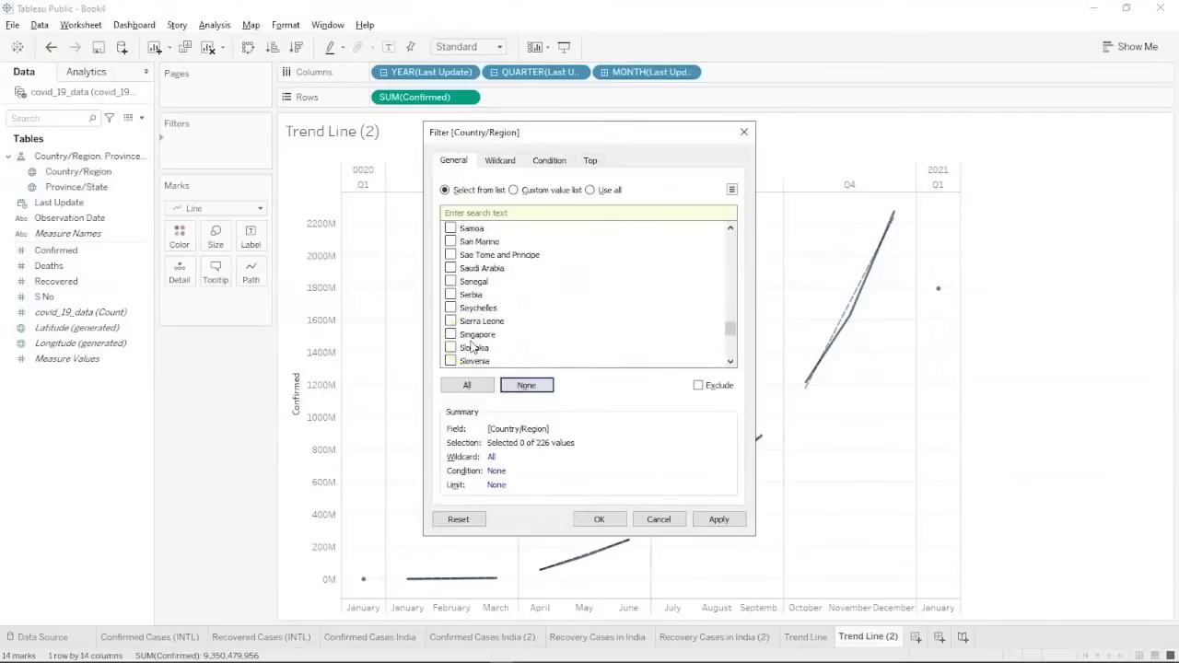
{"action": "scroll", "coordinate": [472, 347], "scroll_direction": "up", "scroll_amount": 20}
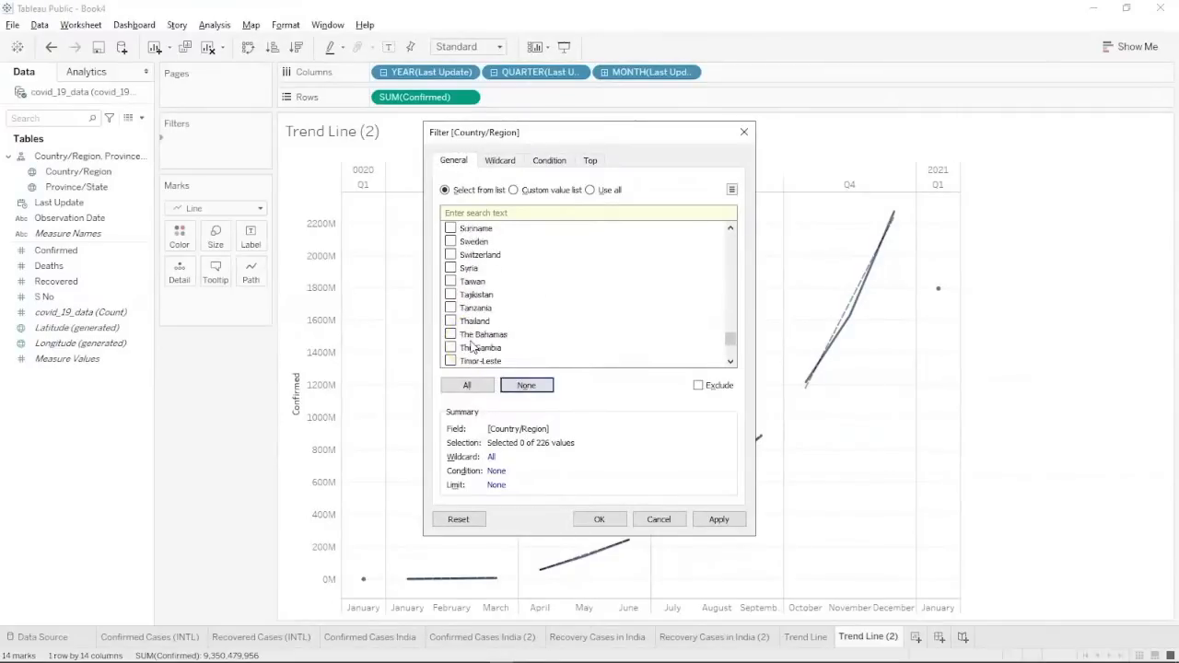
{"action": "scroll", "coordinate": [472, 347], "scroll_direction": "up", "scroll_amount": 10}
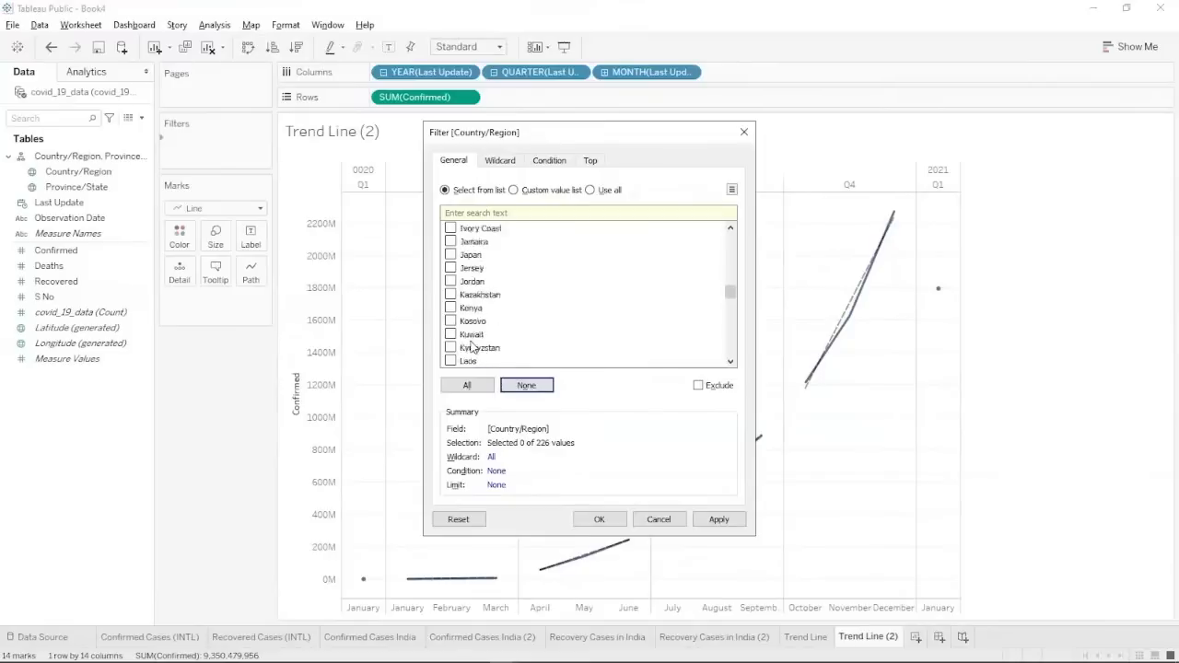
{"action": "left_click", "coordinate": [450, 295]}
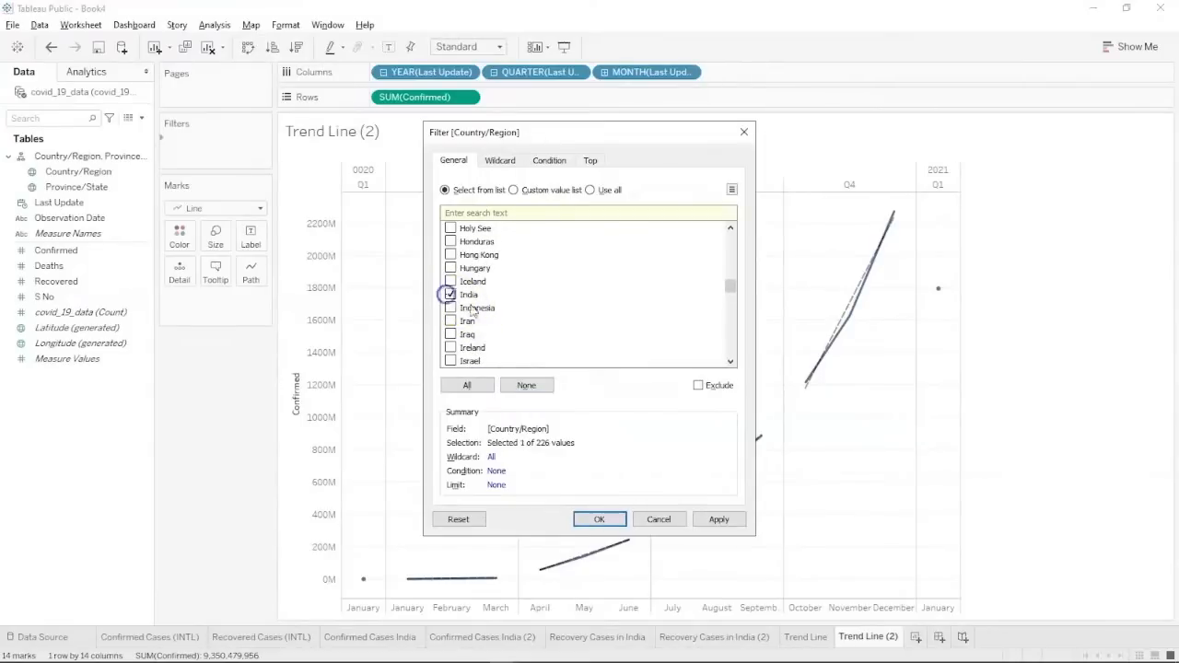
{"action": "left_click", "coordinate": [718, 518]}
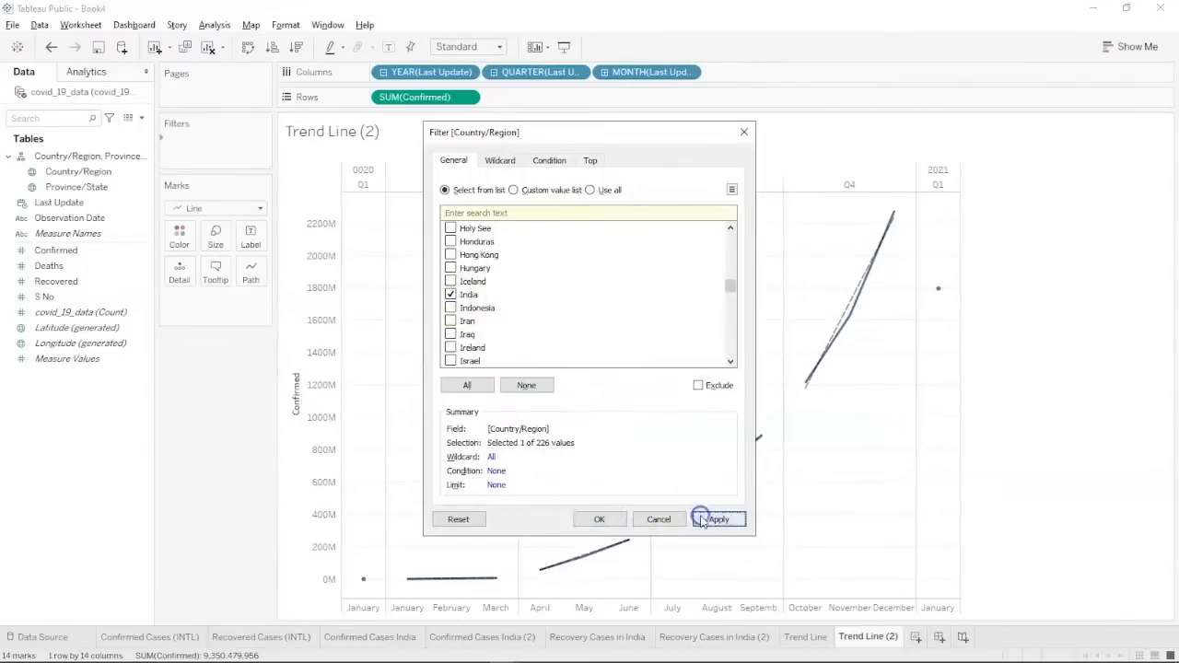
{"action": "left_click", "coordinate": [612, 519]}
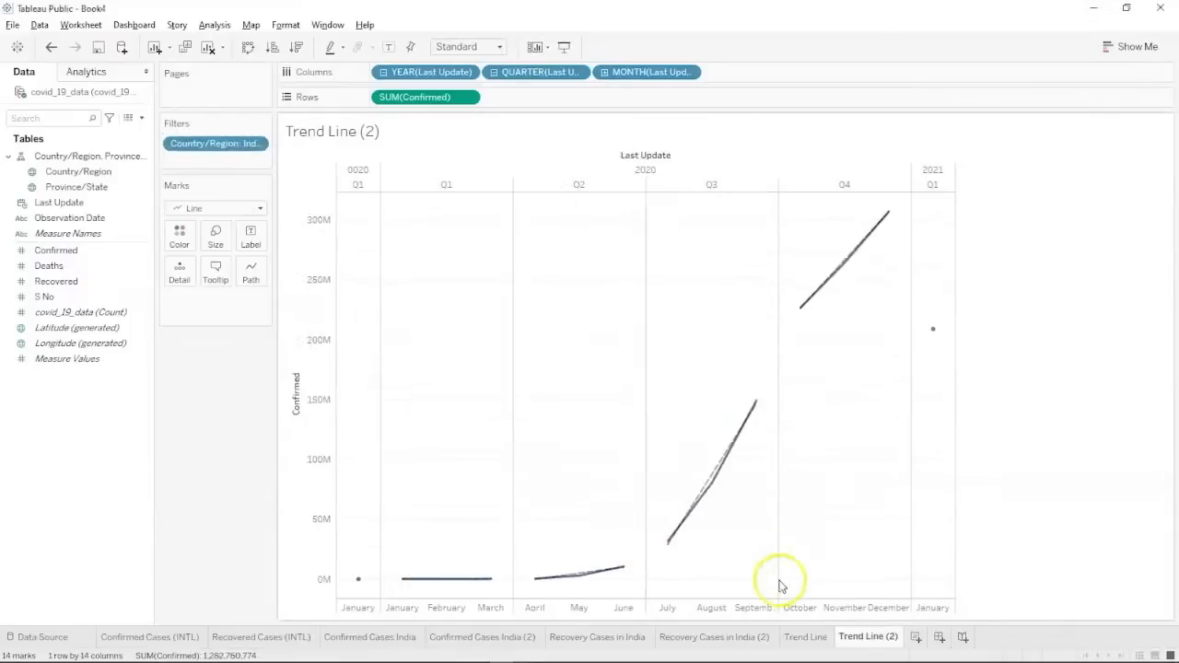
{"action": "double_click", "coordinate": [875, 637]}
Rename the Trend Line (2) sheet to Trend Line India.
{"action": "left_click", "coordinate": [892, 638]}
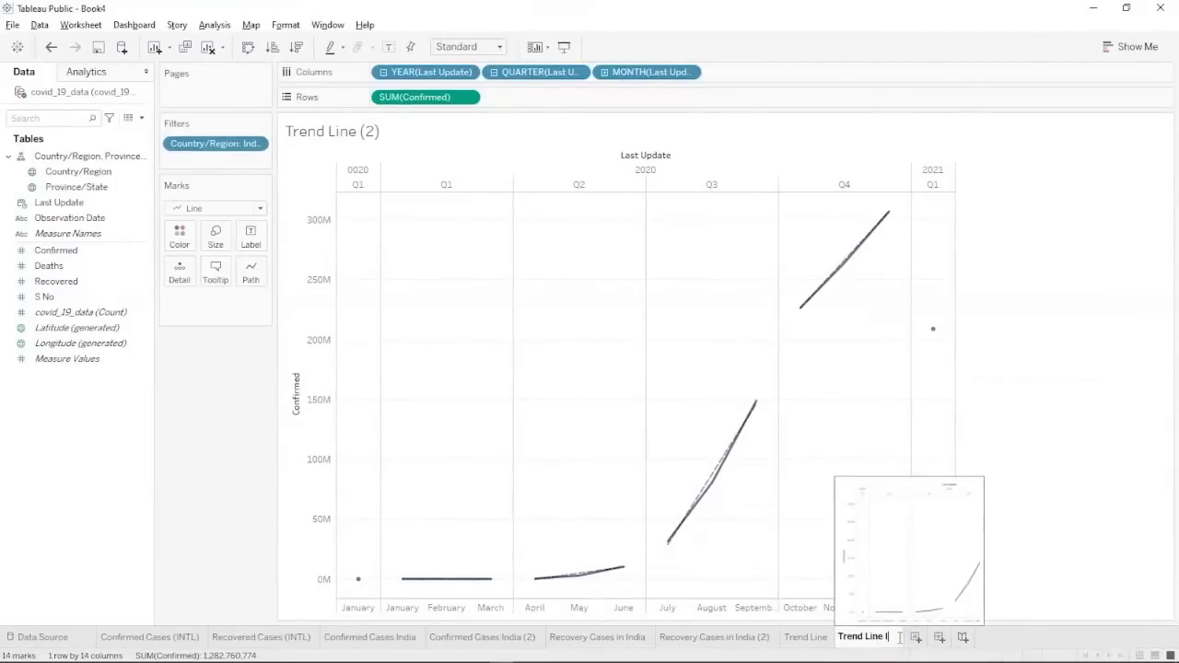
{"action": "type", "text": "India"}
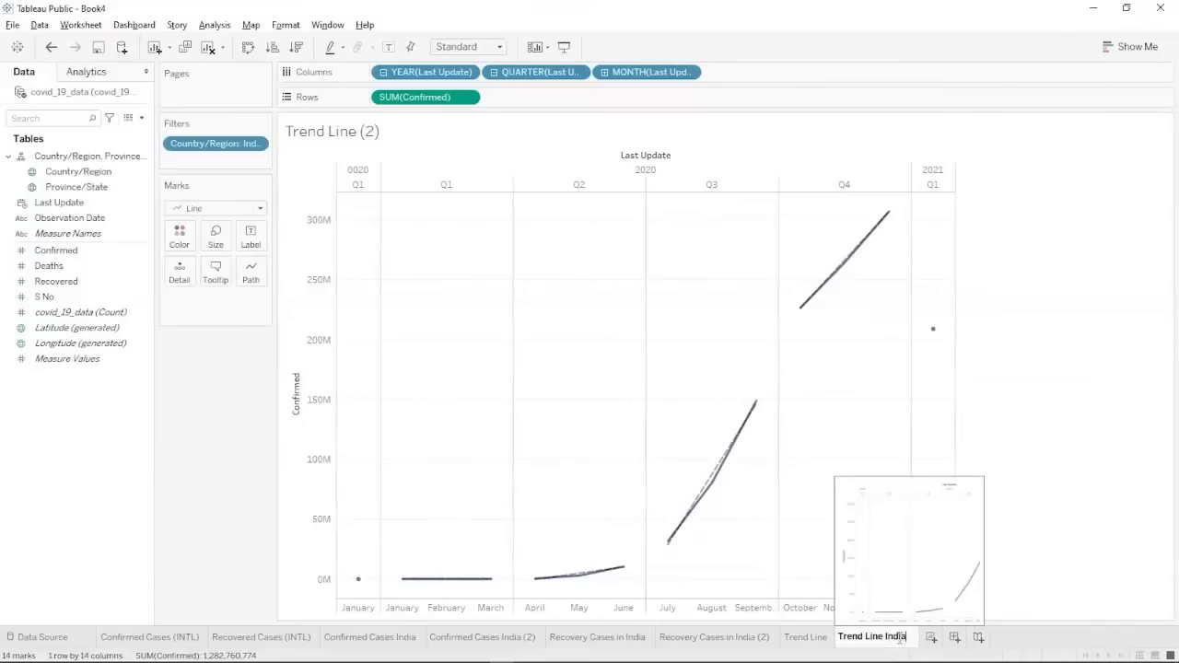
{"action": "left_click", "coordinate": [1041, 527]}
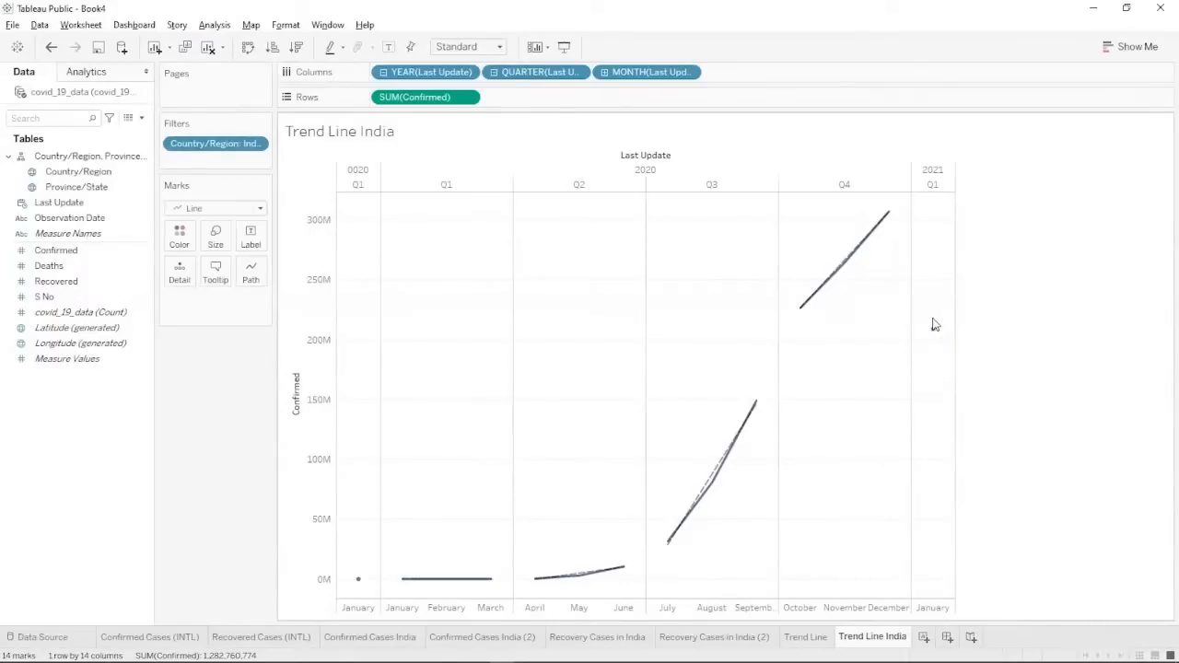
{"action": "mouse_move", "coordinate": [933, 333]}
{"action": "mouse_move", "coordinate": [889, 214]}
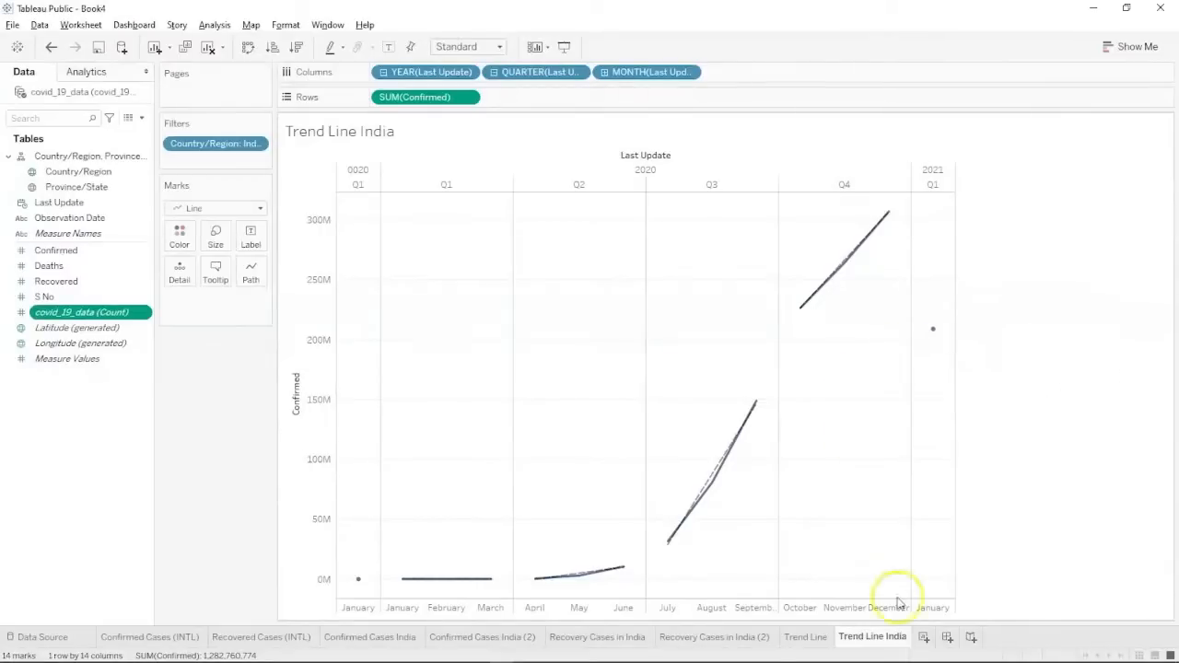
Deselect the covid_19_data (Count) field and bring up the PowerPoint slide.
{"action": "left_click", "coordinate": [66, 508]}
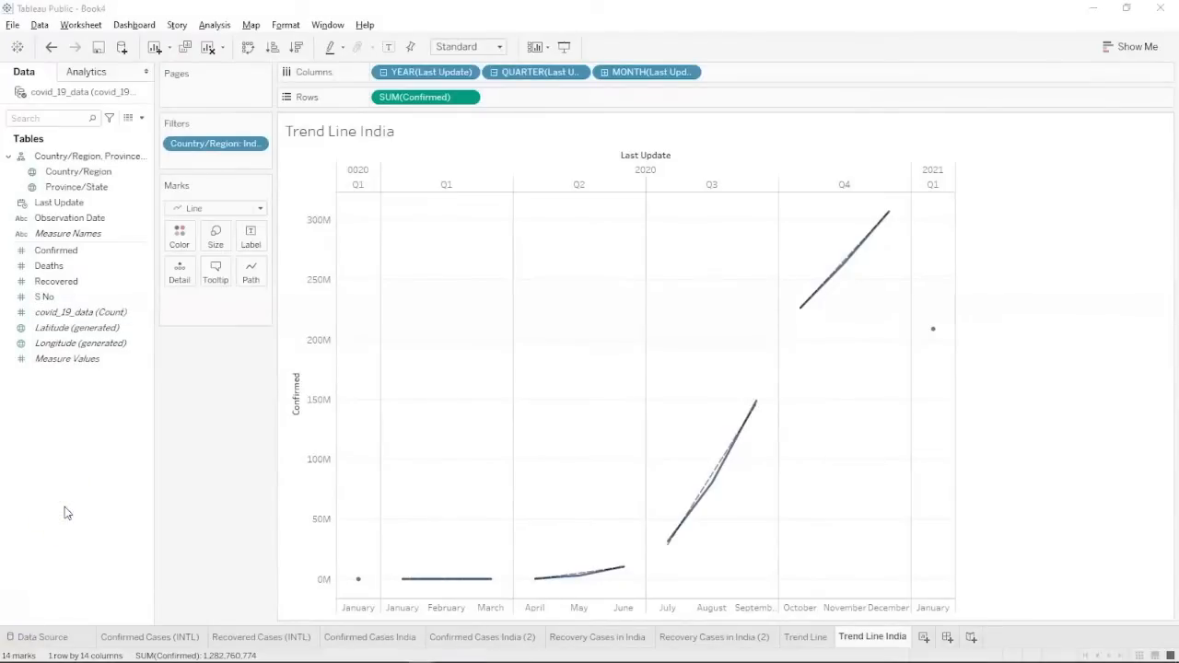
{"action": "key", "text": "alt+Tab"}
{"action": "key", "text": "Tab"}
{"action": "key", "text": "Tab"}
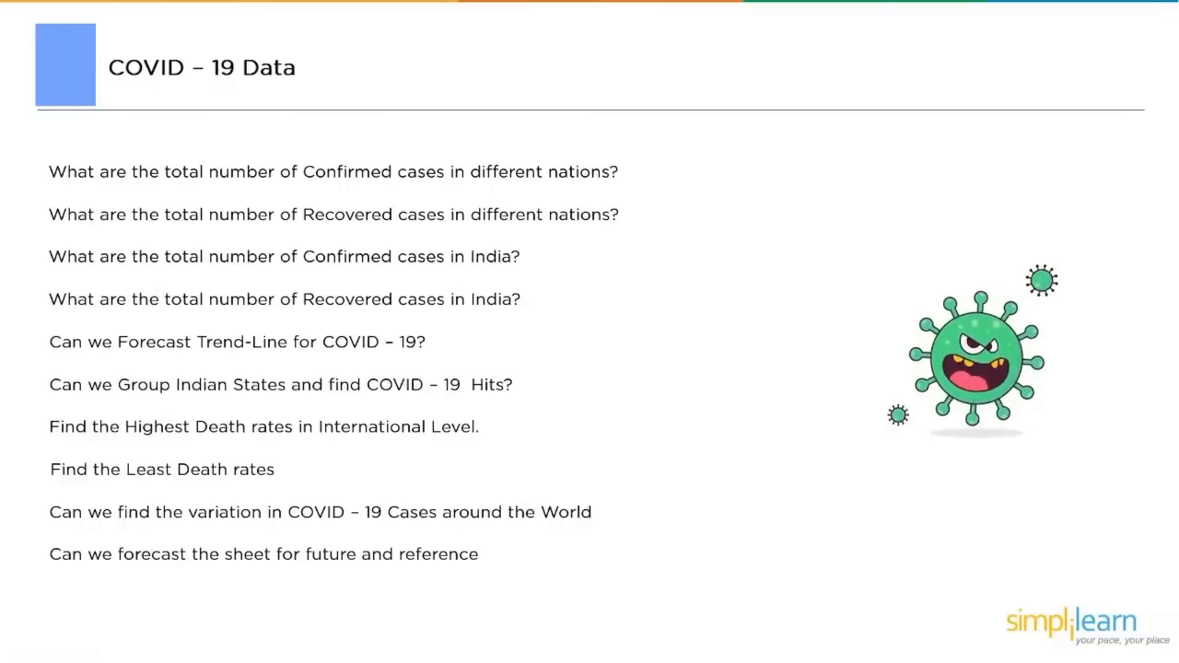
Switch from the PowerPoint COVID-19 Data slide back to the Trend Line India chart in Tableau.
{"action": "key", "text": "alt+Tab"}
{"action": "key", "text": "alt+Tab"}
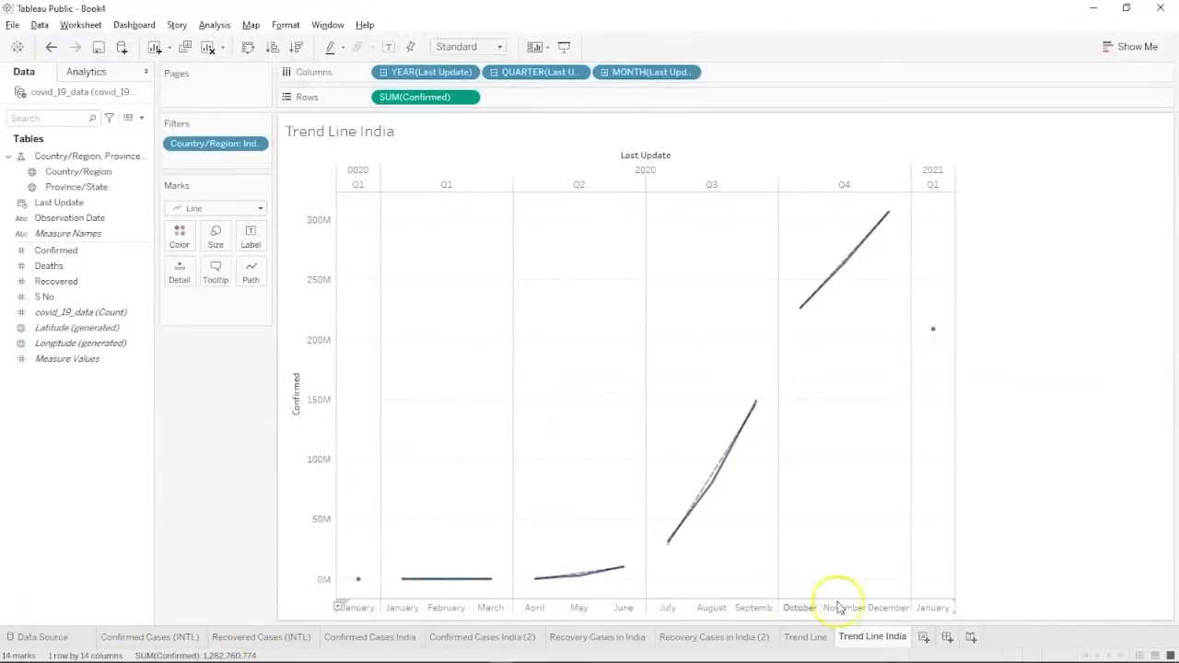
Add a new worksheet and name it 'Grouped'.
{"action": "left_click", "coordinate": [924, 637]}
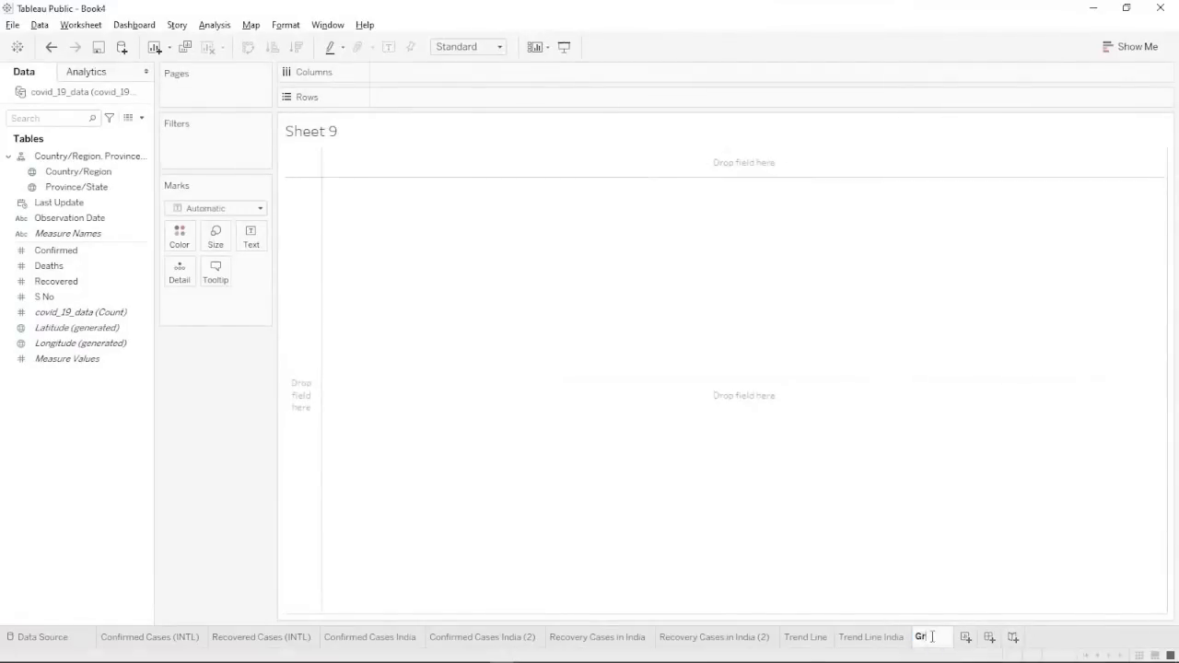
{"action": "left_click", "coordinate": [929, 636]}
{"action": "type", "text": "Grouped"}
{"action": "key", "text": "Return"}
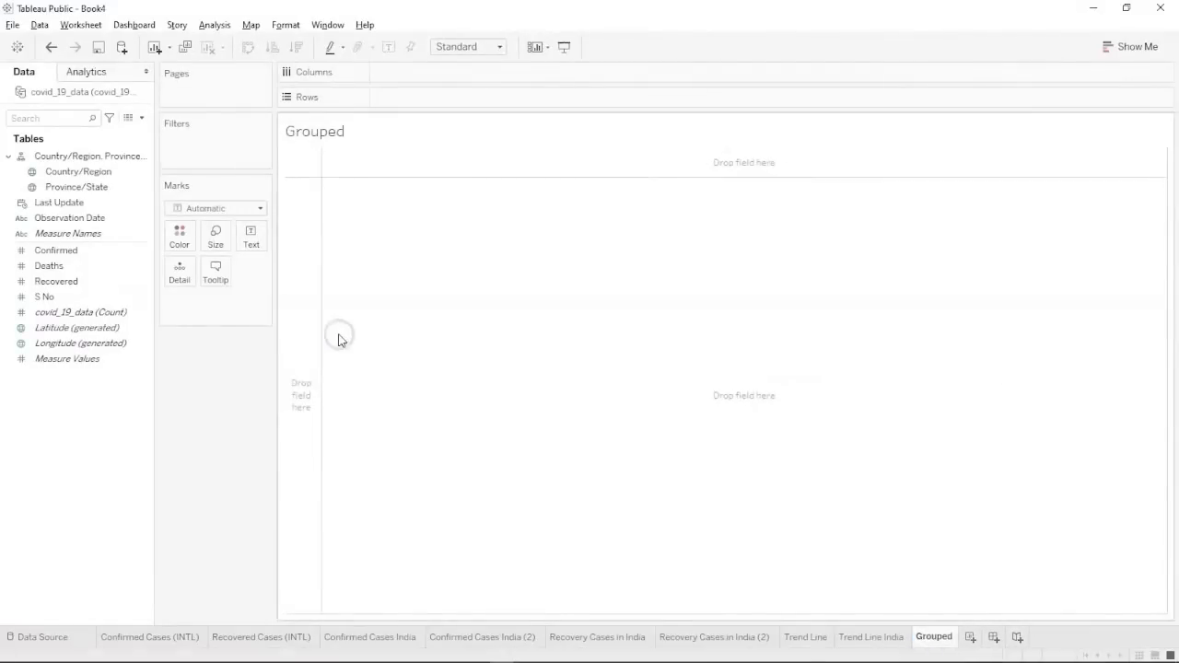
Select the Province/State field and bring up its Create submenu for making a group.
{"action": "left_click", "coordinate": [107, 174]}
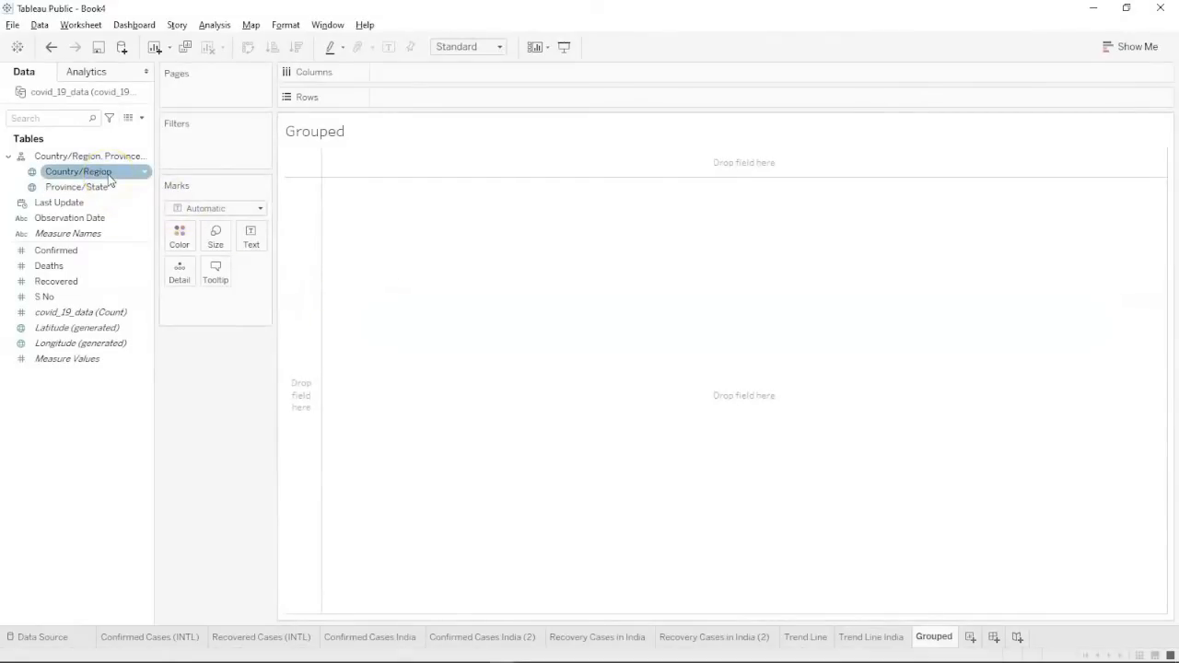
{"action": "left_click", "coordinate": [101, 188]}
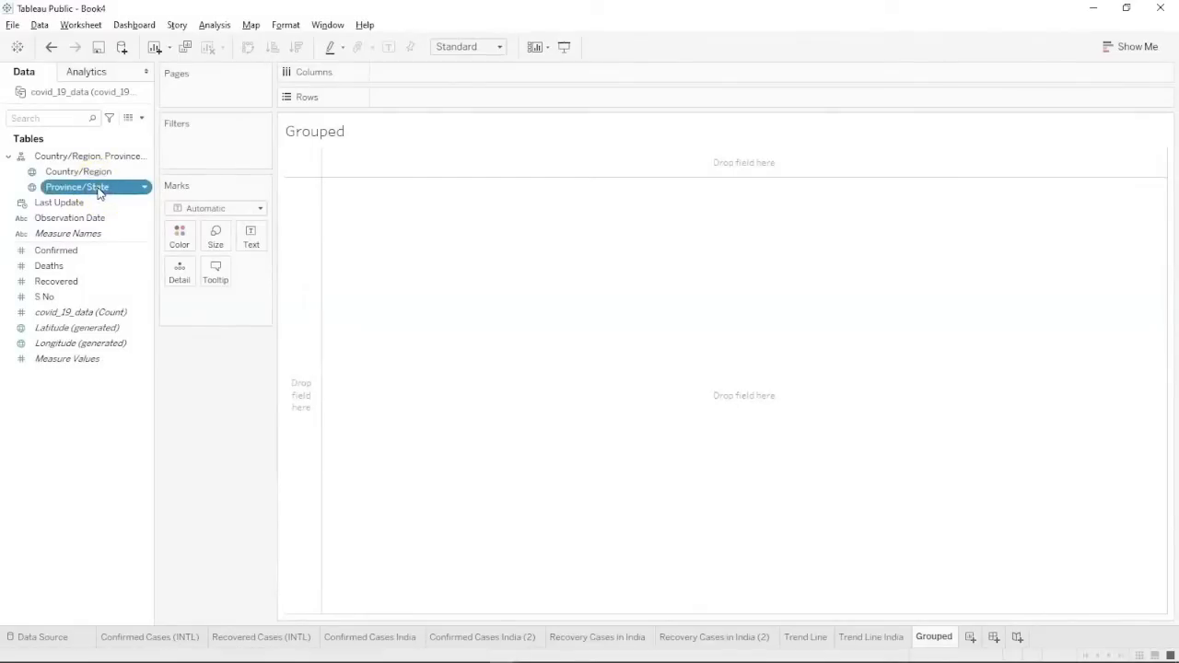
{"action": "right_click", "coordinate": [99, 191]}
{"action": "left_click", "coordinate": [132, 236]}
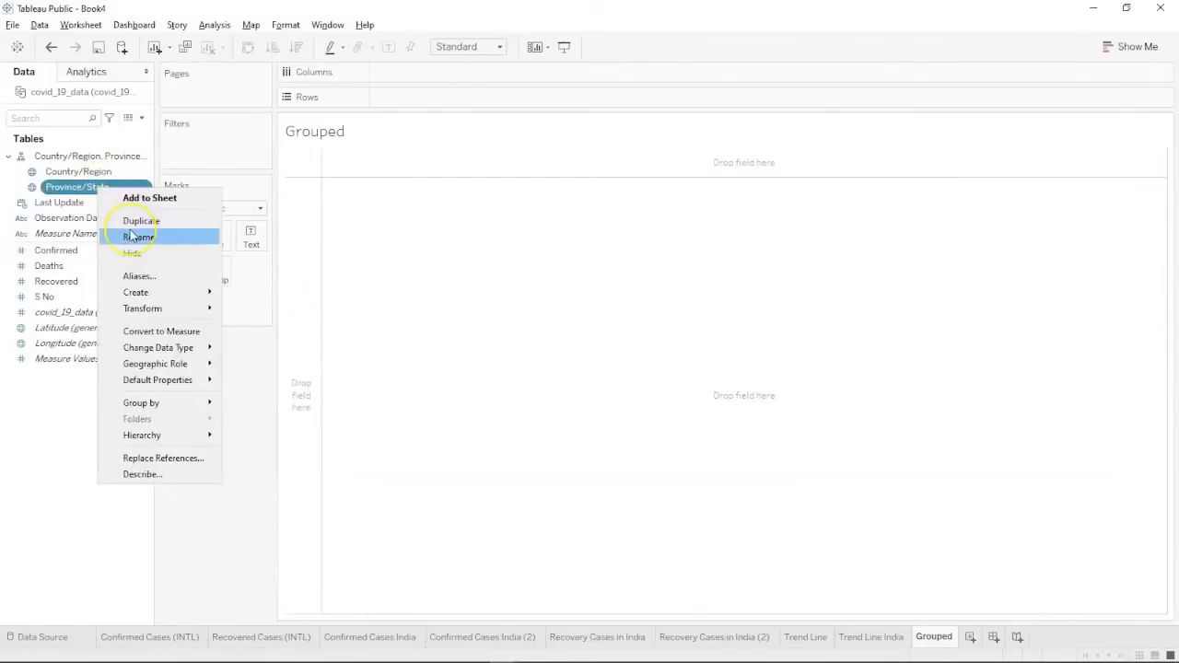
{"action": "mouse_move", "coordinate": [139, 292]}
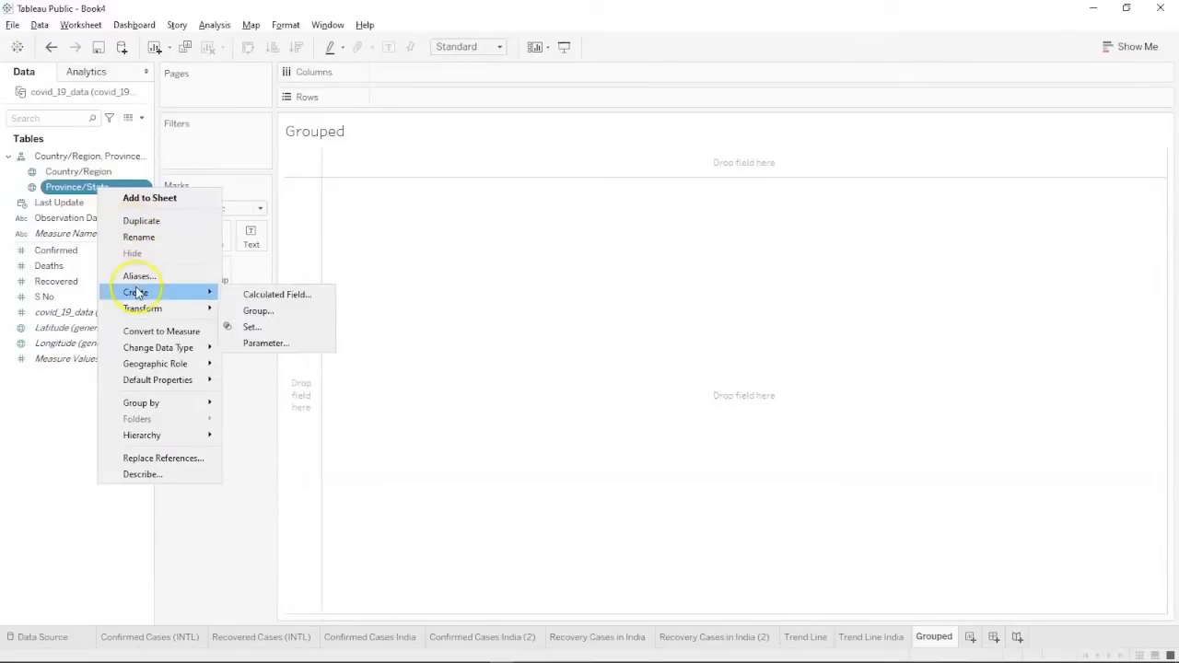
Start a Province/State group and select Andaman and Nicobar Islands, Andhra Pradesh, Arunachal Pradesh and Assam.
{"action": "left_click", "coordinate": [237, 311]}
{"action": "scroll", "coordinate": [541, 339], "scroll_direction": "down", "scroll_amount": 9}
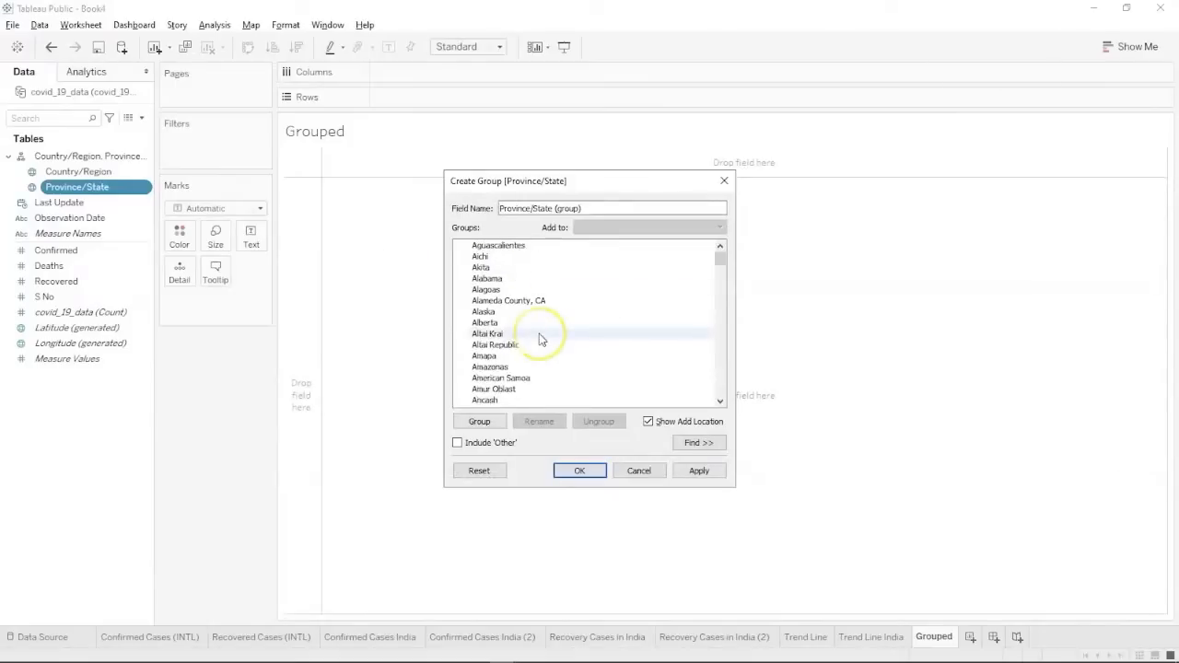
{"action": "scroll", "coordinate": [541, 339], "scroll_direction": "down", "scroll_amount": 7}
{"action": "scroll", "coordinate": [541, 339], "scroll_direction": "up", "scroll_amount": 7}
{"action": "scroll", "coordinate": [541, 338], "scroll_direction": "up", "scroll_amount": 5}
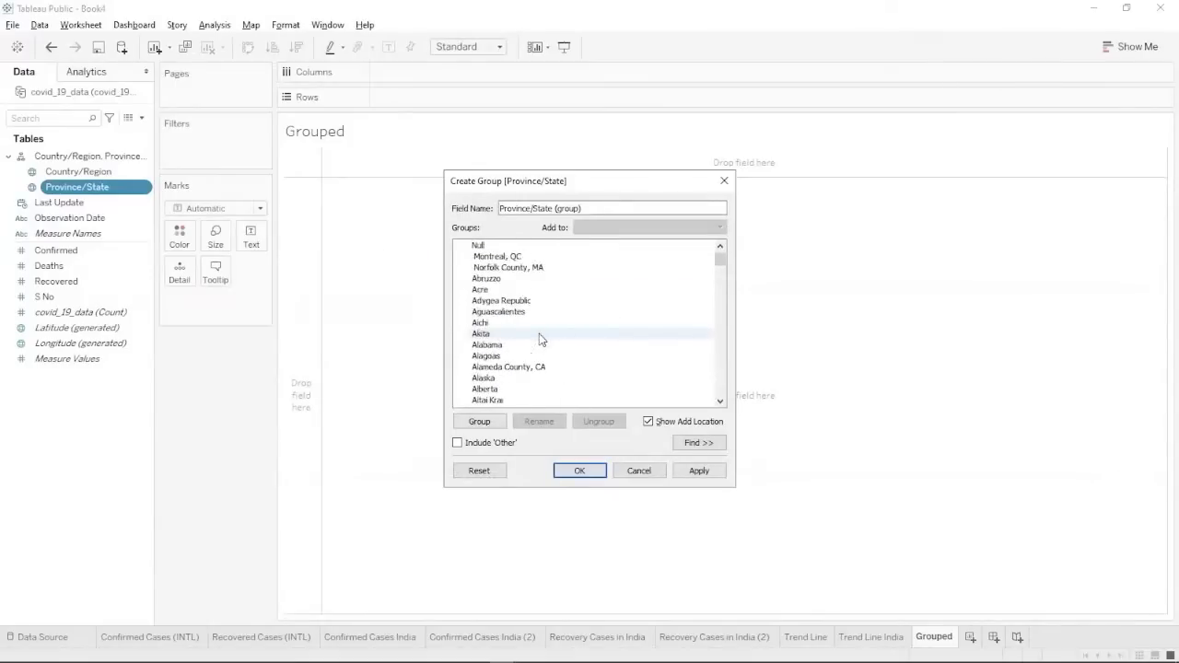
{"action": "scroll", "coordinate": [510, 365], "scroll_direction": "down", "scroll_amount": 4}
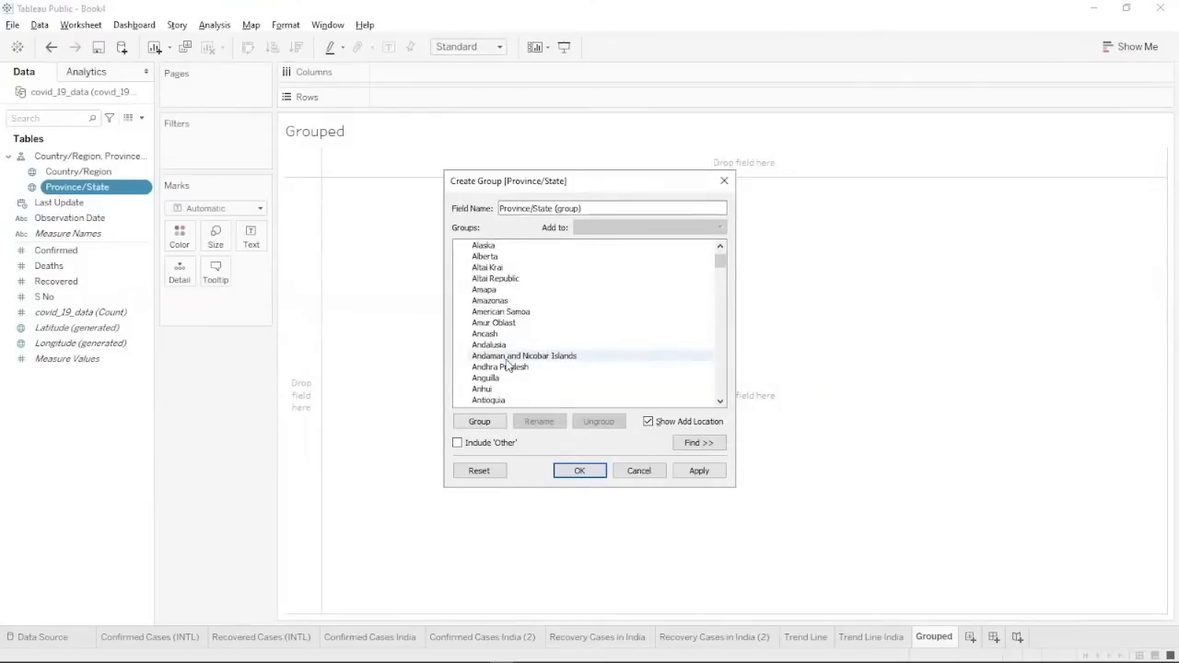
{"action": "left_click", "coordinate": [506, 357]}
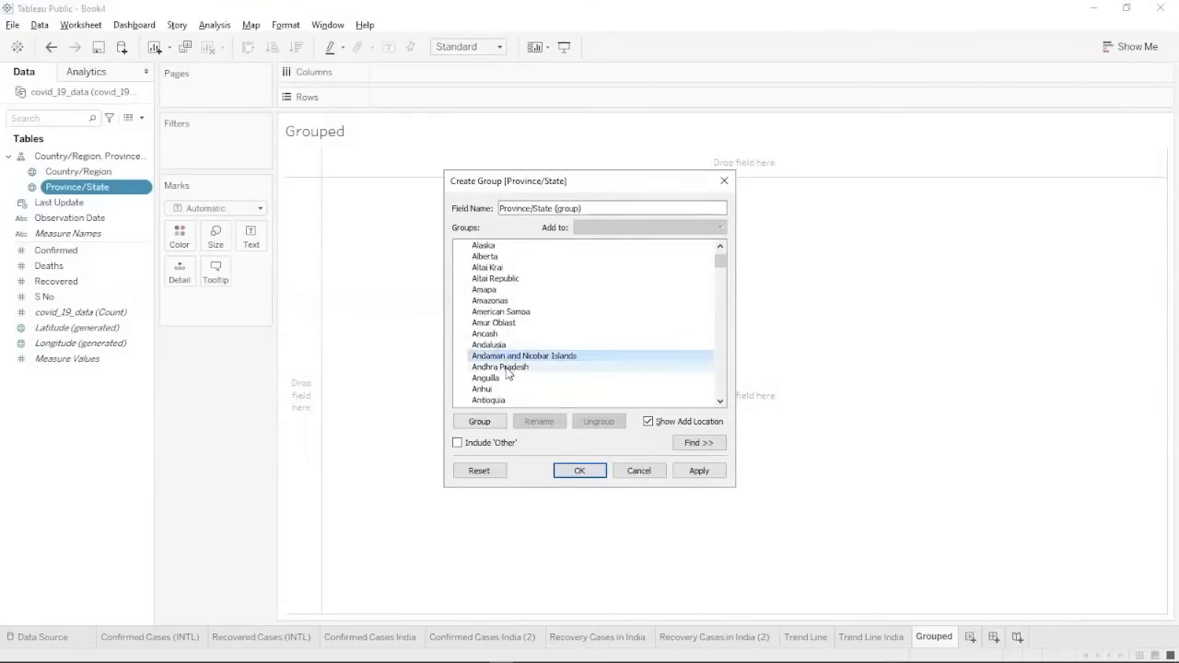
{"action": "left_click", "coordinate": [507, 367], "text": "ctrl"}
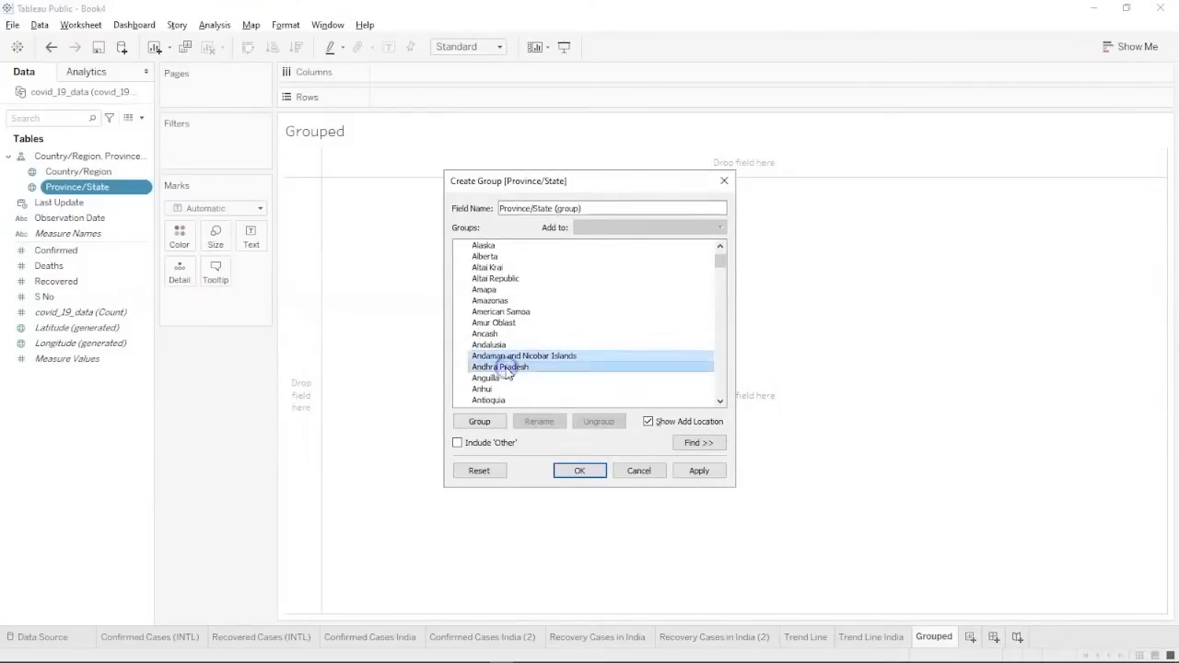
{"action": "scroll", "coordinate": [507, 372], "scroll_direction": "down", "scroll_amount": 1}
{"action": "scroll", "coordinate": [507, 372], "scroll_direction": "down", "scroll_amount": 7}
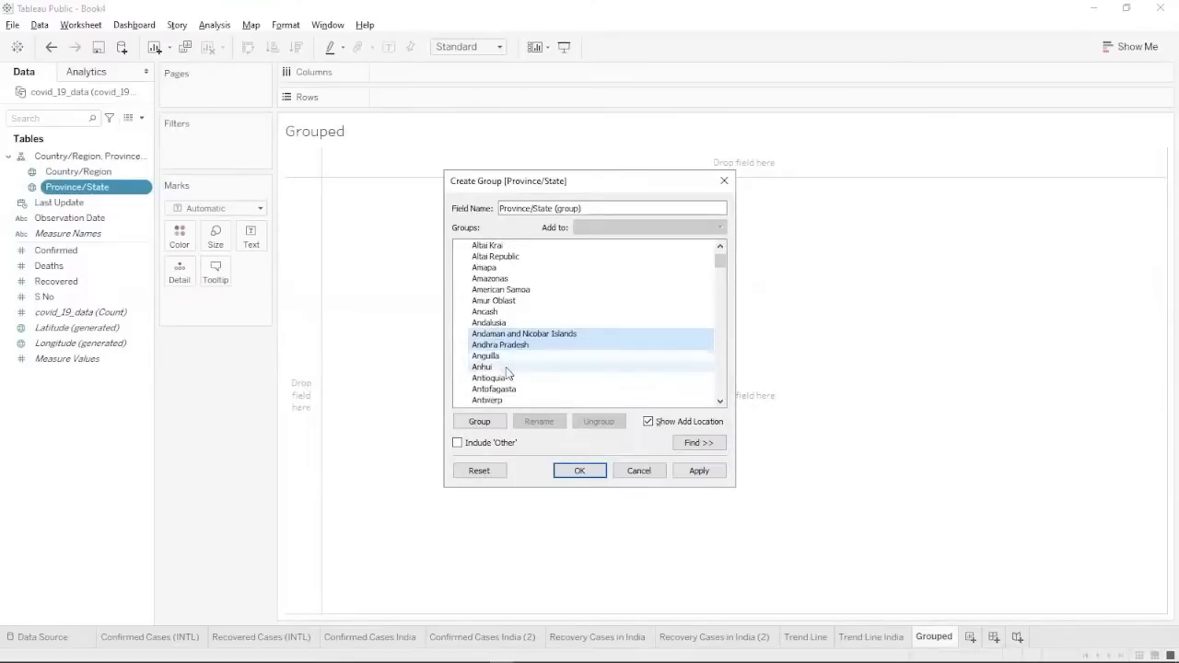
{"action": "scroll", "coordinate": [507, 372], "scroll_direction": "down", "scroll_amount": 5}
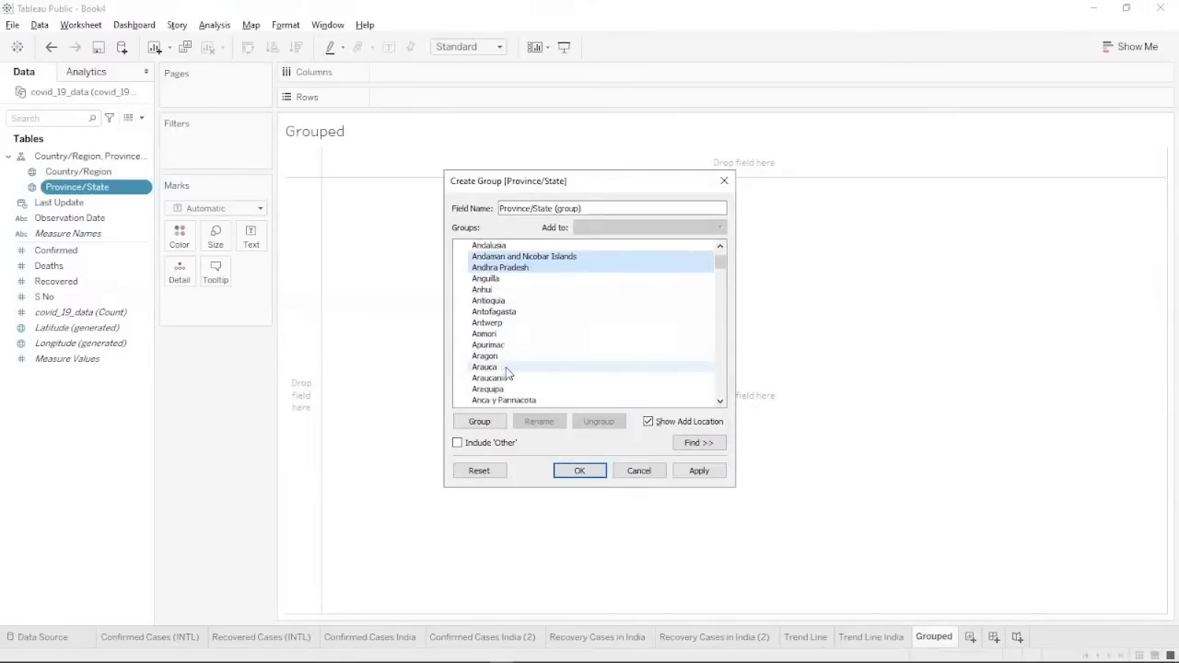
{"action": "scroll", "coordinate": [507, 372], "scroll_direction": "down", "scroll_amount": 7}
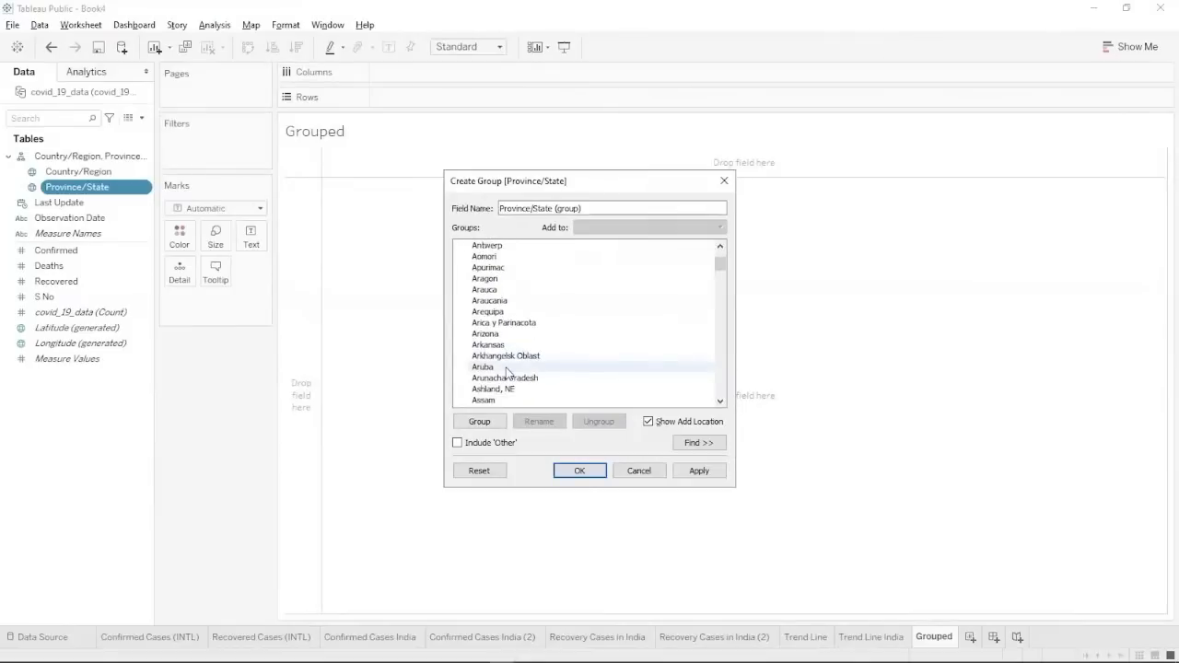
{"action": "left_click", "coordinate": [513, 337], "text": "ctrl"}
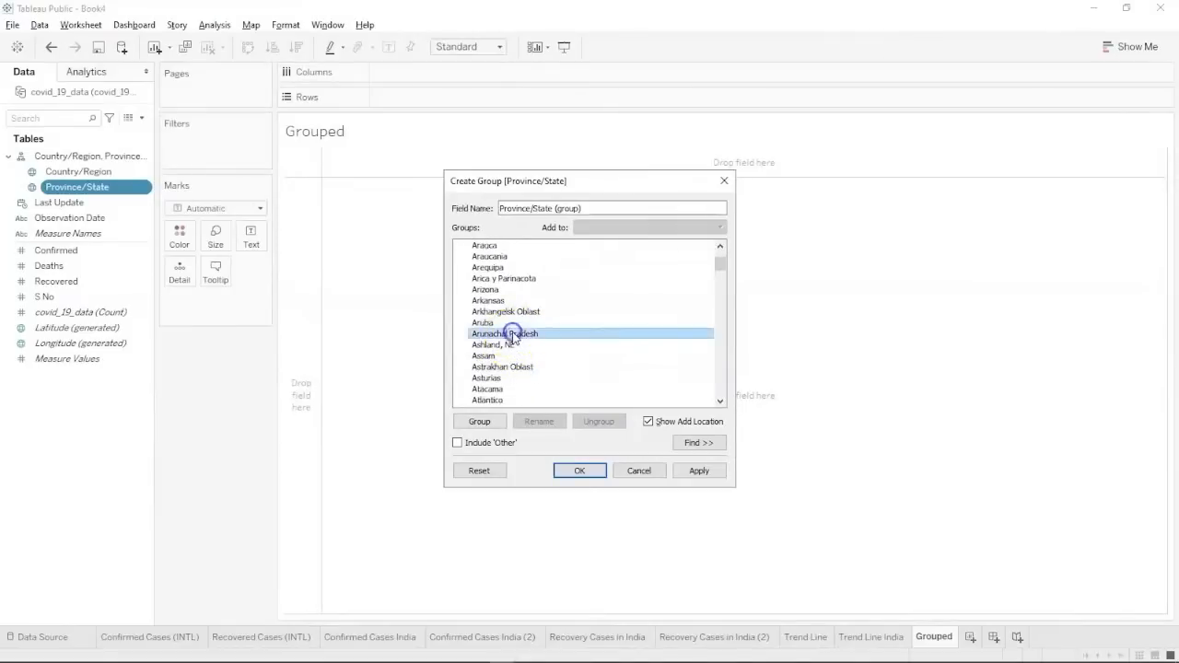
{"action": "left_click", "coordinate": [495, 356], "text": "ctrl"}
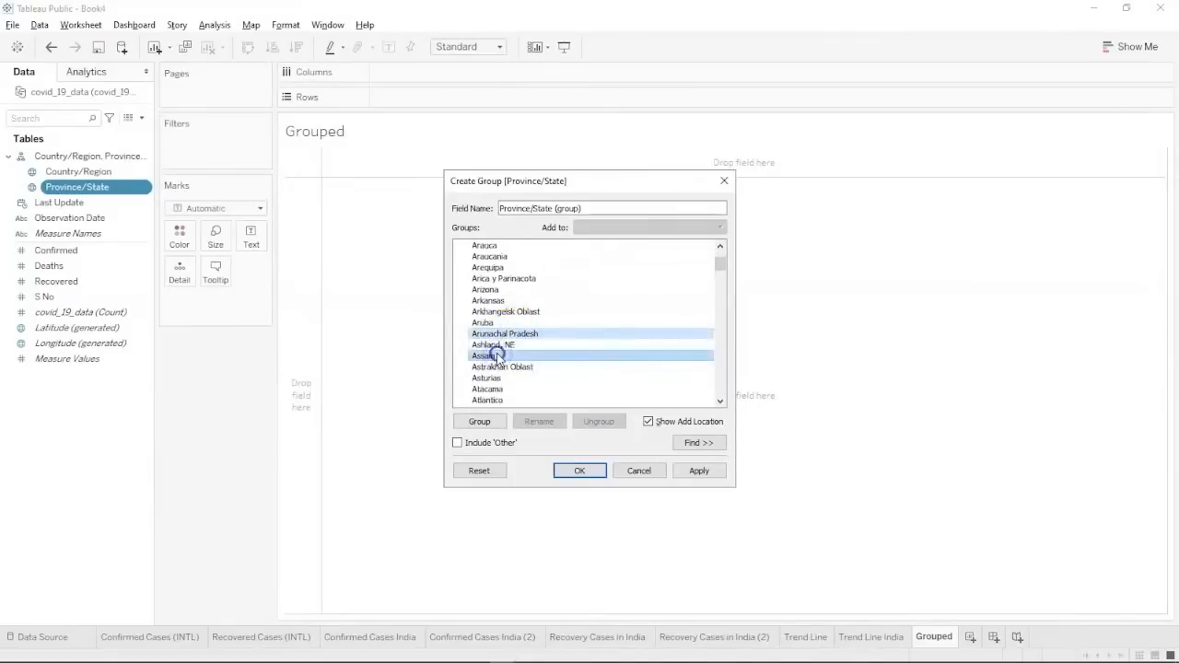
{"action": "scroll", "coordinate": [497, 358], "scroll_direction": "down", "scroll_amount": 1}
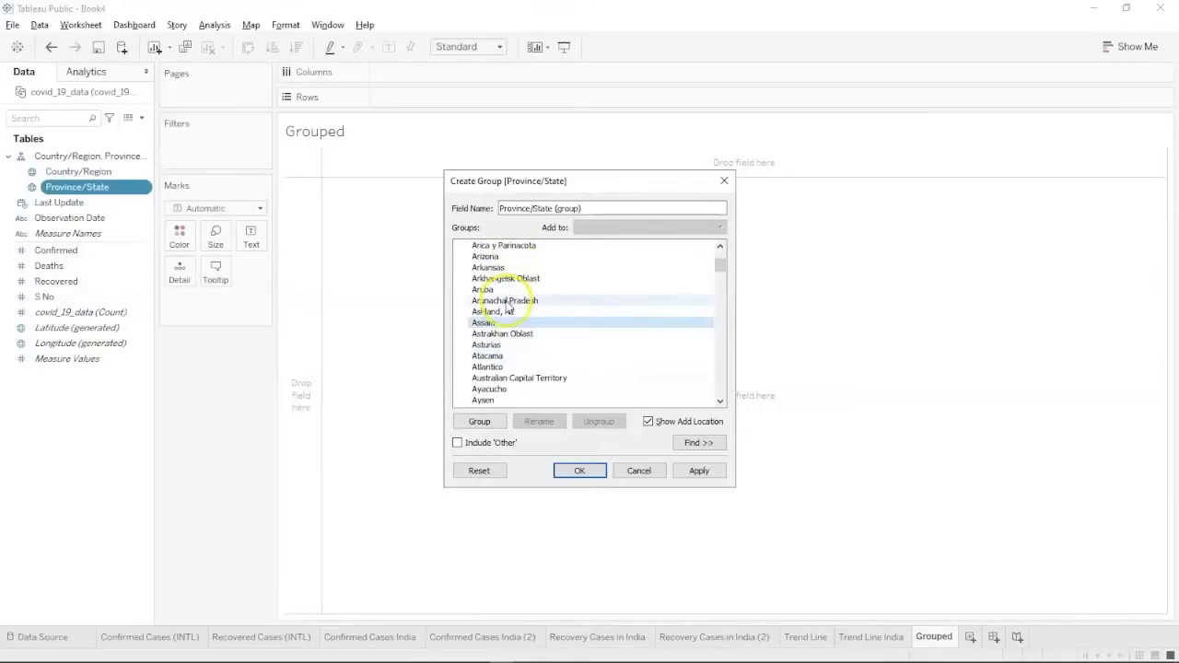
{"action": "scroll", "coordinate": [506, 309], "scroll_direction": "up", "scroll_amount": 1}
{"action": "scroll", "coordinate": [507, 306], "scroll_direction": "up", "scroll_amount": 5}
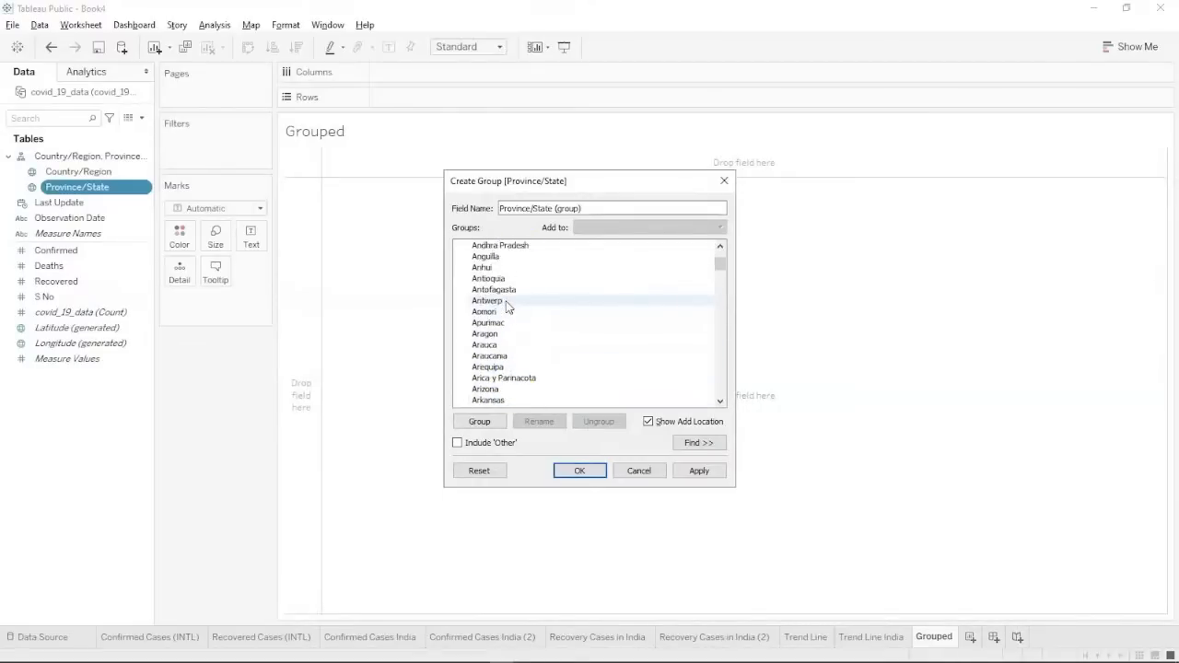
{"action": "left_click", "coordinate": [508, 301], "text": "ctrl"}
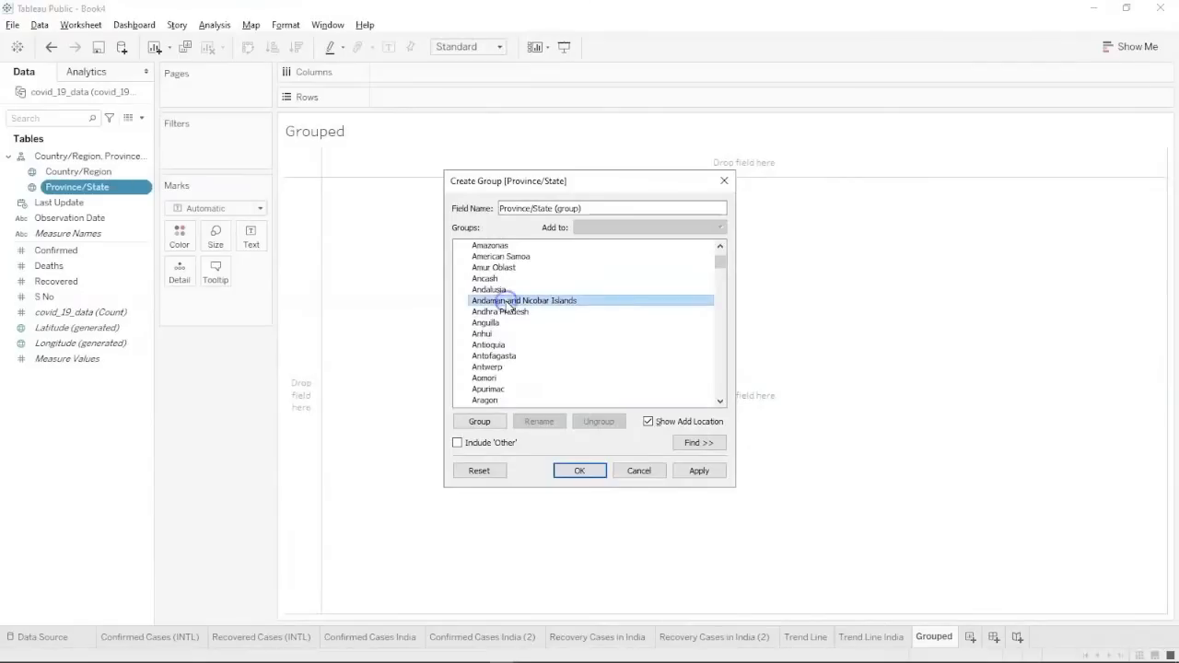
{"action": "left_click", "coordinate": [503, 312], "text": "ctrl"}
Add Bihar, Chandigarh, Chhattisgarh, and Dadra and Nagar Haveli and Daman and Diu to the selection.
{"action": "scroll", "coordinate": [505, 317], "scroll_direction": "up", "scroll_amount": 4}
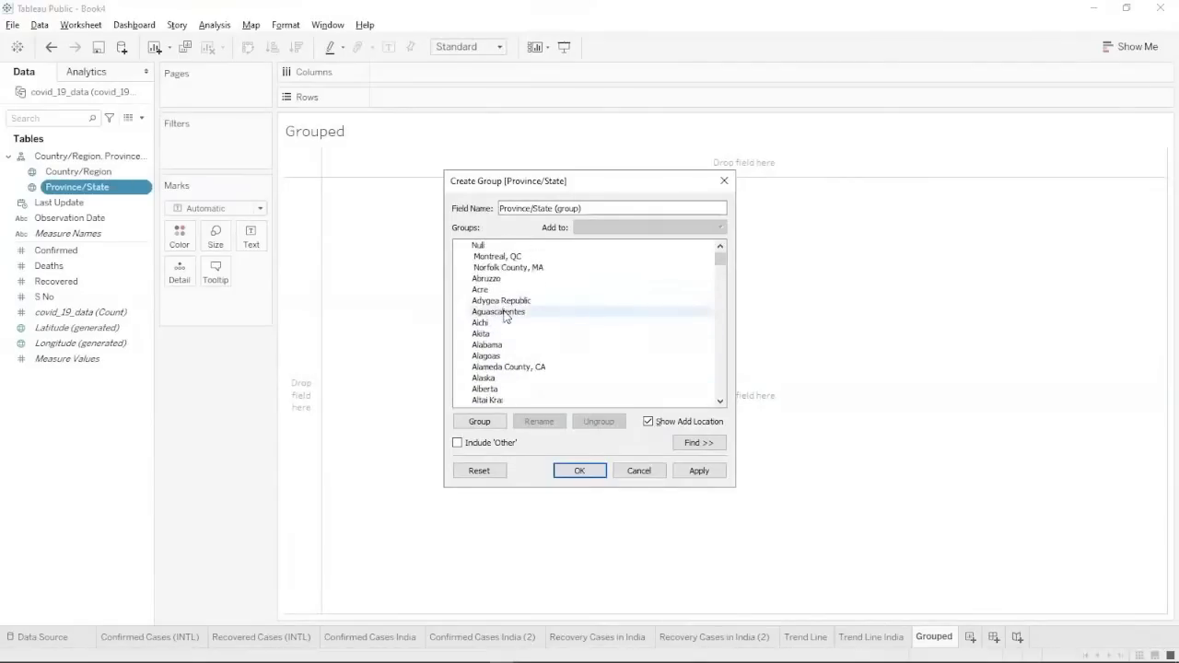
{"action": "scroll", "coordinate": [504, 315], "scroll_direction": "down", "scroll_amount": 10}
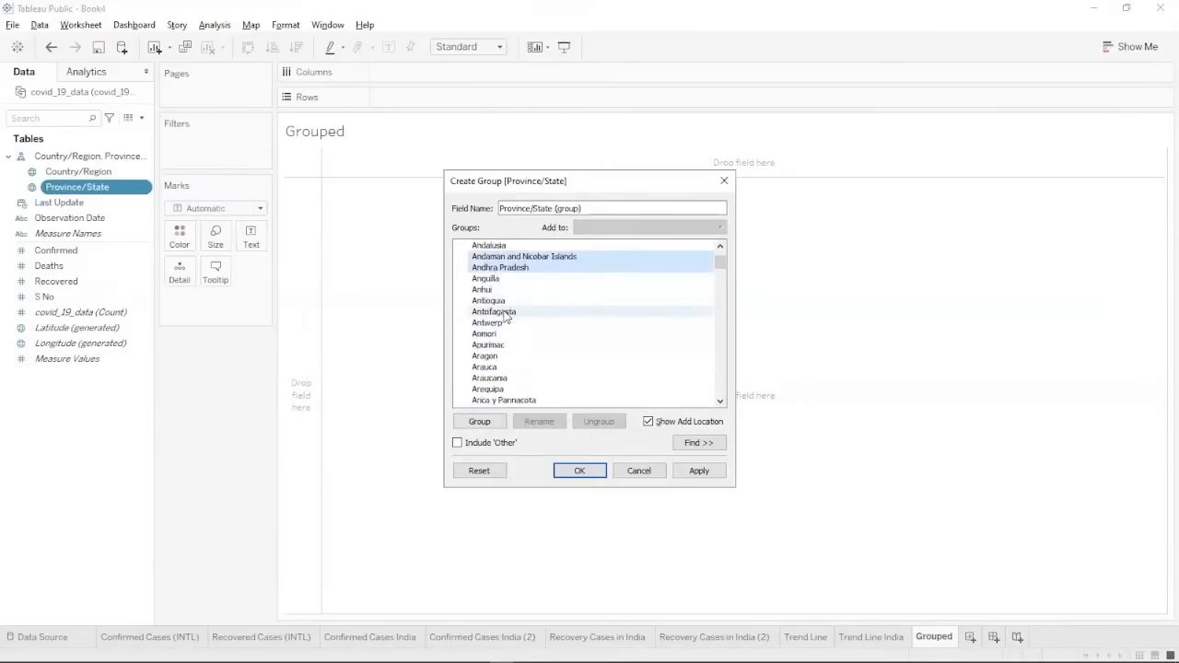
{"action": "scroll", "coordinate": [504, 316], "scroll_direction": "down", "scroll_amount": 3}
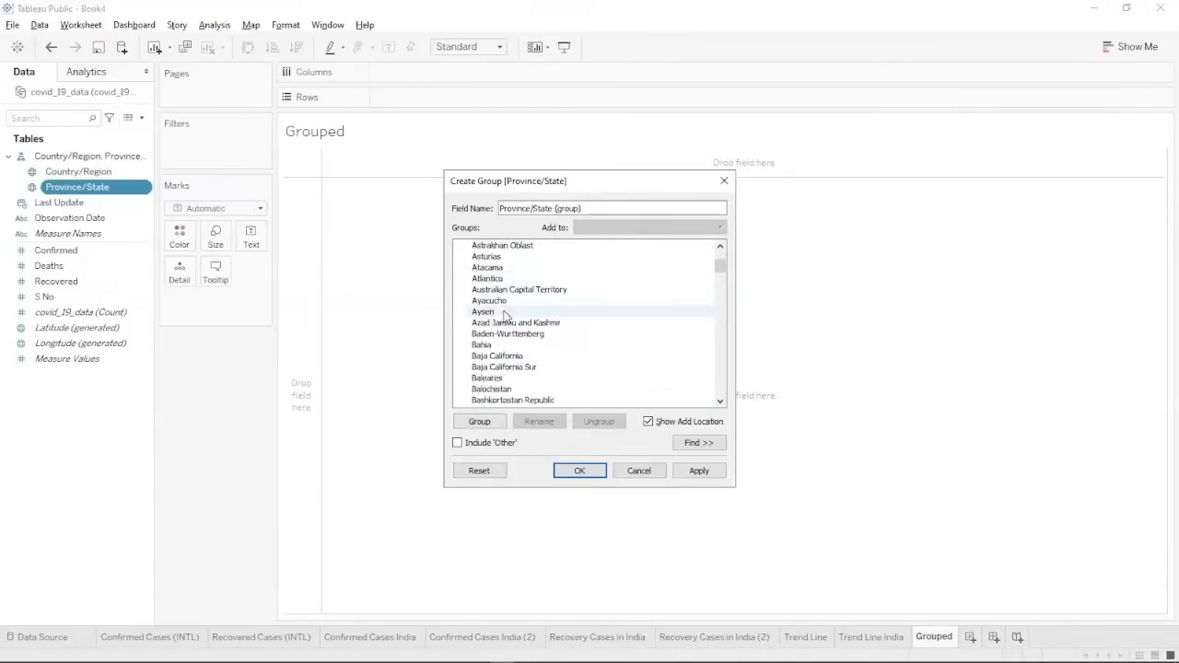
{"action": "scroll", "coordinate": [488, 376], "scroll_direction": "down", "scroll_amount": 2}
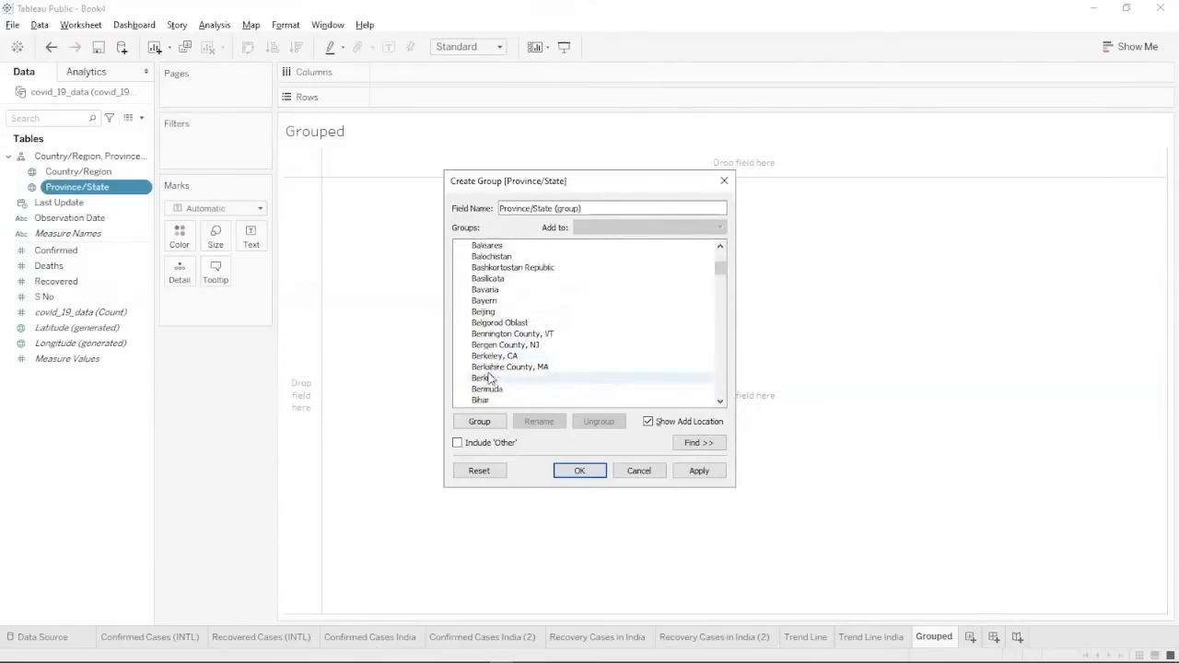
{"action": "scroll", "coordinate": [488, 377], "scroll_direction": "down", "scroll_amount": 2}
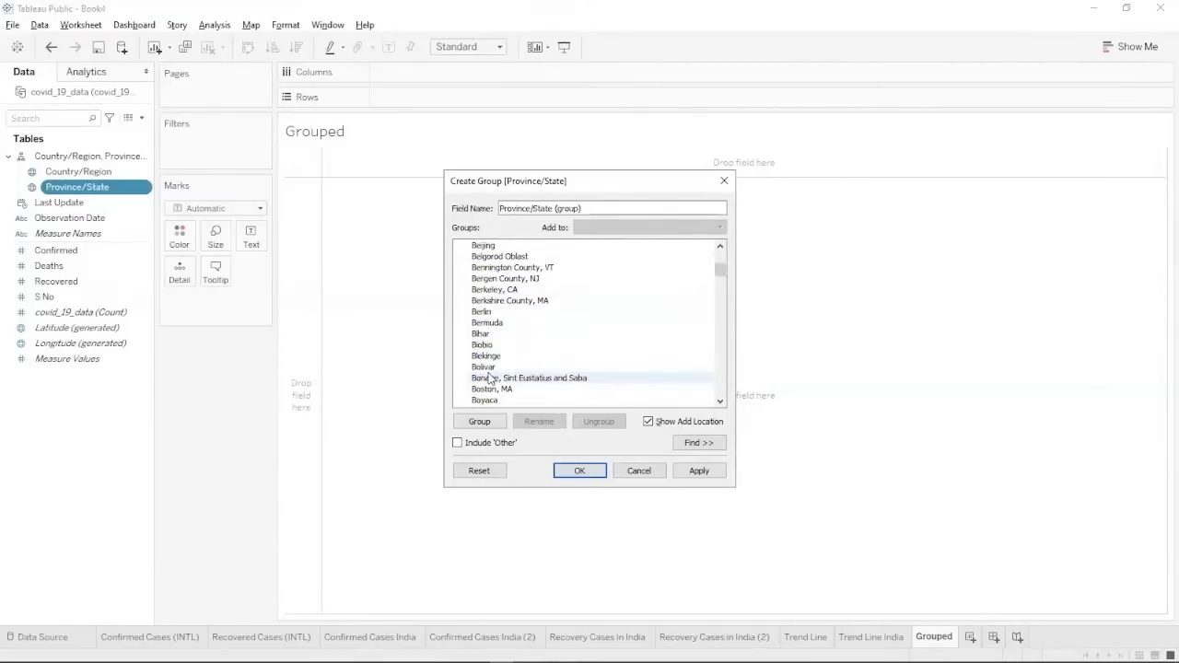
{"action": "left_click", "coordinate": [490, 335]}
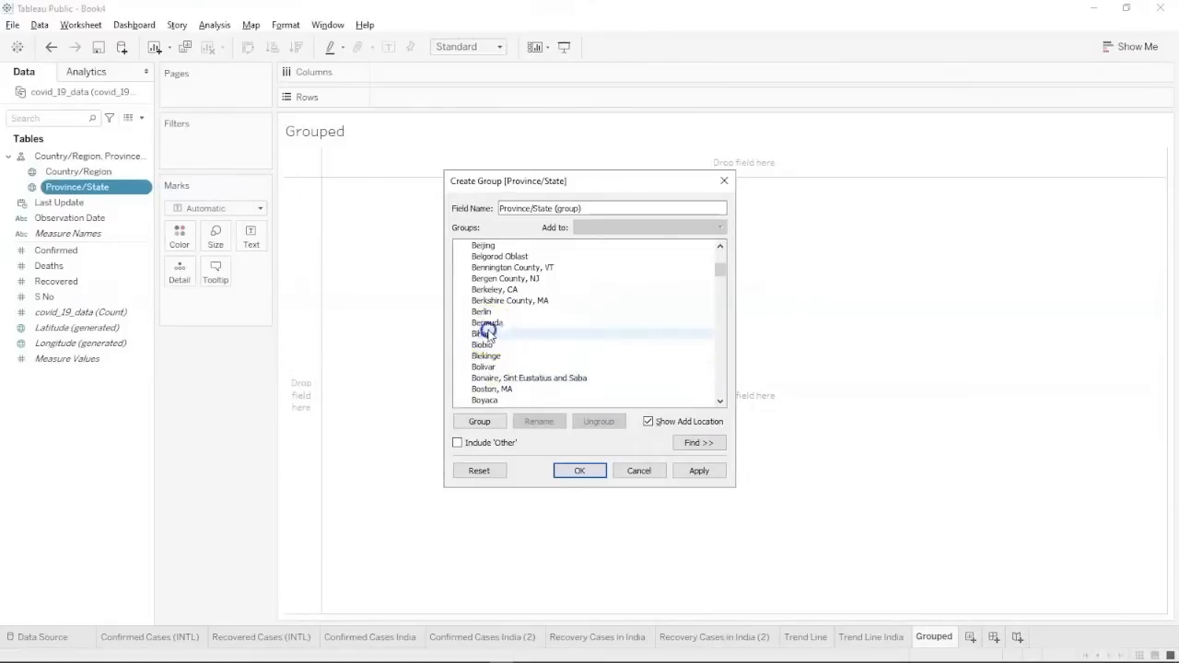
{"action": "scroll", "coordinate": [490, 335], "scroll_direction": "down", "scroll_amount": 2}
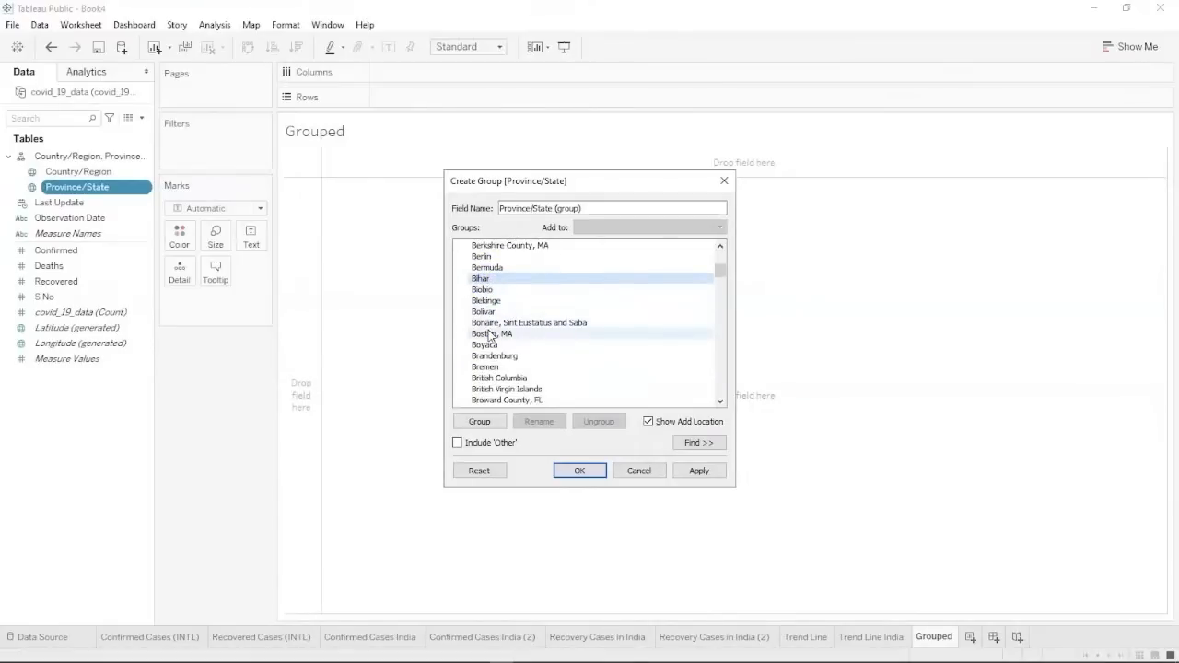
{"action": "scroll", "coordinate": [490, 335], "scroll_direction": "down", "scroll_amount": 4}
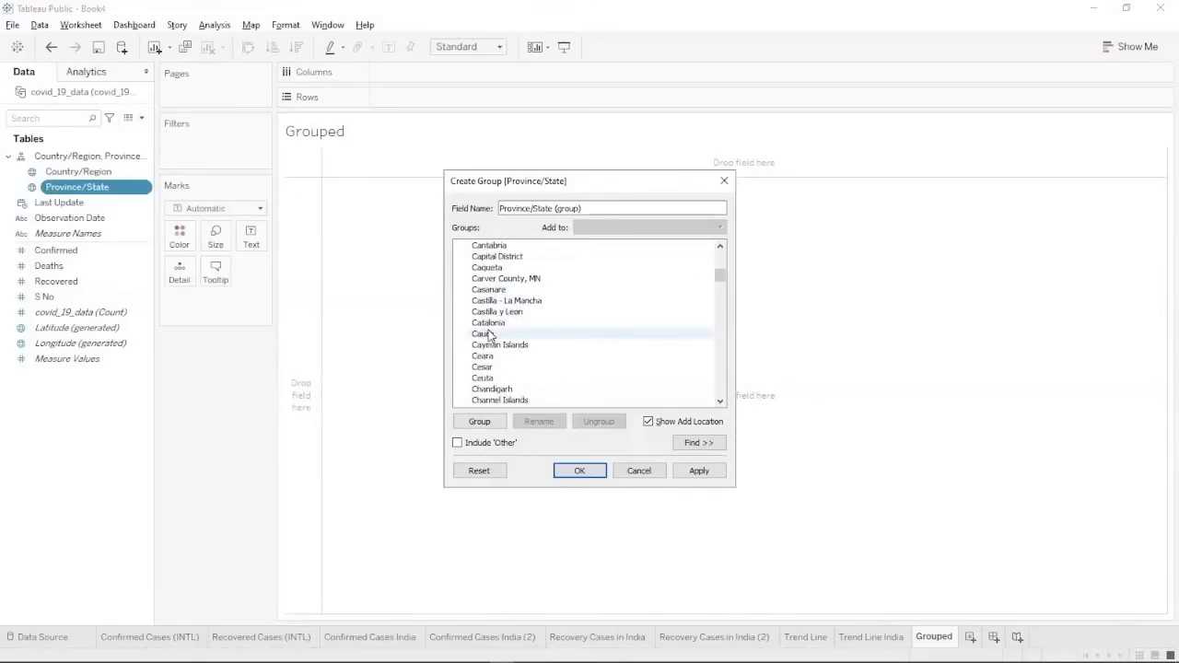
{"action": "left_click", "coordinate": [490, 378]}
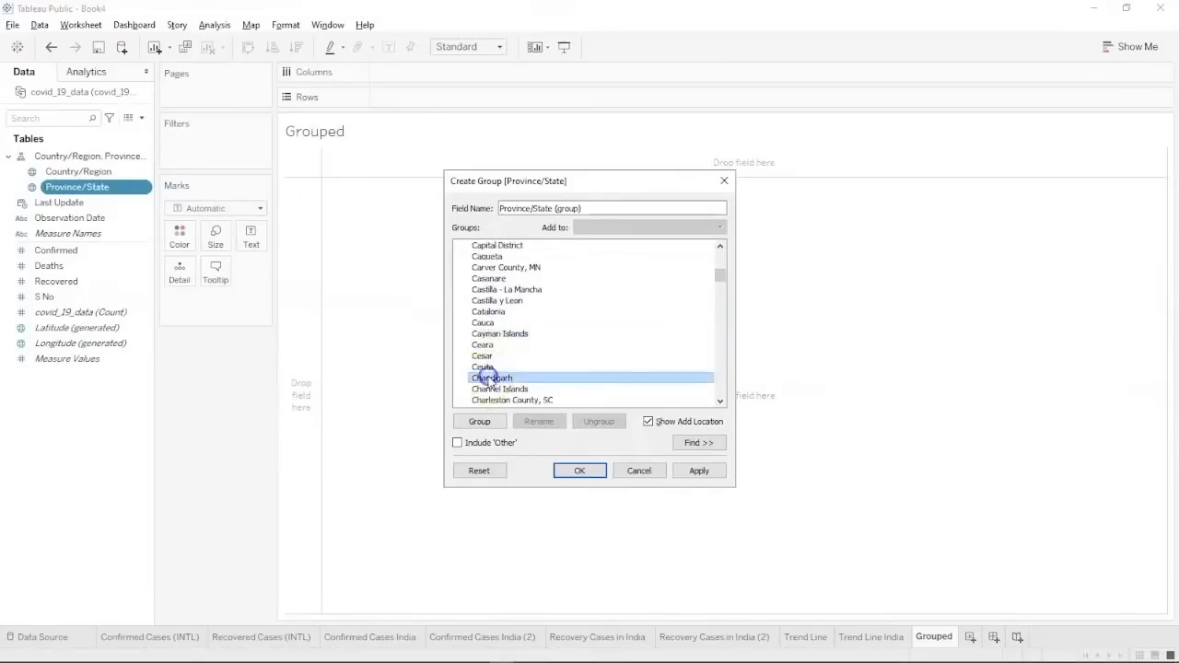
{"action": "scroll", "coordinate": [490, 380], "scroll_direction": "down", "scroll_amount": 4}
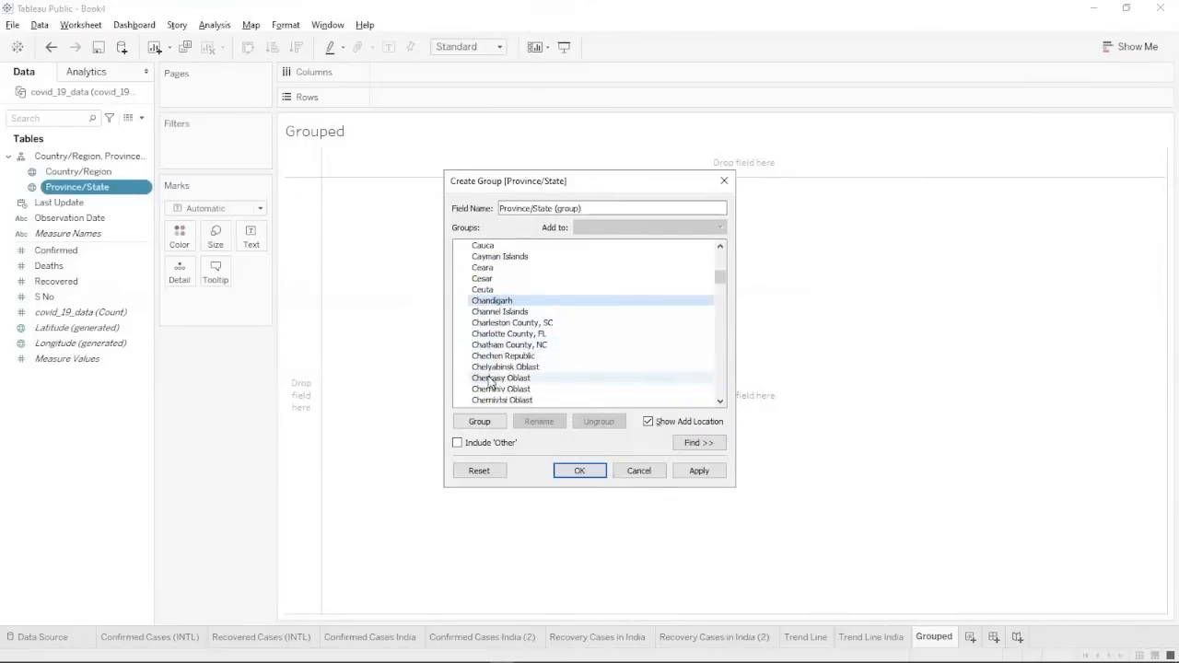
{"action": "scroll", "coordinate": [489, 380], "scroll_direction": "down", "scroll_amount": 2}
{"action": "scroll", "coordinate": [490, 380], "scroll_direction": "down", "scroll_amount": 1}
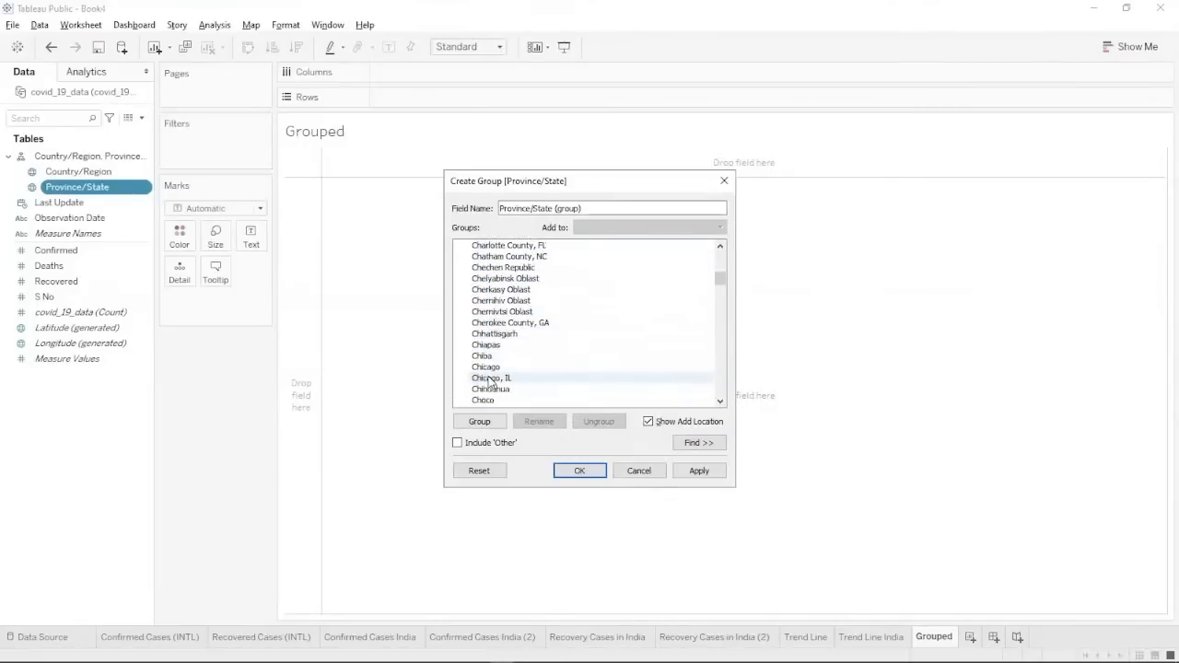
{"action": "left_click", "coordinate": [494, 334]}
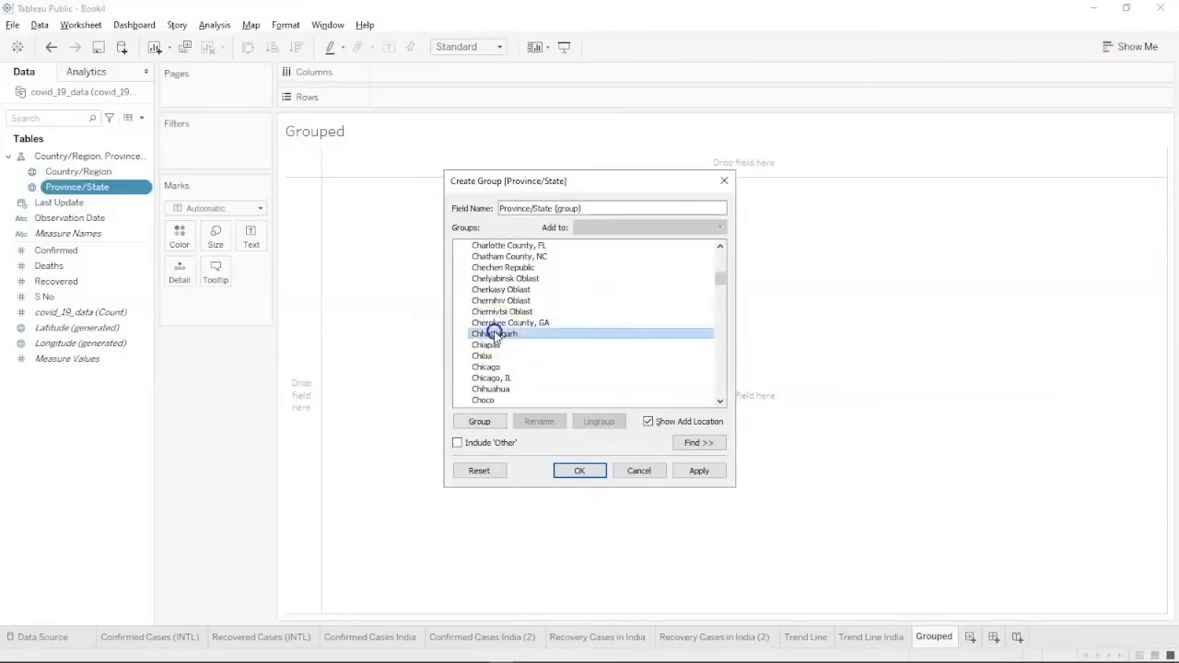
{"action": "scroll", "coordinate": [495, 337], "scroll_direction": "down", "scroll_amount": 5}
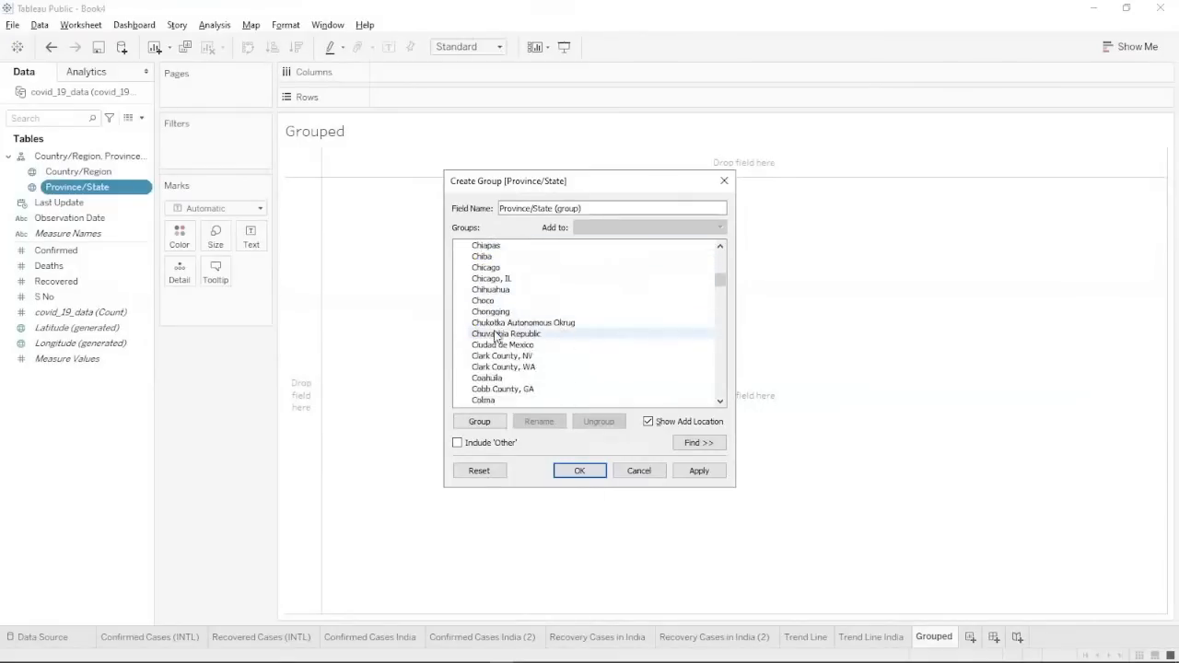
{"action": "scroll", "coordinate": [494, 336], "scroll_direction": "down", "scroll_amount": 5}
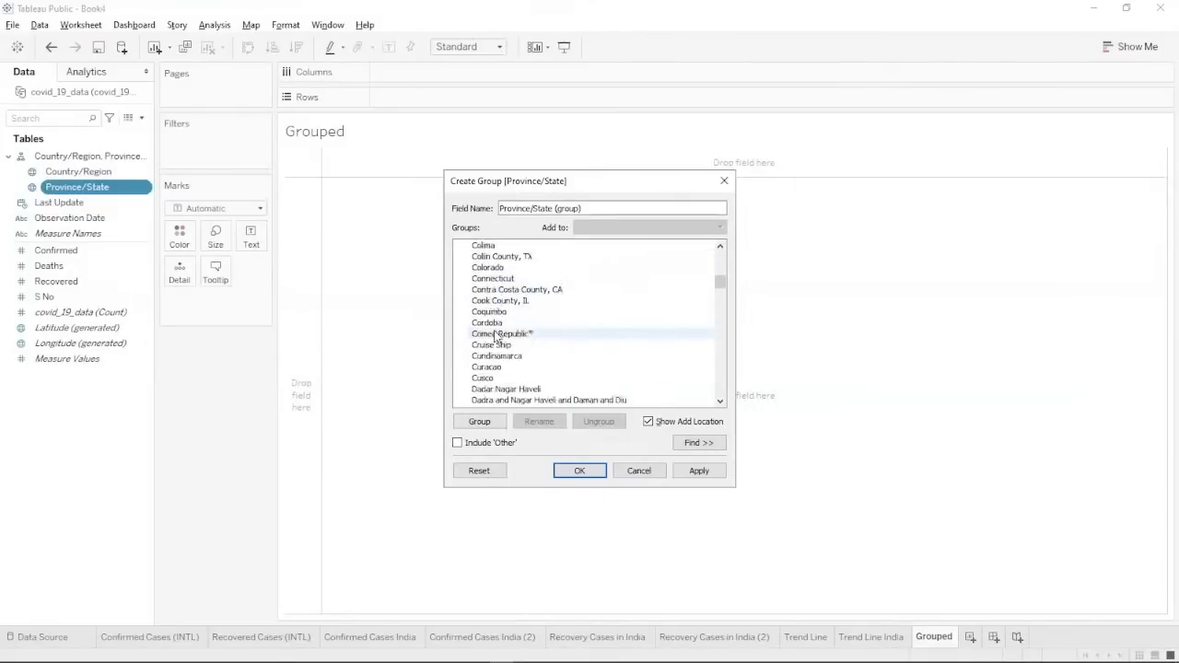
{"action": "scroll", "coordinate": [494, 337], "scroll_direction": "down", "scroll_amount": 1}
{"action": "scroll", "coordinate": [494, 337], "scroll_direction": "down", "scroll_amount": 1}
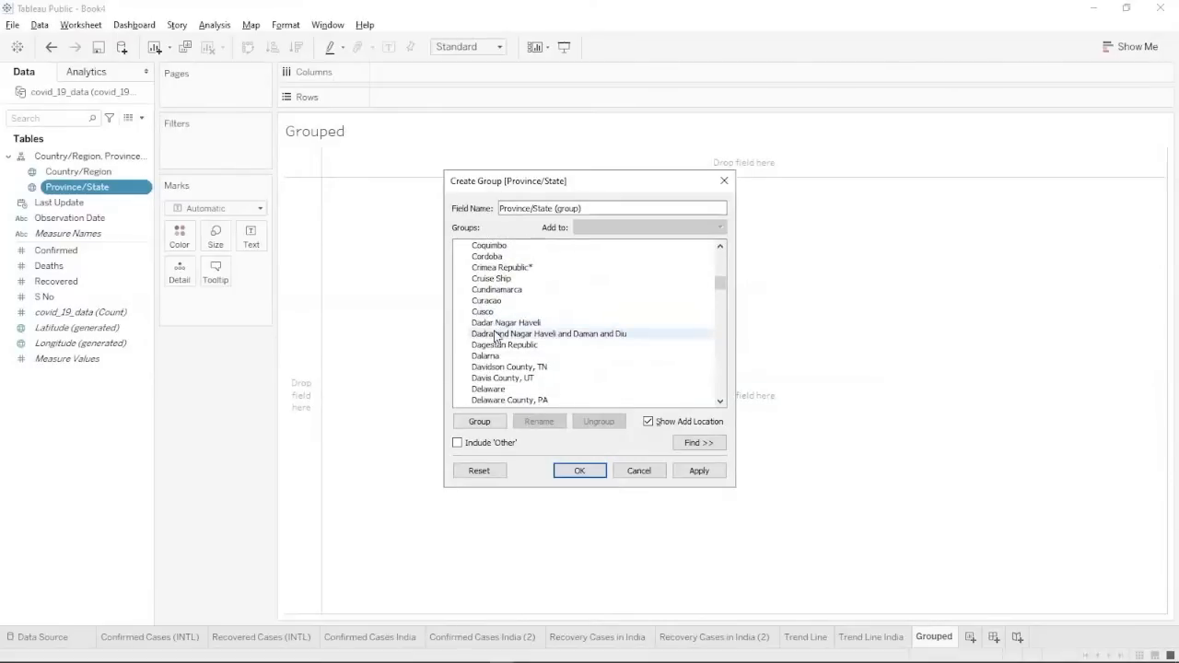
{"action": "left_click", "coordinate": [500, 323]}
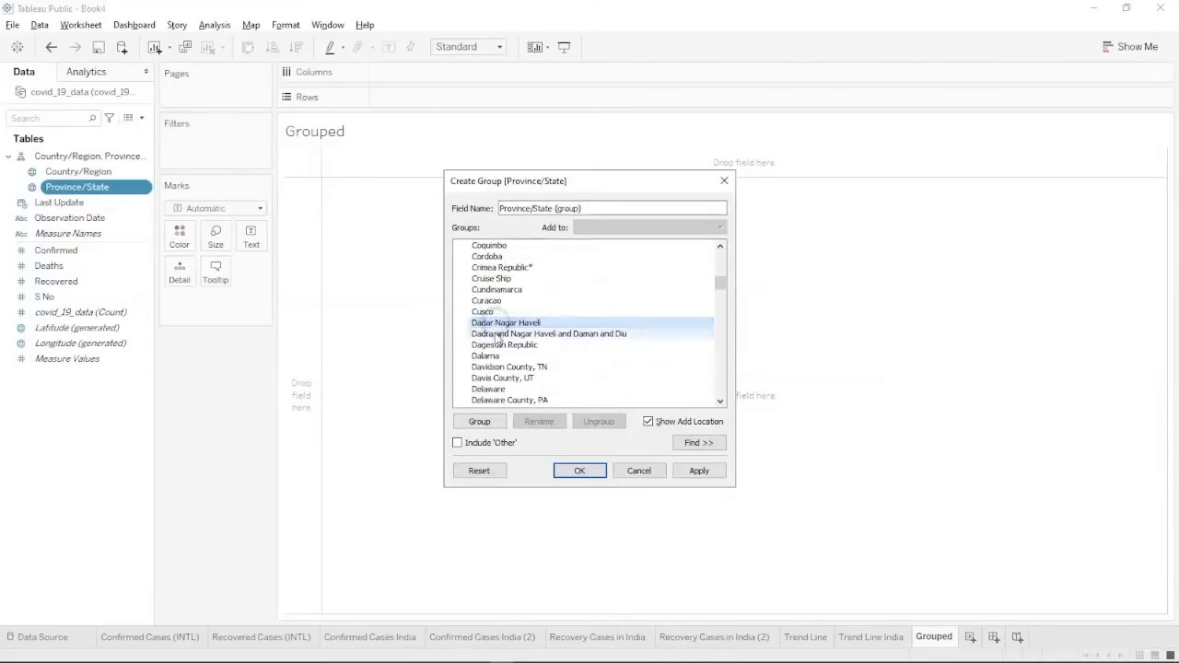
{"action": "left_click", "coordinate": [497, 333], "text": "ctrl"}
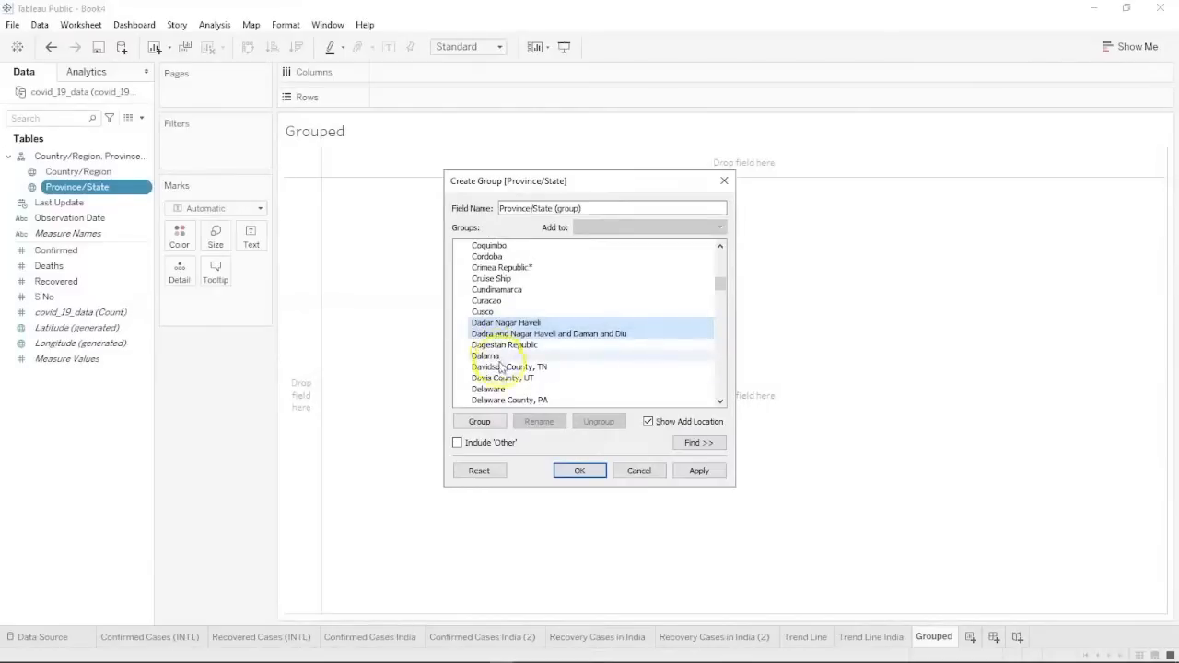
{"action": "scroll", "coordinate": [502, 382], "scroll_direction": "down", "scroll_amount": 2}
Add Delhi, Gujarat and Haryana to the selected states.
{"action": "left_click", "coordinate": [500, 355], "text": "ctrl"}
{"action": "scroll", "coordinate": [503, 359], "scroll_direction": "down", "scroll_amount": 2}
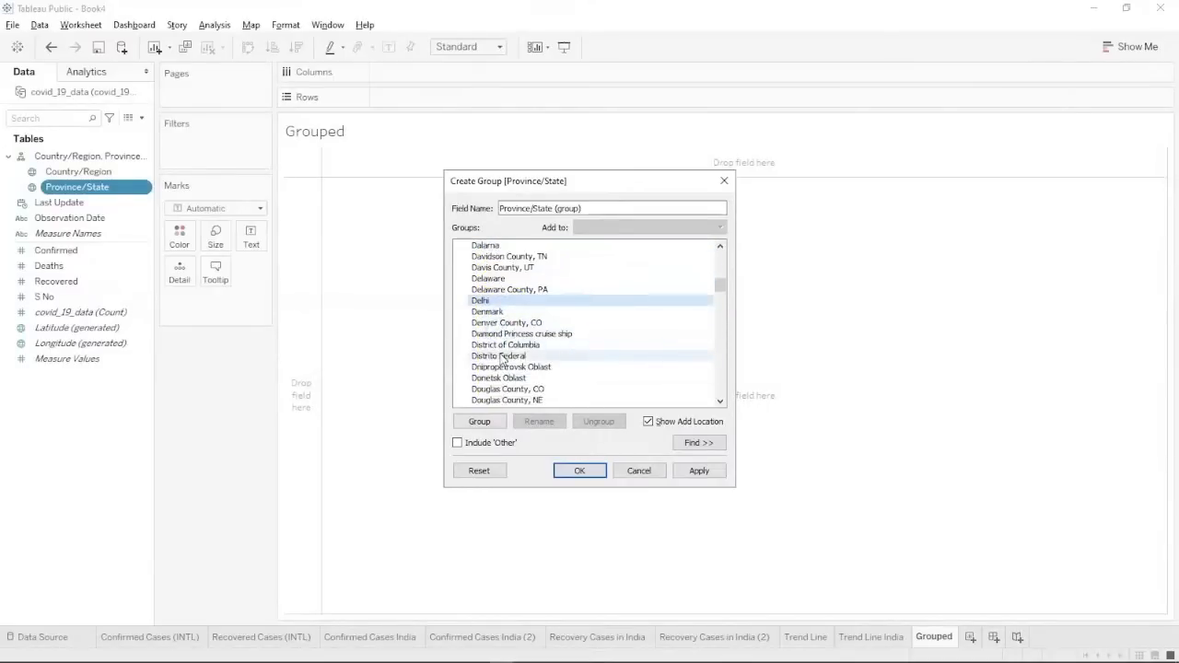
{"action": "scroll", "coordinate": [503, 360], "scroll_direction": "down", "scroll_amount": 2}
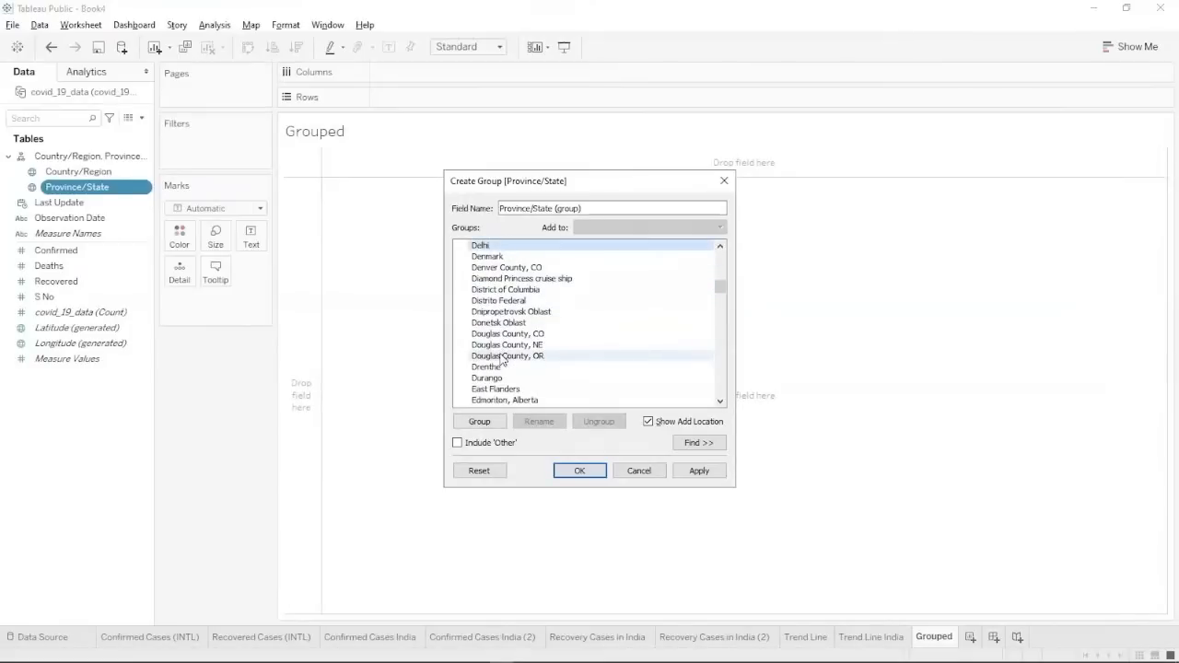
{"action": "scroll", "coordinate": [503, 360], "scroll_direction": "down", "scroll_amount": 3}
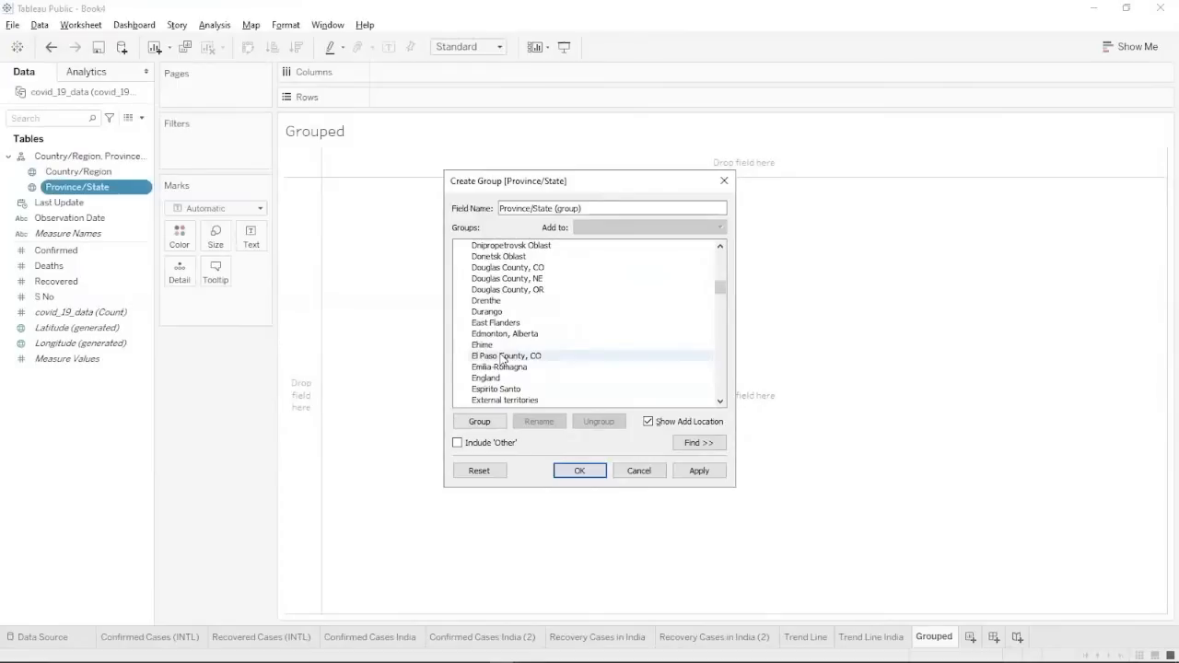
{"action": "scroll", "coordinate": [502, 360], "scroll_direction": "down", "scroll_amount": 2}
{"action": "scroll", "coordinate": [503, 360], "scroll_direction": "down", "scroll_amount": 5}
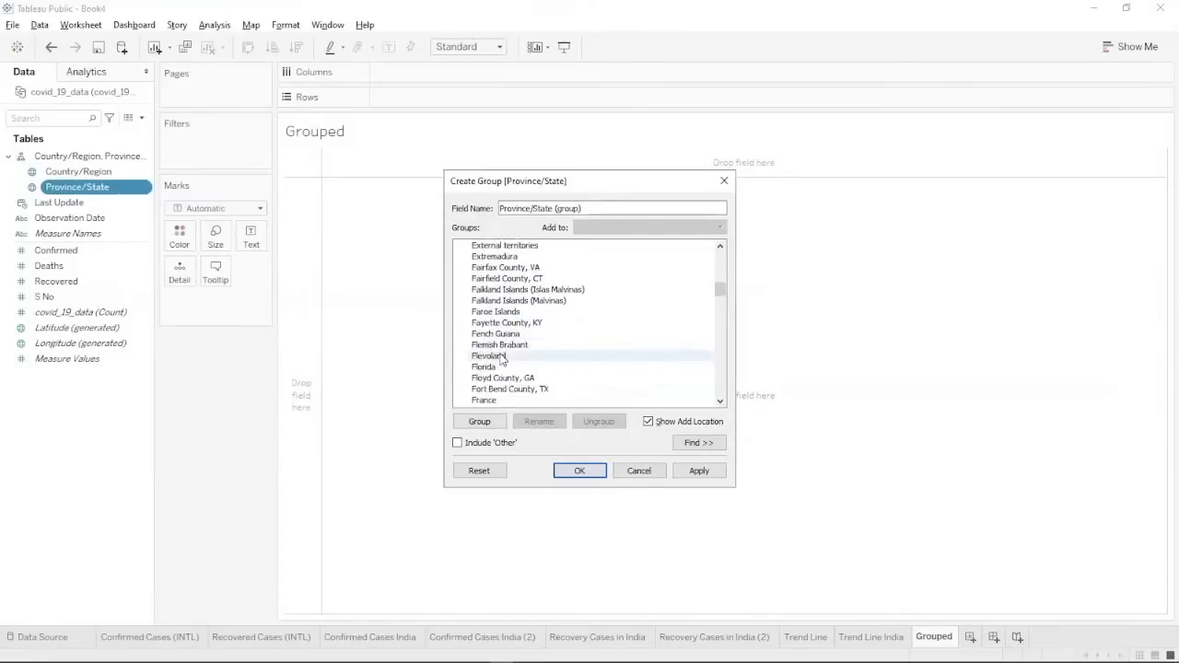
{"action": "scroll", "coordinate": [502, 360], "scroll_direction": "down", "scroll_amount": 2}
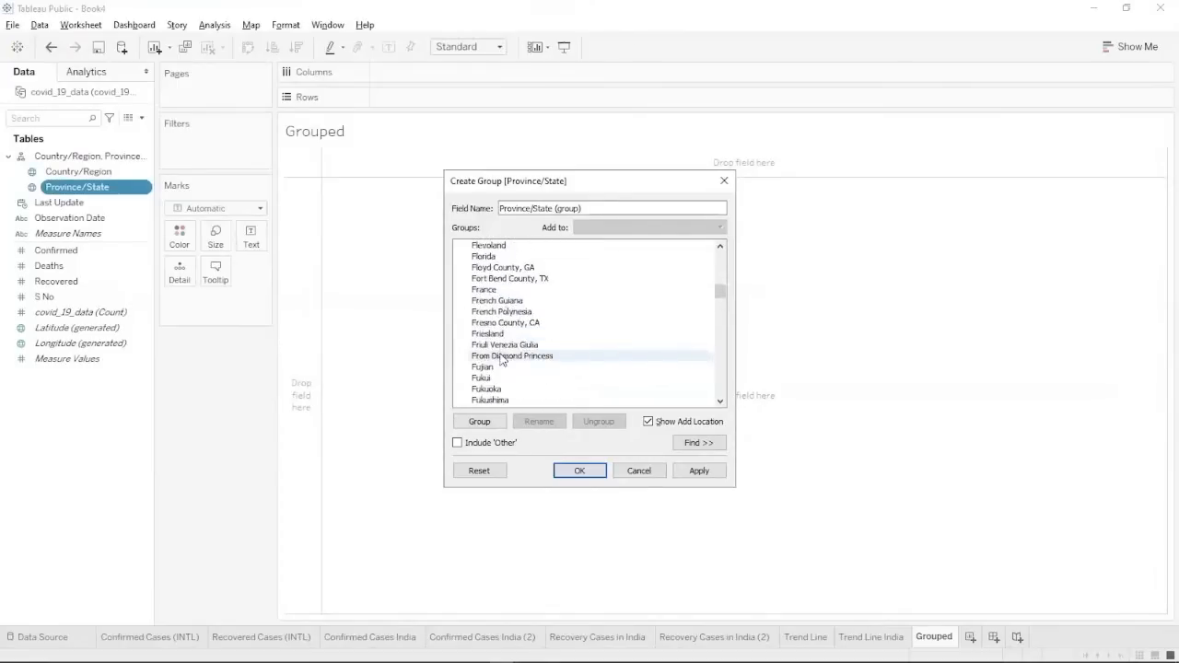
{"action": "scroll", "coordinate": [503, 360], "scroll_direction": "down", "scroll_amount": 3}
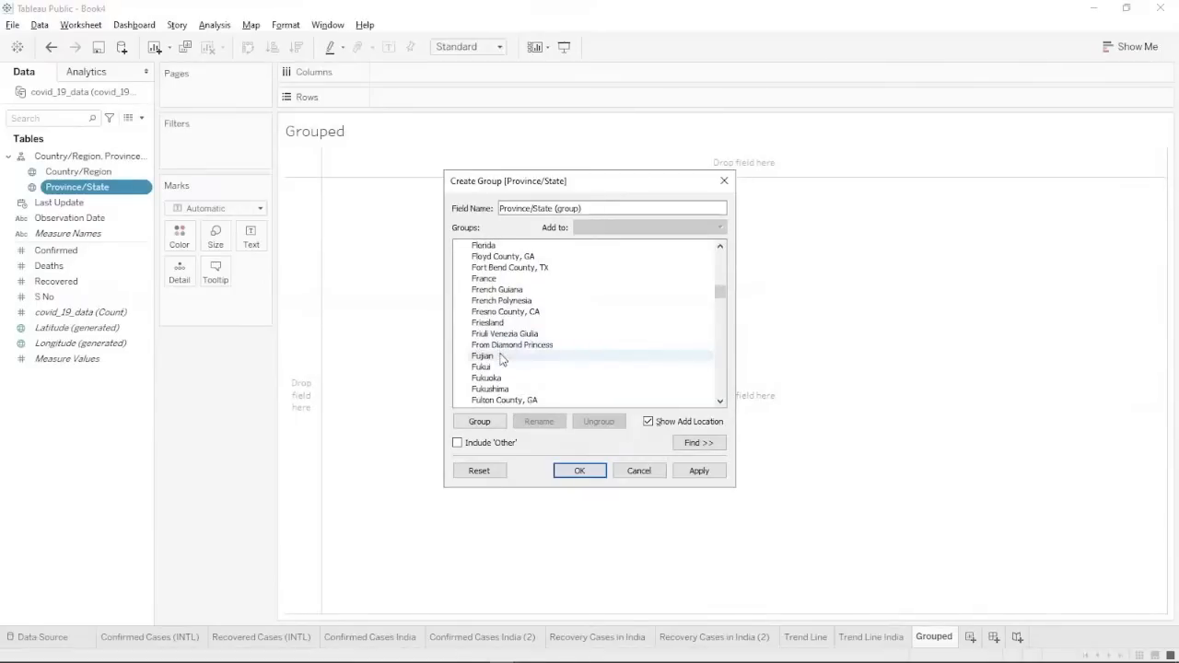
{"action": "scroll", "coordinate": [503, 359], "scroll_direction": "down", "scroll_amount": 1}
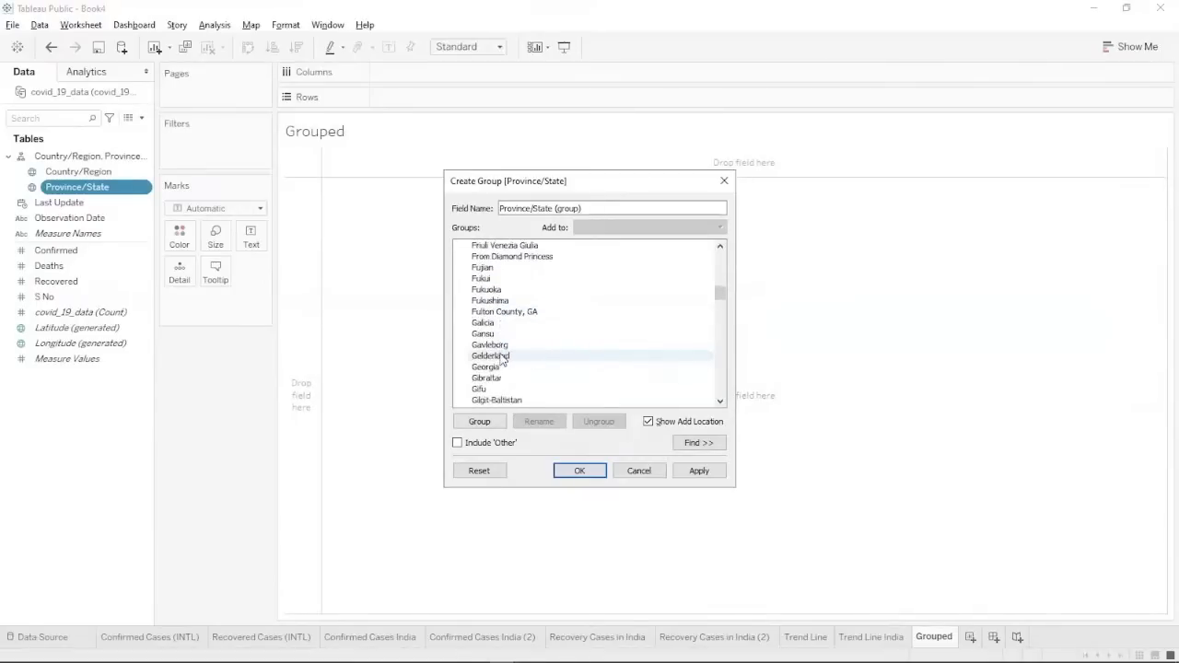
{"action": "scroll", "coordinate": [501, 359], "scroll_direction": "down", "scroll_amount": 1}
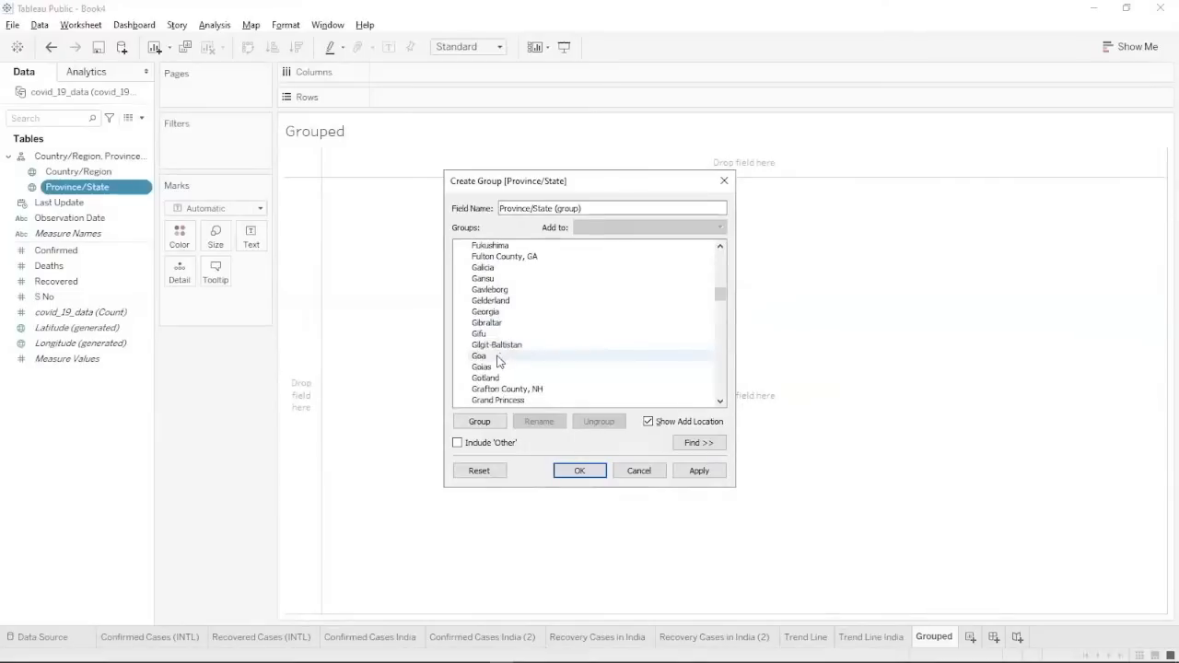
{"action": "scroll", "coordinate": [497, 361], "scroll_direction": "down", "scroll_amount": 4}
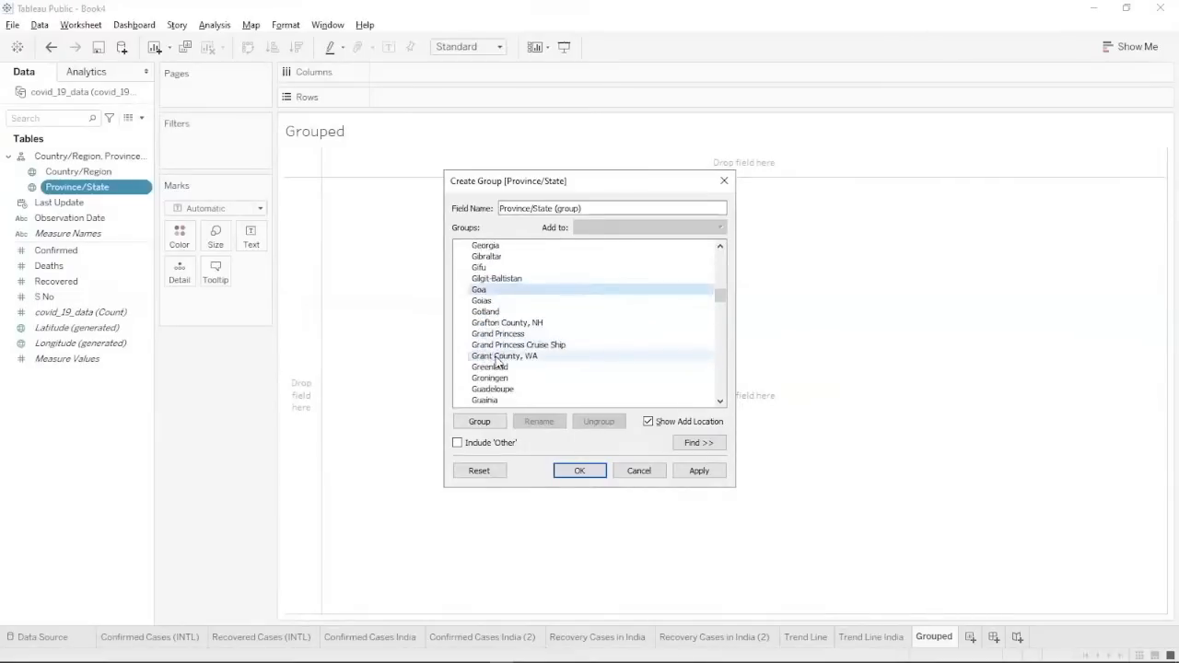
{"action": "scroll", "coordinate": [498, 360], "scroll_direction": "down", "scroll_amount": 2}
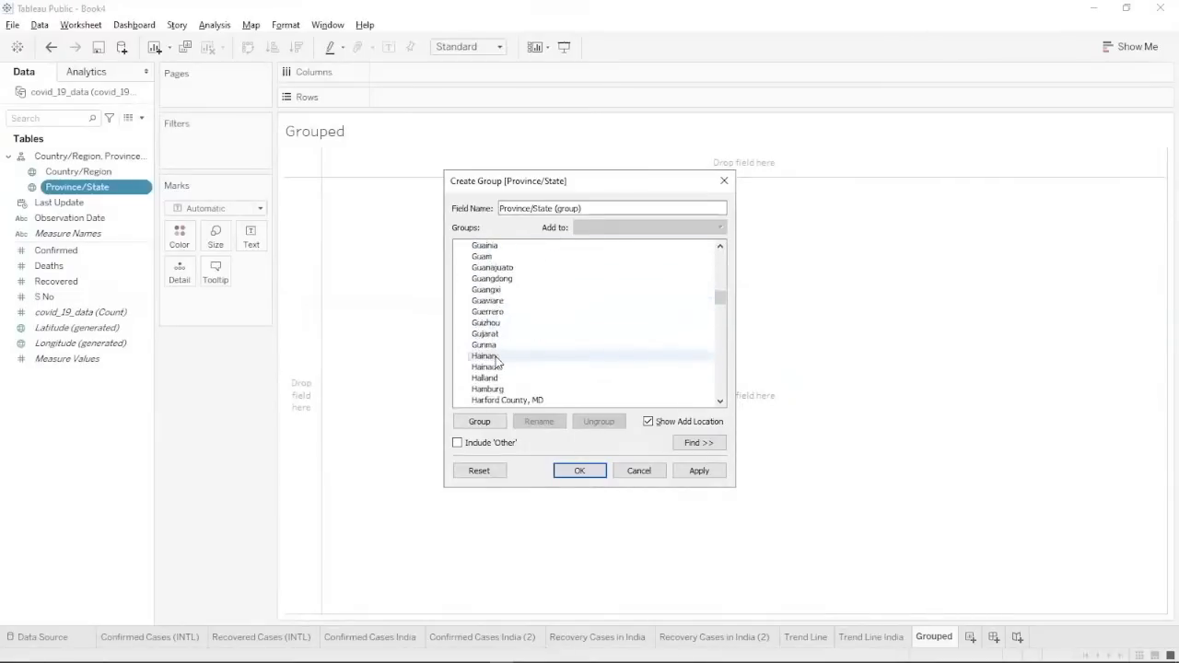
{"action": "left_click", "coordinate": [491, 333]}
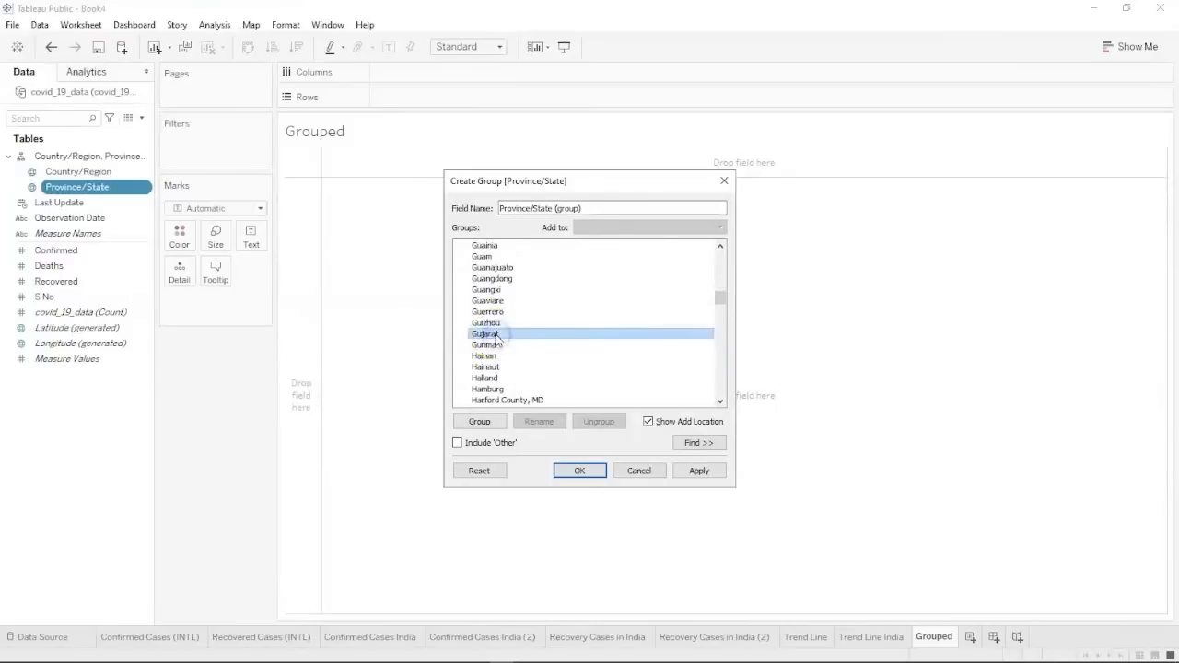
{"action": "scroll", "coordinate": [497, 338], "scroll_direction": "down", "scroll_amount": 2}
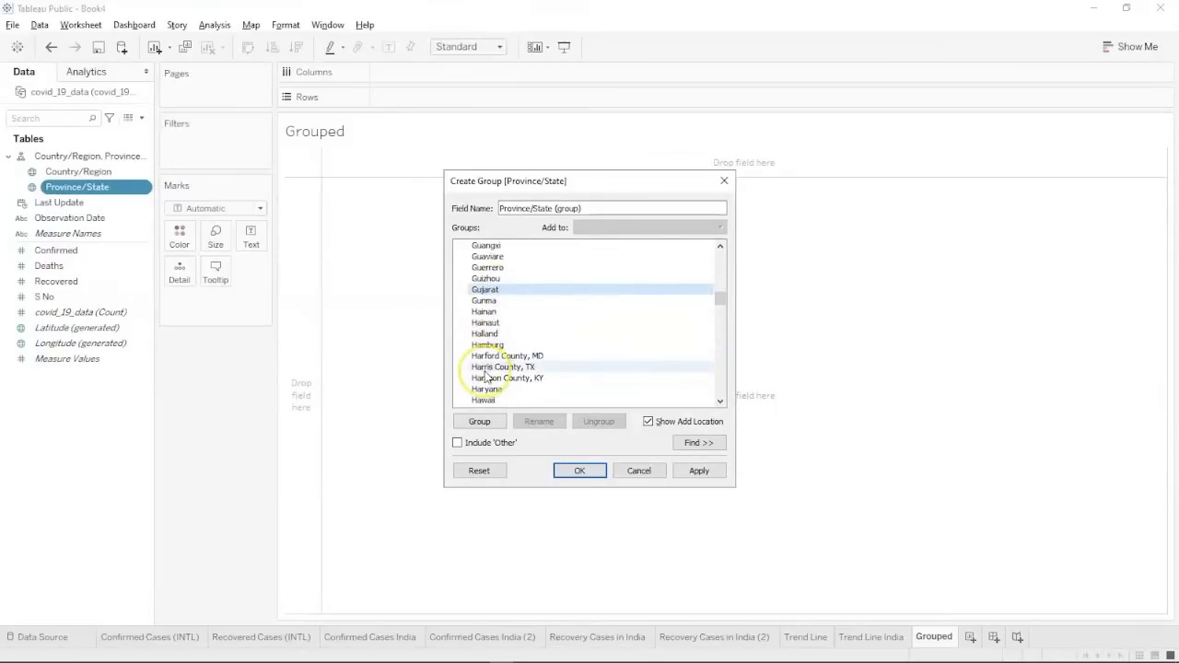
{"action": "scroll", "coordinate": [487, 375], "scroll_direction": "down", "scroll_amount": 2}
{"action": "left_click", "coordinate": [486, 345]}
{"action": "scroll", "coordinate": [488, 346], "scroll_direction": "down", "scroll_amount": 6}
{"action": "scroll", "coordinate": [488, 346], "scroll_direction": "down", "scroll_amount": 1}
{"action": "scroll", "coordinate": [488, 346], "scroll_direction": "down", "scroll_amount": 2}
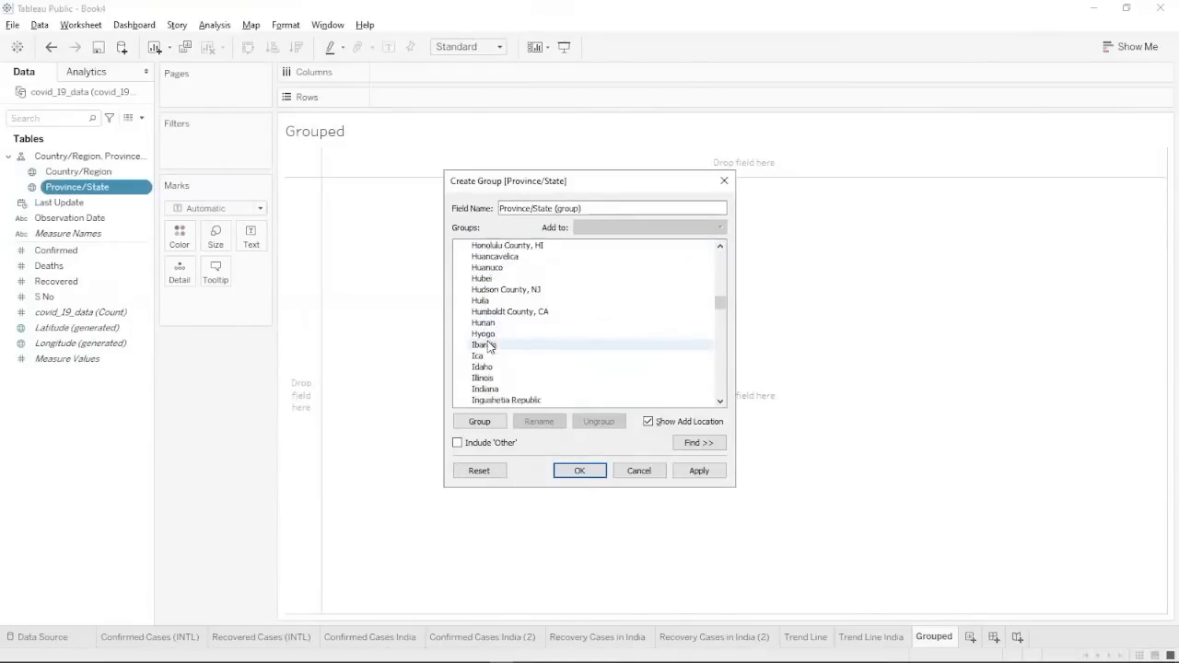
{"action": "scroll", "coordinate": [488, 347], "scroll_direction": "down", "scroll_amount": 3}
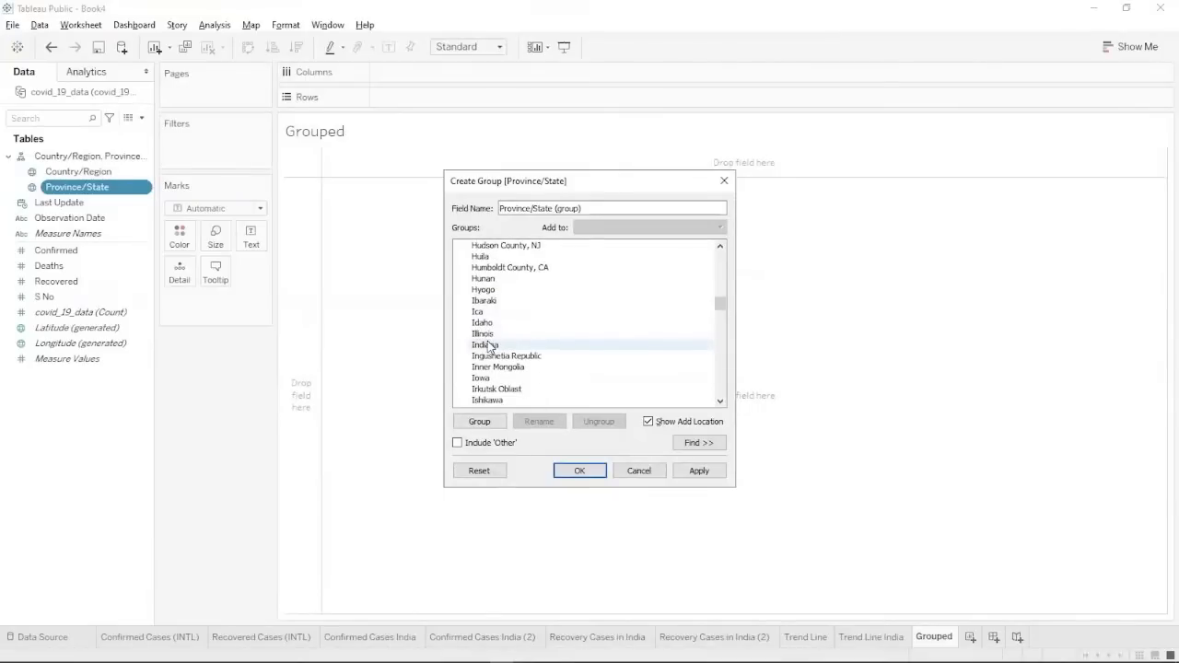
{"action": "scroll", "coordinate": [489, 346], "scroll_direction": "down", "scroll_amount": 1}
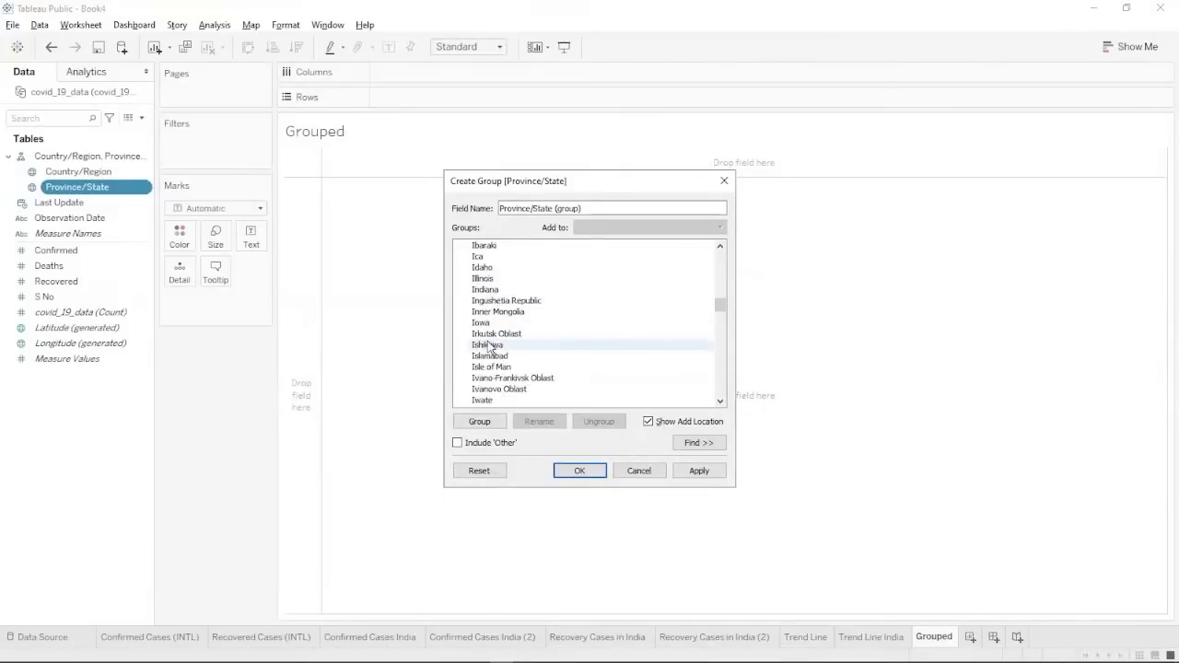
Add Jammu and Kashmir, Jharkhand, Karnataka, Kerala, Lakshadweep and Ladakh to the selection.
{"action": "left_click", "coordinate": [484, 356]}
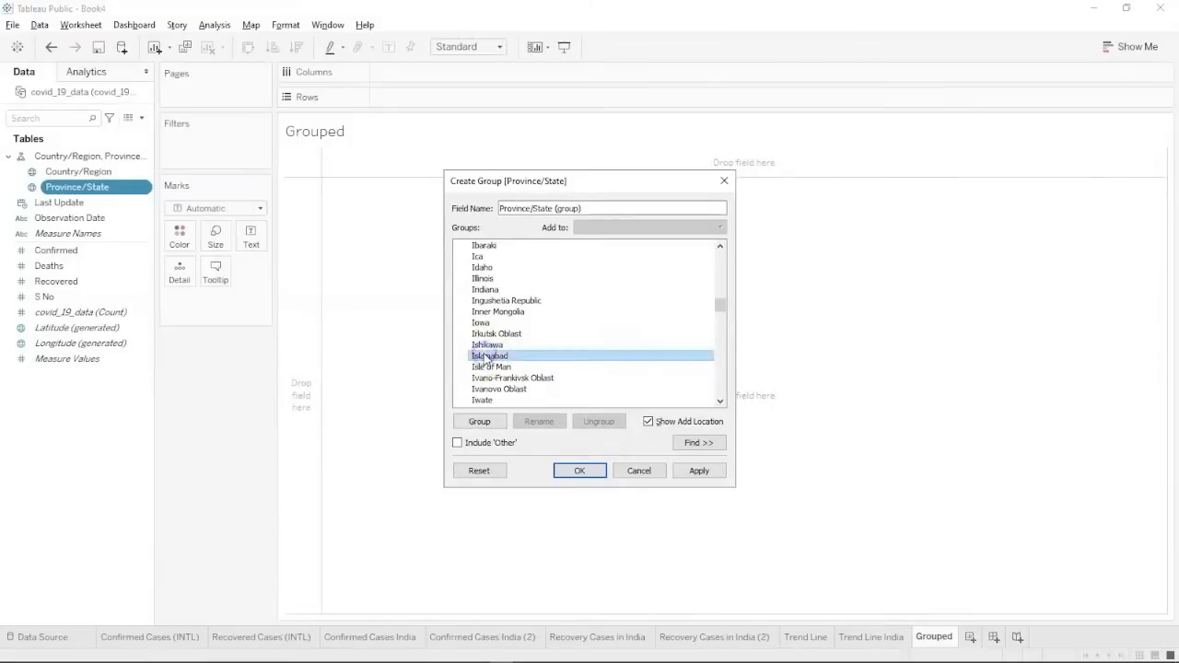
{"action": "scroll", "coordinate": [485, 356], "scroll_direction": "down", "scroll_amount": 3}
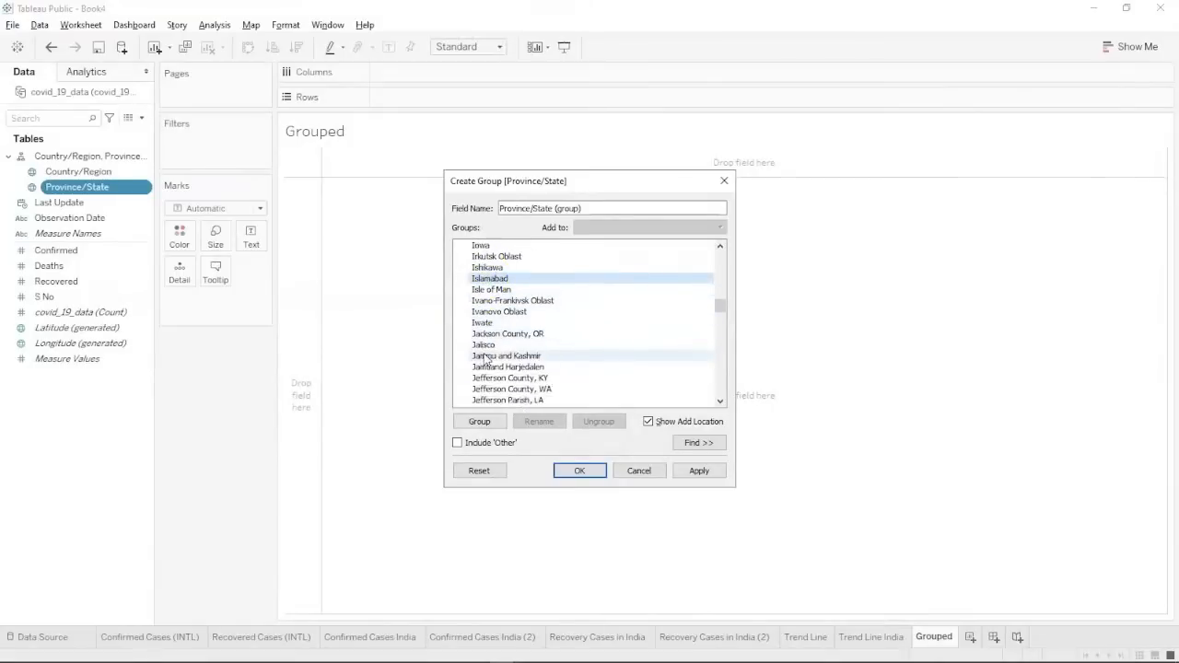
{"action": "left_click", "coordinate": [485, 355], "text": "ctrl"}
{"action": "scroll", "coordinate": [486, 368], "scroll_direction": "down", "scroll_amount": 2}
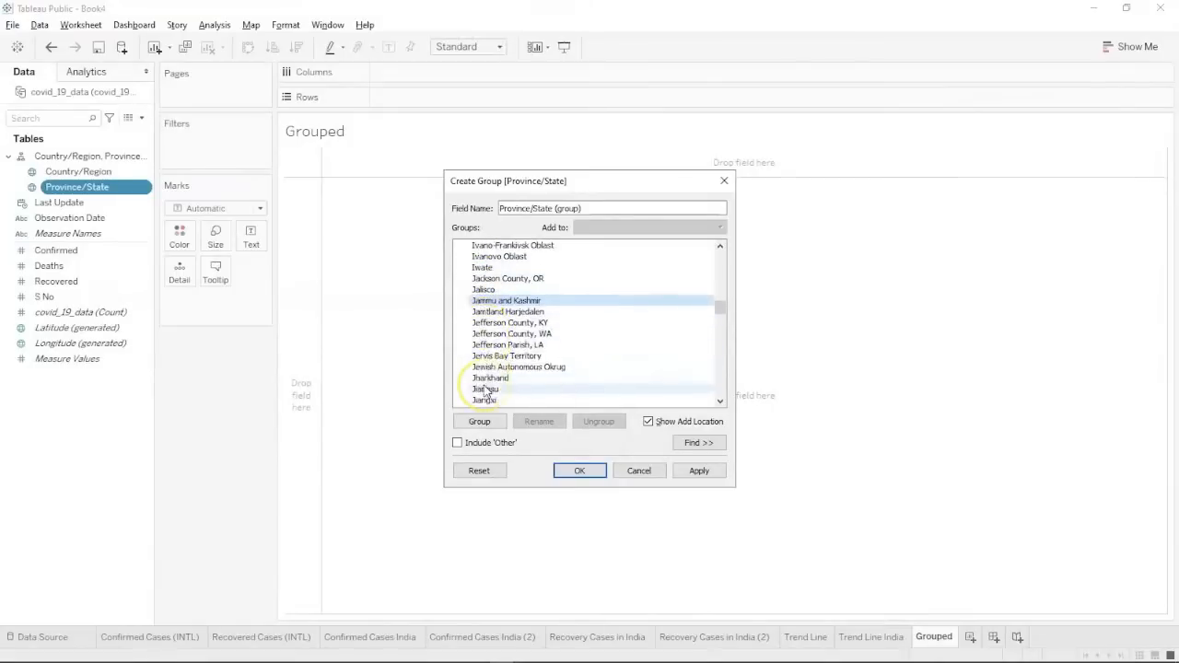
{"action": "left_click", "coordinate": [487, 377], "text": "ctrl"}
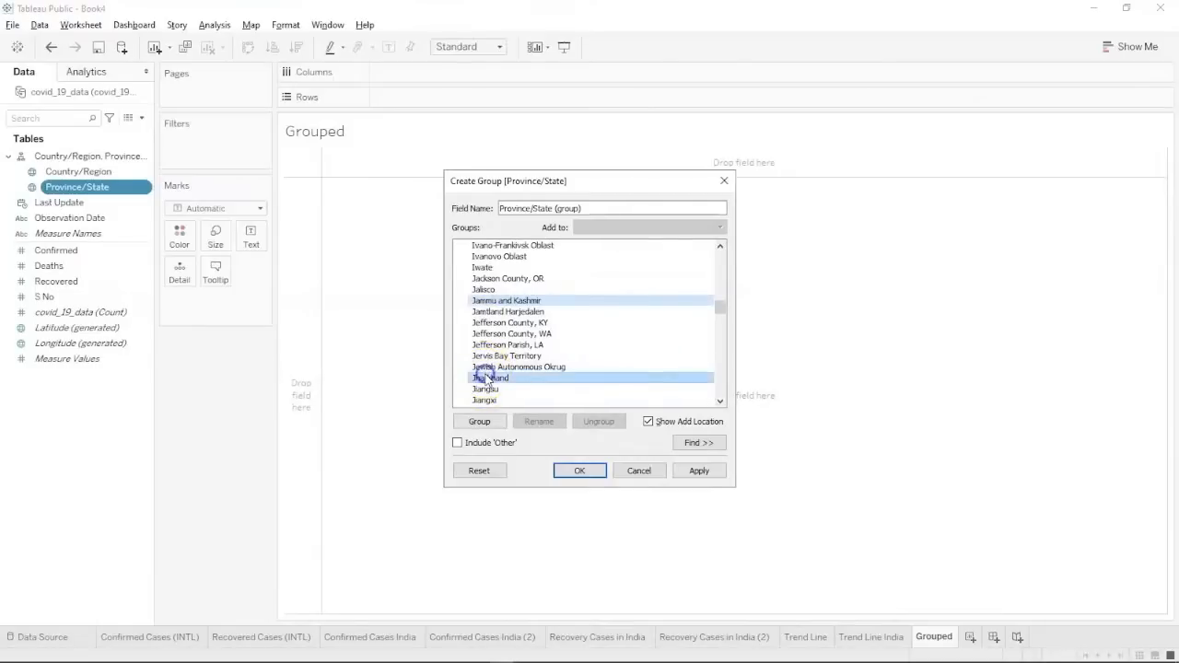
{"action": "scroll", "coordinate": [486, 379], "scroll_direction": "down", "scroll_amount": 2}
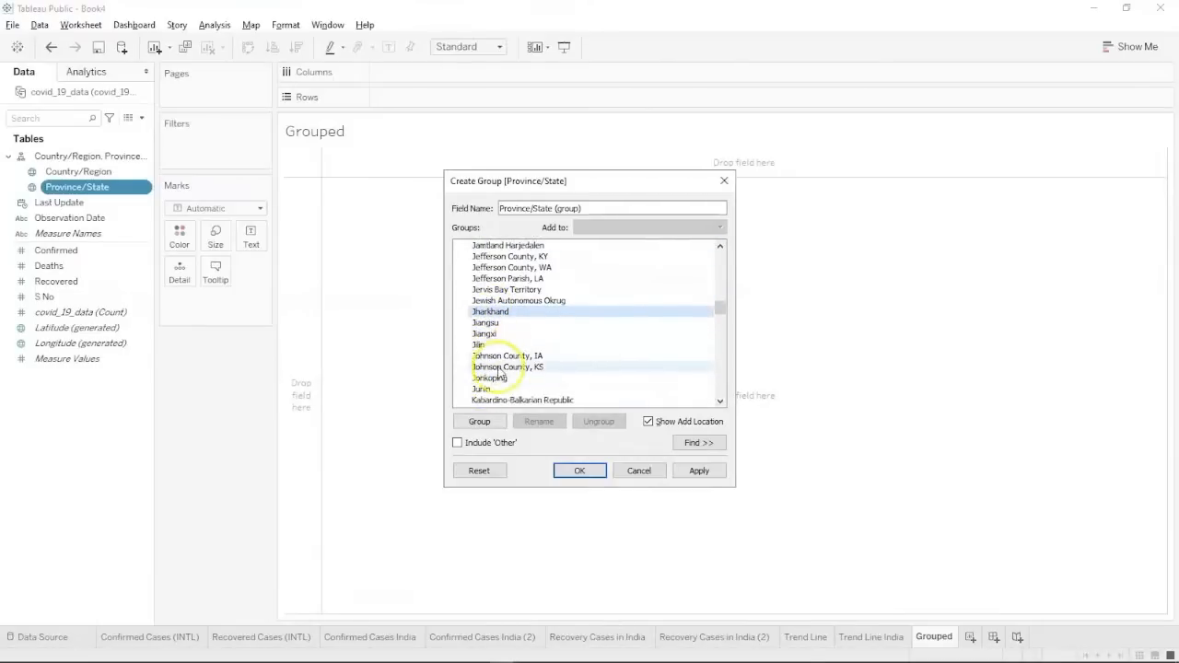
{"action": "scroll", "coordinate": [493, 376], "scroll_direction": "down", "scroll_amount": 2}
{"action": "scroll", "coordinate": [499, 371], "scroll_direction": "down", "scroll_amount": 2}
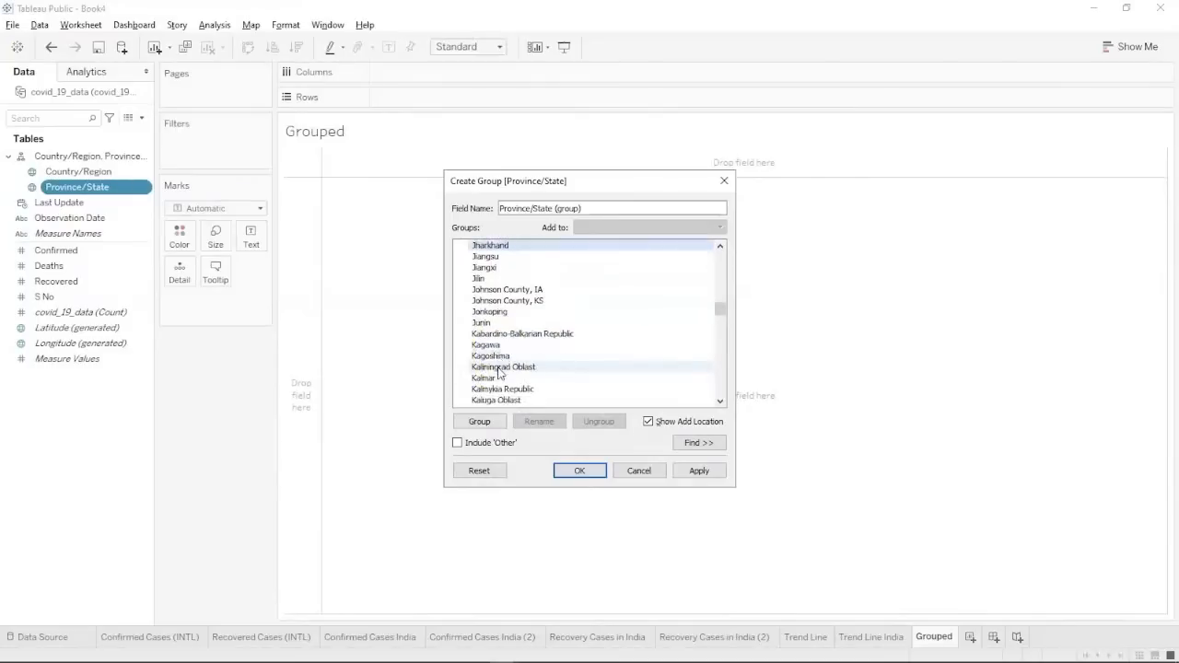
{"action": "scroll", "coordinate": [499, 371], "scroll_direction": "down", "scroll_amount": 1}
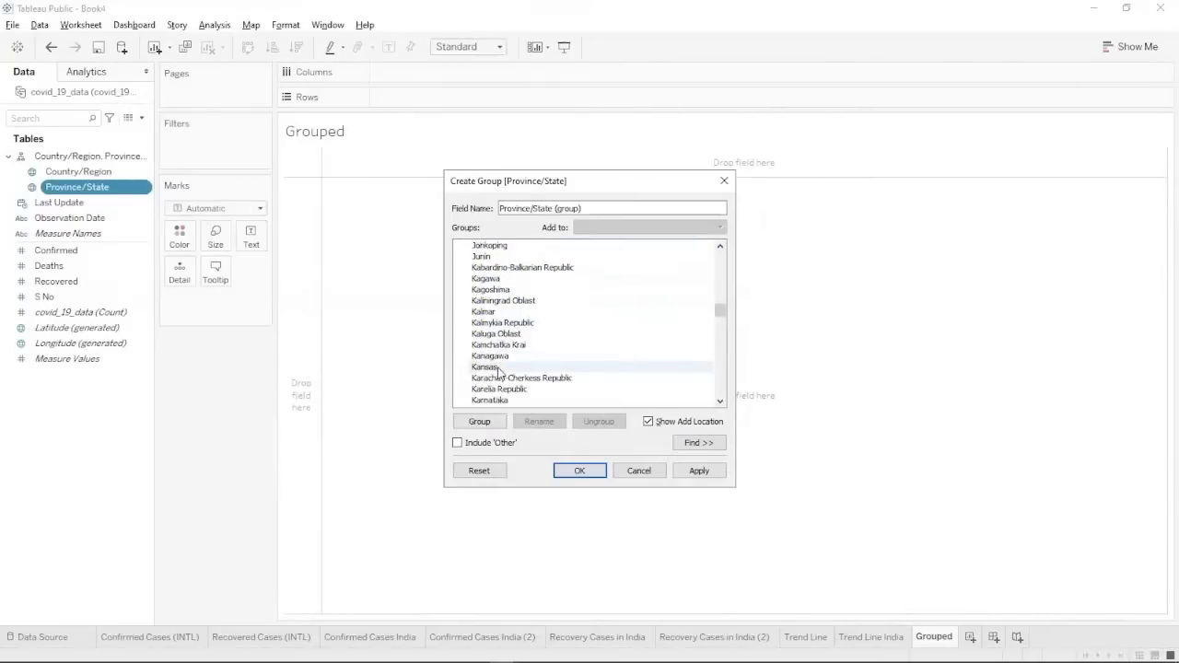
{"action": "scroll", "coordinate": [497, 371], "scroll_direction": "down", "scroll_amount": 2}
{"action": "left_click", "coordinate": [495, 378]}
{"action": "scroll", "coordinate": [496, 378], "scroll_direction": "down", "scroll_amount": 2}
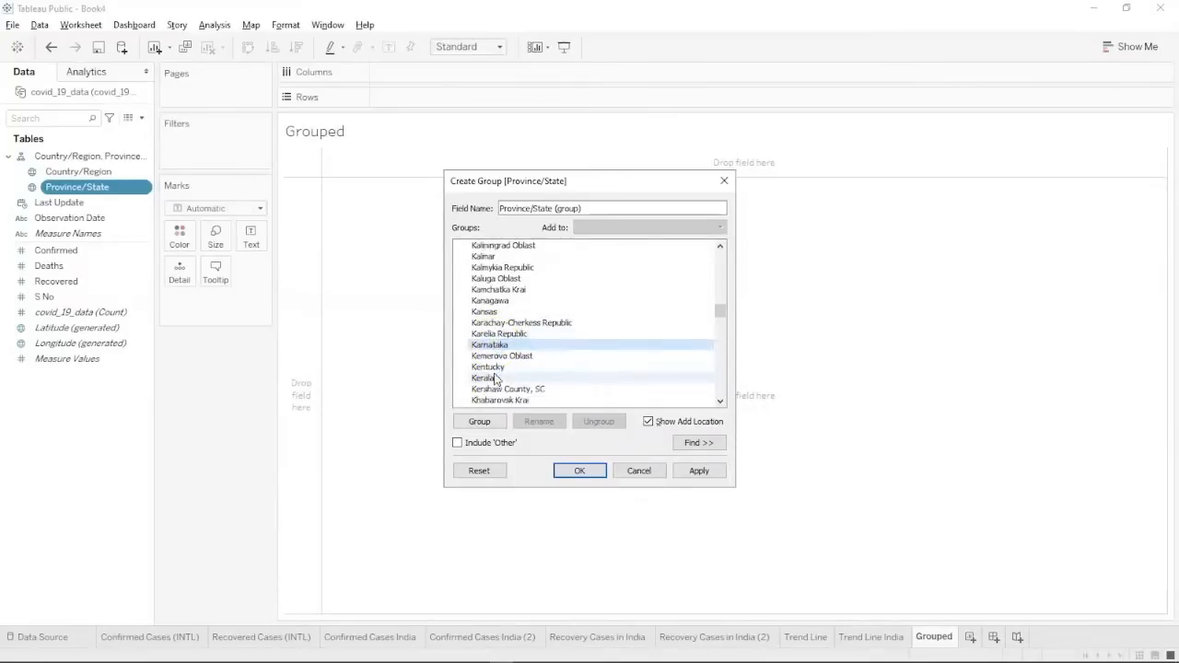
{"action": "left_click", "coordinate": [493, 356], "text": "ctrl"}
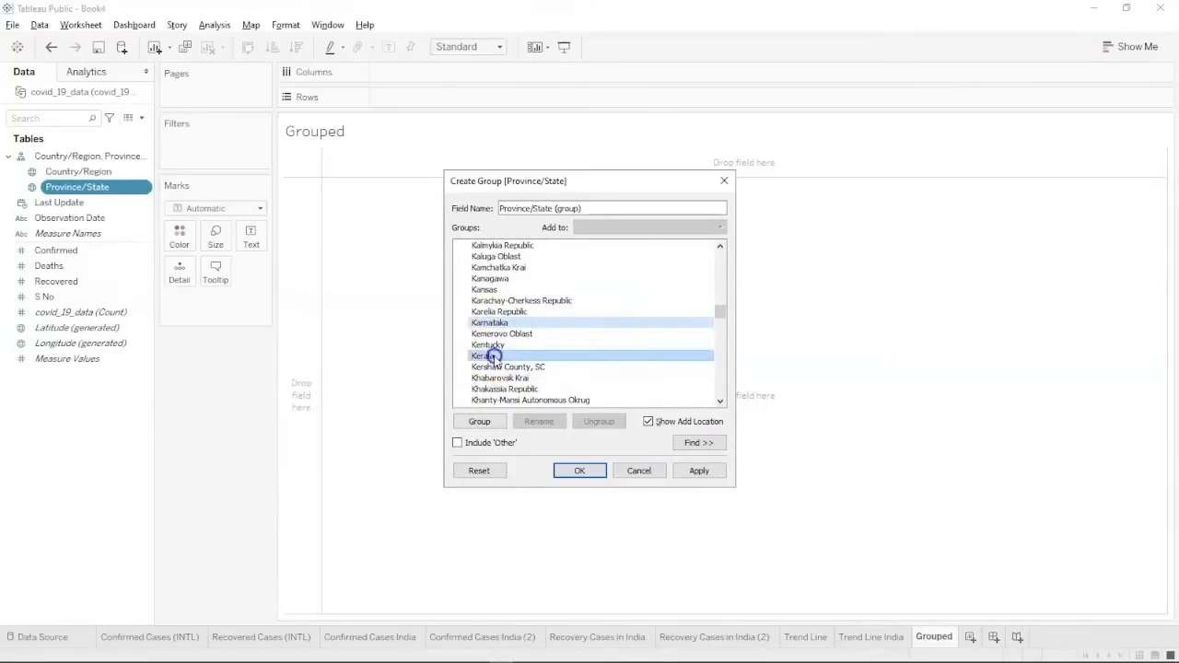
{"action": "scroll", "coordinate": [495, 359], "scroll_direction": "down", "scroll_amount": 2}
{"action": "scroll", "coordinate": [494, 359], "scroll_direction": "down", "scroll_amount": 4}
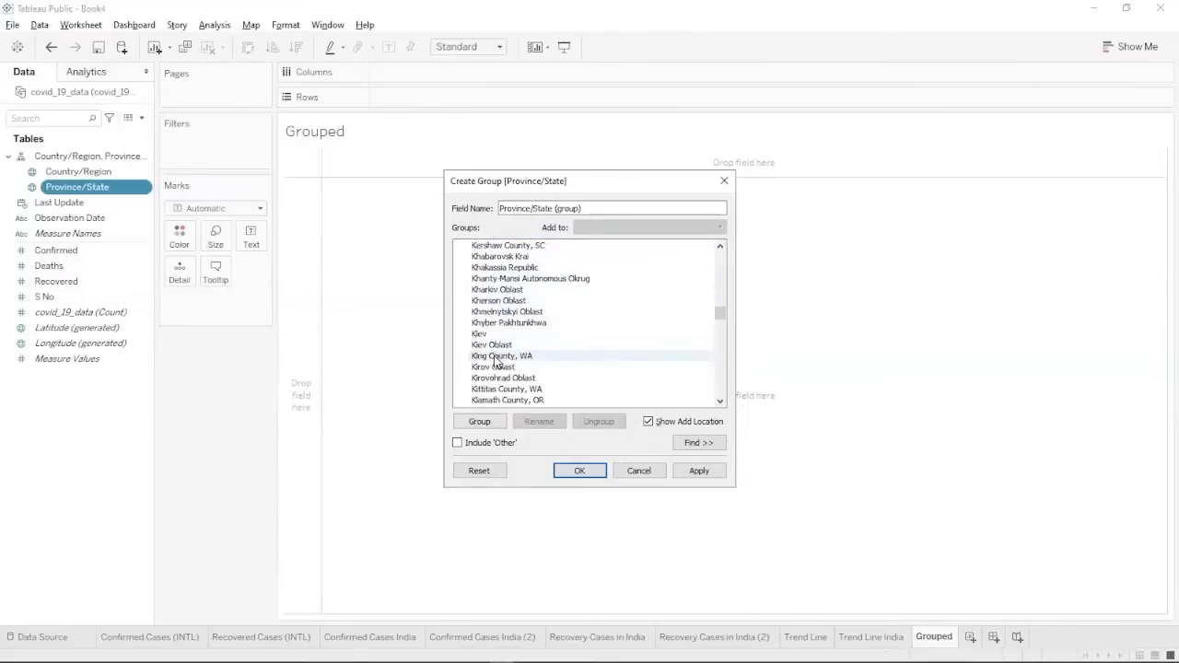
{"action": "scroll", "coordinate": [495, 359], "scroll_direction": "down", "scroll_amount": 5}
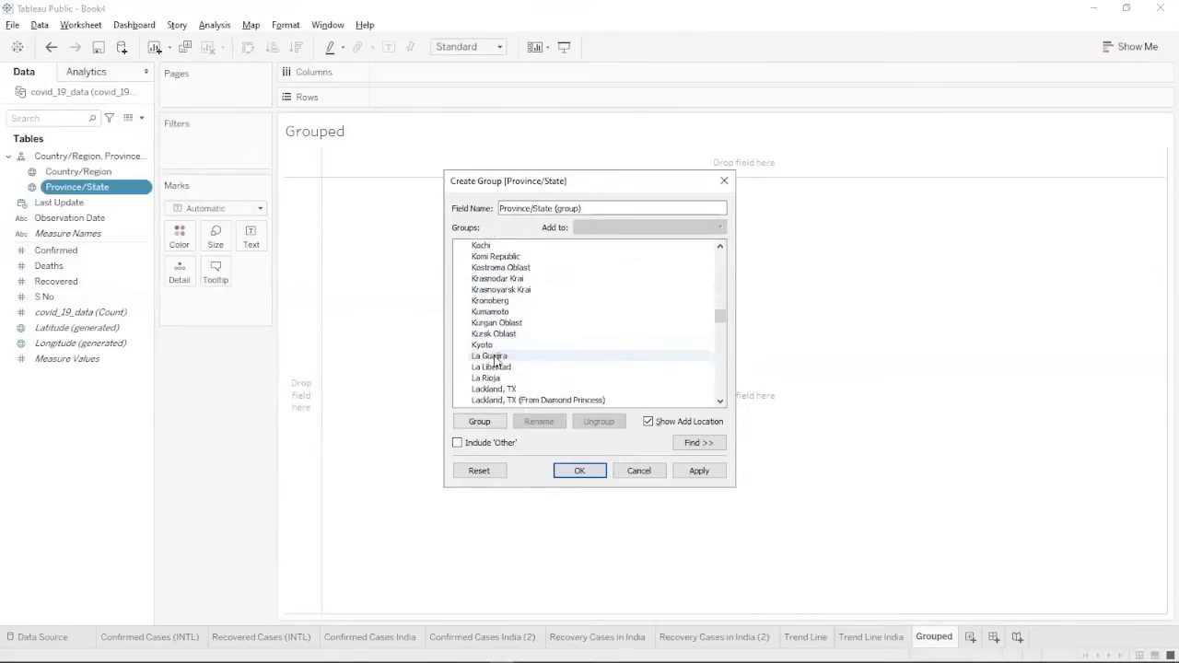
{"action": "left_click", "coordinate": [495, 357], "text": "ctrl"}
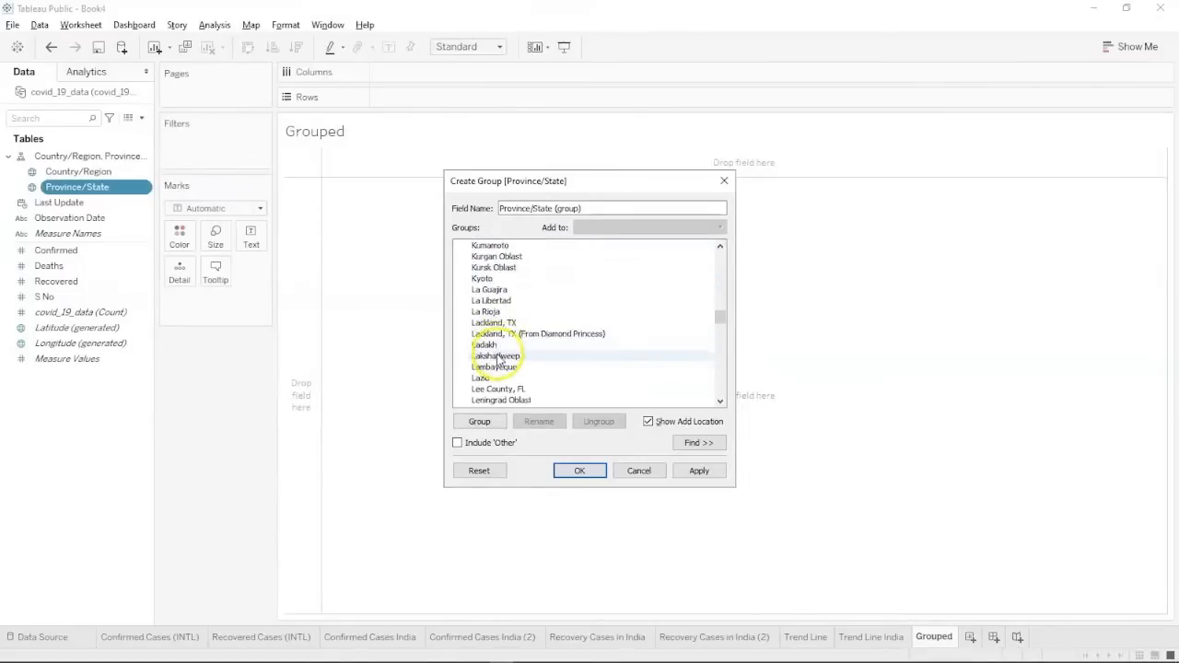
{"action": "left_click", "coordinate": [496, 346], "text": "ctrl"}
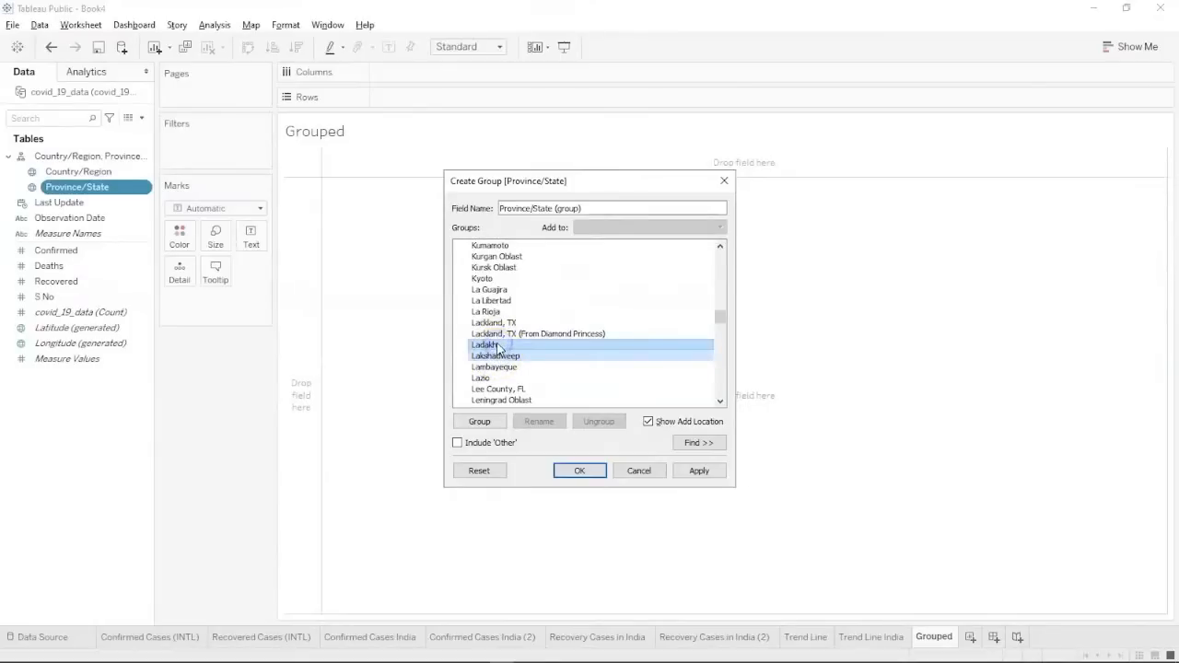
{"action": "scroll", "coordinate": [498, 347], "scroll_direction": "down", "scroll_amount": 2}
{"action": "scroll", "coordinate": [499, 347], "scroll_direction": "down", "scroll_amount": 6}
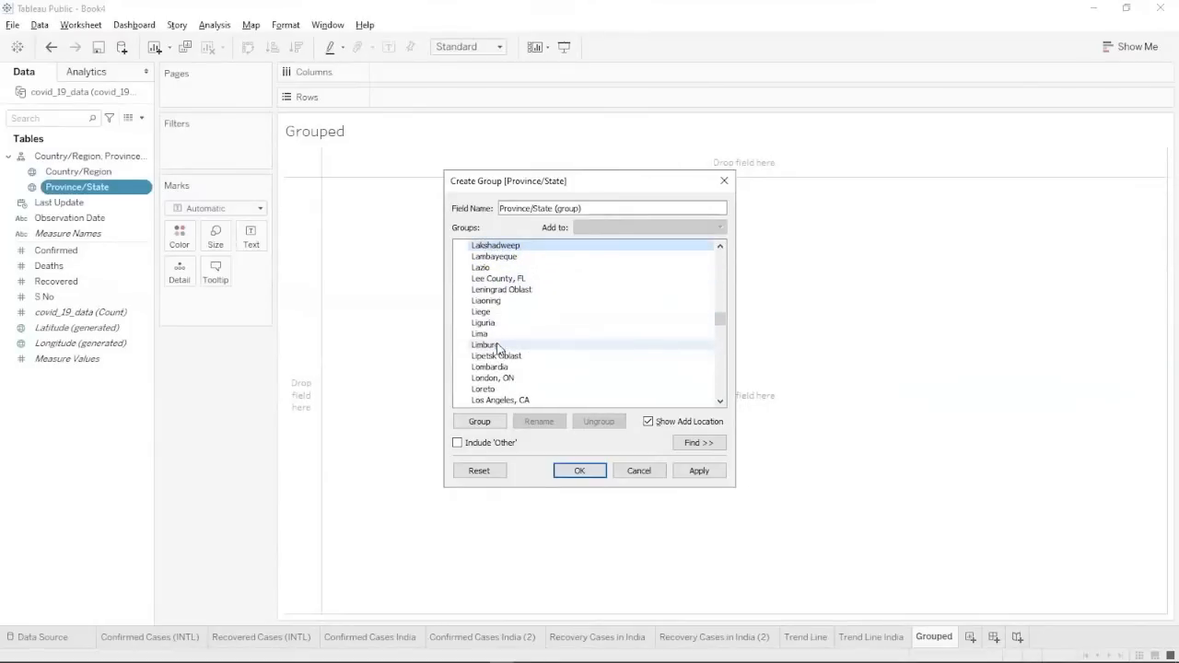
{"action": "scroll", "coordinate": [497, 347], "scroll_direction": "down", "scroll_amount": 1}
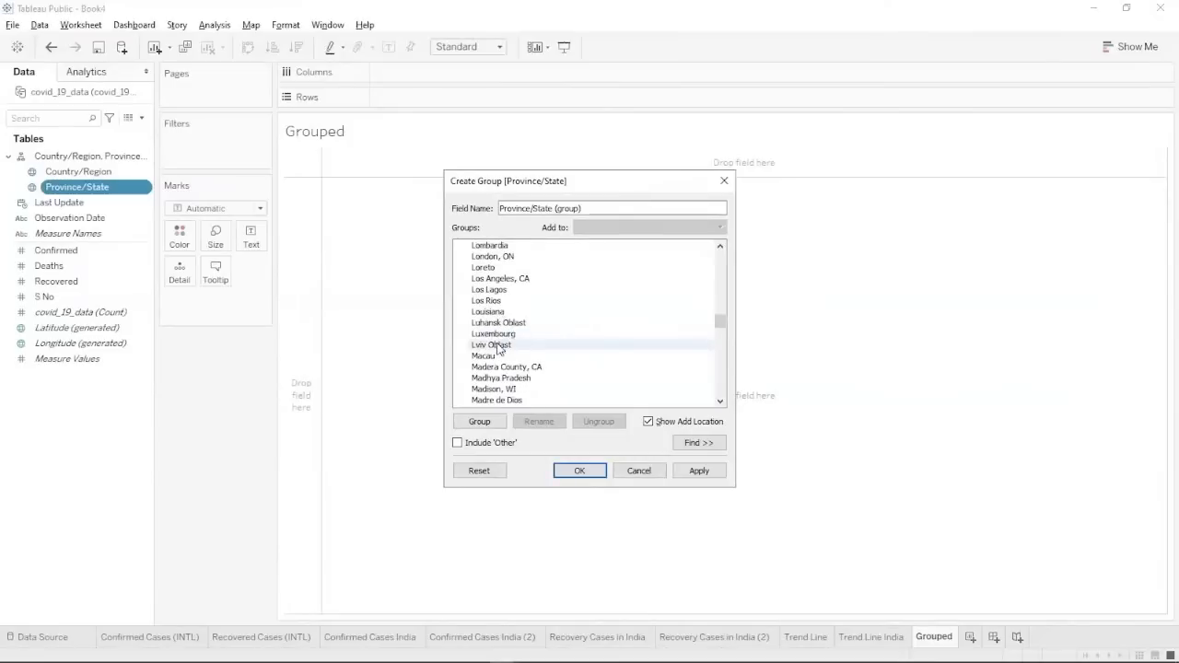
Add Madhya Pradesh, Nagaland, Punjab and Rajasthan to the selection.
{"action": "left_click", "coordinate": [495, 378]}
{"action": "scroll", "coordinate": [495, 373], "scroll_direction": "down", "scroll_amount": 3}
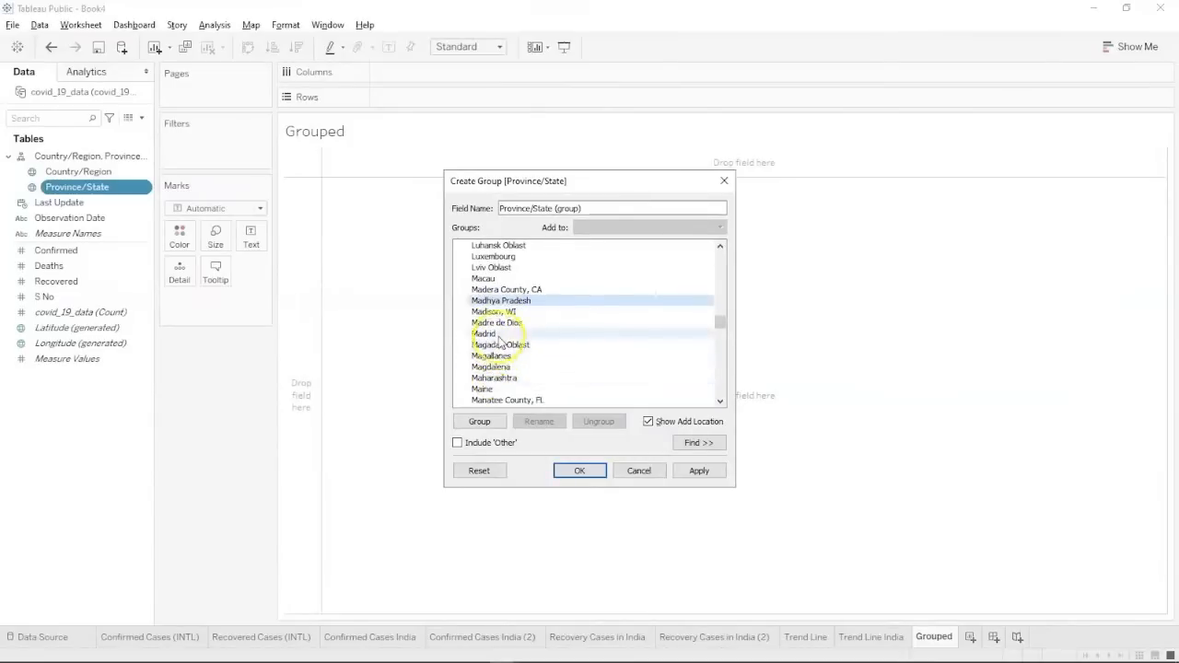
{"action": "scroll", "coordinate": [499, 376], "scroll_direction": "down", "scroll_amount": 6}
{"action": "scroll", "coordinate": [495, 382], "scroll_direction": "down", "scroll_amount": 9}
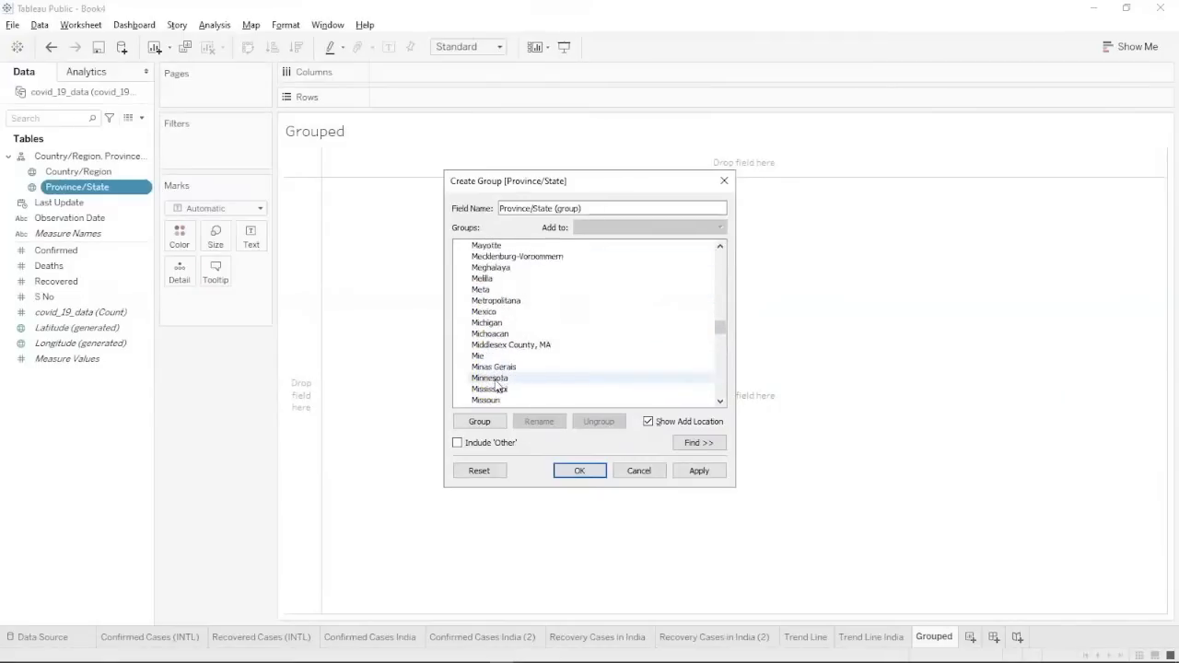
{"action": "scroll", "coordinate": [495, 387], "scroll_direction": "down", "scroll_amount": 3}
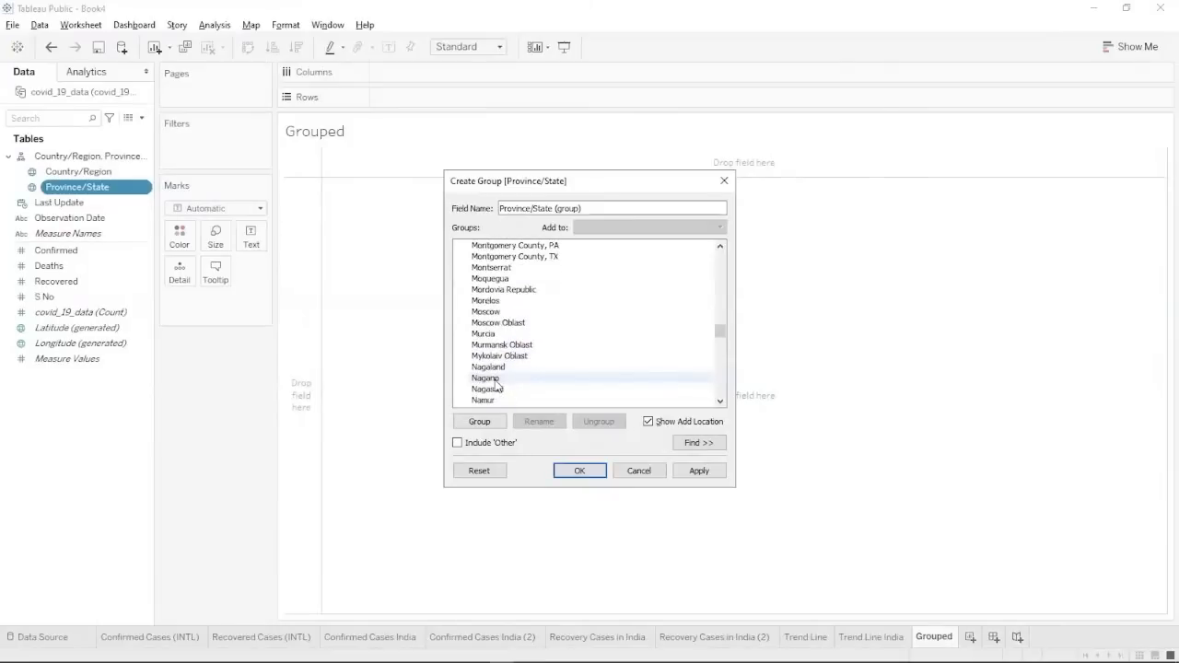
{"action": "left_click", "coordinate": [496, 357]}
{"action": "left_click", "coordinate": [496, 357]}
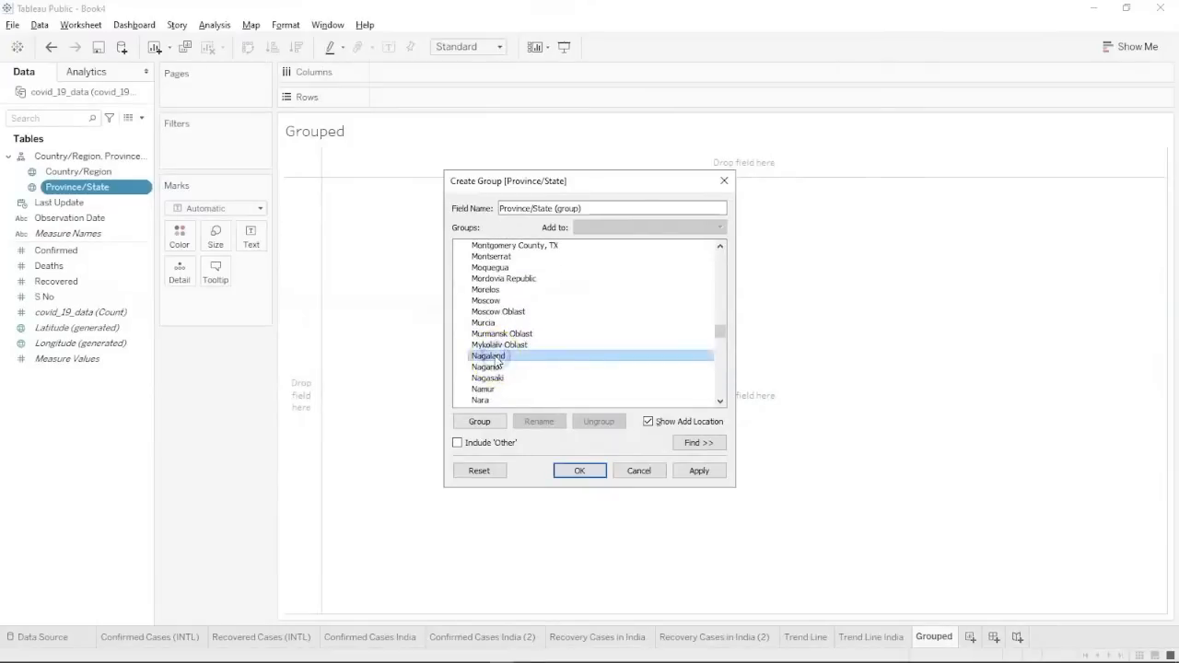
{"action": "scroll", "coordinate": [498, 359], "scroll_direction": "down", "scroll_amount": 4}
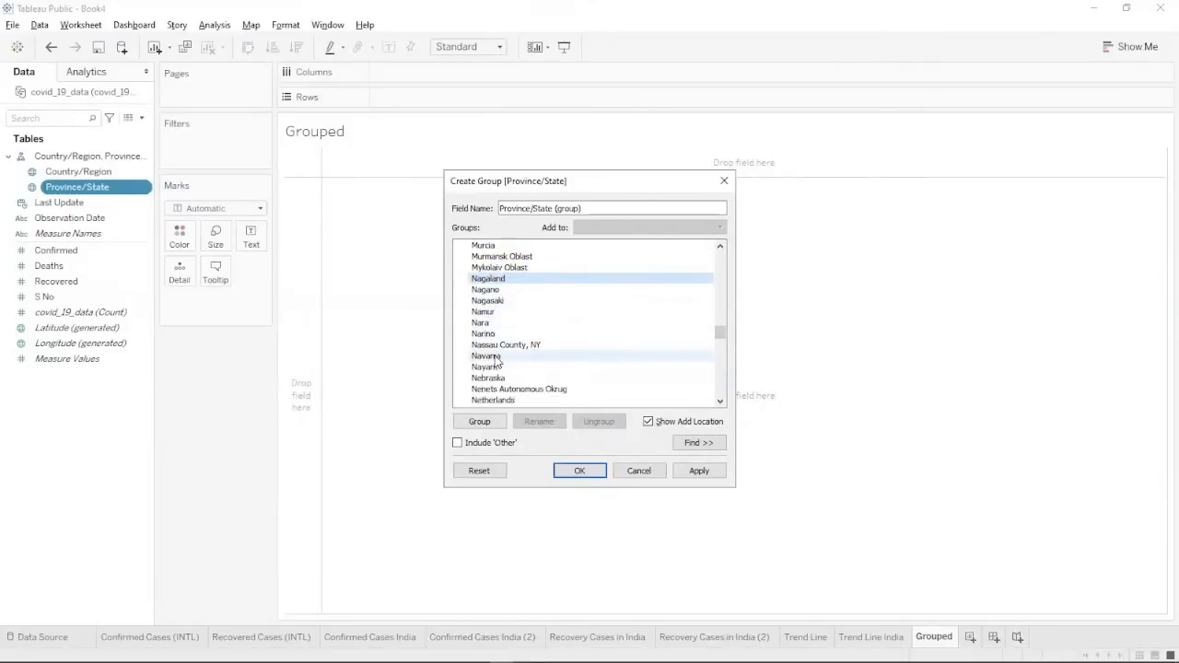
{"action": "scroll", "coordinate": [498, 361], "scroll_direction": "down", "scroll_amount": 9}
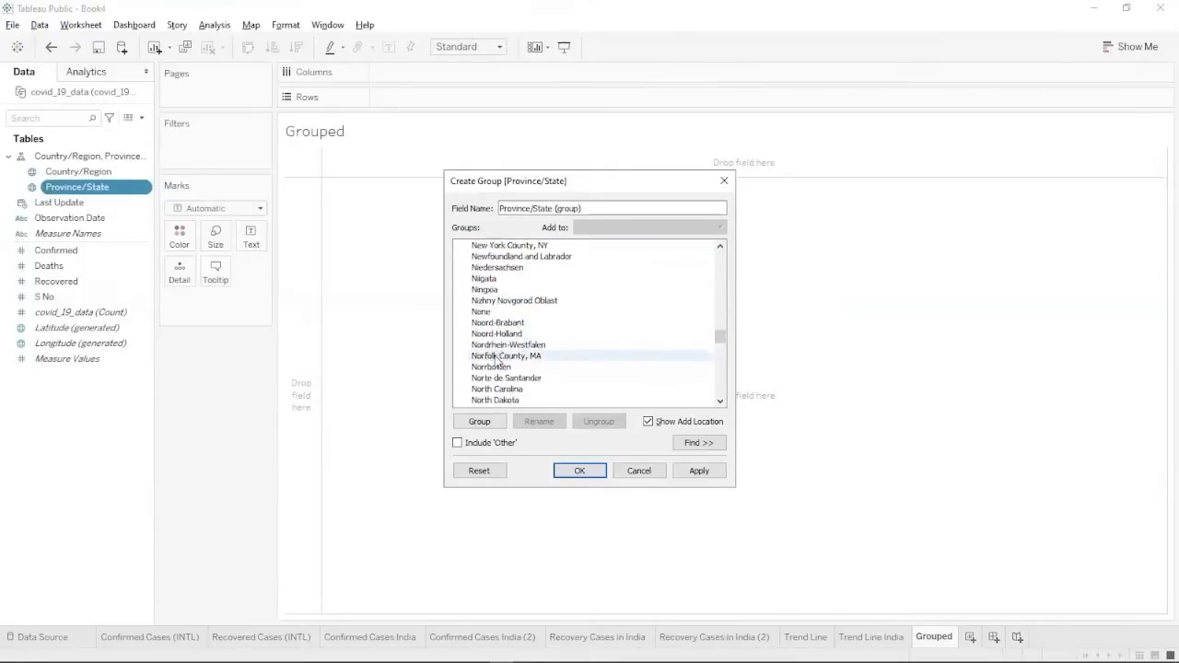
{"action": "scroll", "coordinate": [498, 361], "scroll_direction": "down", "scroll_amount": 7}
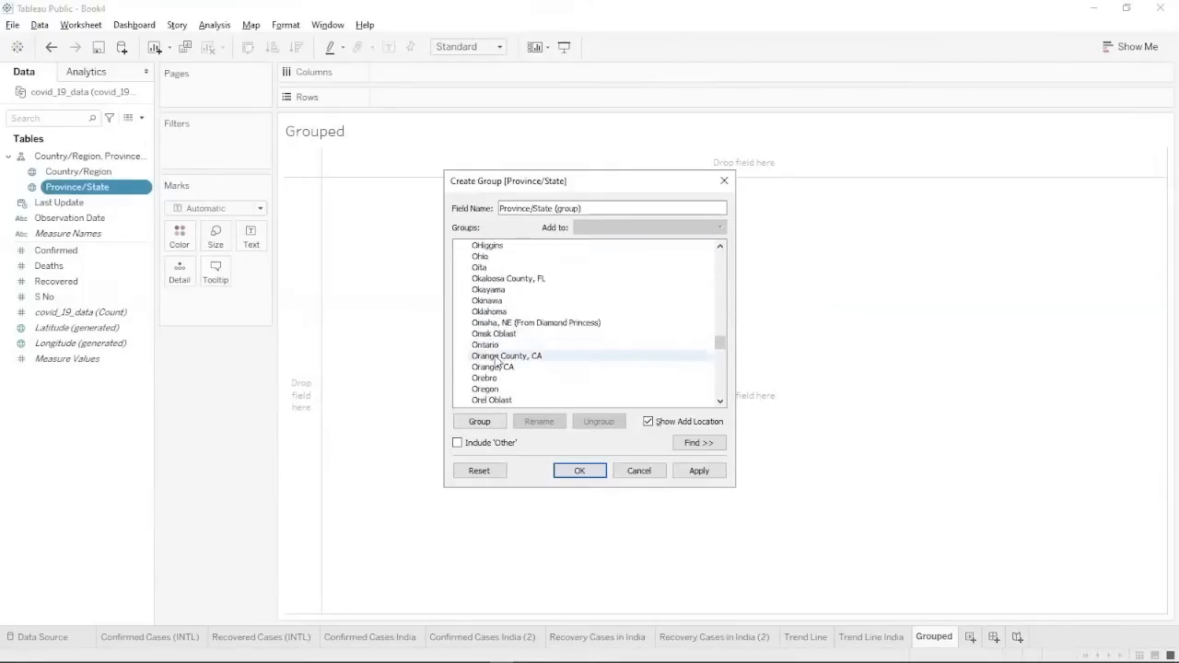
{"action": "scroll", "coordinate": [497, 361], "scroll_direction": "down", "scroll_amount": 3}
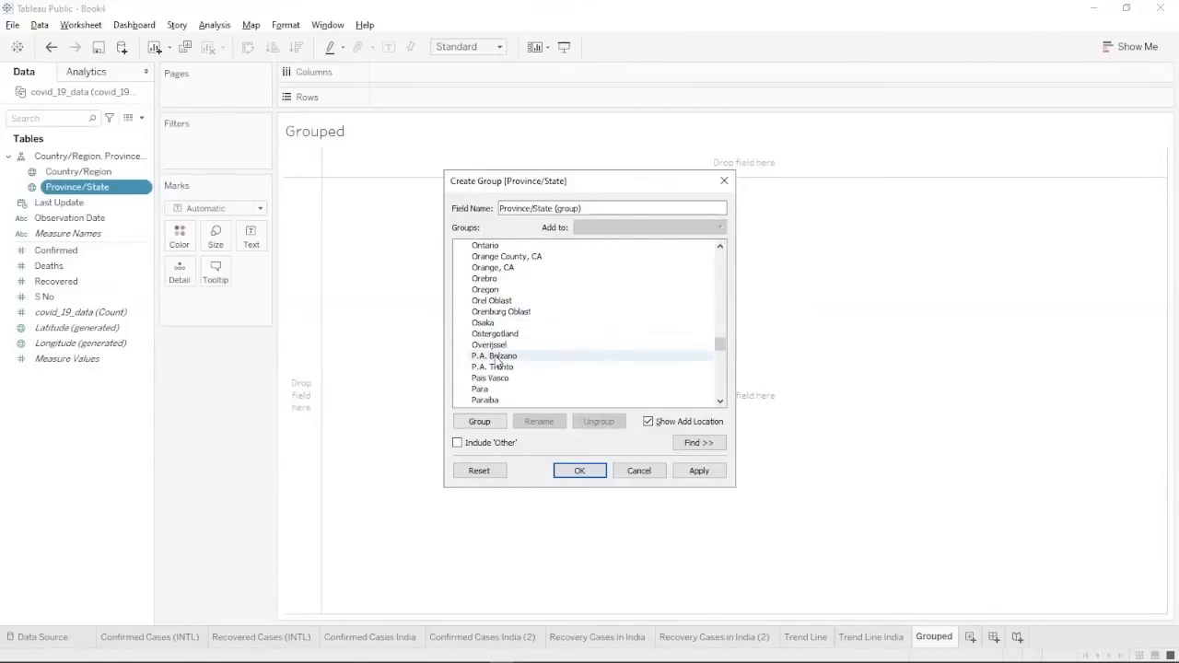
{"action": "scroll", "coordinate": [497, 361], "scroll_direction": "up", "scroll_amount": 1}
{"action": "scroll", "coordinate": [497, 361], "scroll_direction": "up", "scroll_amount": 1}
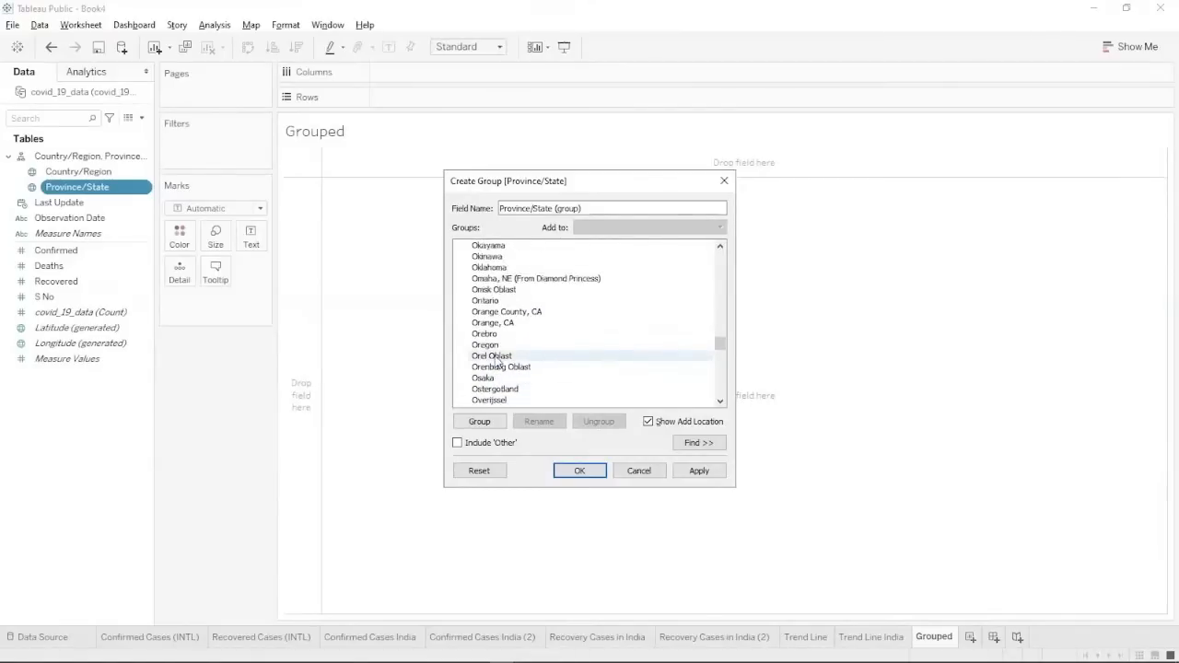
{"action": "scroll", "coordinate": [497, 361], "scroll_direction": "down", "scroll_amount": 3}
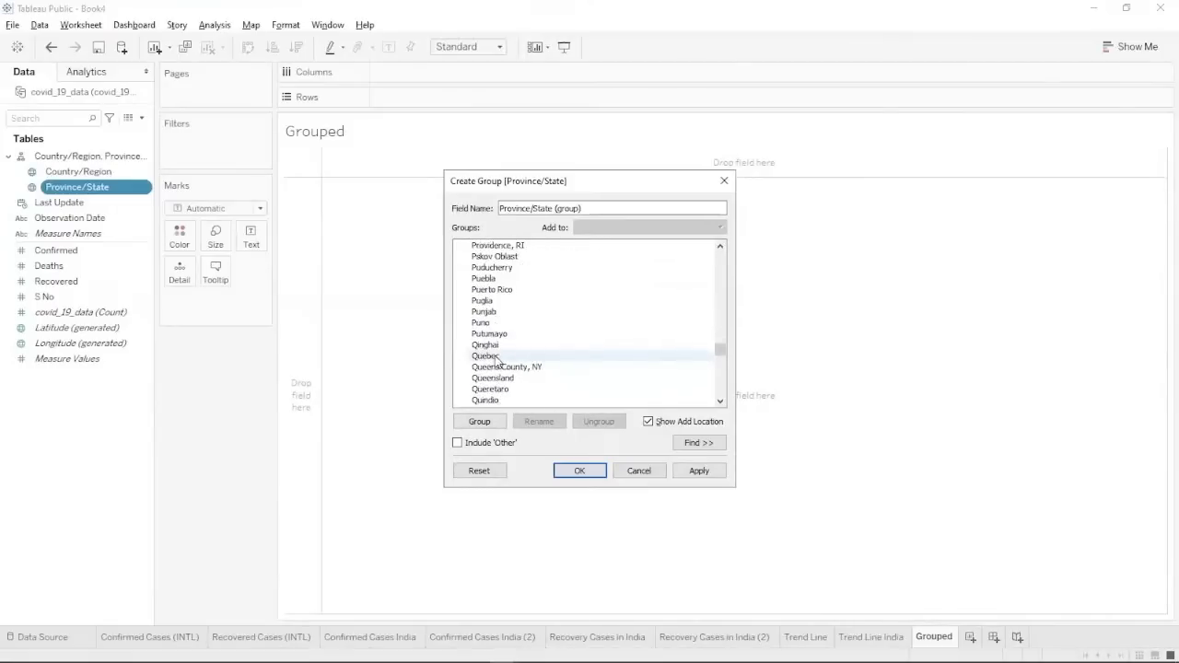
{"action": "left_click", "coordinate": [495, 301]}
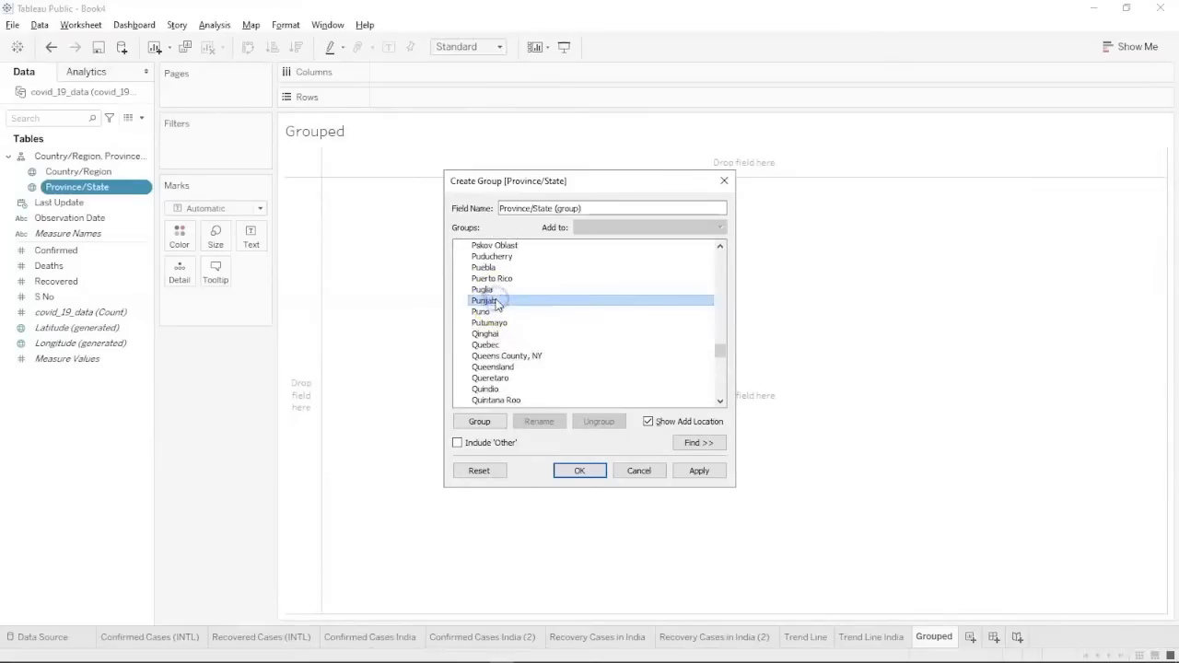
{"action": "scroll", "coordinate": [495, 303], "scroll_direction": "down", "scroll_amount": 2}
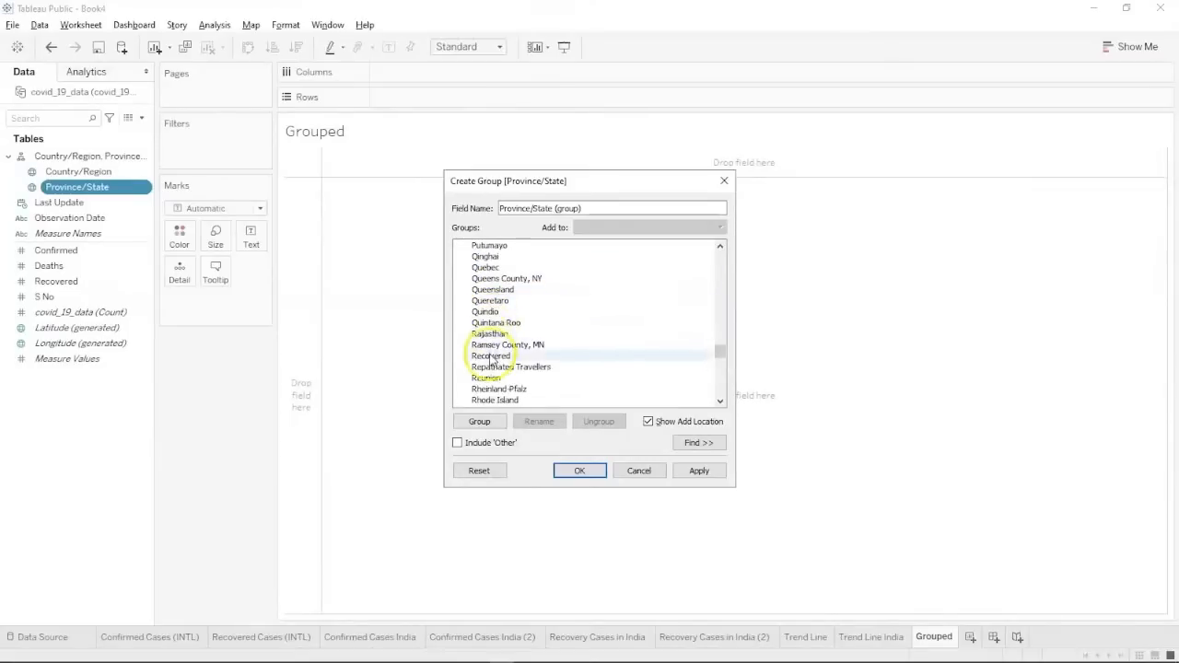
{"action": "left_click", "coordinate": [489, 333]}
{"action": "scroll", "coordinate": [490, 331], "scroll_direction": "down", "scroll_amount": 2}
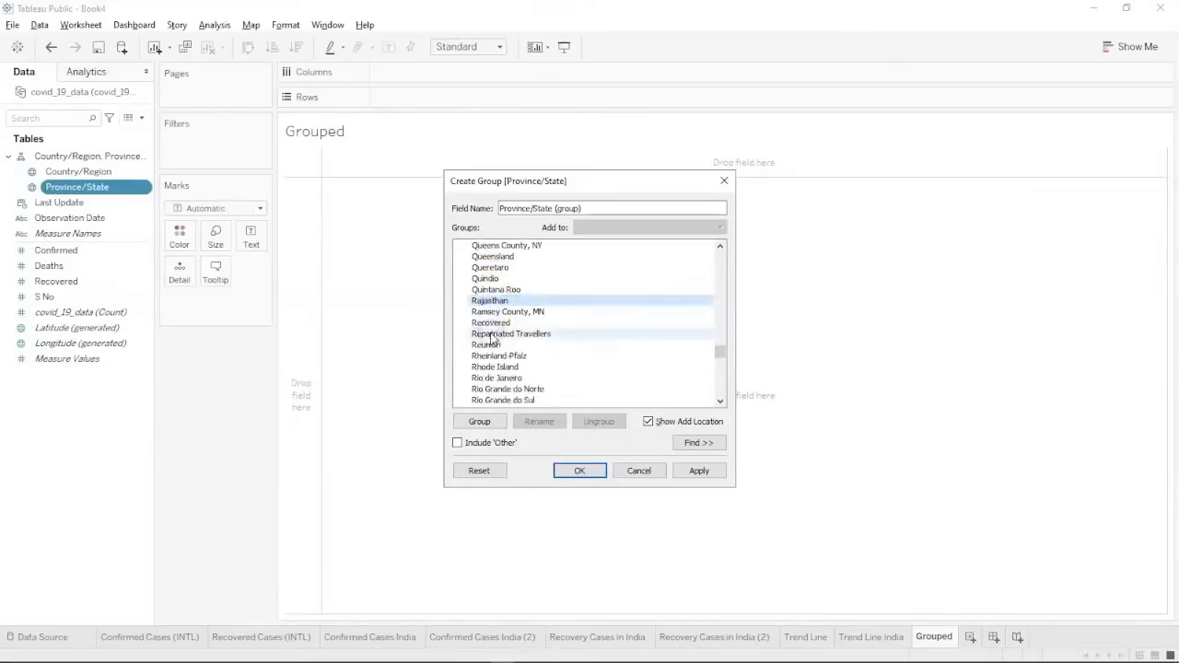
{"action": "scroll", "coordinate": [492, 338], "scroll_direction": "down", "scroll_amount": 3}
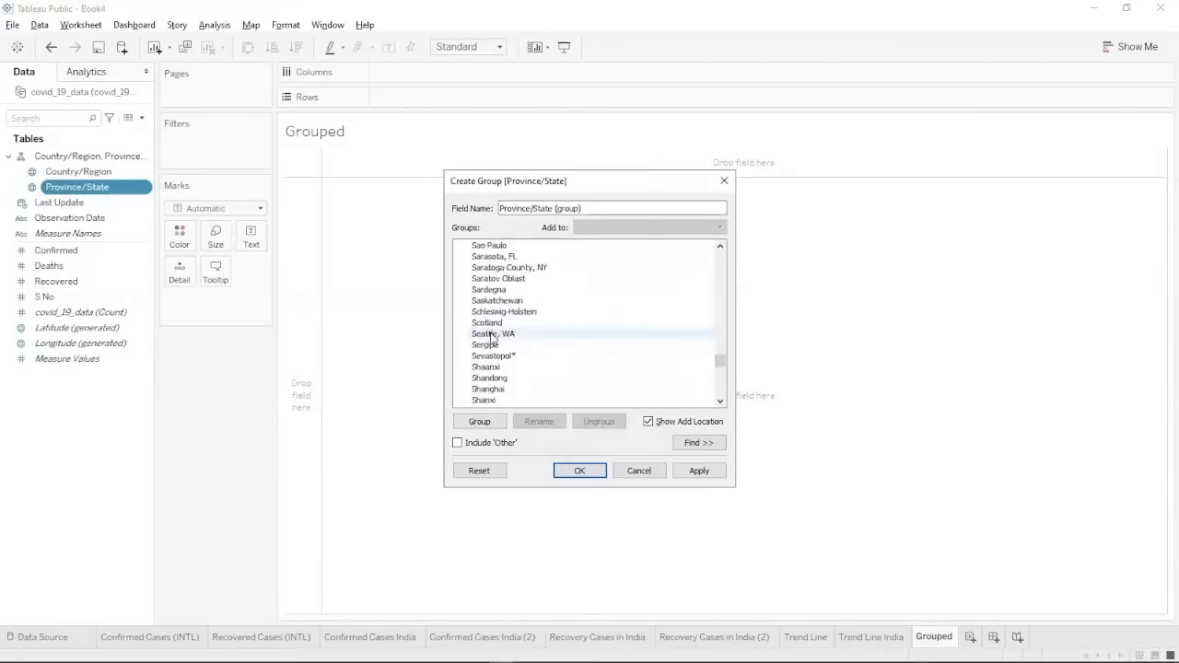
{"action": "scroll", "coordinate": [491, 337], "scroll_direction": "down", "scroll_amount": 4}
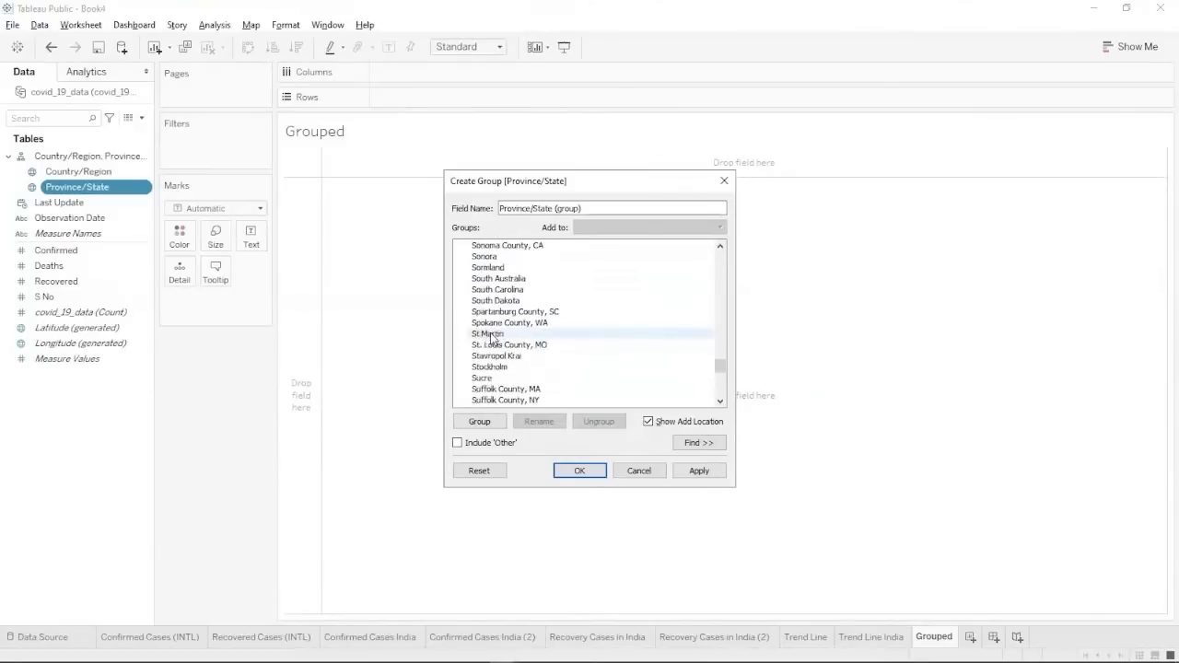
Select Tamil Nadu, Telangana, Uttar Pradesh and West Bengal, then apply the group.
{"action": "left_click", "coordinate": [492, 313]}
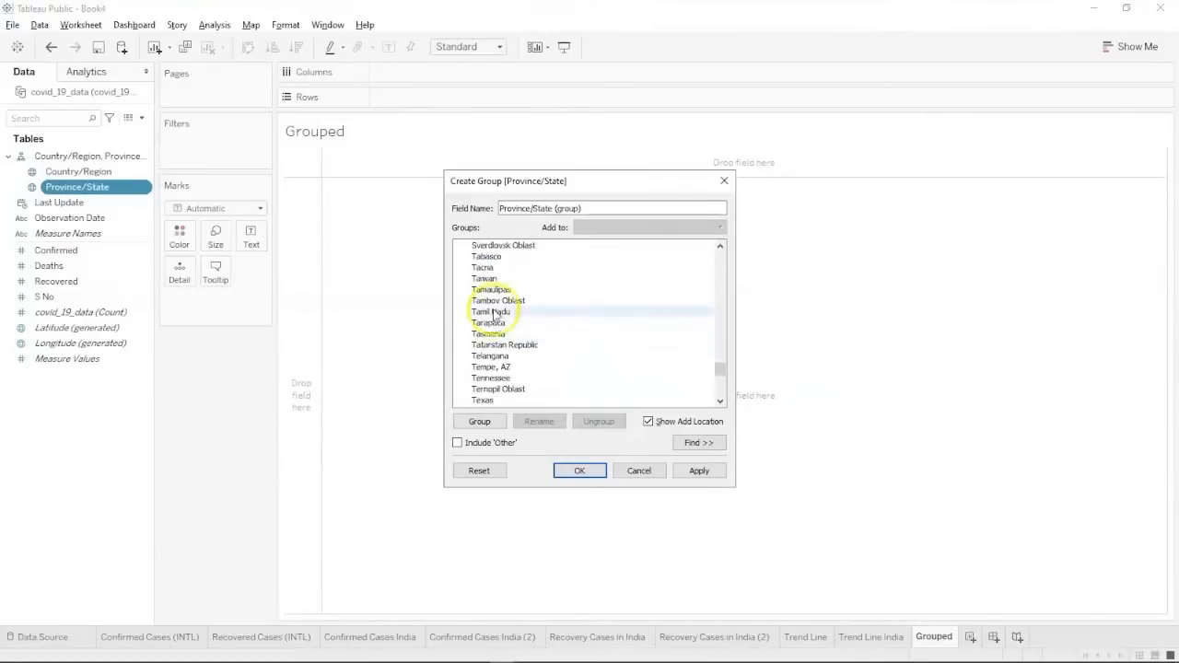
{"action": "left_click", "coordinate": [495, 313]}
{"action": "left_click_drag", "start_coordinate": [495, 320], "coordinate": [493, 356]}
{"action": "scroll", "coordinate": [491, 360], "scroll_direction": "down", "scroll_amount": 2}
{"action": "scroll", "coordinate": [491, 361], "scroll_direction": "down", "scroll_amount": 10}
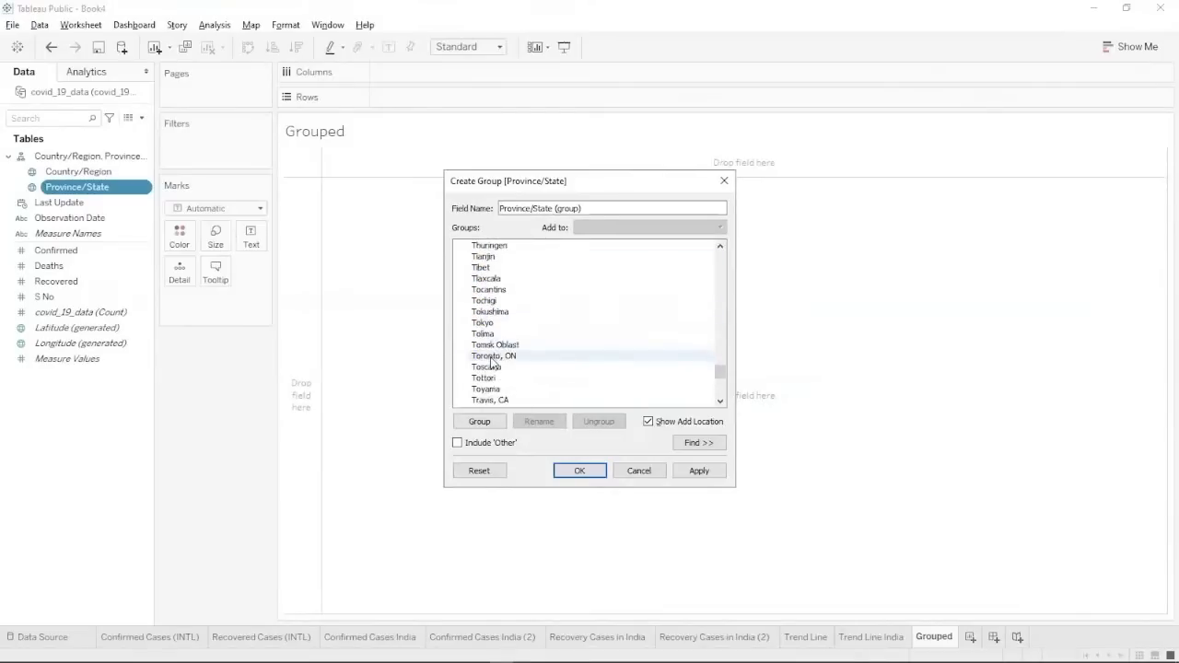
{"action": "scroll", "coordinate": [491, 362], "scroll_direction": "down", "scroll_amount": 5}
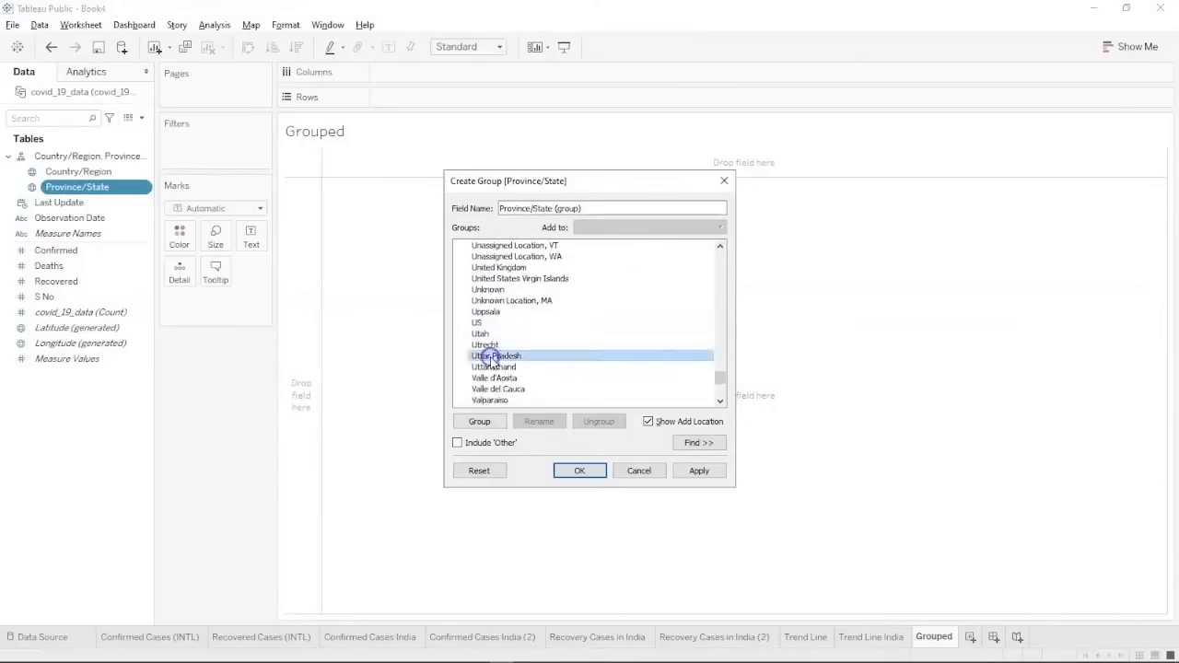
{"action": "scroll", "coordinate": [491, 362], "scroll_direction": "down", "scroll_amount": 4}
{"action": "scroll", "coordinate": [491, 362], "scroll_direction": "down", "scroll_amount": 2}
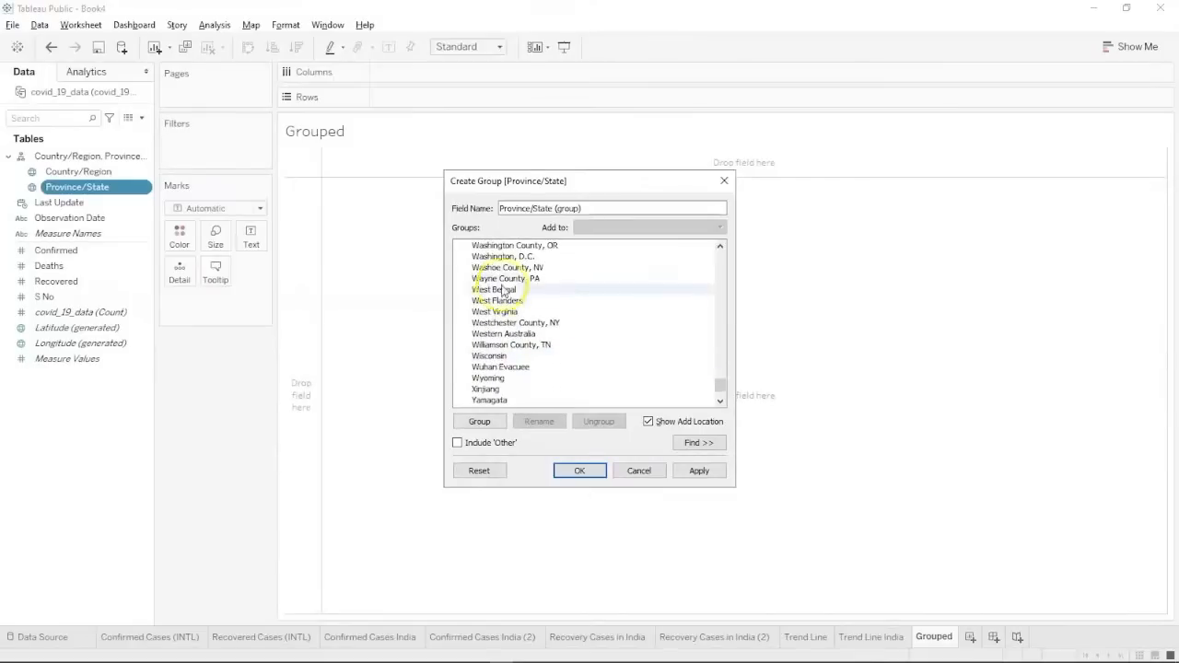
{"action": "scroll", "coordinate": [509, 304], "scroll_direction": "up", "scroll_amount": 1}
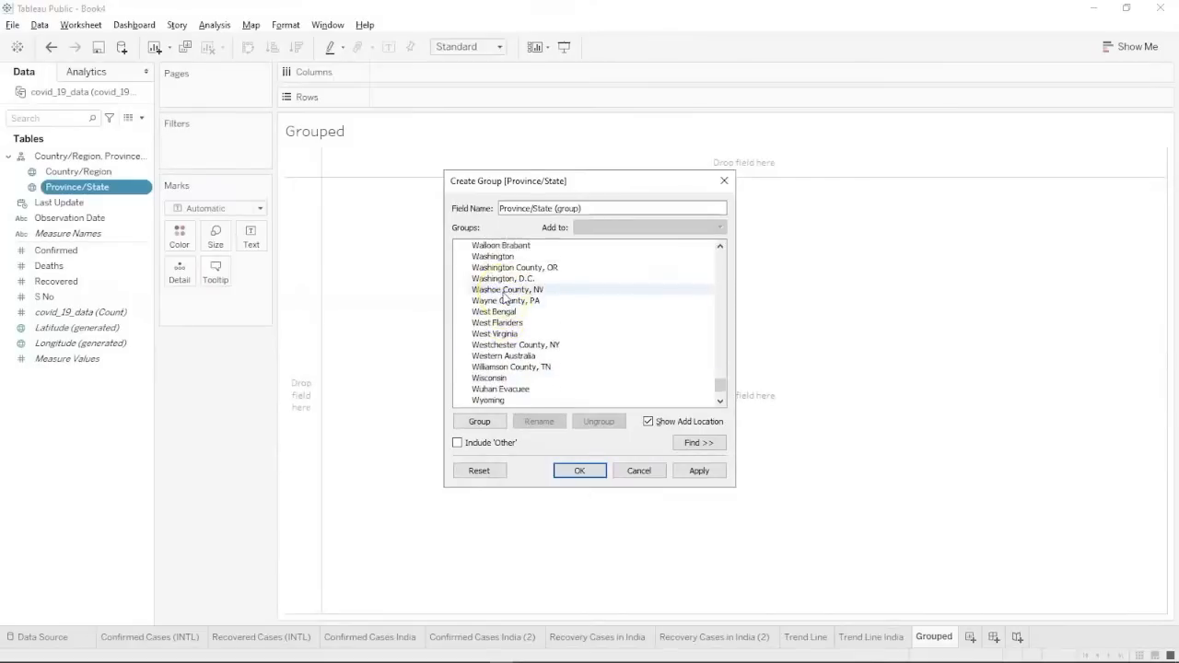
{"action": "left_click", "coordinate": [512, 323]}
{"action": "scroll", "coordinate": [512, 327], "scroll_direction": "down", "scroll_amount": 7}
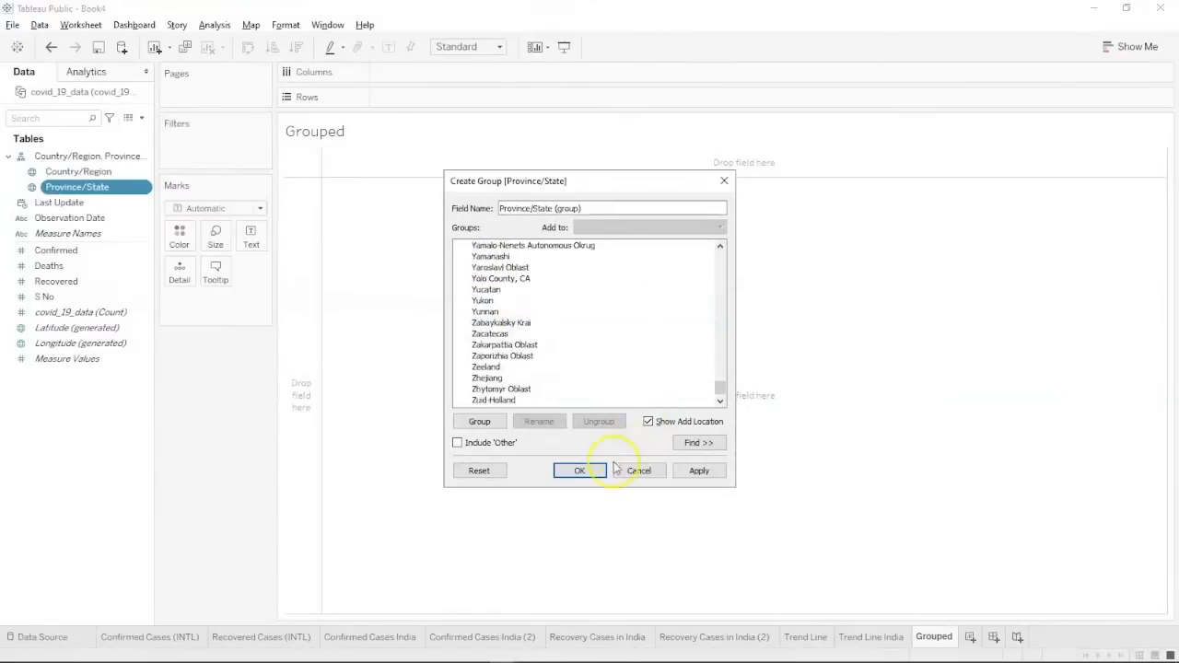
{"action": "left_click", "coordinate": [705, 475]}
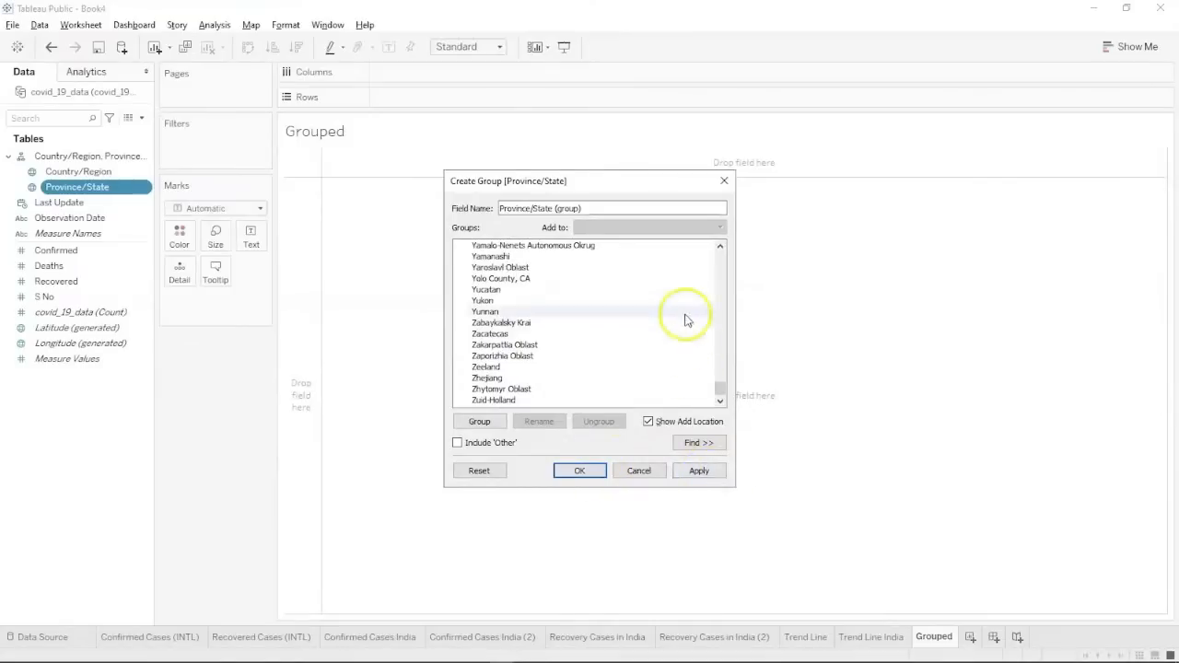
Rename the group field to 'Indian States Group' and confirm it into the Data pane.
{"action": "left_click", "coordinate": [623, 208]}
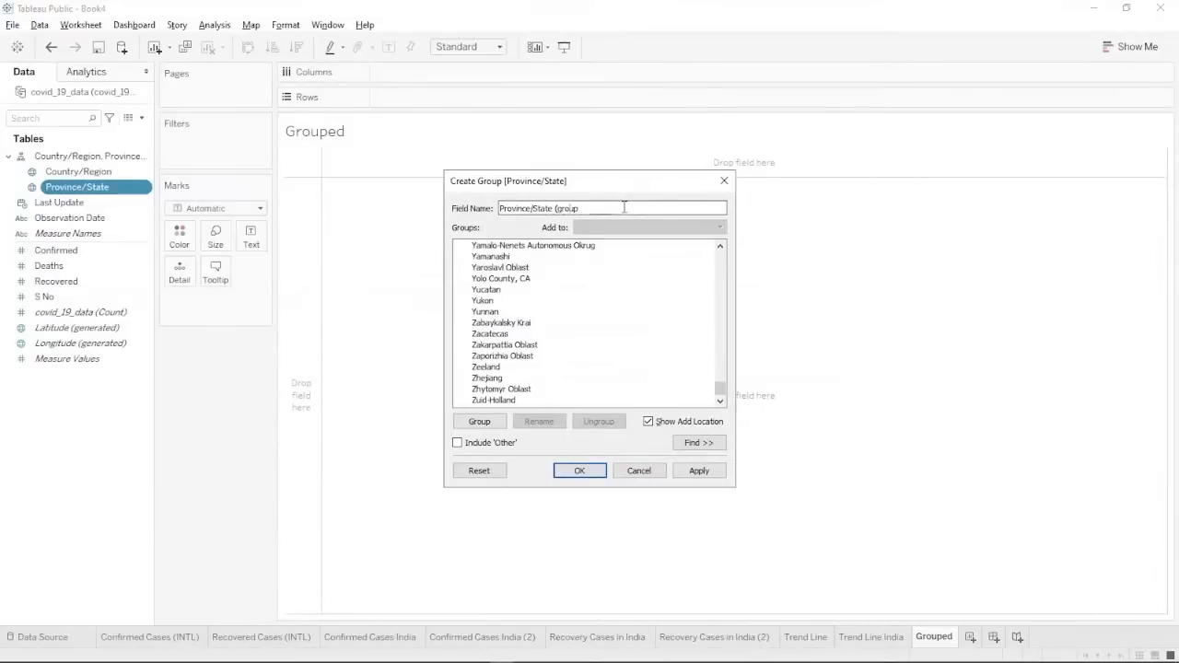
{"action": "key", "text": "BackSpace"}
{"action": "key", "text": "BackSpace"}
{"action": "key", "text": "BackSpace"}
{"action": "key", "text": "BackSpace"}
{"action": "key", "text": "BackSpace"}
{"action": "key", "text": "BackSpace"}
{"action": "key", "text": "BackSpace"}
{"action": "key", "text": "BackSpace"}
{"action": "key", "text": "BackSpace"}
{"action": "key", "text": "BackSpace"}
{"action": "key", "text": "BackSpace"}
{"action": "type", "text": "Indian States"}
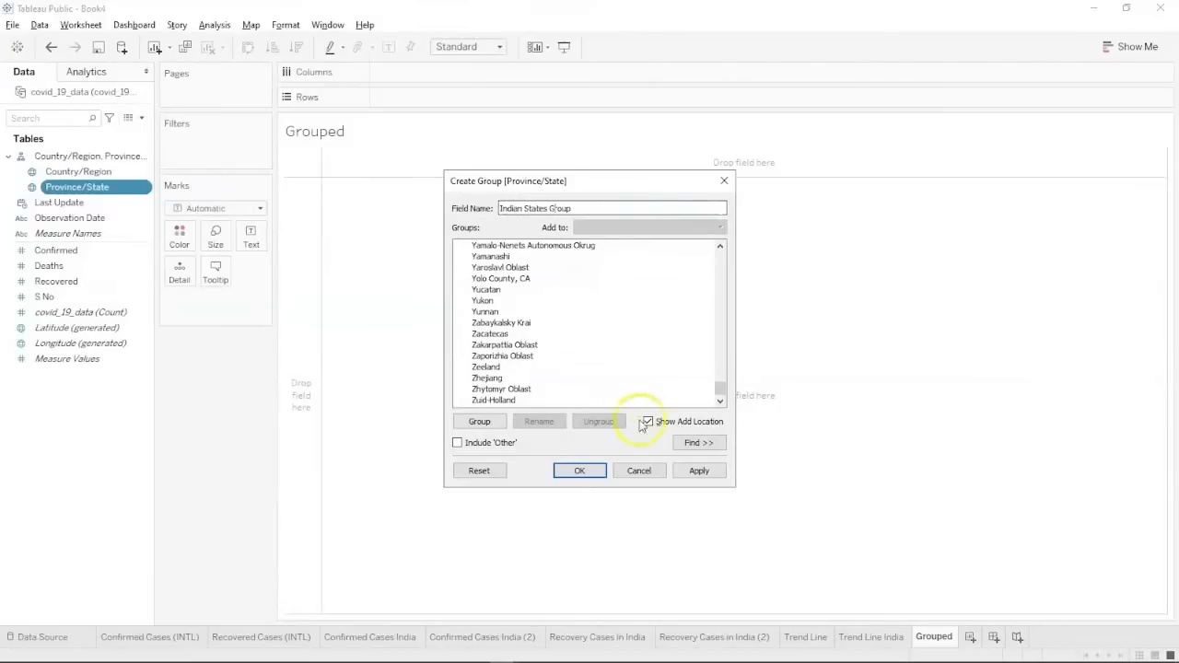
{"action": "left_click", "coordinate": [699, 471]}
{"action": "left_click", "coordinate": [580, 470]}
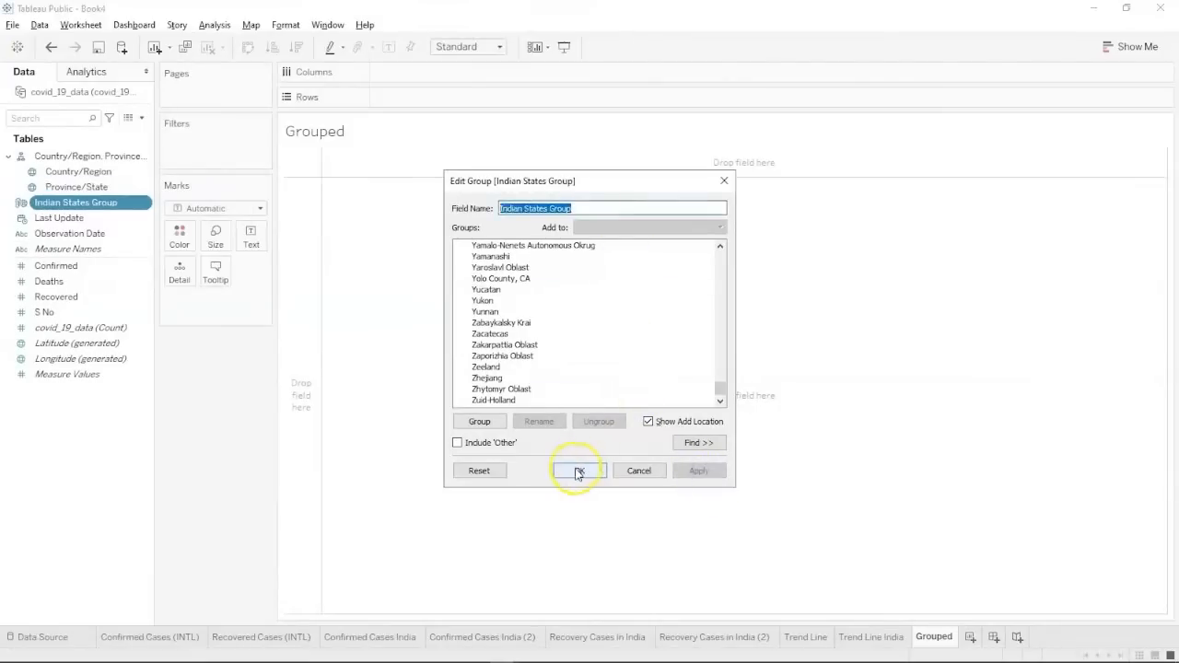
{"action": "left_click", "coordinate": [64, 235]}
{"action": "left_click", "coordinate": [68, 219]}
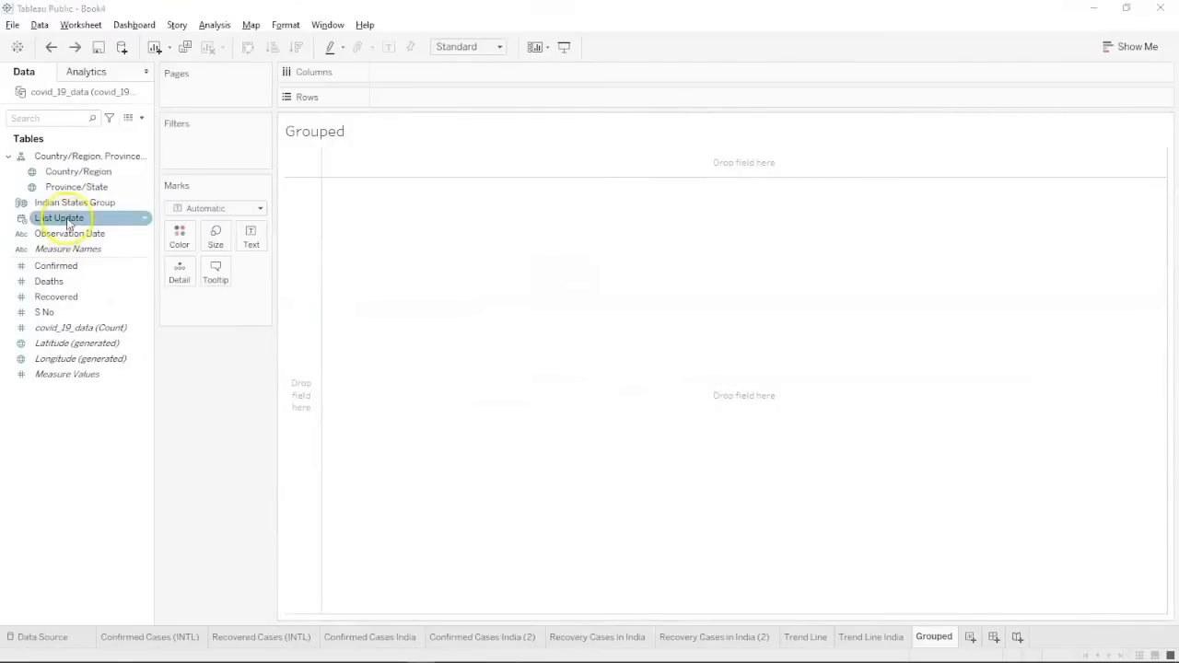
Put Indian States Group on Detail to plot 36 state dots across India's map.
{"action": "left_click", "coordinate": [67, 207]}
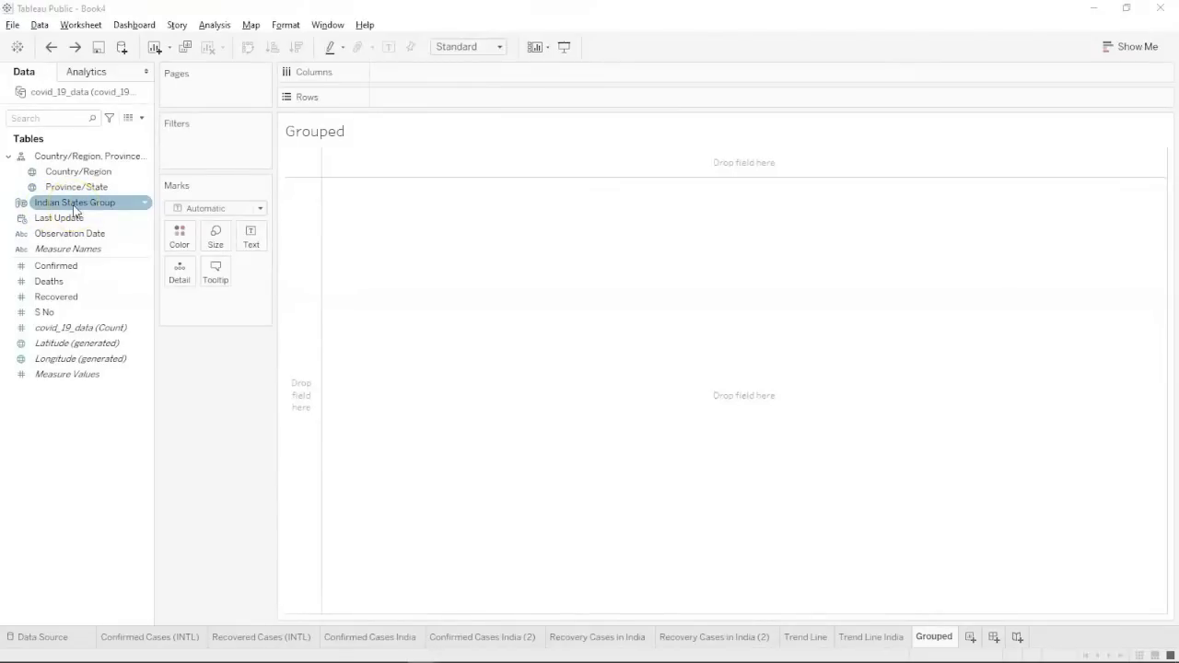
{"action": "left_click_drag", "start_coordinate": [75, 210], "coordinate": [176, 275]}
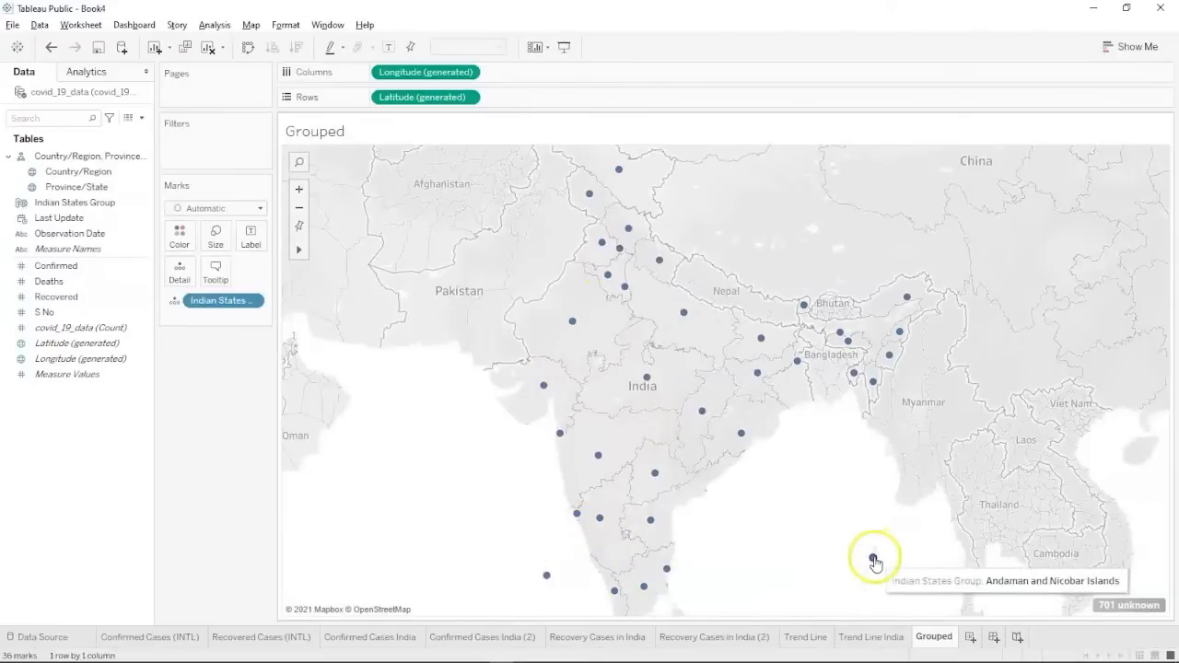
Zoom the Grouped map out from India and pan it westward.
{"action": "scroll", "coordinate": [873, 560], "scroll_direction": "down", "scroll_amount": 3}
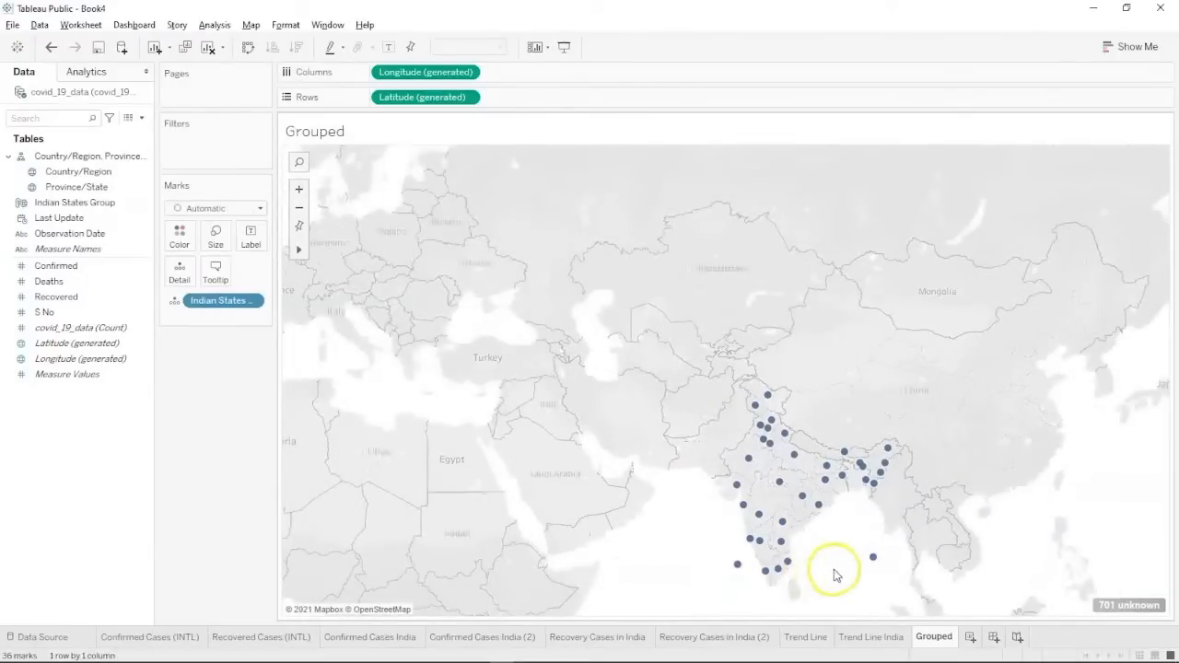
{"action": "left_click", "coordinate": [296, 190]}
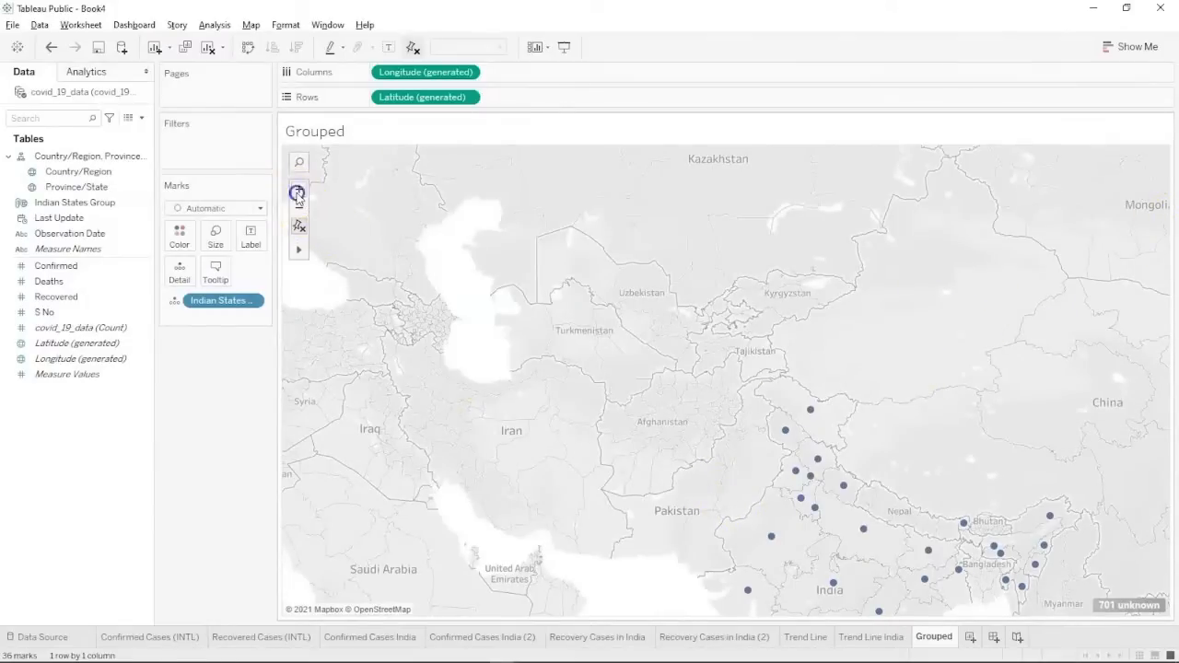
{"action": "left_click", "coordinate": [299, 192]}
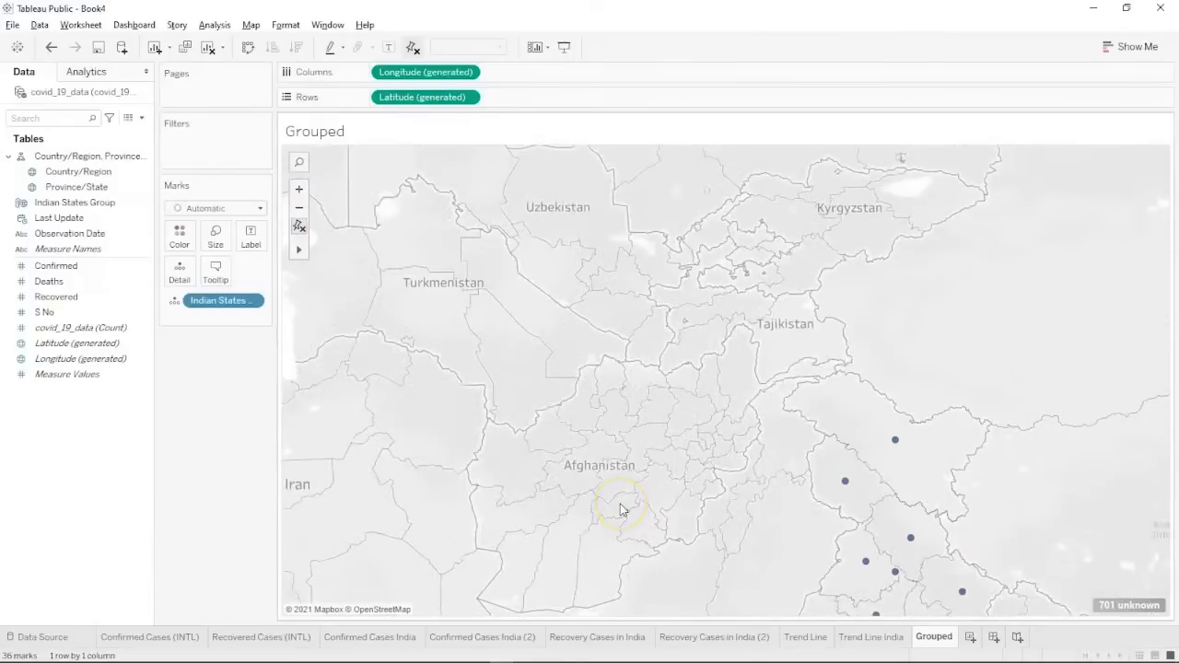
{"action": "scroll", "coordinate": [620, 509], "scroll_direction": "down", "scroll_amount": 2}
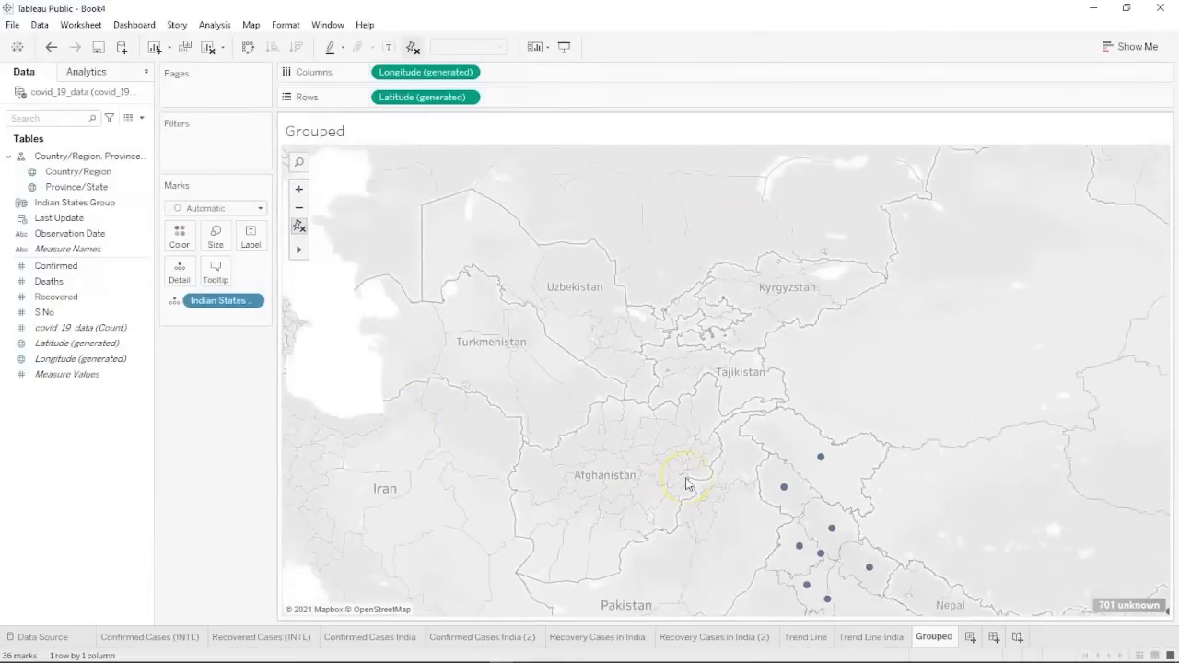
{"action": "scroll", "coordinate": [981, 447], "scroll_direction": "down", "scroll_amount": 2}
{"action": "left_click", "coordinate": [636, 328]}
{"action": "scroll", "coordinate": [599, 329], "scroll_direction": "down", "scroll_amount": 1}
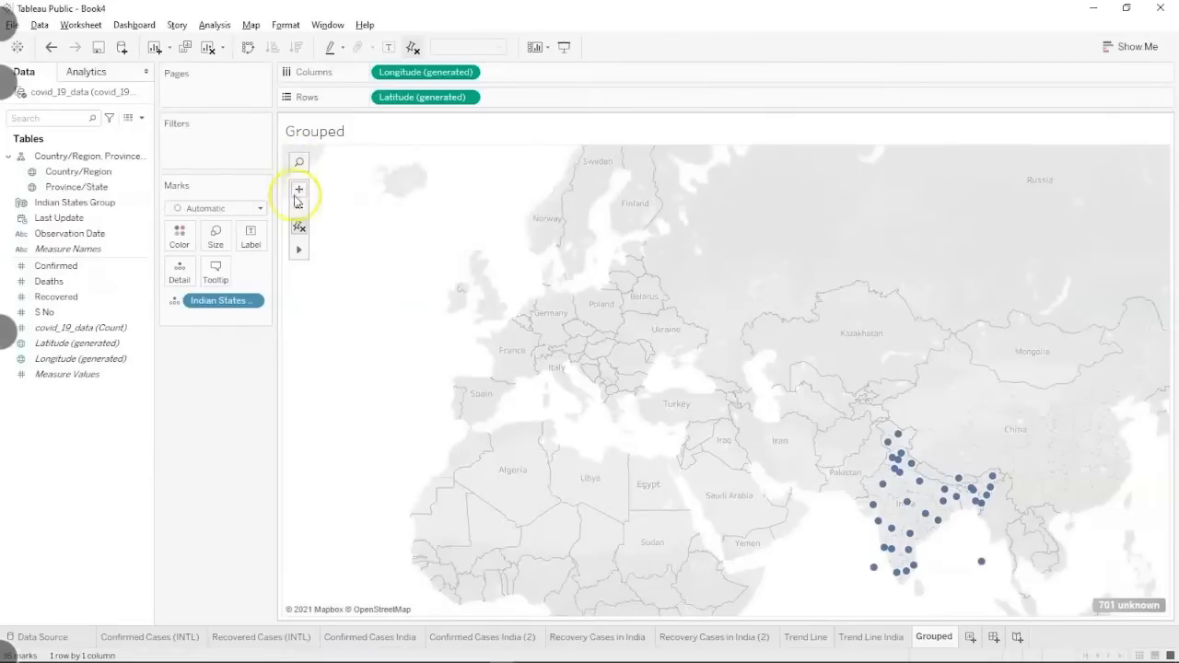
Zoom the map in on the Black Sea and Turkey region.
{"action": "left_click", "coordinate": [295, 190]}
{"action": "right_click", "coordinate": [36, 330]}
{"action": "left_click", "coordinate": [97, 557]}
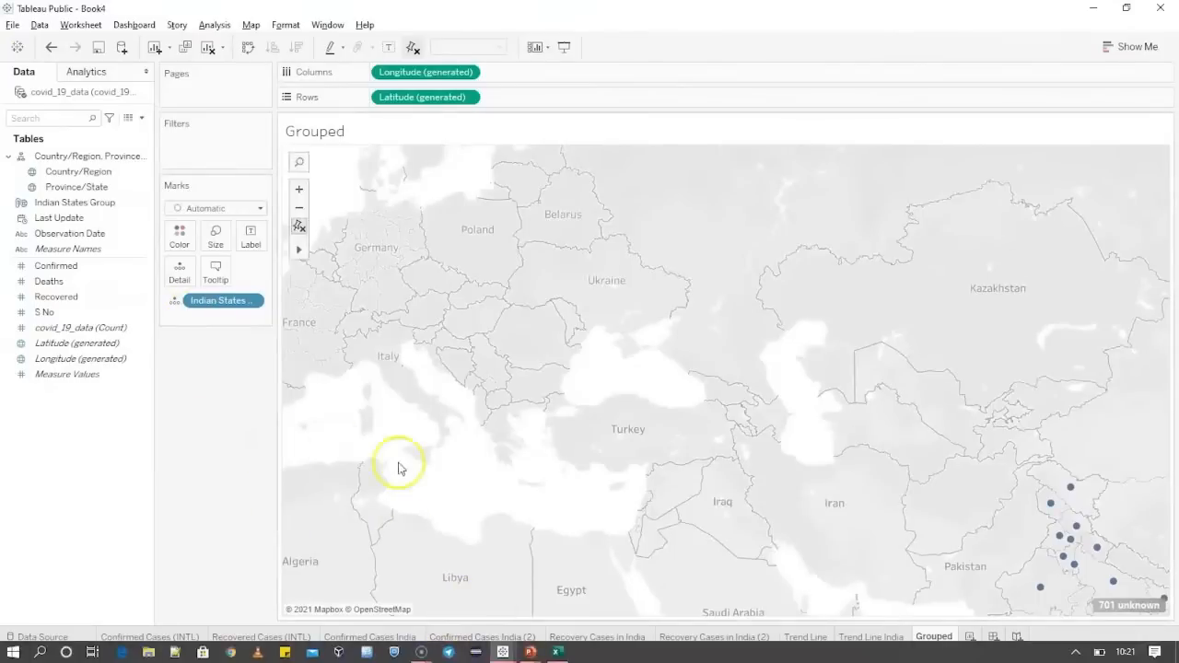
{"action": "left_click", "coordinate": [297, 190]}
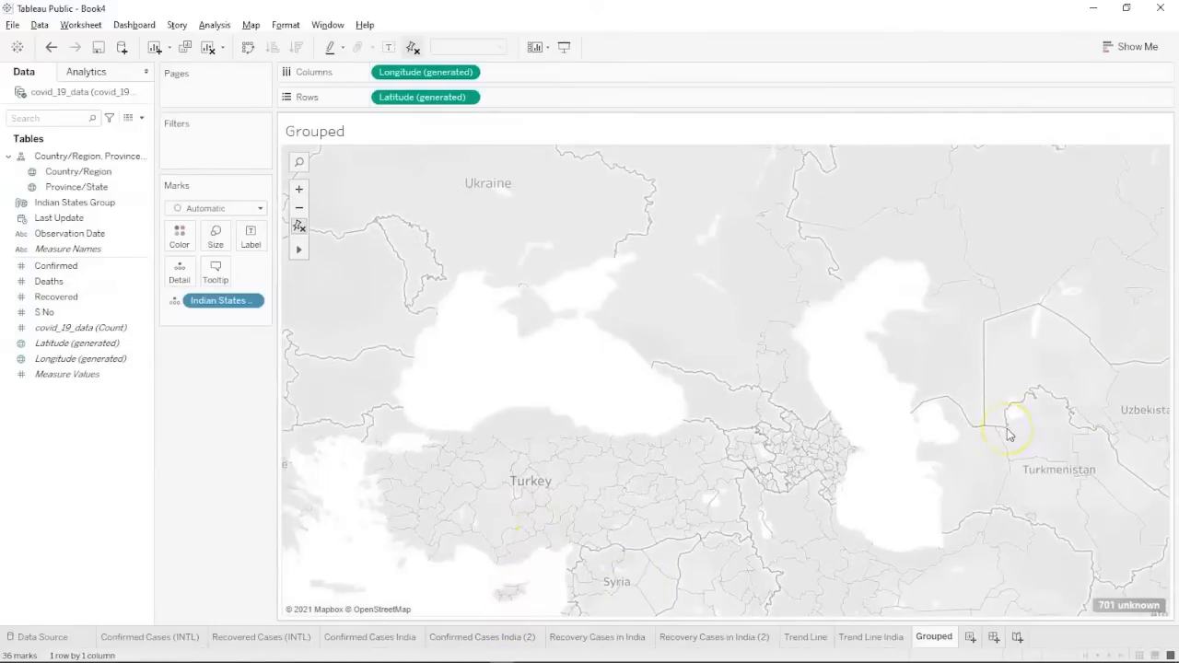
{"action": "left_click", "coordinate": [866, 534]}
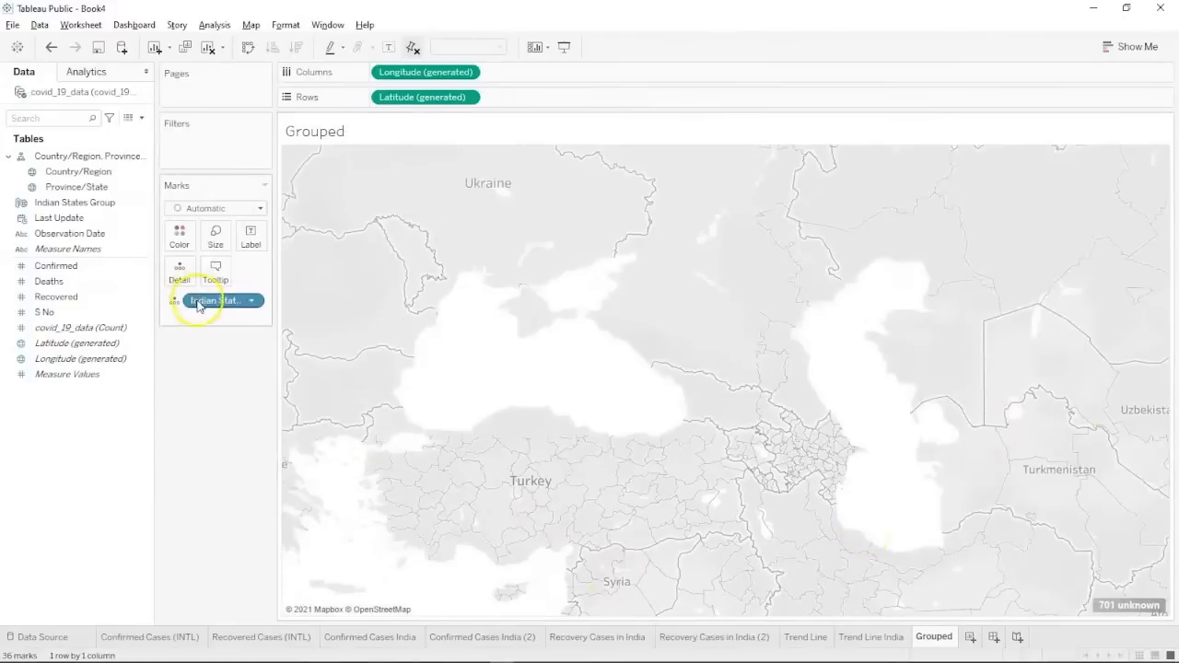
Empty the view by removing Indian States Group, Longitude and Latitude.
{"action": "left_click_drag", "start_coordinate": [198, 305], "coordinate": [11, 234]}
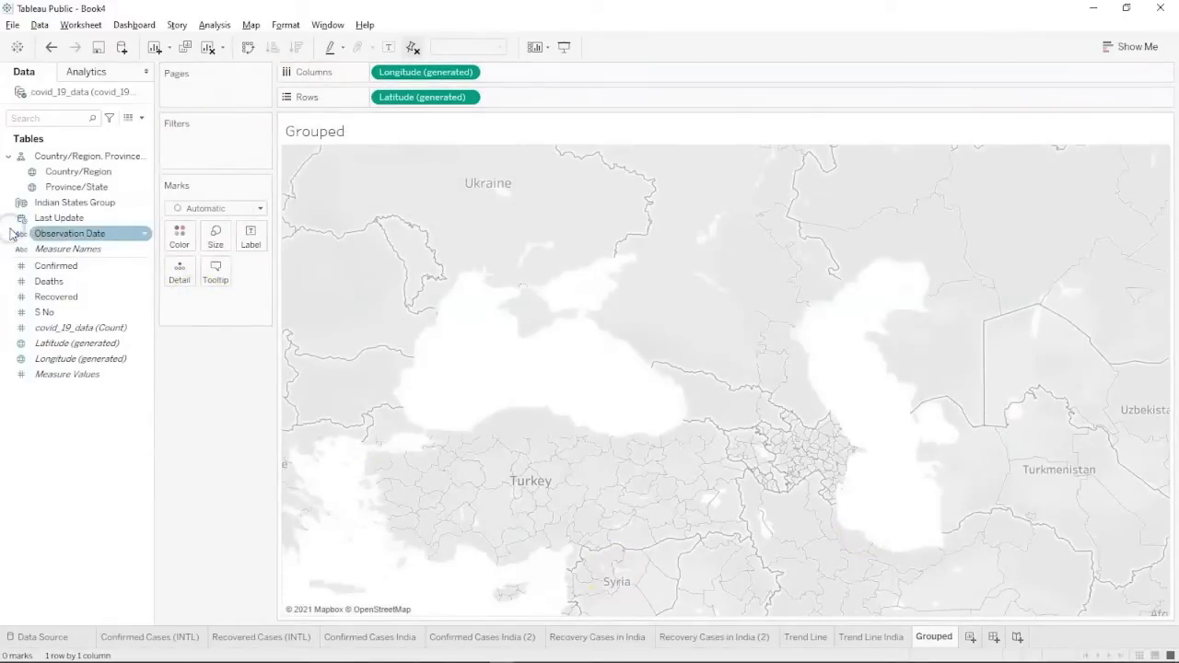
{"action": "left_click", "coordinate": [58, 202]}
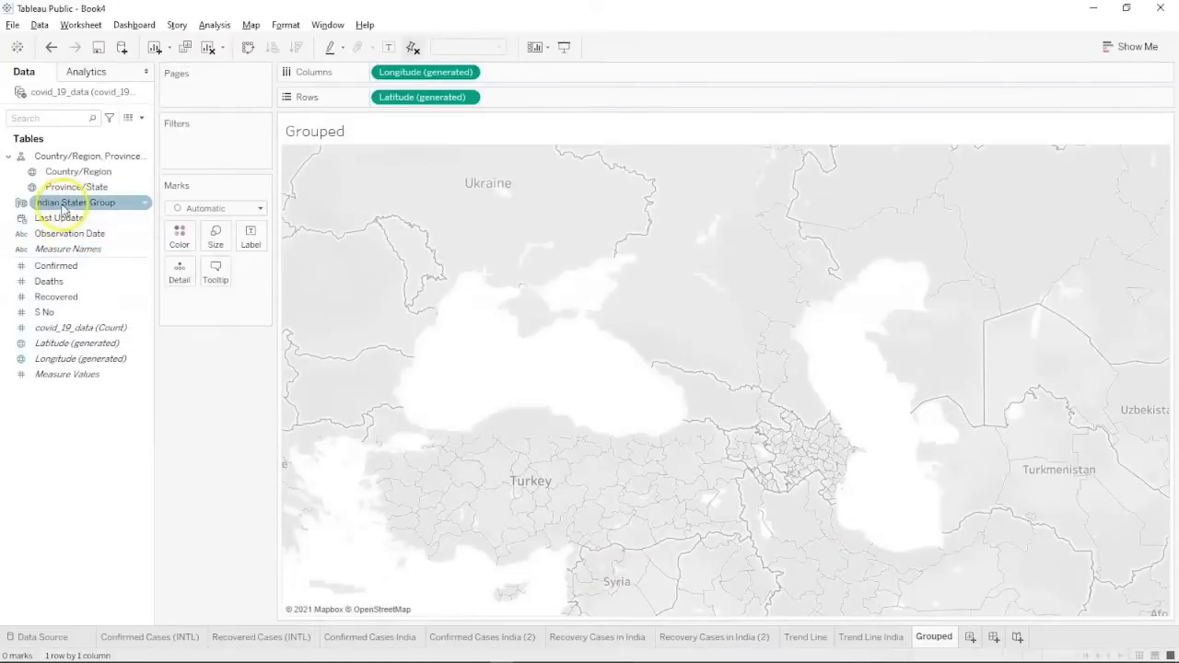
{"action": "left_click_drag", "start_coordinate": [396, 72], "coordinate": [83, 486]}
{"action": "left_click_drag", "start_coordinate": [440, 95], "coordinate": [44, 391]}
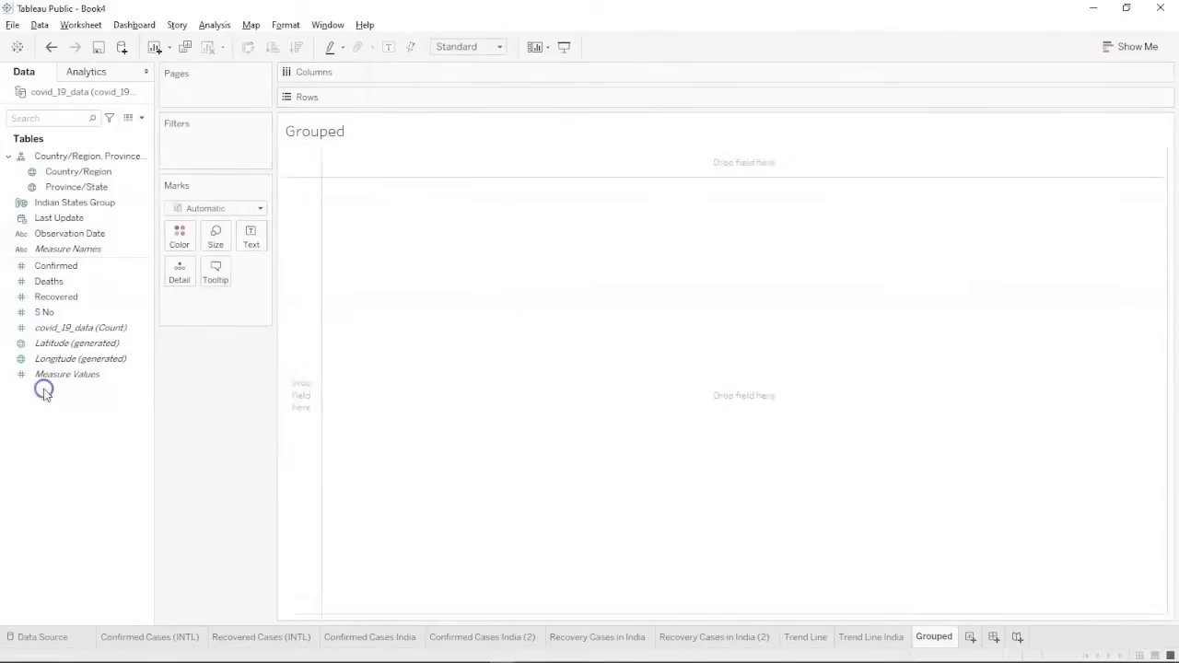
Re-add Indian States Group to Detail for 36 dots, then switch to the slide show.
{"action": "left_click", "coordinate": [57, 205]}
{"action": "left_click_drag", "start_coordinate": [57, 206], "coordinate": [179, 278]}
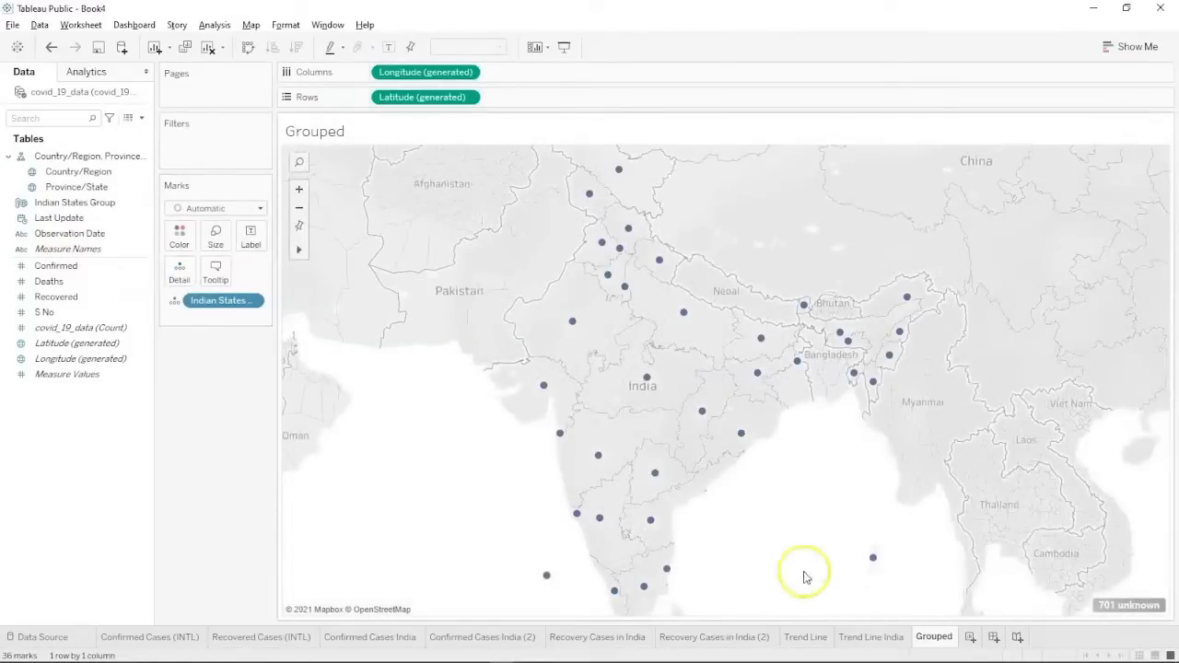
{"action": "mouse_move", "coordinate": [958, 643]}
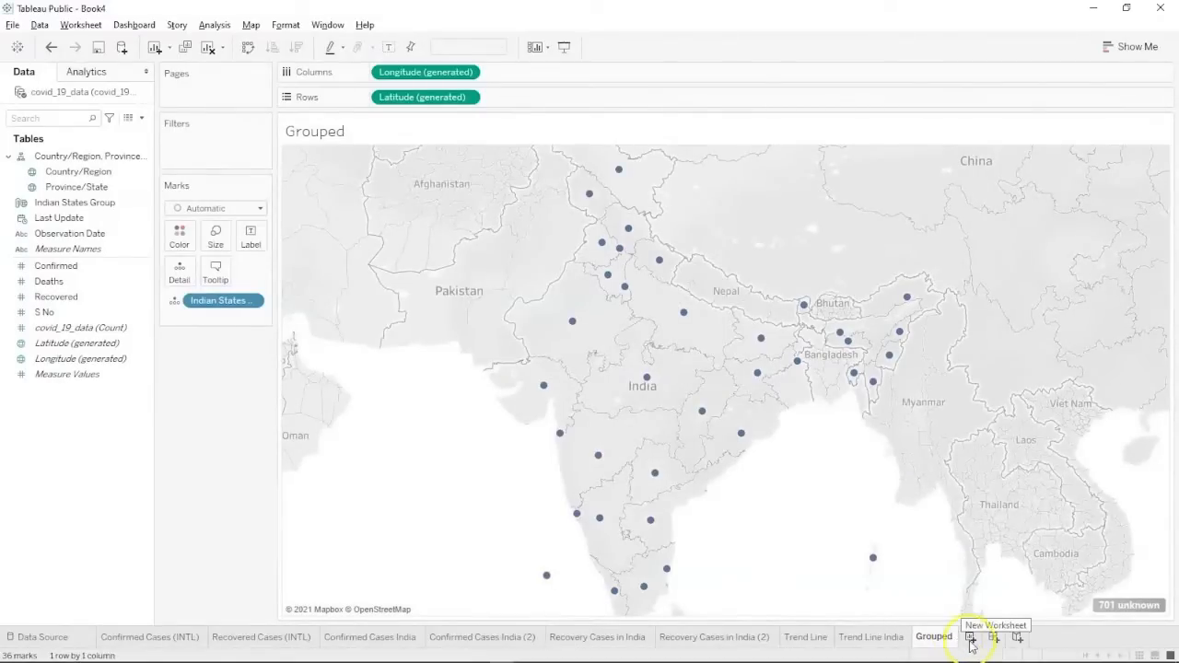
{"action": "key", "text": "alt+Tab"}
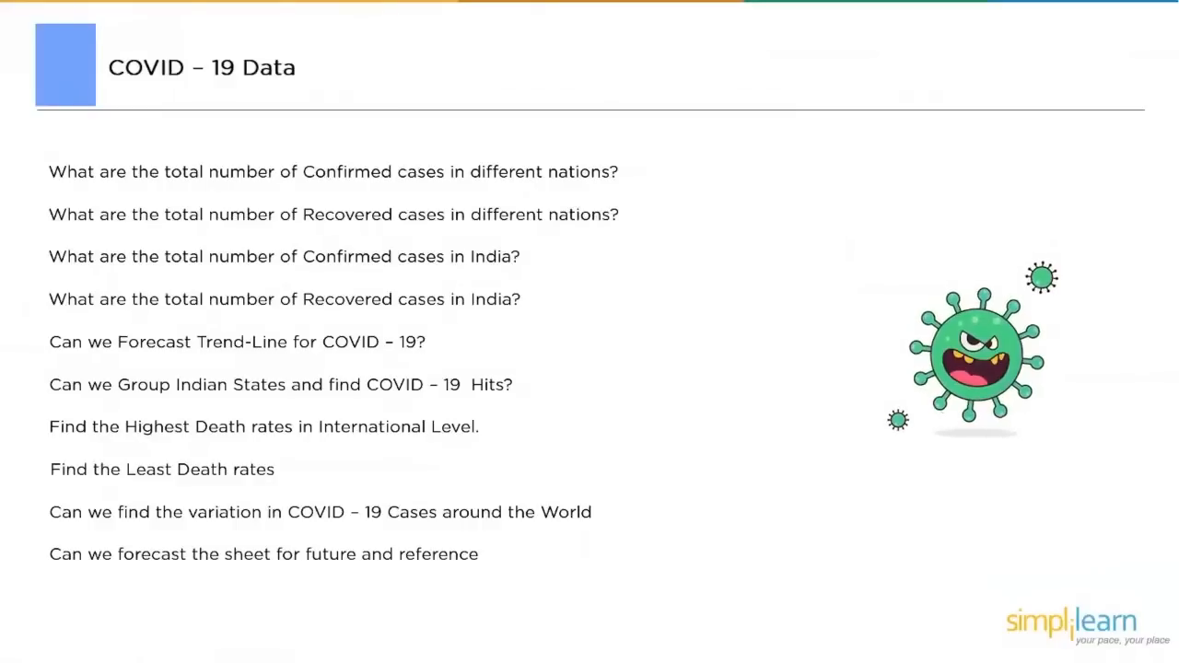
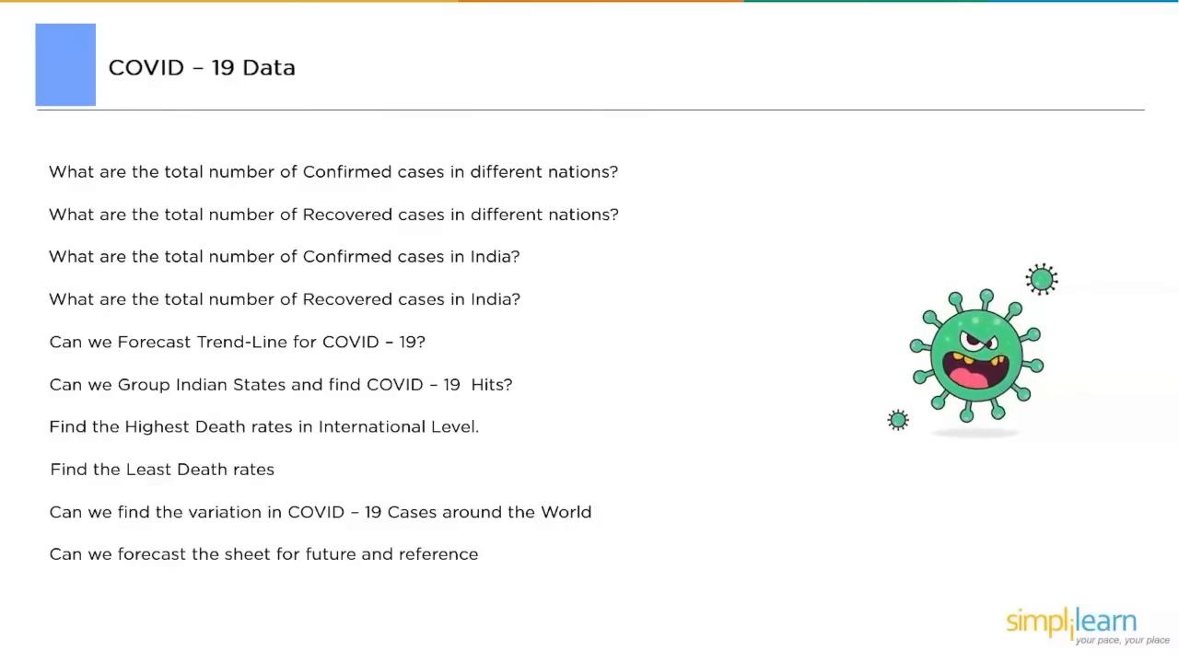
Back in Tableau, add Sheet 10 and rename it 'Highest Death Rates (INTL)'.
{"action": "key", "text": "alt+Tab"}
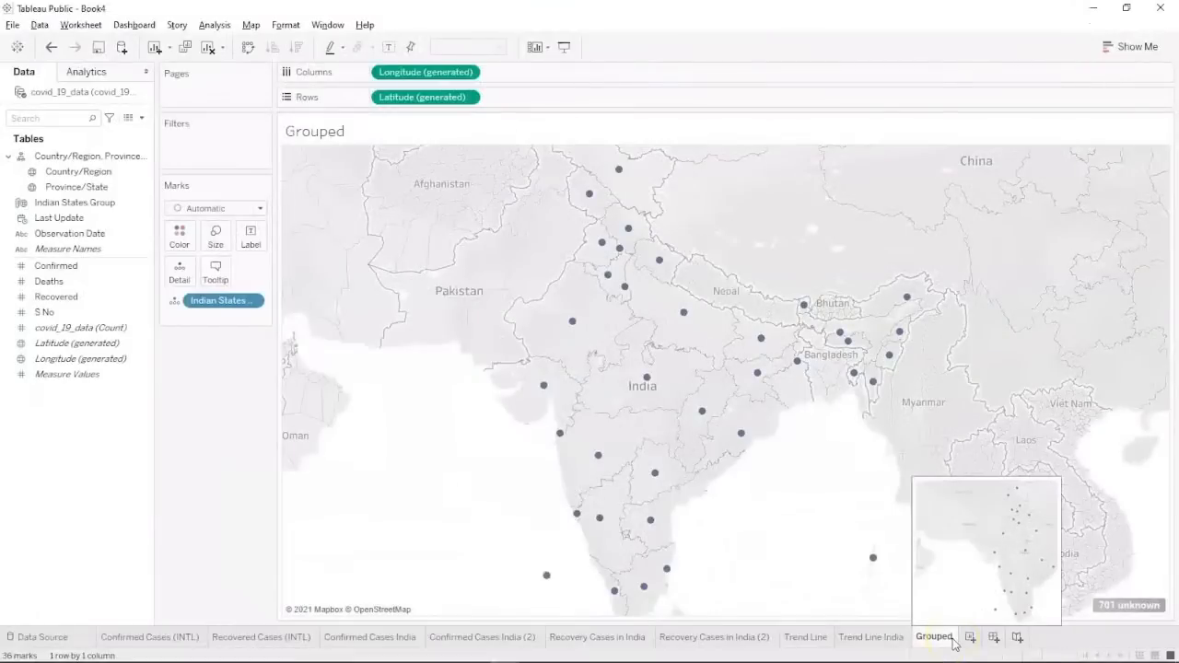
{"action": "left_click", "coordinate": [969, 638]}
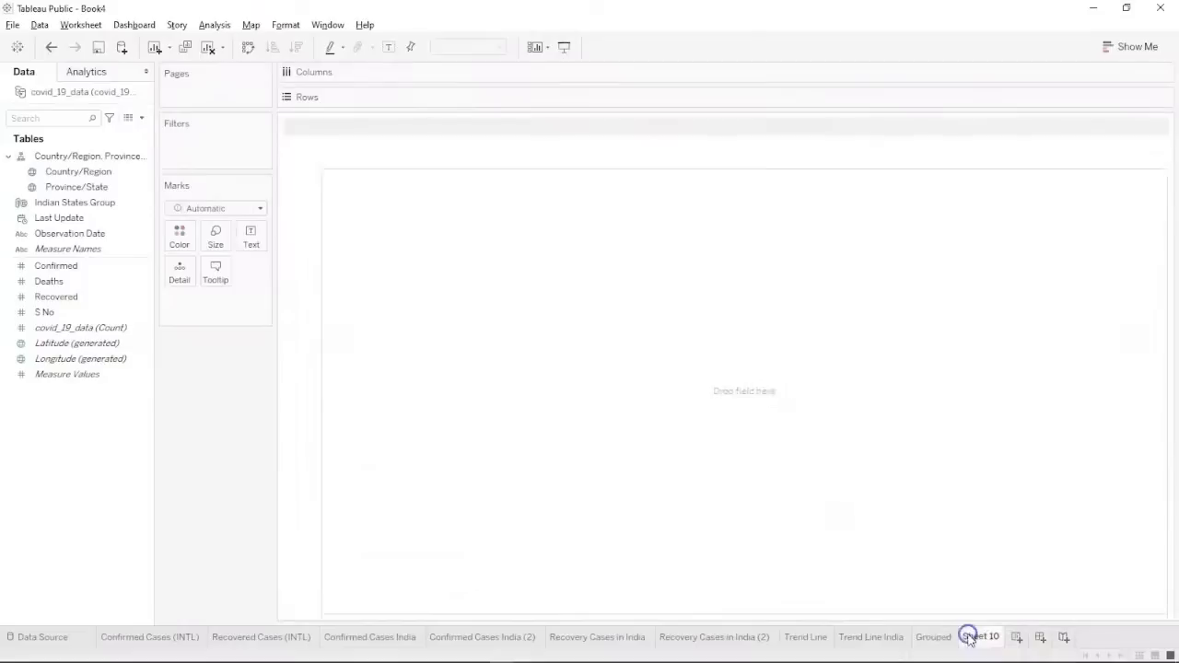
{"action": "double_click", "coordinate": [969, 639]}
{"action": "type", "text": "Hi"}
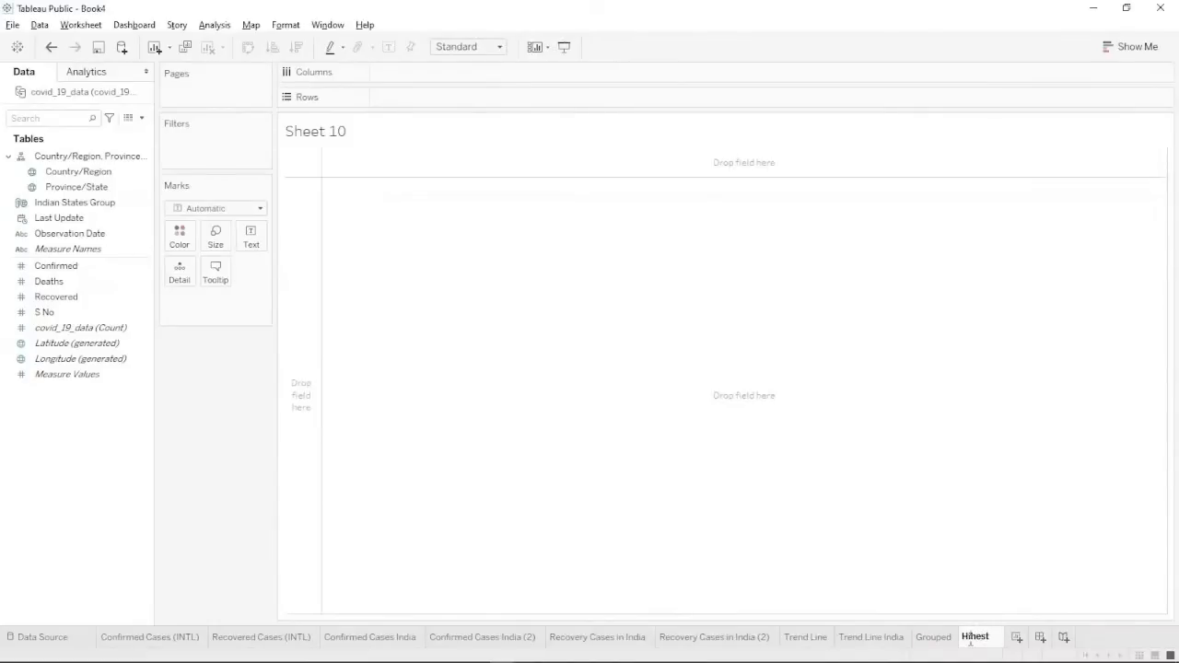
{"action": "type", "text": "ghest Death Rates"}
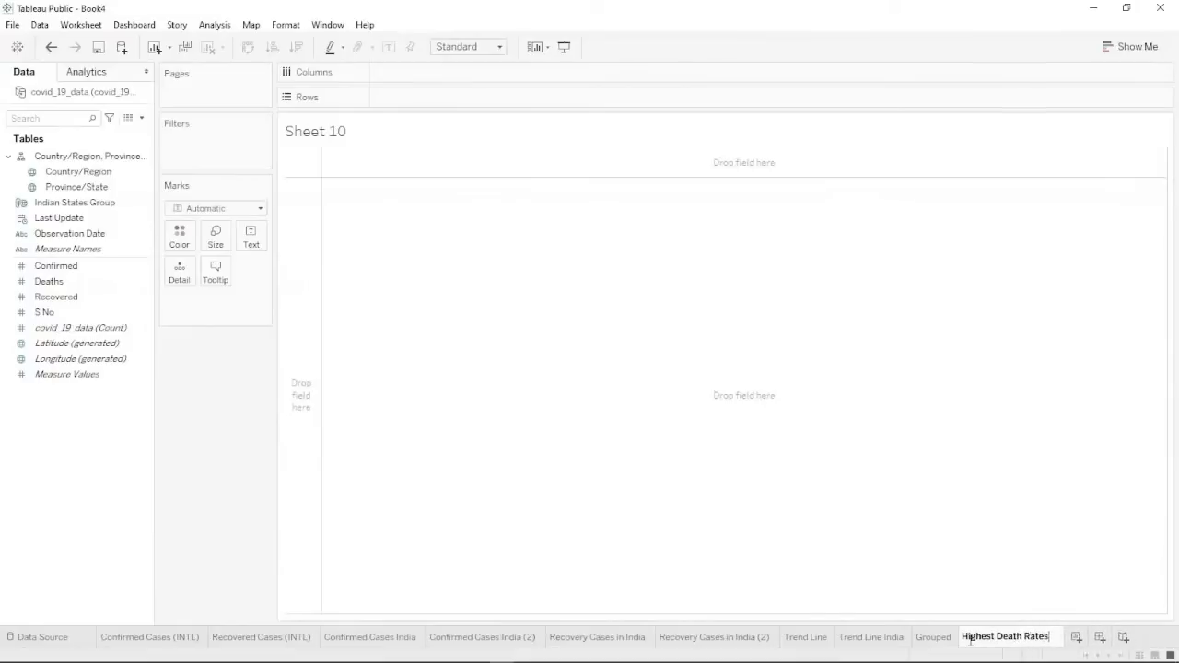
{"action": "type", "text": " ()"}
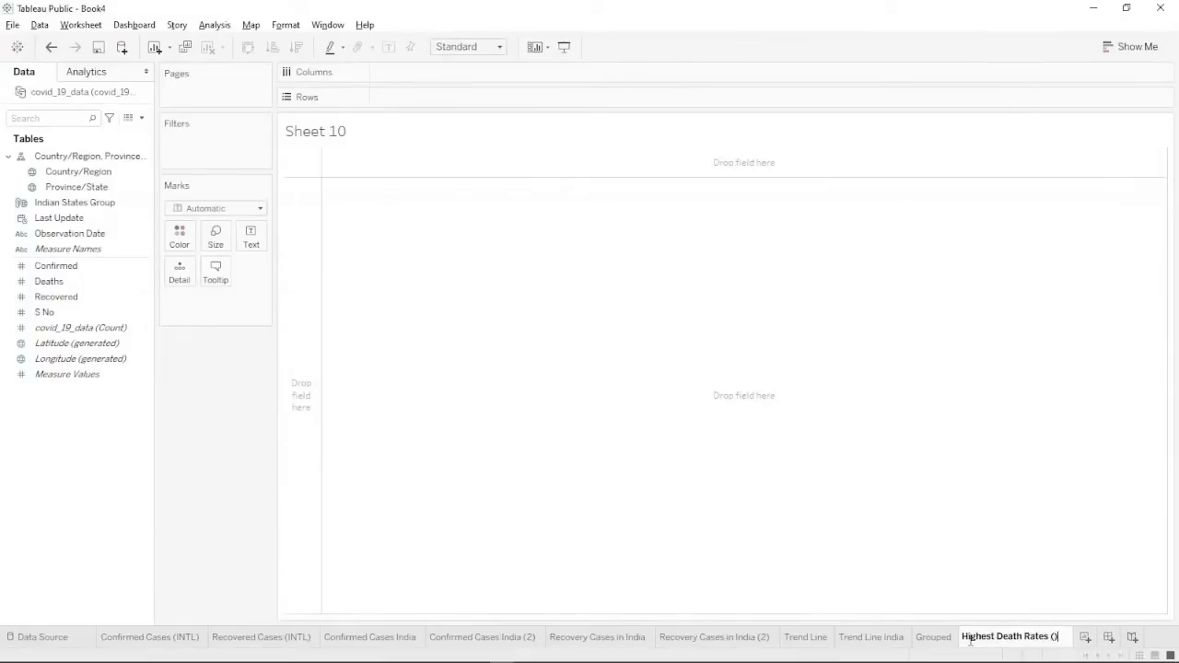
{"action": "type", "text": "INTL"}
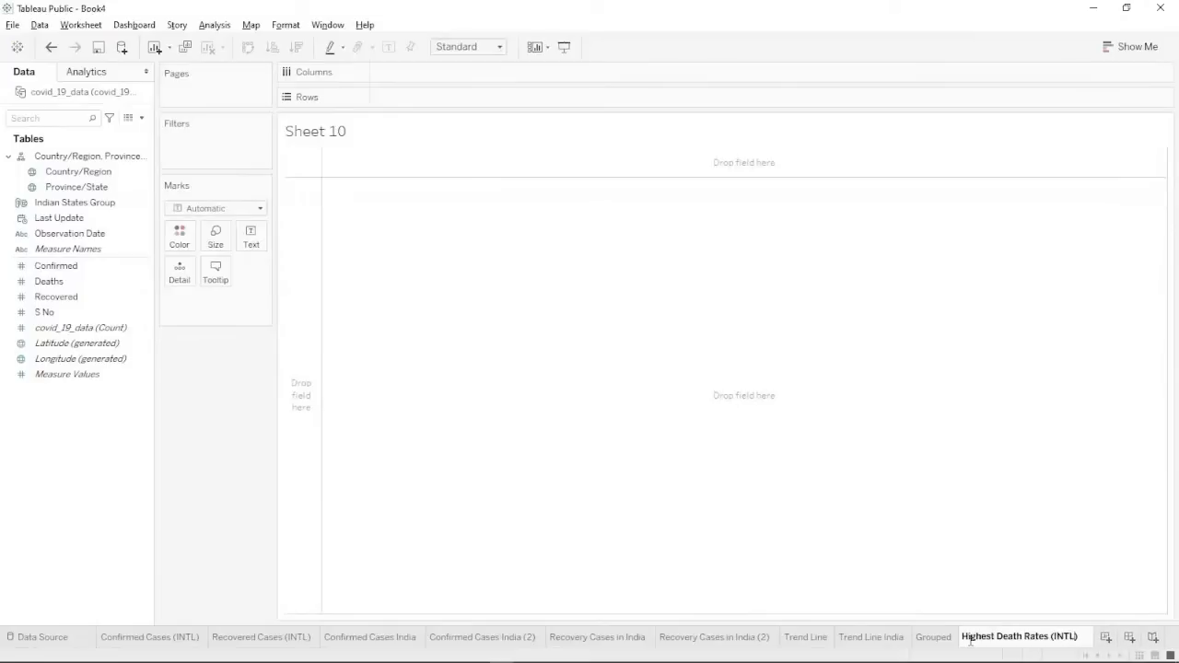
{"action": "key", "text": "Return"}
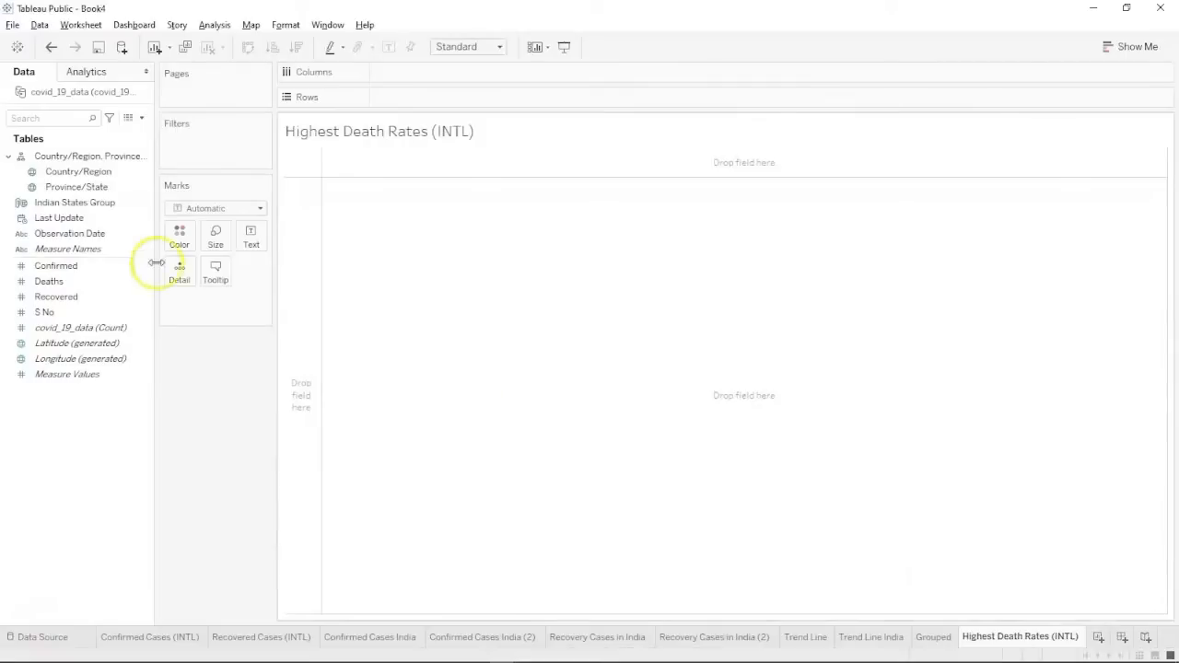
Map each Country/Region as a point sized by total Confirmed cases.
{"action": "left_click", "coordinate": [100, 175]}
{"action": "left_click_drag", "start_coordinate": [99, 175], "coordinate": [374, 231]}
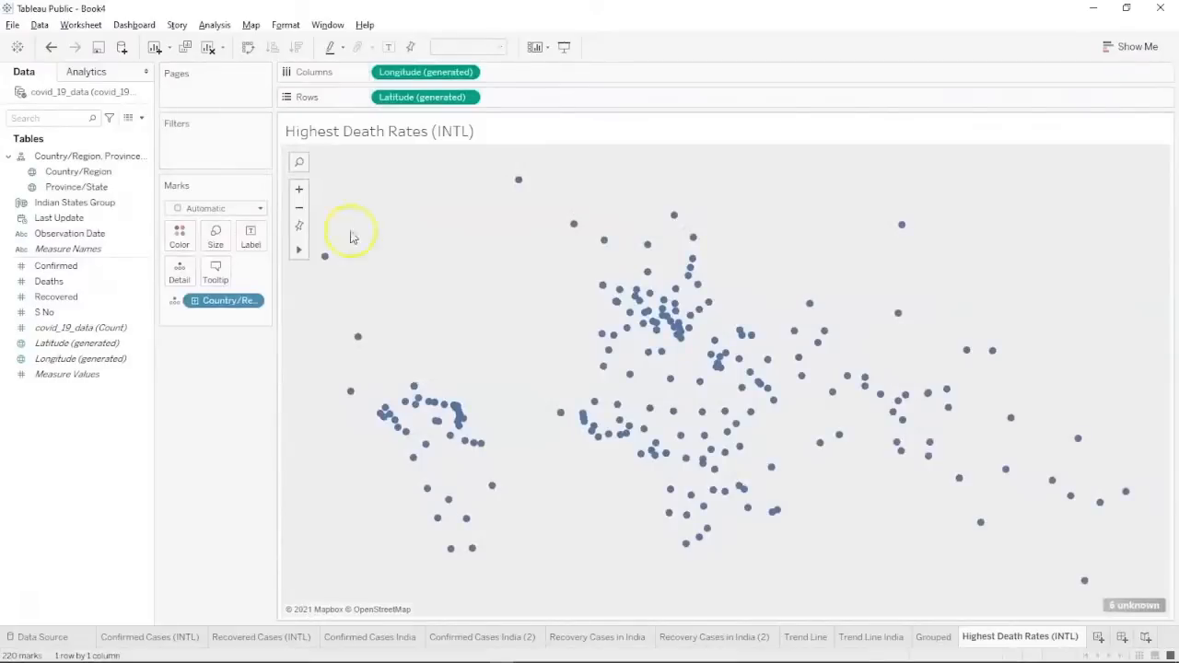
{"action": "left_click", "coordinate": [83, 248]}
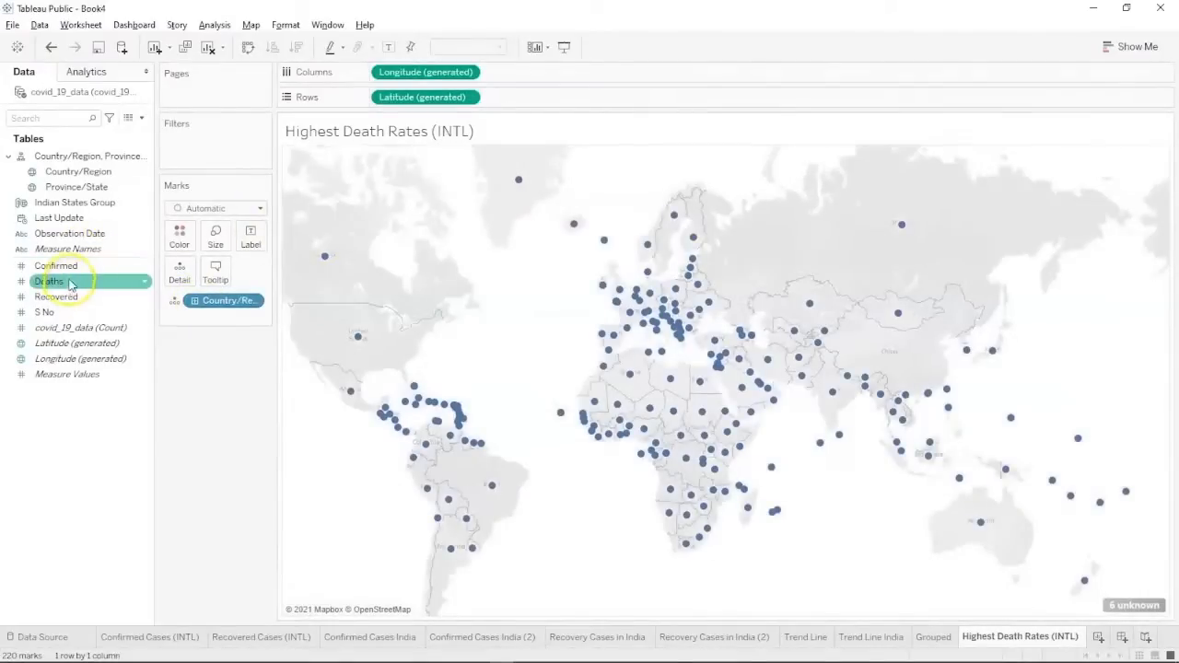
{"action": "left_click", "coordinate": [74, 267]}
{"action": "left_click_drag", "start_coordinate": [74, 267], "coordinate": [408, 328]}
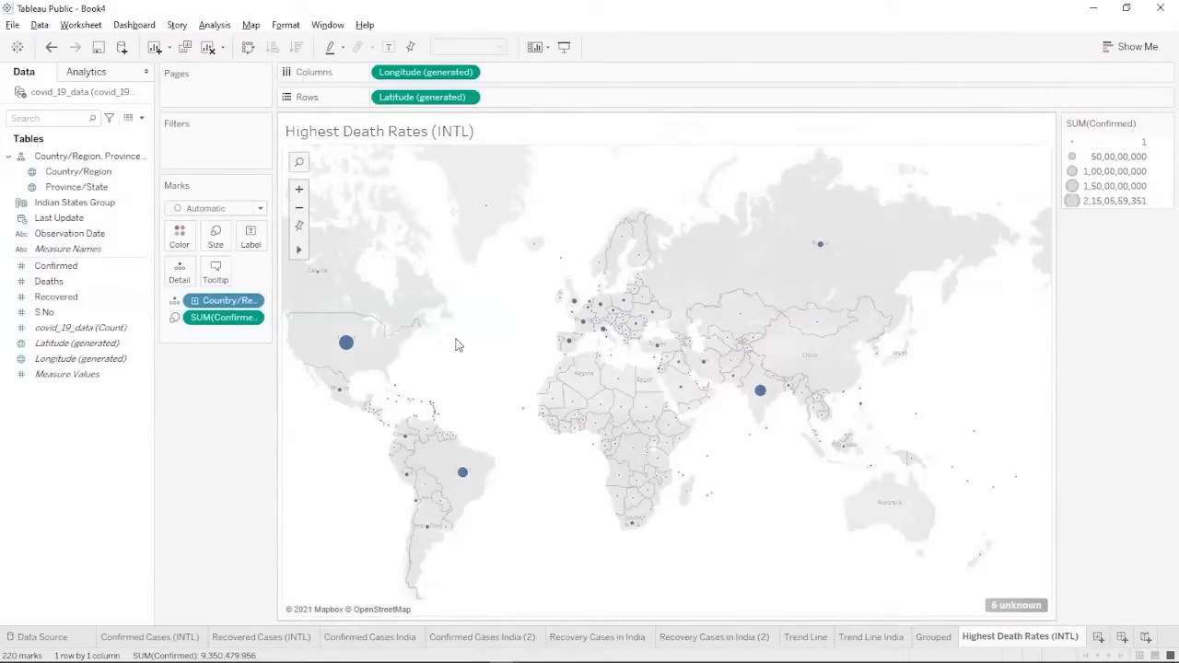
Add Deaths to the view for a second symbol map below Confirmed.
{"action": "left_click", "coordinate": [65, 219]}
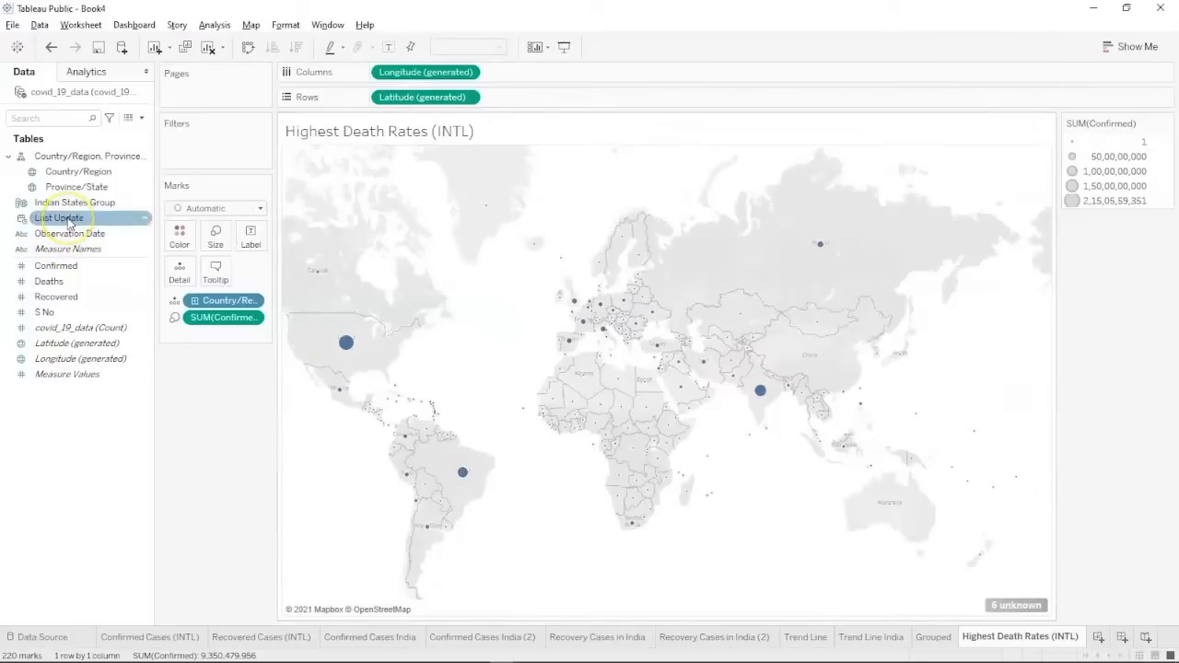
{"action": "left_click", "coordinate": [60, 282]}
{"action": "left_click_drag", "start_coordinate": [60, 282], "coordinate": [310, 291]}
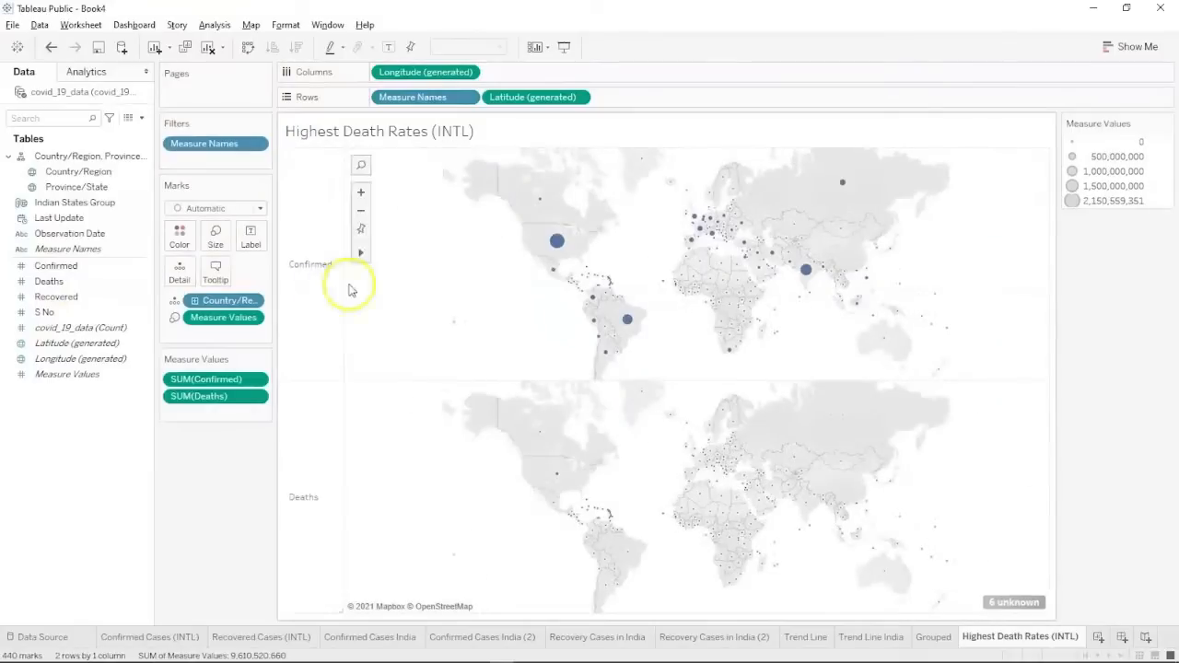
{"action": "left_click", "coordinate": [1142, 47]}
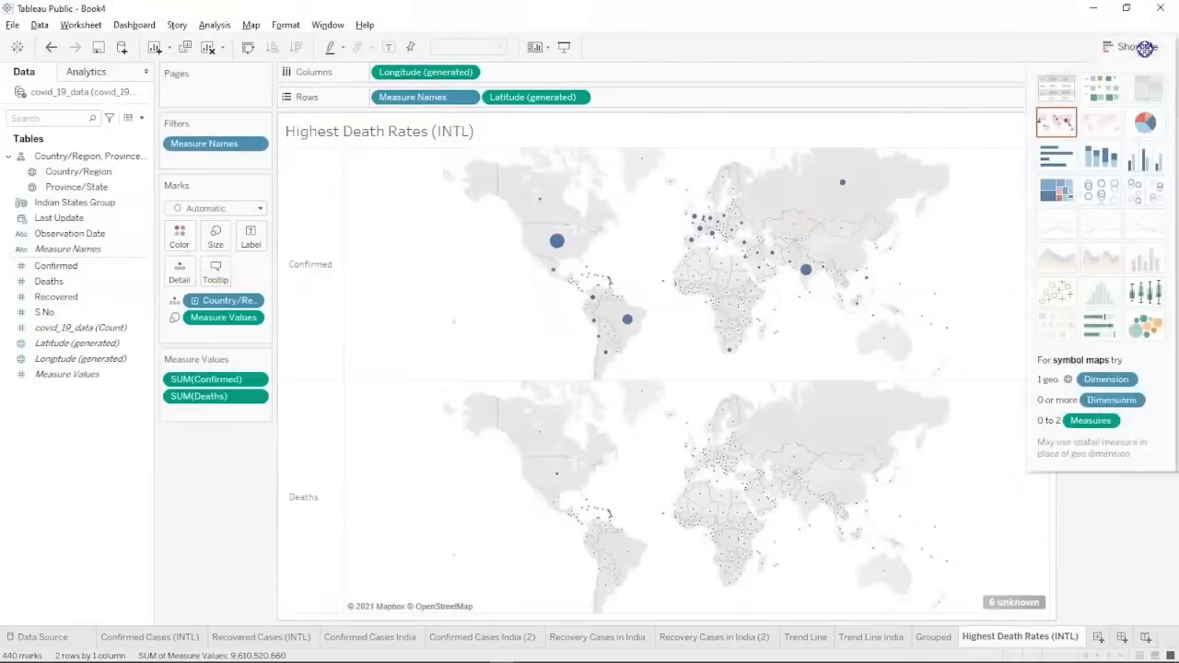
Switch to a text table, with Measure Names on Rows beside Country/Region.
{"action": "left_click", "coordinate": [1065, 96]}
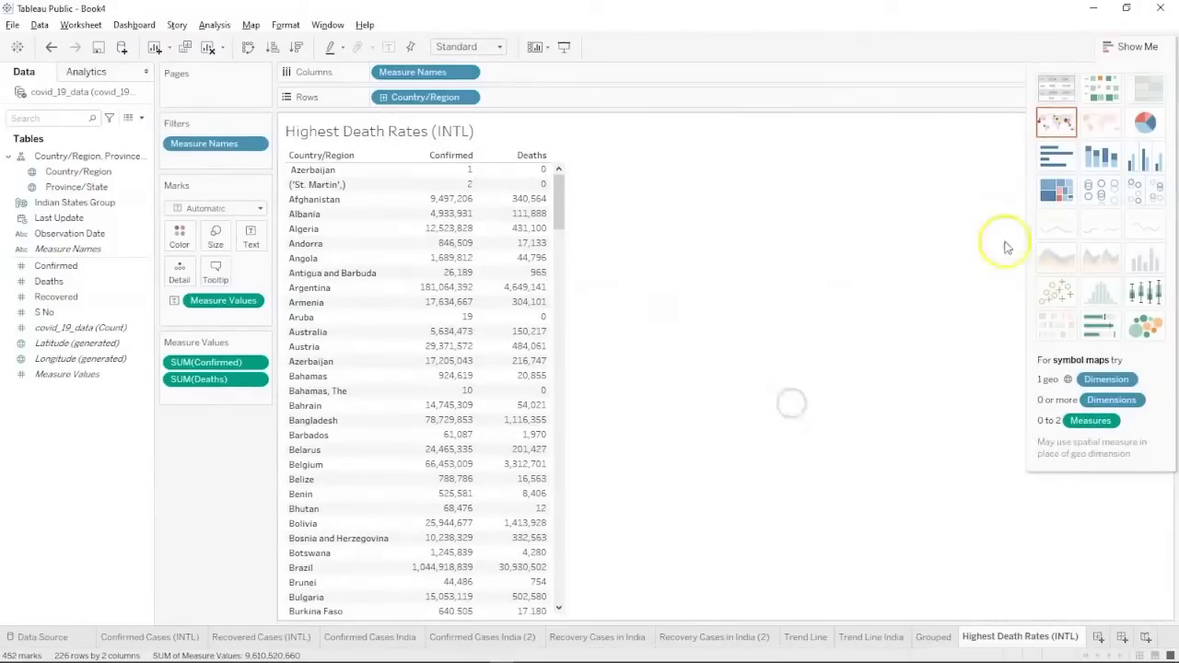
{"action": "left_click", "coordinate": [1134, 46]}
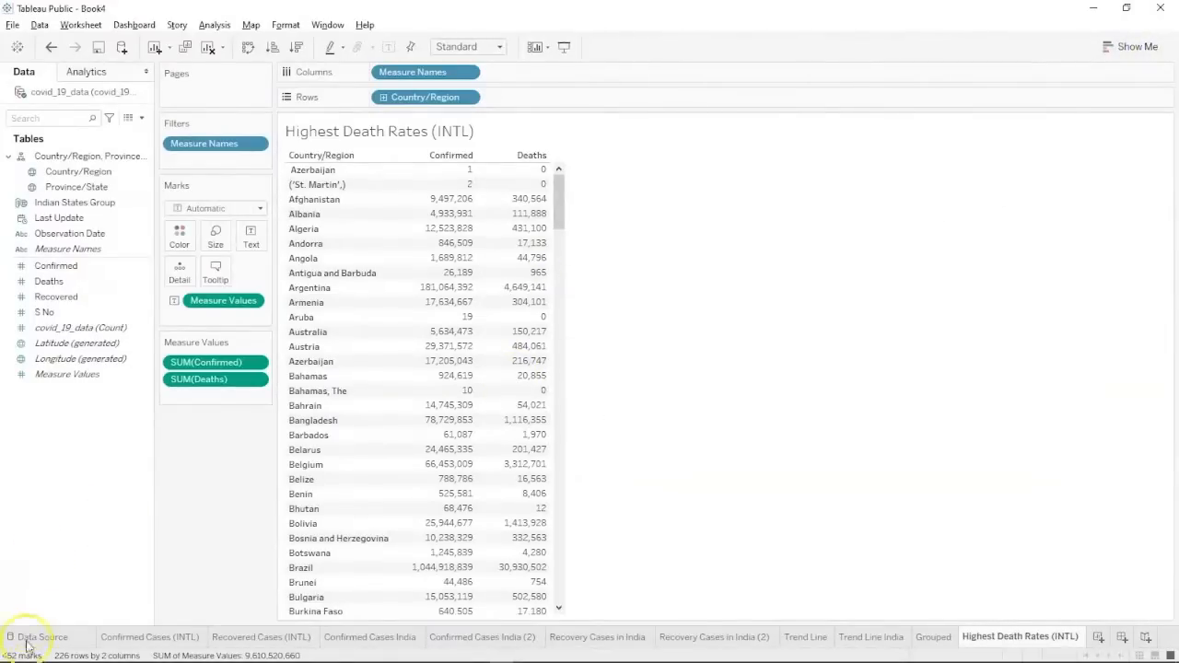
{"action": "key", "text": "alt+Tab"}
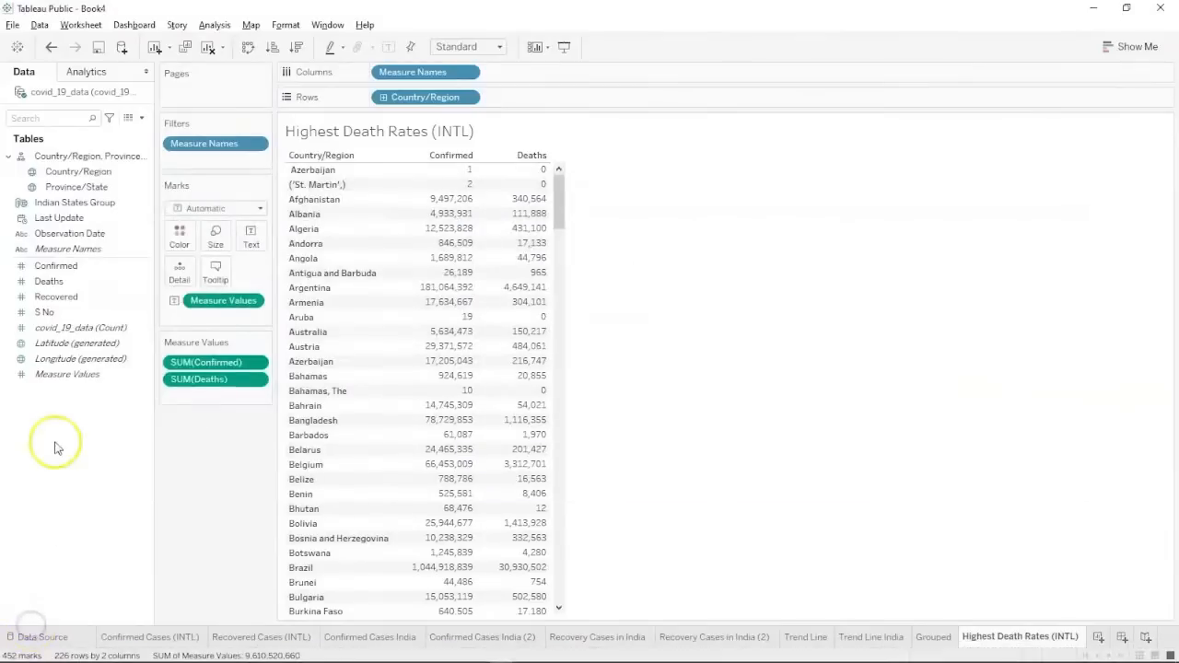
{"action": "left_click_drag", "start_coordinate": [83, 251], "coordinate": [539, 95]}
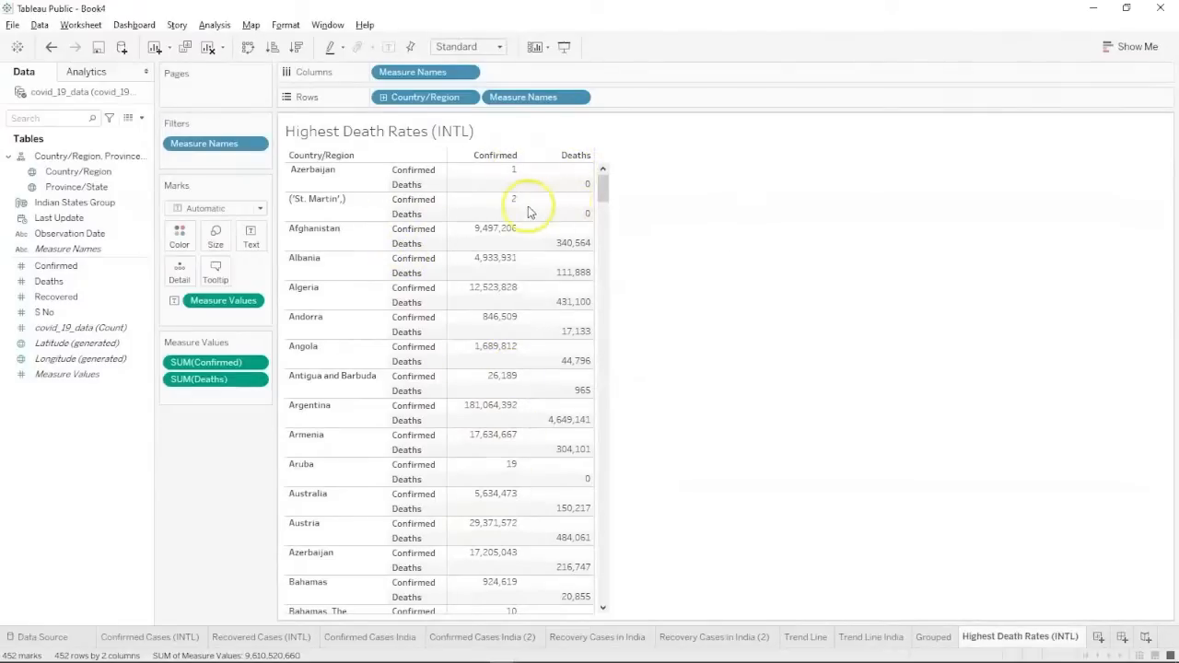
Sort countries descending so US, Brazil and India come first.
{"action": "left_click", "coordinate": [297, 47]}
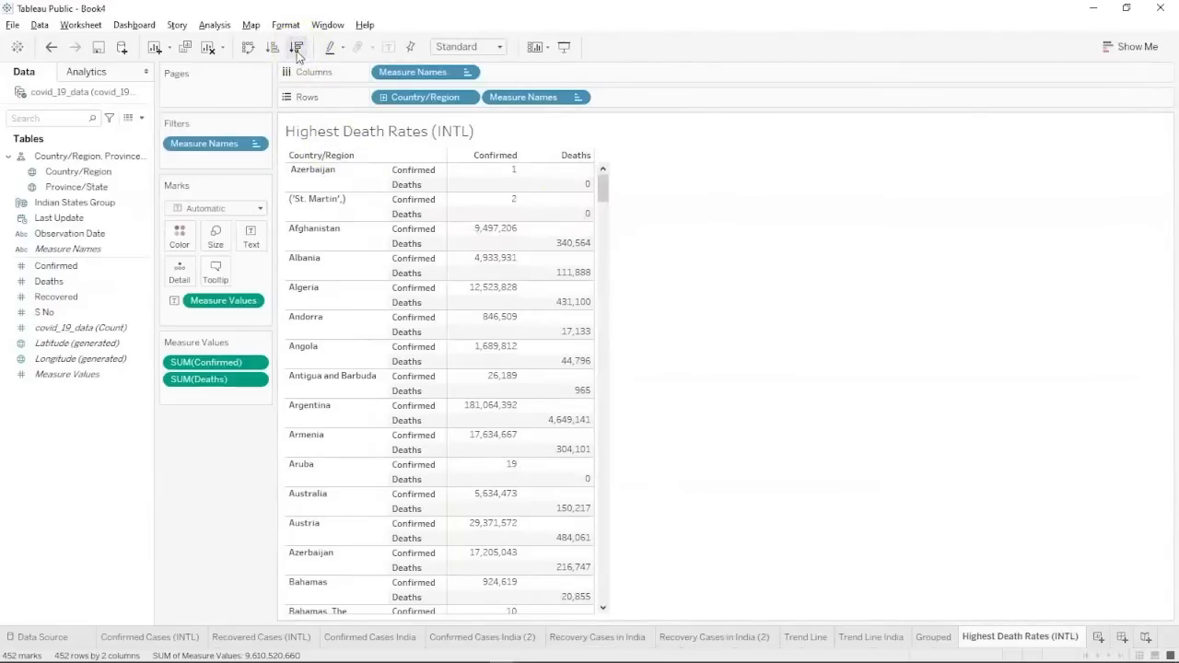
{"action": "left_click", "coordinate": [295, 49]}
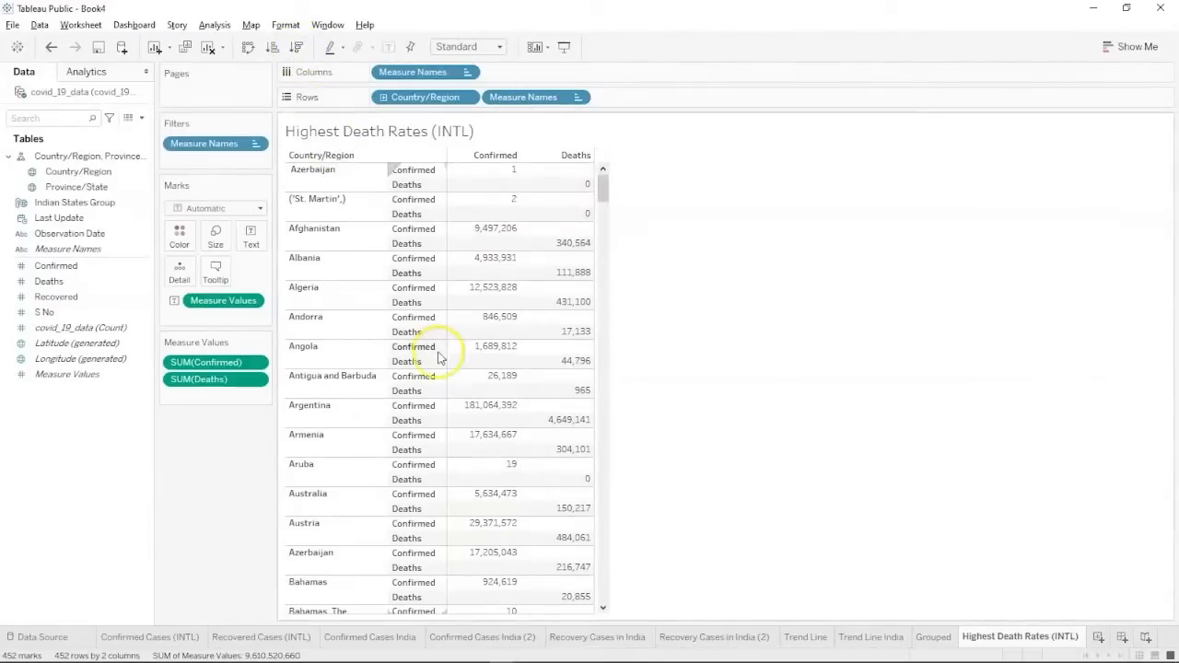
{"action": "scroll", "coordinate": [439, 358], "scroll_direction": "down", "scroll_amount": 10}
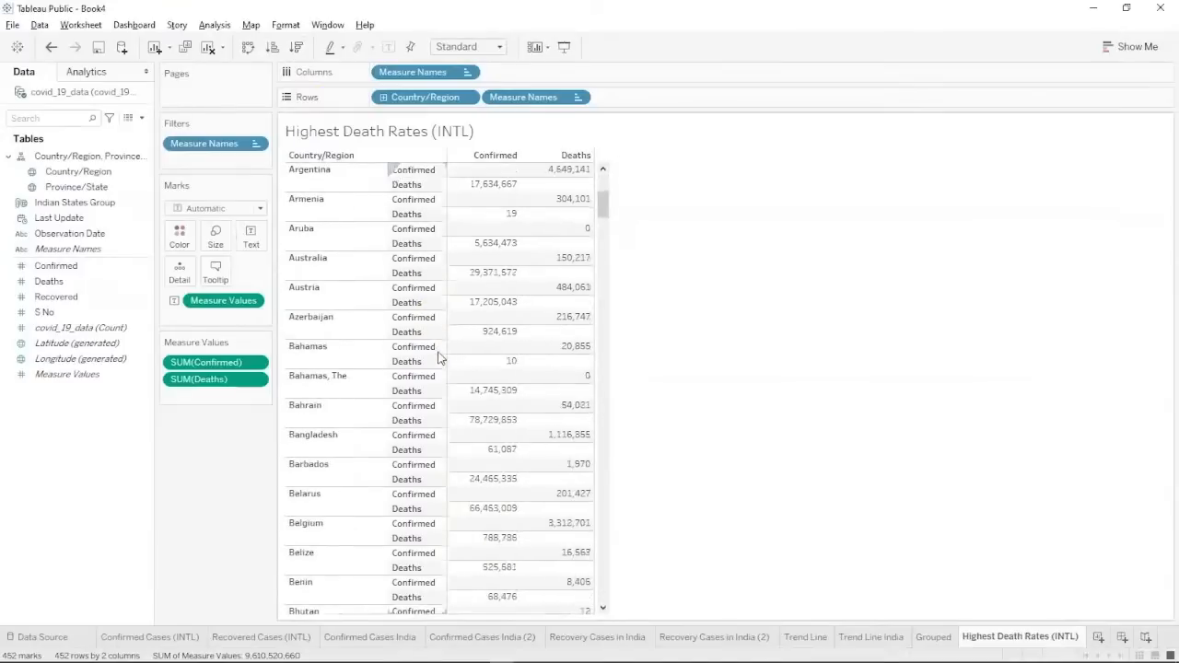
{"action": "scroll", "coordinate": [439, 358], "scroll_direction": "down", "scroll_amount": 7}
Convert the table into Confirmed and Deaths bars by Observation Date.
{"action": "left_click", "coordinate": [145, 197]}
{"action": "left_click", "coordinate": [98, 558]}
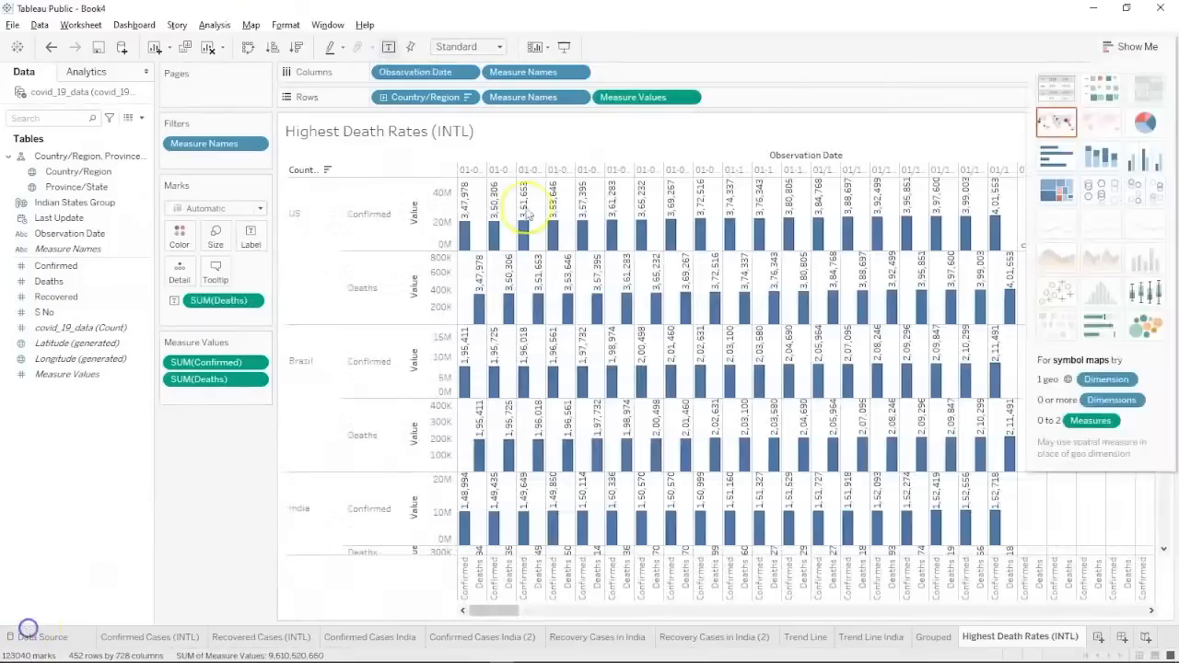
{"action": "left_click", "coordinate": [774, 114]}
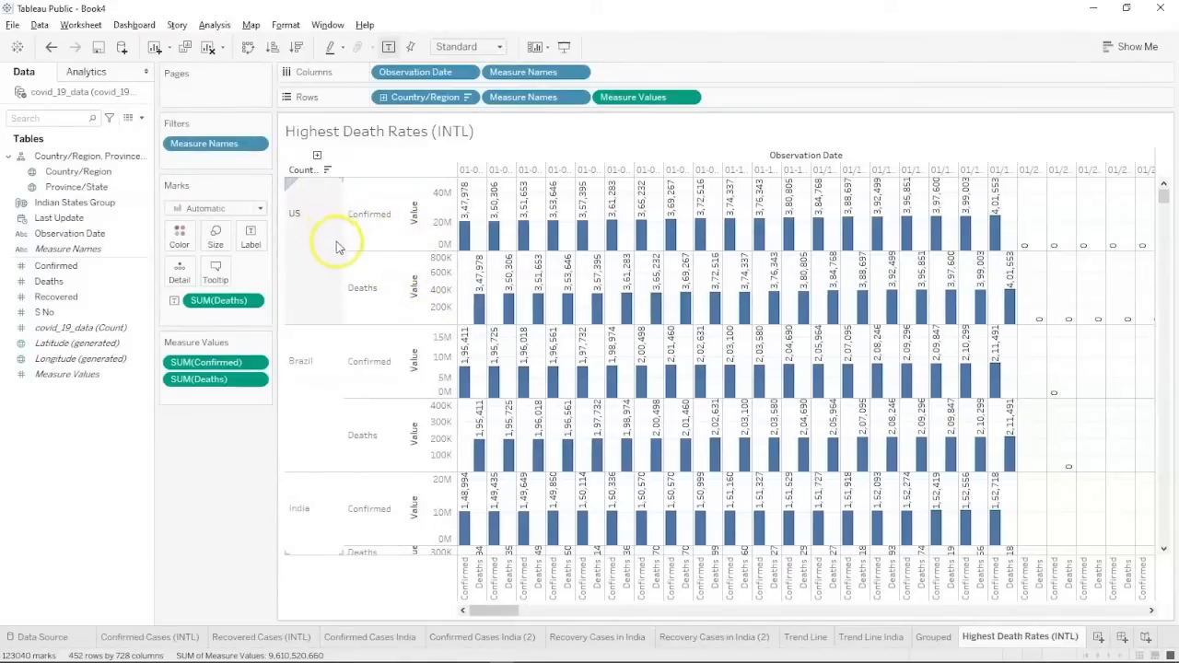
Open the data pane options and a calculated-field editor, then close it unsaved.
{"action": "left_click", "coordinate": [141, 118]}
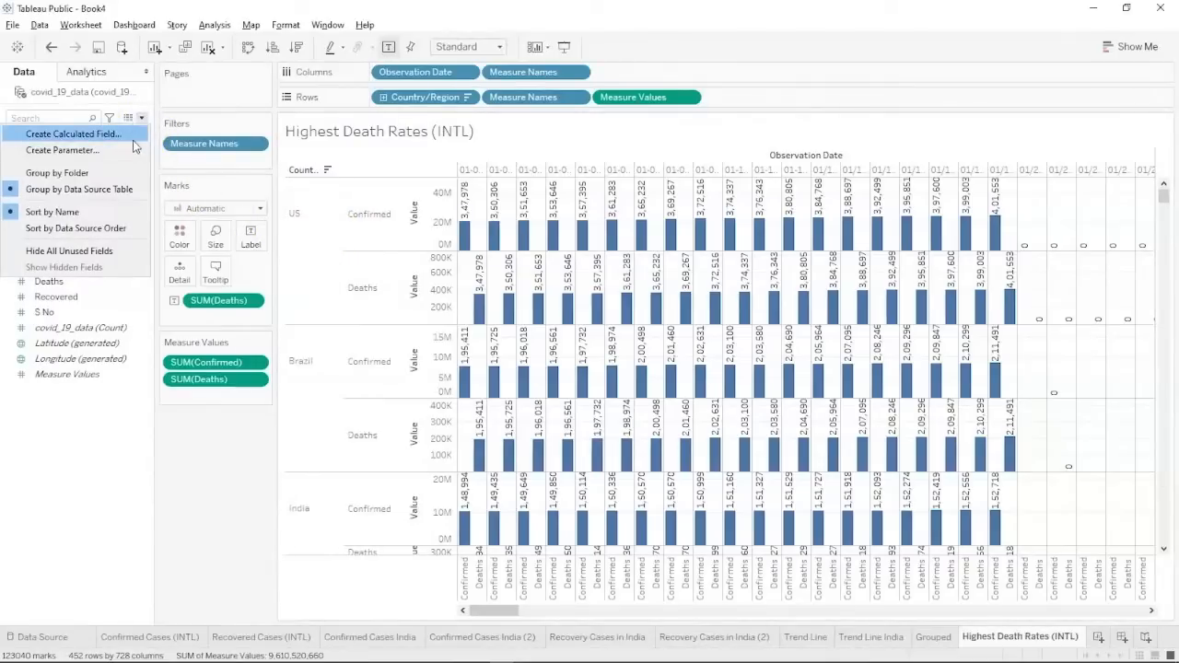
{"action": "left_click", "coordinate": [131, 156]}
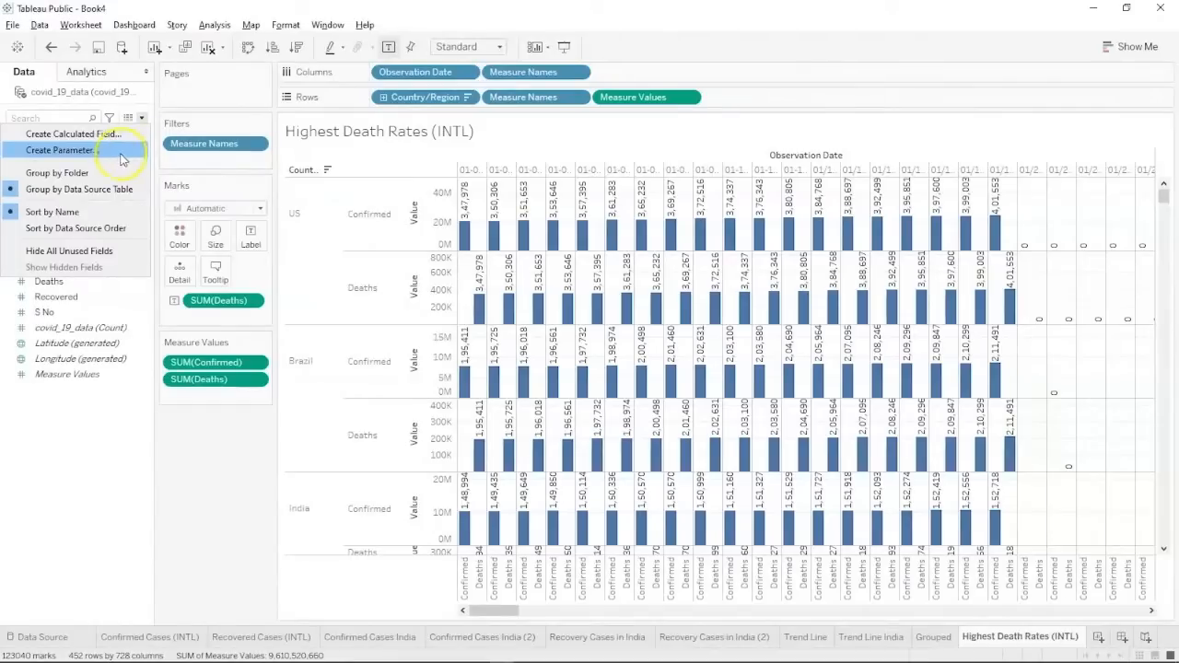
{"action": "left_click", "coordinate": [100, 435]}
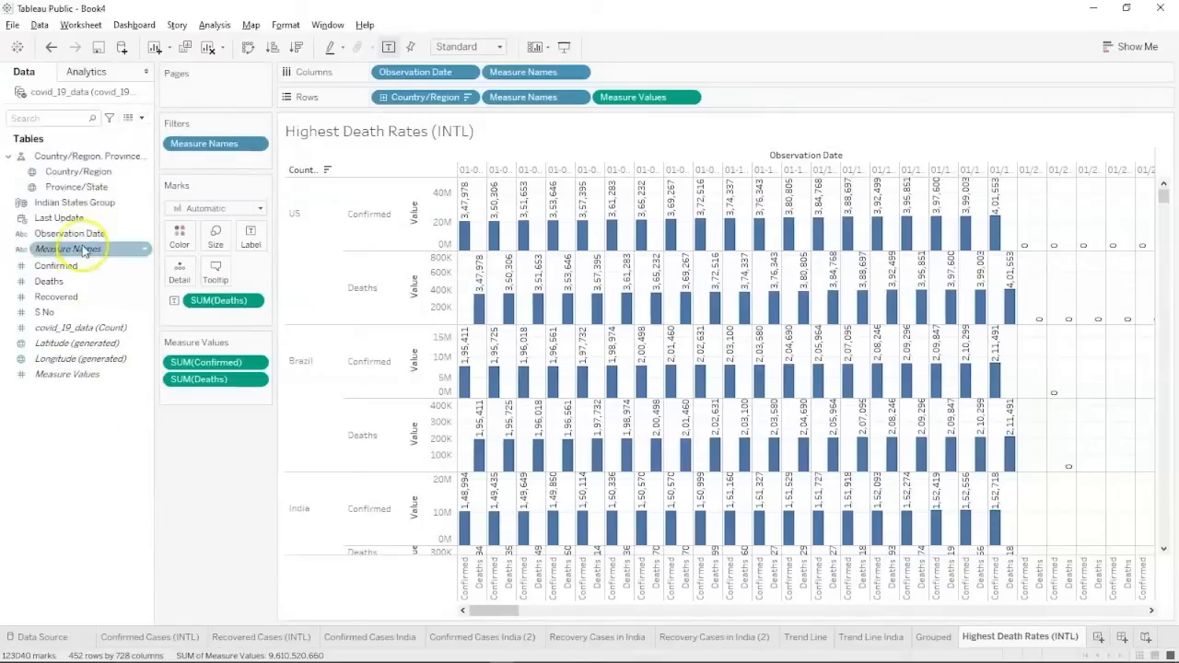
{"action": "left_click", "coordinate": [74, 282]}
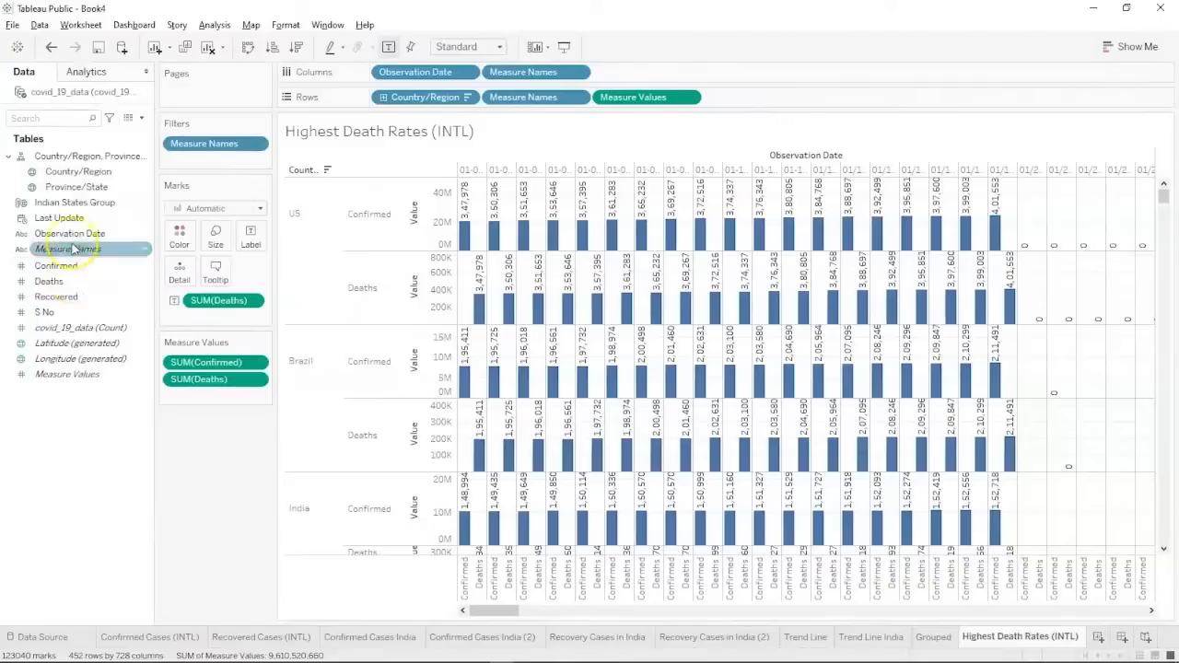
{"action": "left_click", "coordinate": [140, 120]}
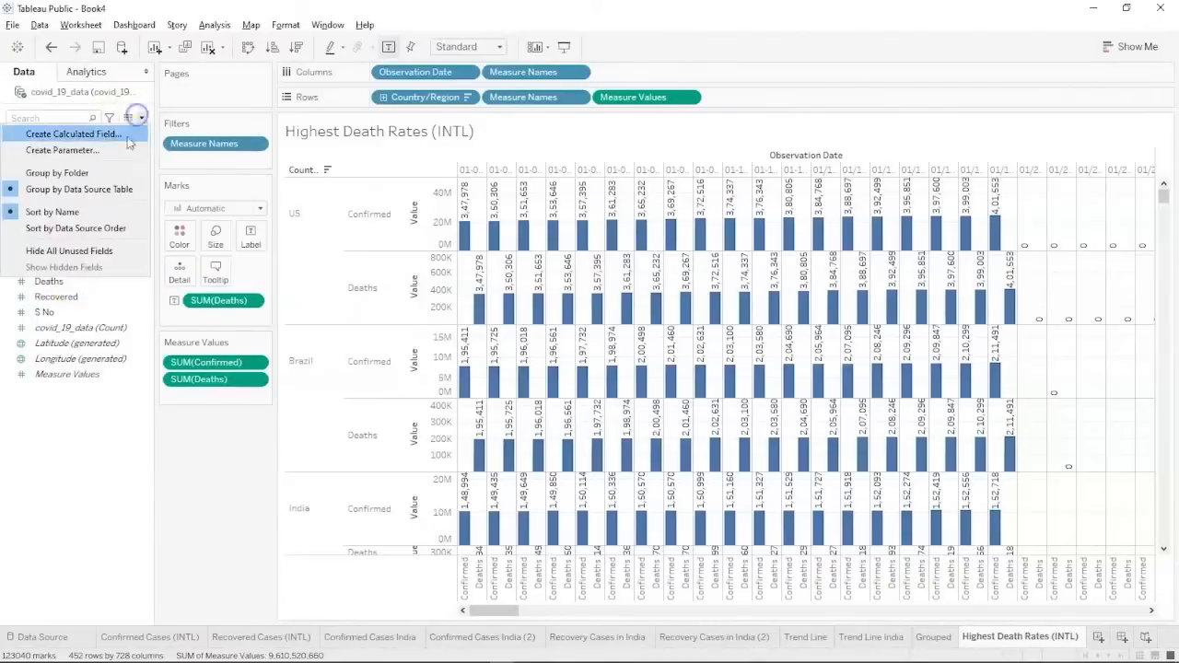
{"action": "left_click", "coordinate": [105, 126]}
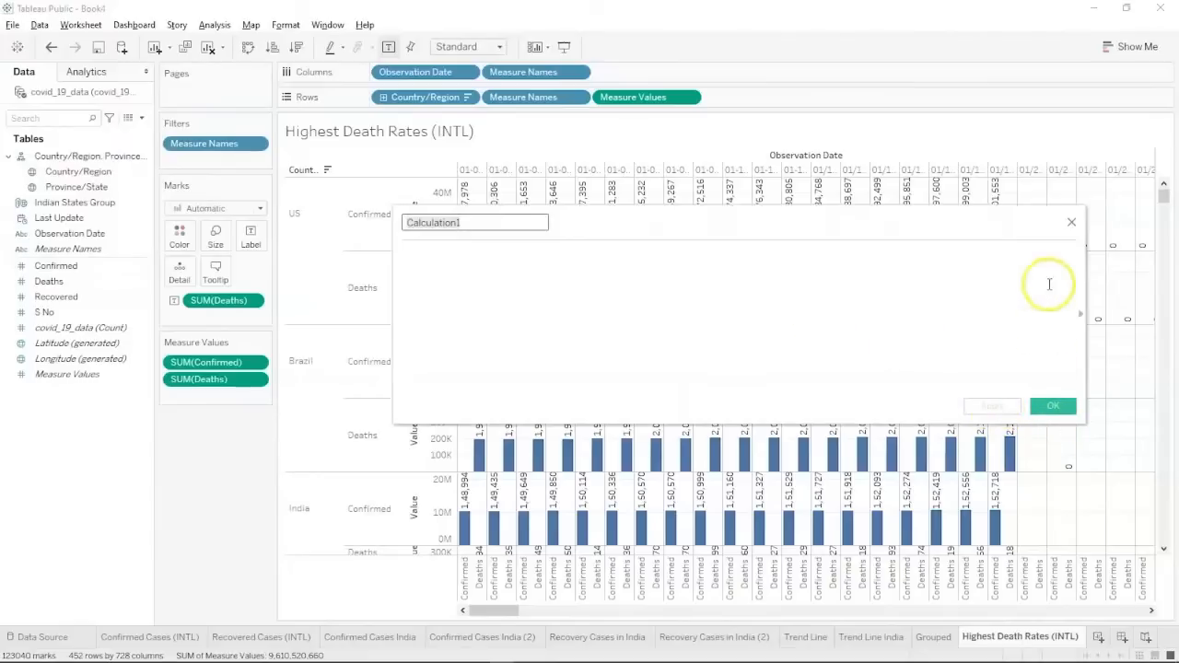
{"action": "left_click", "coordinate": [1070, 222]}
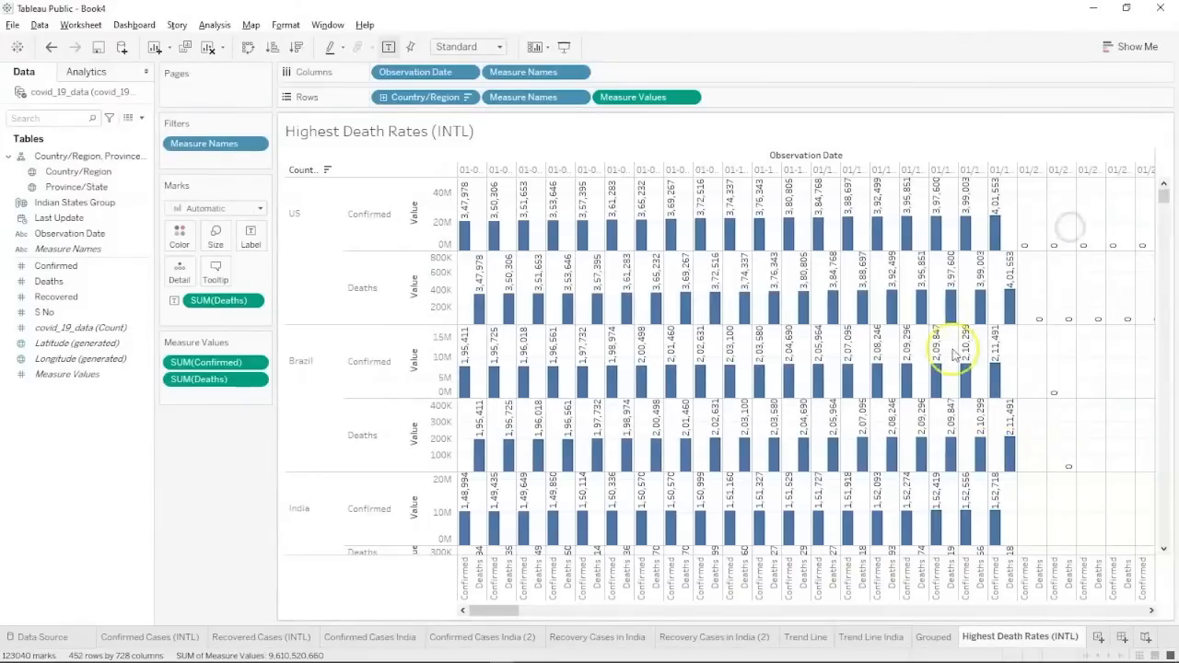
Duplicate the Highest Death Rates (INTL) sheet and rename the copy, replacing Highest with 'Least'.
{"action": "right_click", "coordinate": [994, 642]}
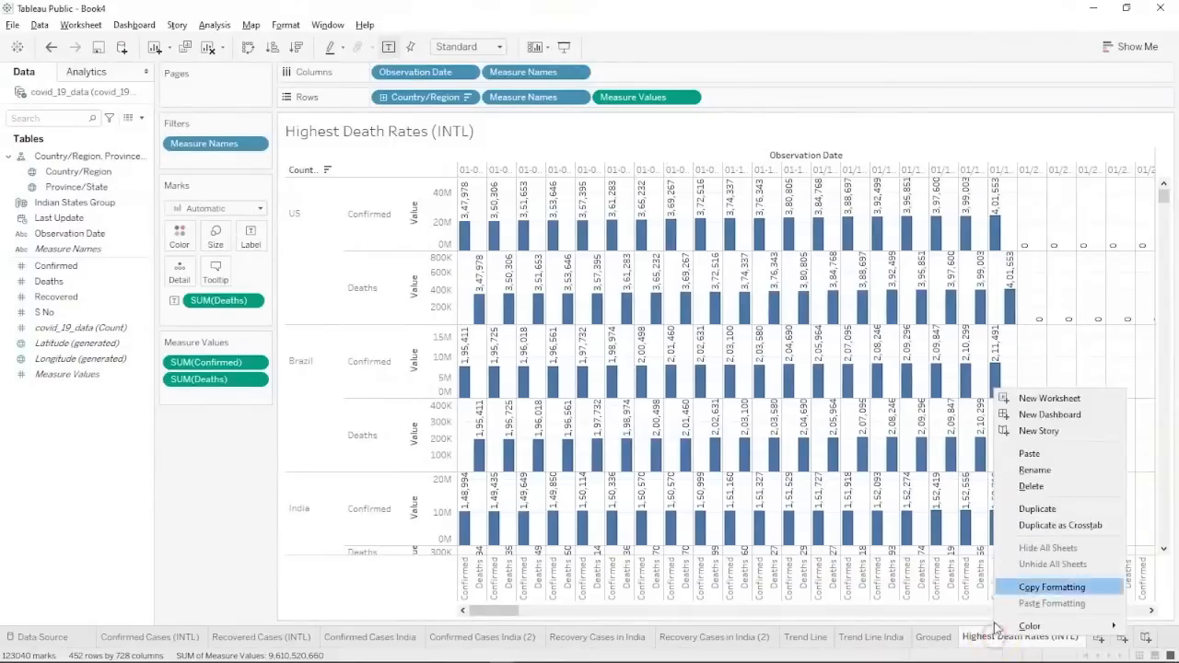
{"action": "left_click", "coordinate": [1052, 511]}
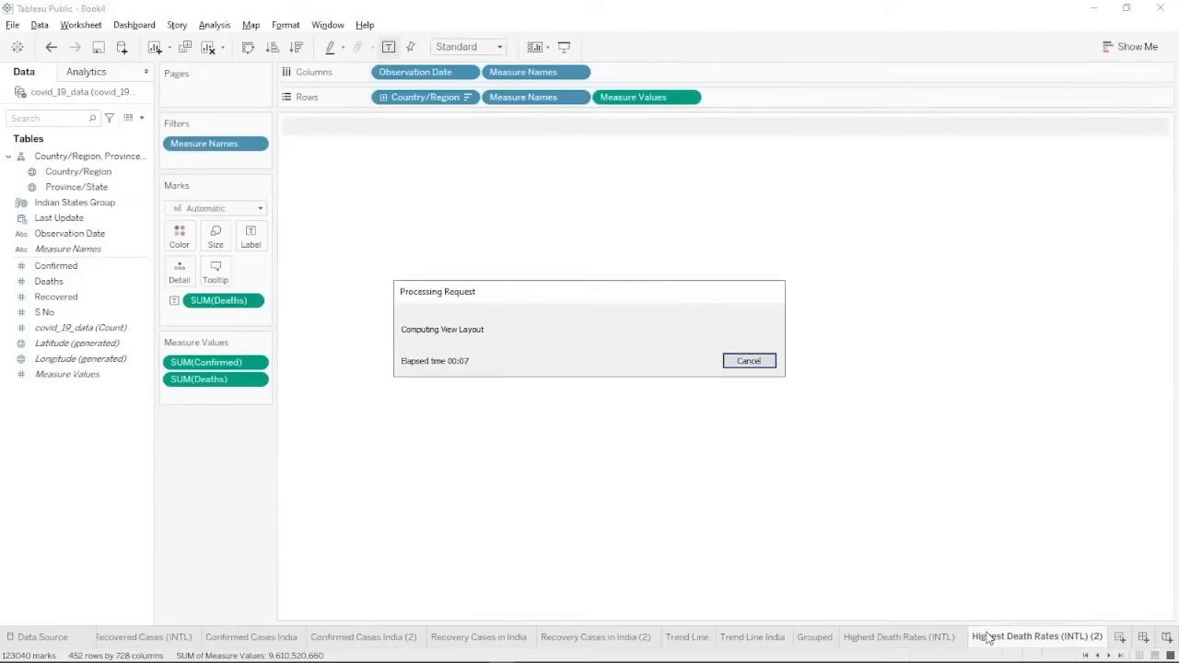
{"action": "left_click", "coordinate": [909, 569]}
{"action": "left_click", "coordinate": [993, 637]}
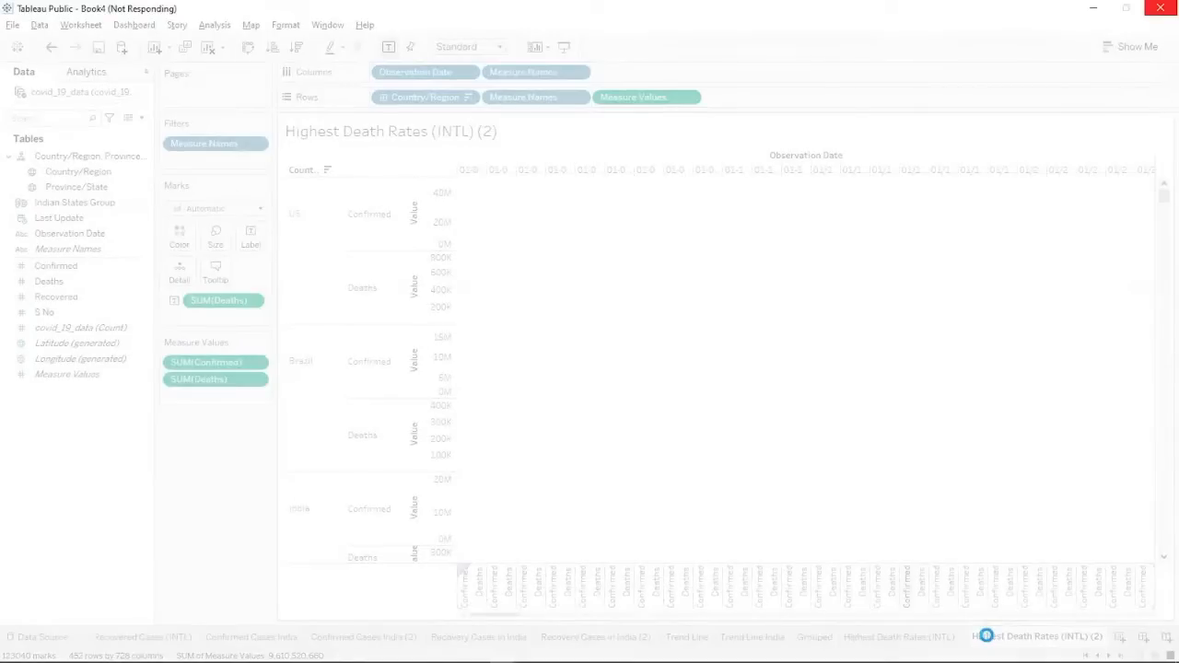
{"action": "double_click", "coordinate": [986, 642]}
{"action": "type", "text": "L"}
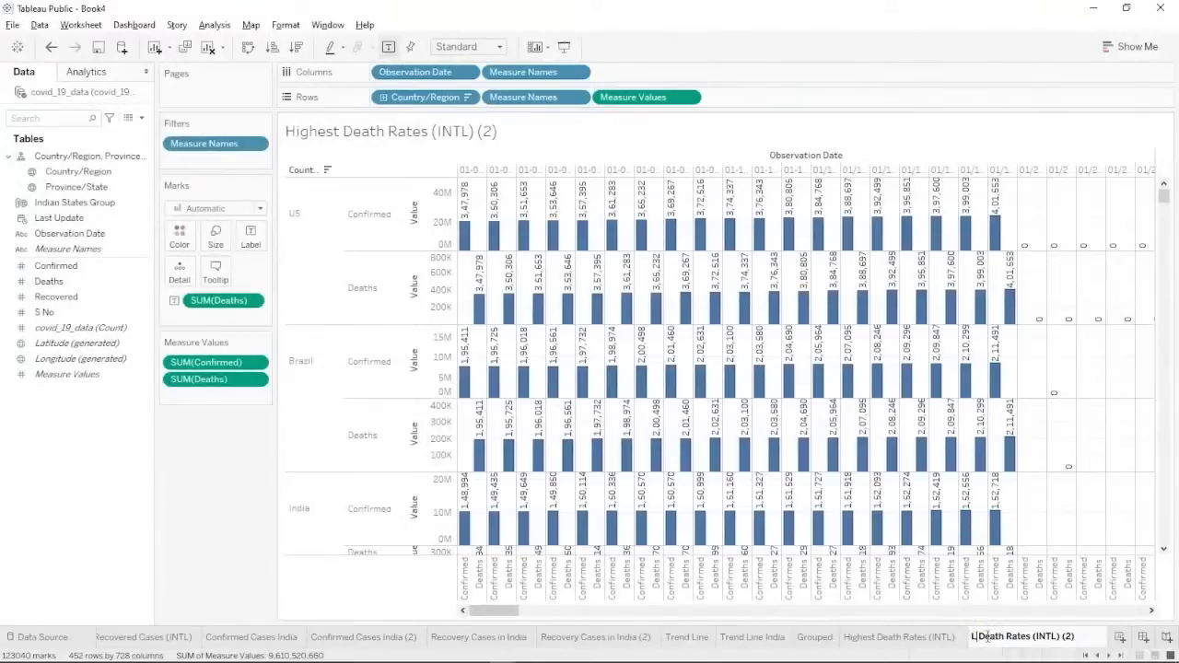
{"action": "type", "text": "east"}
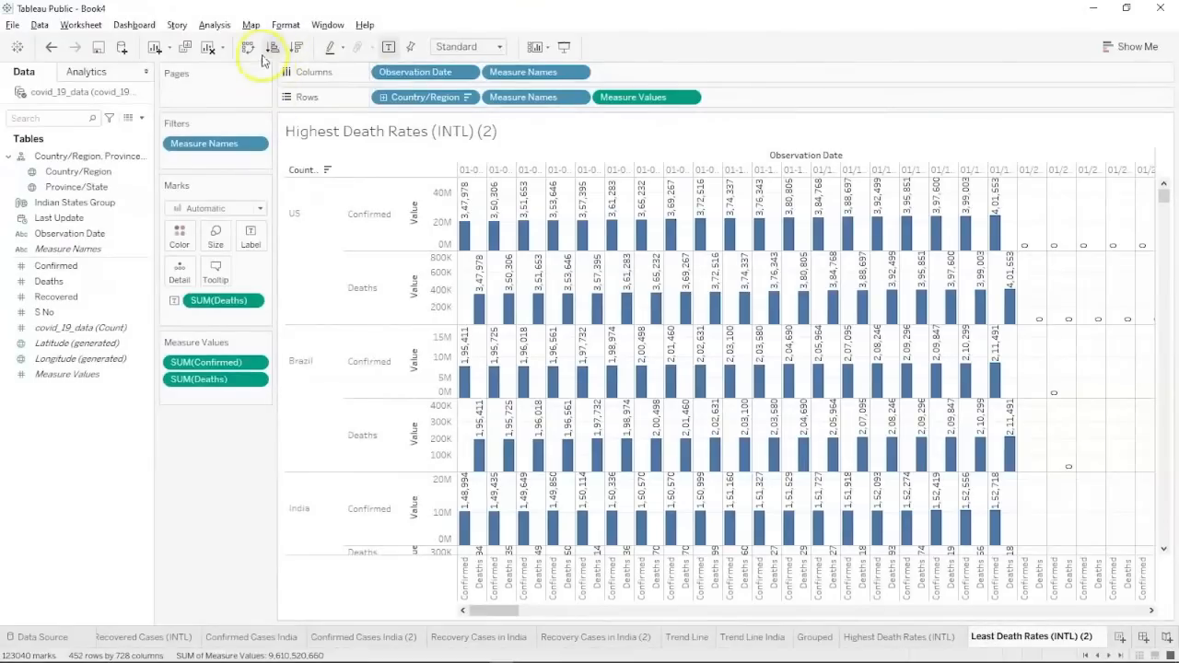
Commit the name Least Death Rates (INTL) (2) and sort ascending so Deaths comes first.
{"action": "key", "text": "Return"}
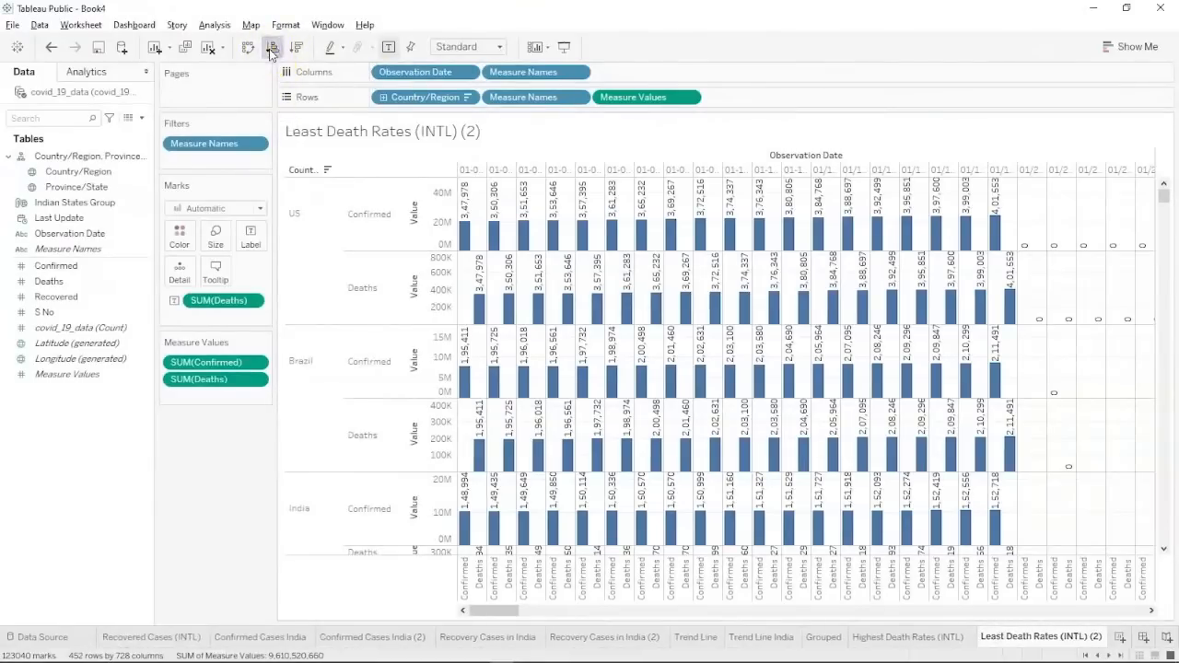
{"action": "left_click", "coordinate": [276, 48]}
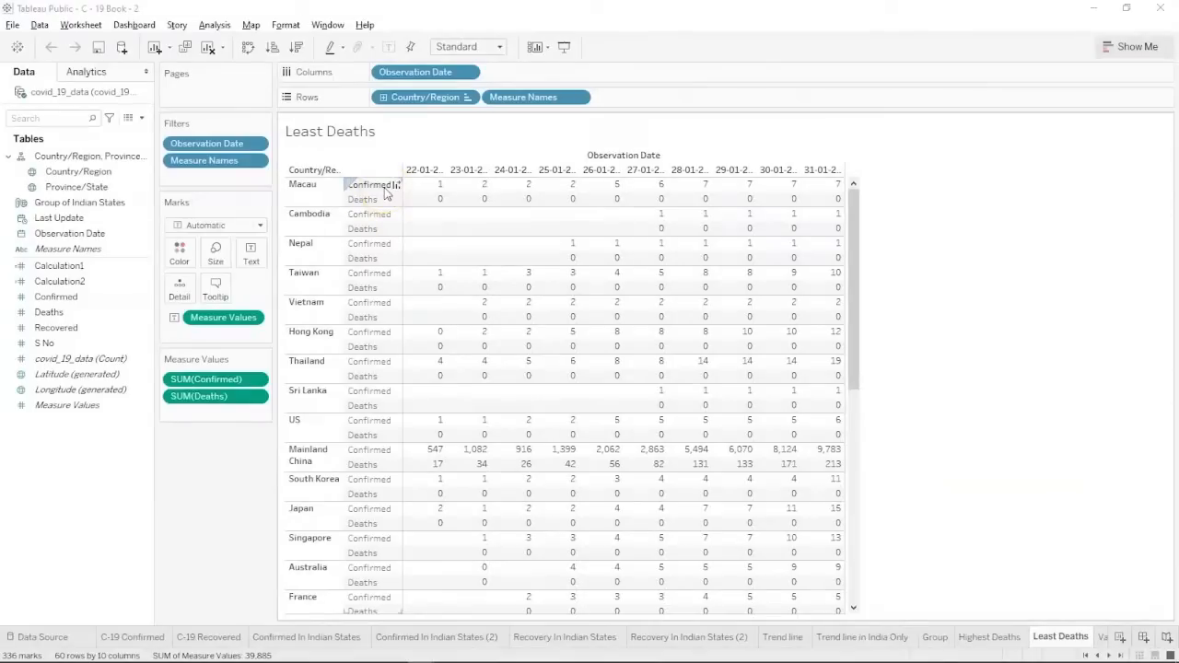
Check the task list in the slide show, then return to the Book4 workbook.
{"action": "key", "text": "alt+Tab"}
{"action": "key", "text": "alt+Tab"}
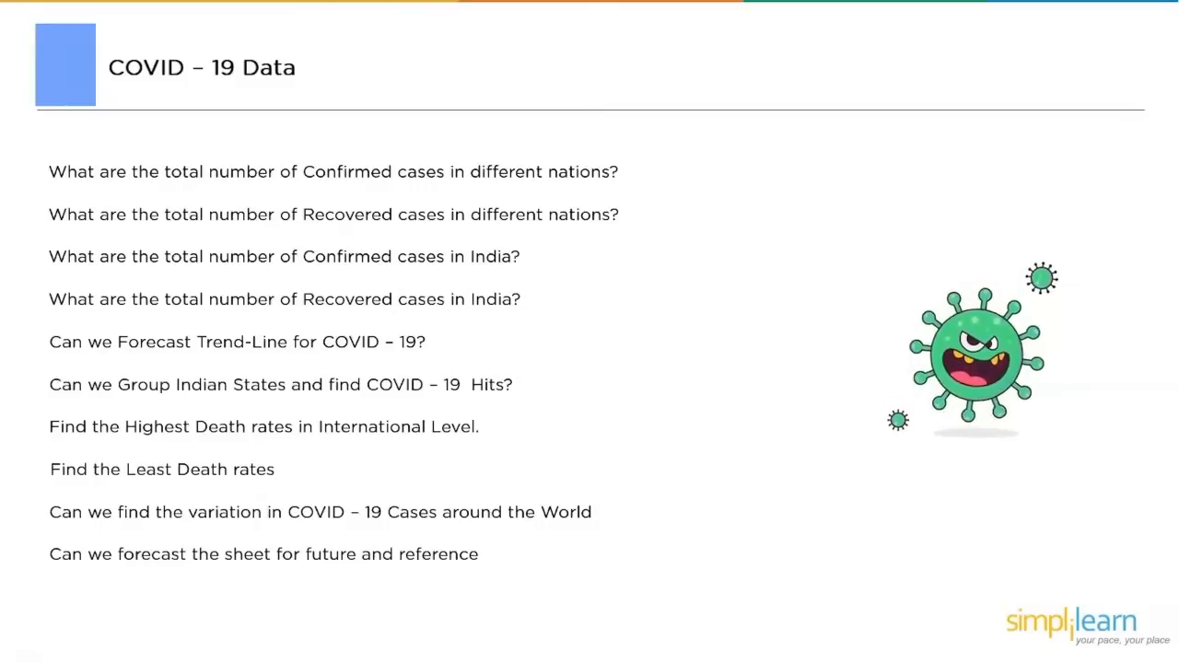
{"action": "key", "text": "alt+Tab"}
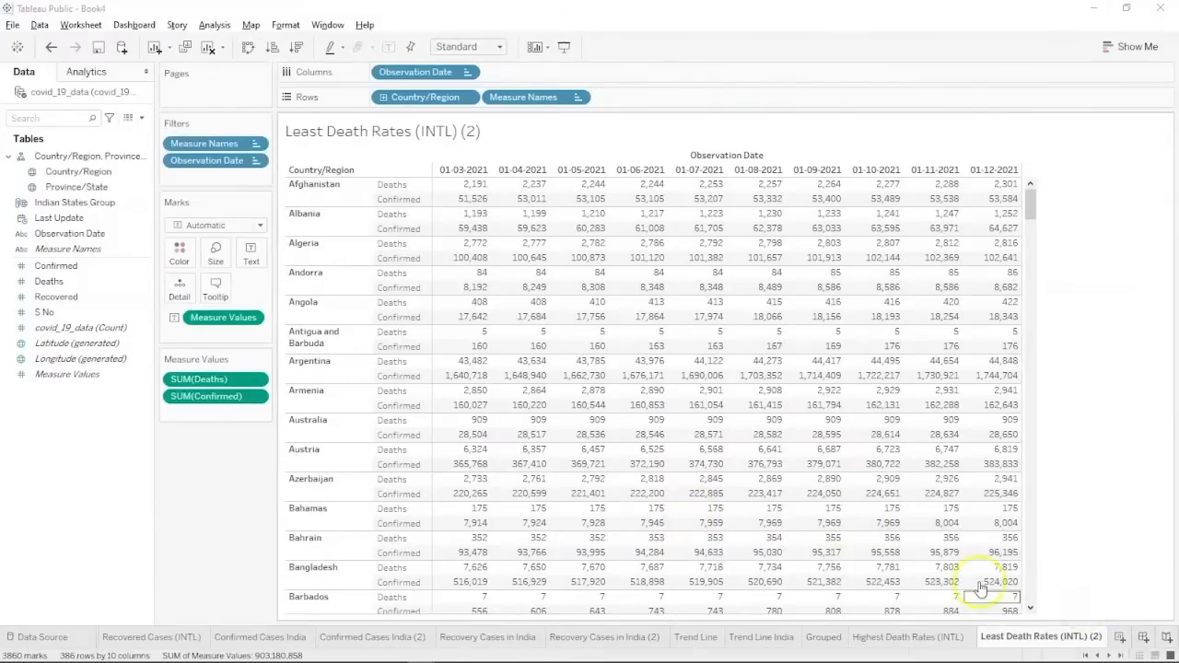
{"action": "key", "text": "alt+Tab"}
{"action": "key", "text": "Tab"}
{"action": "key", "text": "Tab"}
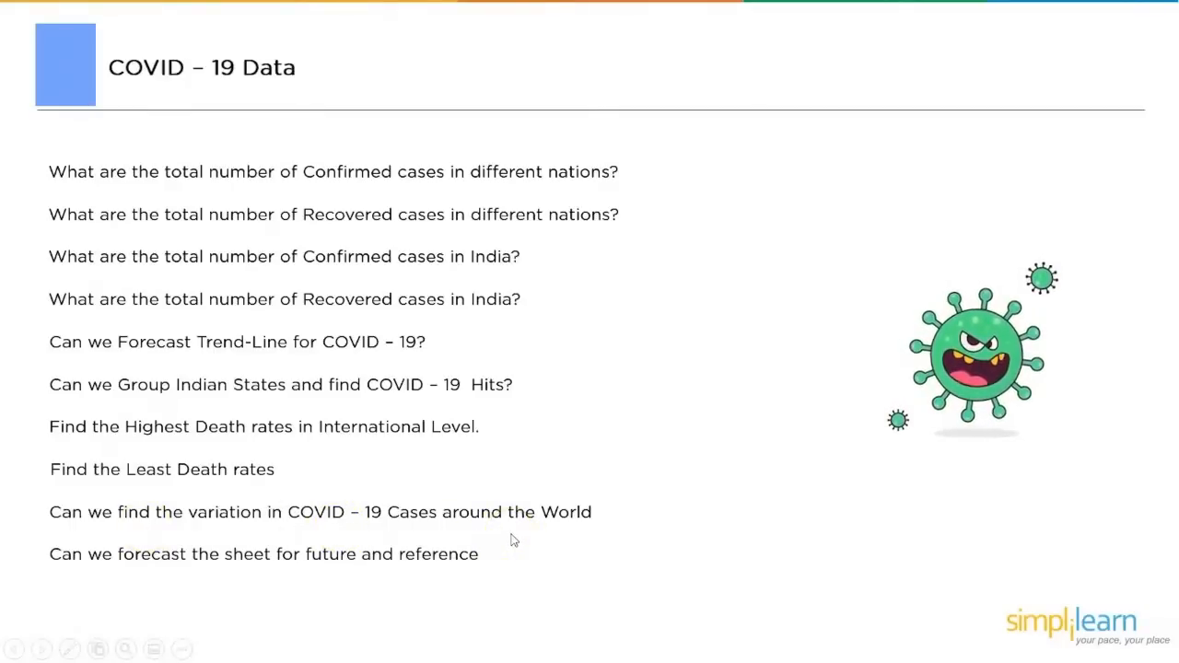
{"action": "key", "text": "alt+Tab"}
{"action": "key", "text": "alt+Tab"}
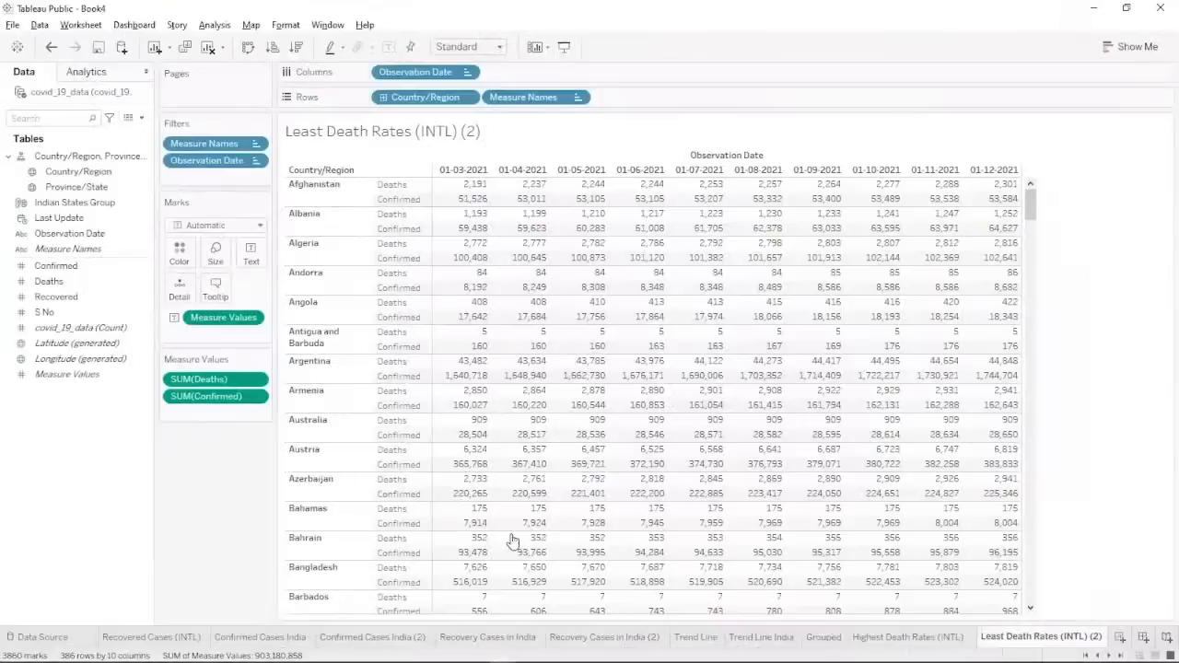
Add a new worksheet named 'Variation of C - 19'.
{"action": "left_click", "coordinate": [1117, 637]}
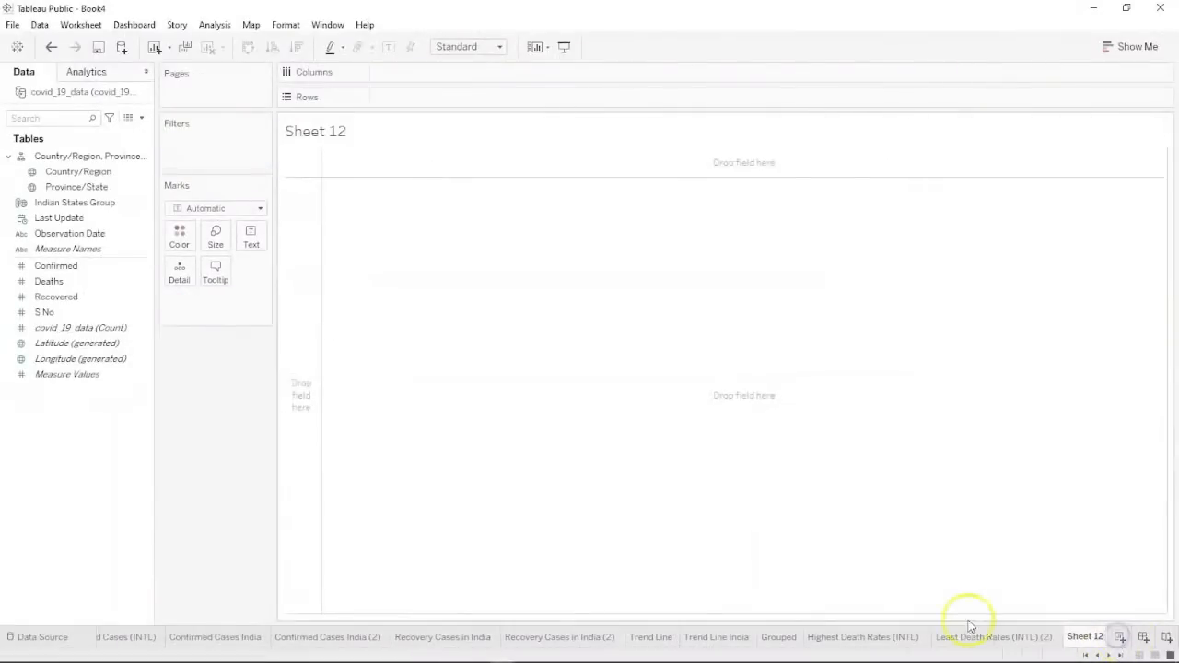
{"action": "left_click", "coordinate": [1090, 634]}
{"action": "type", "text": "Variation of c"}
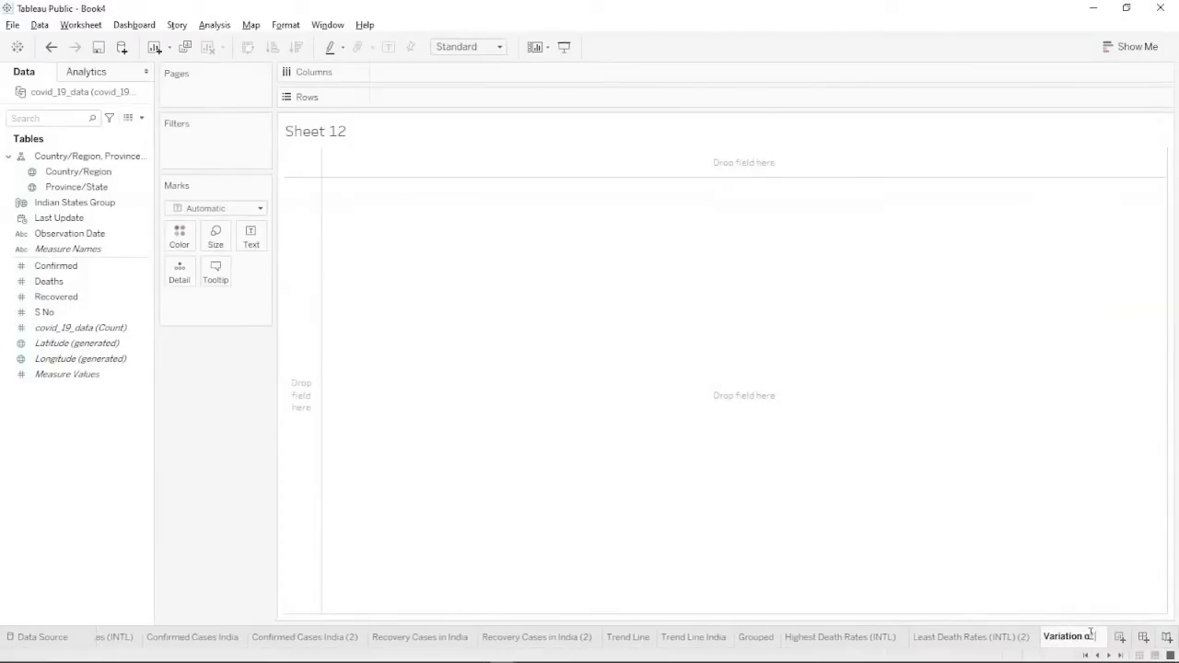
{"action": "type", "text": " - 19"}
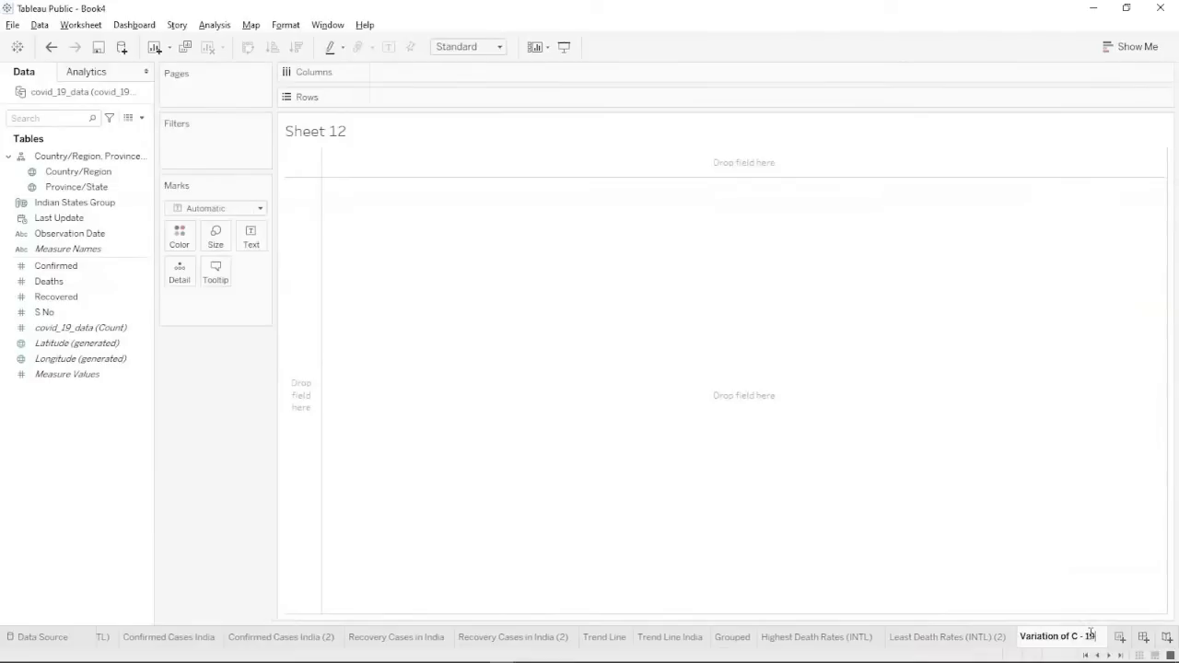
{"action": "left_click", "coordinate": [221, 550]}
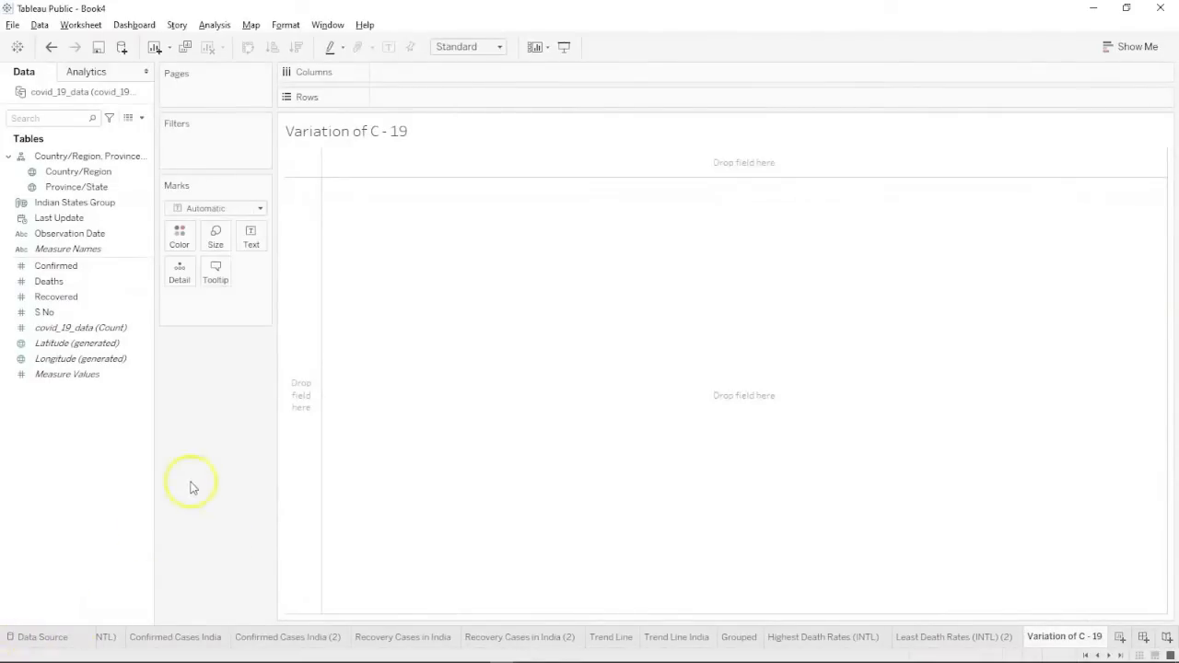
Select the Confirmed and Country/Region fields together for a chart suggestion.
{"action": "left_click", "coordinate": [108, 267]}
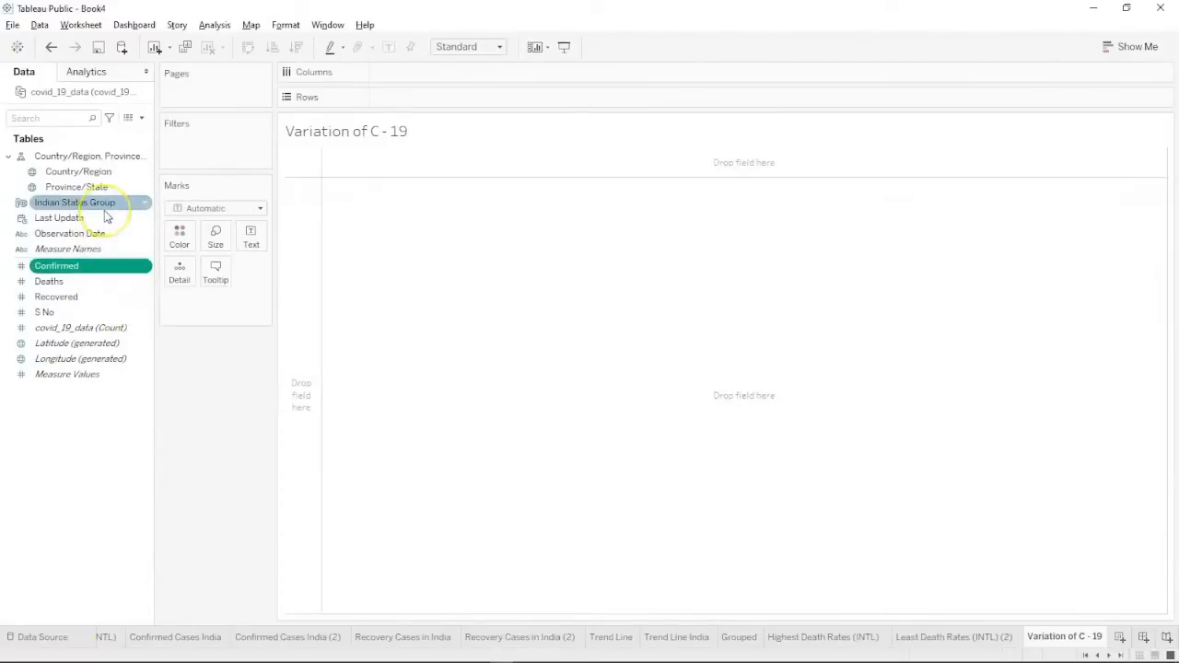
{"action": "left_click", "coordinate": [110, 173], "text": "ctrl"}
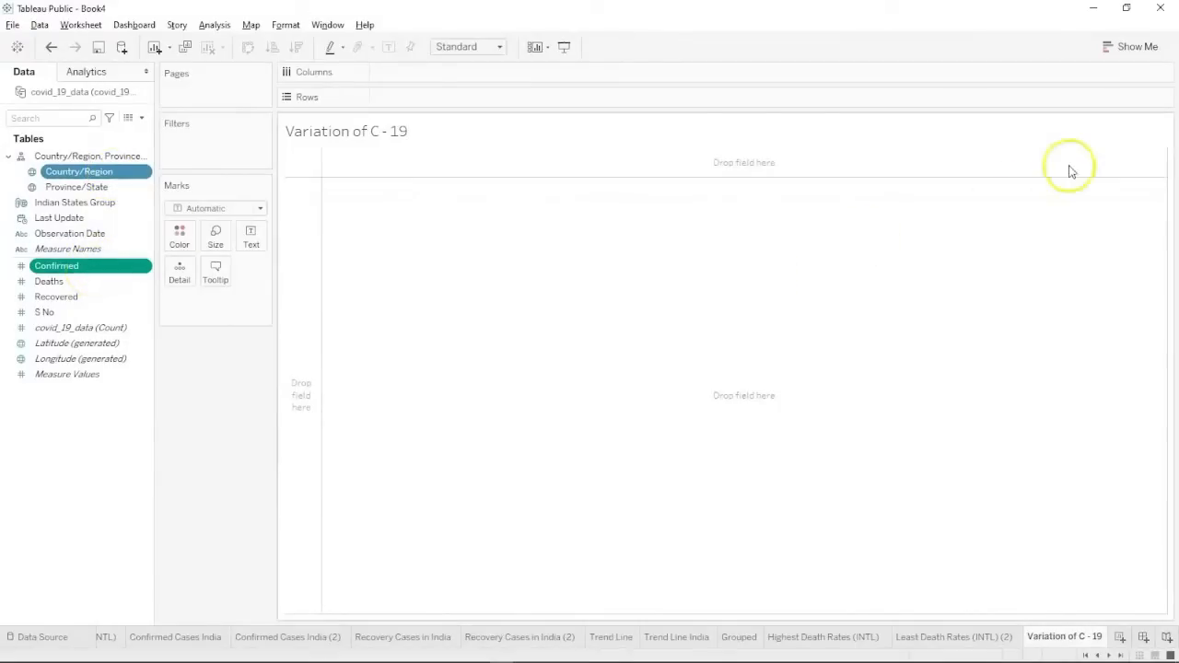
{"action": "left_click", "coordinate": [1119, 55]}
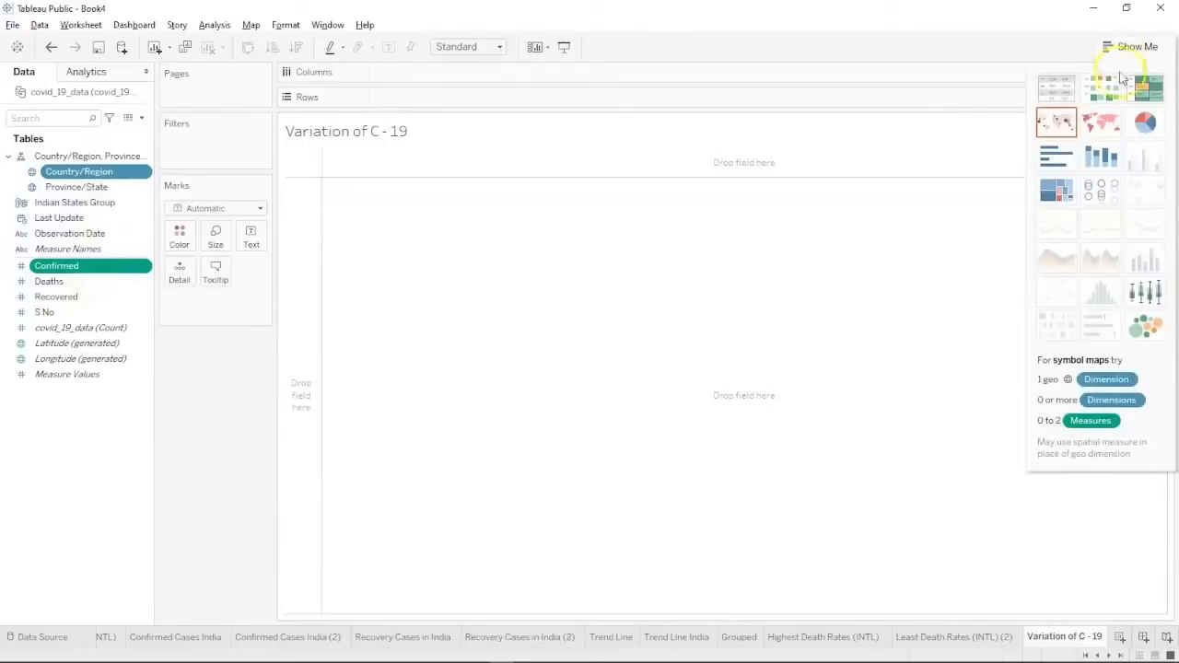
Build a box-and-whisker plot of Confirmed and turn off Aggregate Measures.
{"action": "left_click", "coordinate": [1146, 293]}
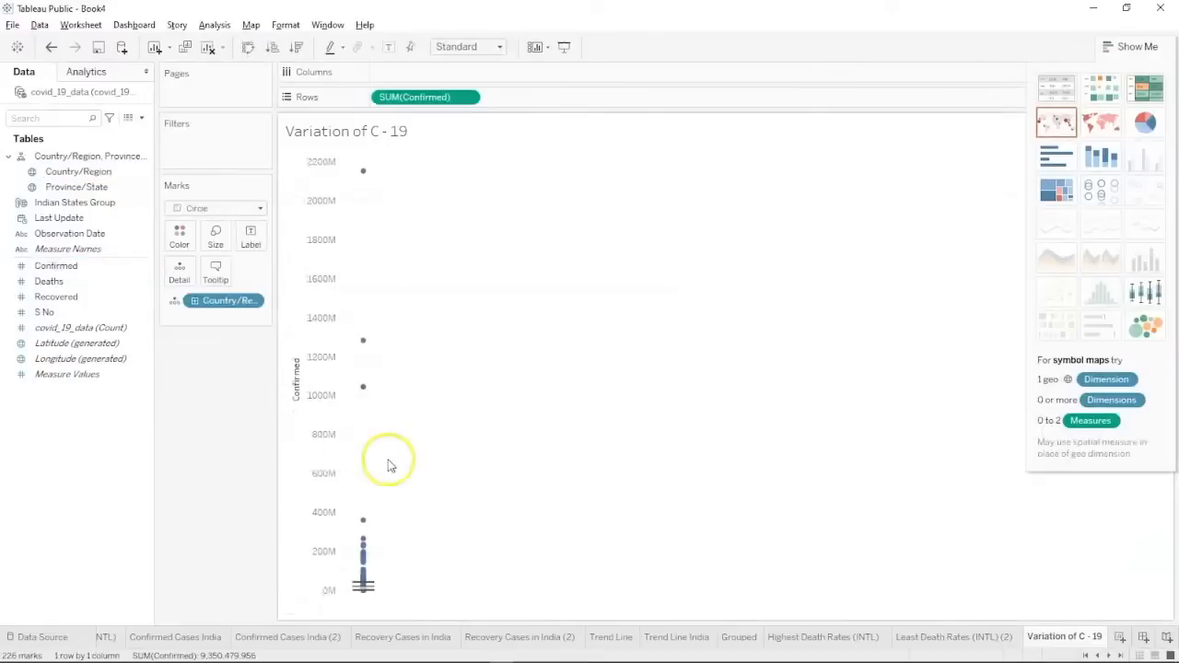
{"action": "mouse_move", "coordinate": [364, 526]}
{"action": "mouse_move", "coordinate": [363, 578]}
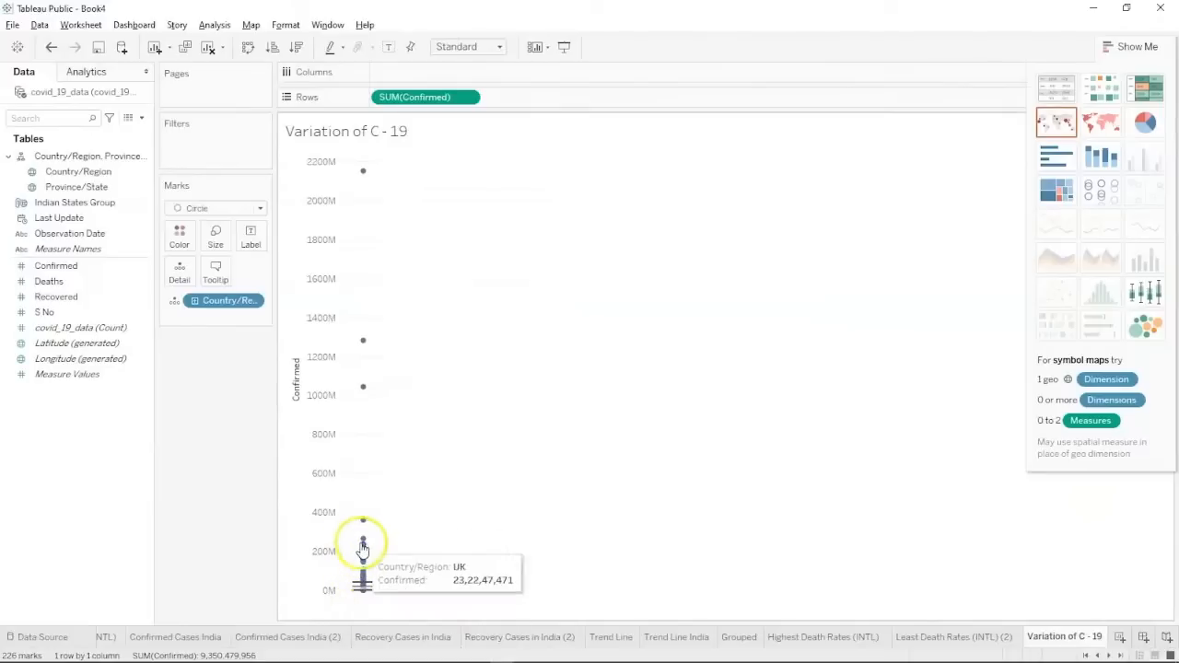
{"action": "left_click", "coordinate": [216, 23]}
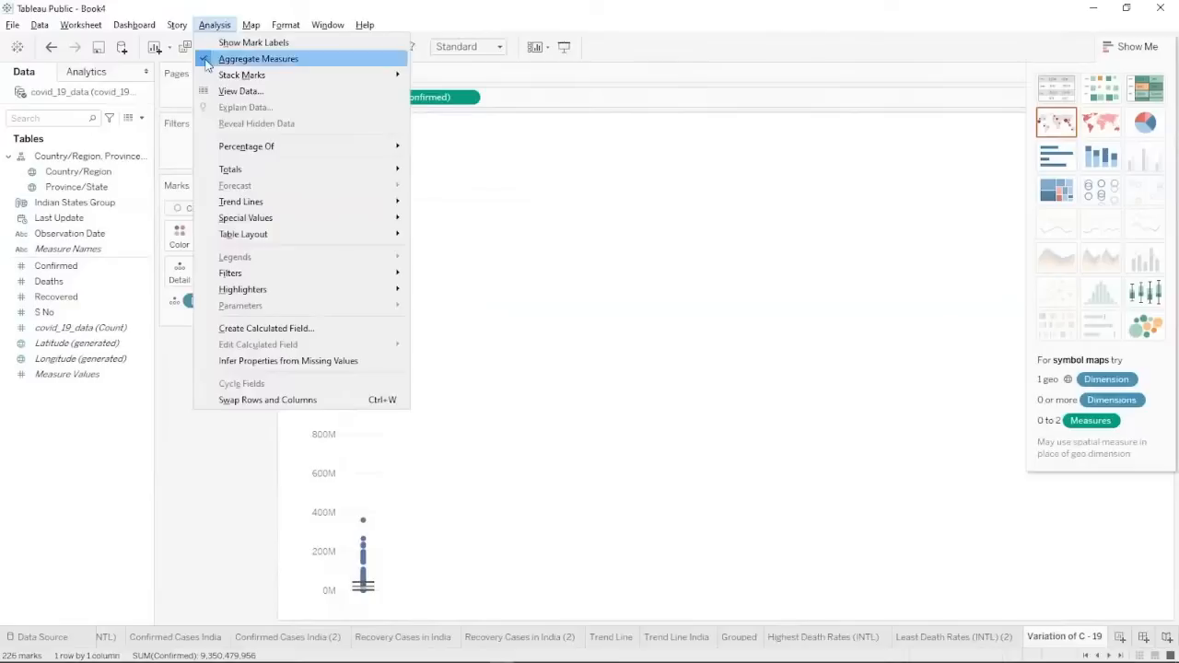
{"action": "left_click", "coordinate": [206, 61]}
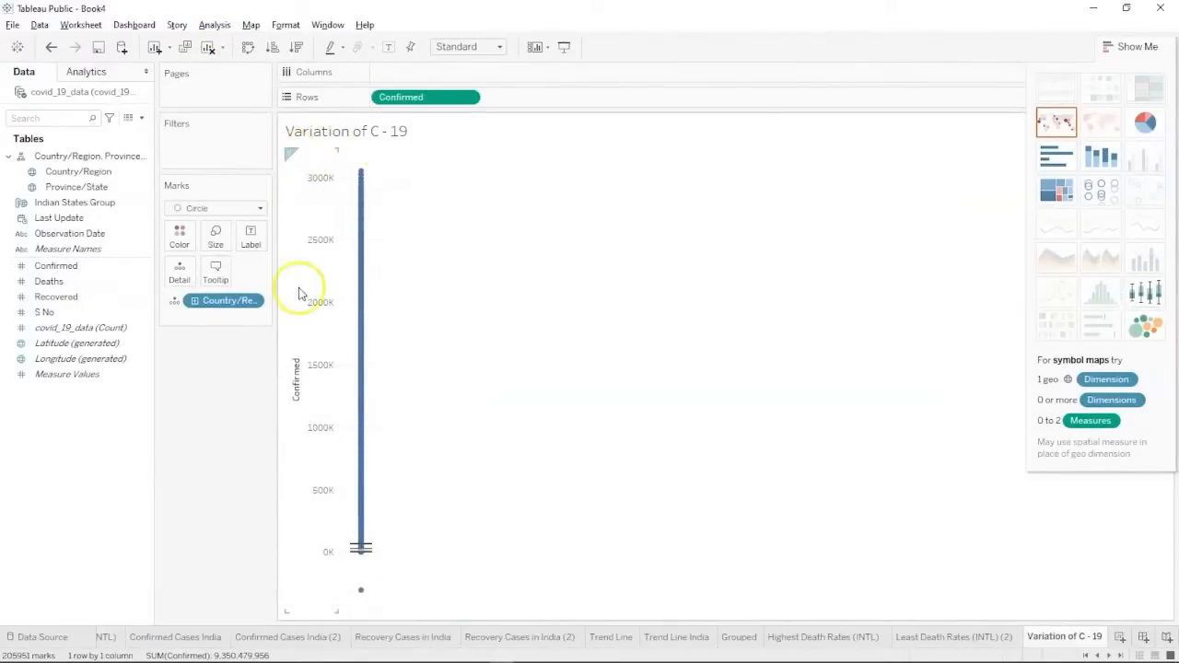
Break the Confirmed box plot out by Country/Region and sort countries descending, France first.
{"action": "left_click", "coordinate": [1120, 48]}
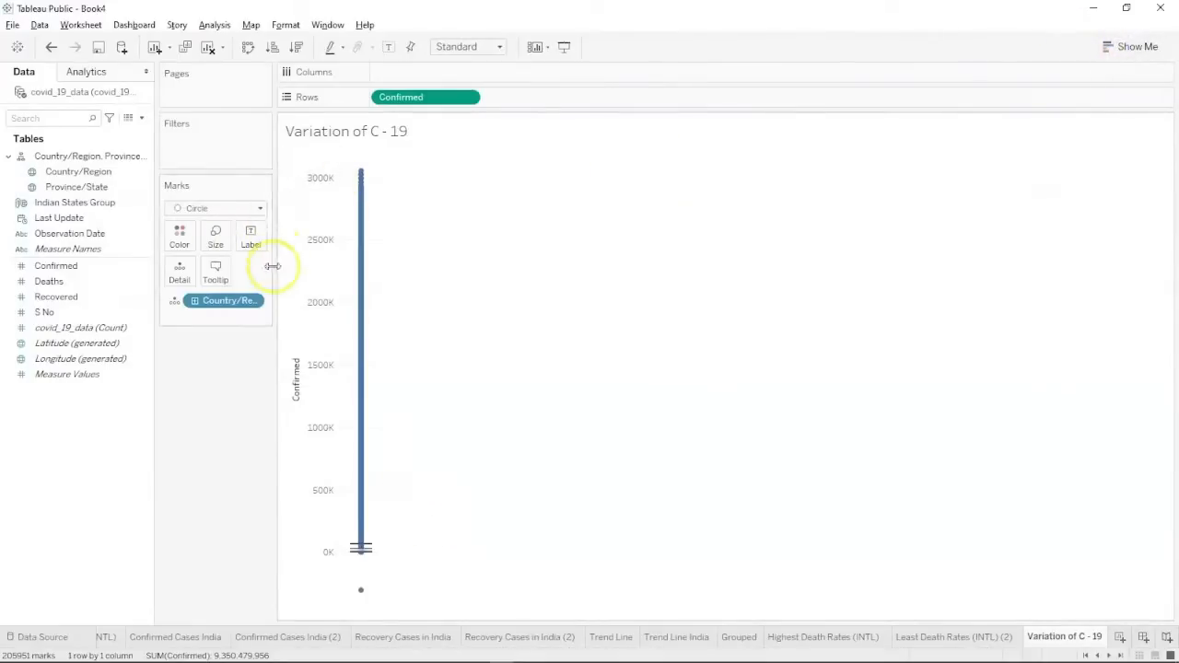
{"action": "left_click_drag", "start_coordinate": [103, 179], "coordinate": [439, 77]}
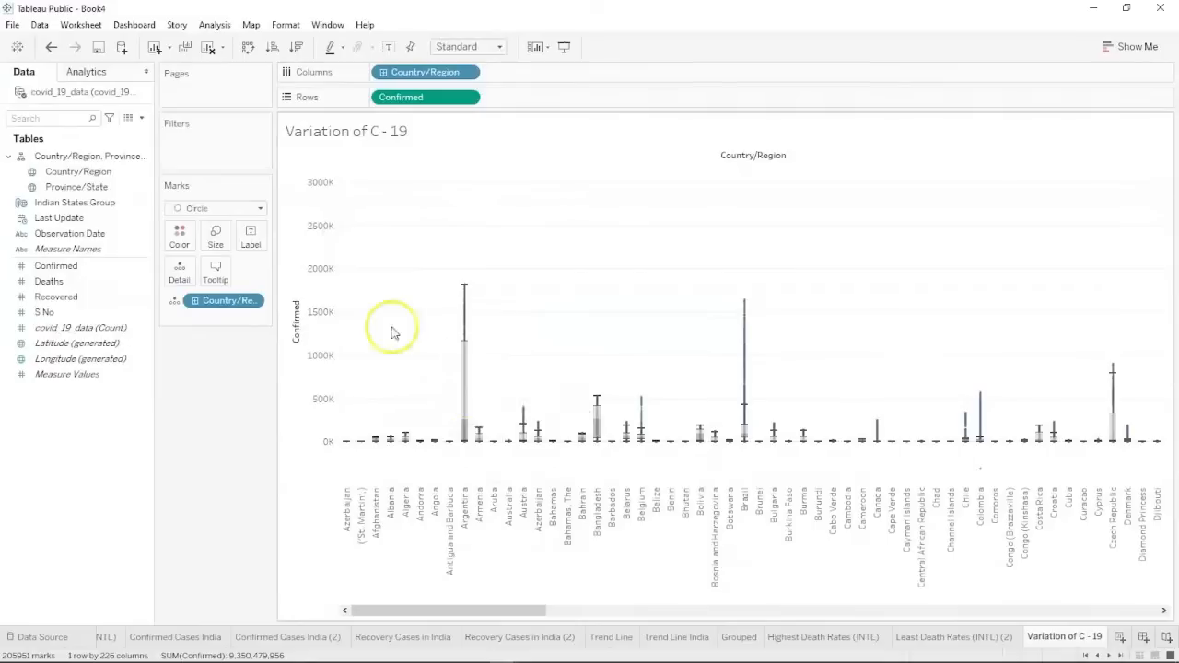
{"action": "left_click", "coordinate": [293, 55]}
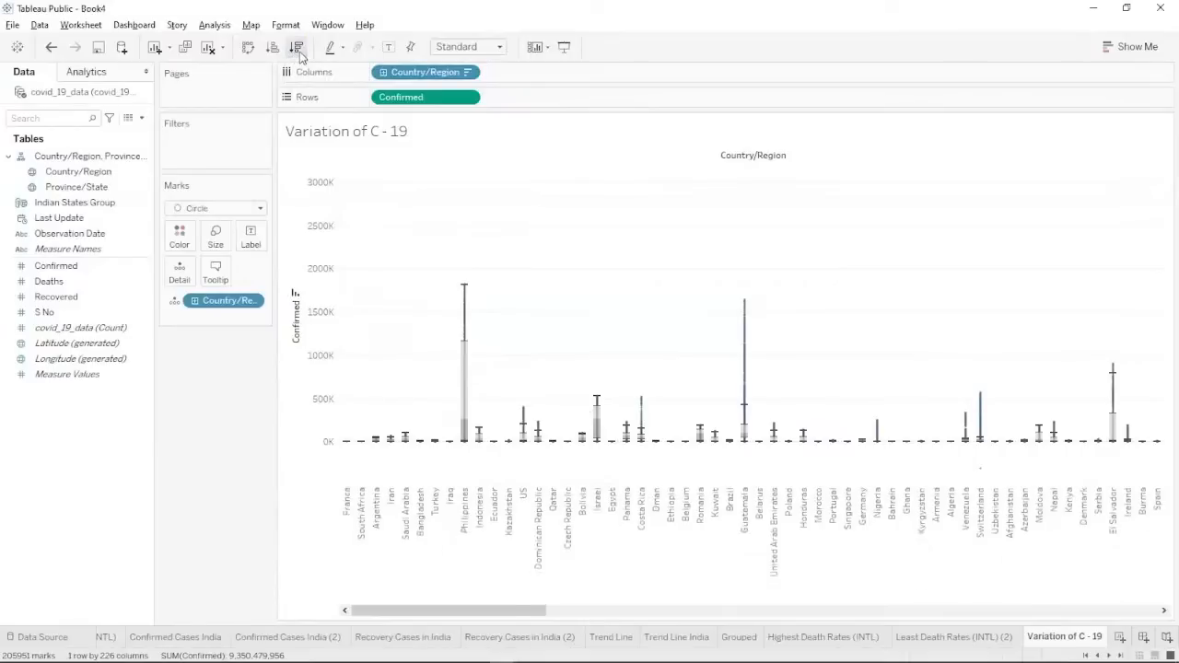
{"action": "mouse_move", "coordinate": [344, 354]}
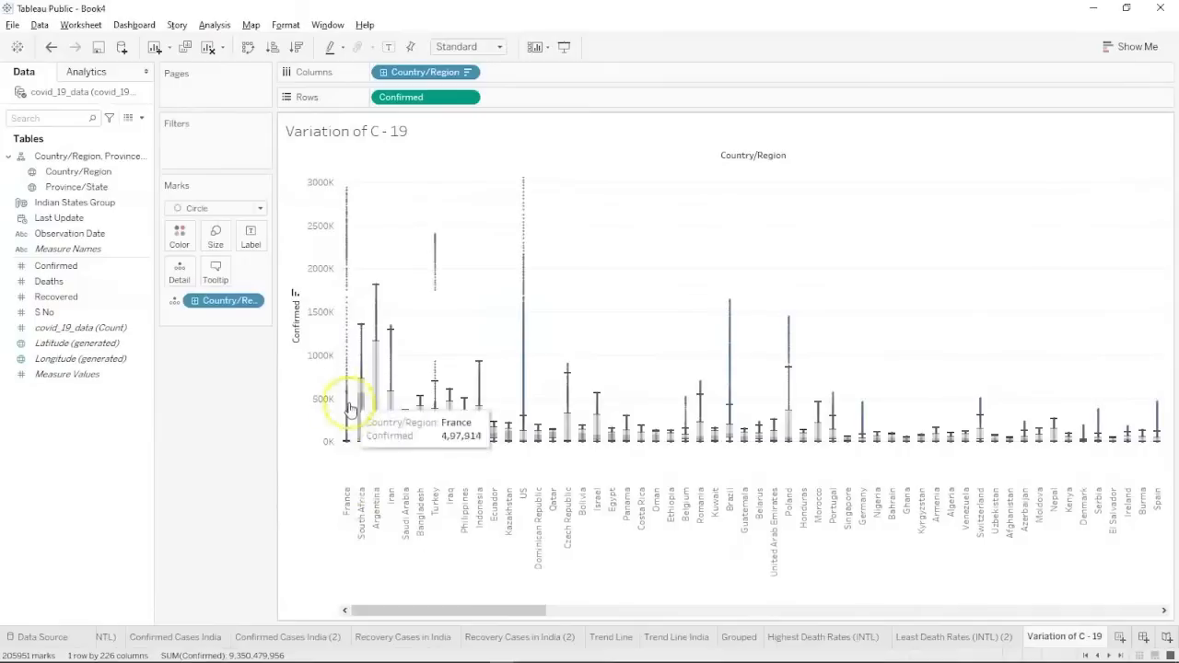
{"action": "mouse_move", "coordinate": [349, 442]}
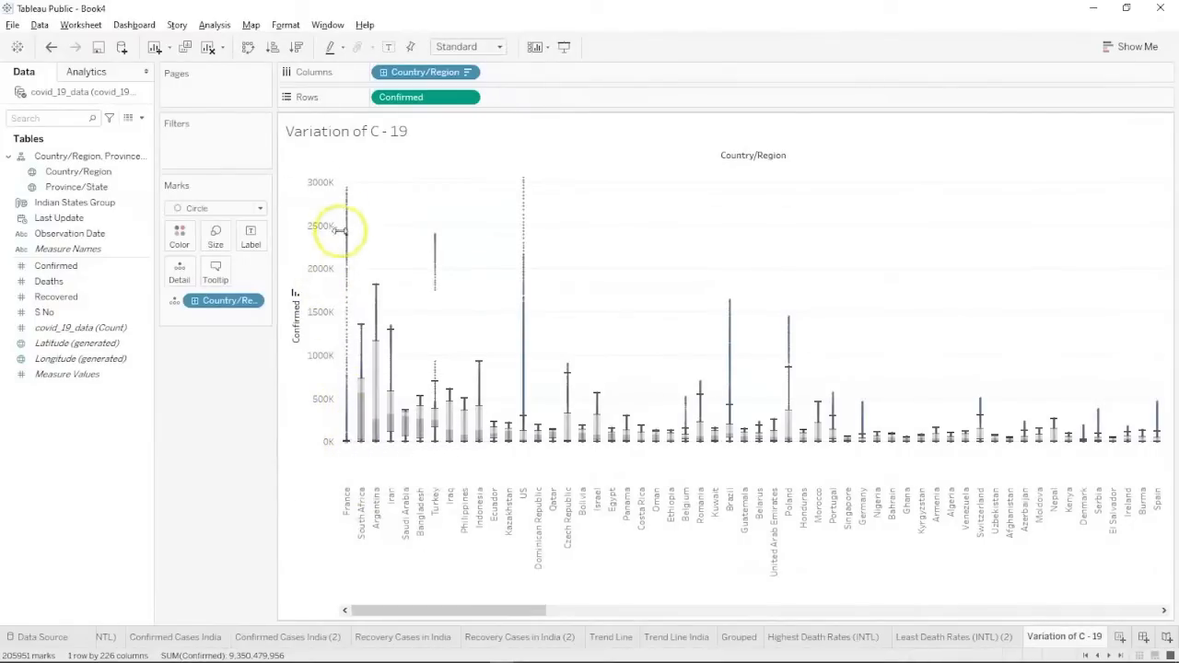
{"action": "mouse_move", "coordinate": [346, 193]}
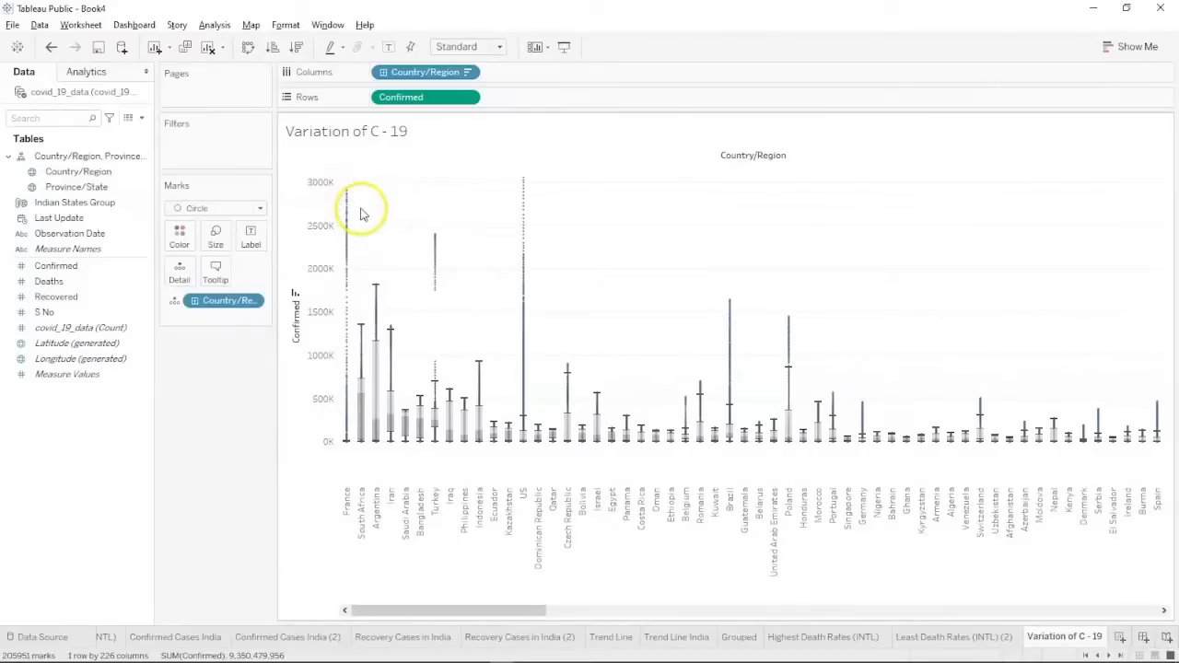
{"action": "mouse_move", "coordinate": [349, 217]}
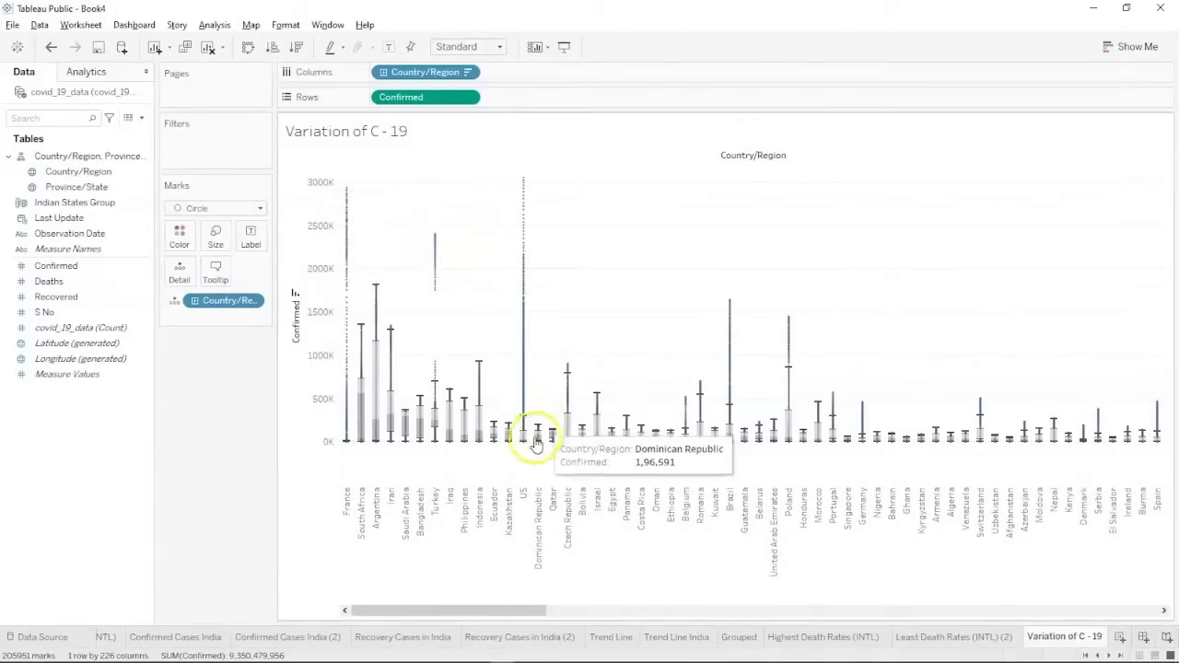
{"action": "mouse_move", "coordinate": [521, 438]}
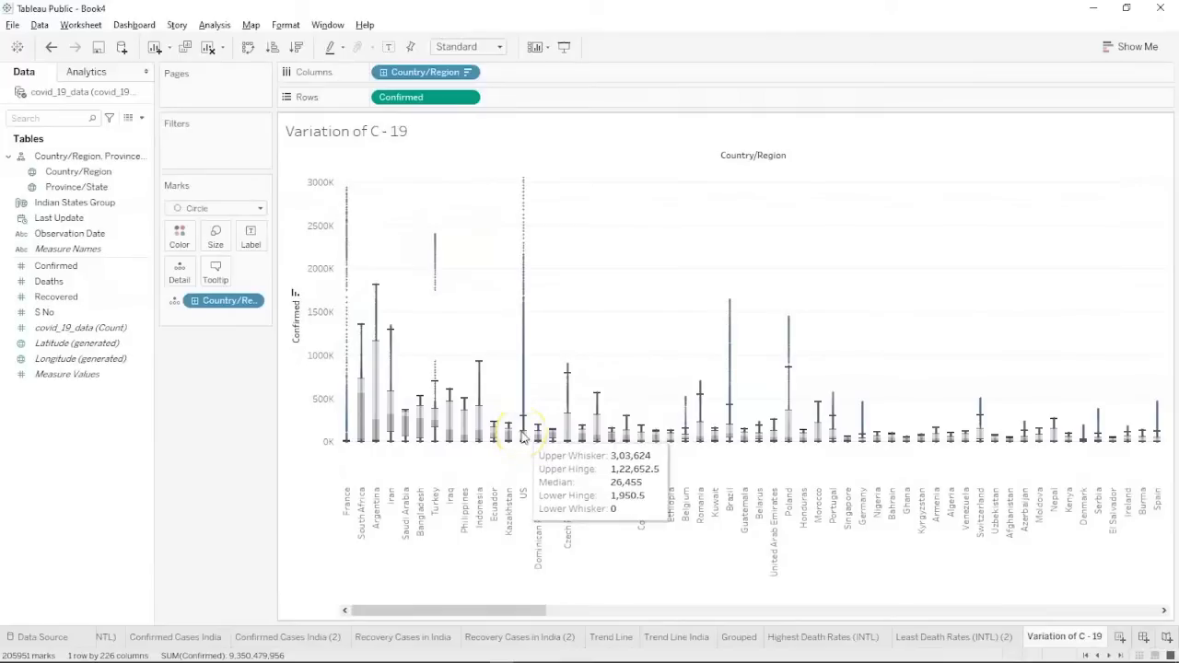
{"action": "mouse_move", "coordinate": [526, 215]}
{"action": "mouse_move", "coordinate": [526, 182]}
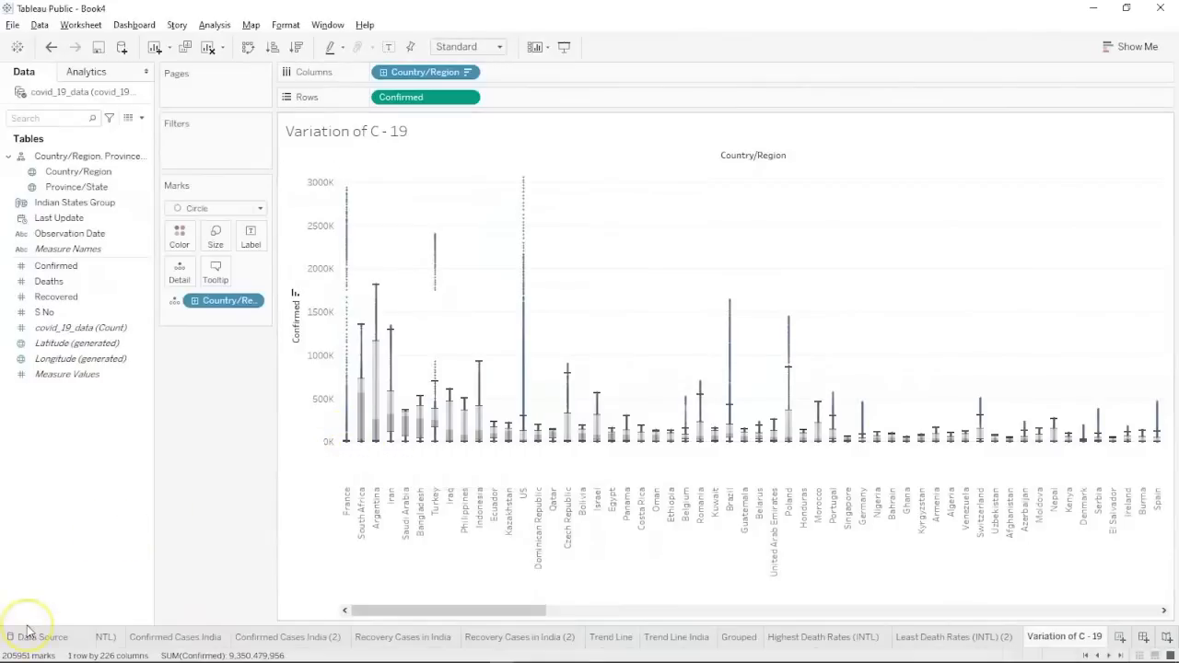
{"action": "key", "text": "alt+Tab"}
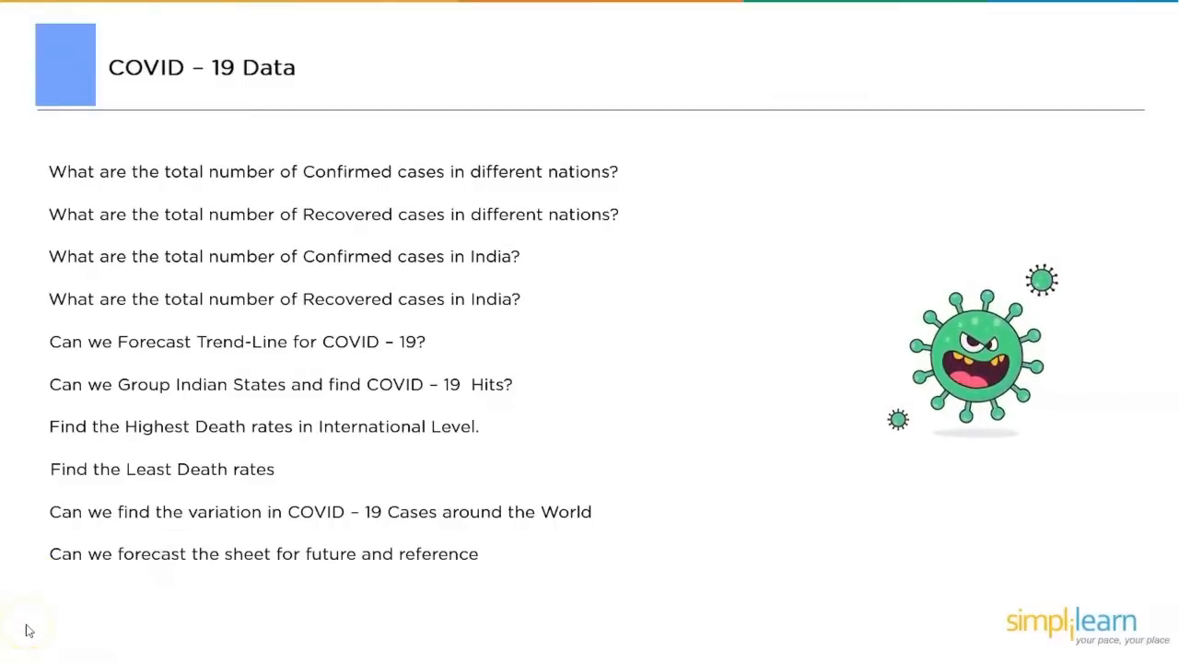
{"action": "key", "text": "alt+Tab"}
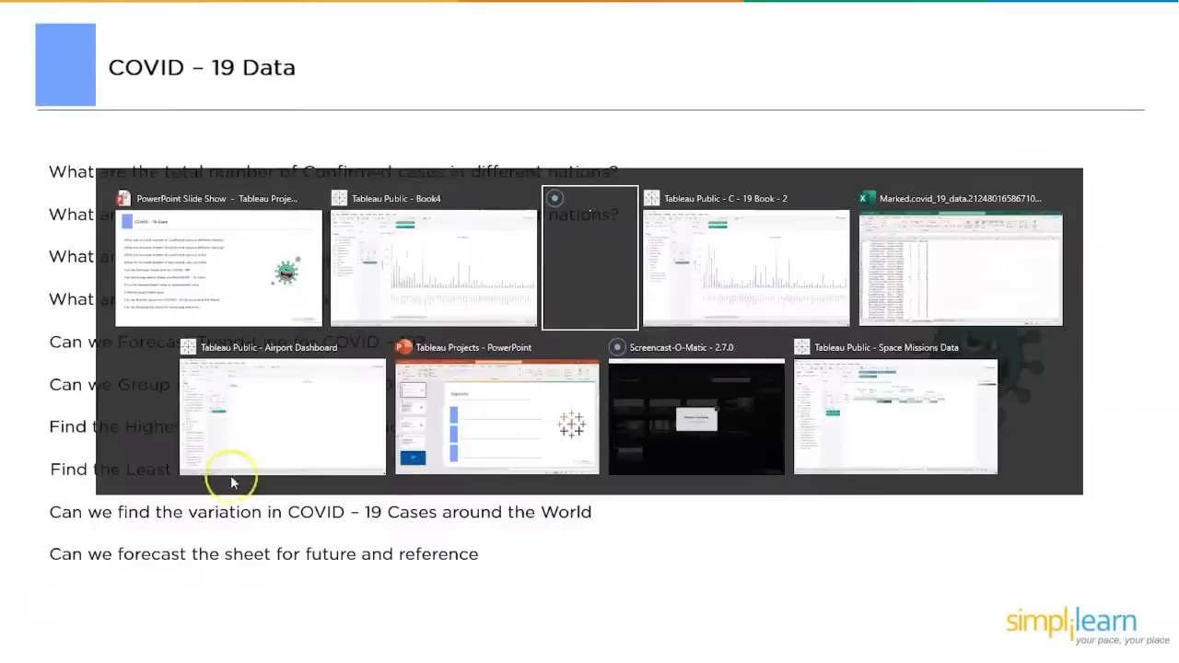
{"action": "left_click", "coordinate": [422, 267]}
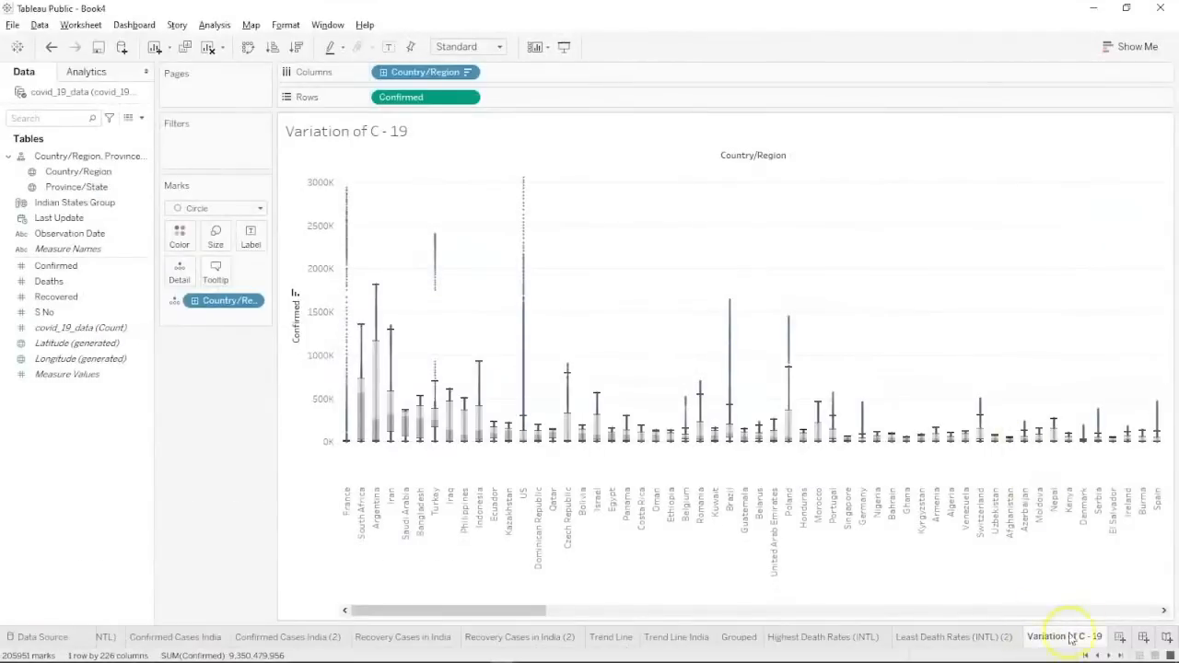
Add a new worksheet named 'Forecast of C - 19 Presence'.
{"action": "left_click", "coordinate": [1118, 637]}
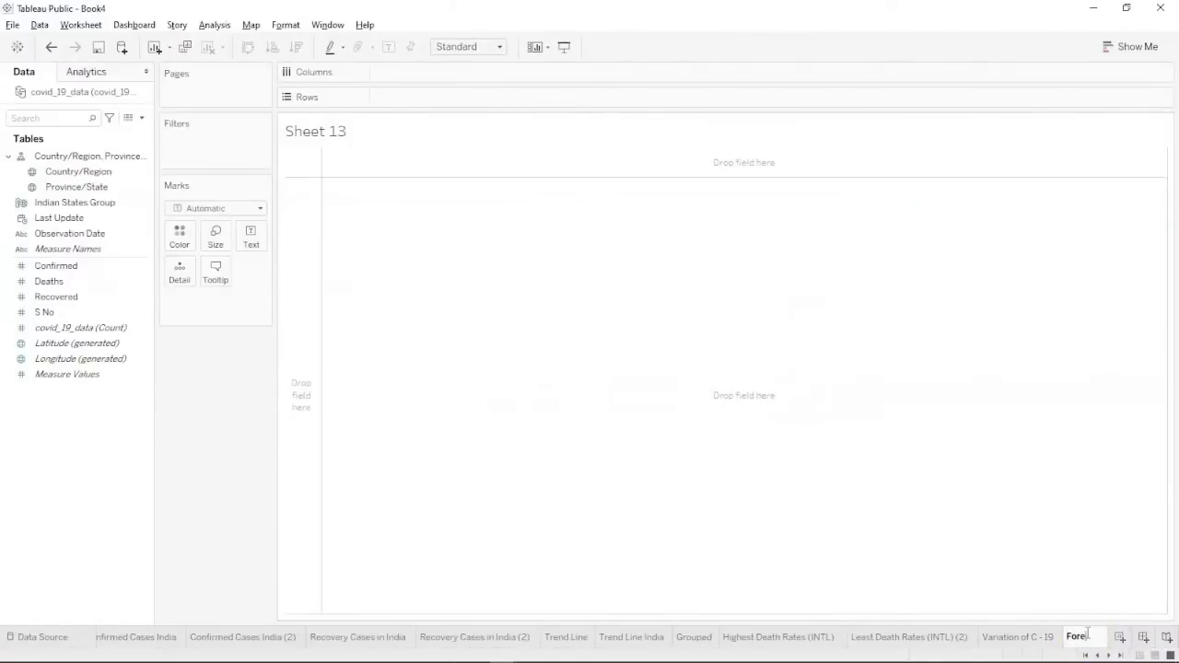
{"action": "type", "text": "t of CO"}
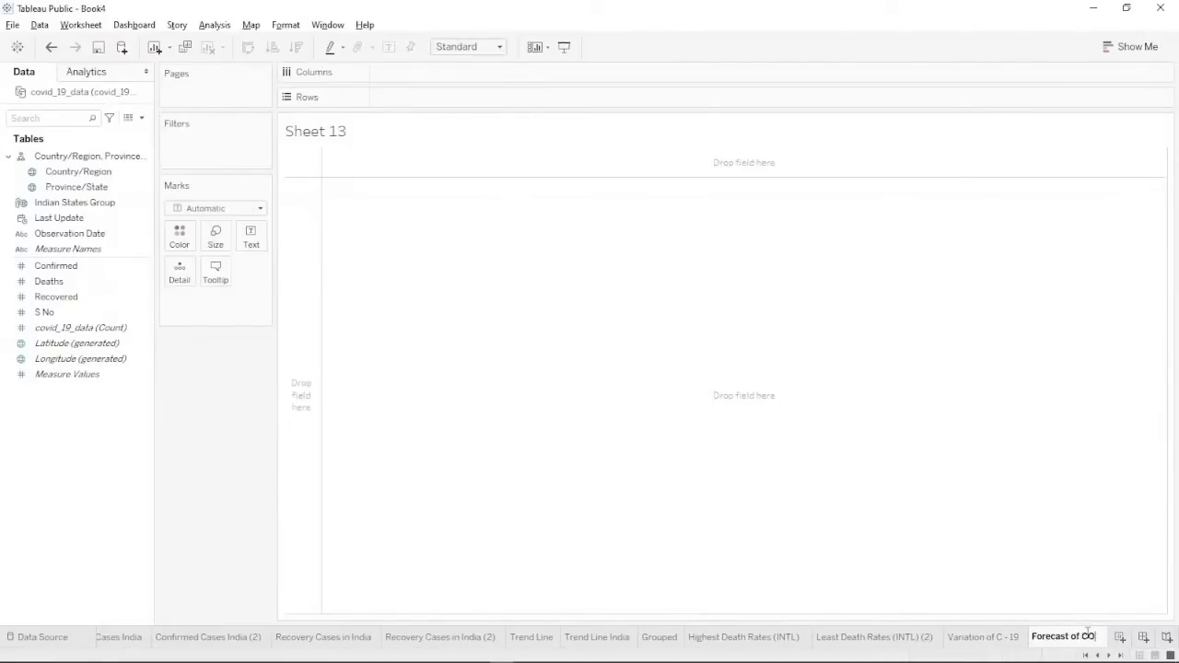
{"action": "key", "text": "BackSpace"}
{"action": "type", "text": "- 1"}
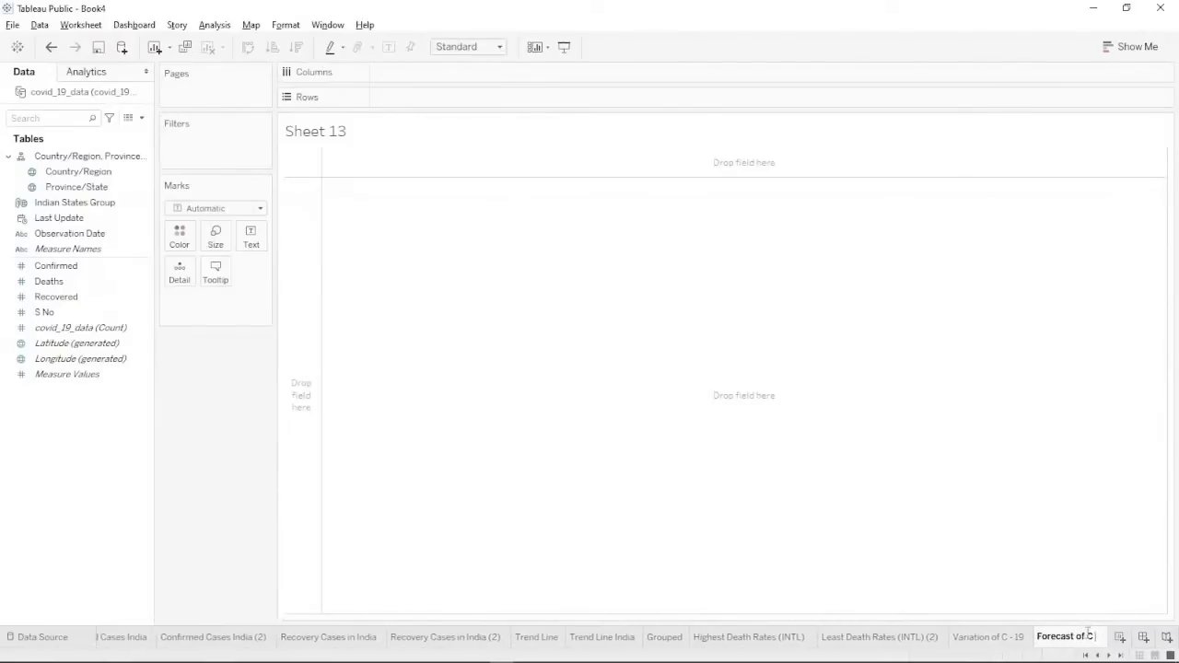
{"action": "type", "text": "9"}
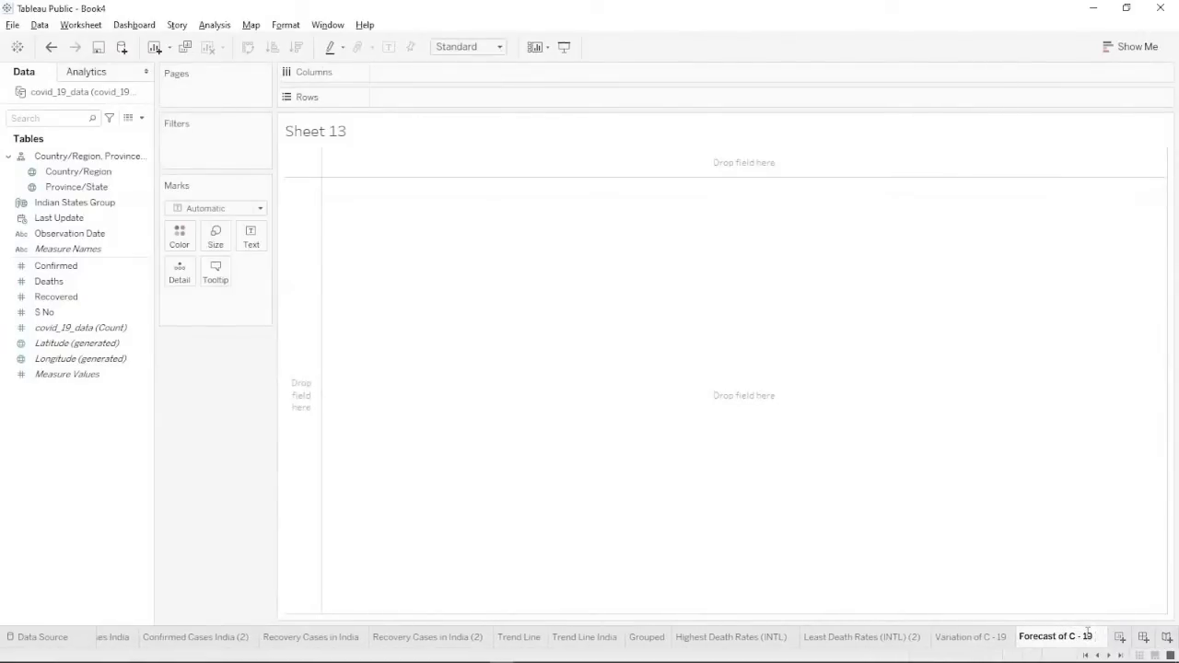
{"action": "type", "text": " Presence"}
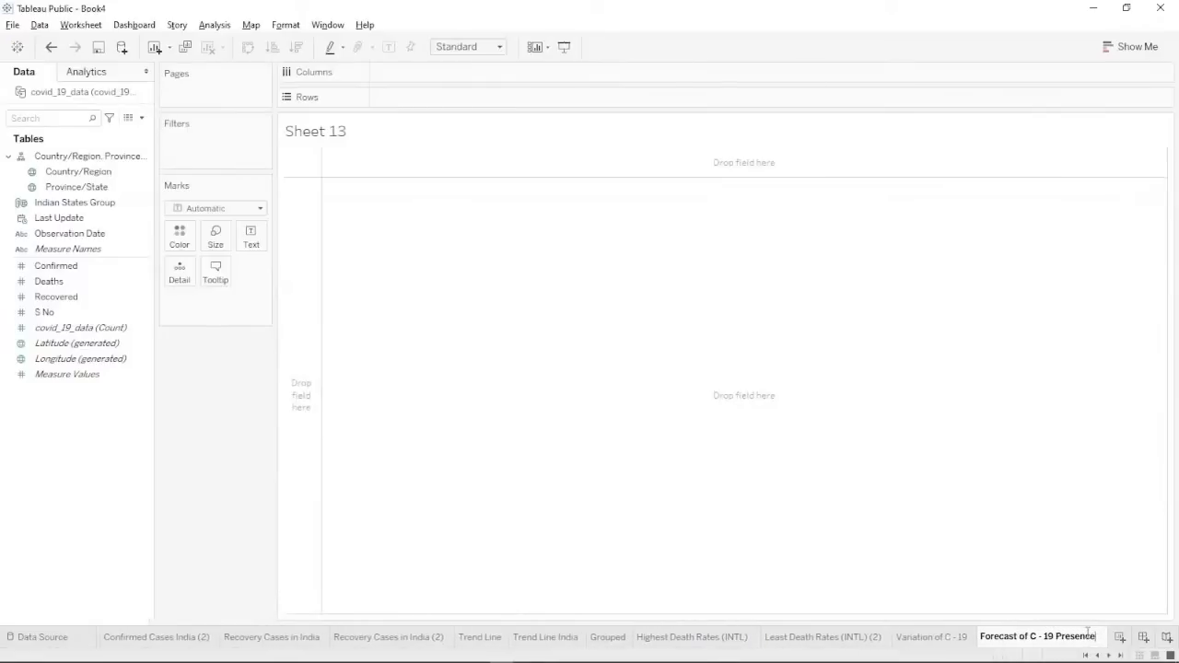
{"action": "key", "text": "Return"}
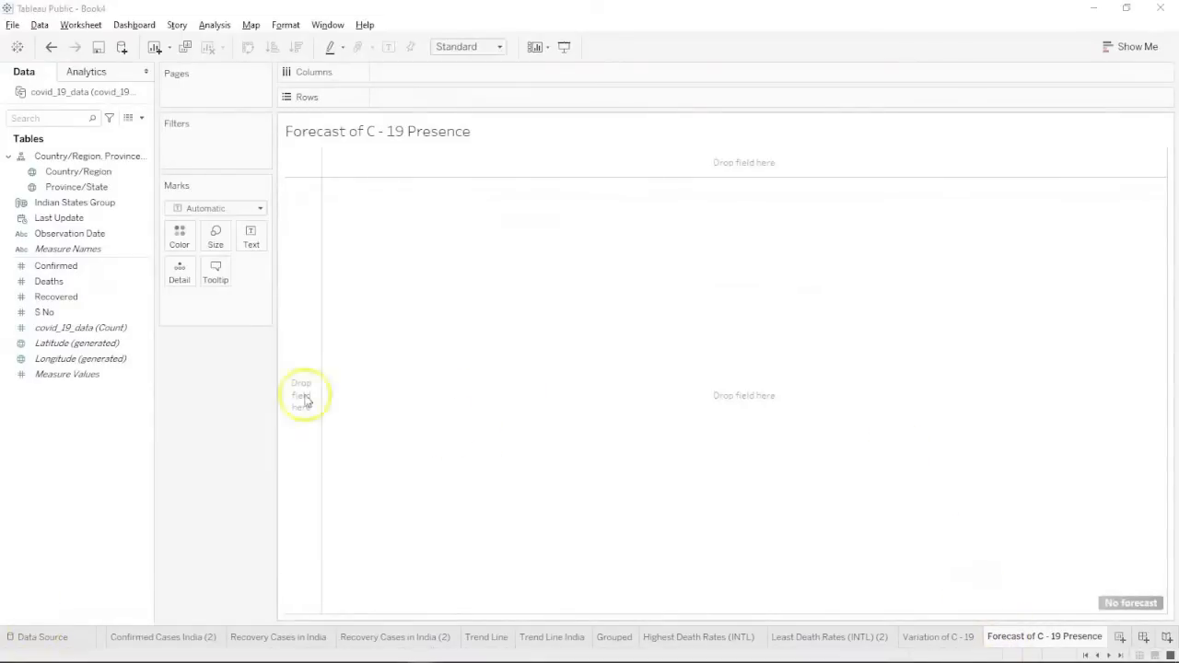
Put Observation Date on Columns and SUM(Confirmed) on Rows to chart bars per date.
{"action": "left_click", "coordinate": [67, 250]}
{"action": "left_click", "coordinate": [65, 233]}
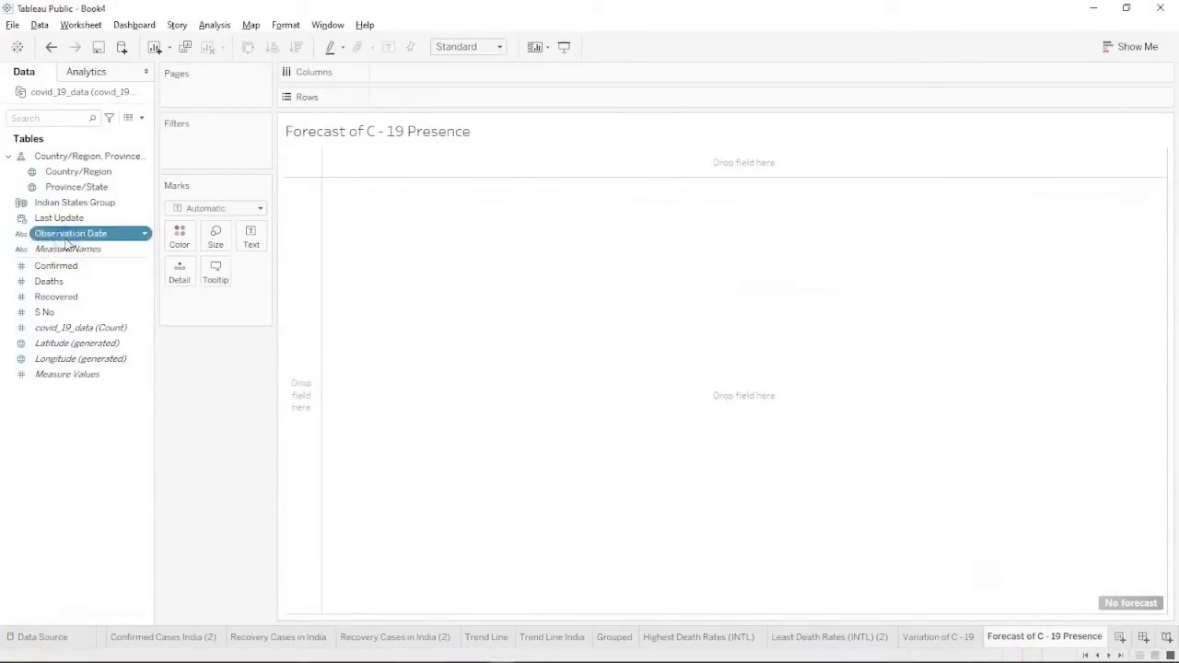
{"action": "left_click", "coordinate": [67, 265], "text": "ctrl"}
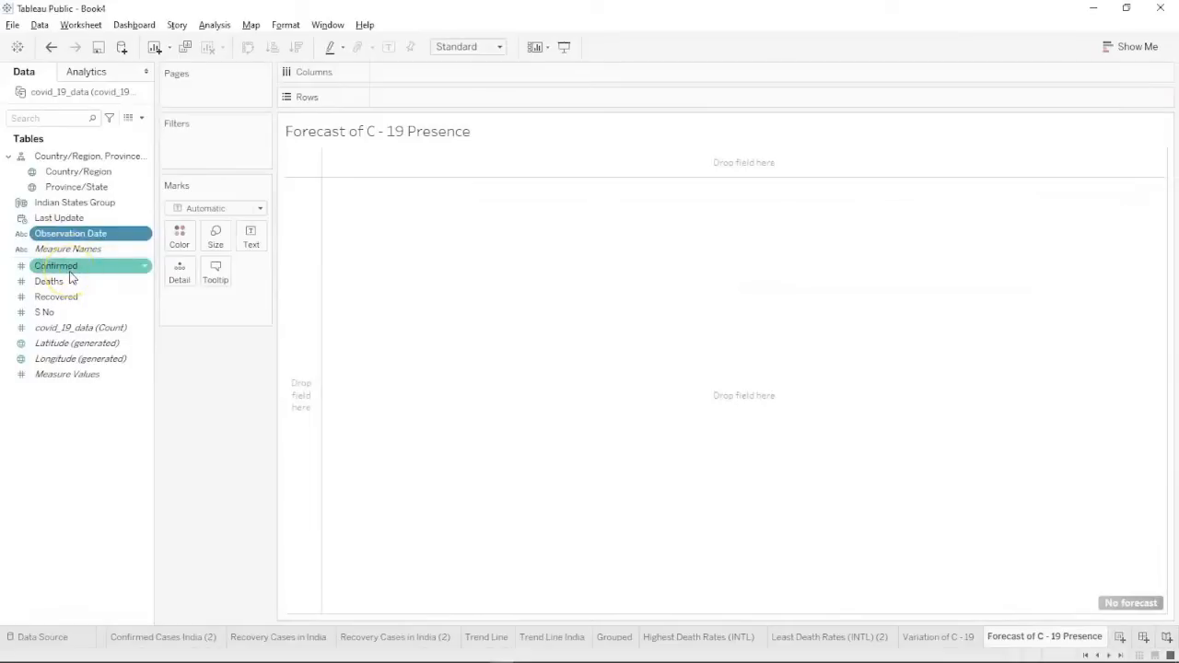
{"action": "left_click", "coordinate": [73, 266], "text": "ctrl"}
{"action": "left_click", "coordinate": [59, 439]}
{"action": "left_click", "coordinate": [105, 238]}
{"action": "left_click_drag", "start_coordinate": [105, 239], "coordinate": [452, 83]}
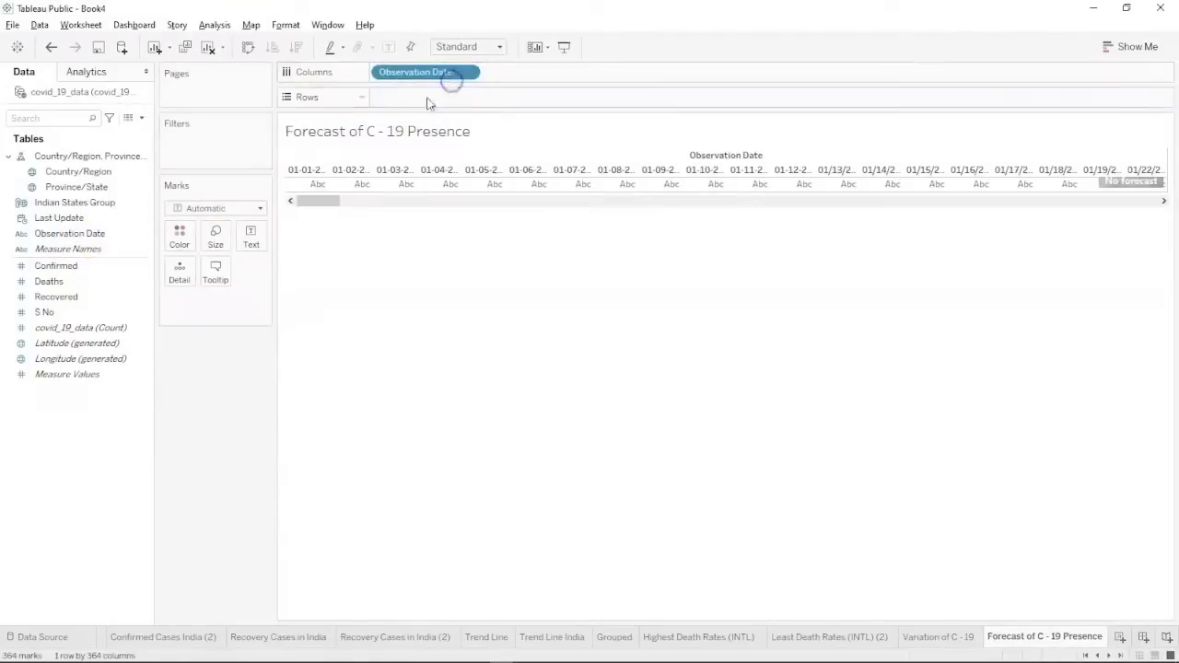
{"action": "left_click_drag", "start_coordinate": [74, 266], "coordinate": [437, 99]}
{"action": "left_click", "coordinate": [446, 73]}
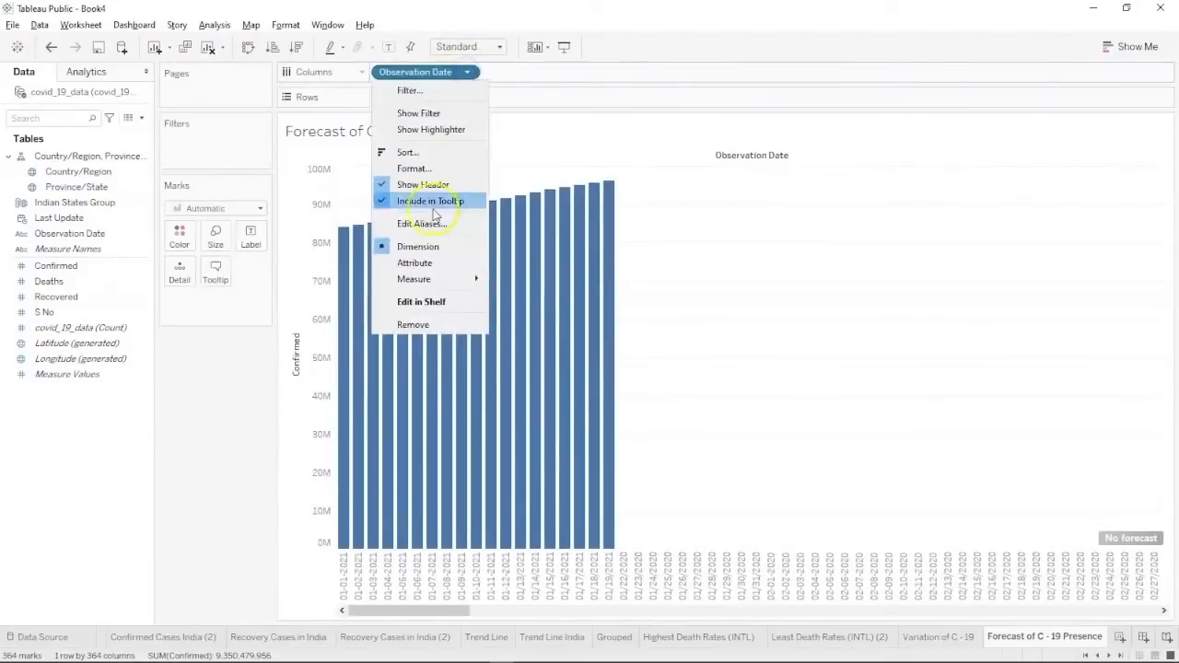
{"action": "left_click", "coordinate": [523, 149]}
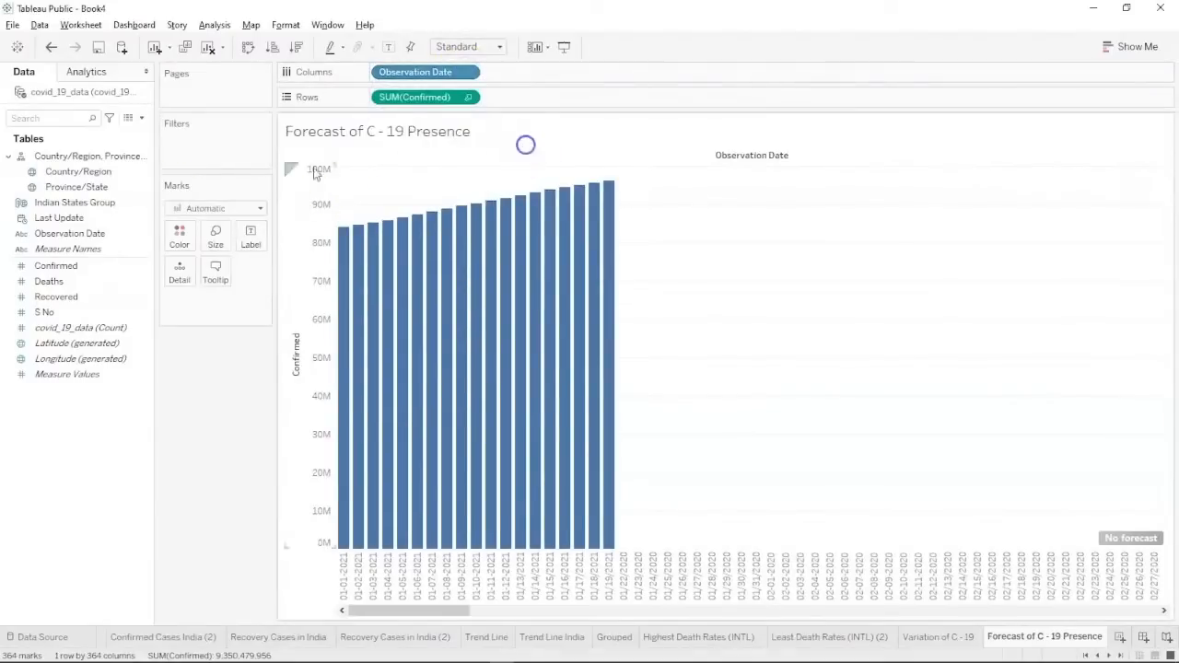
Change the Observation Date field's data type to Date.
{"action": "right_click", "coordinate": [58, 236]}
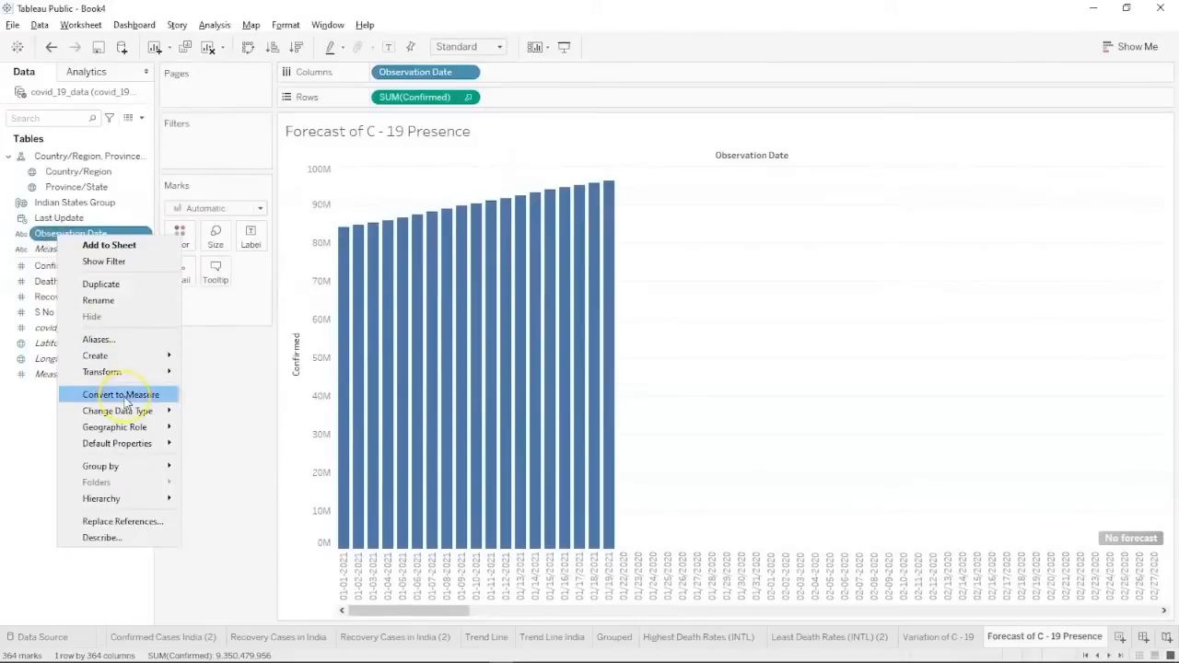
{"action": "mouse_move", "coordinate": [120, 412]}
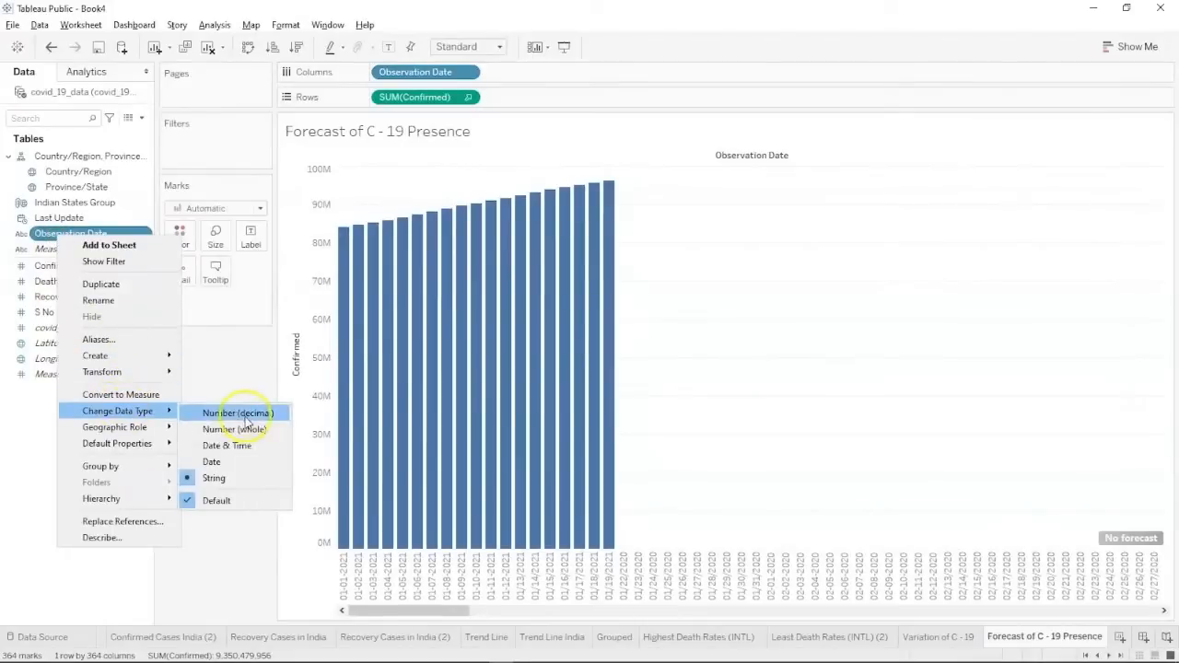
{"action": "left_click", "coordinate": [224, 456]}
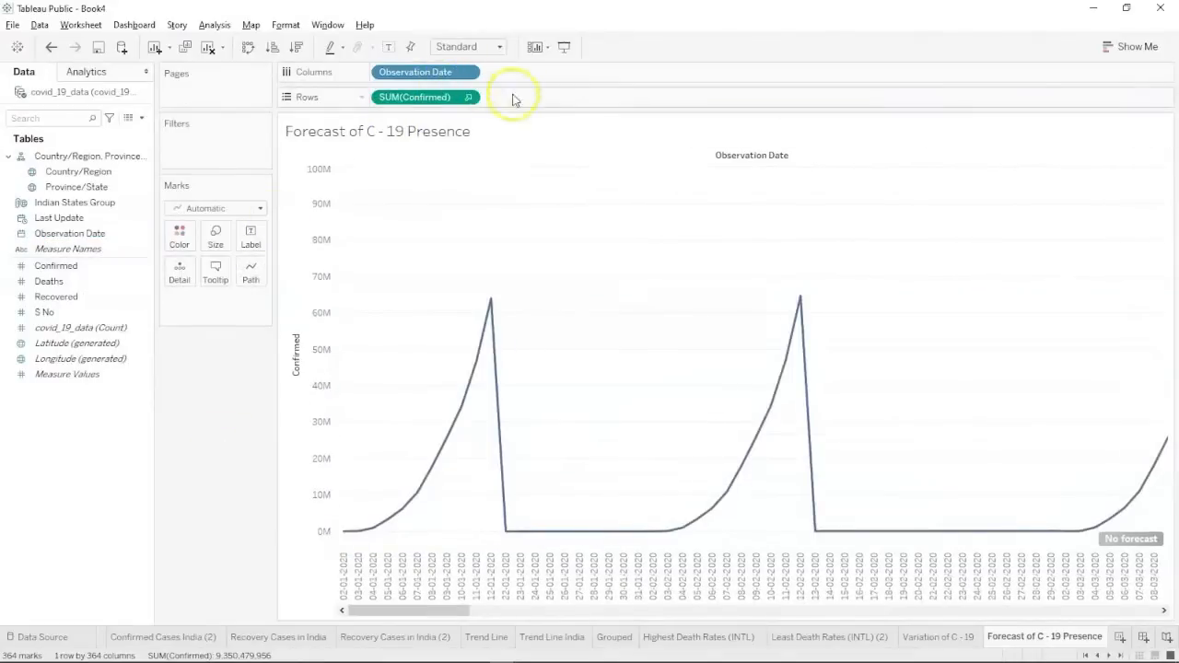
Set the Columns date to exact Day, then to Year, drawing Confirmed as a line.
{"action": "left_click", "coordinate": [468, 72]}
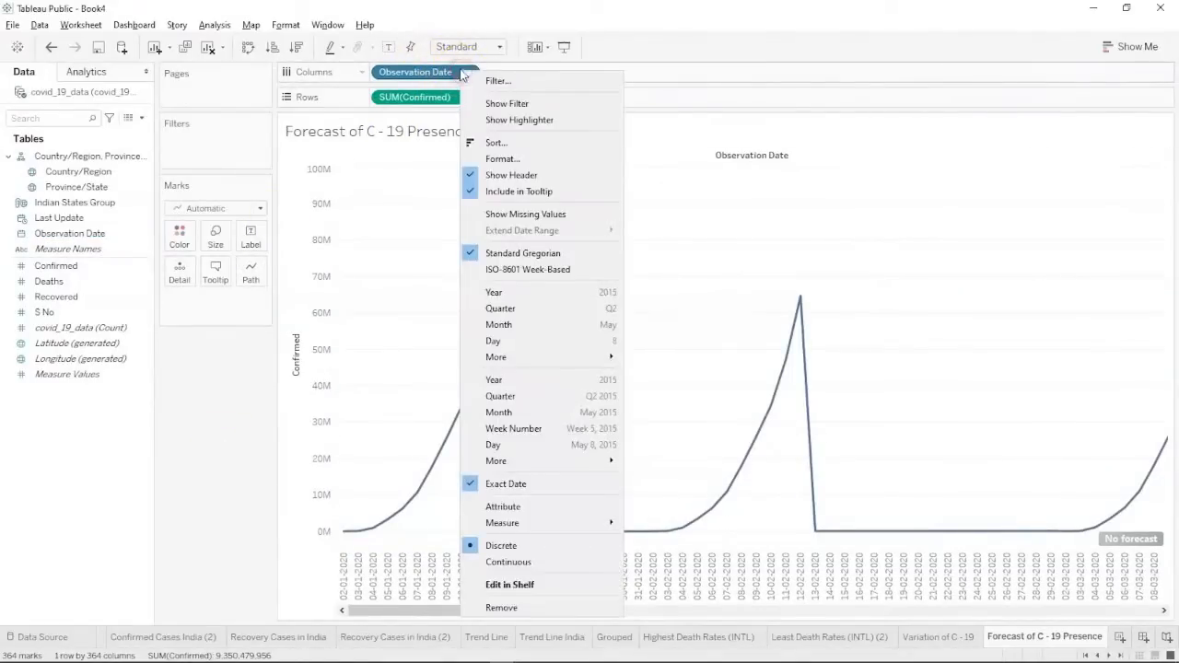
{"action": "mouse_move", "coordinate": [495, 458]}
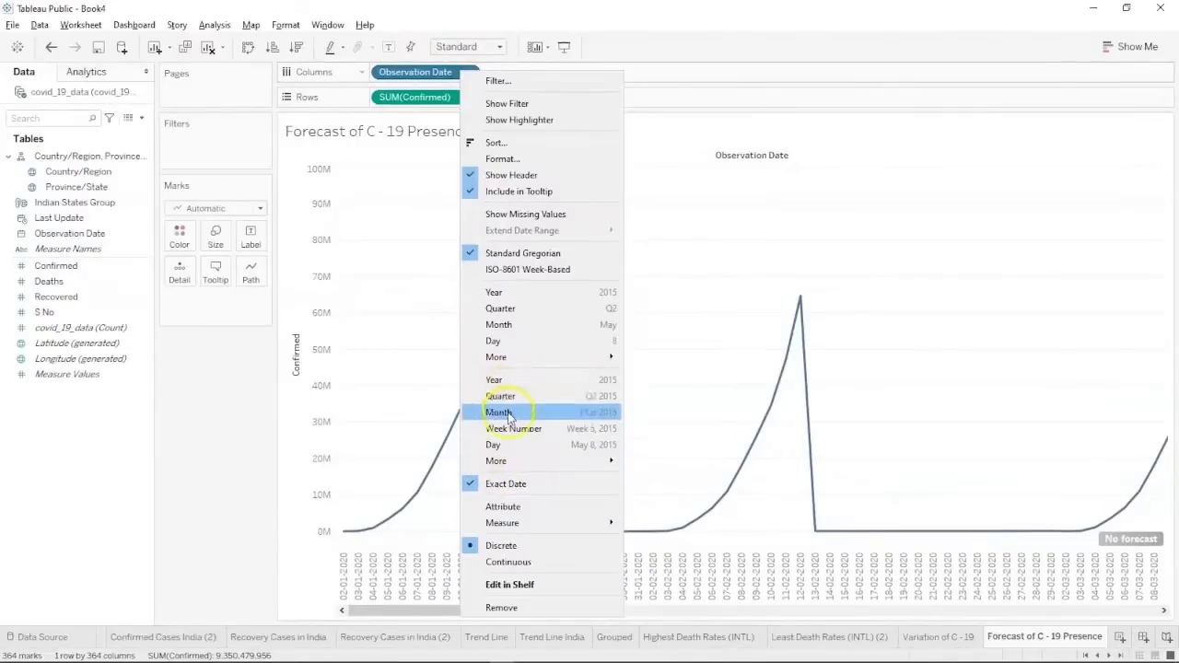
{"action": "left_click", "coordinate": [494, 444]}
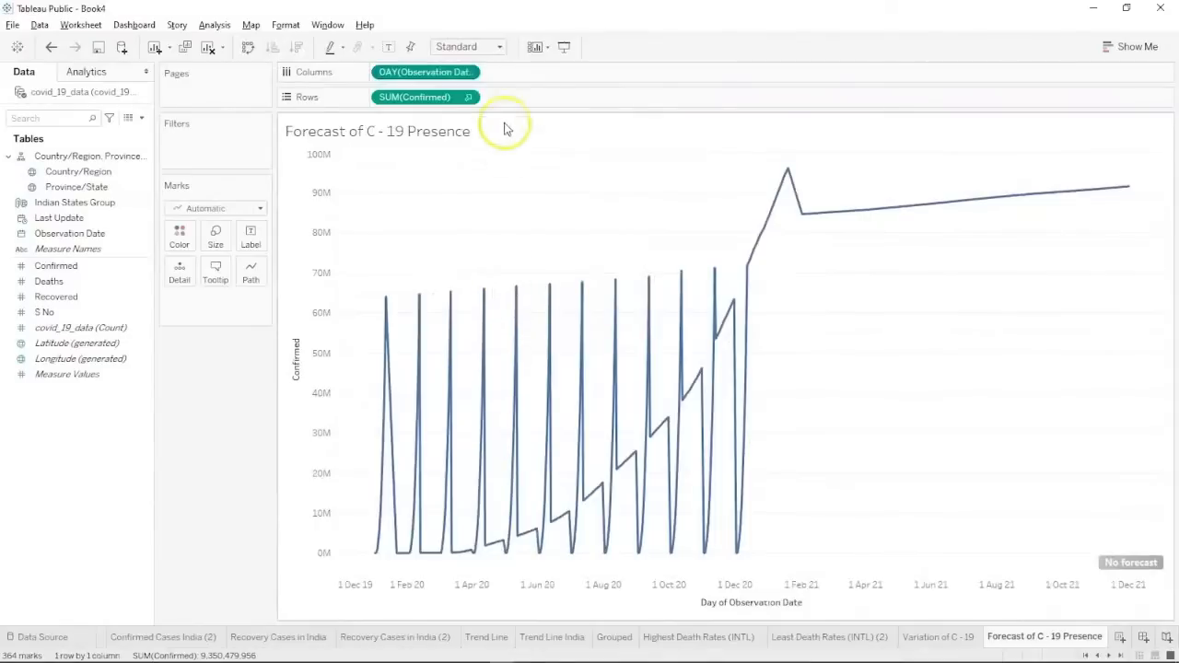
{"action": "left_click", "coordinate": [453, 74]}
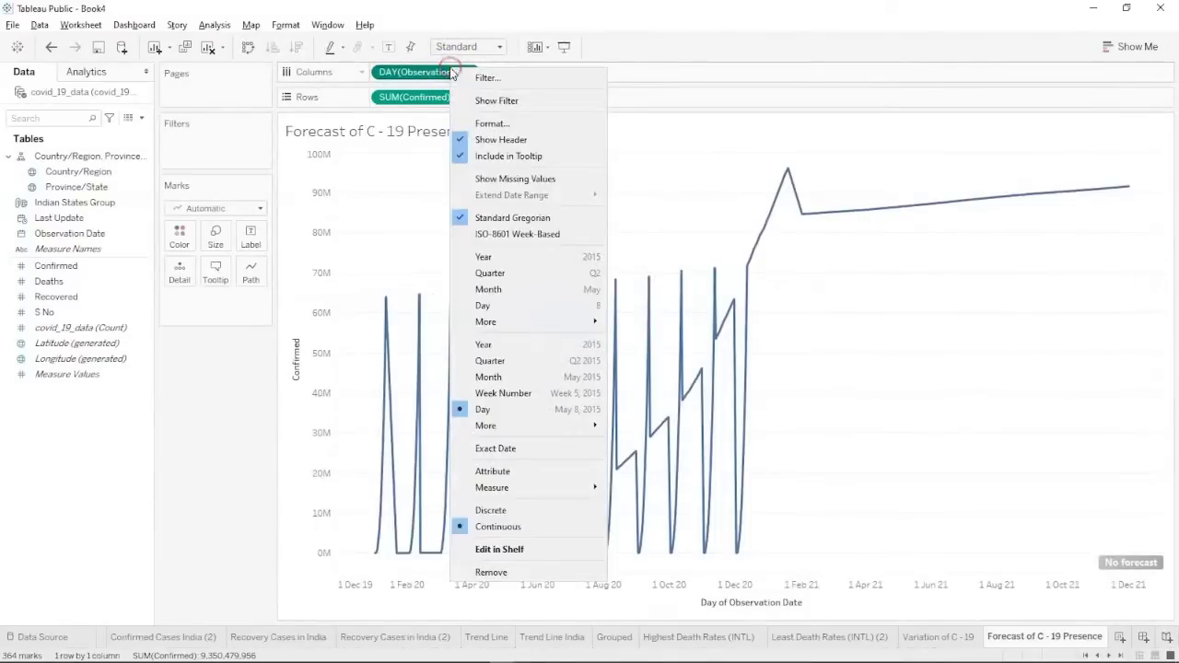
{"action": "left_click", "coordinate": [486, 348]}
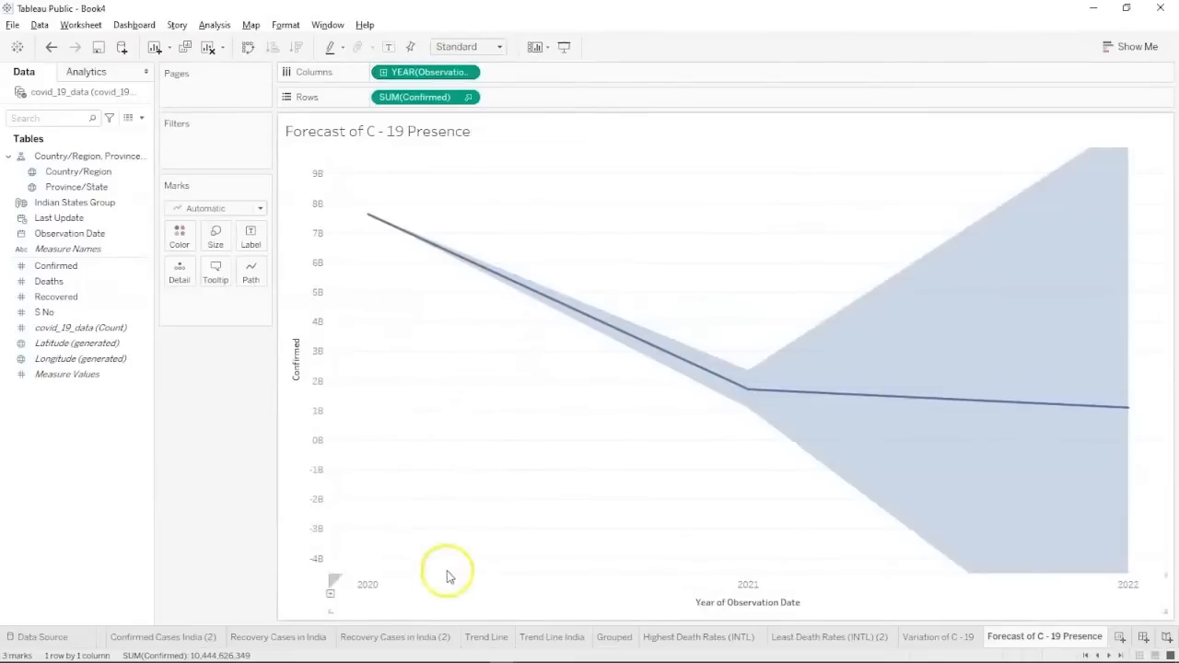
Add a Forecast from the Analytics pane and read the estimated Confirmed values on the forecast line.
{"action": "left_click", "coordinate": [105, 71]}
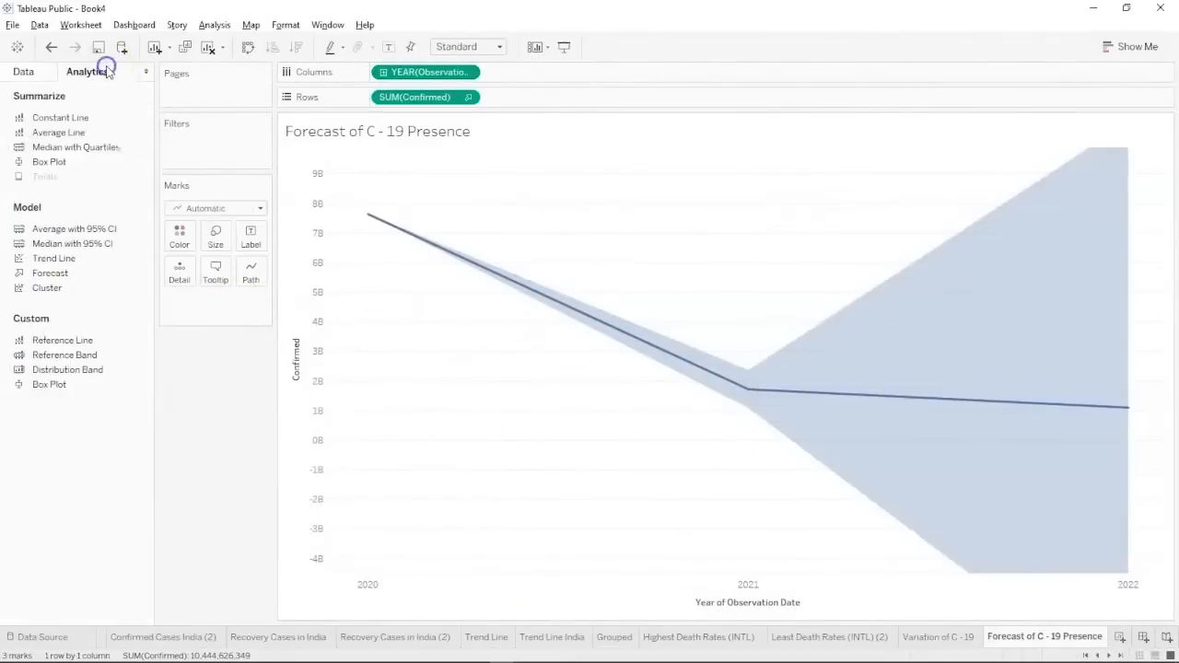
{"action": "double_click", "coordinate": [50, 272]}
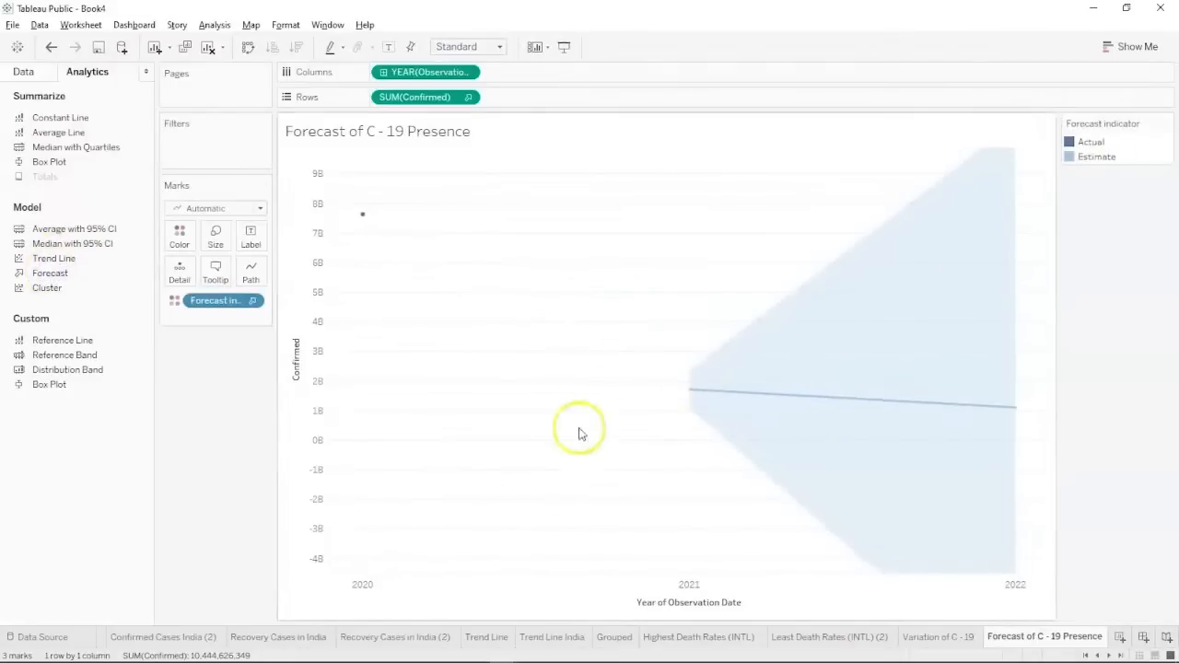
{"action": "mouse_move", "coordinate": [362, 218]}
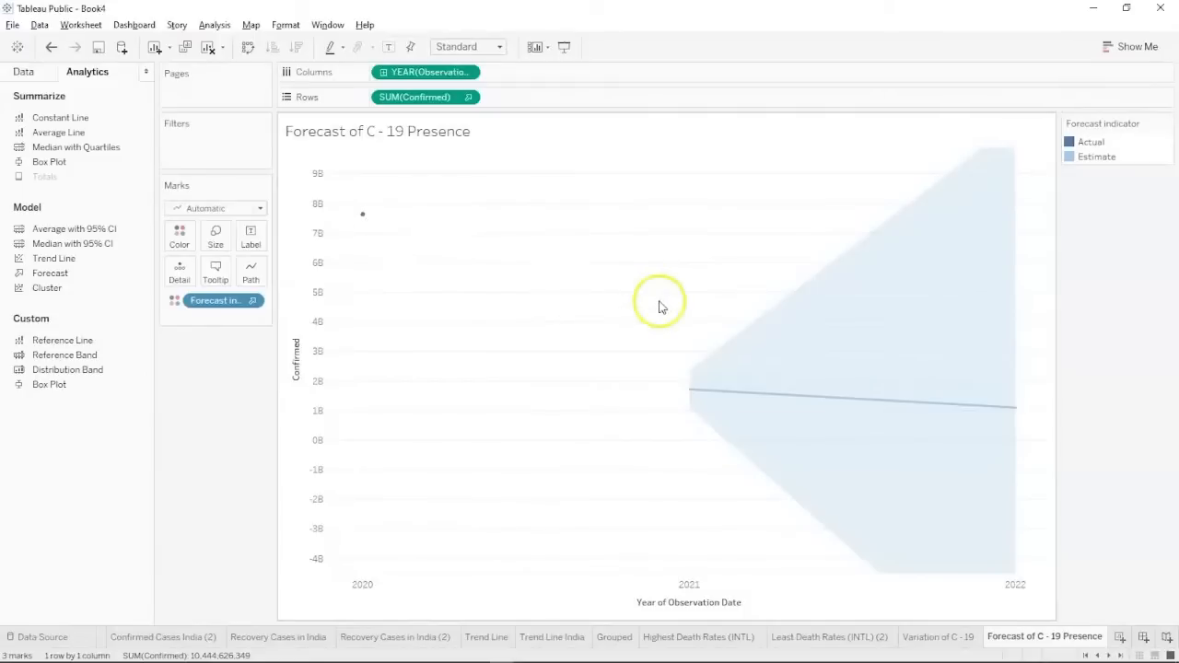
{"action": "mouse_move", "coordinate": [690, 391]}
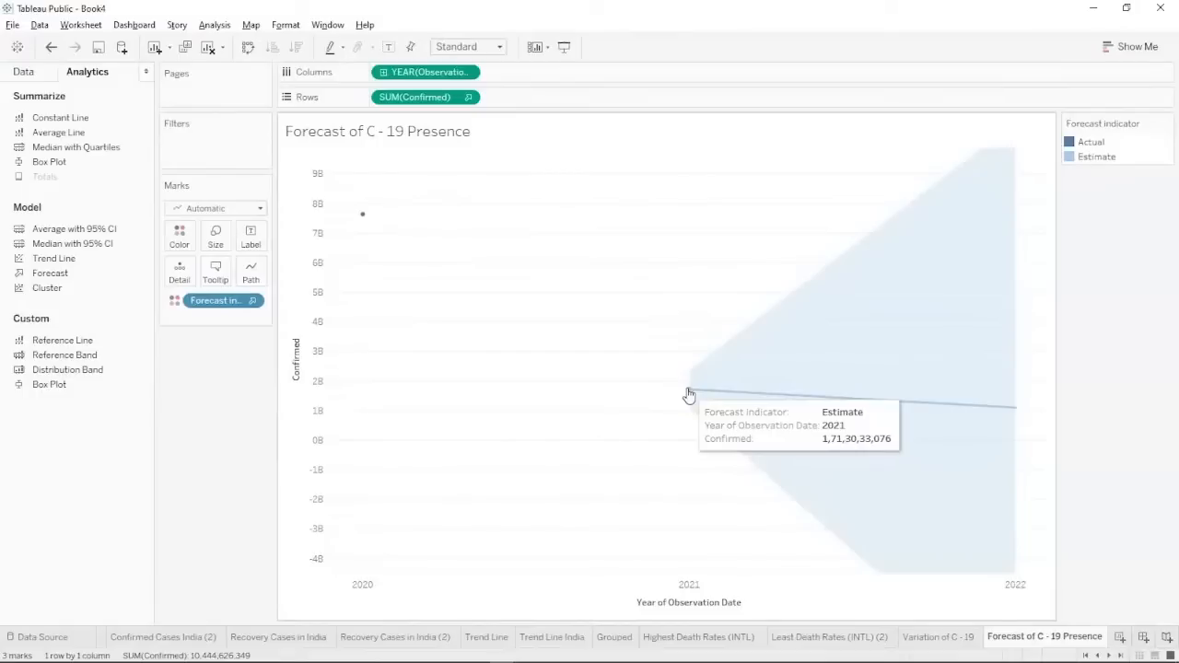
{"action": "left_click", "coordinate": [827, 398]}
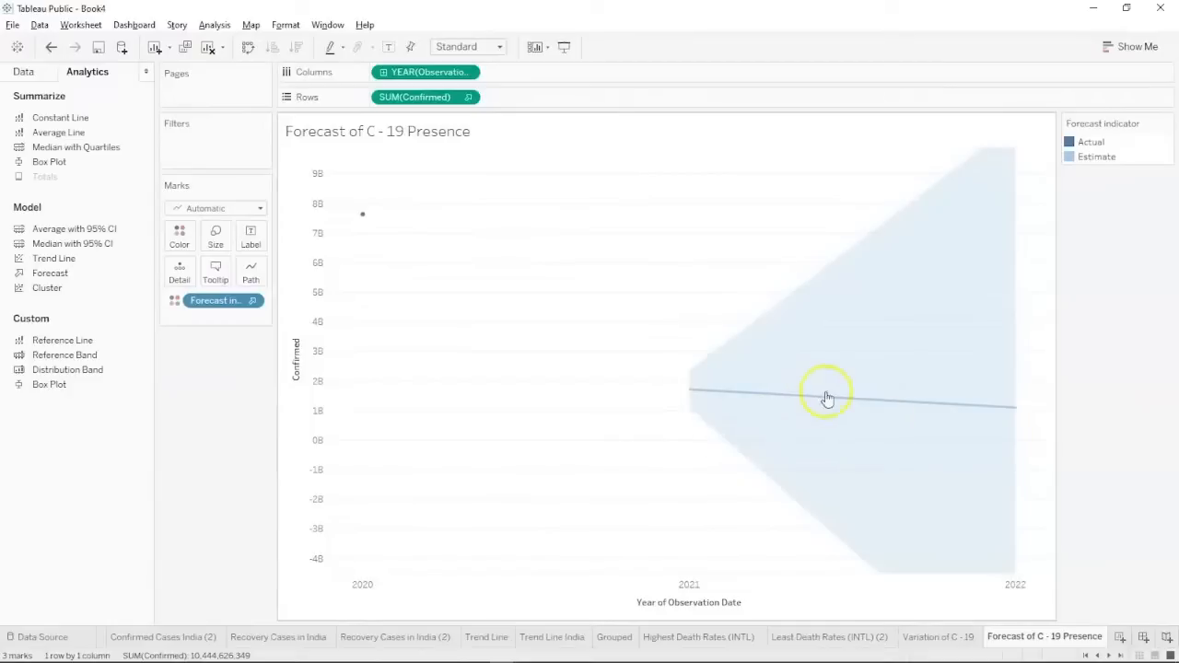
{"action": "mouse_move", "coordinate": [1003, 410]}
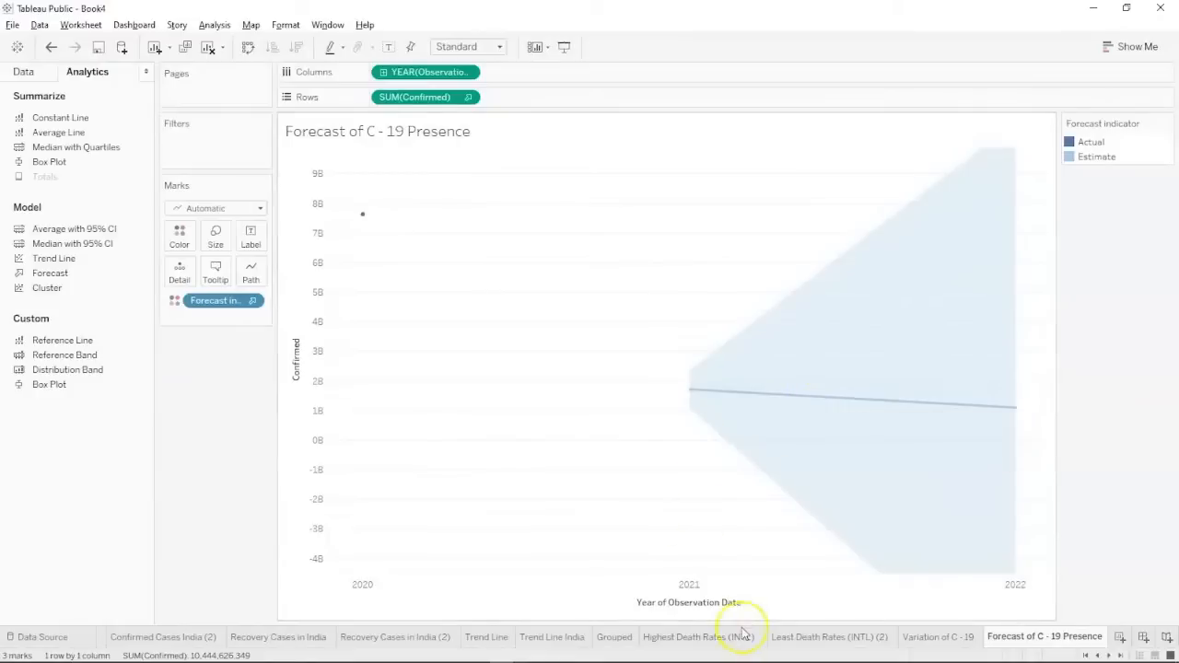
{"action": "left_click", "coordinate": [251, 278]}
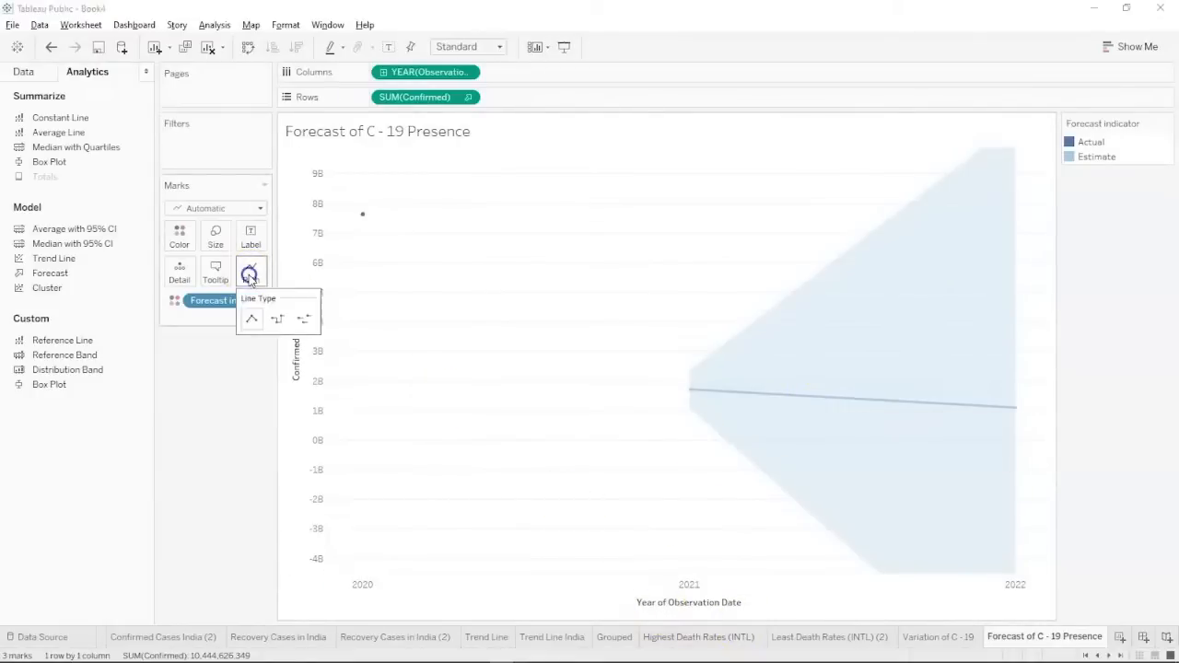
{"action": "left_click", "coordinate": [279, 320]}
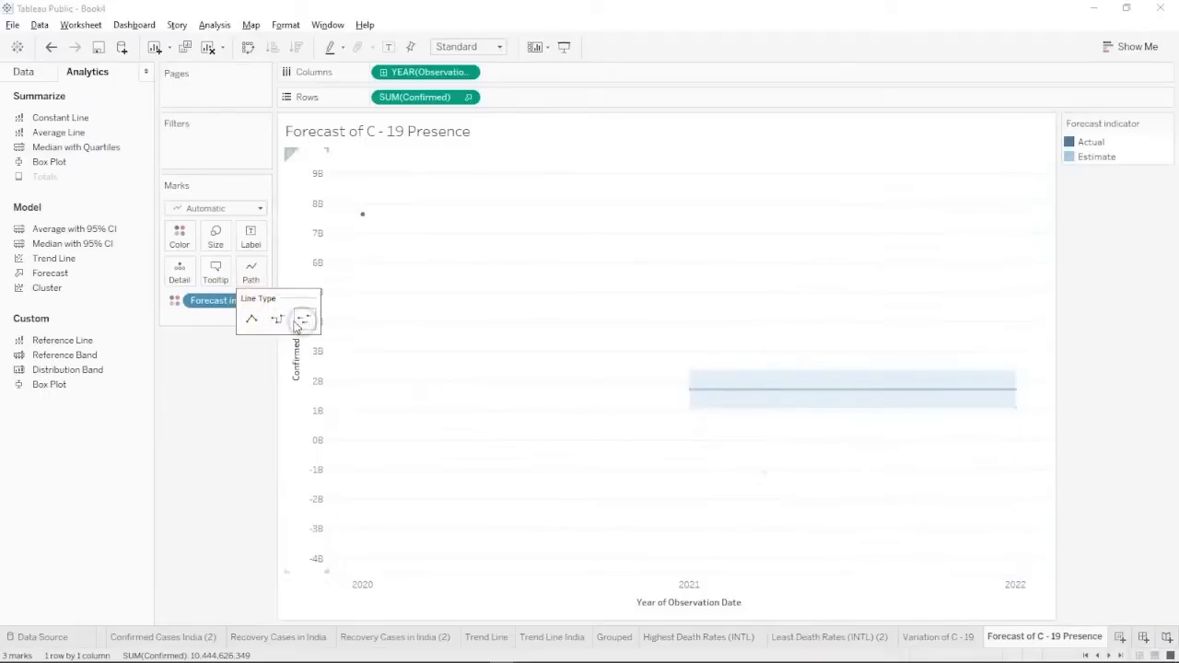
{"action": "left_click", "coordinate": [254, 320]}
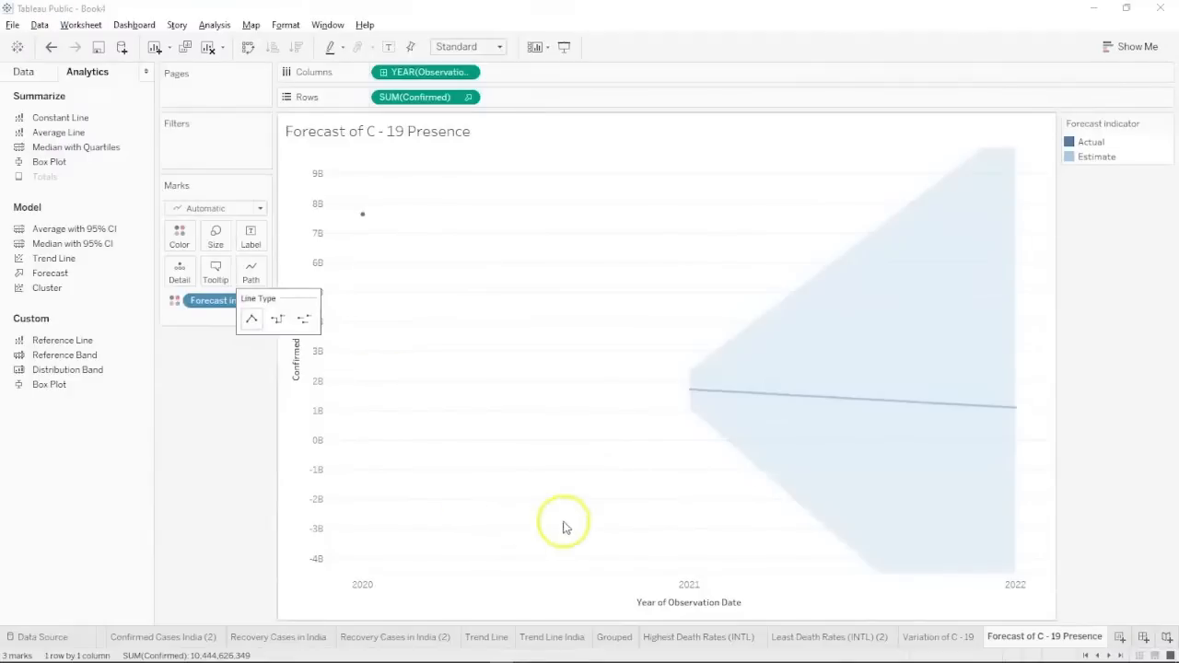
{"action": "left_click", "coordinate": [212, 497]}
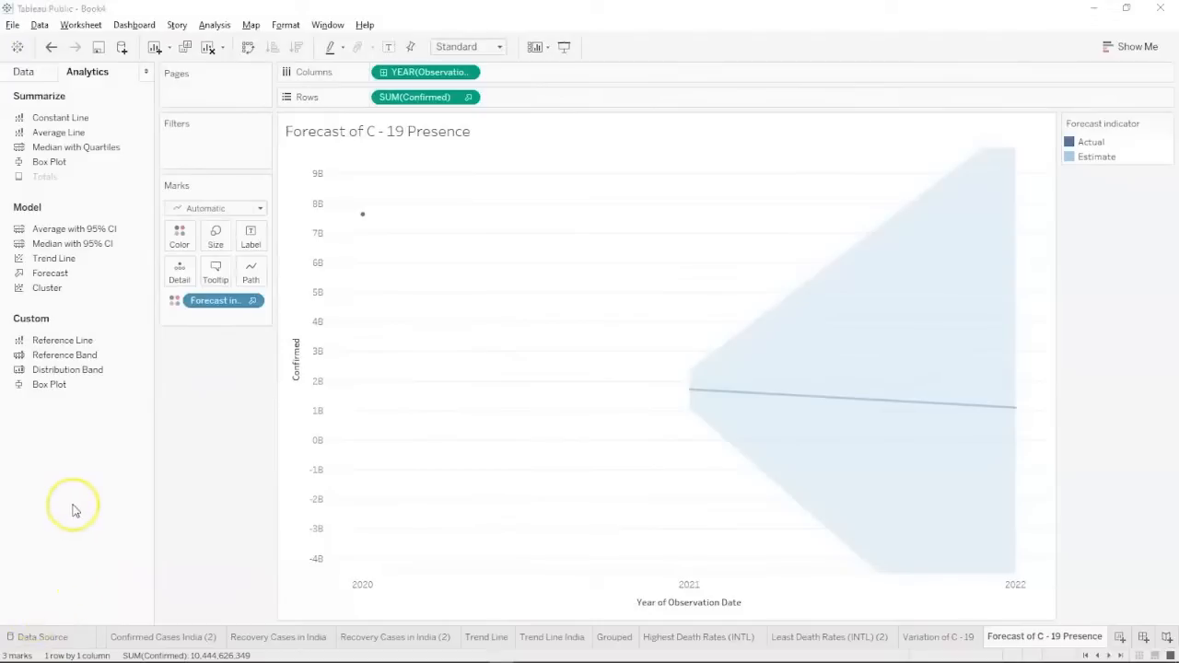
{"action": "key", "text": "alt+Tab"}
{"action": "key", "text": "alt+Tab"}
{"action": "key", "text": "alt+Tab"}
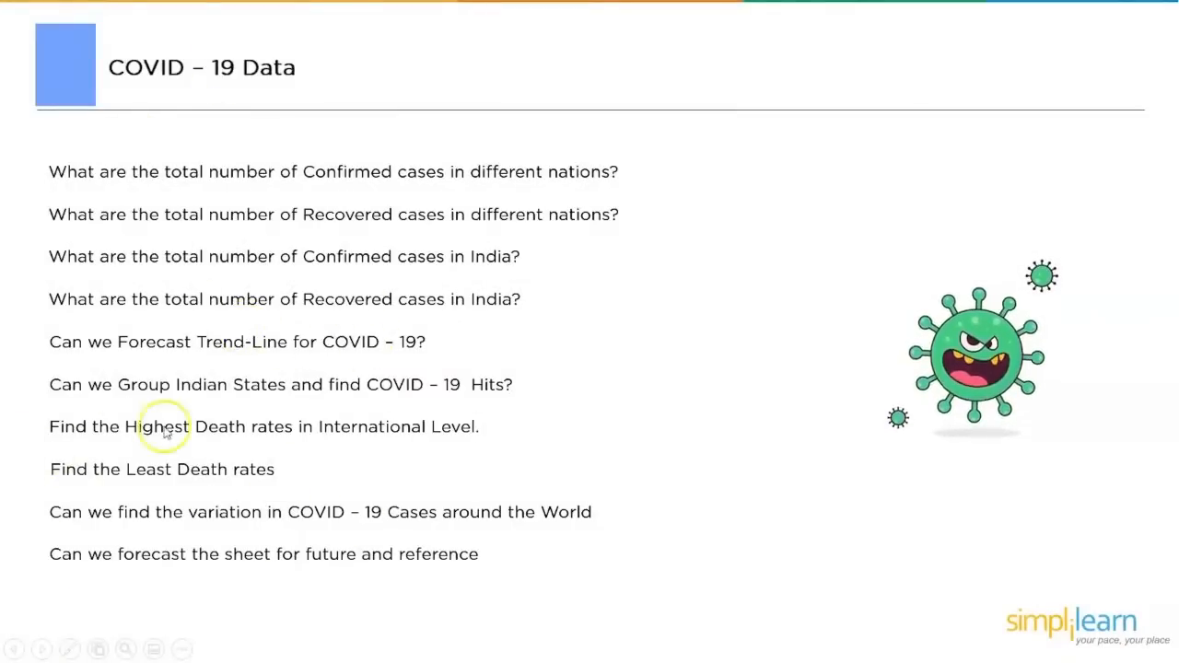
{"action": "key", "text": "alt+Tab"}
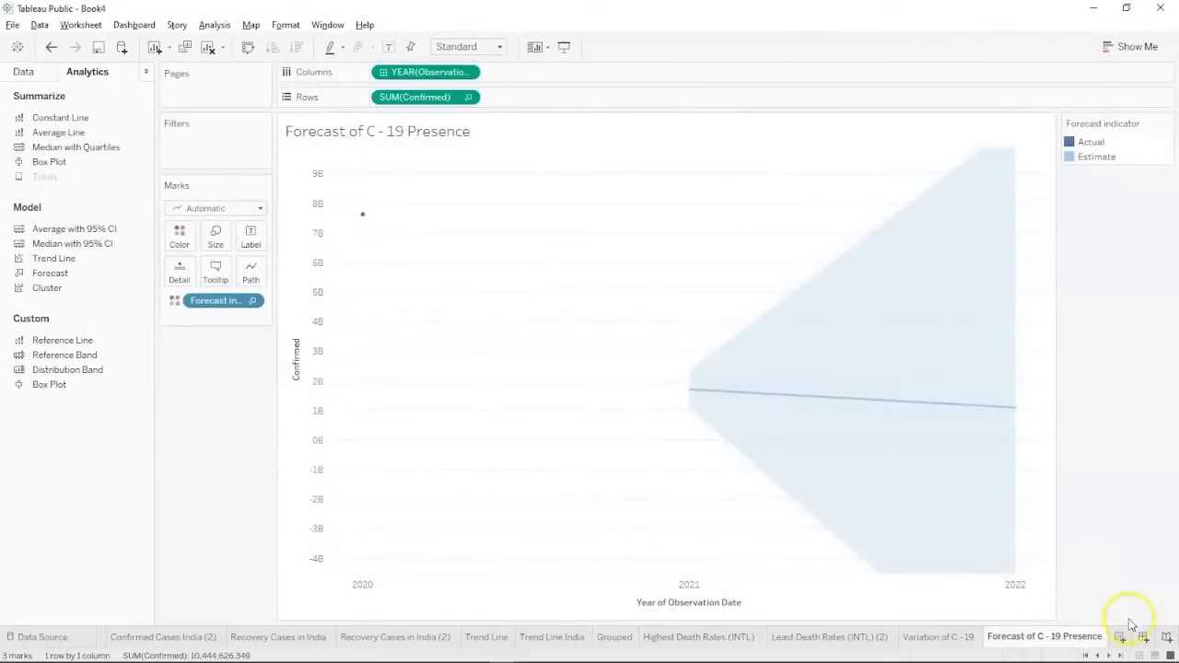
Add Dashboard 1 with a Range size of 1320 px width and 760 px maximum height.
{"action": "left_click", "coordinate": [1143, 637]}
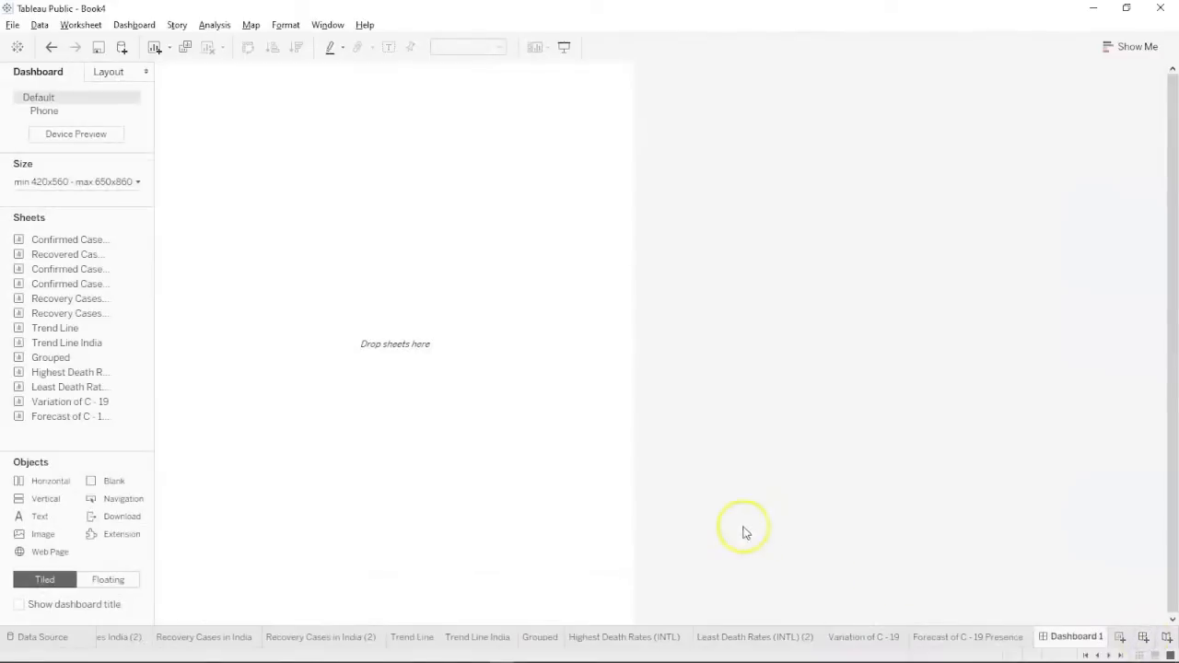
{"action": "left_click", "coordinate": [97, 181]}
{"action": "left_click", "coordinate": [76, 261]}
{"action": "left_click", "coordinate": [77, 261]}
{"action": "left_click", "coordinate": [76, 262]}
{"action": "left_click", "coordinate": [76, 260]}
{"action": "left_click", "coordinate": [77, 261]}
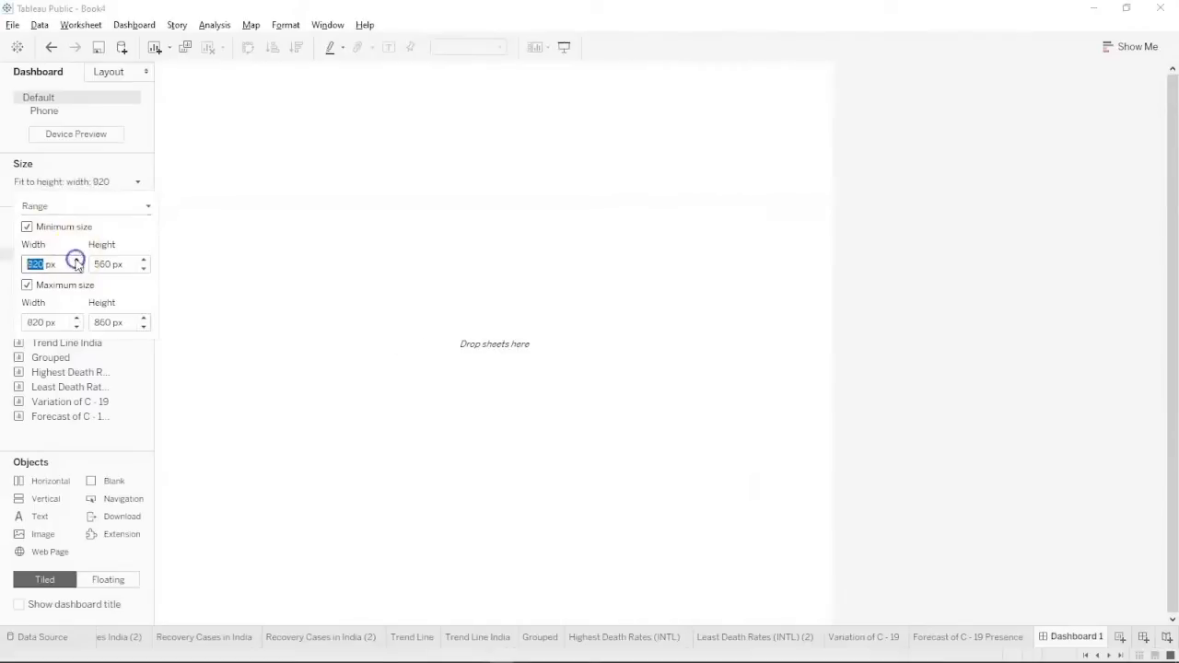
{"action": "left_click", "coordinate": [77, 261]}
{"action": "left_click", "coordinate": [76, 261]}
{"action": "left_click", "coordinate": [76, 260]}
{"action": "left_click", "coordinate": [76, 260]}
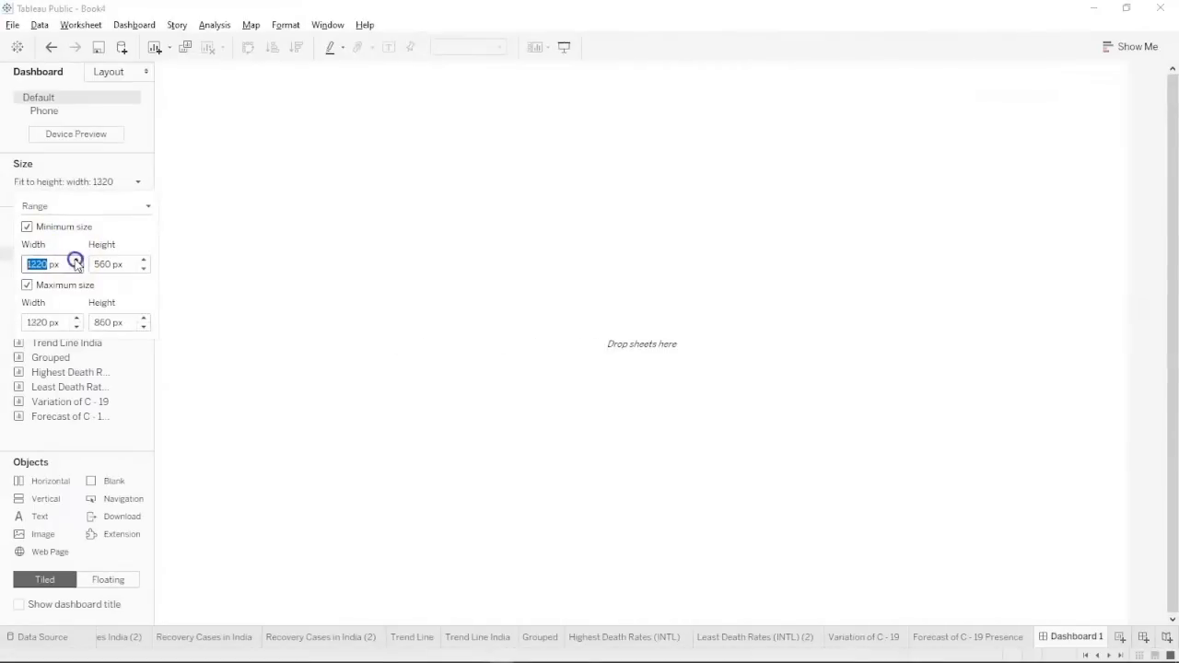
{"action": "left_click", "coordinate": [143, 326]}
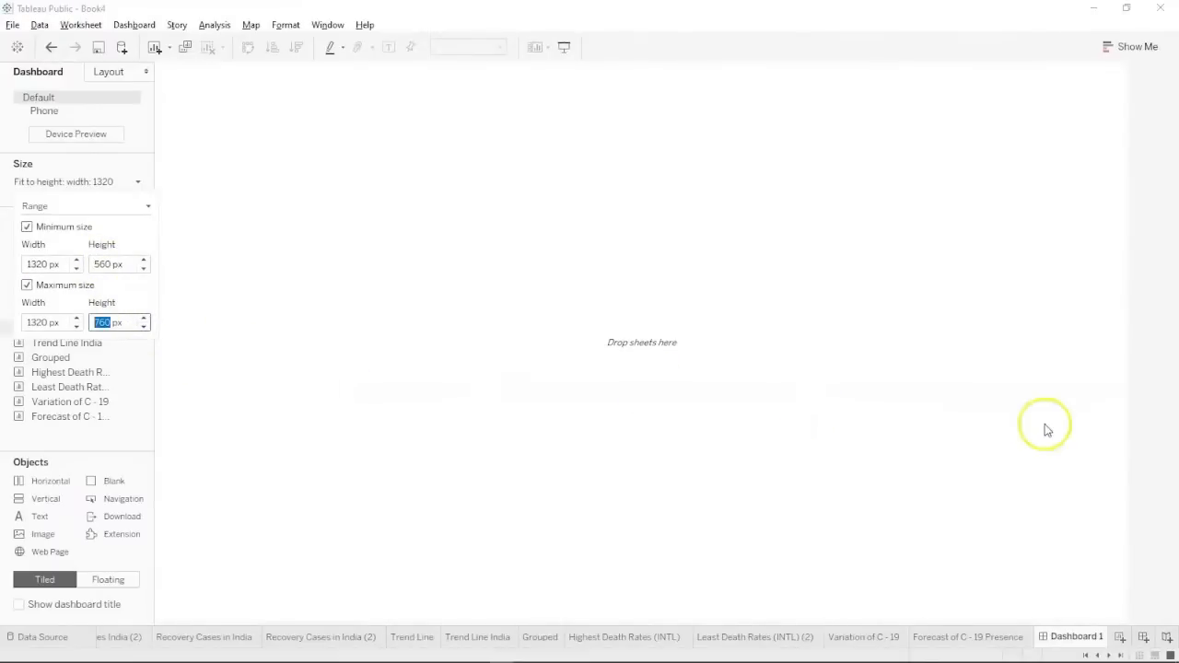
{"action": "left_click", "coordinate": [1155, 477]}
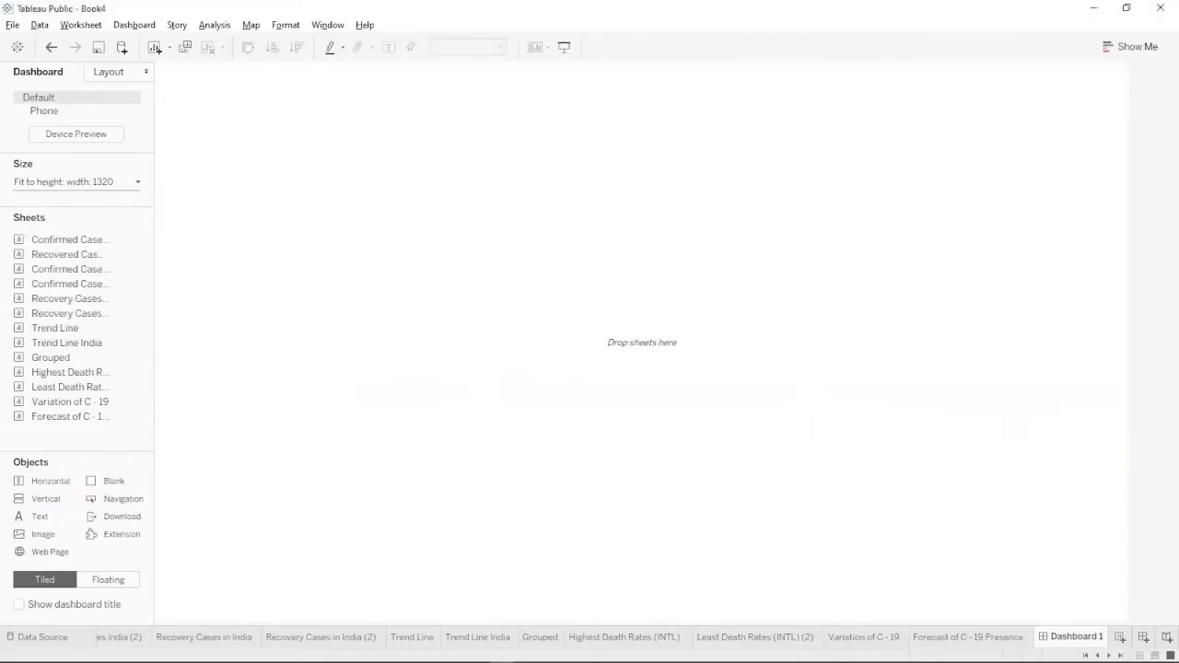
Place the Confirmed Cases (INTL) and Recovered Cases (INTL) maps on the dashboard.
{"action": "left_click_drag", "start_coordinate": [71, 238], "coordinate": [247, 234]}
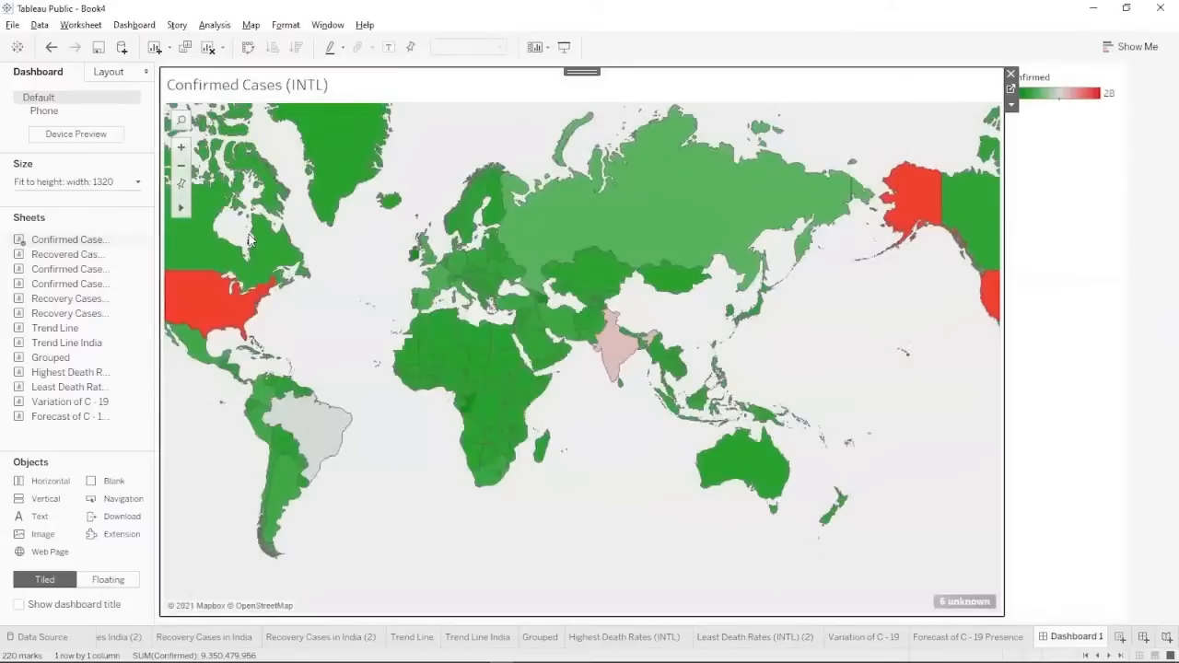
{"action": "left_click_drag", "start_coordinate": [71, 255], "coordinate": [368, 374]}
{"action": "left_click_drag", "start_coordinate": [373, 424], "coordinate": [520, 302]}
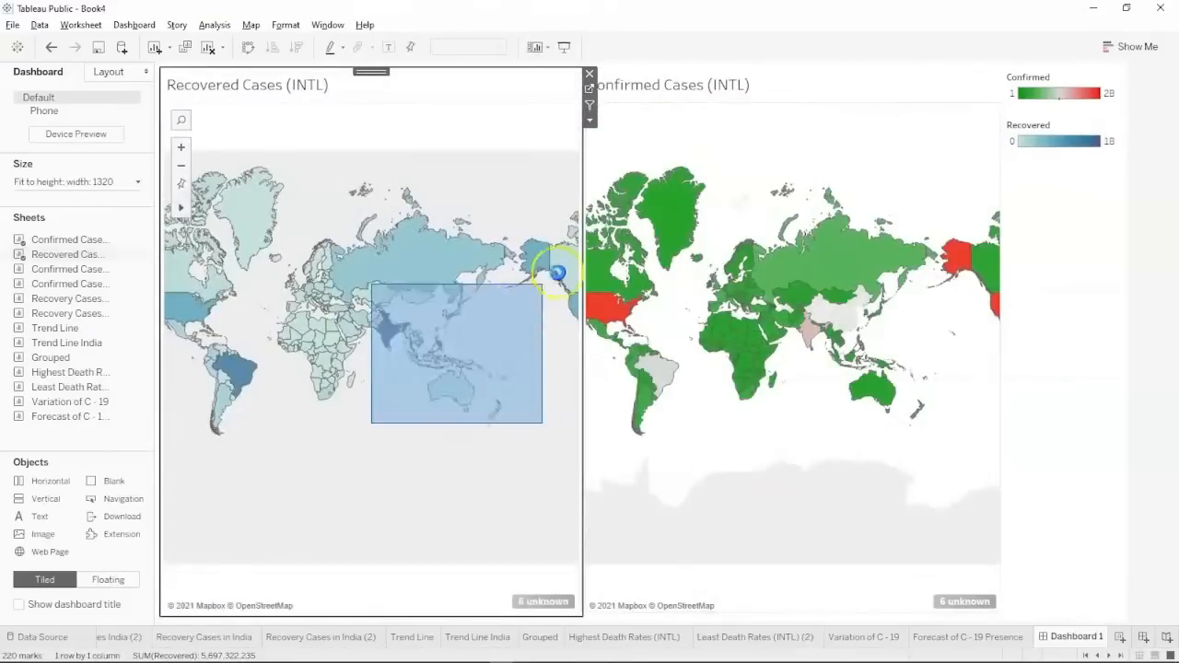
{"action": "left_click", "coordinate": [555, 255]}
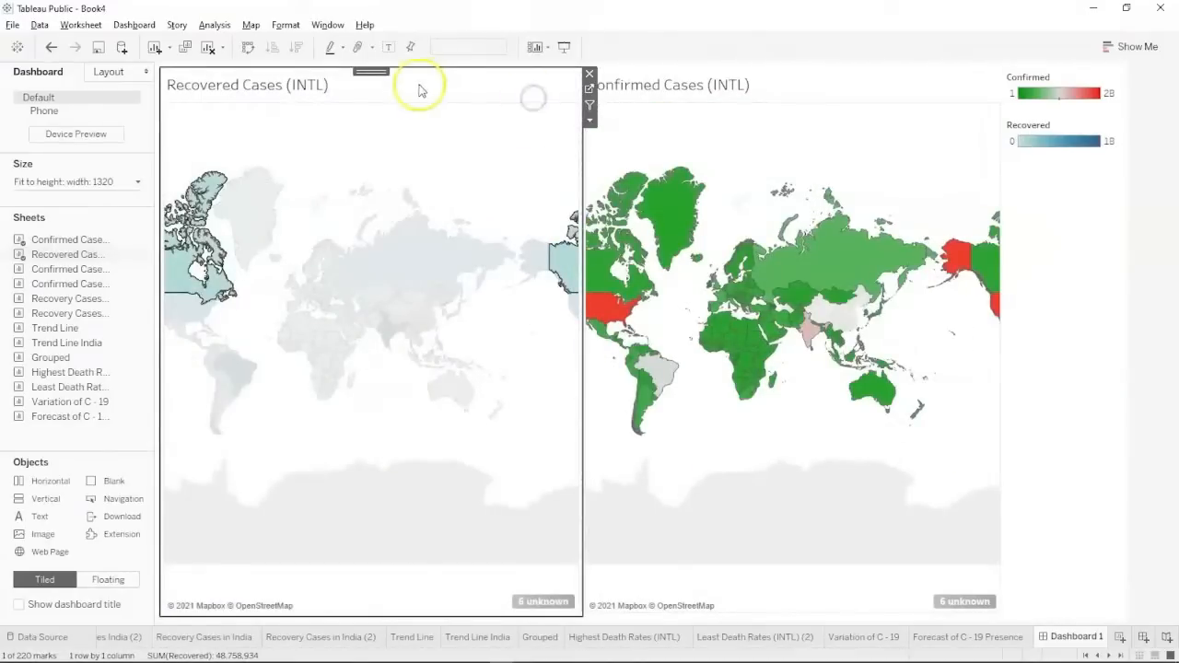
{"action": "left_click", "coordinate": [347, 109]}
{"action": "left_click_drag", "start_coordinate": [362, 73], "coordinate": [635, 108]}
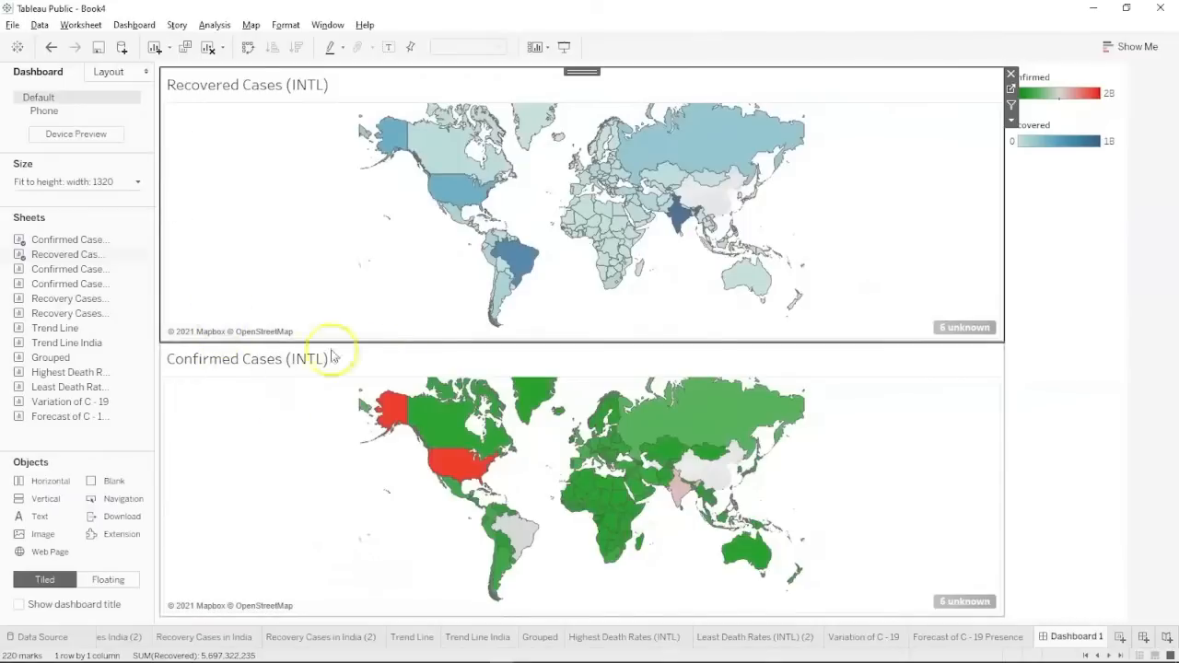
Move the Confirmed map to the top, put Trend Line beside it, and drag in Highest Death Rates.
{"action": "left_click", "coordinate": [396, 357]}
{"action": "left_click_drag", "start_coordinate": [563, 343], "coordinate": [594, 122]}
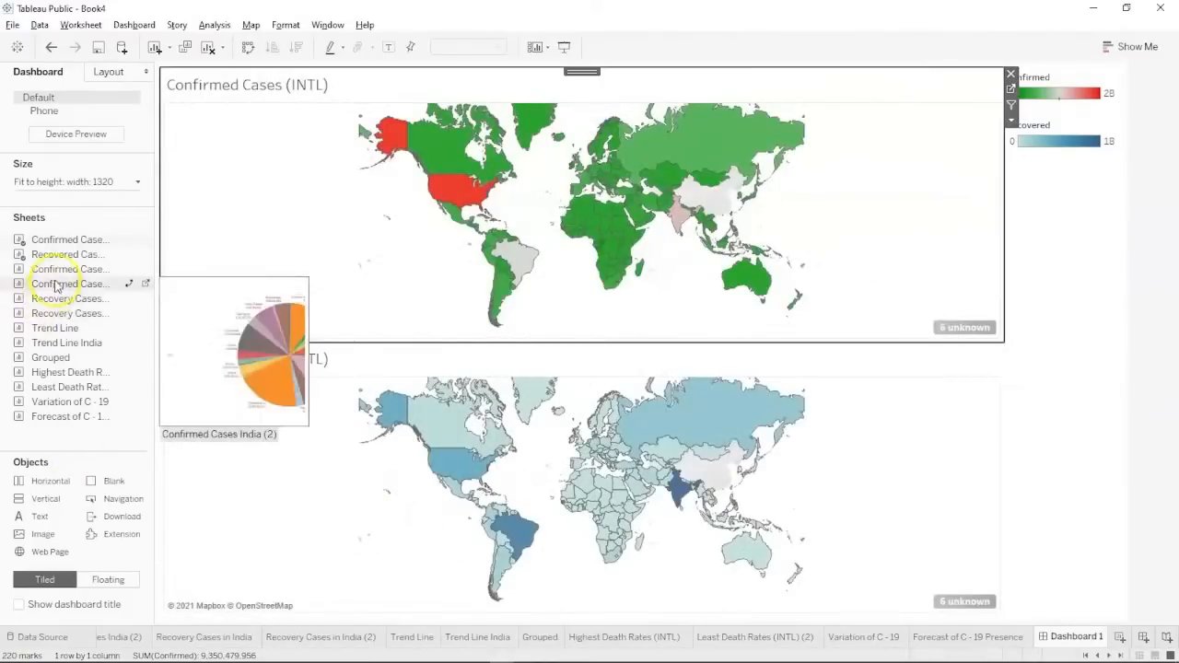
{"action": "mouse_move", "coordinate": [66, 330]}
{"action": "left_mouse_down"}
{"action": "mouse_move", "coordinate": [442, 307]}
{"action": "mouse_move", "coordinate": [672, 212]}
{"action": "left_mouse_up"}
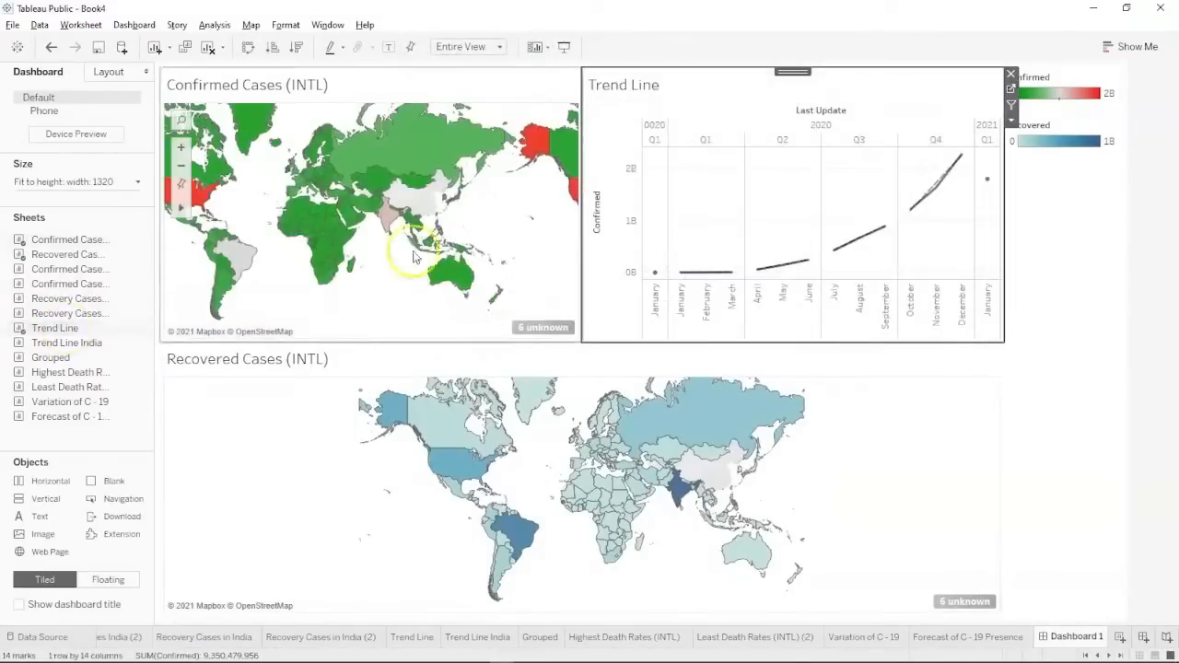
{"action": "mouse_move", "coordinate": [53, 372]}
{"action": "left_mouse_down"}
{"action": "mouse_move", "coordinate": [362, 400]}
{"action": "mouse_move", "coordinate": [545, 452]}
{"action": "mouse_move", "coordinate": [734, 370]}
{"action": "mouse_move", "coordinate": [902, 416]}
{"action": "mouse_move", "coordinate": [903, 445]}
{"action": "left_mouse_up"}
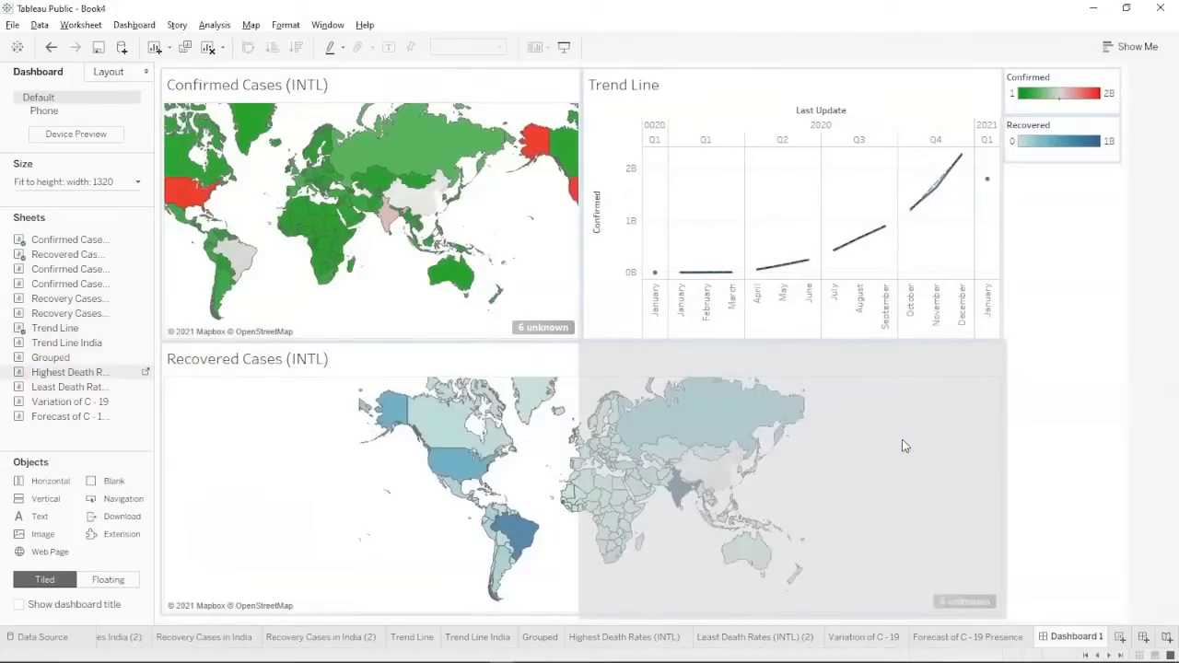
Drop Highest Death Rates (INTL) beside the Recovered map as the fourth quadrant.
{"action": "left_click_drag", "start_coordinate": [610, 502], "coordinate": [659, 460]}
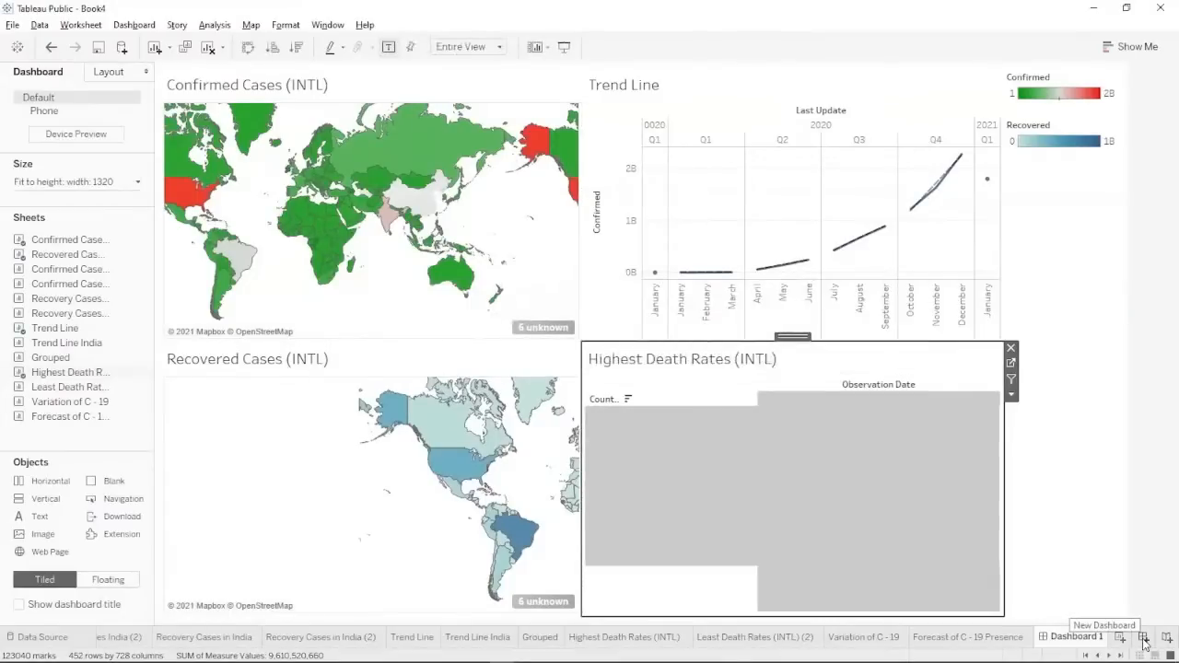
{"action": "mouse_move", "coordinate": [1168, 648]}
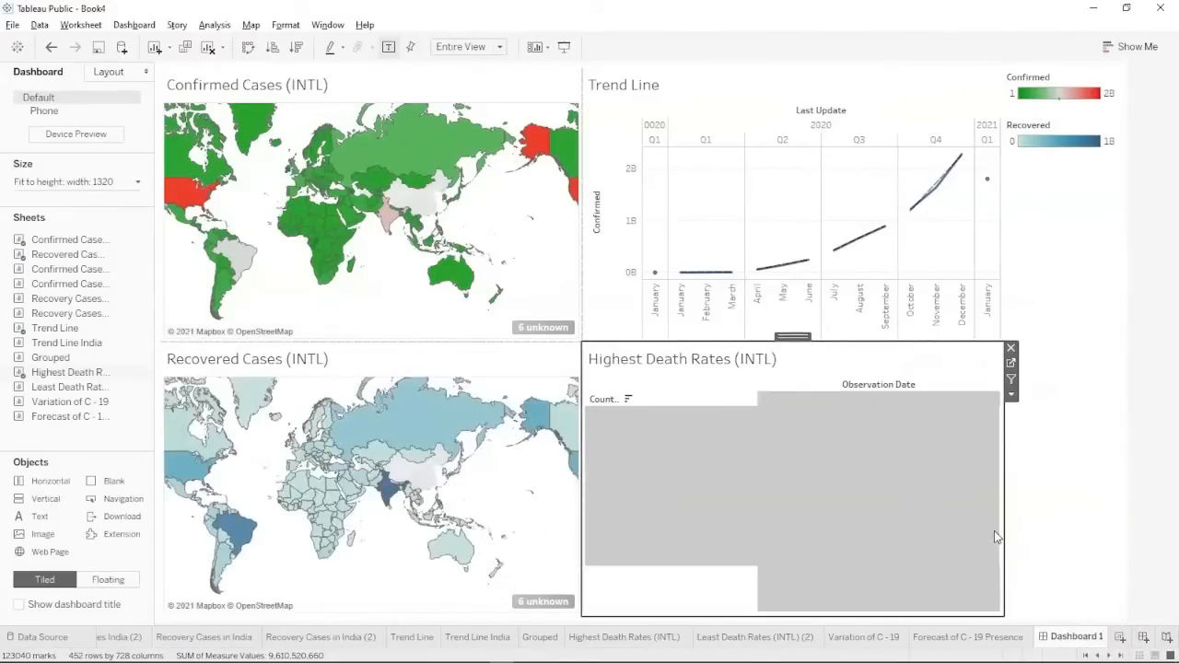
{"action": "mouse_move", "coordinate": [921, 515]}
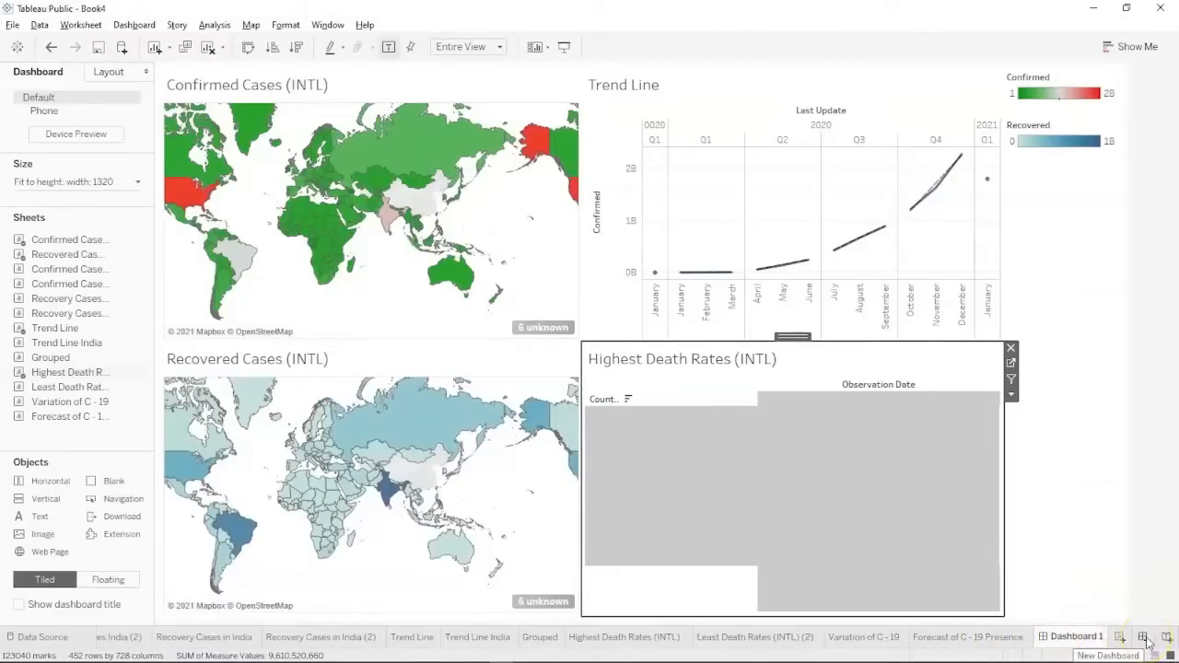
{"action": "left_click", "coordinate": [1035, 552]}
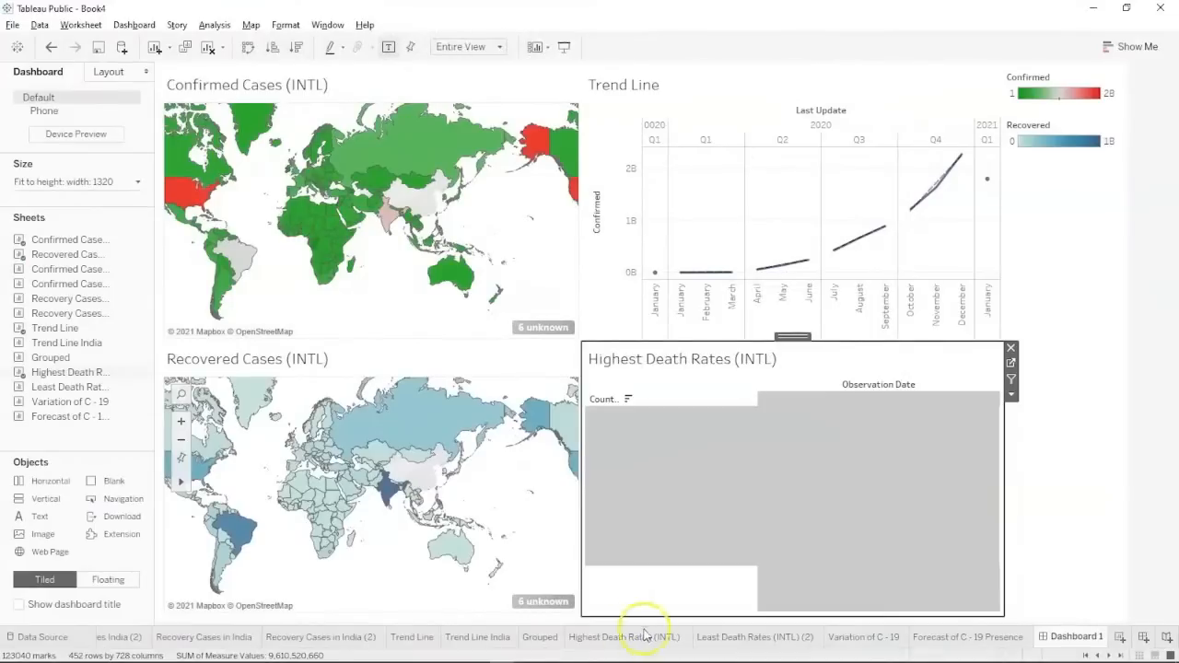
{"action": "left_click", "coordinate": [644, 643]}
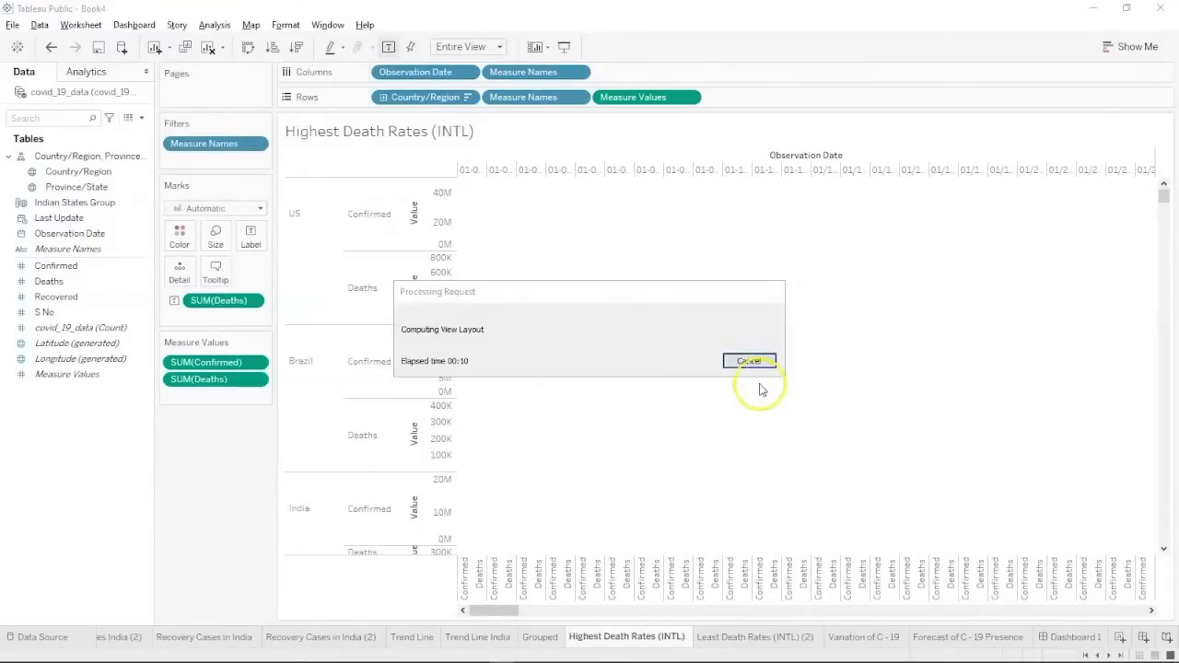
{"action": "left_click", "coordinate": [955, 635]}
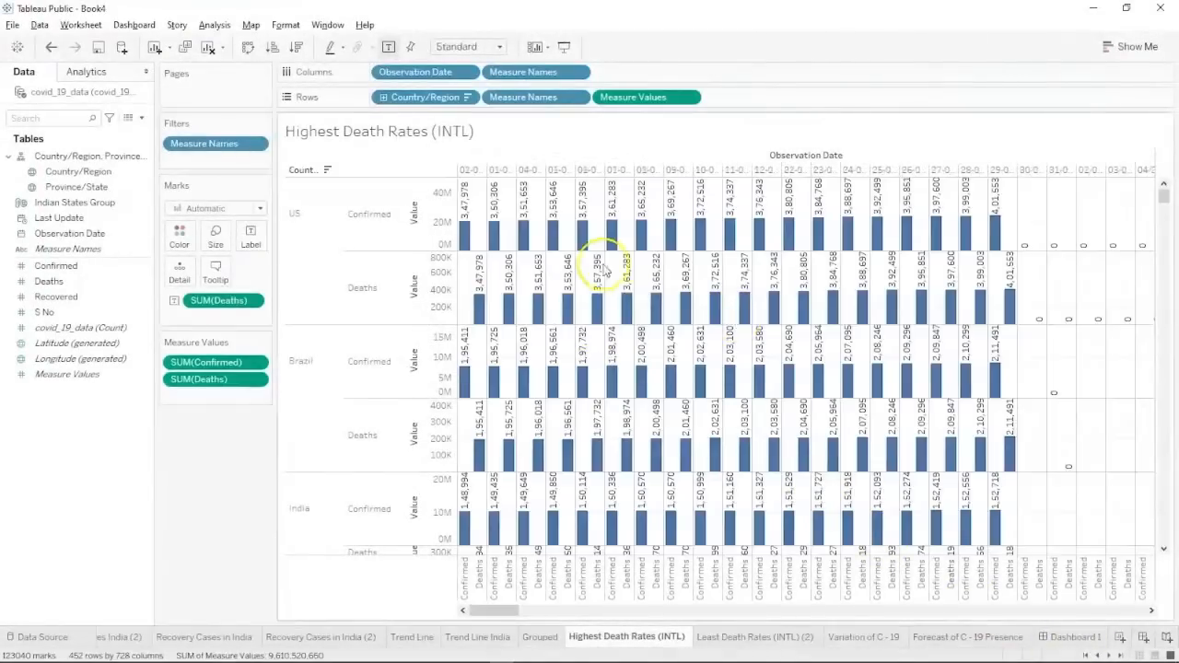
{"action": "left_click", "coordinate": [206, 145]}
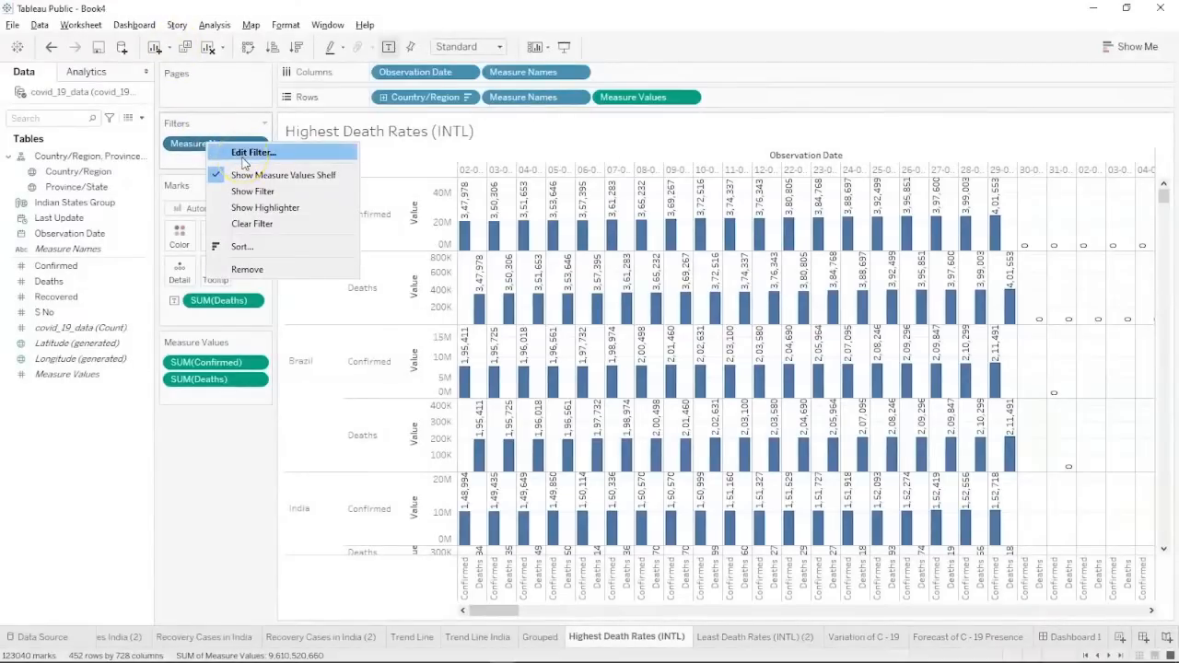
{"action": "left_click", "coordinate": [1073, 637]}
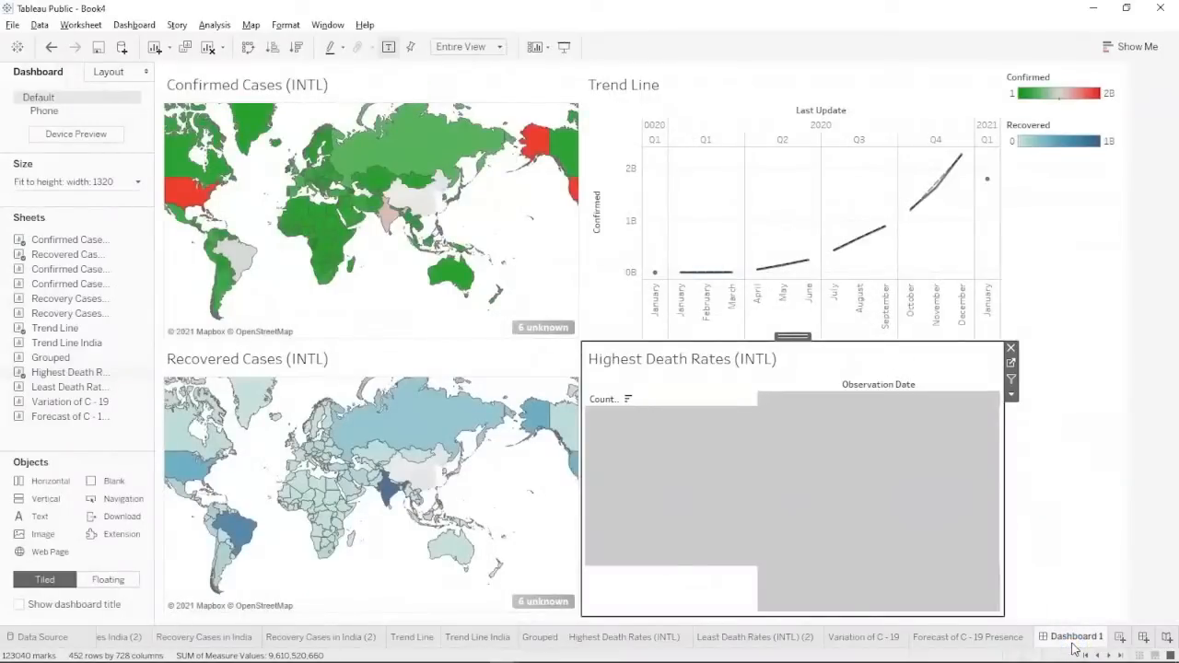
Swap Highest Death Rates for the Least Death Rates (INTL) (2) table, then add Dashboard 2.
{"action": "left_click", "coordinate": [1011, 350]}
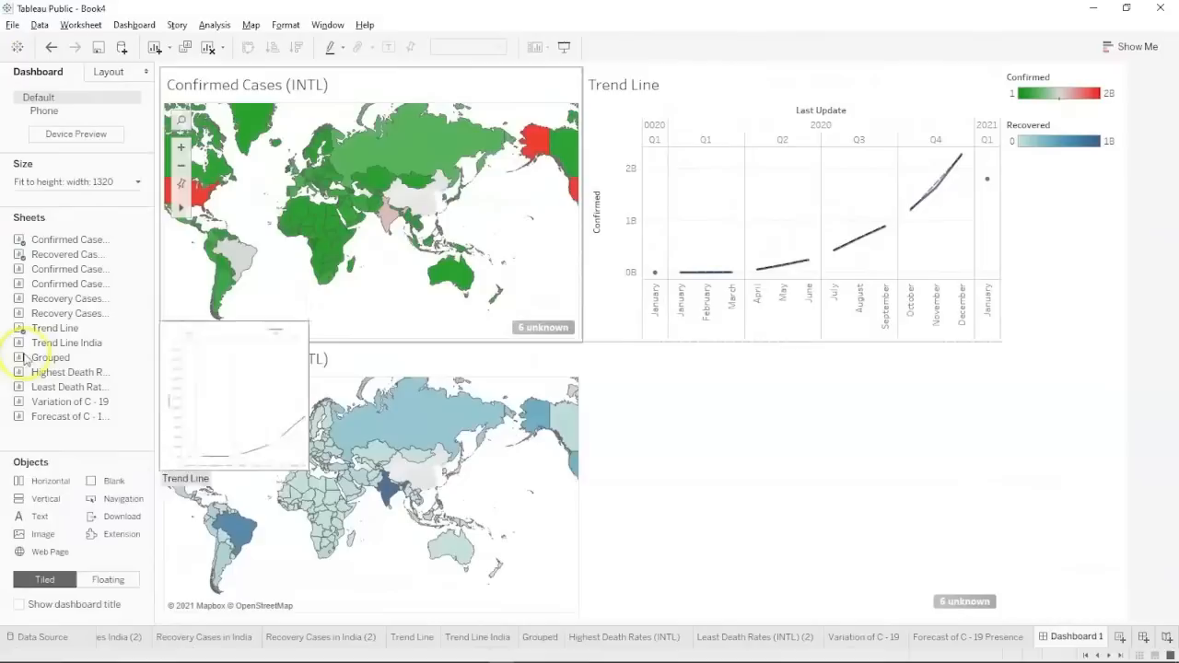
{"action": "mouse_move", "coordinate": [46, 388]}
{"action": "left_click_drag", "start_coordinate": [46, 388], "coordinate": [683, 488]}
{"action": "scroll", "coordinate": [692, 517], "scroll_direction": "down", "scroll_amount": 2}
{"action": "scroll", "coordinate": [694, 520], "scroll_direction": "down", "scroll_amount": 4}
{"action": "scroll", "coordinate": [693, 525], "scroll_direction": "up", "scroll_amount": 6}
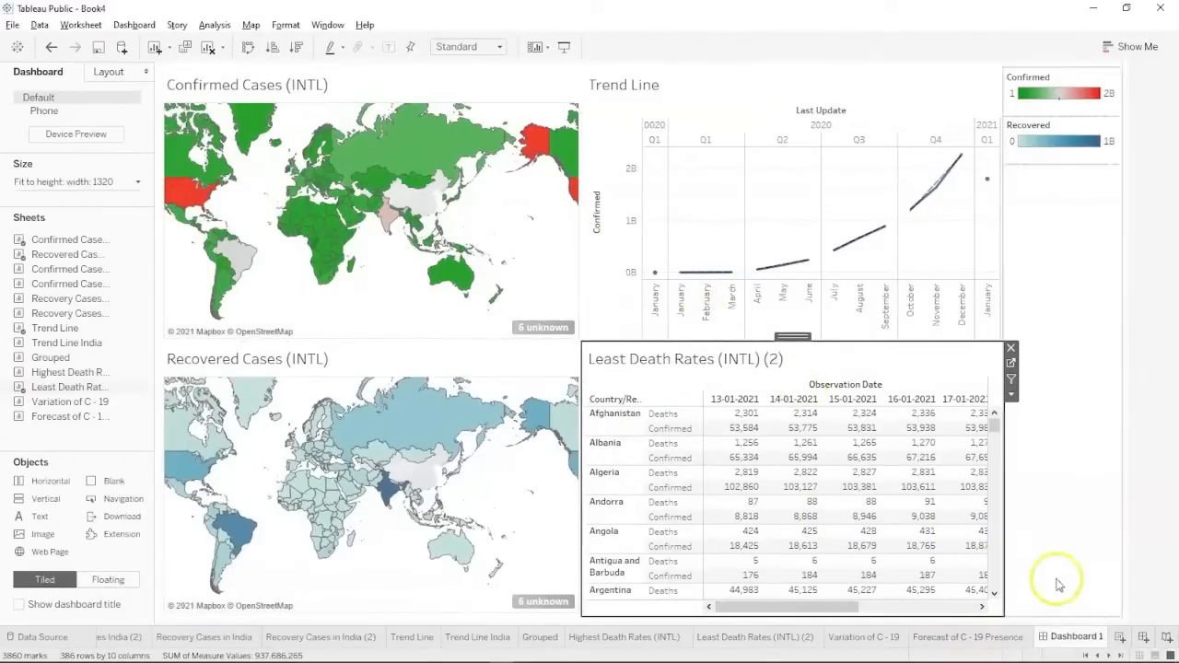
{"action": "left_click", "coordinate": [1140, 637]}
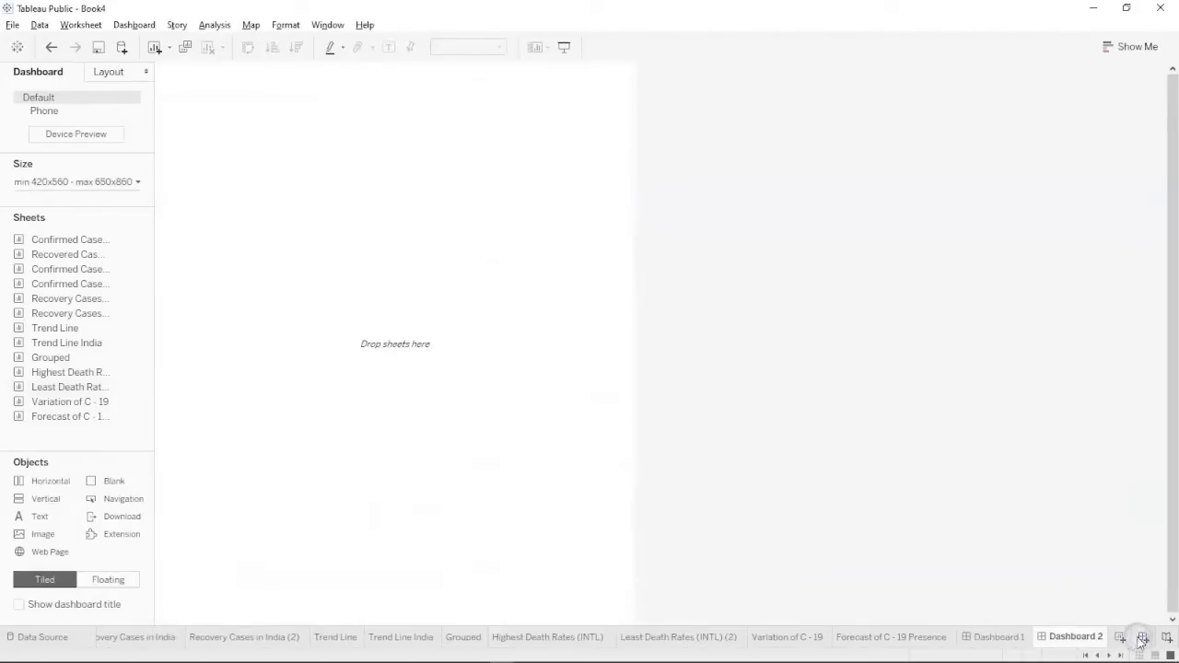
Set Dashboard 2's Range size to 1320 px minimum width and 760 px maximum height.
{"action": "left_click", "coordinate": [105, 180]}
{"action": "left_click", "coordinate": [75, 260]}
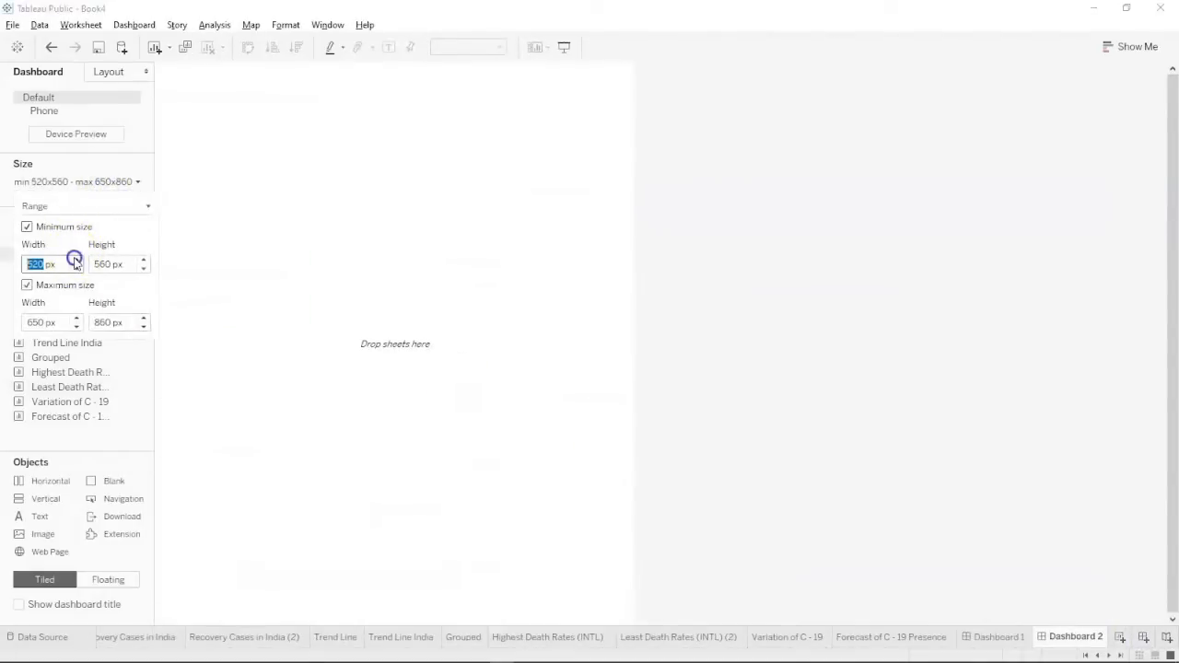
{"action": "left_click_drag", "start_coordinate": [76, 261], "coordinate": [76, 261]}
{"action": "left_click", "coordinate": [143, 327]}
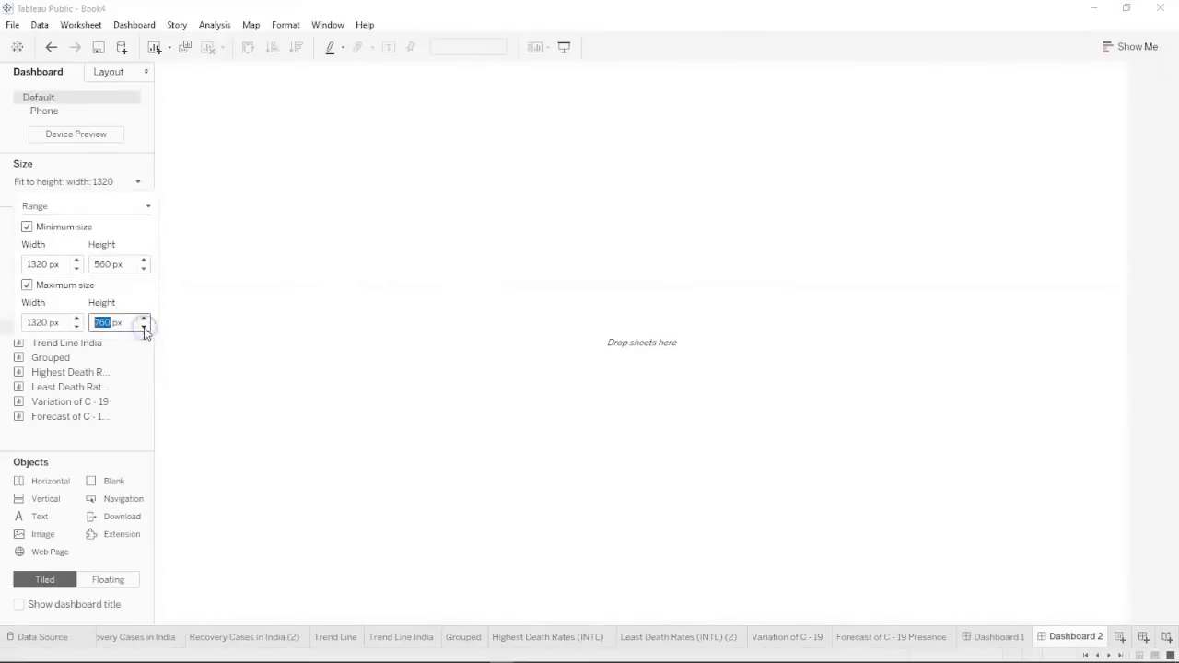
{"action": "left_click", "coordinate": [105, 437]}
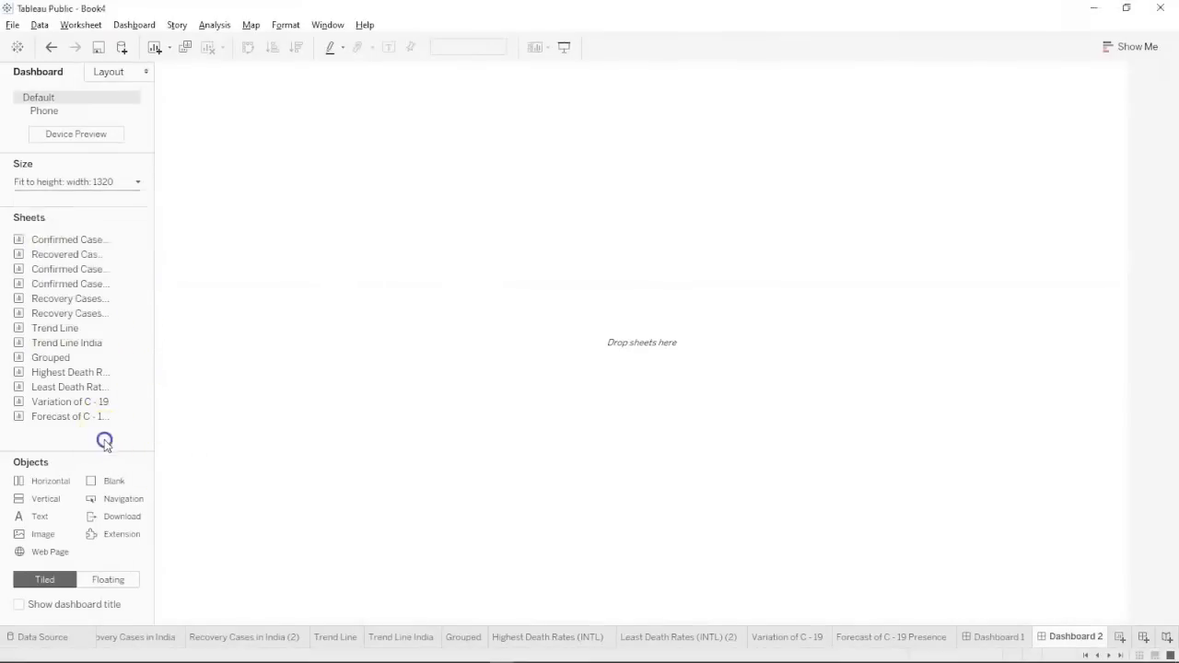
{"action": "left_click", "coordinate": [63, 268]}
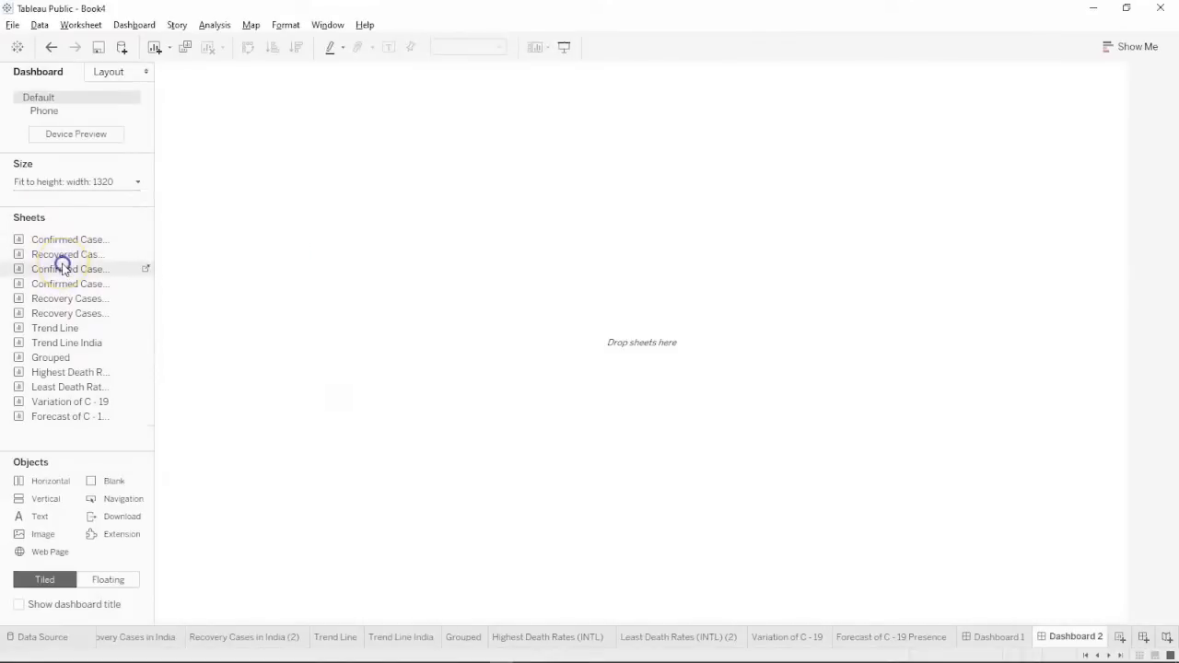
Place the Confirmed Cases India pie, the India recovery bubbles, Trend Line India and the Forecast of C - 19 Presence chart on Dashboard 2.
{"action": "left_click_drag", "start_coordinate": [55, 281], "coordinate": [270, 269]}
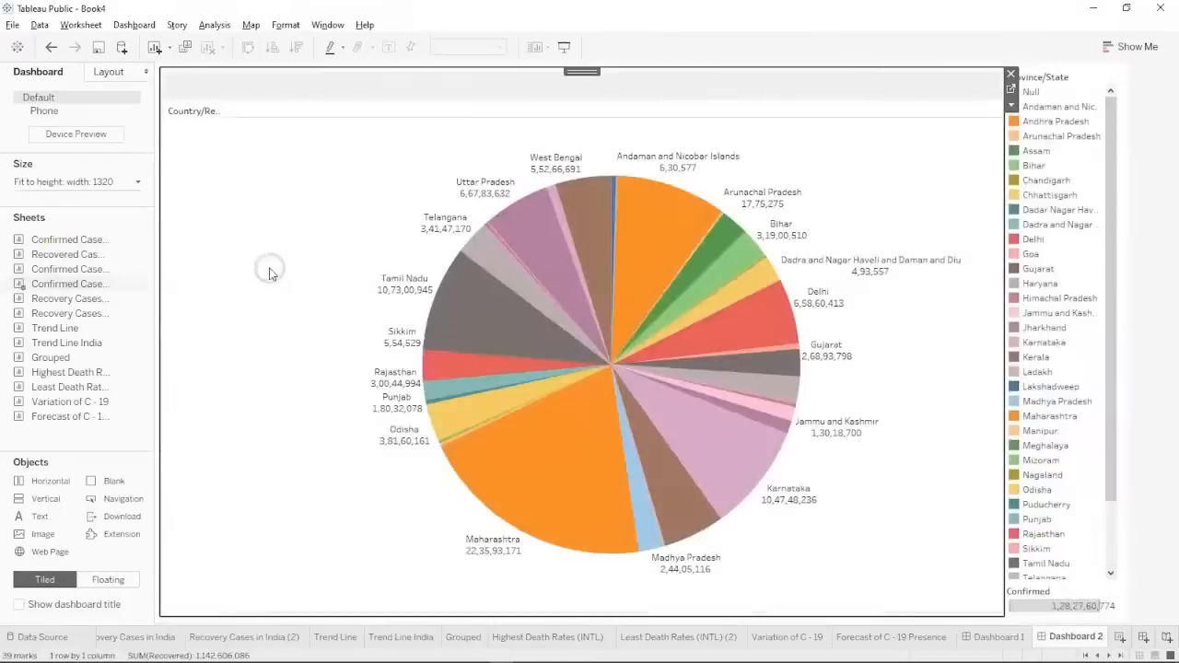
{"action": "left_click", "coordinate": [79, 315]}
{"action": "left_click_drag", "start_coordinate": [79, 315], "coordinate": [695, 309]}
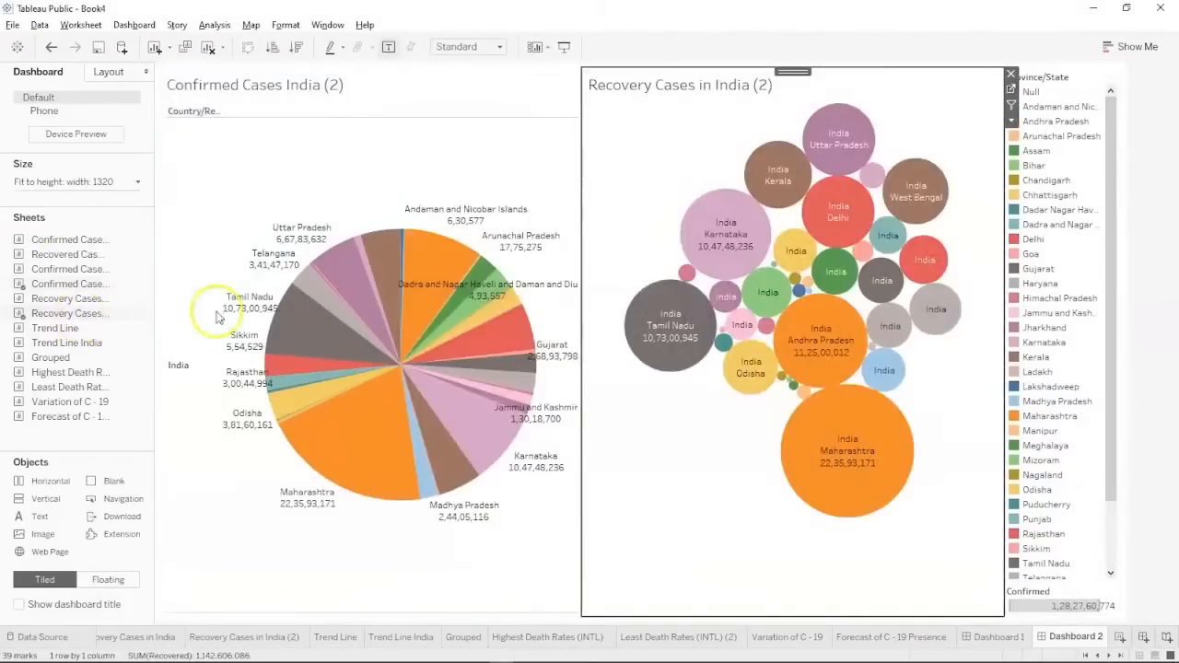
{"action": "left_click_drag", "start_coordinate": [56, 342], "coordinate": [721, 497]}
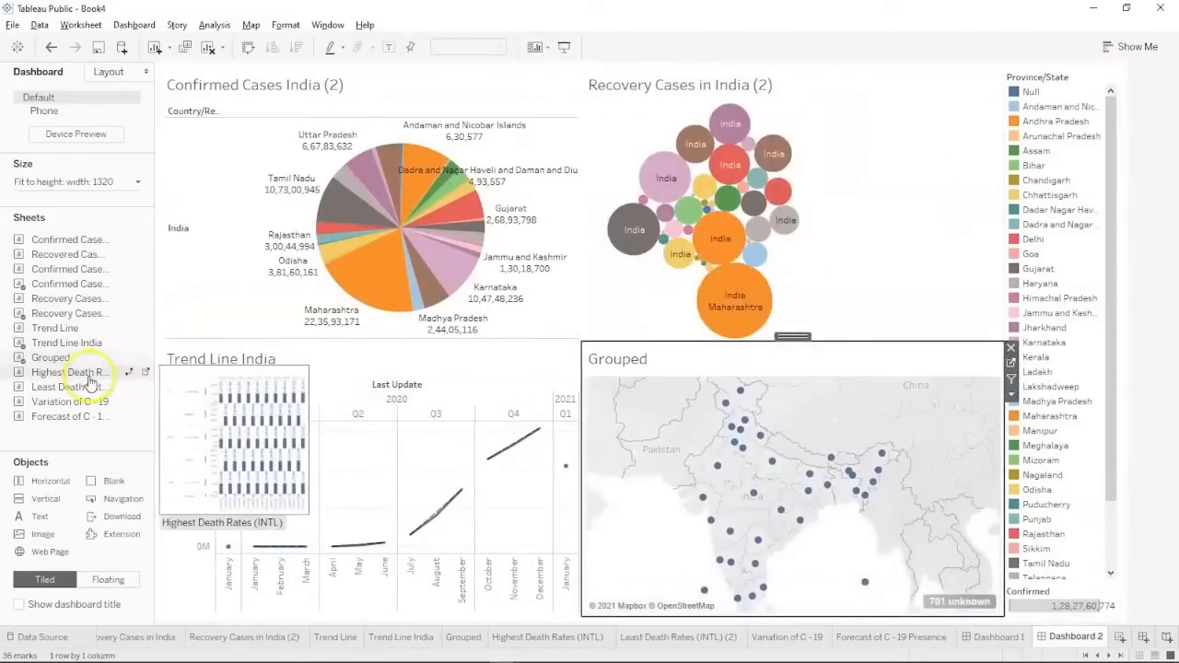
{"action": "left_click_drag", "start_coordinate": [76, 425], "coordinate": [913, 163]}
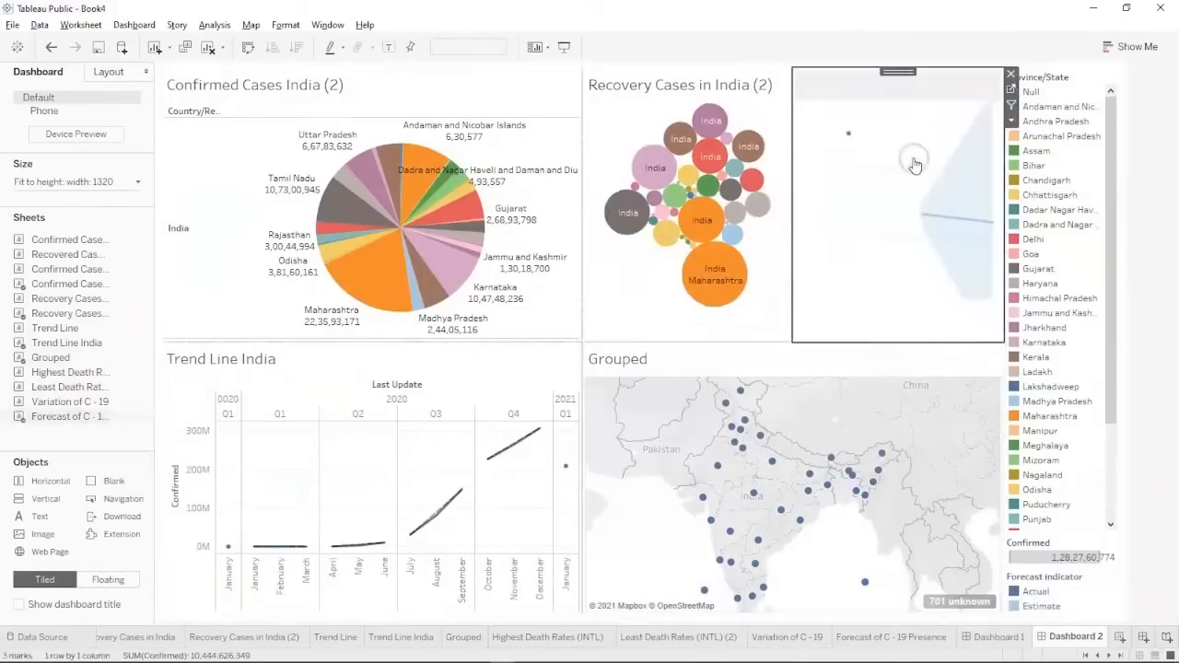
Widen the forecast chart and narrow the India pie chart, then return to Dashboard 1.
{"action": "left_click", "coordinate": [559, 195]}
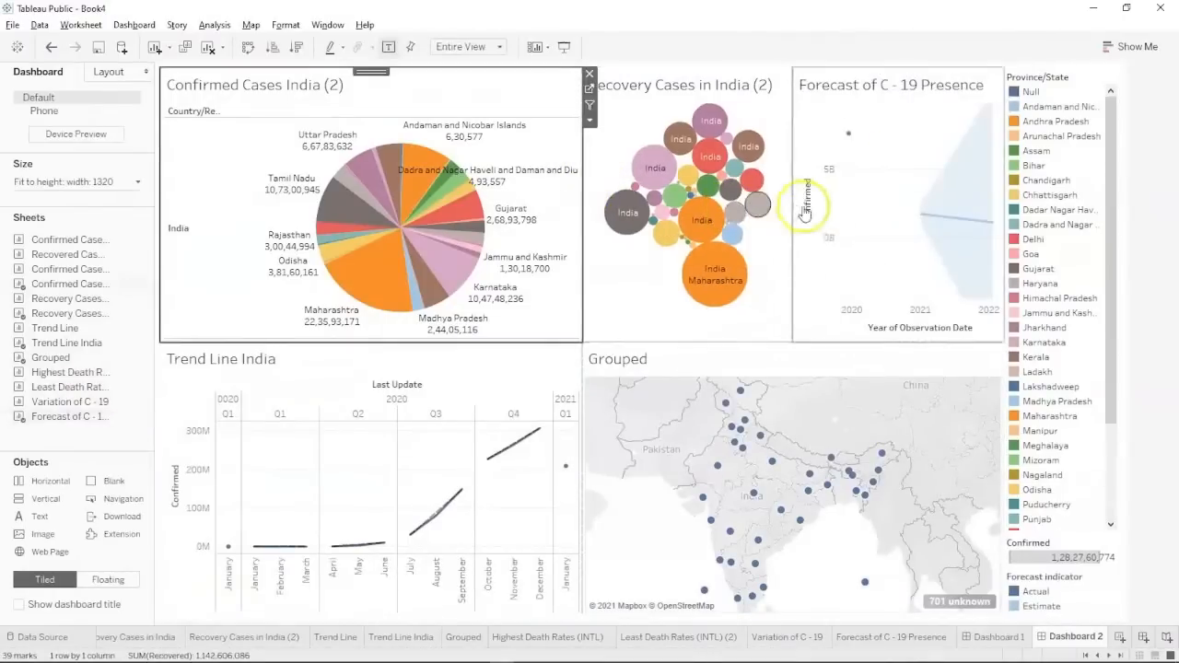
{"action": "left_click_drag", "start_coordinate": [788, 210], "coordinate": [774, 206]}
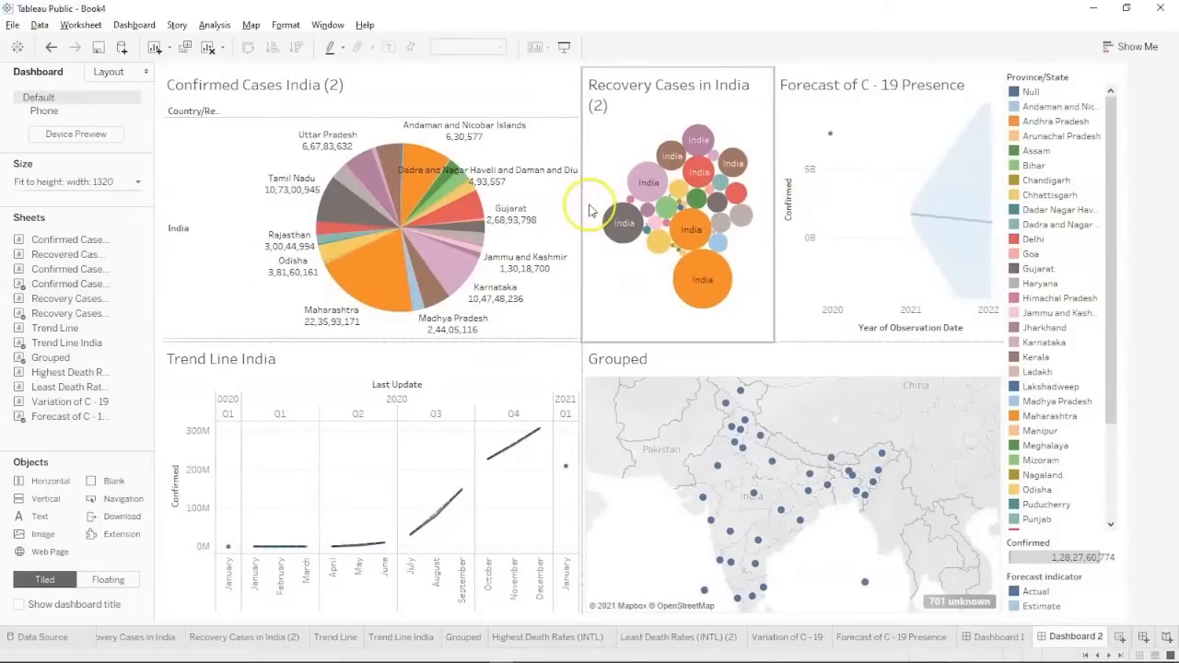
{"action": "left_click_drag", "start_coordinate": [590, 199], "coordinate": [553, 204]}
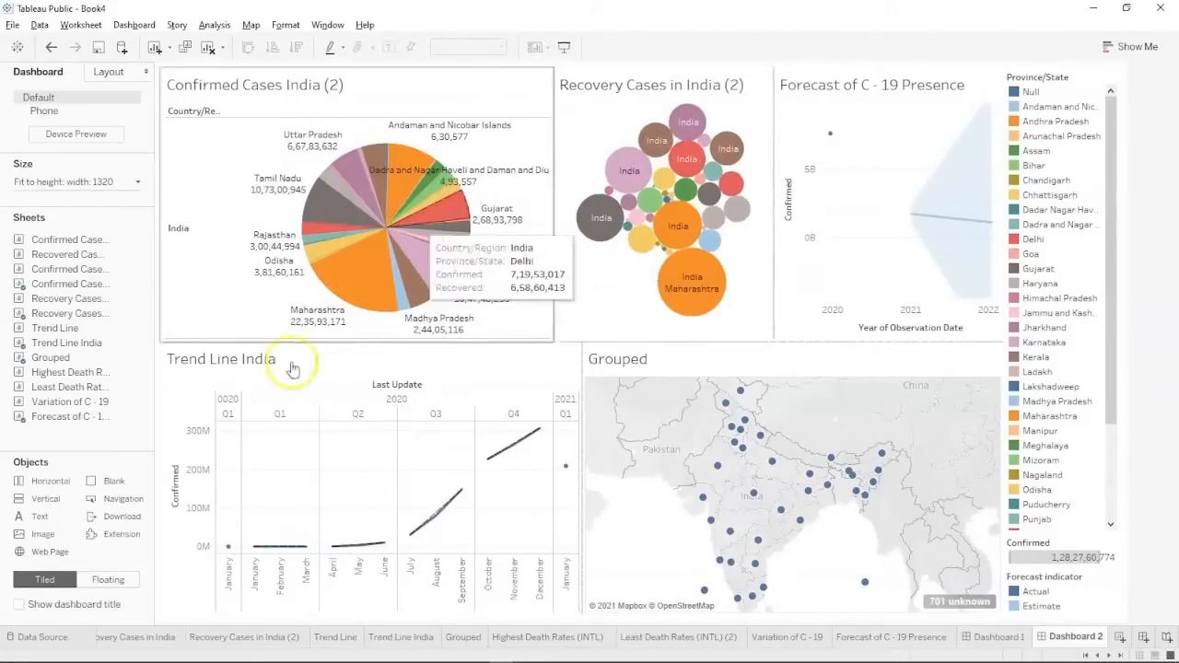
{"action": "left_click", "coordinate": [996, 636]}
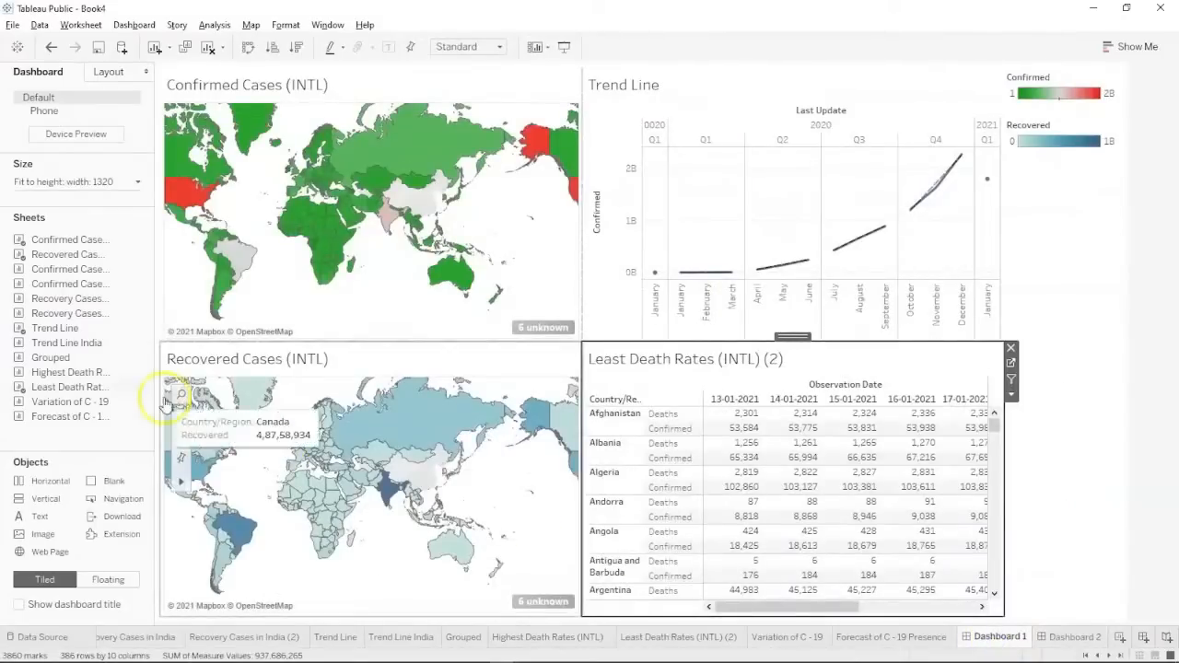
Add Variation of C - 19 above the Trend Line, move Least Death Rates below it, and make Variation taller.
{"action": "mouse_move", "coordinate": [87, 414]}
{"action": "left_mouse_down"}
{"action": "mouse_move", "coordinate": [497, 378]}
{"action": "mouse_move", "coordinate": [434, 374]}
{"action": "mouse_move", "coordinate": [194, 418]}
{"action": "mouse_move", "coordinate": [51, 417]}
{"action": "mouse_move", "coordinate": [324, 361]}
{"action": "mouse_move", "coordinate": [614, 270]}
{"action": "mouse_move", "coordinate": [695, 380]}
{"action": "mouse_move", "coordinate": [697, 263]}
{"action": "mouse_move", "coordinate": [766, 163]}
{"action": "left_mouse_up"}
{"action": "left_click", "coordinate": [741, 357]}
{"action": "mouse_move", "coordinate": [741, 357]}
{"action": "left_mouse_down"}
{"action": "mouse_move", "coordinate": [746, 342]}
{"action": "mouse_move", "coordinate": [749, 413]}
{"action": "left_mouse_up"}
{"action": "left_click_drag", "start_coordinate": [760, 194], "coordinate": [763, 242]}
{"action": "left_click", "coordinate": [1083, 419]}
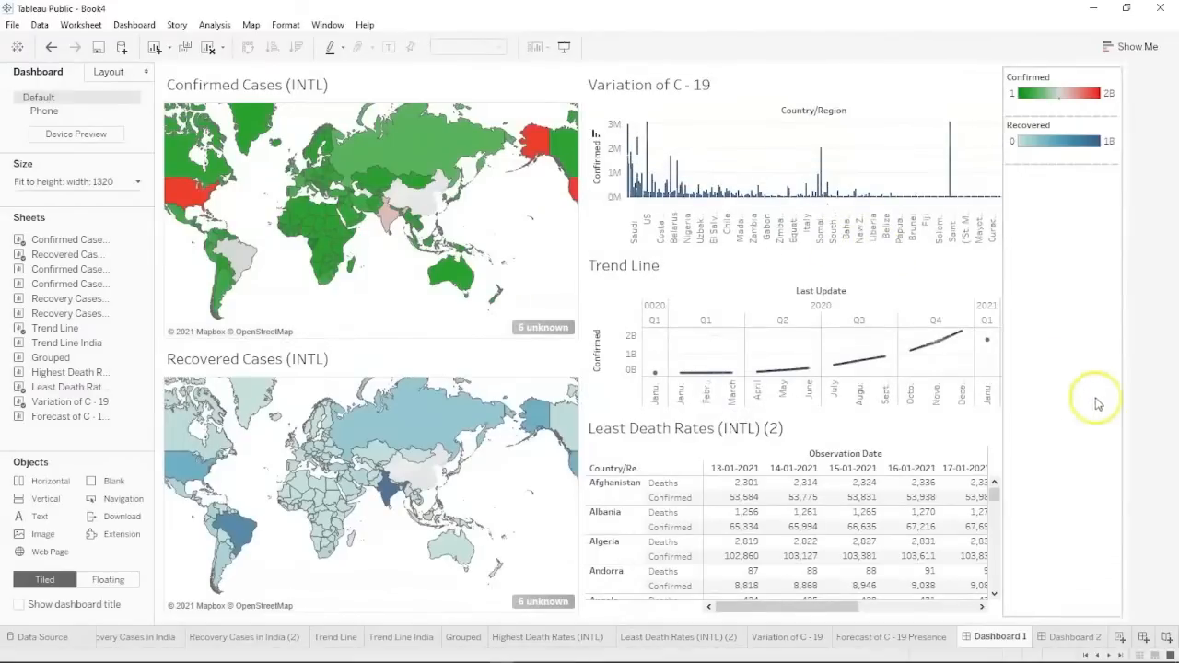
Rename Dashboard 1 to 'C - 19 INTL Dashboard'.
{"action": "left_click", "coordinate": [1009, 637]}
{"action": "double_click", "coordinate": [1009, 636]}
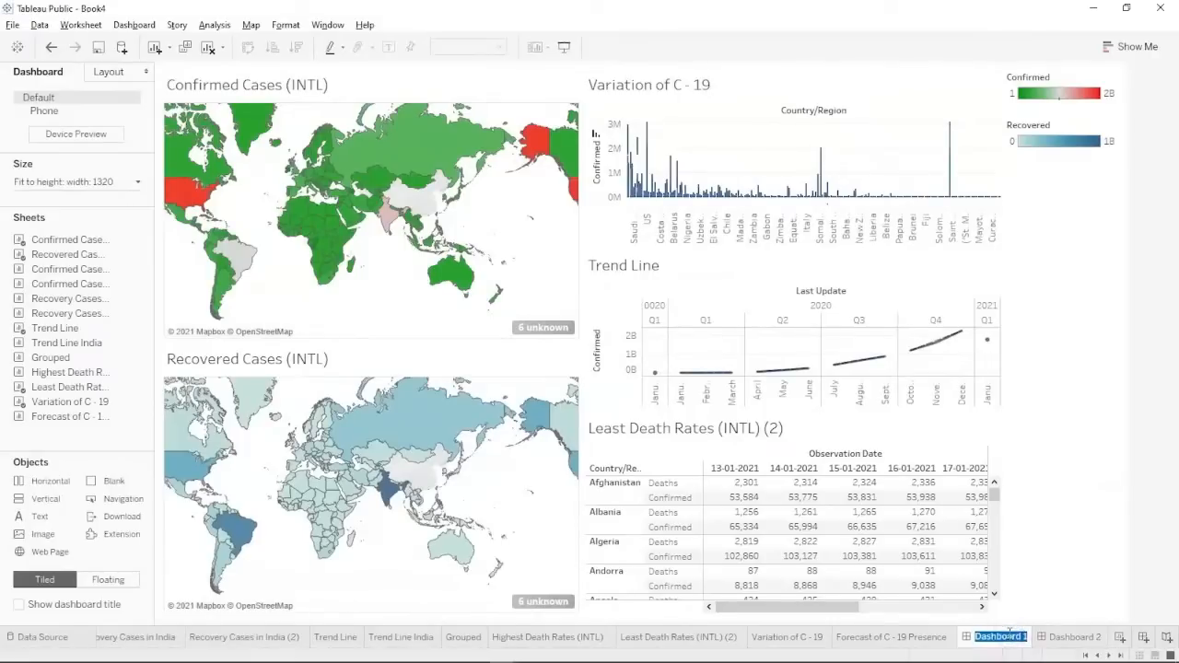
{"action": "key", "text": "Right"}
{"action": "key", "text": "Home"}
{"action": "type", "text": "C - "}
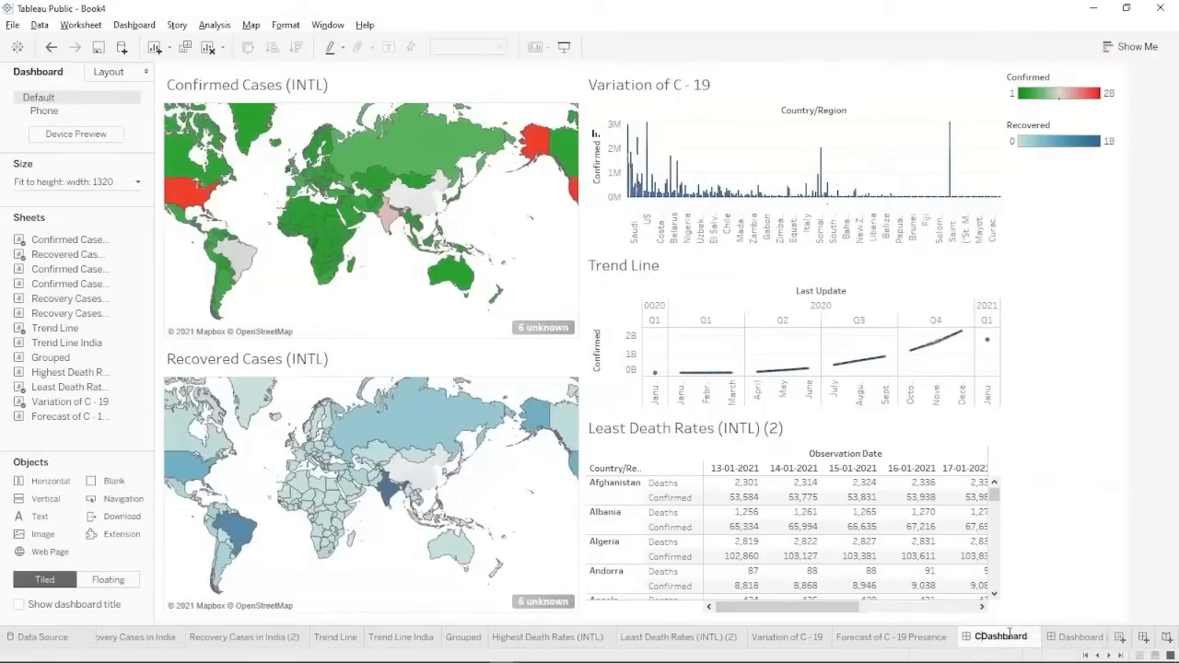
{"action": "type", "text": "19 "}
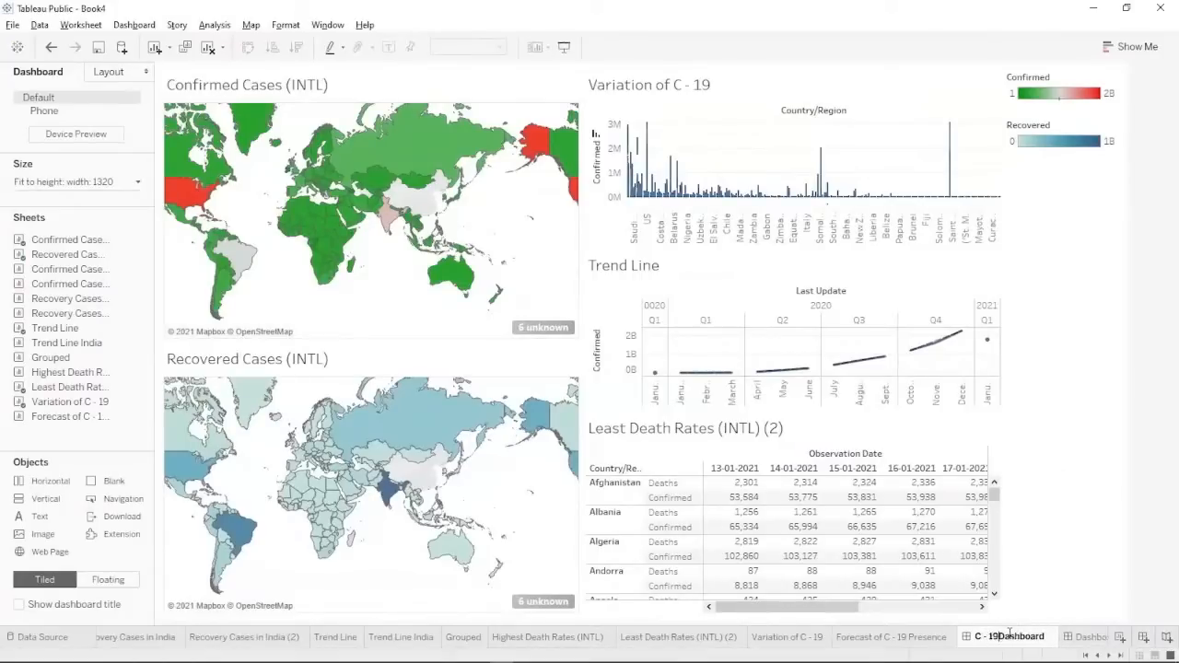
{"action": "type", "text": "INTL"}
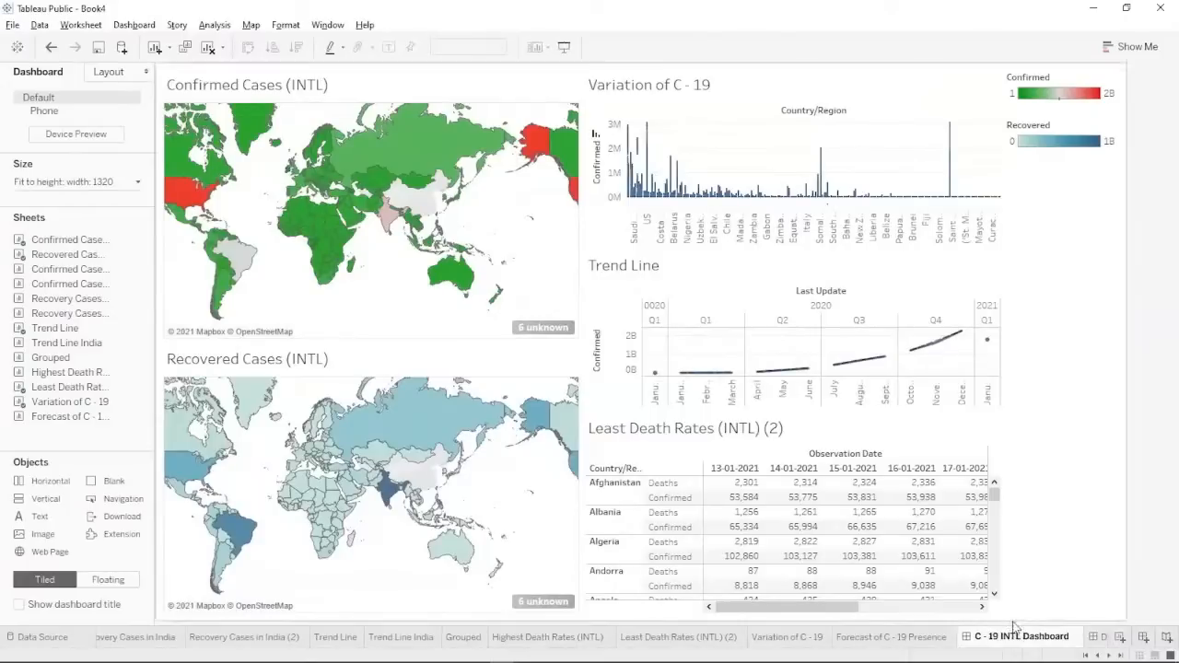
Rename Dashboard 2 to 'C - 19 Indian Dashboard', then advance the PowerPoint slideshow one slide.
{"action": "left_click", "coordinate": [1098, 636]}
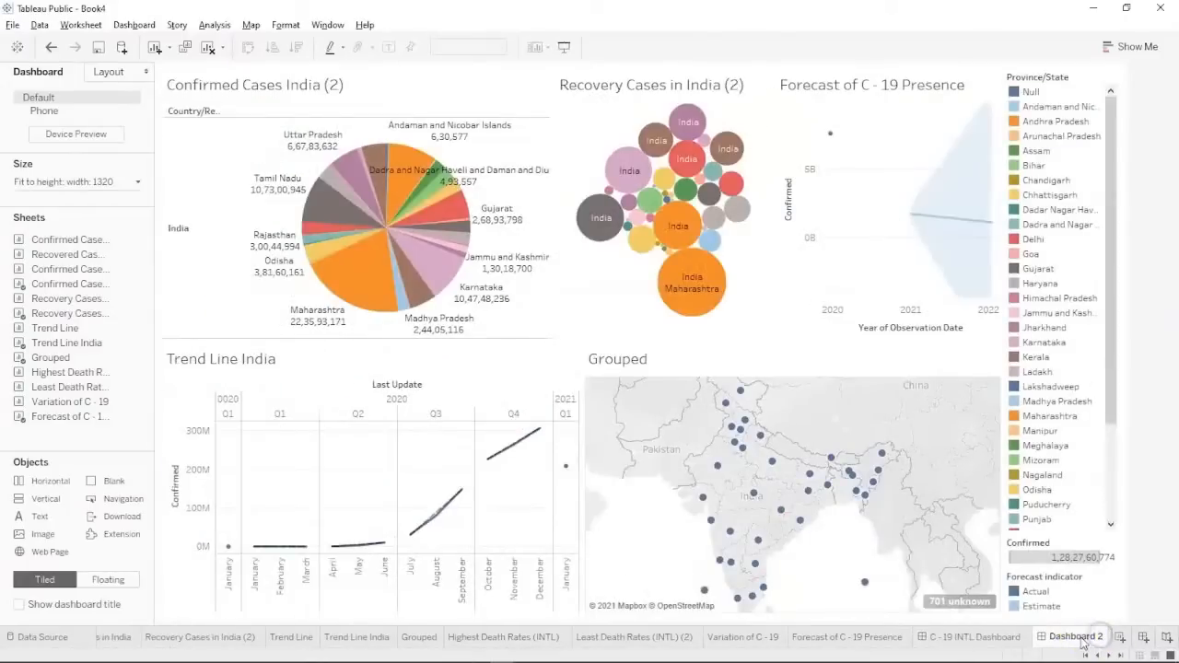
{"action": "double_click", "coordinate": [1077, 636]}
{"action": "type", "text": "C - 19"}
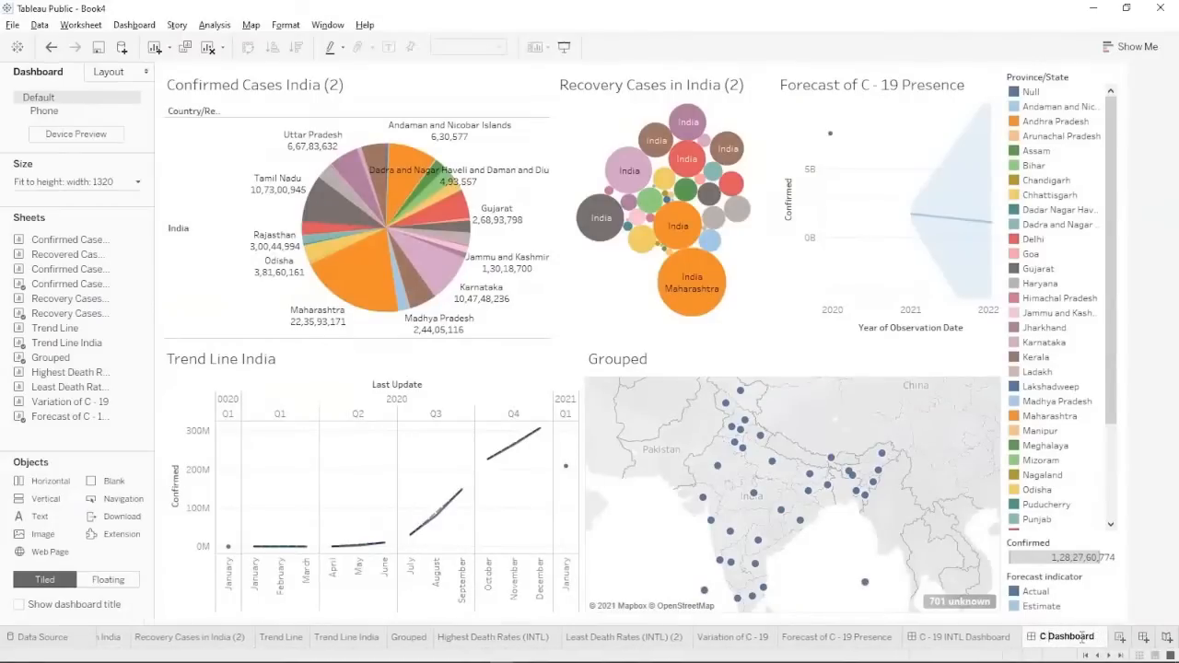
{"action": "type", "text": " India"}
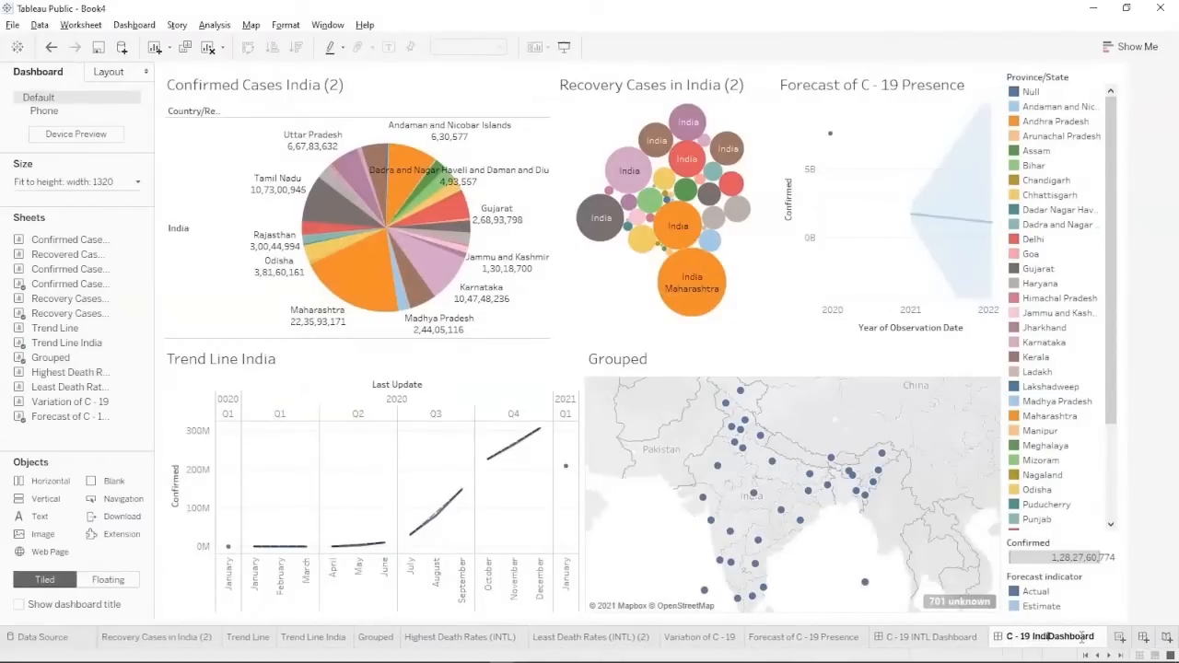
{"action": "type", "text": "n"}
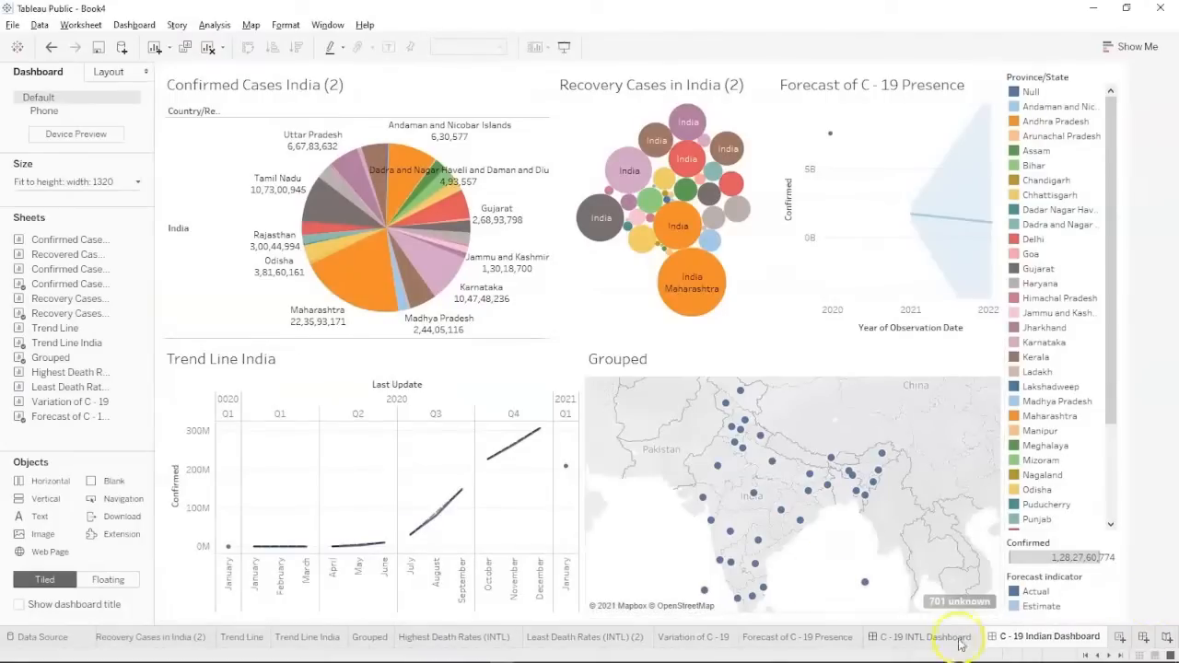
{"action": "key", "text": "alt+Tab"}
{"action": "key", "text": "alt+Tab"}
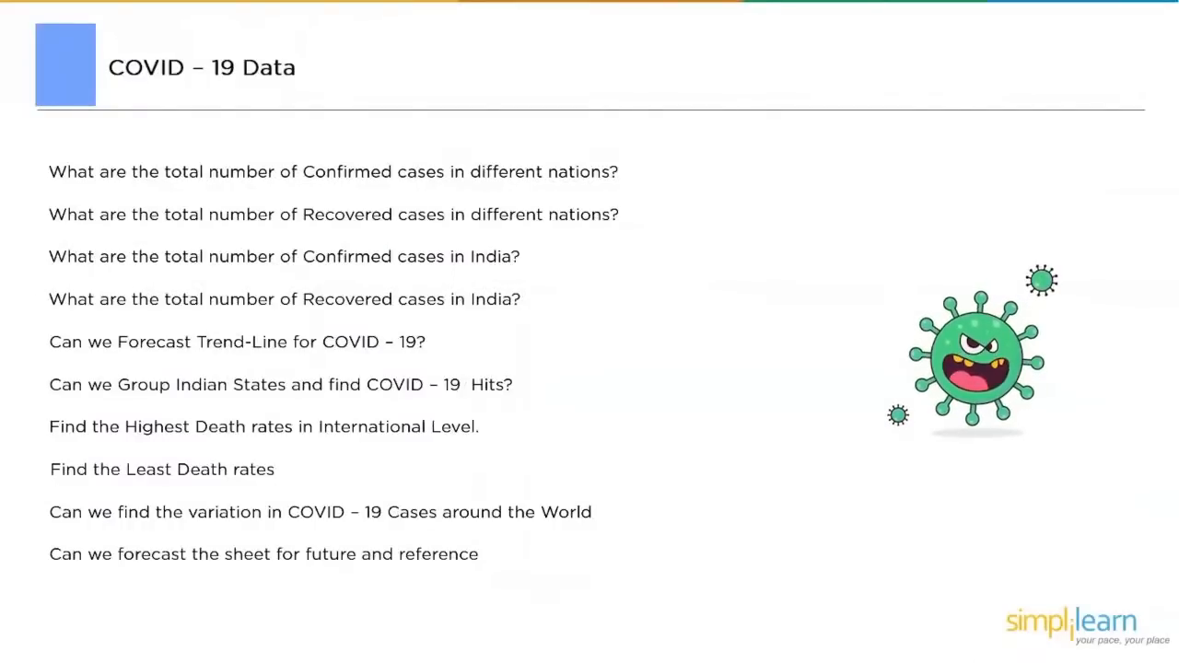
{"action": "key", "text": "Right"}
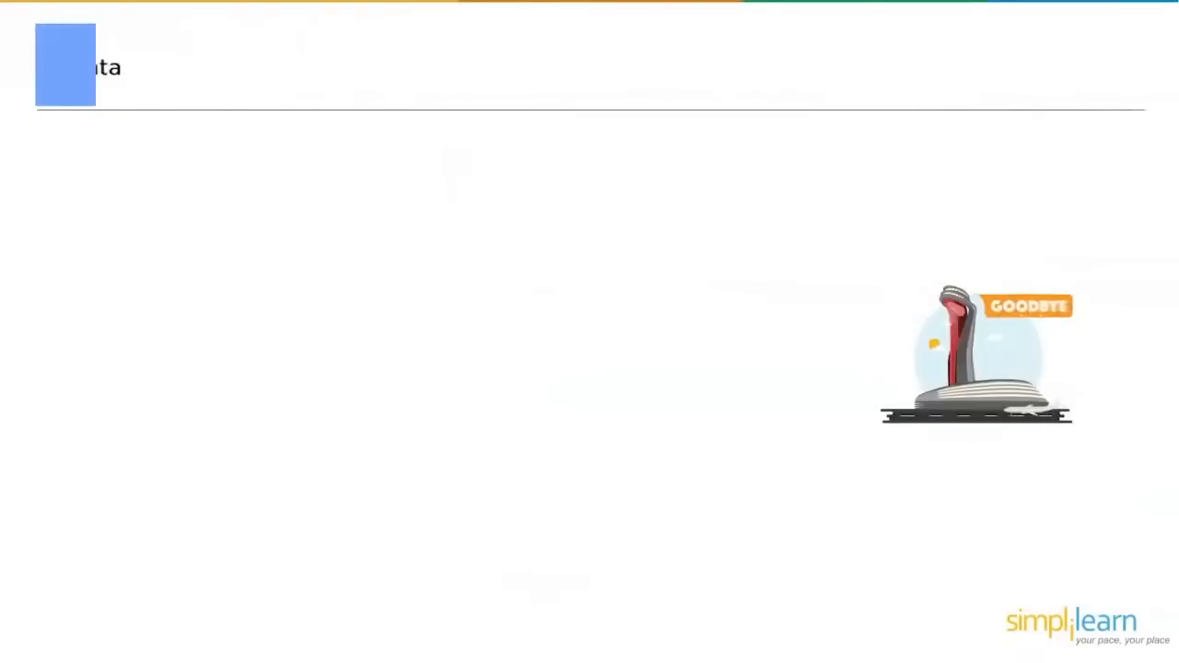
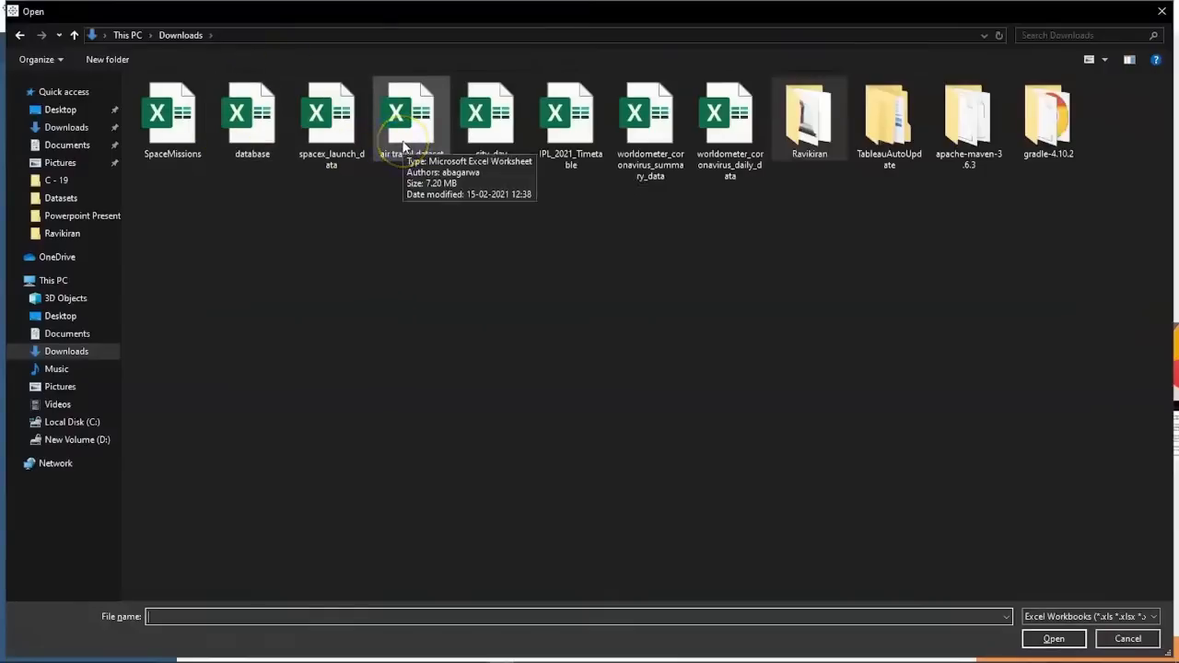
Open the air travel dataset workbook and clean its data with the Data Interpreter.
{"action": "double_click", "coordinate": [403, 143]}
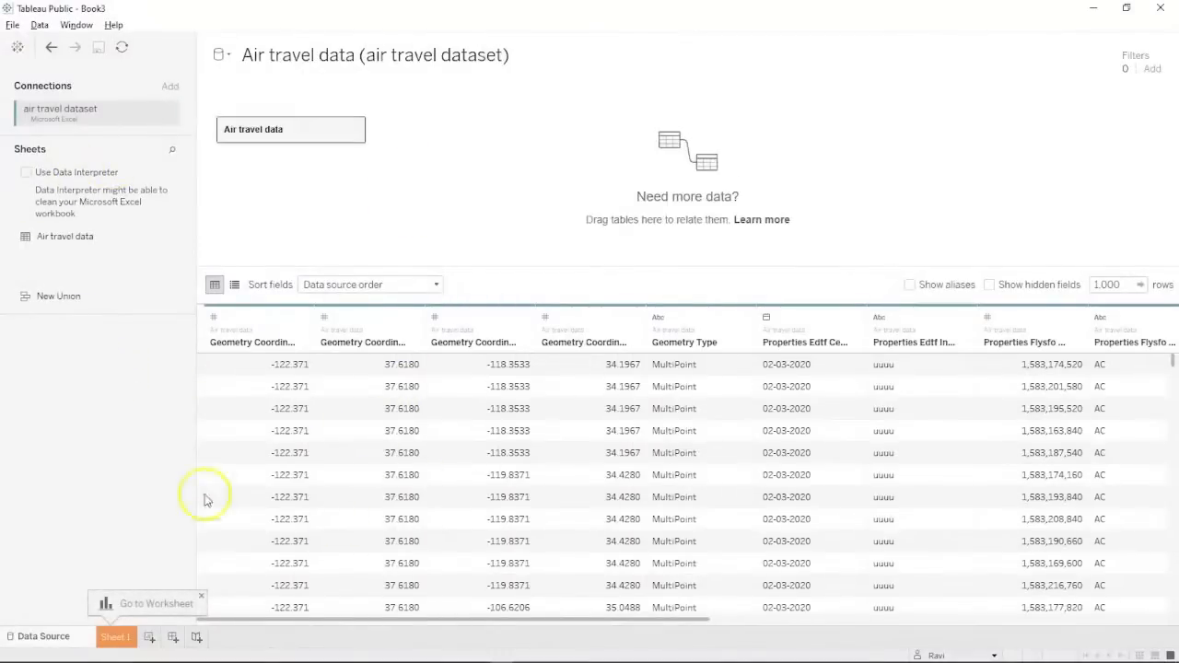
{"action": "left_click", "coordinate": [30, 178]}
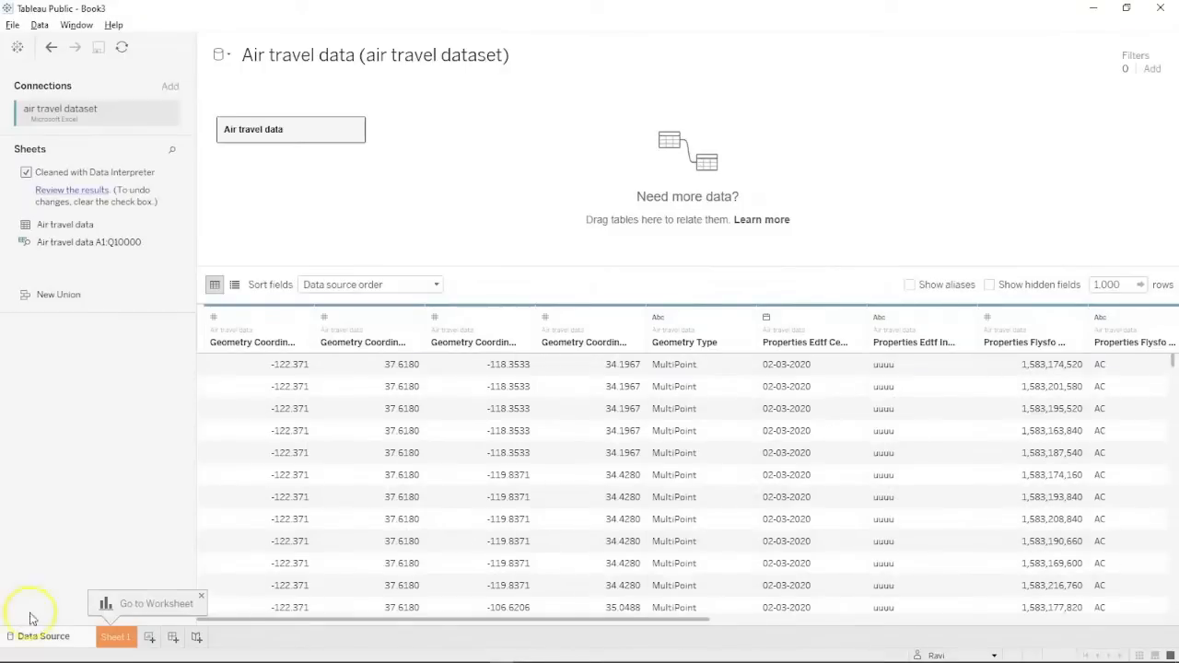
Check the Data Interpreter results on Excel's Air travel data sheet, especially column Q Route, then return to Tableau.
{"action": "left_click", "coordinate": [48, 194]}
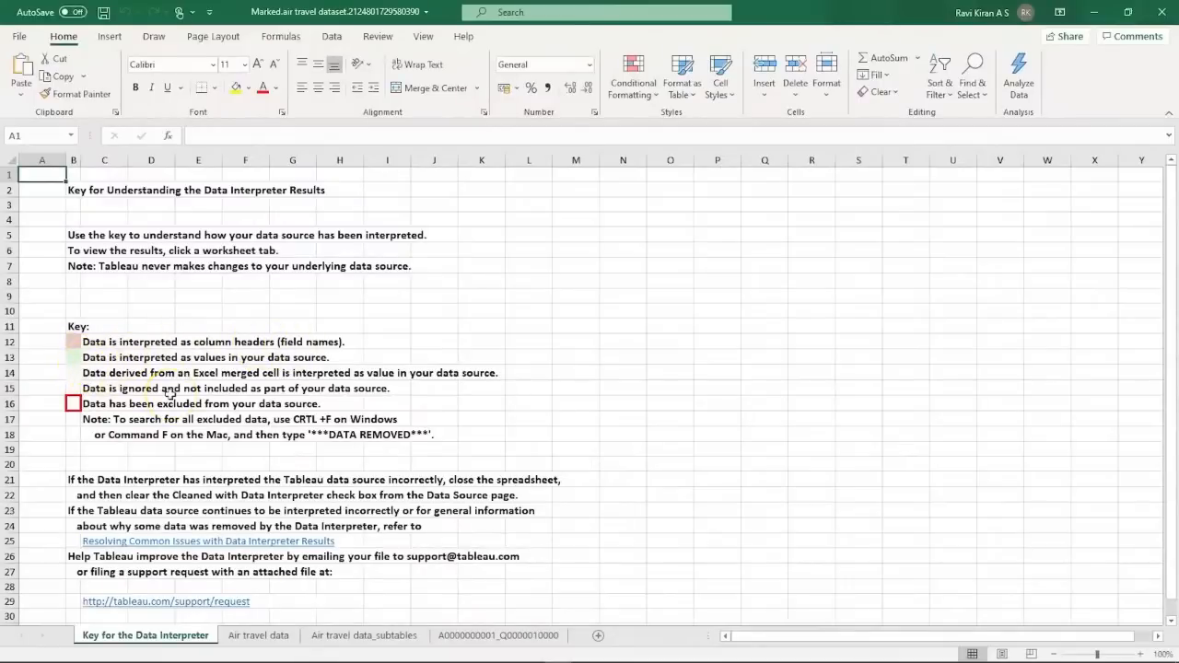
{"action": "left_click", "coordinate": [243, 637]}
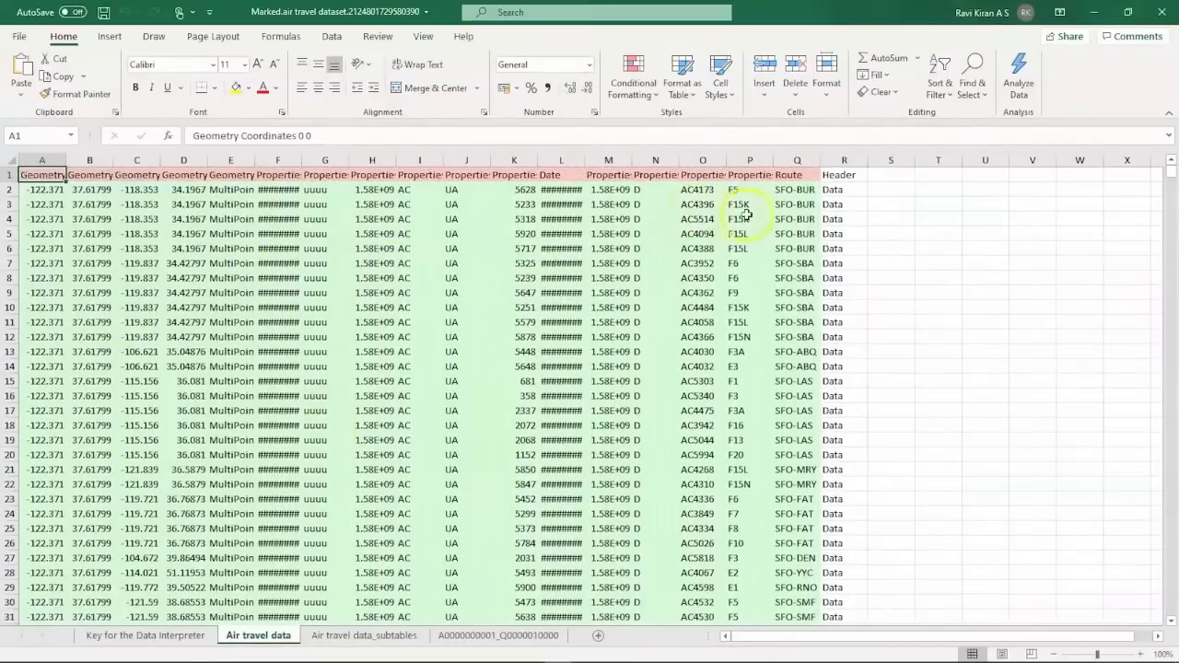
{"action": "left_click", "coordinate": [796, 176]}
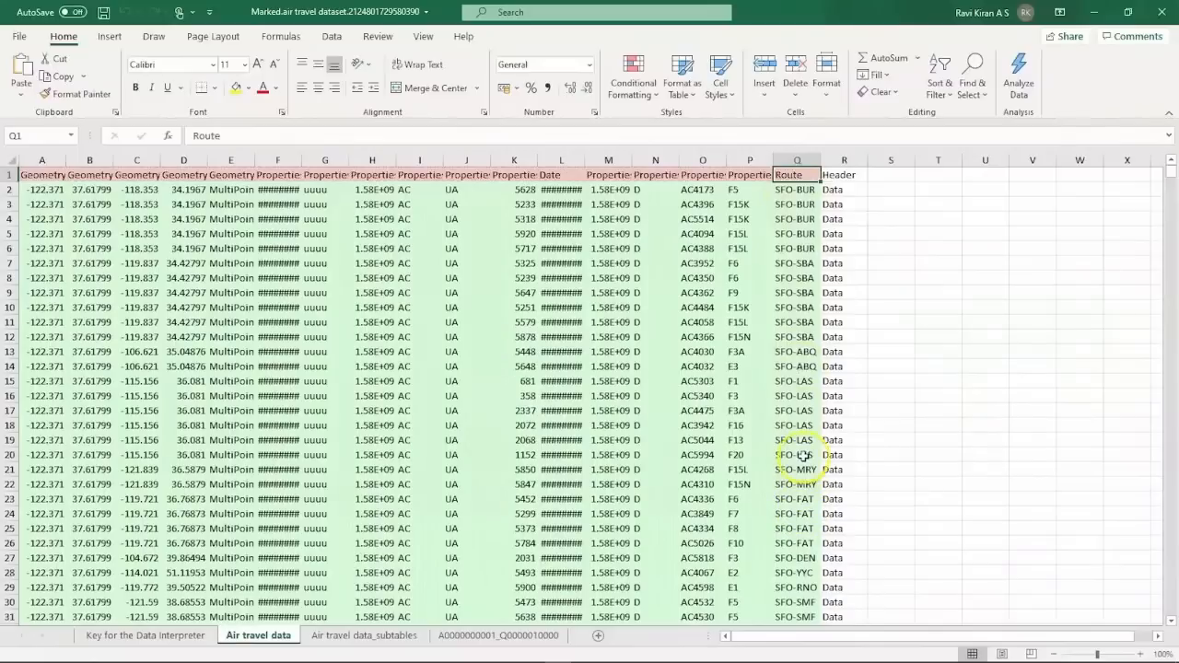
{"action": "scroll", "coordinate": [794, 557], "scroll_direction": "down", "scroll_amount": 1}
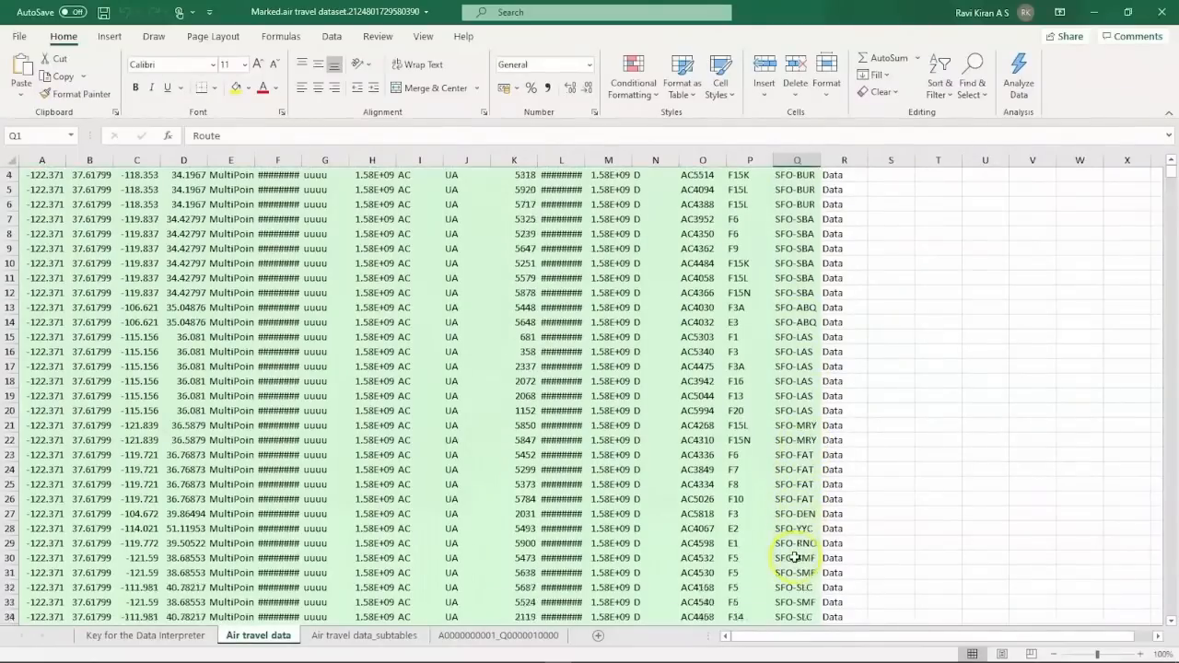
{"action": "scroll", "coordinate": [794, 557], "scroll_direction": "up", "scroll_amount": 1}
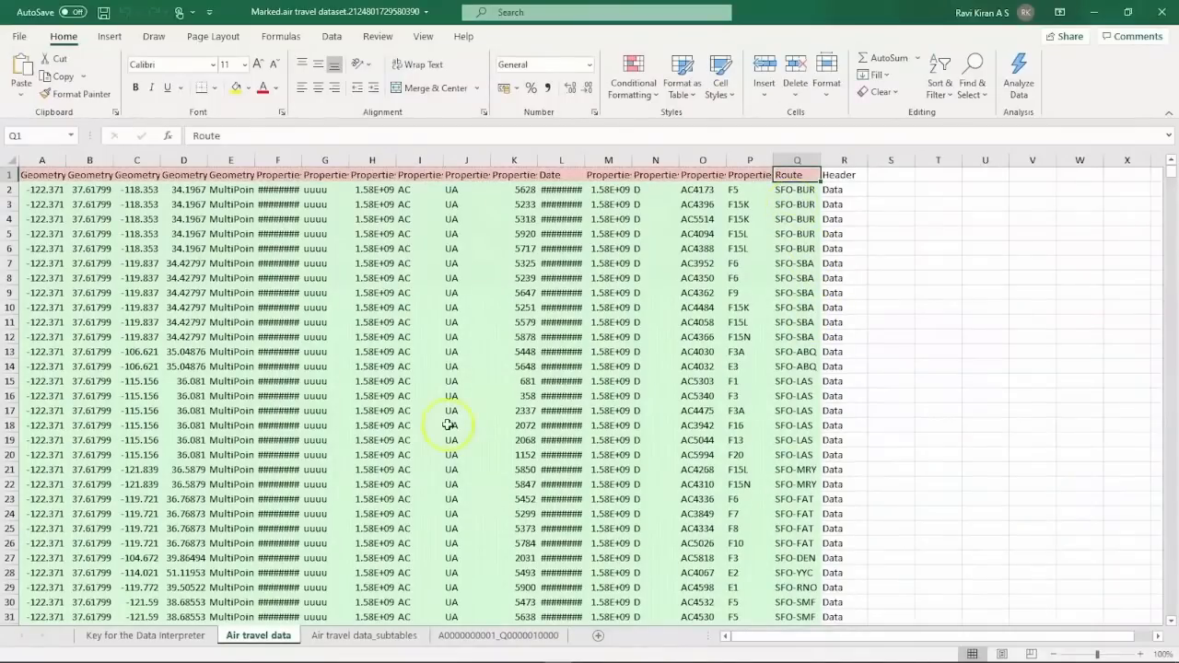
{"action": "key", "text": "alt+Tab"}
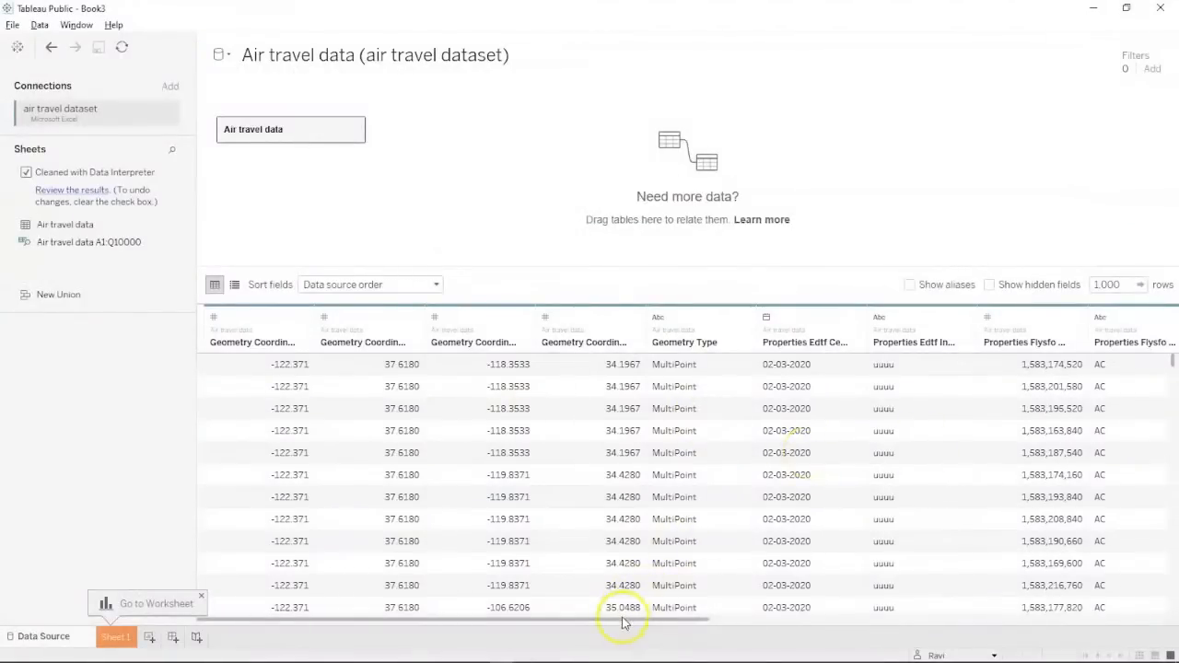
Split the Route column into Route - Split 1 (SFO) and Route - Split 2 (destination, e.g. BUR).
{"action": "left_click_drag", "start_coordinate": [631, 618], "coordinate": [1162, 598]}
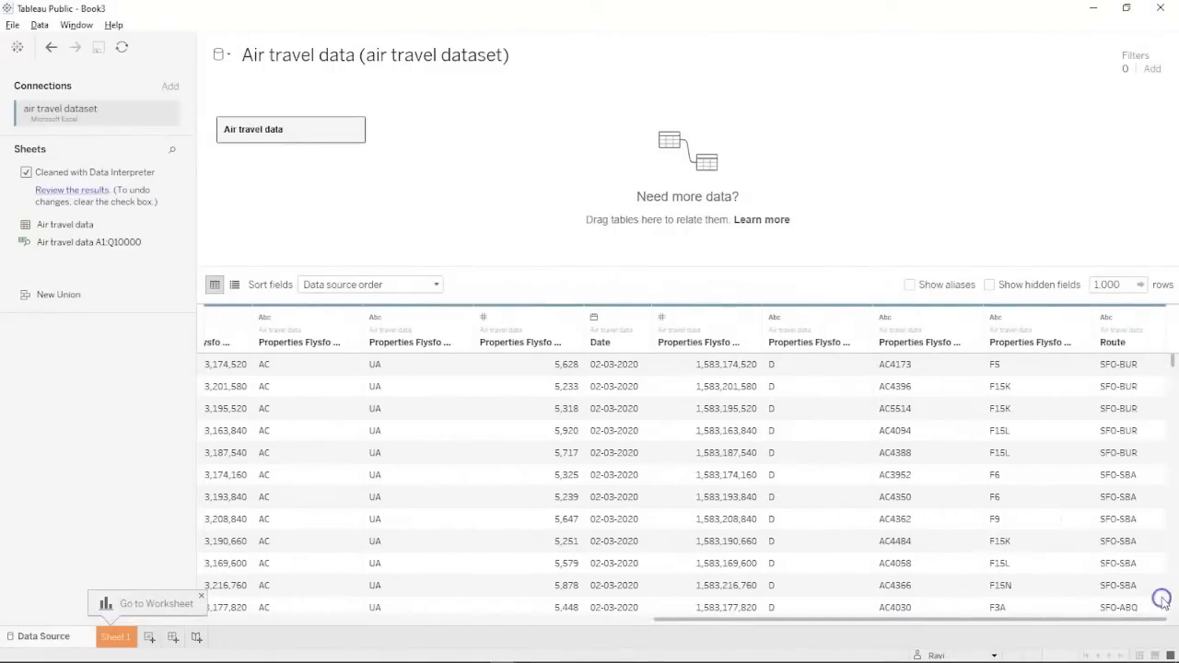
{"action": "left_click", "coordinate": [1147, 322]}
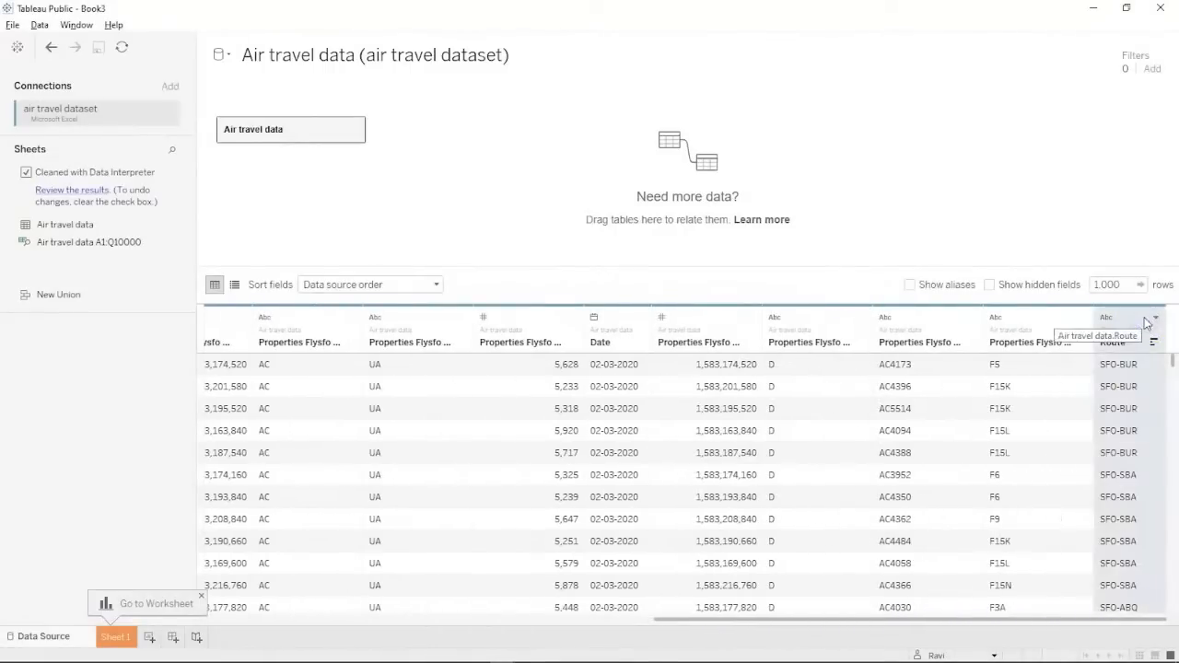
{"action": "left_click", "coordinate": [1154, 318]}
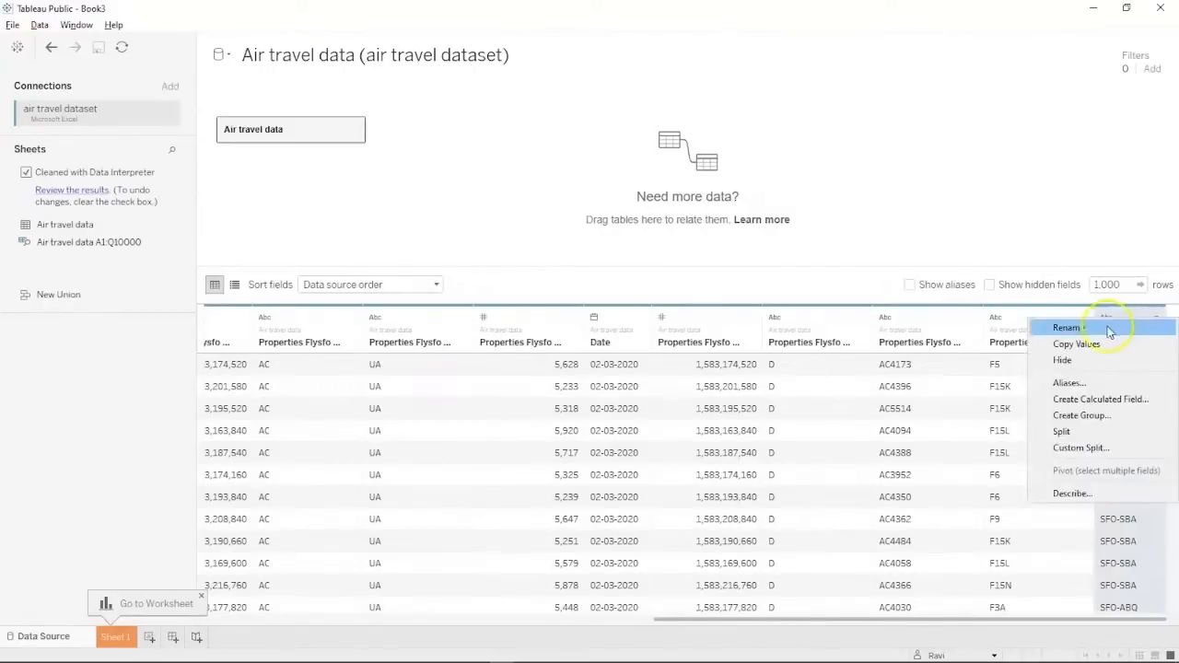
{"action": "left_click", "coordinate": [1072, 432]}
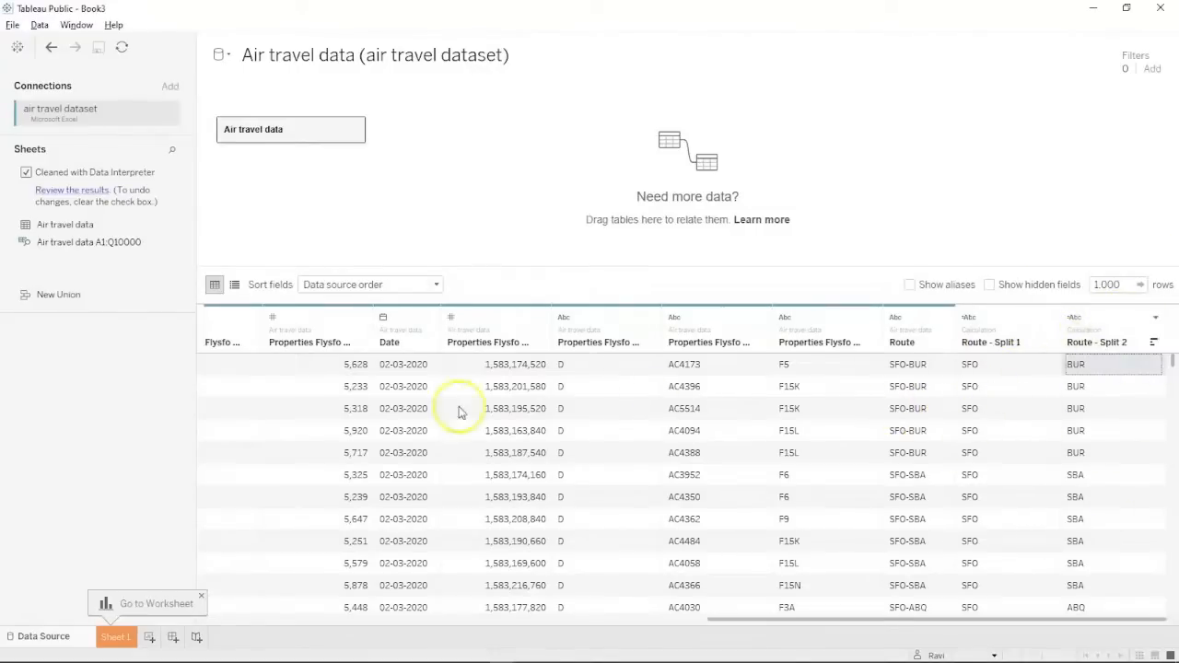
{"action": "key", "text": "Left"}
{"action": "key", "text": "Left"}
{"action": "key", "text": "Left"}
{"action": "key", "text": "Left"}
{"action": "key", "text": "Left"}
{"action": "key", "text": "Left"}
{"action": "key", "text": "Left"}
{"action": "key", "text": "Left"}
{"action": "key", "text": "Left"}
{"action": "key", "text": "Left"}
{"action": "key", "text": "Left"}
{"action": "key", "text": "Left"}
{"action": "key", "text": "Left"}
{"action": "key", "text": "Left"}
{"action": "key", "text": "Left"}
{"action": "key", "text": "Left"}
{"action": "key", "text": "Left"}
{"action": "key", "text": "Left"}
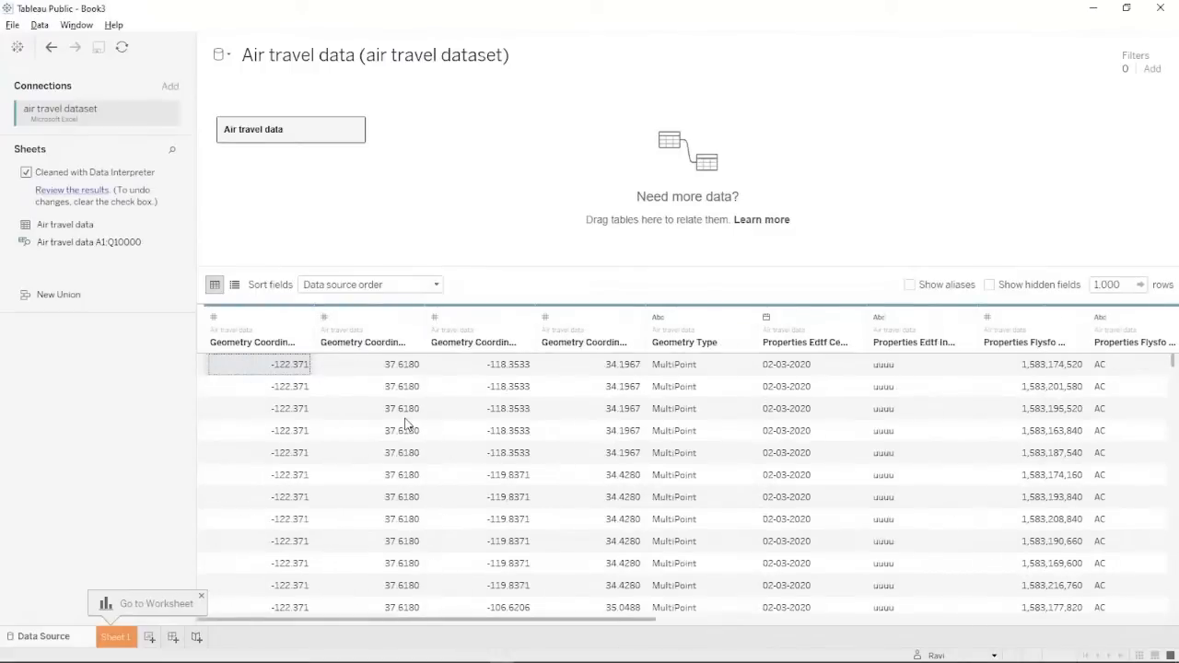
Open Sheet 1, then read the AIRLINE Data slide's questions in PowerPoint before returning to Tableau.
{"action": "left_click", "coordinate": [116, 639]}
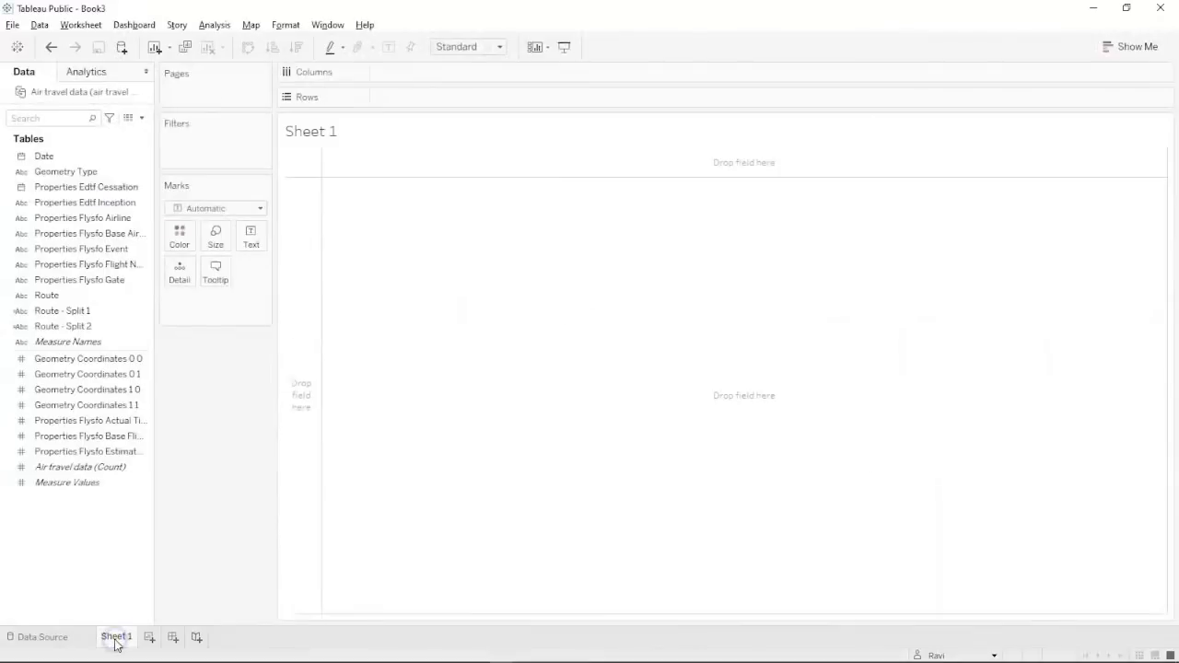
{"action": "left_click", "coordinate": [434, 332]}
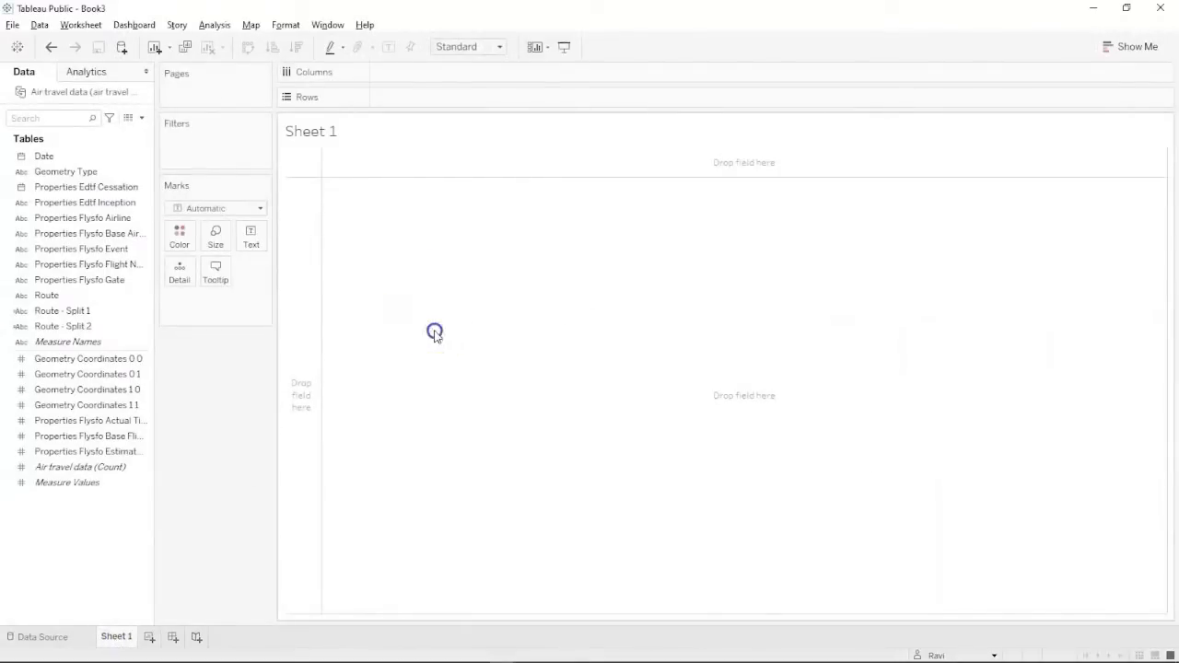
{"action": "key", "text": "alt+Tab"}
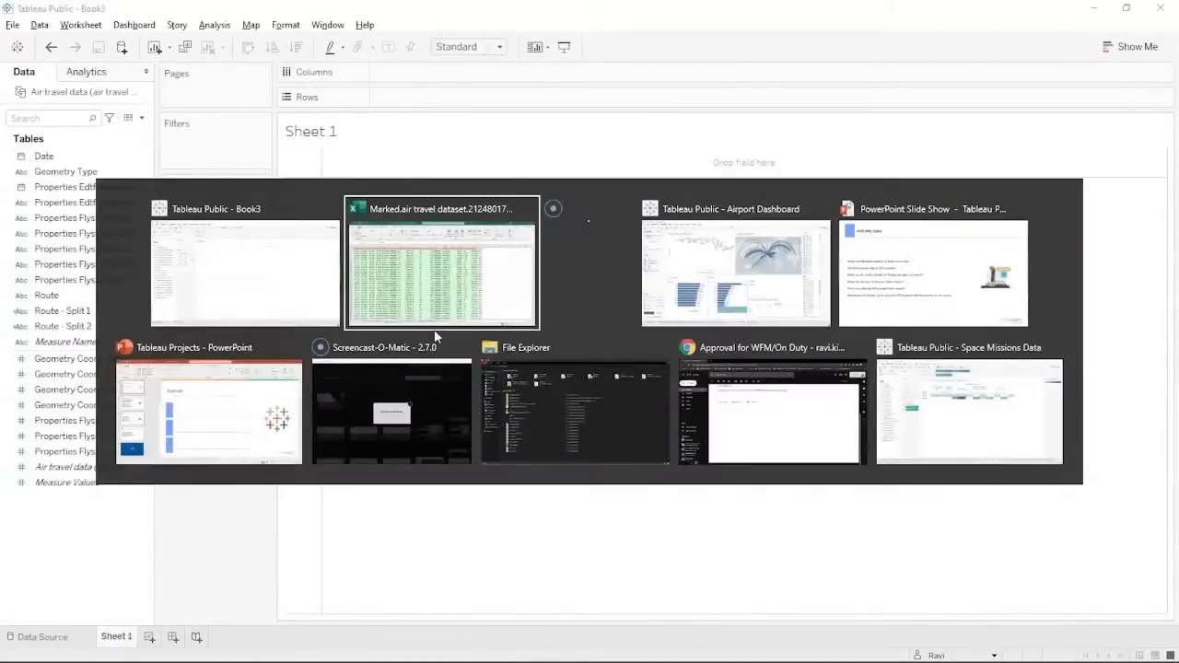
{"action": "key", "text": "alt+Tab"}
{"action": "key", "text": "alt+Tab"}
{"action": "key", "text": "alt+Tab"}
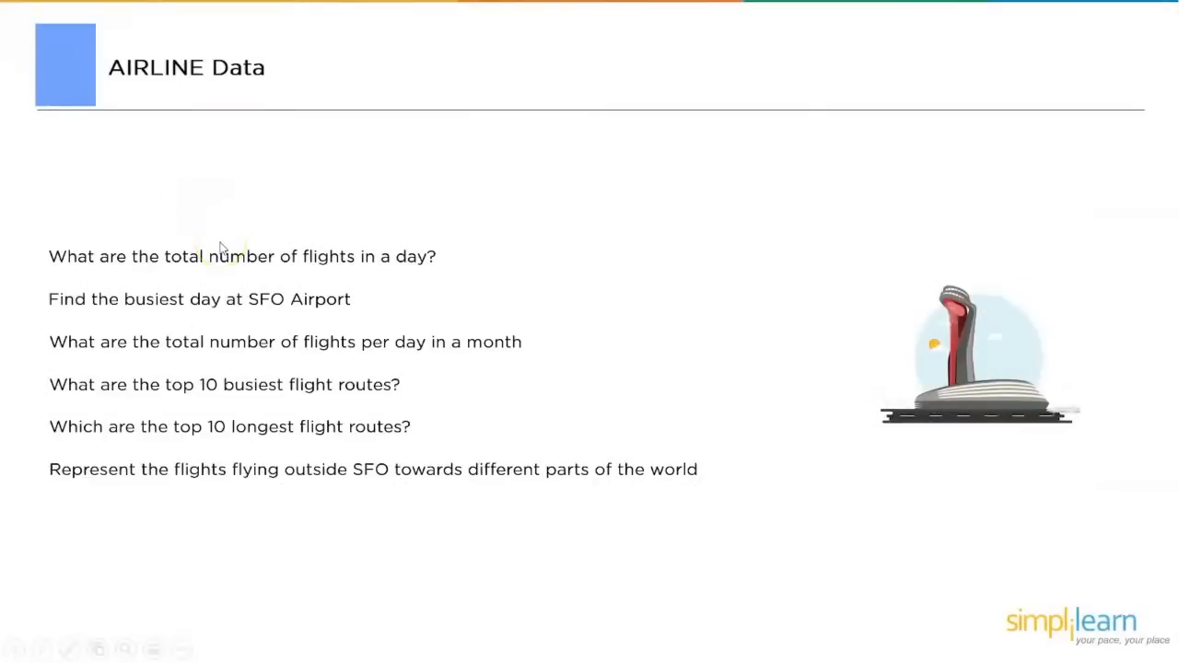
{"action": "key", "text": "alt+Tab"}
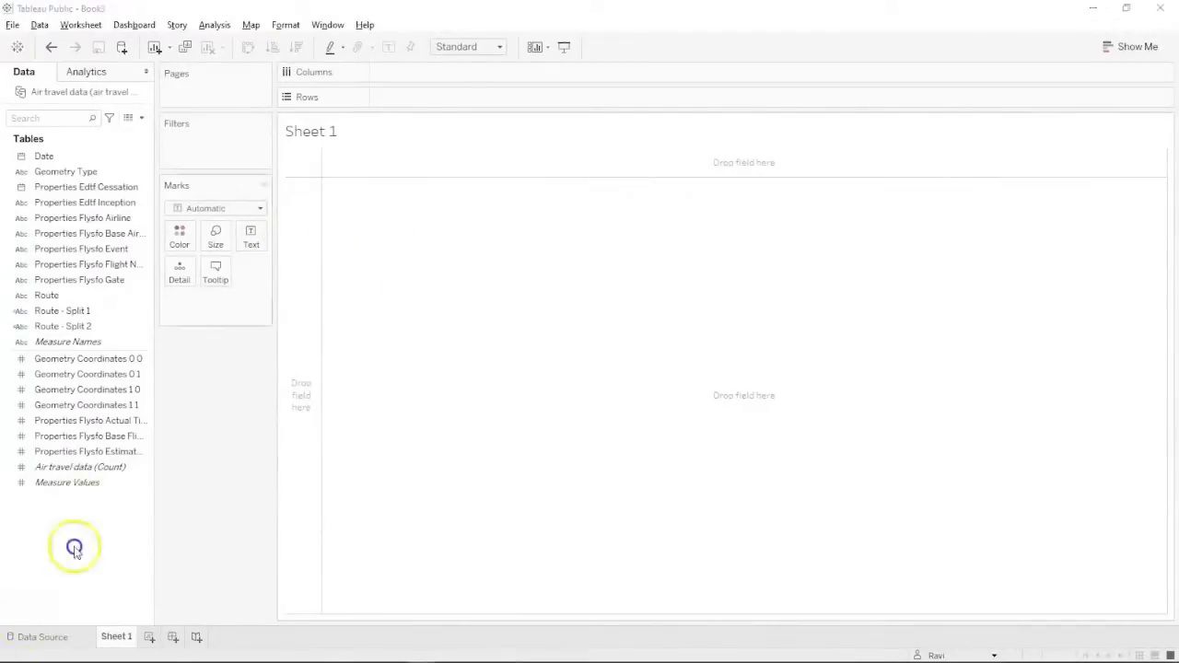
Create a Number of Flights calculated field.
{"action": "left_click", "coordinate": [140, 122]}
{"action": "left_click", "coordinate": [138, 131]}
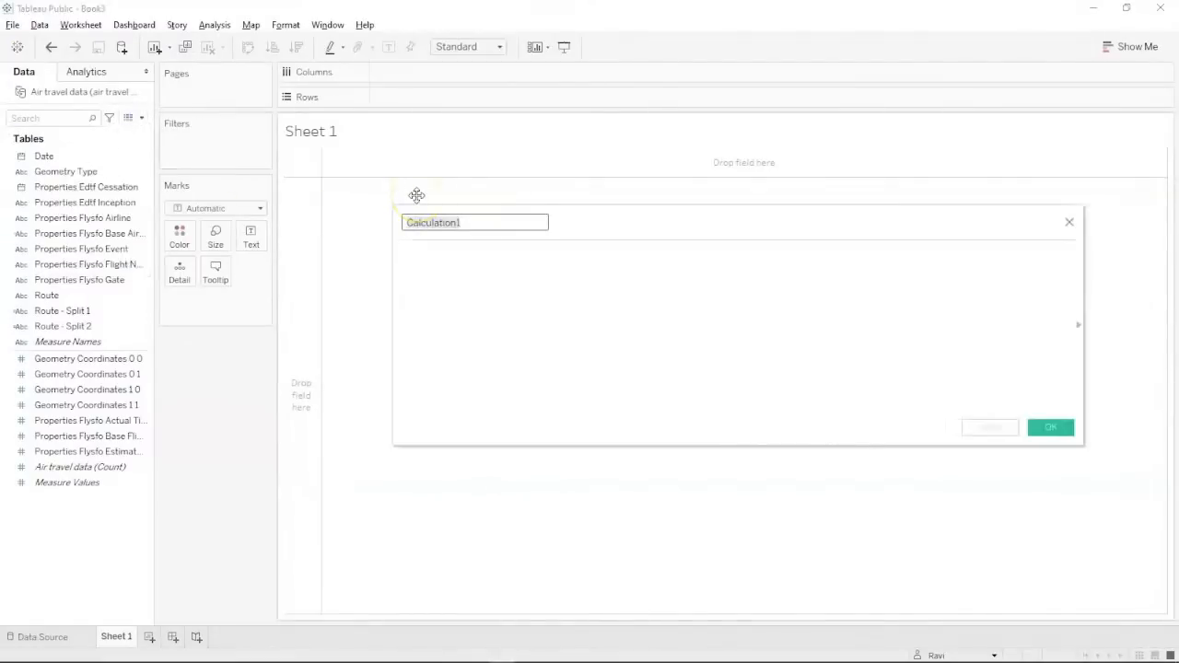
{"action": "type", "text": "Number o"}
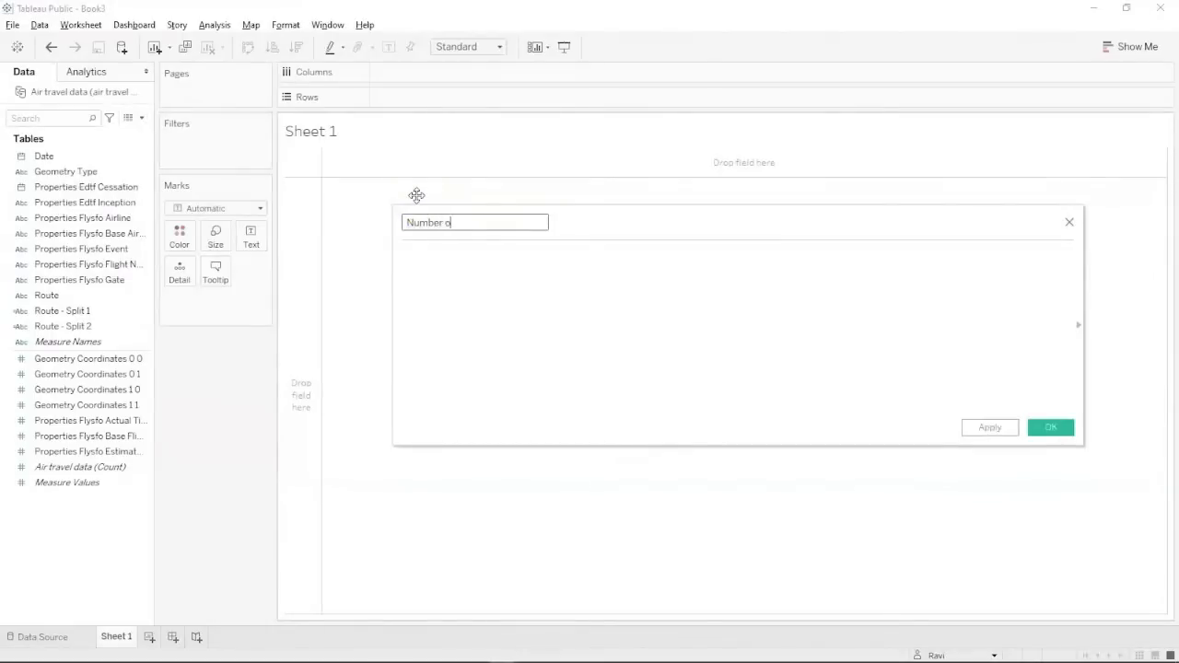
{"action": "key", "text": "BackSpace"}
{"action": "key", "text": "BackSpace"}
{"action": "key", "text": "BackSpace"}
{"action": "key", "text": "BackSpace"}
{"action": "type", "text": "Flight"}
{"action": "left_click", "coordinate": [406, 279]}
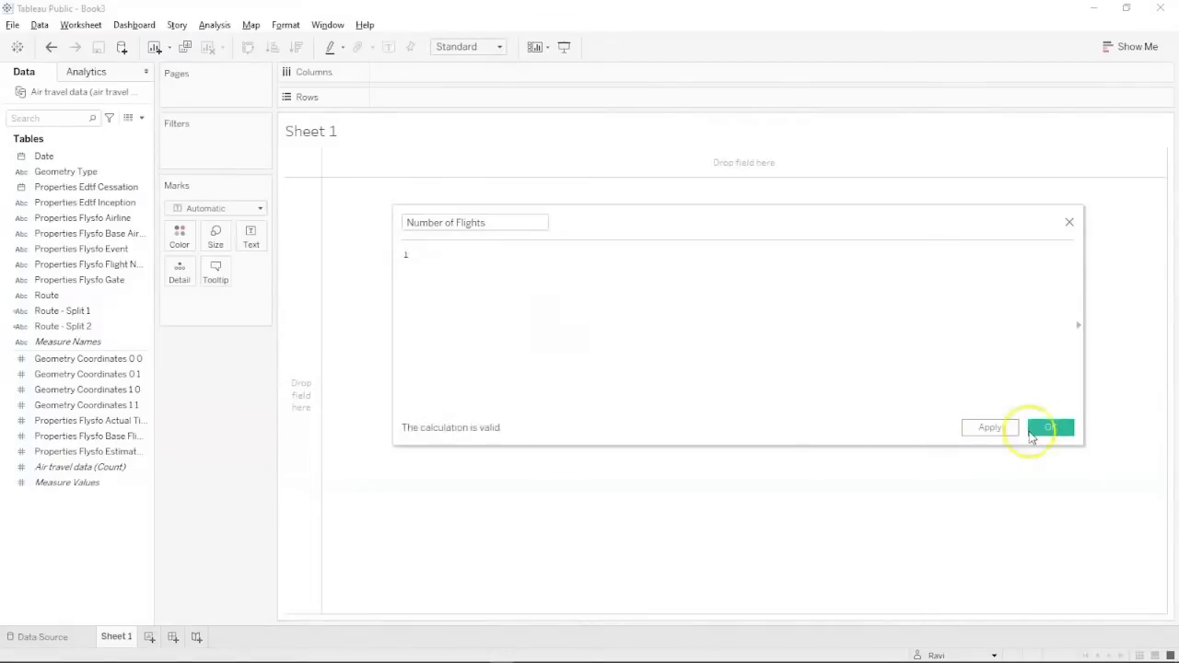
{"action": "left_click", "coordinate": [1032, 430]}
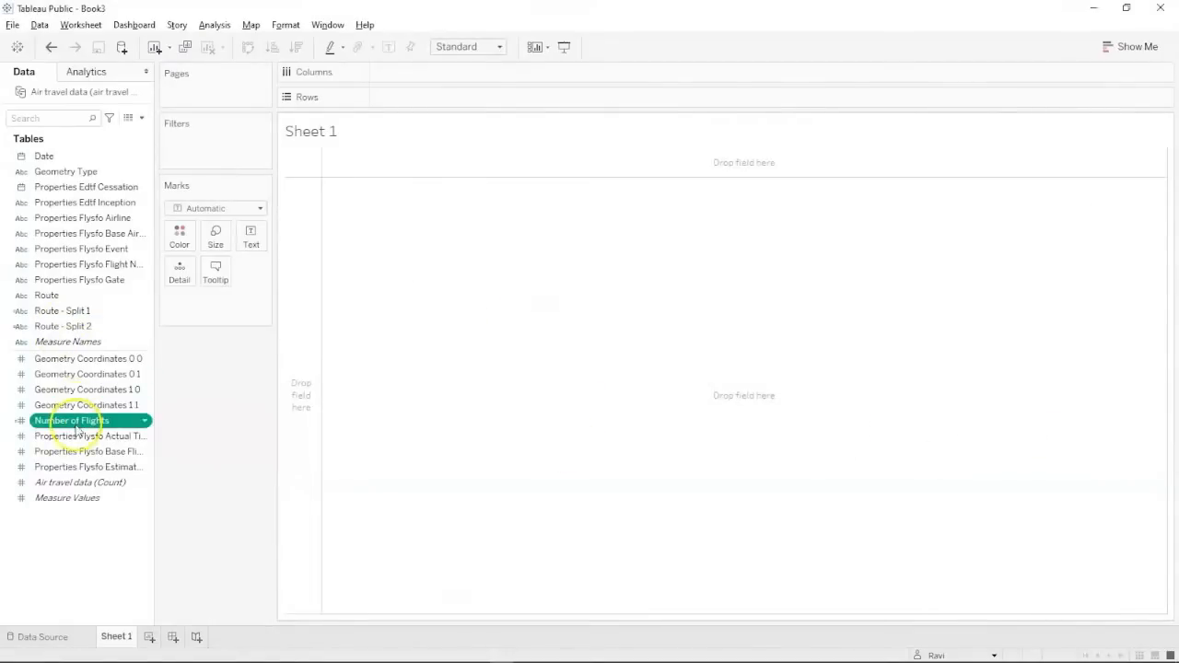
Show the 88,532 total Number of Flights as enlarged text in a widened cell.
{"action": "left_click_drag", "start_coordinate": [83, 416], "coordinate": [252, 236]}
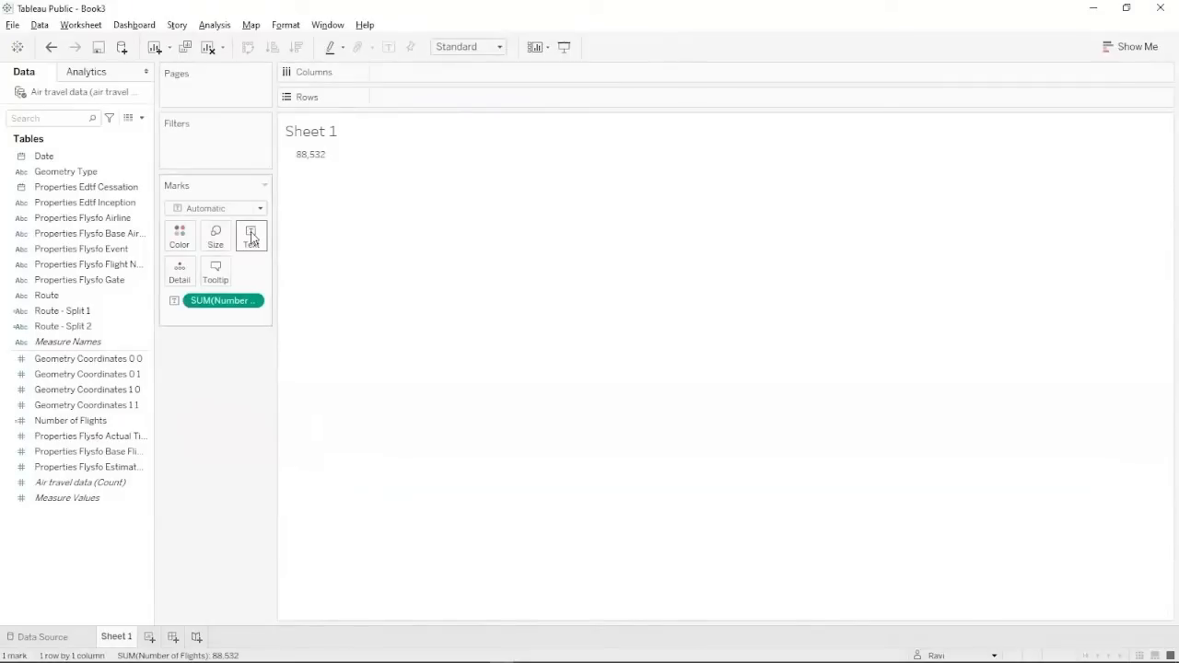
{"action": "left_click", "coordinate": [313, 155]}
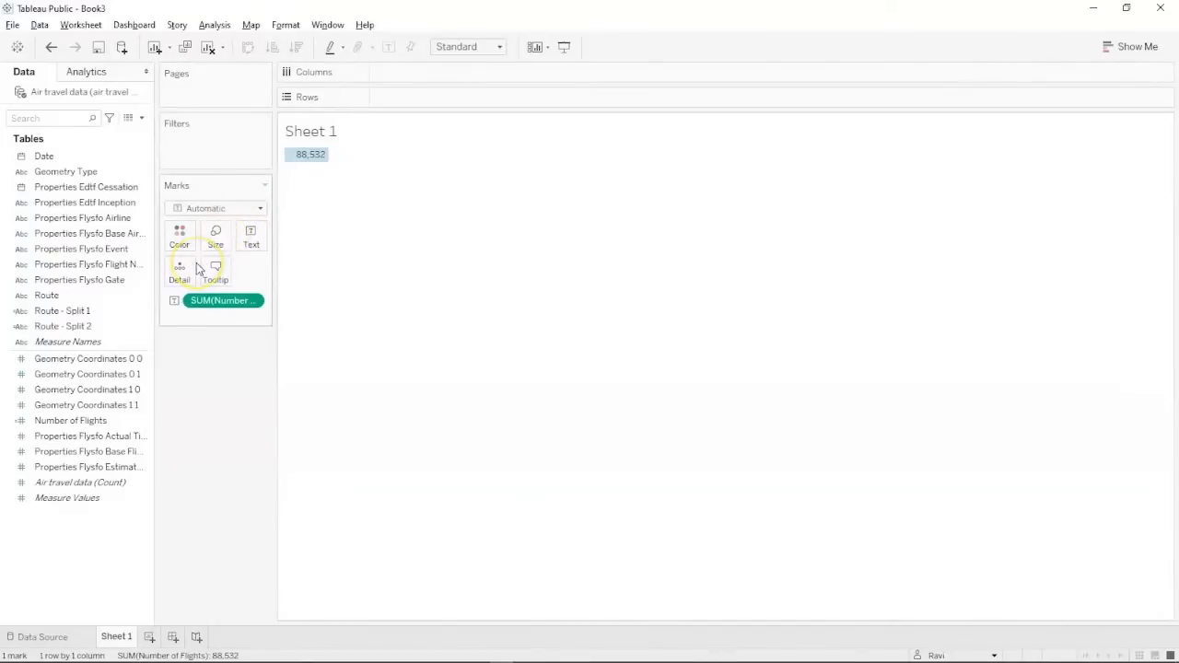
{"action": "left_click", "coordinate": [215, 235]}
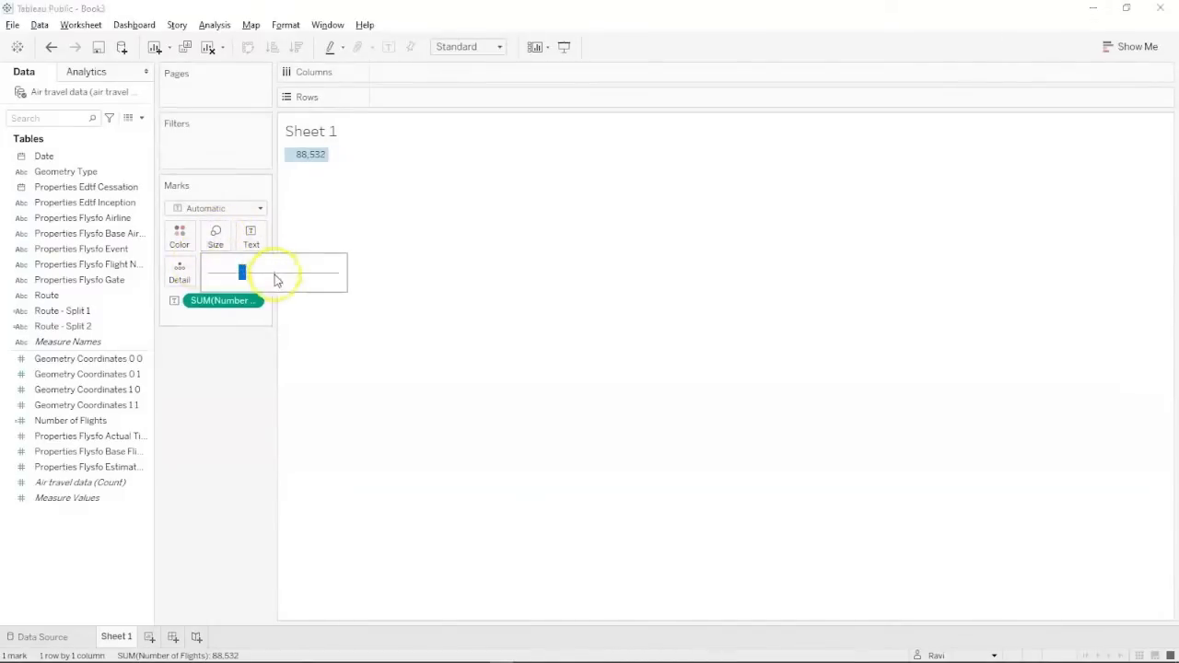
{"action": "left_click", "coordinate": [274, 273]}
{"action": "left_click", "coordinate": [304, 273]}
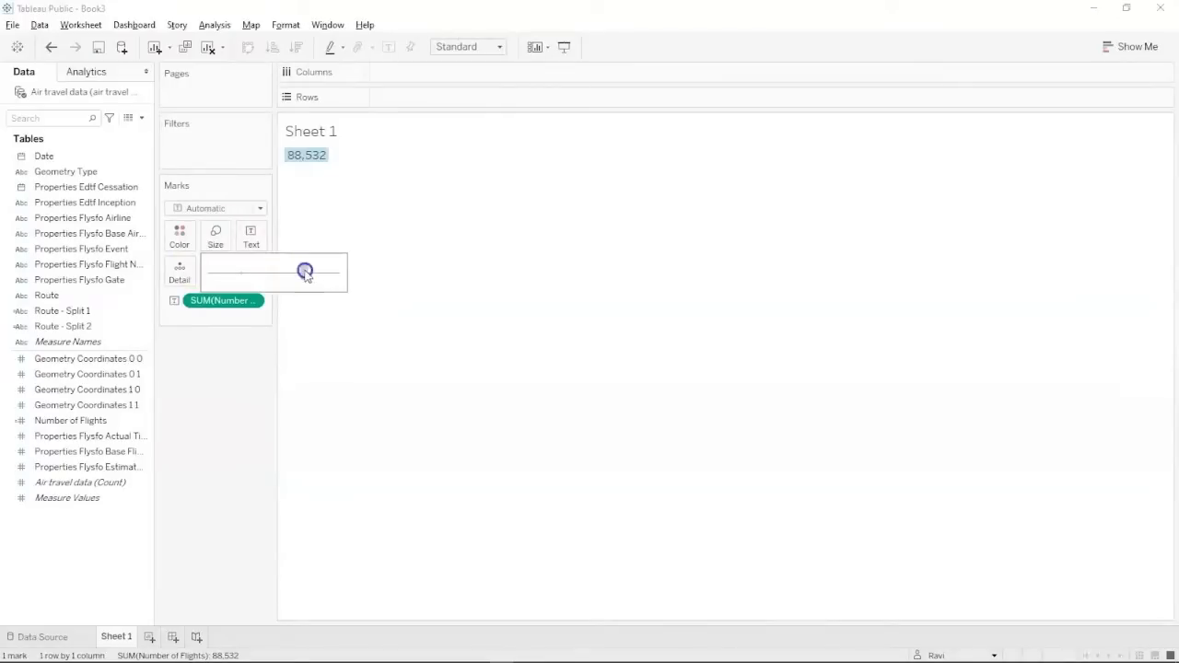
{"action": "left_click", "coordinate": [326, 155]}
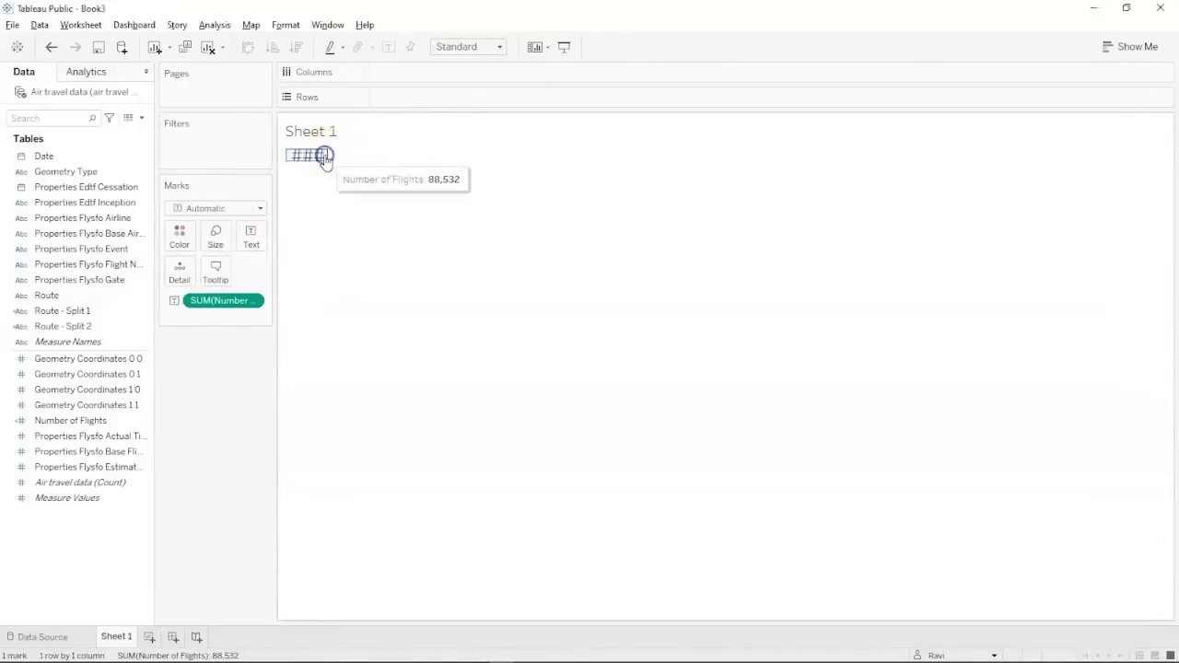
{"action": "left_click_drag", "start_coordinate": [329, 155], "coordinate": [432, 157]}
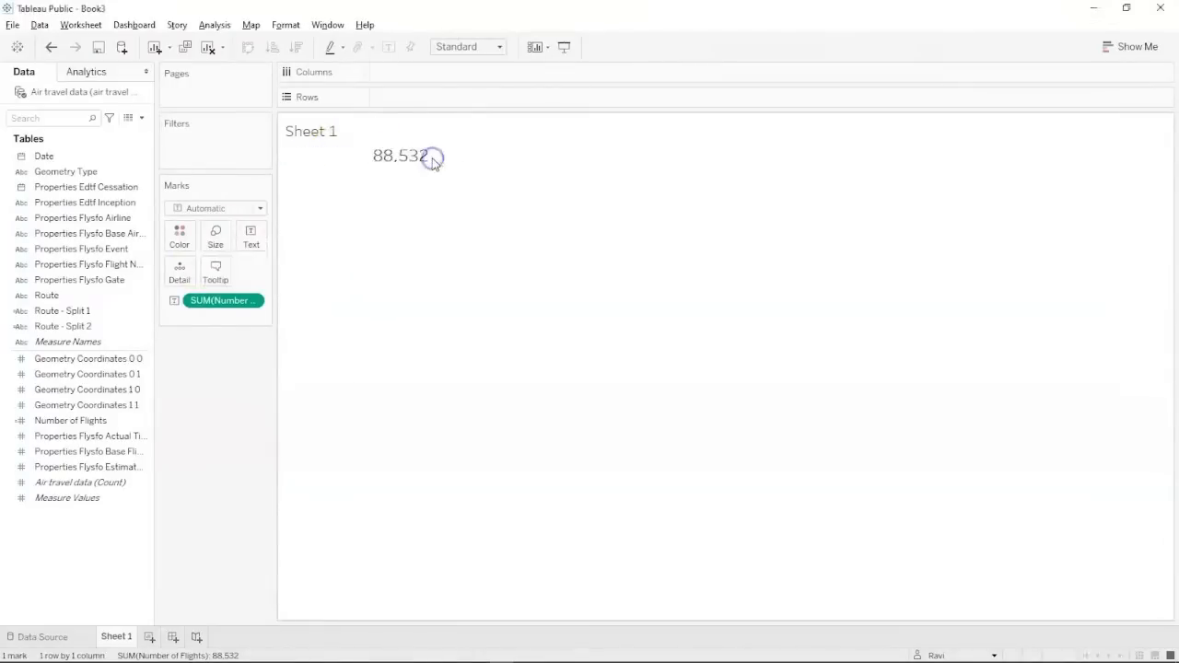
Leave the title unchanged and rename the Sheet 1 tab to 'Total number of flights'.
{"action": "left_click", "coordinate": [316, 129]}
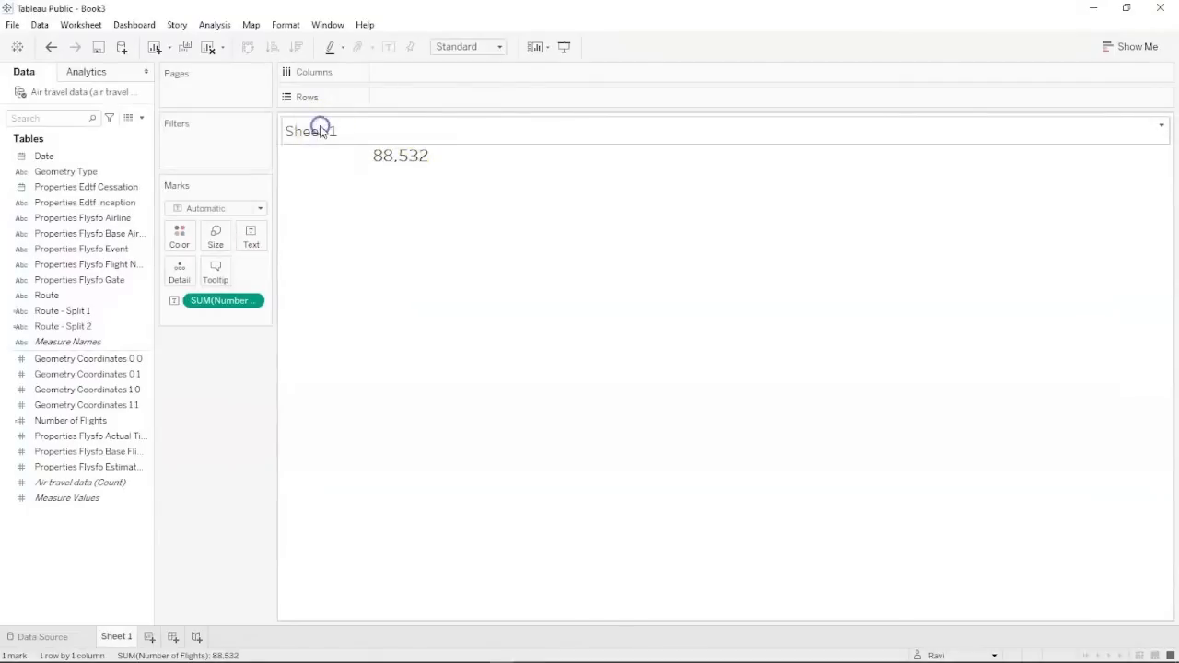
{"action": "double_click", "coordinate": [318, 132]}
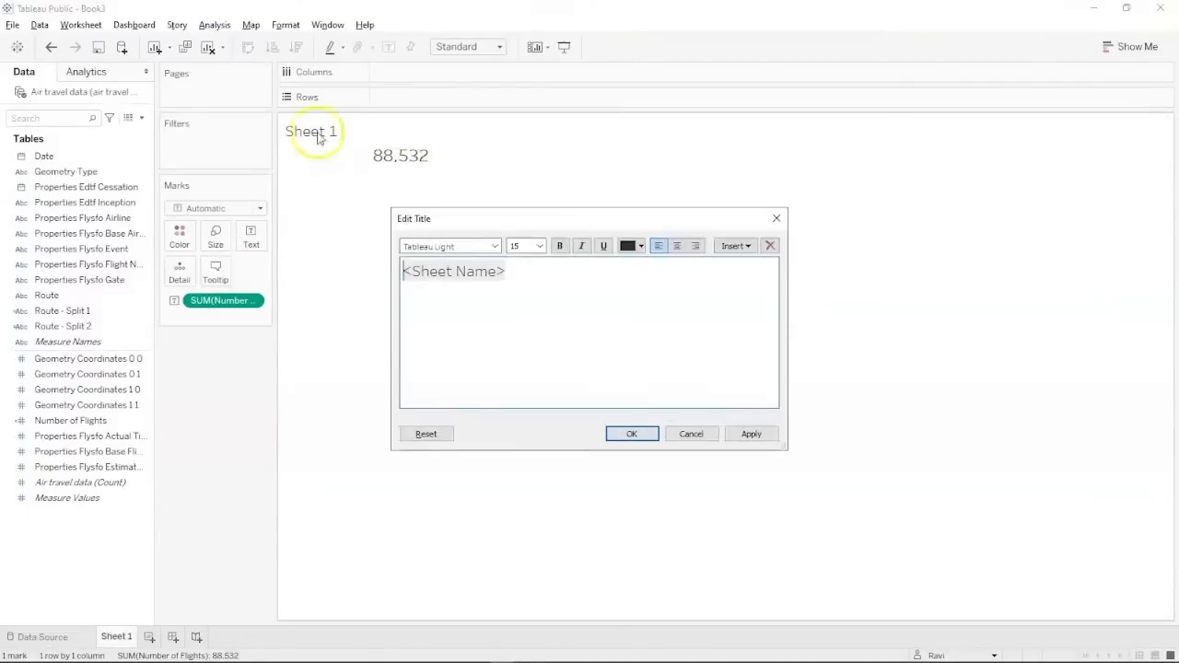
{"action": "left_click", "coordinate": [689, 434]}
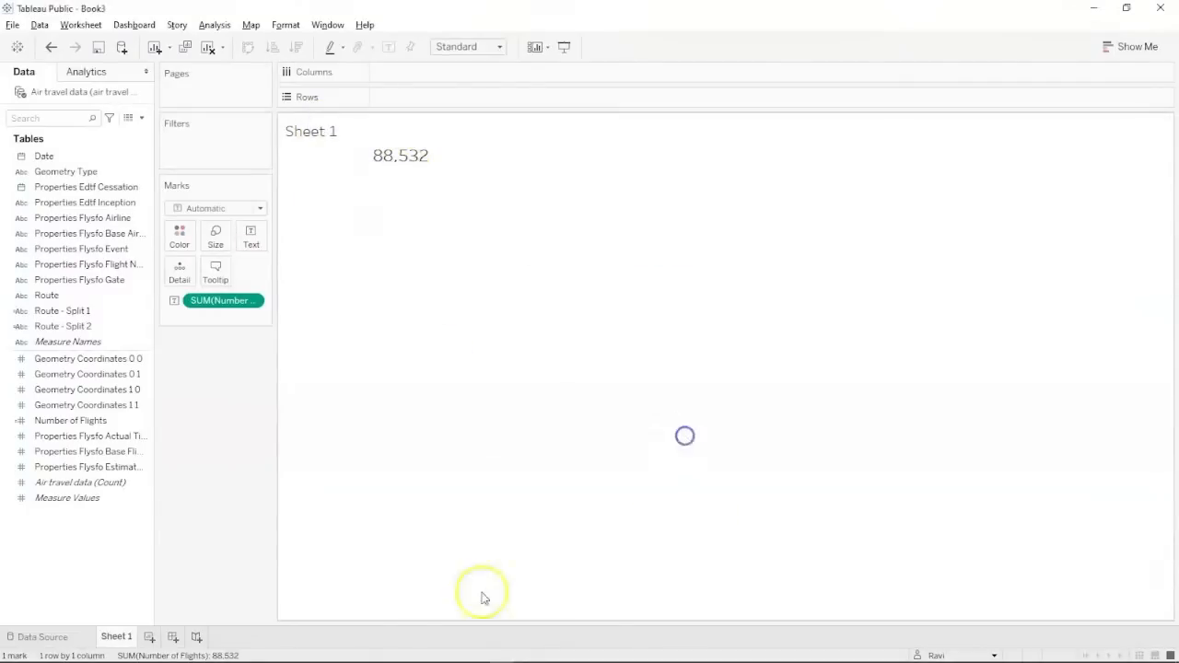
{"action": "double_click", "coordinate": [115, 636]}
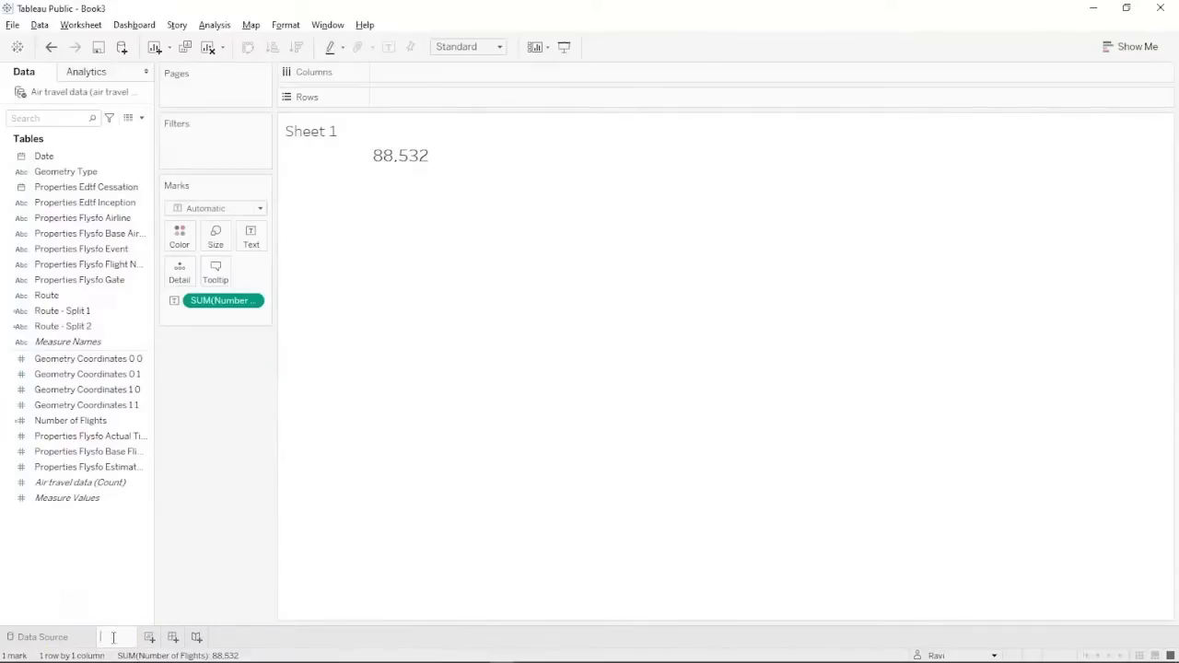
{"action": "type", "text": "Total num"}
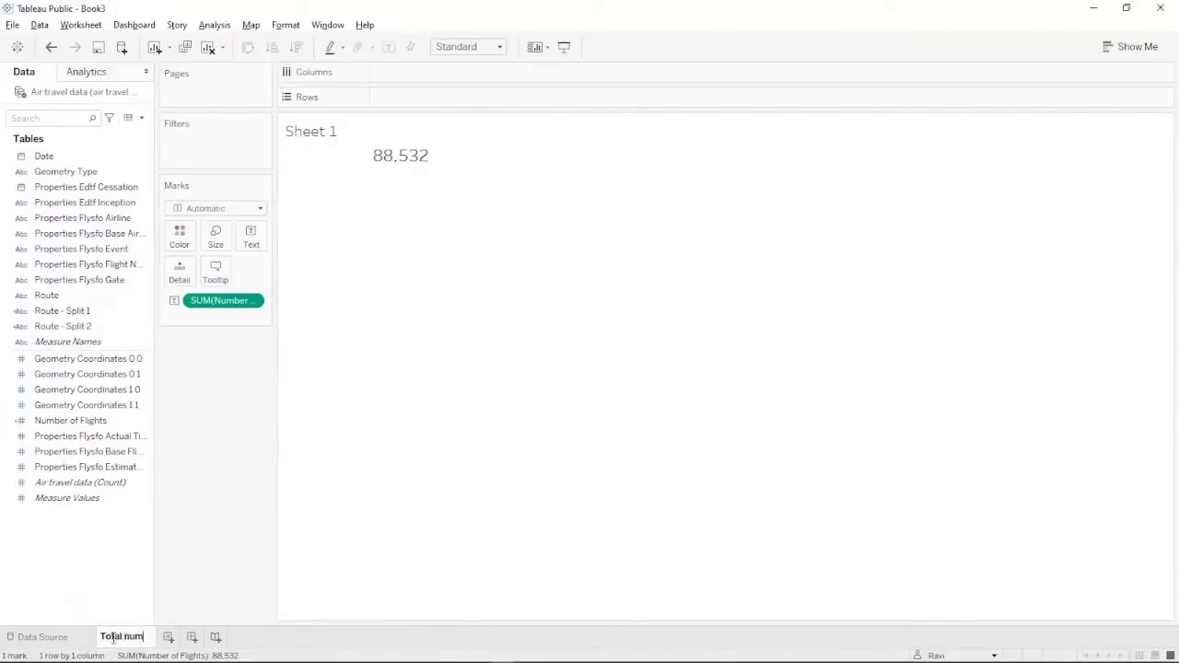
{"action": "type", "text": "ber of flights"}
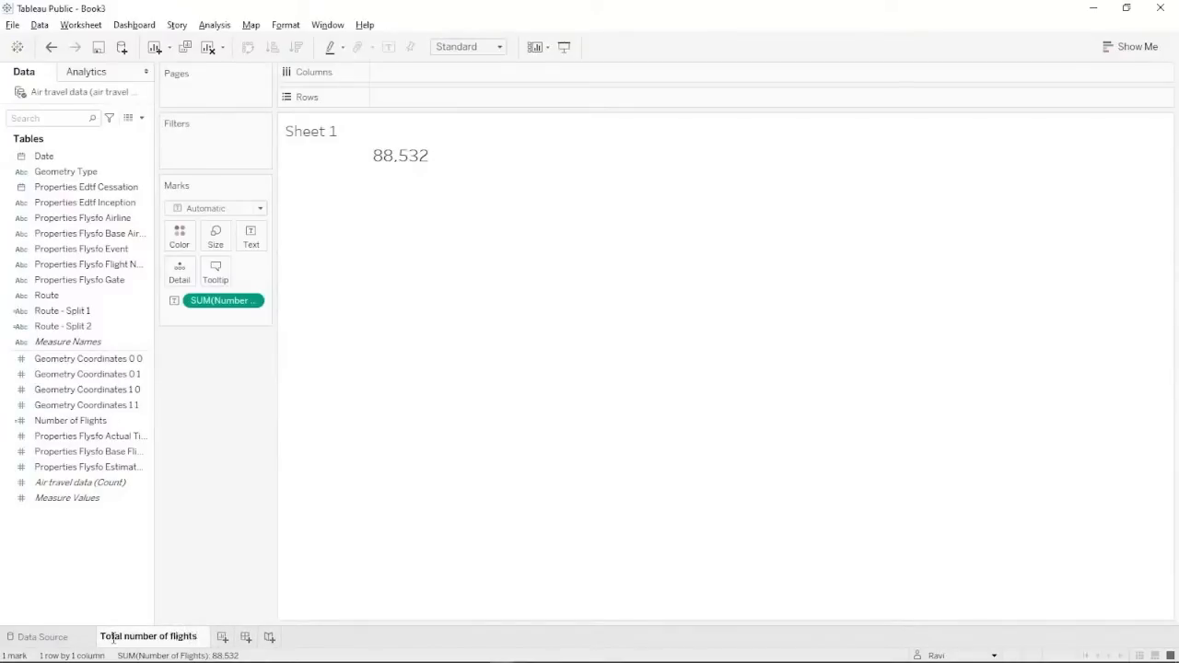
{"action": "key", "text": "Return"}
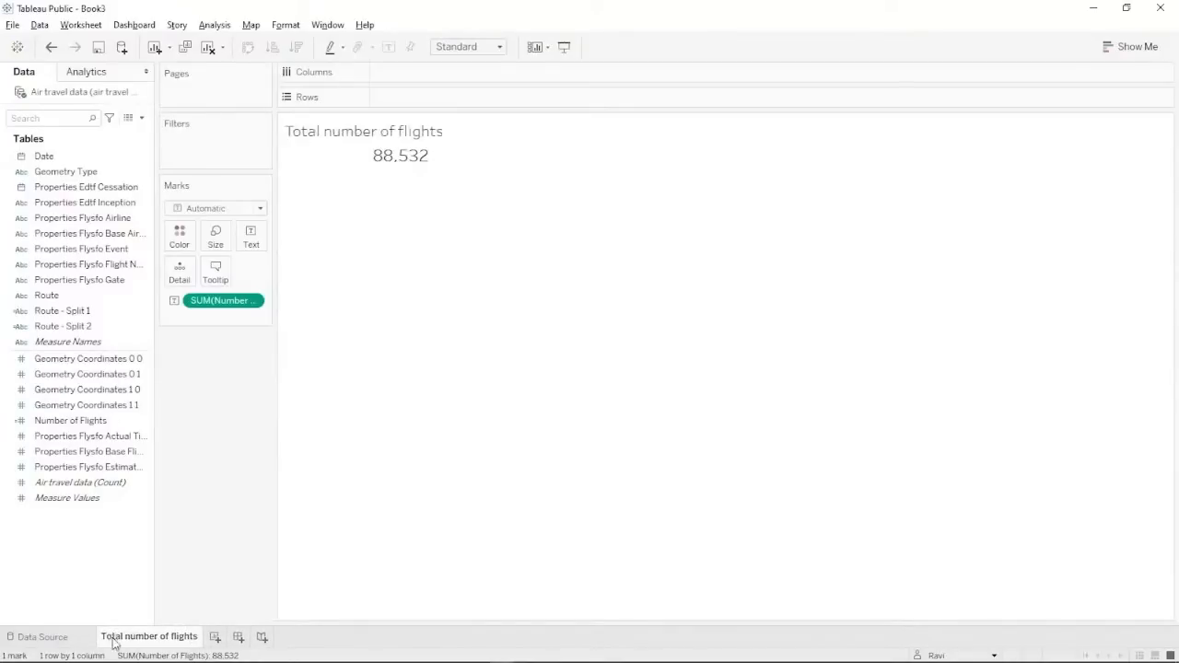
Glance at the slideshow, then duplicate the Total number of flights sheet.
{"action": "key", "text": "alt+Tab"}
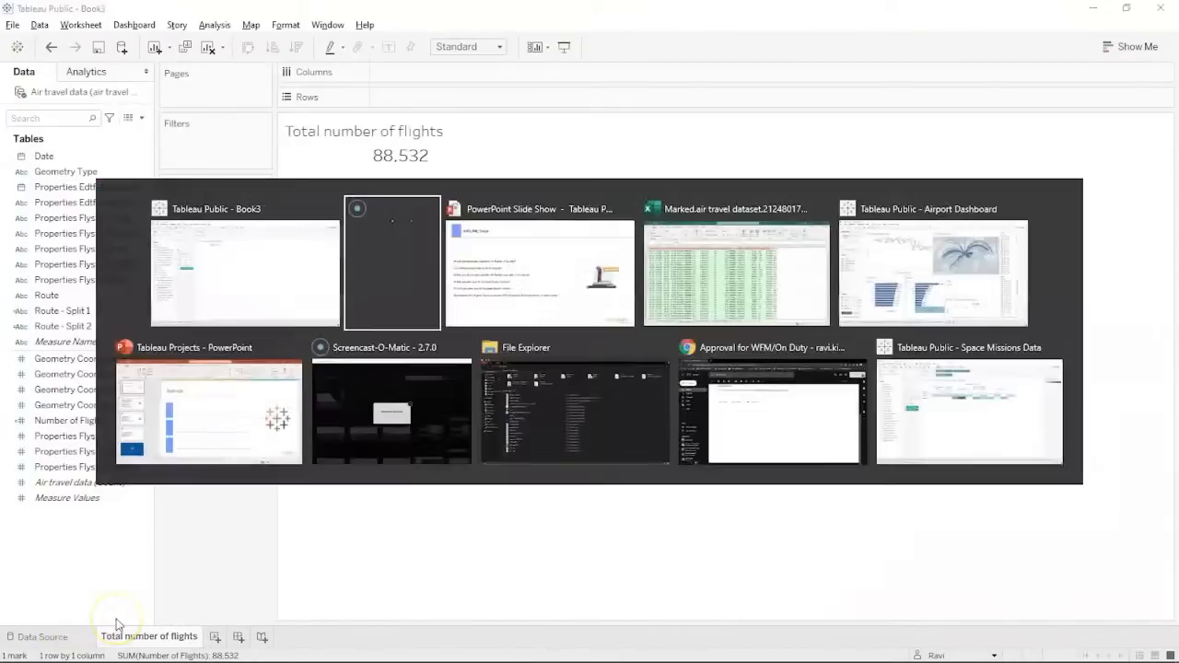
{"action": "key", "text": "alt+Tab"}
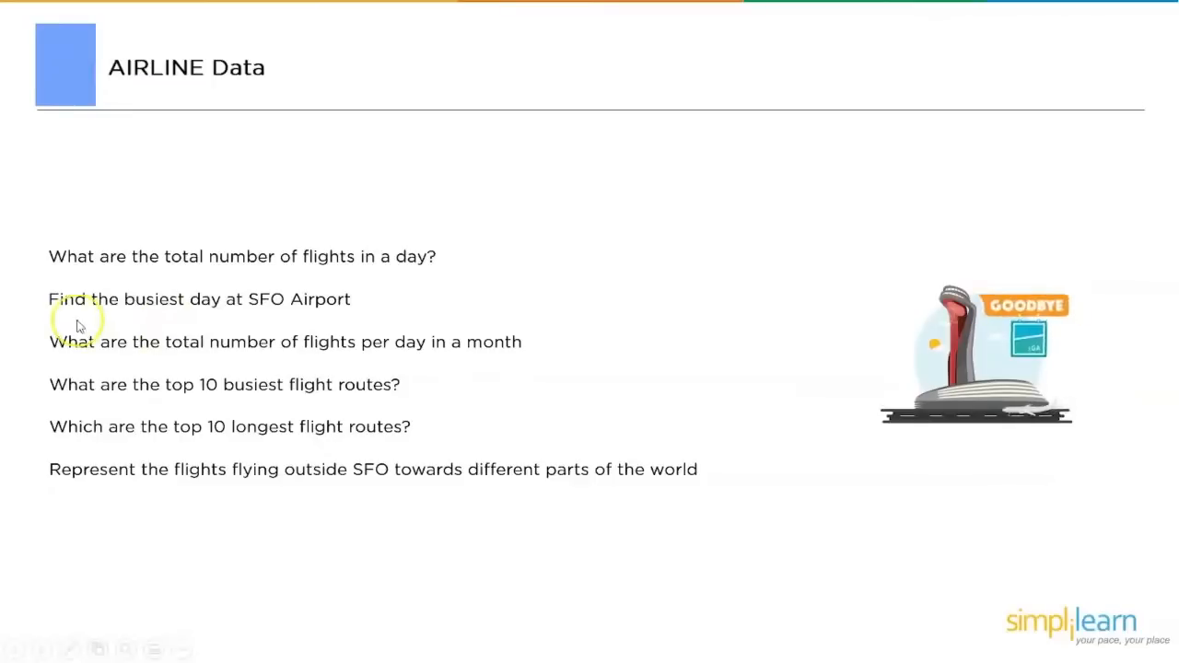
{"action": "left_click", "coordinate": [32, 640]}
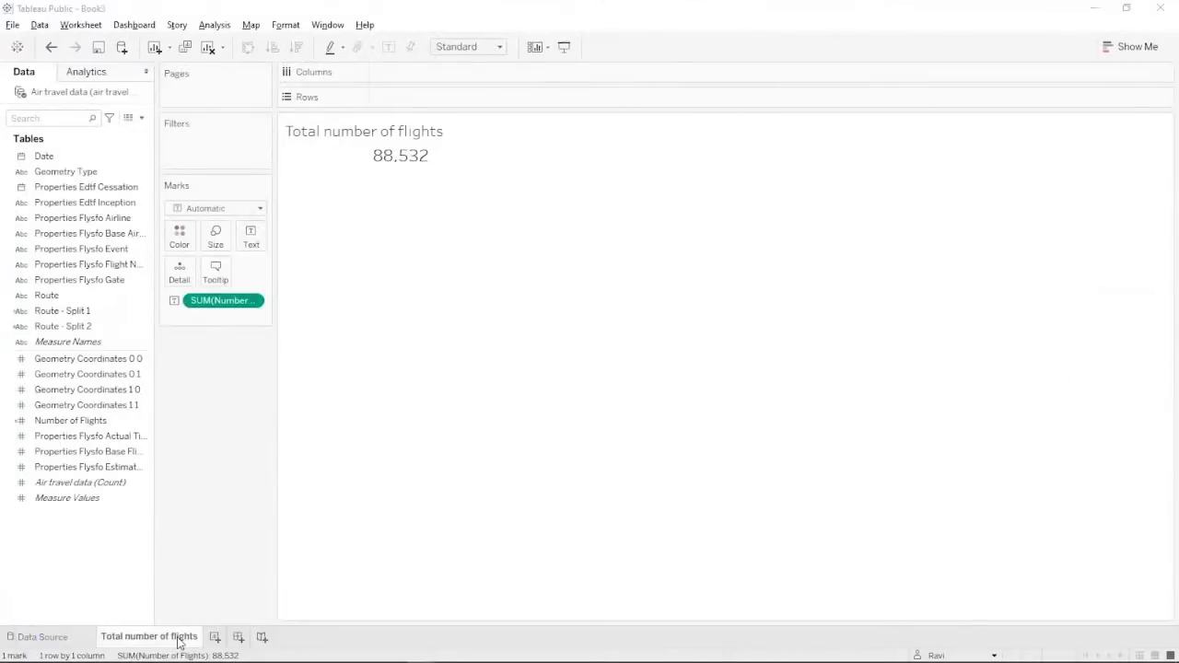
{"action": "right_click", "coordinate": [179, 641]}
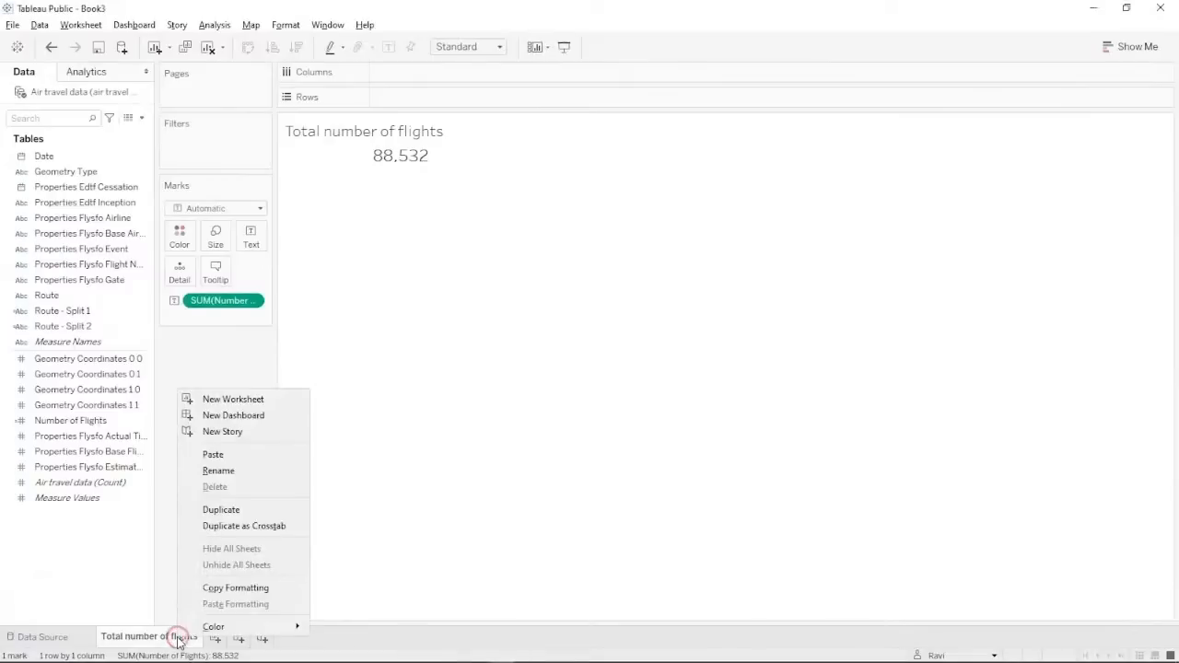
{"action": "left_click", "coordinate": [239, 513]}
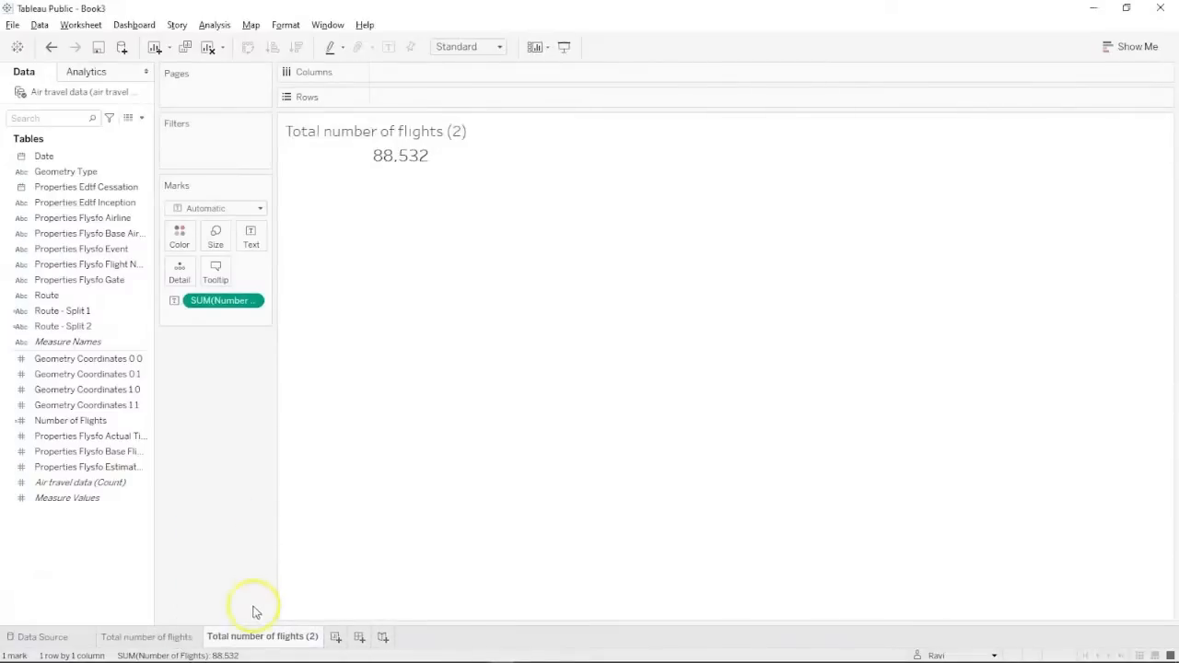
Rename the duplicated sheet to 'Flights Taking off'.
{"action": "double_click", "coordinate": [251, 639]}
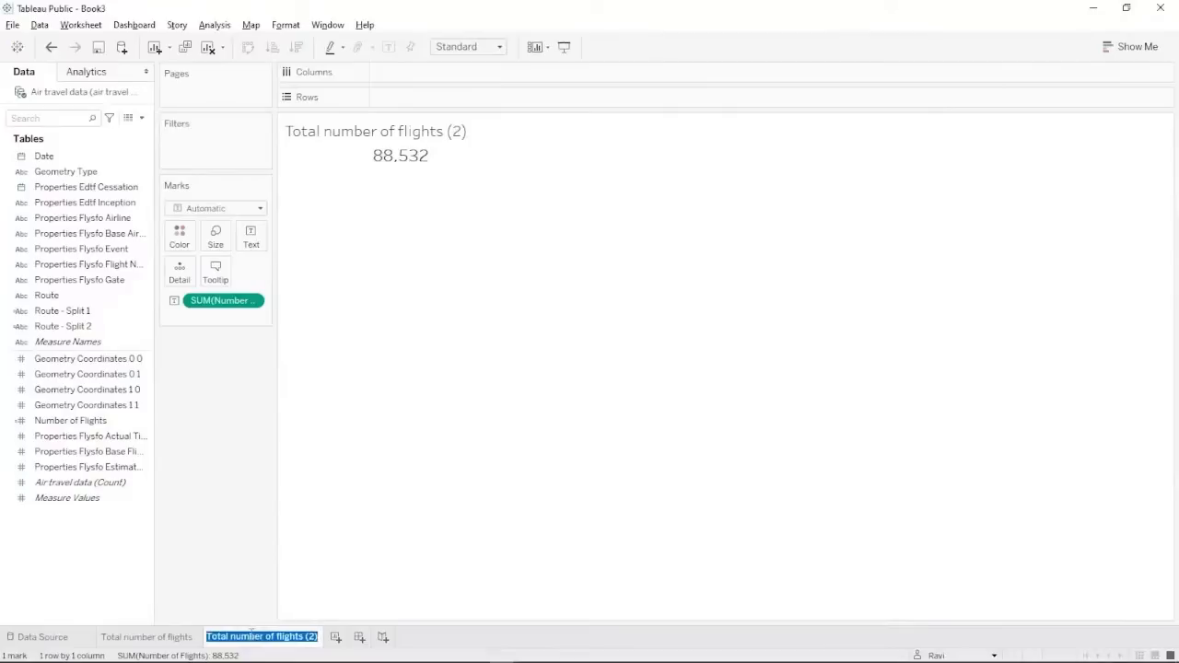
{"action": "type", "text": "Bu"}
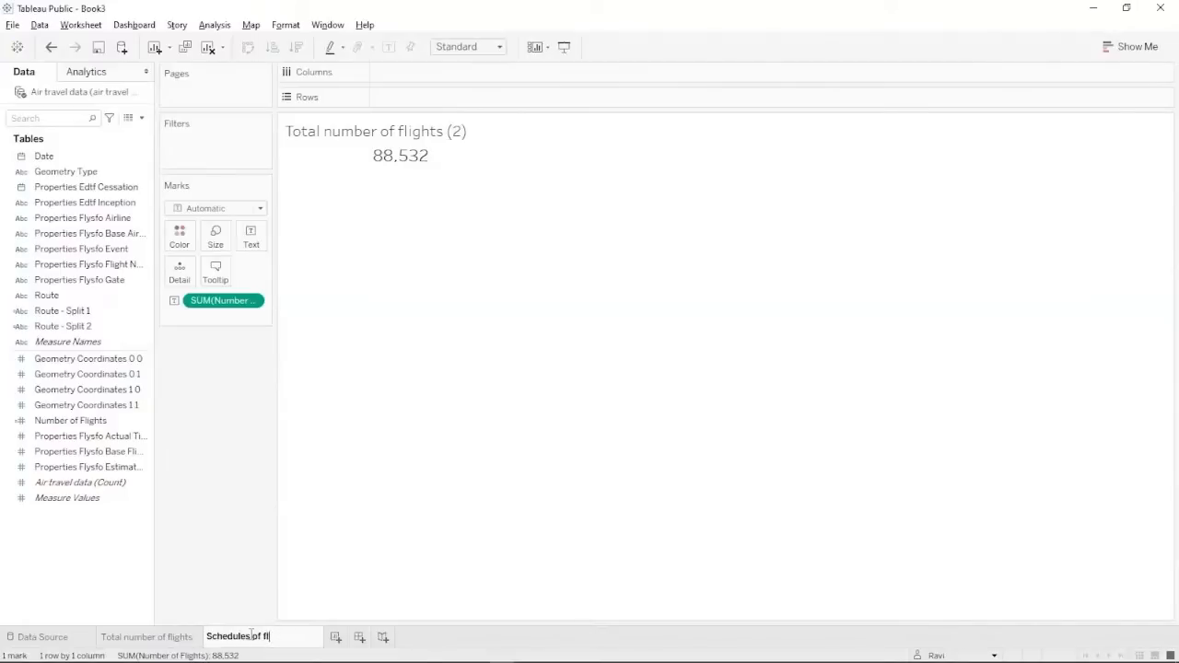
{"action": "double_click", "coordinate": [251, 636]}
{"action": "type", "text": "ng off"}
{"action": "key", "text": "ctrl+a"}
{"action": "type", "text": "Fli"}
{"action": "key", "text": "Return"}
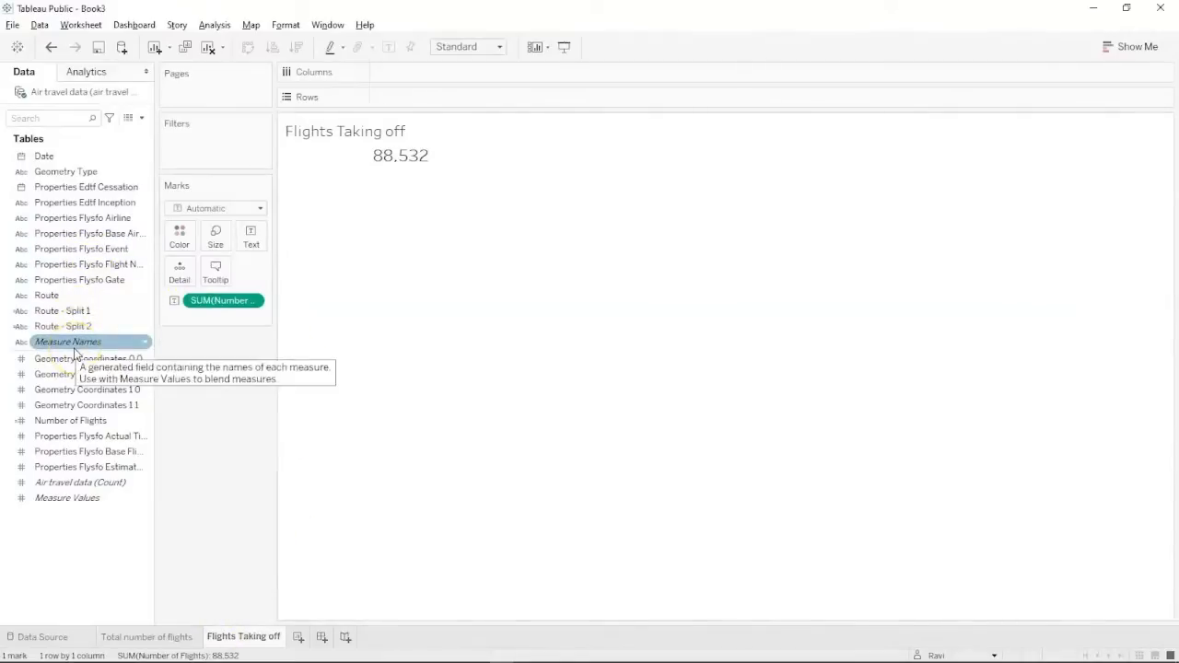
{"action": "left_click", "coordinate": [76, 314]}
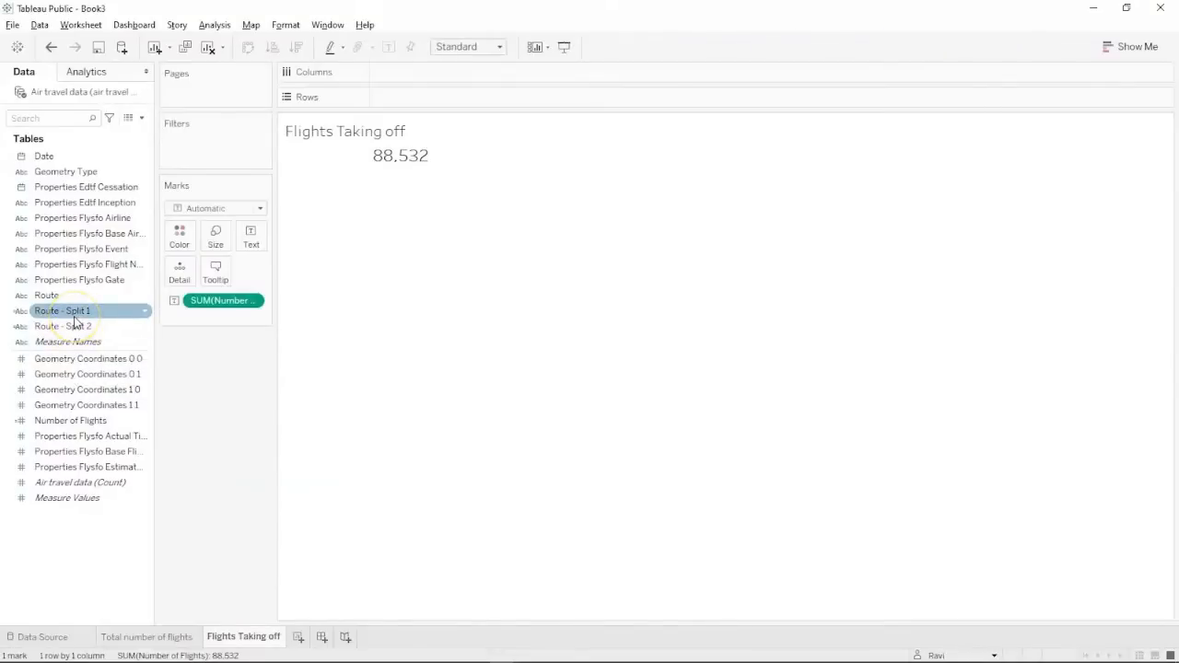
{"action": "left_click_drag", "start_coordinate": [76, 320], "coordinate": [75, 165]}
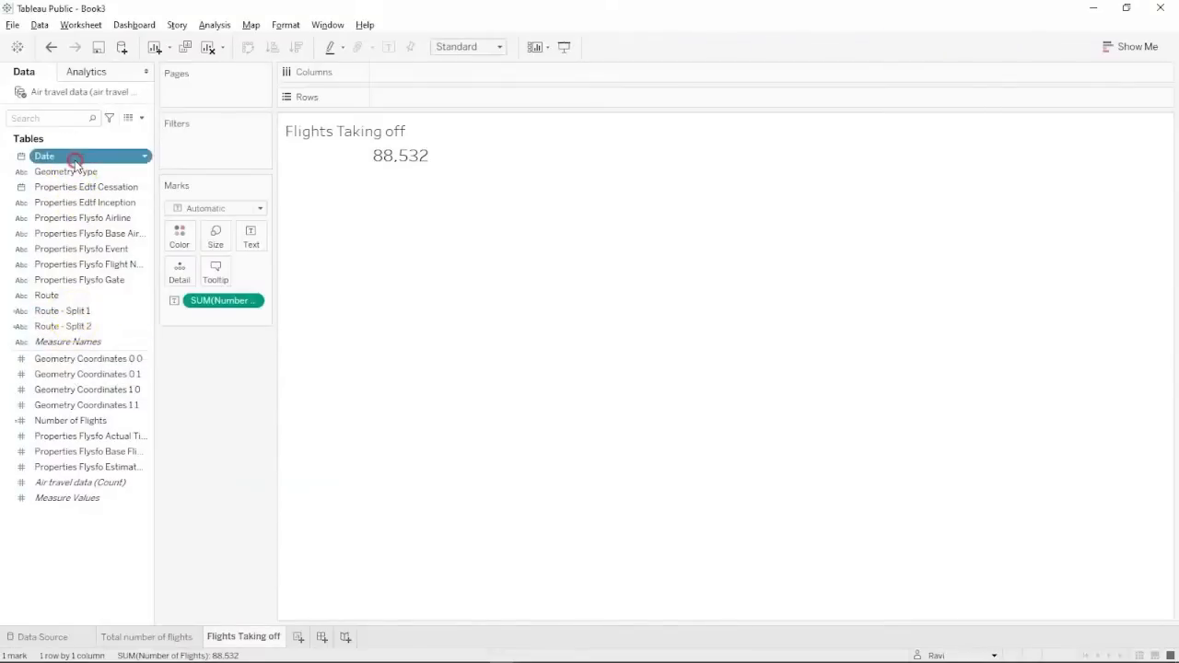
Make Date a date type, plot Number of Flights by Date, and turn off aggregation.
{"action": "right_click", "coordinate": [75, 162]}
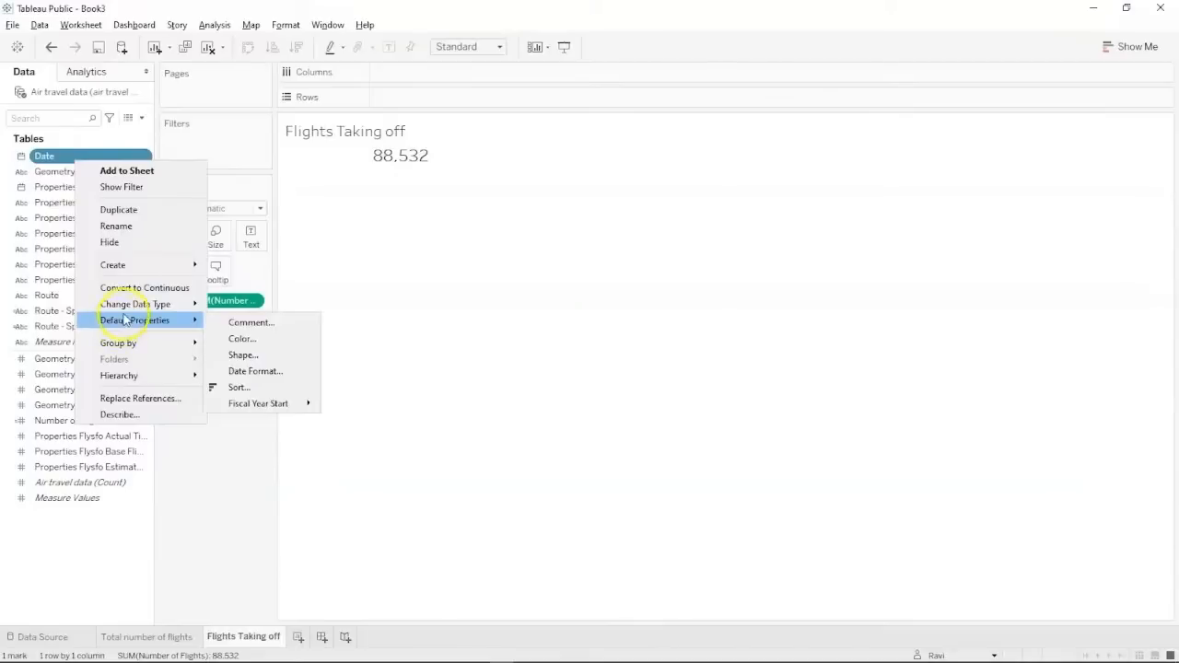
{"action": "mouse_move", "coordinate": [132, 311]}
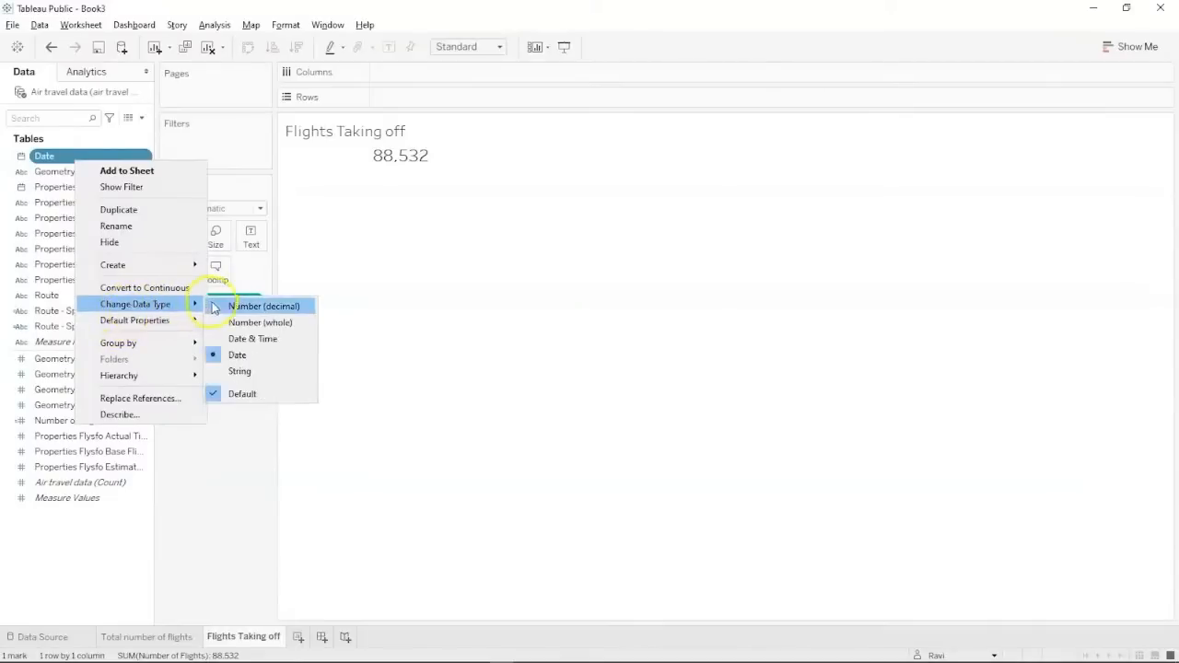
{"action": "left_click", "coordinate": [226, 355]}
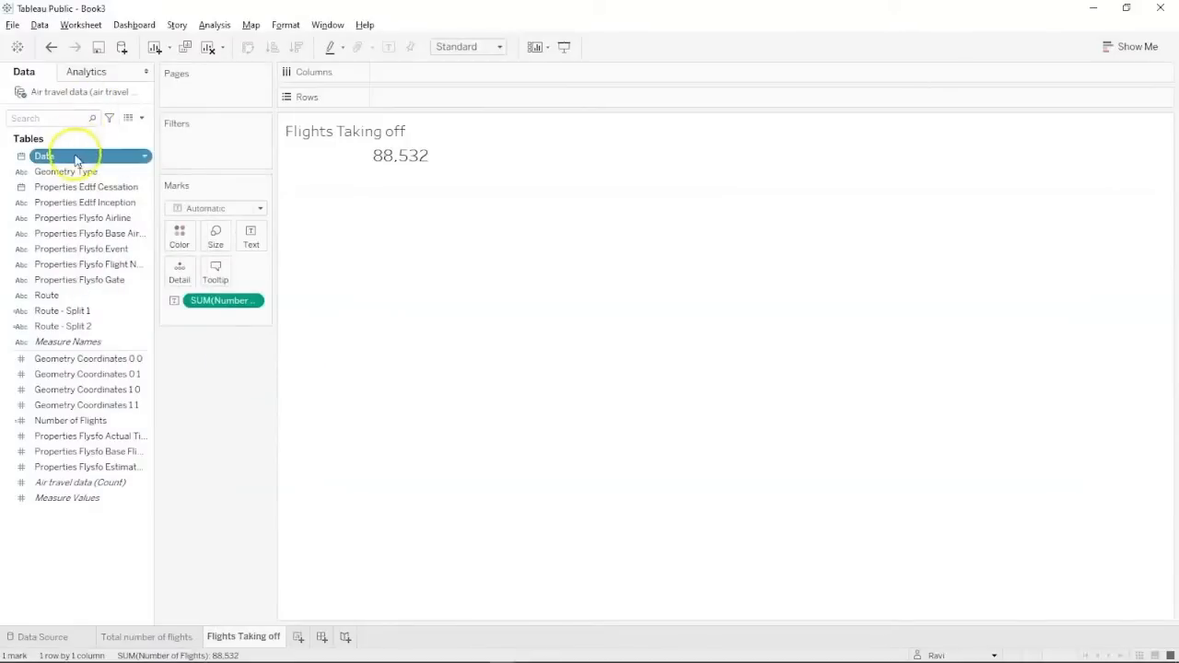
{"action": "left_click_drag", "start_coordinate": [75, 160], "coordinate": [421, 79]}
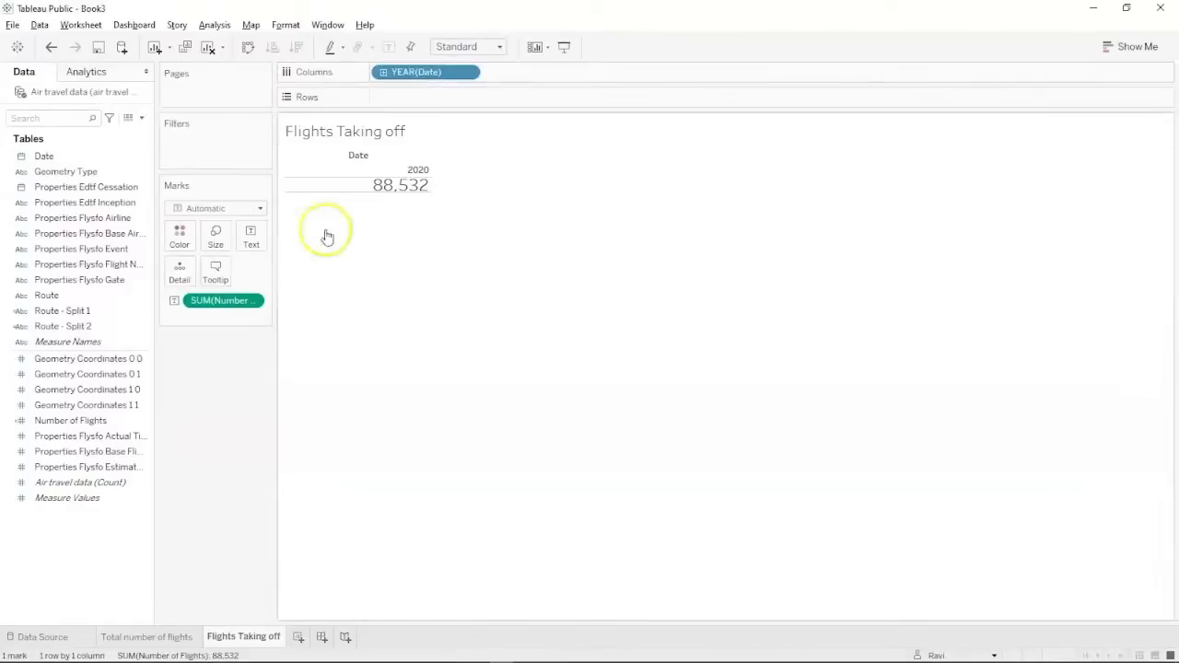
{"action": "left_click_drag", "start_coordinate": [240, 304], "coordinate": [437, 105]}
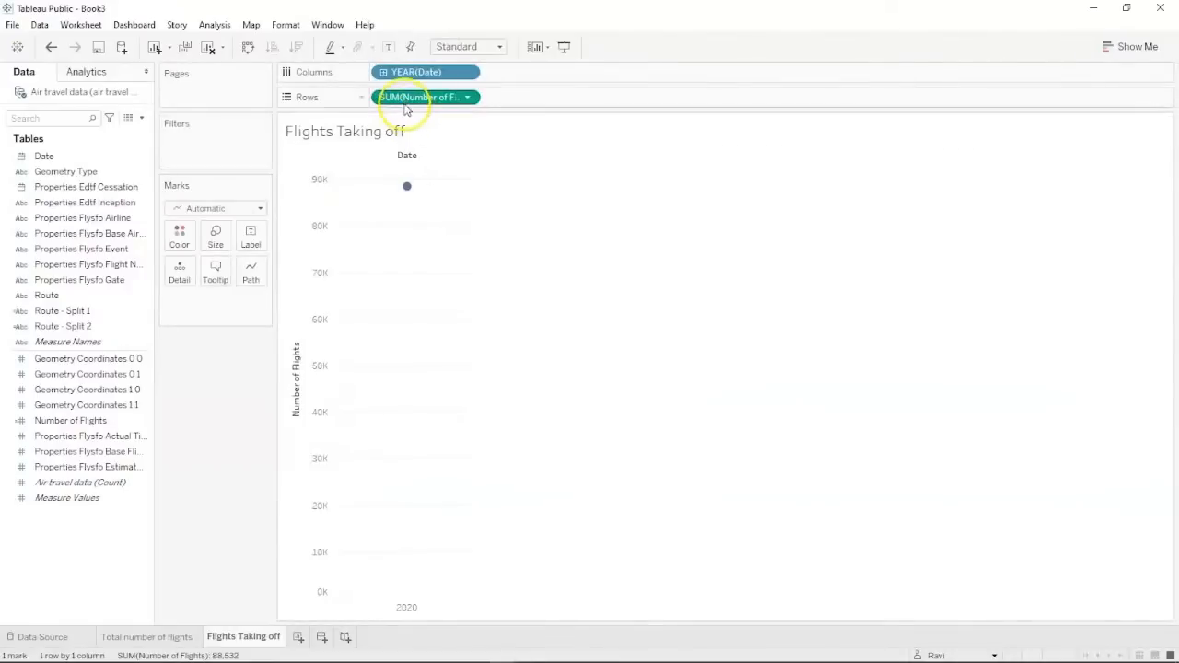
{"action": "left_click", "coordinate": [213, 25]}
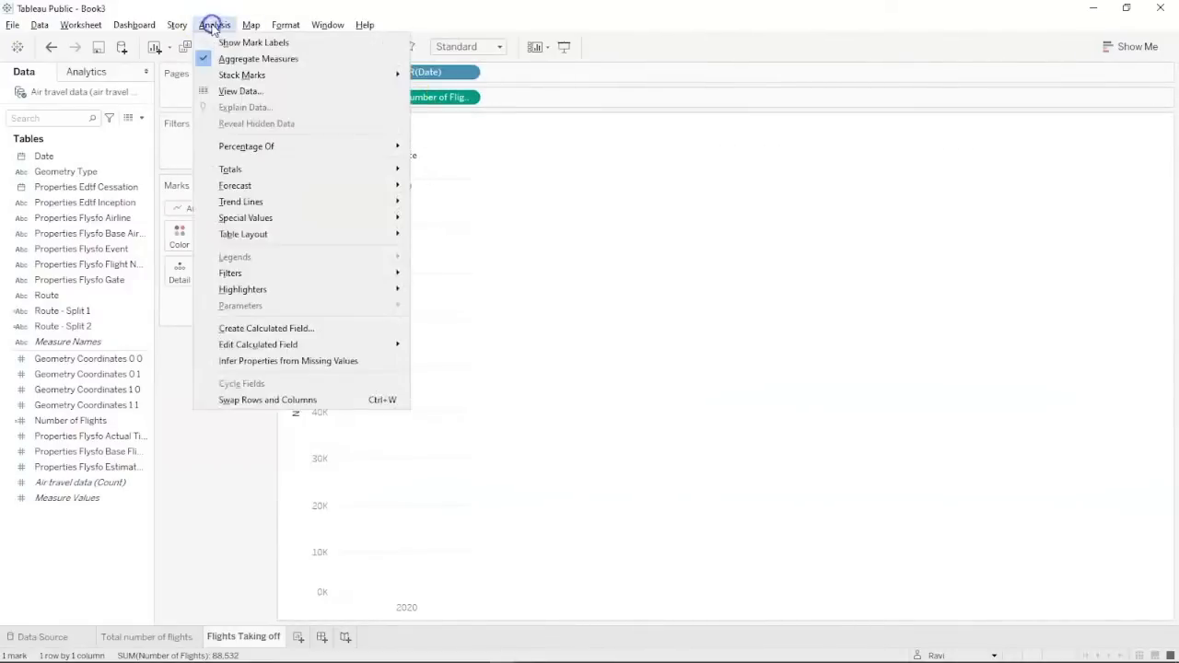
{"action": "left_click", "coordinate": [207, 59]}
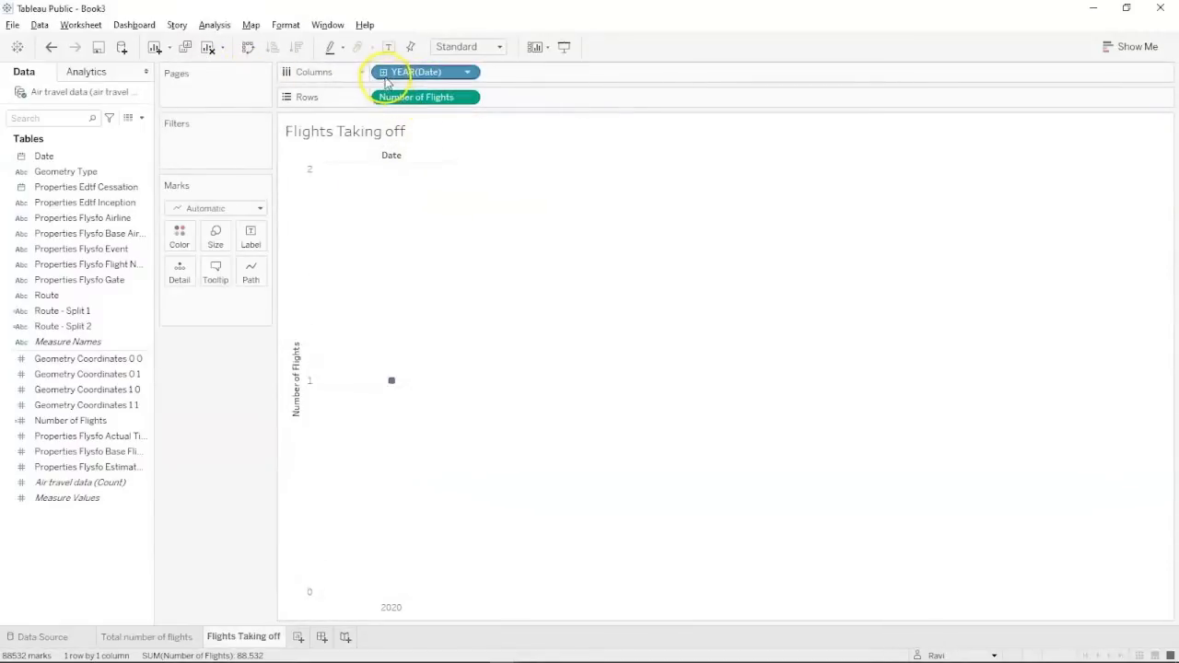
Drill Date down to day, then remove the month, quarter and year levels from Columns.
{"action": "left_click", "coordinate": [387, 76]}
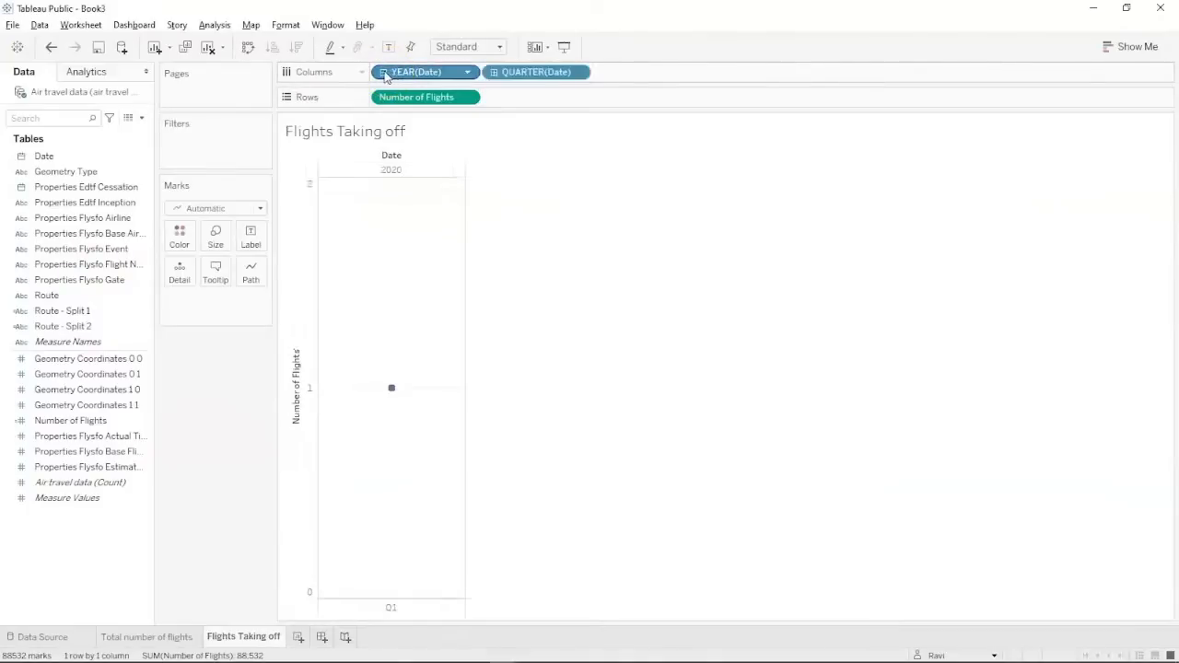
{"action": "left_click", "coordinate": [493, 73]}
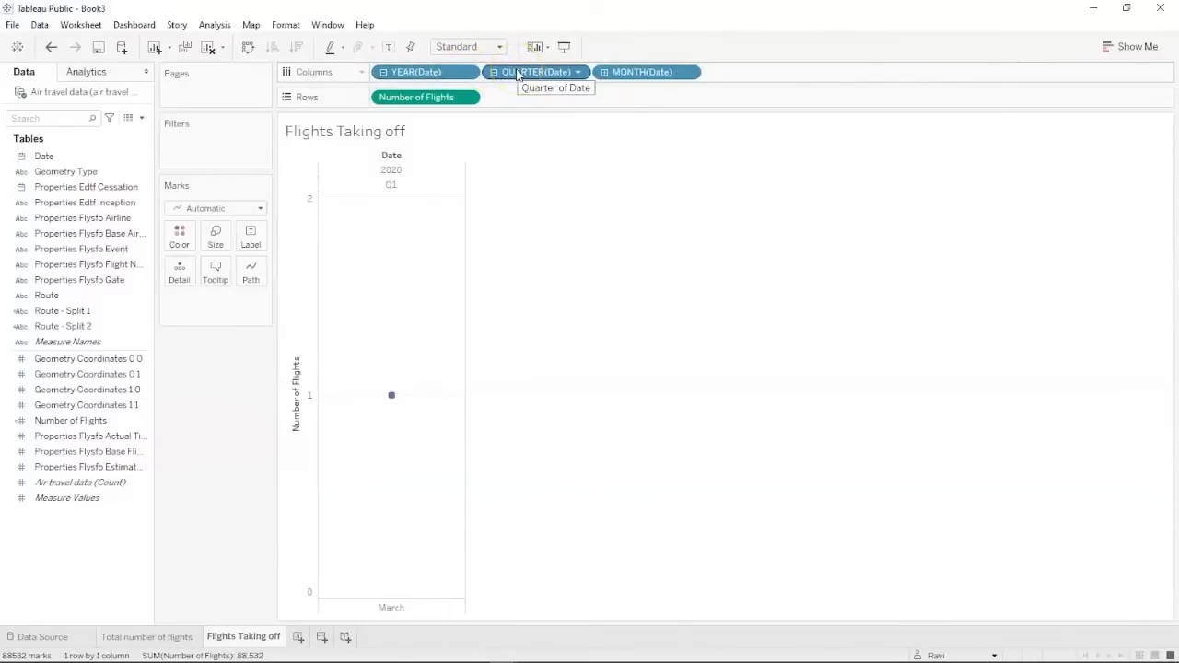
{"action": "left_click", "coordinate": [604, 73]}
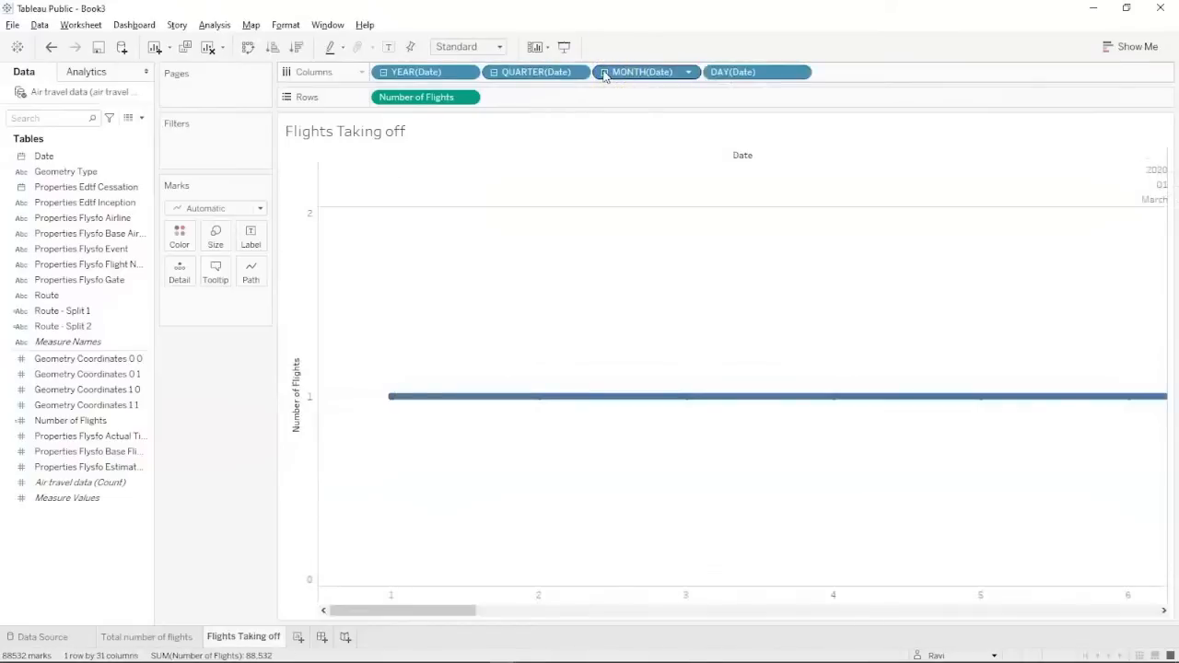
{"action": "right_click", "coordinate": [604, 74]}
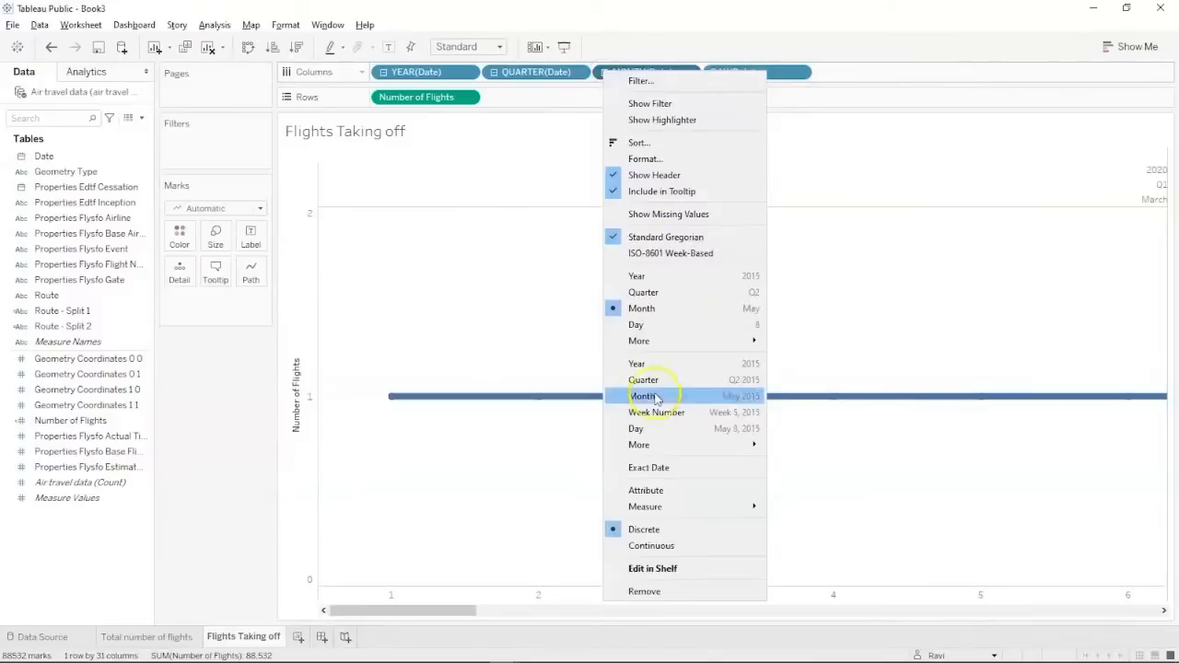
{"action": "left_click", "coordinate": [644, 592]}
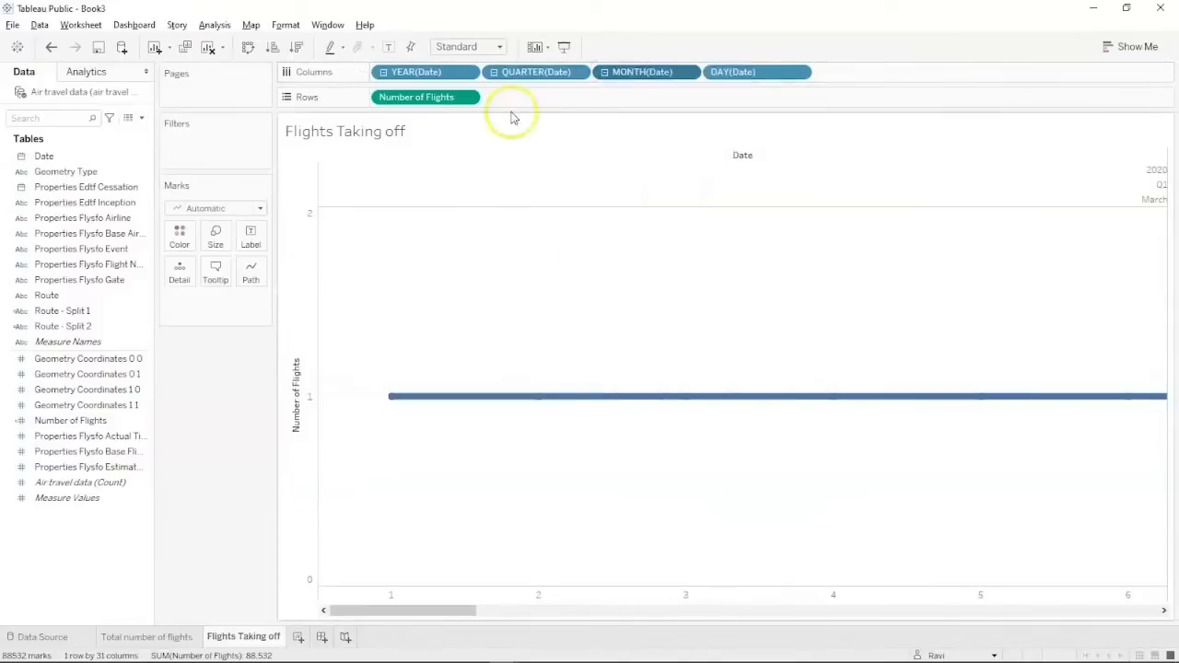
{"action": "right_click", "coordinate": [521, 73]}
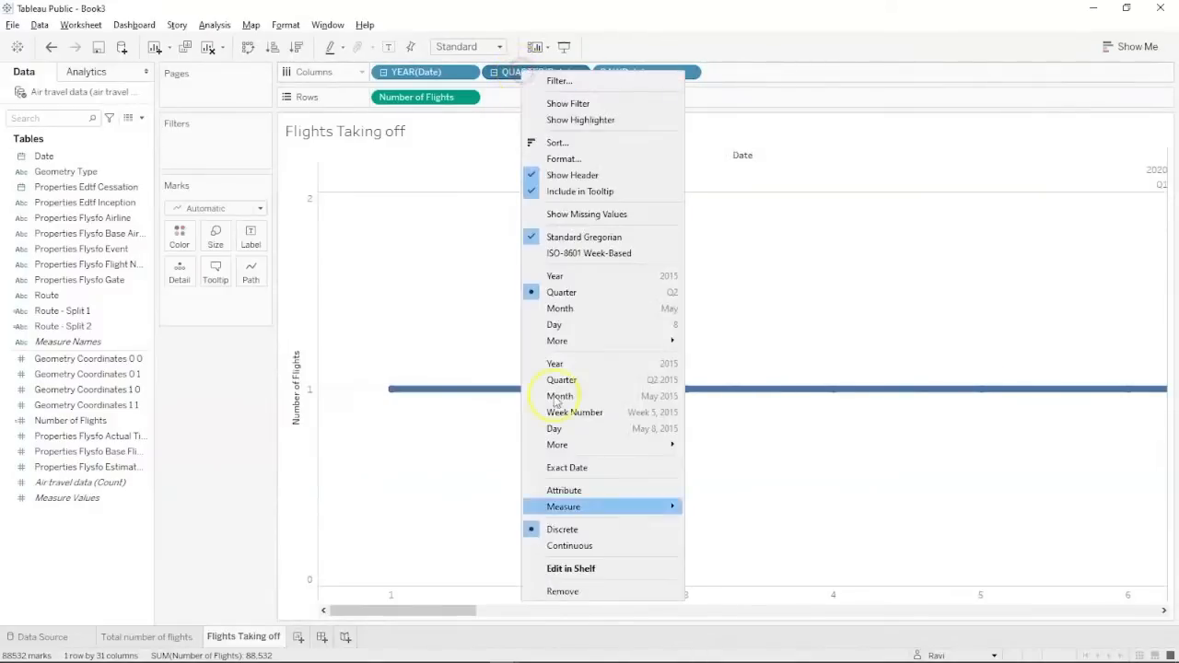
{"action": "left_click", "coordinate": [556, 594]}
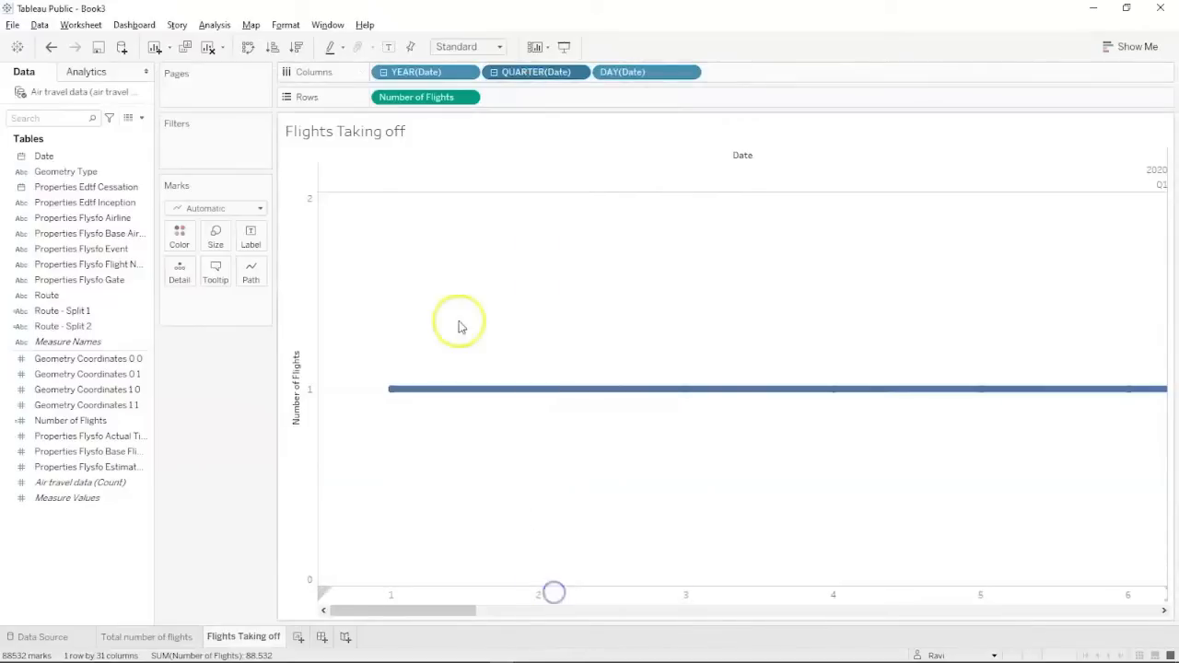
{"action": "right_click", "coordinate": [424, 74]}
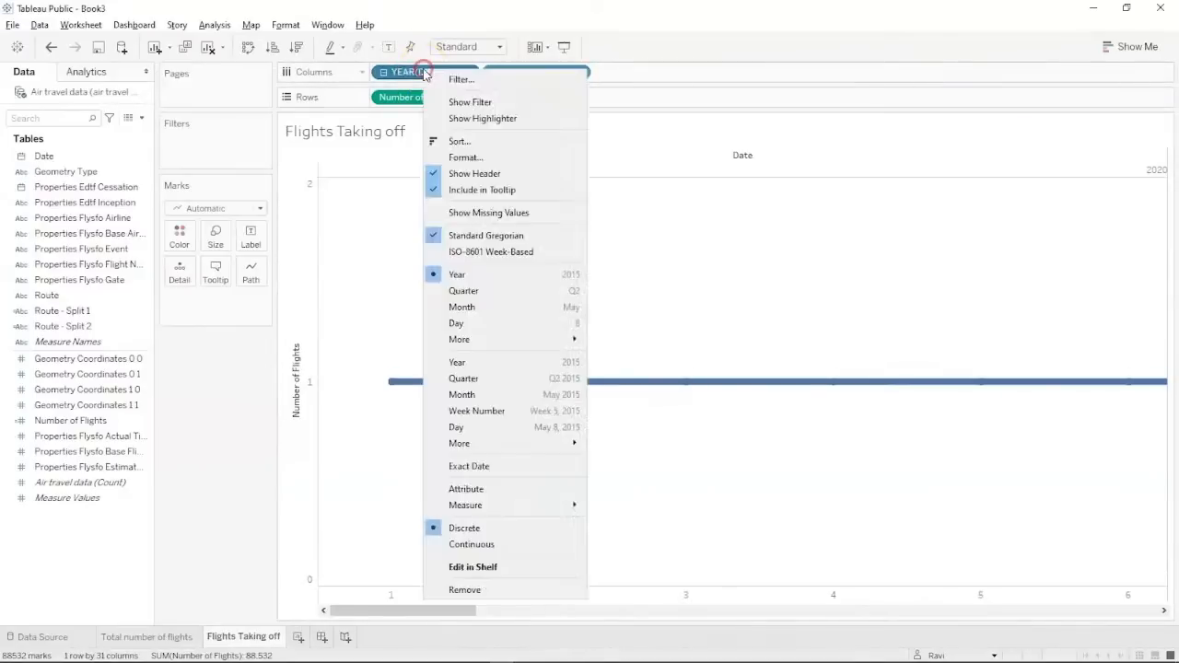
{"action": "left_click", "coordinate": [475, 591]}
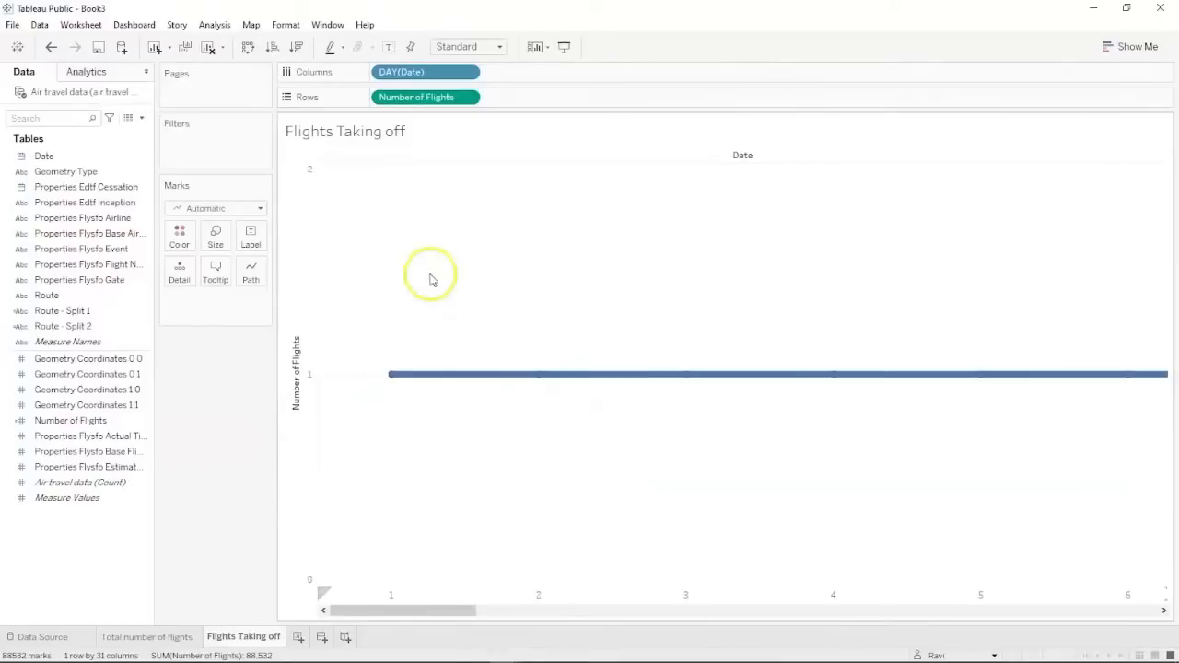
{"action": "left_click", "coordinate": [66, 484]}
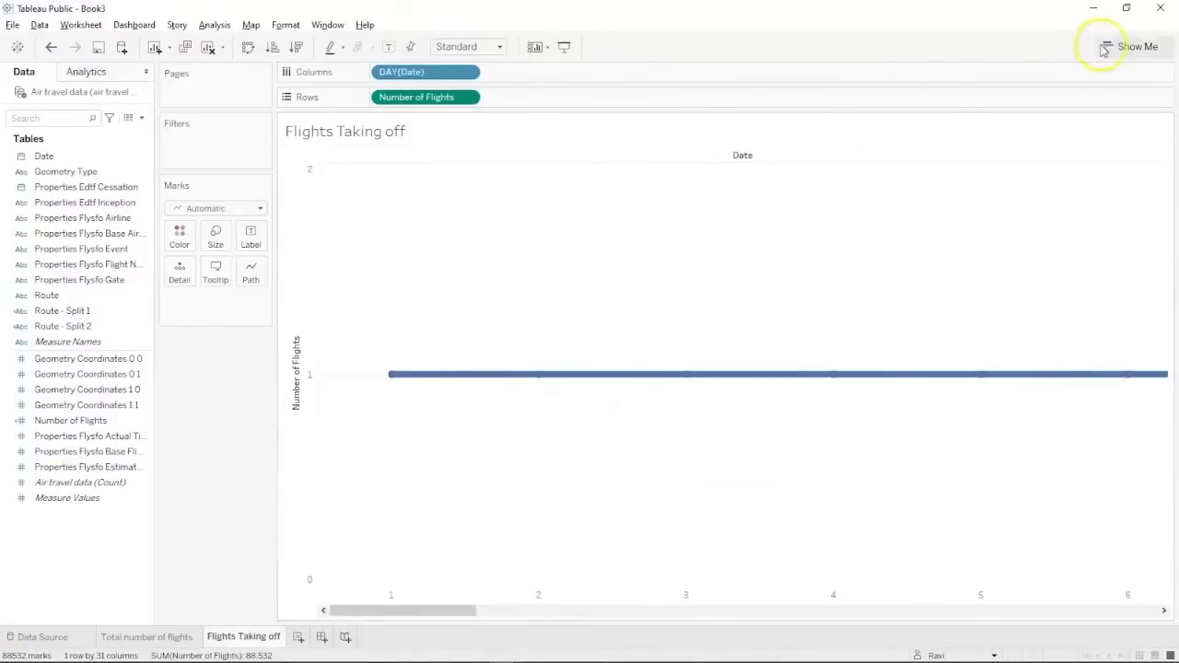
Switch the chart to a circle view in Show Me and compare it with the Airport Dashboard.
{"action": "left_click", "coordinate": [206, 208]}
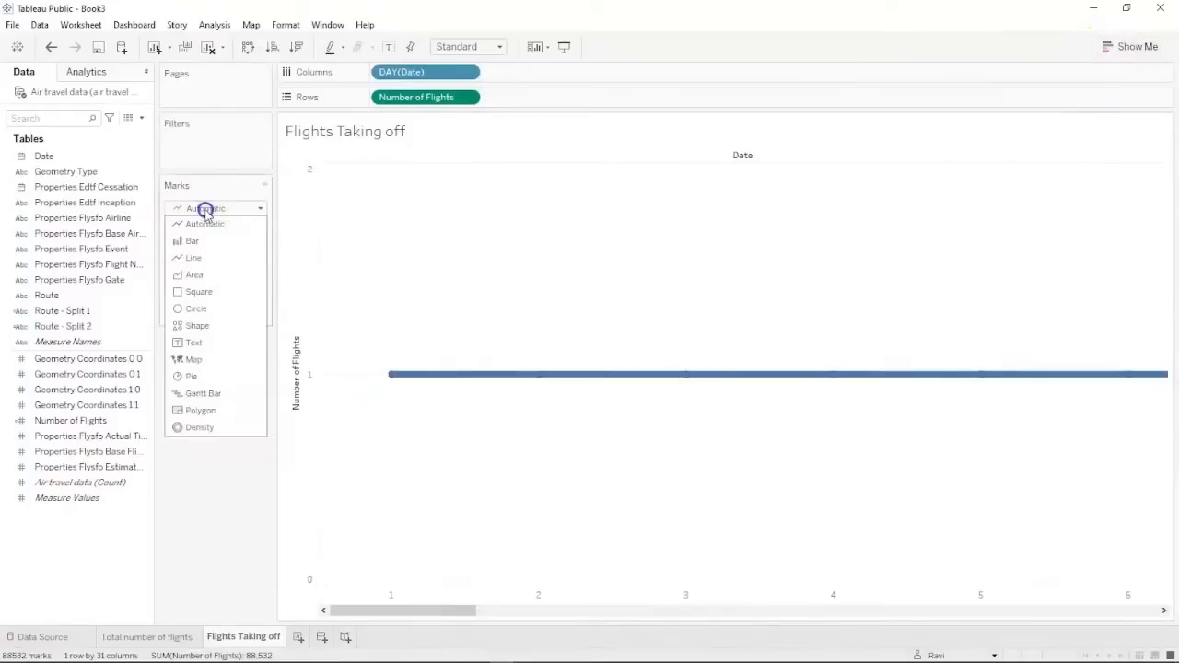
{"action": "left_click", "coordinate": [171, 491]}
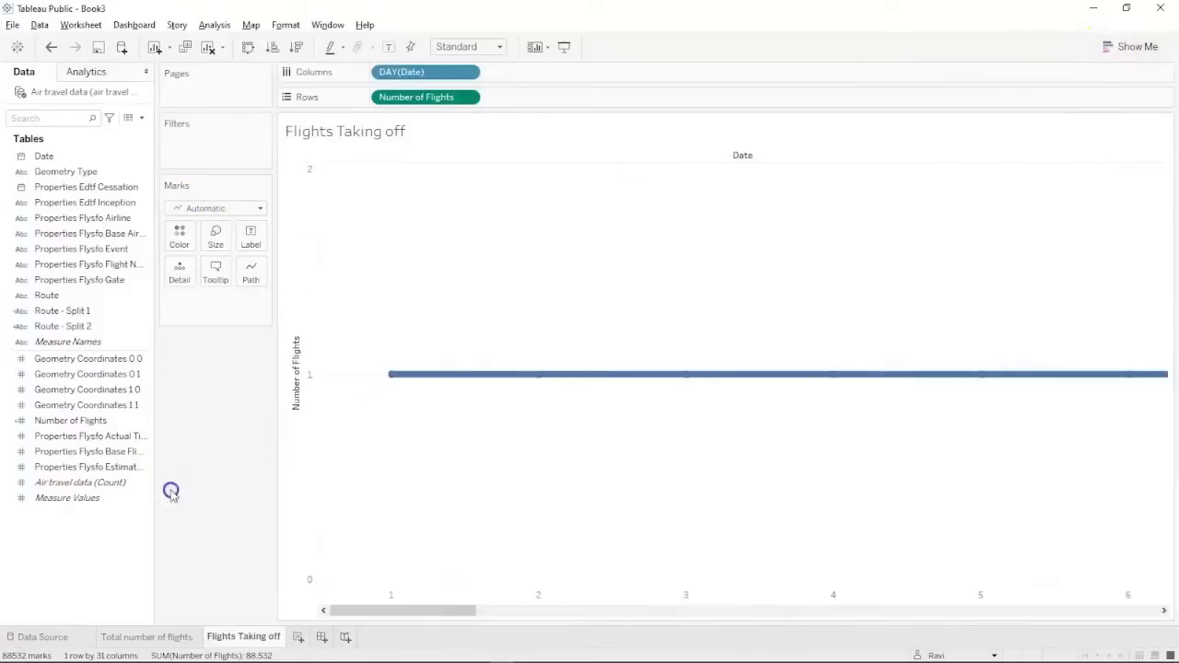
{"action": "left_click", "coordinate": [1110, 47]}
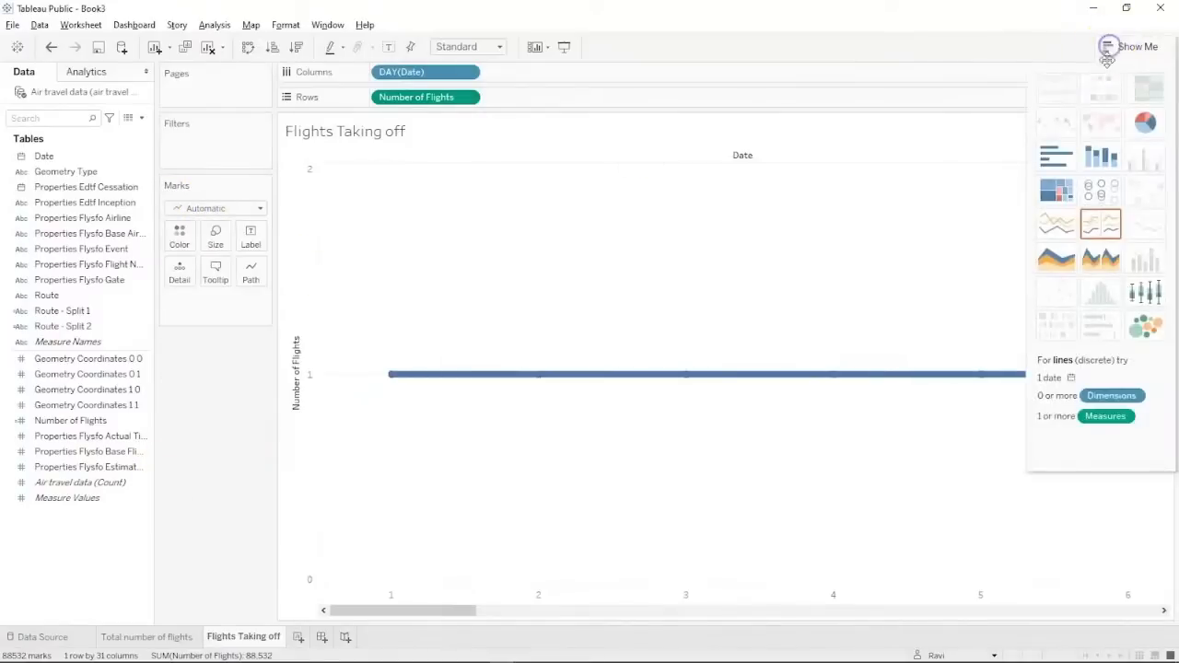
{"action": "left_click", "coordinate": [1098, 189]}
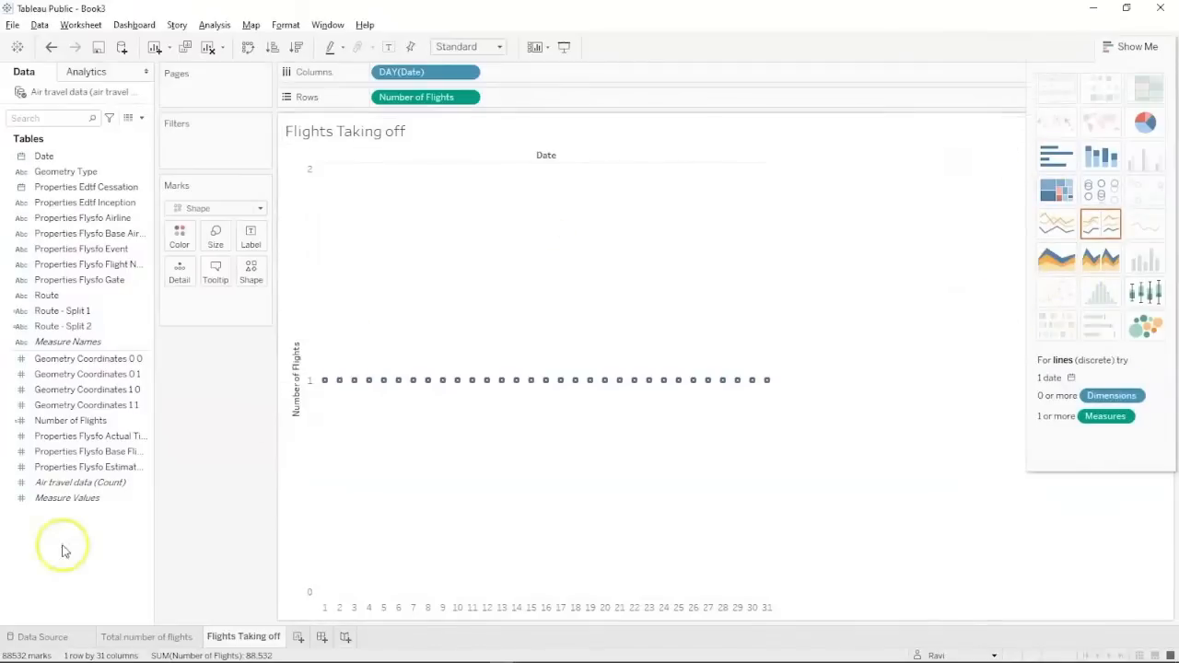
{"action": "key", "text": "alt+Tab"}
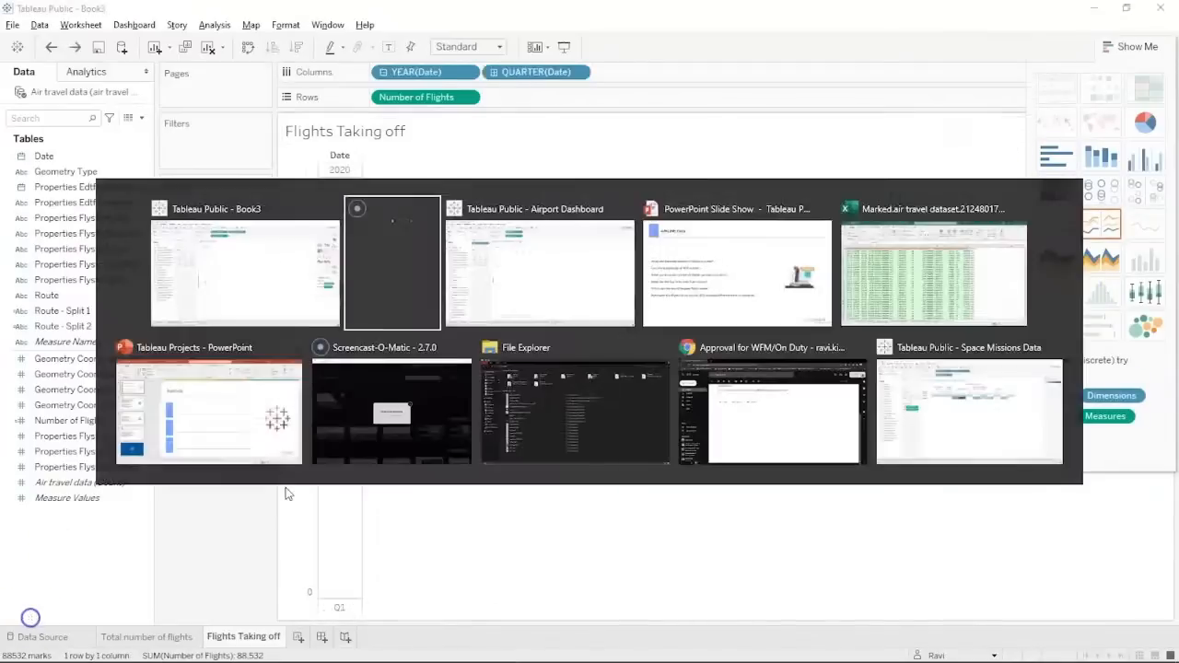
{"action": "key", "text": "alt+Tab"}
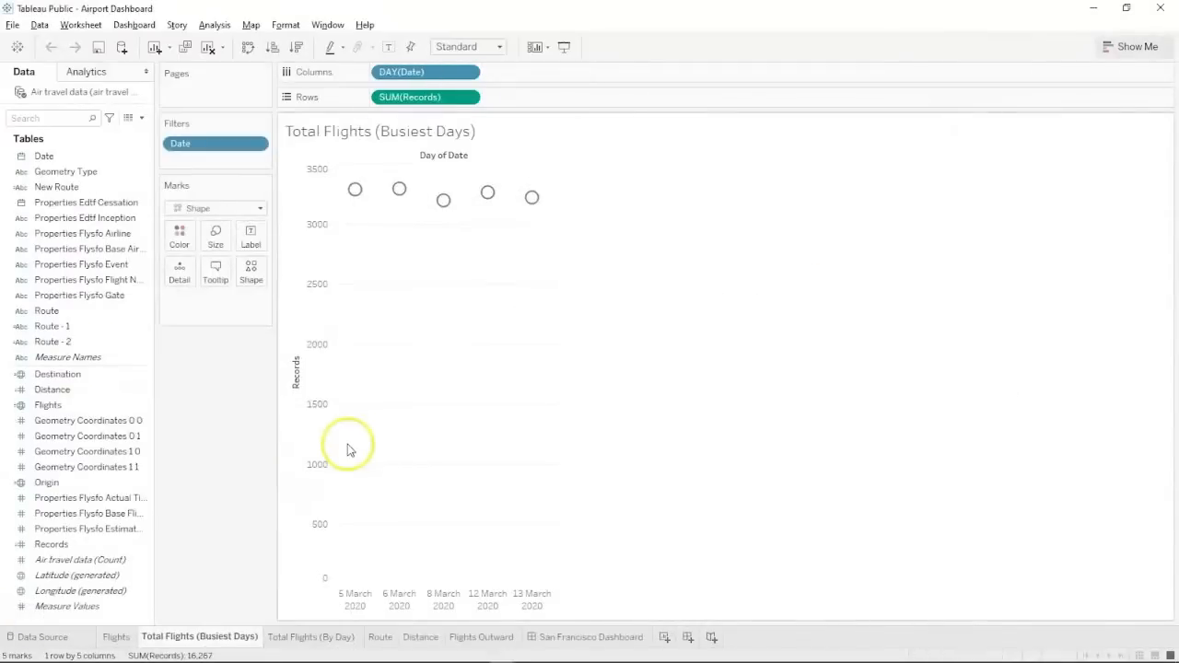
{"action": "key", "text": "alt+Tab"}
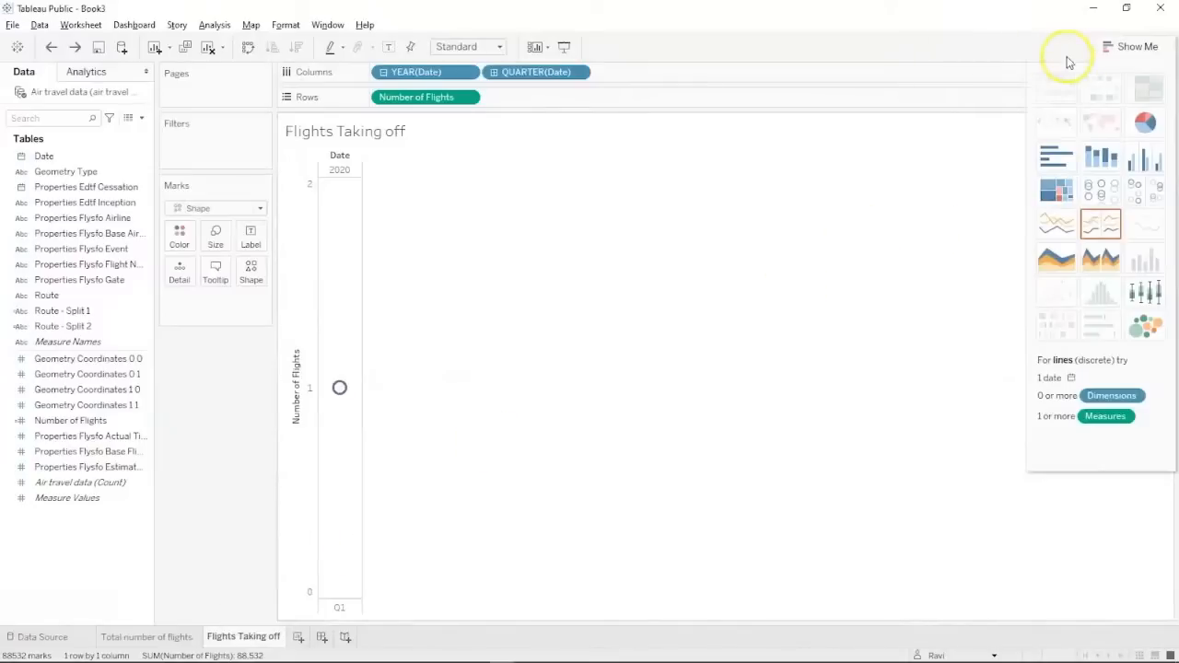
Undo three changes to restore the year, quarter, month and day Date breakdown.
{"action": "left_click", "coordinate": [1114, 50]}
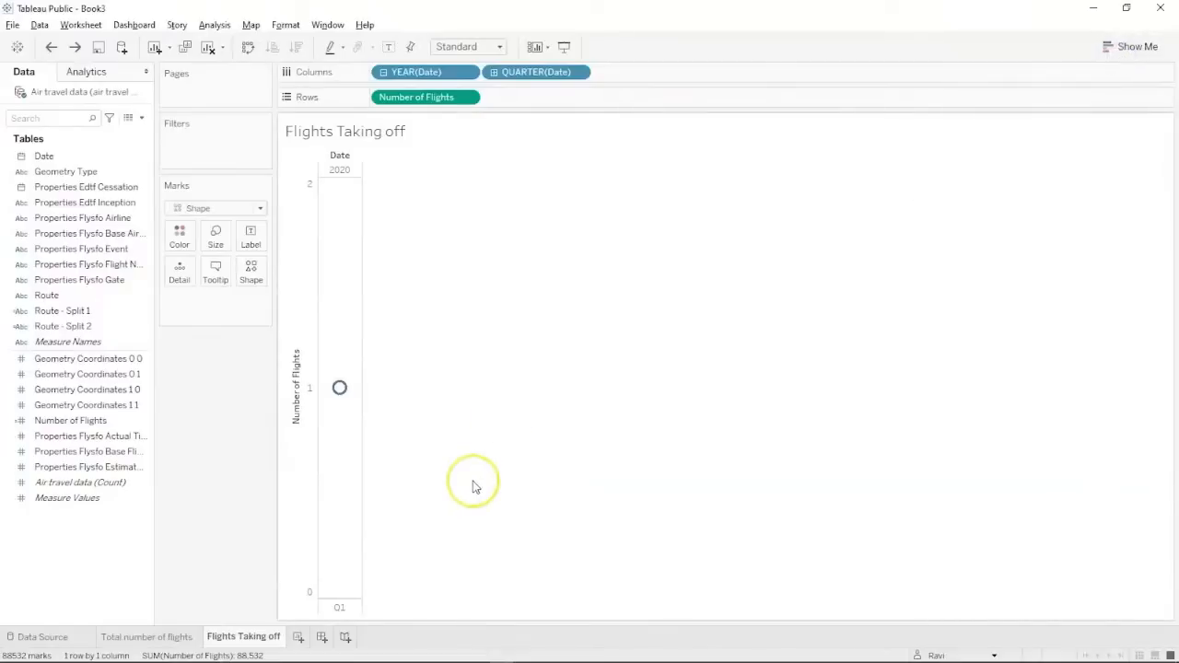
{"action": "key", "text": "ctrl+z"}
{"action": "key", "text": "ctrl+z"}
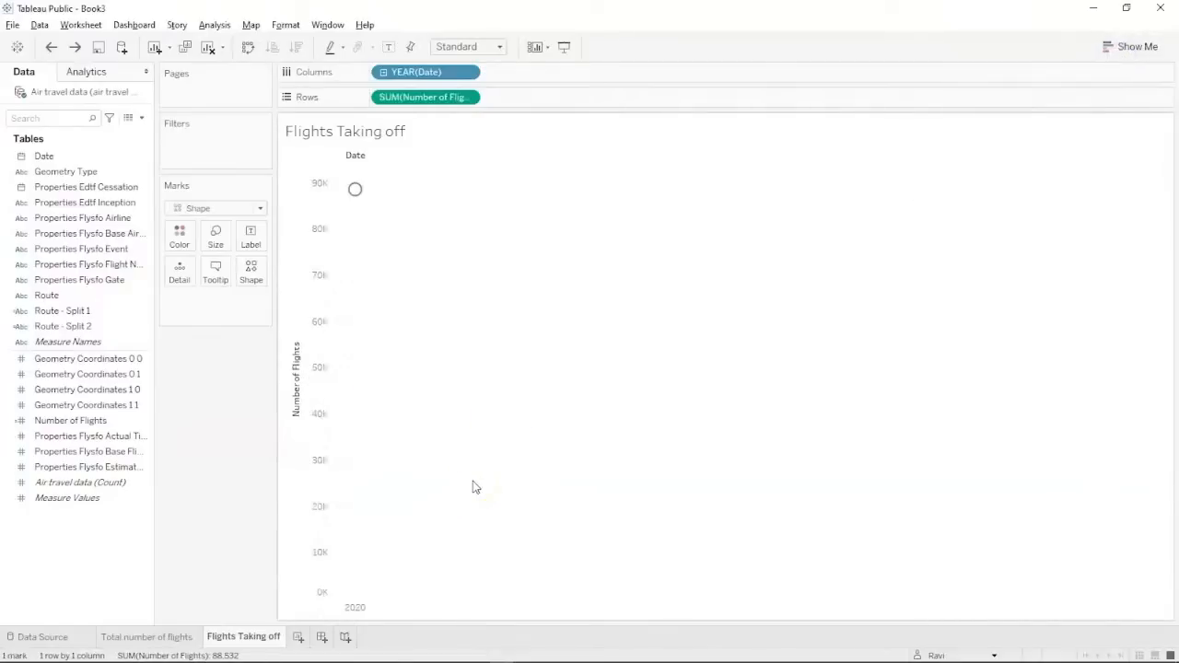
{"action": "key", "text": "ctrl+z"}
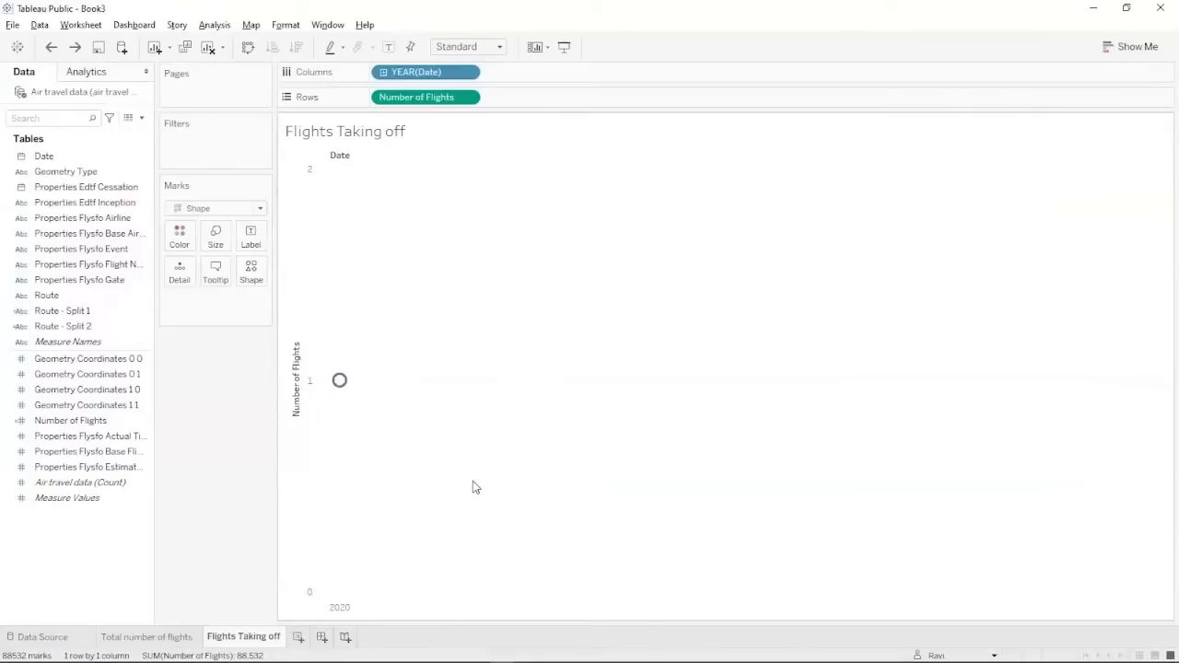
{"action": "key", "text": "ctrl+z"}
{"action": "left_click", "coordinate": [202, 529]}
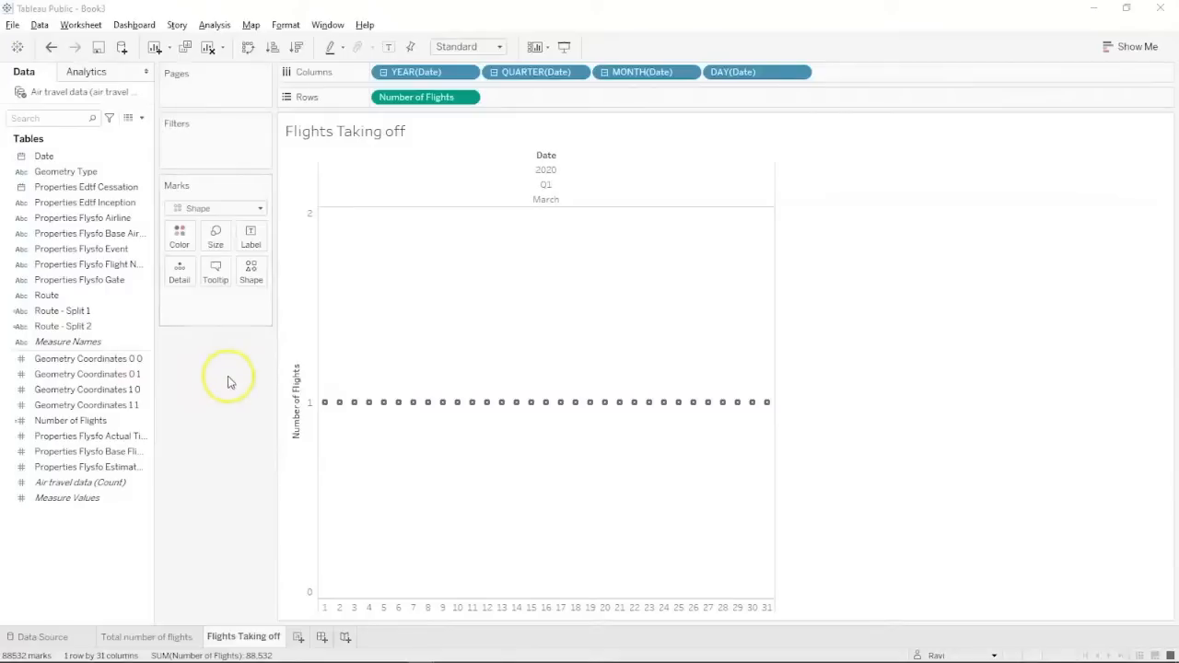
{"action": "left_click", "coordinate": [152, 311]}
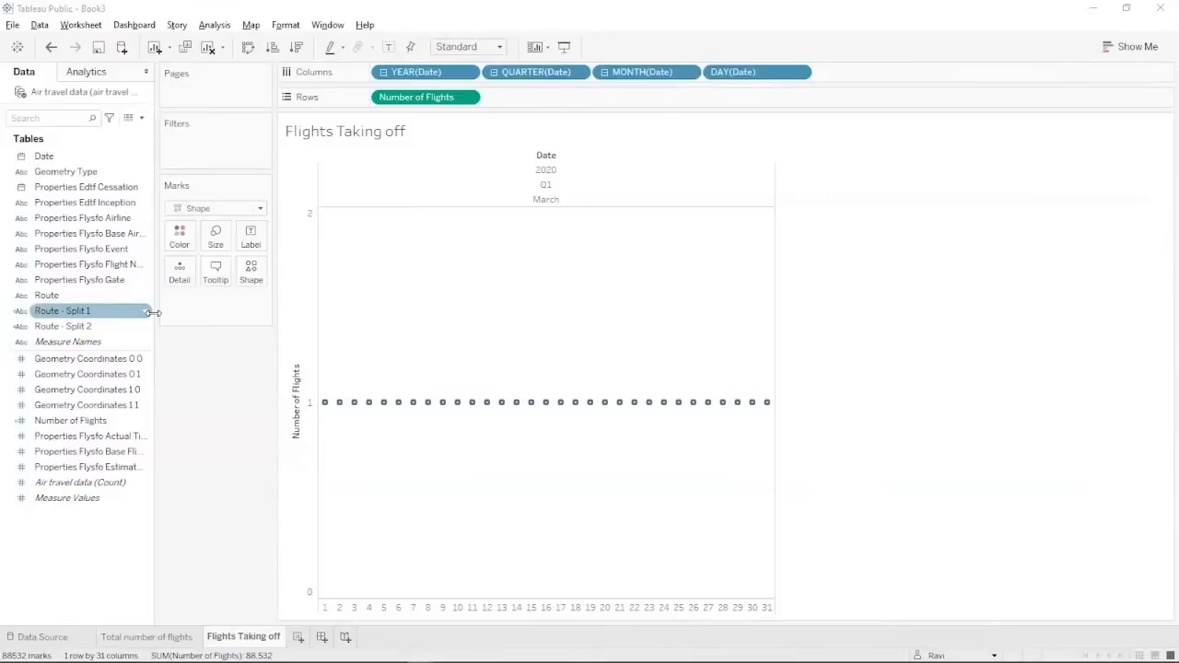
Add a Date filter on individual dates keeping the Top 10 by Number of Flights Sum.
{"action": "left_click", "coordinate": [64, 160]}
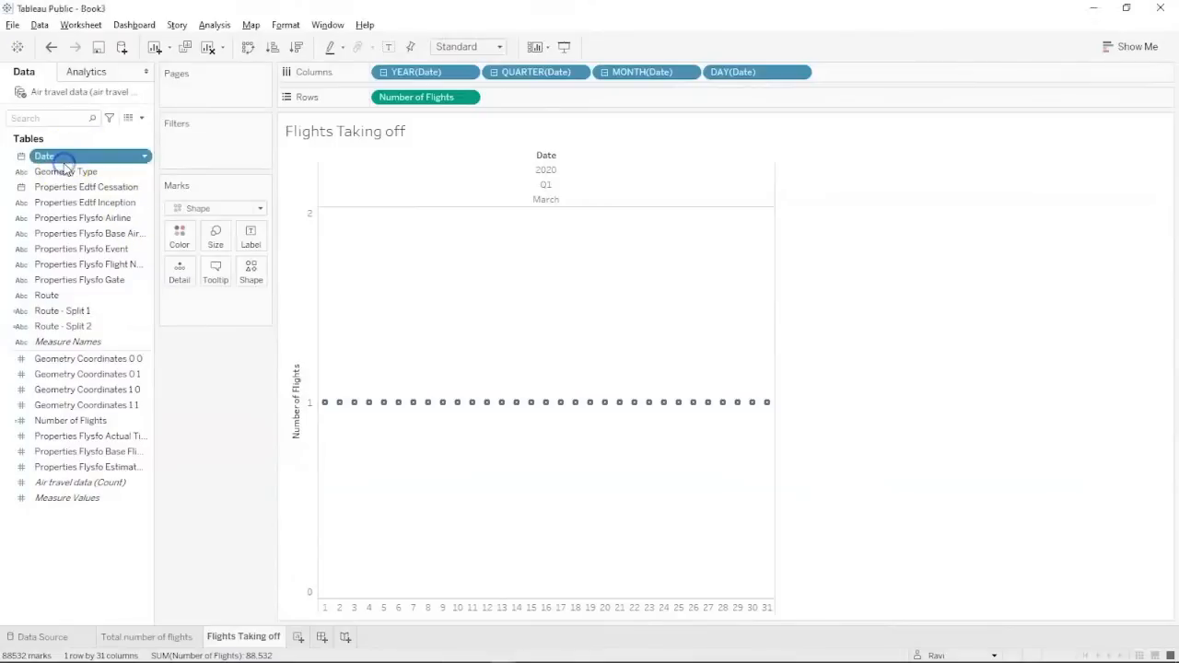
{"action": "left_click_drag", "start_coordinate": [63, 160], "coordinate": [192, 156]}
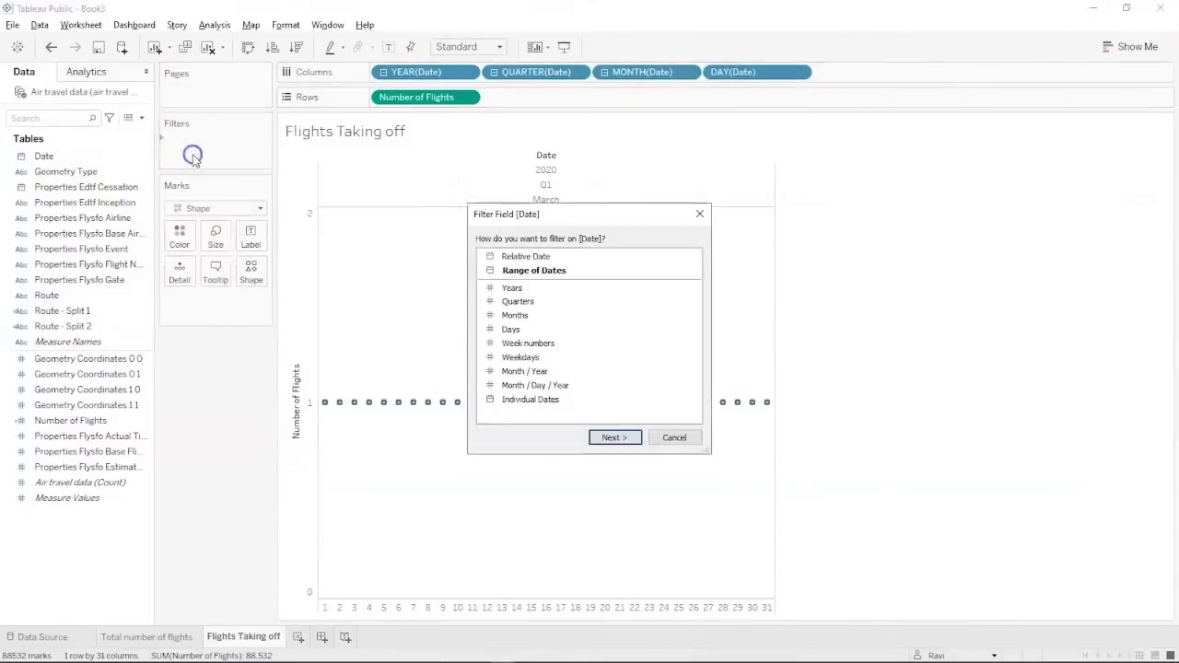
{"action": "left_click", "coordinate": [541, 400]}
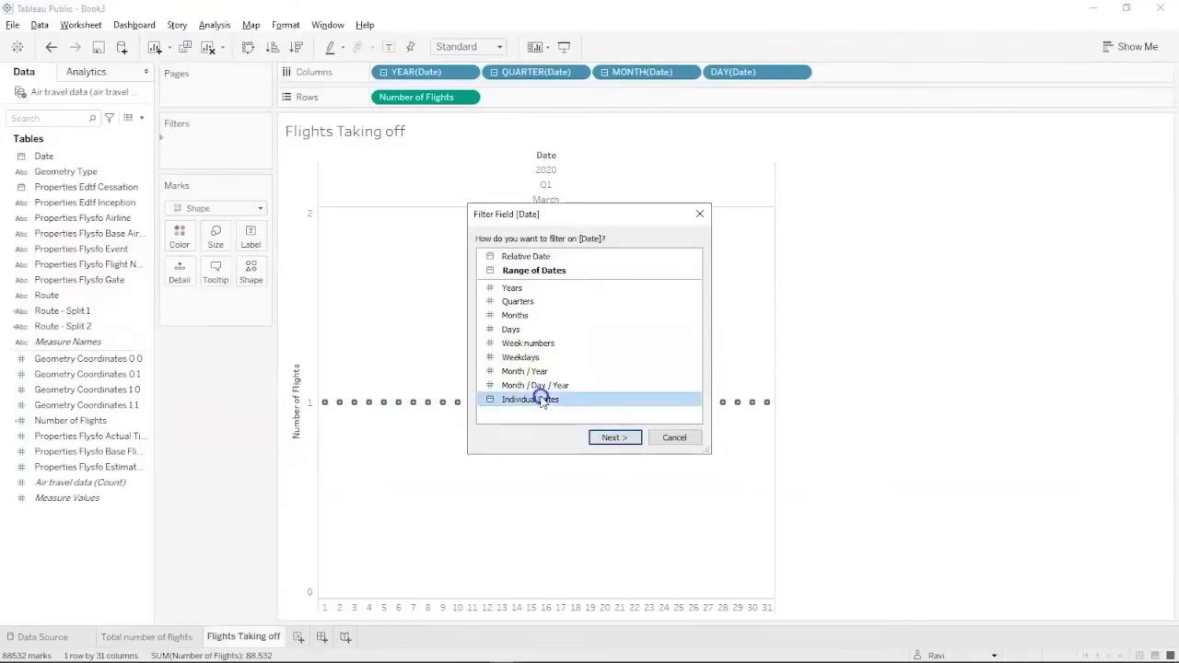
{"action": "left_click", "coordinate": [599, 437]}
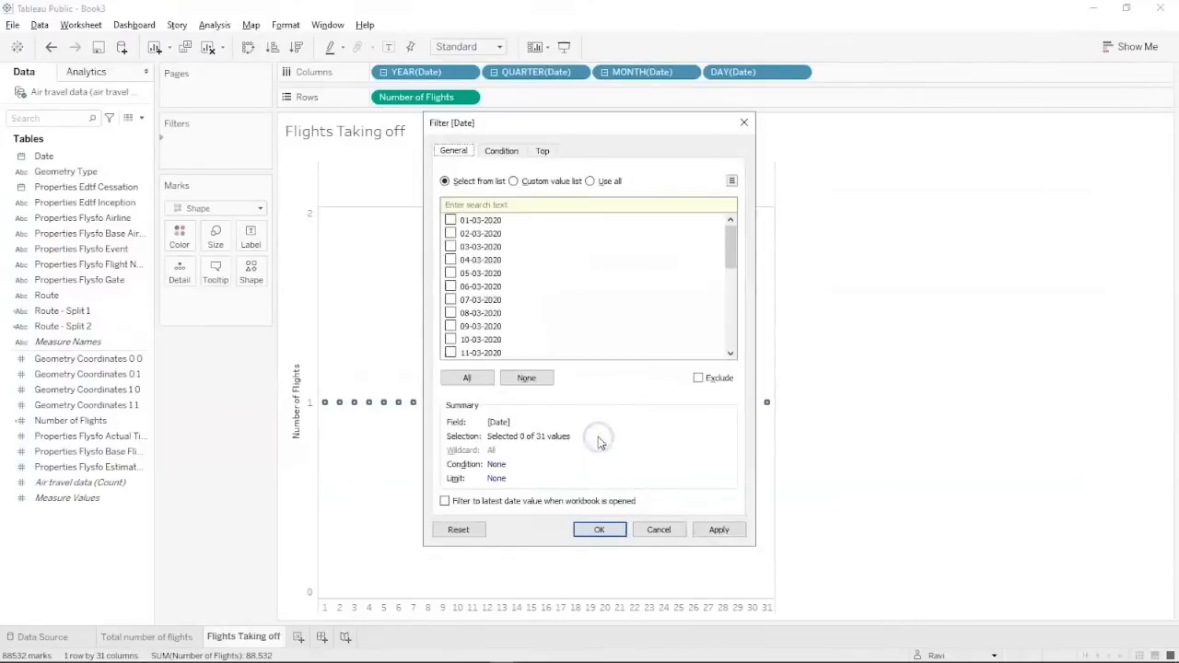
{"action": "left_click", "coordinate": [543, 151]}
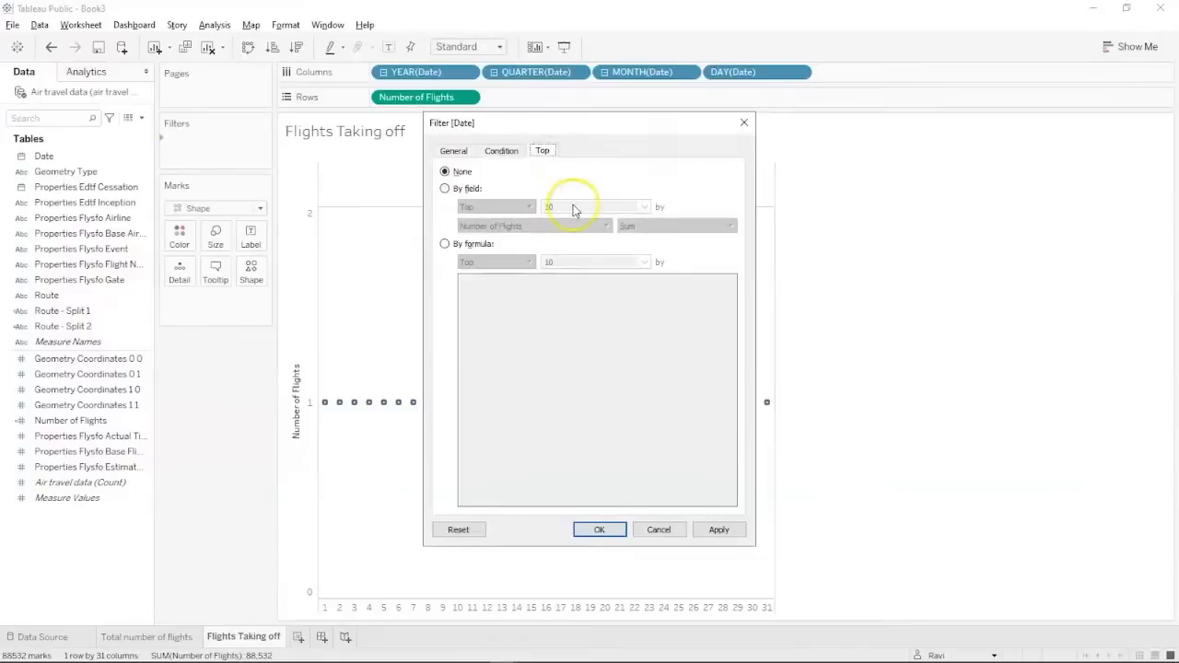
{"action": "left_click", "coordinate": [445, 189]}
{"action": "left_click", "coordinate": [598, 204]}
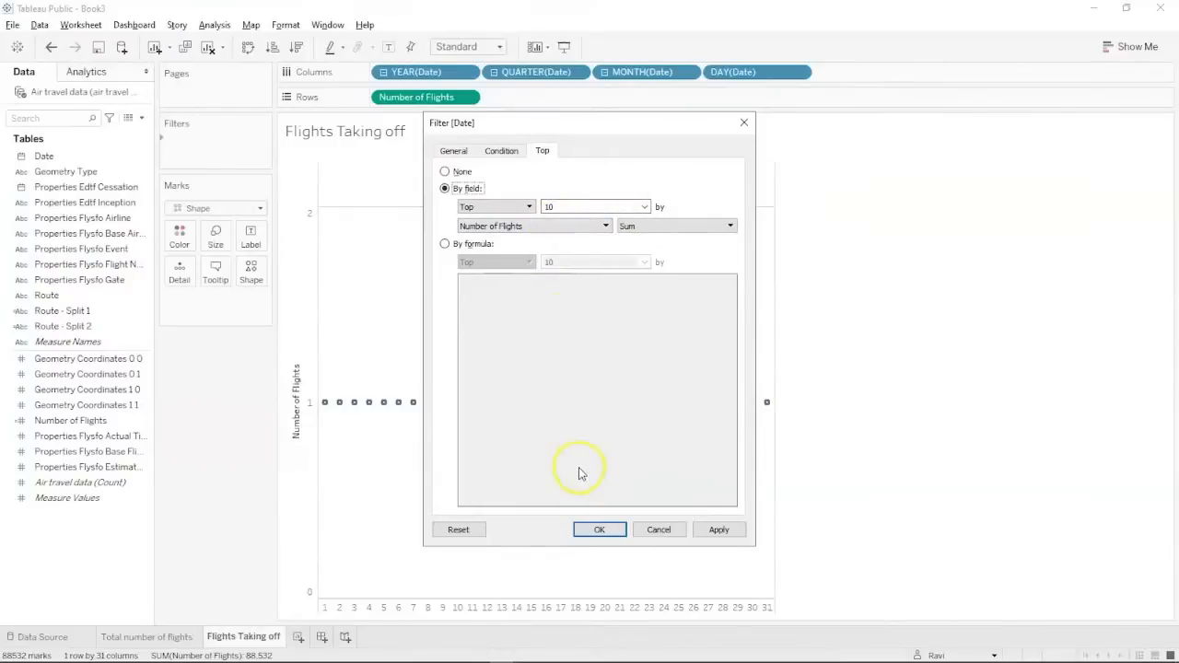
{"action": "left_click", "coordinate": [718, 530]}
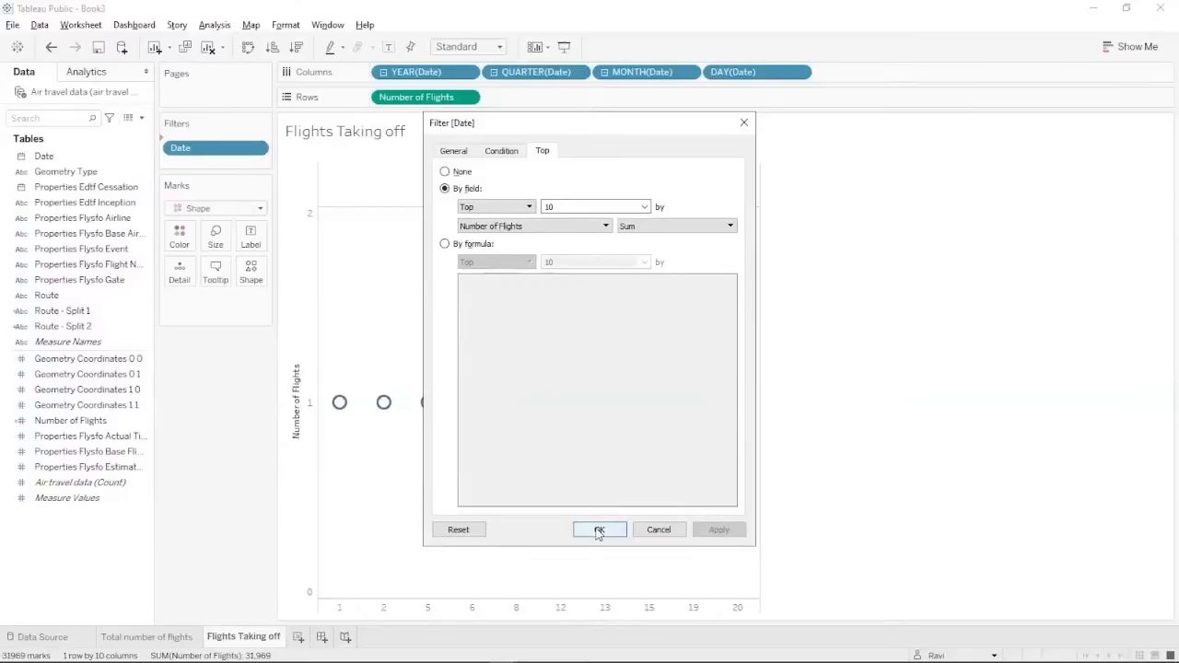
{"action": "left_click", "coordinate": [599, 530]}
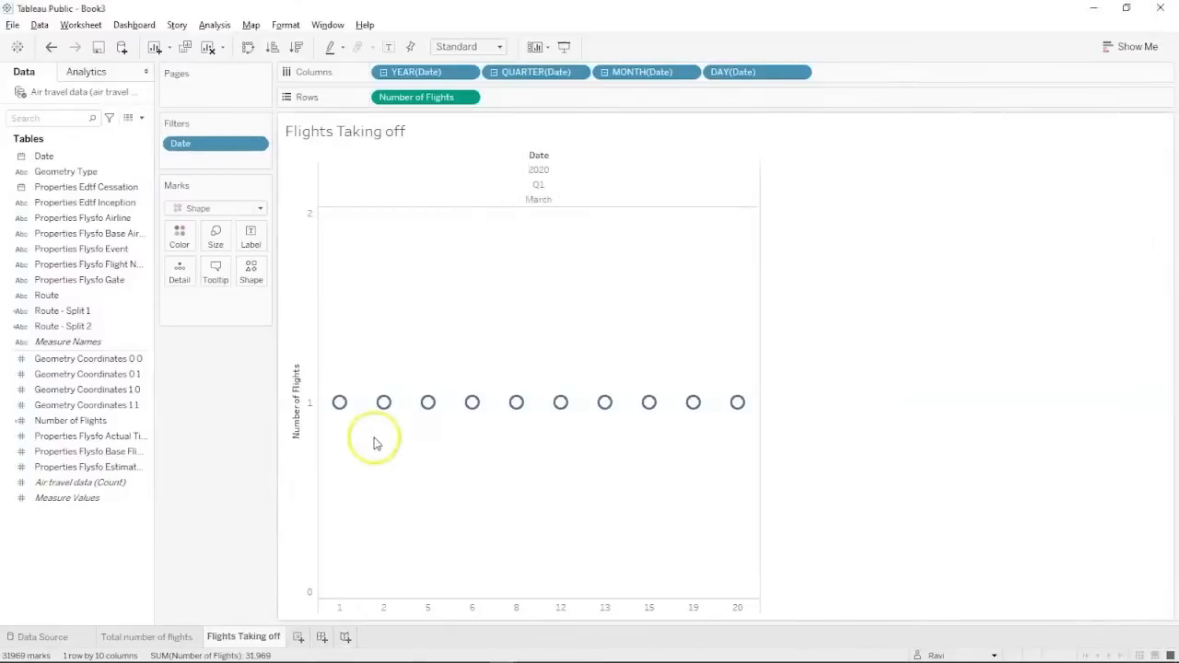
{"action": "mouse_move", "coordinate": [339, 408]}
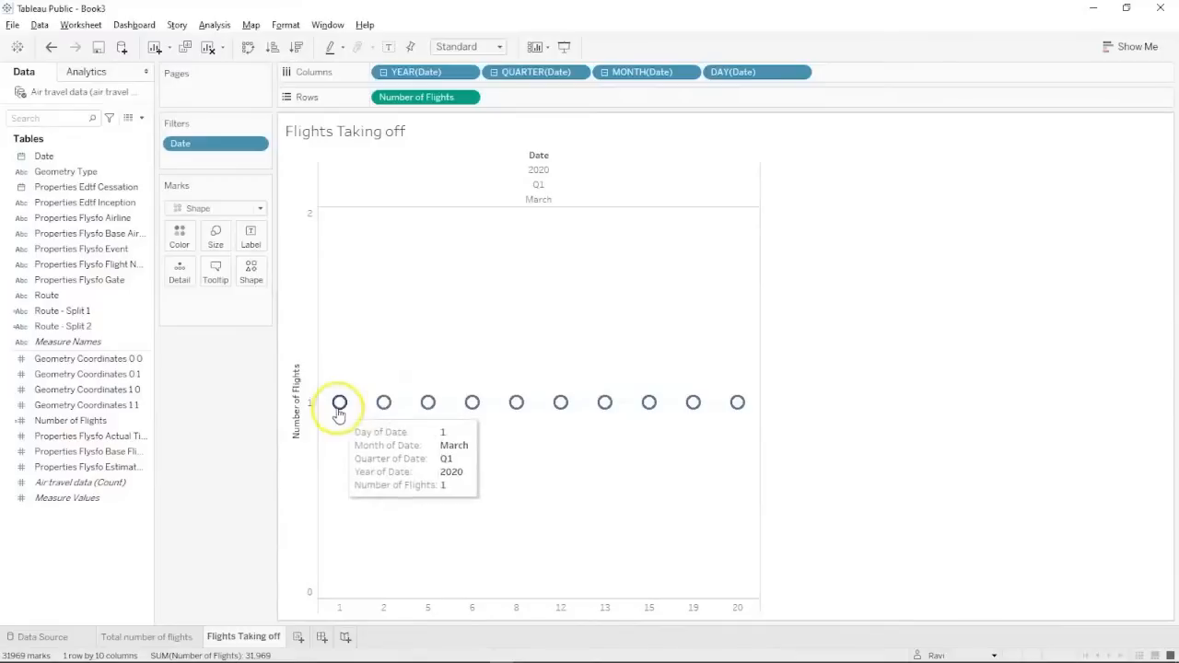
Sort the ten days descending and set the Number of Flights measure to Sum.
{"action": "left_click", "coordinate": [292, 53]}
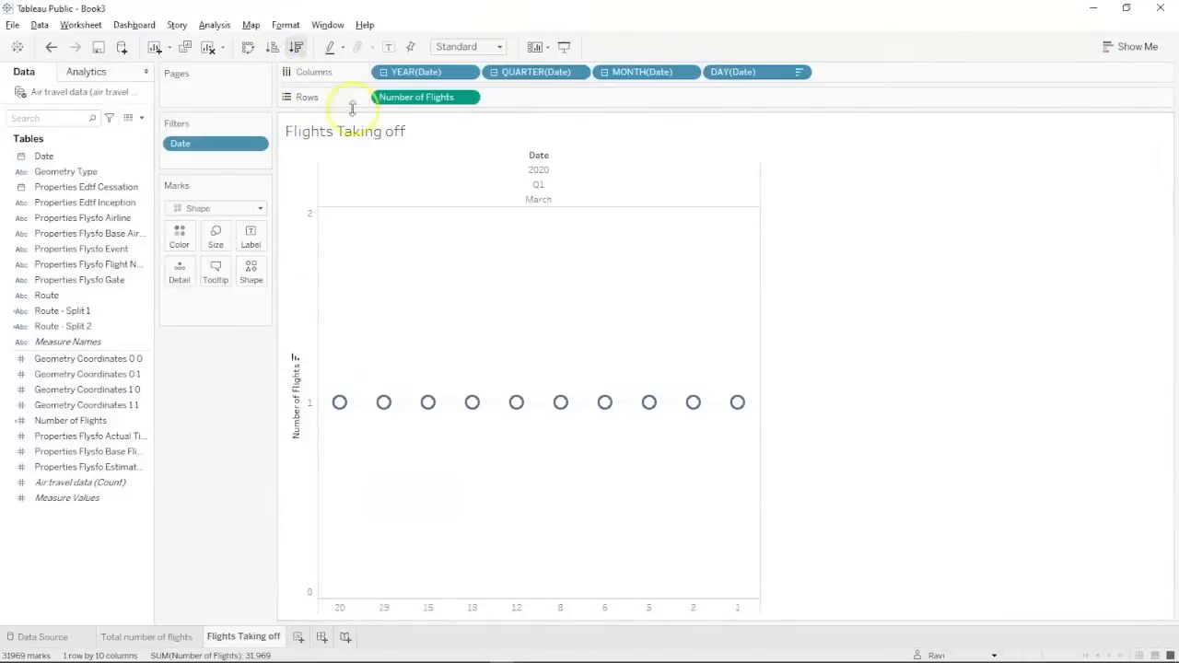
{"action": "mouse_move", "coordinate": [339, 401]}
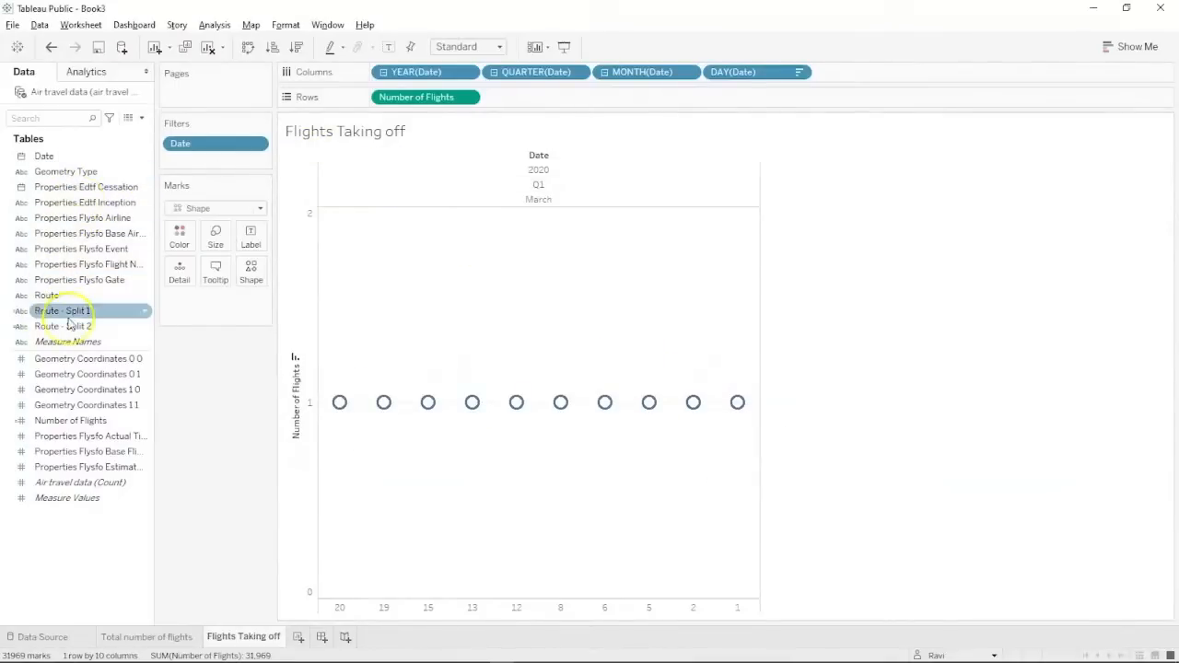
{"action": "left_click", "coordinate": [32, 636]}
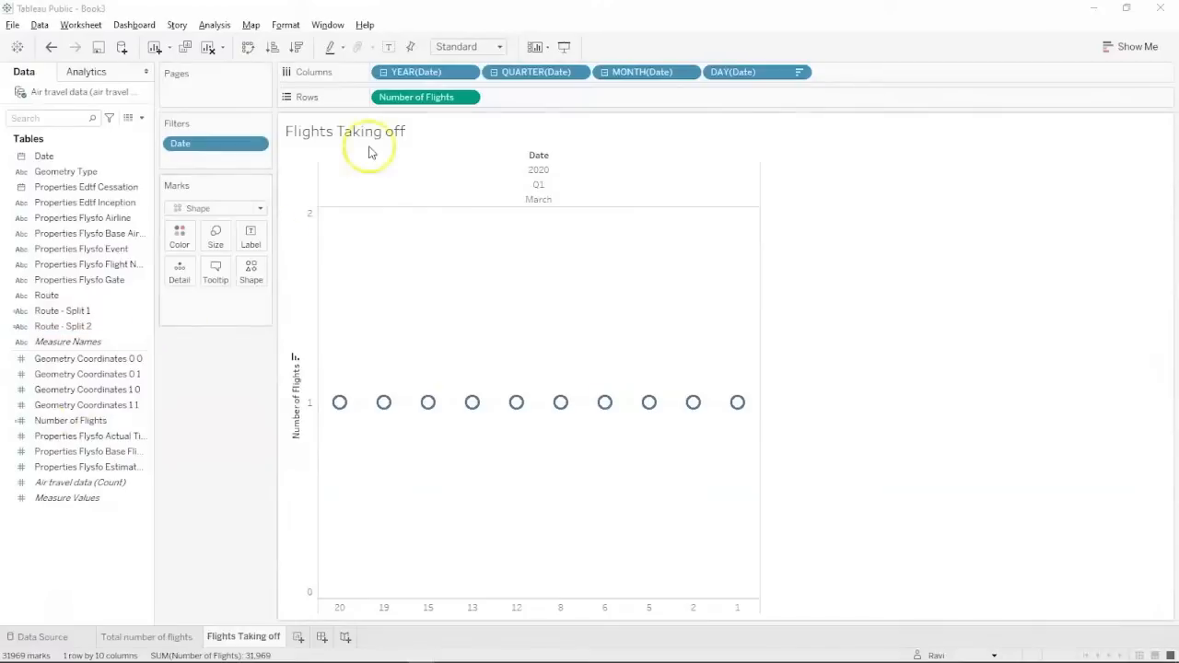
{"action": "right_click", "coordinate": [445, 98]}
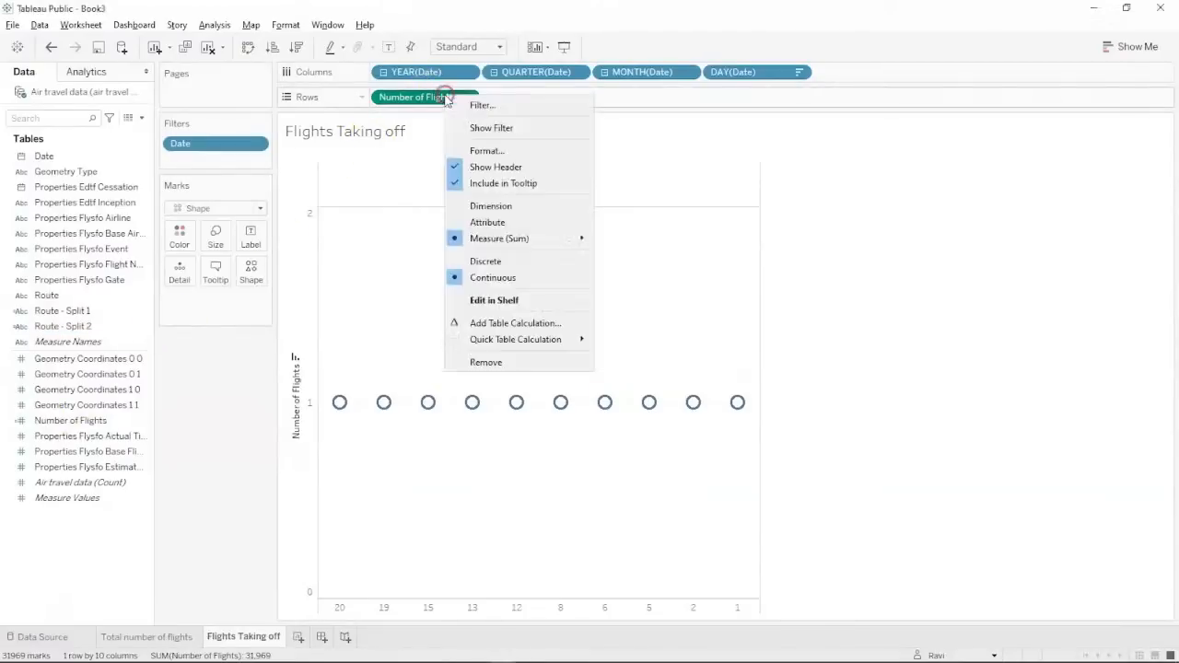
{"action": "mouse_move", "coordinate": [486, 238]}
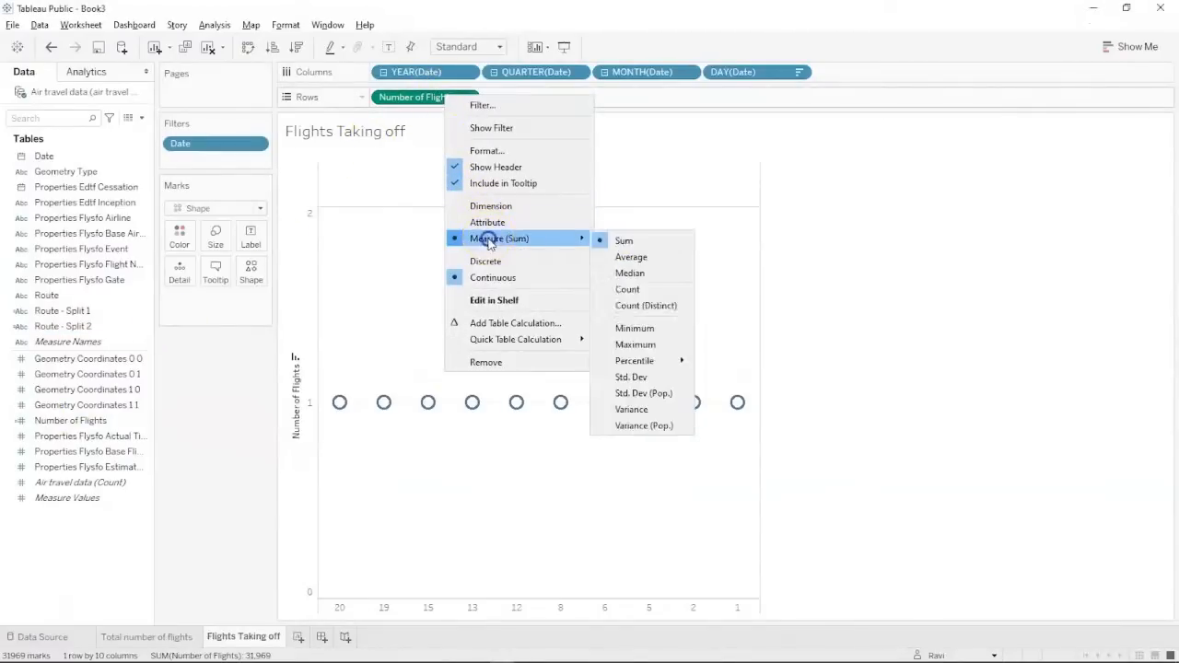
{"action": "left_click", "coordinate": [611, 242]}
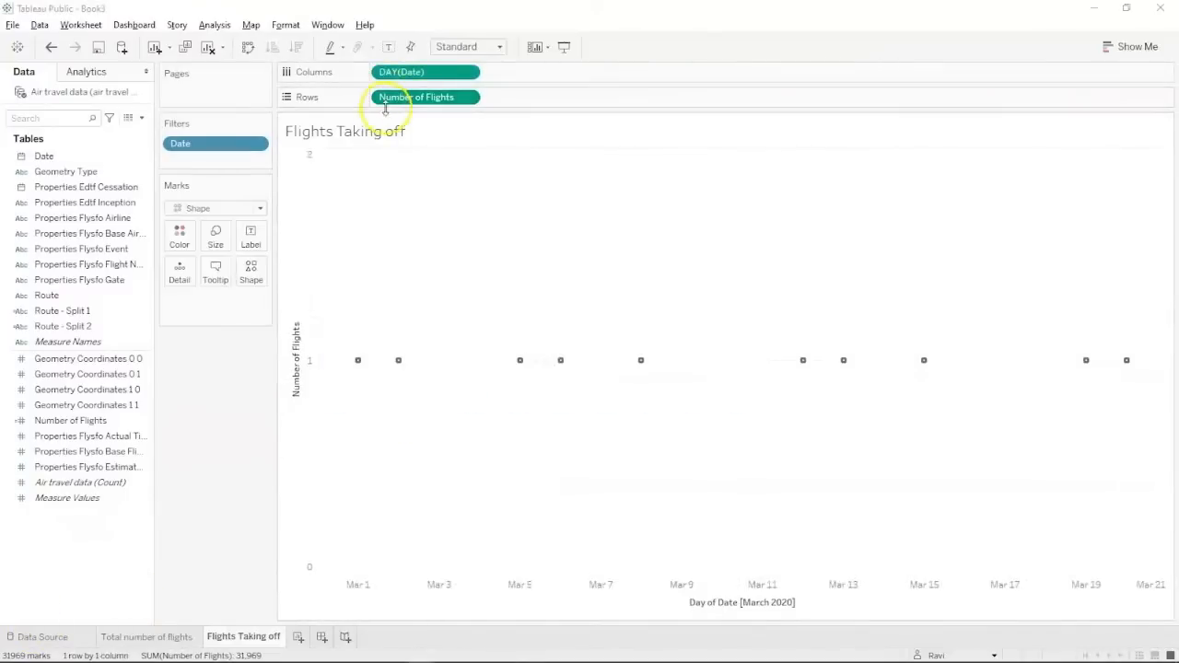
{"action": "left_click", "coordinate": [217, 25]}
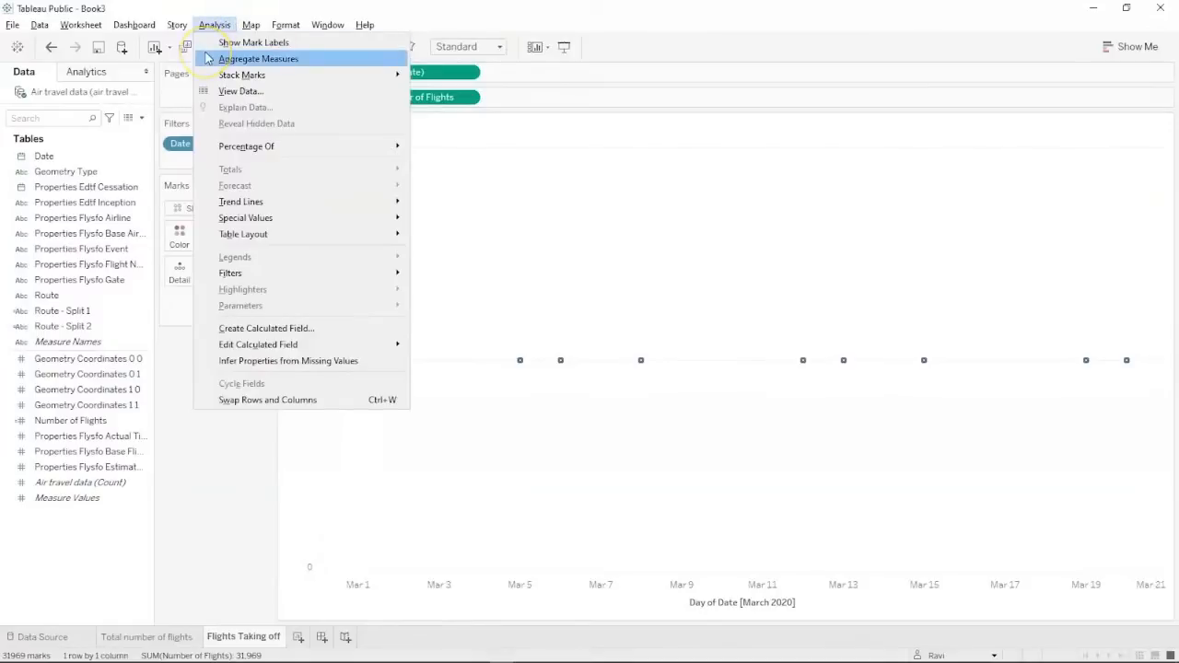
Total the flights per day on the Flights Taking off chart and select the Mar 5–Mar 8 peak days.
{"action": "left_click", "coordinate": [208, 58]}
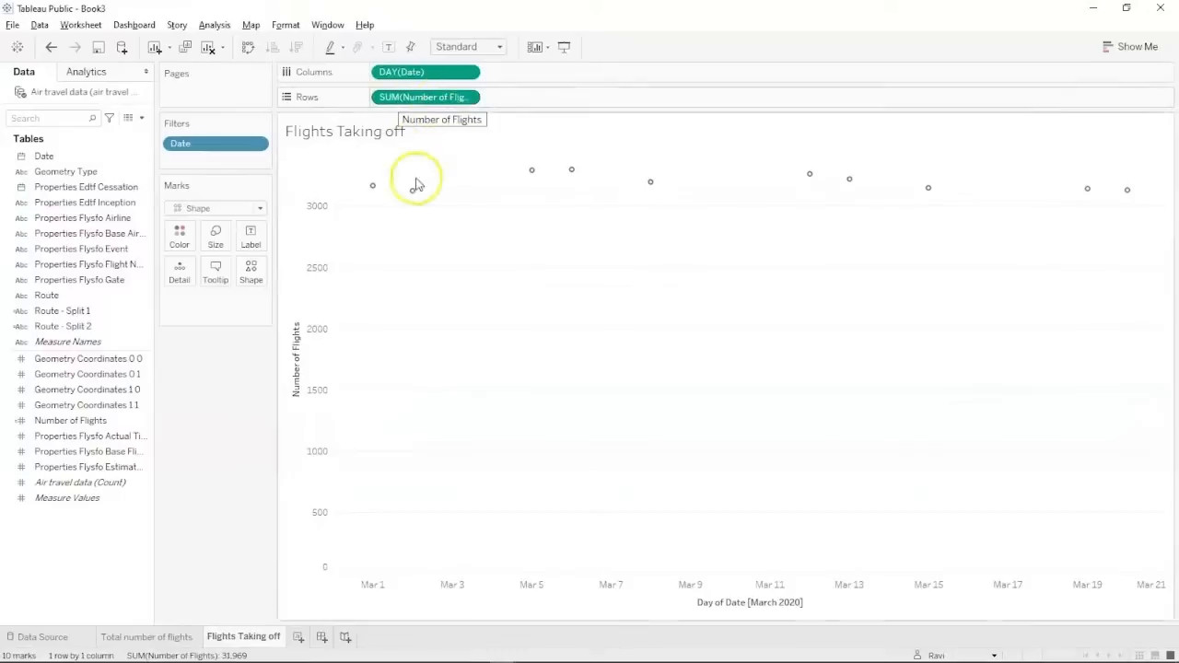
{"action": "mouse_move", "coordinate": [375, 187]}
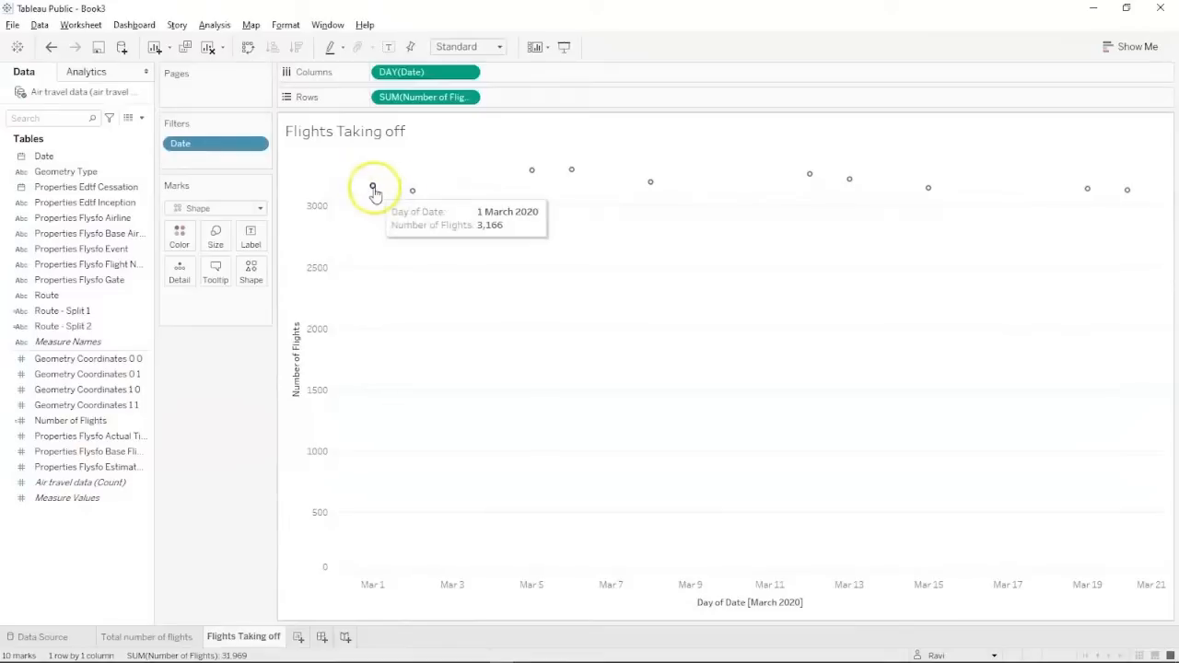
{"action": "mouse_move", "coordinate": [529, 170]}
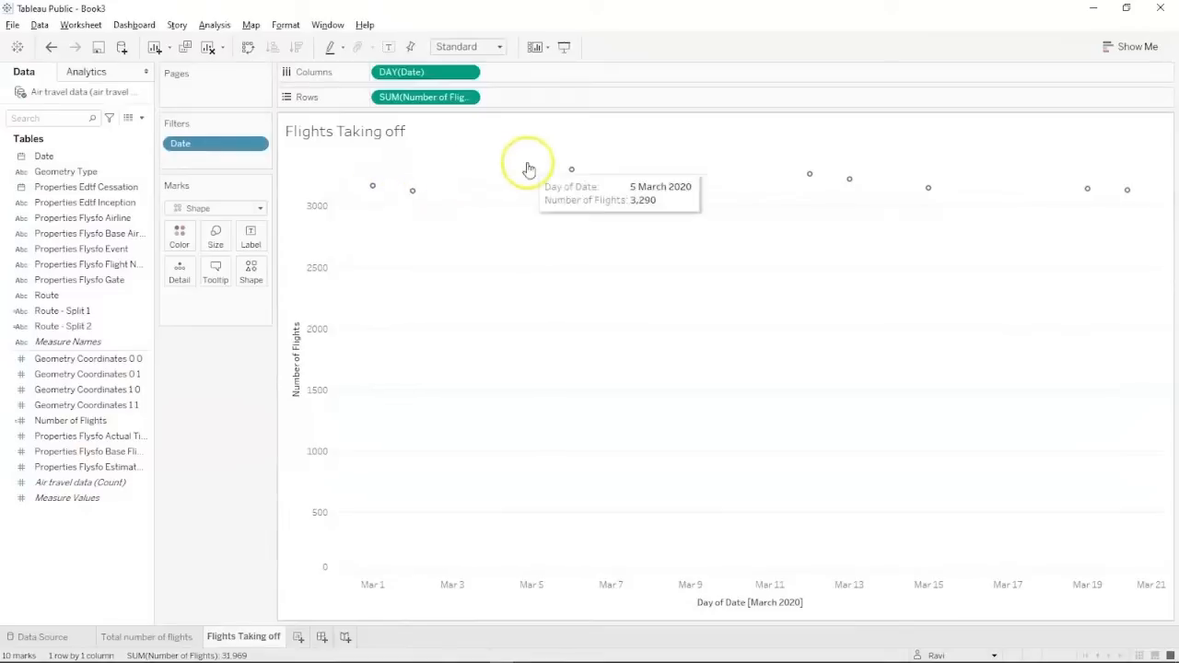
{"action": "mouse_move", "coordinate": [573, 175]}
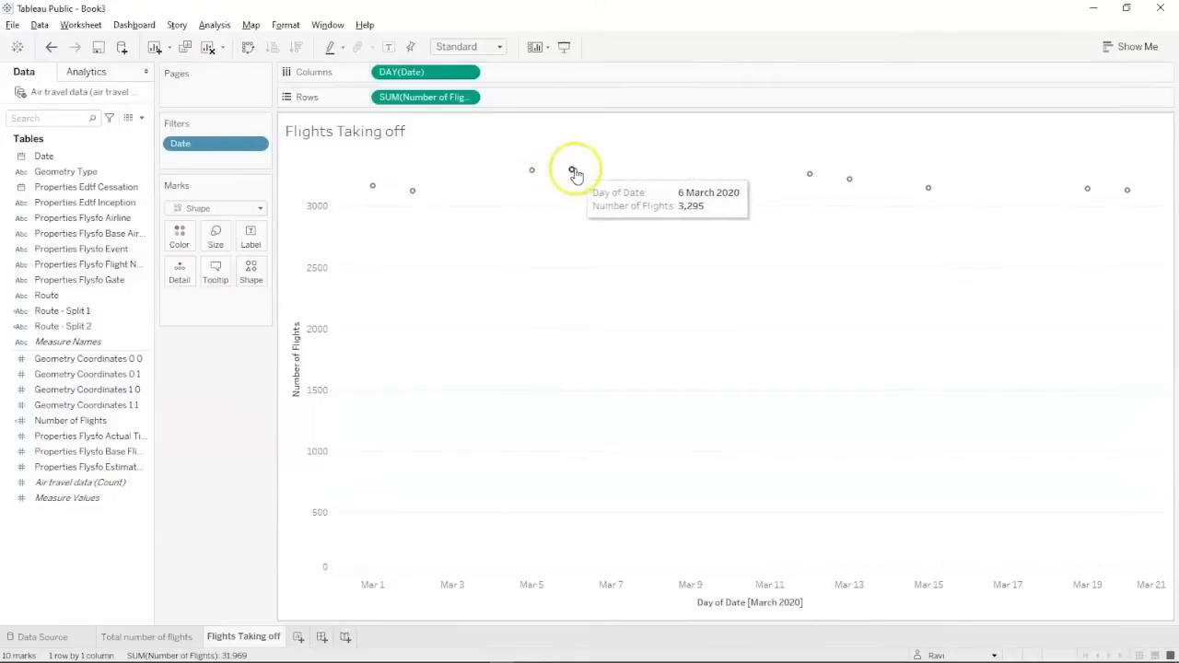
{"action": "mouse_move", "coordinate": [809, 178]}
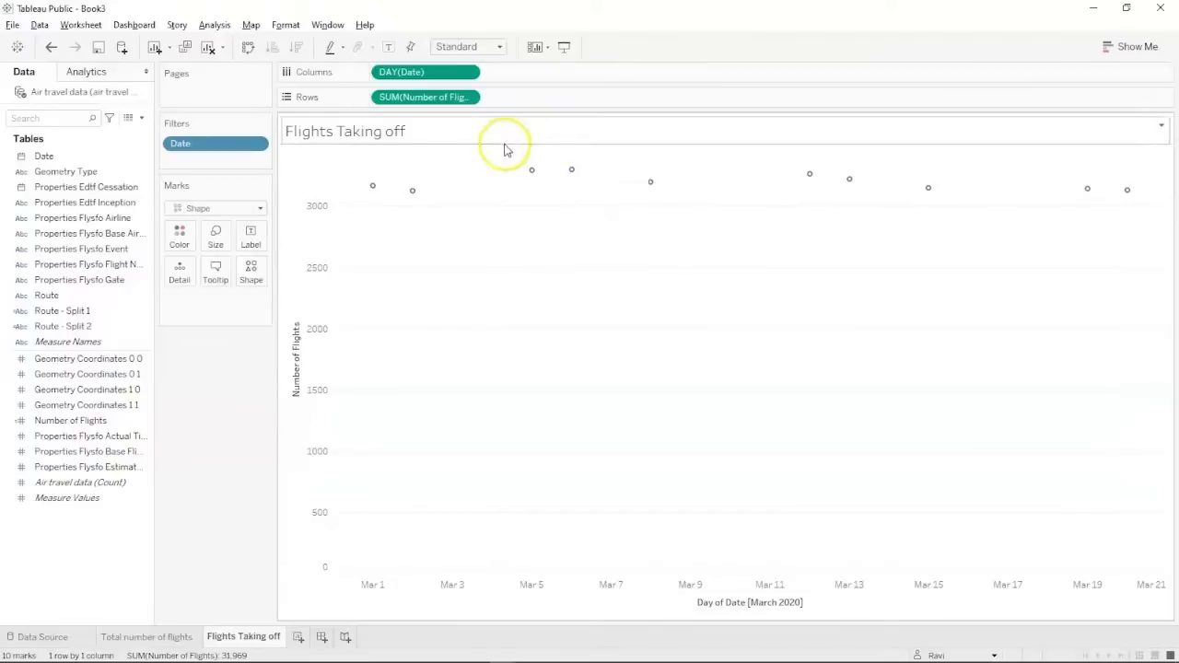
{"action": "left_click_drag", "start_coordinate": [509, 197], "coordinate": [678, 159]}
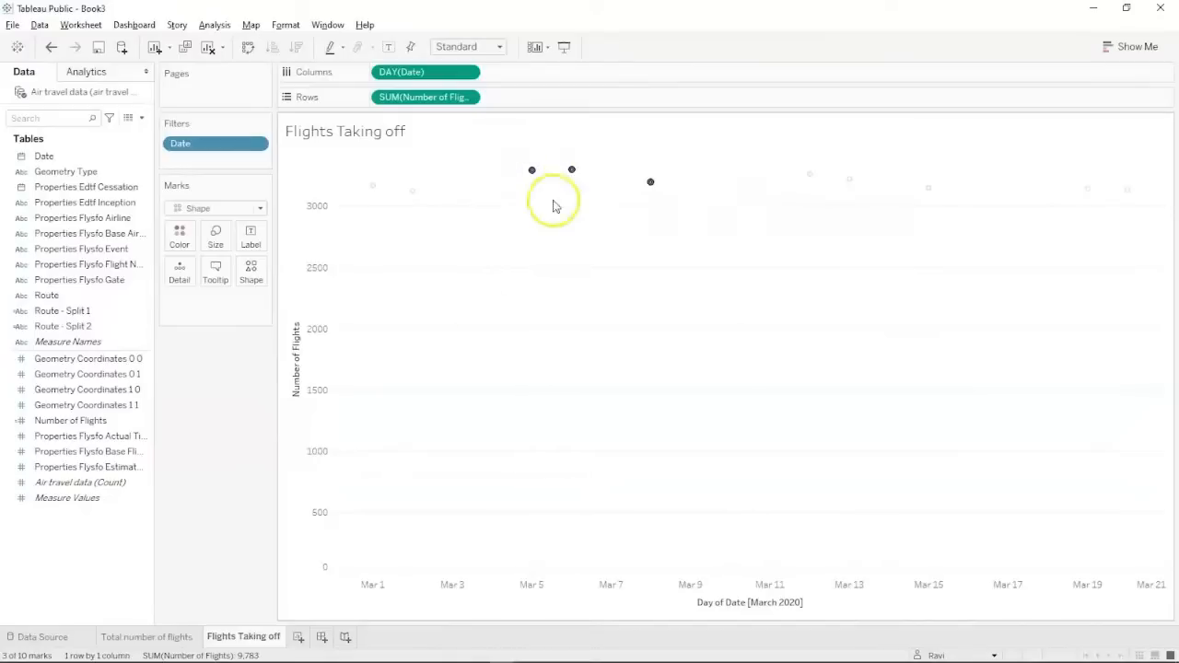
{"action": "left_click", "coordinate": [299, 637]}
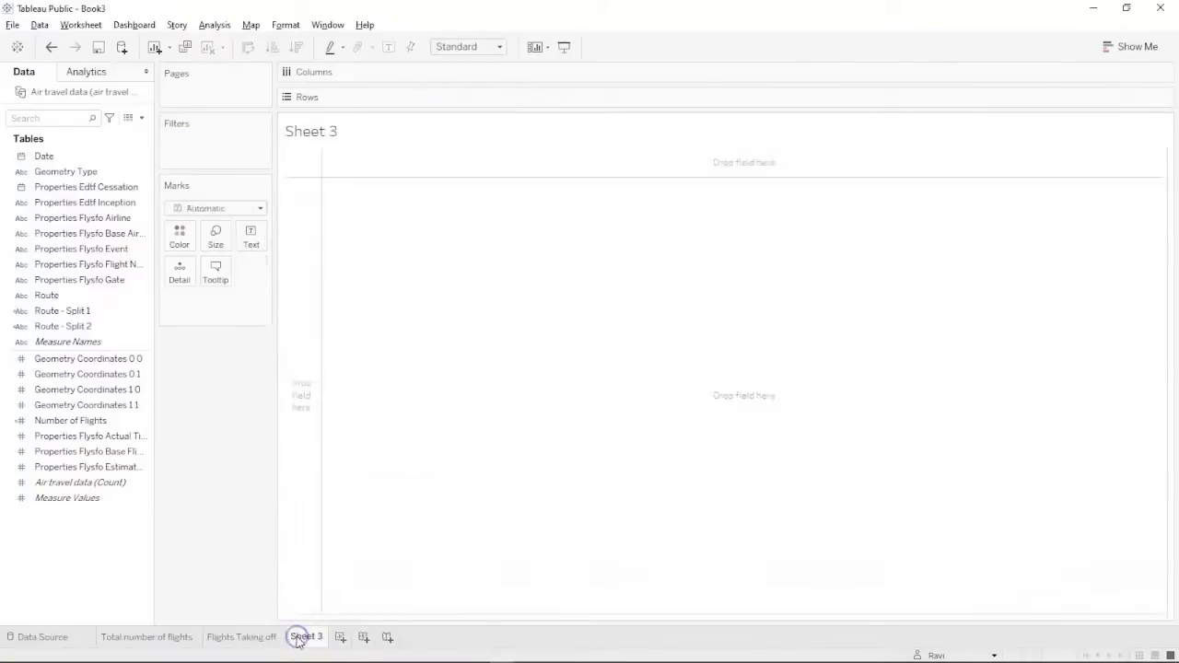
{"action": "key", "text": "alt+Tab"}
{"action": "key", "text": "alt+Tab"}
{"action": "key", "text": "alt+Tab"}
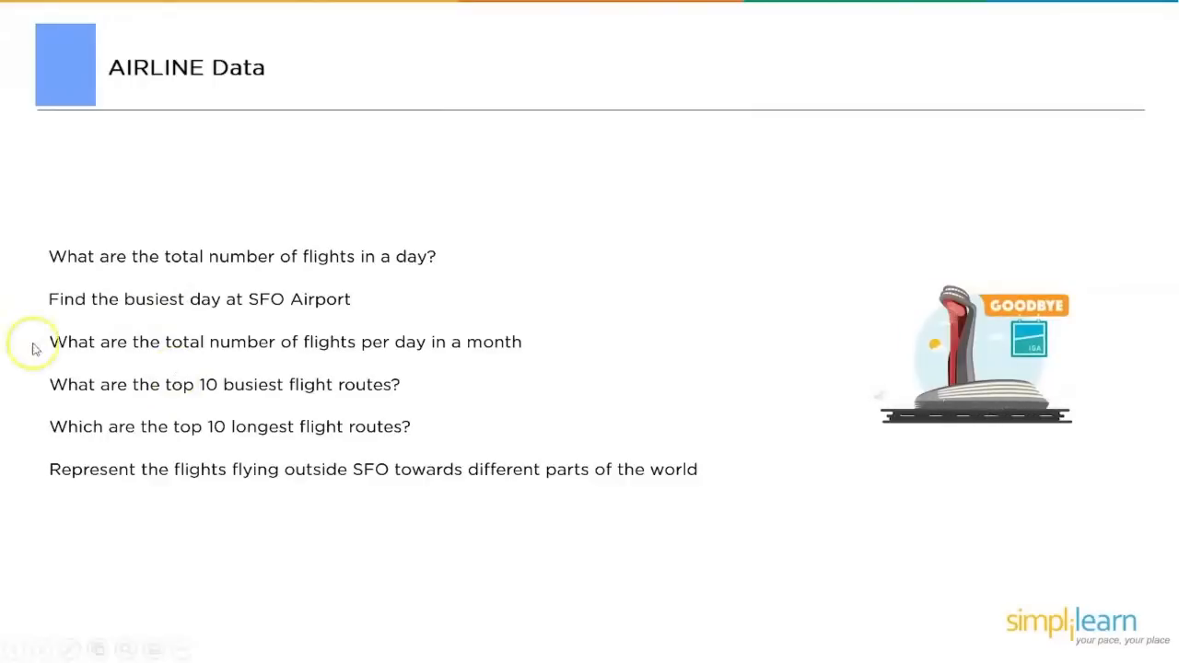
{"action": "key", "text": "alt+Tab"}
{"action": "key", "text": "alt+Tab"}
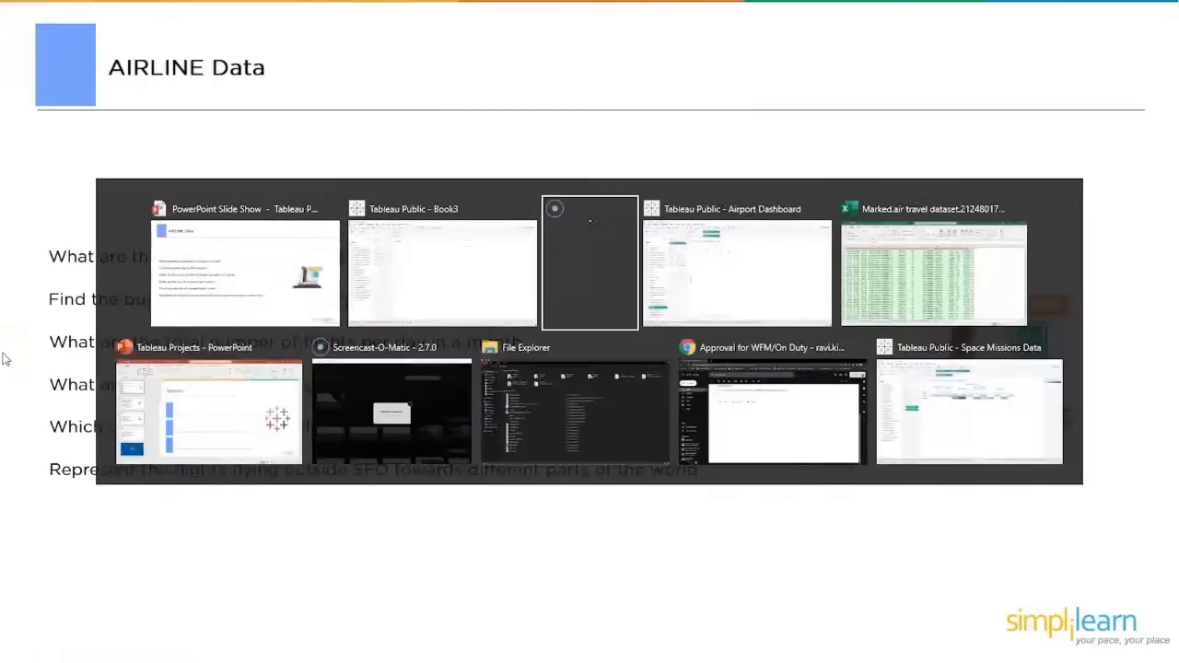
{"action": "key", "text": "alt+Tab"}
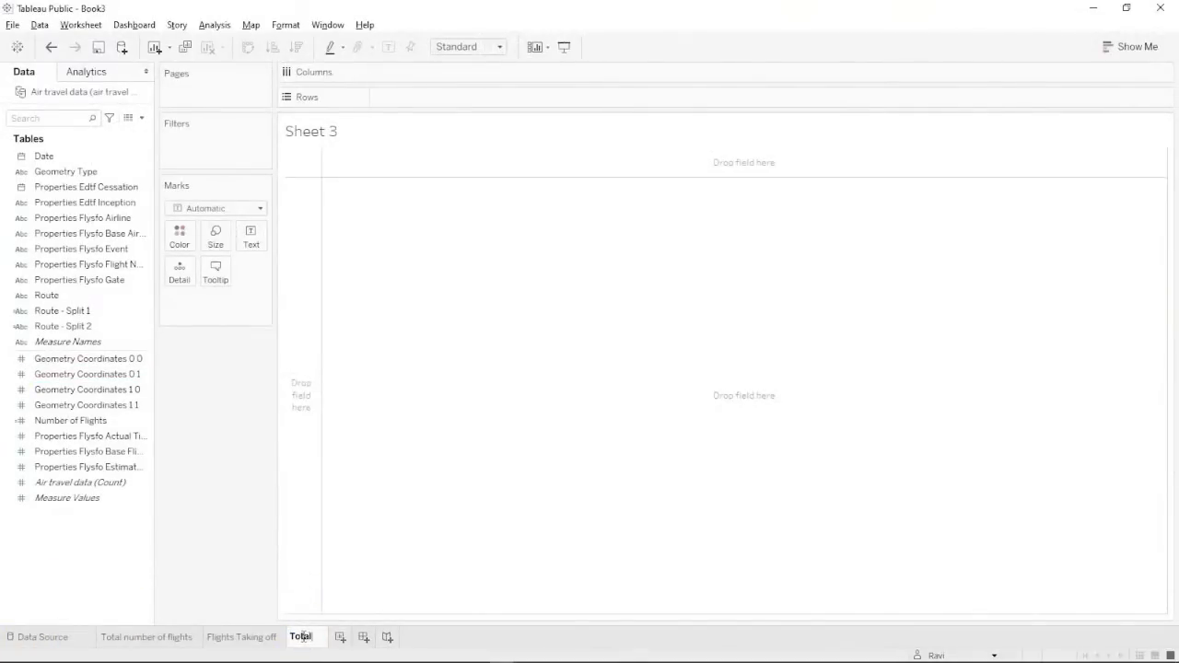
Name the new sheet 'Total flights in a month'.
{"action": "left_click", "coordinate": [304, 637]}
{"action": "type", "text": "Total flight"}
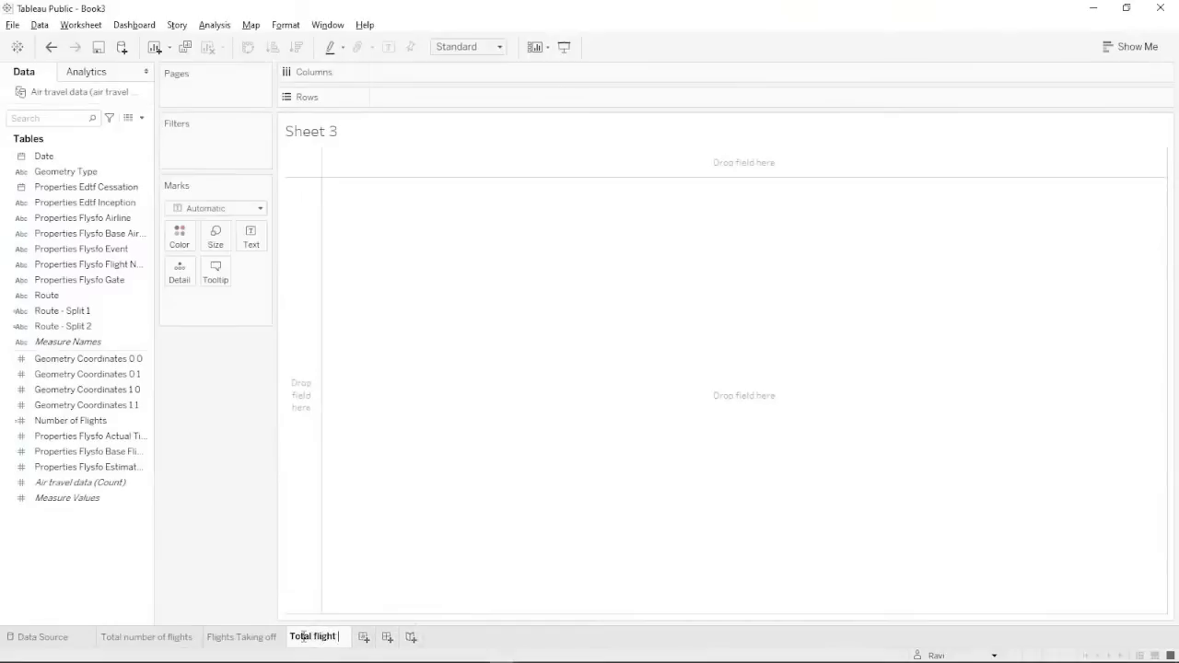
{"action": "type", "text": " in"}
{"action": "type", "text": " s"}
{"action": "key", "text": "BackSpace"}
{"action": "key", "text": "BackSpace"}
{"action": "key", "text": "BackSpace"}
{"action": "type", "text": "s in a mon"}
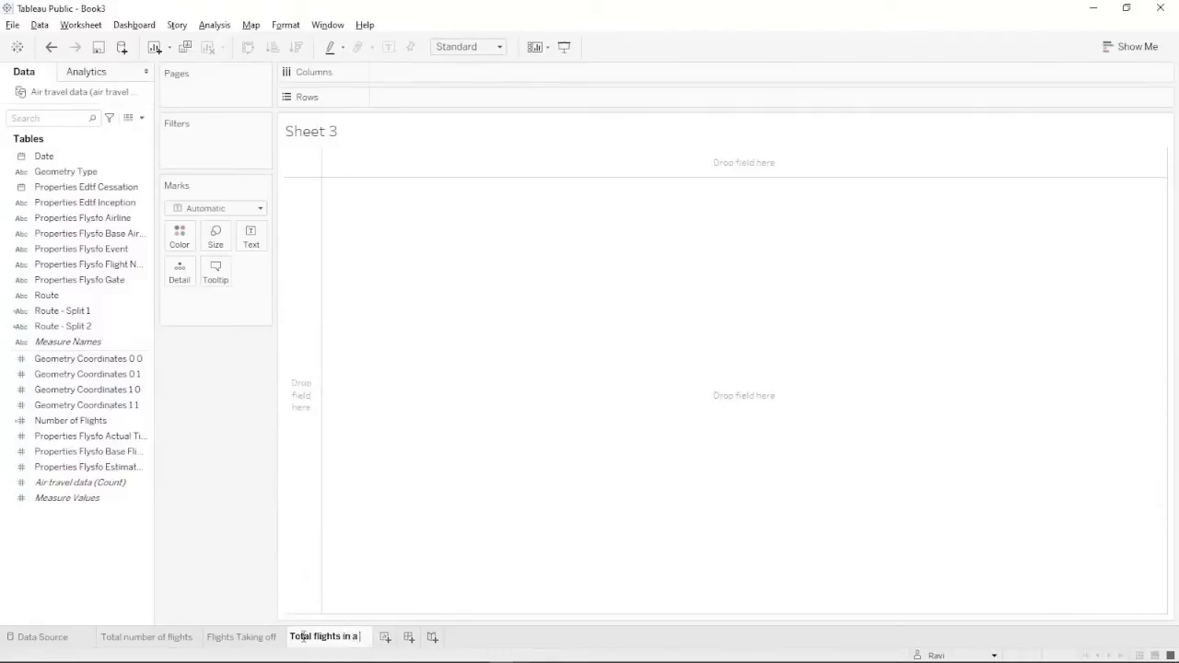
{"action": "key", "text": "Return"}
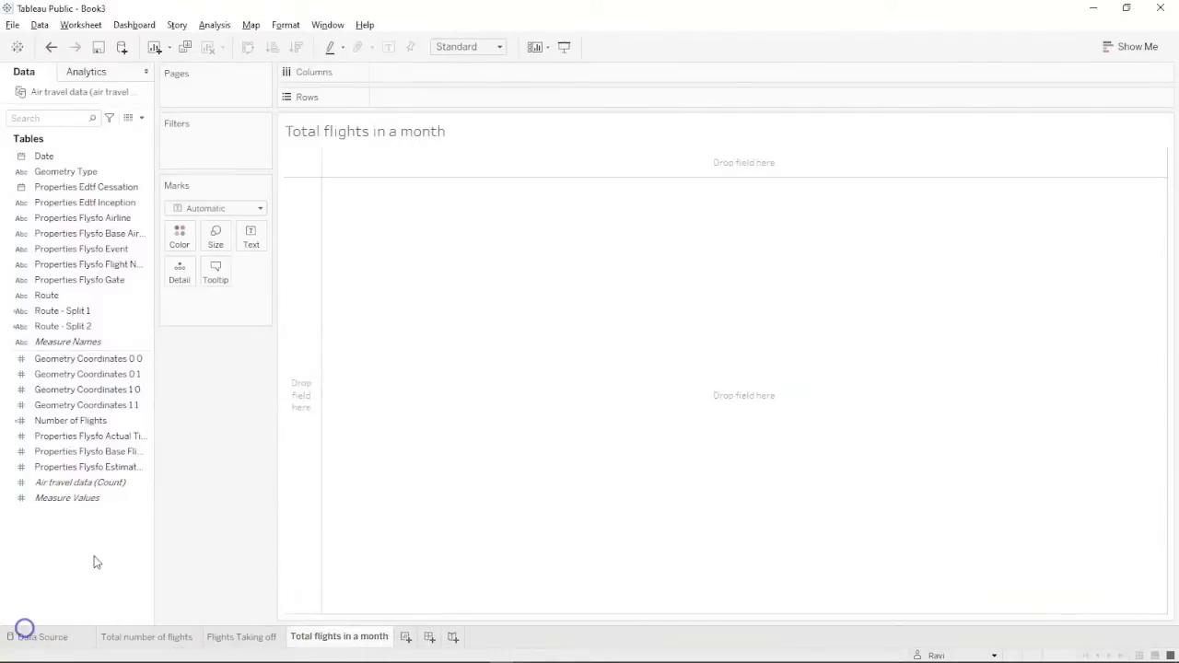
Put Date on Columns and drill down to month, removing the year and quarter levels.
{"action": "left_click_drag", "start_coordinate": [56, 156], "coordinate": [398, 76]}
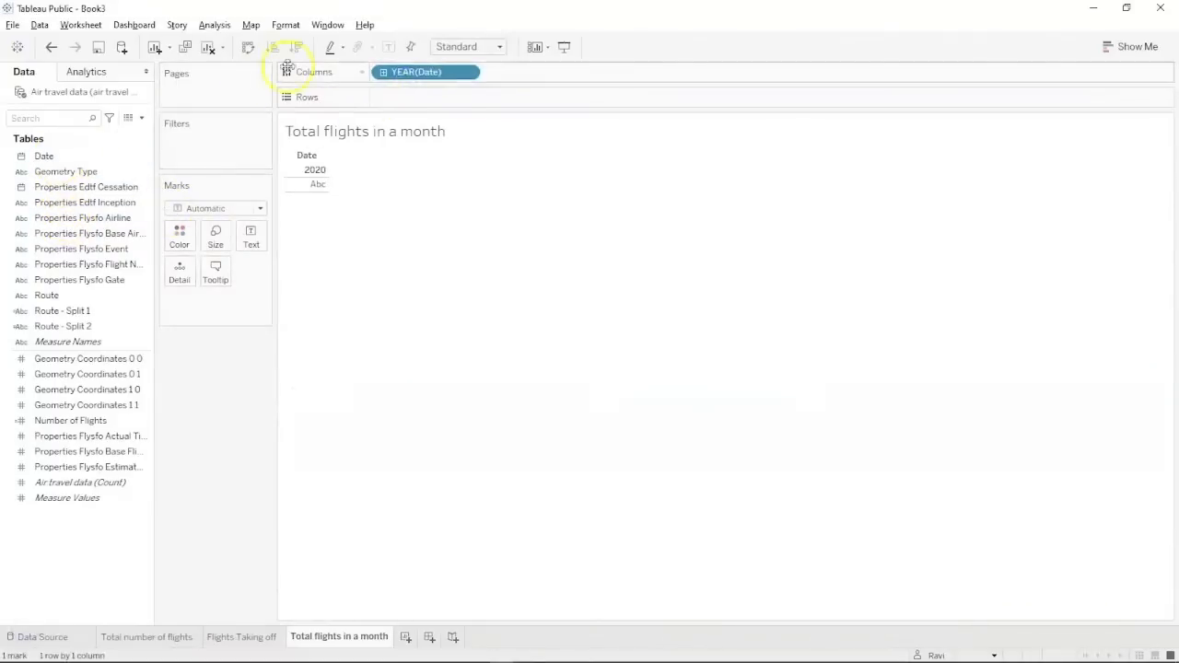
{"action": "left_click", "coordinate": [383, 74]}
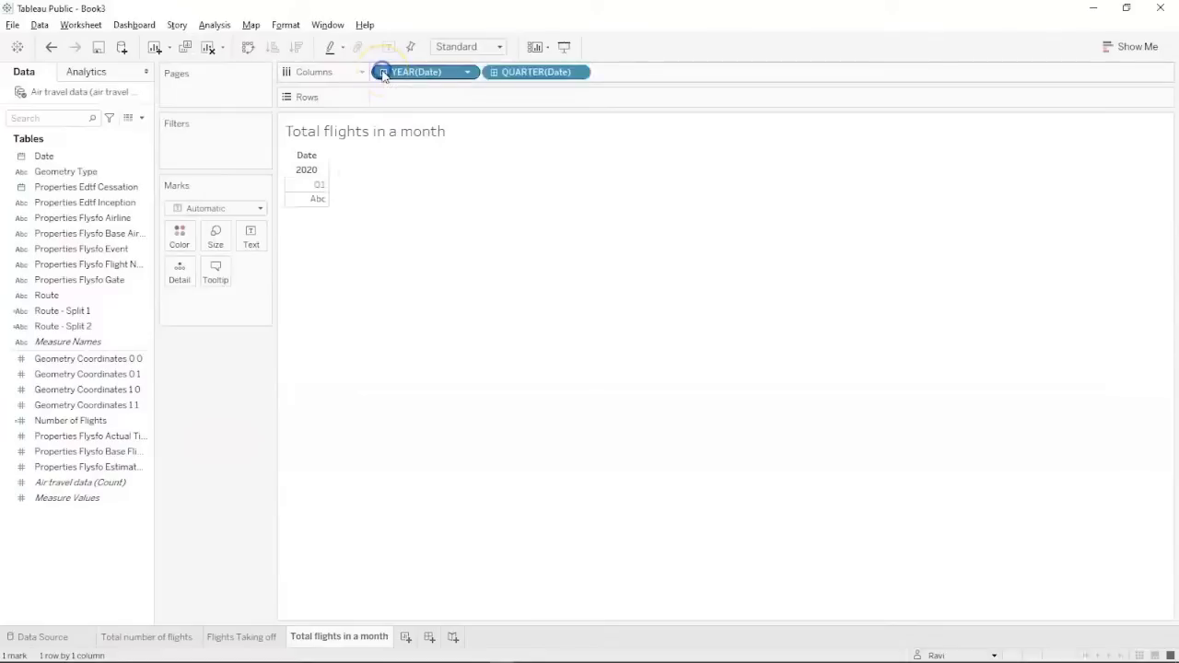
{"action": "left_click", "coordinate": [383, 74]}
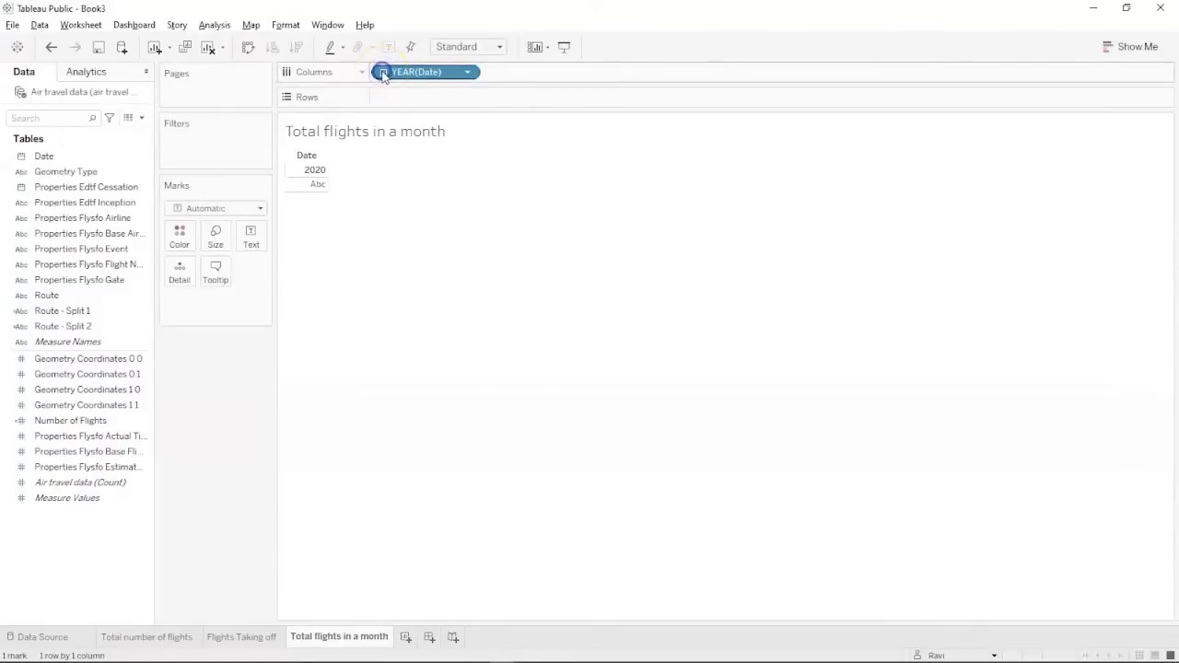
{"action": "left_click", "coordinate": [384, 74]}
{"action": "left_click", "coordinate": [494, 73]}
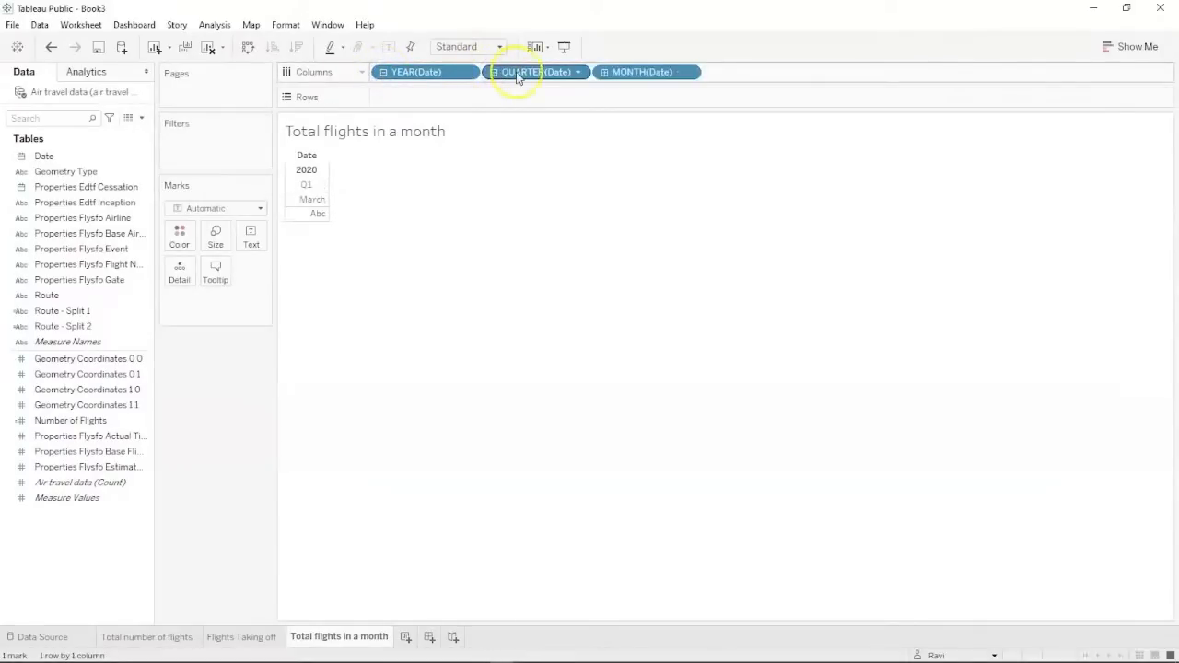
{"action": "left_click_drag", "start_coordinate": [518, 78], "coordinate": [110, 266]}
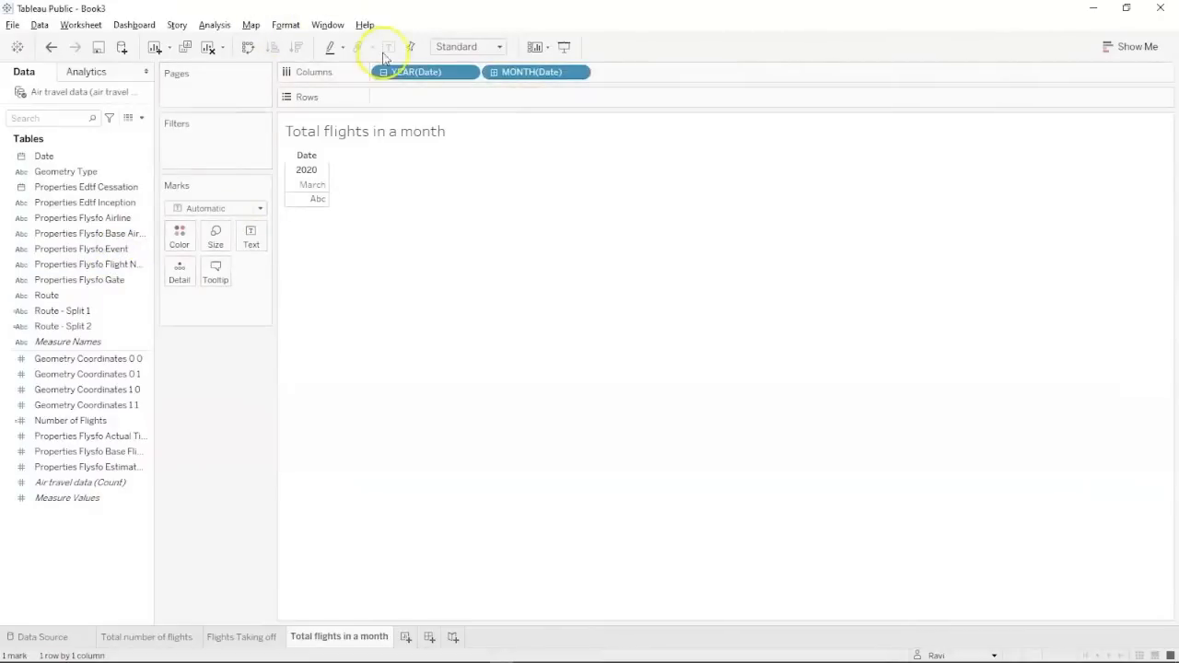
{"action": "left_click_drag", "start_coordinate": [397, 73], "coordinate": [26, 237]}
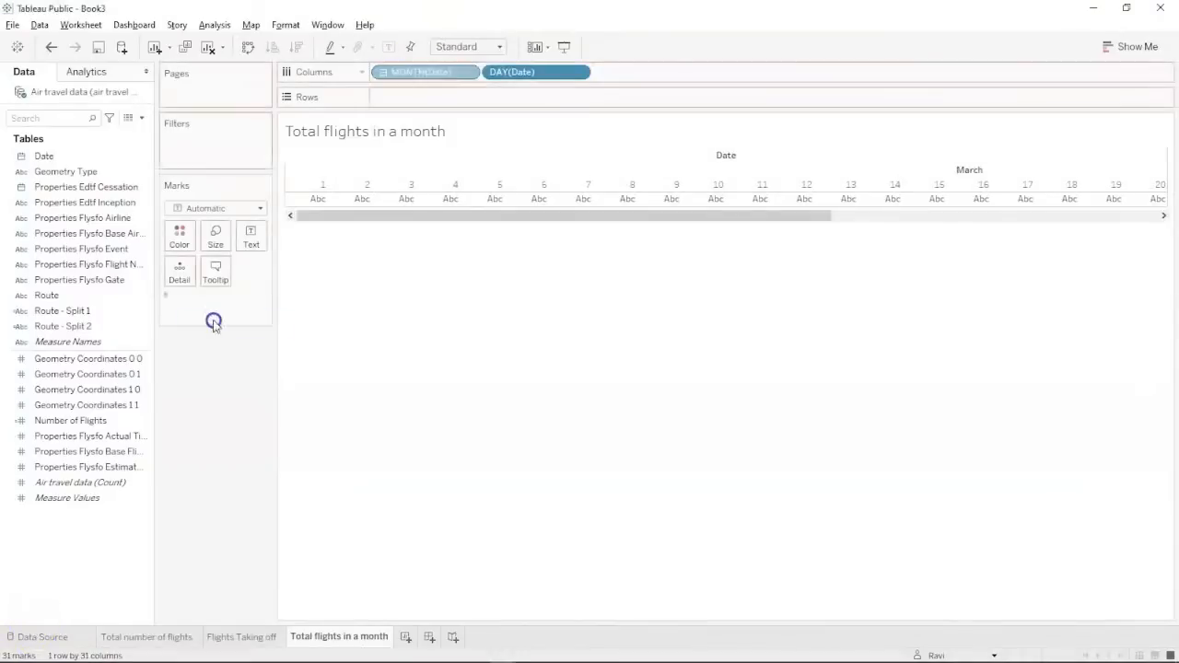
Break March into a continuous Day axis and plot Number of Flights per day.
{"action": "left_click_drag", "start_coordinate": [420, 71], "coordinate": [224, 300]}
{"action": "left_click", "coordinate": [467, 73]}
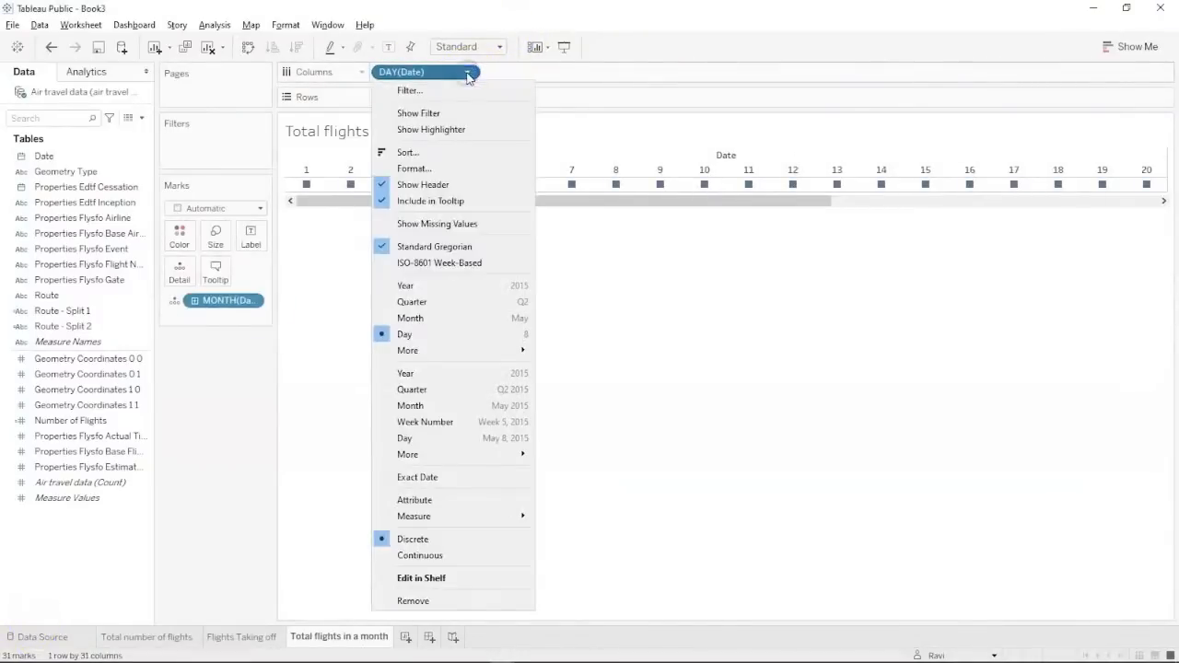
{"action": "left_click", "coordinate": [418, 441]}
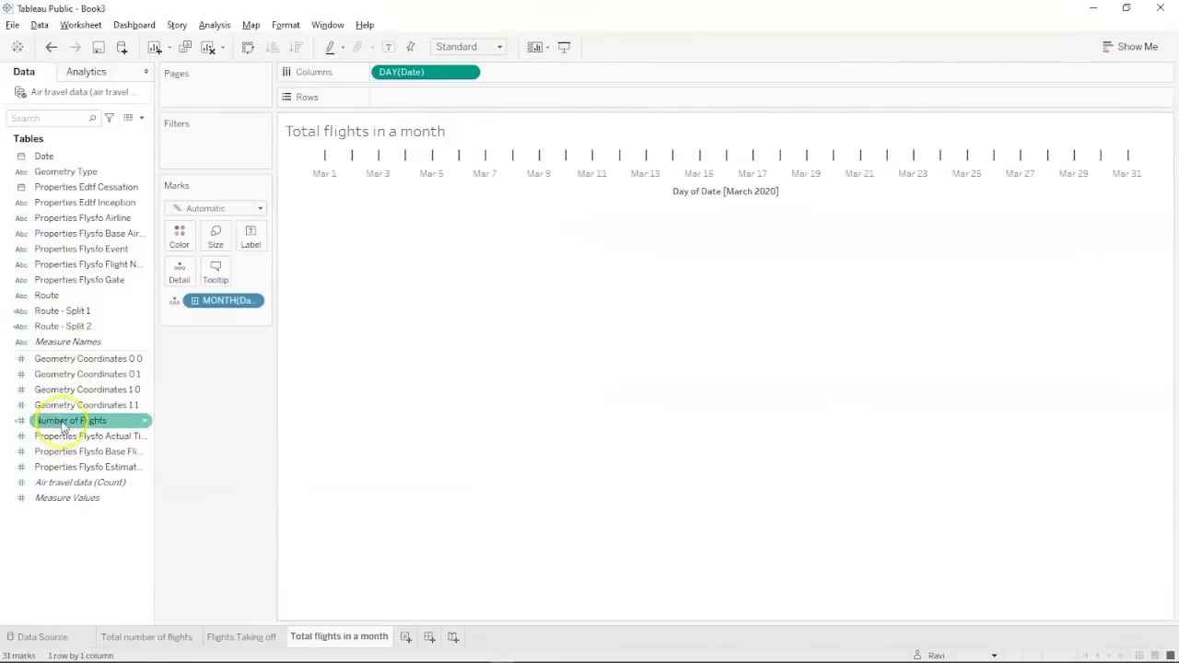
{"action": "left_click_drag", "start_coordinate": [65, 421], "coordinate": [412, 106]}
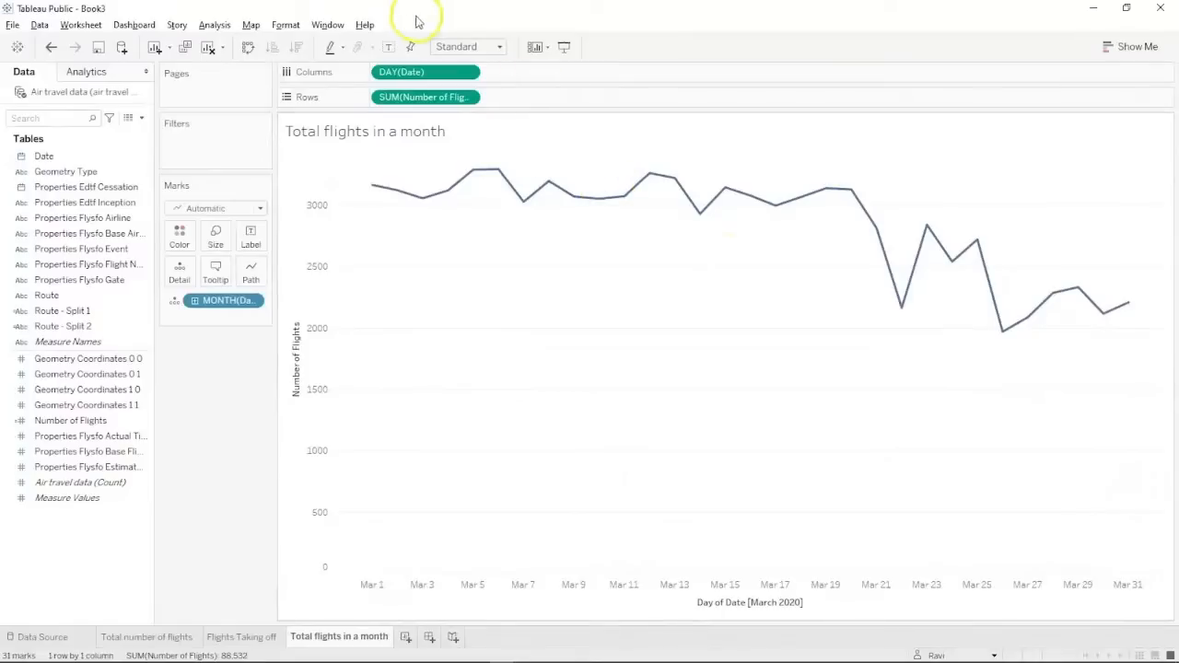
Label each point of the March line with its flight count, then add blank Sheet 4.
{"action": "left_click", "coordinate": [258, 245]}
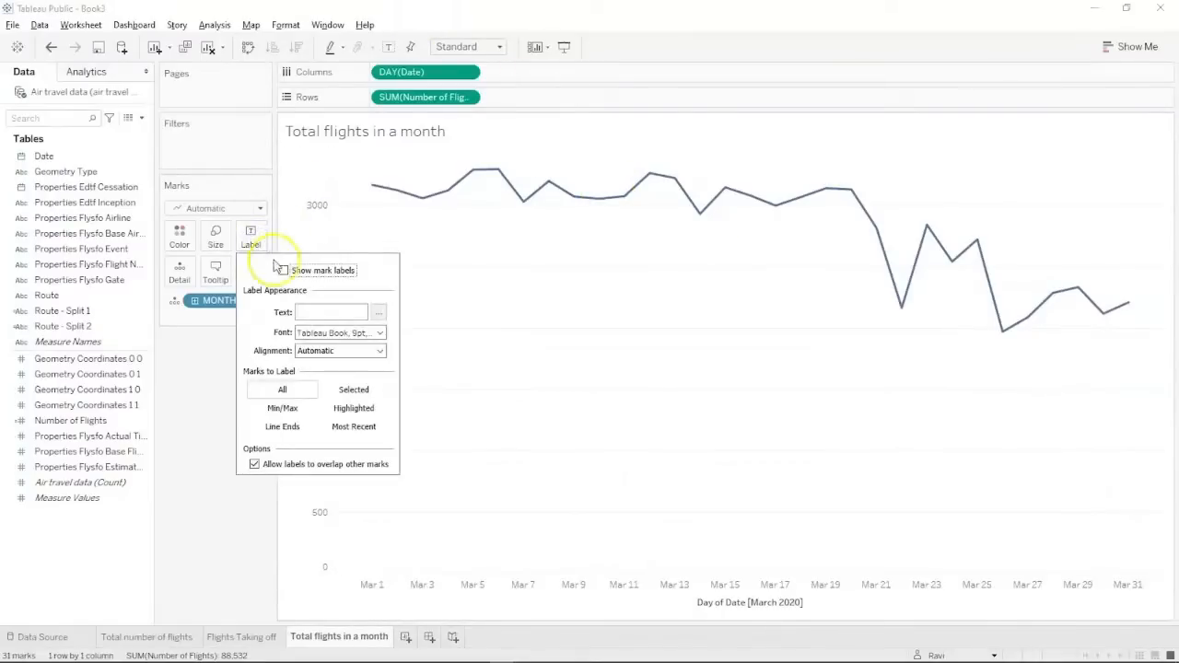
{"action": "left_click", "coordinate": [283, 271]}
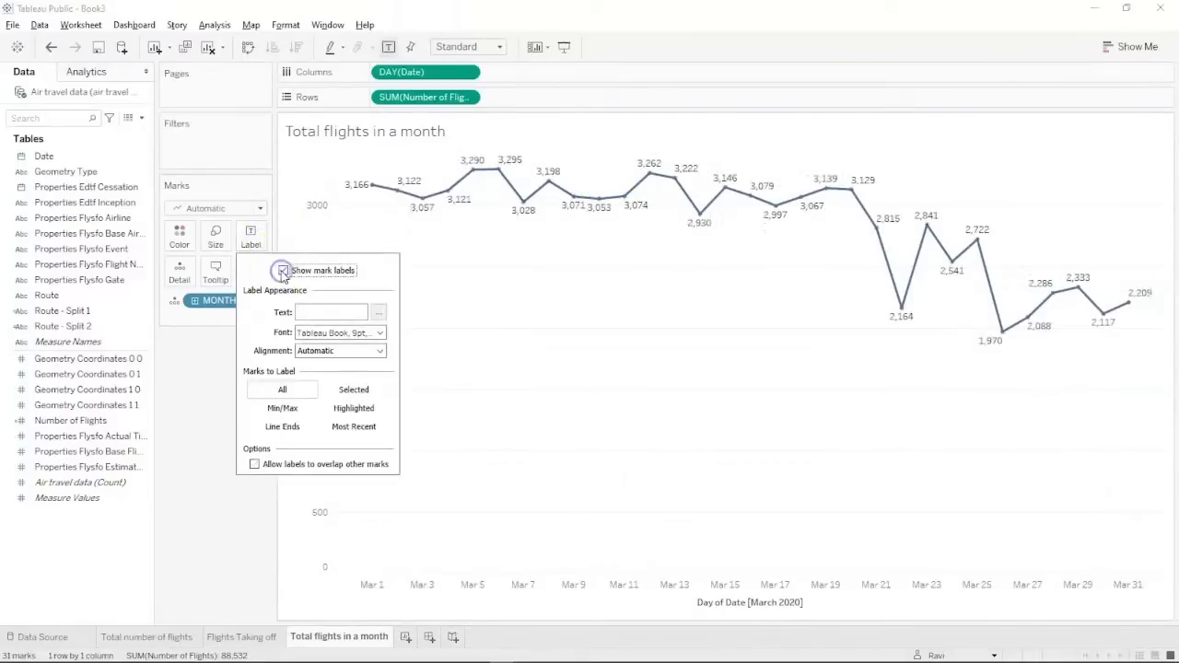
{"action": "left_click", "coordinate": [495, 298]}
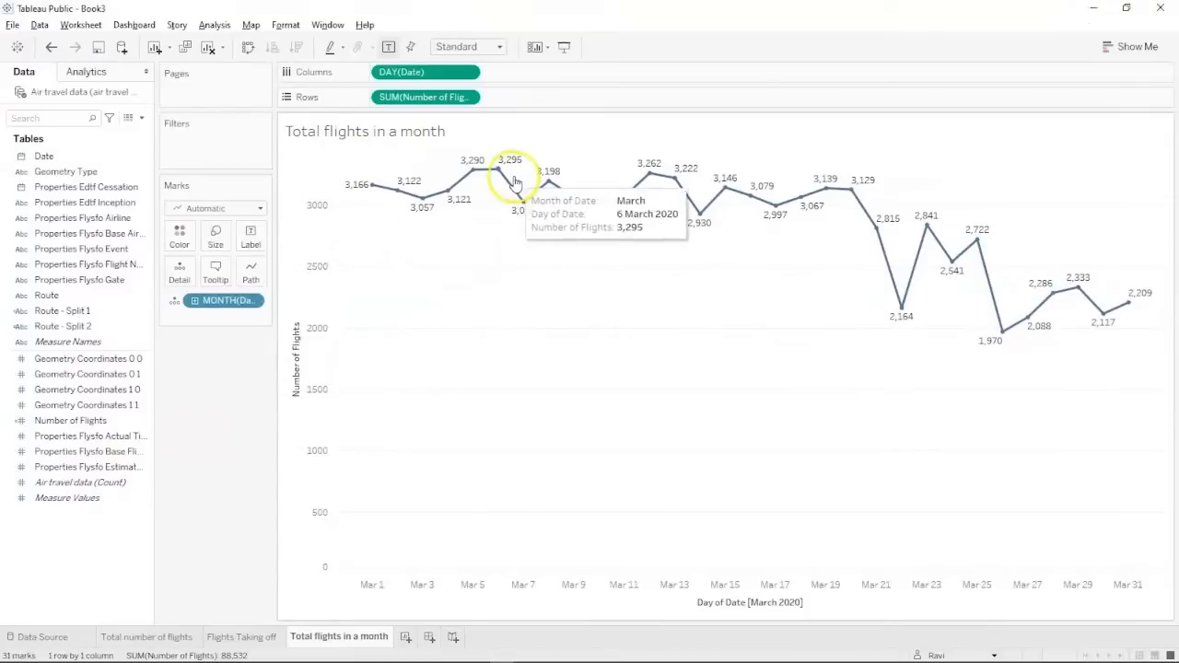
{"action": "mouse_move", "coordinate": [502, 171]}
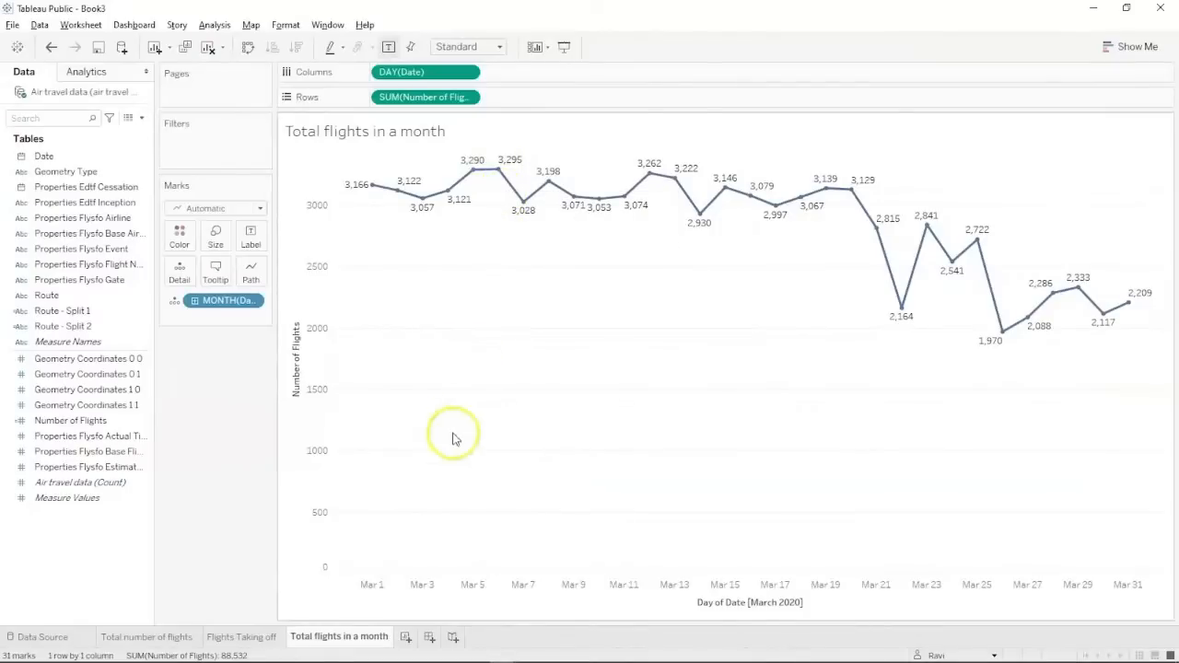
{"action": "left_click", "coordinate": [405, 637]}
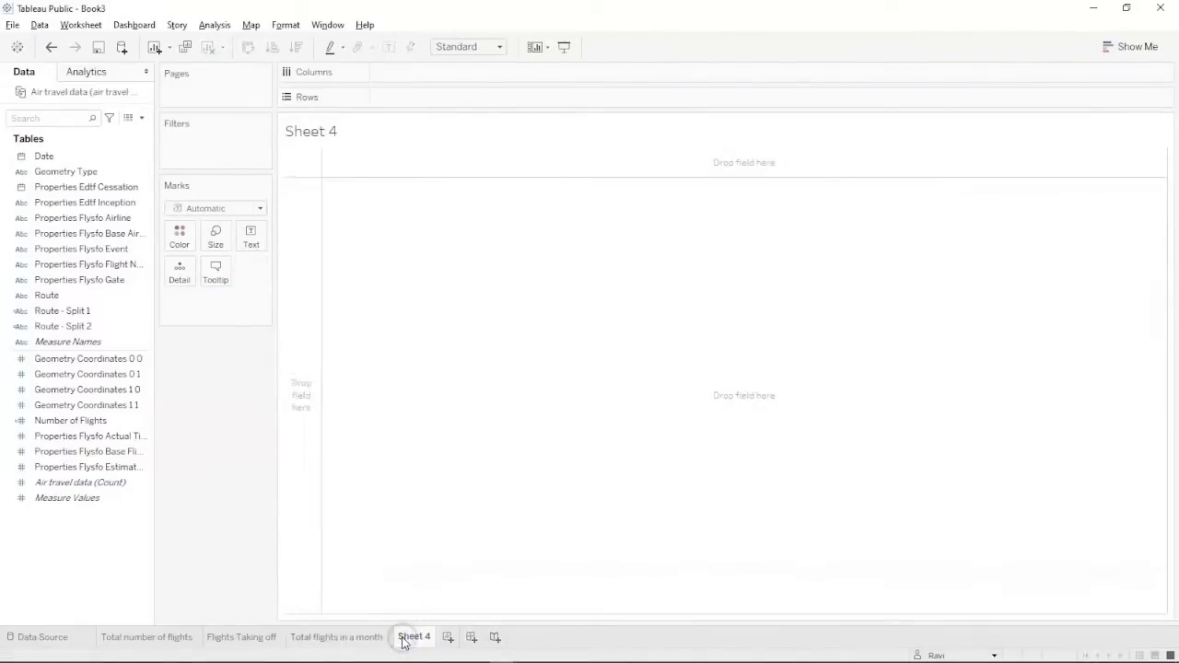
{"action": "key", "text": "alt+Tab"}
{"action": "key", "text": "alt+Tab"}
{"action": "key", "text": "alt+Tab"}
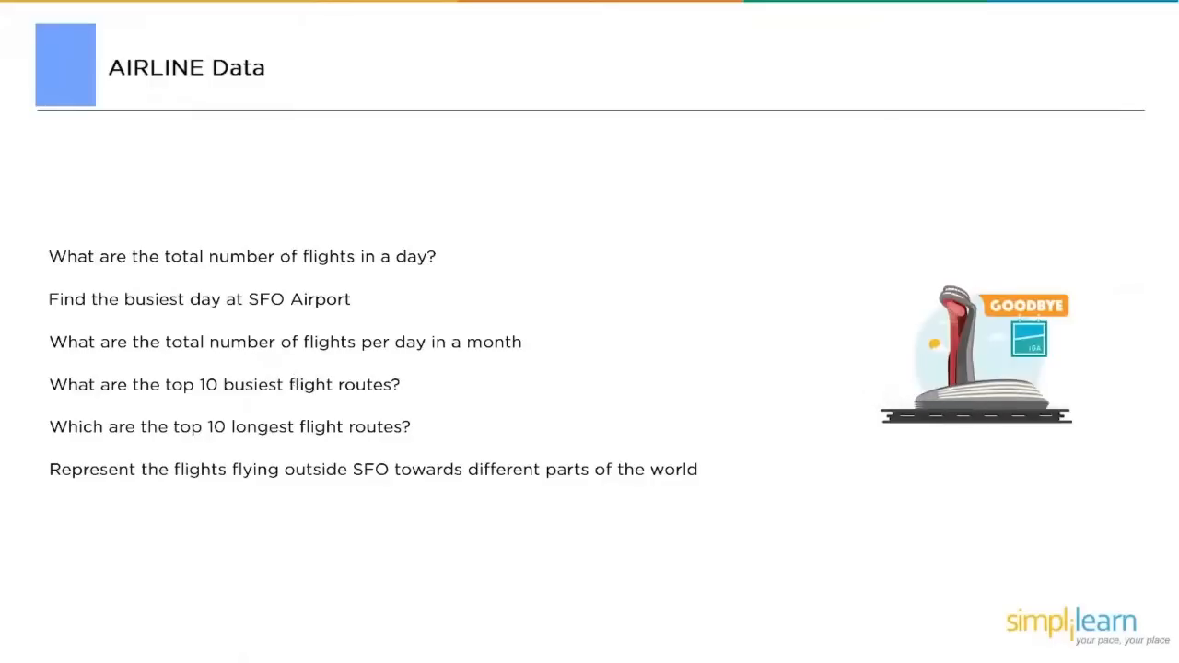
{"action": "key", "text": "alt+Tab"}
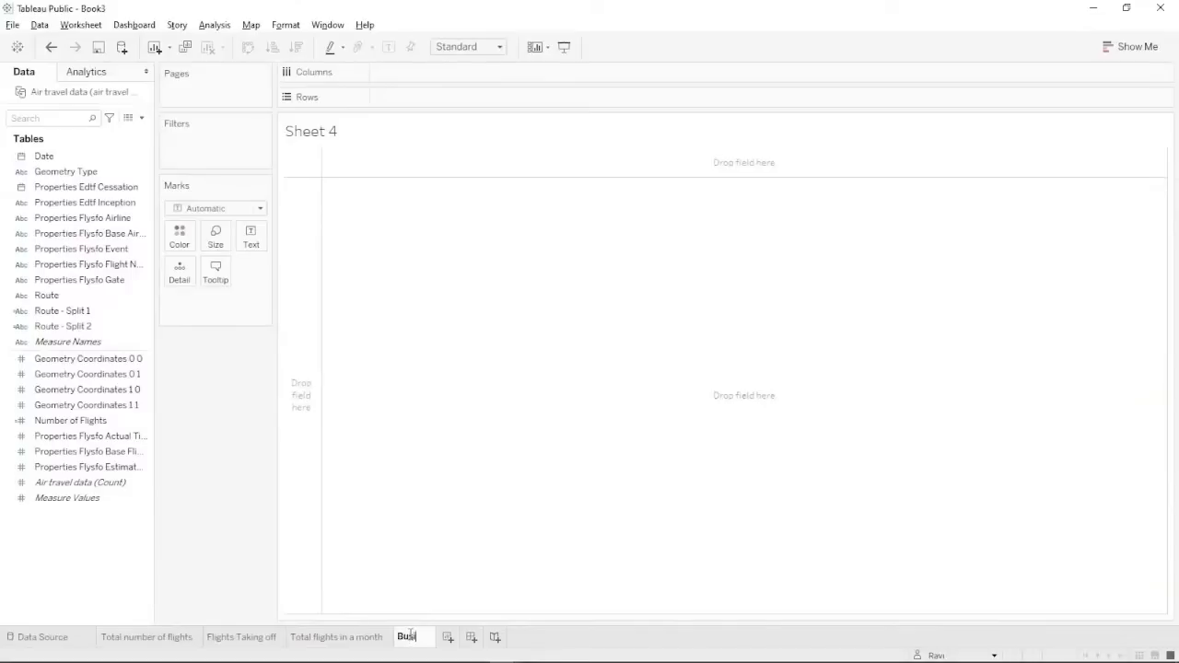
Confirm the sheet name Busiest Routes, inspect the Route - Split fields, and open the Data pane menu.
{"action": "type", "text": "t Routes"}
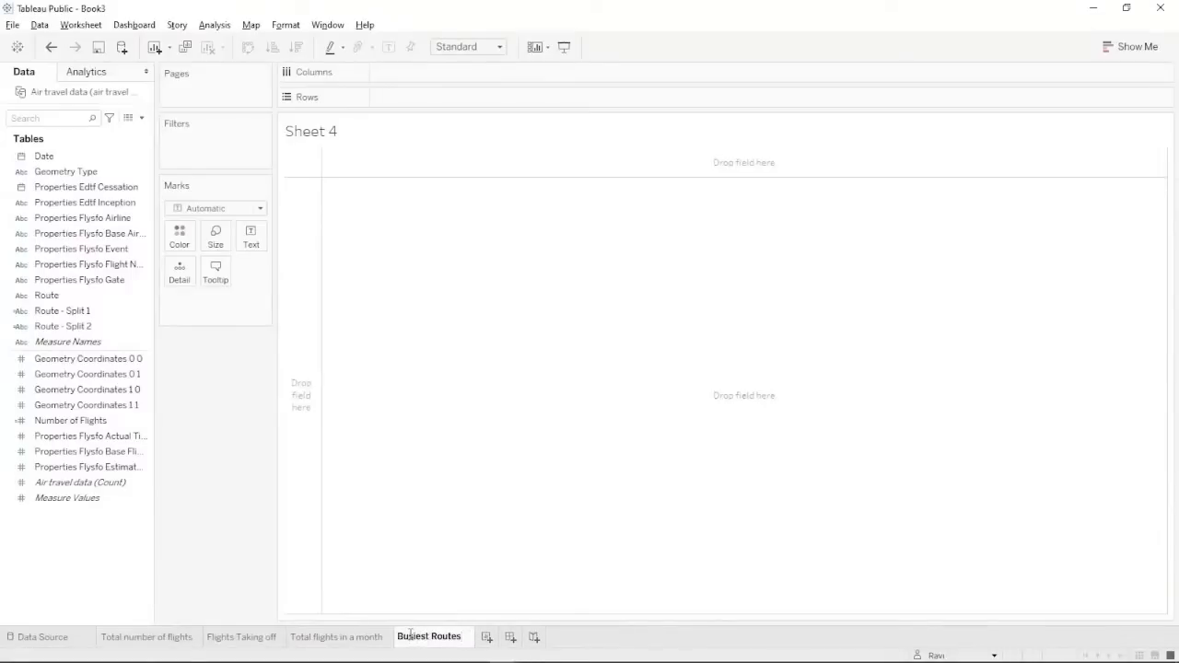
{"action": "key", "text": "Return"}
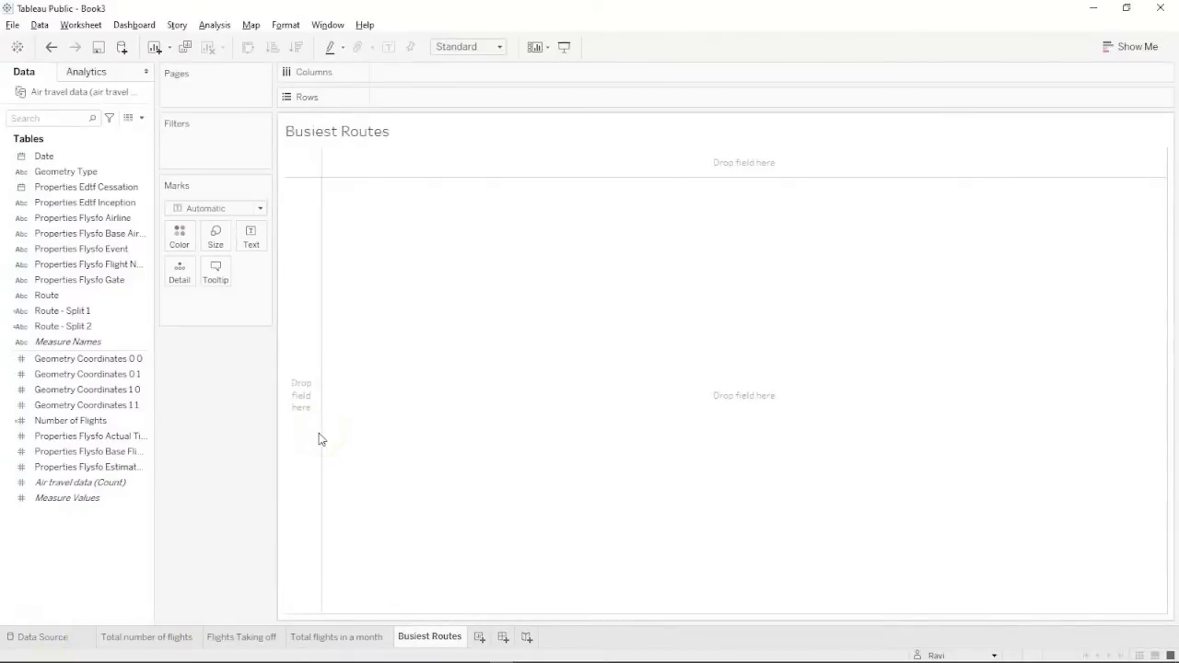
{"action": "left_click", "coordinate": [96, 405]}
{"action": "left_click", "coordinate": [79, 326]}
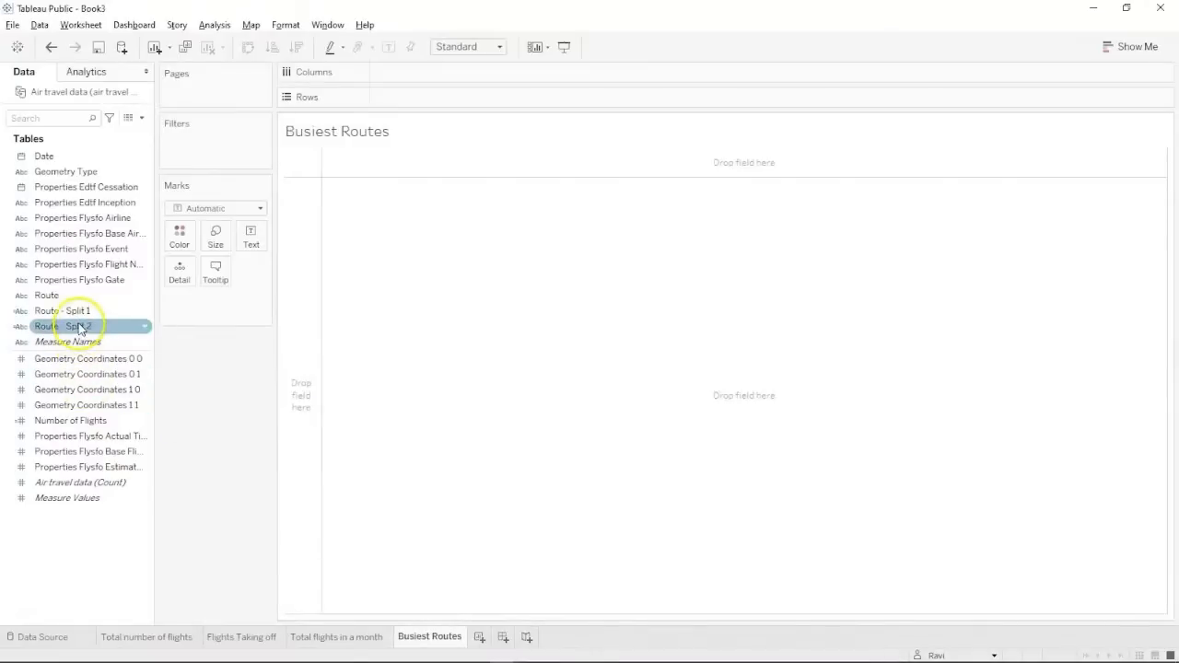
{"action": "left_click", "coordinate": [80, 312]}
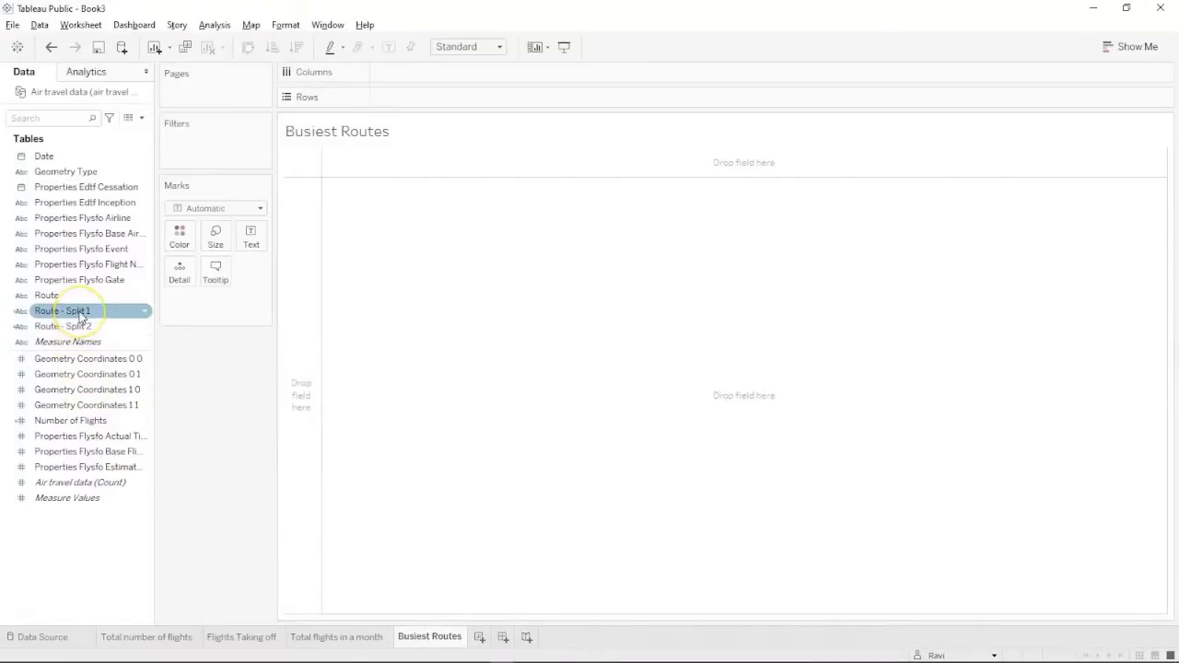
{"action": "left_click", "coordinate": [143, 119]}
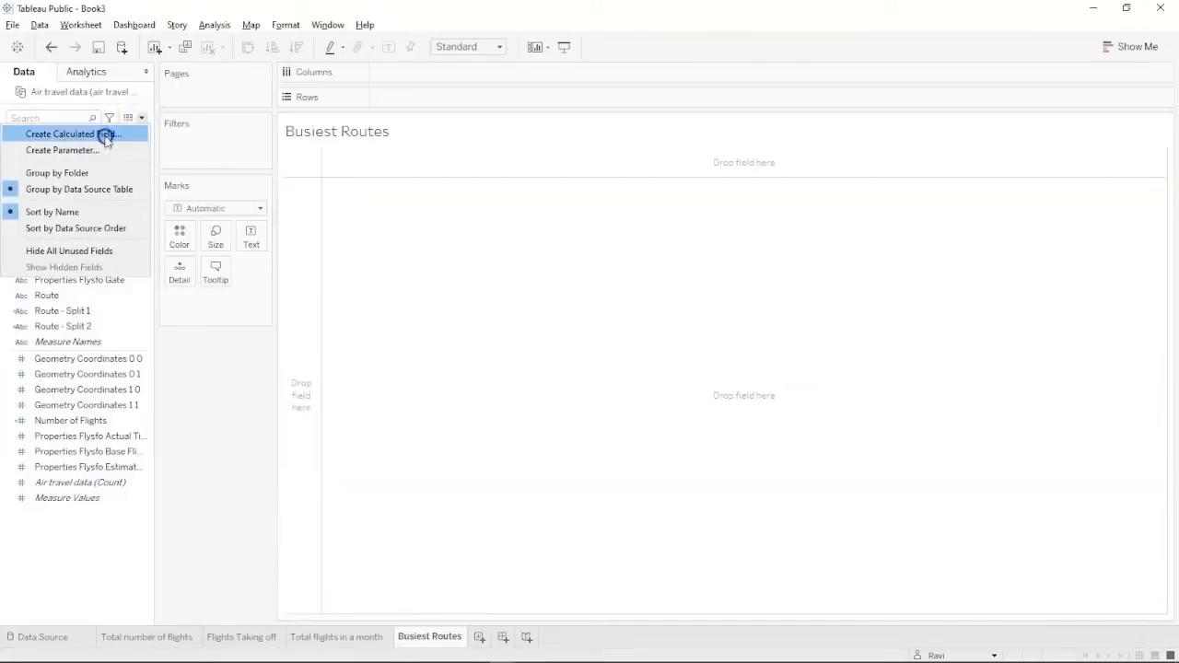
Create a new calculated field and name it Busy.
{"action": "left_click", "coordinate": [103, 134]}
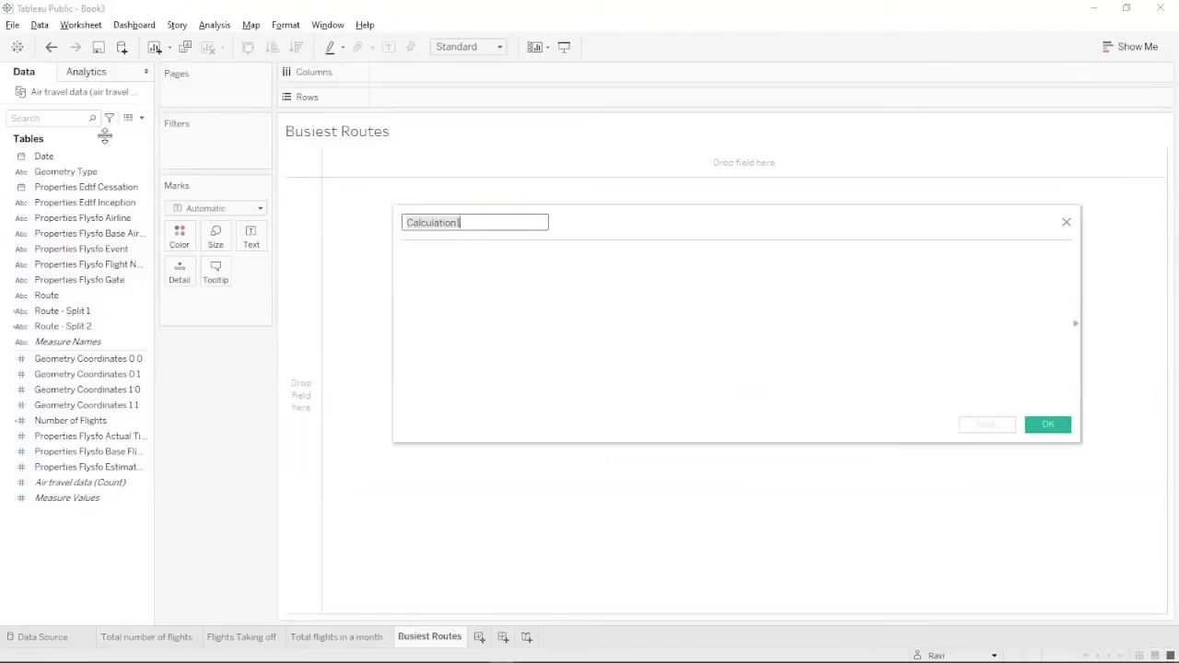
{"action": "type", "text": "Bussy"}
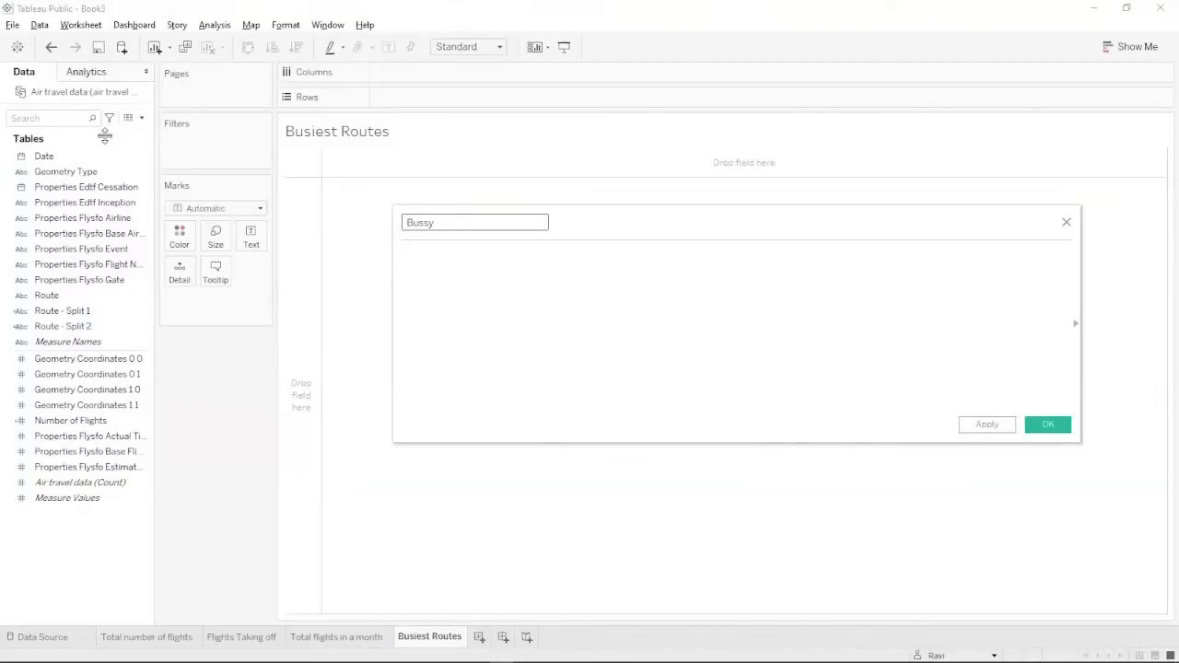
{"action": "left_click", "coordinate": [333, 203]}
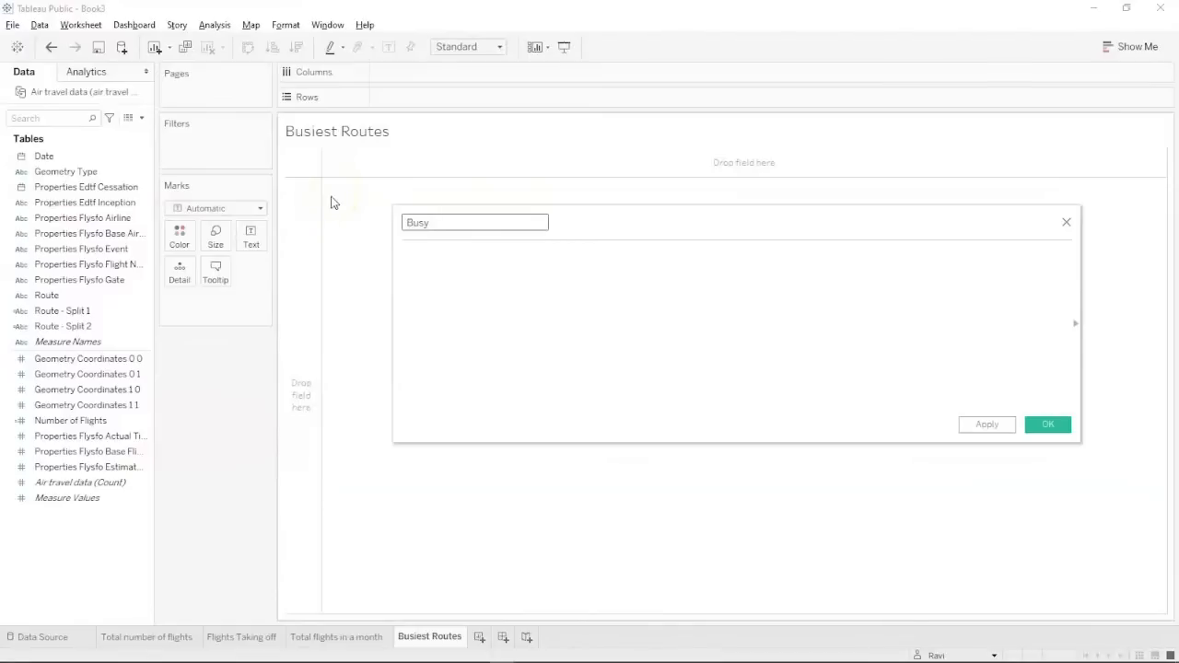
Write IF [Route - Split 1] = 'SFO' THEN [Route - Split 2] in the formula.
{"action": "left_click", "coordinate": [408, 255]}
{"action": "type", "text": "IF"}
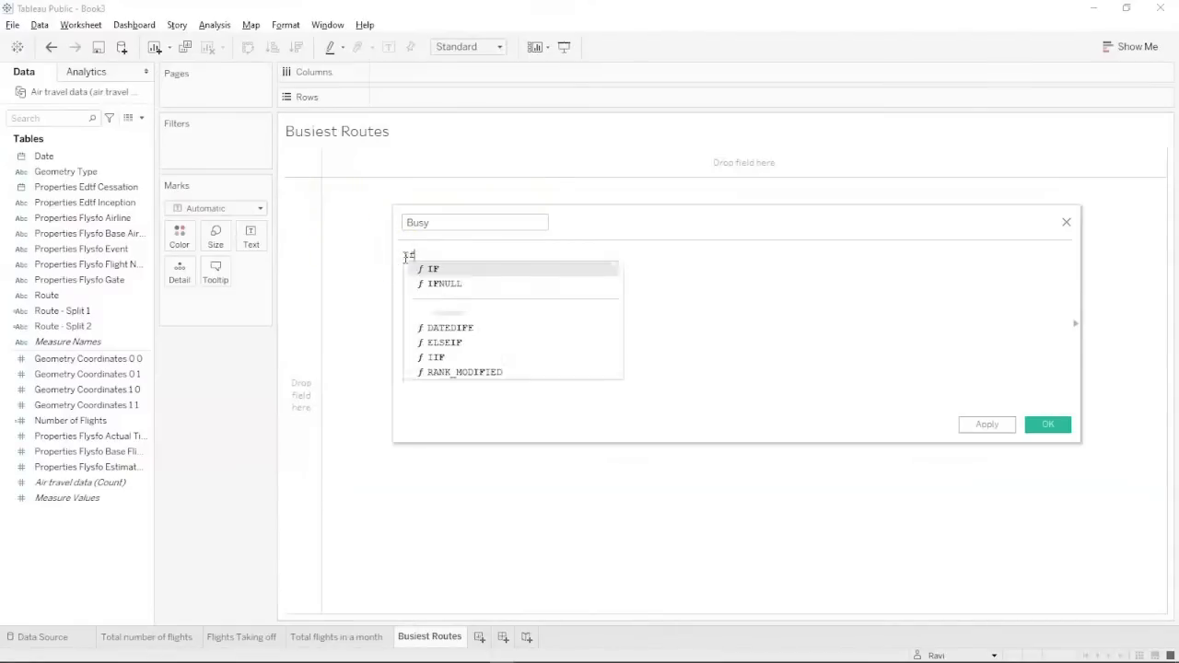
{"action": "key", "text": "Return"}
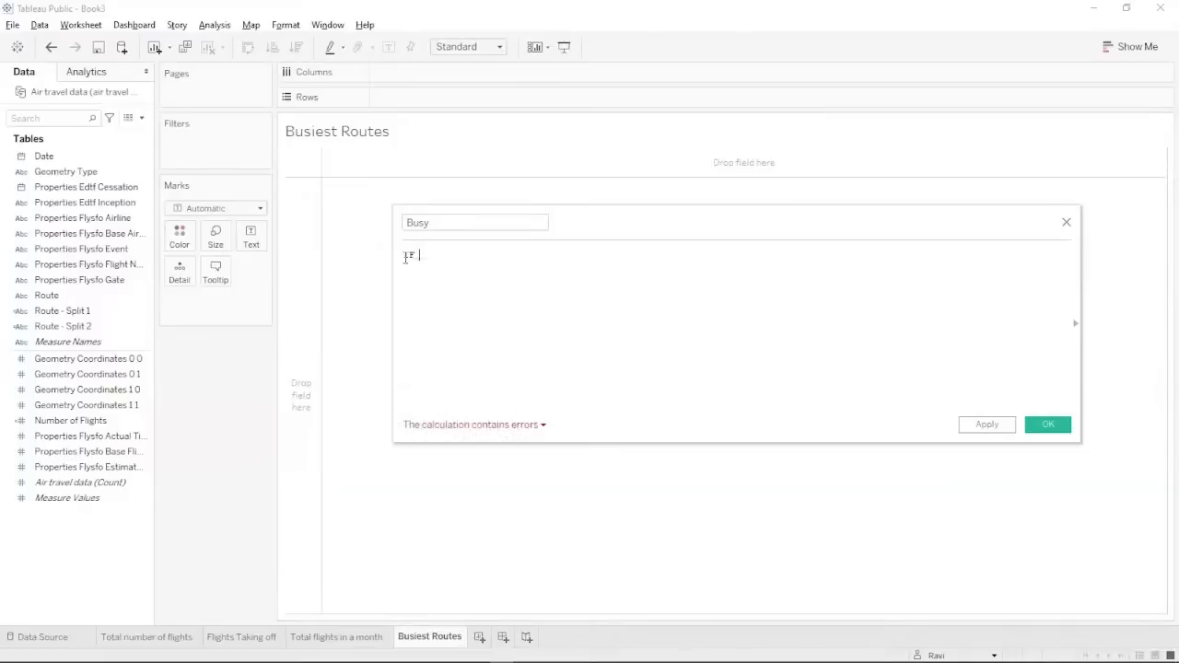
{"action": "type", "text": "ro"}
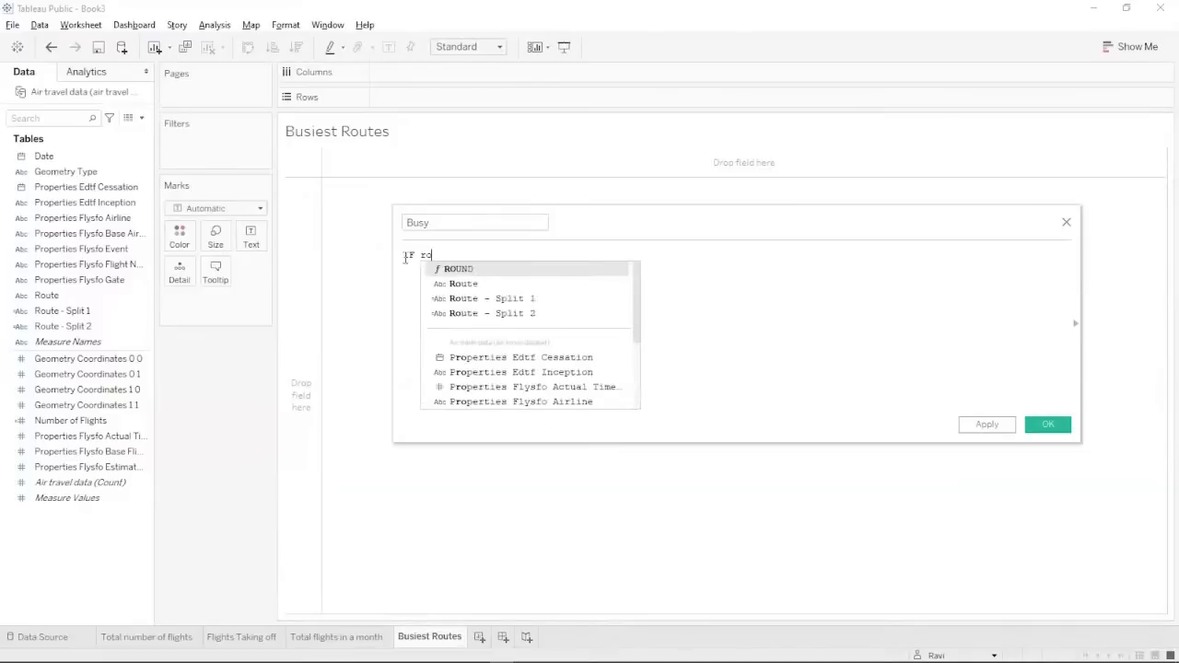
{"action": "double_click", "coordinate": [509, 297]}
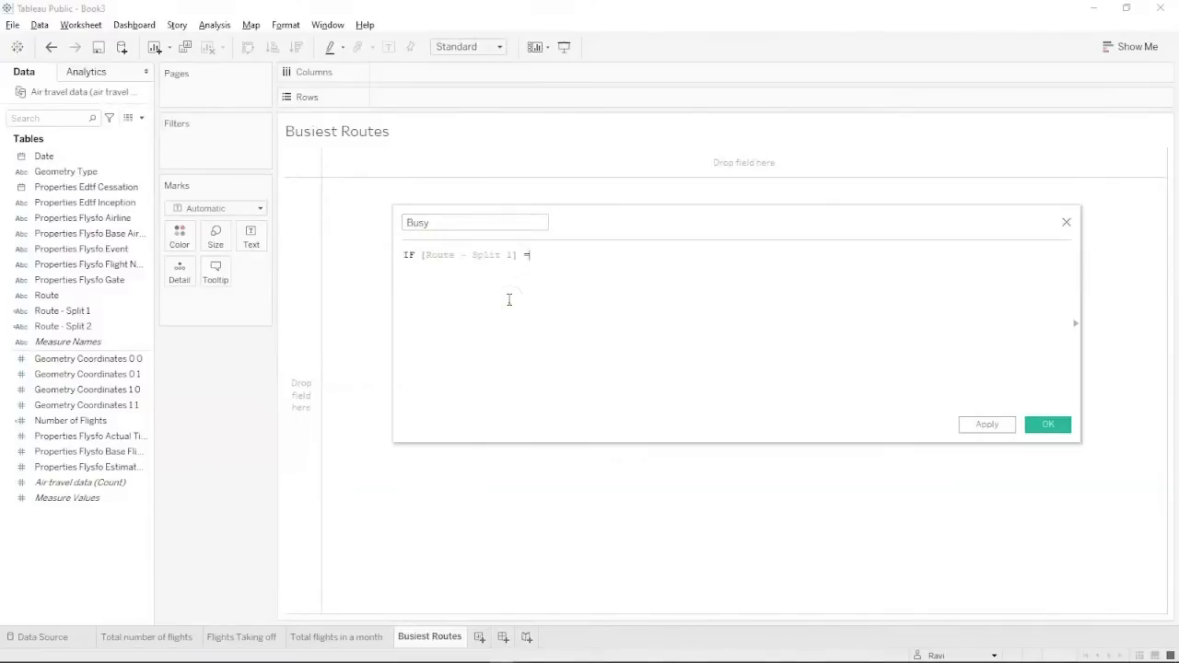
{"action": "type", "text": "= 'SFO"}
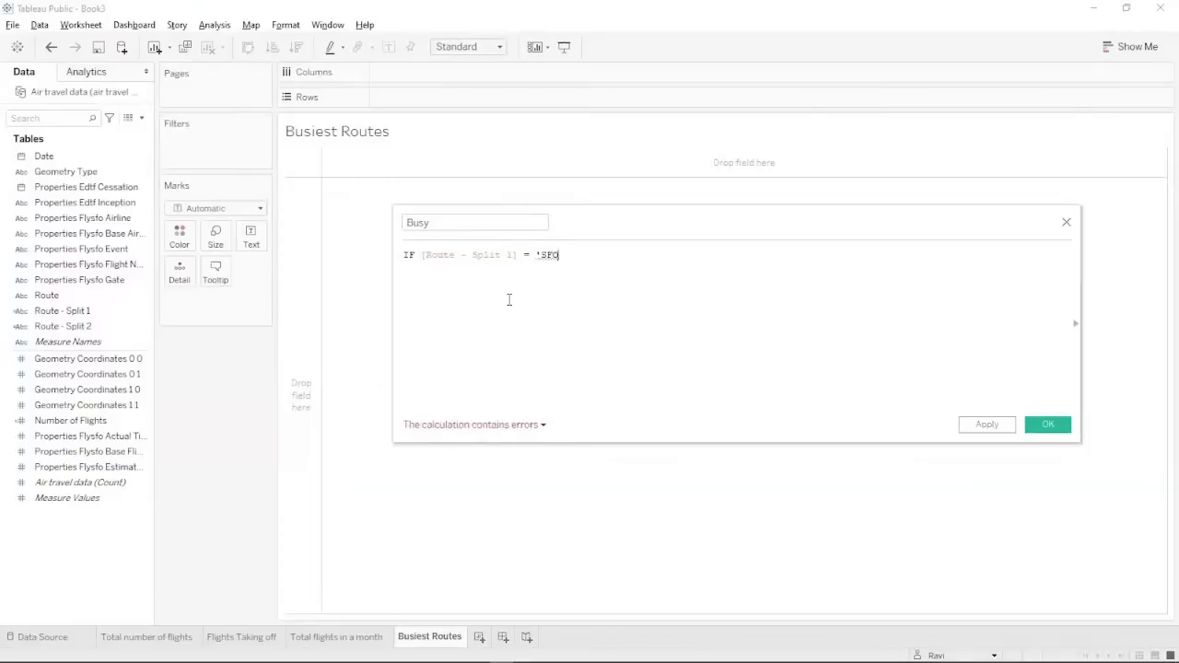
{"action": "type", "text": "' the"}
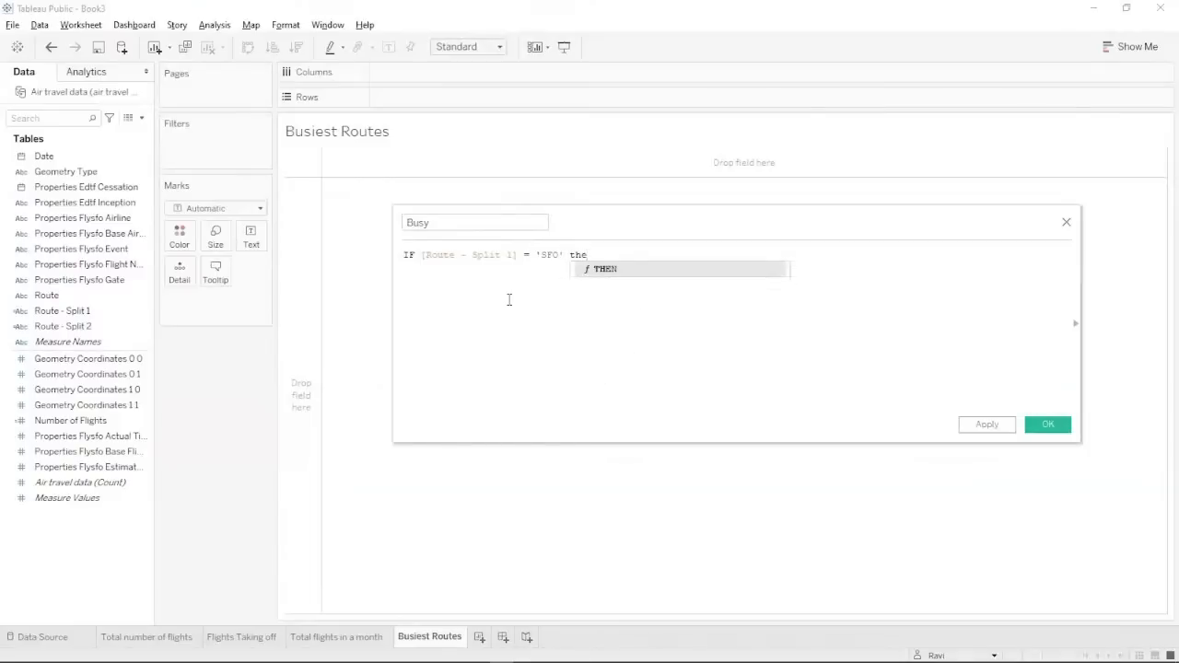
{"action": "key", "text": "Return"}
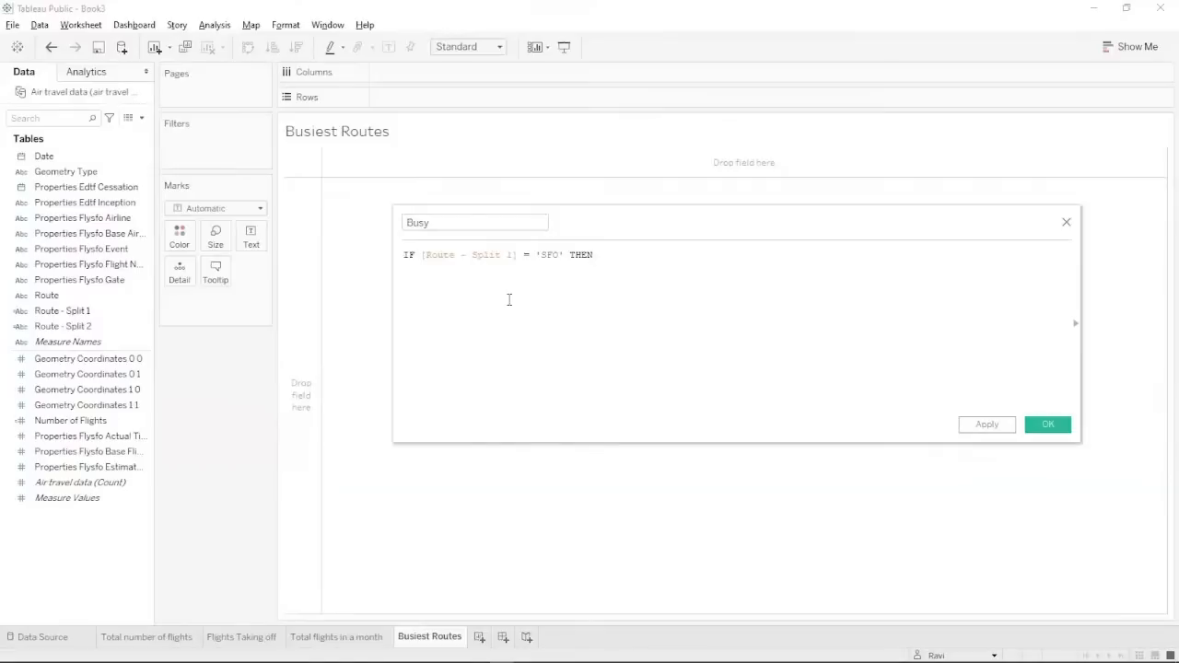
{"action": "type", "text": "roi"}
{"action": "key", "text": "BackSpace"}
{"action": "key", "text": "Down"}
{"action": "key", "text": "Down"}
{"action": "key", "text": "Down"}
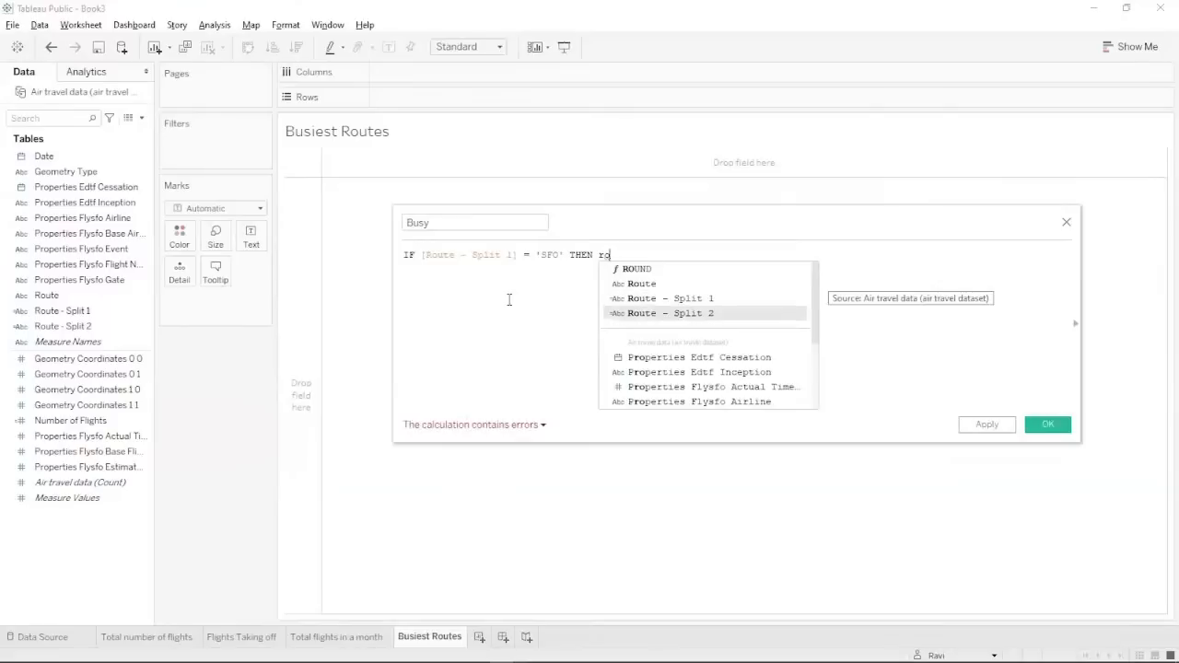
{"action": "key", "text": "Return"}
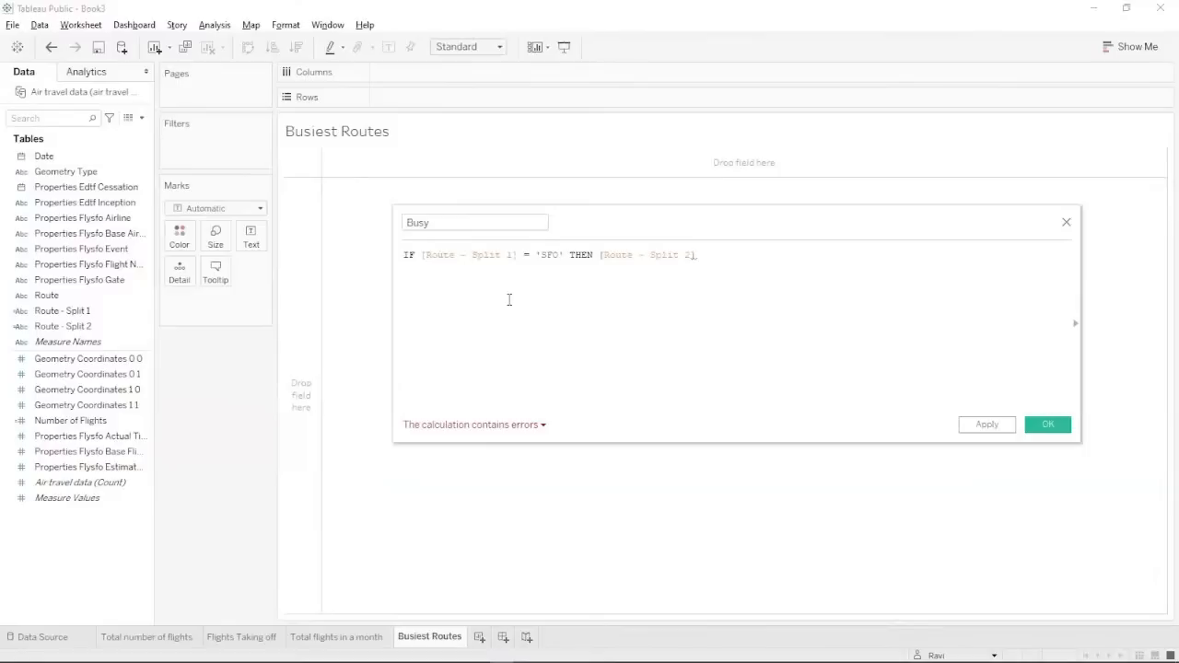
Finish the formula with ELSE [Route - Split 1] END and apply the calculation.
{"action": "type", "text": "e"}
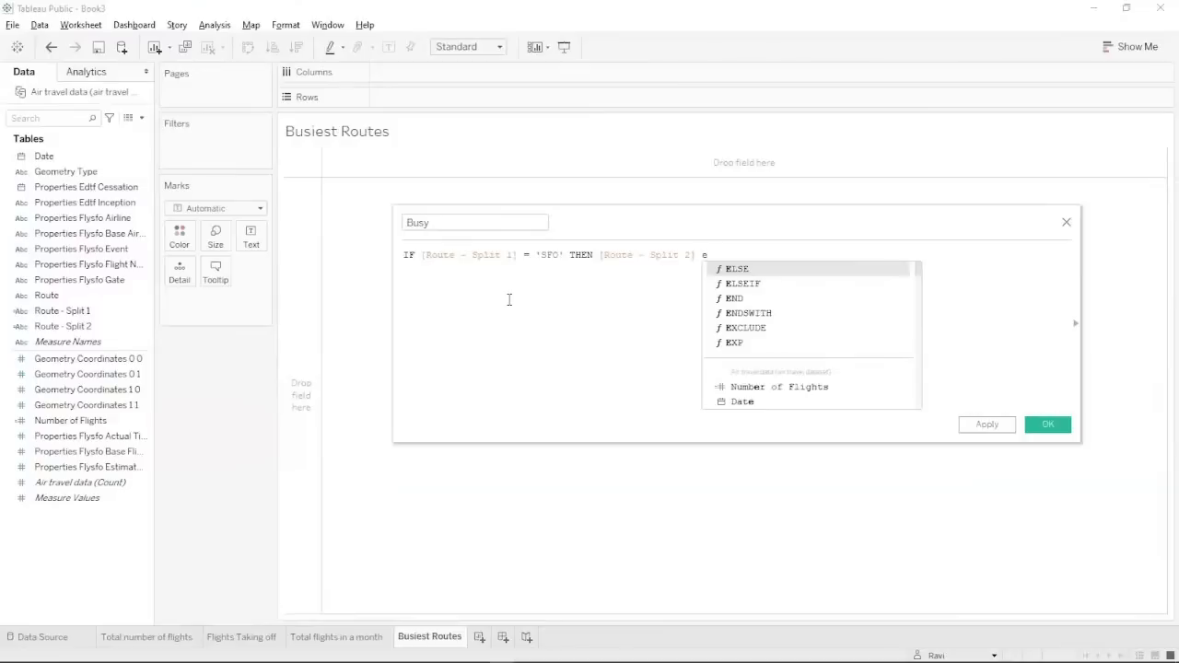
{"action": "key", "text": "Return"}
{"action": "type", "text": "ro"}
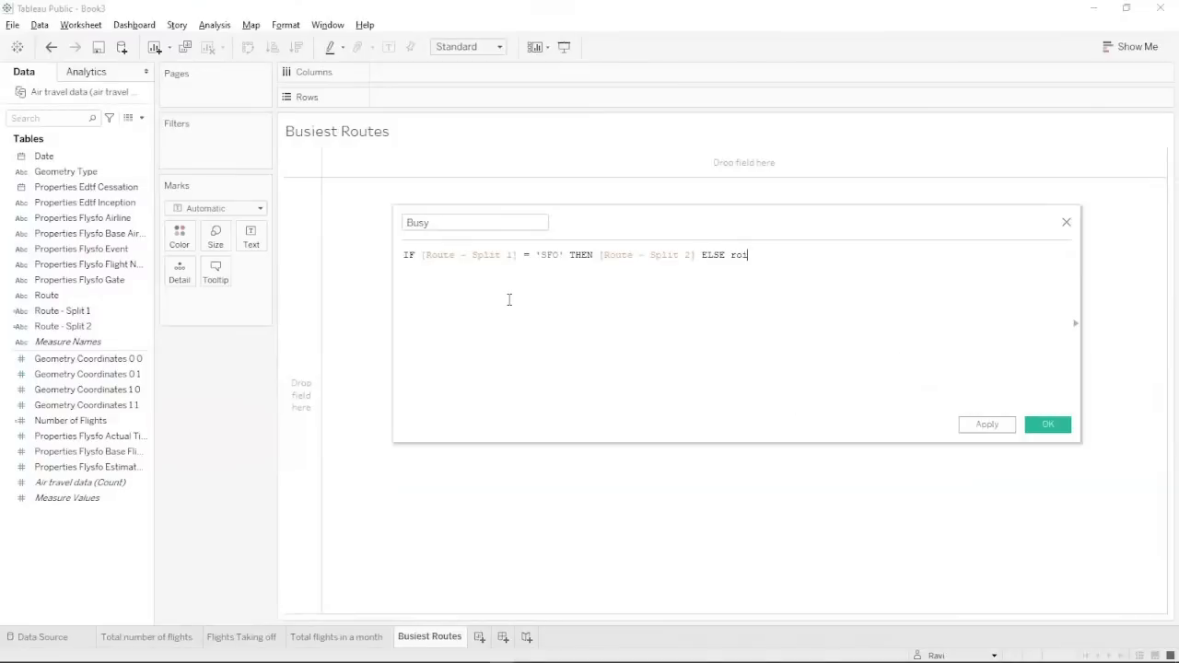
{"action": "key", "text": "Down"}
{"action": "key", "text": "Down"}
{"action": "key", "text": "Down"}
{"action": "key", "text": "Return"}
{"action": "type", "text": "e"}
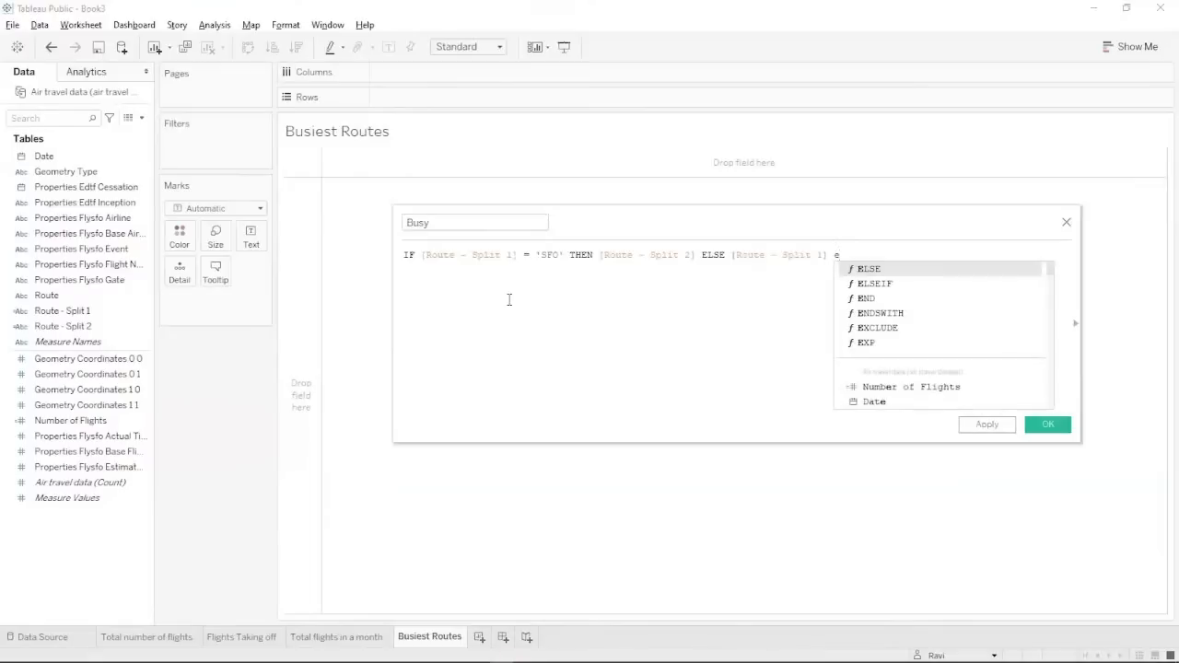
{"action": "key", "text": "Down"}
{"action": "key", "text": "Down"}
{"action": "key", "text": "Down"}
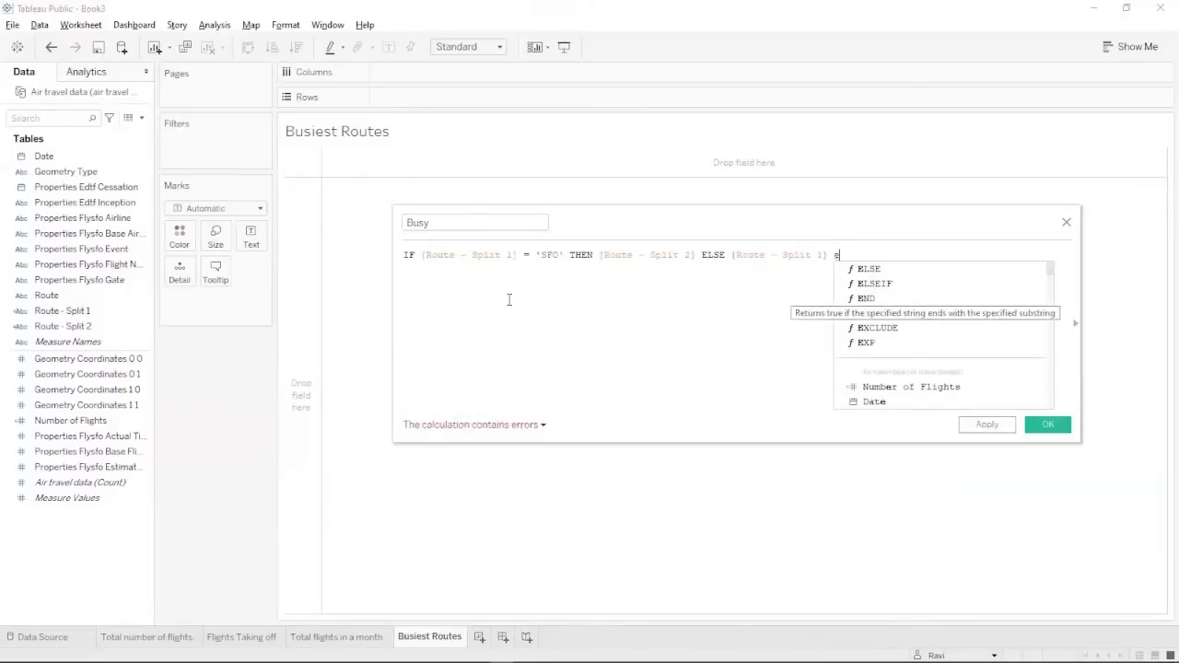
{"action": "key", "text": "Up"}
{"action": "key", "text": "Return"}
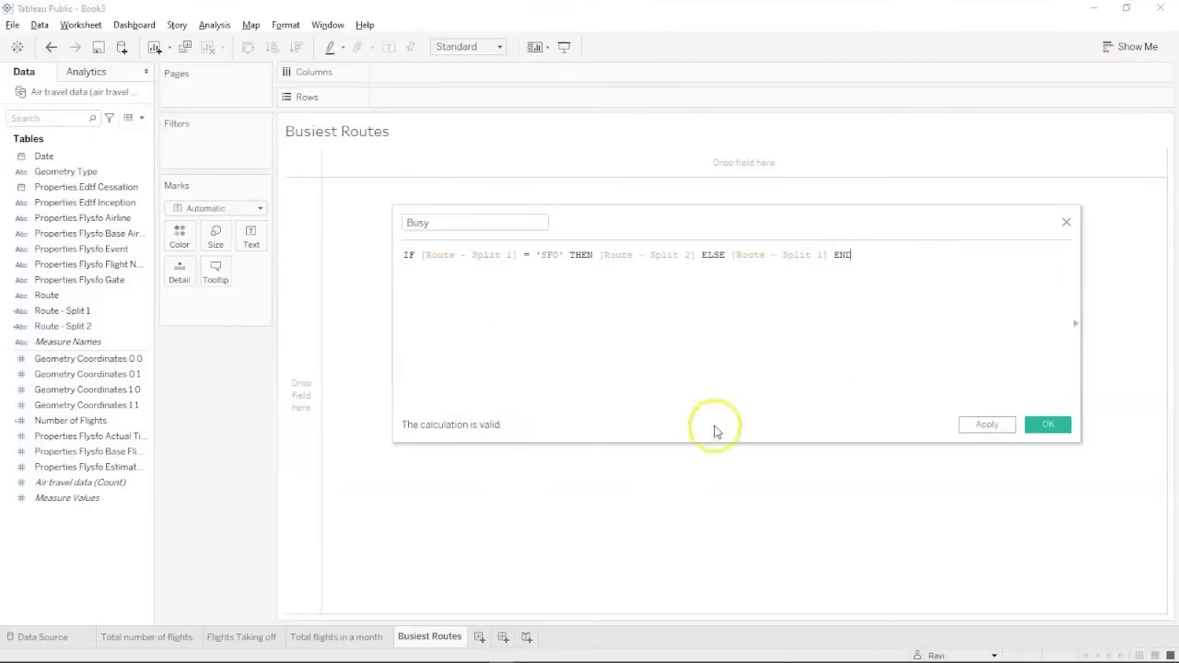
{"action": "left_click", "coordinate": [1008, 425]}
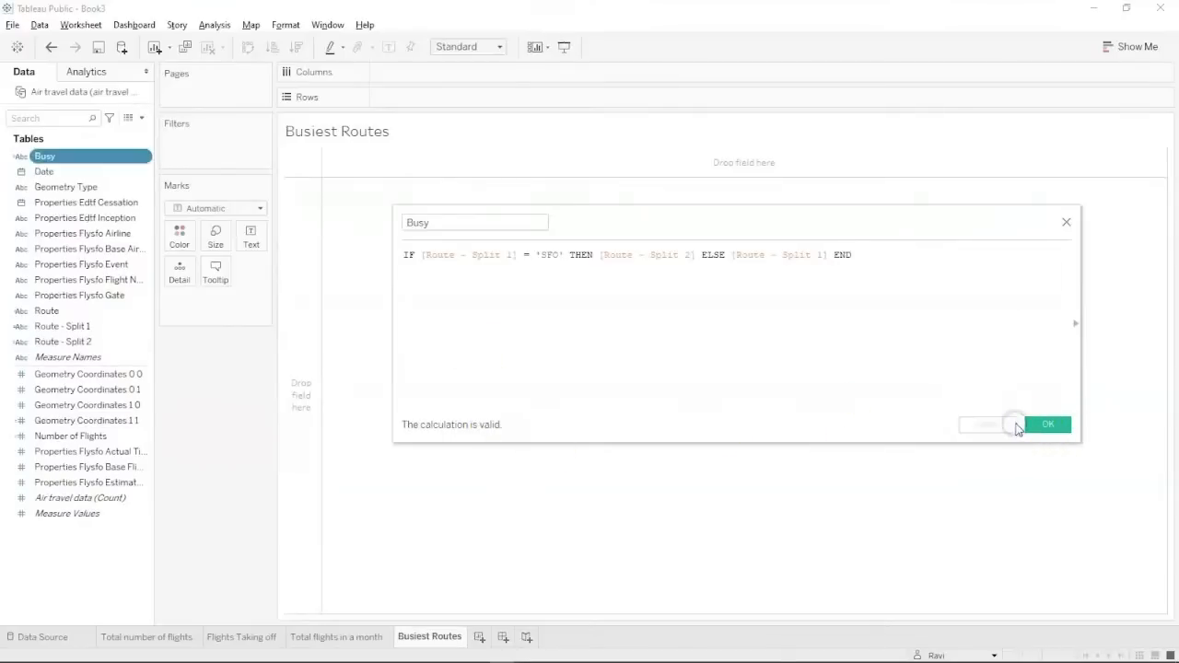
Close the calculation editor and put the Busy field on Rows.
{"action": "left_click", "coordinate": [1042, 427]}
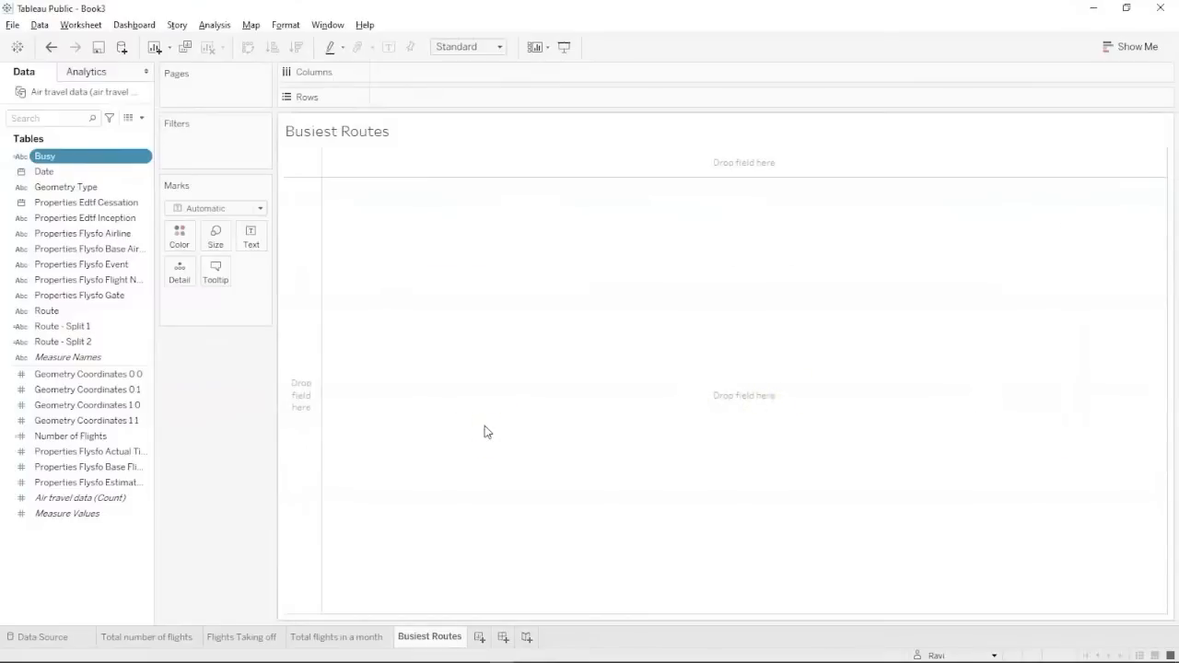
{"action": "left_click", "coordinate": [22, 619]}
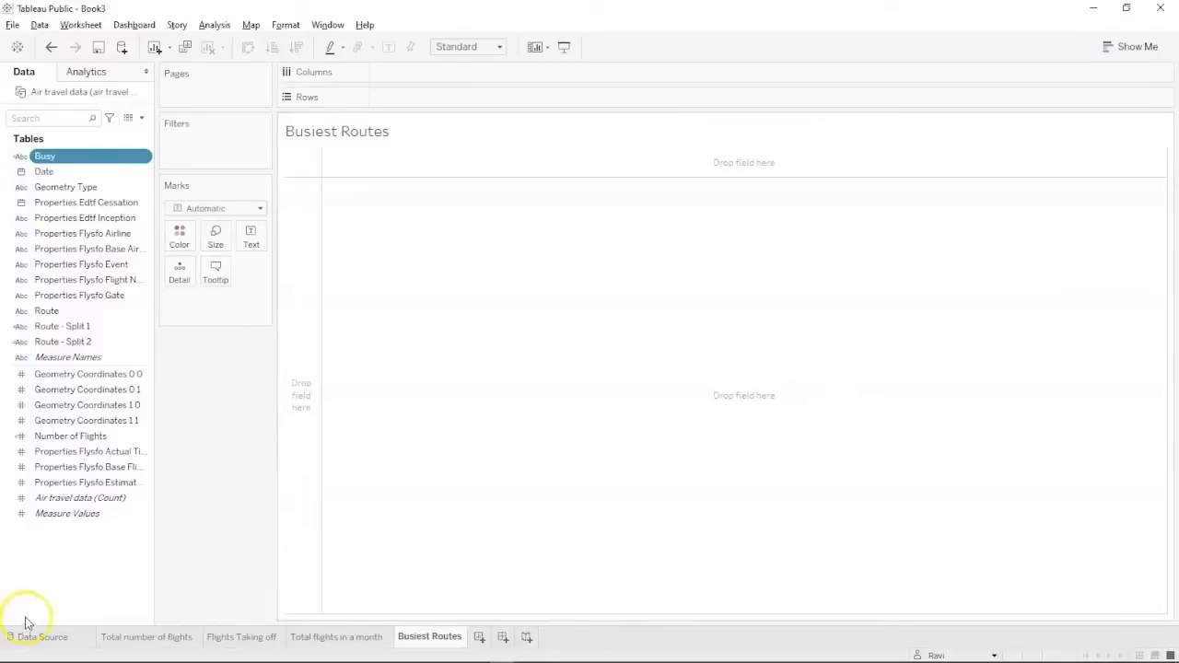
{"action": "left_click", "coordinate": [77, 550]}
{"action": "left_click", "coordinate": [62, 359]}
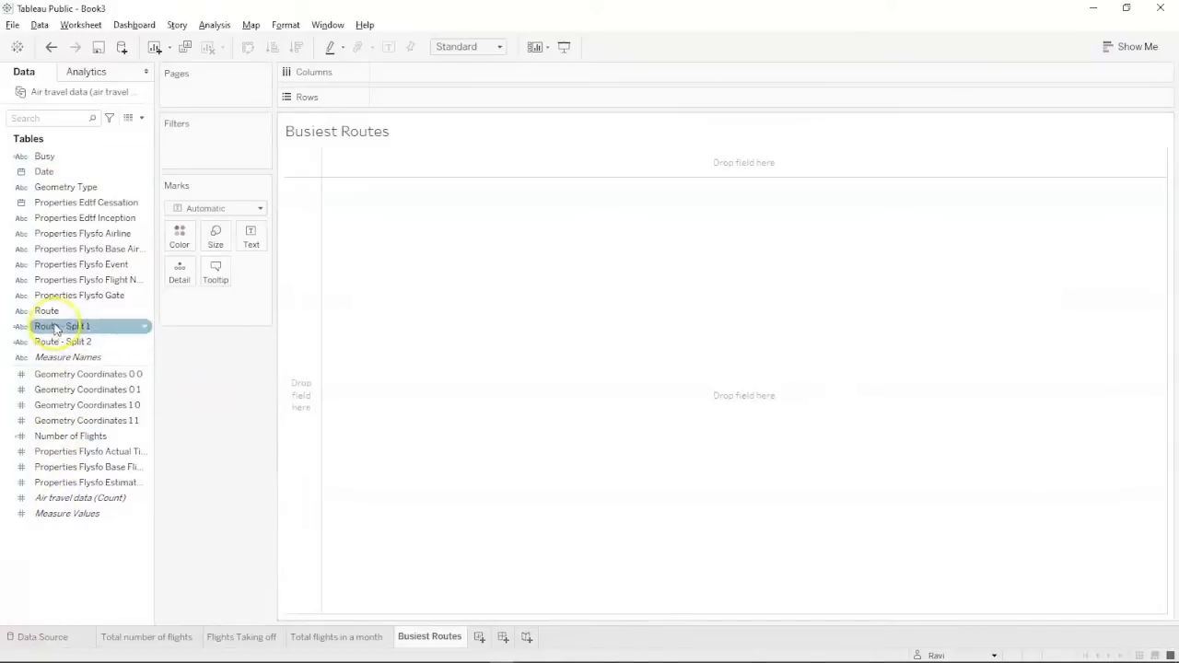
{"action": "left_click", "coordinate": [73, 158]}
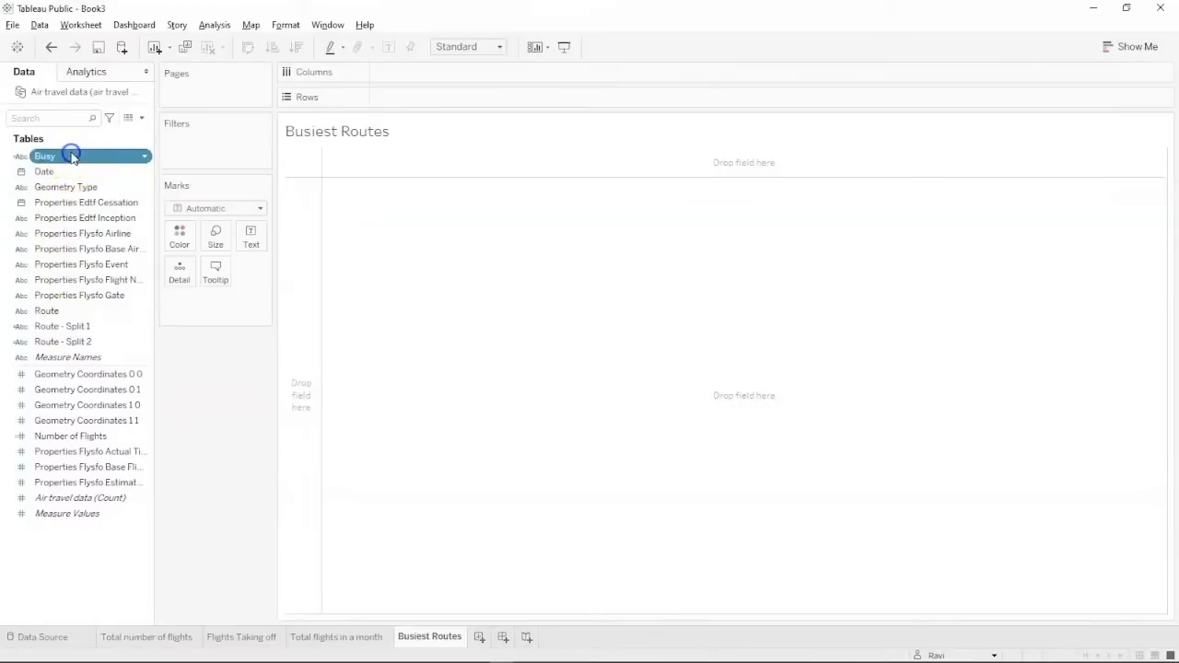
{"action": "mouse_move", "coordinate": [68, 156]}
{"action": "left_mouse_down"}
{"action": "mouse_move", "coordinate": [348, 71]}
{"action": "mouse_move", "coordinate": [429, 94]}
{"action": "left_mouse_up"}
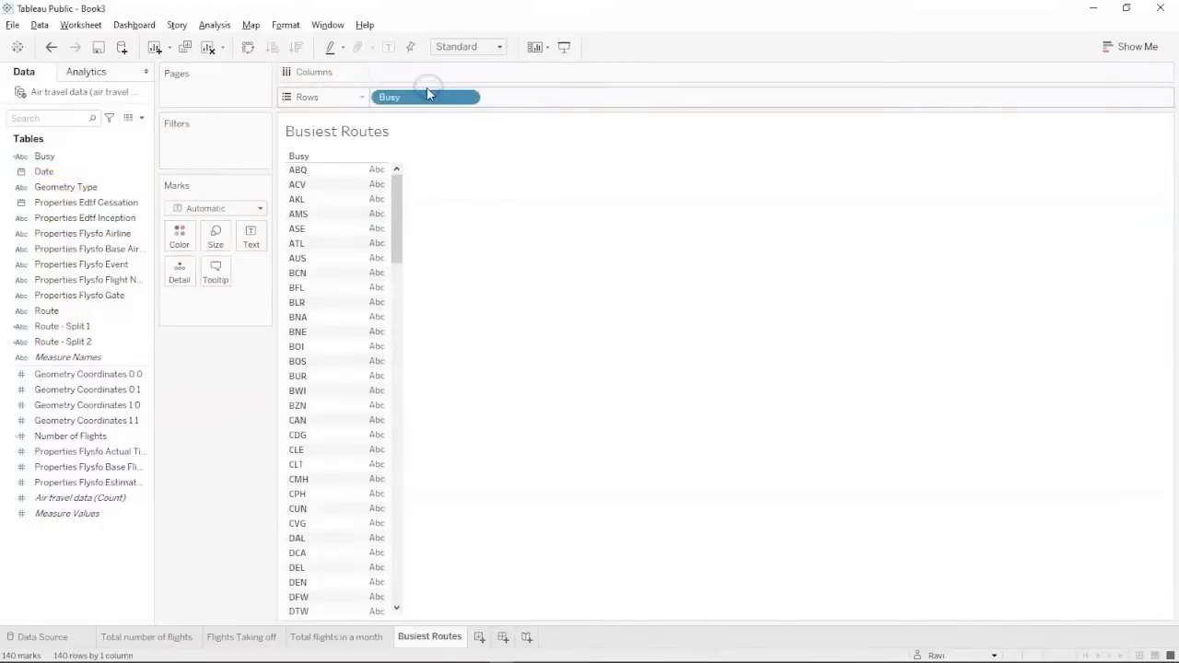
Show Number of Flights as bars per airport and sort them descending.
{"action": "left_click", "coordinate": [47, 311]}
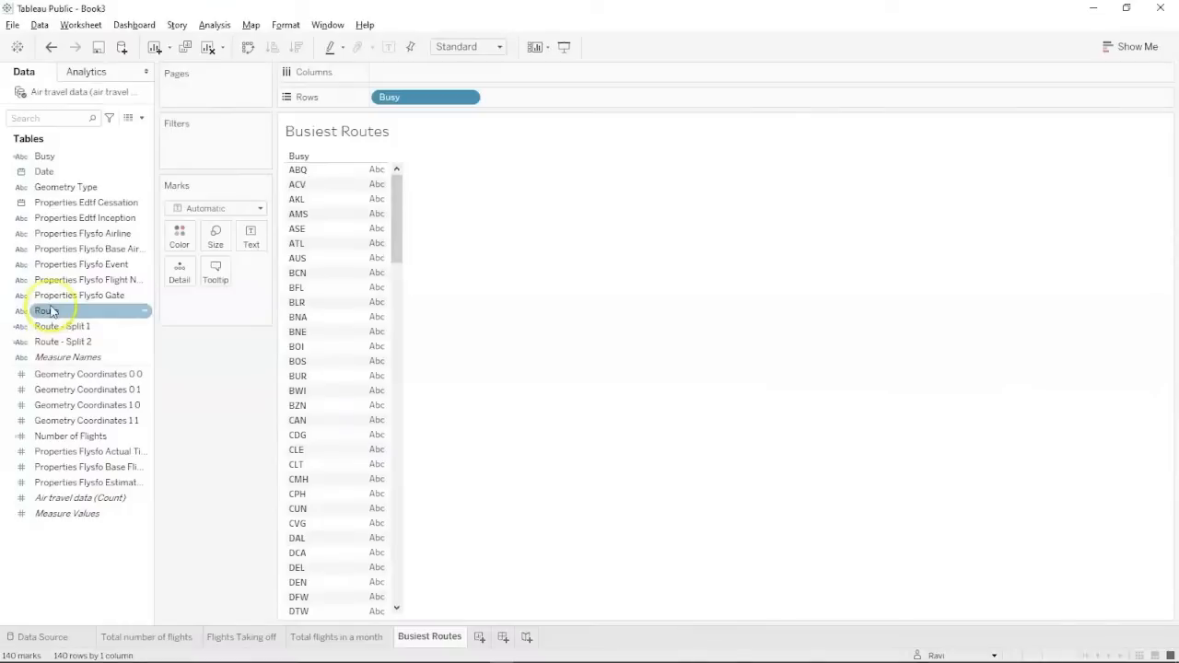
{"action": "left_click", "coordinate": [50, 342]}
{"action": "left_click", "coordinate": [49, 405]}
{"action": "left_click", "coordinate": [50, 436]}
{"action": "left_click_drag", "start_coordinate": [51, 442], "coordinate": [403, 85]}
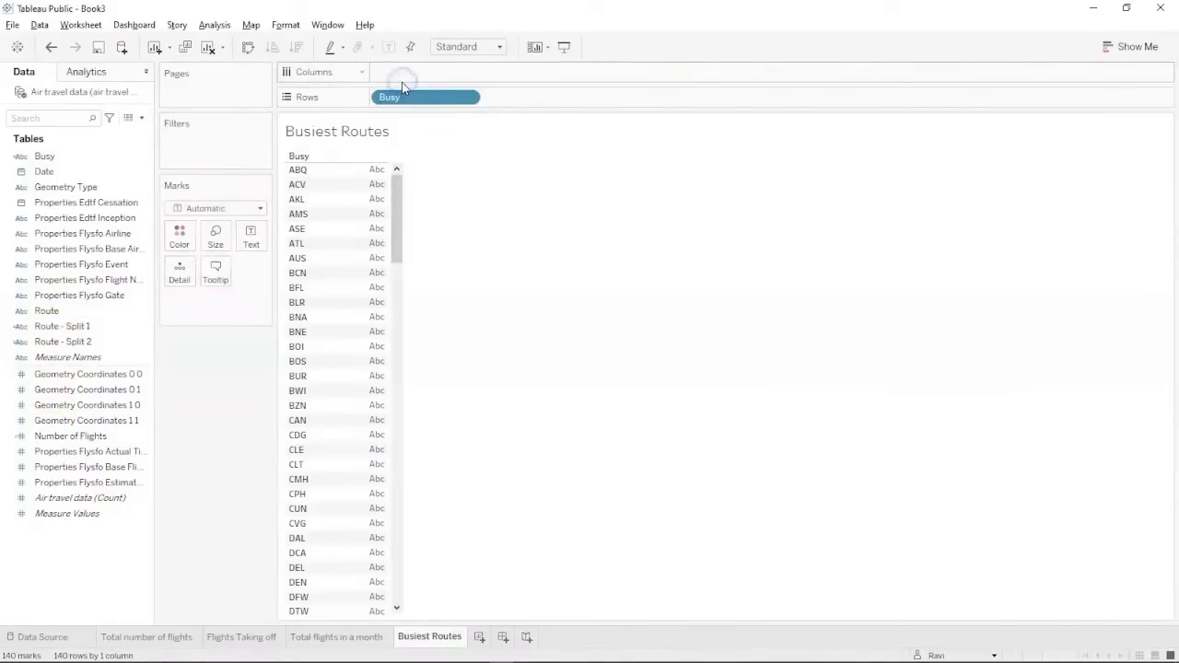
{"action": "left_click_drag", "start_coordinate": [79, 437], "coordinate": [416, 73]}
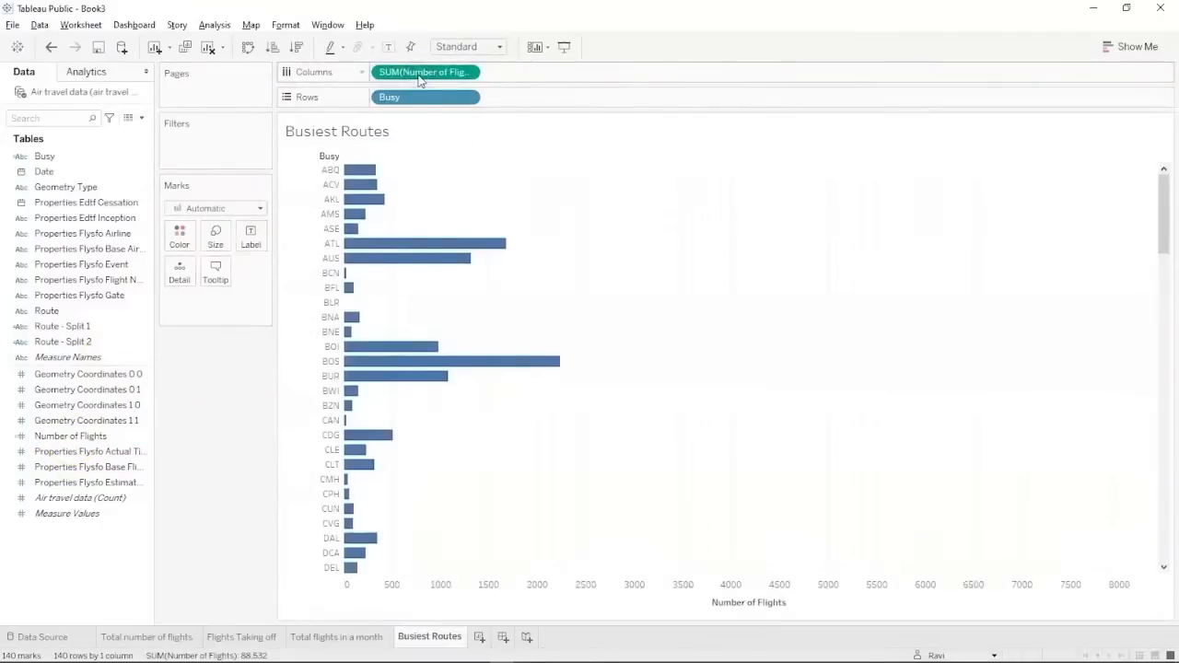
{"action": "left_click", "coordinate": [295, 48]}
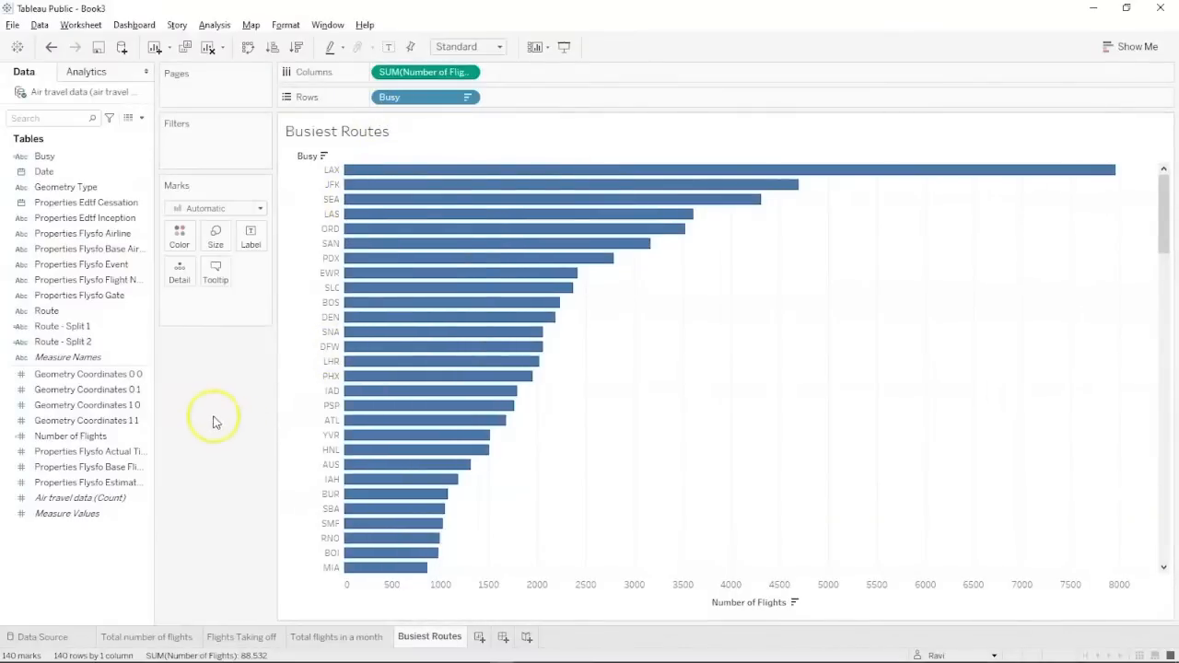
Add a Busy filter keeping the Top 10 by sum of Number of Flights.
{"action": "left_click", "coordinate": [92, 202]}
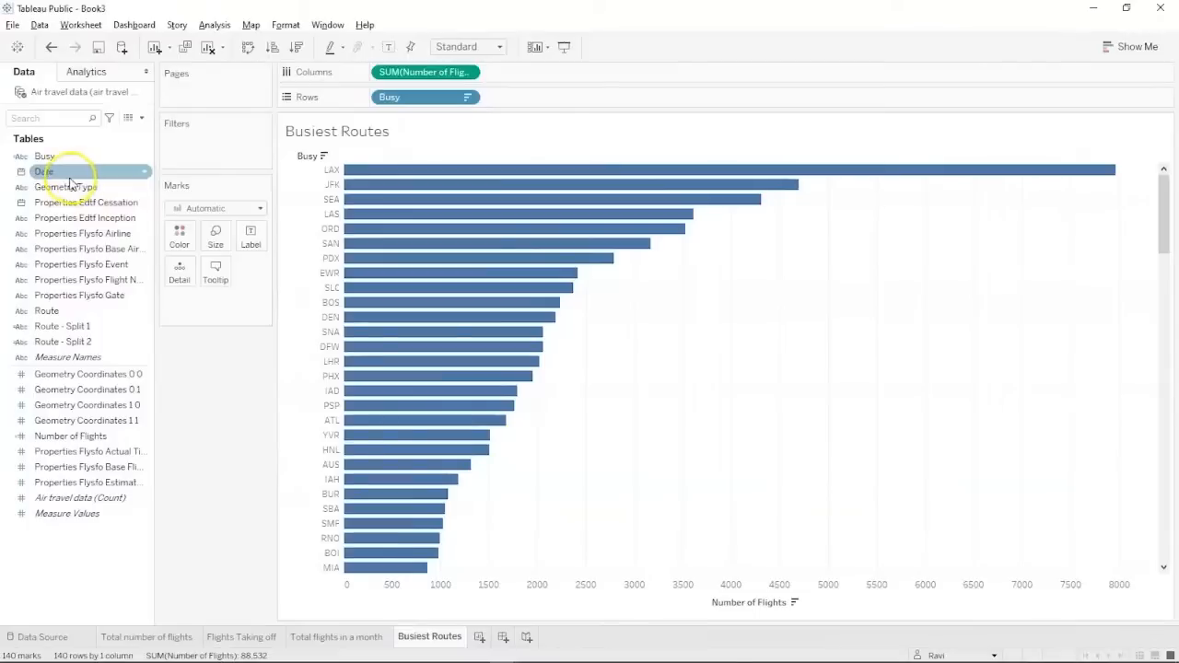
{"action": "left_click_drag", "start_coordinate": [79, 155], "coordinate": [178, 148]}
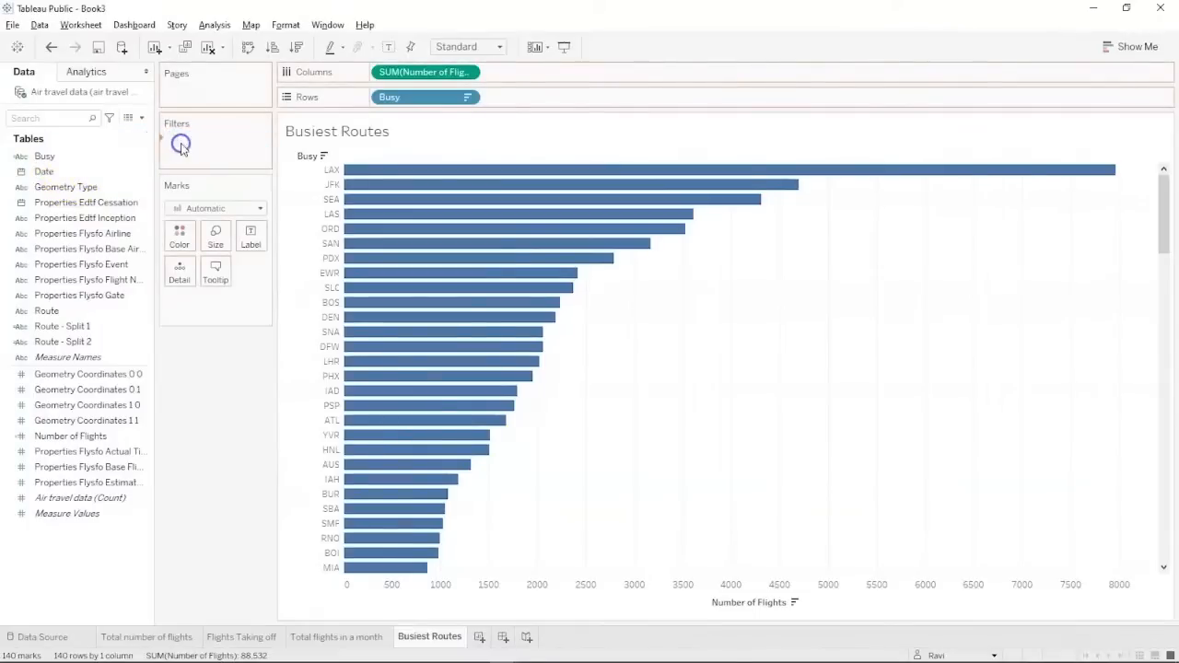
{"action": "left_click", "coordinate": [589, 161]}
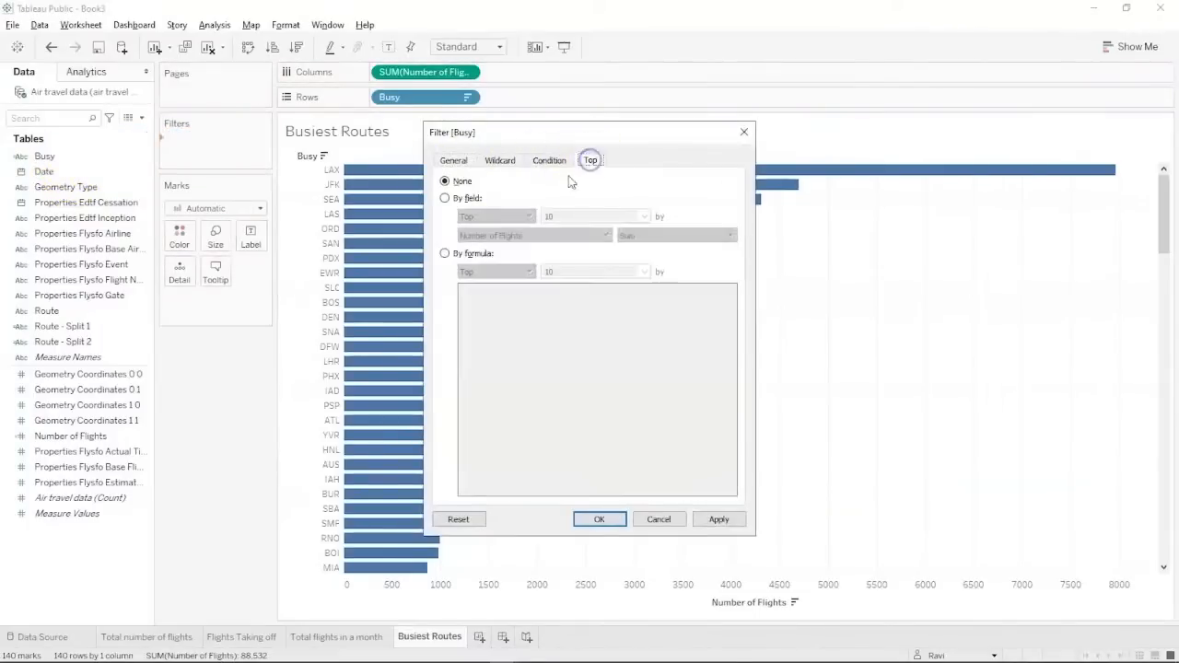
{"action": "left_click", "coordinate": [445, 200]}
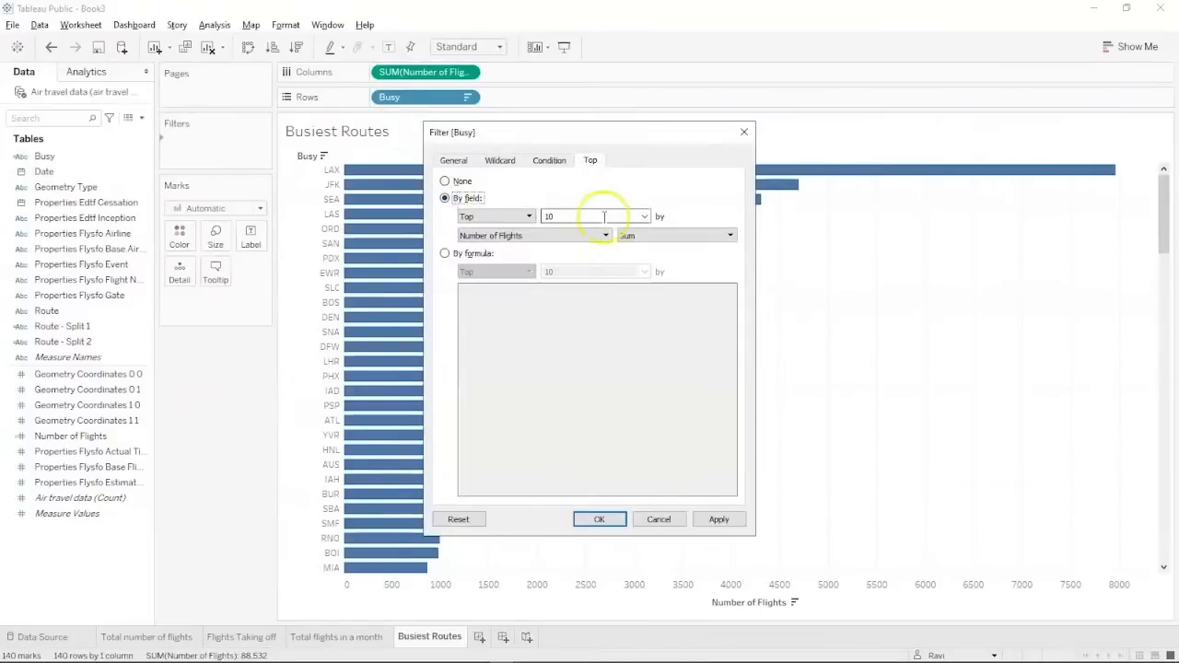
{"action": "left_click", "coordinate": [717, 519]}
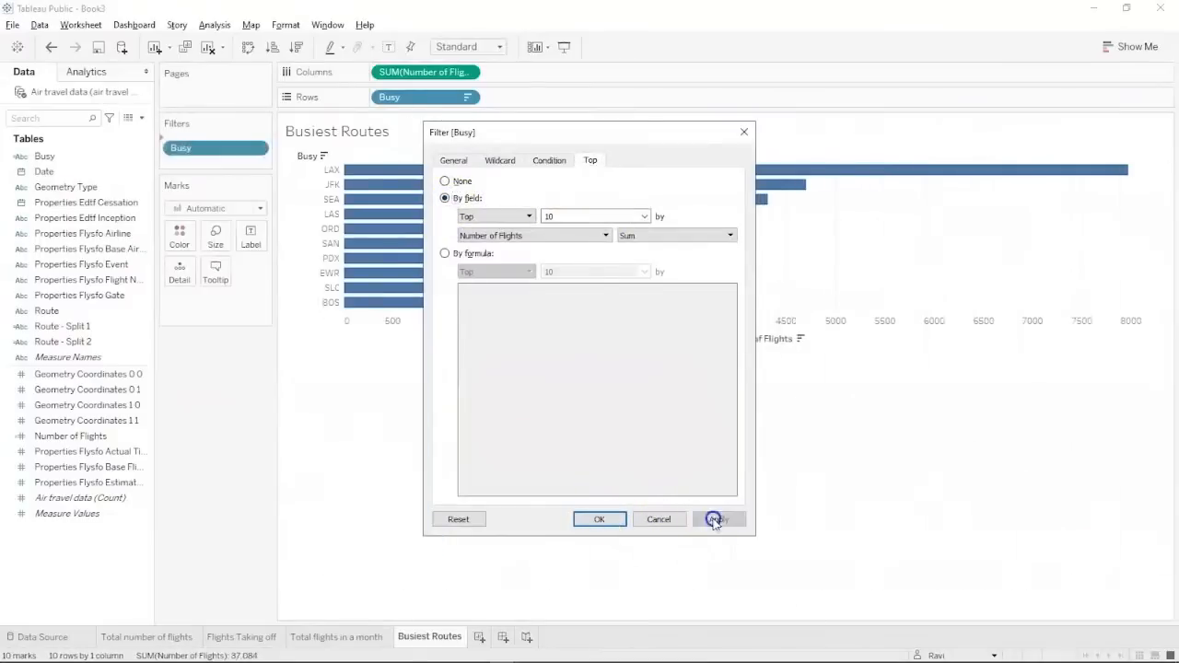
{"action": "left_click", "coordinate": [600, 520]}
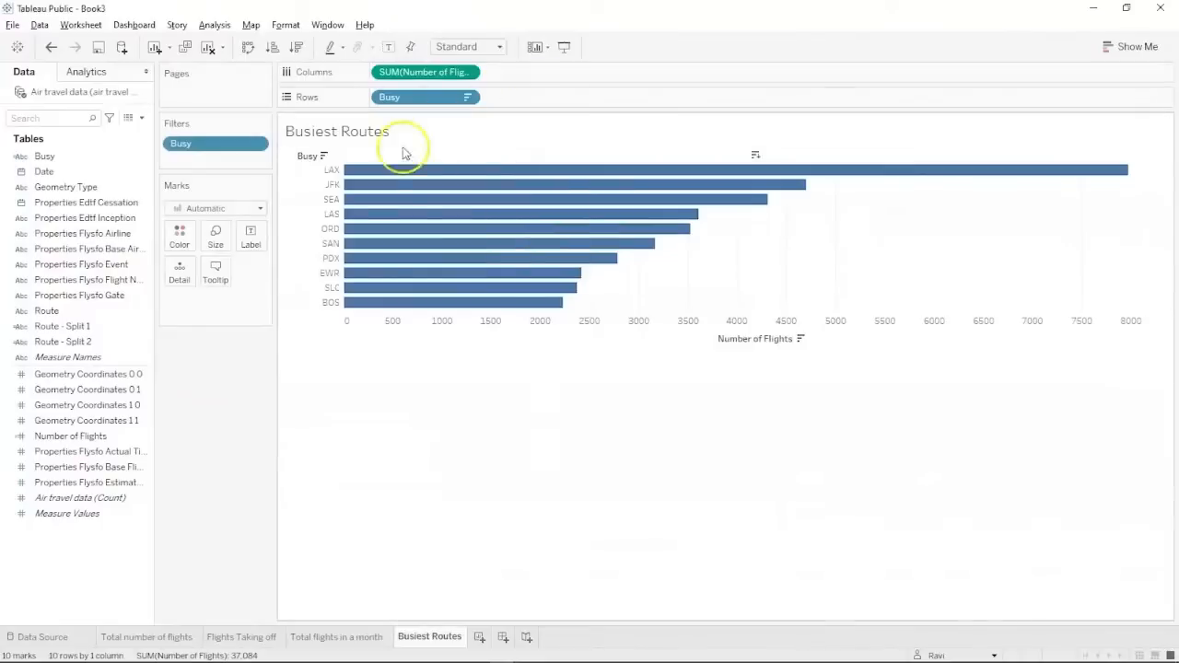
{"action": "mouse_move", "coordinate": [405, 187]}
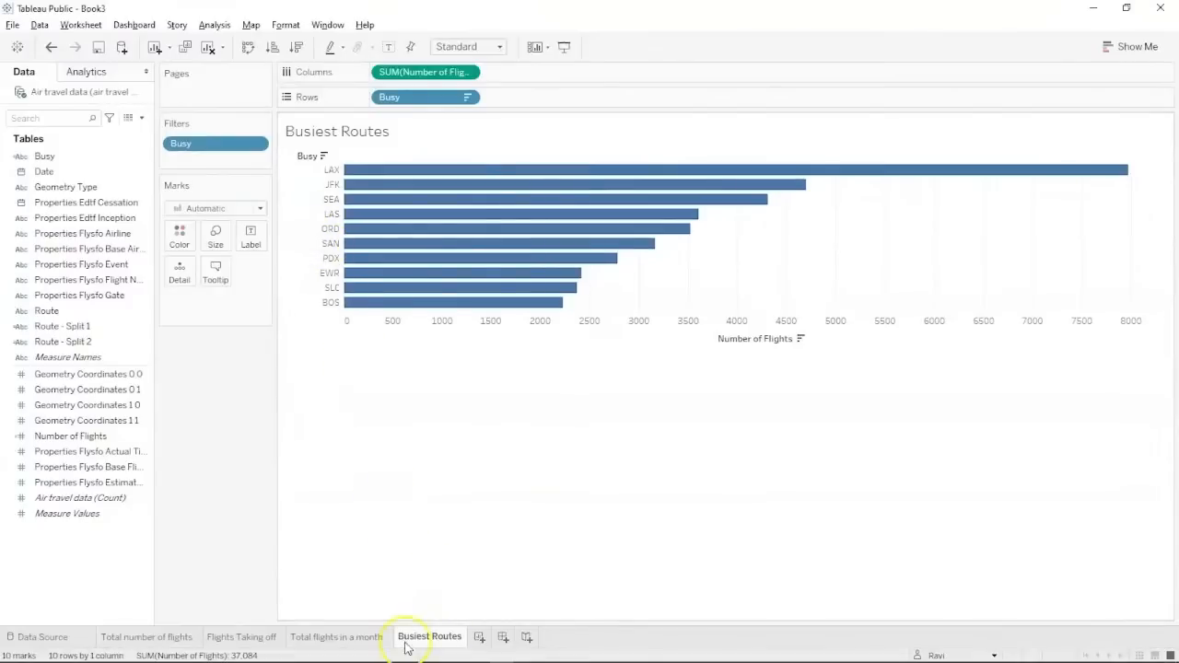
Check the AIRLINE Data slide's next question on the top 10 longest routes, then return to Tableau.
{"action": "key", "text": "alt+Tab"}
{"action": "key", "text": "alt+Tab"}
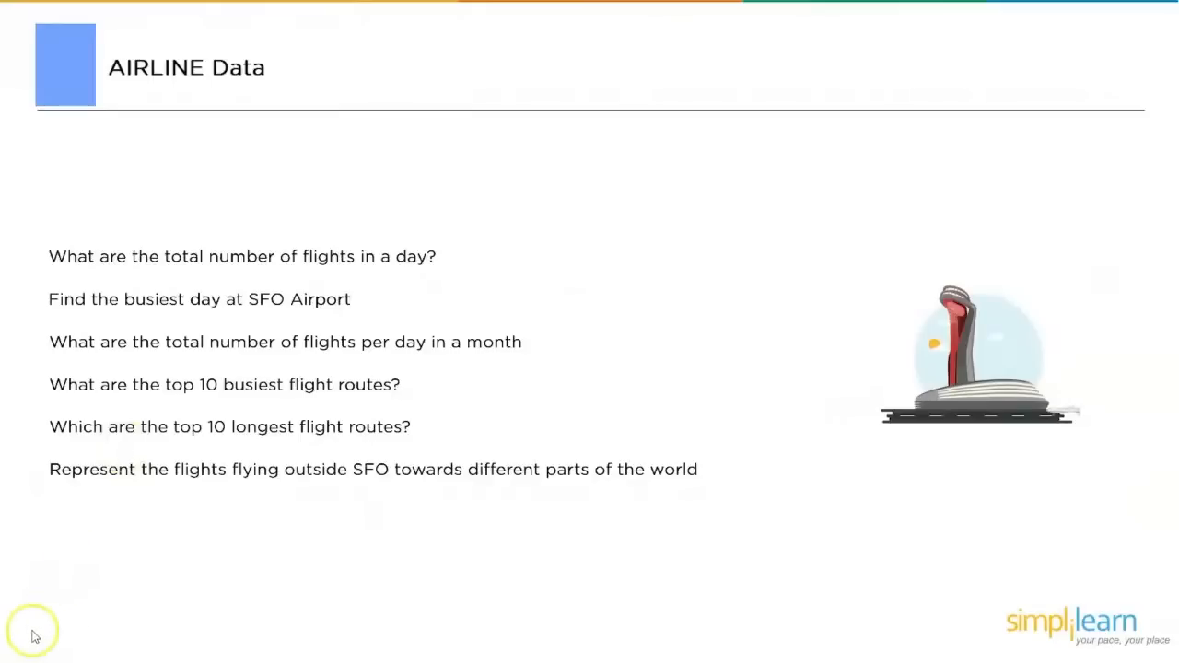
{"action": "key", "text": "alt+Tab"}
Rename Sheet 5 to Longest Routes.
{"action": "double_click", "coordinate": [474, 637]}
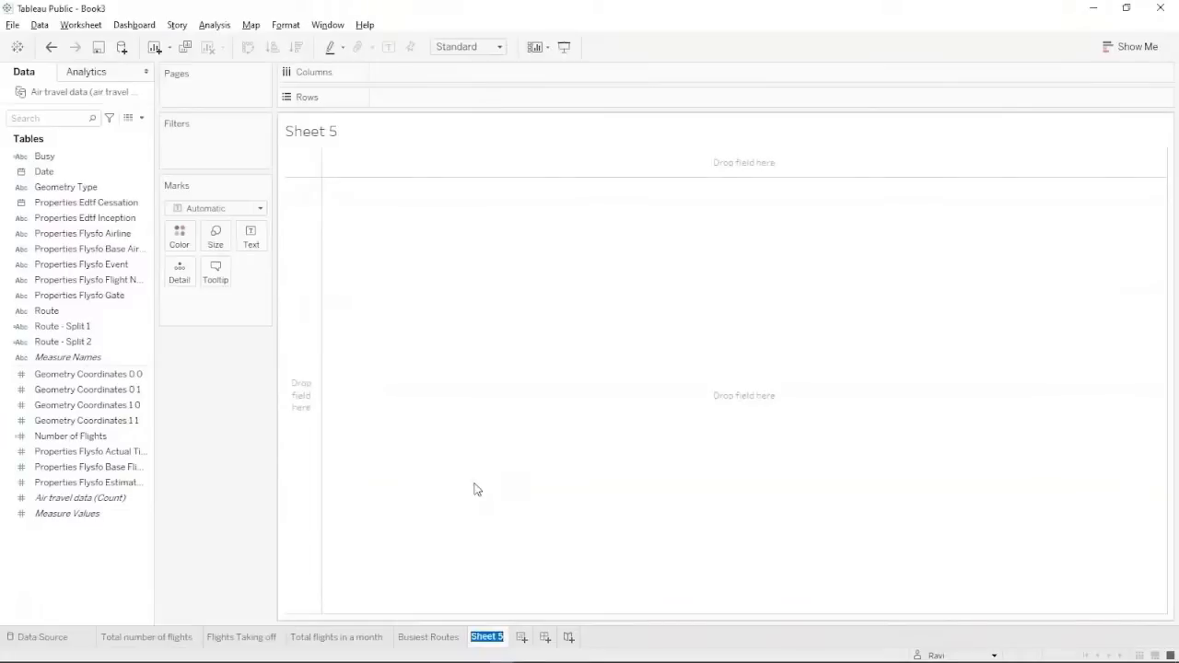
{"action": "type", "text": "Bu"}
{"action": "key", "text": "BackSpace"}
{"action": "key", "text": "BackSpace"}
{"action": "type", "text": "Longest Route"}
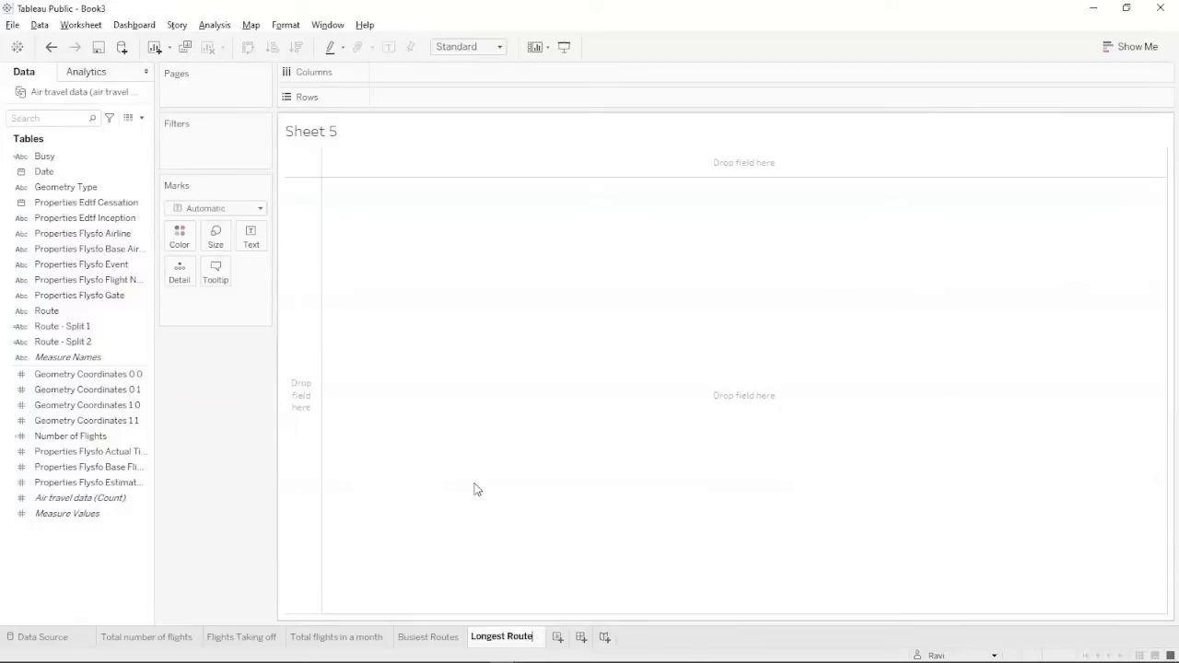
{"action": "type", "text": "s"}
{"action": "key", "text": "Return"}
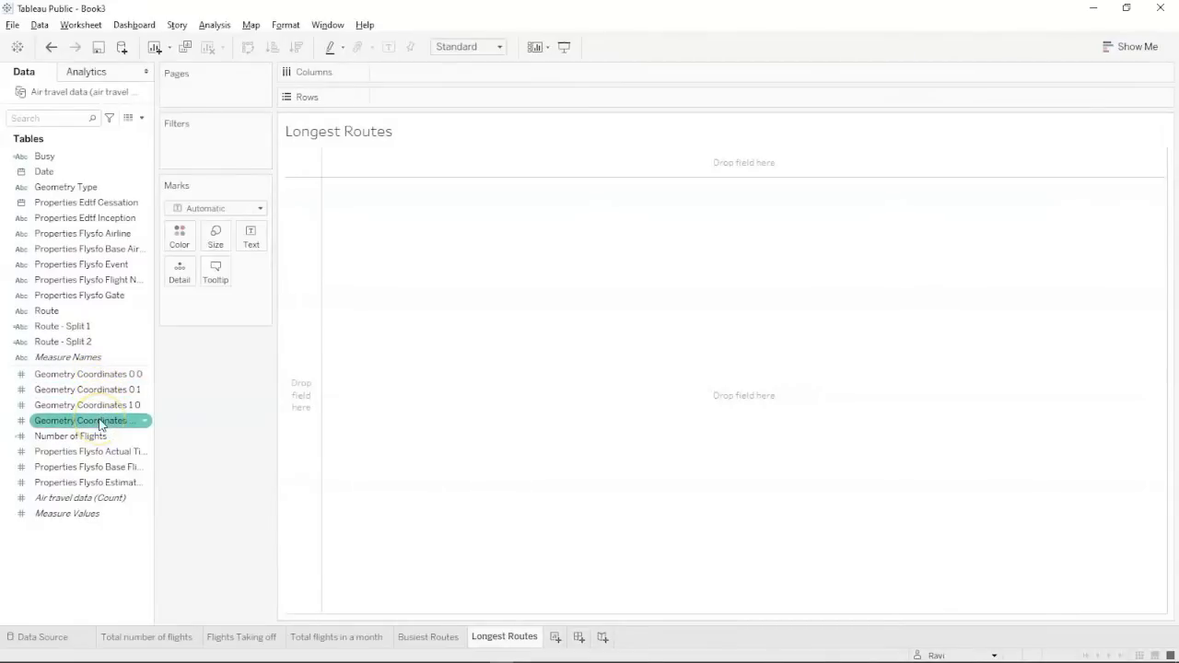
Select the Geometry Coordinates 1 1, 1 0 and 0 1 fields in the Data pane.
{"action": "left_click", "coordinate": [101, 422]}
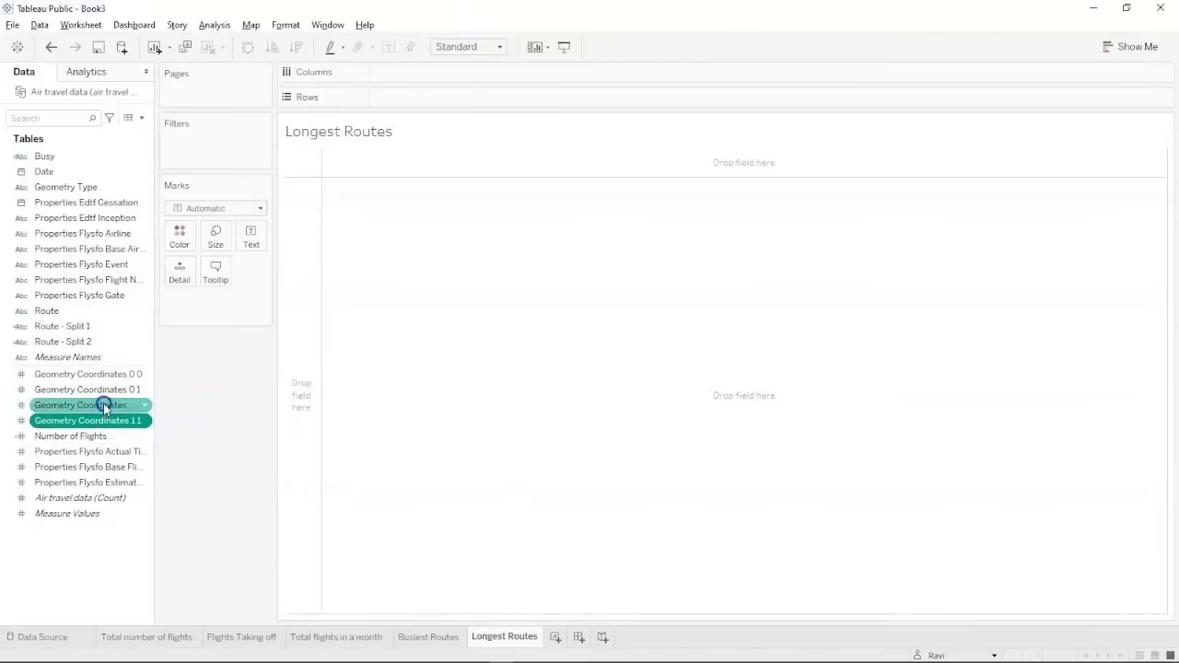
{"action": "left_click", "coordinate": [104, 404], "text": "ctrl"}
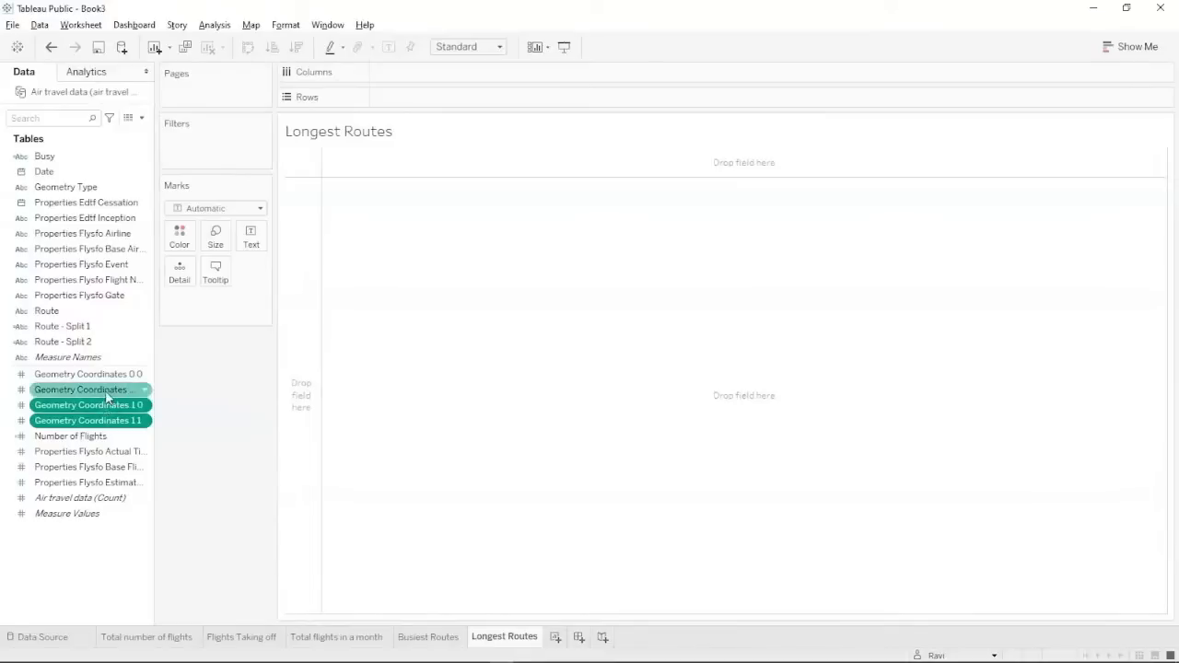
{"action": "left_click", "coordinate": [109, 390]}
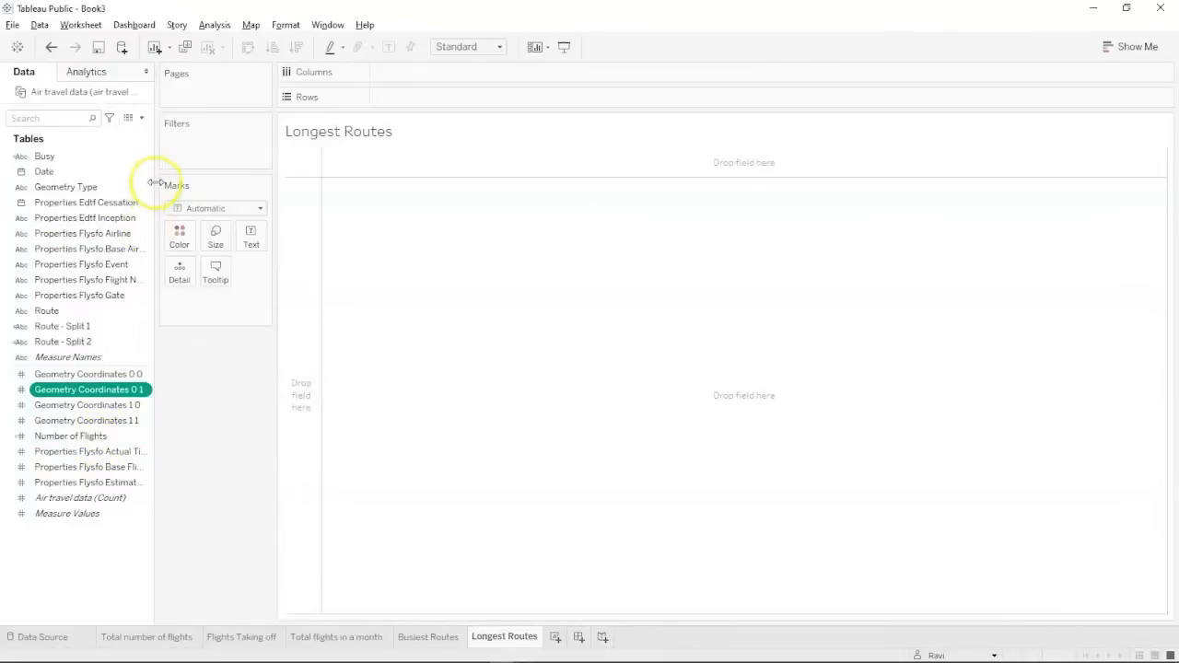
{"action": "left_click", "coordinate": [142, 118]}
Start a new calculated field and name it Origin.
{"action": "left_click", "coordinate": [116, 132]}
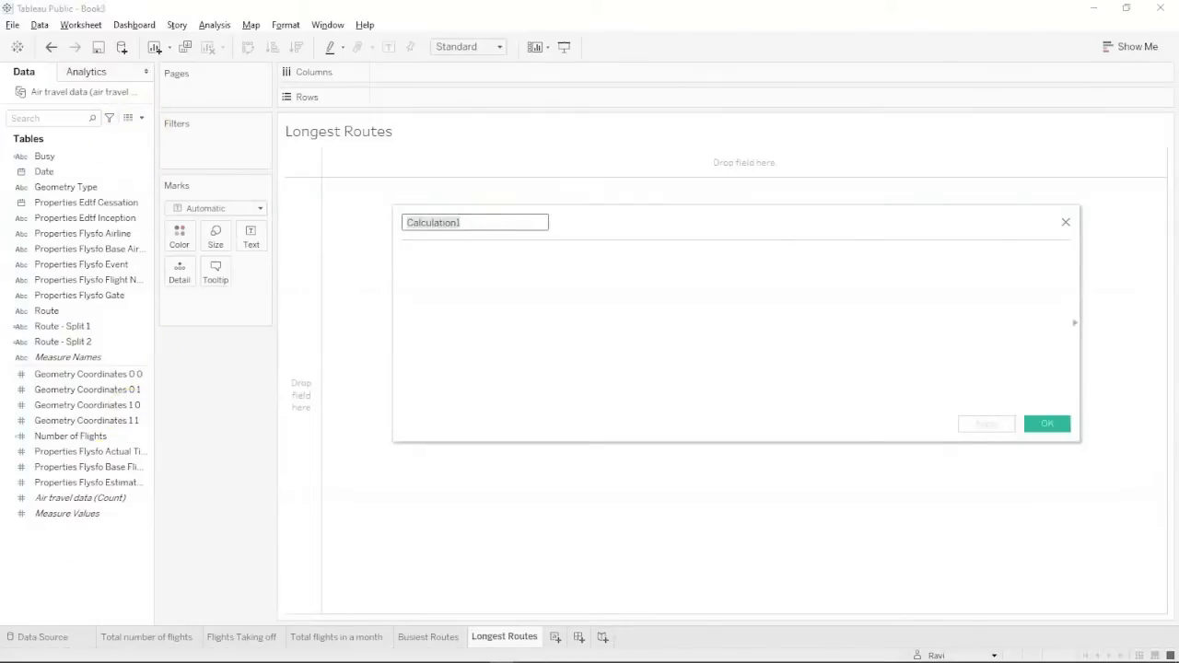
{"action": "left_click", "coordinate": [30, 627]}
{"action": "double_click", "coordinate": [457, 220]}
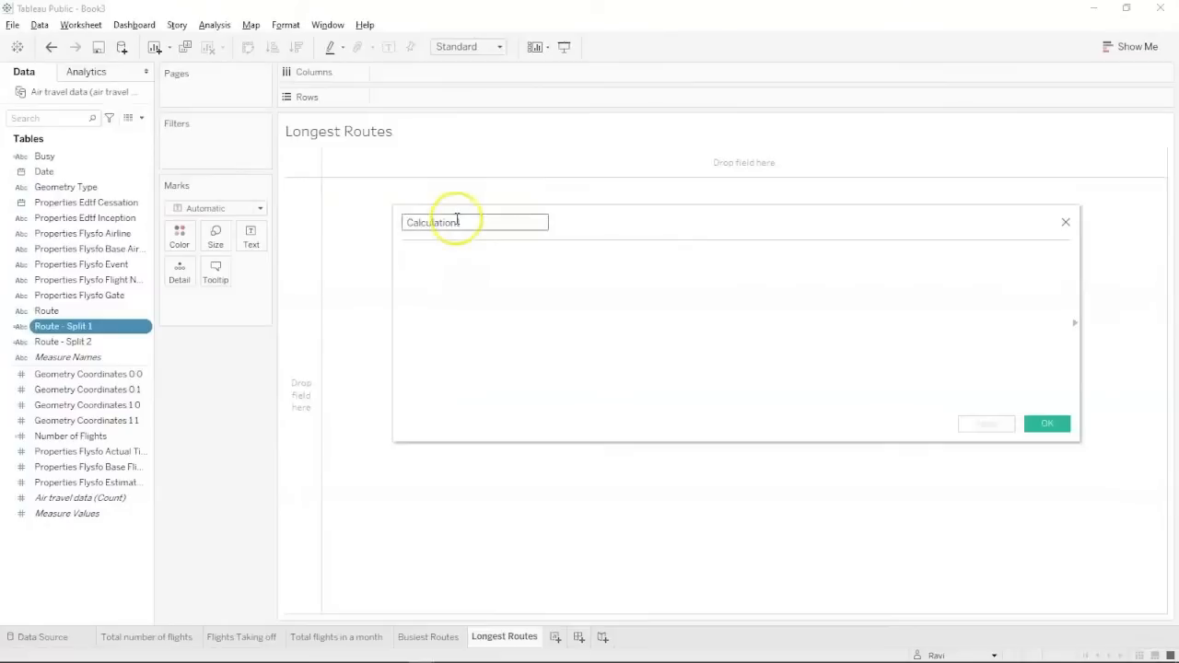
{"action": "type", "text": "Origin"}
Enter MAKEPOINT([Geometry Coordinates 1 1],[Geometry Coordinates 1 0]) and save the field.
{"action": "left_click", "coordinate": [442, 274]}
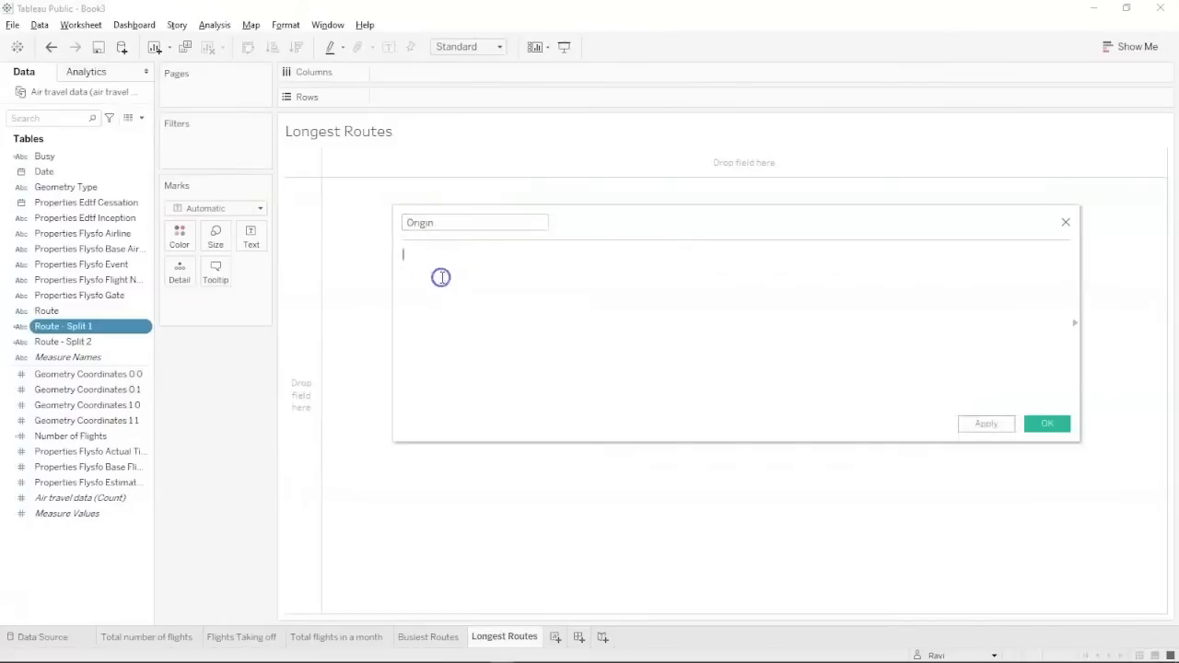
{"action": "type", "text": "make"}
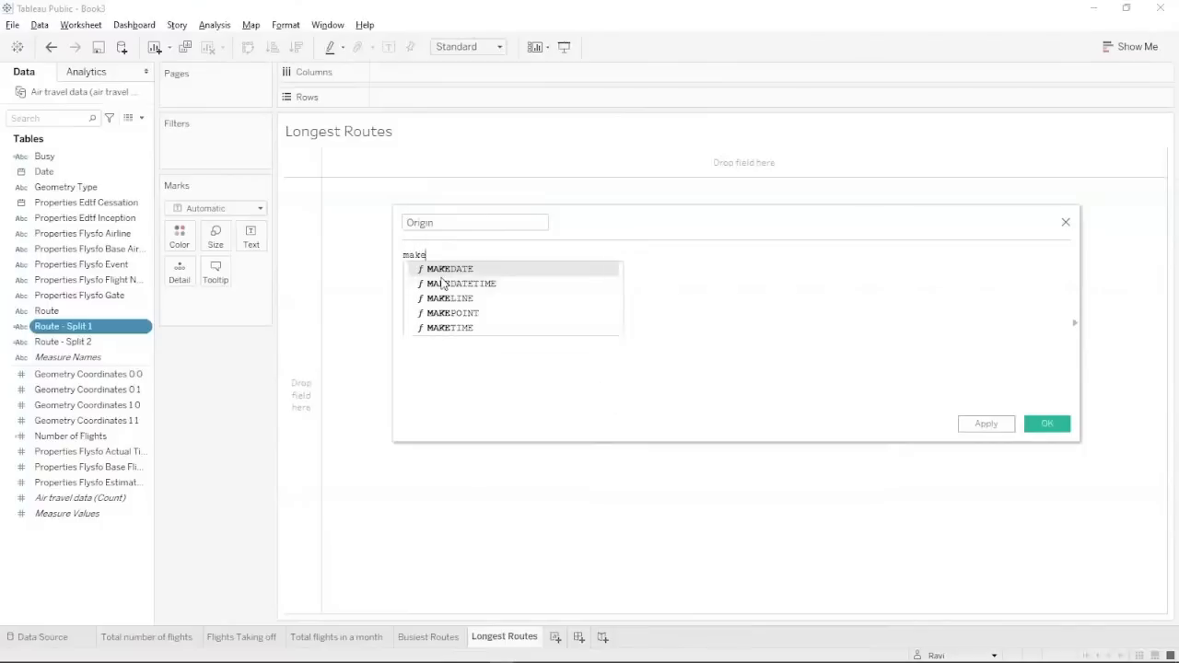
{"action": "double_click", "coordinate": [436, 313]}
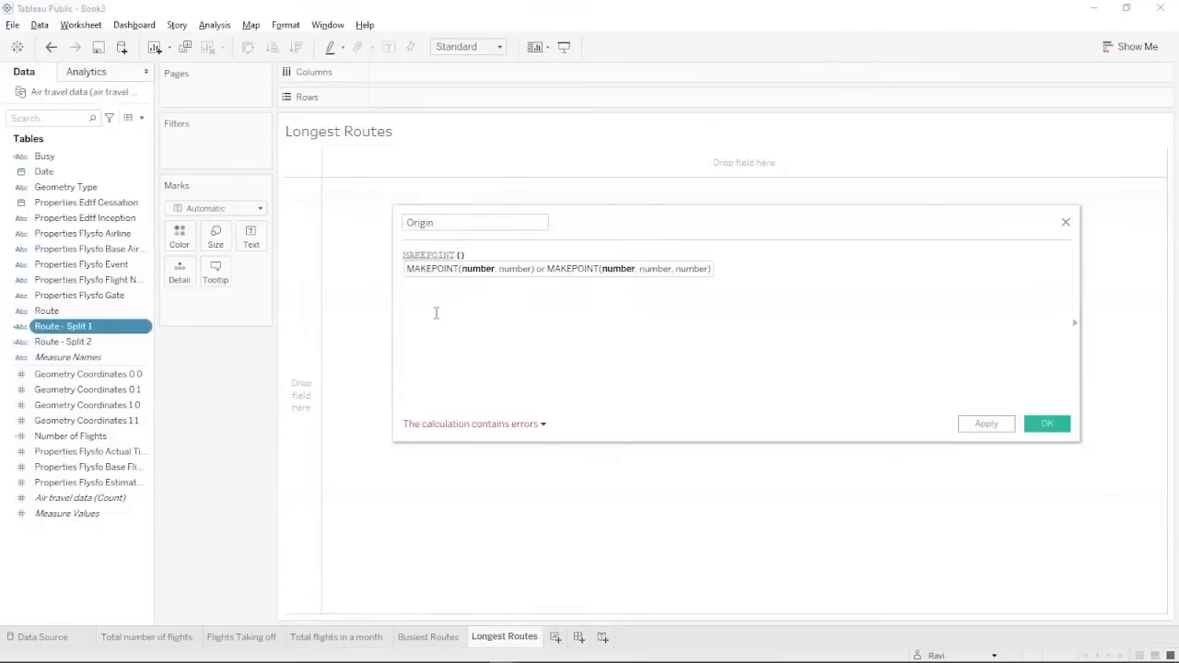
{"action": "type", "text": "ge"}
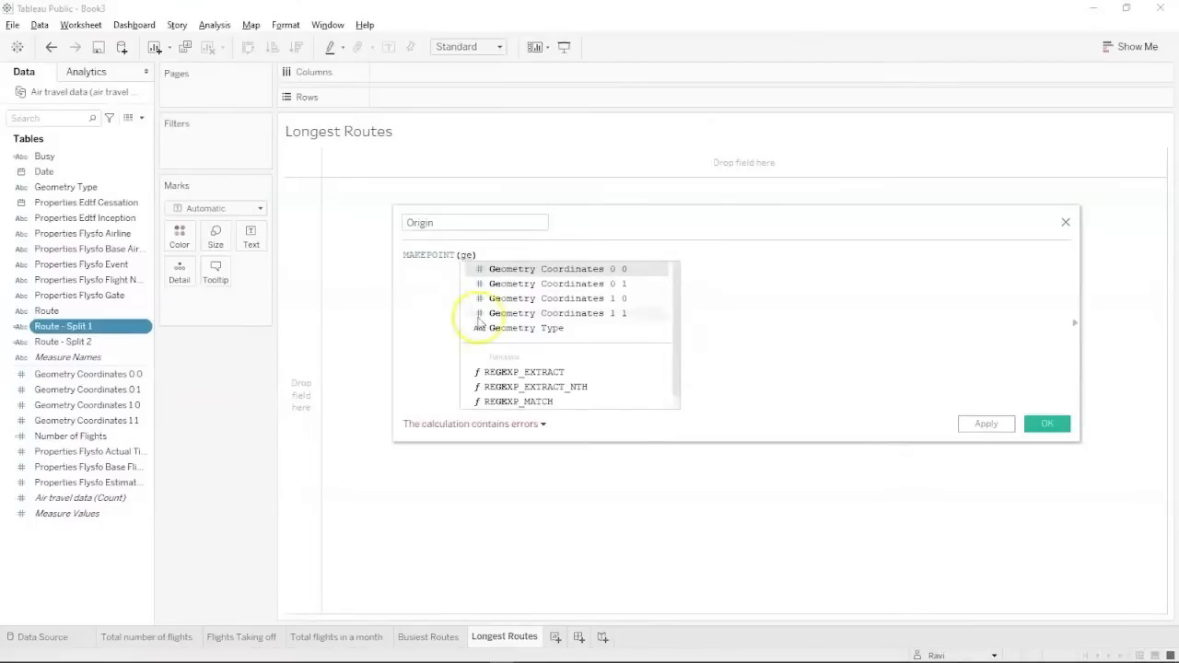
{"action": "left_click", "coordinate": [553, 298]}
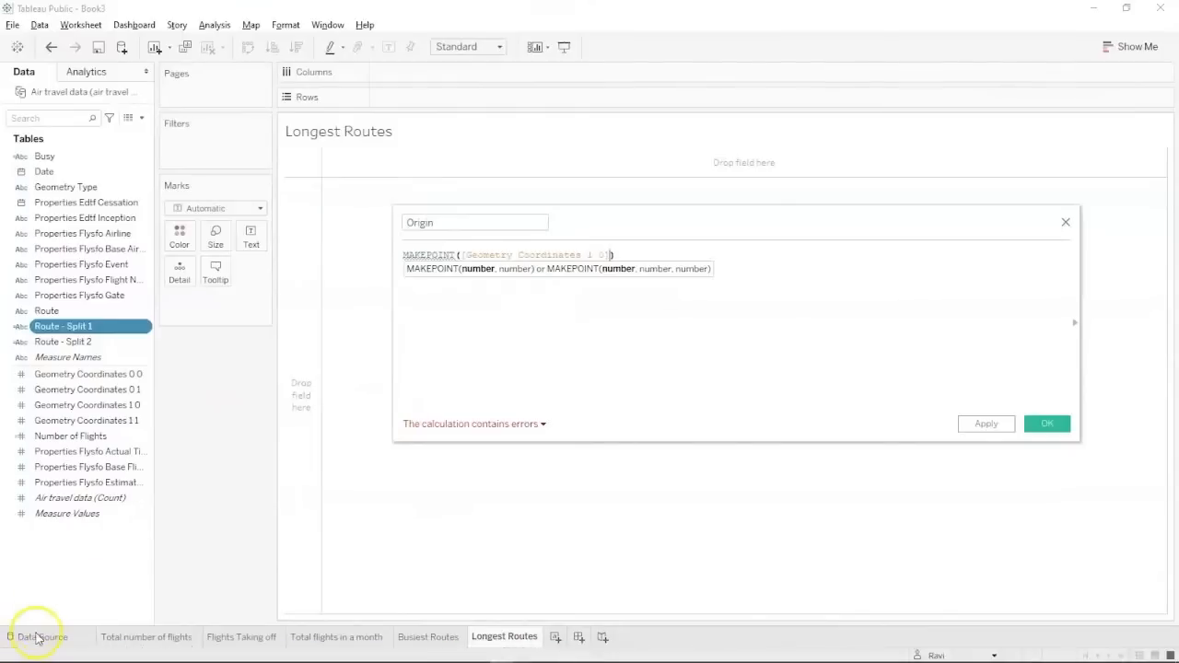
{"action": "left_click", "coordinate": [463, 254]}
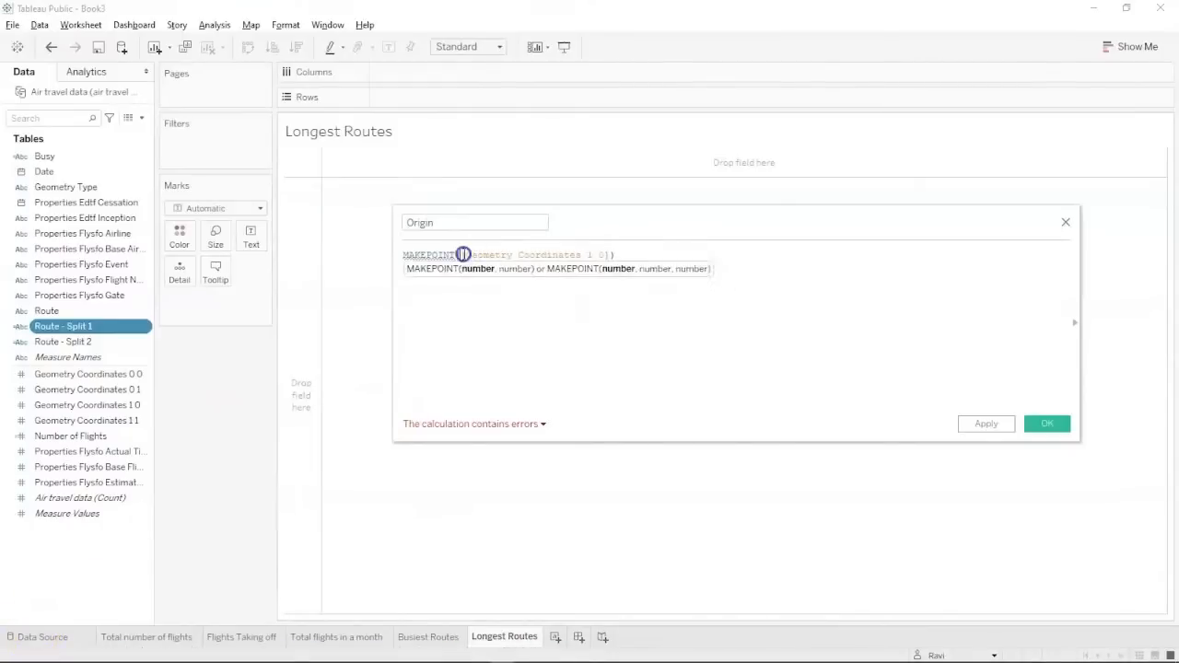
{"action": "type", "text": "geo"}
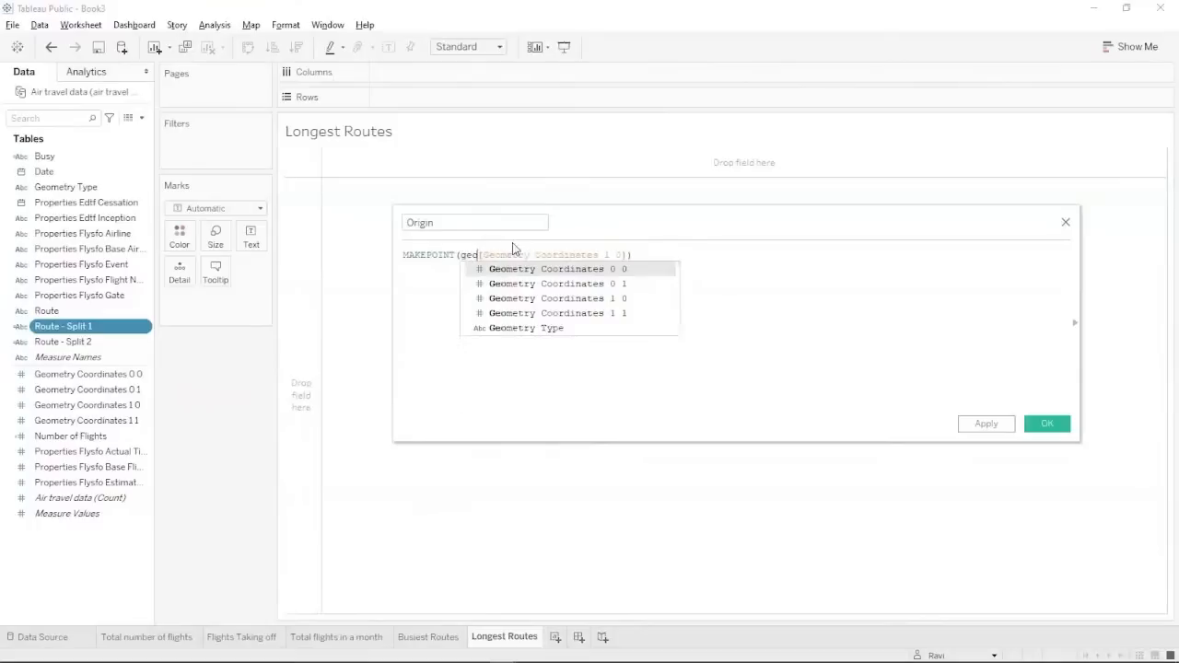
{"action": "left_click", "coordinate": [589, 325]}
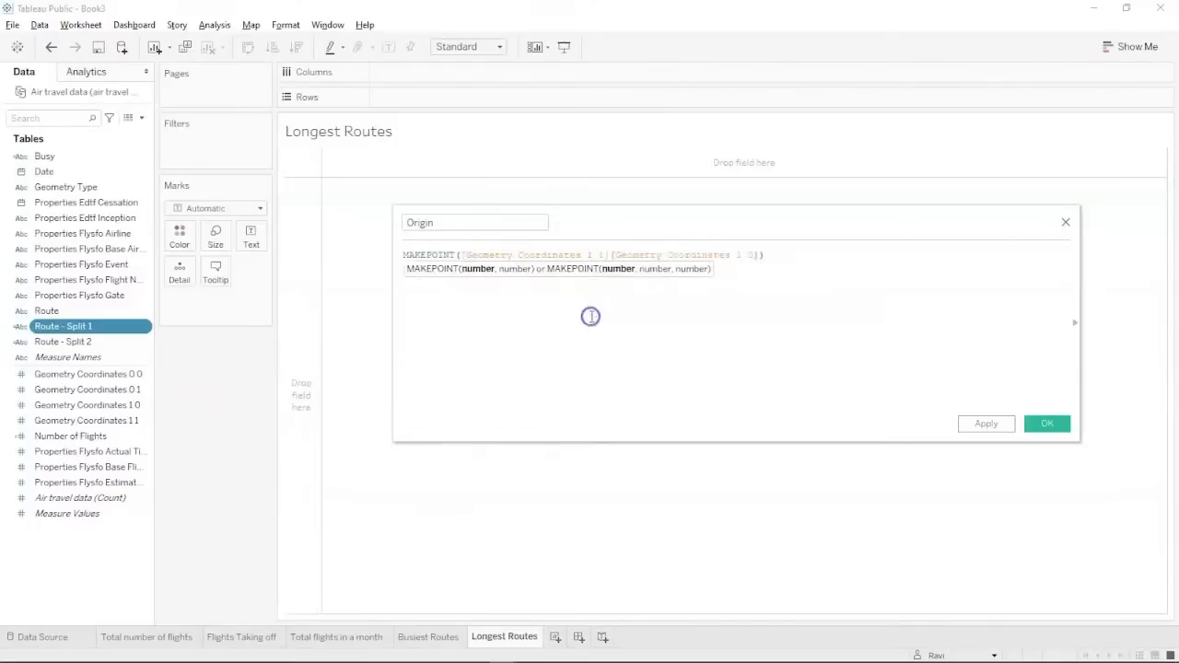
{"action": "type", "text": ","}
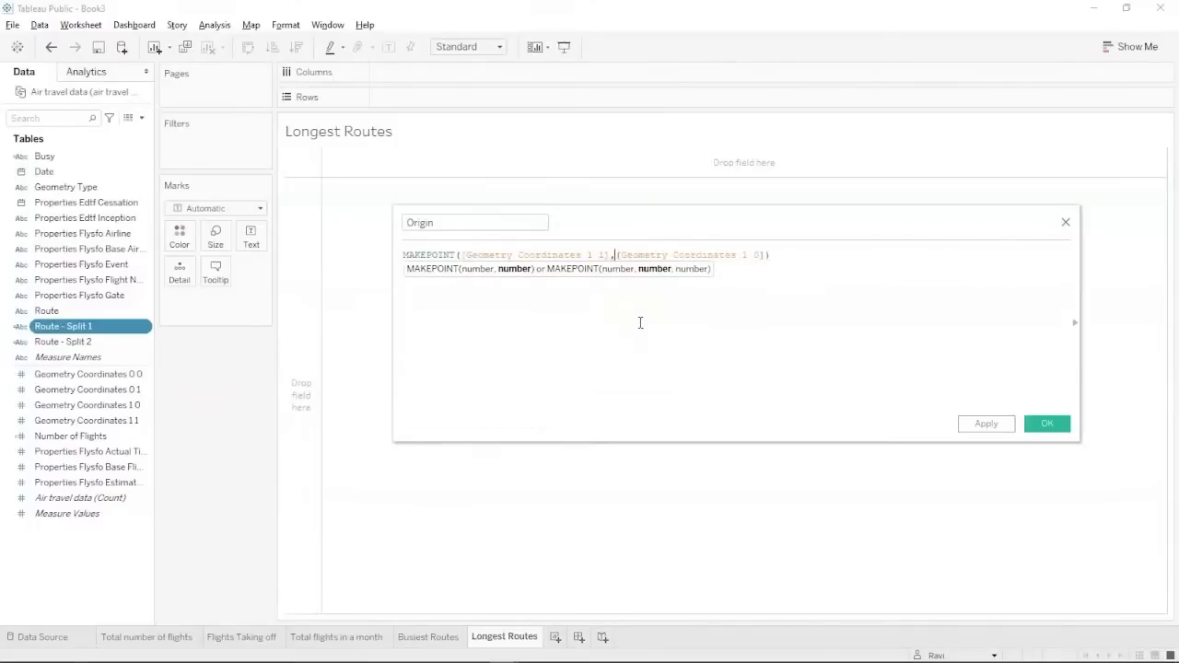
{"action": "left_click", "coordinate": [798, 304]}
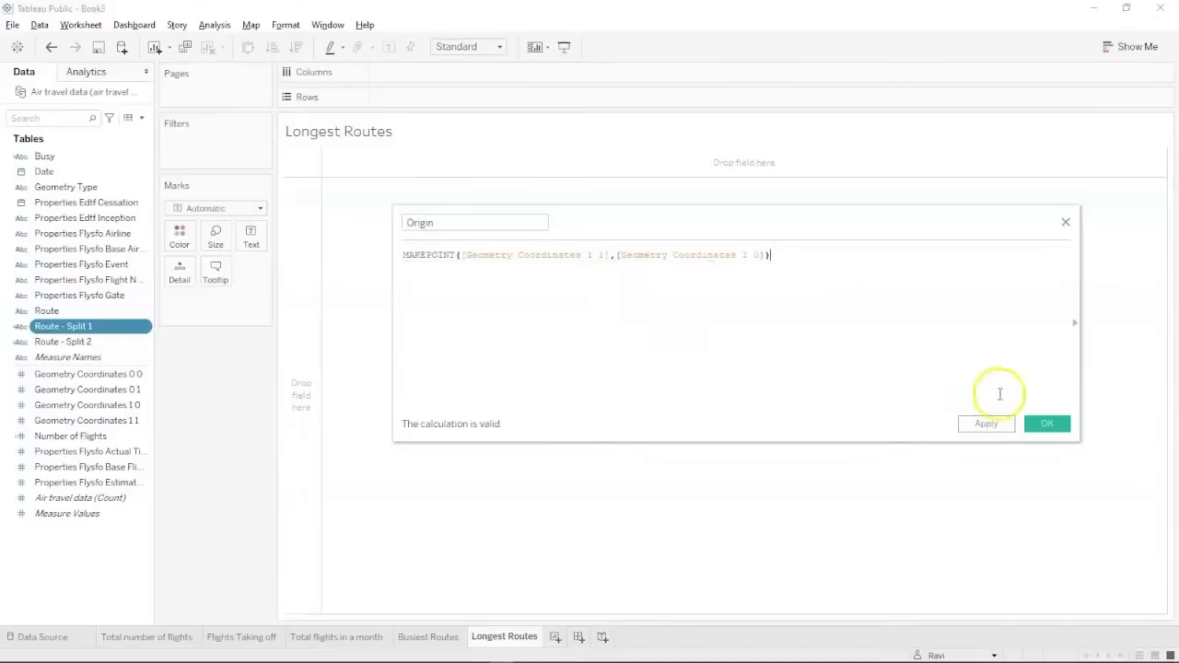
{"action": "left_click", "coordinate": [1046, 423]}
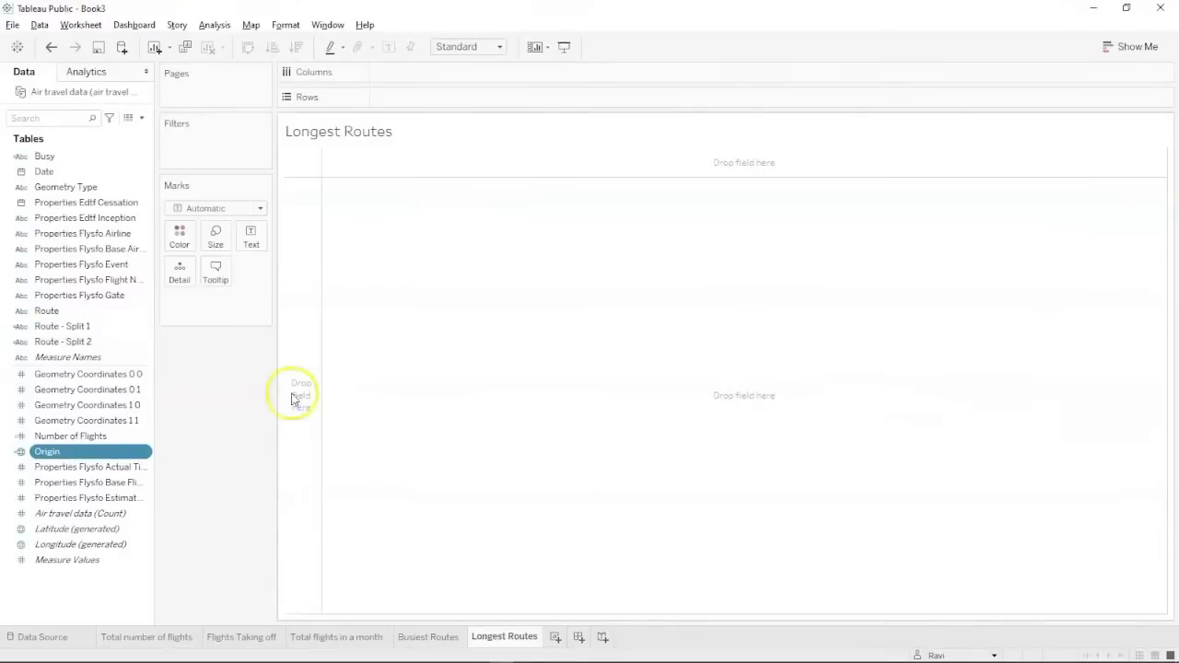
Start a new calculated field named Destination.
{"action": "left_click", "coordinate": [139, 118]}
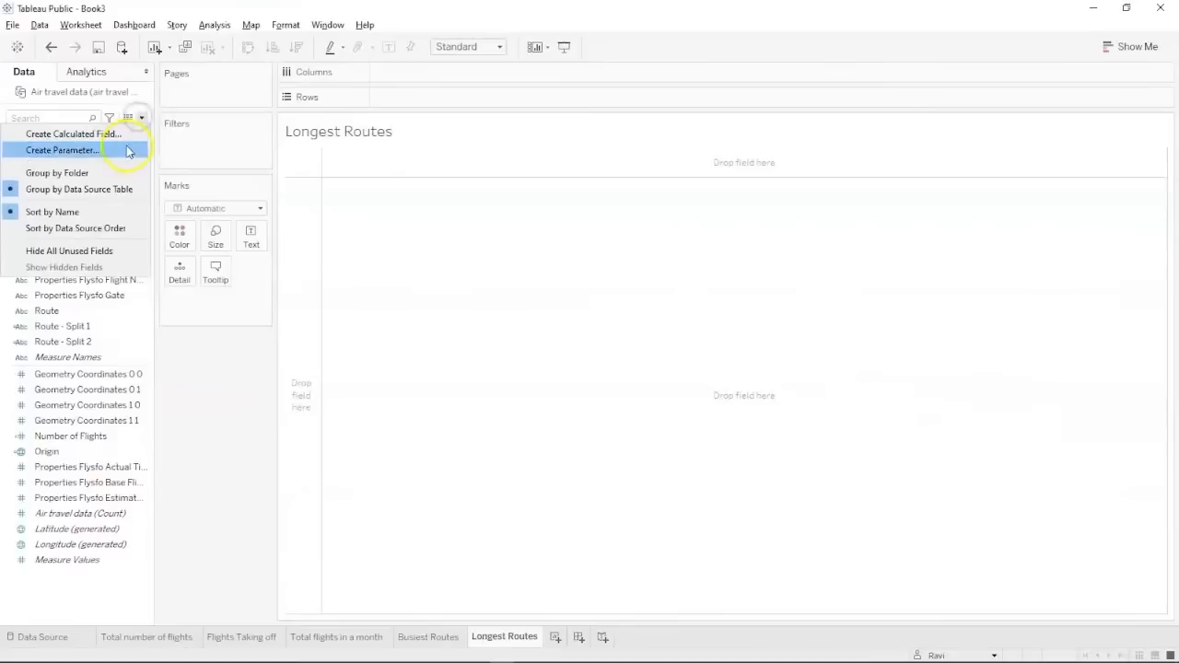
{"action": "left_click", "coordinate": [120, 135]}
{"action": "type", "text": "Dest"}
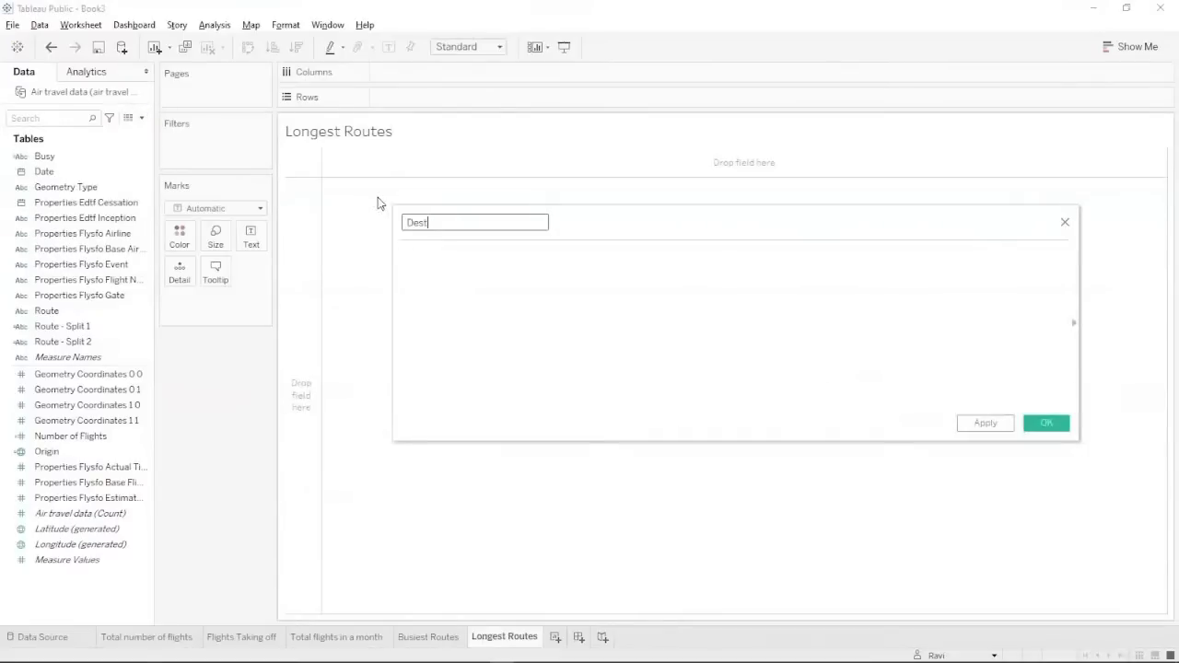
{"action": "type", "text": "ination"}
Define it as MAKEPOINT([Geometry Coordinates 0 0],[Geometry Coordinates 0 1]) and save it.
{"action": "left_click", "coordinate": [444, 306]}
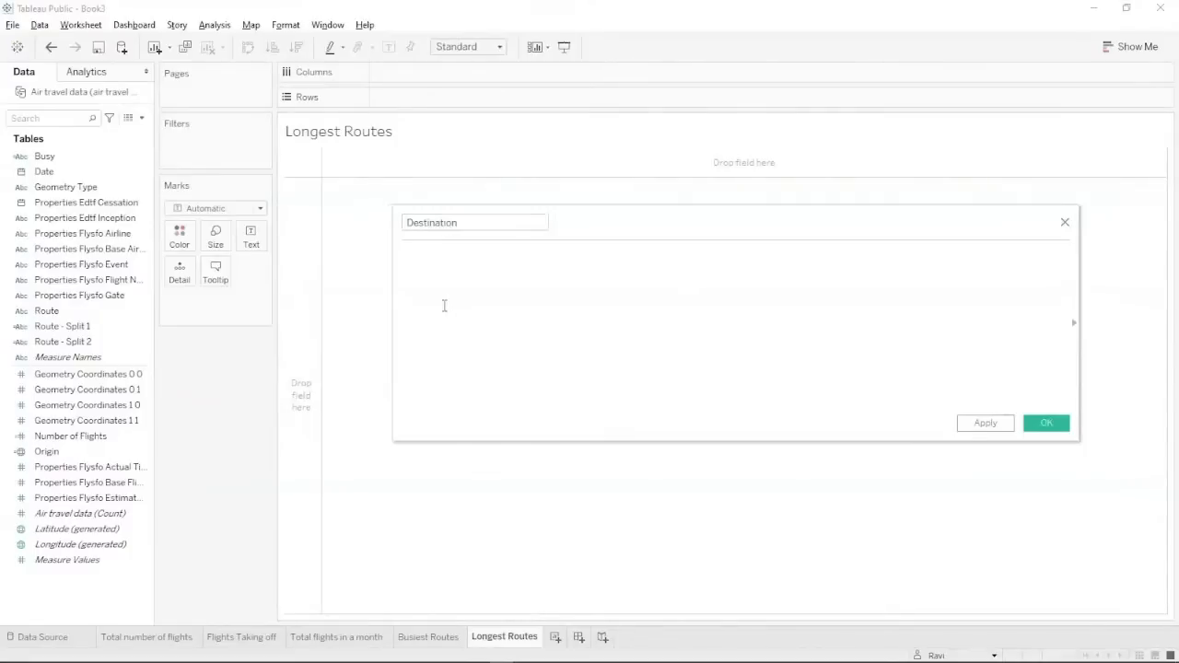
{"action": "type", "text": "make"}
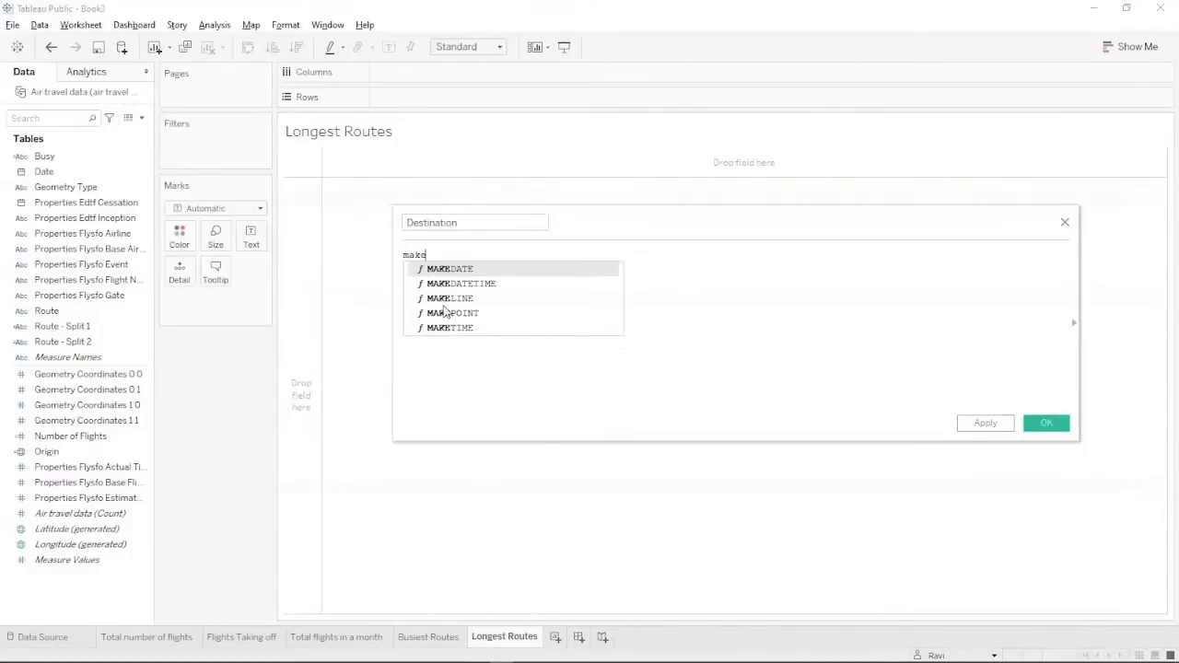
{"action": "double_click", "coordinate": [444, 314]}
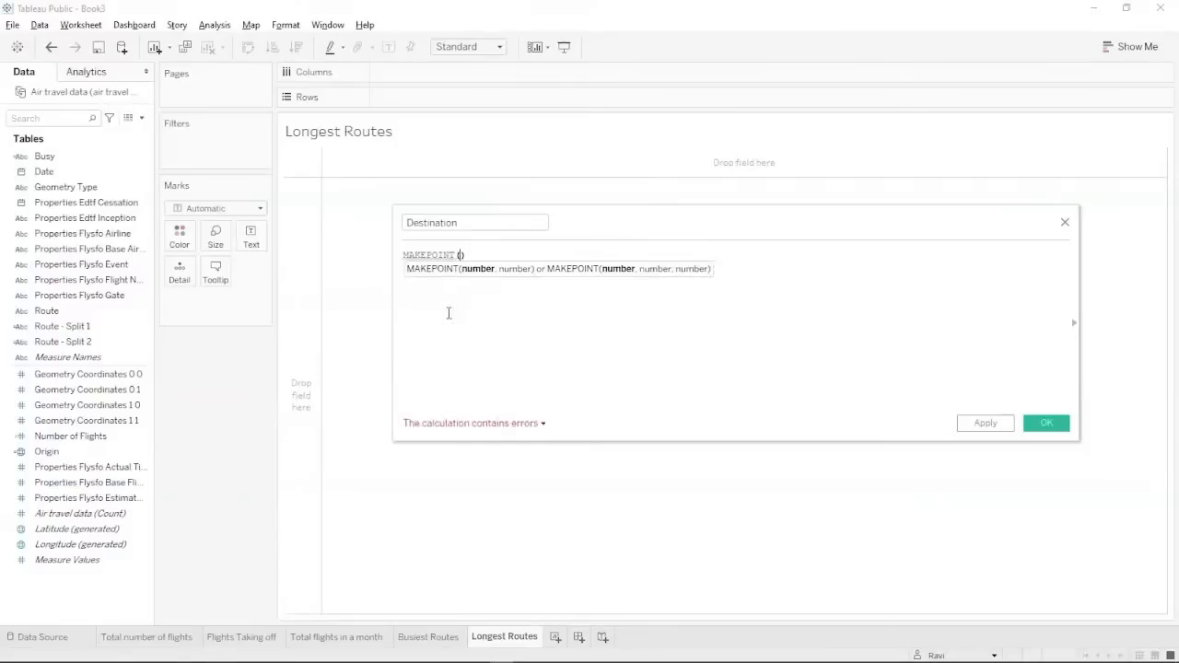
{"action": "type", "text": "ge"}
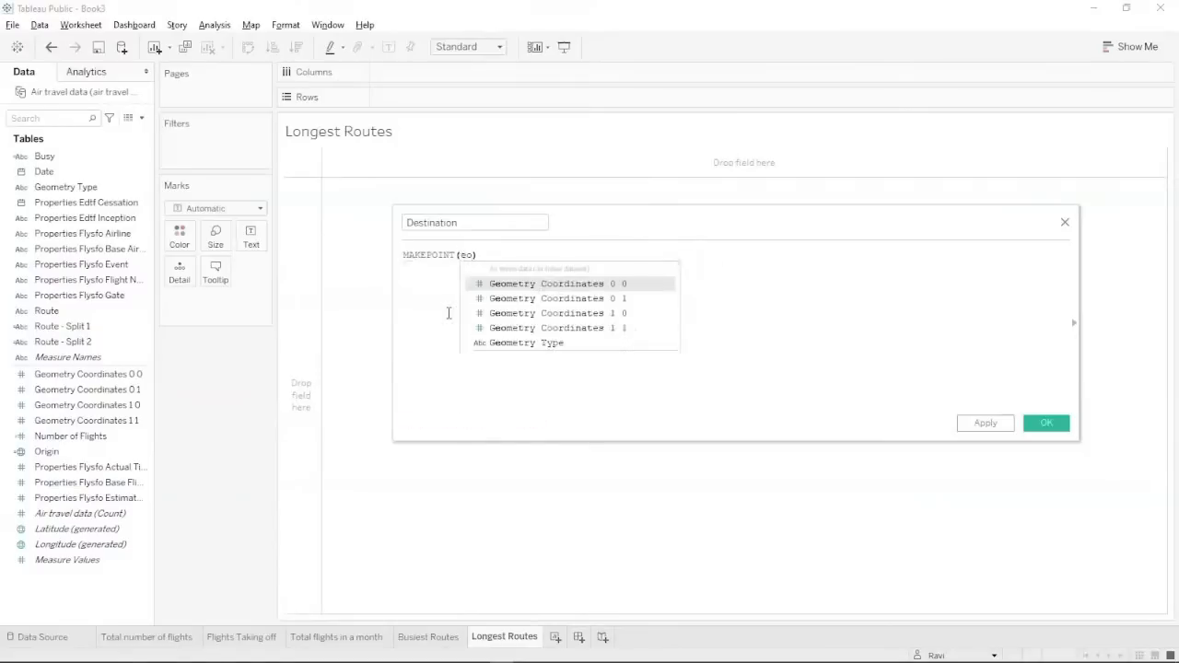
{"action": "left_click", "coordinate": [551, 285]}
{"action": "type", "text": ",ge"}
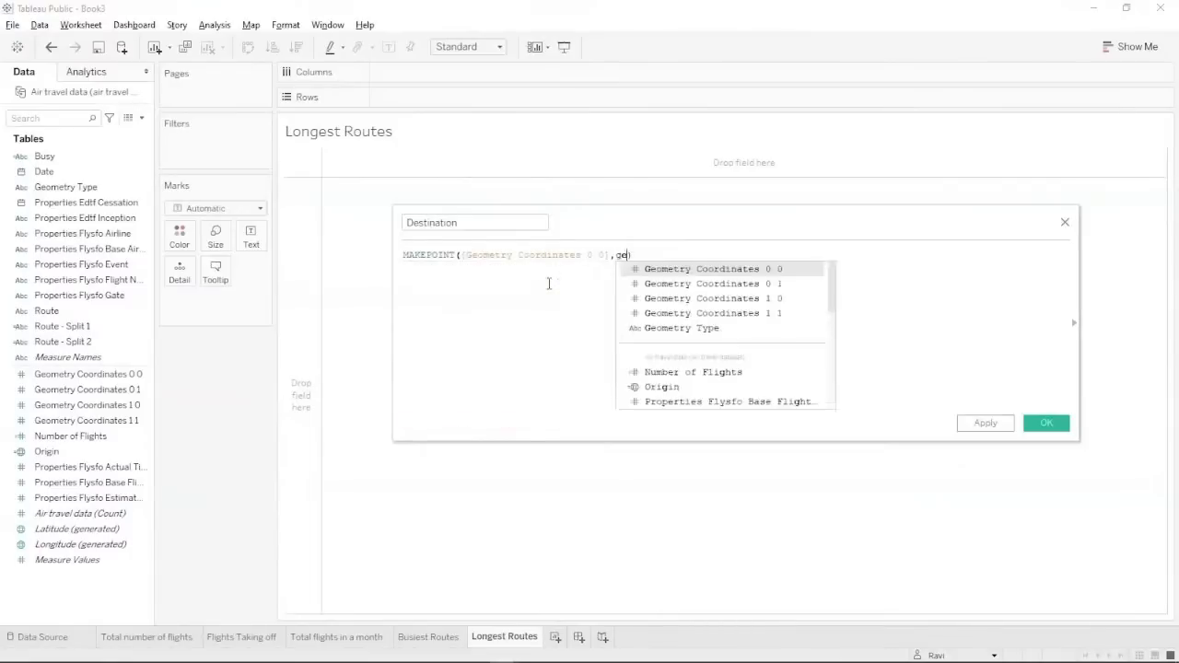
{"action": "type", "text": "o"}
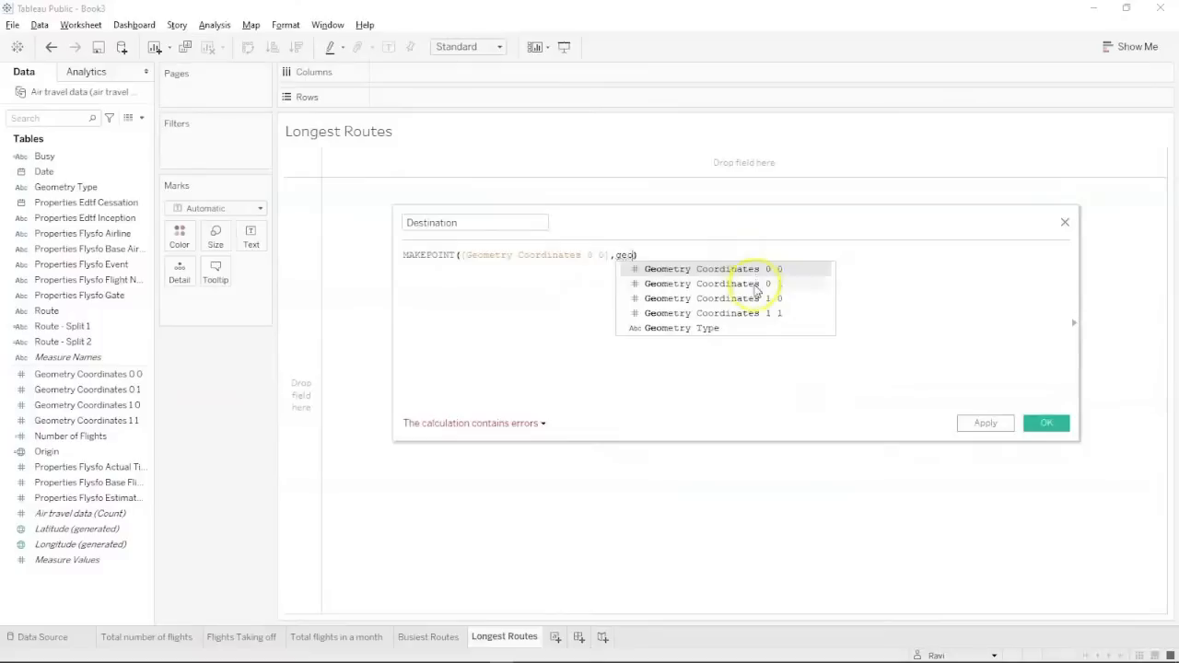
{"action": "left_click", "coordinate": [755, 286]}
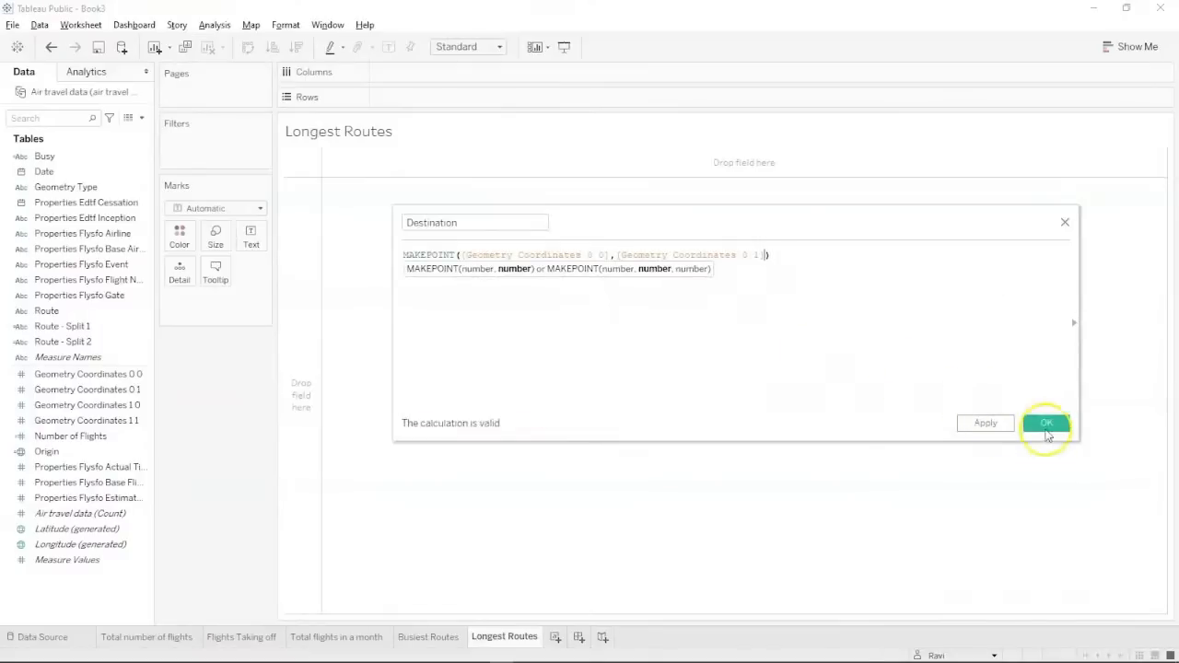
{"action": "left_click", "coordinate": [1005, 425]}
{"action": "left_click", "coordinate": [1027, 424]}
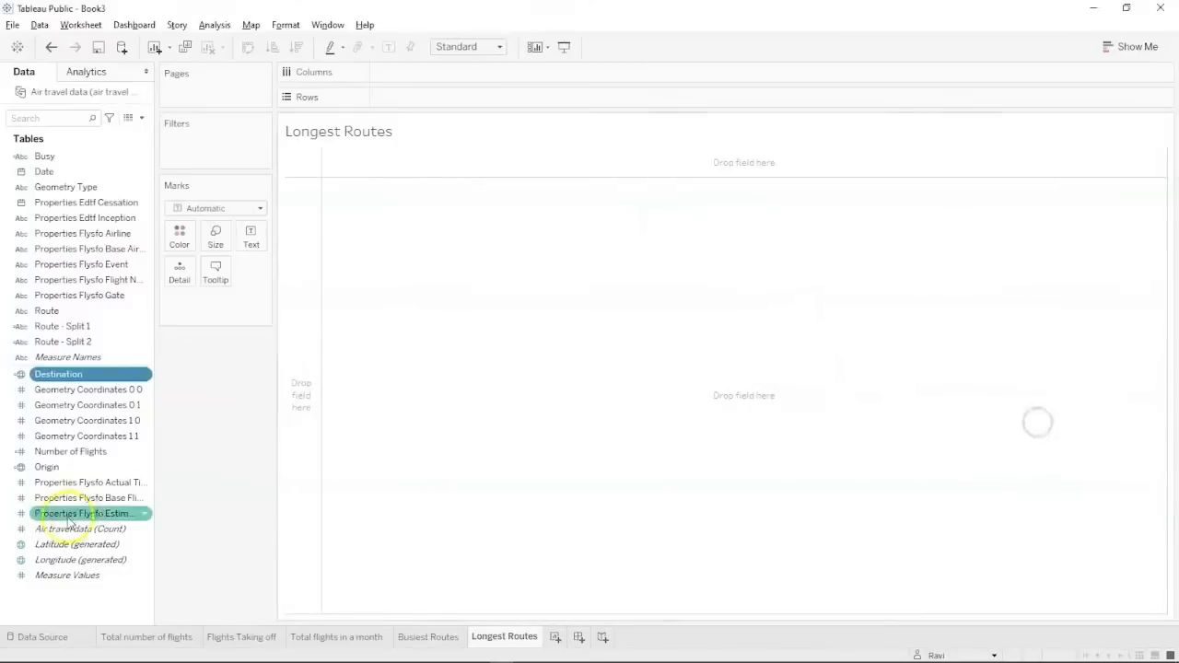
{"action": "left_click", "coordinate": [30, 630]}
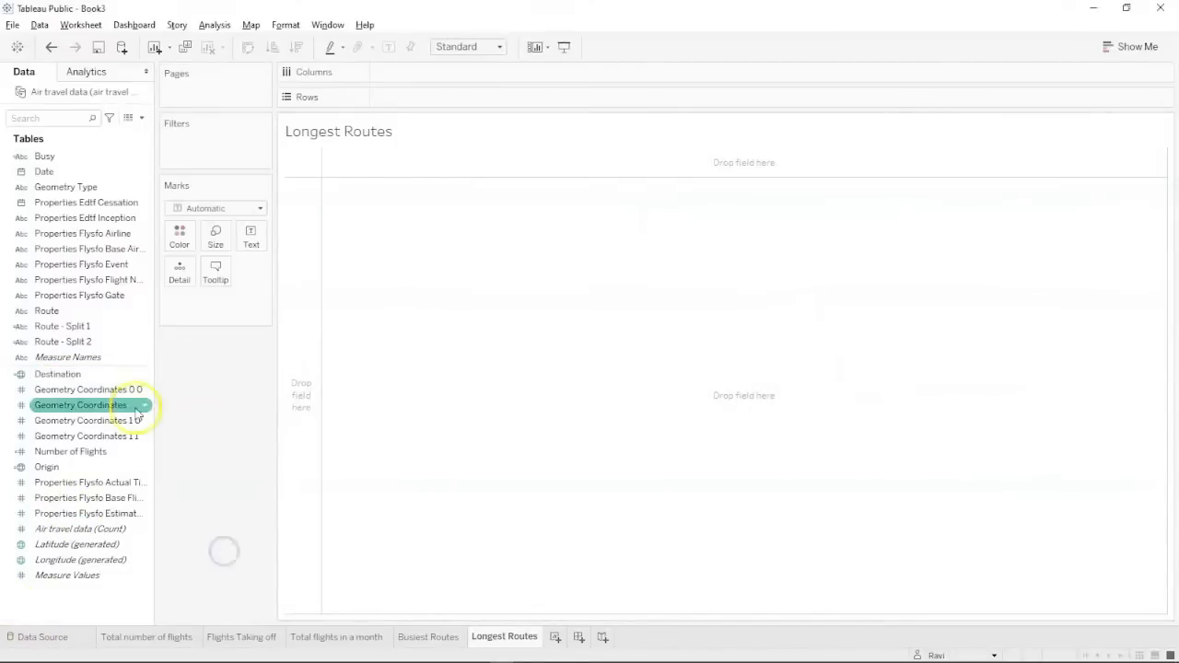
Start a new calculated field named Distance.
{"action": "left_click", "coordinate": [140, 118]}
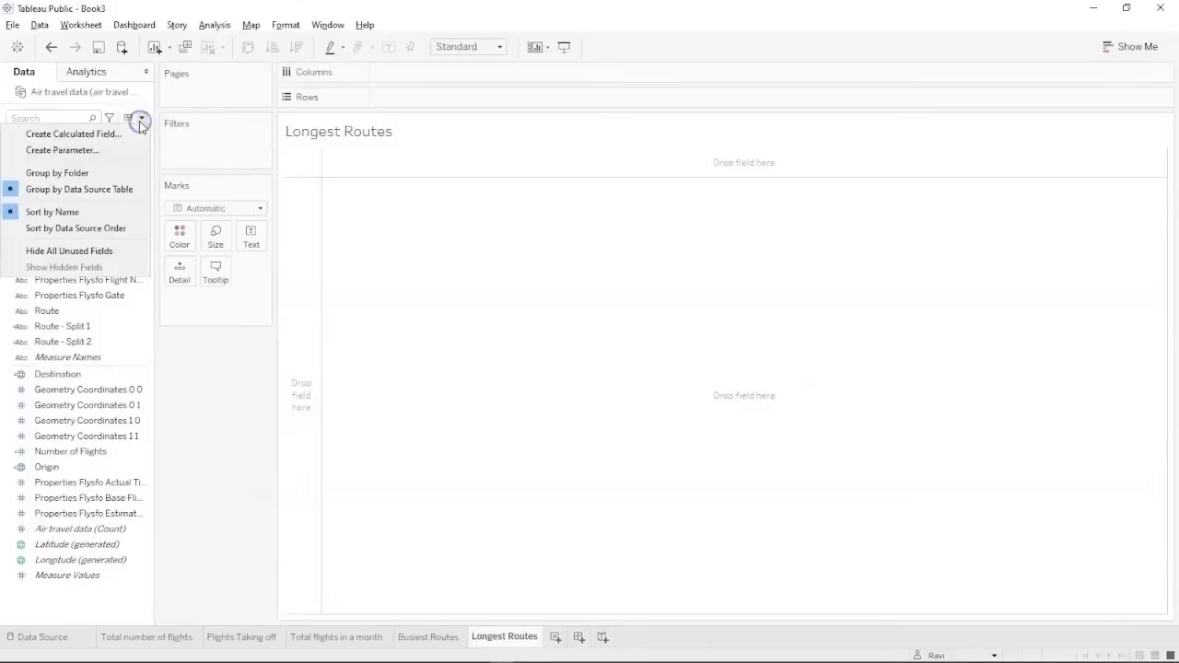
{"action": "left_click", "coordinate": [133, 136]}
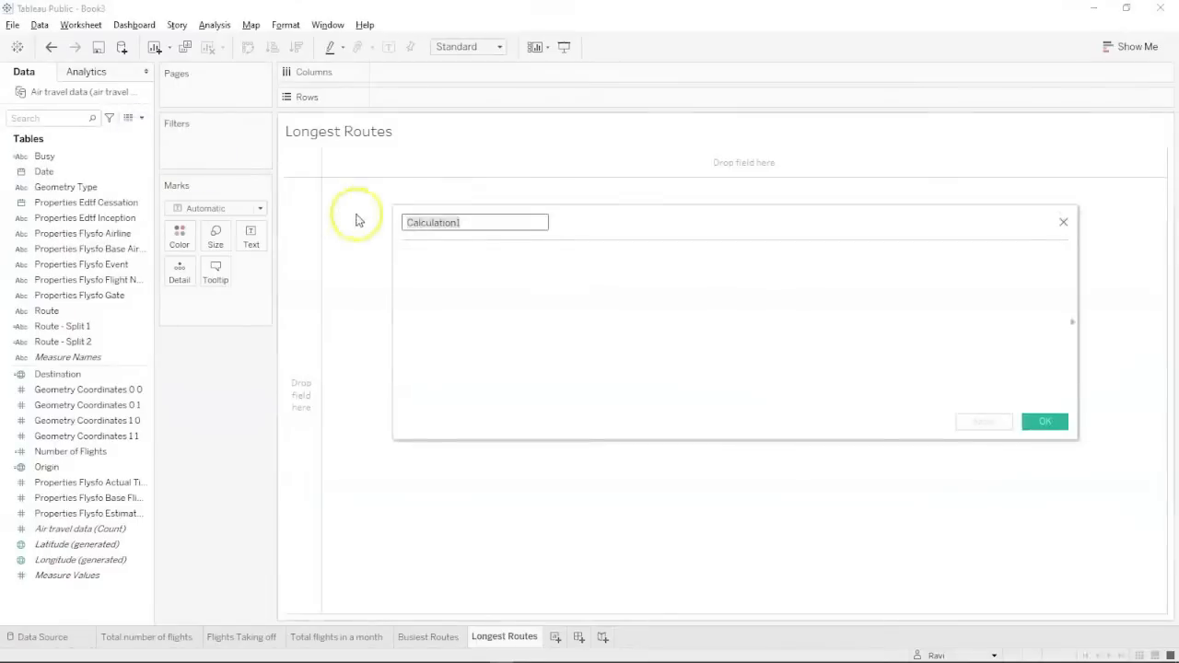
{"action": "type", "text": "Distance"}
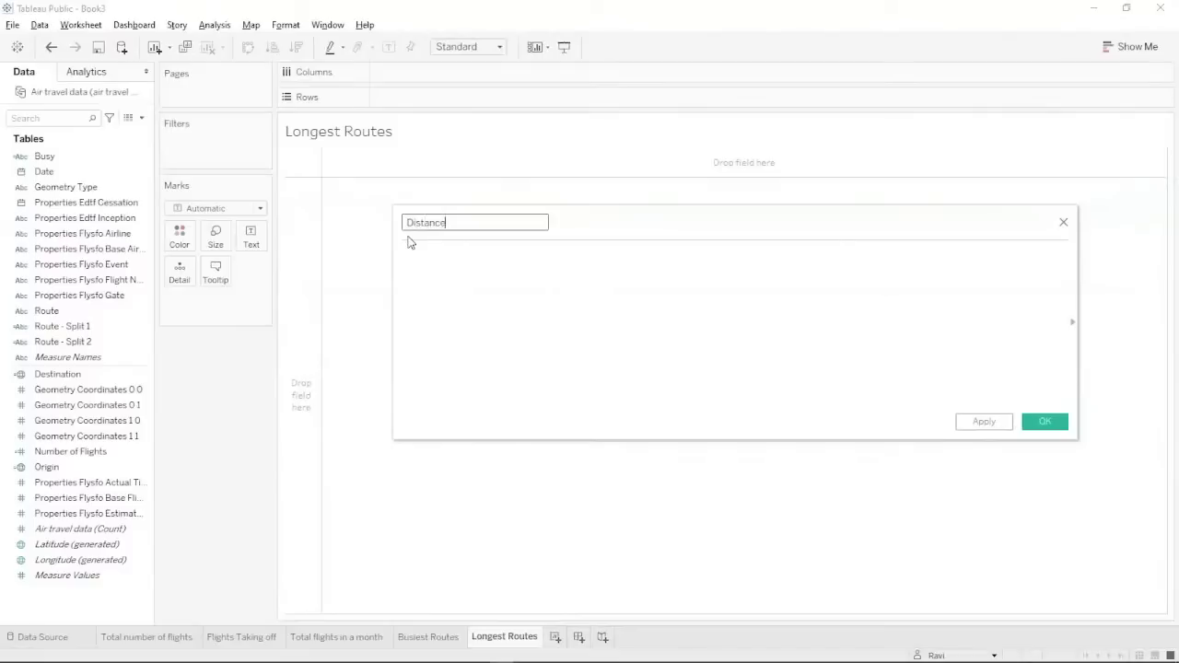
Define it as DISTANCE([Origin],[Destination],'Km') and save it.
{"action": "left_click", "coordinate": [413, 267]}
{"action": "type", "text": "dis"}
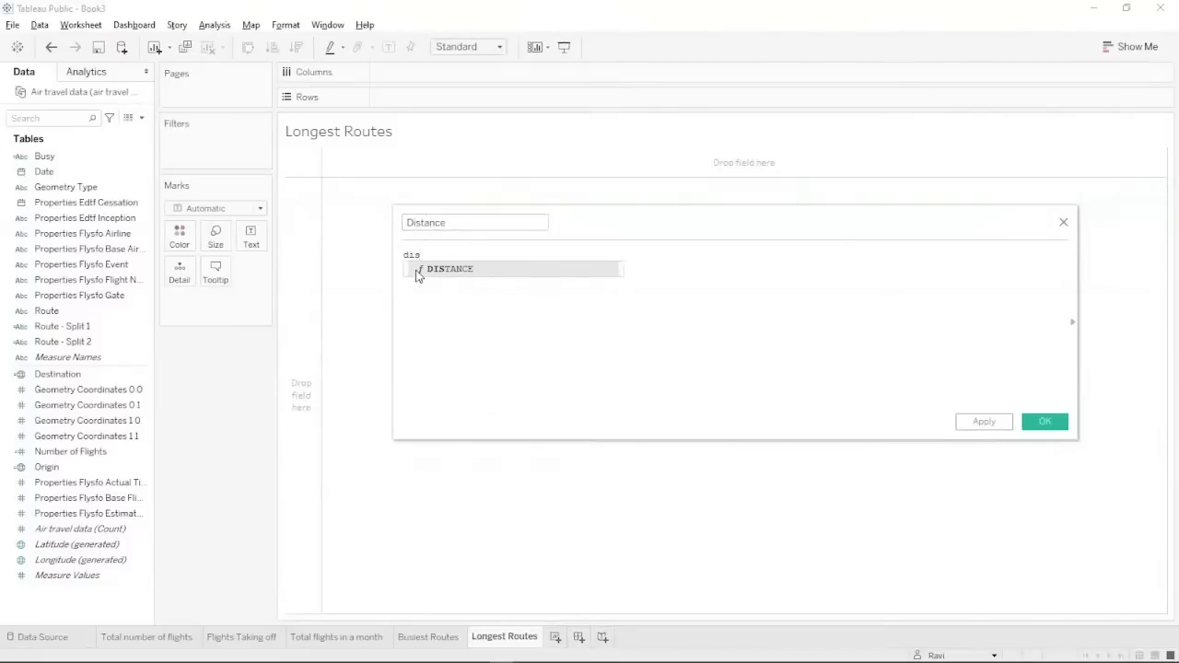
{"action": "key", "text": "Return"}
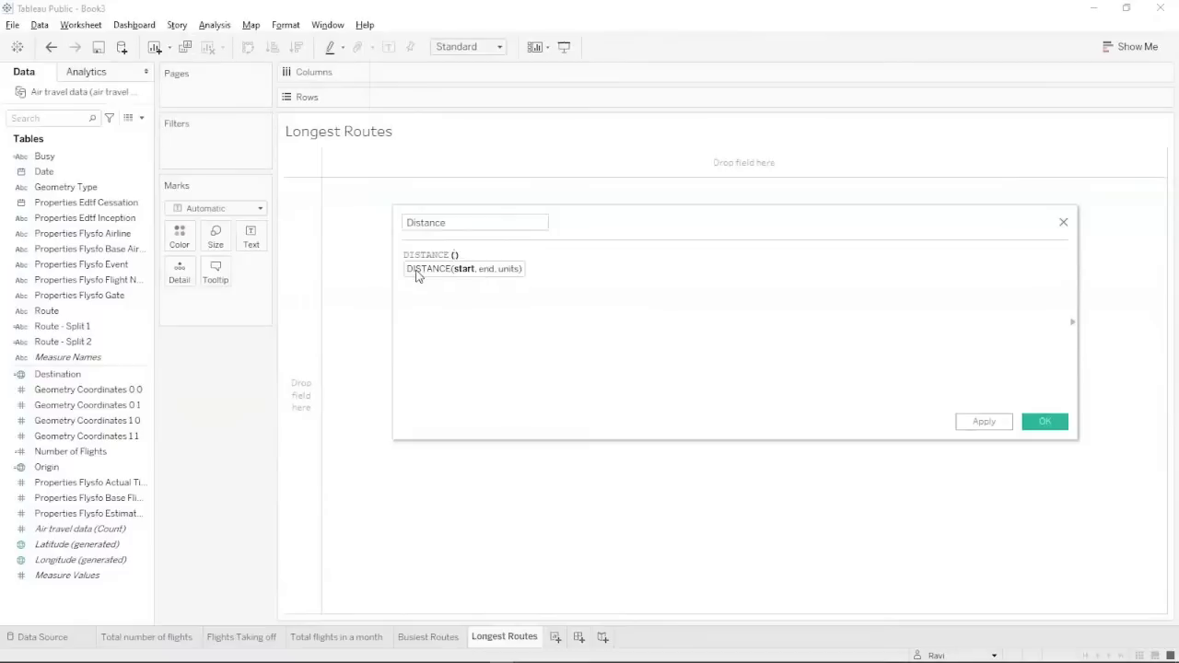
{"action": "type", "text": "or"}
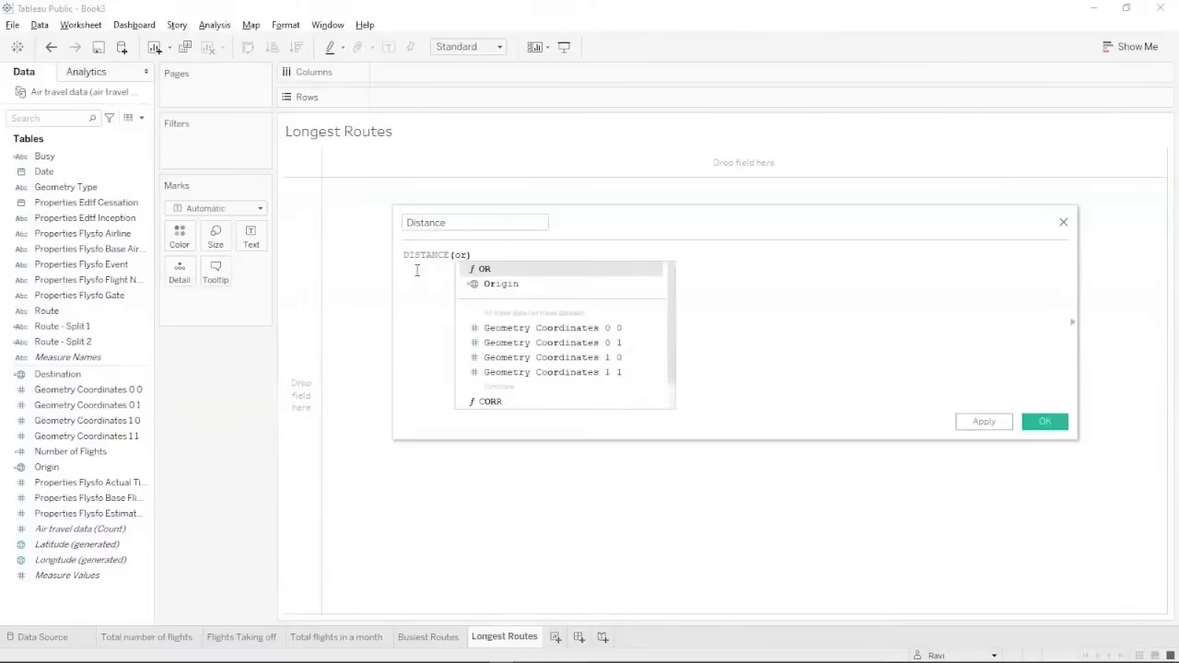
{"action": "key", "text": "Down"}
{"action": "key", "text": "Return"}
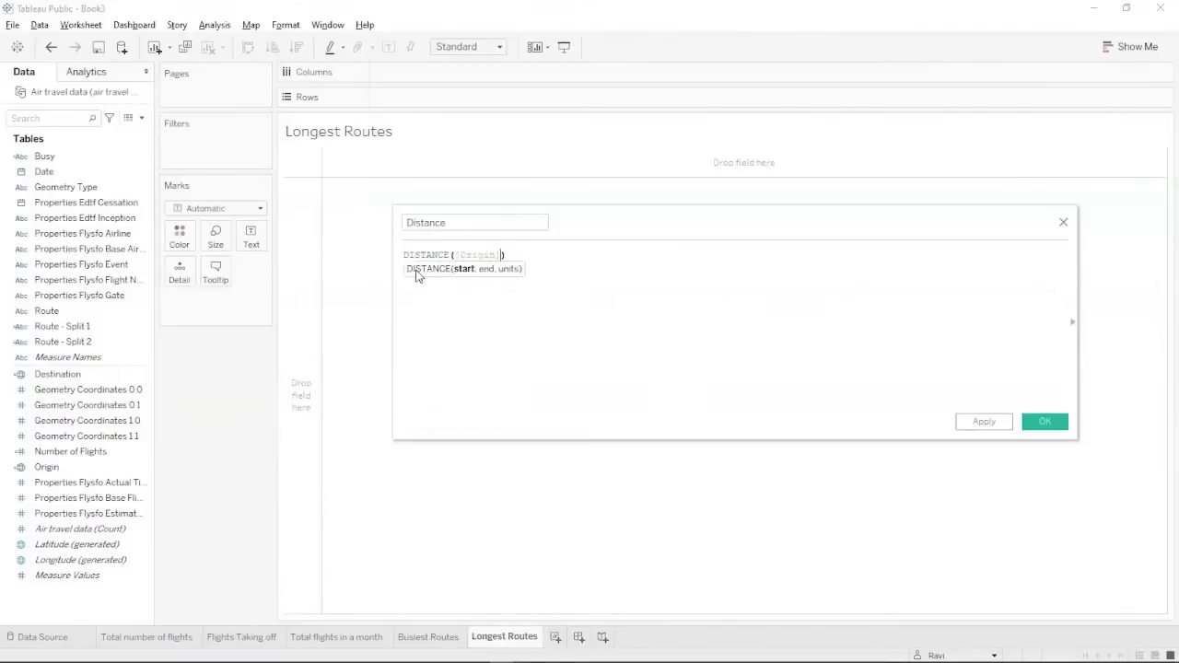
{"action": "type", "text": ", de"}
{"action": "key", "text": "Down"}
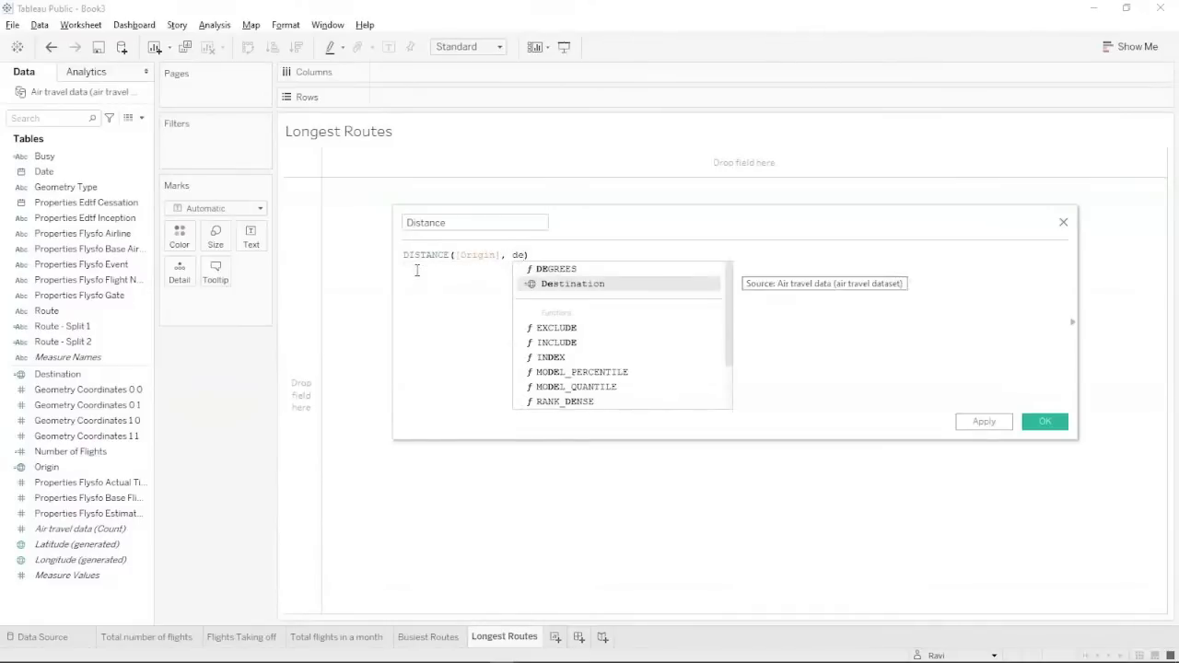
{"action": "key", "text": "Return"}
{"action": "type", "text": ", "}
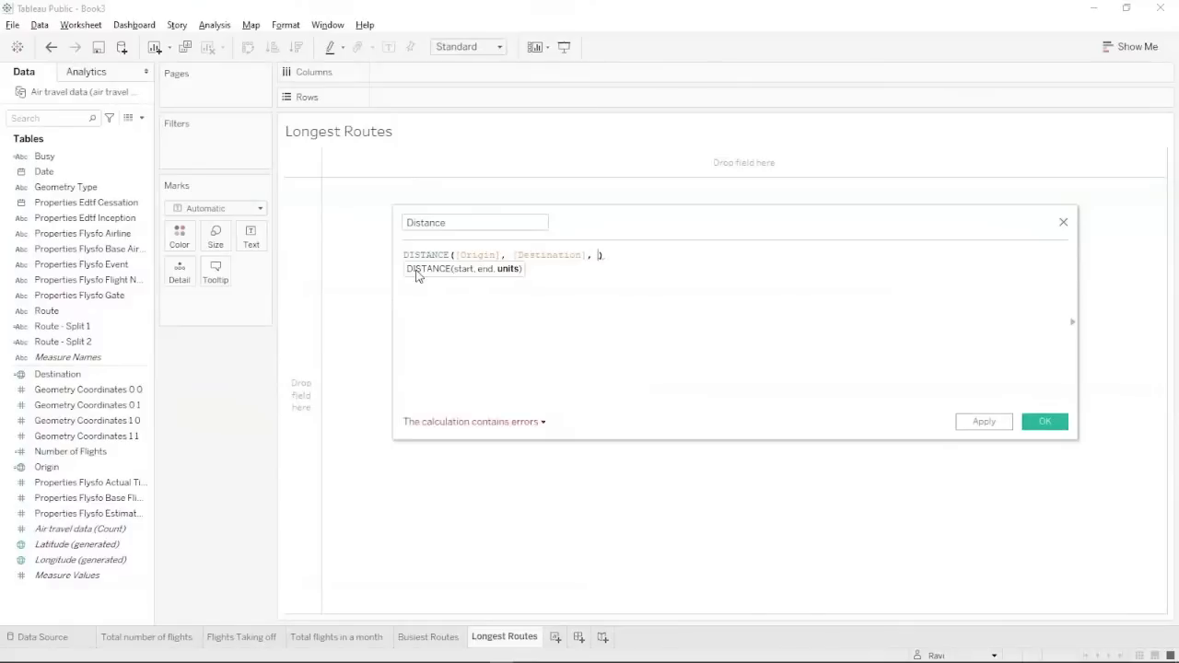
{"action": "type", "text": "'Km"}
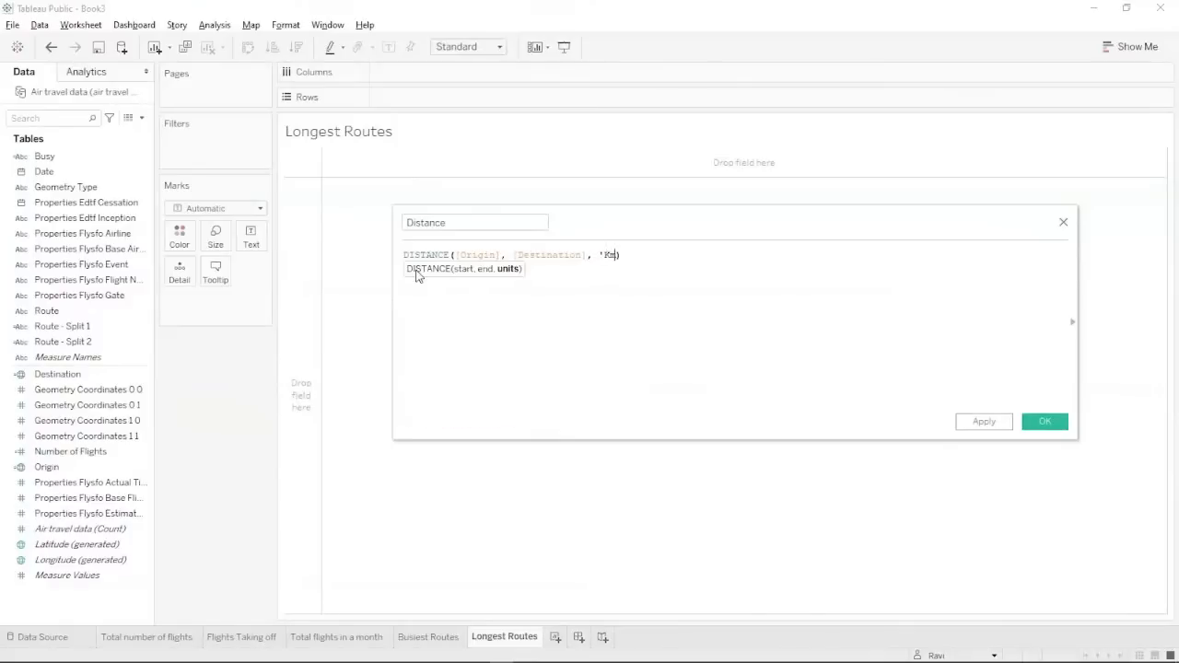
{"action": "type", "text": "'"}
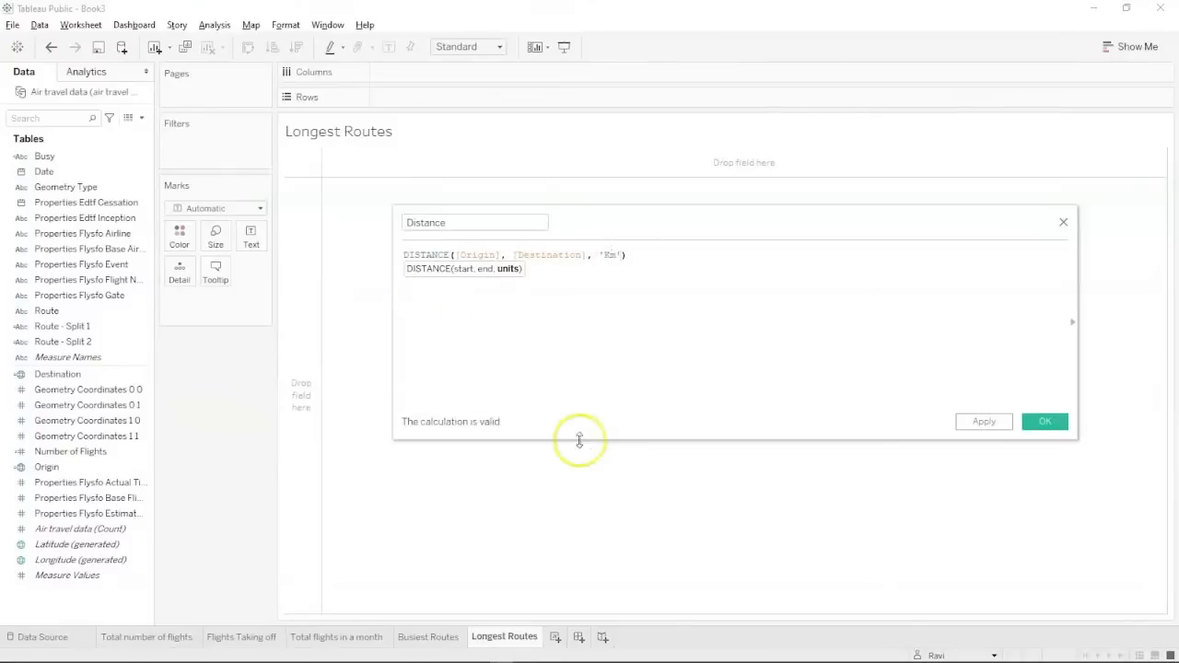
{"action": "left_click", "coordinate": [990, 422]}
{"action": "left_click", "coordinate": [1031, 423]}
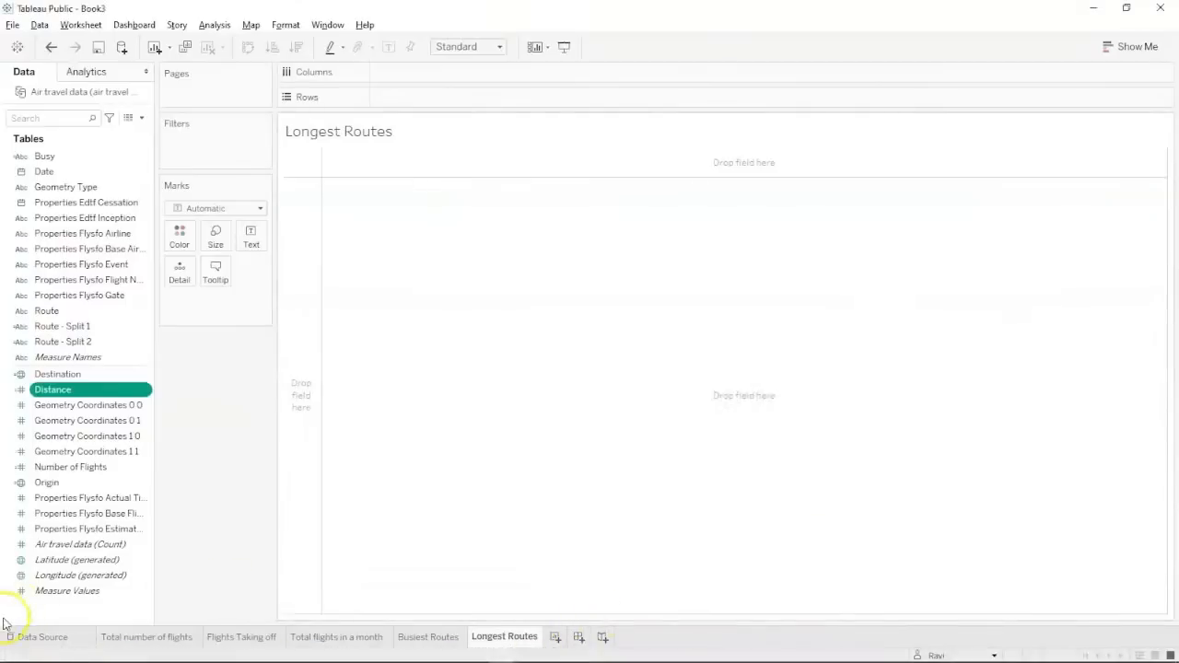
{"action": "left_click", "coordinate": [32, 638]}
Chart Distance per Busy airport as horizontal bars sorted longest first.
{"action": "left_click_drag", "start_coordinate": [87, 157], "coordinate": [458, 79]}
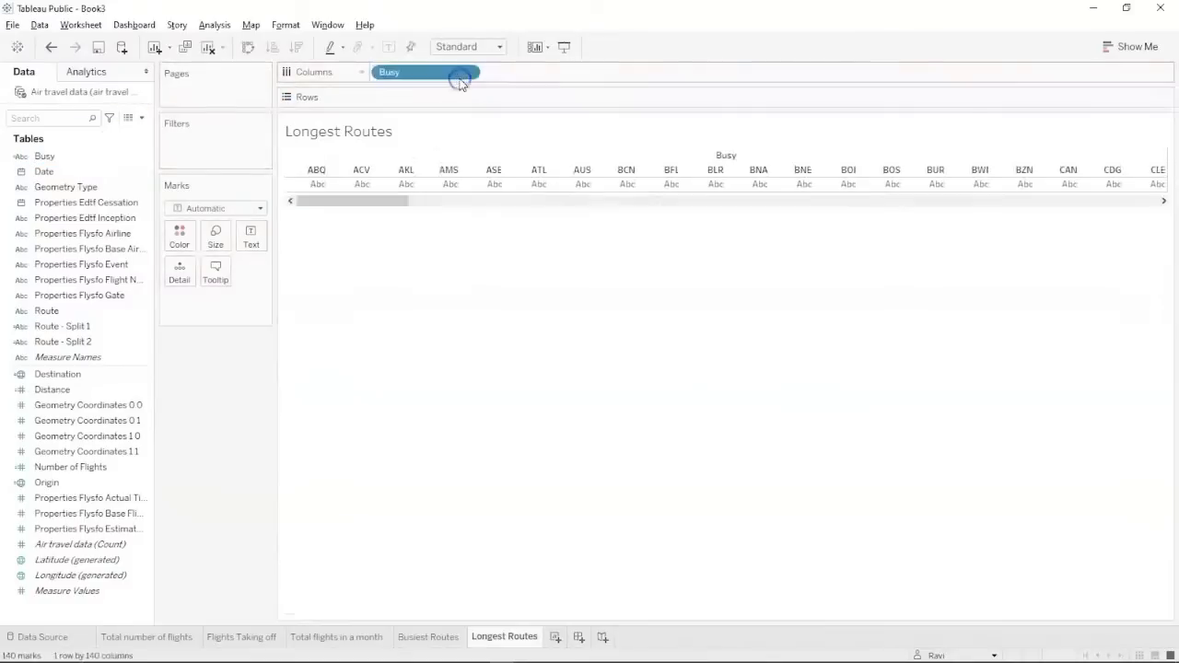
{"action": "left_click", "coordinate": [63, 389]}
{"action": "left_click_drag", "start_coordinate": [63, 389], "coordinate": [421, 103]}
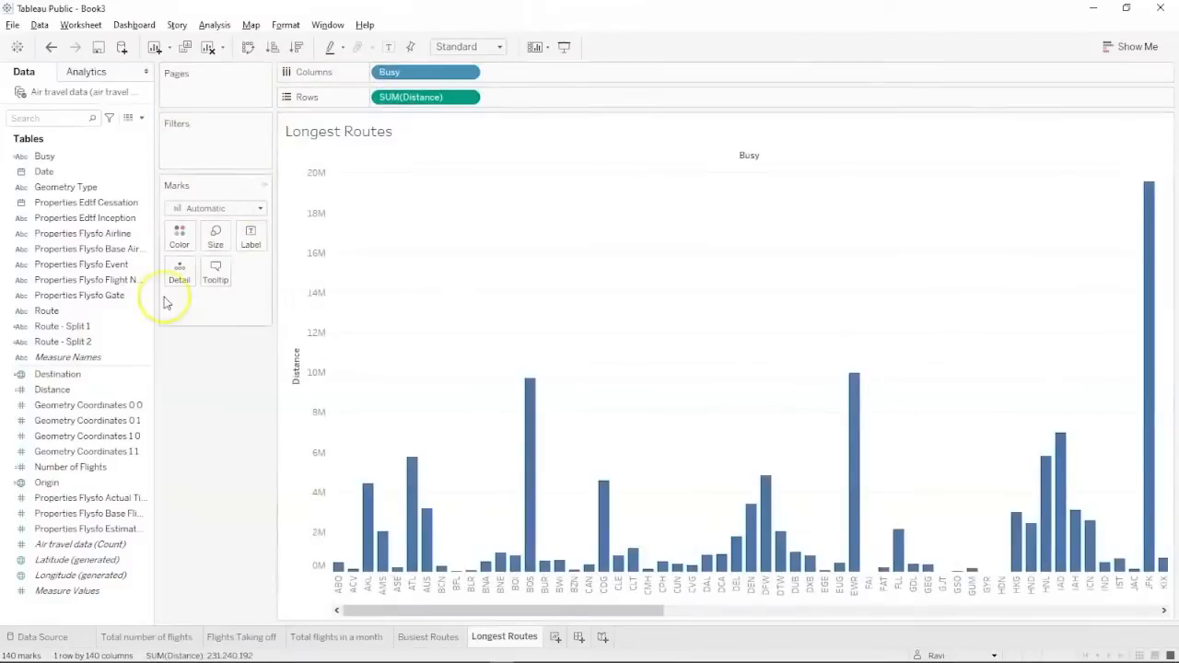
{"action": "left_click", "coordinate": [247, 48]}
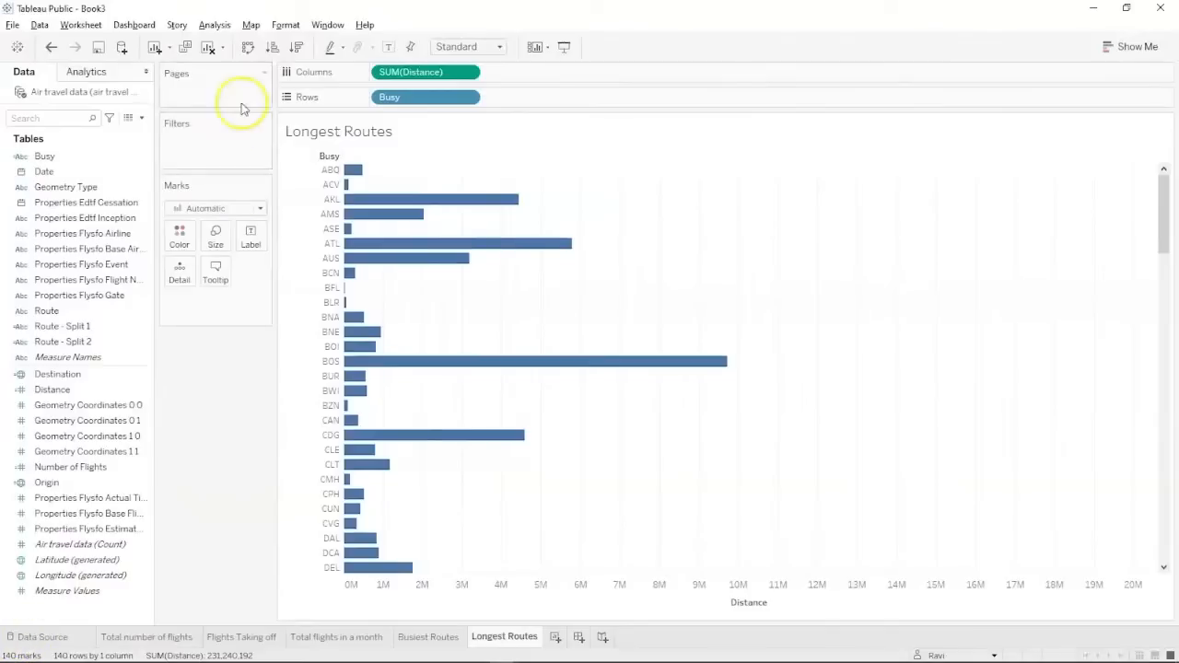
{"action": "left_click", "coordinate": [295, 47]}
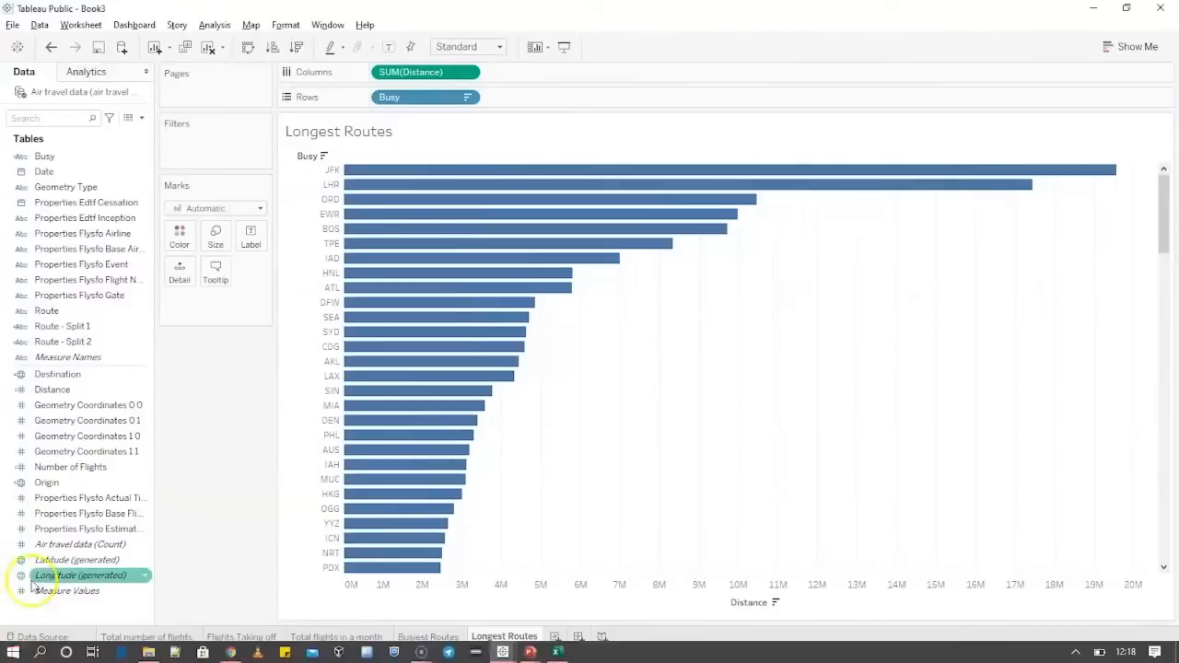
Switch the Distance measure to Average and re-sort the bars descending.
{"action": "mouse_move", "coordinate": [355, 170]}
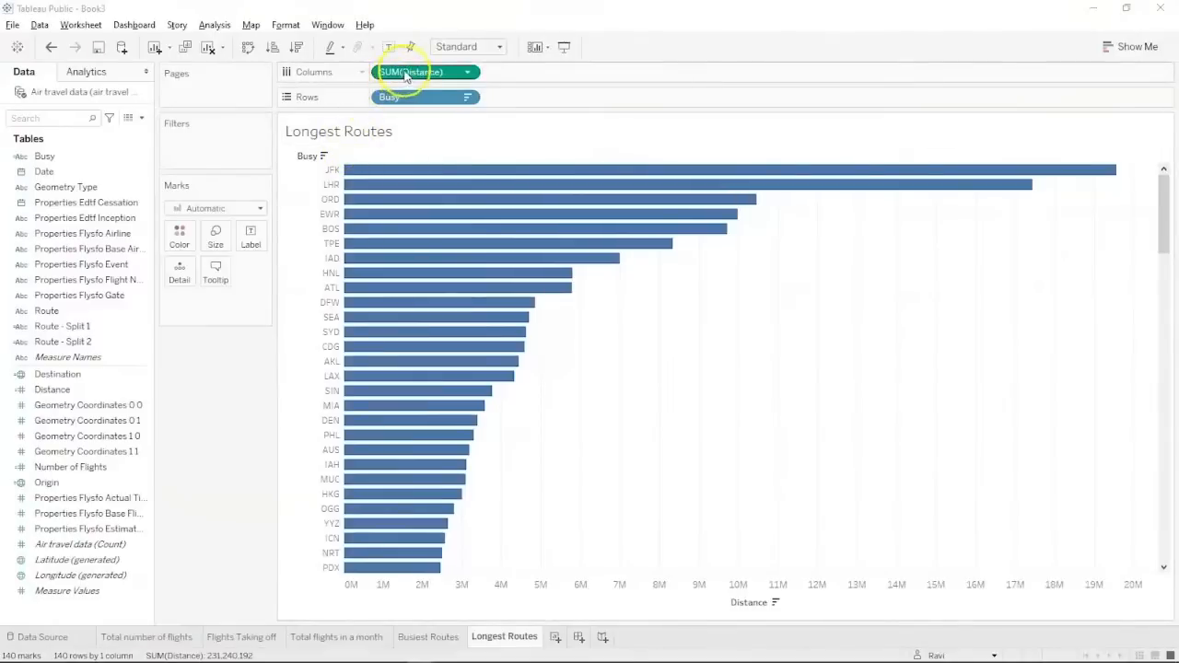
{"action": "left_click", "coordinate": [467, 73]}
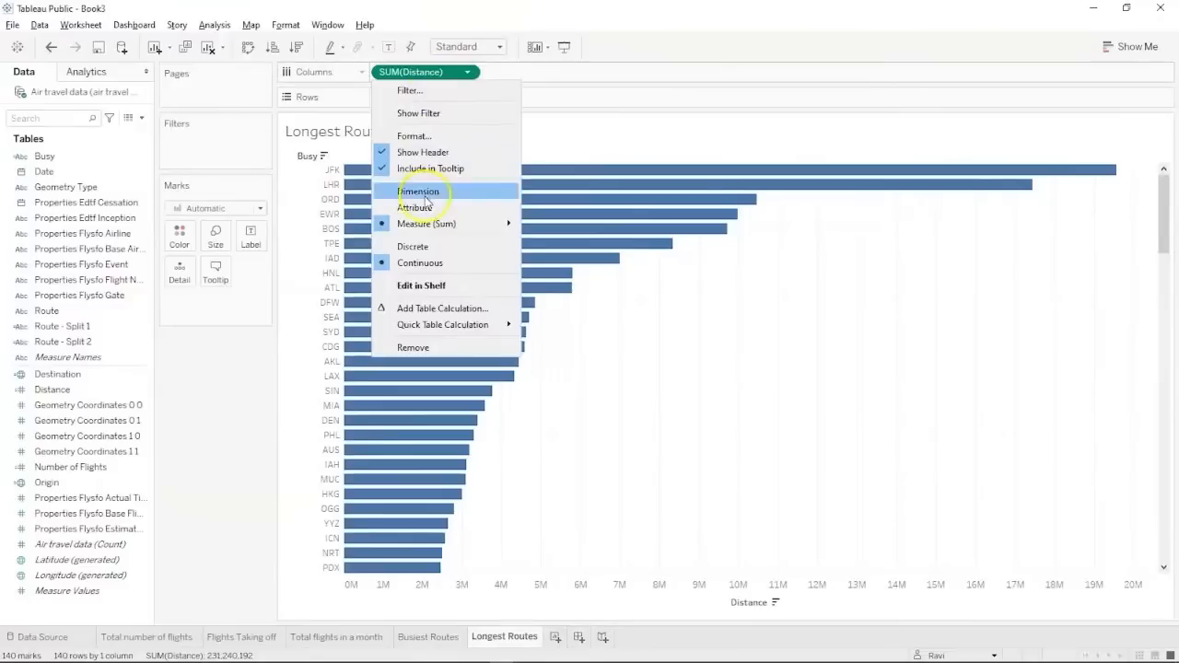
{"action": "mouse_move", "coordinate": [424, 224]}
{"action": "left_click", "coordinate": [554, 241]}
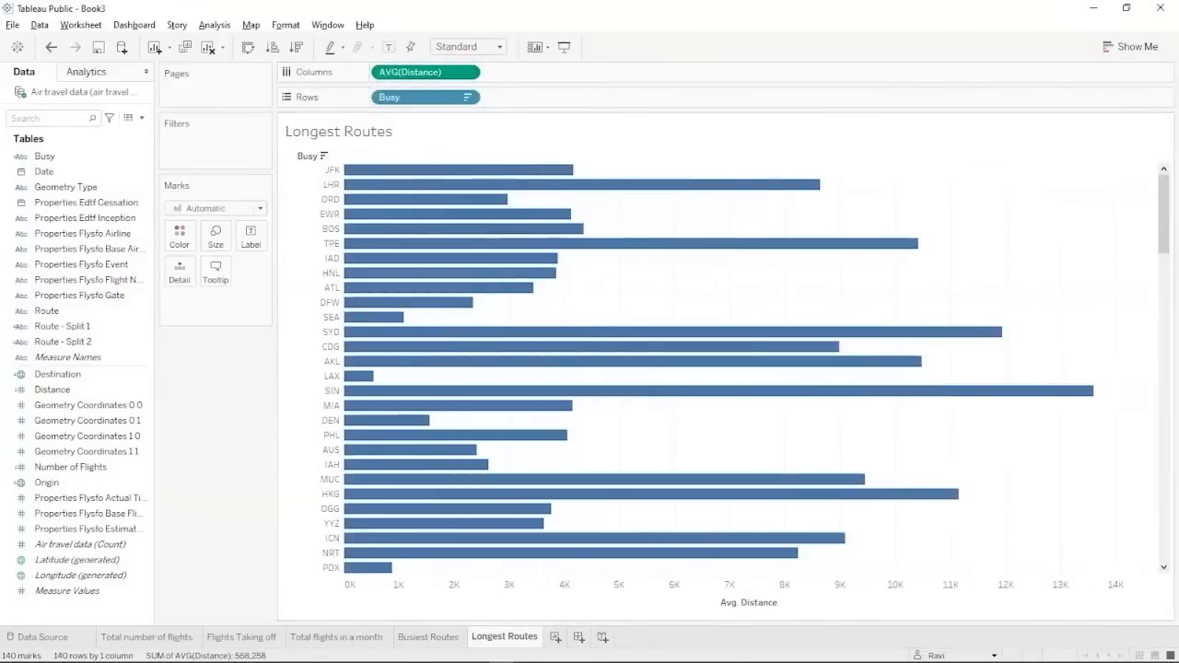
{"action": "left_click", "coordinate": [299, 47]}
{"action": "left_click", "coordinate": [297, 47]}
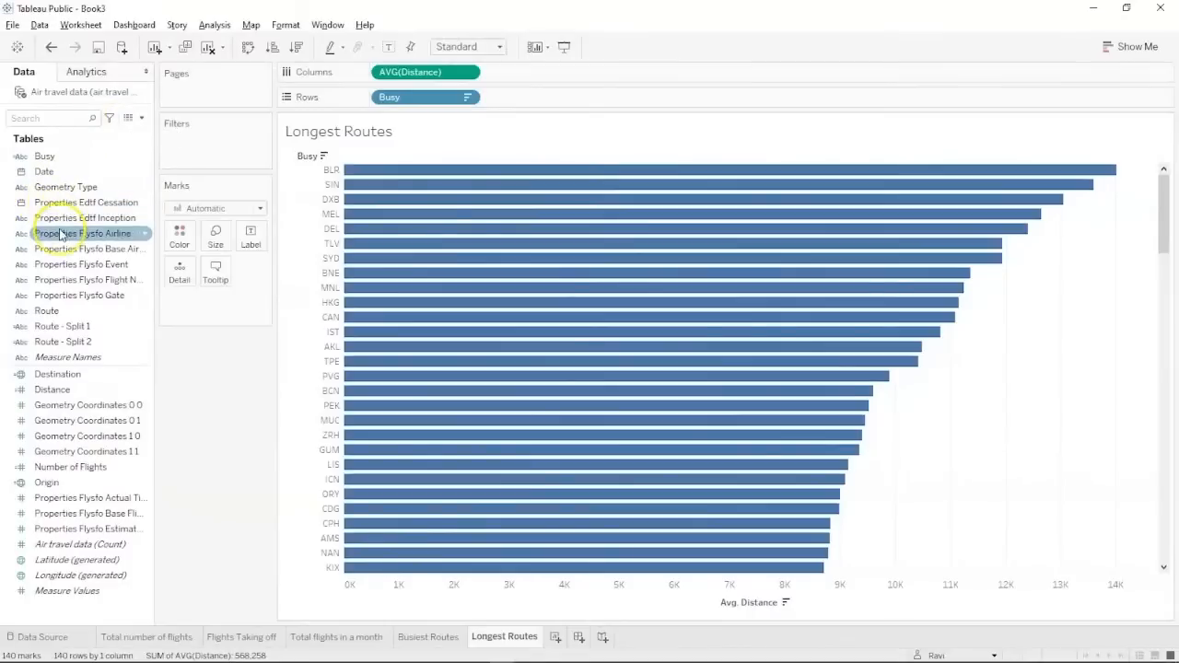
{"action": "left_click", "coordinate": [43, 157]}
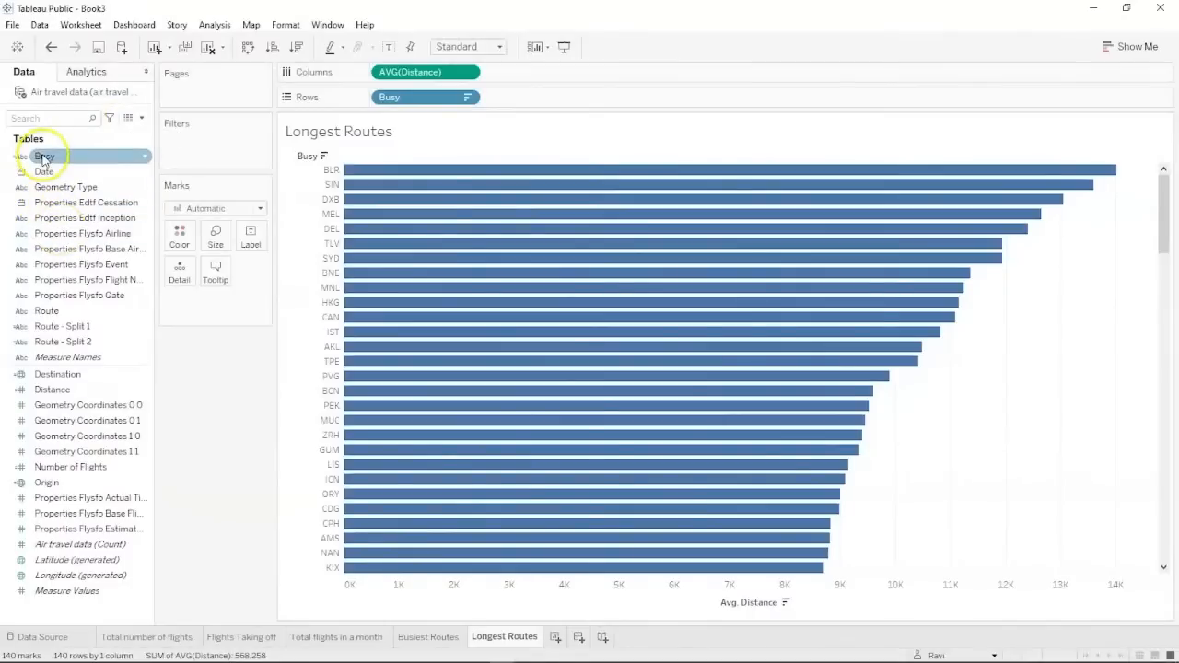
Filter the Busy airports to the top 10 by average Distance.
{"action": "left_click_drag", "start_coordinate": [44, 157], "coordinate": [171, 131]}
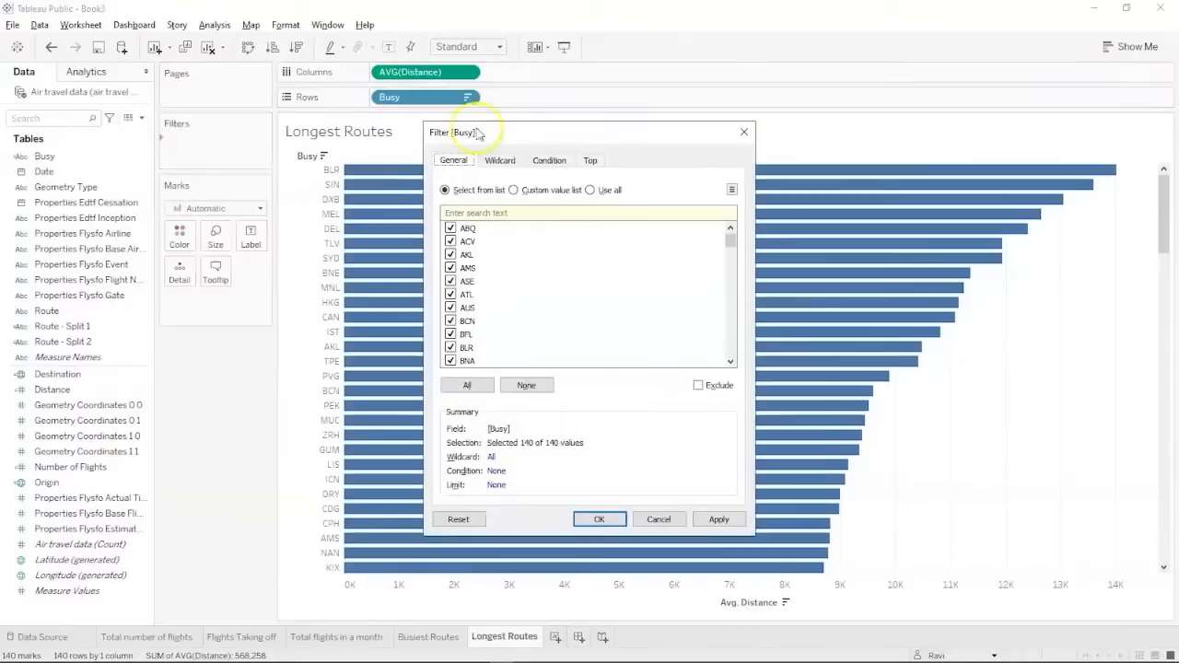
{"action": "left_click", "coordinate": [590, 160]}
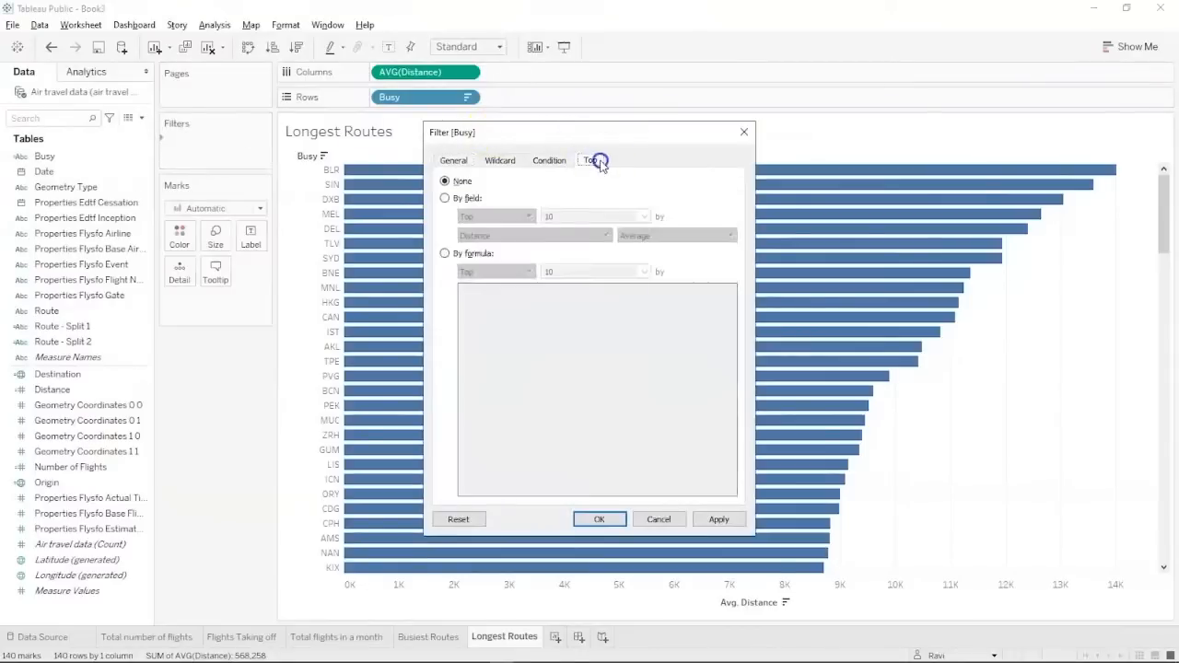
{"action": "left_click", "coordinate": [453, 205]}
{"action": "left_click", "coordinate": [715, 519]}
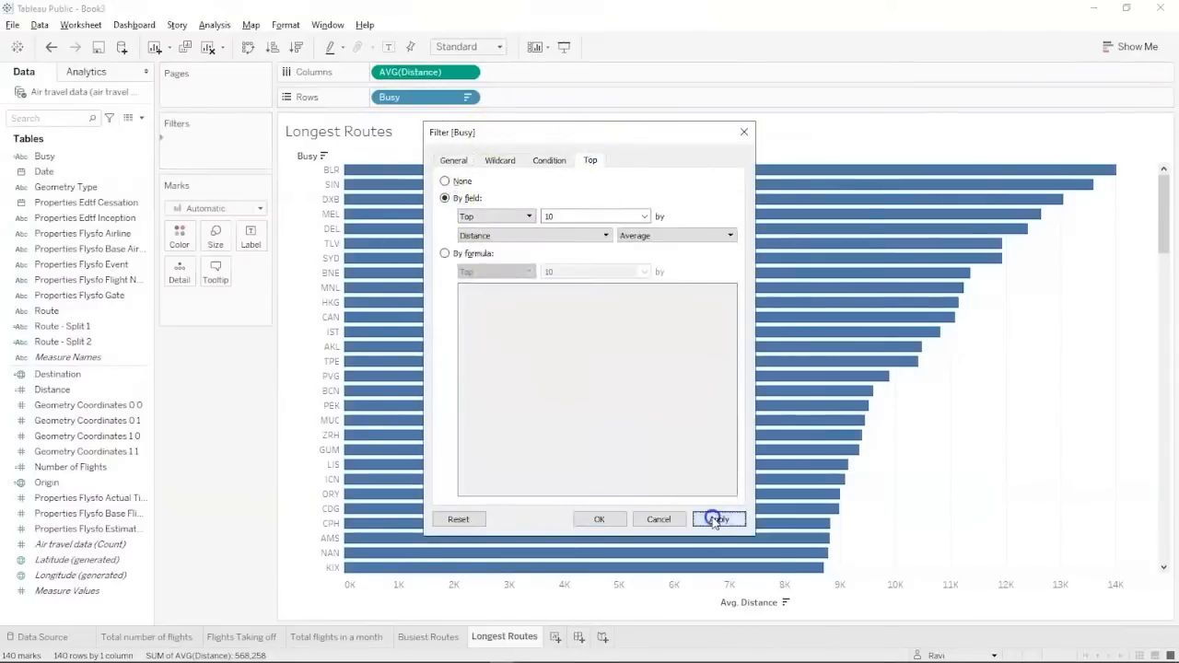
{"action": "left_click", "coordinate": [598, 520]}
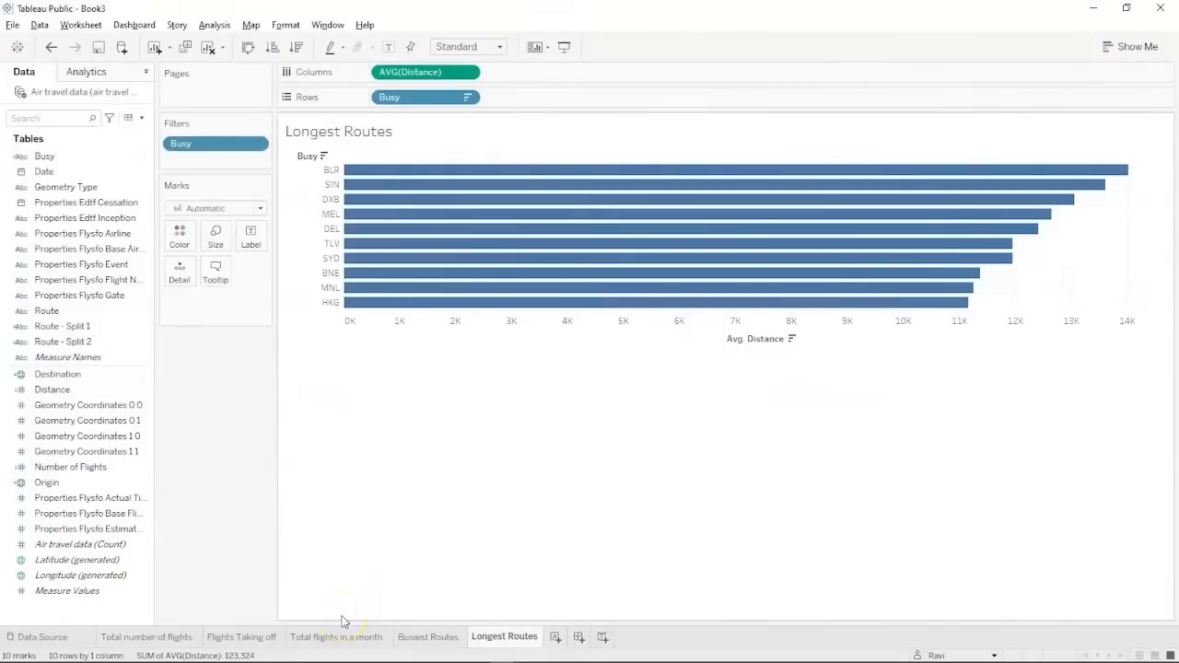
{"action": "key", "text": "alt+Tab"}
{"action": "key", "text": "alt+Tab"}
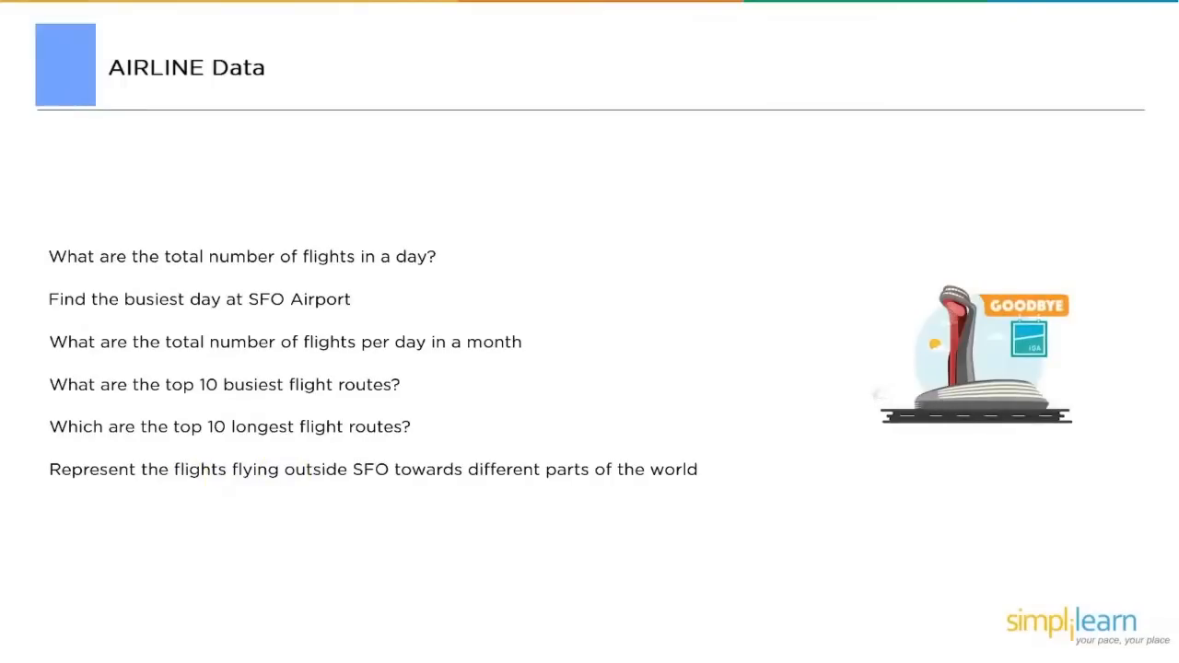
{"action": "key", "text": "alt+Tab"}
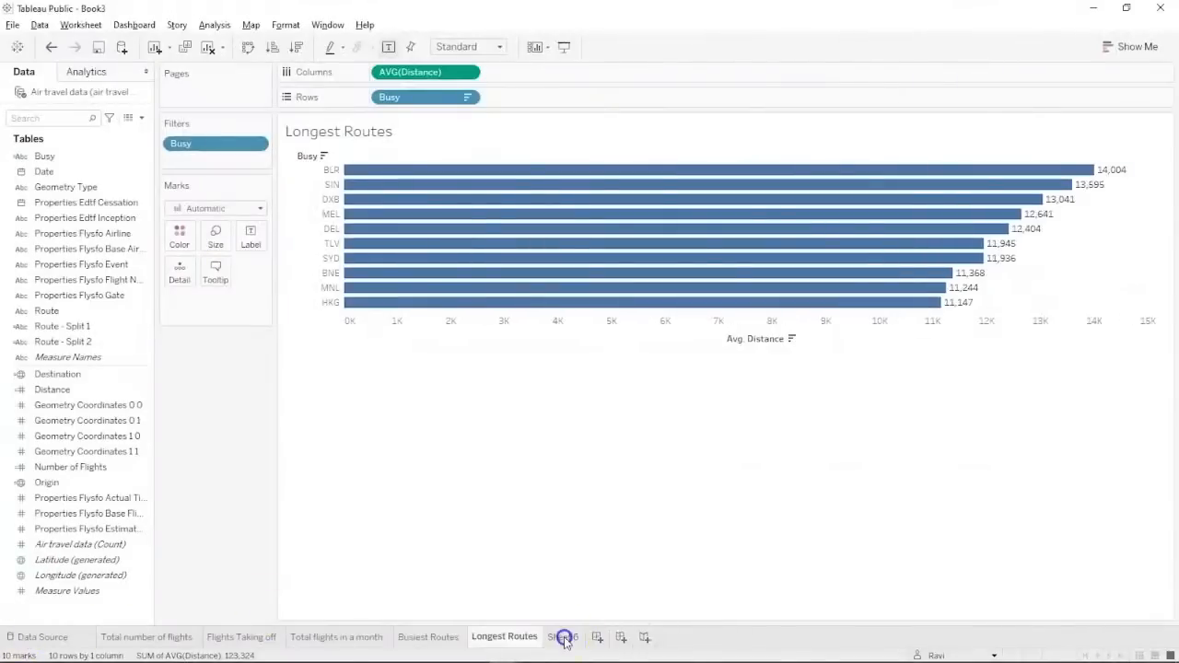
Add a new worksheet named 'Map flights from SFO'.
{"action": "left_click", "coordinate": [555, 636]}
{"action": "double_click", "coordinate": [562, 637]}
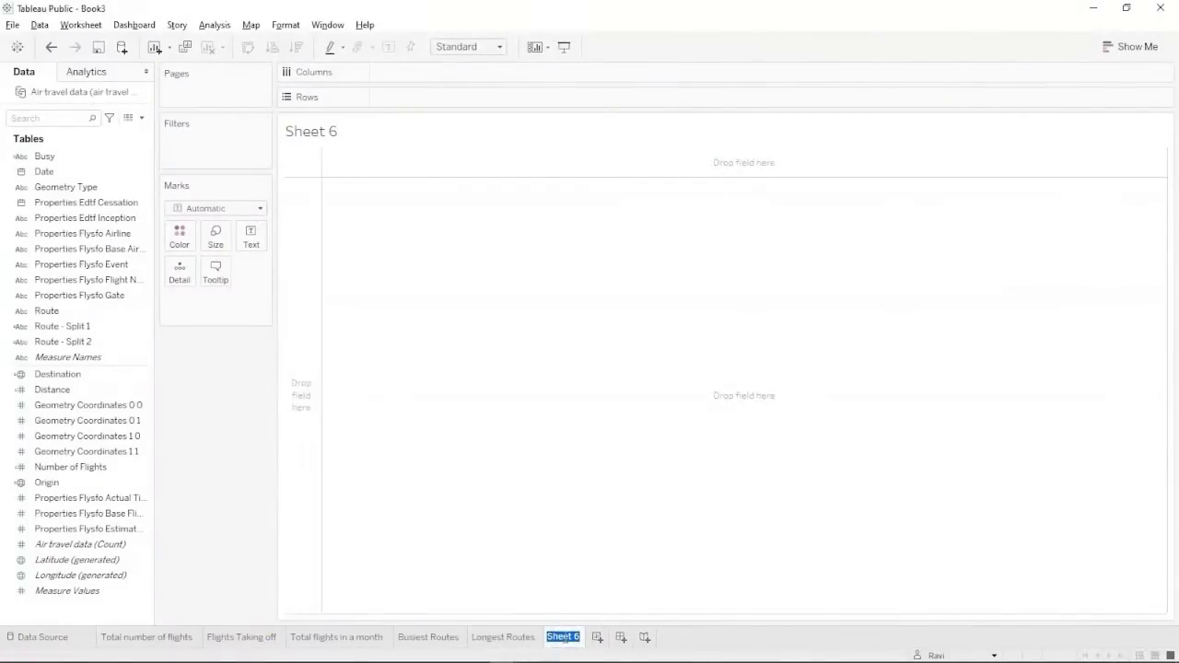
{"action": "type", "text": "MAp flight"}
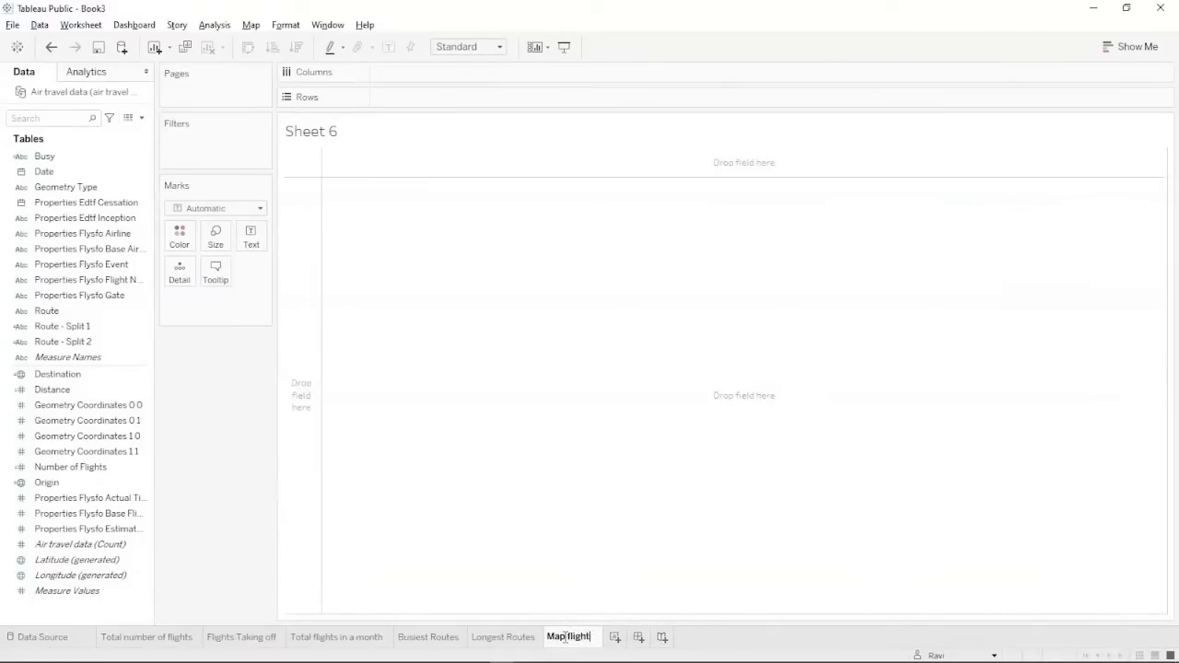
{"action": "type", "text": "s from SFO"}
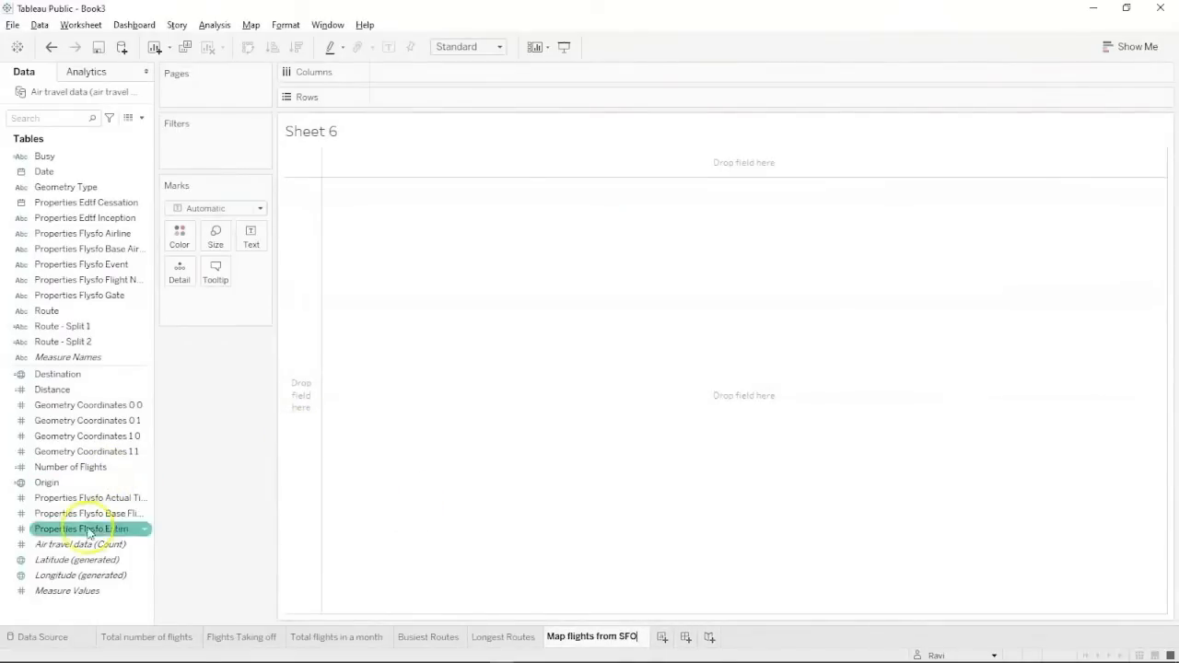
Build a world map from Latitude and Longitude (generated) with the mark type set to Map.
{"action": "left_click", "coordinate": [79, 561]}
{"action": "left_click", "coordinate": [77, 577], "text": "ctrl"}
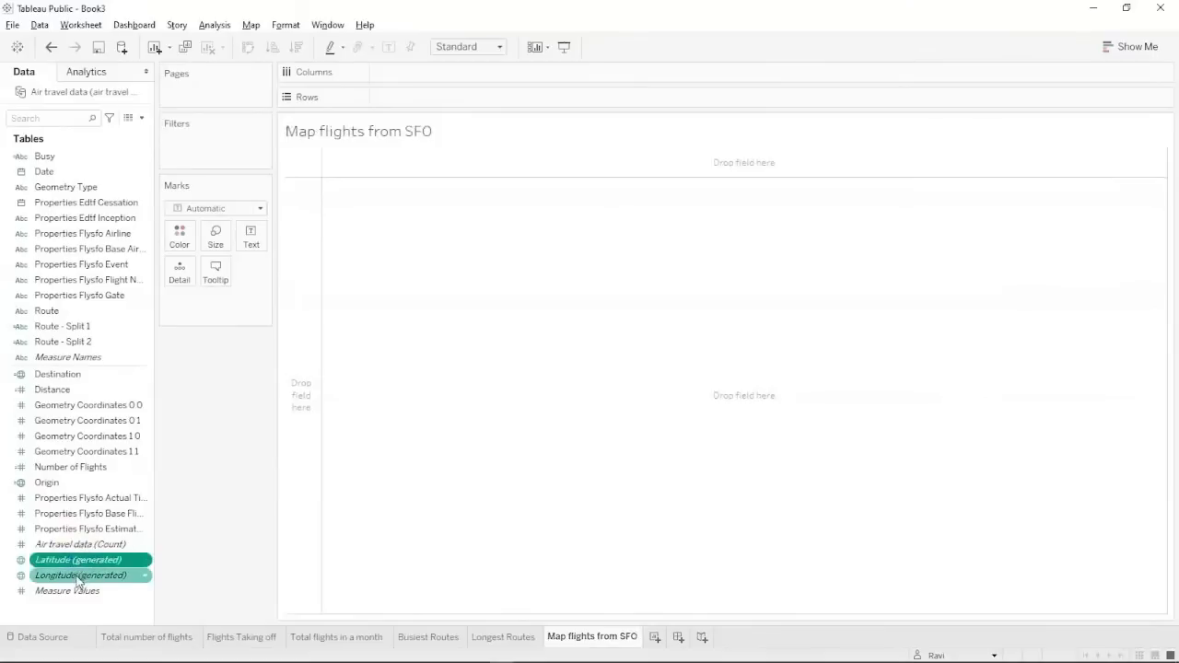
{"action": "left_click", "coordinate": [1130, 46]}
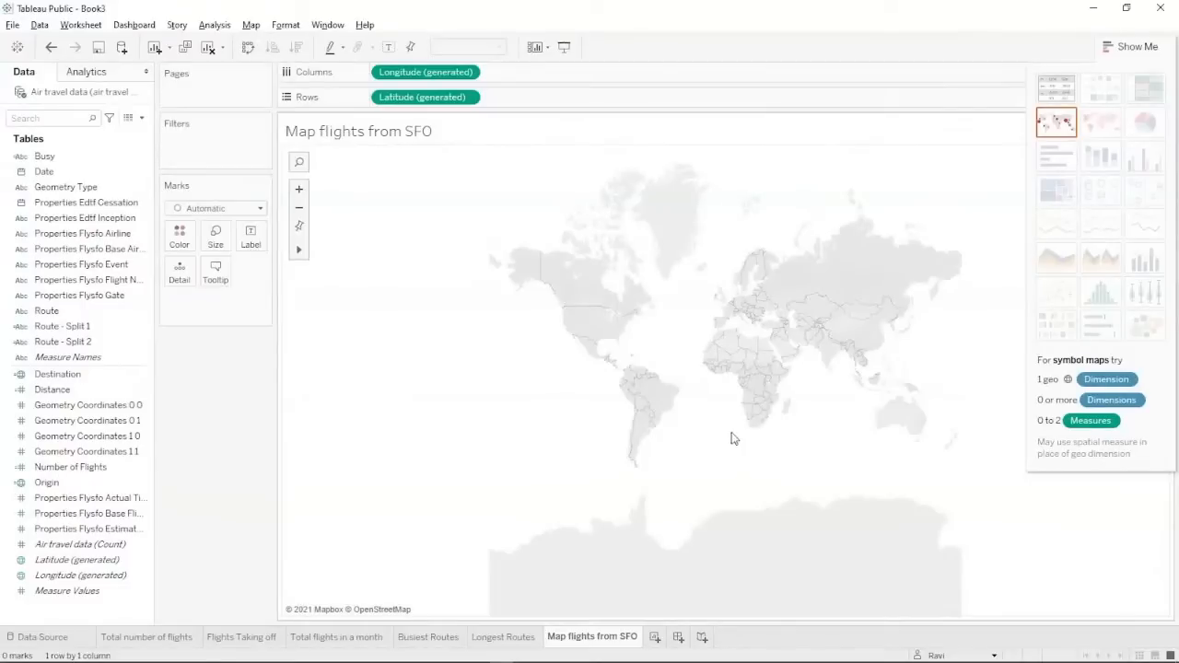
{"action": "left_click", "coordinate": [260, 208]}
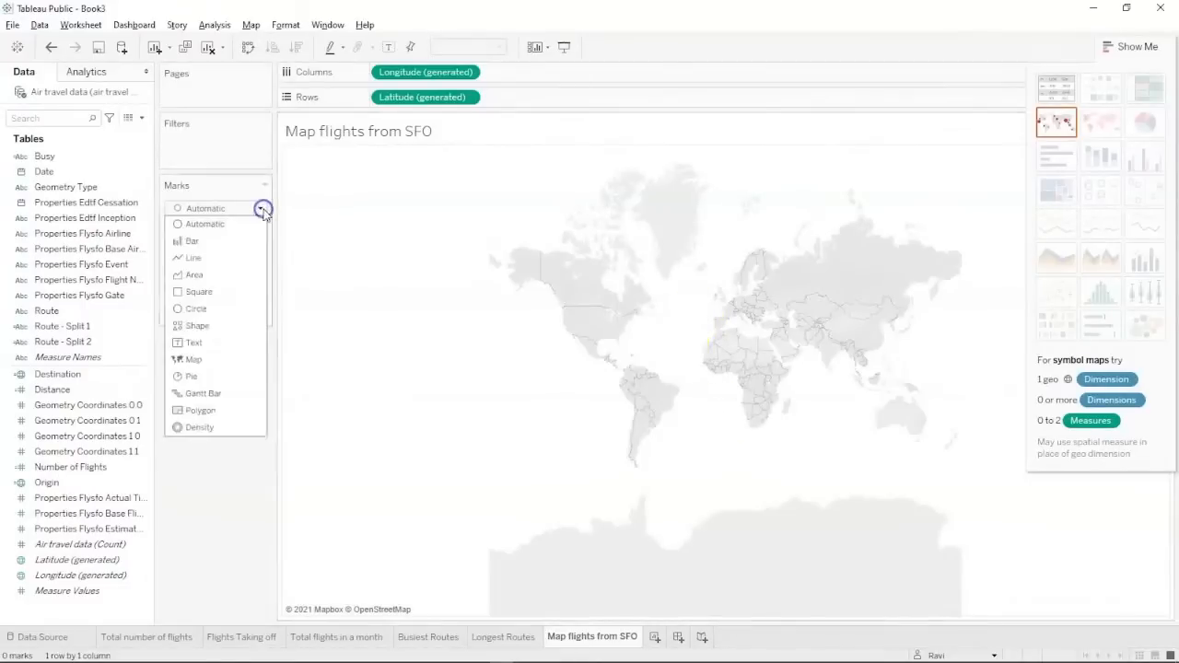
{"action": "left_click", "coordinate": [210, 359]}
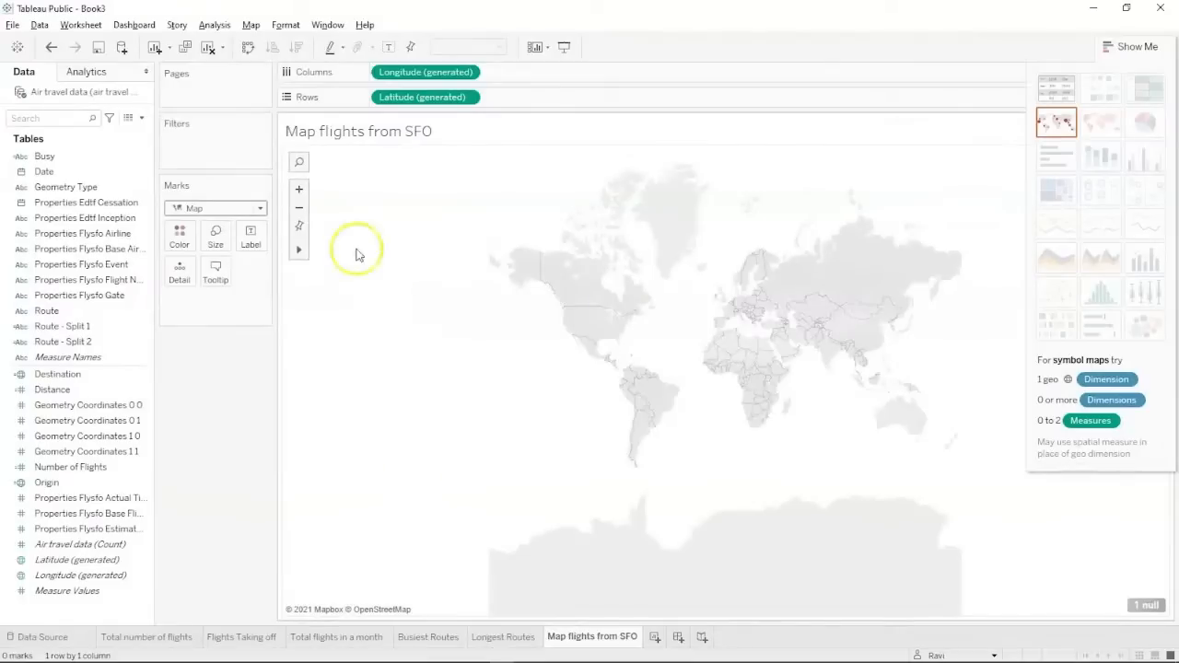
{"action": "left_click", "coordinate": [140, 118]}
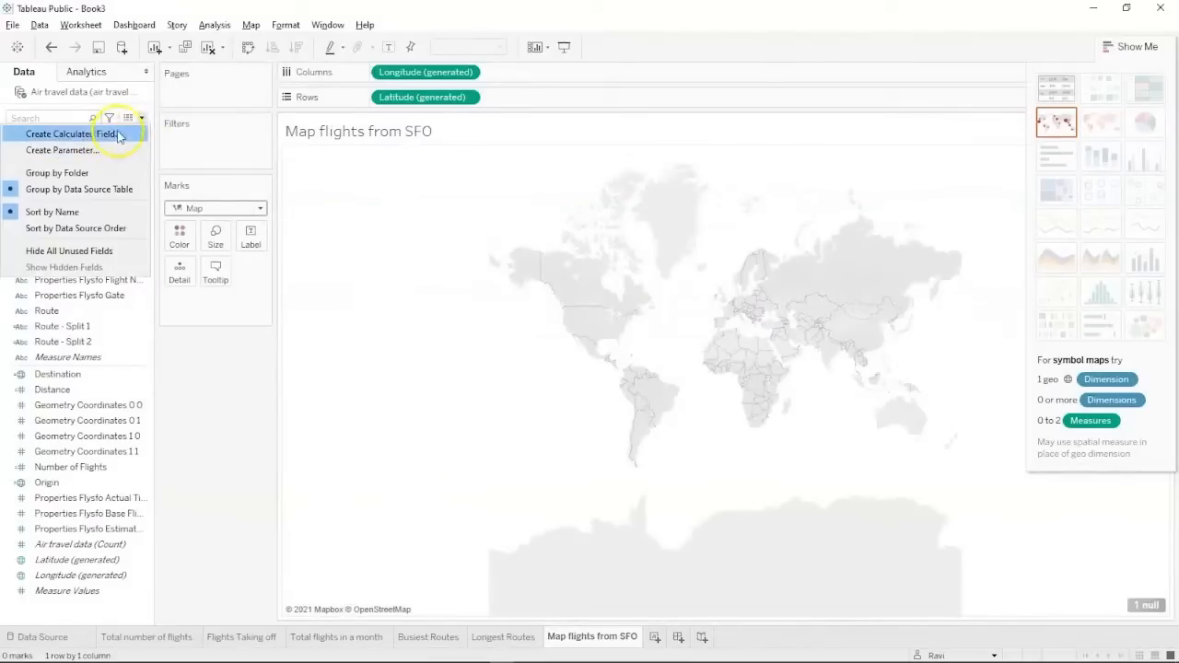
Create the Flights LINE calculated field as MAKELINE([Origin],[Destination]).
{"action": "left_click", "coordinate": [106, 134]}
{"action": "key", "text": "BackSpace"}
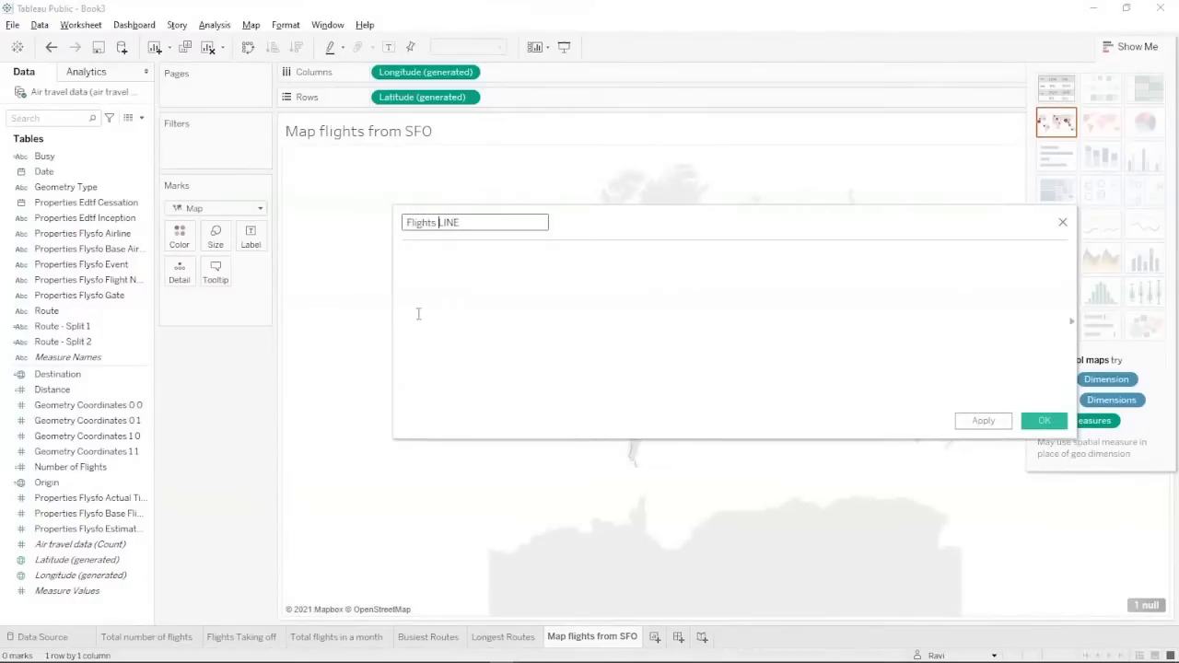
{"action": "left_click", "coordinate": [437, 313]}
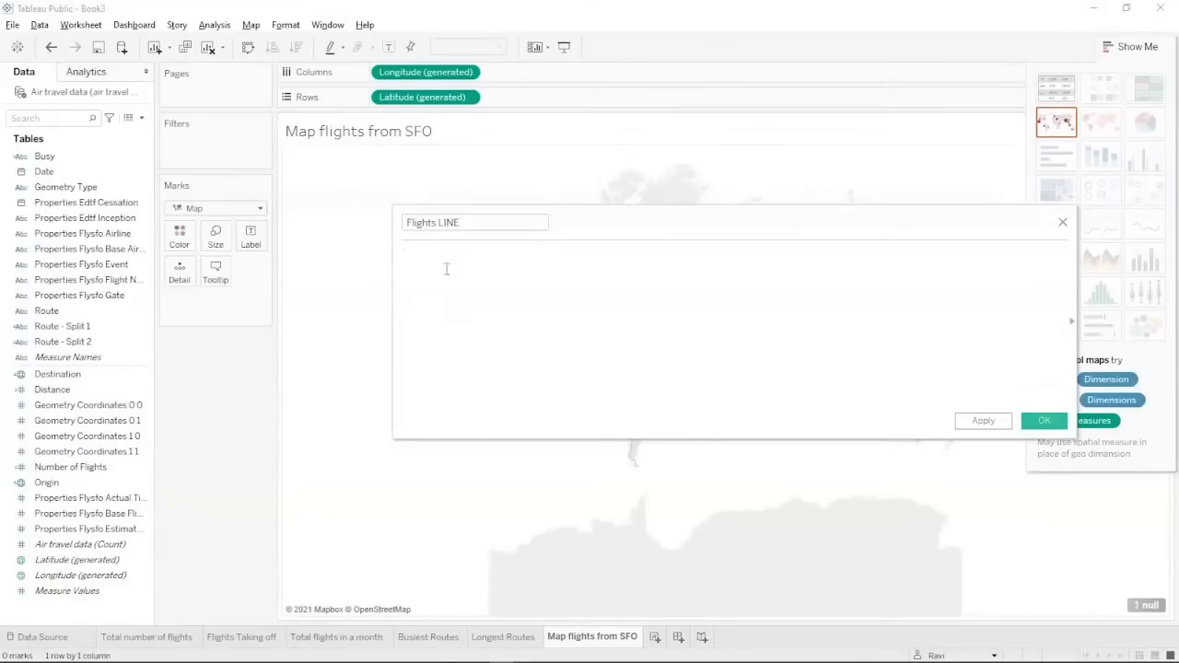
{"action": "type", "text": "mak"}
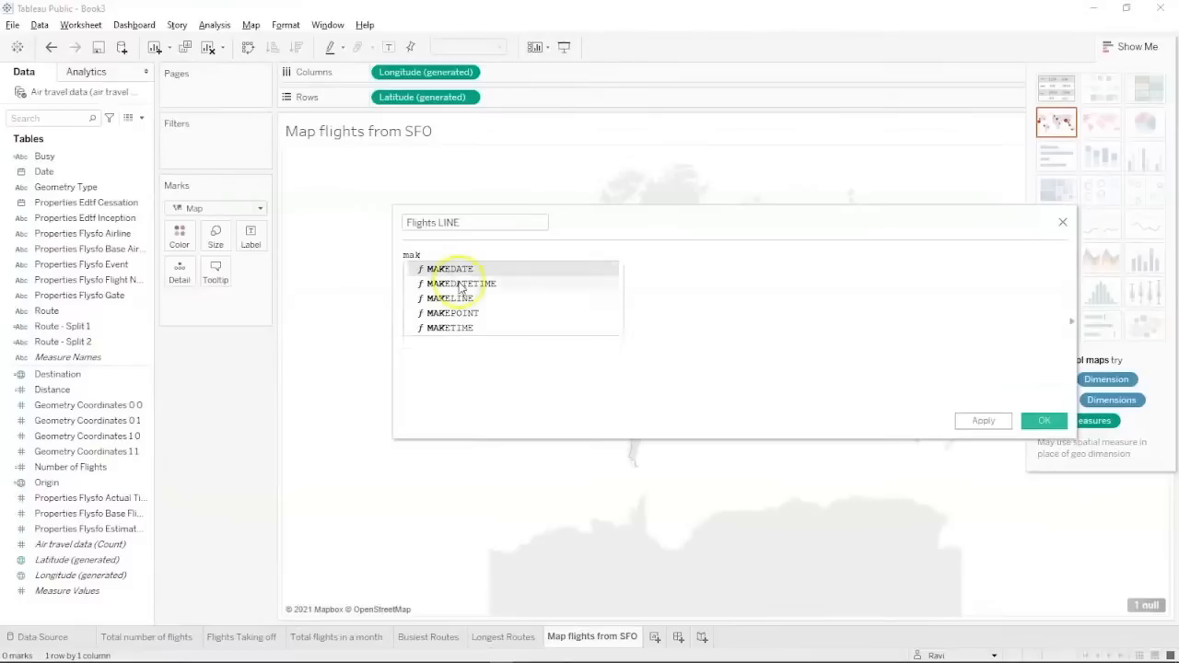
{"action": "double_click", "coordinate": [451, 297]}
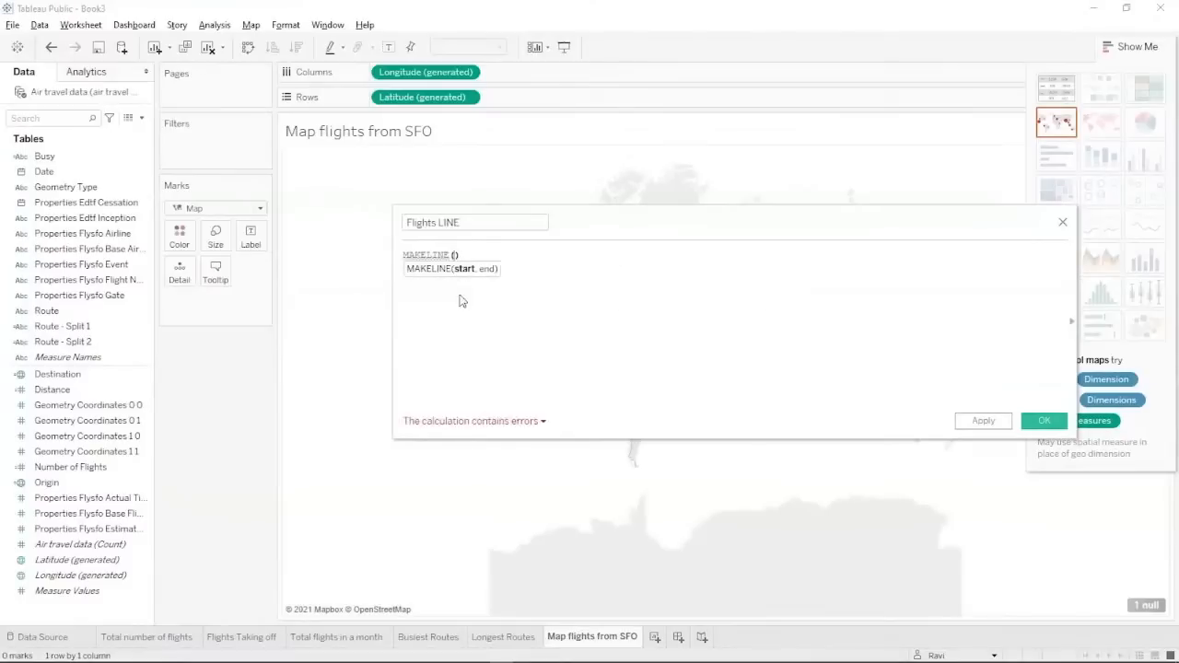
{"action": "type", "text": "or"}
{"action": "double_click", "coordinate": [461, 288]}
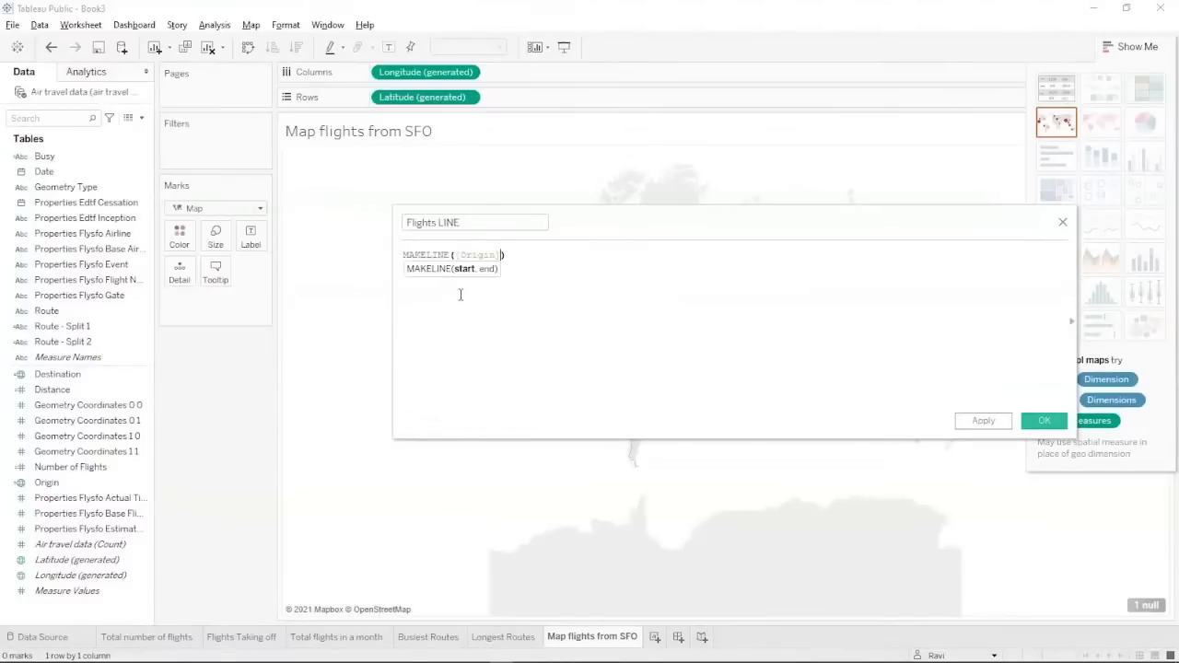
{"action": "type", "text": ",des"}
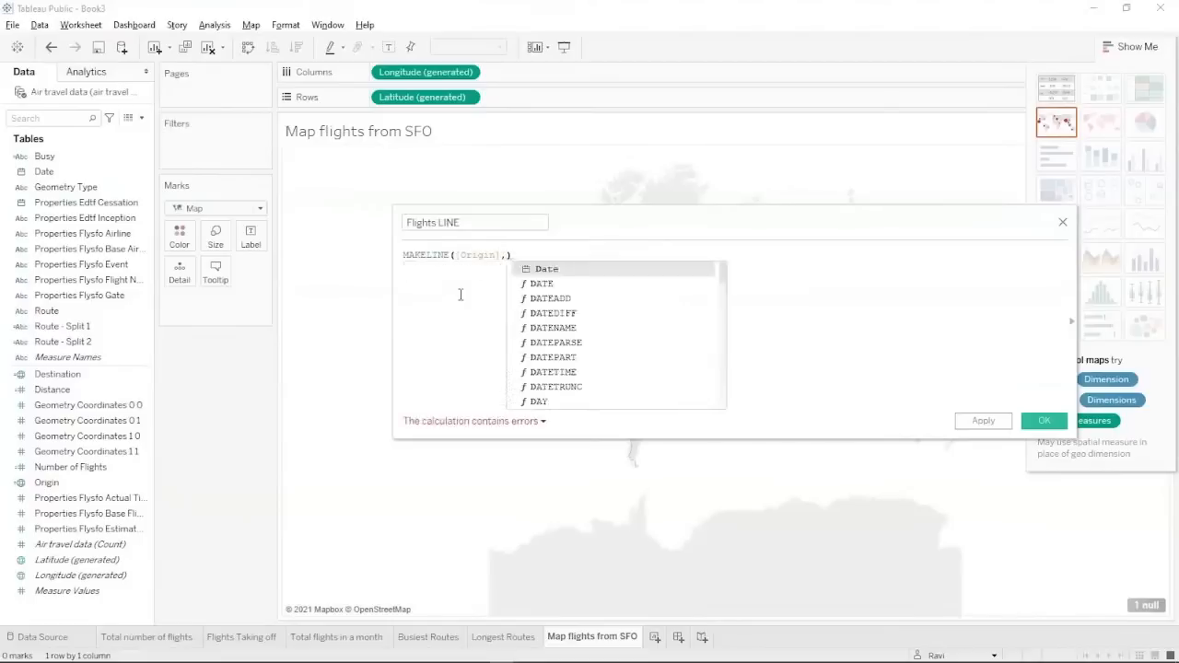
{"action": "key", "text": "Return"}
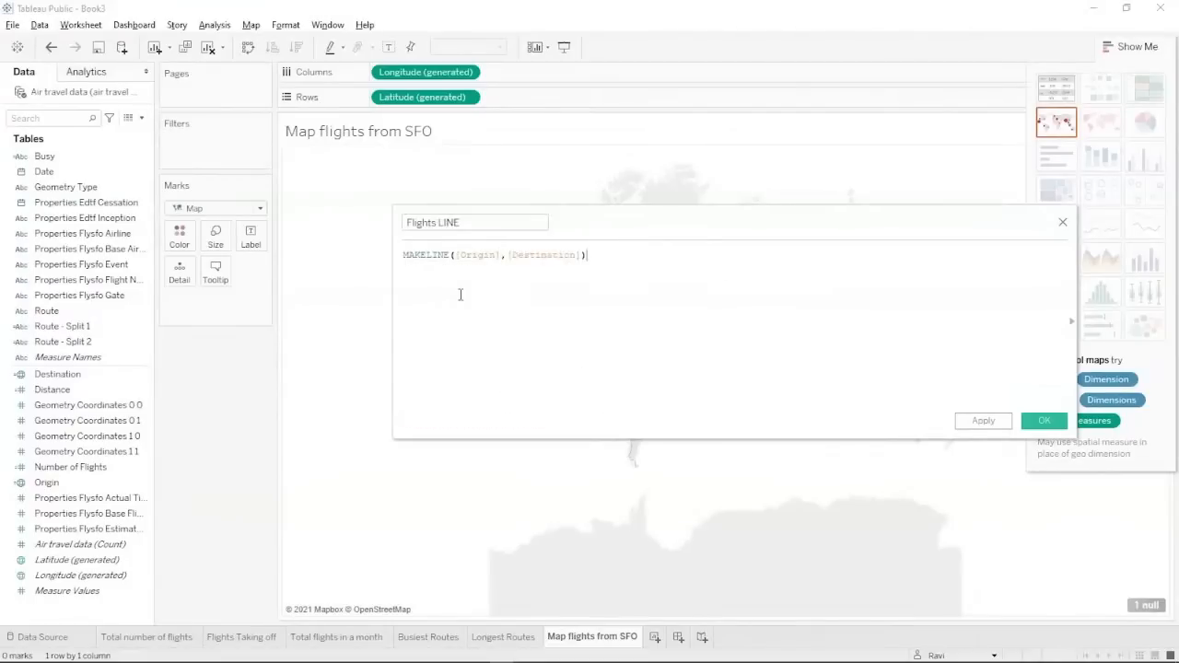
{"action": "left_click", "coordinate": [828, 399]}
{"action": "left_click", "coordinate": [1042, 422]}
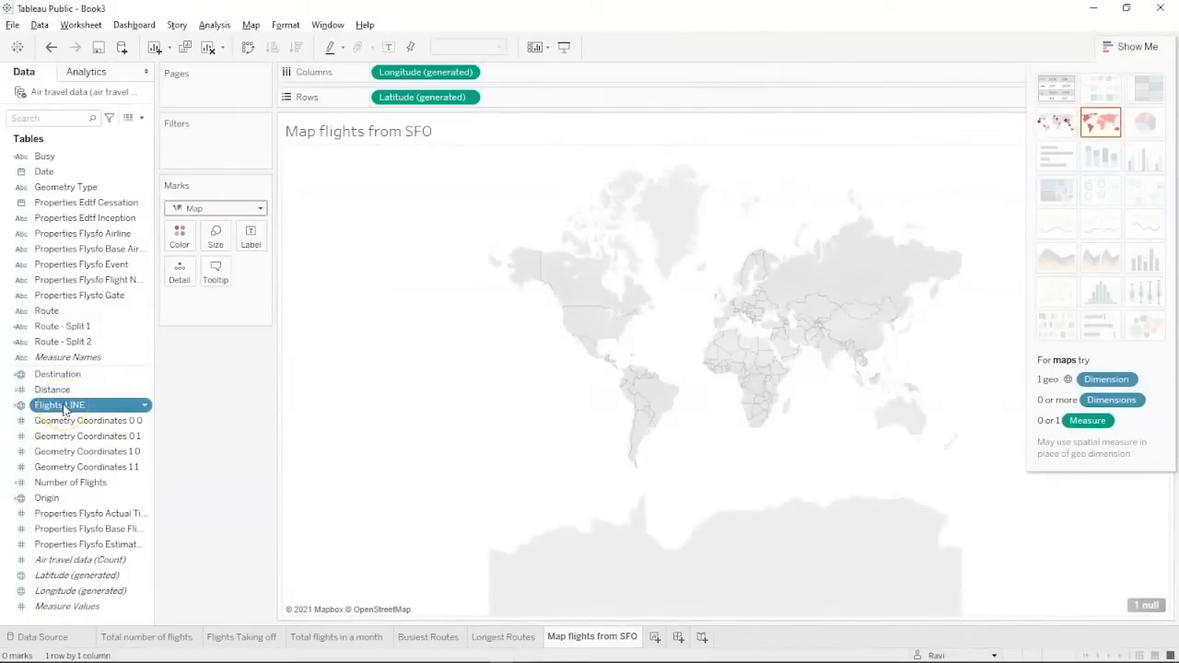
Draw Flights LINE routes on the map with Route and Distance added to the marks.
{"action": "mouse_move", "coordinate": [64, 409]}
{"action": "left_mouse_down"}
{"action": "mouse_move", "coordinate": [131, 298]}
{"action": "mouse_move", "coordinate": [179, 273]}
{"action": "left_mouse_up"}
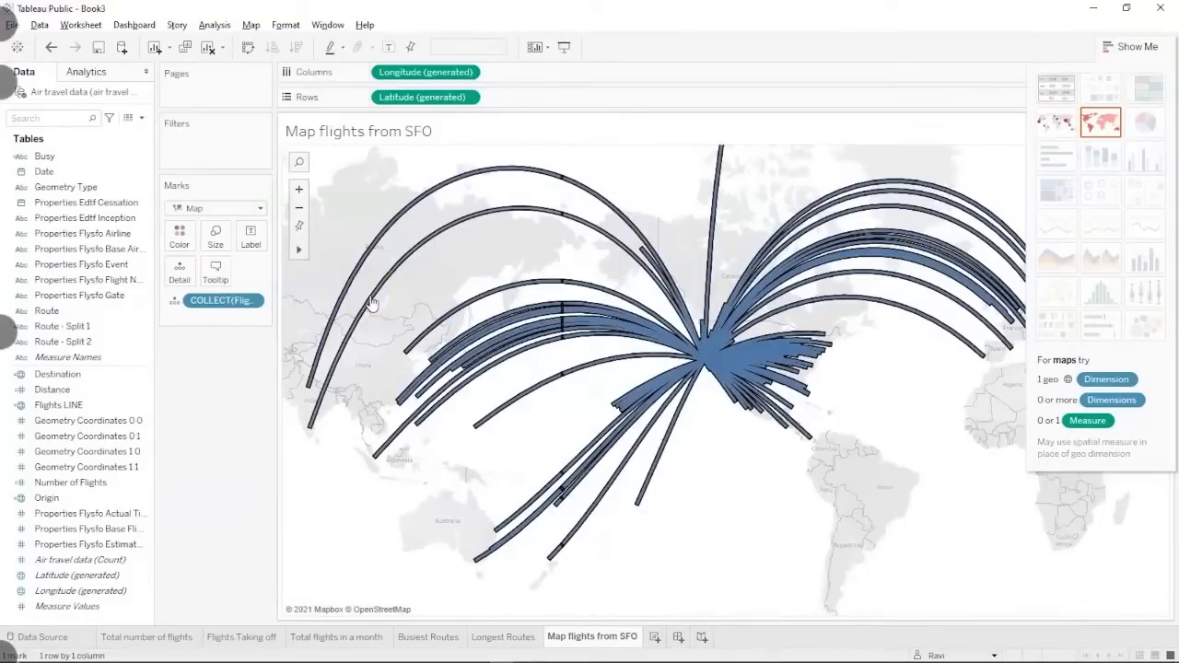
{"action": "left_click", "coordinate": [108, 437]}
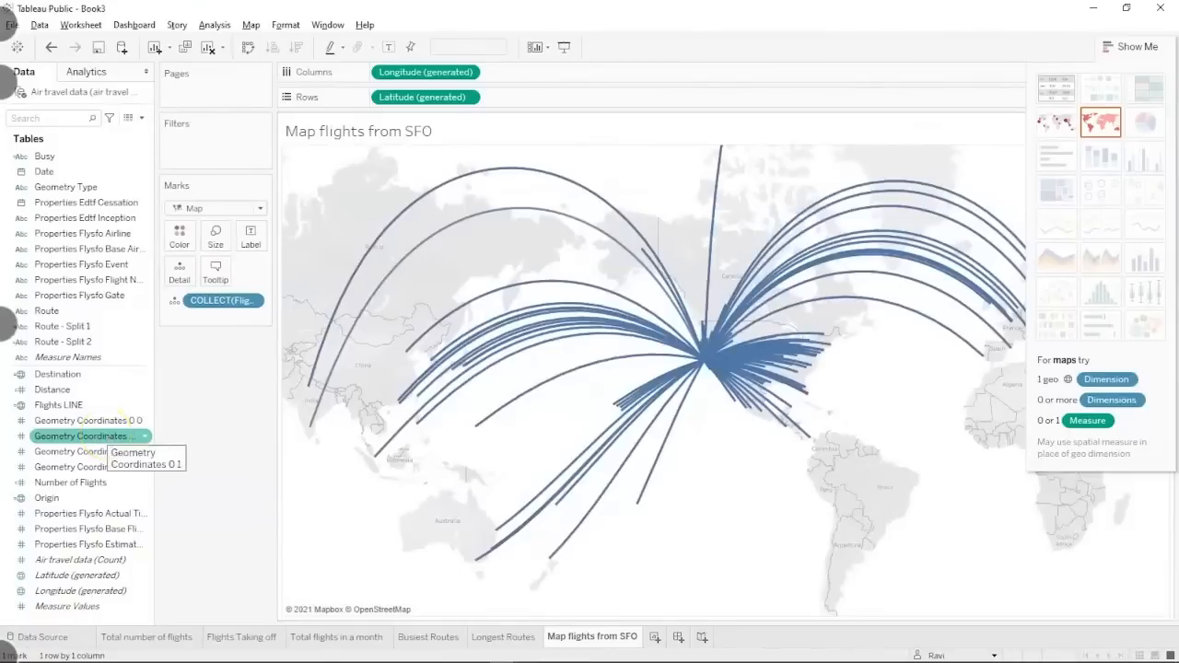
{"action": "right_click", "coordinate": [108, 438]}
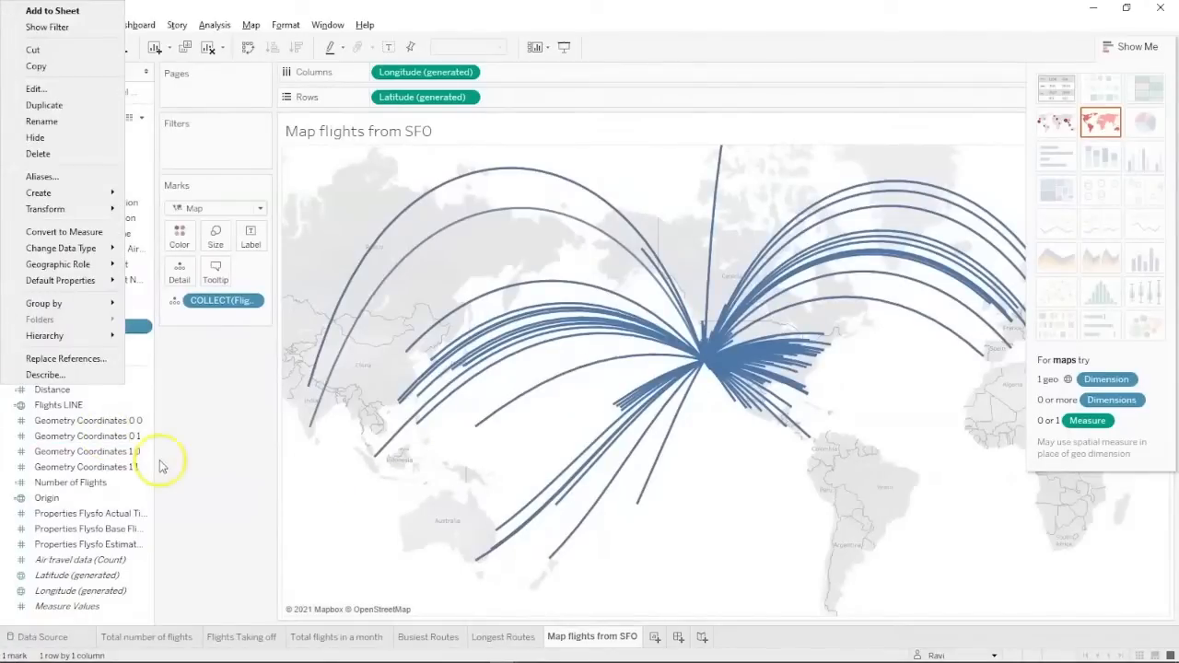
{"action": "left_click", "coordinate": [189, 468]}
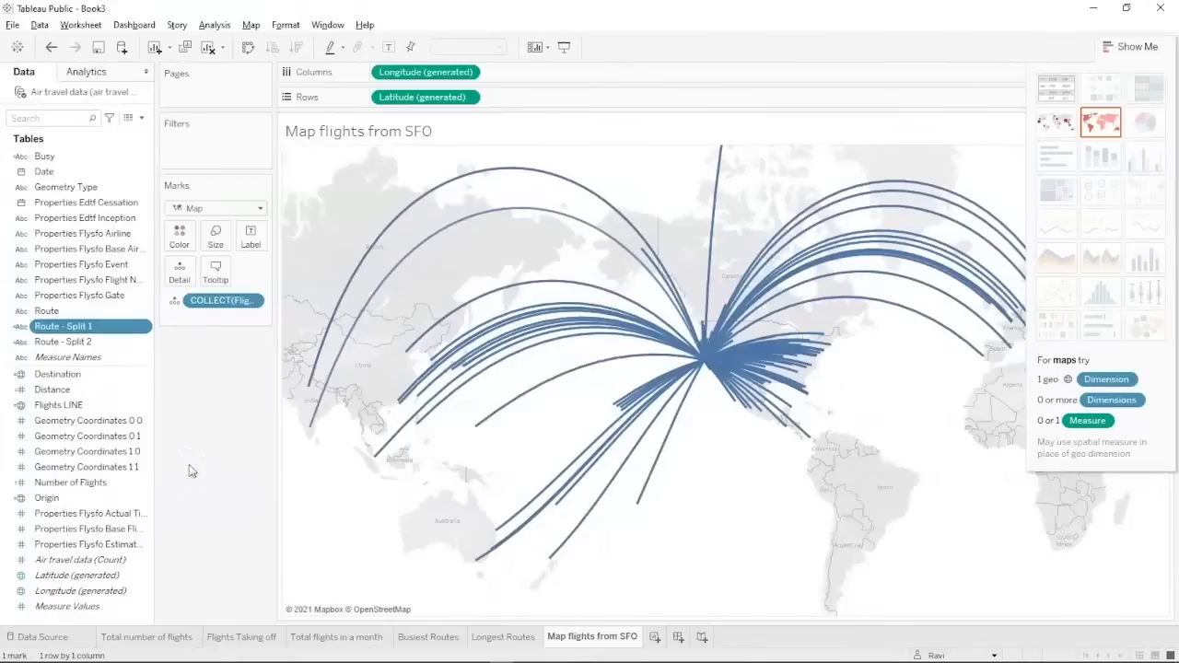
{"action": "left_click", "coordinate": [72, 324]}
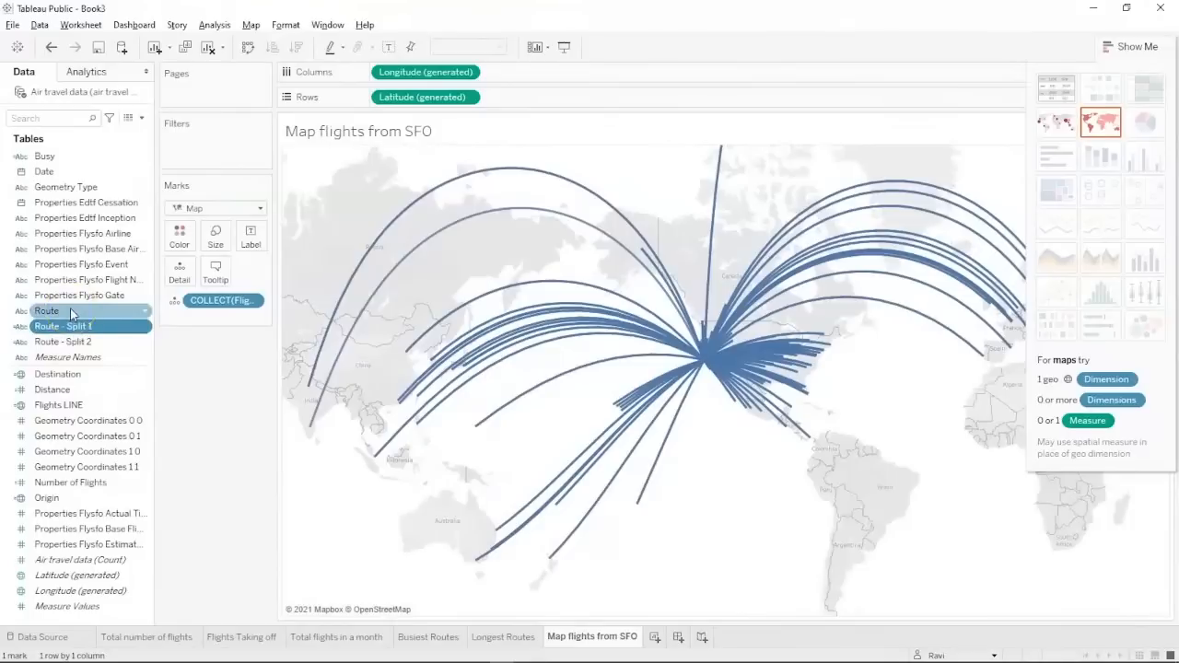
{"action": "left_click_drag", "start_coordinate": [71, 313], "coordinate": [177, 267]}
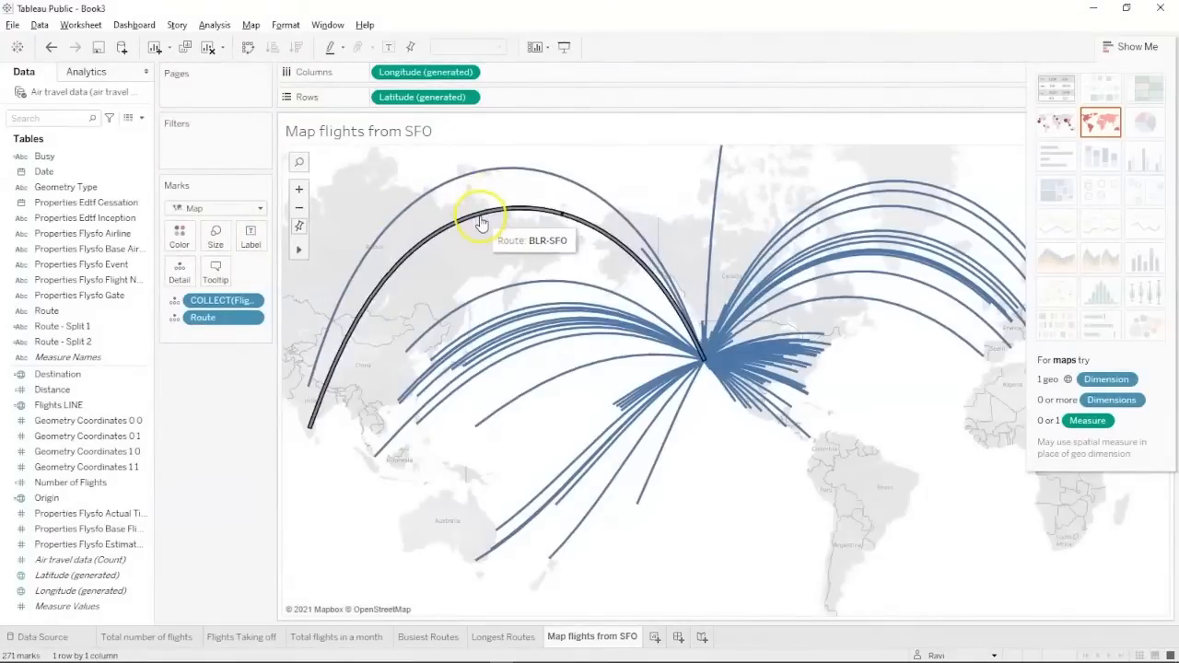
{"action": "left_click_drag", "start_coordinate": [71, 390], "coordinate": [181, 279]}
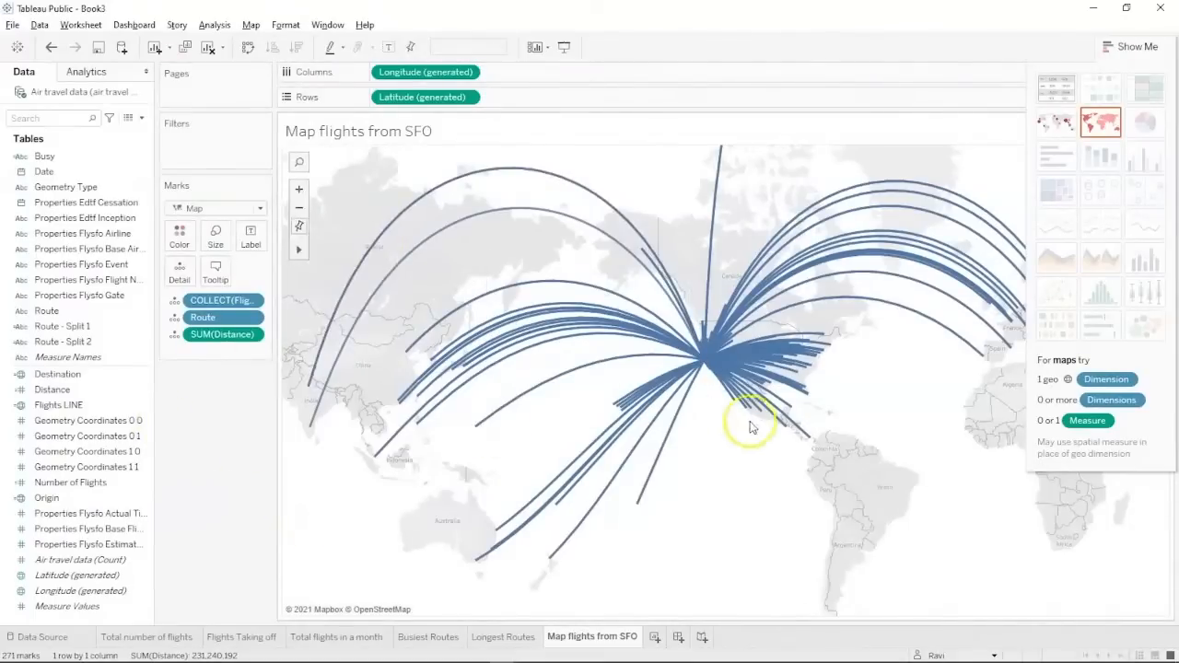
{"action": "left_click", "coordinate": [1141, 44]}
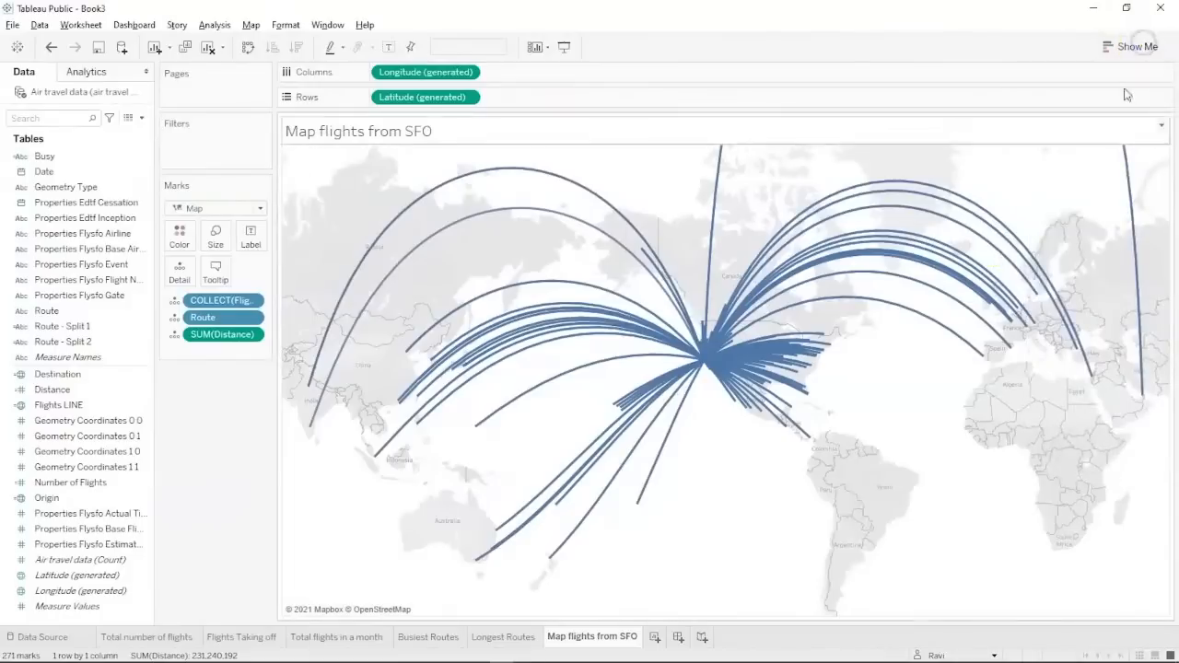
Create a new dashboard 1320 px wide with a 760 px maximum height.
{"action": "left_click", "coordinate": [677, 637]}
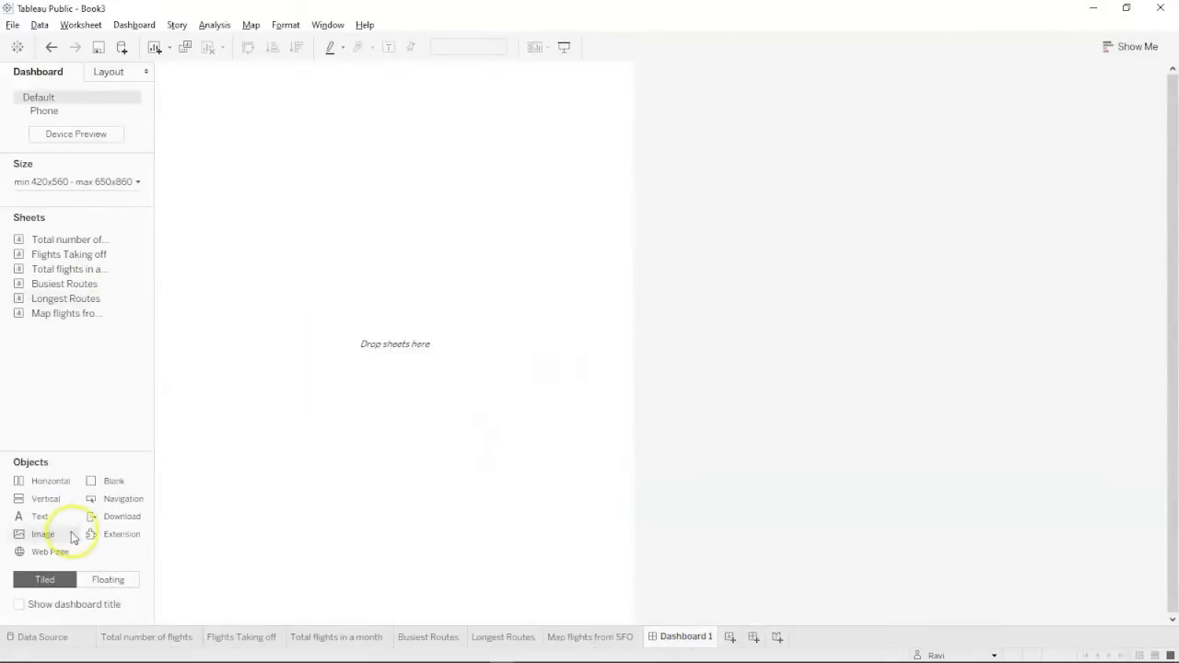
{"action": "left_click", "coordinate": [36, 181]}
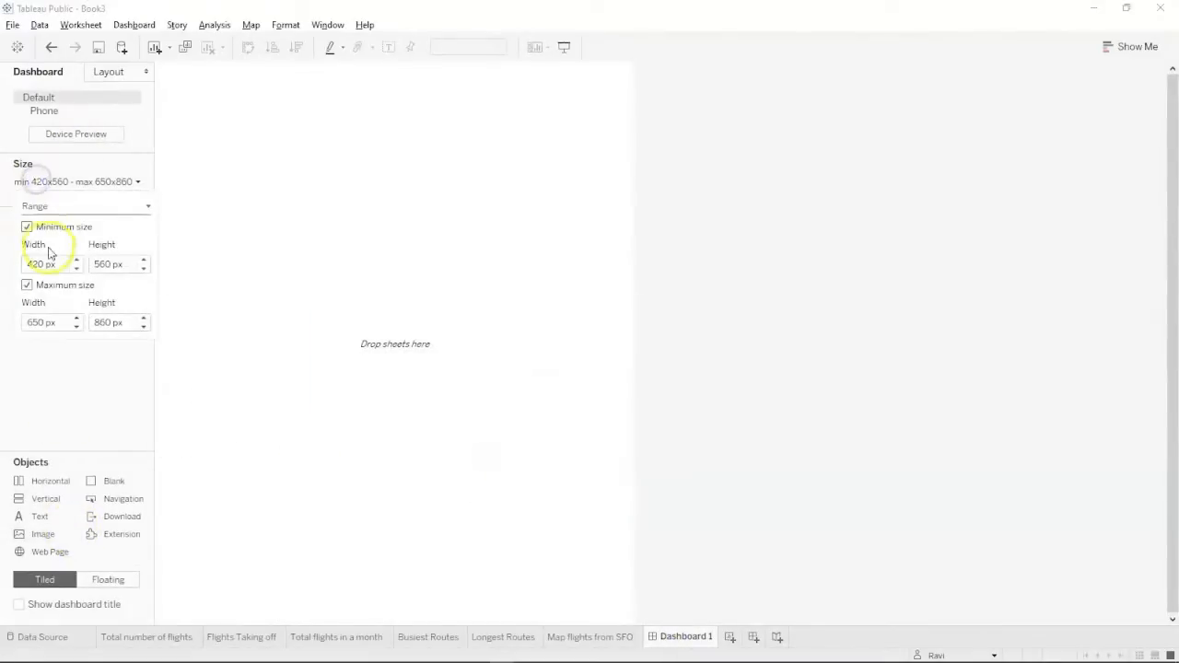
{"action": "left_click", "coordinate": [76, 261]}
{"action": "left_click", "coordinate": [76, 261]}
{"action": "left_click", "coordinate": [77, 261]}
{"action": "left_click", "coordinate": [76, 261]}
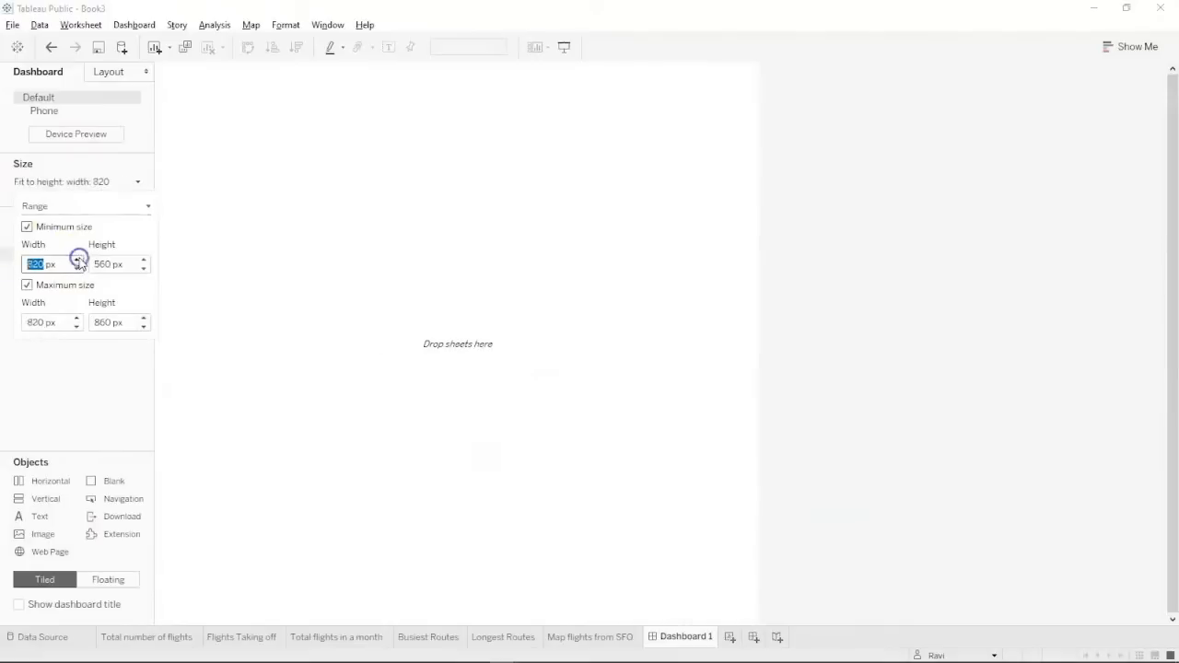
{"action": "left_click", "coordinate": [76, 261]}
{"action": "left_click", "coordinate": [77, 262]}
{"action": "left_click", "coordinate": [78, 261]}
{"action": "left_click", "coordinate": [79, 261]}
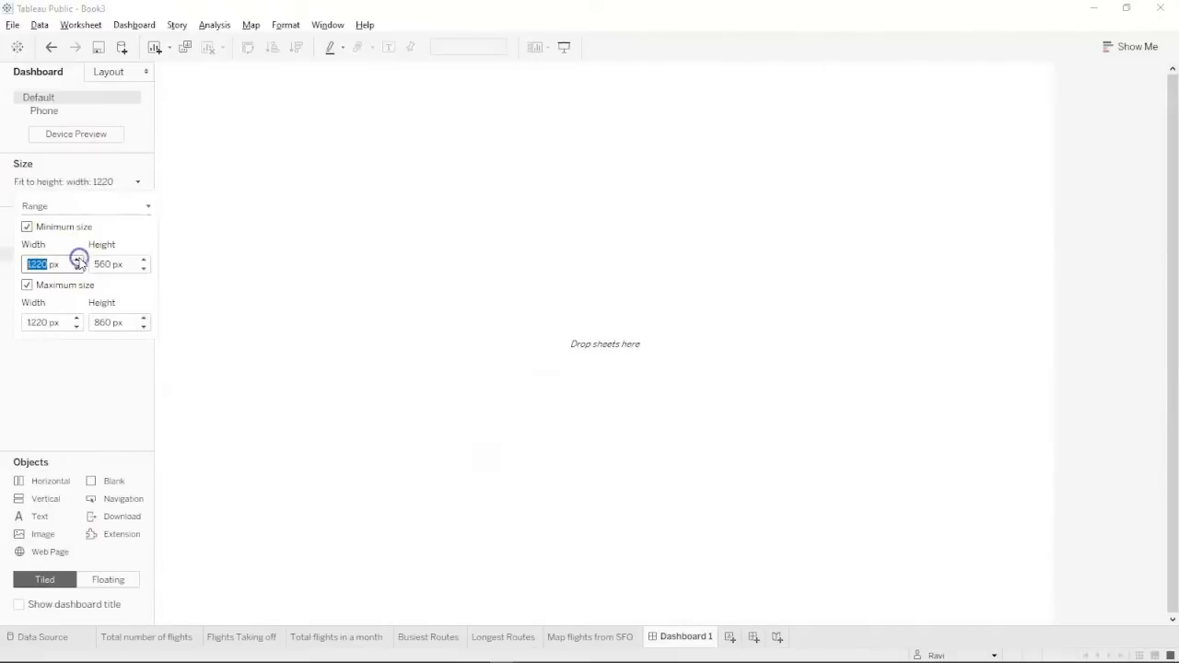
{"action": "left_click", "coordinate": [78, 261]}
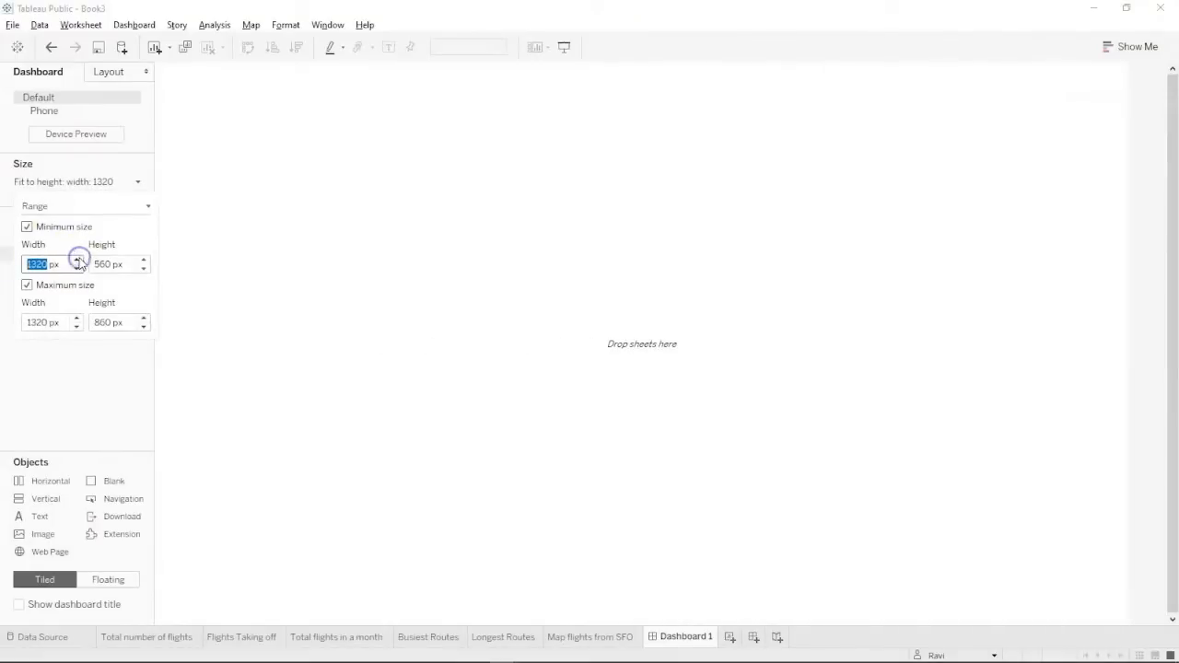
{"action": "left_click", "coordinate": [143, 326]}
{"action": "left_click", "coordinate": [58, 391]}
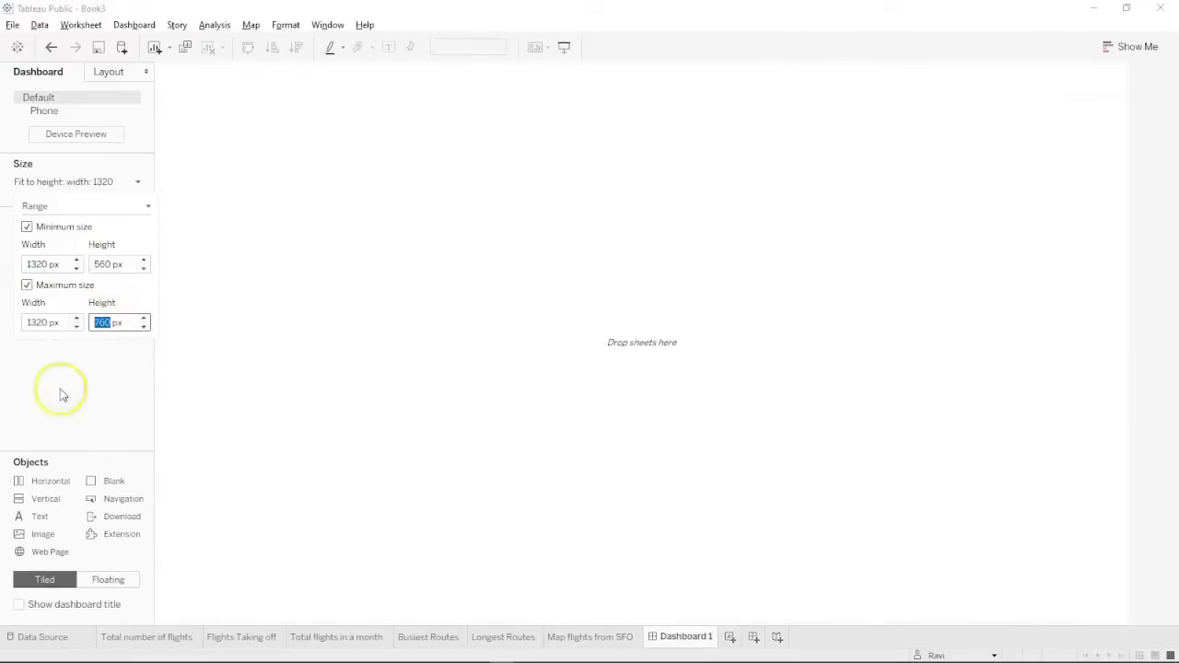
{"action": "mouse_move", "coordinate": [84, 238]}
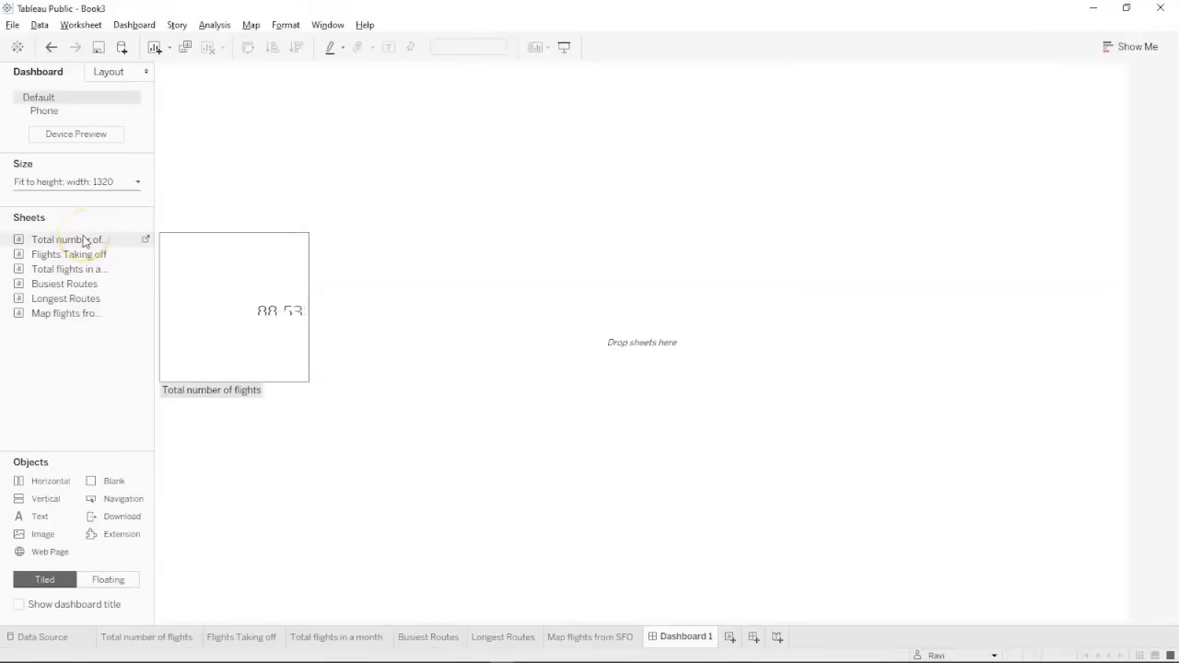
Place Total number of flights, Flights Taking off and the SFO flight map on the dashboard.
{"action": "mouse_move", "coordinate": [75, 268]}
{"action": "left_click_drag", "start_coordinate": [92, 243], "coordinate": [295, 145]}
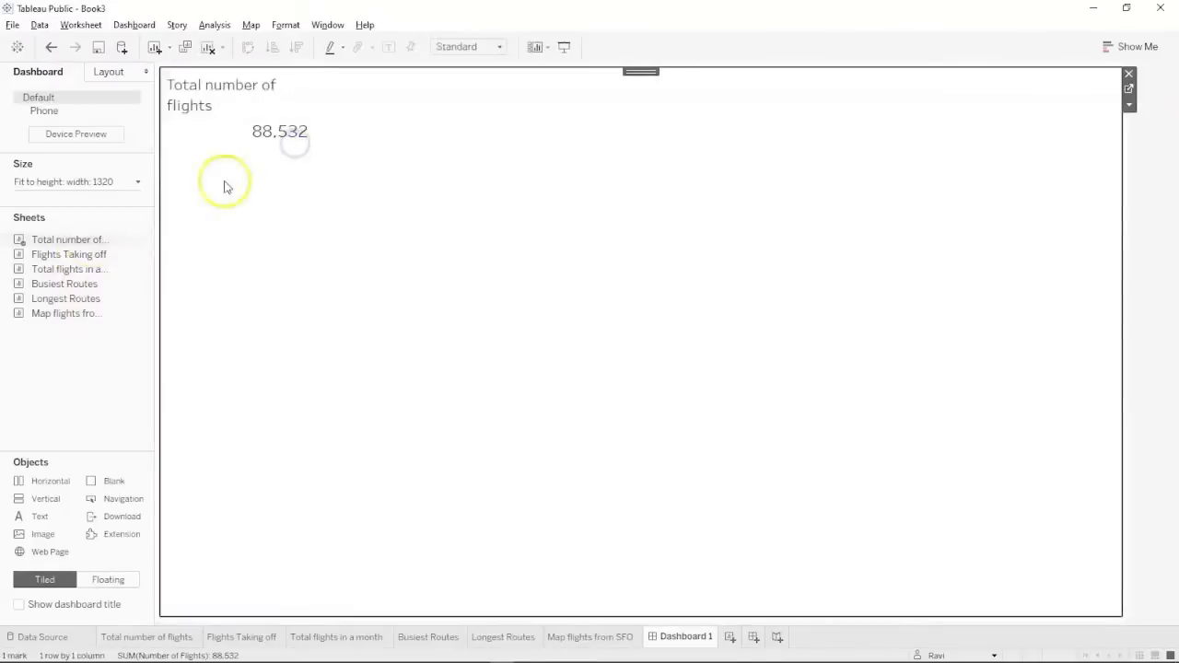
{"action": "left_click_drag", "start_coordinate": [92, 250], "coordinate": [546, 196]}
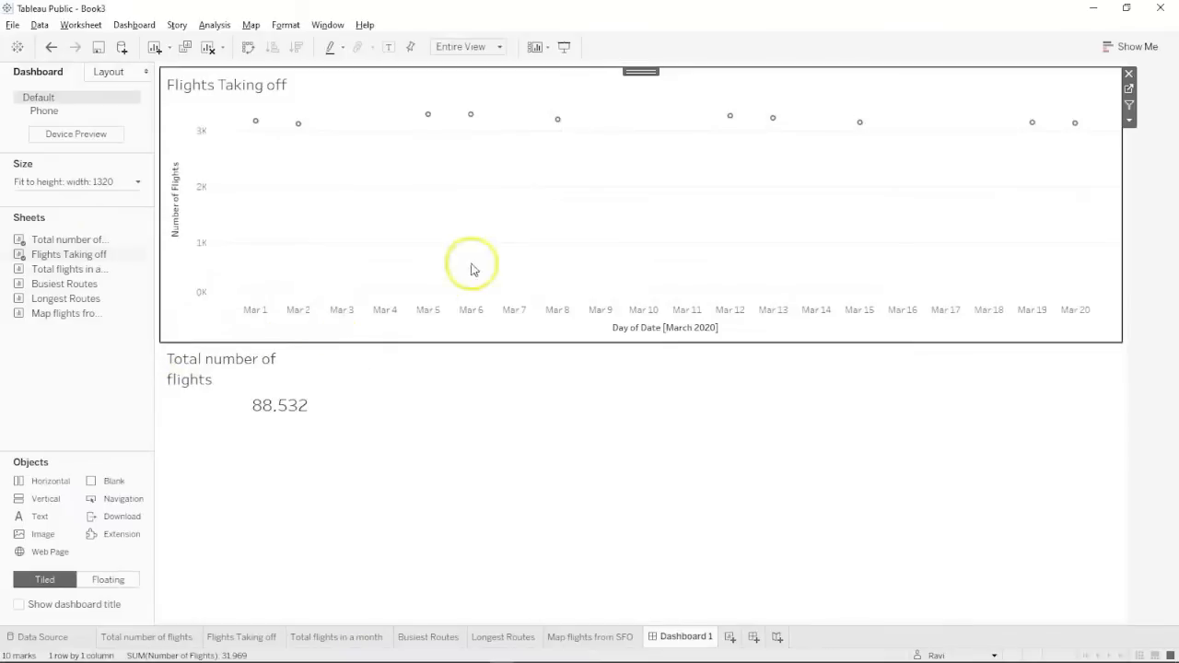
{"action": "left_click", "coordinate": [230, 364]}
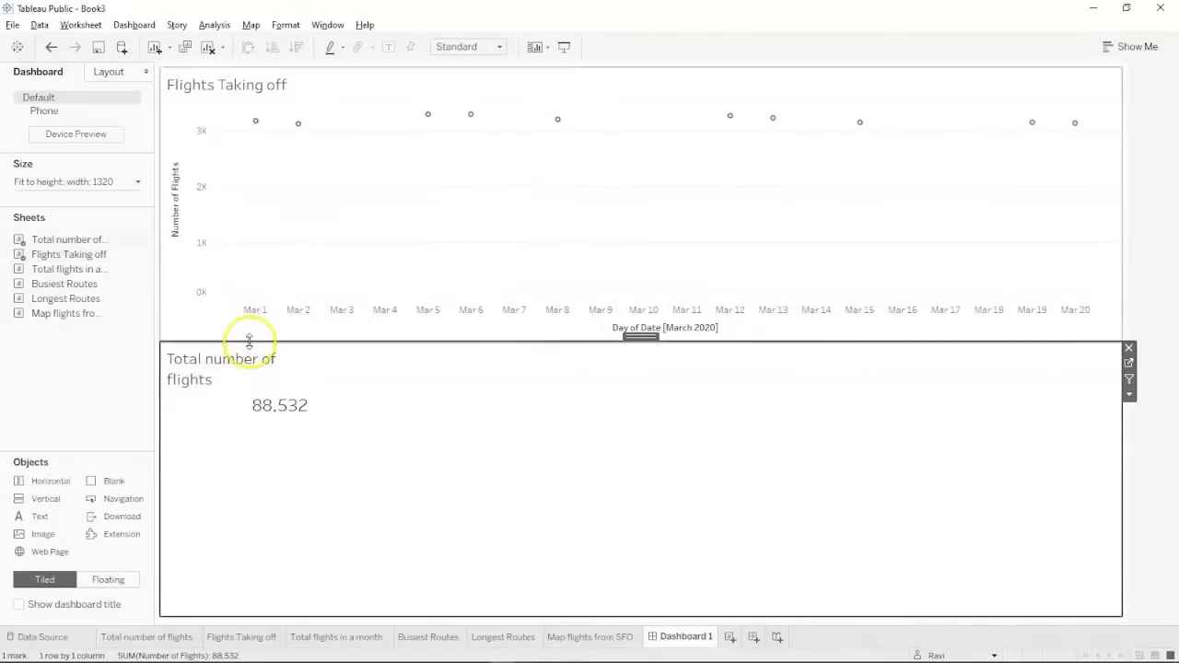
{"action": "left_click_drag", "start_coordinate": [95, 313], "coordinate": [355, 427]}
{"action": "left_click", "coordinate": [230, 276]}
{"action": "left_click", "coordinate": [206, 360]}
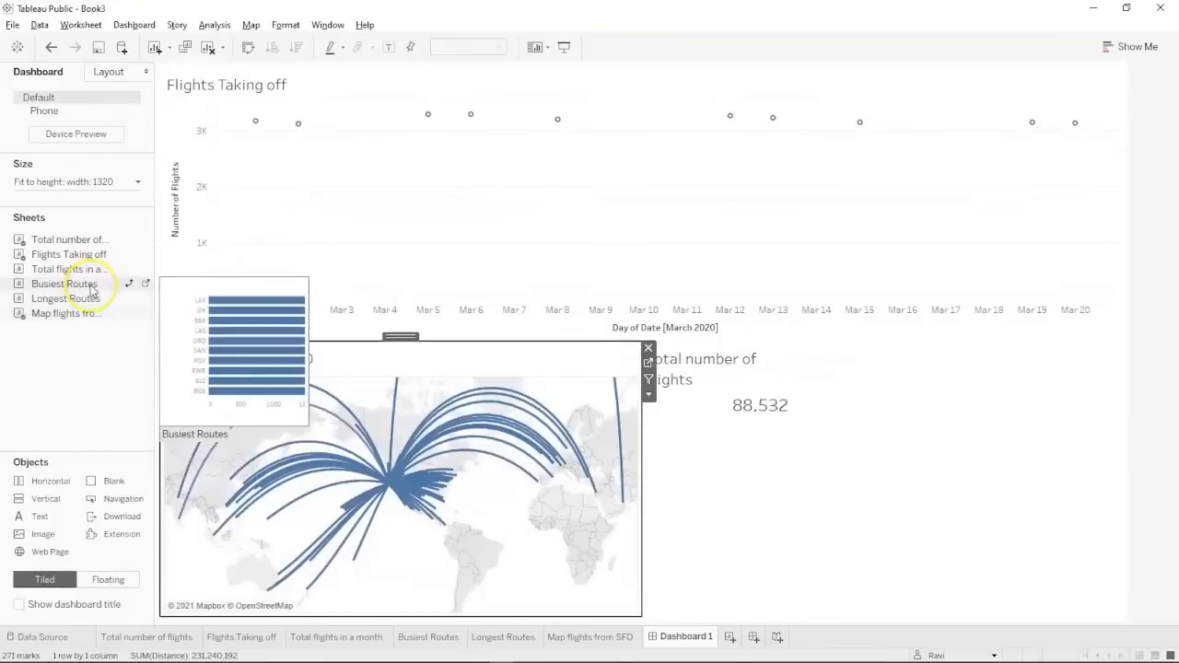
Add Busiest Routes and Longest Routes side by side at top, plus Total flights in a month.
{"action": "left_click_drag", "start_coordinate": [92, 286], "coordinate": [388, 230]}
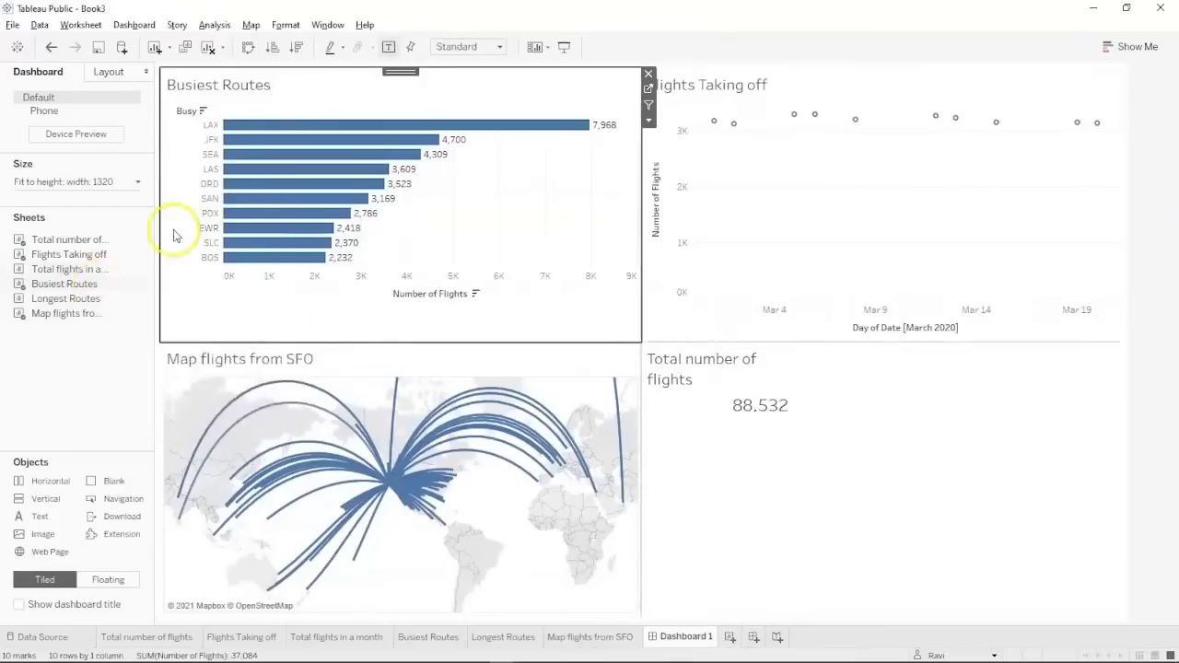
{"action": "left_click_drag", "start_coordinate": [118, 299], "coordinate": [603, 213]}
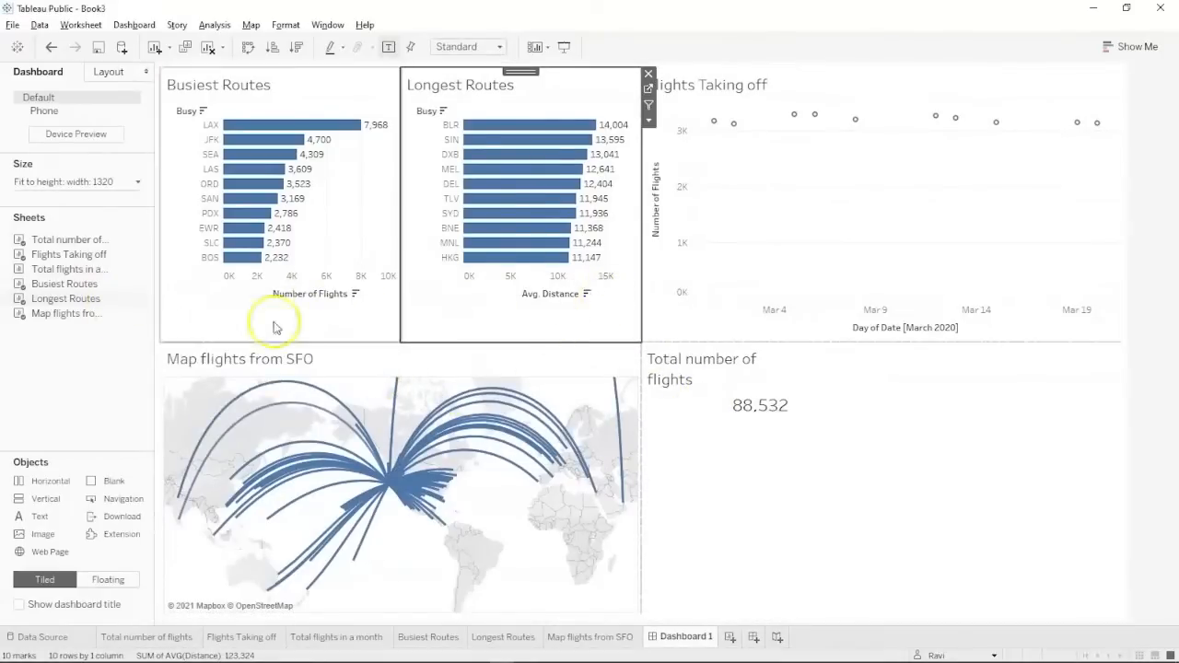
{"action": "mouse_move", "coordinate": [99, 272]}
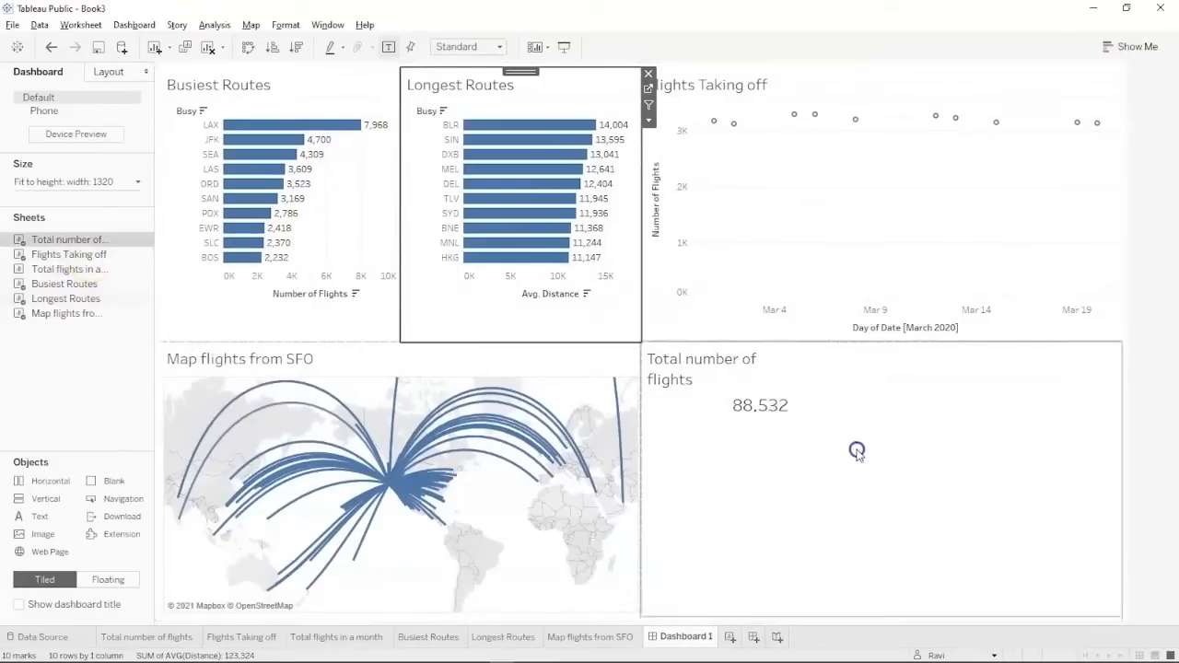
{"action": "left_click", "coordinate": [57, 251]}
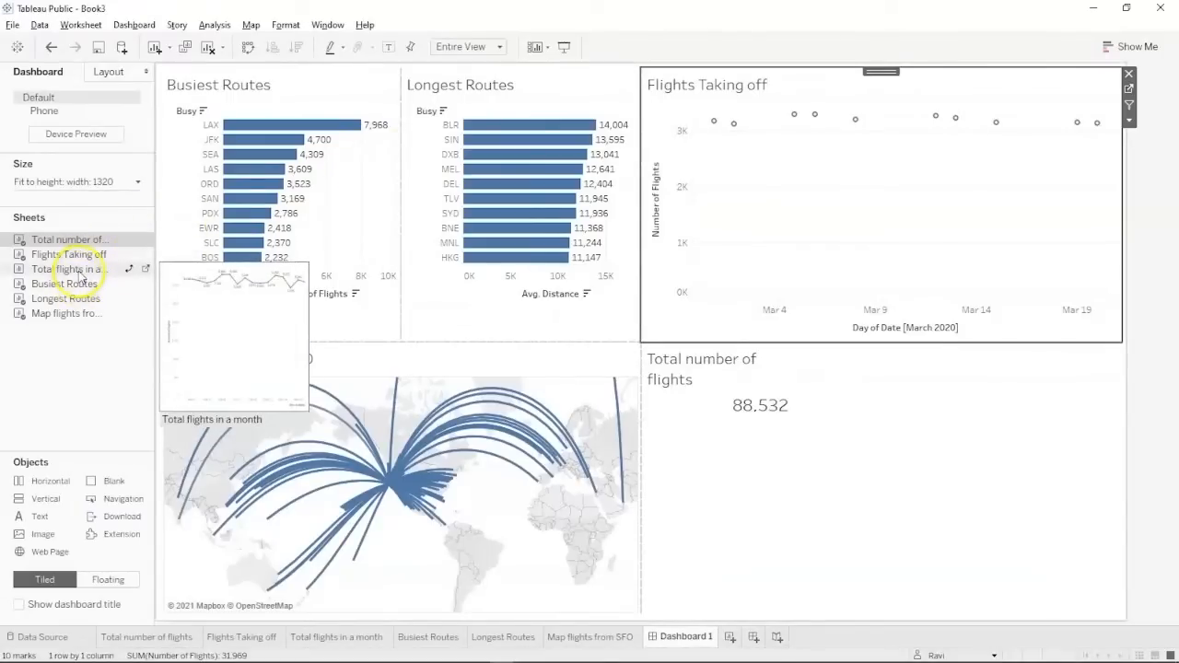
{"action": "left_click_drag", "start_coordinate": [81, 275], "coordinate": [857, 488]}
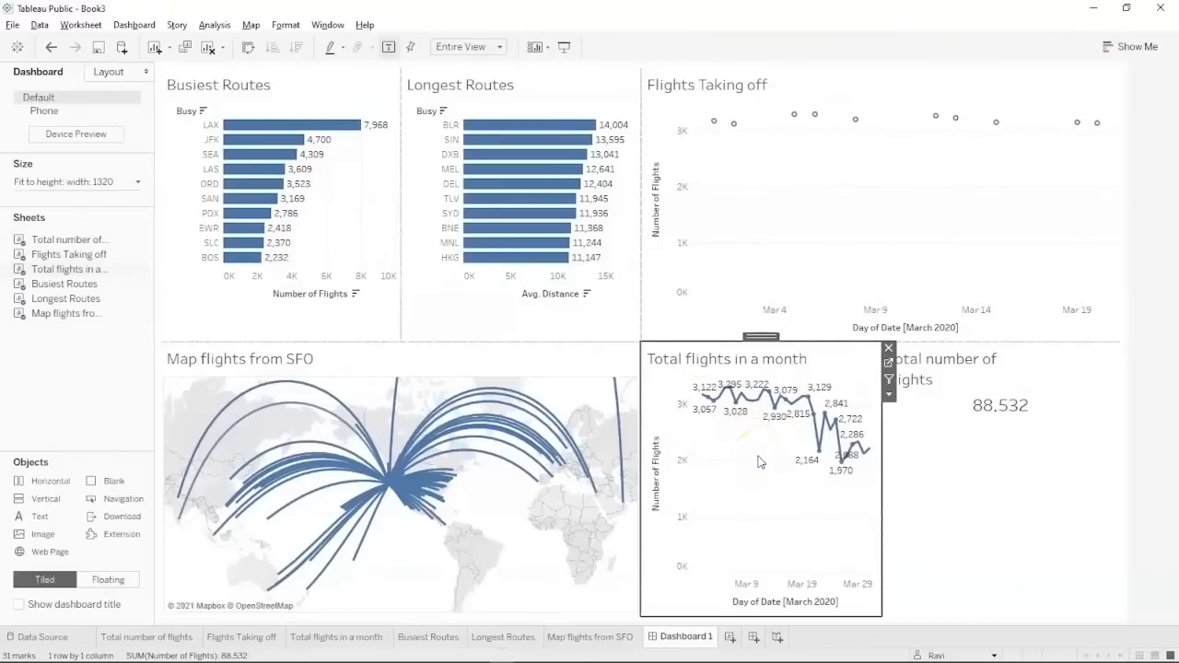
{"action": "key", "text": "ctrl+z"}
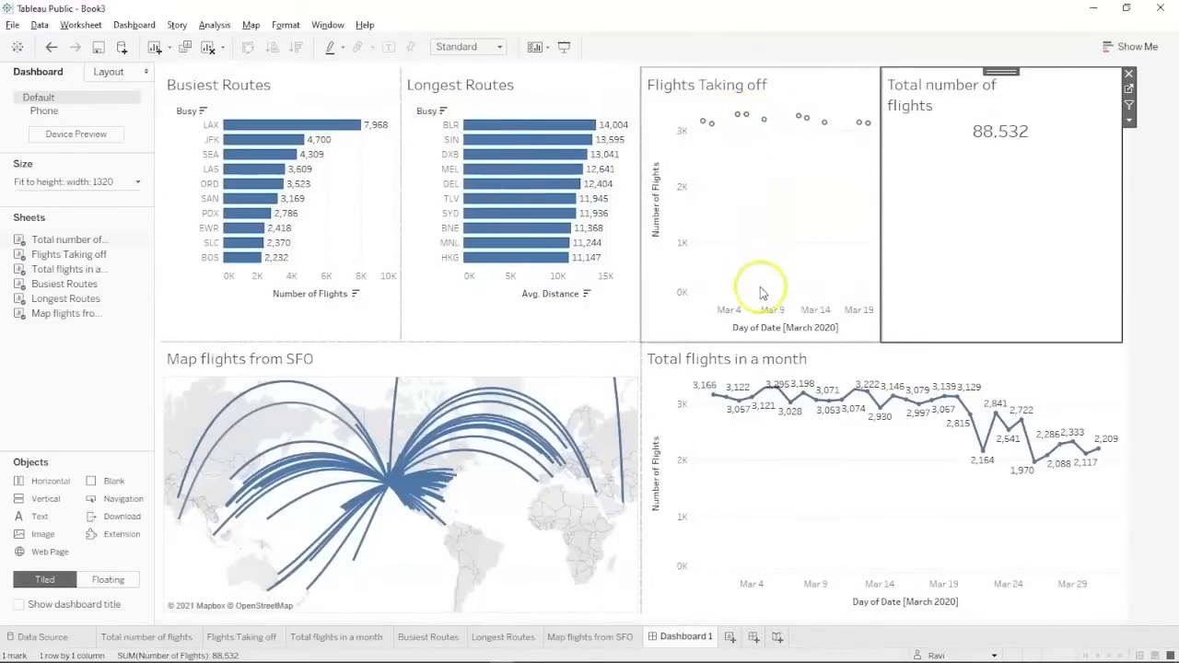
{"action": "mouse_move", "coordinate": [747, 120]}
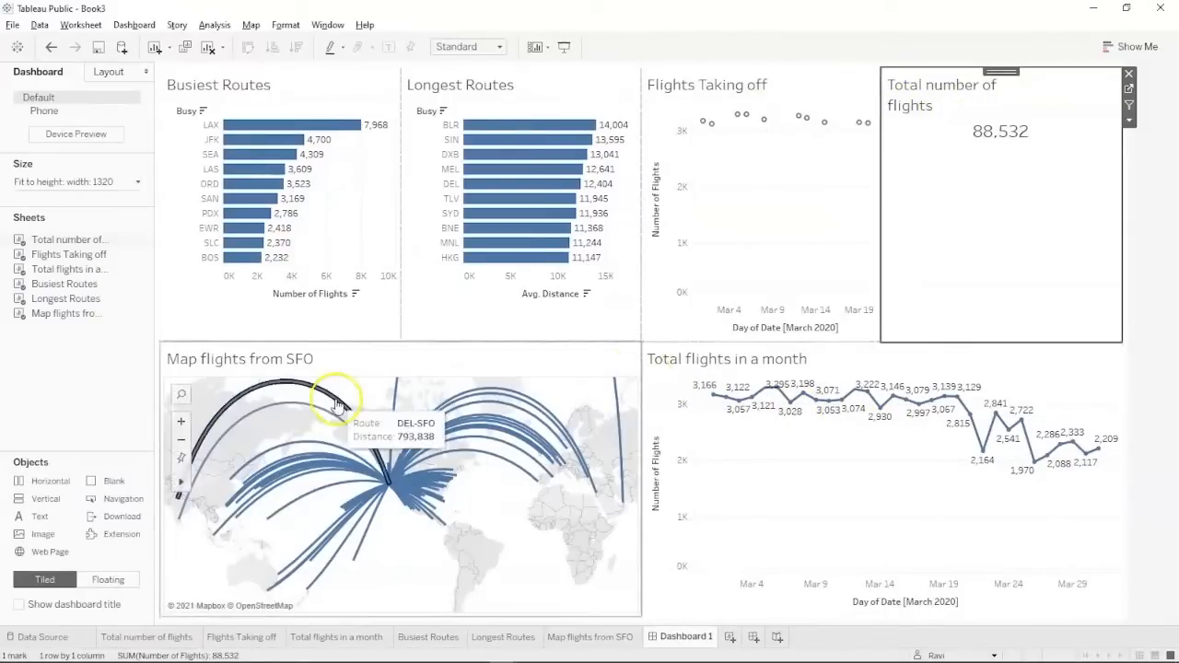
Change the Dashboard 1 tab name to 'SFO Flight data Dashboard'.
{"action": "double_click", "coordinate": [671, 641]}
{"action": "left_click", "coordinate": [669, 637]}
{"action": "type", "text": "SFO Flig"}
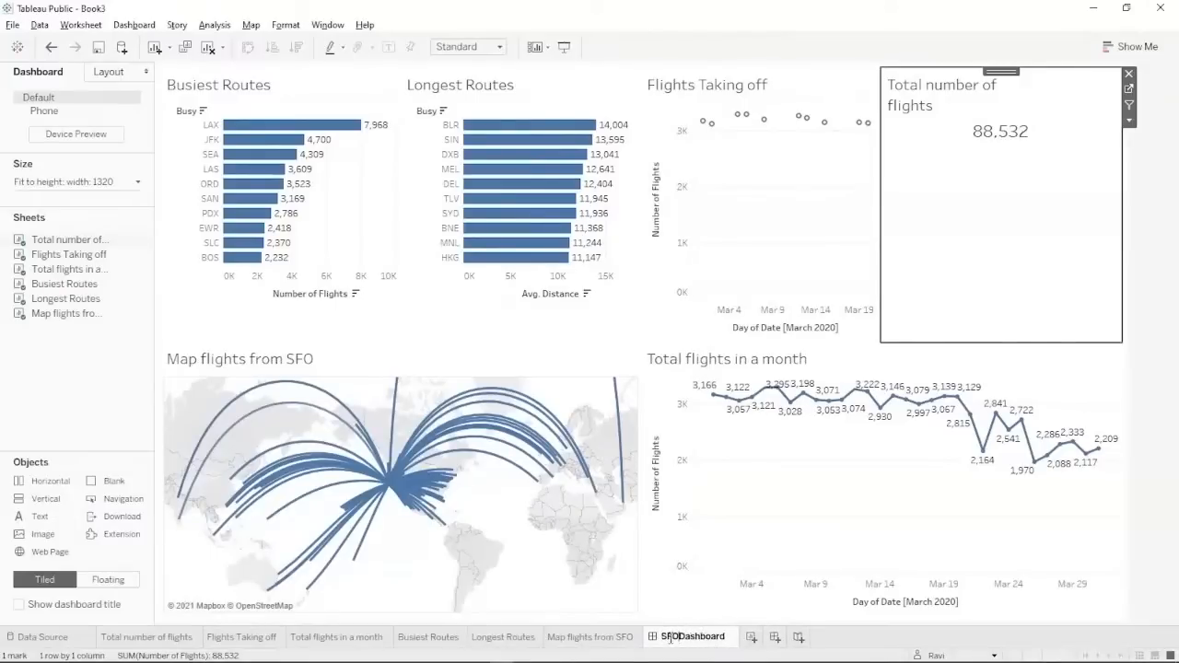
{"action": "type", "text": "ht data"}
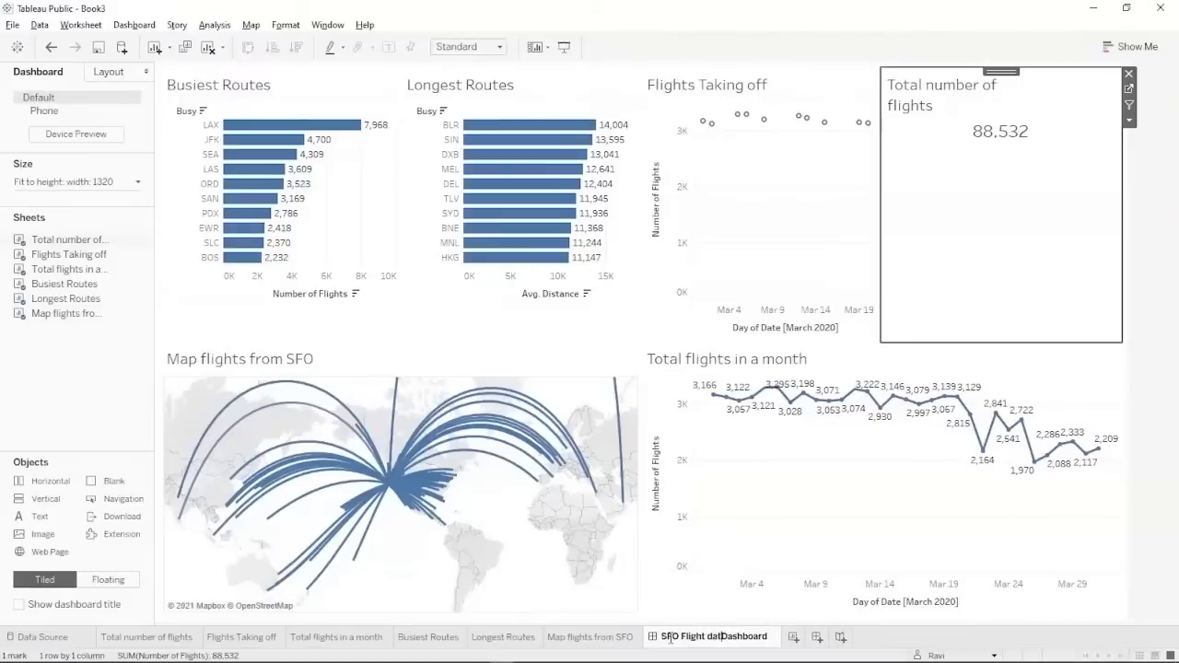
{"action": "key", "text": "Return"}
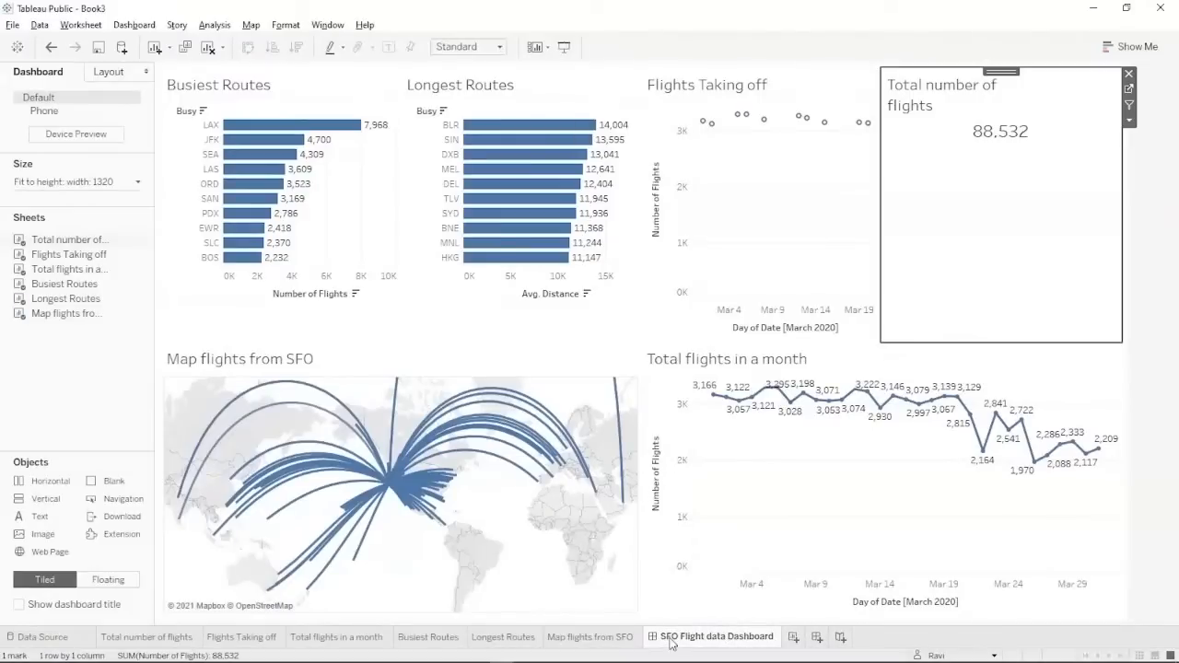
{"action": "key", "text": "alt+Tab"}
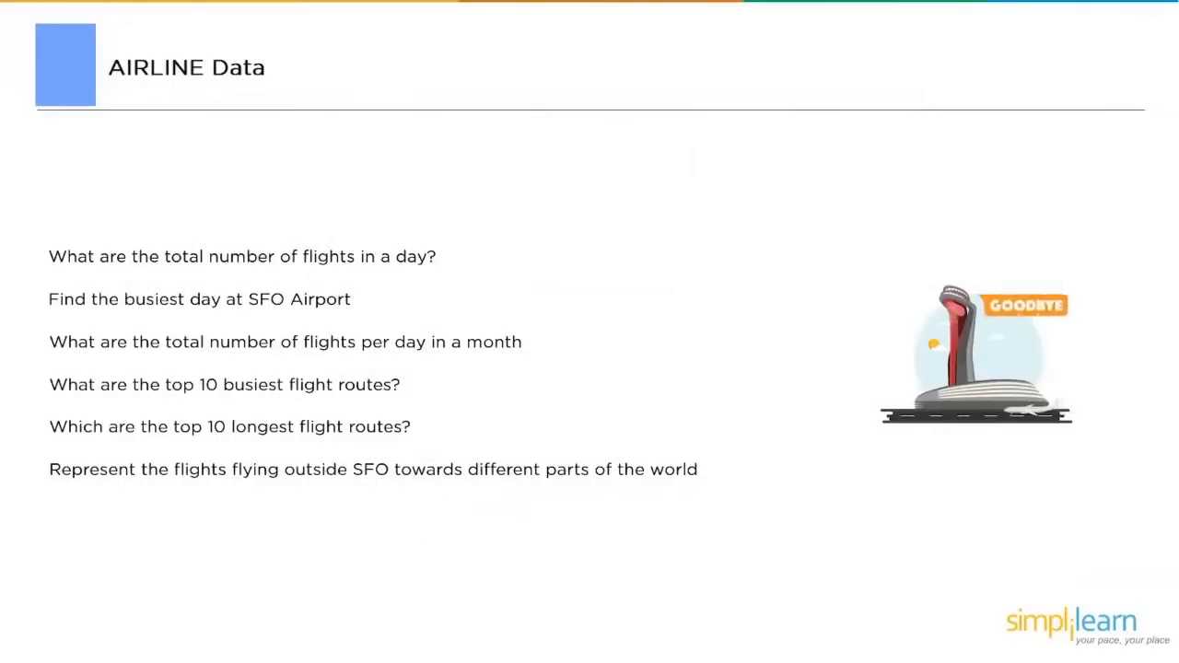
Advance the slideshow to the Space Missions Data slide and reveal its final sixth question.
{"action": "key", "text": "Right"}
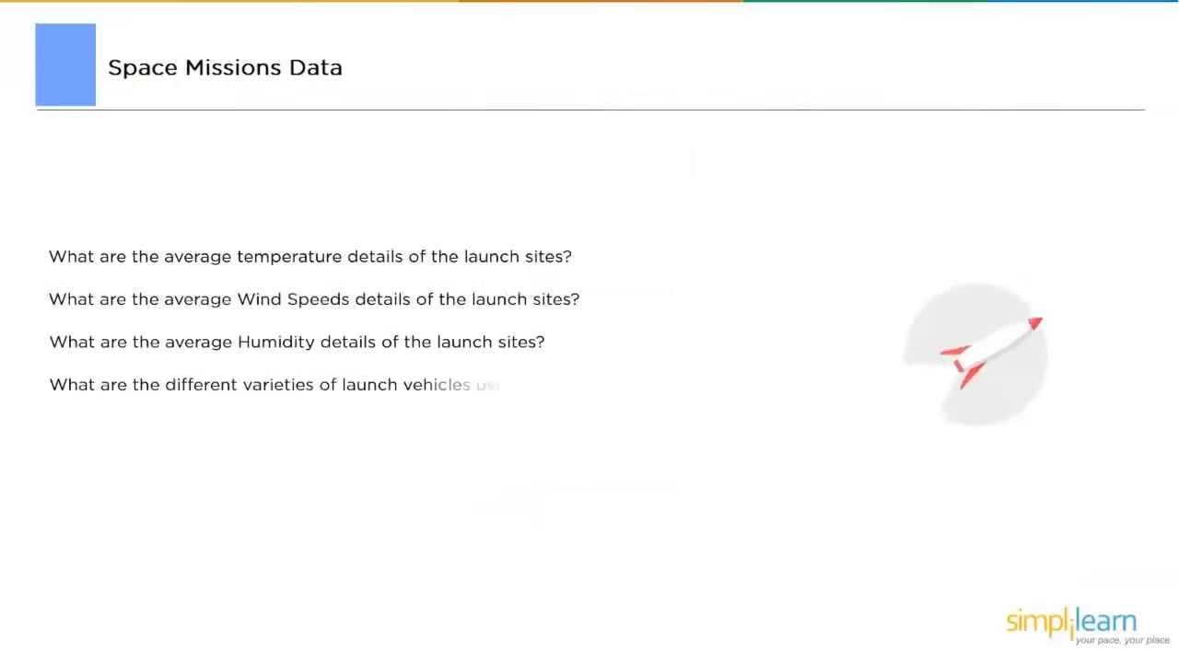
{"action": "left_click", "coordinate": [29, 633]}
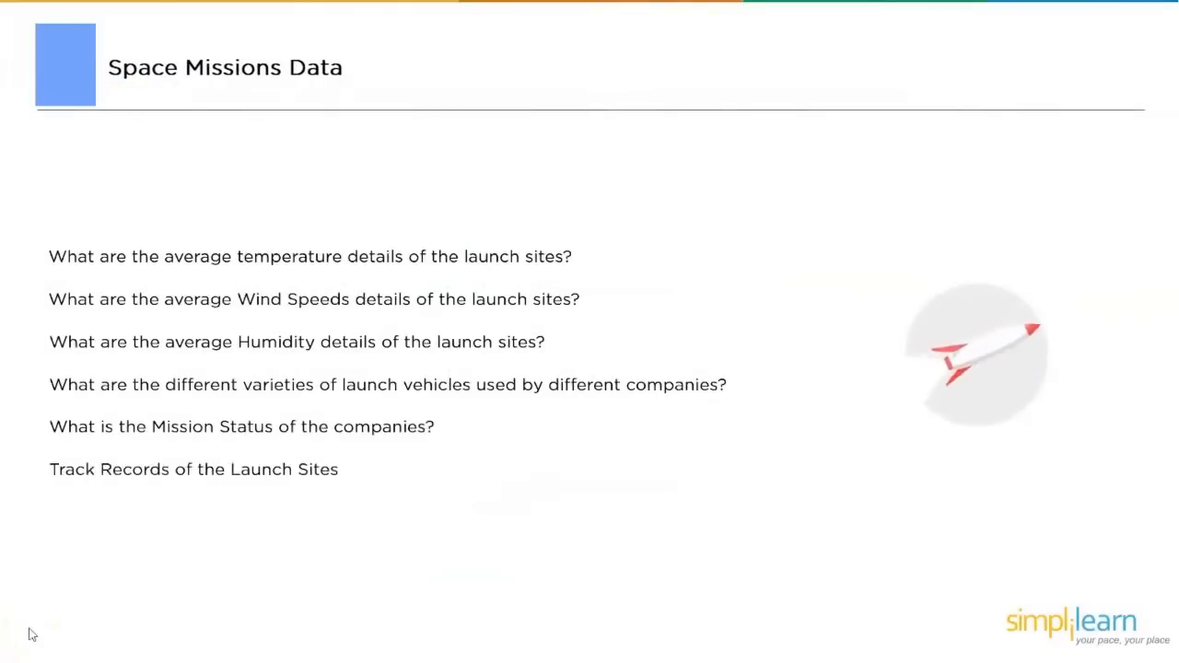
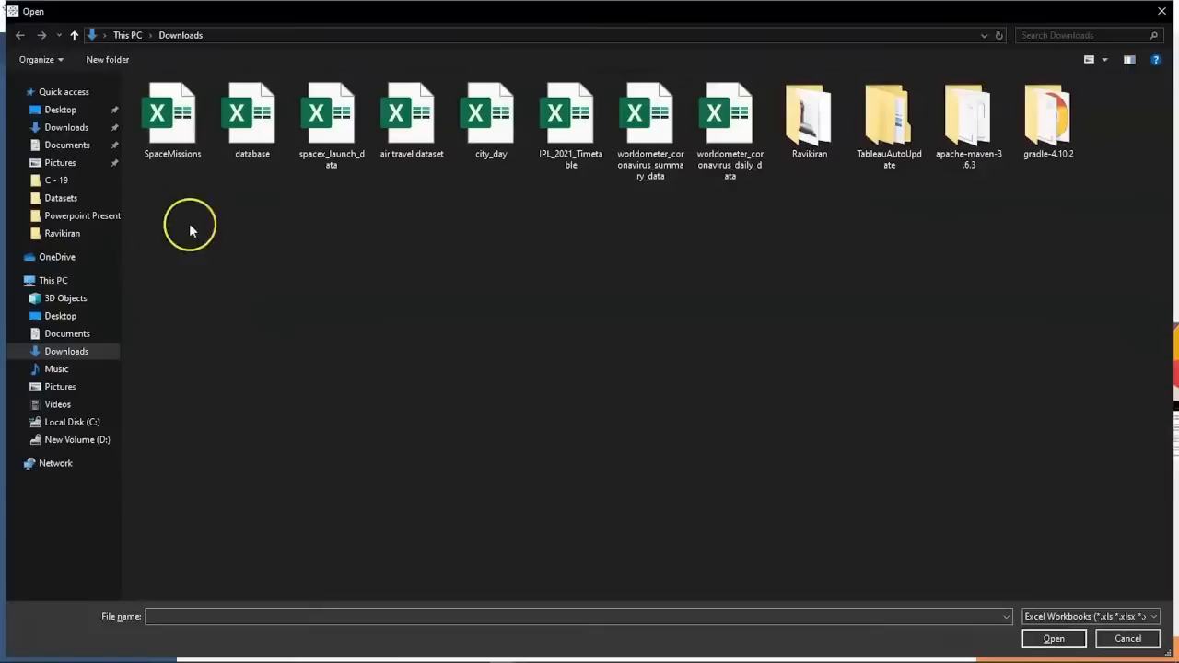
Open the SpaceMissions workbook, apply Data Interpreter, show aliases and hidden fields, then go to Sheet 1.
{"action": "left_click", "coordinate": [171, 145]}
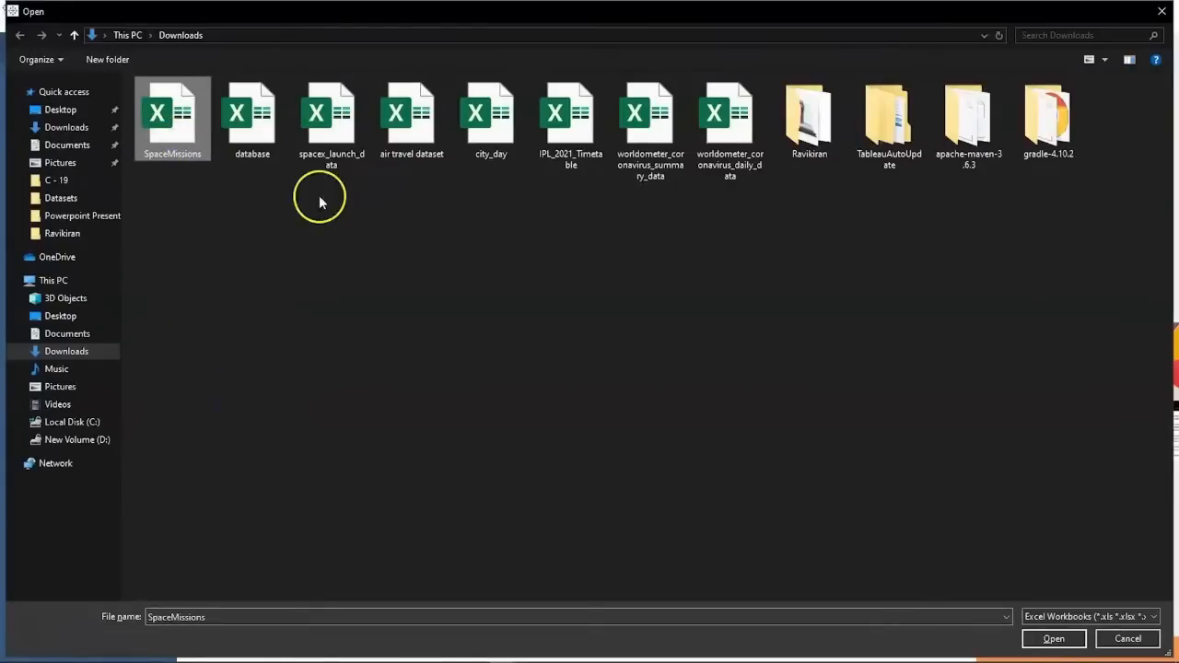
{"action": "left_click", "coordinate": [1050, 638]}
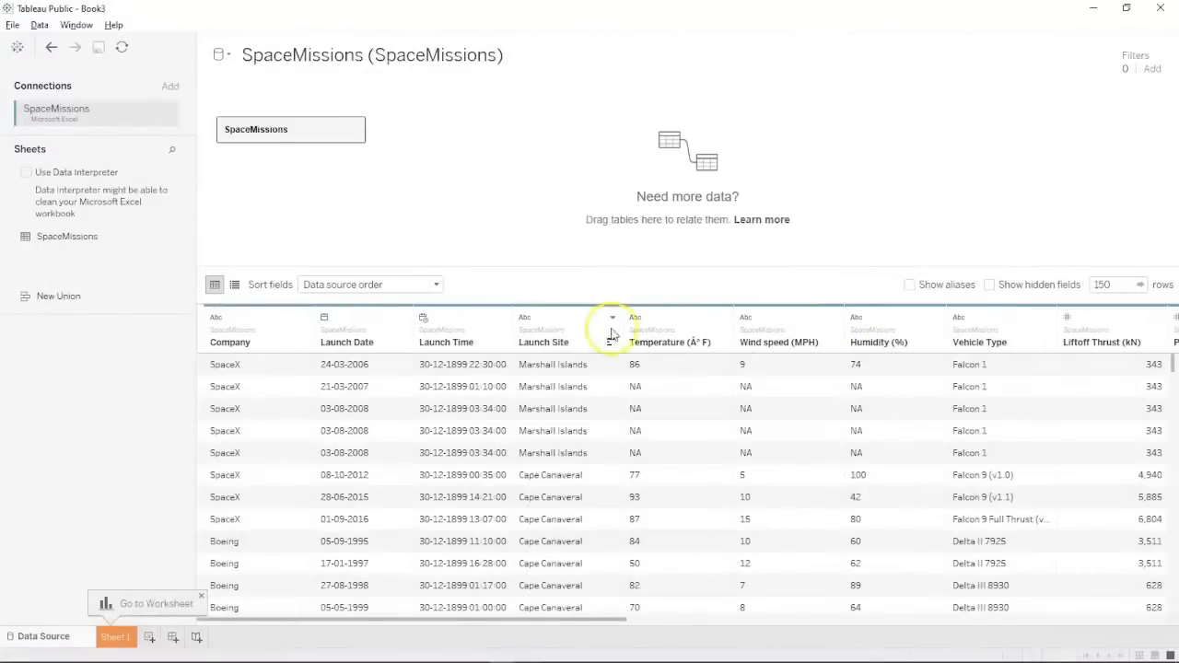
{"action": "left_click", "coordinate": [26, 173]}
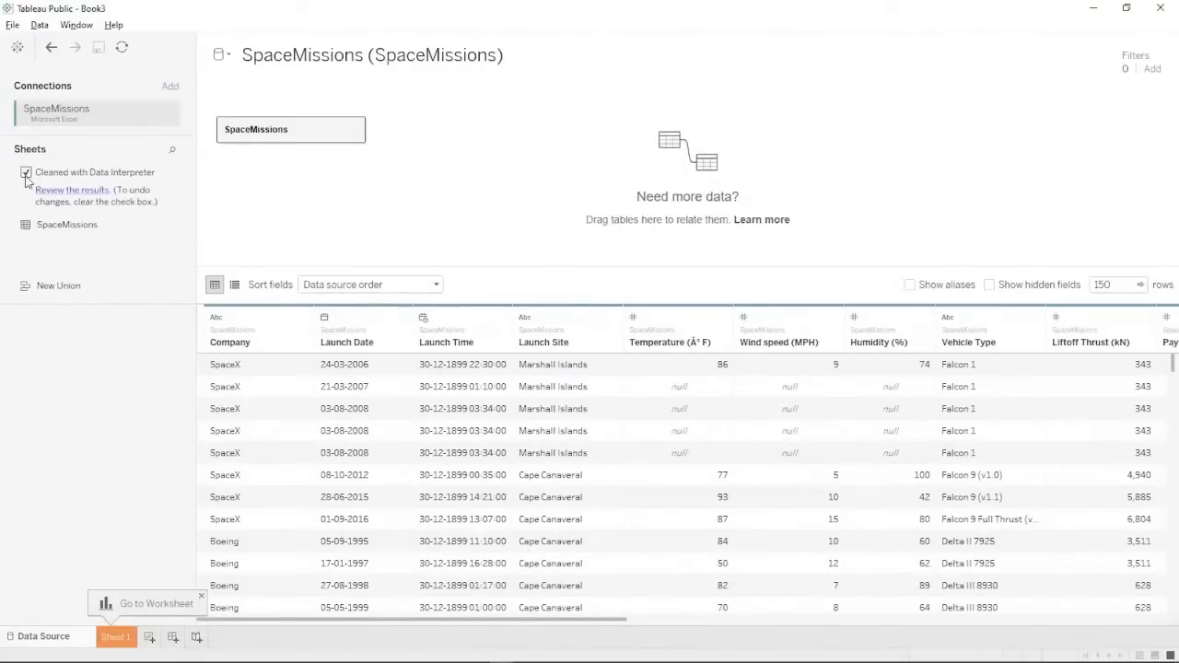
{"action": "left_click", "coordinate": [909, 285]}
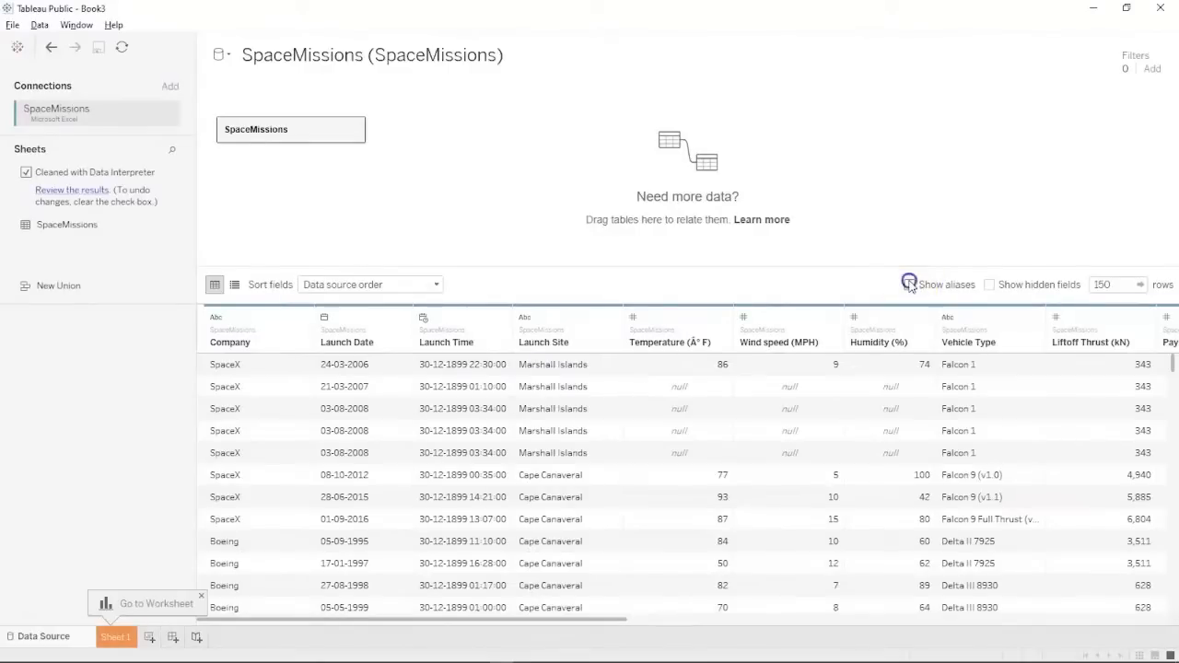
{"action": "left_click", "coordinate": [989, 285]}
{"action": "left_click", "coordinate": [112, 638]}
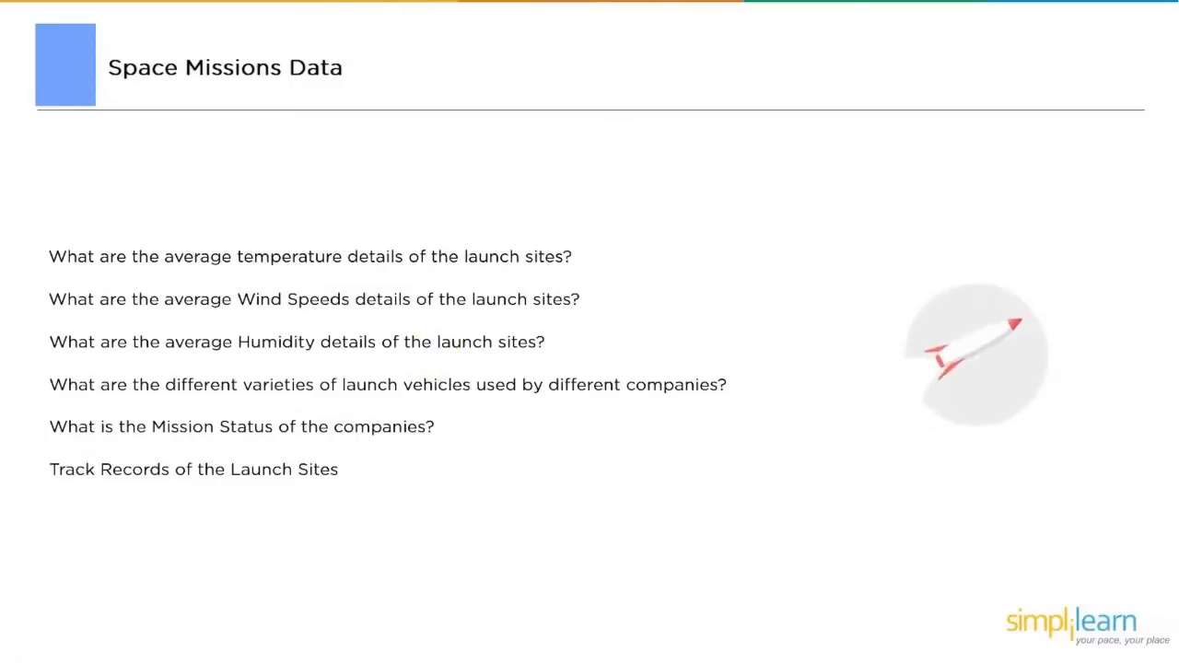
Return from the Space Missions Data slide to the Tableau Public Book3 workbook.
{"action": "key", "text": "alt+Tab"}
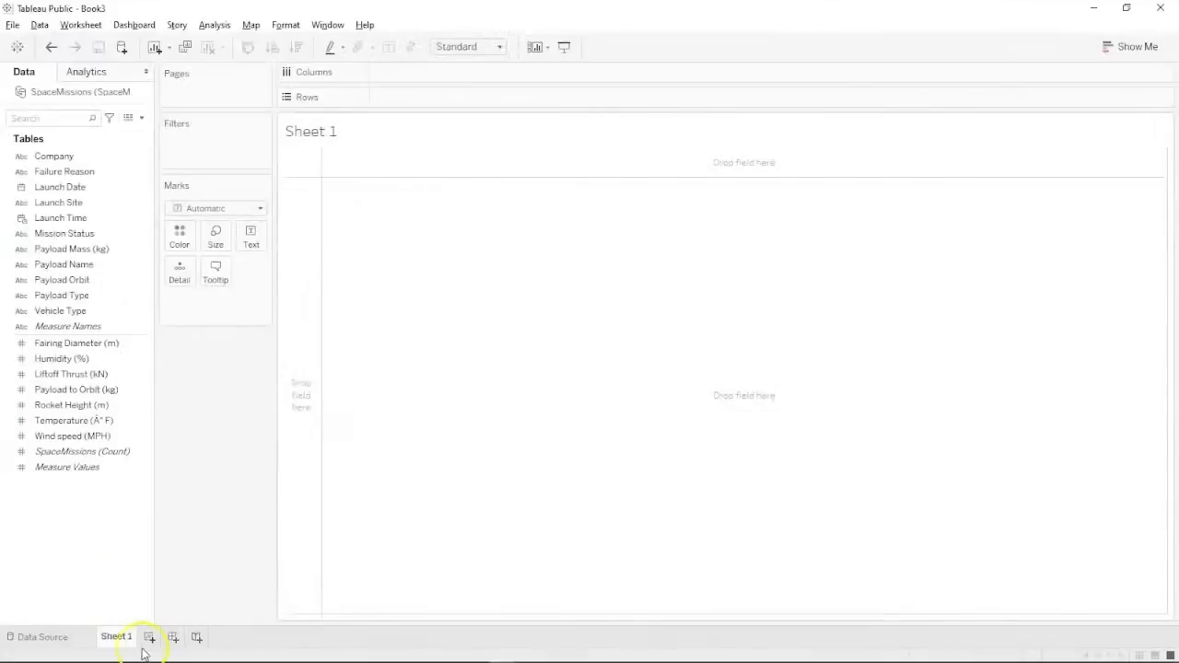
Rename Sheet 1 to 'Launch Site Temperatures'.
{"action": "double_click", "coordinate": [126, 639]}
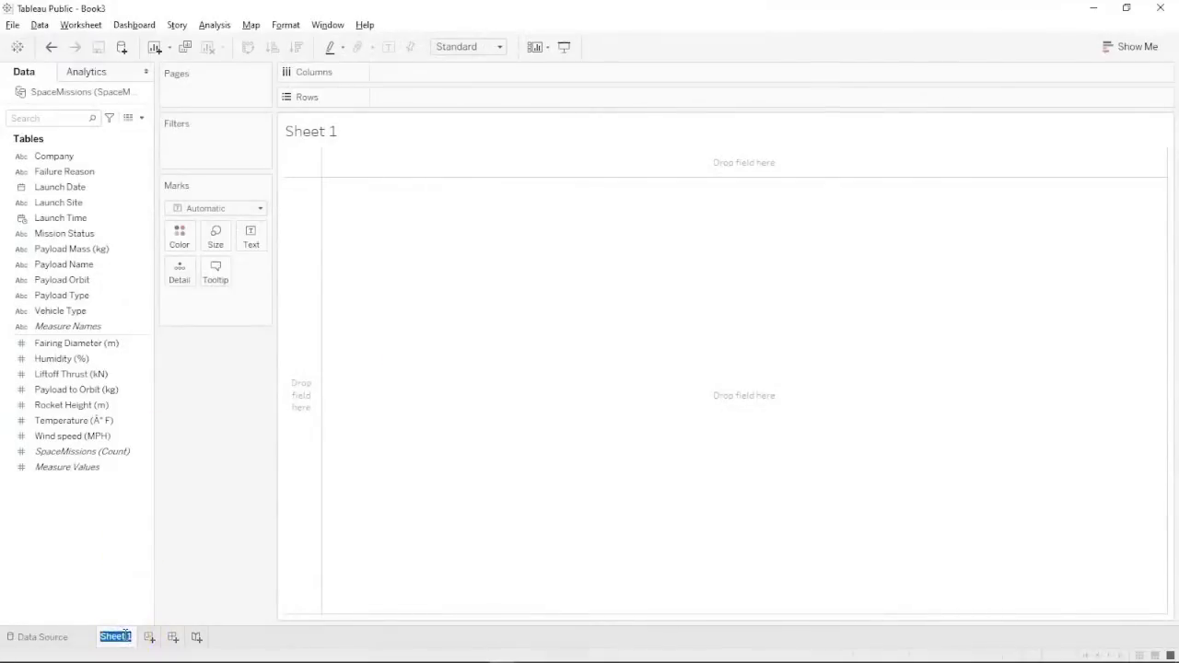
{"action": "type", "text": "Avg Tempra"}
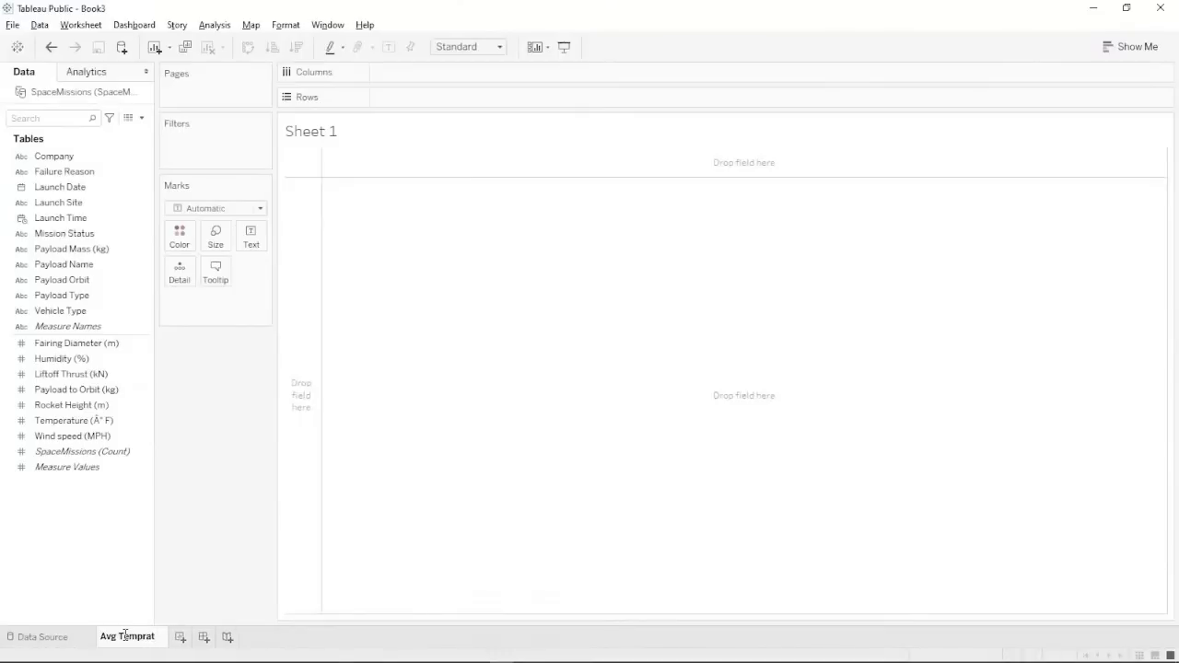
{"action": "key", "text": "BackSpace"}
{"action": "key", "text": "BackSpace"}
{"action": "type", "text": "eratur"}
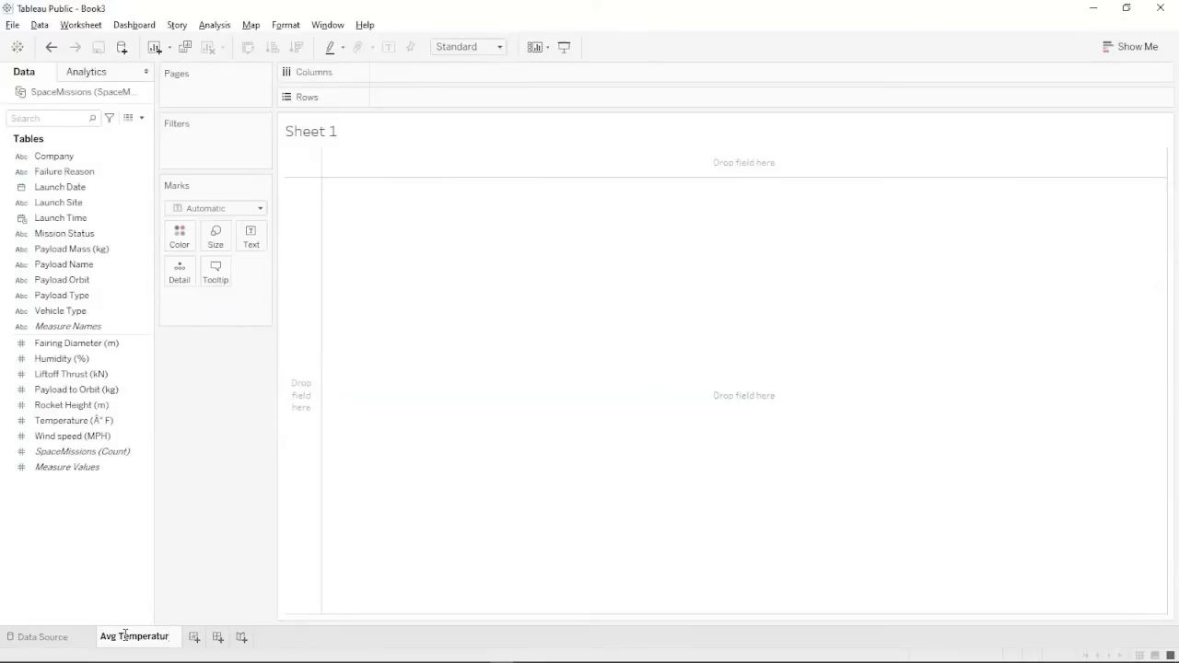
{"action": "type", "text": "es"}
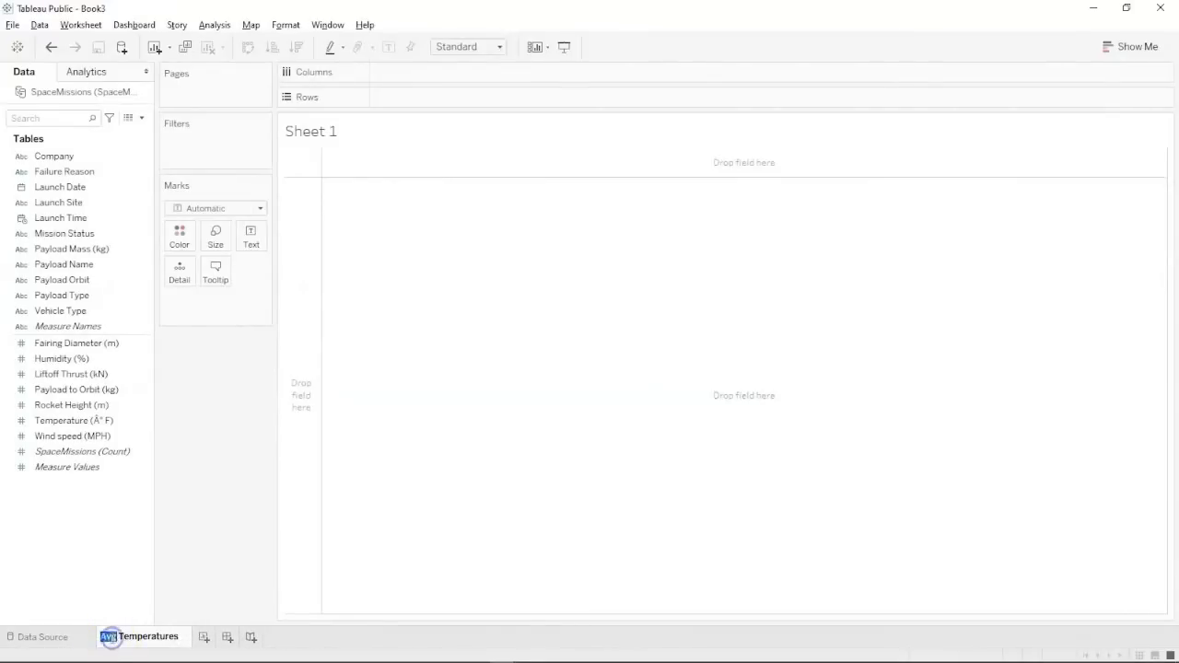
{"action": "type", "text": "sLaunch S"}
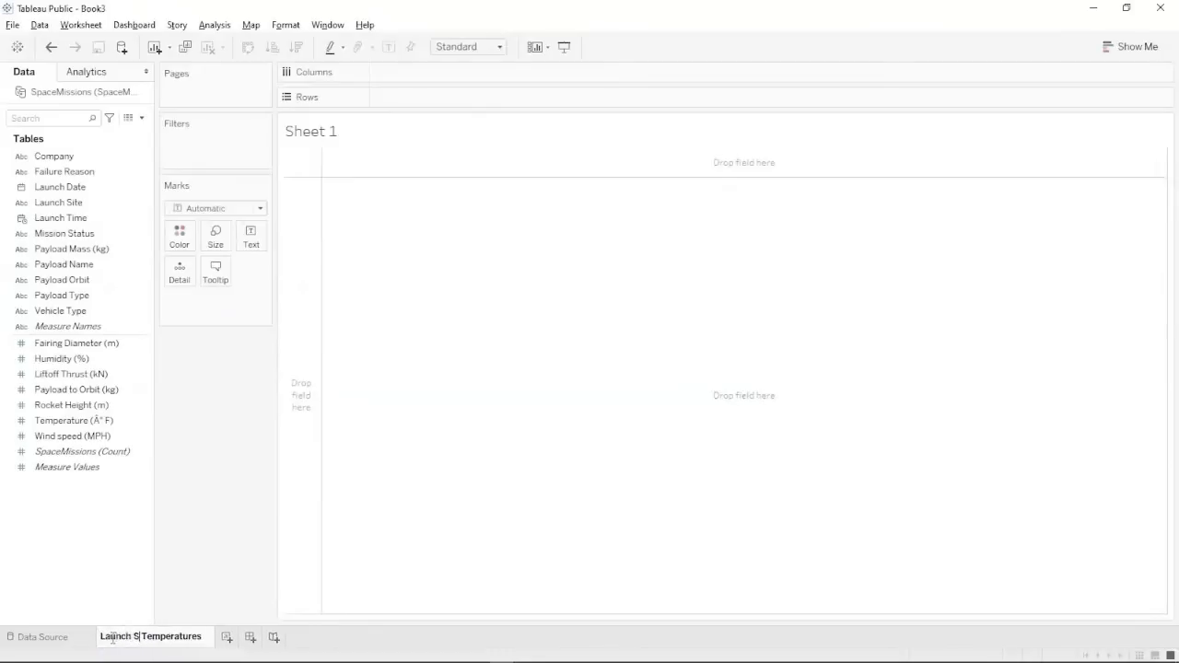
{"action": "type", "text": "ite"}
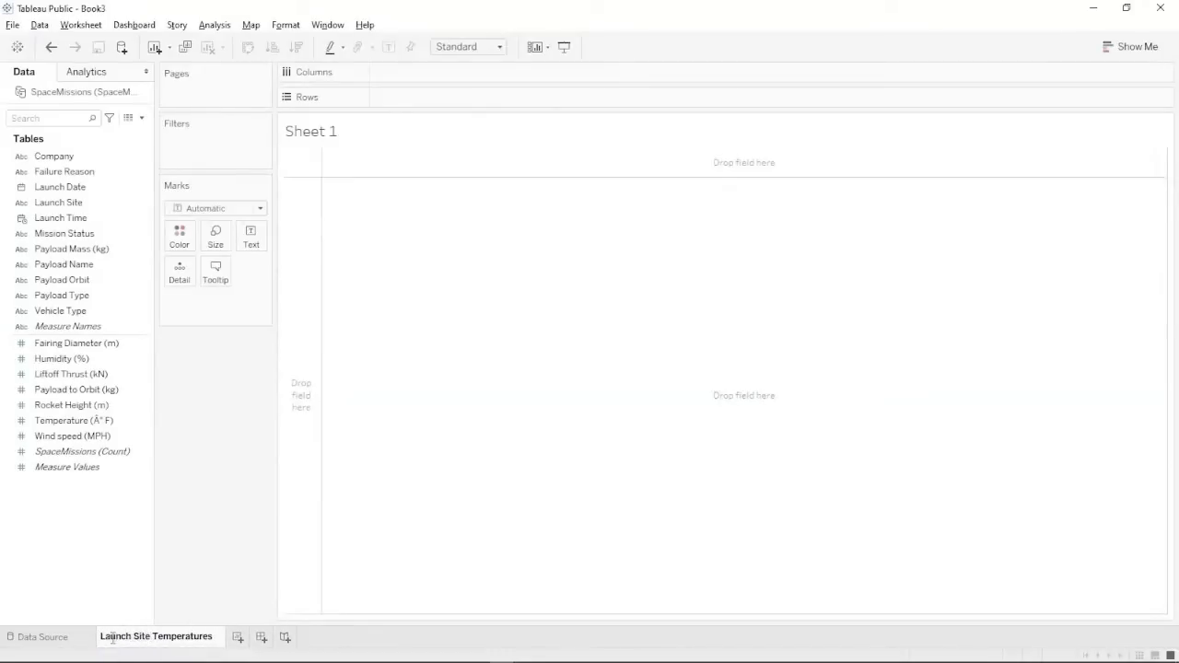
{"action": "left_click", "coordinate": [488, 488]}
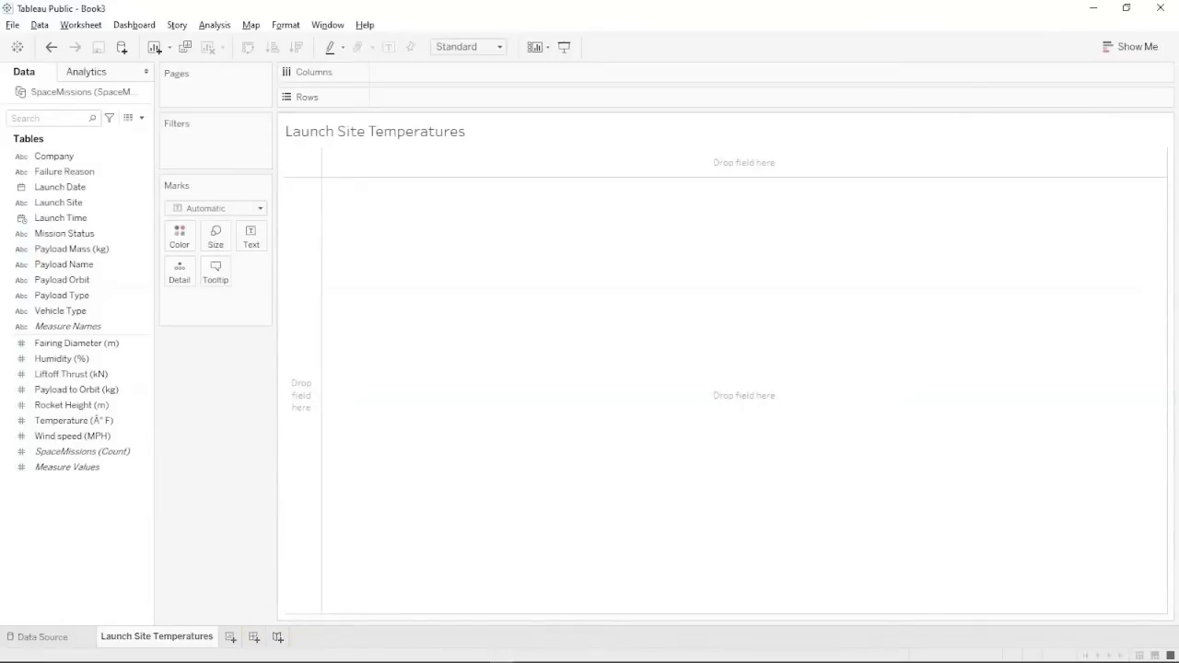
Build a packed bubble chart of average Temperature for each Launch Site.
{"action": "left_click", "coordinate": [83, 206]}
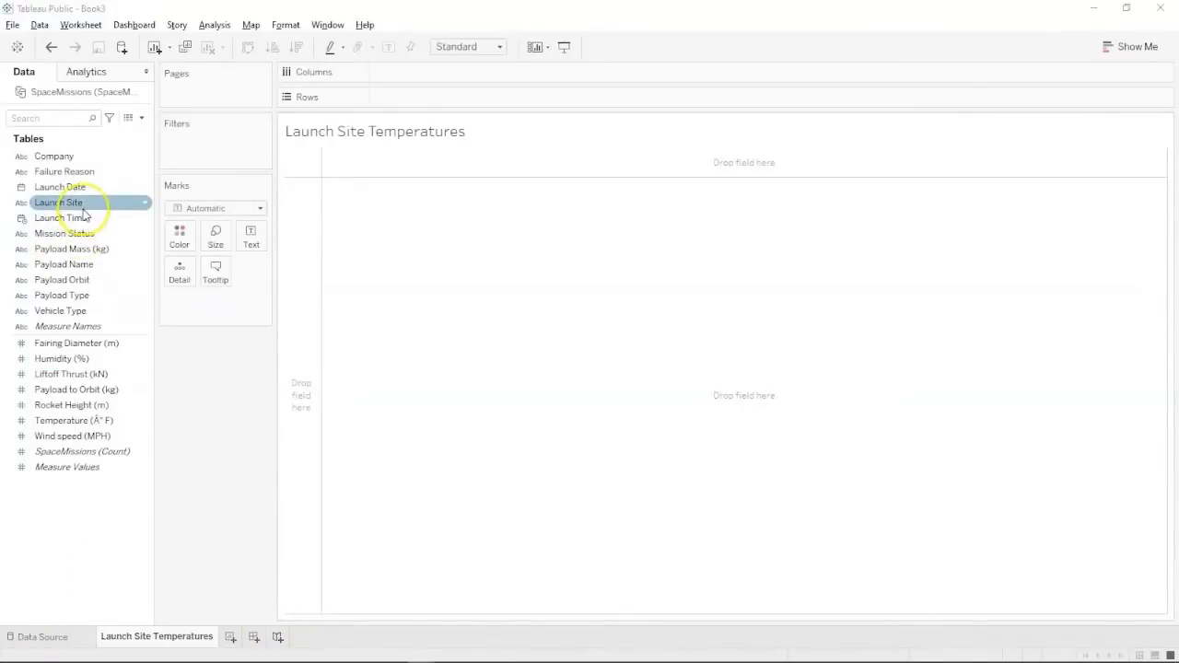
{"action": "left_click", "coordinate": [81, 206]}
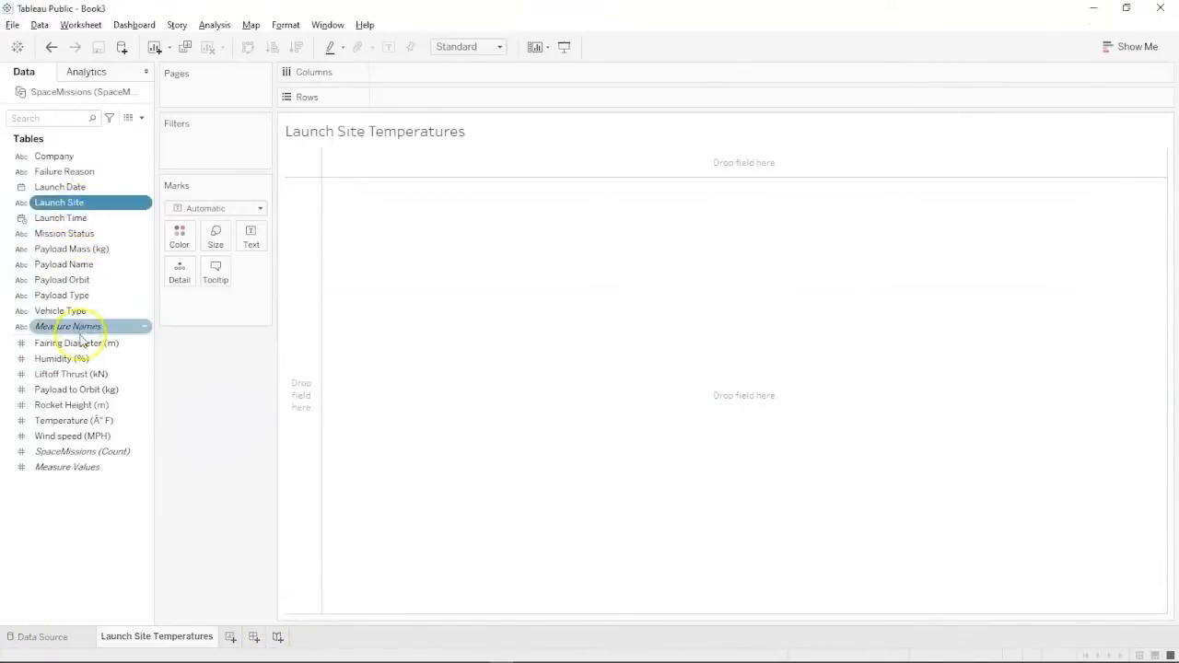
{"action": "left_click", "coordinate": [61, 421], "text": "ctrl"}
{"action": "left_click", "coordinate": [61, 424], "text": "ctrl"}
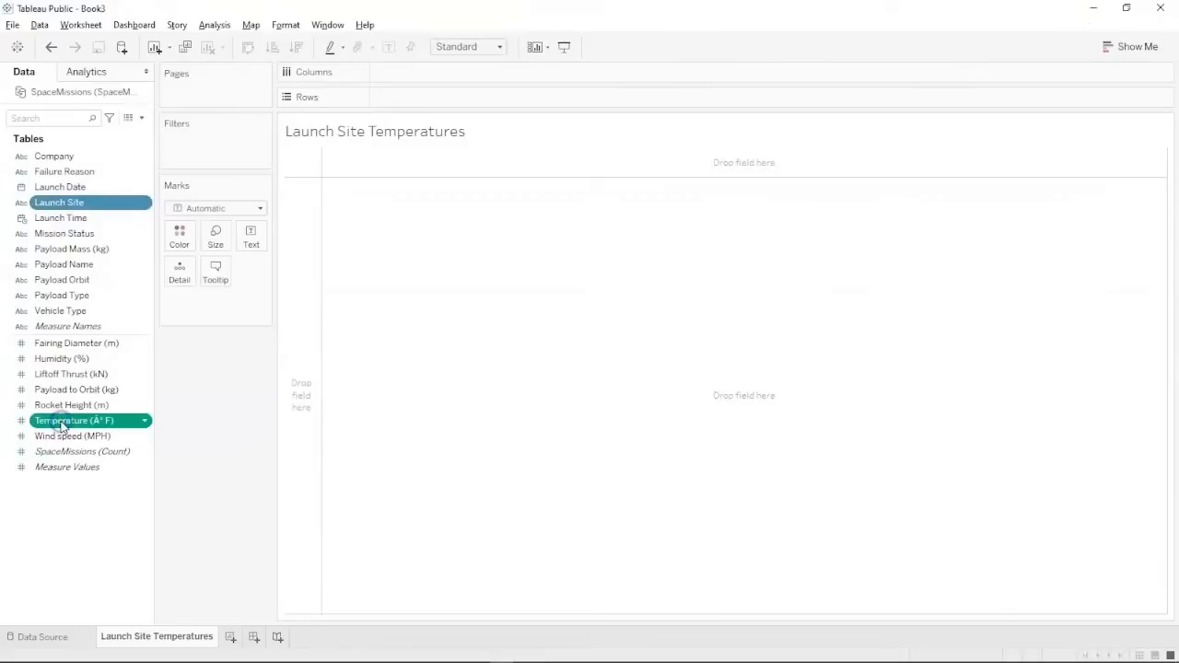
{"action": "left_click", "coordinate": [1132, 46]}
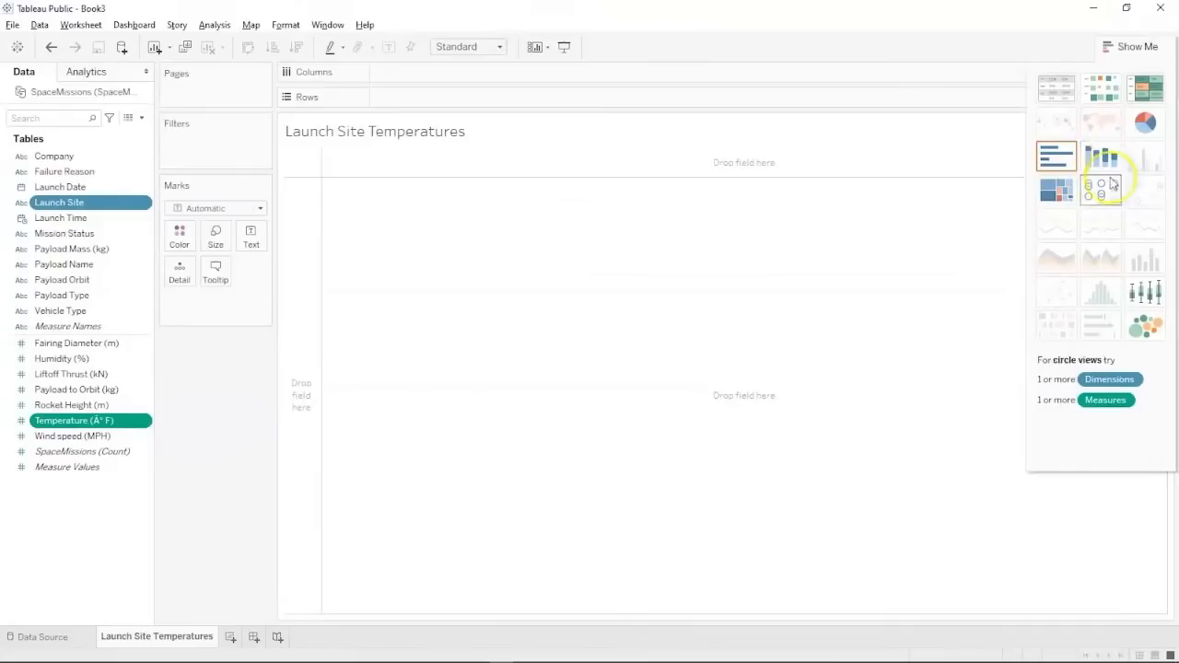
{"action": "left_click", "coordinate": [1146, 326]}
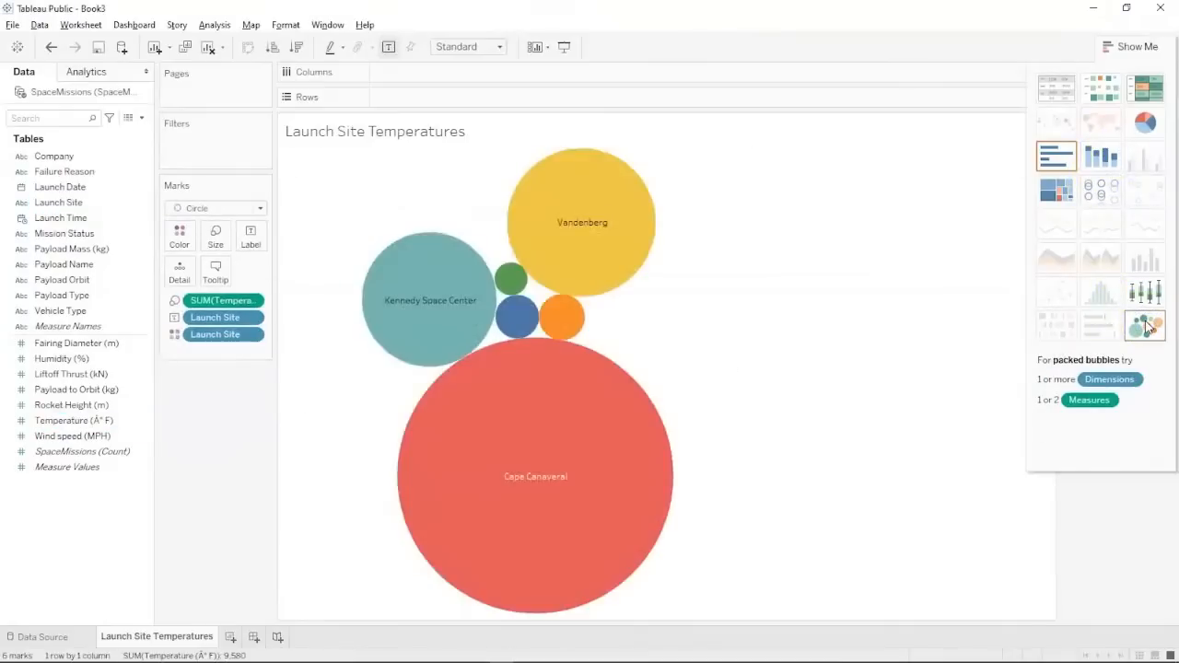
{"action": "right_click", "coordinate": [226, 302]}
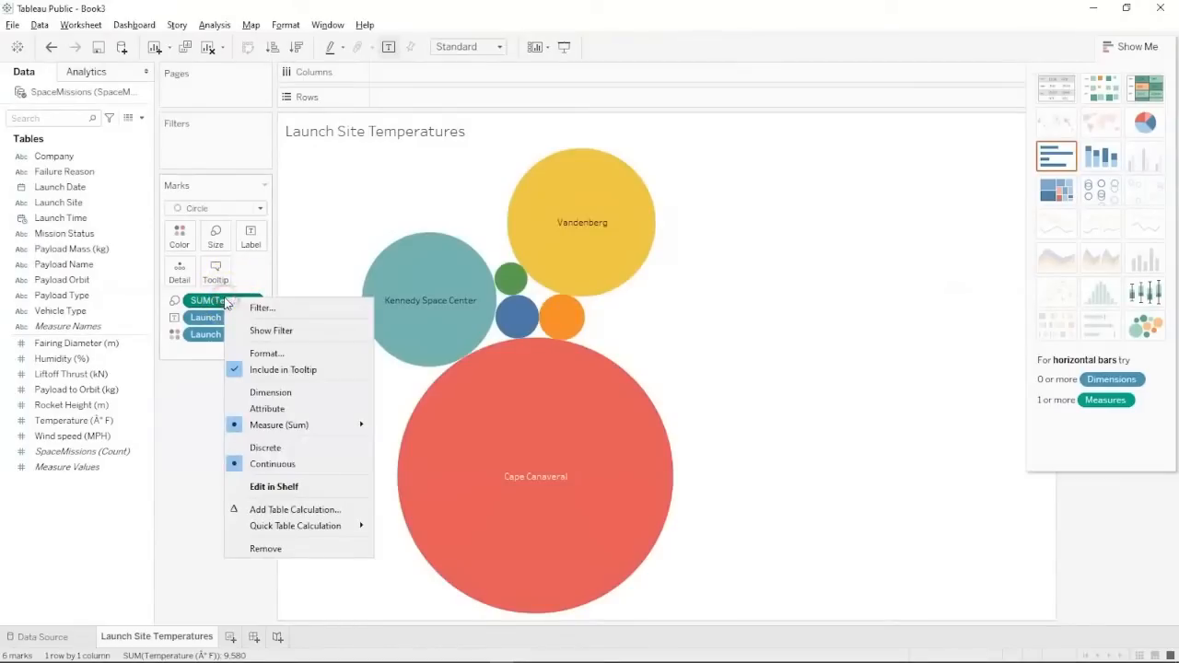
{"action": "mouse_move", "coordinate": [289, 429]}
{"action": "left_click", "coordinate": [430, 445]}
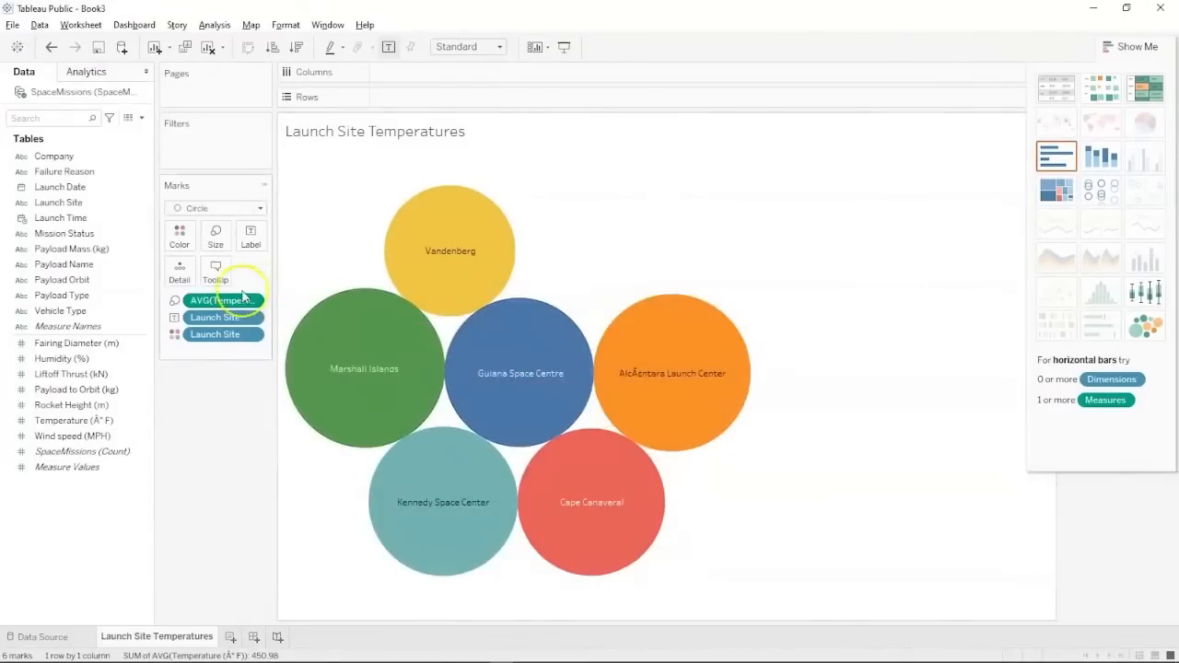
Label each bubble with its average temperature value.
{"action": "left_click", "coordinate": [262, 247]}
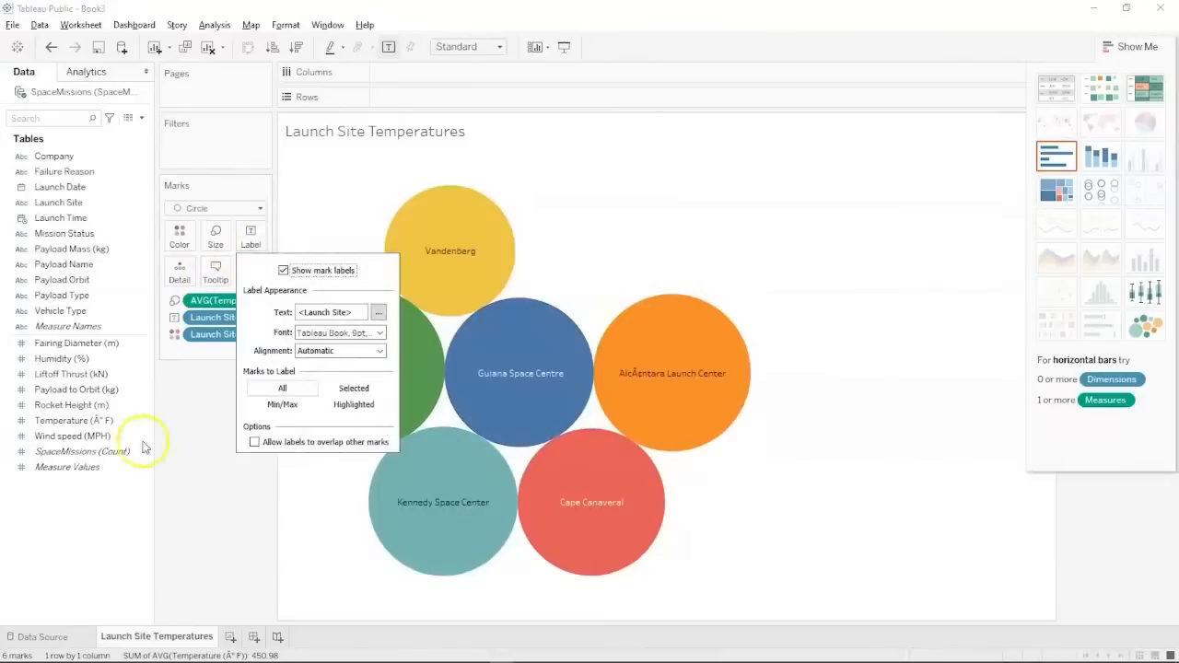
{"action": "left_click", "coordinate": [209, 433]}
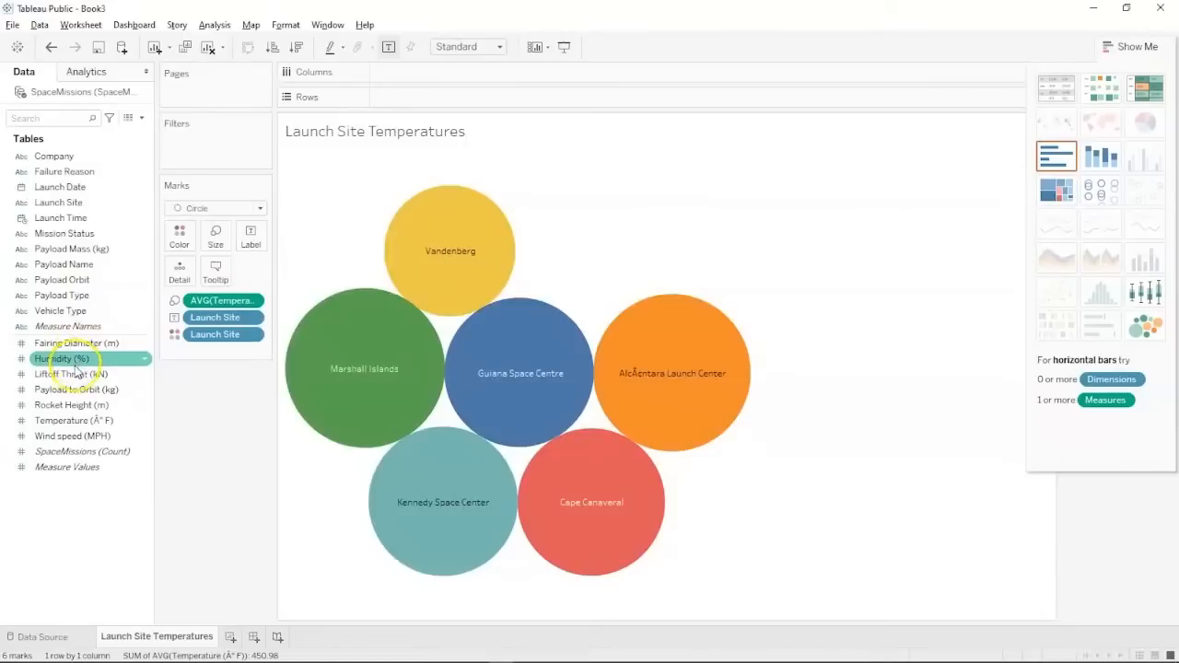
{"action": "left_click", "coordinate": [66, 422]}
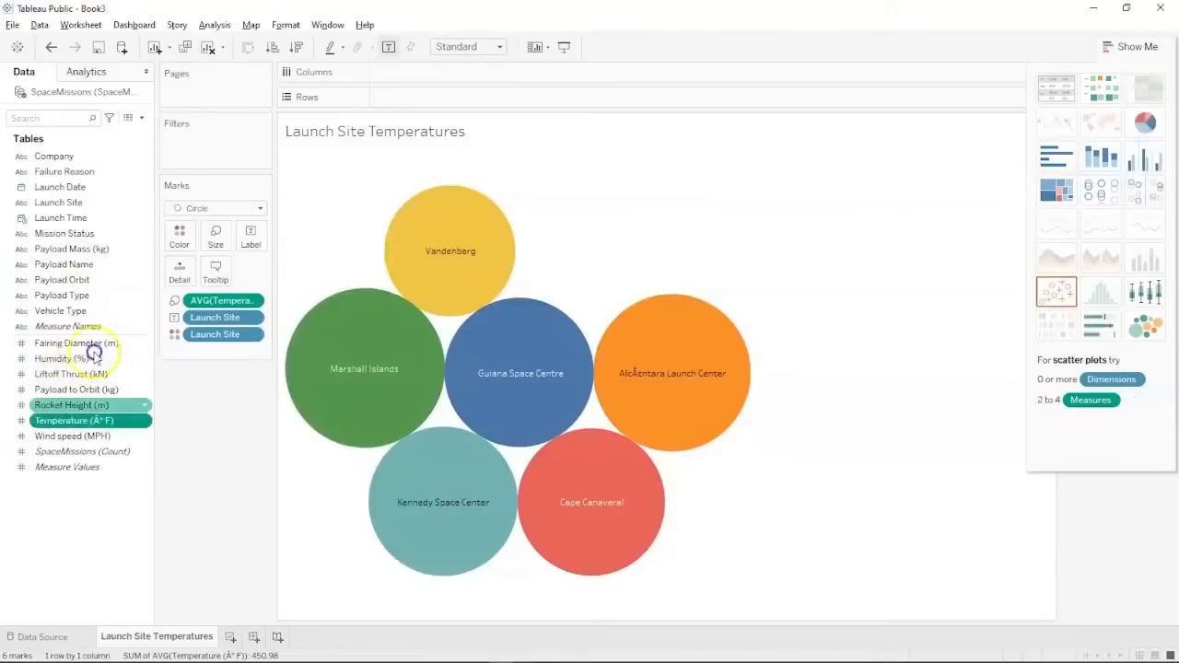
{"action": "left_click_drag", "start_coordinate": [93, 353], "coordinate": [251, 236]}
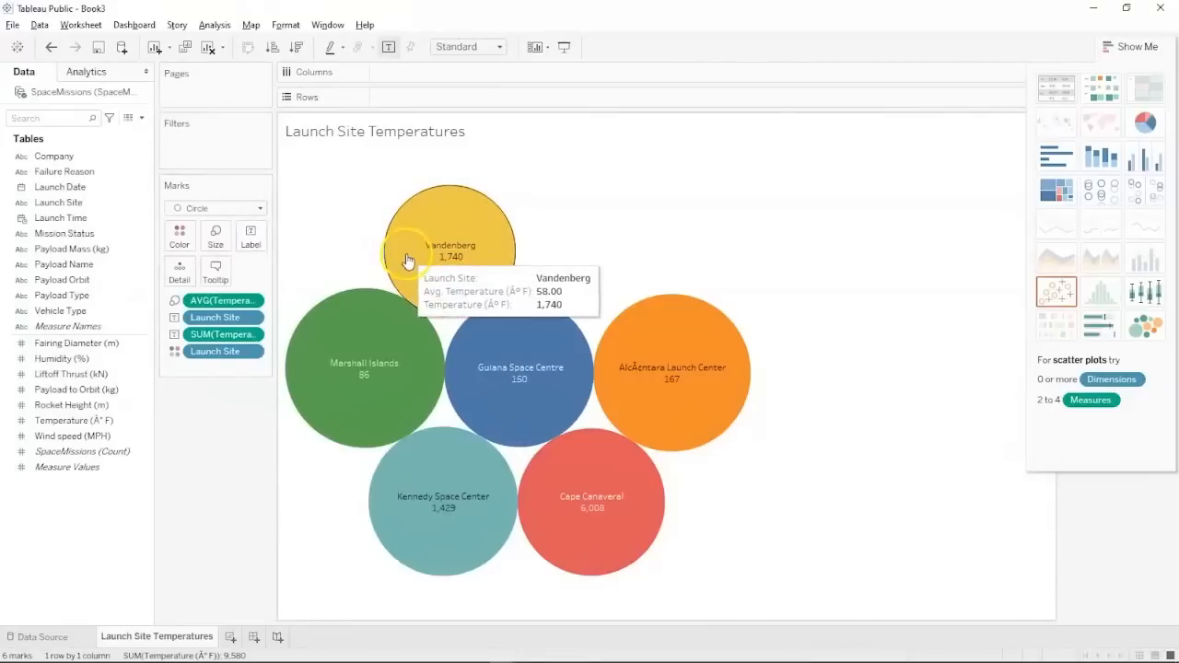
{"action": "right_click", "coordinate": [215, 334]}
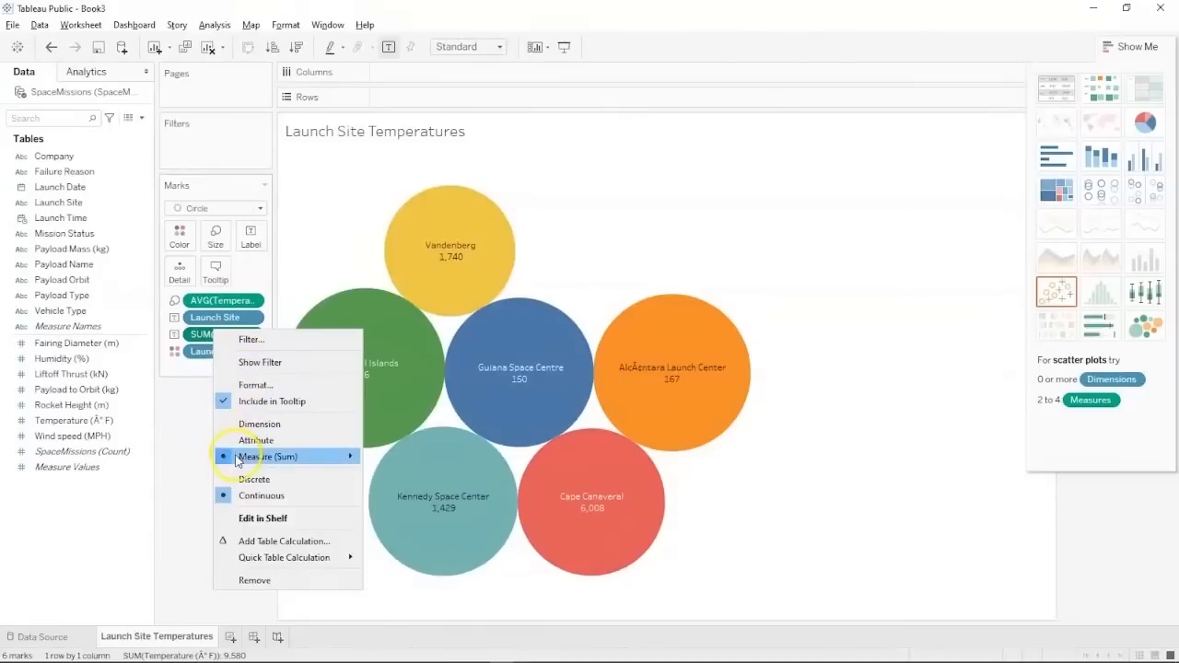
{"action": "mouse_move", "coordinate": [267, 457]}
{"action": "left_click", "coordinate": [458, 477]}
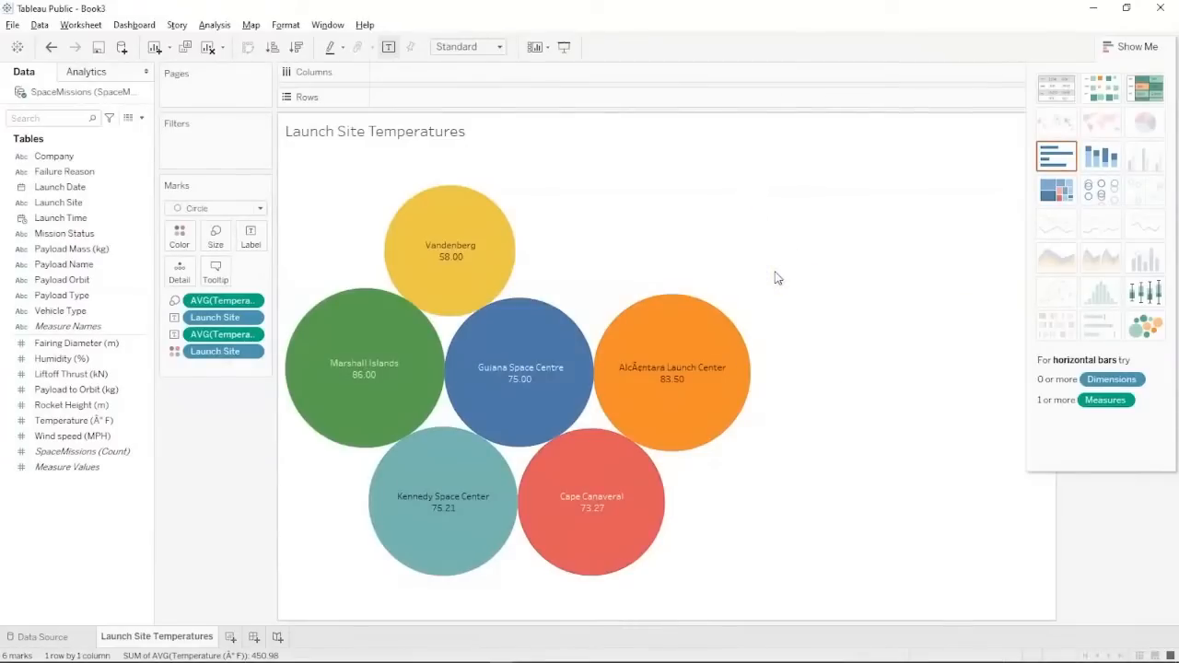
Check the questions on the PowerPoint slide and come back to the workbook.
{"action": "key", "text": "alt+Tab"}
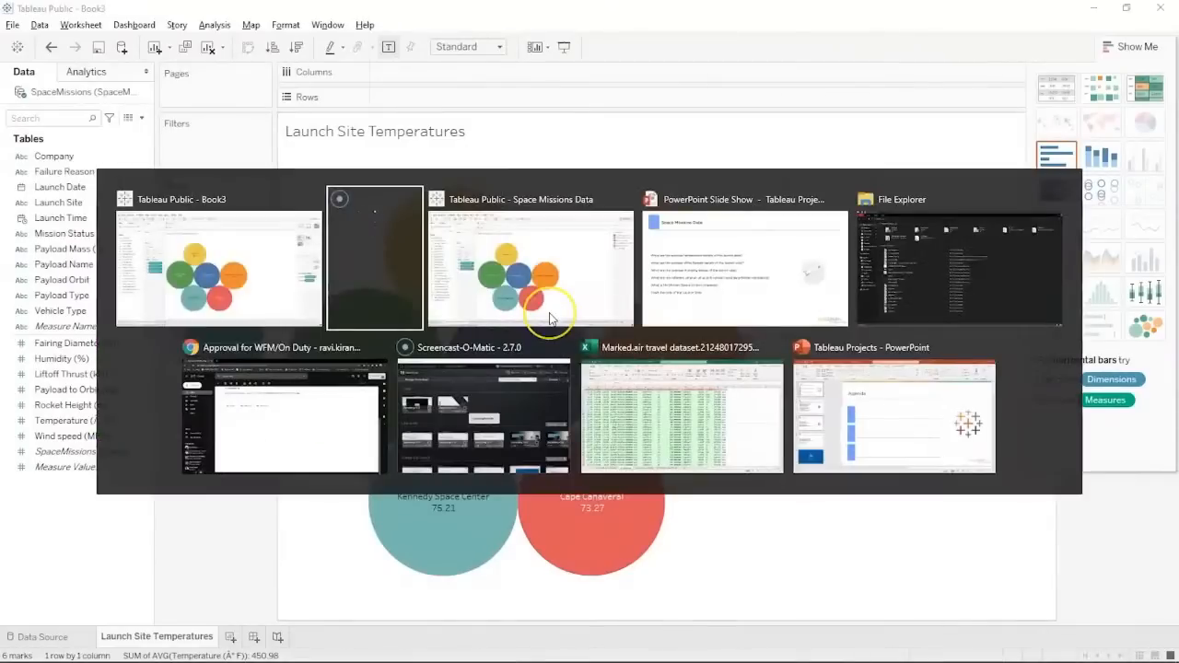
{"action": "key", "text": "alt+Tab"}
{"action": "key", "text": "alt+Tab"}
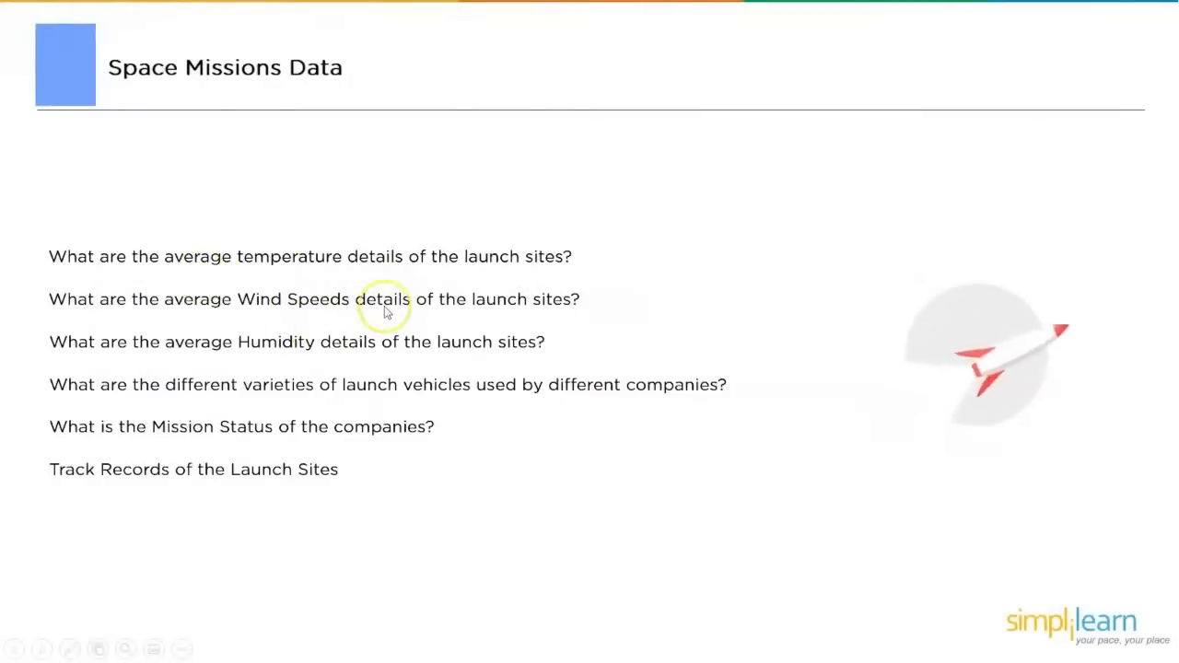
{"action": "key", "text": "alt+Tab"}
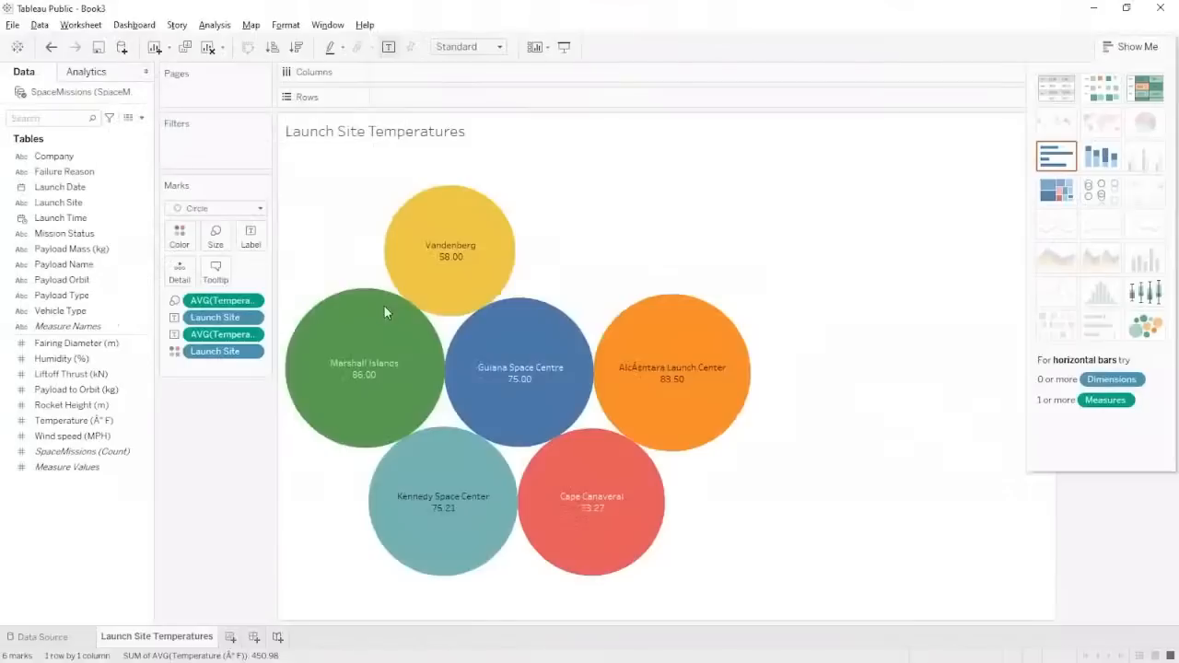
Add a new worksheet named 'Launch Site Wind Speeds'.
{"action": "left_click", "coordinate": [231, 637]}
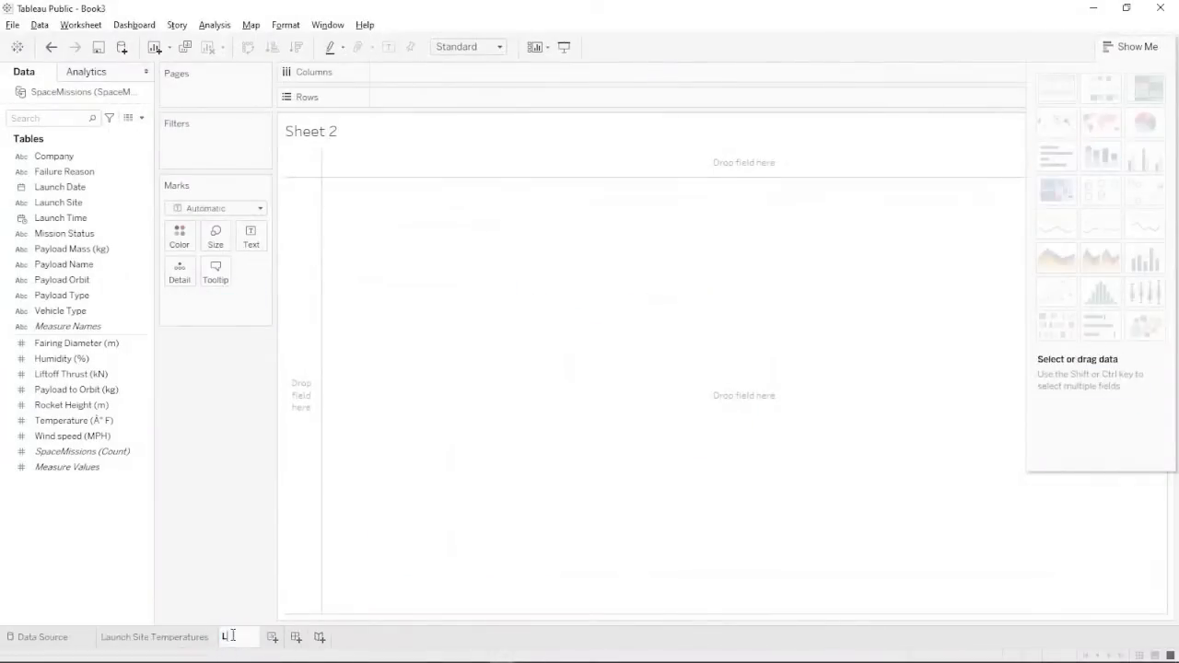
{"action": "left_click", "coordinate": [233, 636]}
{"action": "type", "text": "Launch "}
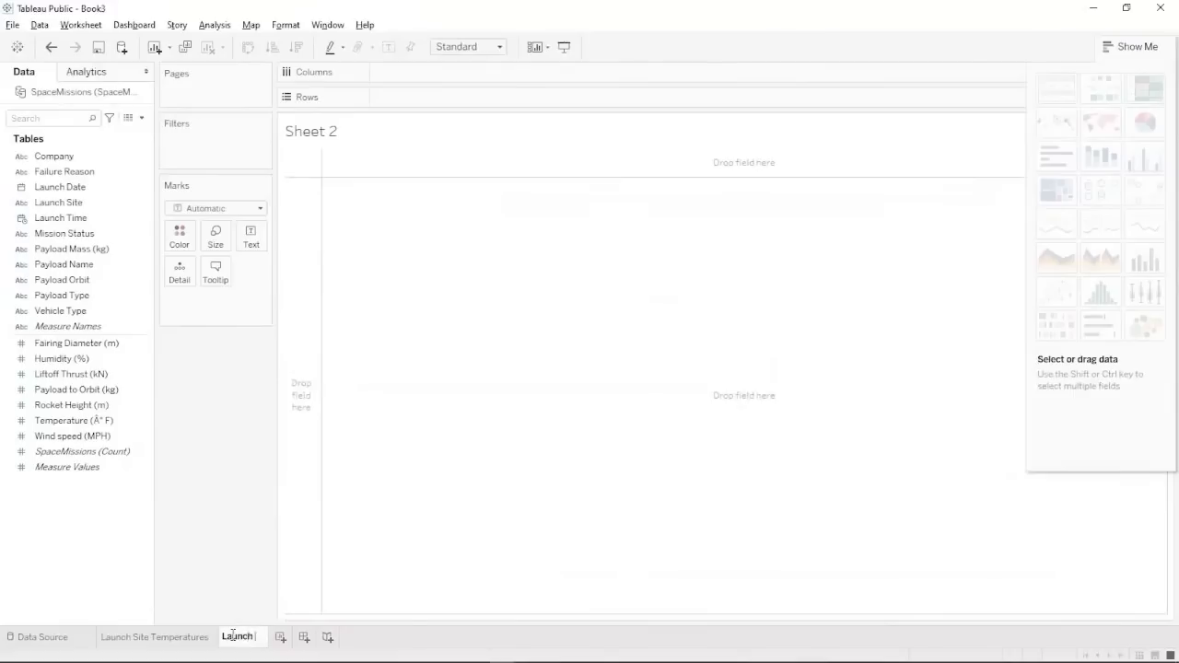
{"action": "type", "text": "Site Wind"}
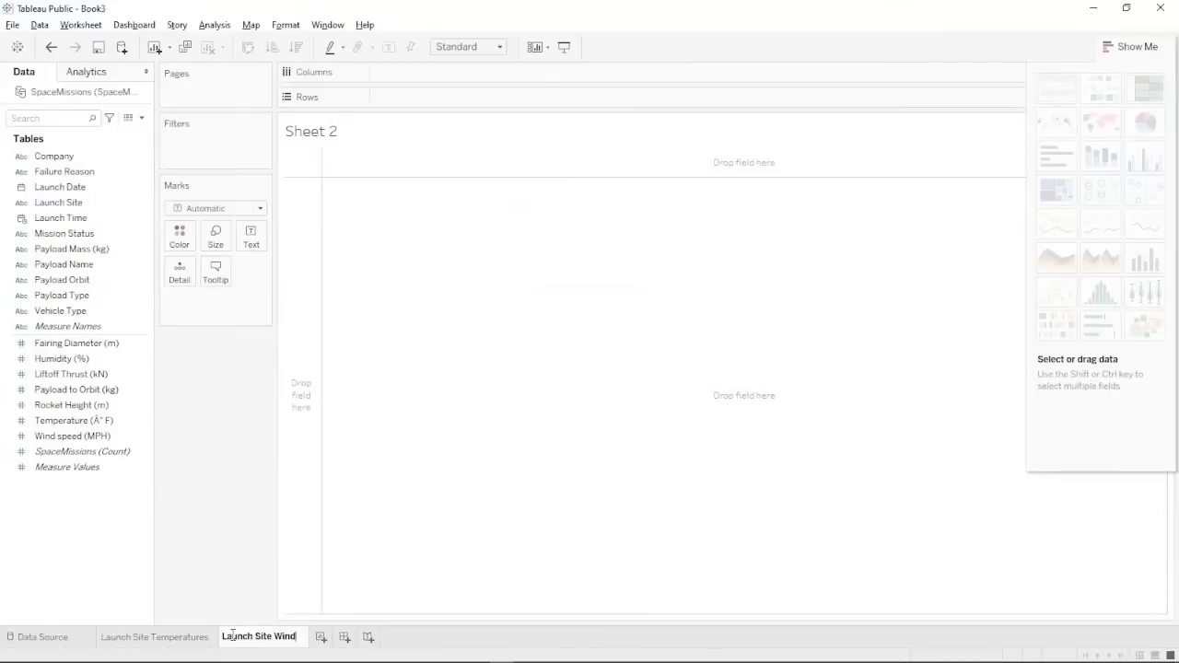
{"action": "type", "text": " Speeds"}
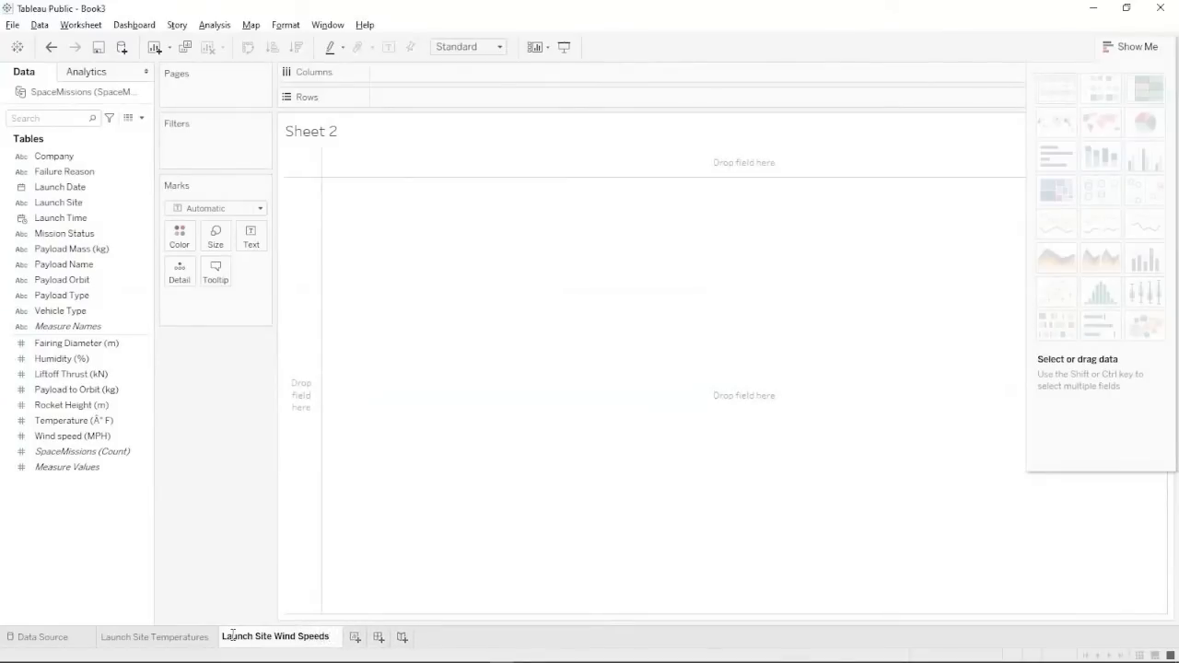
{"action": "left_click", "coordinate": [23, 605]}
Plot Wind speed (MPH) per Launch Site as a box-and-whisker chart.
{"action": "left_click", "coordinate": [67, 219]}
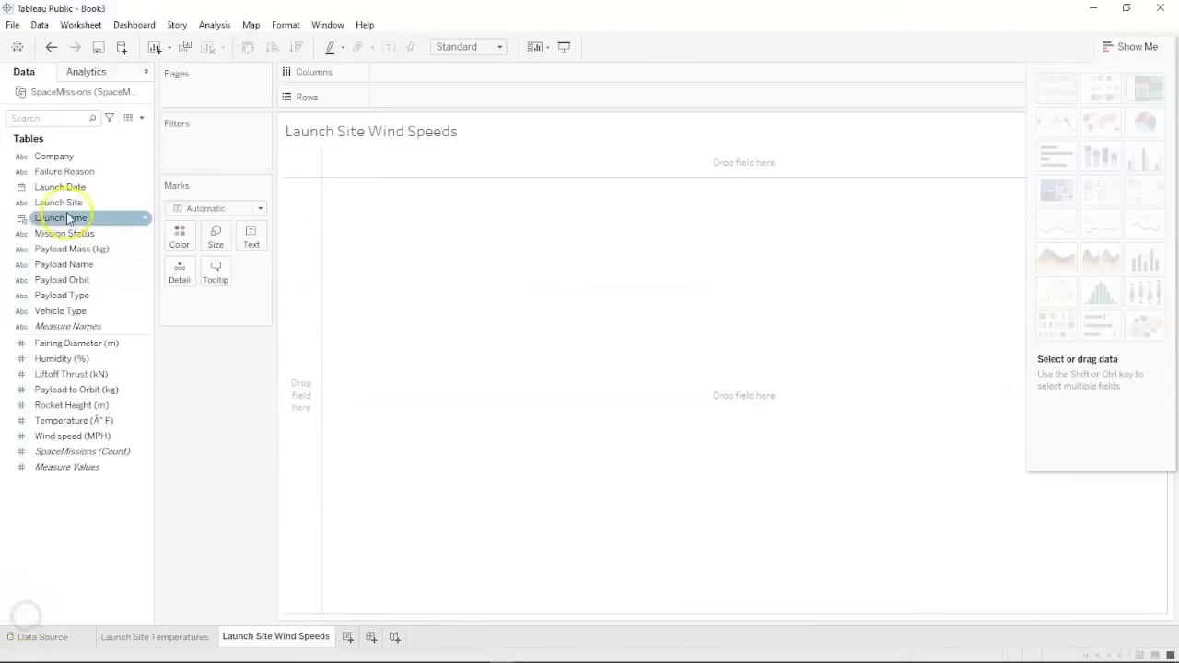
{"action": "left_click_drag", "start_coordinate": [65, 203], "coordinate": [415, 74]}
{"action": "left_click", "coordinate": [90, 392]}
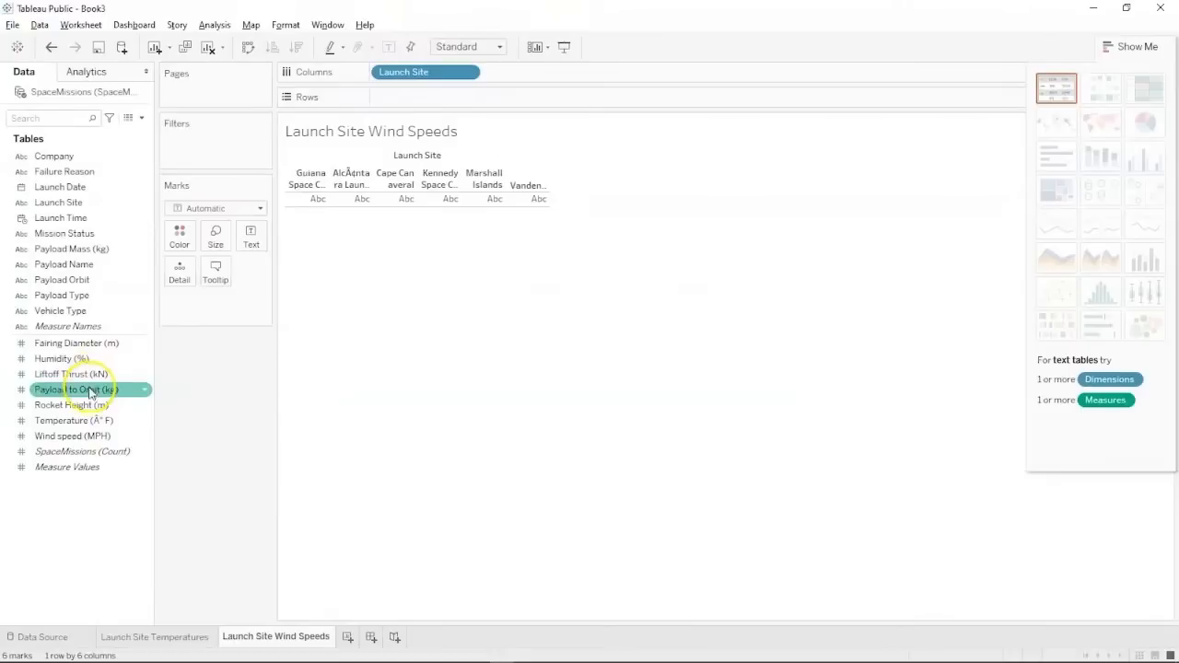
{"action": "left_click_drag", "start_coordinate": [64, 437], "coordinate": [401, 96]}
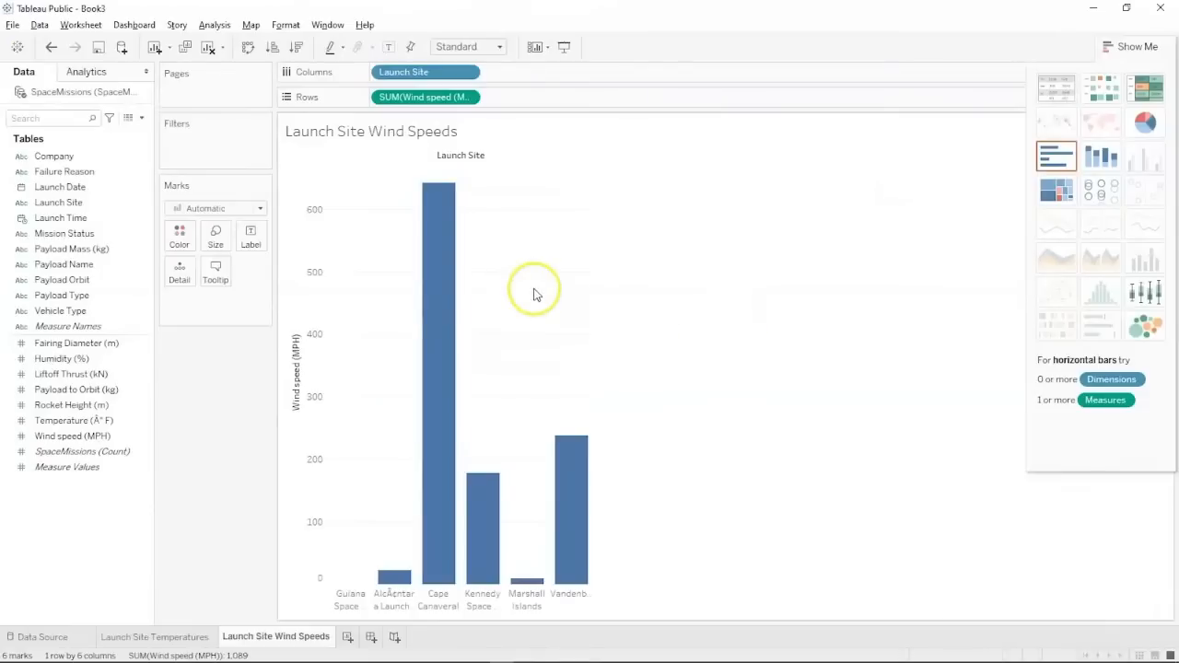
{"action": "mouse_move", "coordinate": [451, 290]}
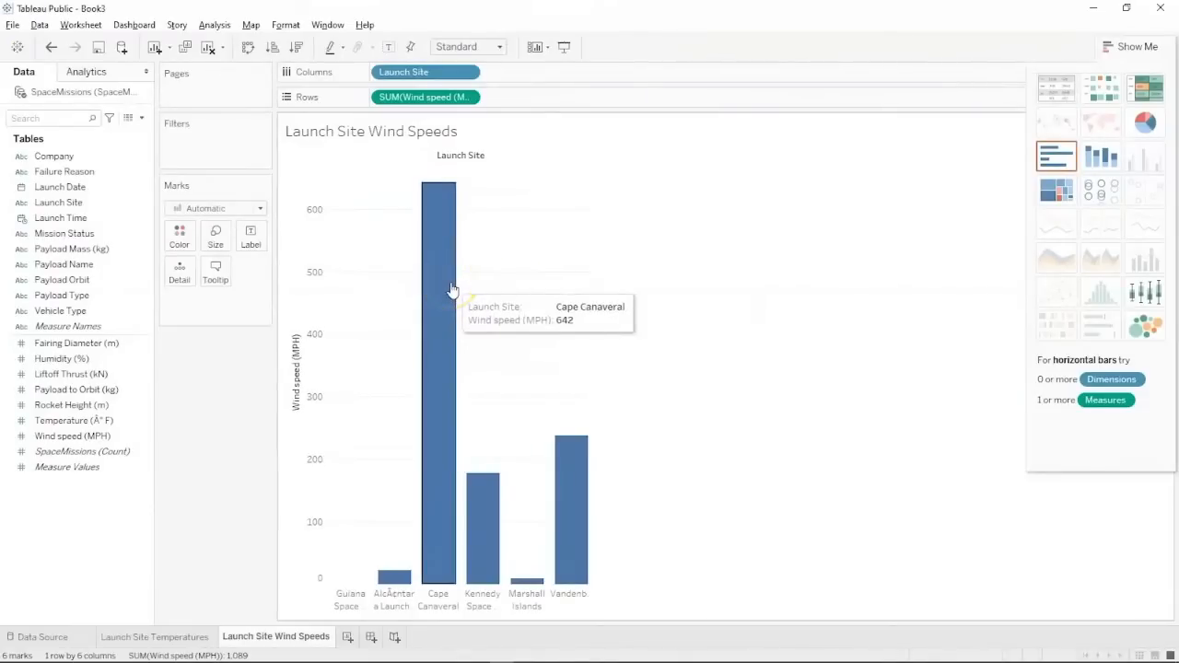
{"action": "left_click", "coordinate": [1139, 305]}
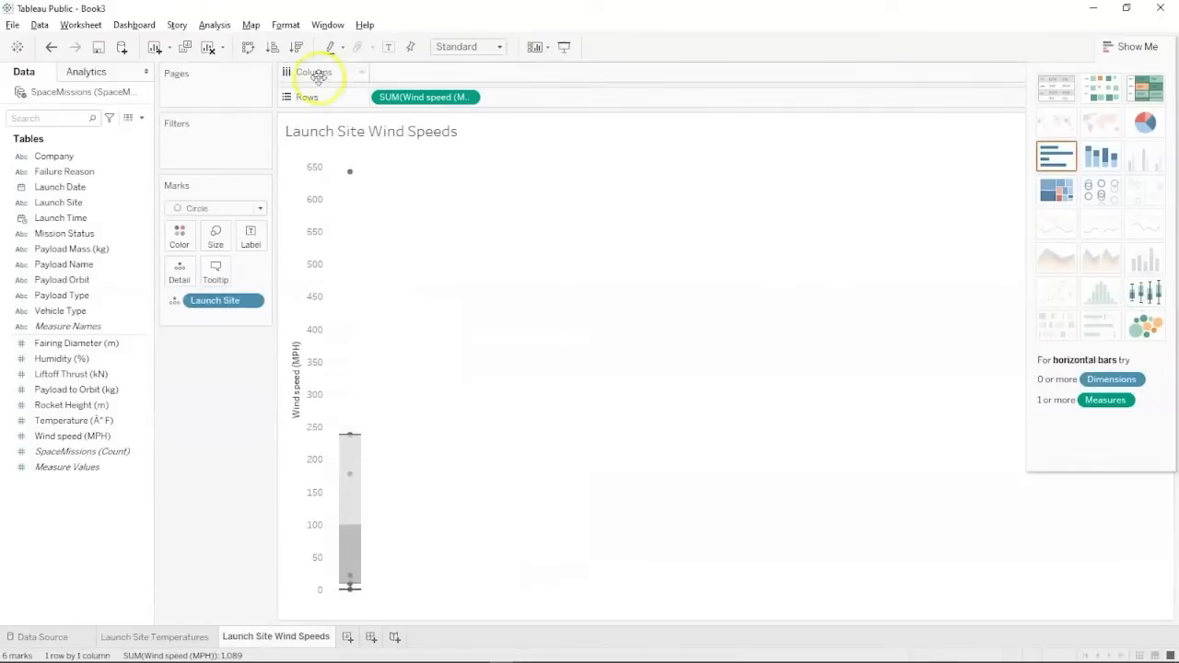
Disaggregate measures so individual launches show, and sort launch sites by wind speed descending.
{"action": "left_click", "coordinate": [215, 28]}
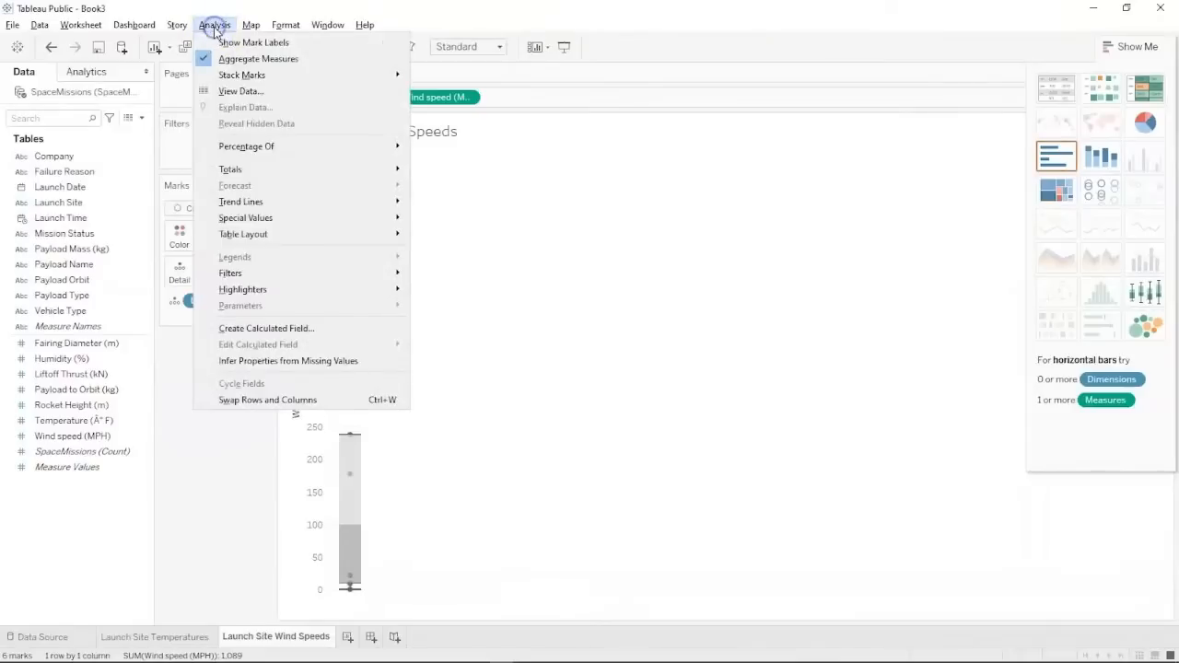
{"action": "left_click", "coordinate": [239, 59]}
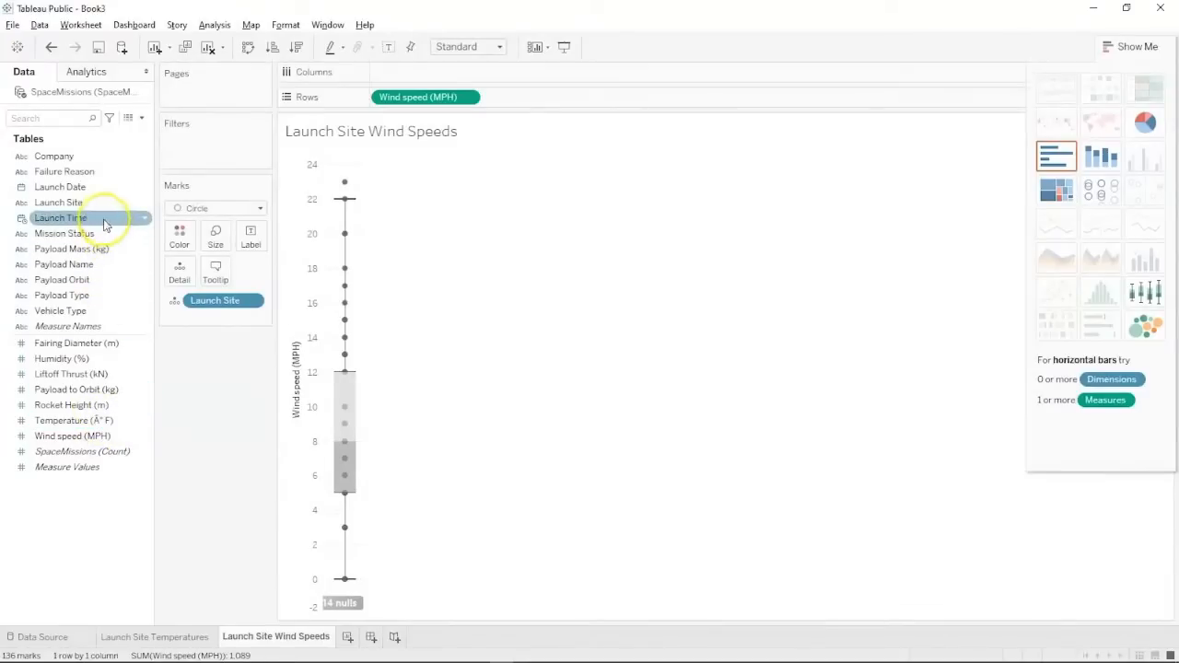
{"action": "left_click_drag", "start_coordinate": [101, 202], "coordinate": [442, 76]}
{"action": "mouse_move", "coordinate": [569, 465]}
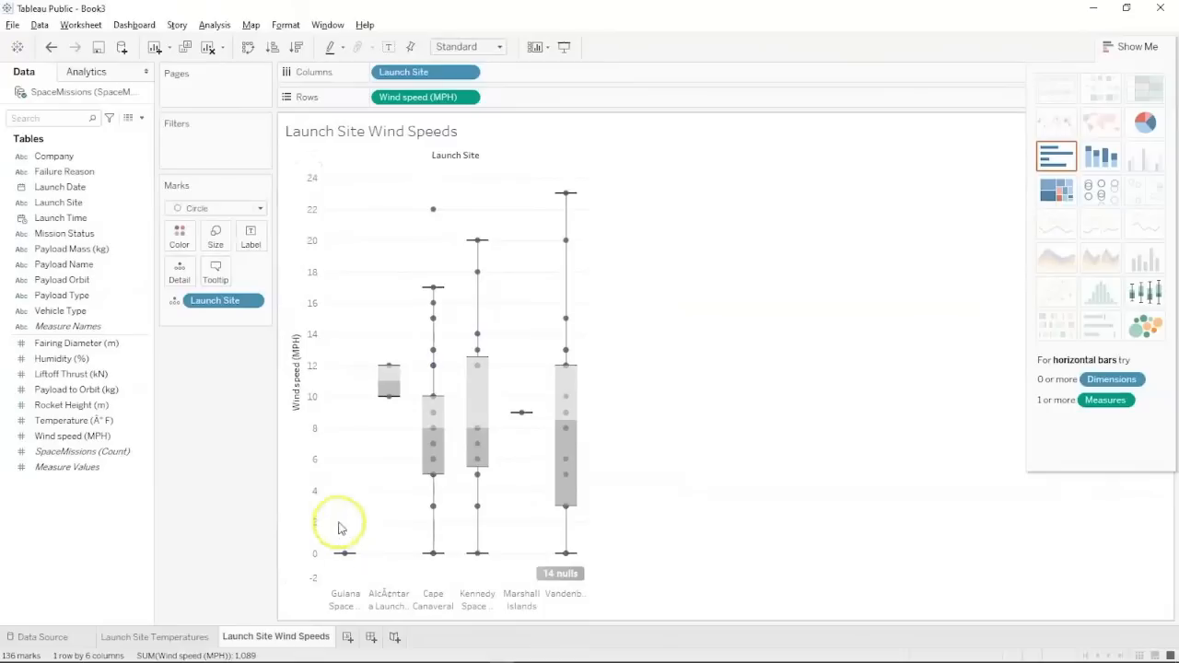
{"action": "left_click", "coordinate": [295, 48]}
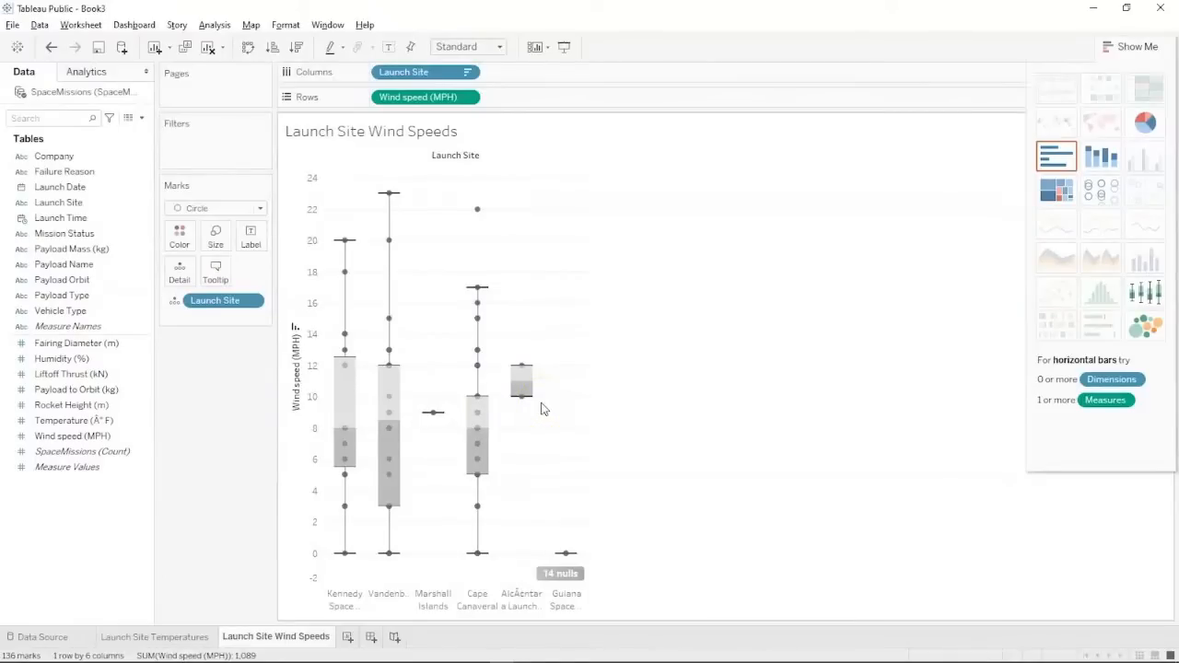
{"action": "key", "text": "alt+Tab"}
{"action": "key", "text": "alt+Tab"}
{"action": "key", "text": "alt+Tab"}
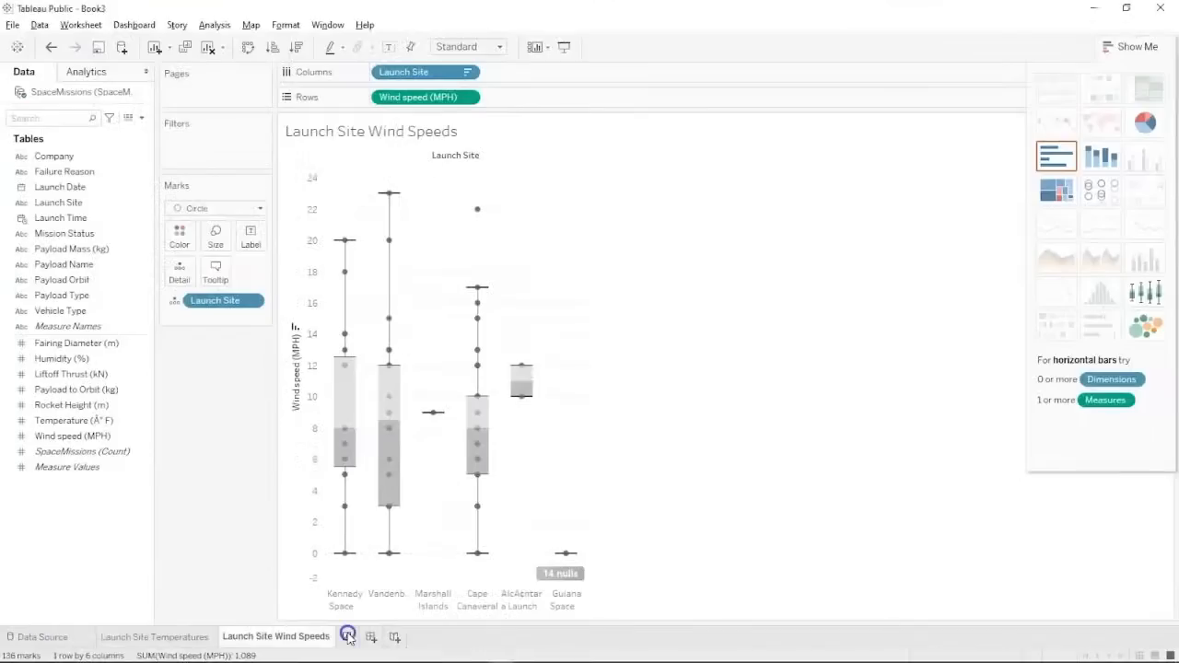
Add a new worksheet named 'Launch Site Humidity'.
{"action": "left_click", "coordinate": [346, 638]}
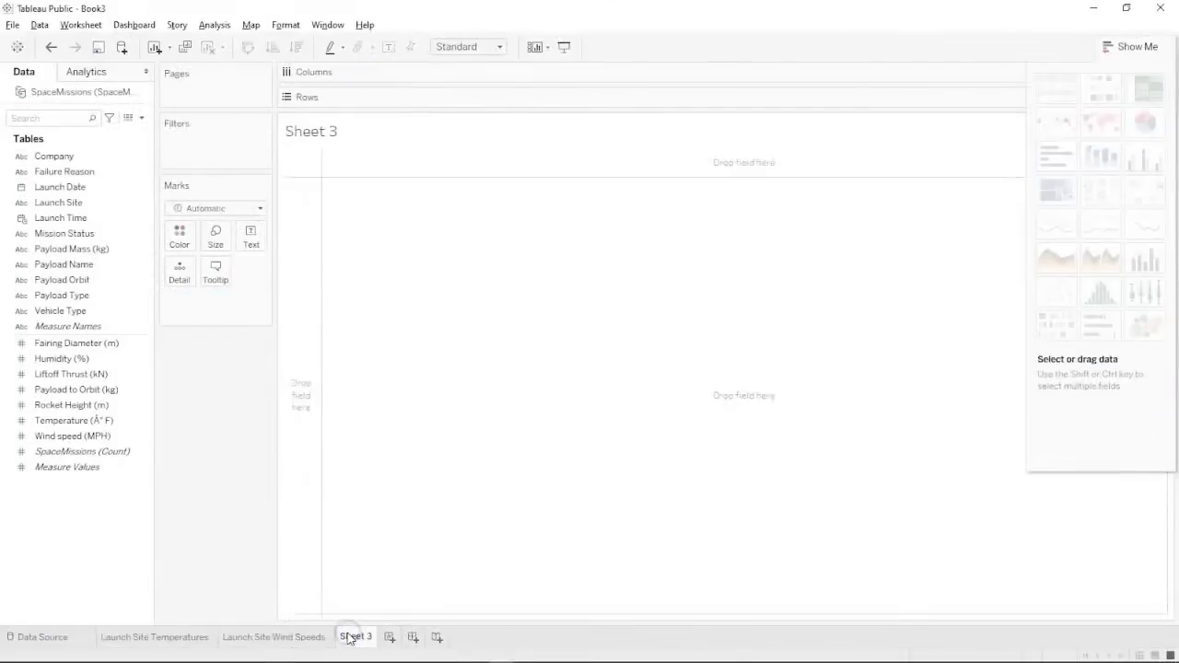
{"action": "double_click", "coordinate": [353, 638]}
{"action": "type", "text": "ty"}
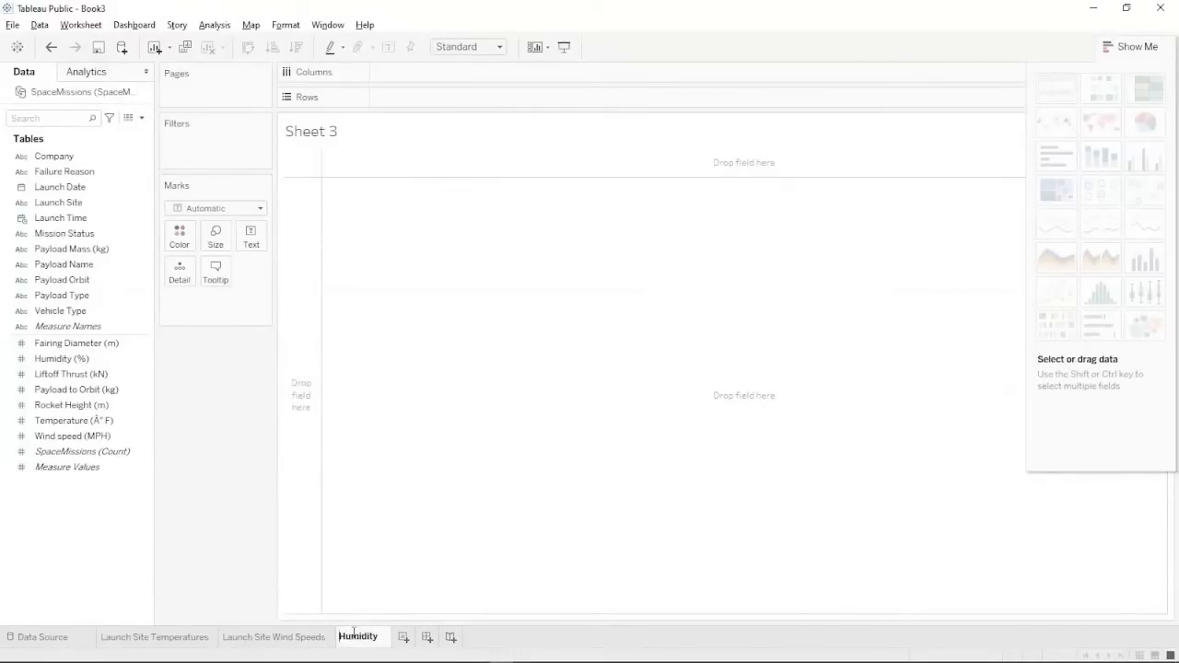
{"action": "type", "text": "lau"}
{"action": "key", "text": "BackSpace"}
{"action": "key", "text": "BackSpace"}
{"action": "key", "text": "BackSpace"}
{"action": "type", "text": "Launch S"}
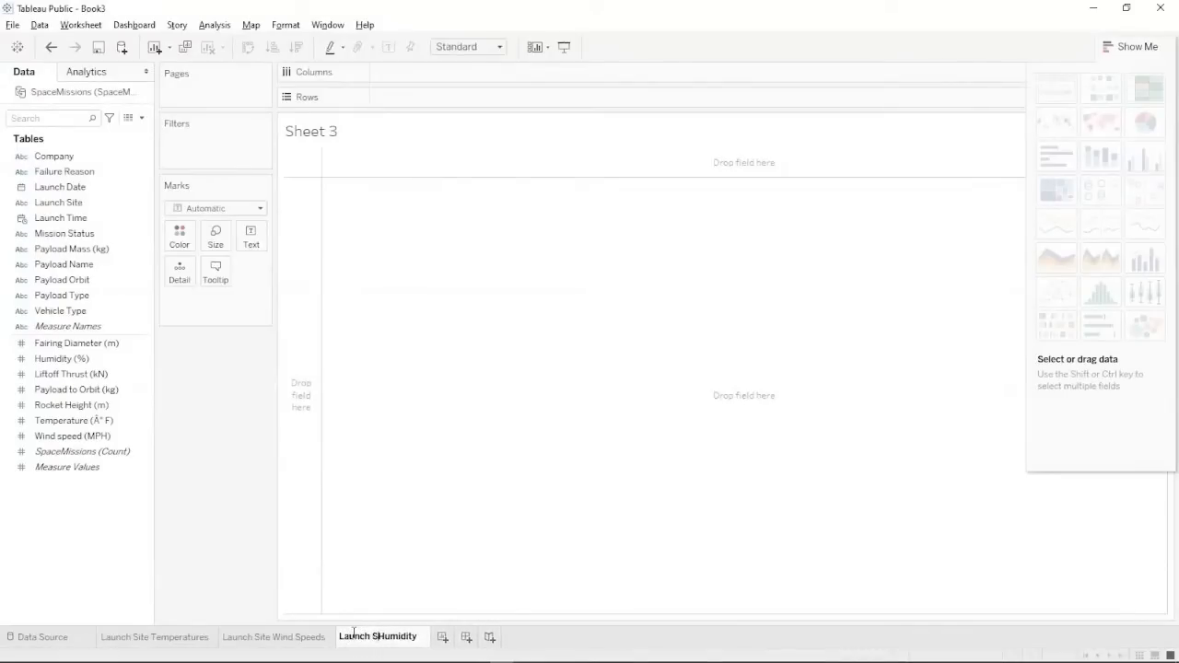
{"action": "type", "text": "ite"}
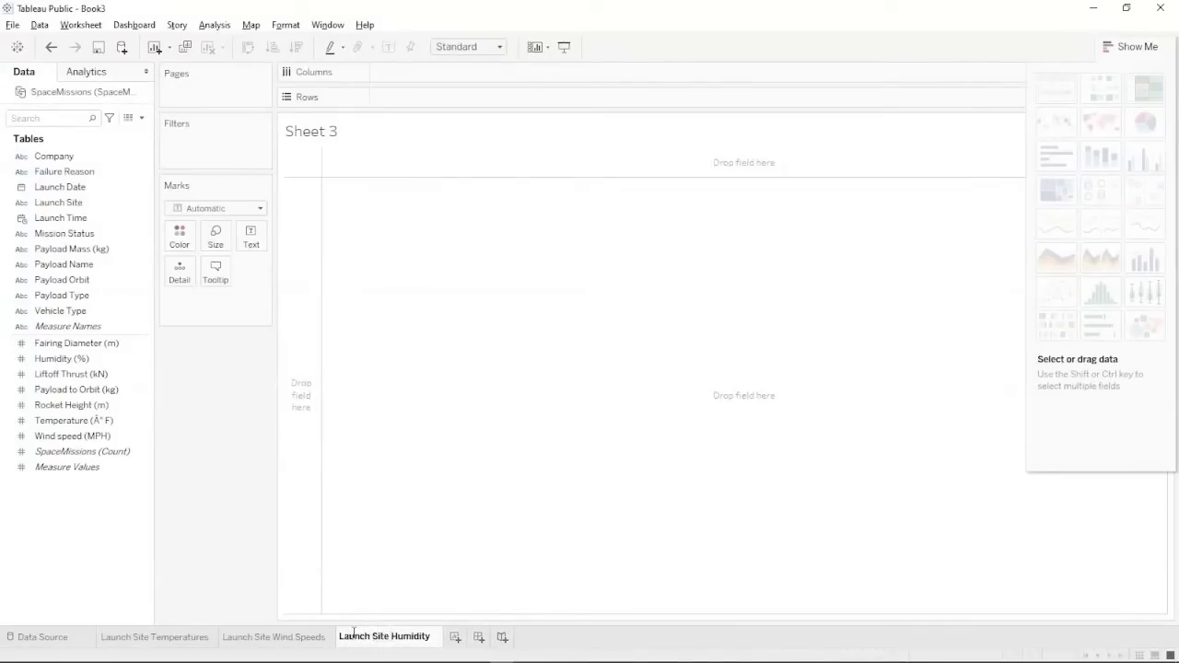
{"action": "key", "text": "Return"}
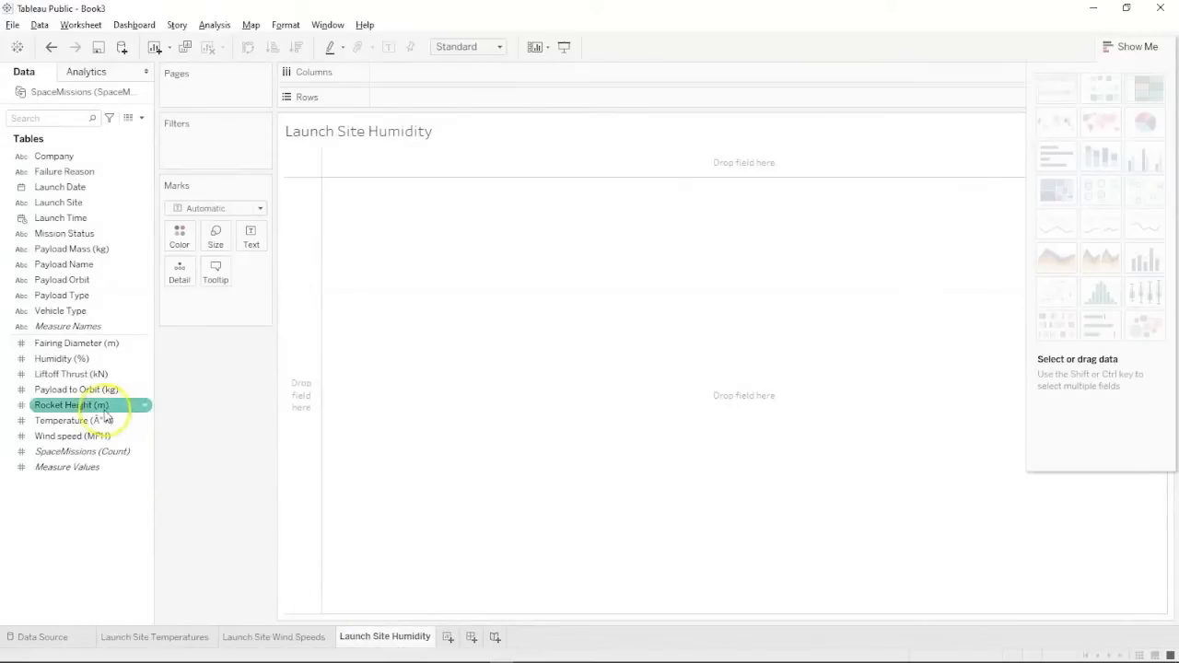
Chart average Humidity (%) per Launch Site as a pie filling the entire view.
{"action": "left_click", "coordinate": [75, 202]}
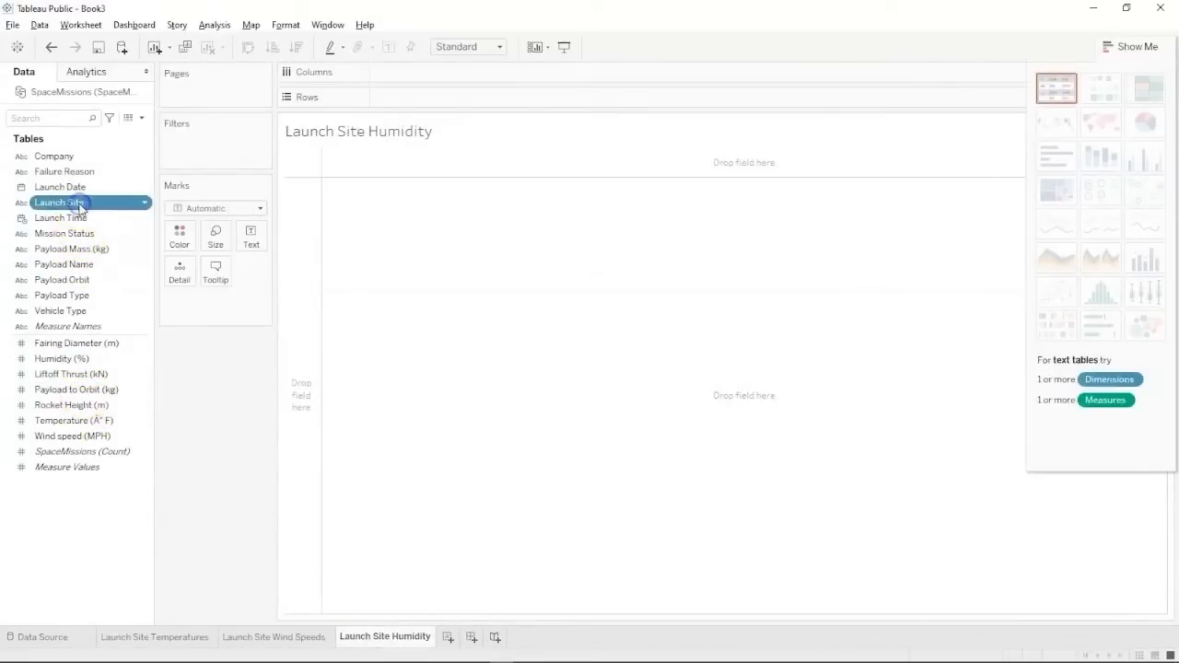
{"action": "left_click", "coordinate": [67, 359], "text": "ctrl"}
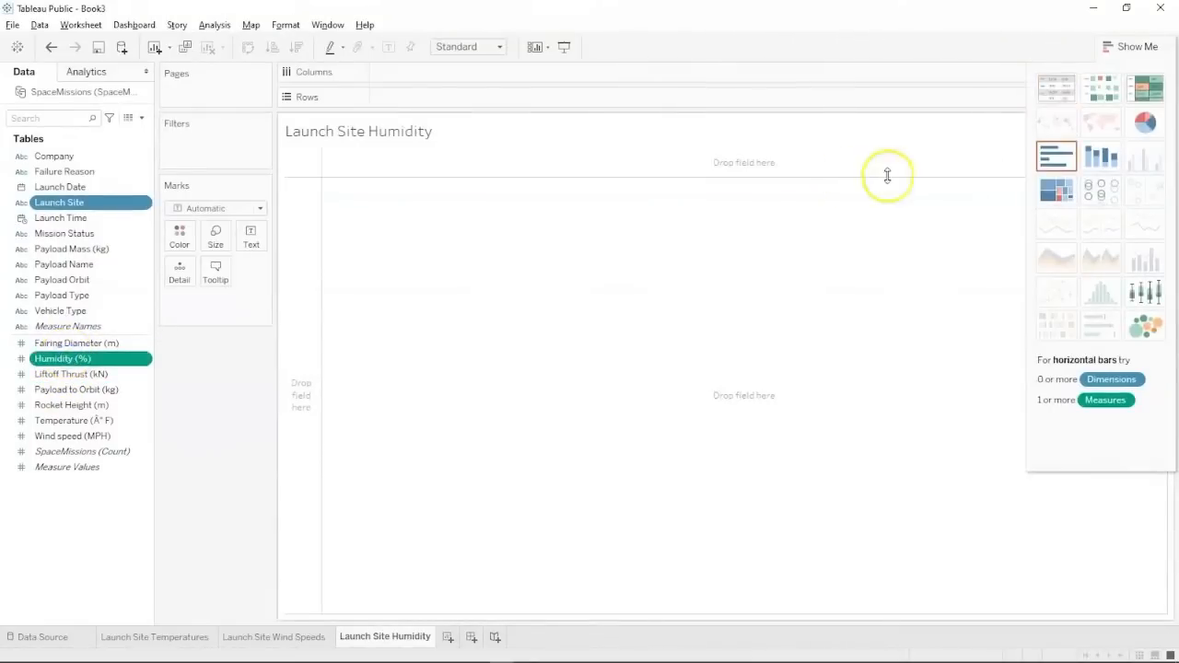
{"action": "left_click", "coordinate": [1155, 125]}
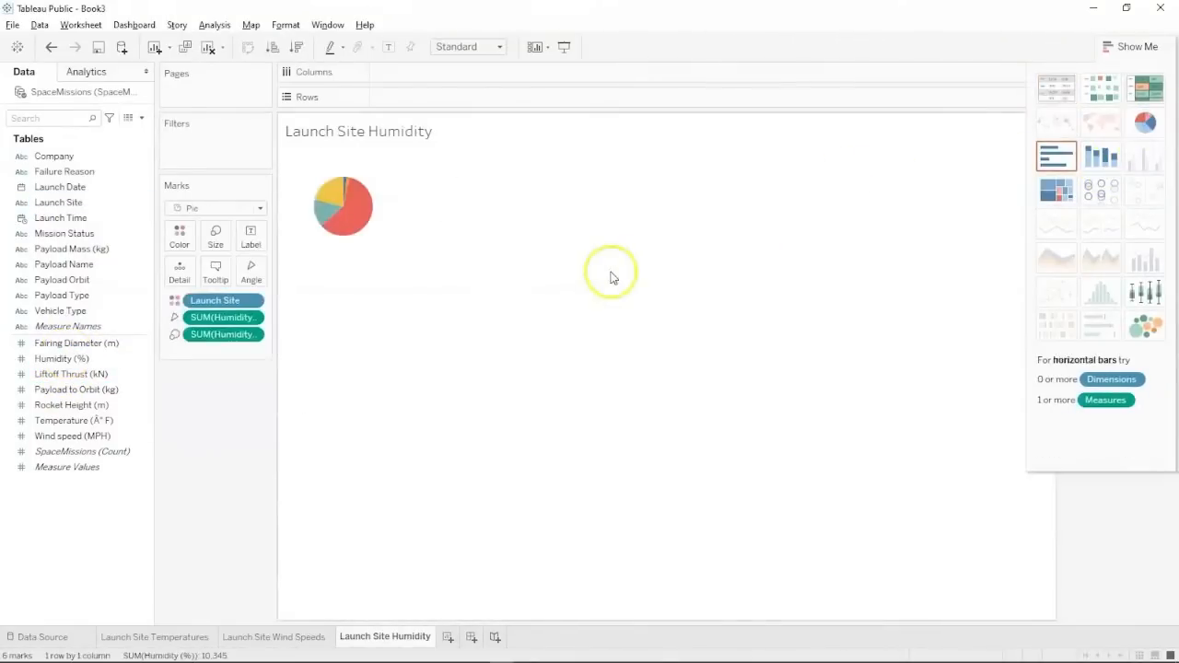
{"action": "left_click", "coordinate": [442, 48]}
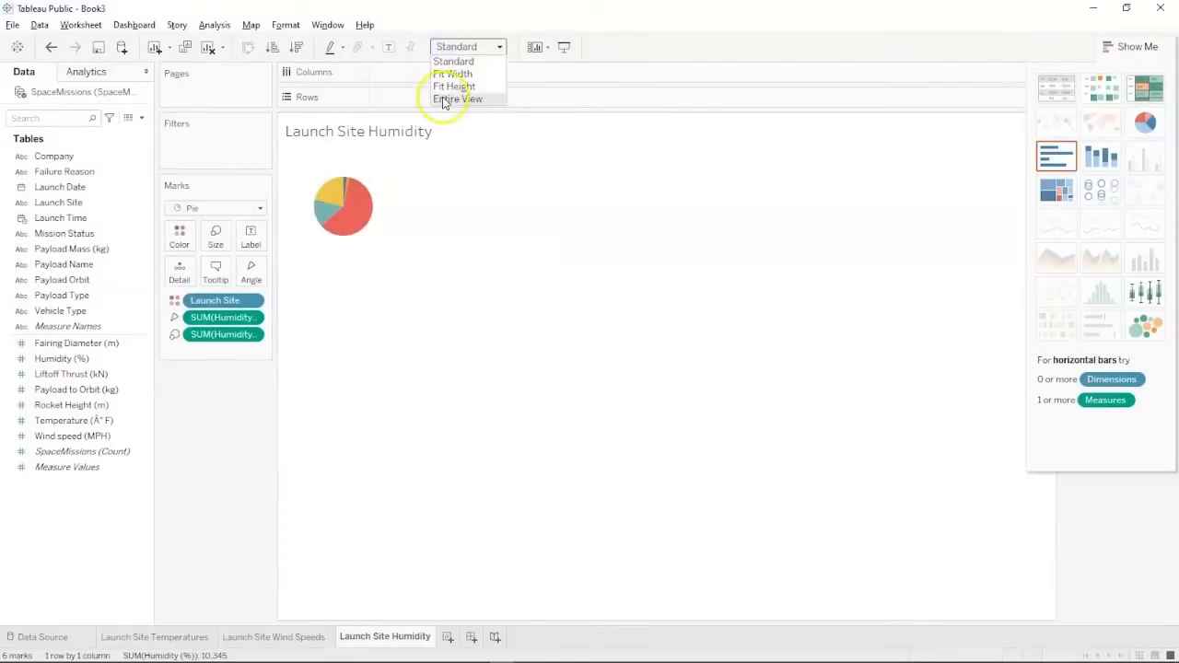
{"action": "left_click", "coordinate": [444, 98]}
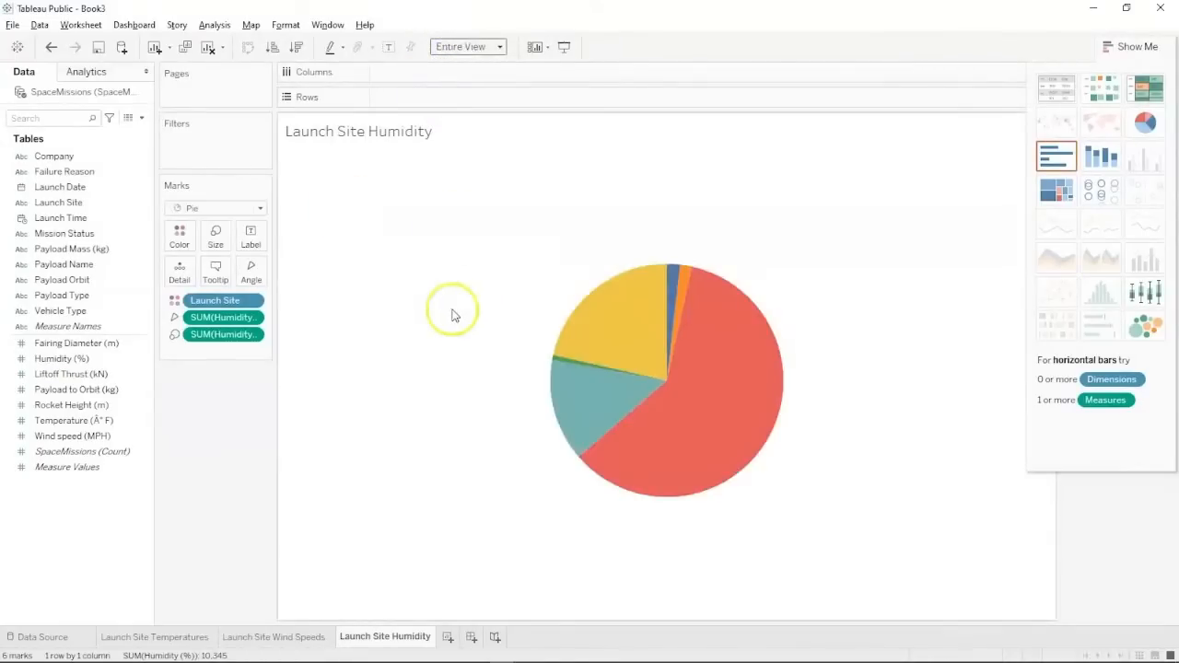
{"action": "right_click", "coordinate": [221, 324]}
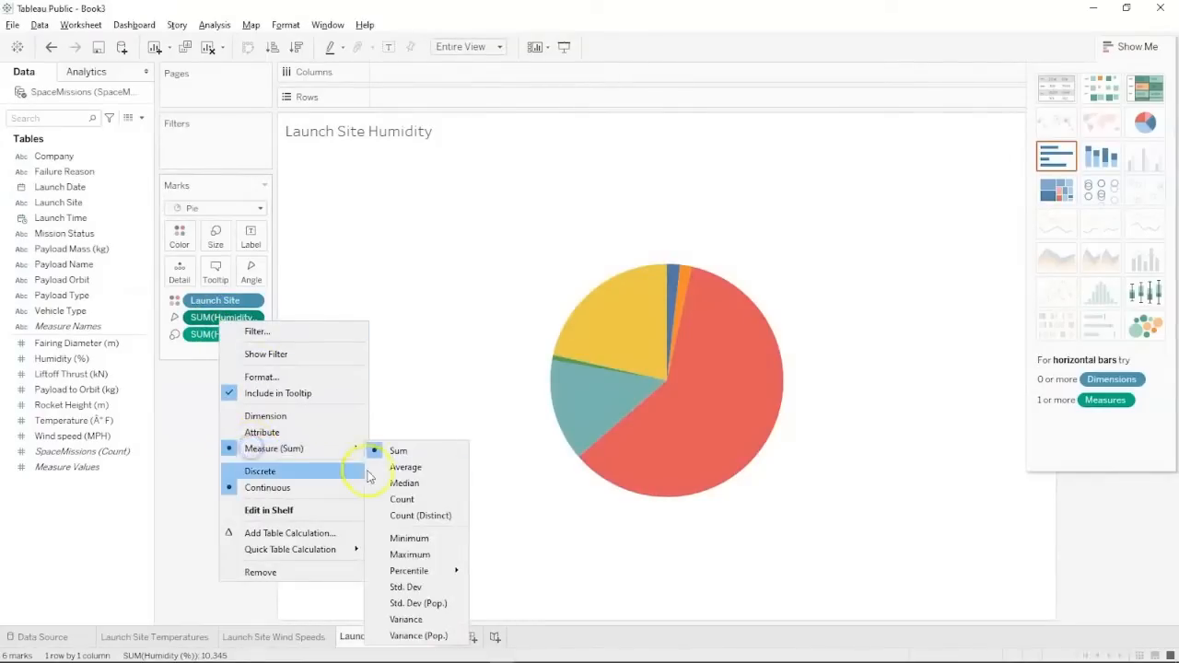
{"action": "left_click", "coordinate": [405, 467]}
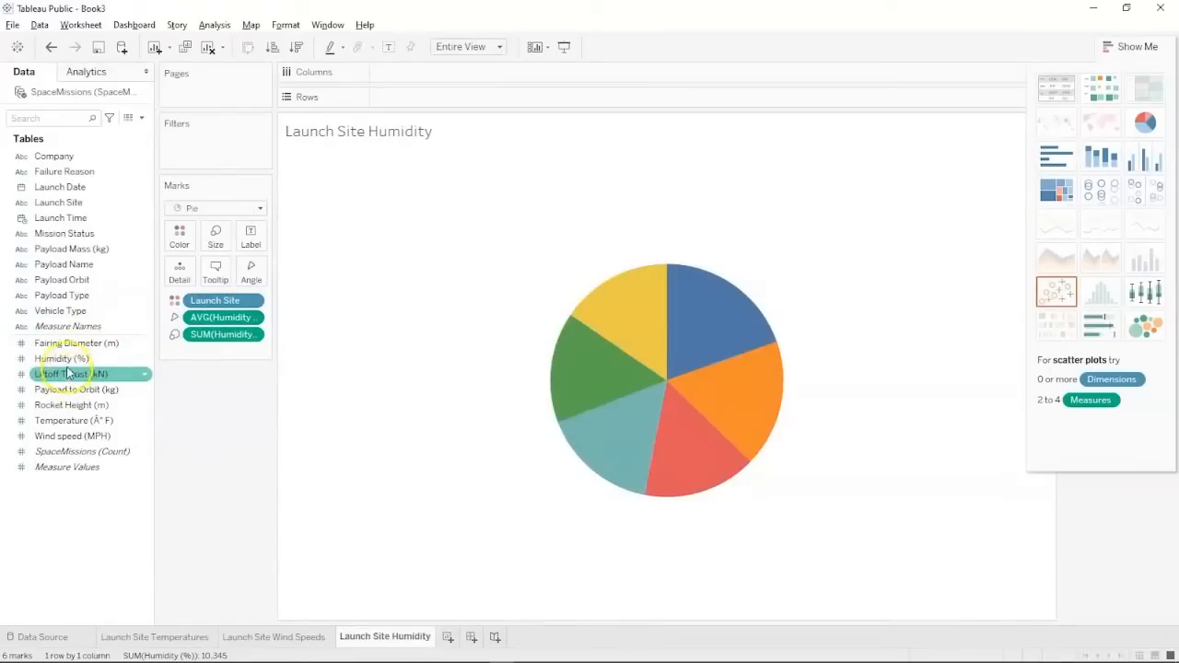
Label each pie slice with its launch site name and average humidity.
{"action": "left_click_drag", "start_coordinate": [64, 360], "coordinate": [256, 240]}
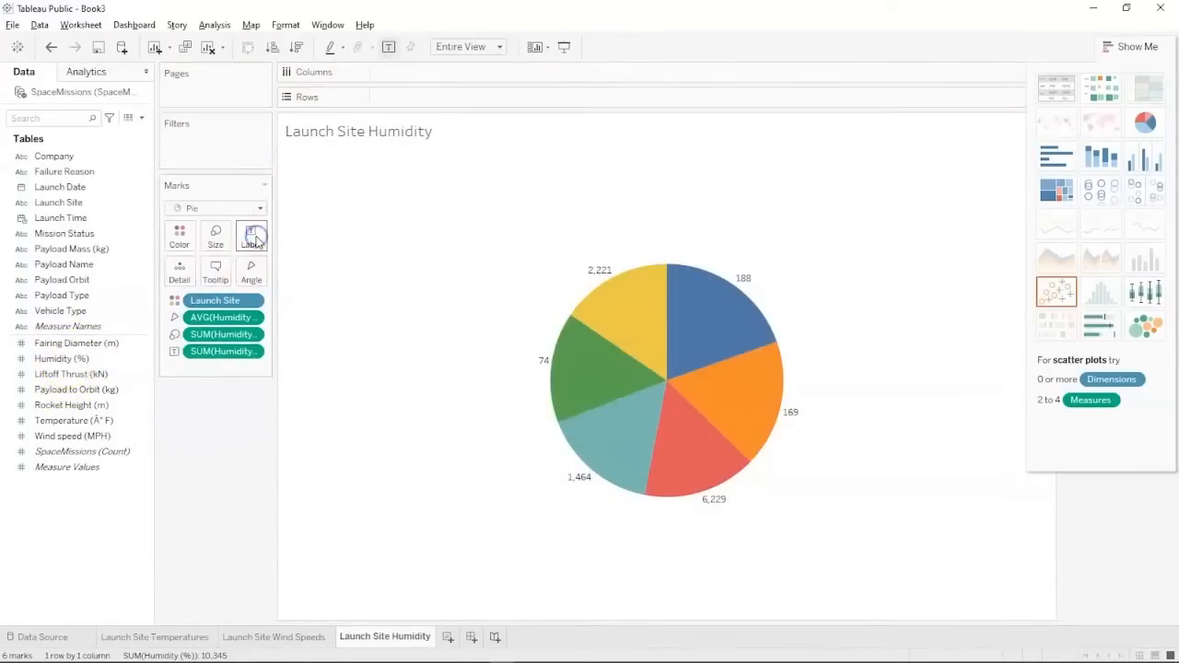
{"action": "left_click", "coordinate": [60, 203]}
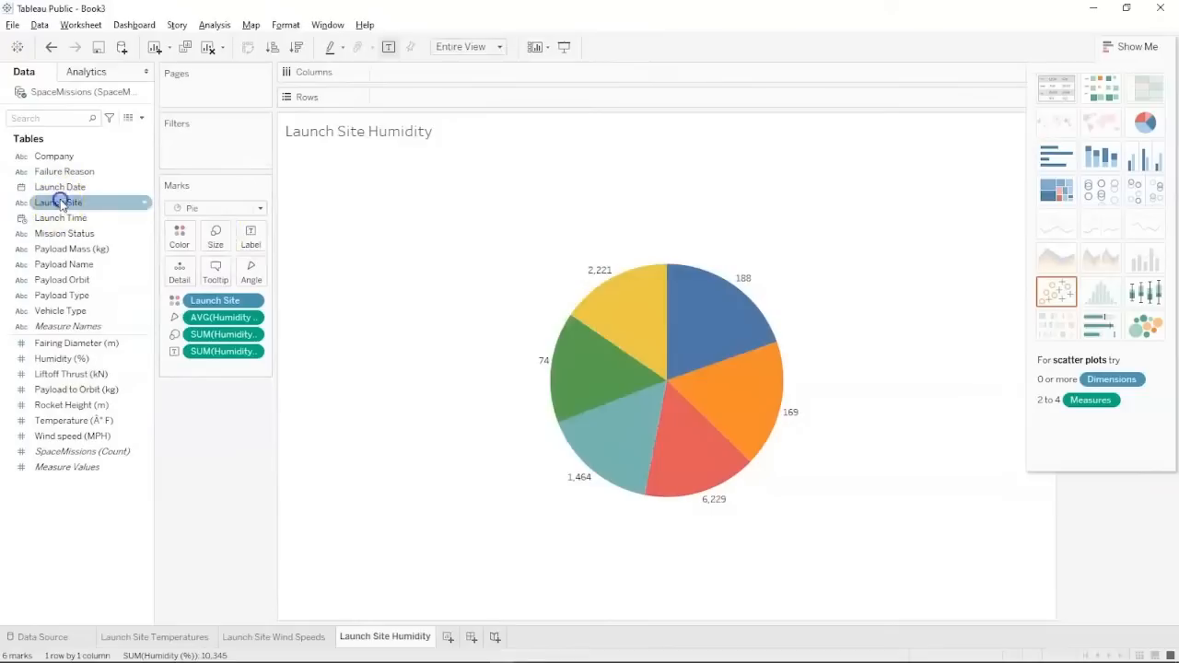
{"action": "left_click_drag", "start_coordinate": [61, 203], "coordinate": [250, 236]}
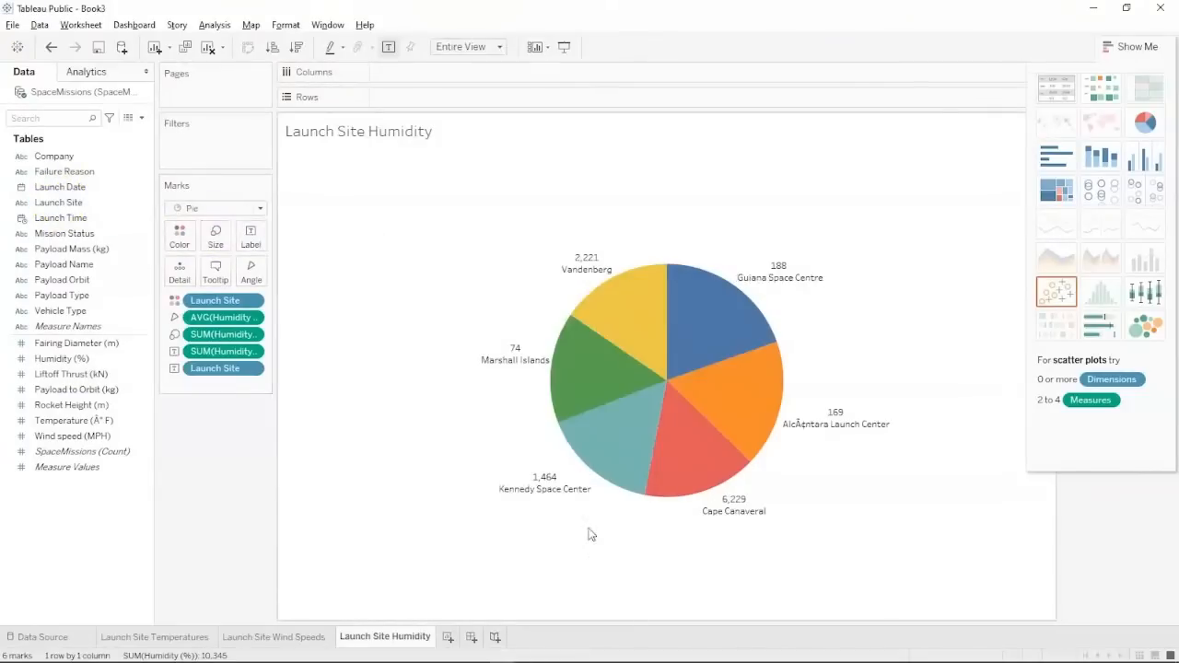
{"action": "right_click", "coordinate": [232, 338]}
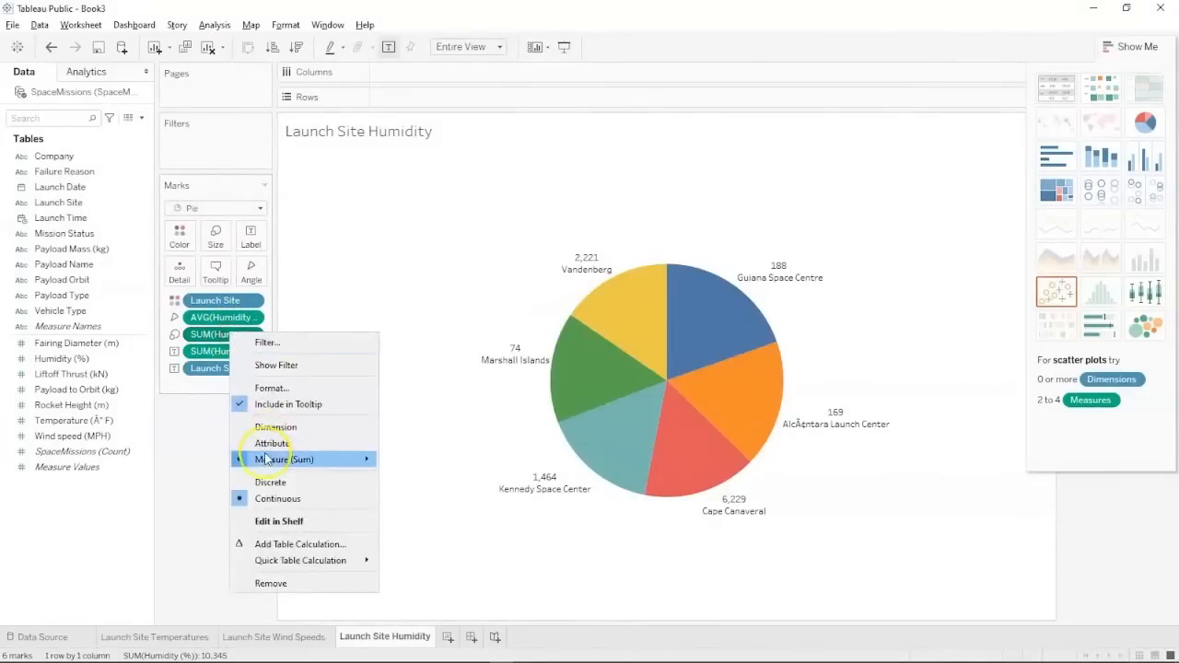
{"action": "mouse_move", "coordinate": [267, 459]}
{"action": "left_click", "coordinate": [416, 478]}
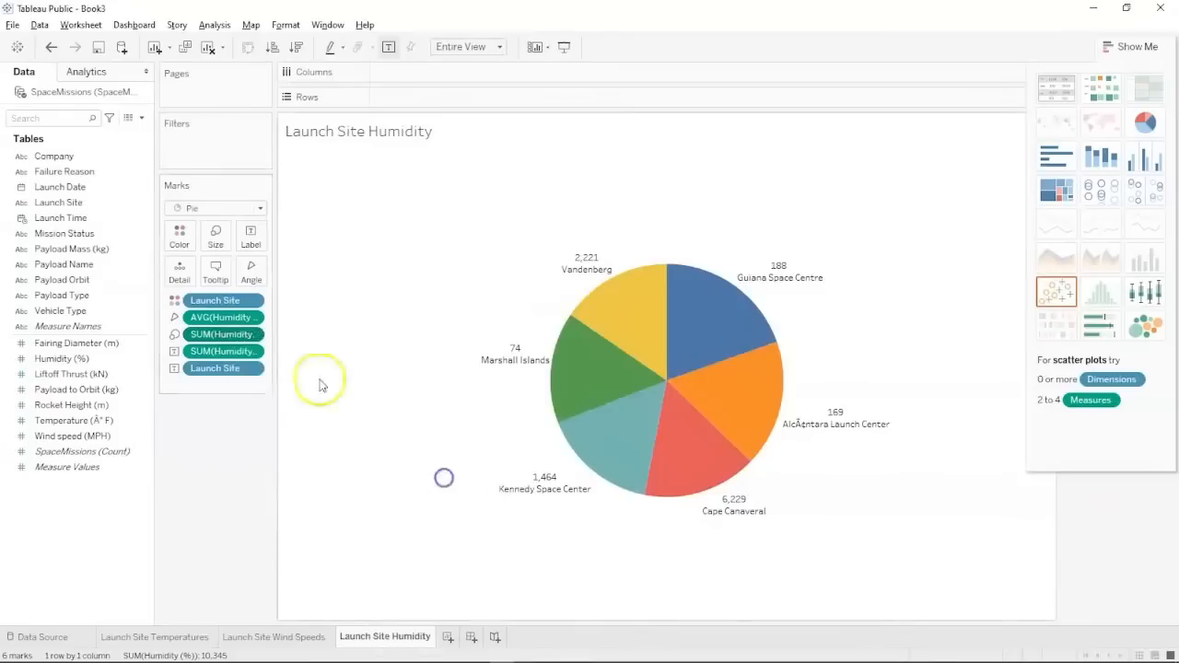
{"action": "right_click", "coordinate": [224, 356]}
{"action": "mouse_move", "coordinate": [261, 478]}
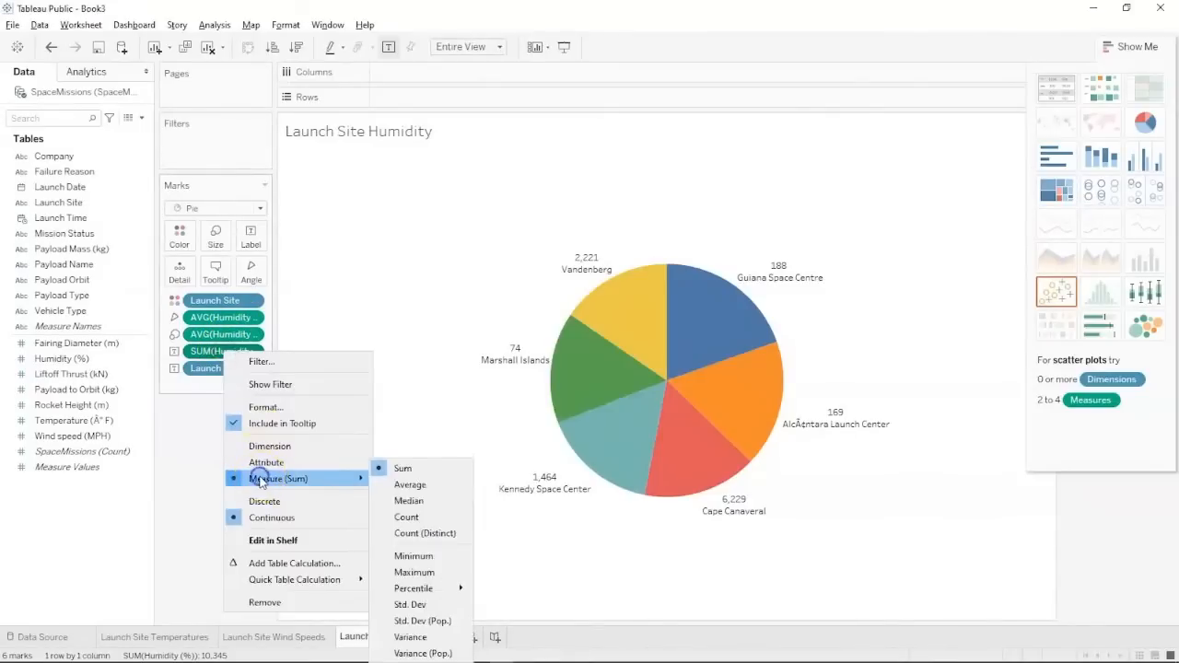
{"action": "left_click", "coordinate": [410, 488]}
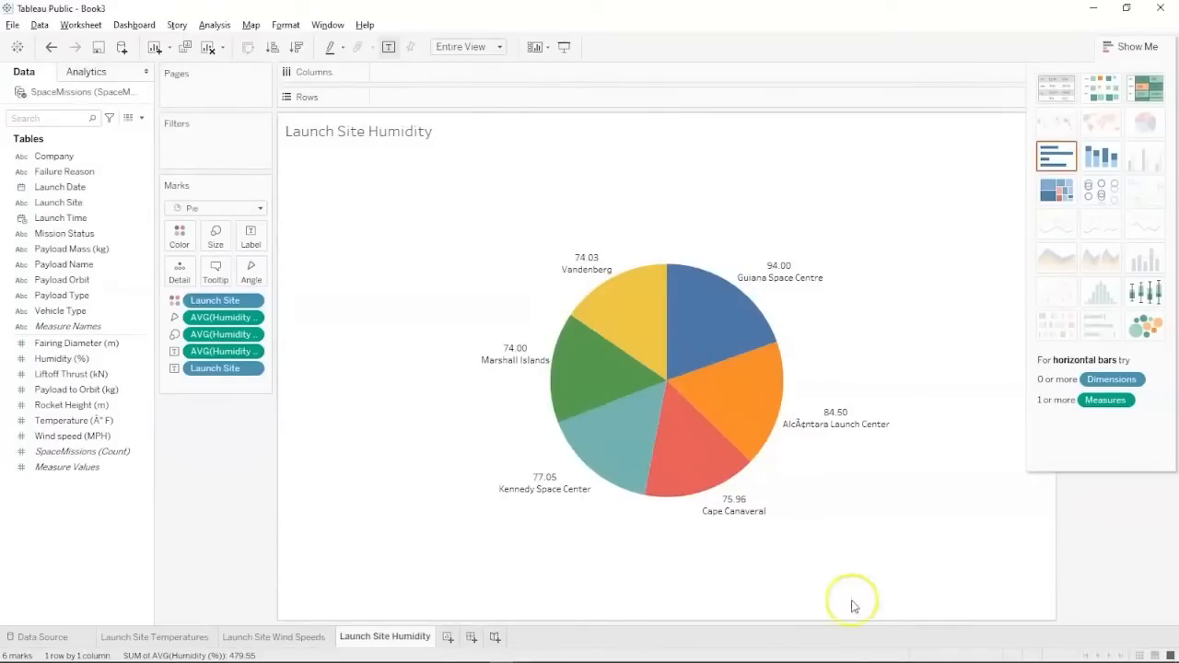
{"action": "key", "text": "alt+Tab"}
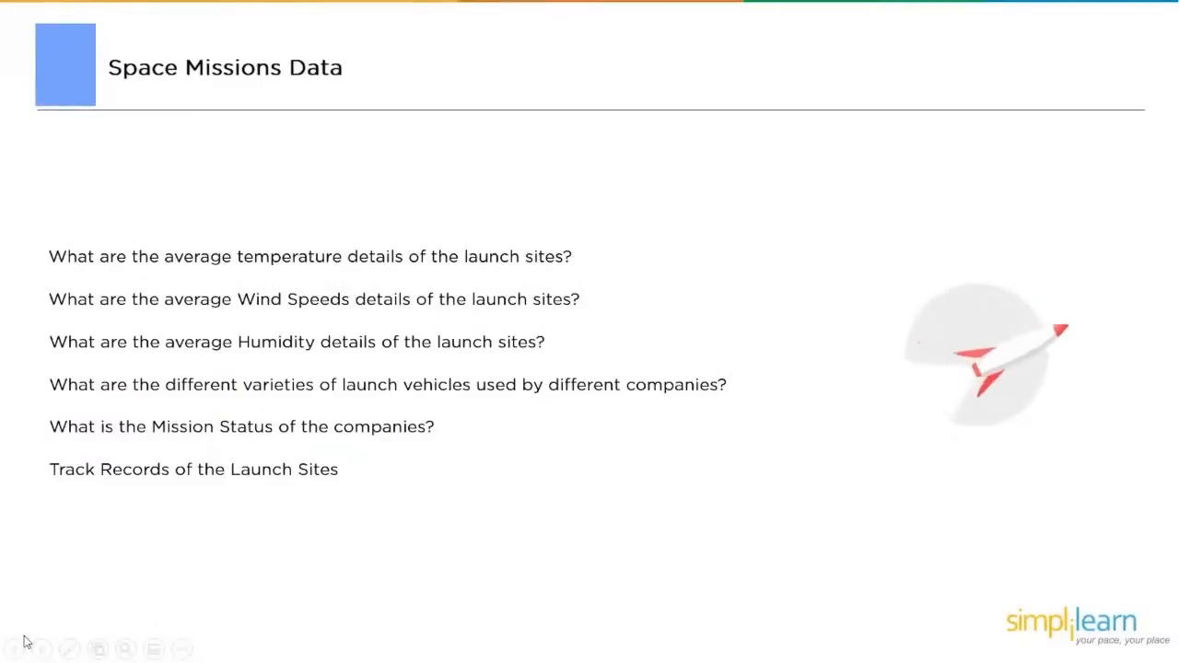
{"action": "key", "text": "alt+Tab"}
{"action": "key", "text": "alt+Tab"}
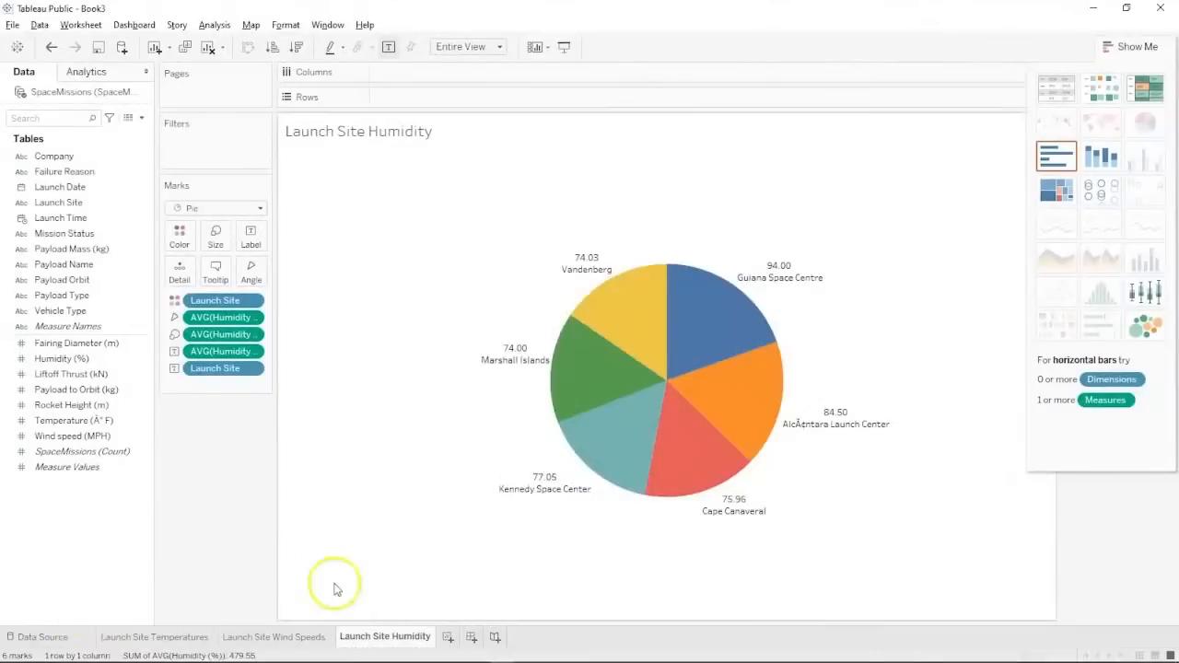
Add a new worksheet named 'Launch vehicle details'.
{"action": "left_click", "coordinate": [446, 638]}
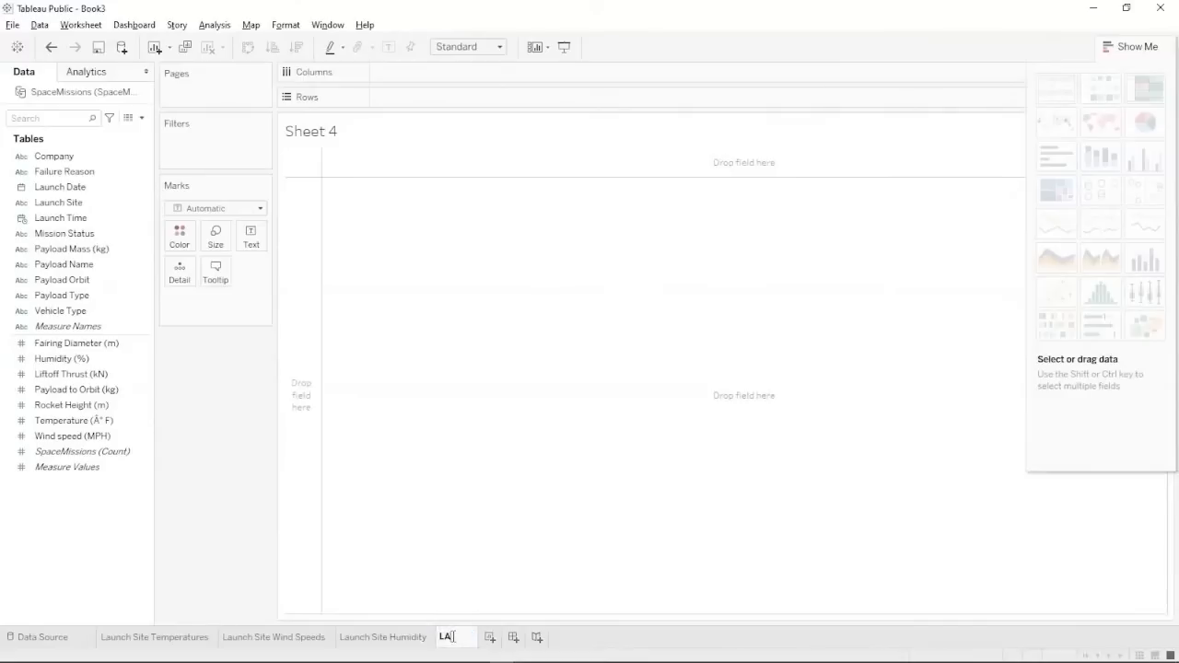
{"action": "left_click", "coordinate": [453, 636]}
{"action": "type", "text": "LAunch vehicl"}
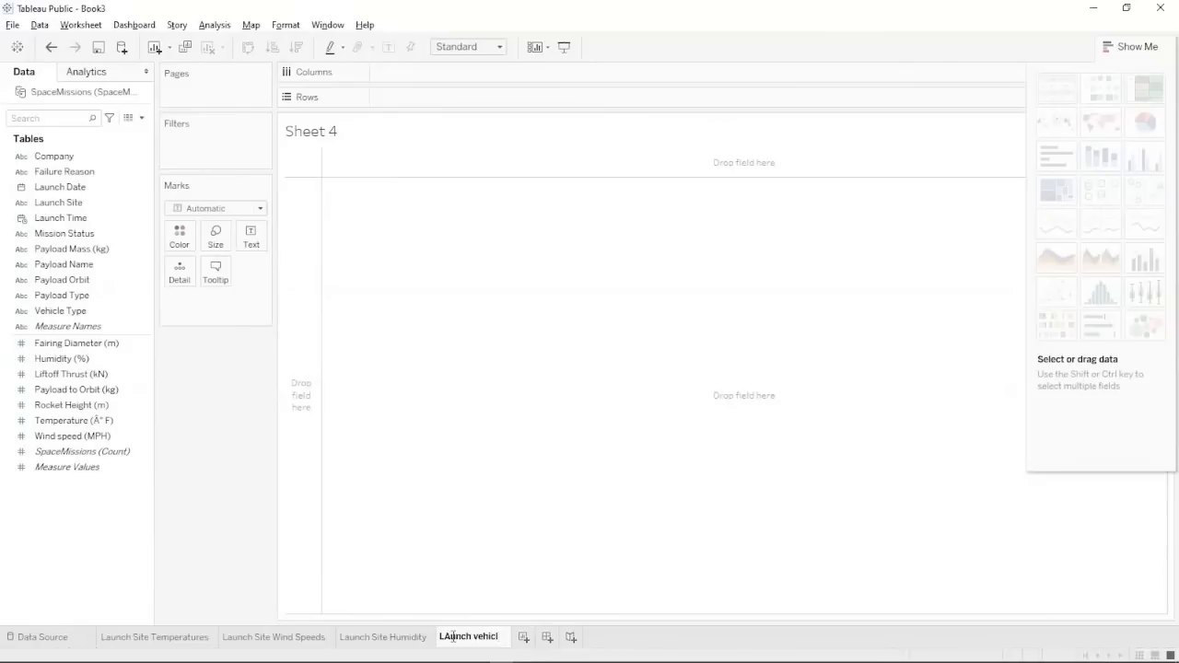
{"action": "type", "text": "e details"}
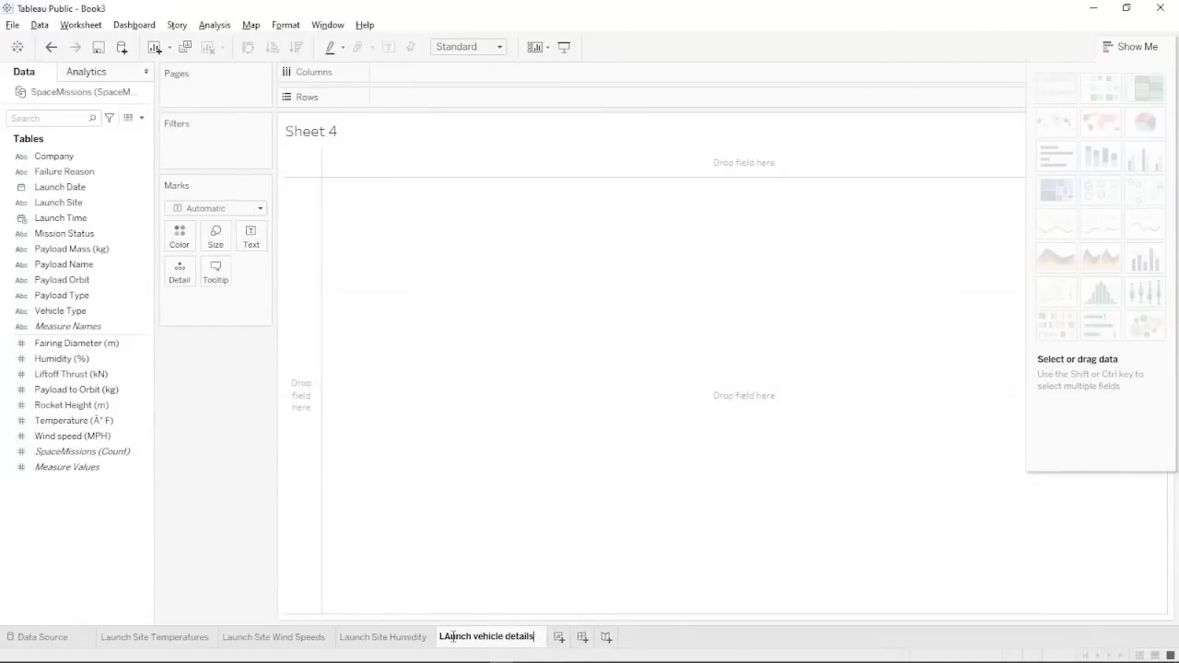
{"action": "key", "text": "BackSpace"}
{"action": "type", "text": "Launch"}
{"action": "key", "text": "Return"}
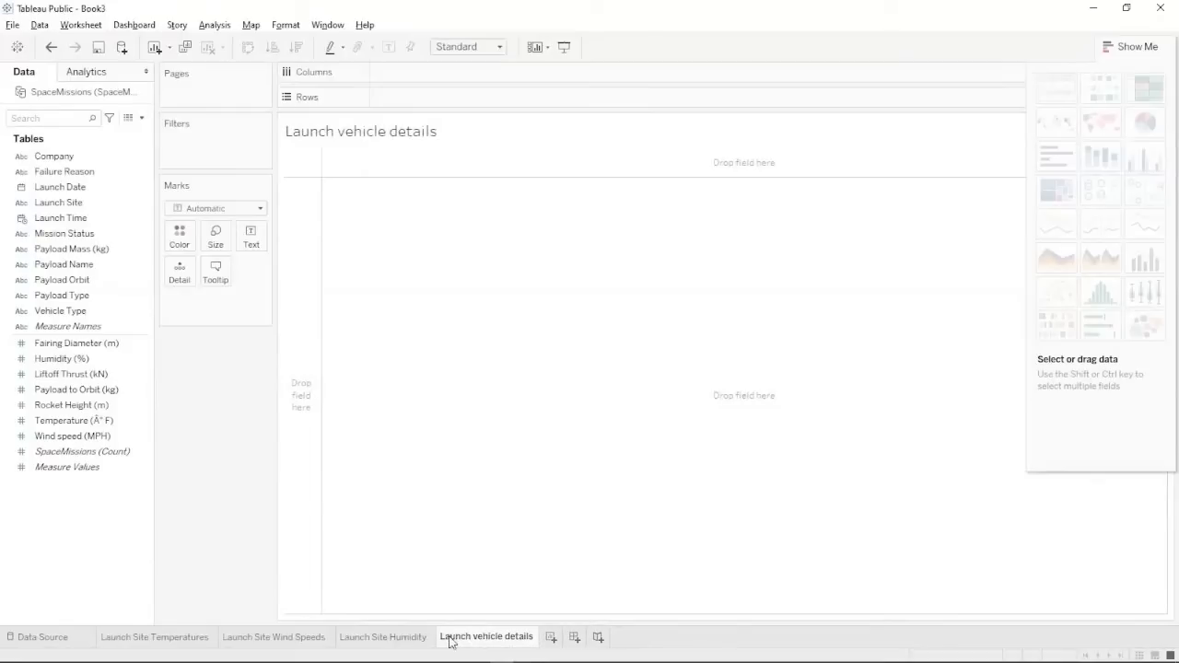
Build a text table of Company and Vehicle Type, then glance at the questions slide.
{"action": "left_click", "coordinate": [53, 156]}
{"action": "left_click", "coordinate": [60, 218], "text": "ctrl"}
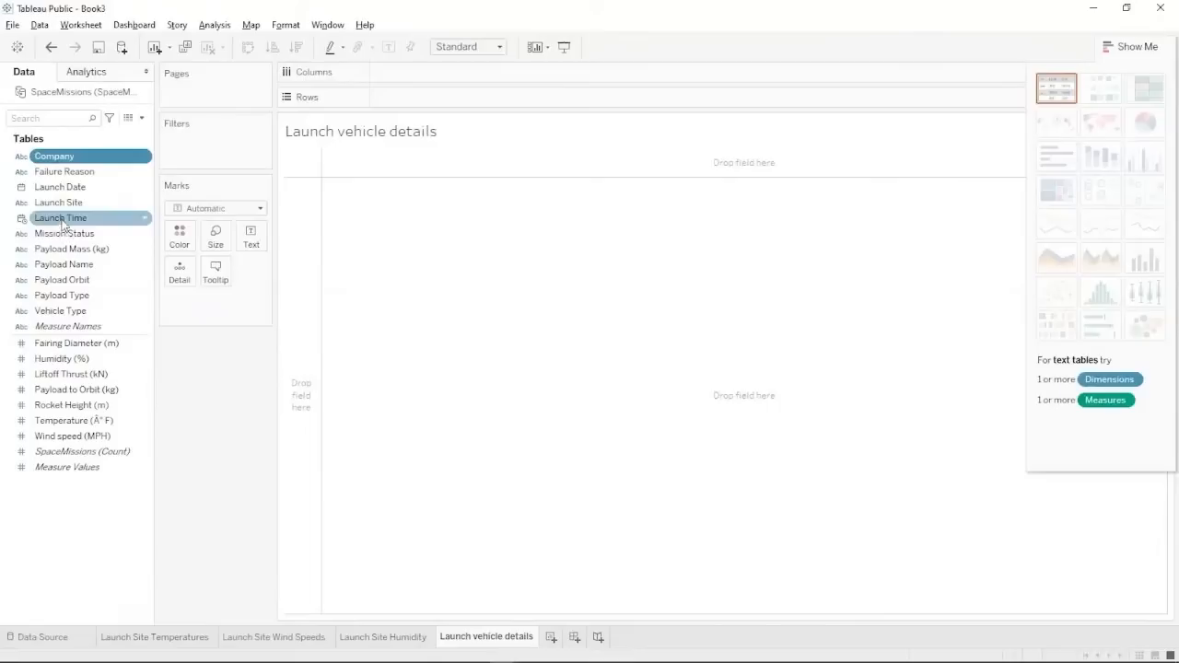
{"action": "left_click", "coordinate": [60, 311], "text": "ctrl"}
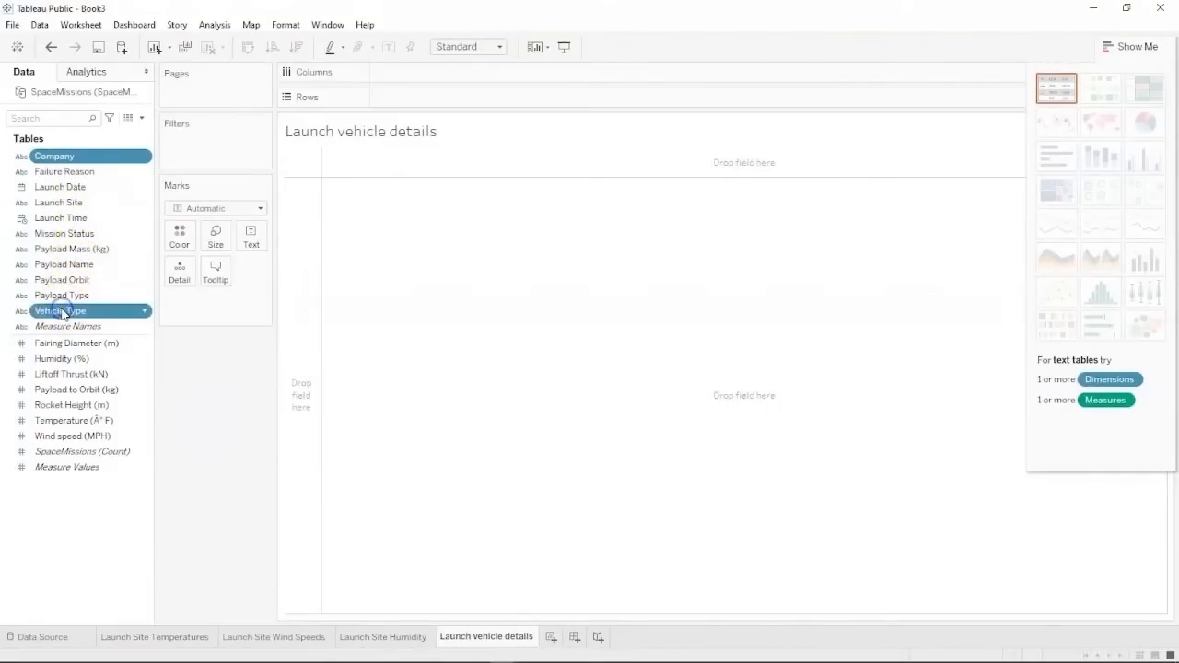
{"action": "left_click", "coordinate": [1048, 104]}
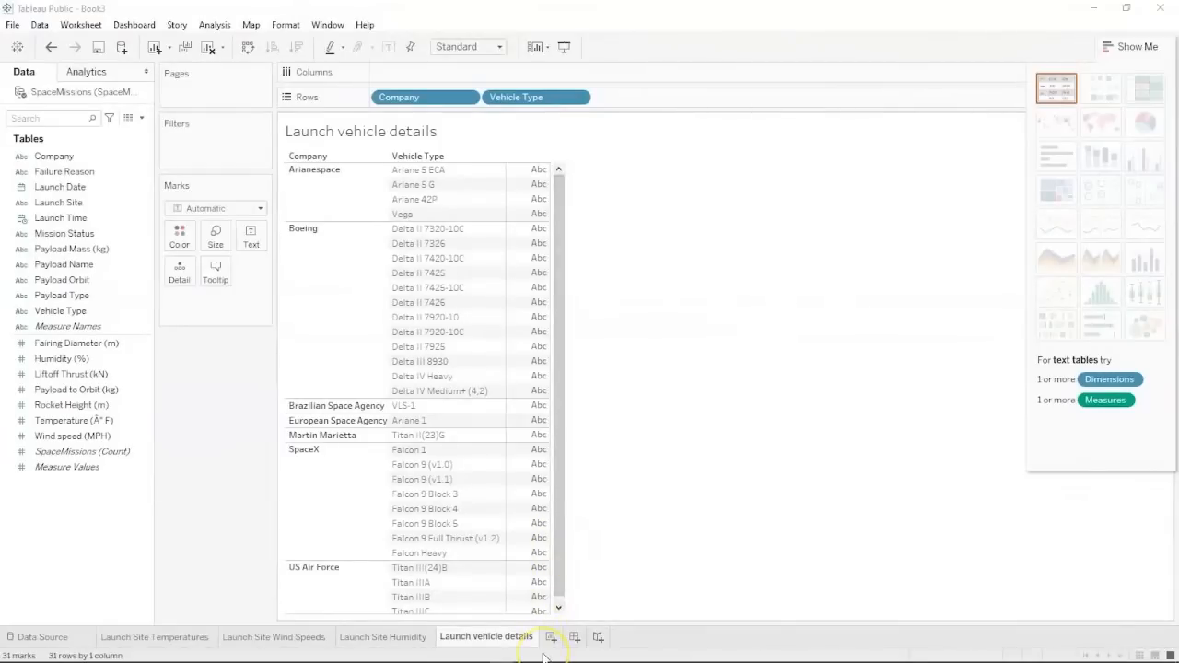
{"action": "key", "text": "alt+Tab"}
{"action": "key", "text": "alt+Tab"}
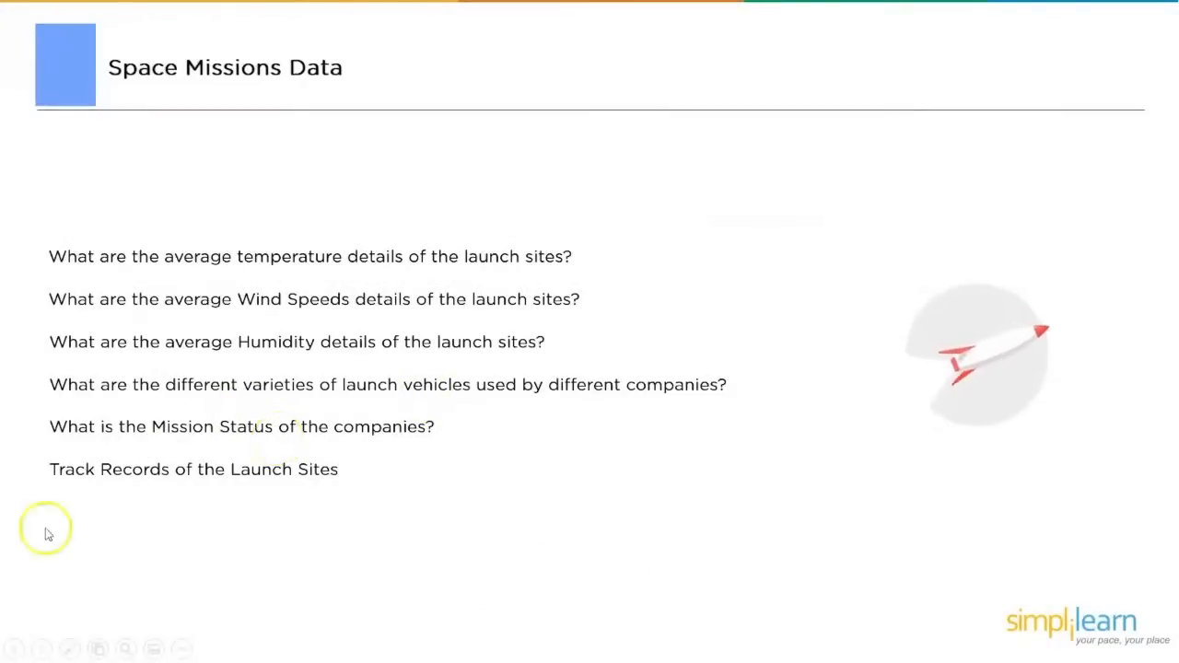
{"action": "key", "text": "alt+Tab"}
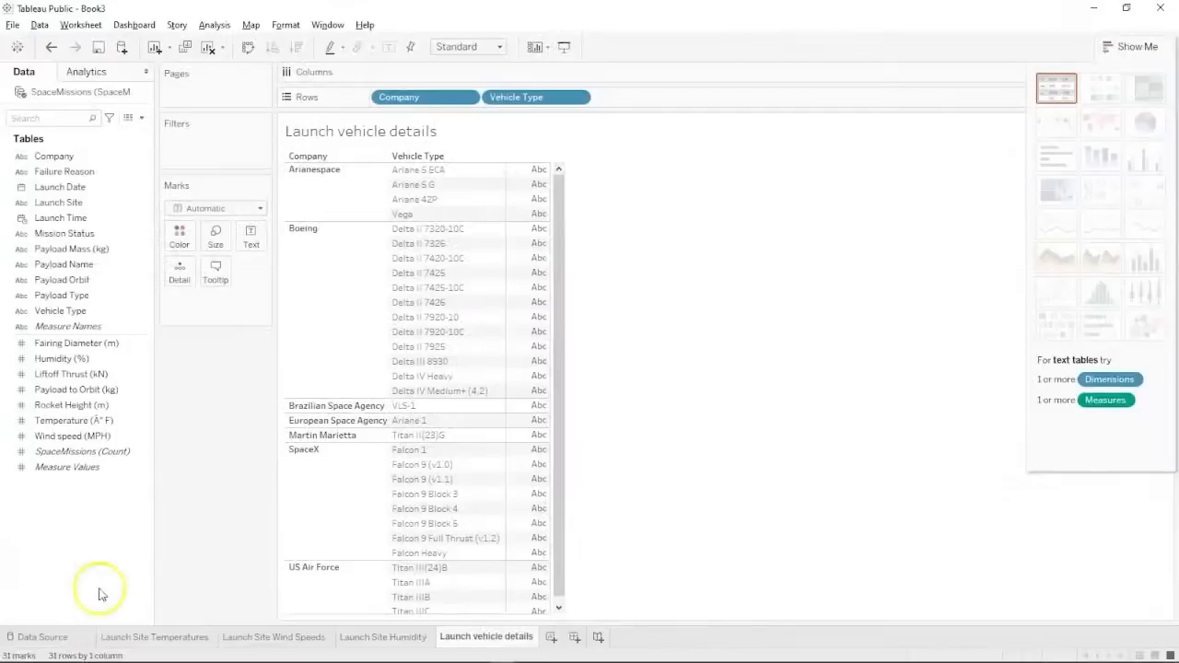
Add a new worksheet named 'Mission Status'.
{"action": "left_click", "coordinate": [548, 637]}
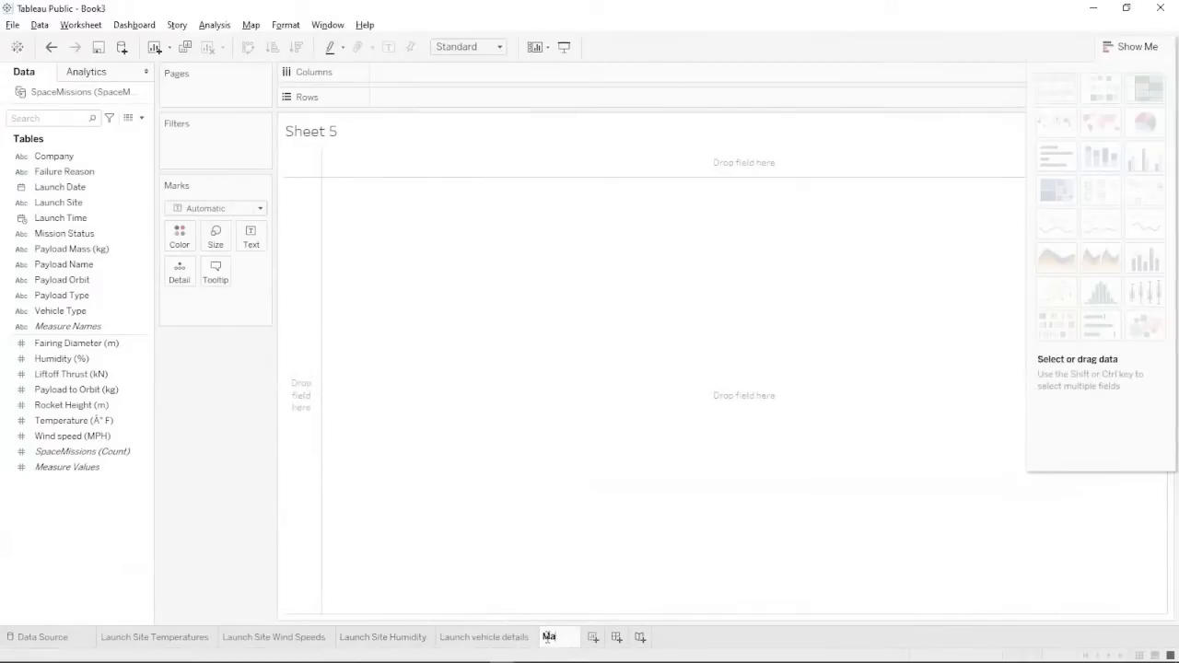
{"action": "type", "text": "Mission St"}
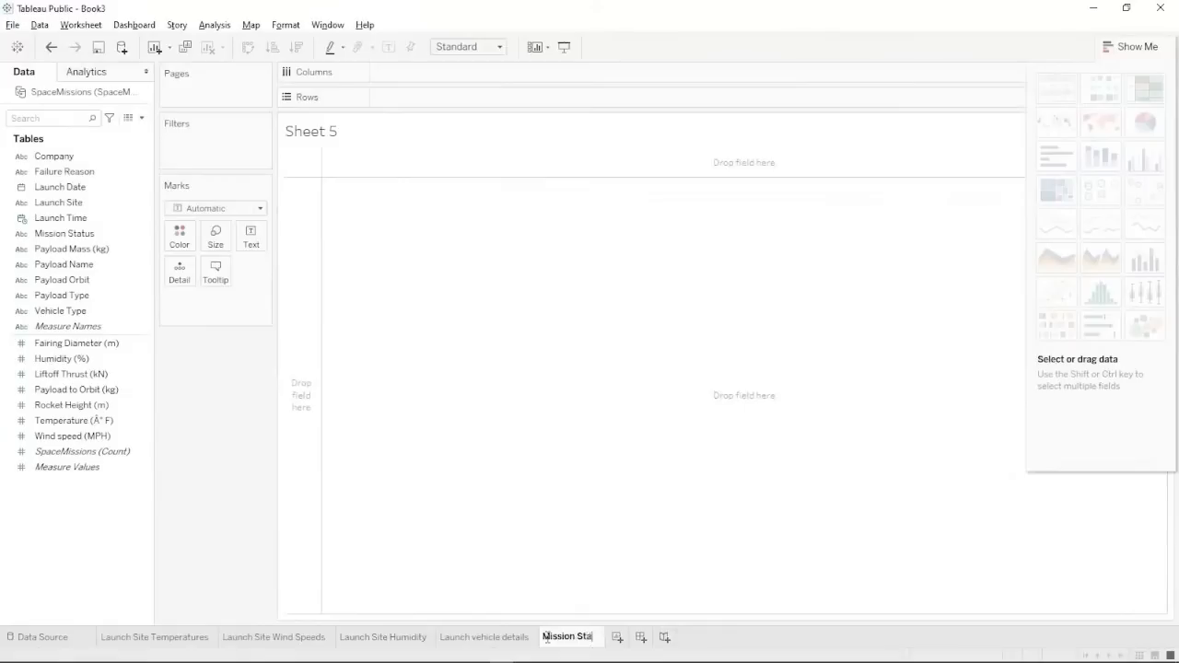
{"action": "type", "text": "atus"}
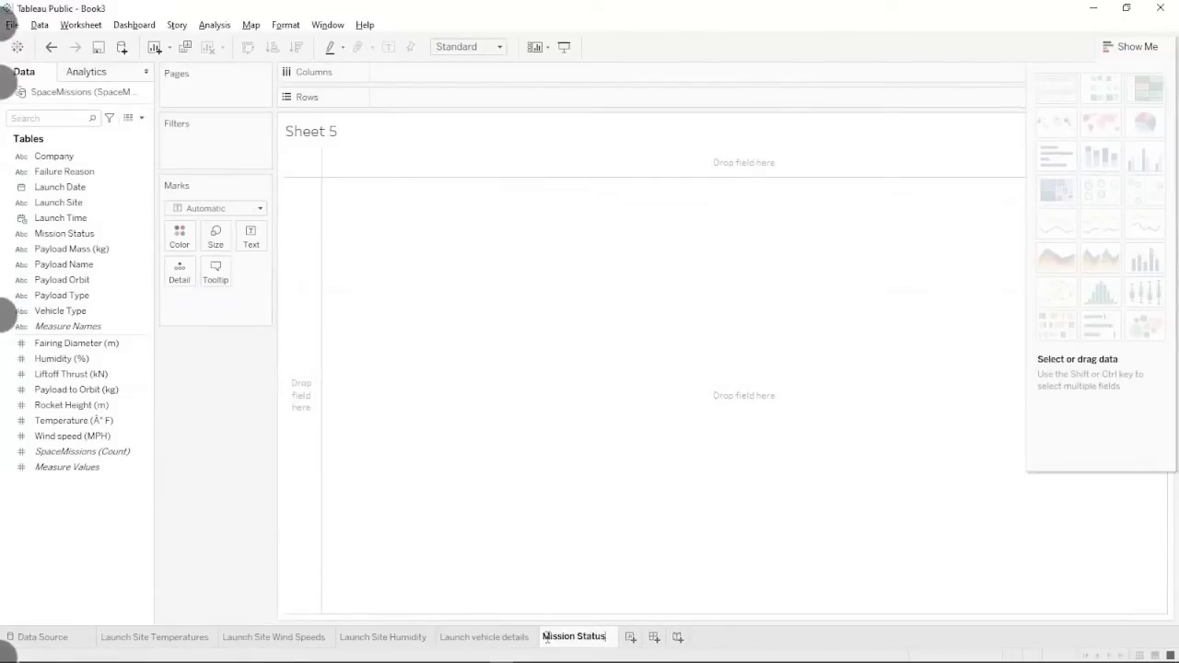
{"action": "mouse_move", "coordinate": [79, 654]}
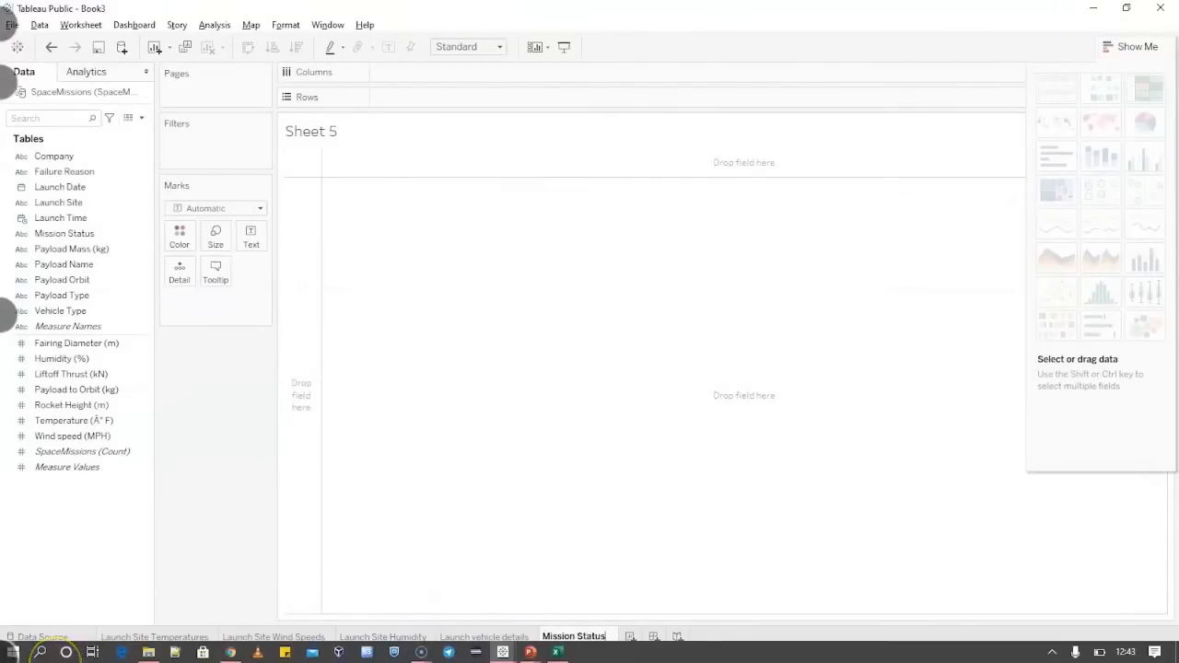
{"action": "right_click", "coordinate": [7, 315]}
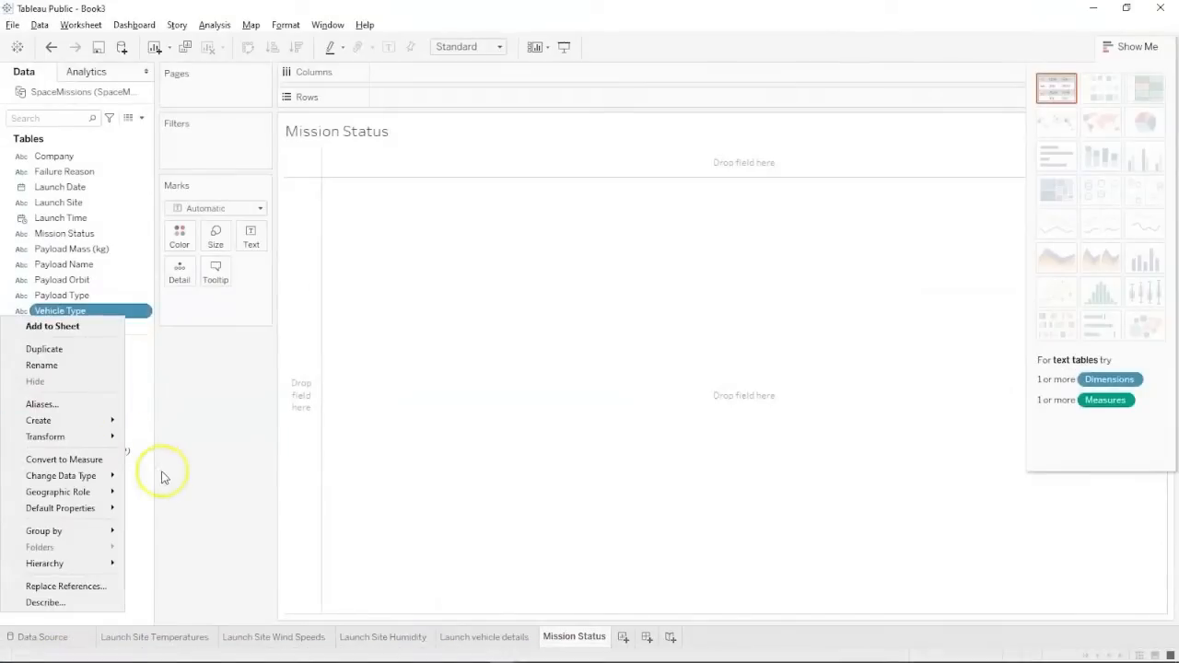
{"action": "left_click", "coordinate": [162, 474]}
{"action": "left_click", "coordinate": [90, 528]}
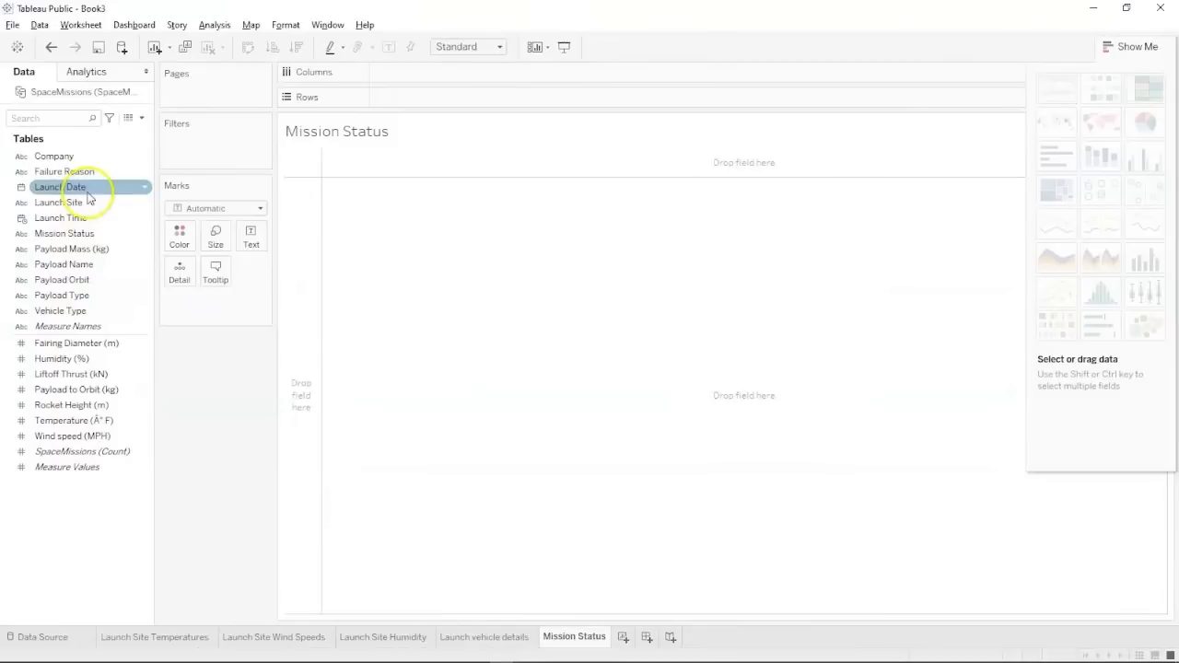
Chart count of Payload to Orbit (kg) by Company and Mission Status, coloured by Company.
{"action": "left_click", "coordinate": [93, 159]}
{"action": "left_click_drag", "start_coordinate": [93, 159], "coordinate": [426, 81]}
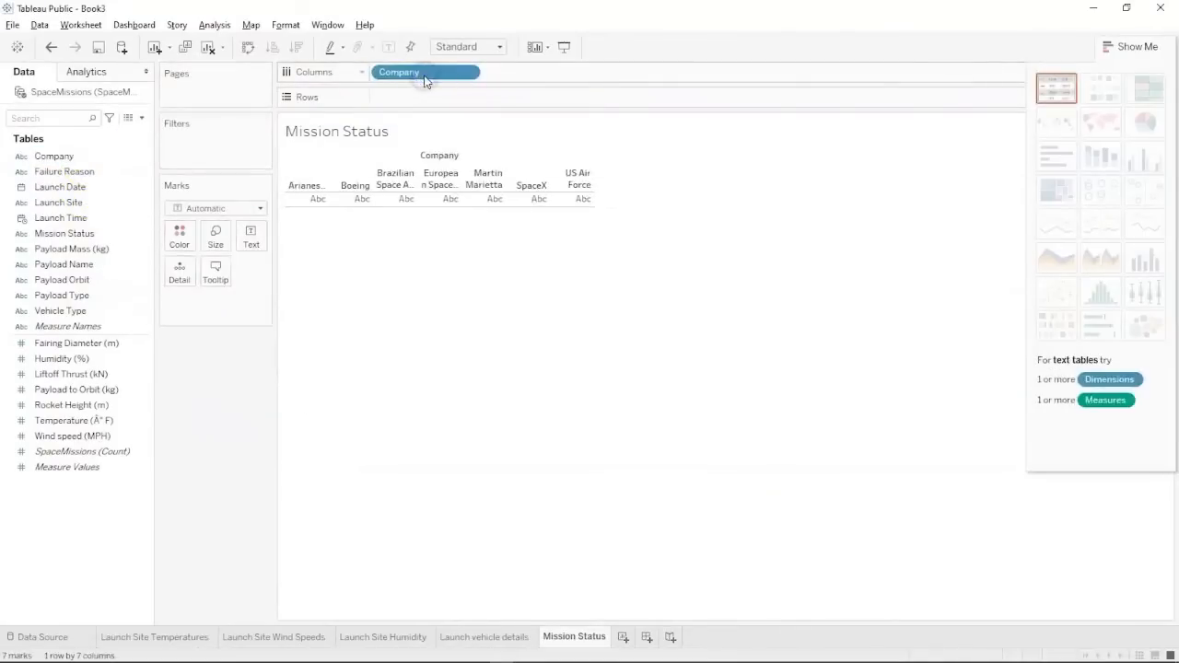
{"action": "left_click", "coordinate": [77, 235]}
{"action": "left_click_drag", "start_coordinate": [78, 234], "coordinate": [558, 73]}
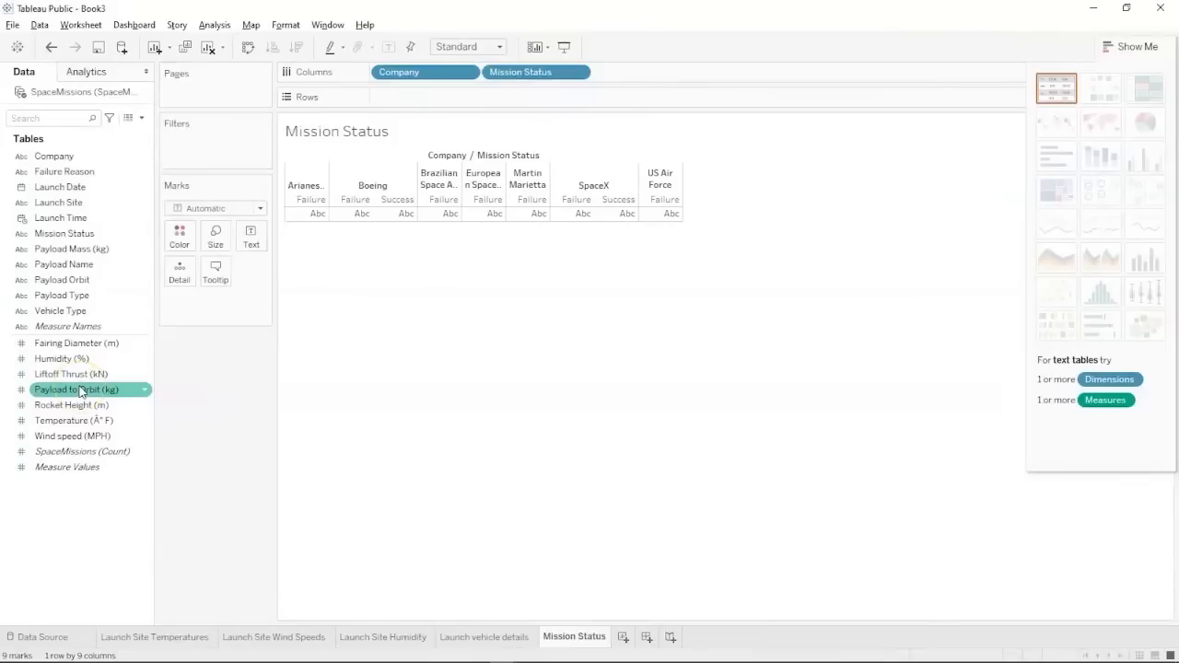
{"action": "left_click_drag", "start_coordinate": [80, 389], "coordinate": [424, 95]}
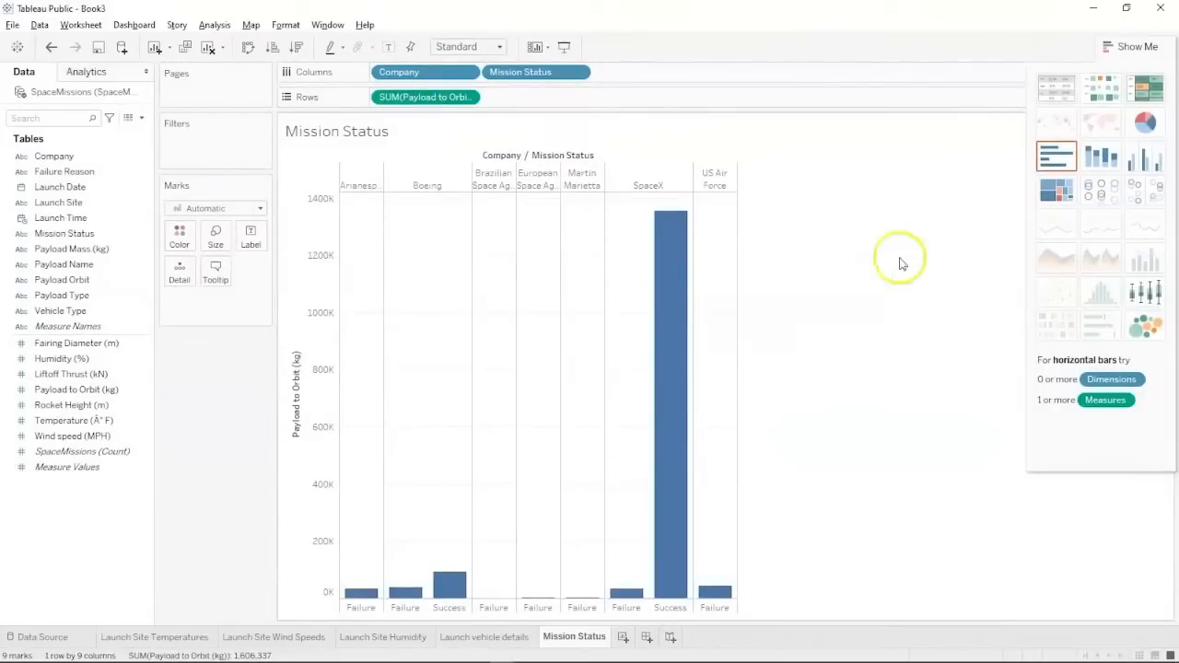
{"action": "mouse_move", "coordinate": [670, 441]}
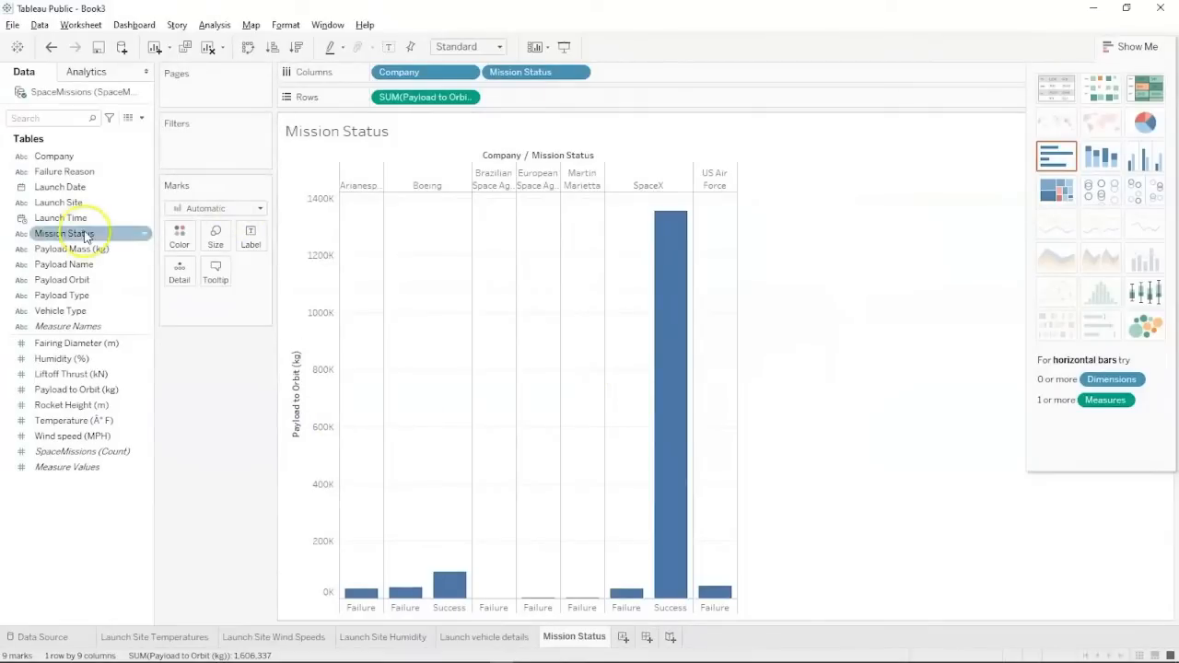
{"action": "left_click_drag", "start_coordinate": [92, 157], "coordinate": [179, 237]}
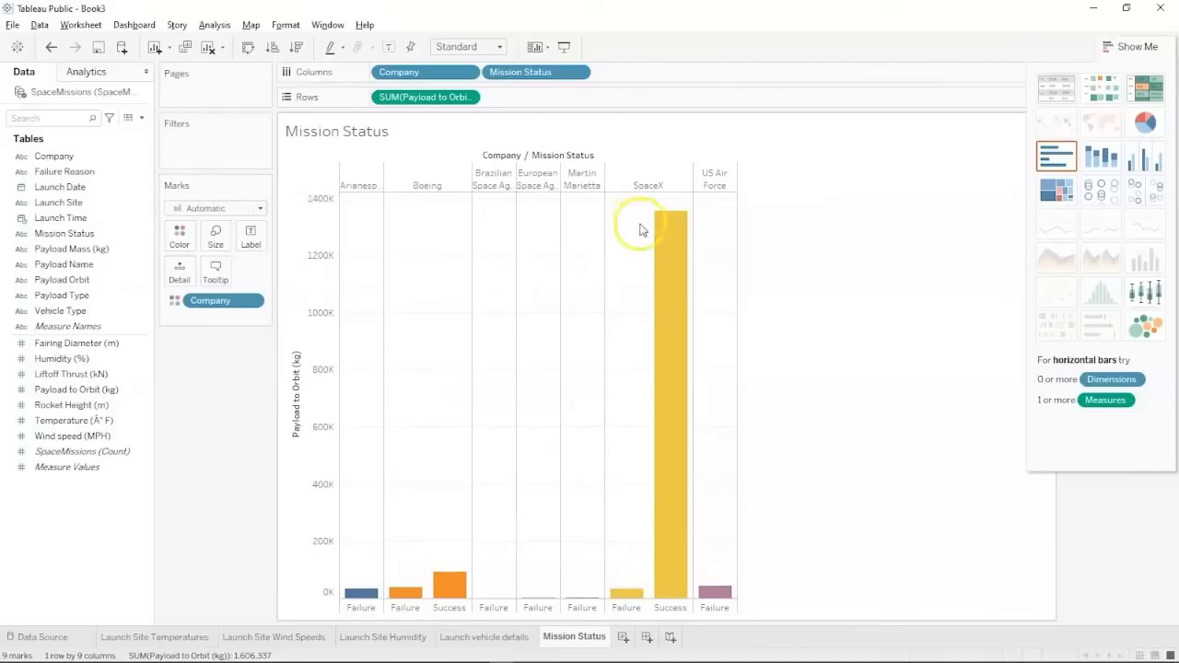
{"action": "mouse_move", "coordinate": [650, 313]}
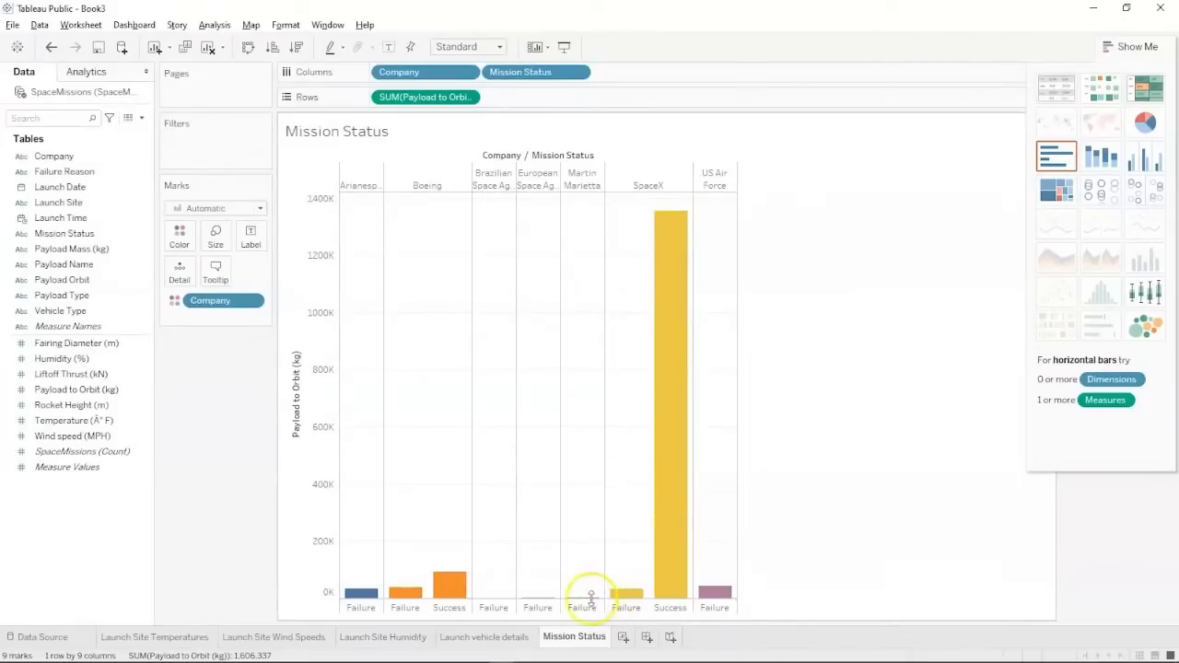
{"action": "mouse_move", "coordinate": [589, 596]}
{"action": "left_click", "coordinate": [7, 326]}
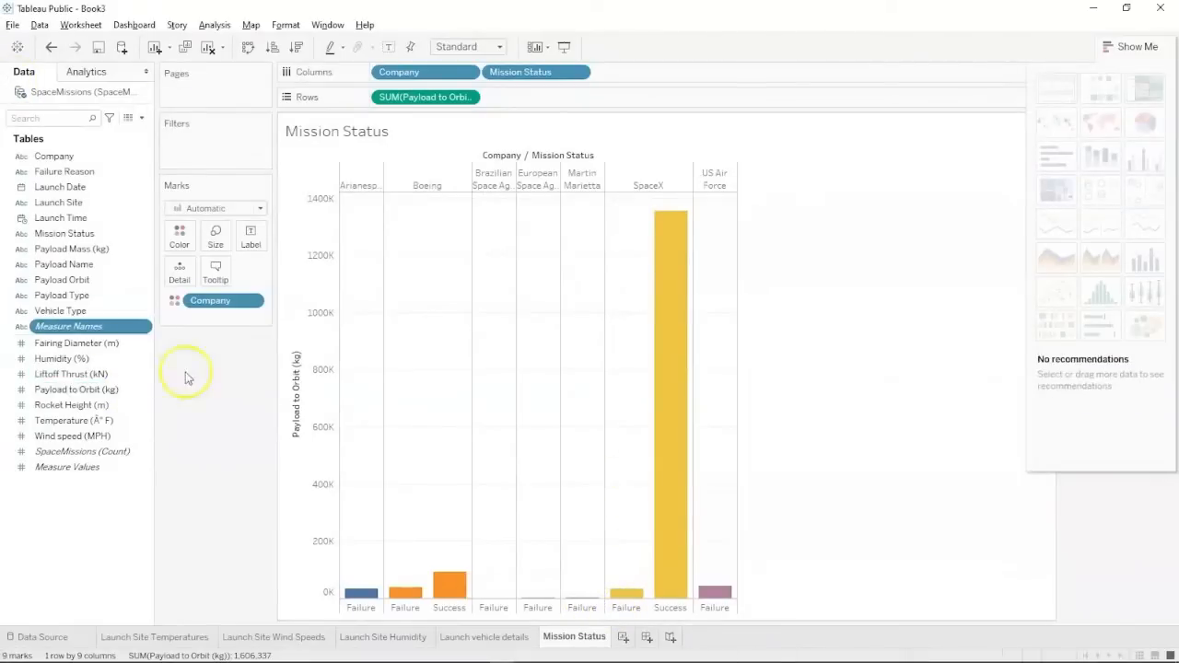
{"action": "mouse_move", "coordinate": [408, 594]}
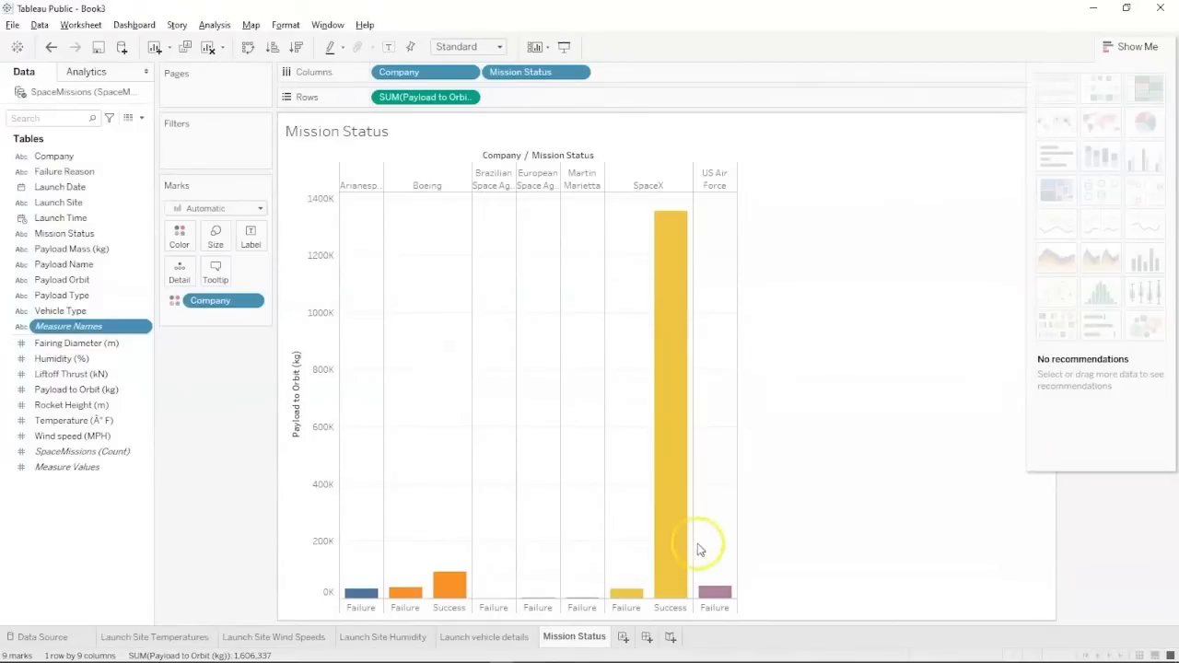
{"action": "mouse_move", "coordinate": [711, 594]}
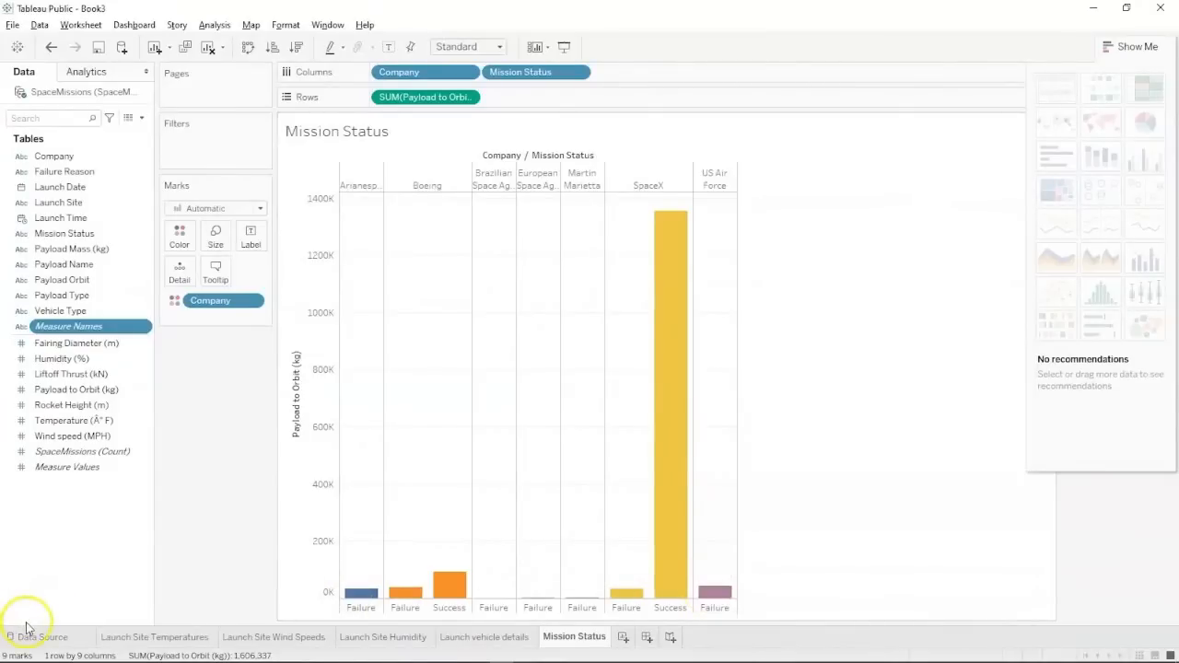
Review the Space Missions Data slide, then add another blank worksheet.
{"action": "key", "text": "alt+Tab"}
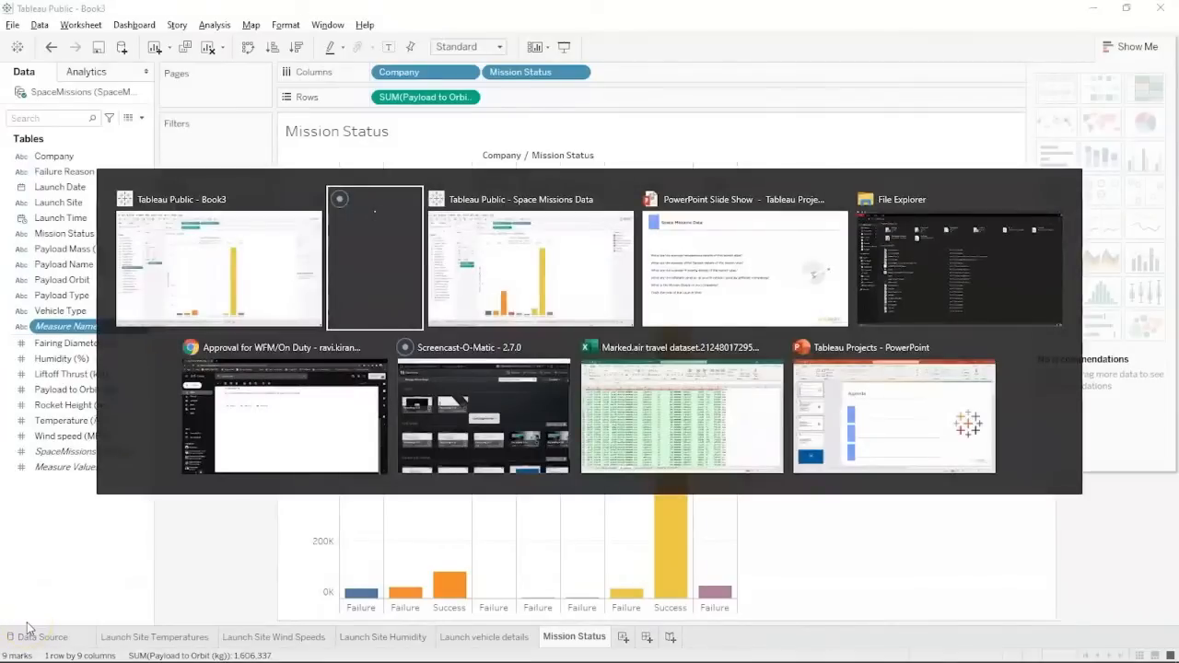
{"action": "key", "text": "Tab"}
{"action": "key", "text": "Tab"}
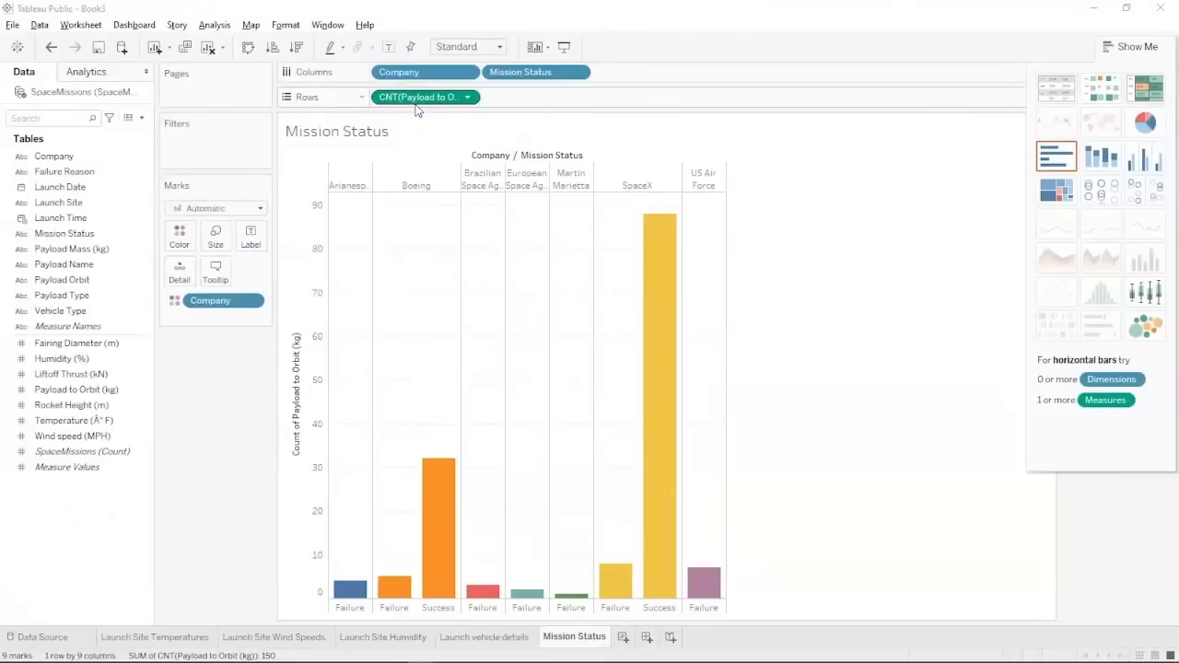
{"action": "mouse_move", "coordinate": [454, 538]}
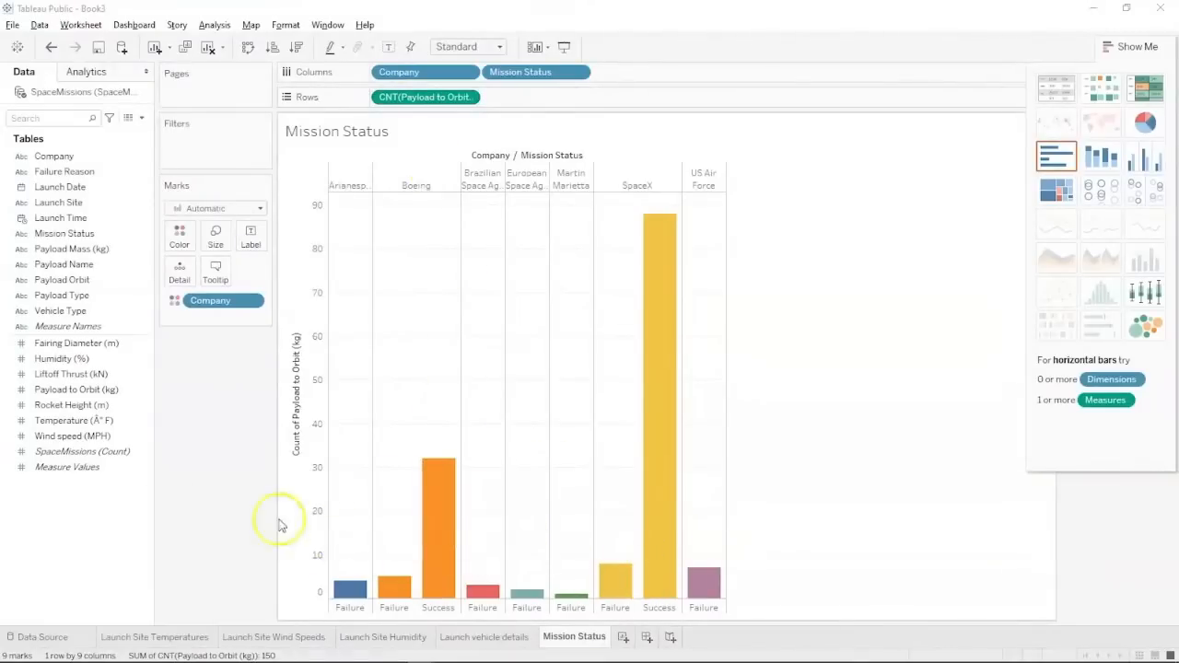
{"action": "key", "text": "alt+Tab"}
{"action": "key", "text": "alt+Tab"}
{"action": "key", "text": "alt+Tab"}
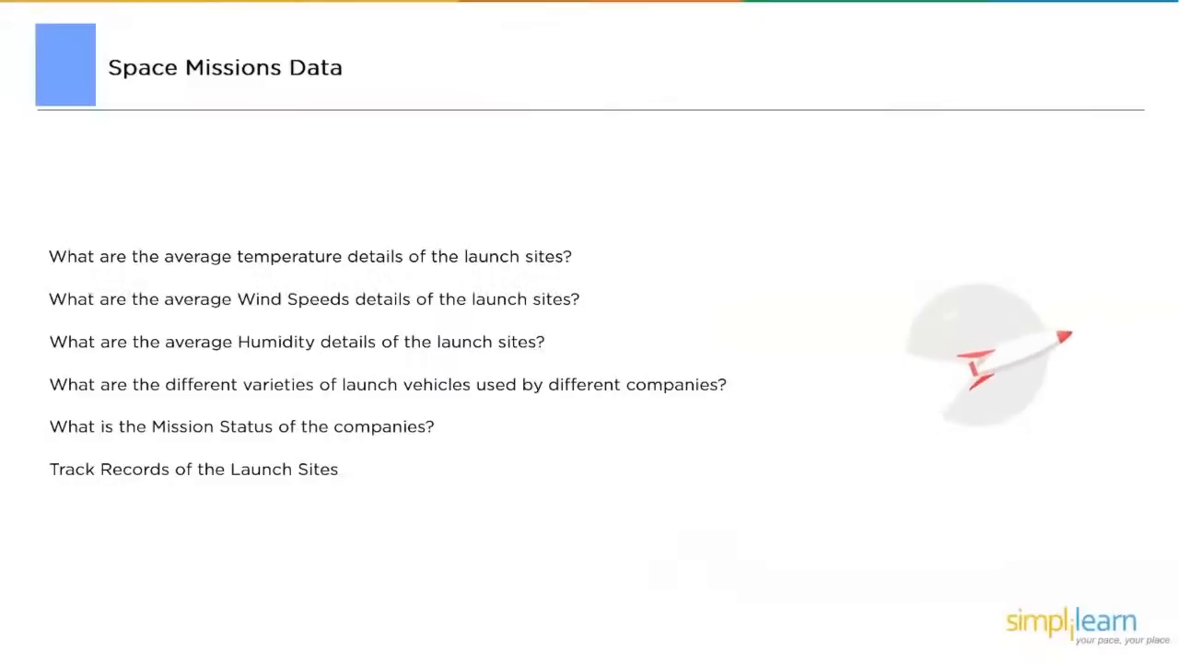
{"action": "key", "text": "alt+Tab"}
{"action": "key", "text": "alt+Tab"}
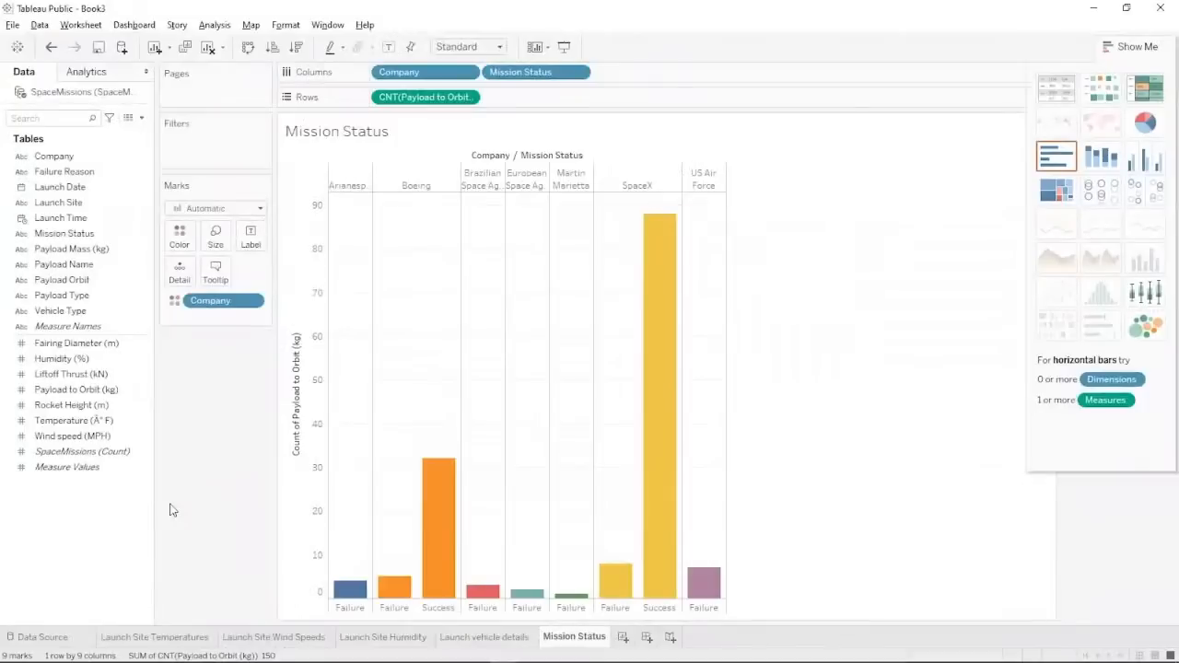
{"action": "left_click", "coordinate": [622, 636]}
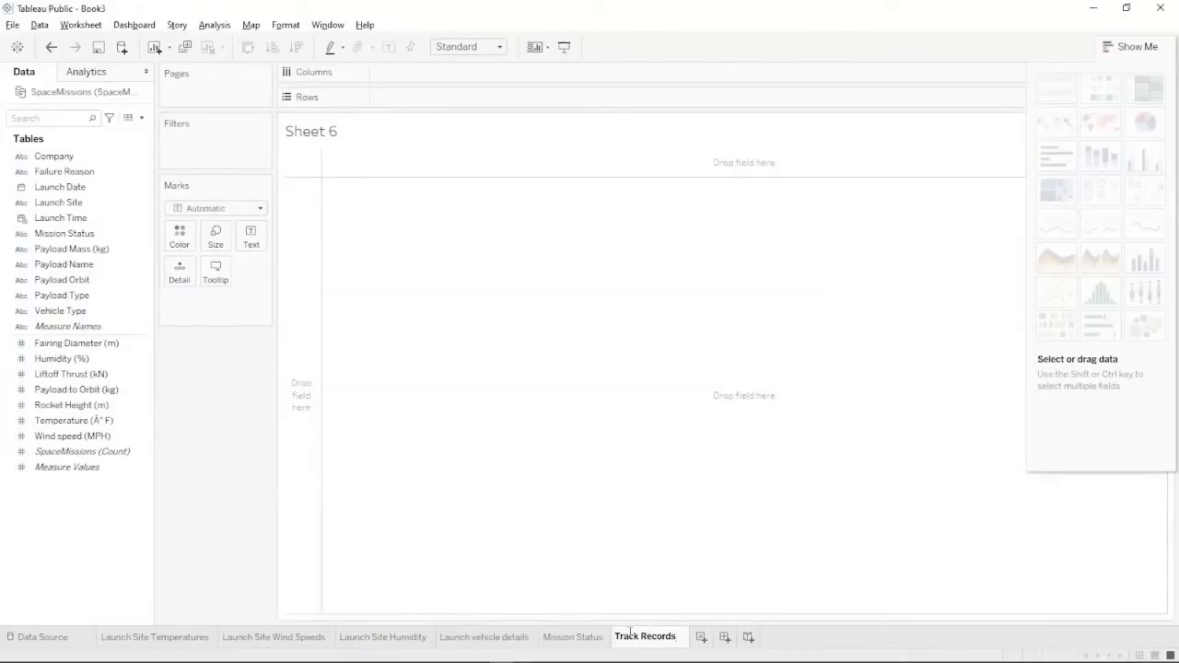
Name the sheet Track Records, with Company and Launch Site on Columns, Mission Status on Rows.
{"action": "left_click", "coordinate": [466, 320]}
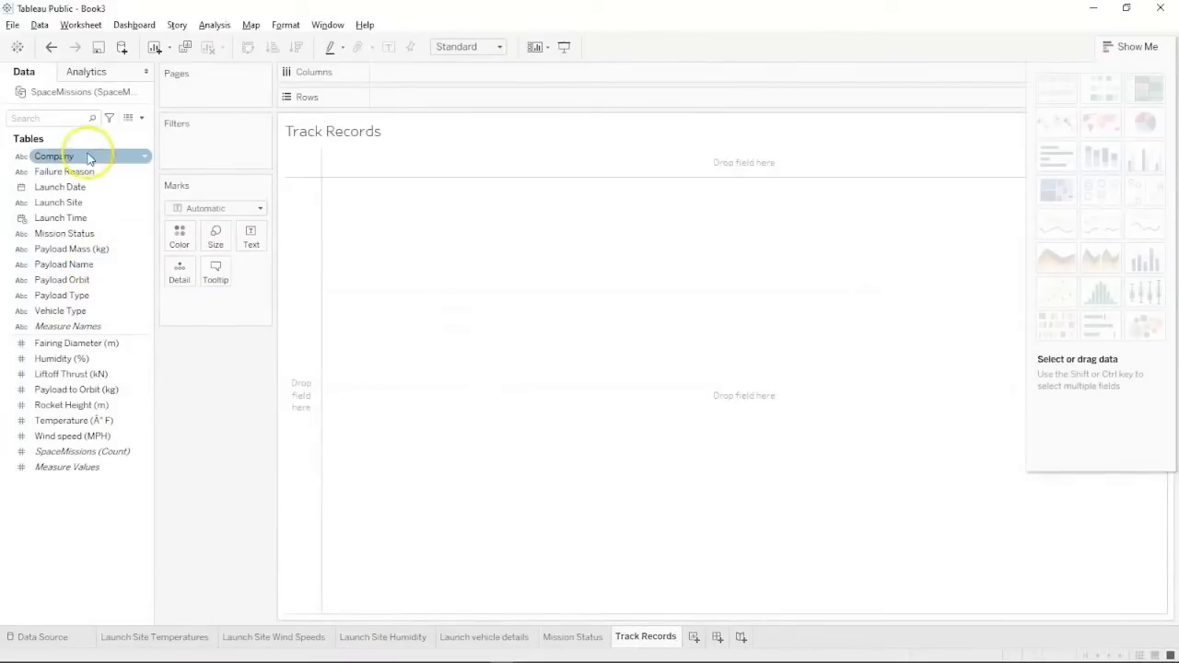
{"action": "left_click_drag", "start_coordinate": [89, 158], "coordinate": [452, 70]}
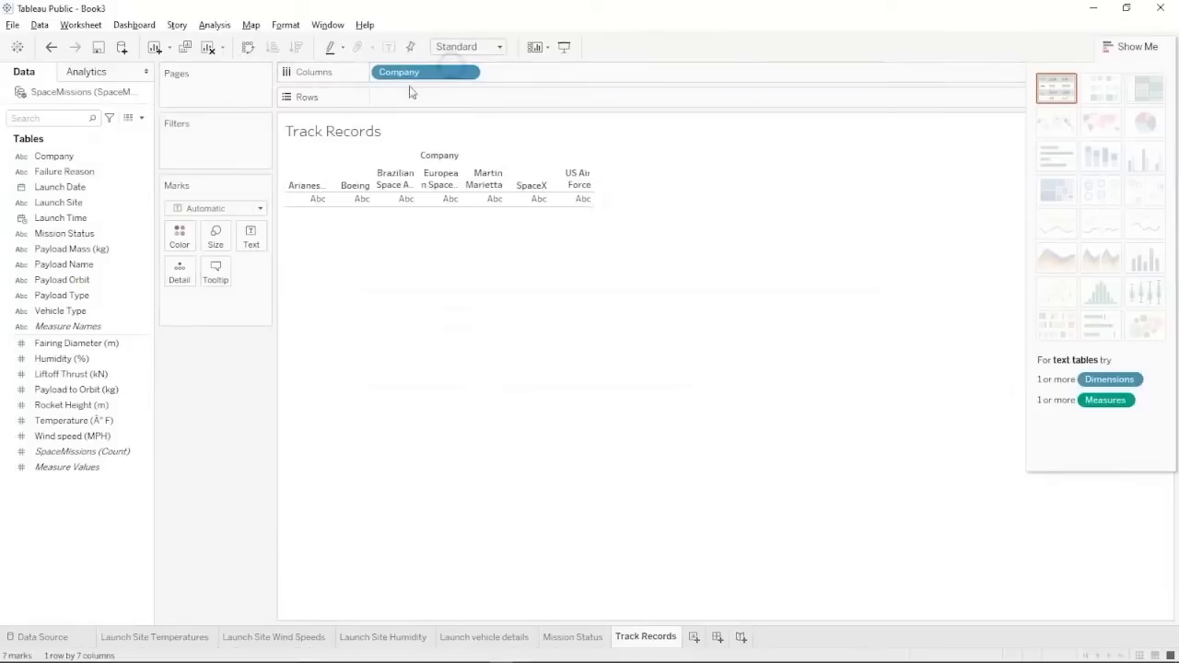
{"action": "left_click_drag", "start_coordinate": [64, 233], "coordinate": [545, 73]}
{"action": "left_click", "coordinate": [74, 359]}
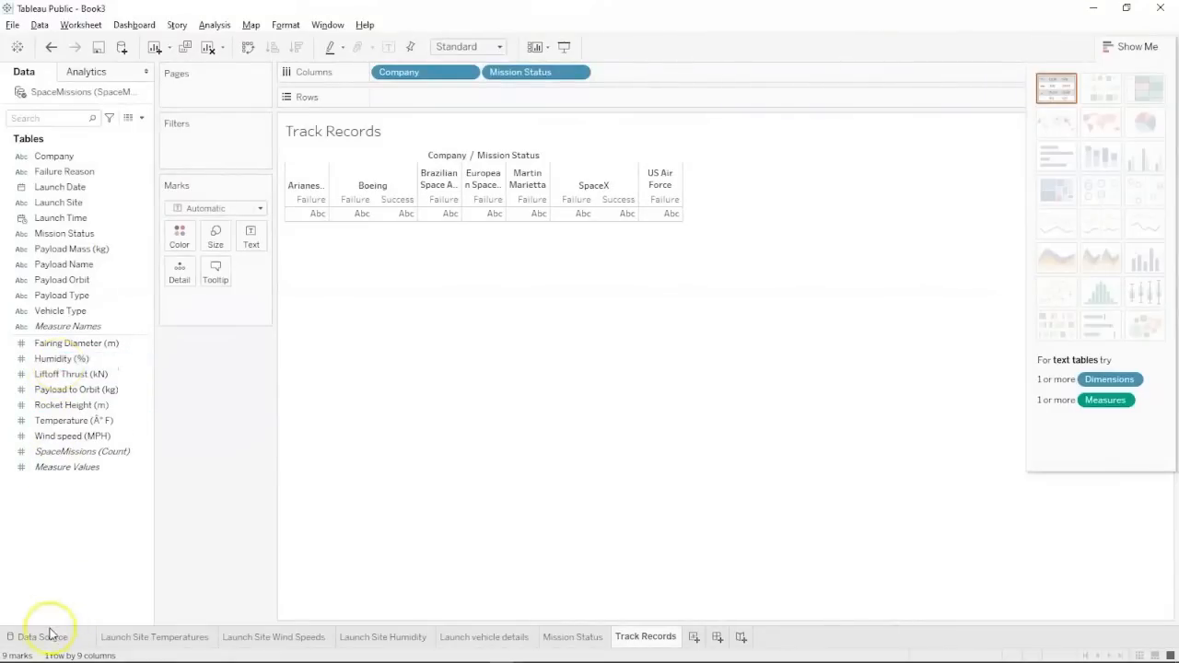
{"action": "left_click_drag", "start_coordinate": [73, 201], "coordinate": [654, 81]}
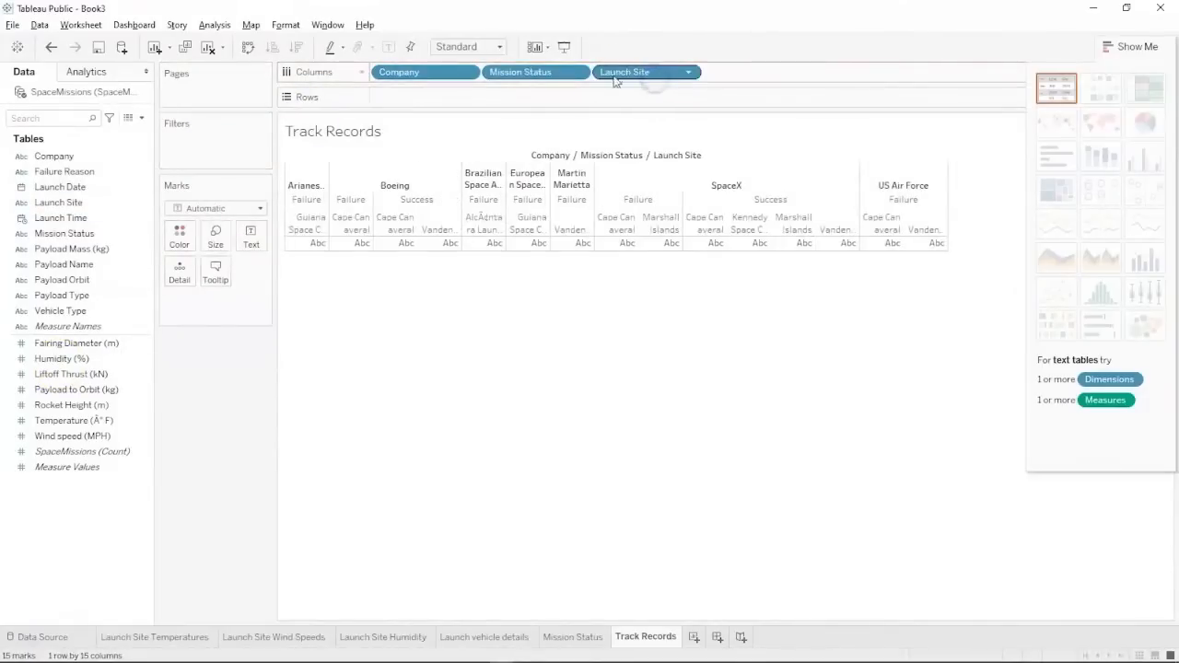
{"action": "left_click_drag", "start_coordinate": [553, 72], "coordinate": [553, 90]}
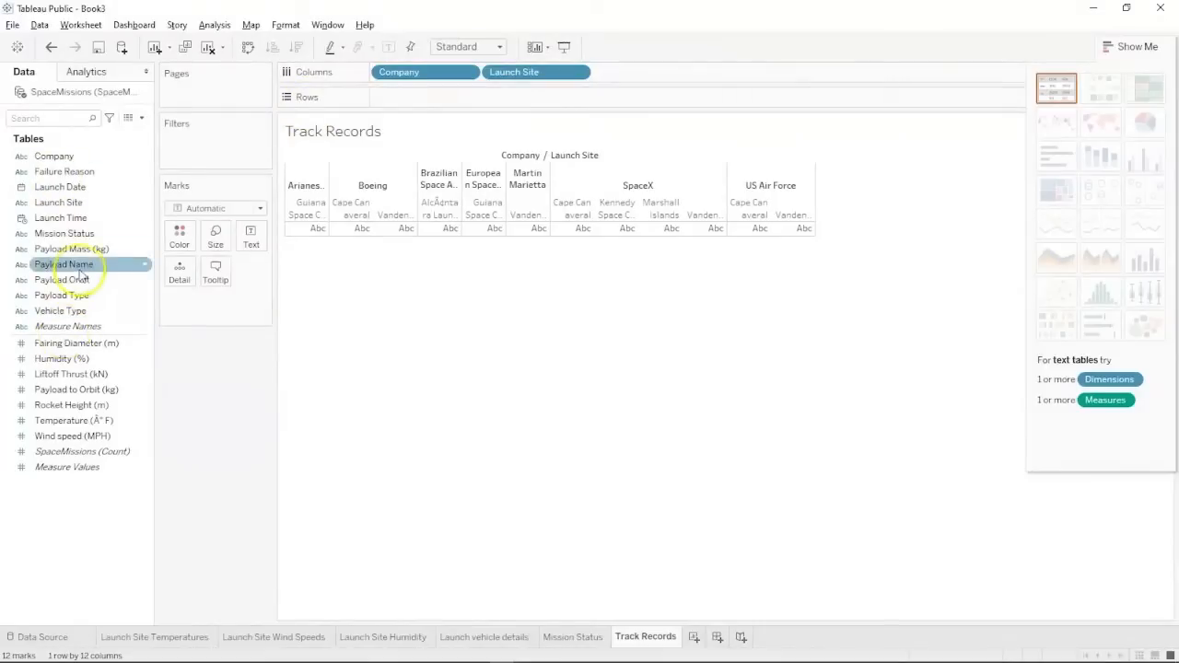
{"action": "left_click_drag", "start_coordinate": [74, 232], "coordinate": [424, 98]}
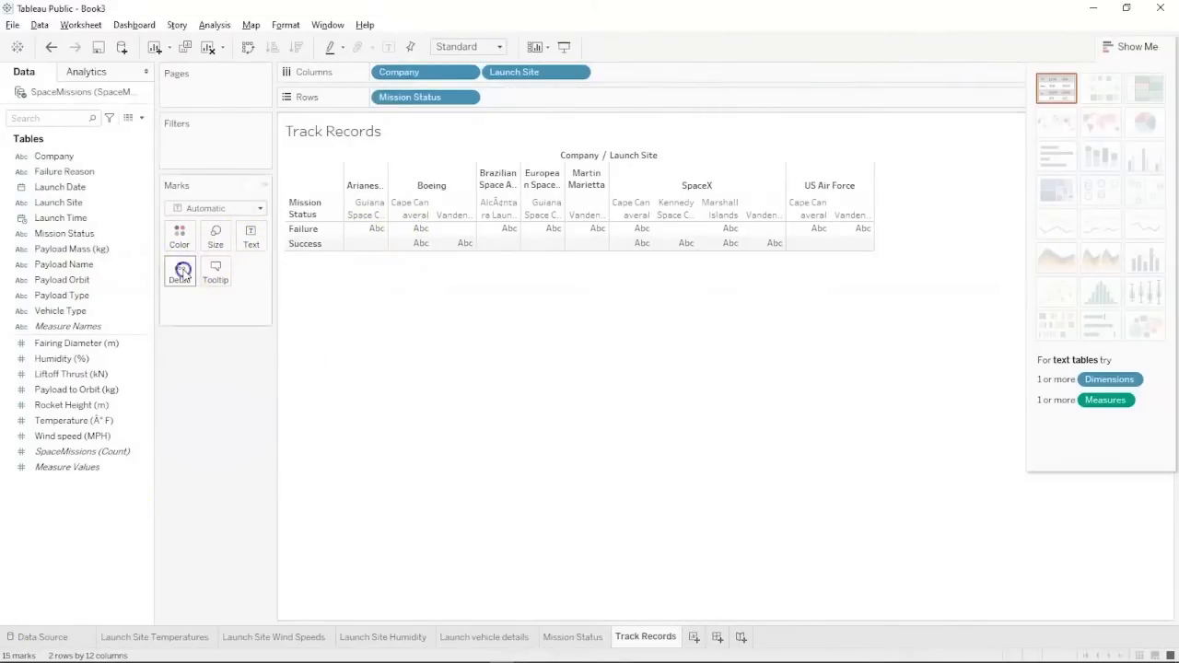
{"action": "left_click", "coordinate": [248, 239]}
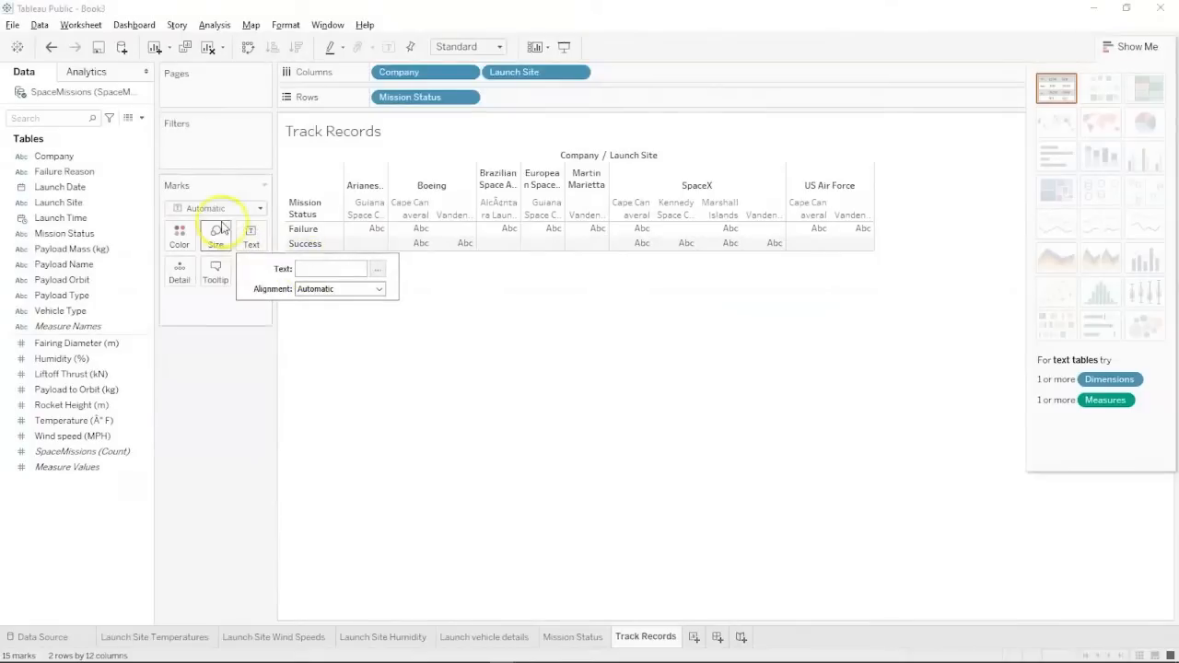
{"action": "left_click", "coordinate": [95, 508]}
{"action": "left_click", "coordinate": [76, 452]}
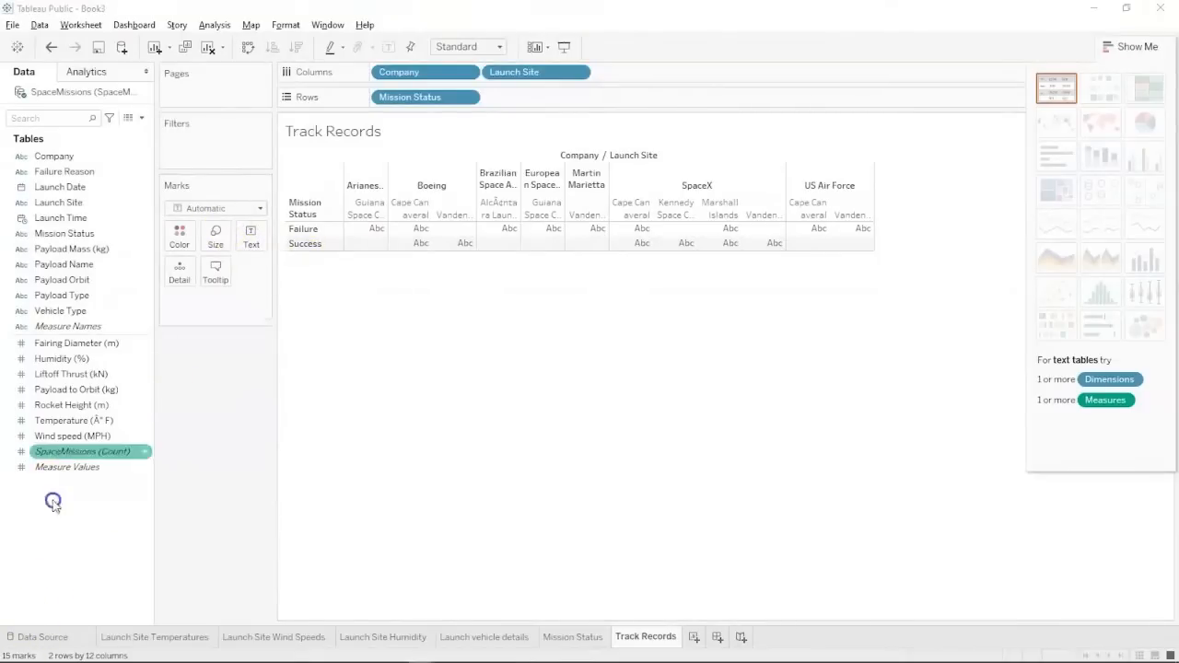
Put the SpaceMissions count on Color and Label and convert the table to a highlight table.
{"action": "left_click_drag", "start_coordinate": [76, 452], "coordinate": [181, 240]}
{"action": "left_click_drag", "start_coordinate": [82, 452], "coordinate": [248, 241]}
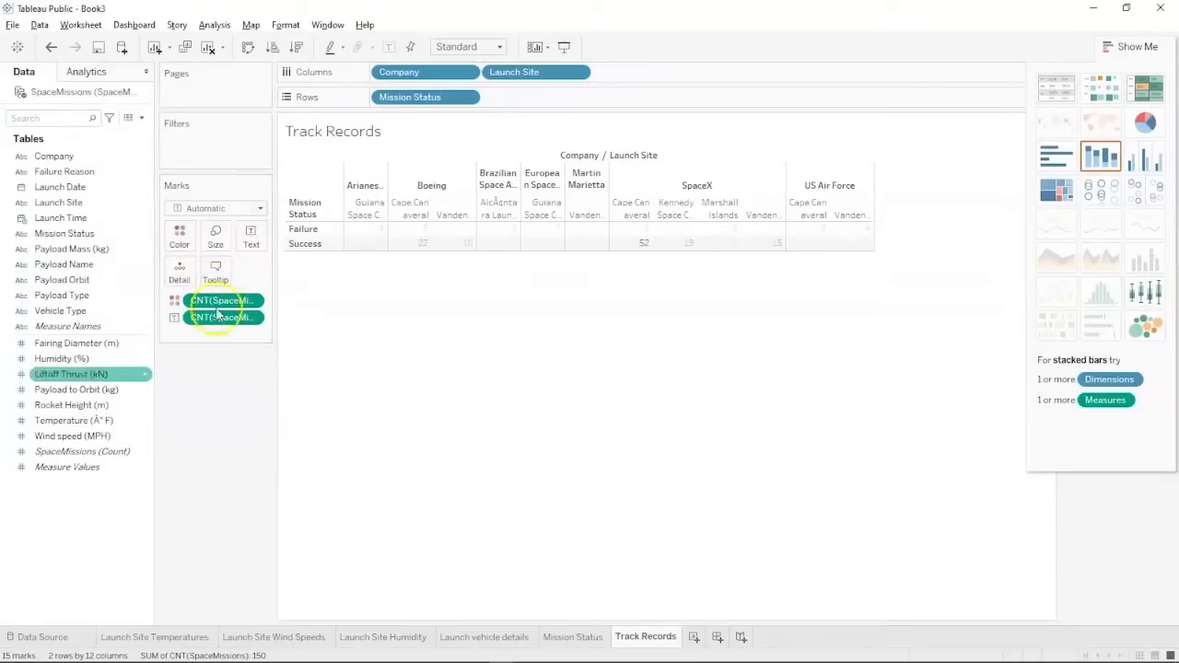
{"action": "left_click_drag", "start_coordinate": [227, 302], "coordinate": [181, 237]}
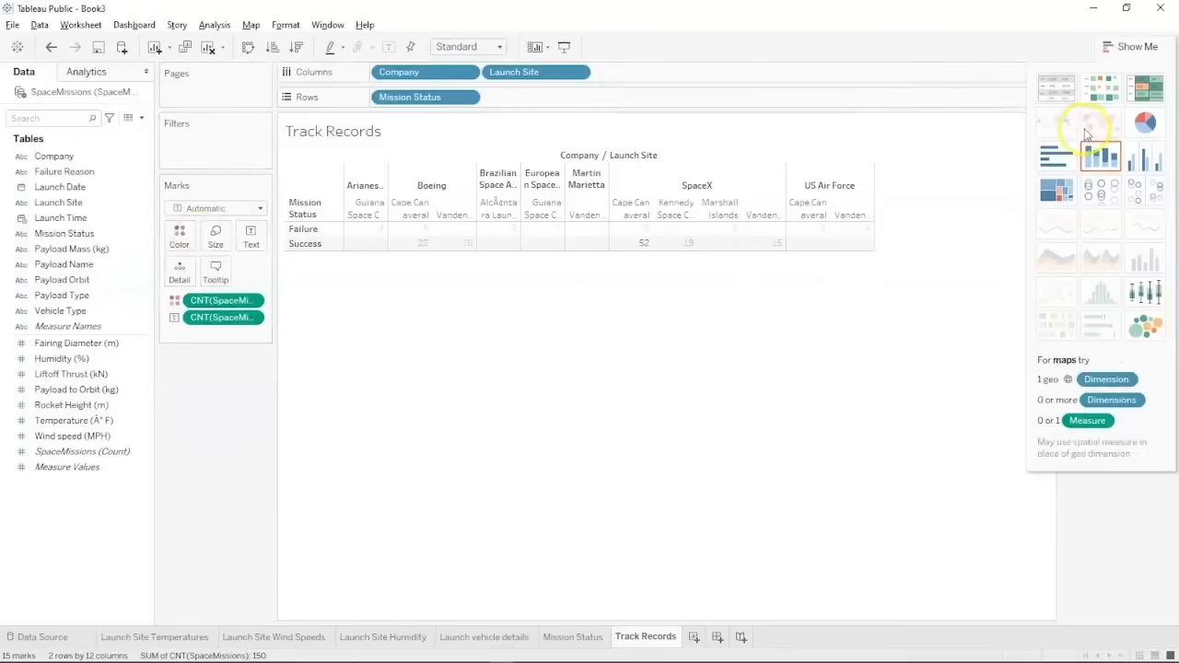
{"action": "left_click", "coordinate": [1142, 93]}
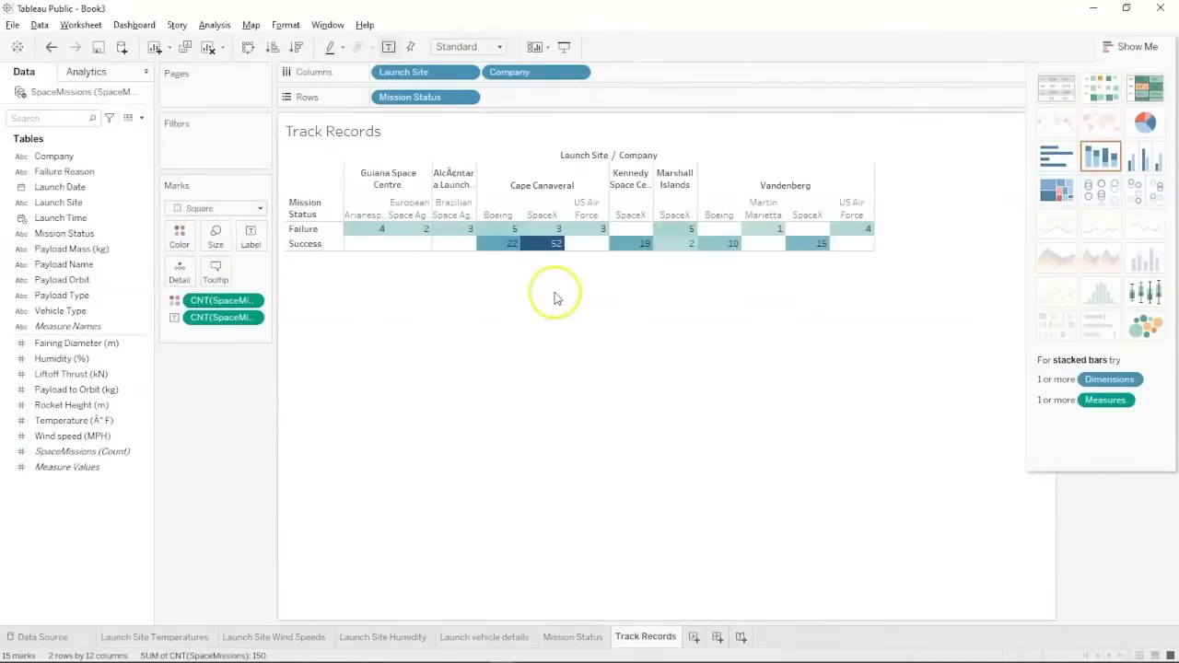
{"action": "left_click", "coordinate": [1131, 47]}
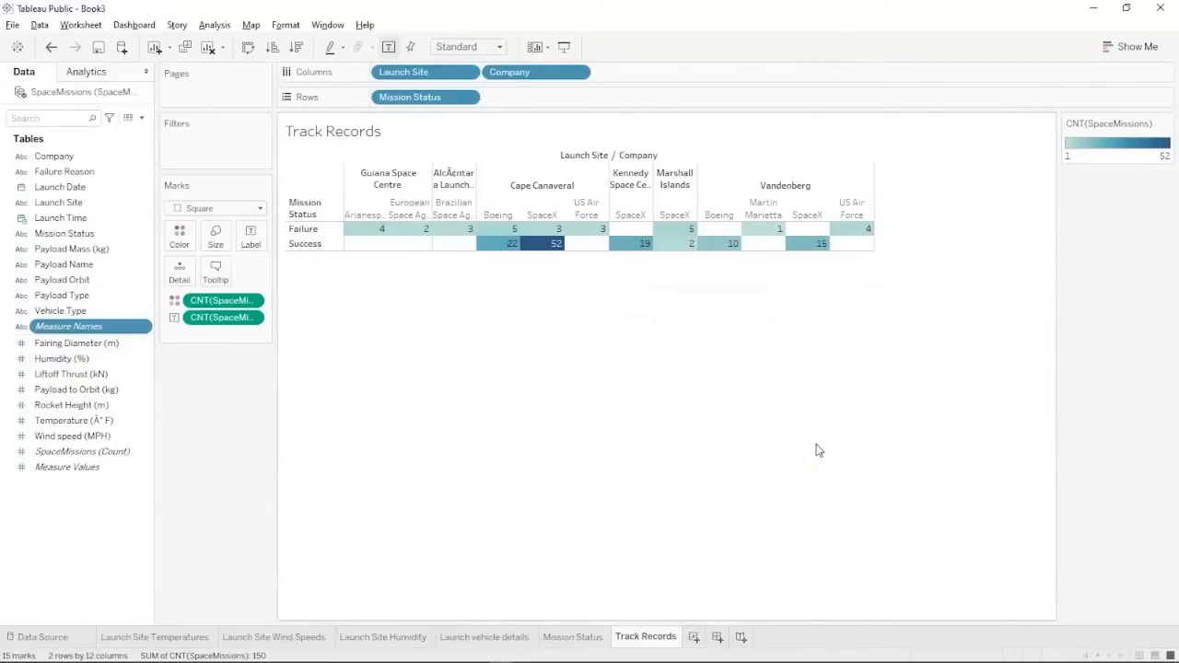
{"action": "left_click", "coordinate": [712, 586]}
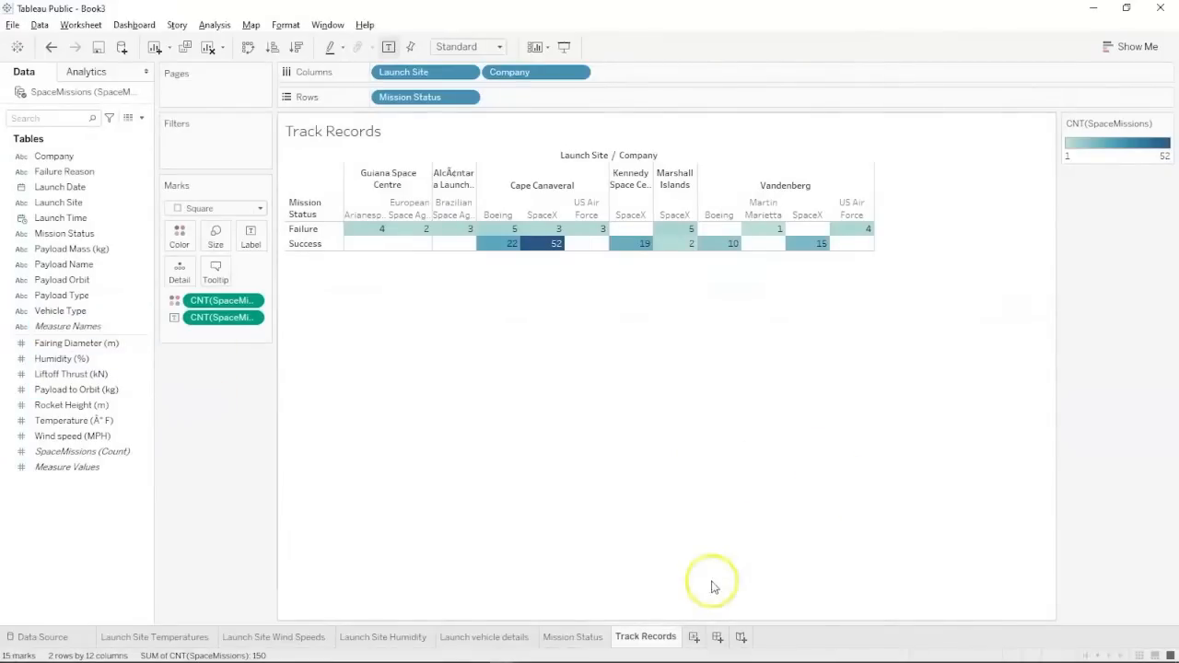
Create Dashboard 1 and raise its minimum width step by step to 1120 px.
{"action": "left_click", "coordinate": [713, 636]}
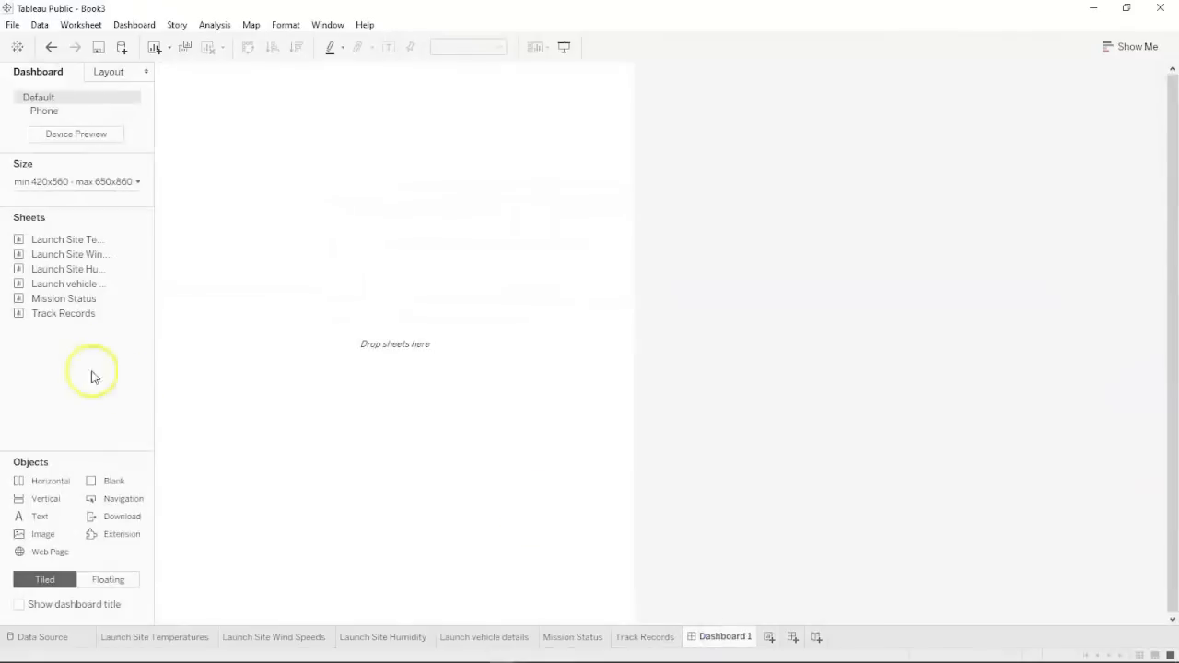
{"action": "left_click", "coordinate": [83, 183]}
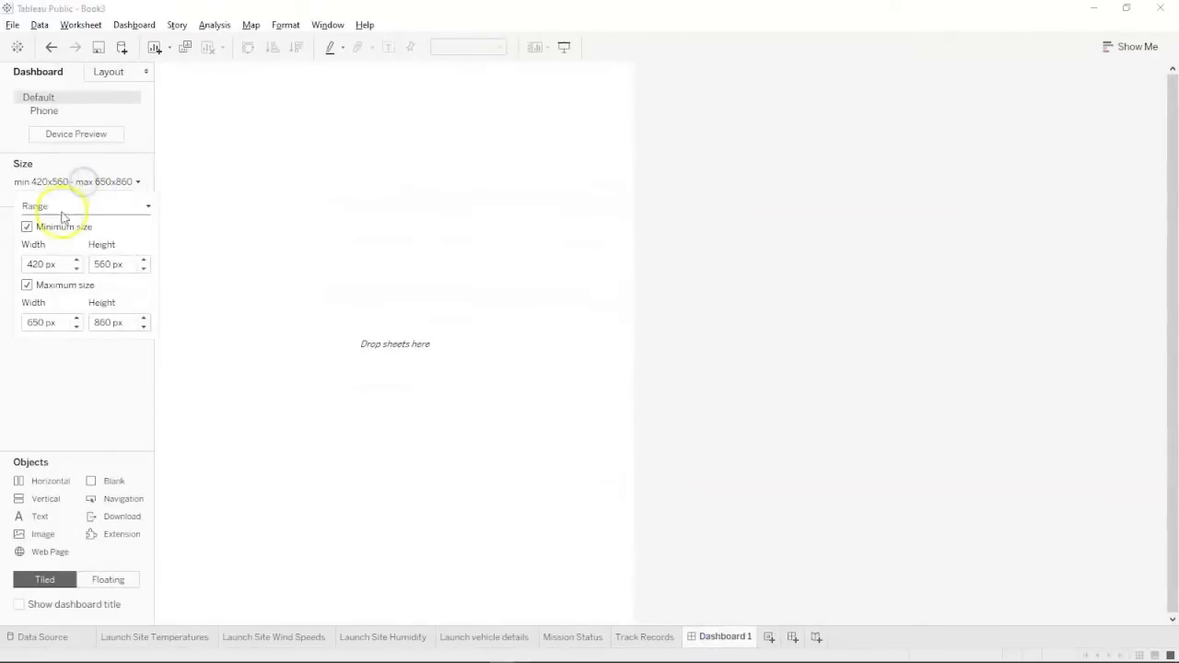
{"action": "left_click", "coordinate": [77, 261]}
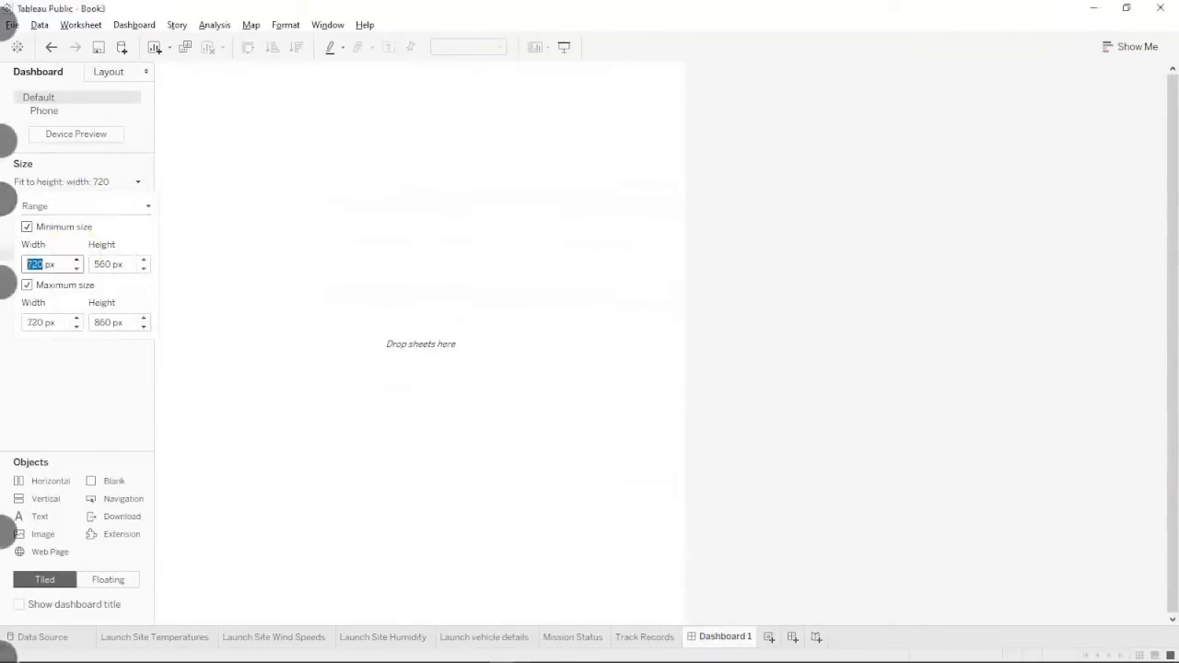
{"action": "right_click", "coordinate": [13, 299]}
{"action": "left_click", "coordinate": [82, 255]}
{"action": "left_click", "coordinate": [30, 405]}
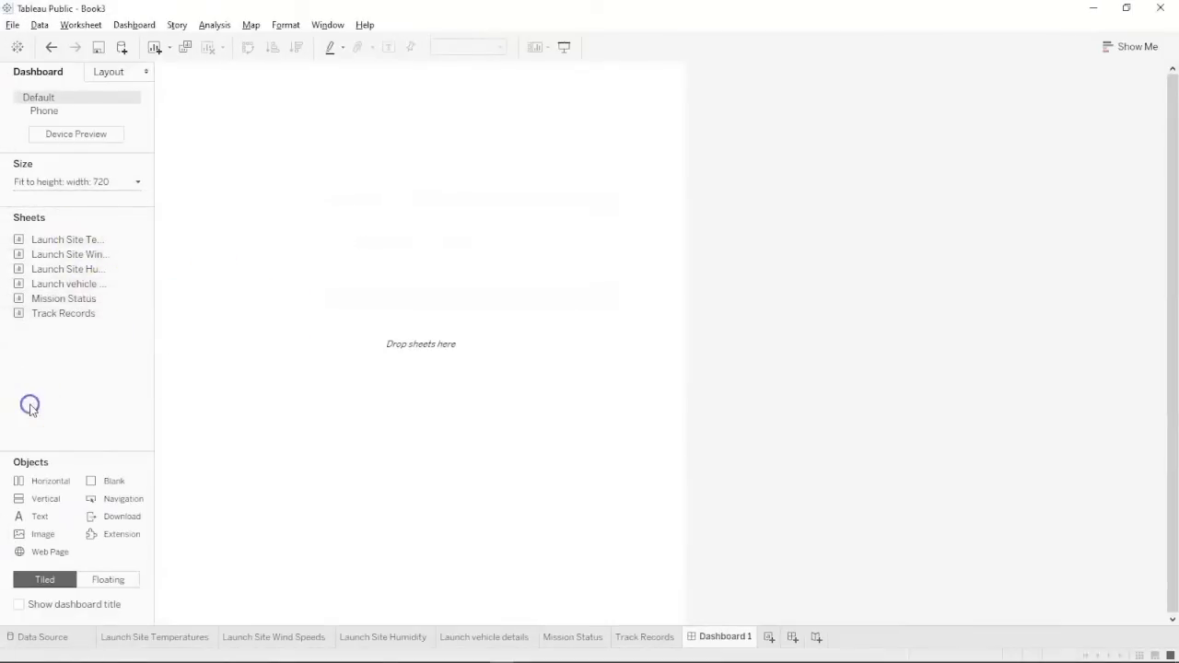
{"action": "left_click", "coordinate": [92, 183]}
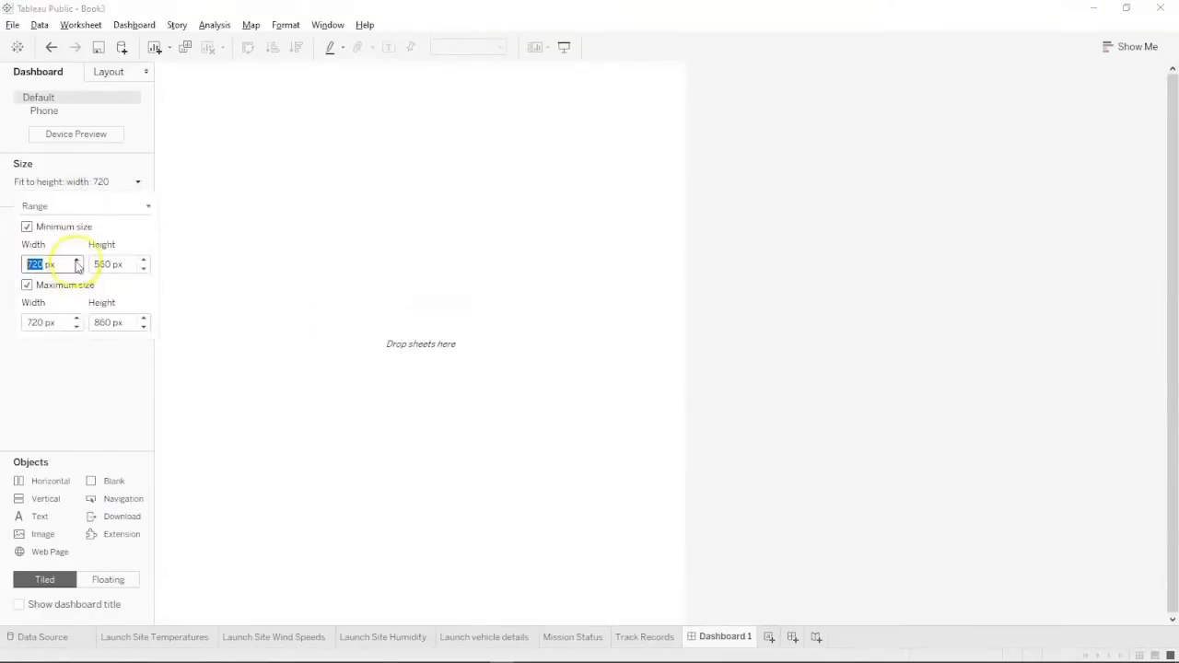
{"action": "left_click", "coordinate": [77, 260]}
{"action": "left_click", "coordinate": [76, 260]}
{"action": "left_click", "coordinate": [77, 259]}
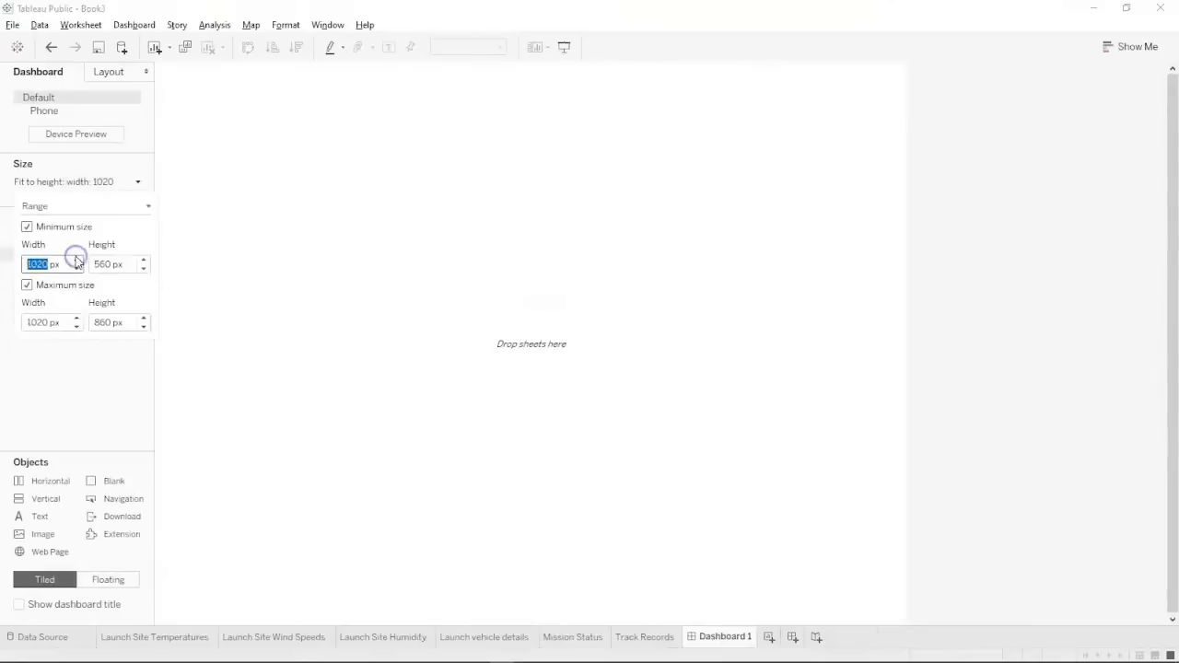
{"action": "left_click", "coordinate": [76, 260]}
{"action": "left_click", "coordinate": [79, 264]}
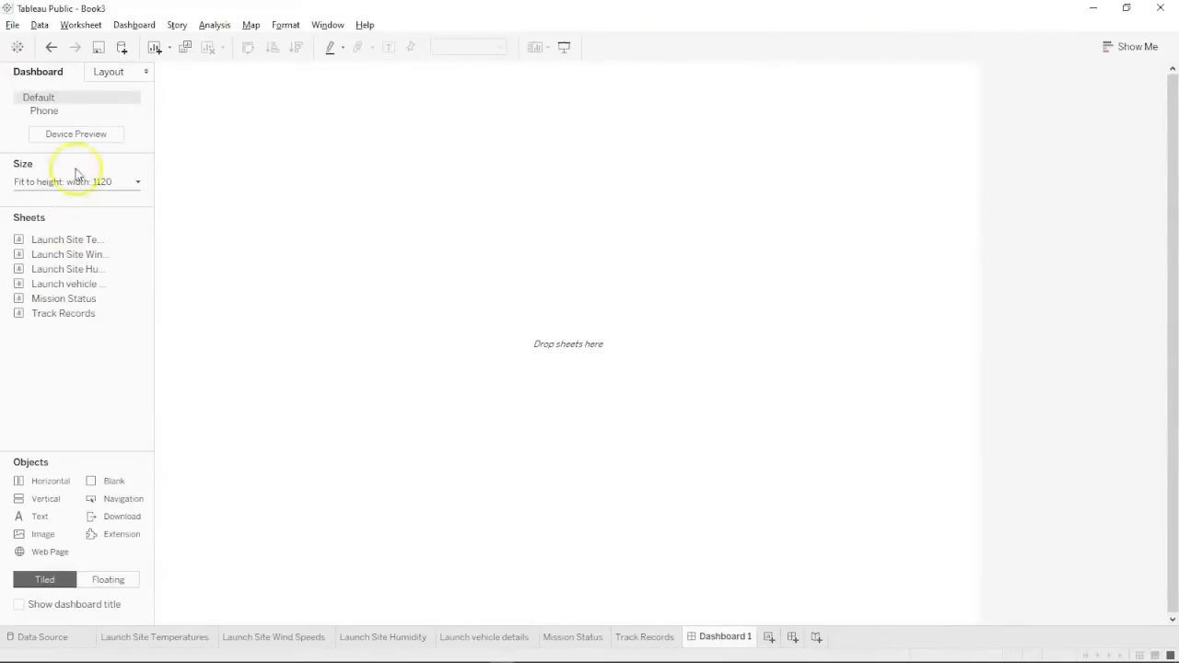
Widen the dashboard to 1320 px and lower its maximum height to 760 px.
{"action": "left_click", "coordinate": [77, 177]}
{"action": "left_click", "coordinate": [77, 260]}
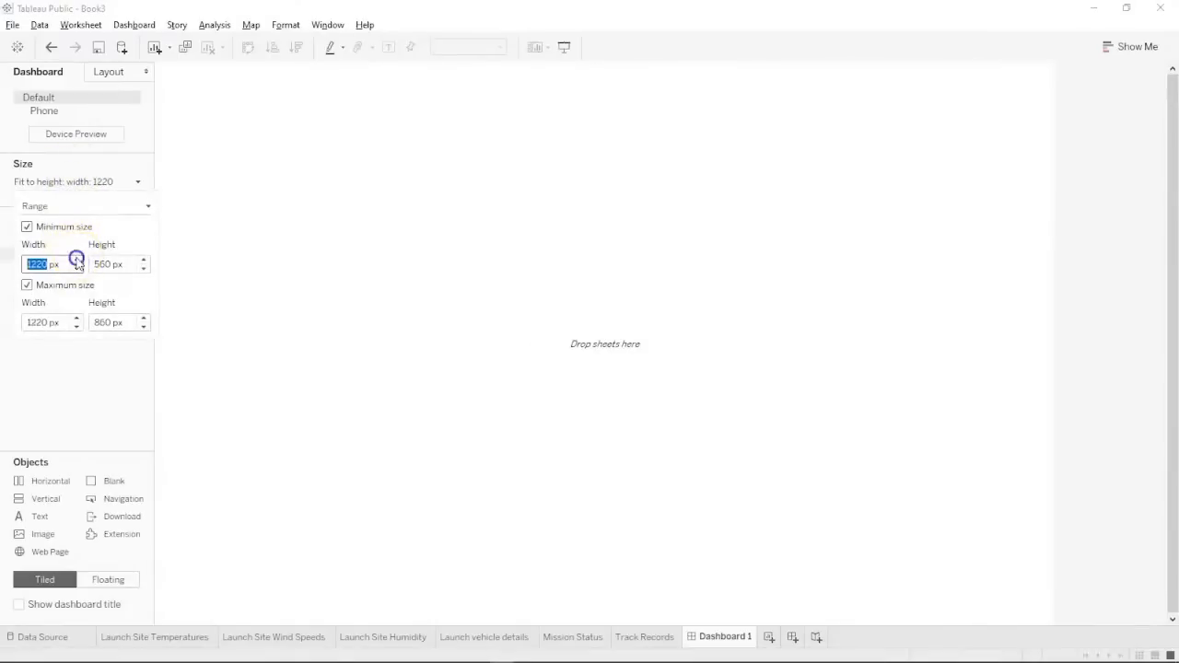
{"action": "left_click", "coordinate": [78, 262]}
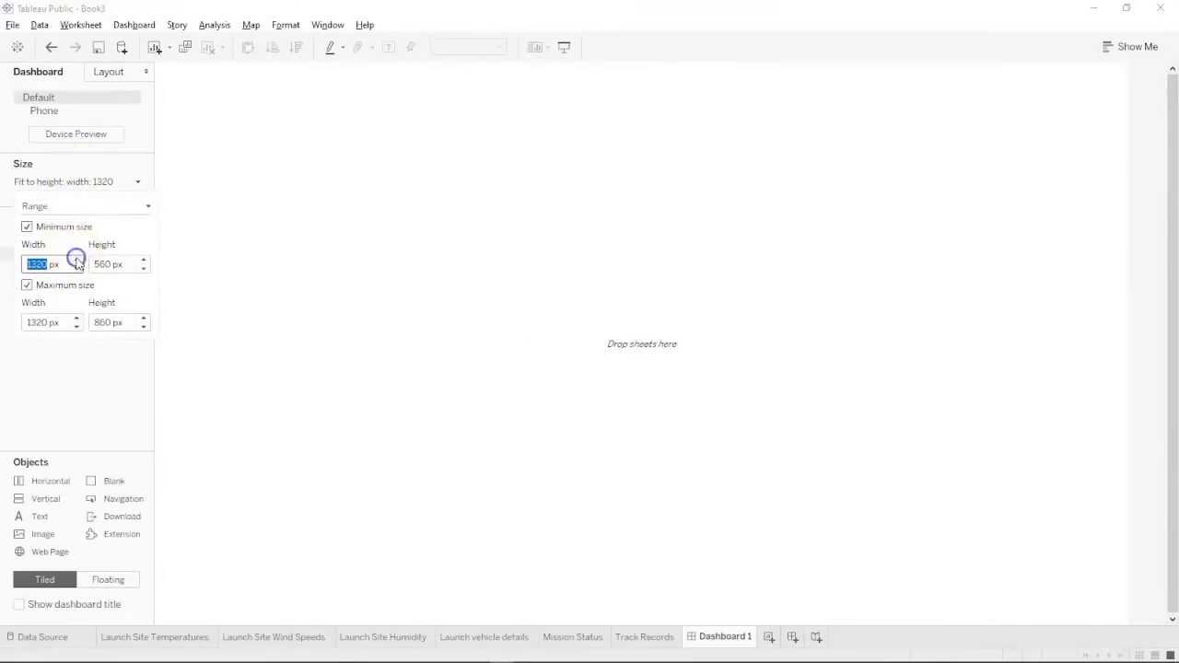
{"action": "left_click", "coordinate": [144, 326]}
{"action": "left_click", "coordinate": [368, 396]}
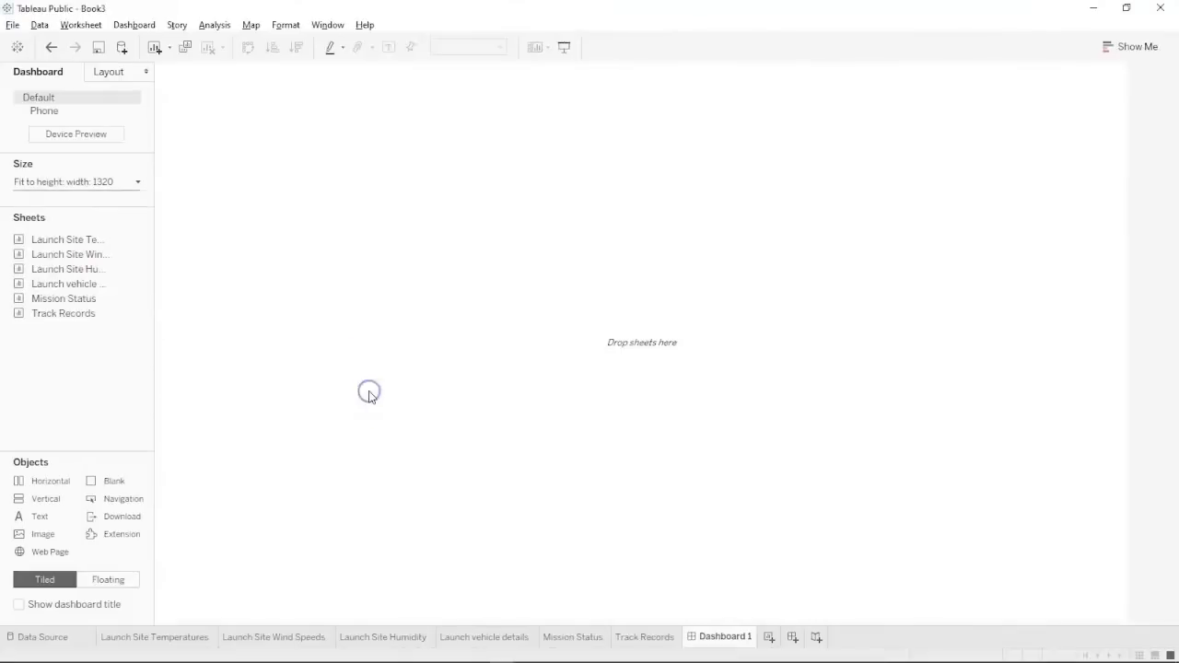
Build the top row: Launch Site Temperatures, Wind Speeds beside it, and Launch Site Humidity.
{"action": "mouse_move", "coordinate": [74, 243]}
{"action": "left_click_drag", "start_coordinate": [74, 243], "coordinate": [264, 224]}
{"action": "mouse_move", "coordinate": [72, 284]}
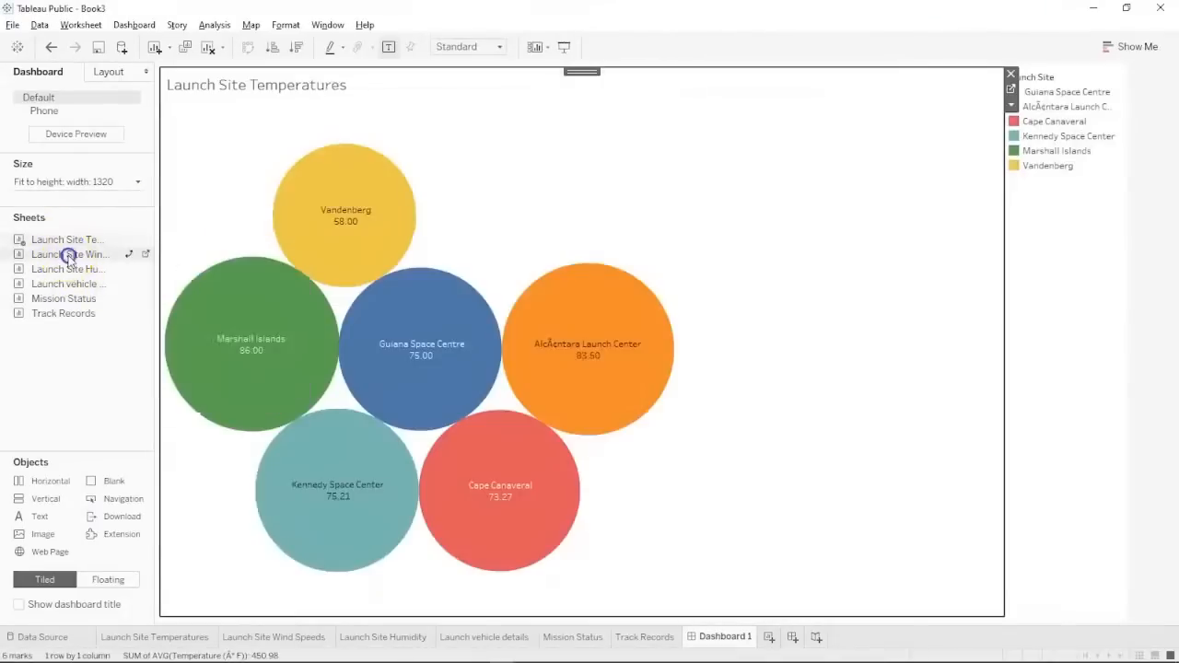
{"action": "mouse_move", "coordinate": [72, 256]}
{"action": "left_mouse_down"}
{"action": "mouse_move", "coordinate": [282, 310]}
{"action": "mouse_move", "coordinate": [597, 344]}
{"action": "mouse_move", "coordinate": [278, 549]}
{"action": "mouse_move", "coordinate": [264, 530]}
{"action": "mouse_move", "coordinate": [232, 589]}
{"action": "left_mouse_up"}
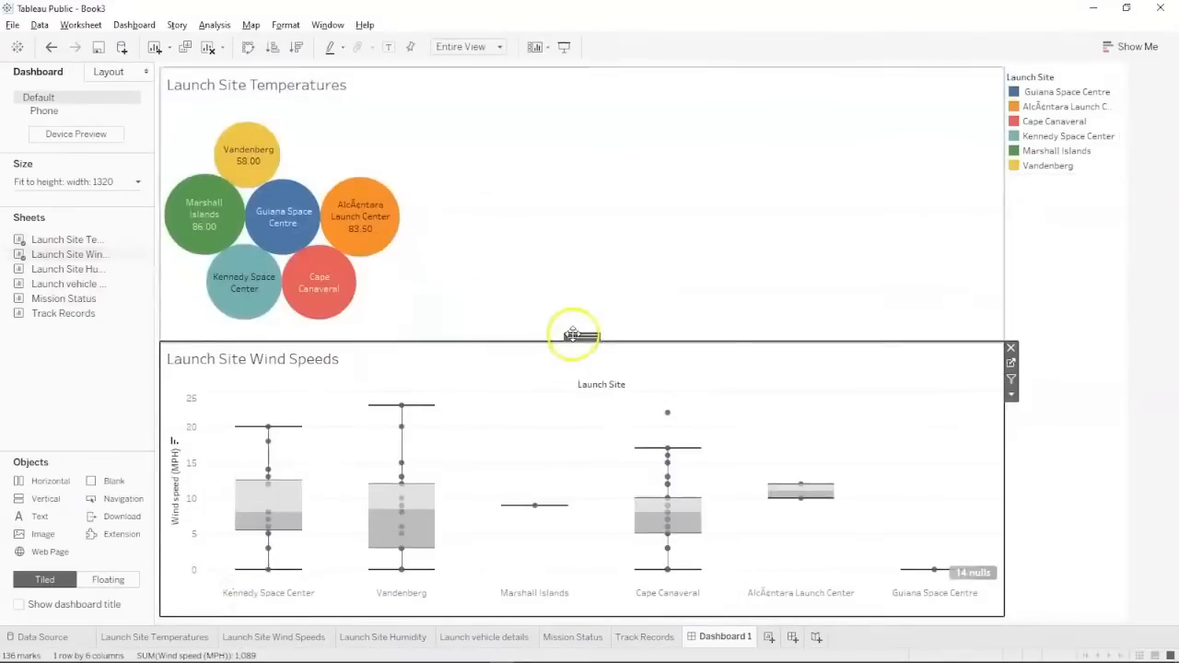
{"action": "left_click_drag", "start_coordinate": [569, 338], "coordinate": [578, 241]}
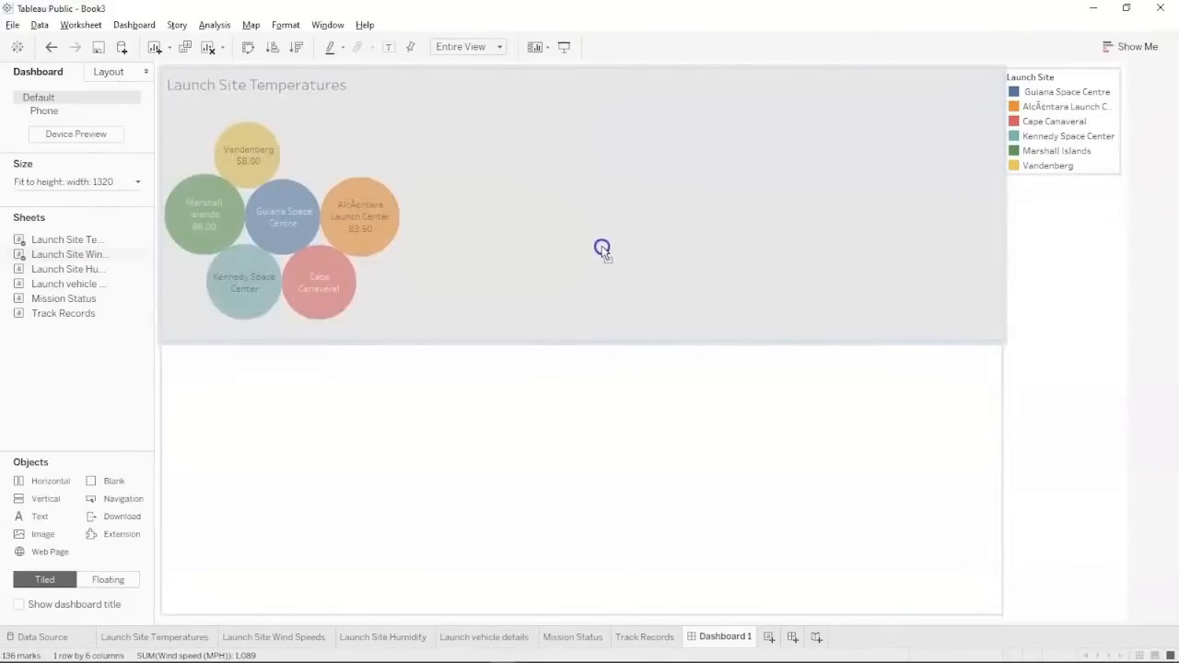
{"action": "left_click_drag", "start_coordinate": [414, 268], "coordinate": [677, 229]}
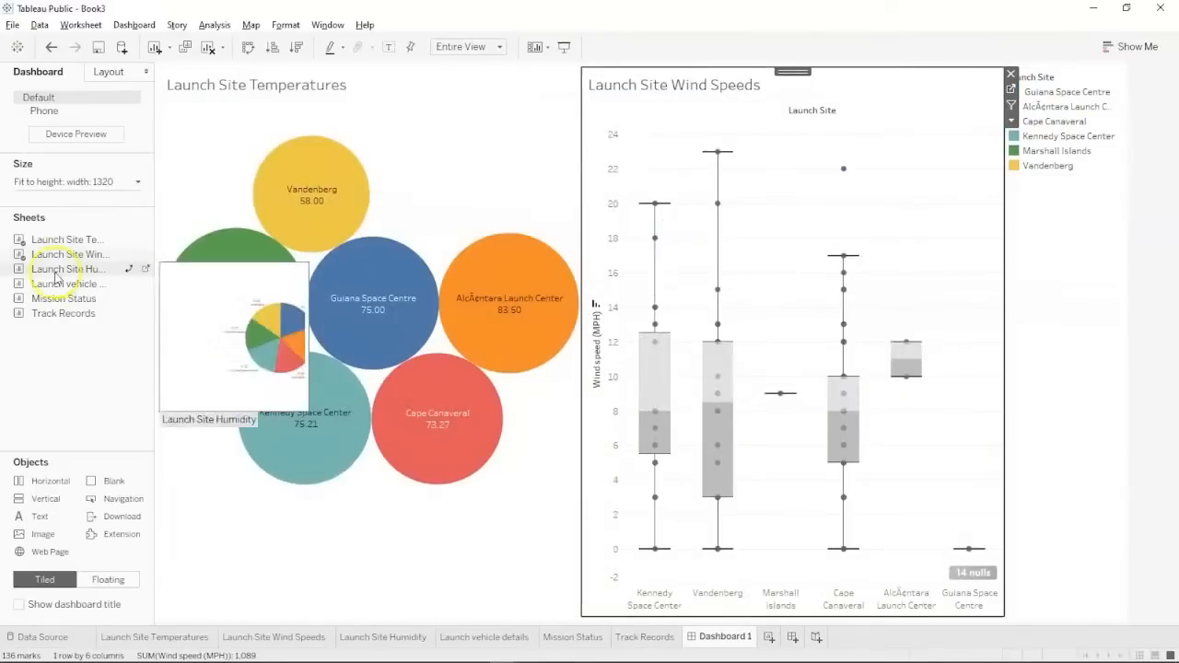
{"action": "mouse_move", "coordinate": [92, 268]}
{"action": "left_mouse_down"}
{"action": "mouse_move", "coordinate": [377, 258]}
{"action": "mouse_move", "coordinate": [547, 289]}
{"action": "mouse_move", "coordinate": [563, 304]}
{"action": "left_mouse_up"}
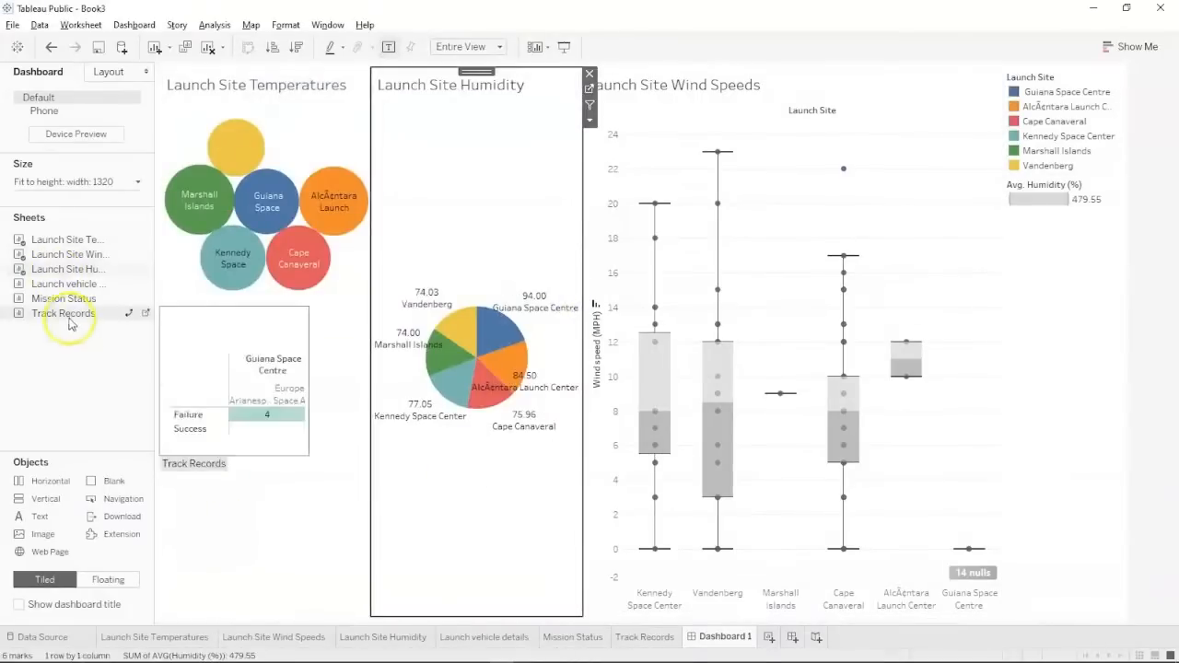
Add vehicle details, Mission Status and Track Records below, then widen the humidity view.
{"action": "mouse_move", "coordinate": [83, 286]}
{"action": "left_mouse_down"}
{"action": "mouse_move", "coordinate": [184, 355]}
{"action": "mouse_move", "coordinate": [205, 411]}
{"action": "mouse_move", "coordinate": [265, 436]}
{"action": "left_mouse_up"}
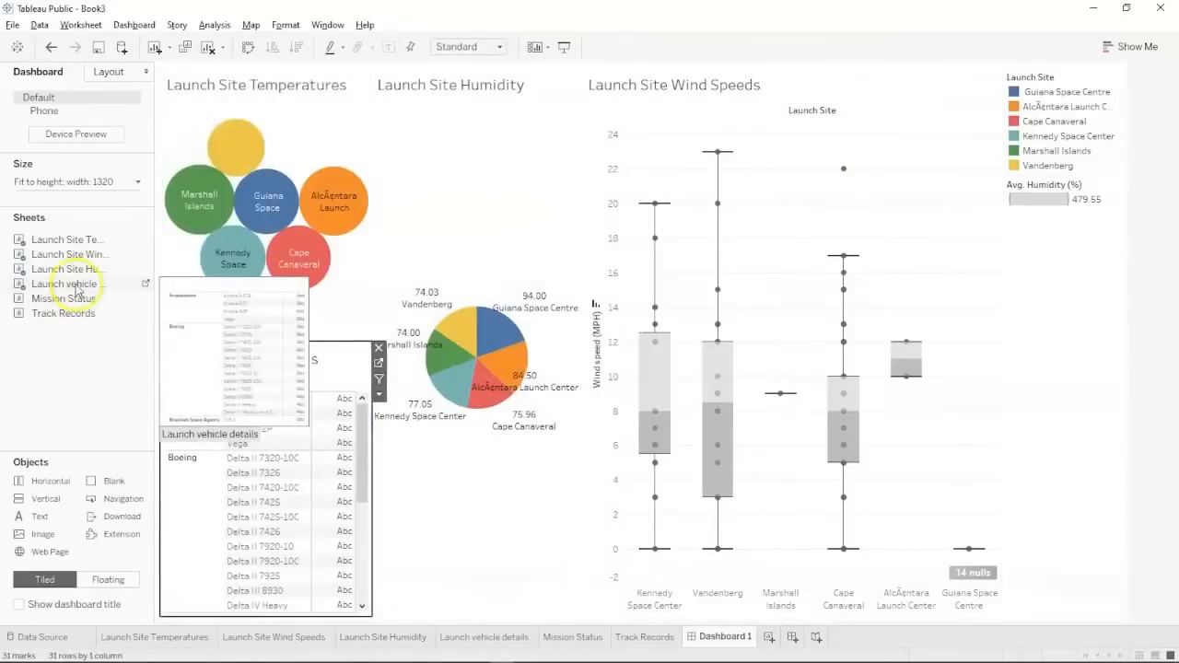
{"action": "mouse_move", "coordinate": [82, 298]}
{"action": "left_mouse_down"}
{"action": "mouse_move", "coordinate": [541, 377]}
{"action": "mouse_move", "coordinate": [558, 452]}
{"action": "mouse_move", "coordinate": [513, 487]}
{"action": "left_mouse_up"}
{"action": "mouse_move", "coordinate": [64, 313]}
{"action": "left_mouse_down"}
{"action": "mouse_move", "coordinate": [116, 310]}
{"action": "mouse_move", "coordinate": [629, 424]}
{"action": "mouse_move", "coordinate": [876, 526]}
{"action": "left_mouse_up"}
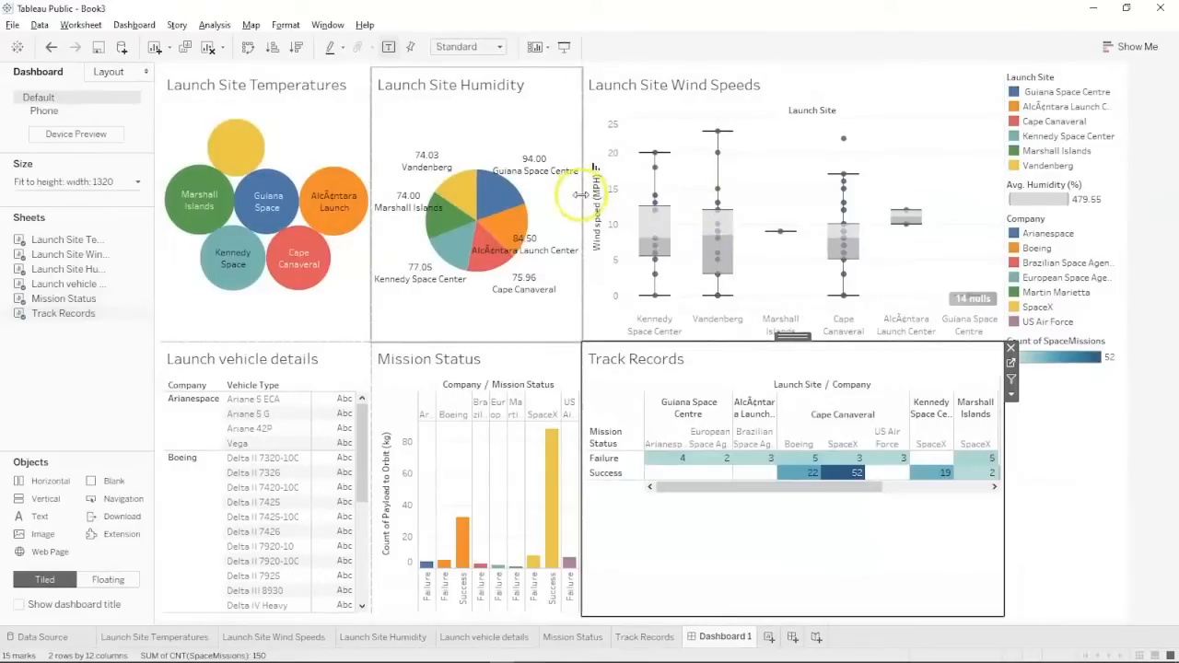
{"action": "left_click_drag", "start_coordinate": [582, 193], "coordinate": [716, 192]}
Widen the temperatures and vehicle details views, highlight Cape Canaveral, and resize Mission Status.
{"action": "left_click", "coordinate": [367, 155]}
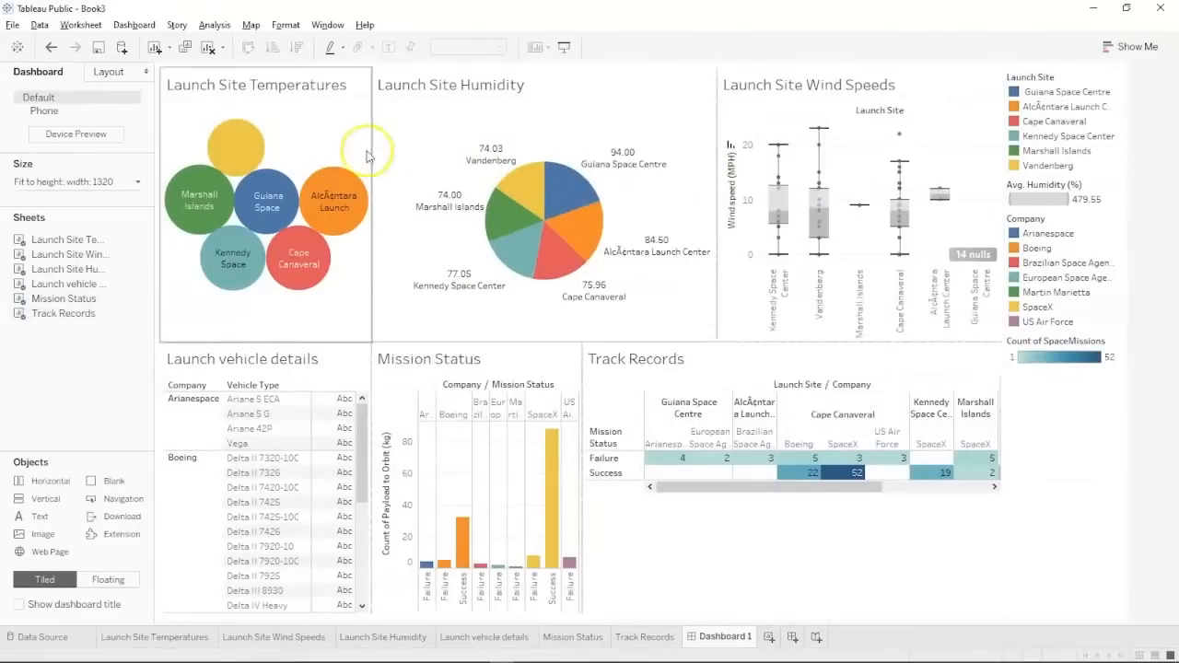
{"action": "left_click_drag", "start_coordinate": [366, 155], "coordinate": [457, 159]}
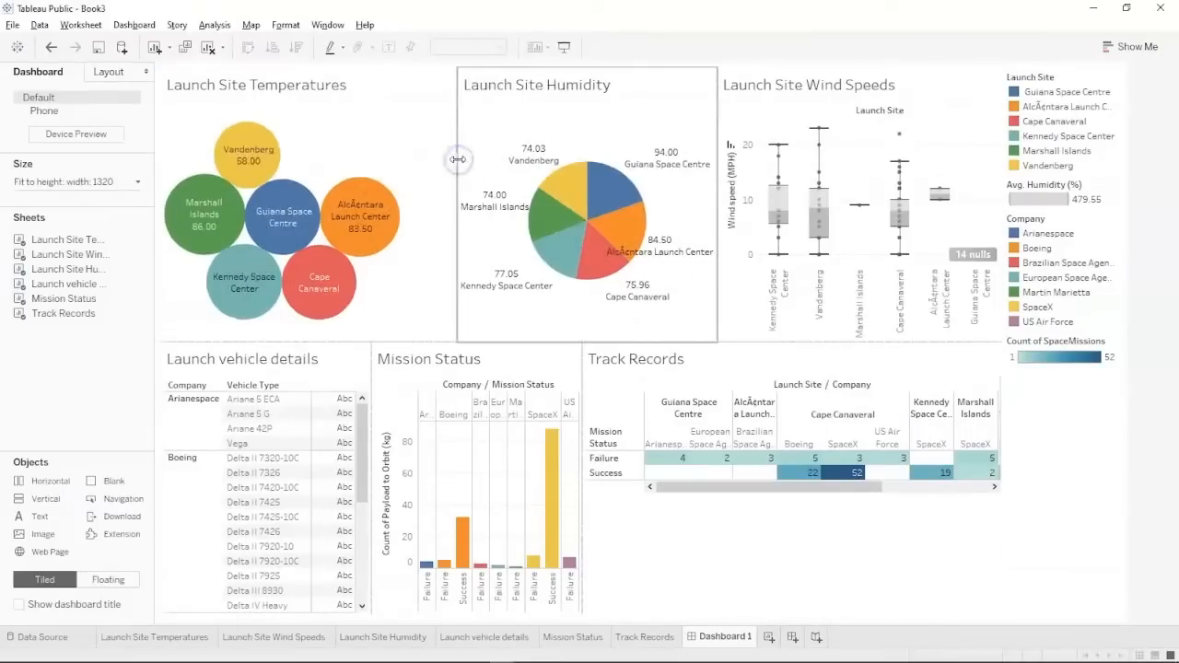
{"action": "left_click", "coordinate": [763, 276]}
{"action": "left_click", "coordinate": [519, 377]}
{"action": "left_click_drag", "start_coordinate": [581, 430], "coordinate": [679, 452]}
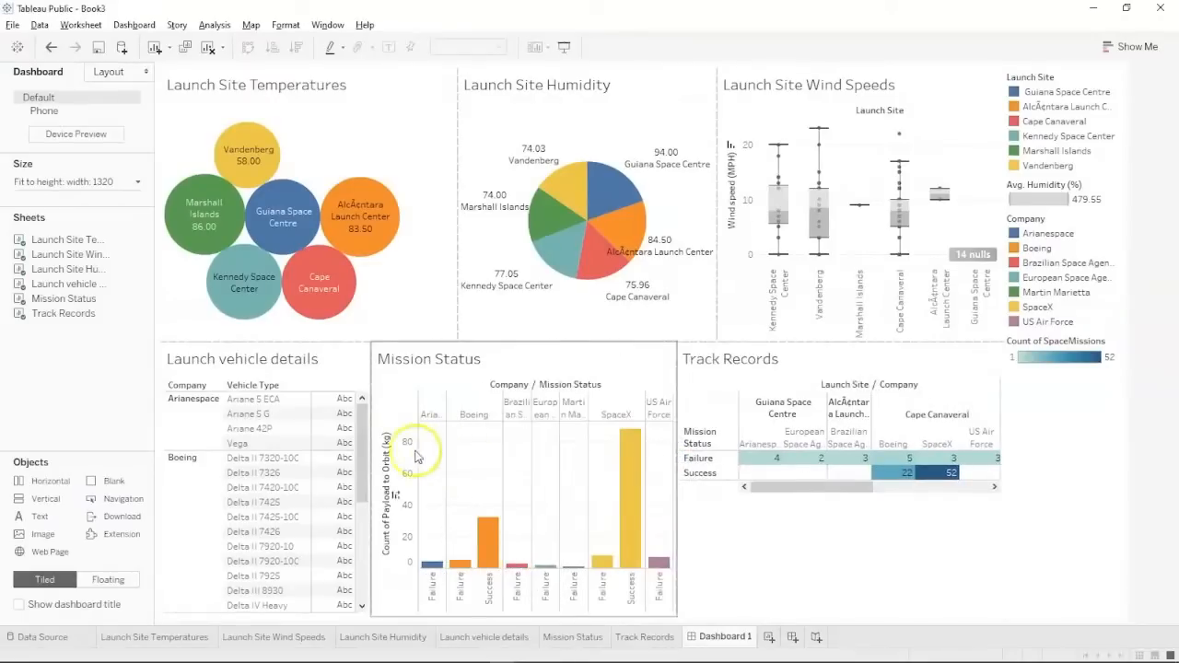
{"action": "left_click_drag", "start_coordinate": [371, 450], "coordinate": [463, 443]}
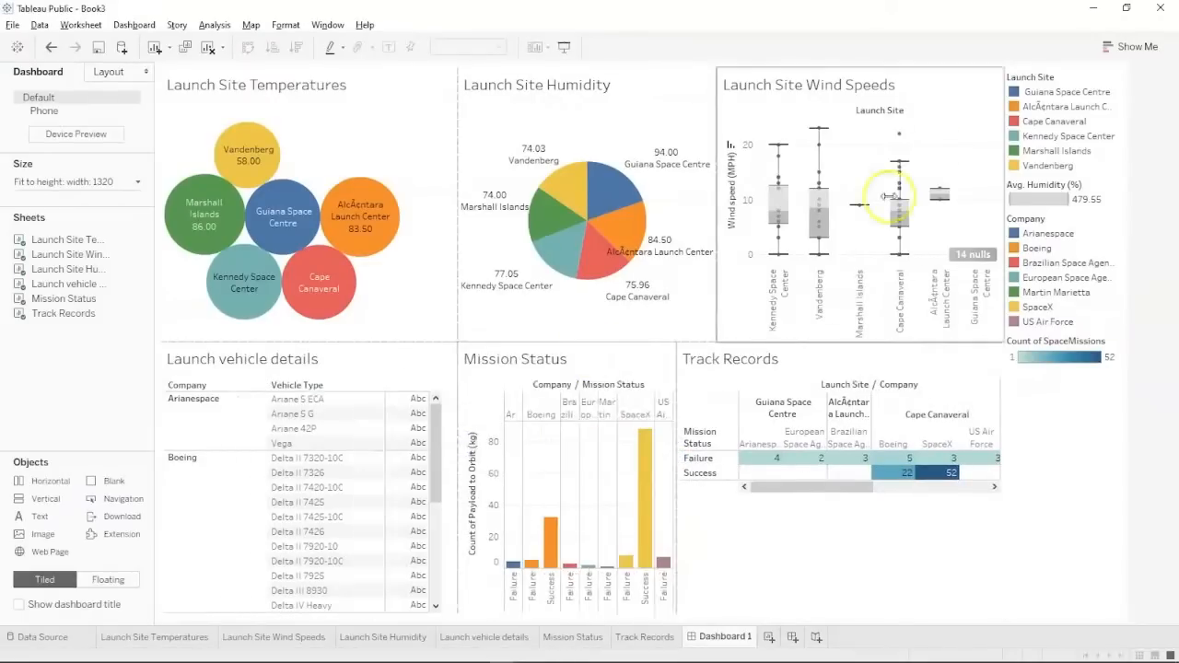
{"action": "left_click", "coordinate": [1049, 121]}
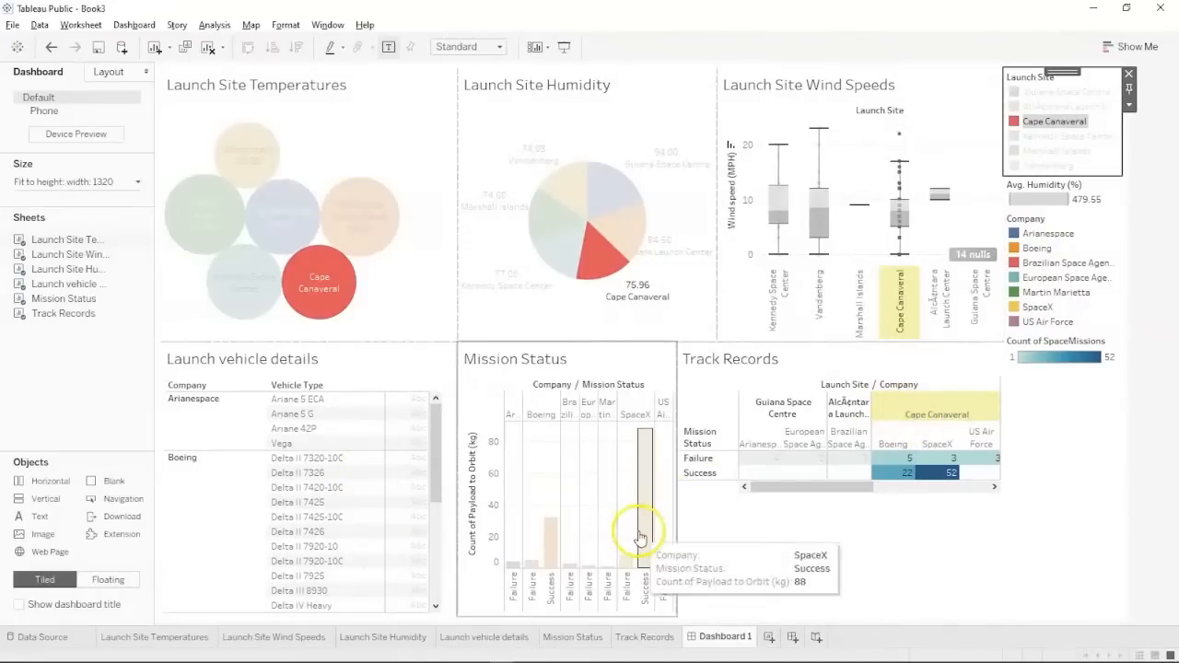
{"action": "left_click_drag", "start_coordinate": [679, 500], "coordinate": [723, 503]}
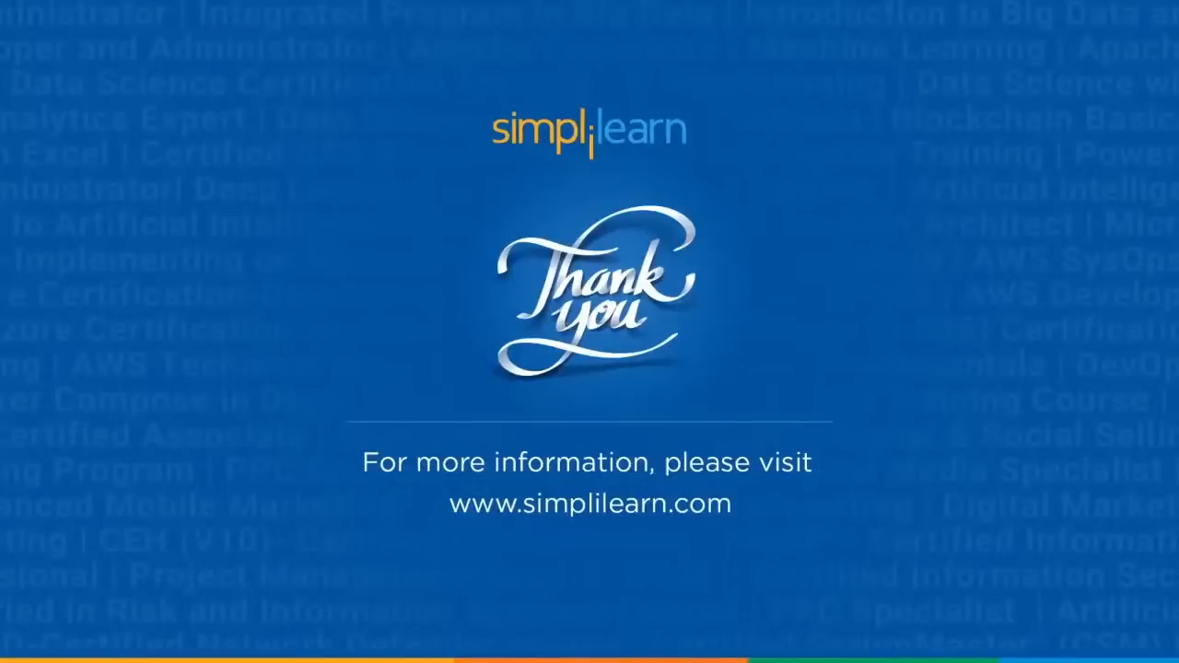